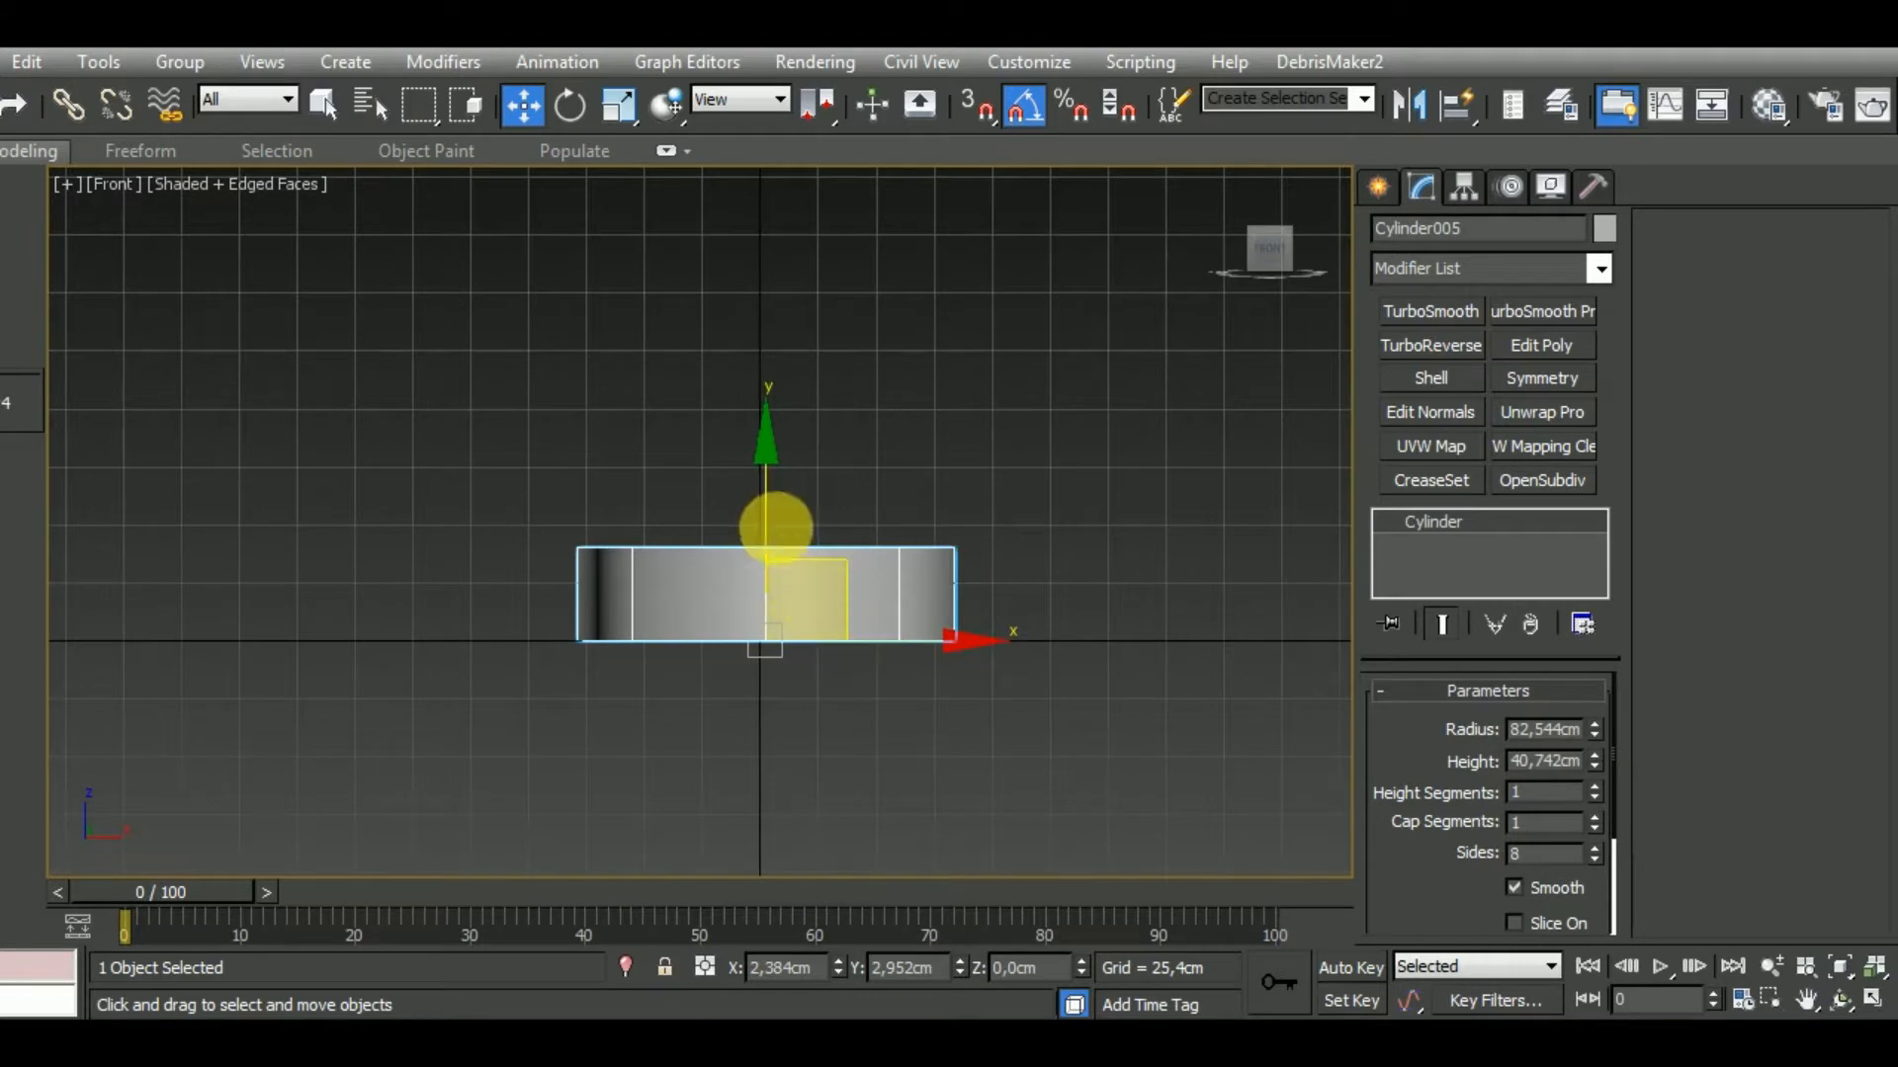
Clone the cylinder straight up as a single independent copy at a height of about 41 cm.
{"action": "mouse_move", "coordinate": [777, 550]}
{"action": "left_mouse_down", "text": "shift"}
{"action": "mouse_move", "coordinate": [787, 424]}
{"action": "mouse_move", "coordinate": [791, 459]}
{"action": "left_mouse_up", "text": "shift"}
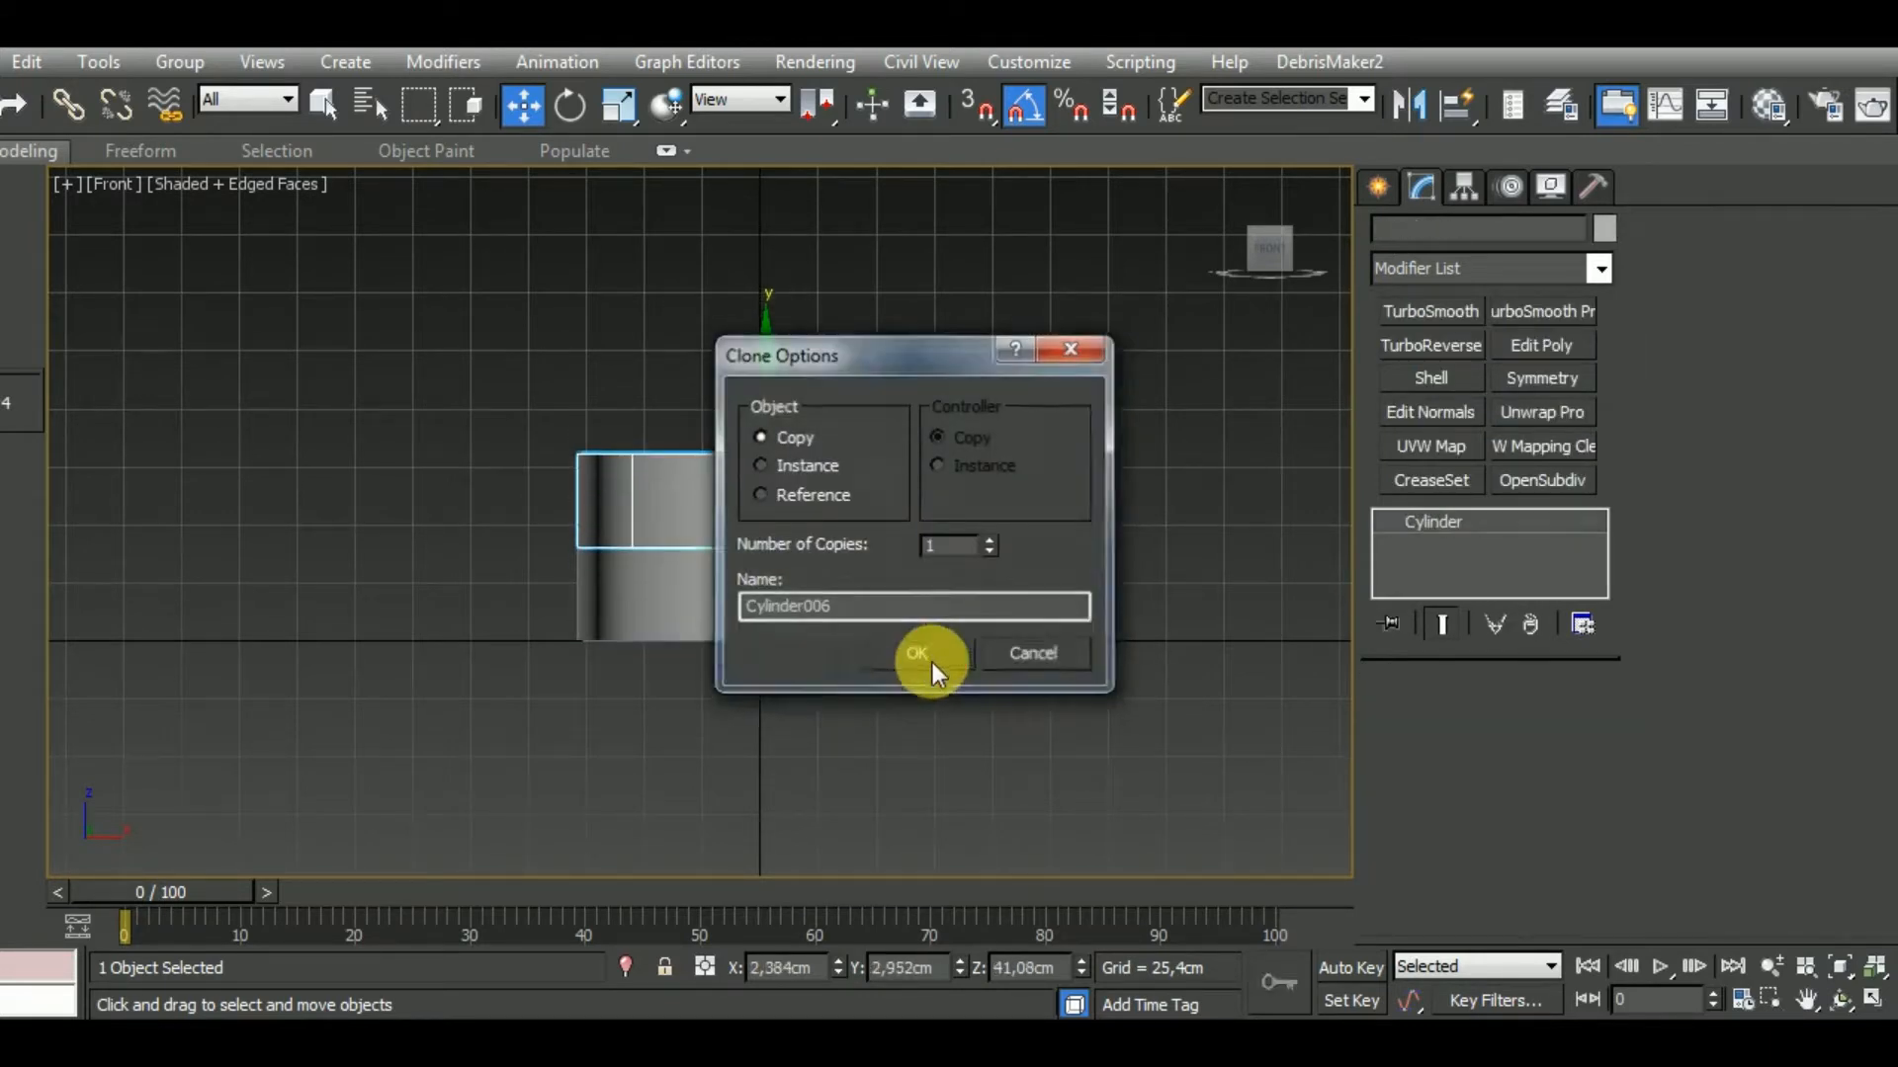
{"action": "left_click", "coordinate": [933, 661]}
{"action": "scroll", "coordinate": [721, 547], "scroll_direction": "up", "scroll_amount": 5}
{"action": "scroll", "coordinate": [720, 548], "scroll_direction": "down", "scroll_amount": 5}
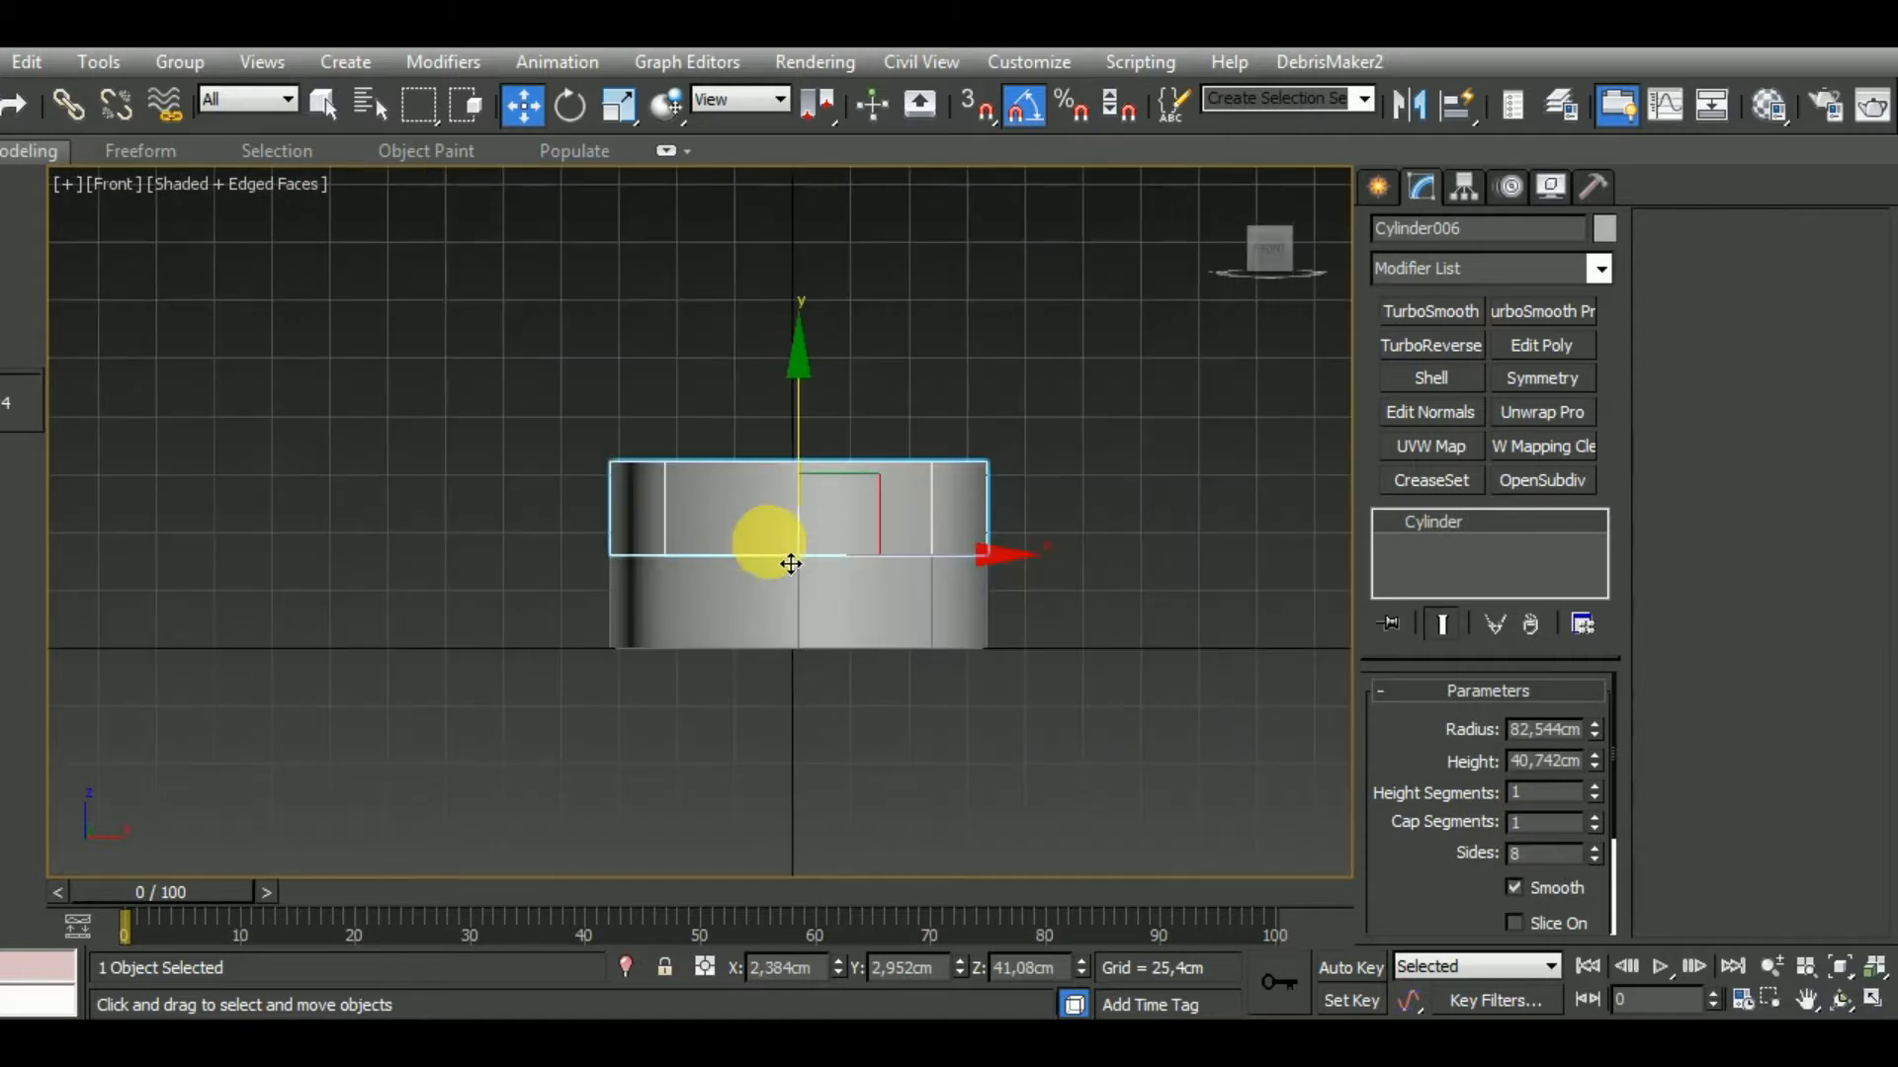
Seat the copied cylinder exactly on the original's upper rim using vertex snapping, and switch snapping off again.
{"action": "middle_click_drag", "start_coordinate": [792, 543], "coordinate": [847, 636], "text": "alt"}
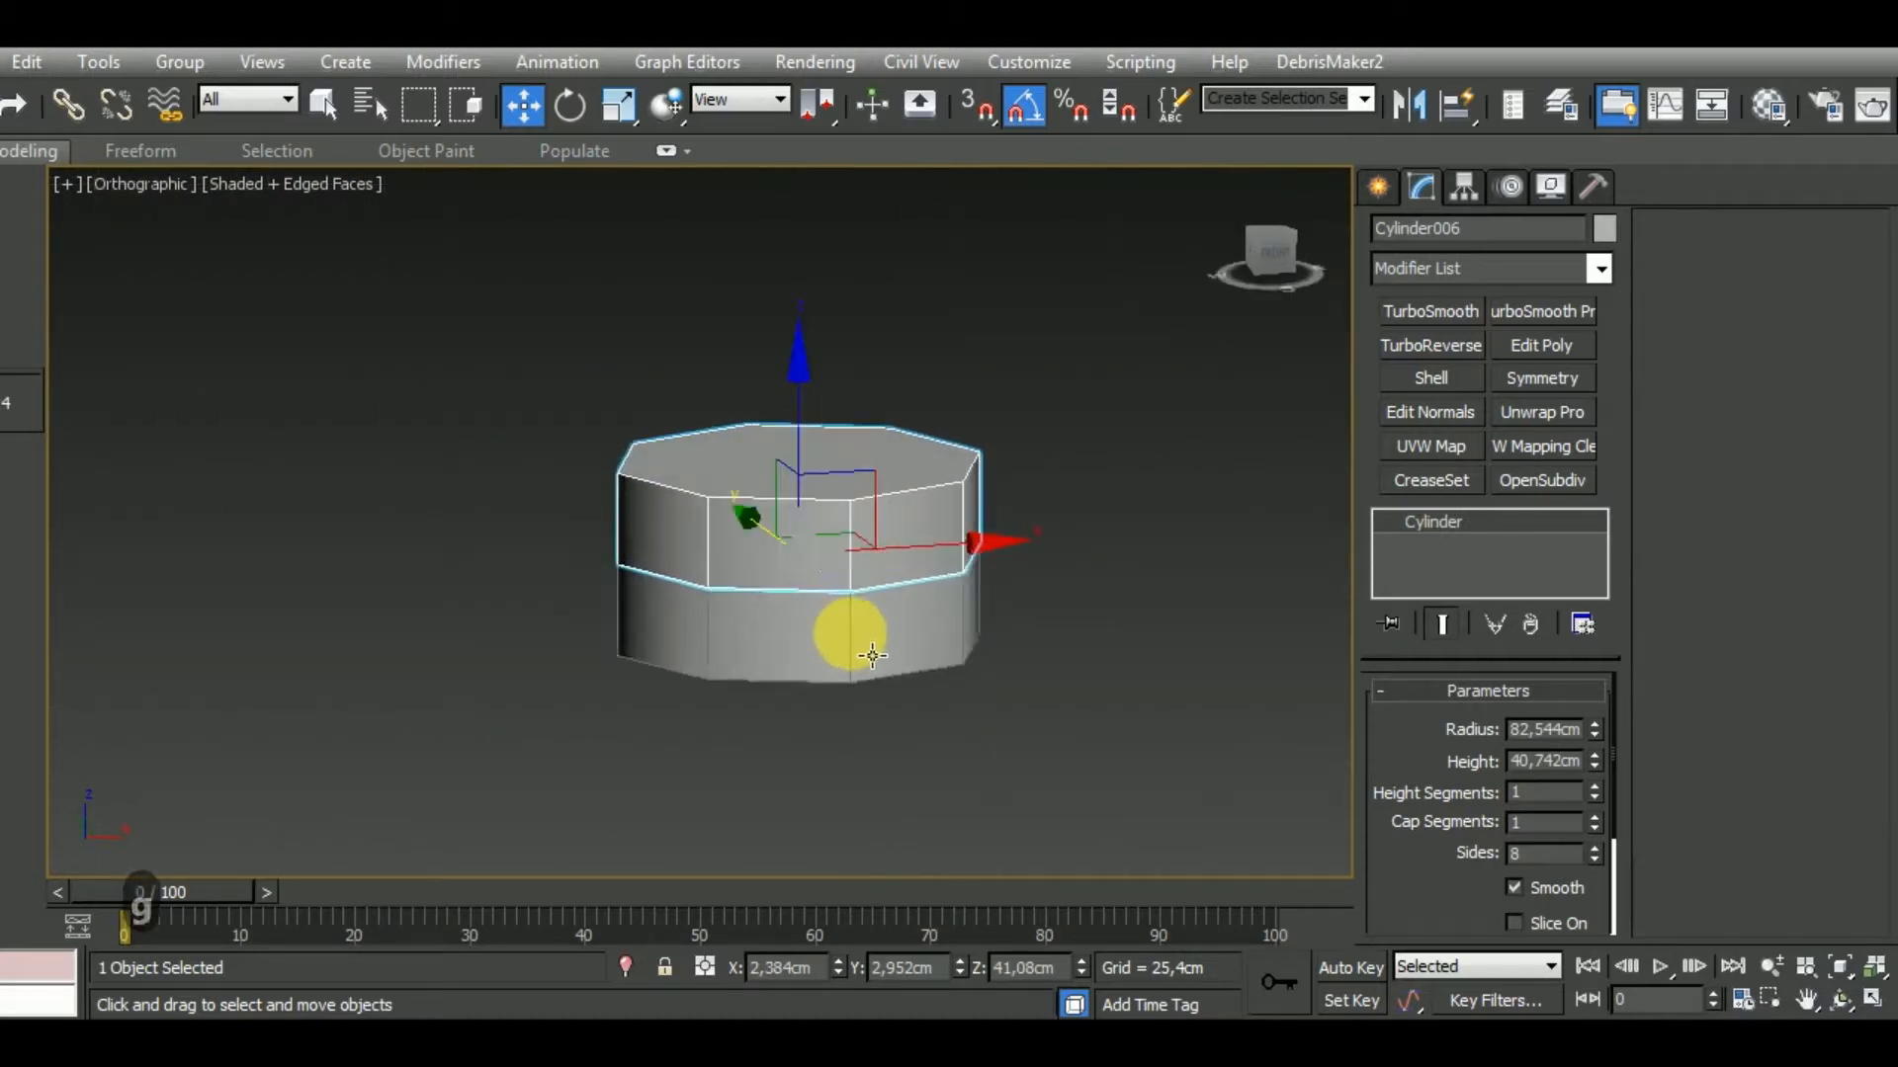
{"action": "scroll", "coordinate": [770, 620], "scroll_direction": "up", "scroll_amount": 4}
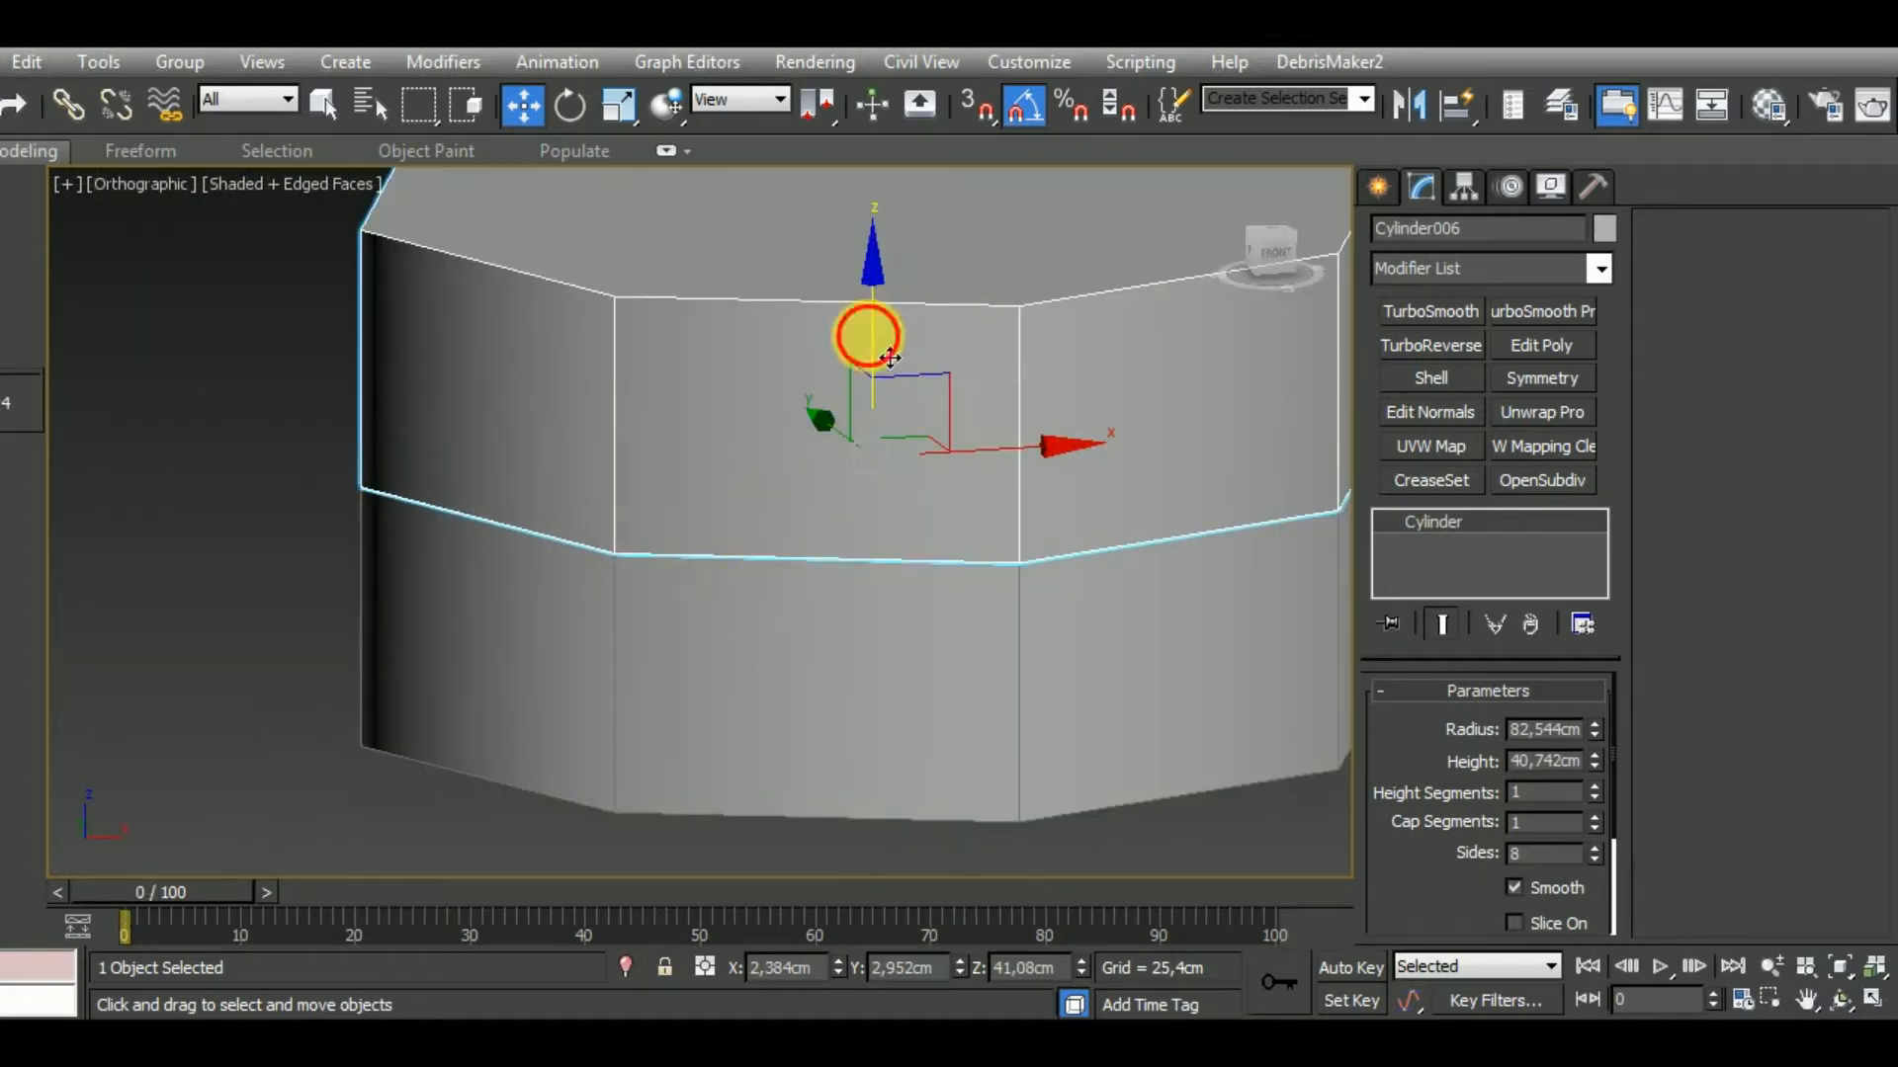
{"action": "left_click_drag", "start_coordinate": [872, 341], "coordinate": [980, 158]}
{"action": "left_click", "coordinate": [974, 104]}
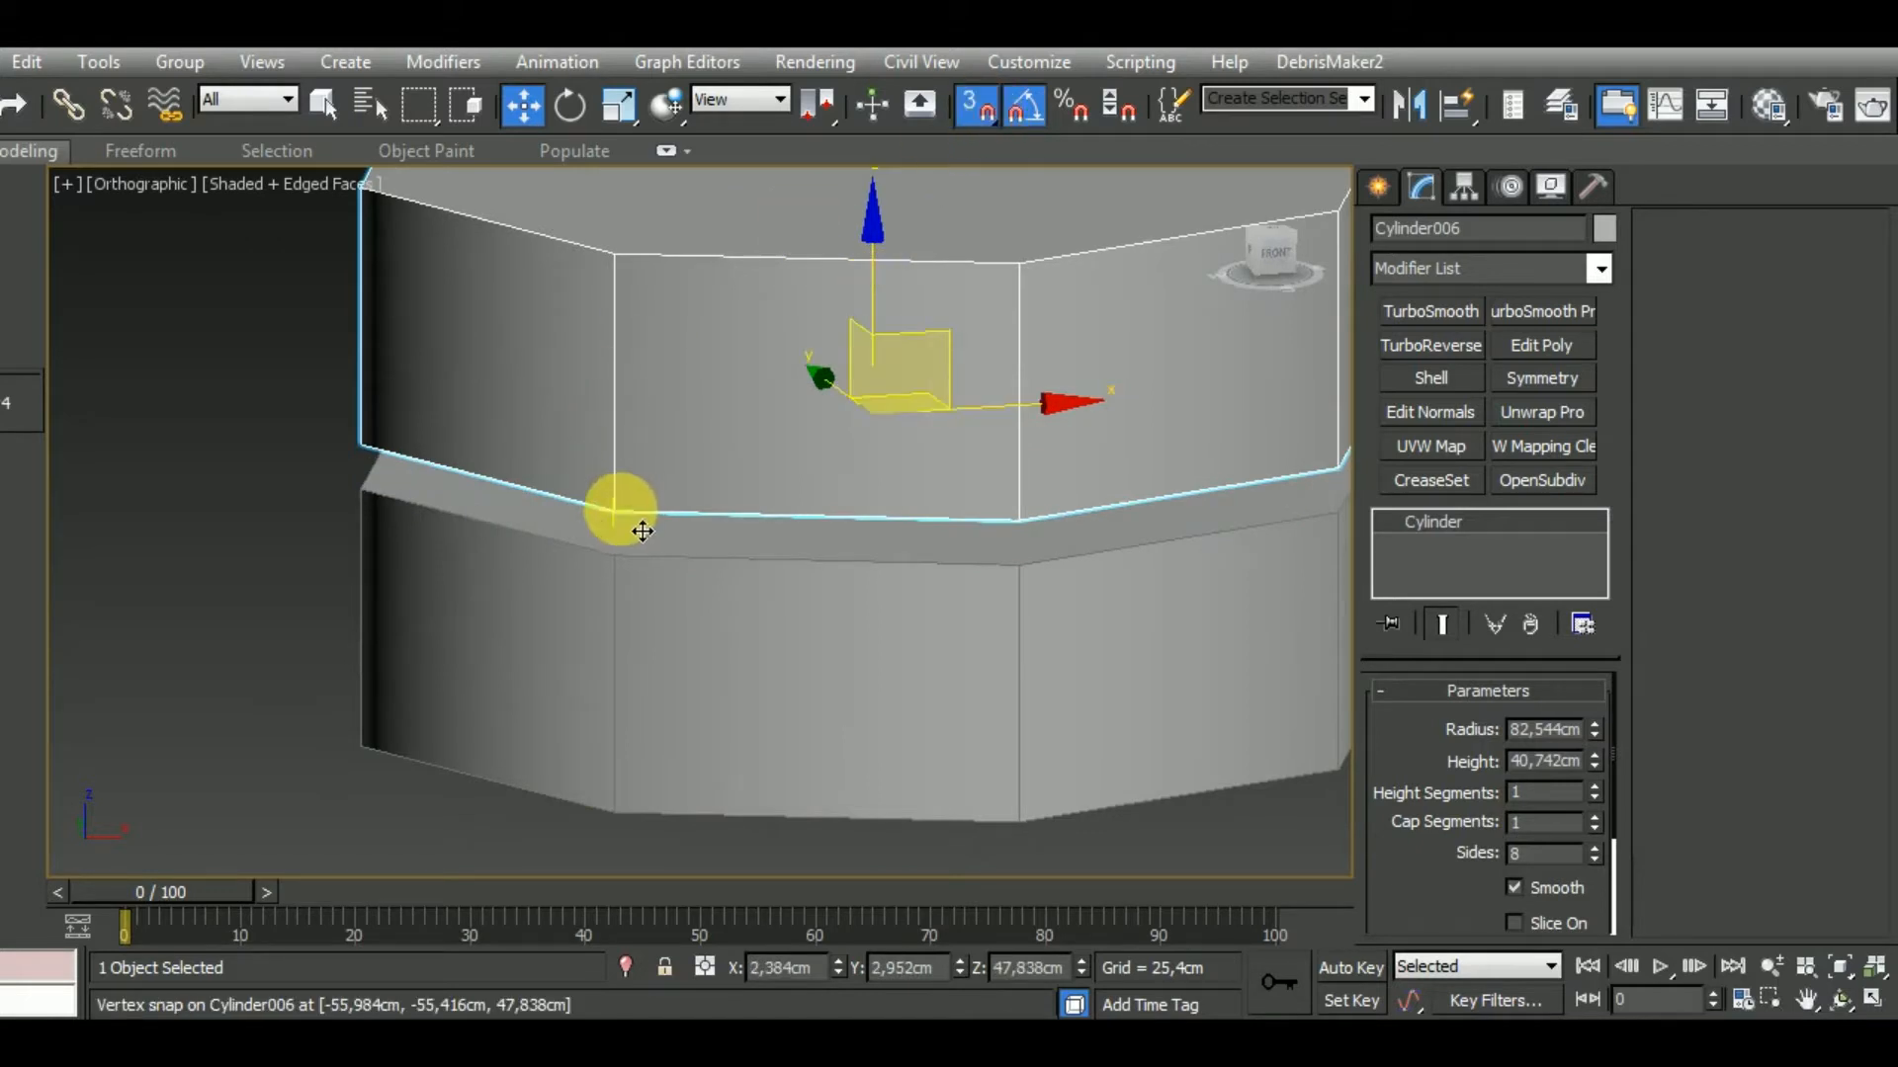
{"action": "left_click_drag", "start_coordinate": [642, 530], "coordinate": [626, 538]}
{"action": "left_click", "coordinate": [972, 103]}
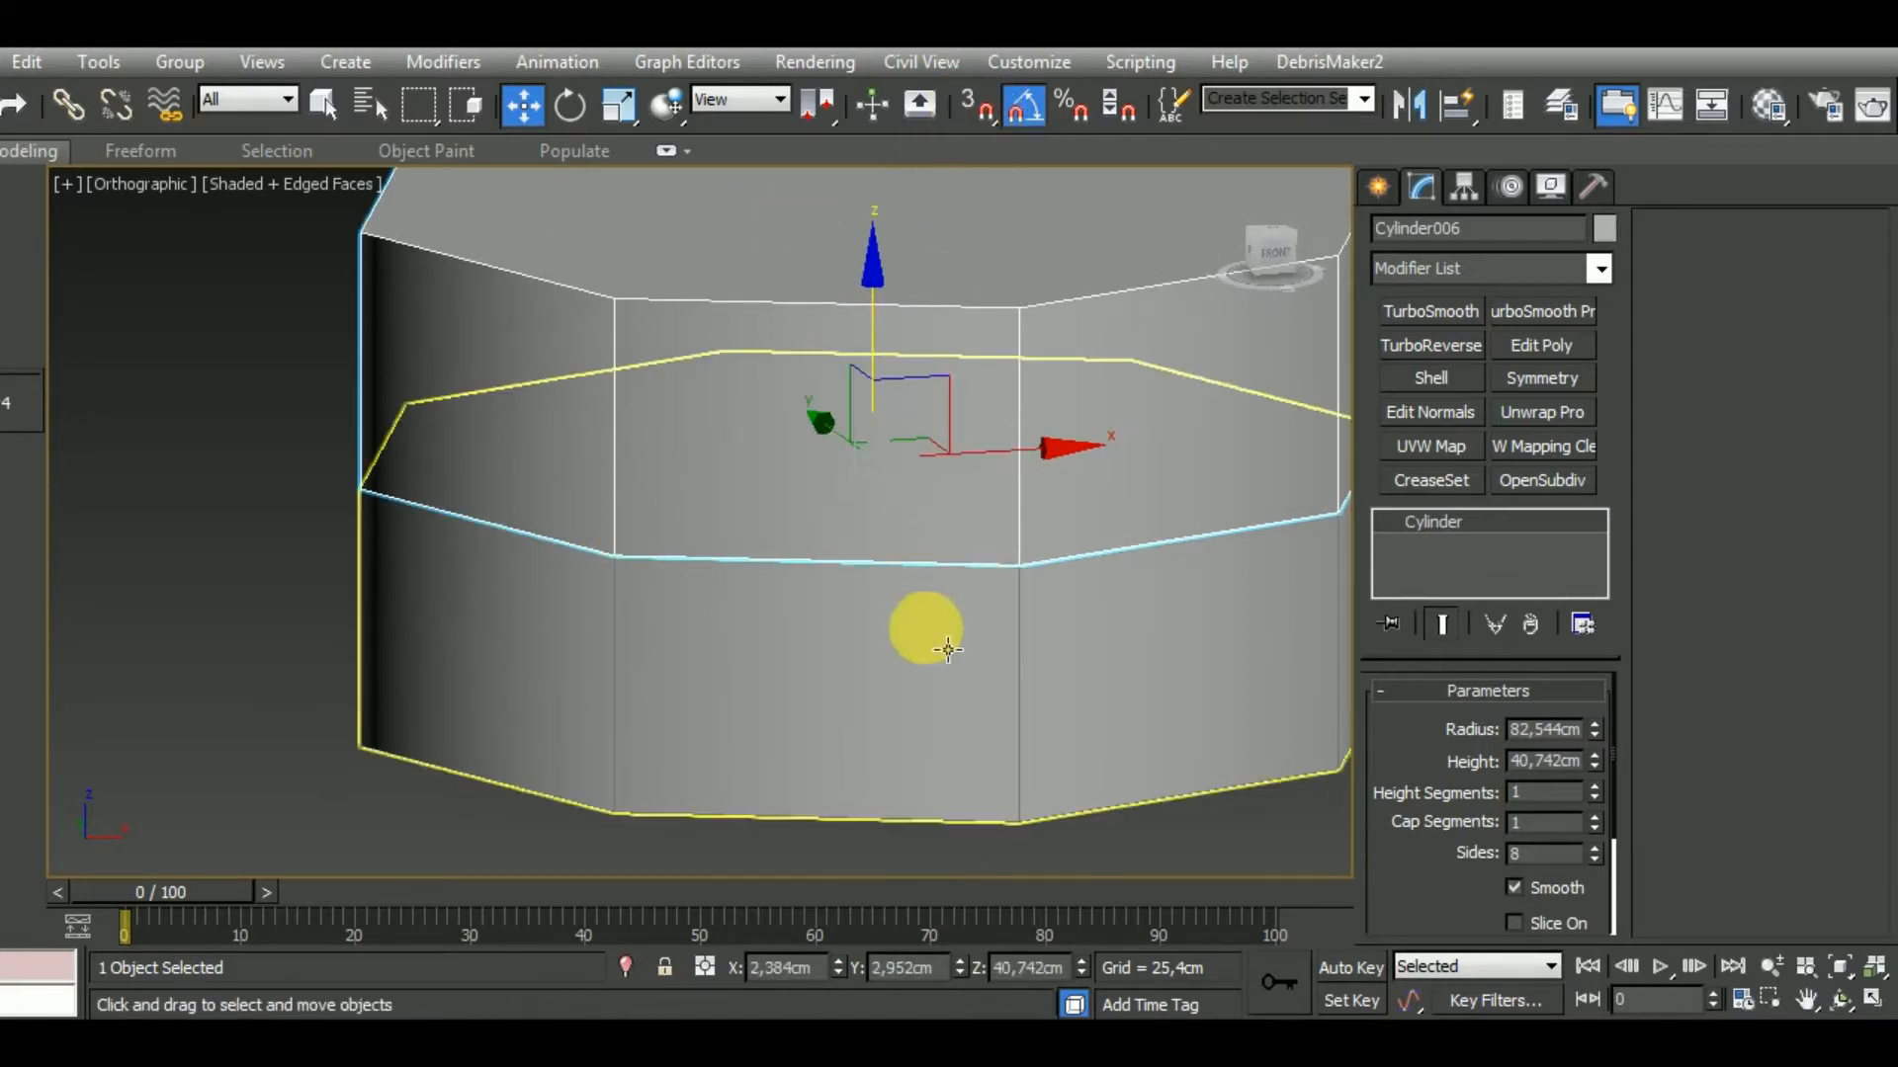
Convert the upper cylinder to an Editable Poly.
{"action": "middle_click_drag", "start_coordinate": [947, 649], "coordinate": [788, 787], "text": "alt"}
{"action": "right_click", "coordinate": [1564, 573]}
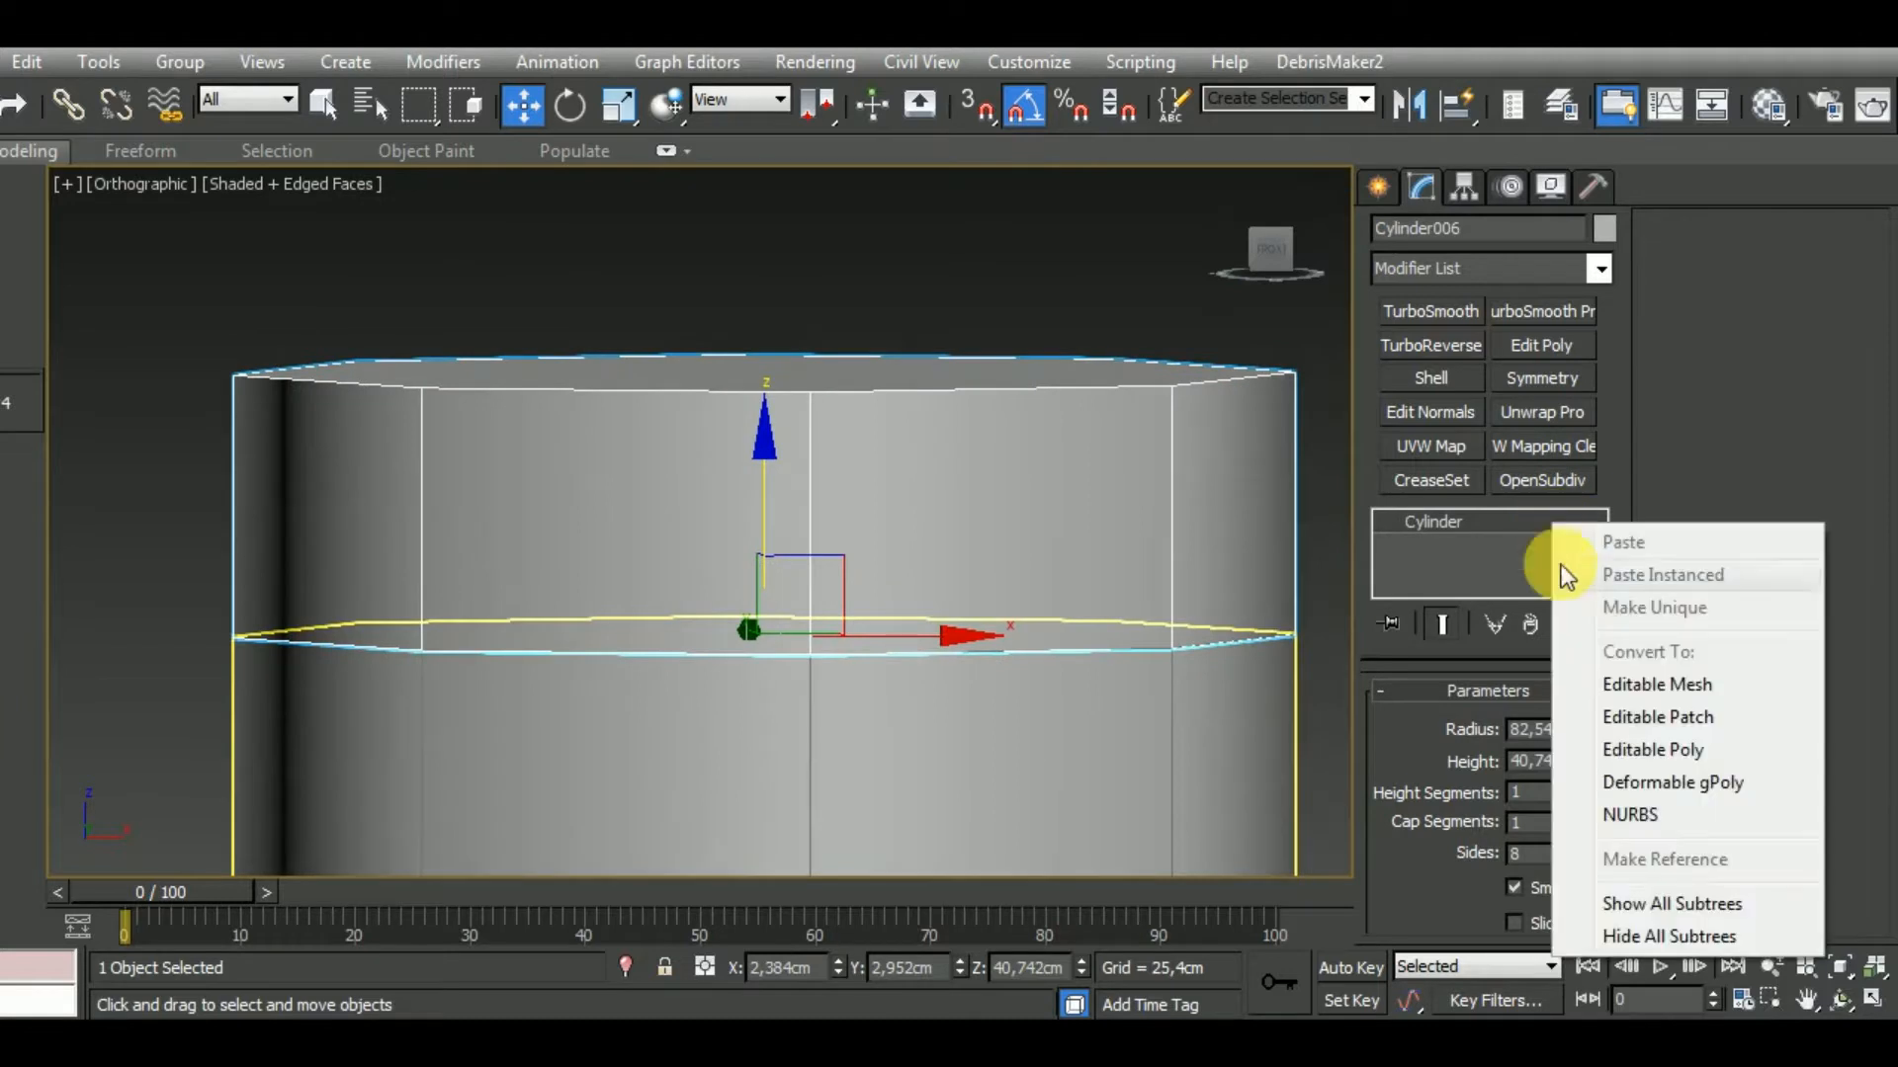
{"action": "left_click", "coordinate": [1607, 749]}
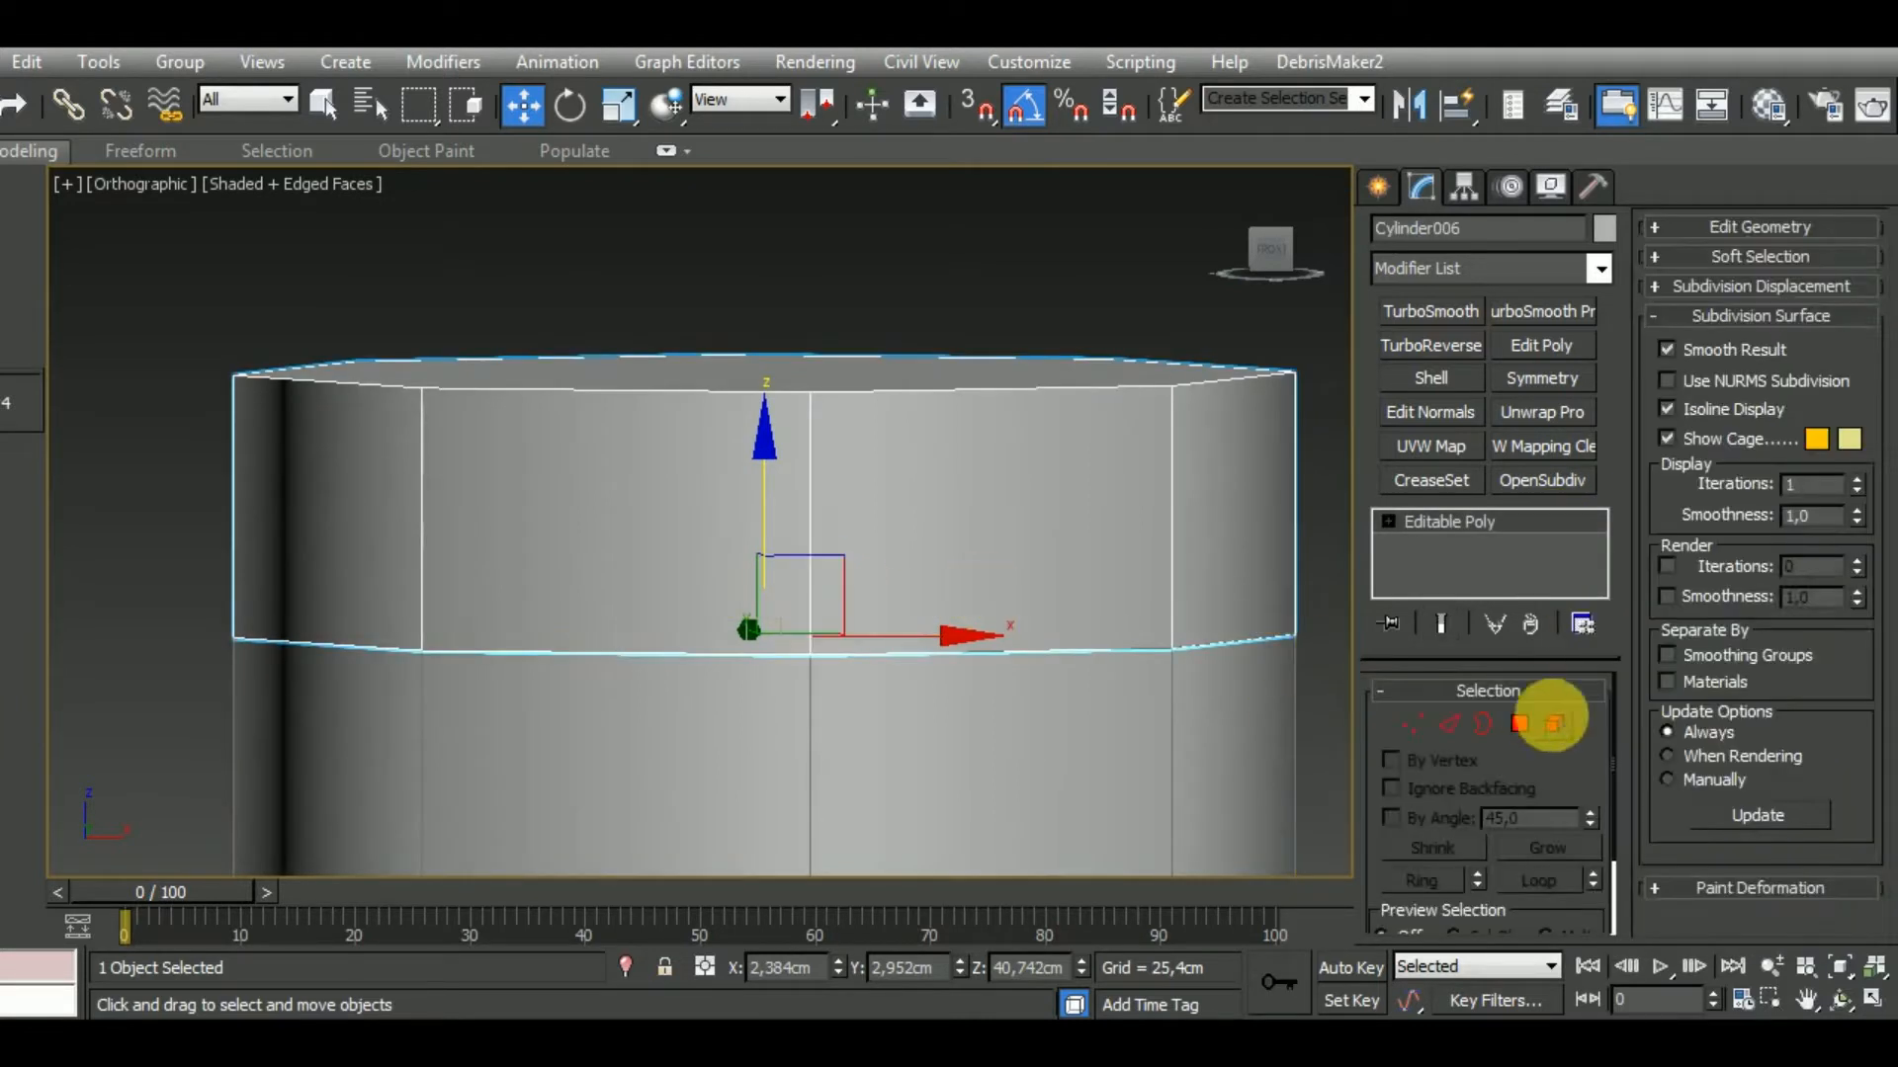
Raise the top polygon of the upper cylinder to a height of about 109 cm in the front view.
{"action": "left_click", "coordinate": [1521, 723]}
{"action": "left_click", "coordinate": [937, 373]}
{"action": "scroll", "coordinate": [931, 373], "scroll_direction": "down", "scroll_amount": 3}
{"action": "key", "text": "f"}
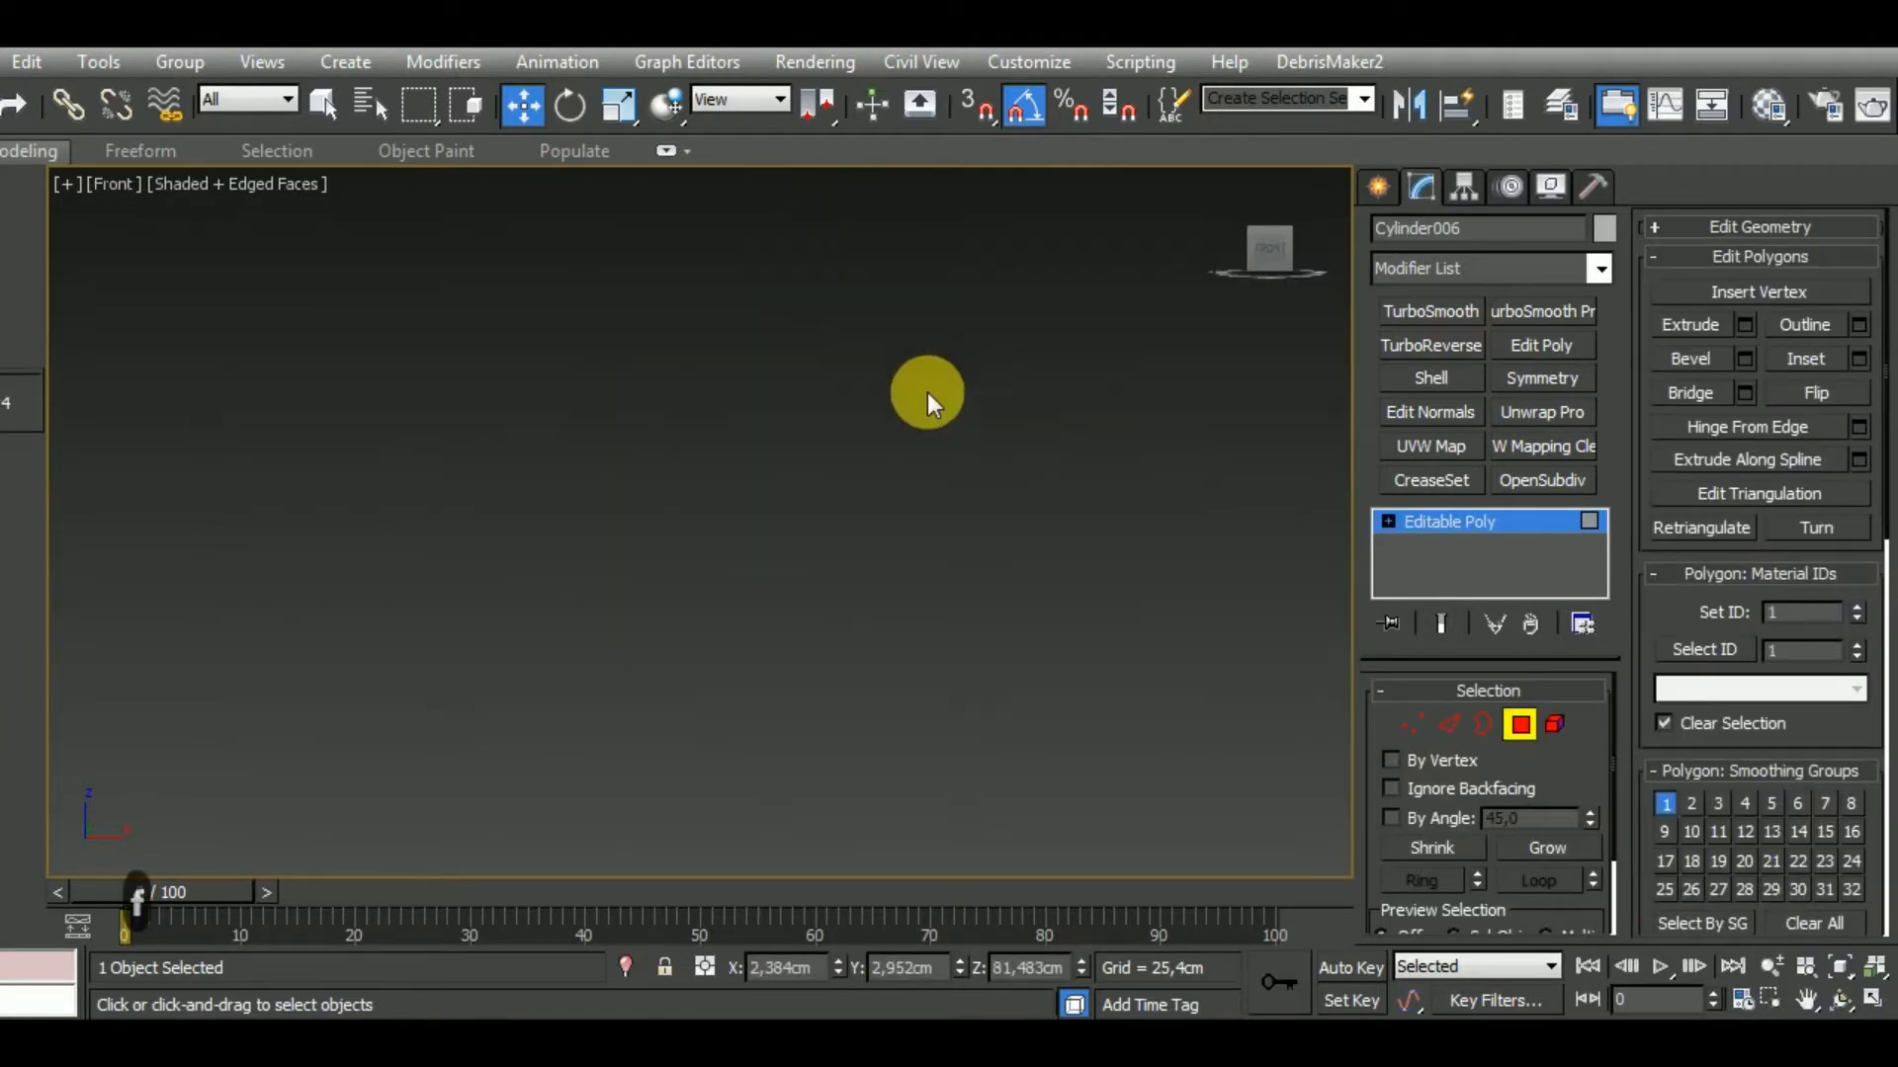
{"action": "key", "text": "z"}
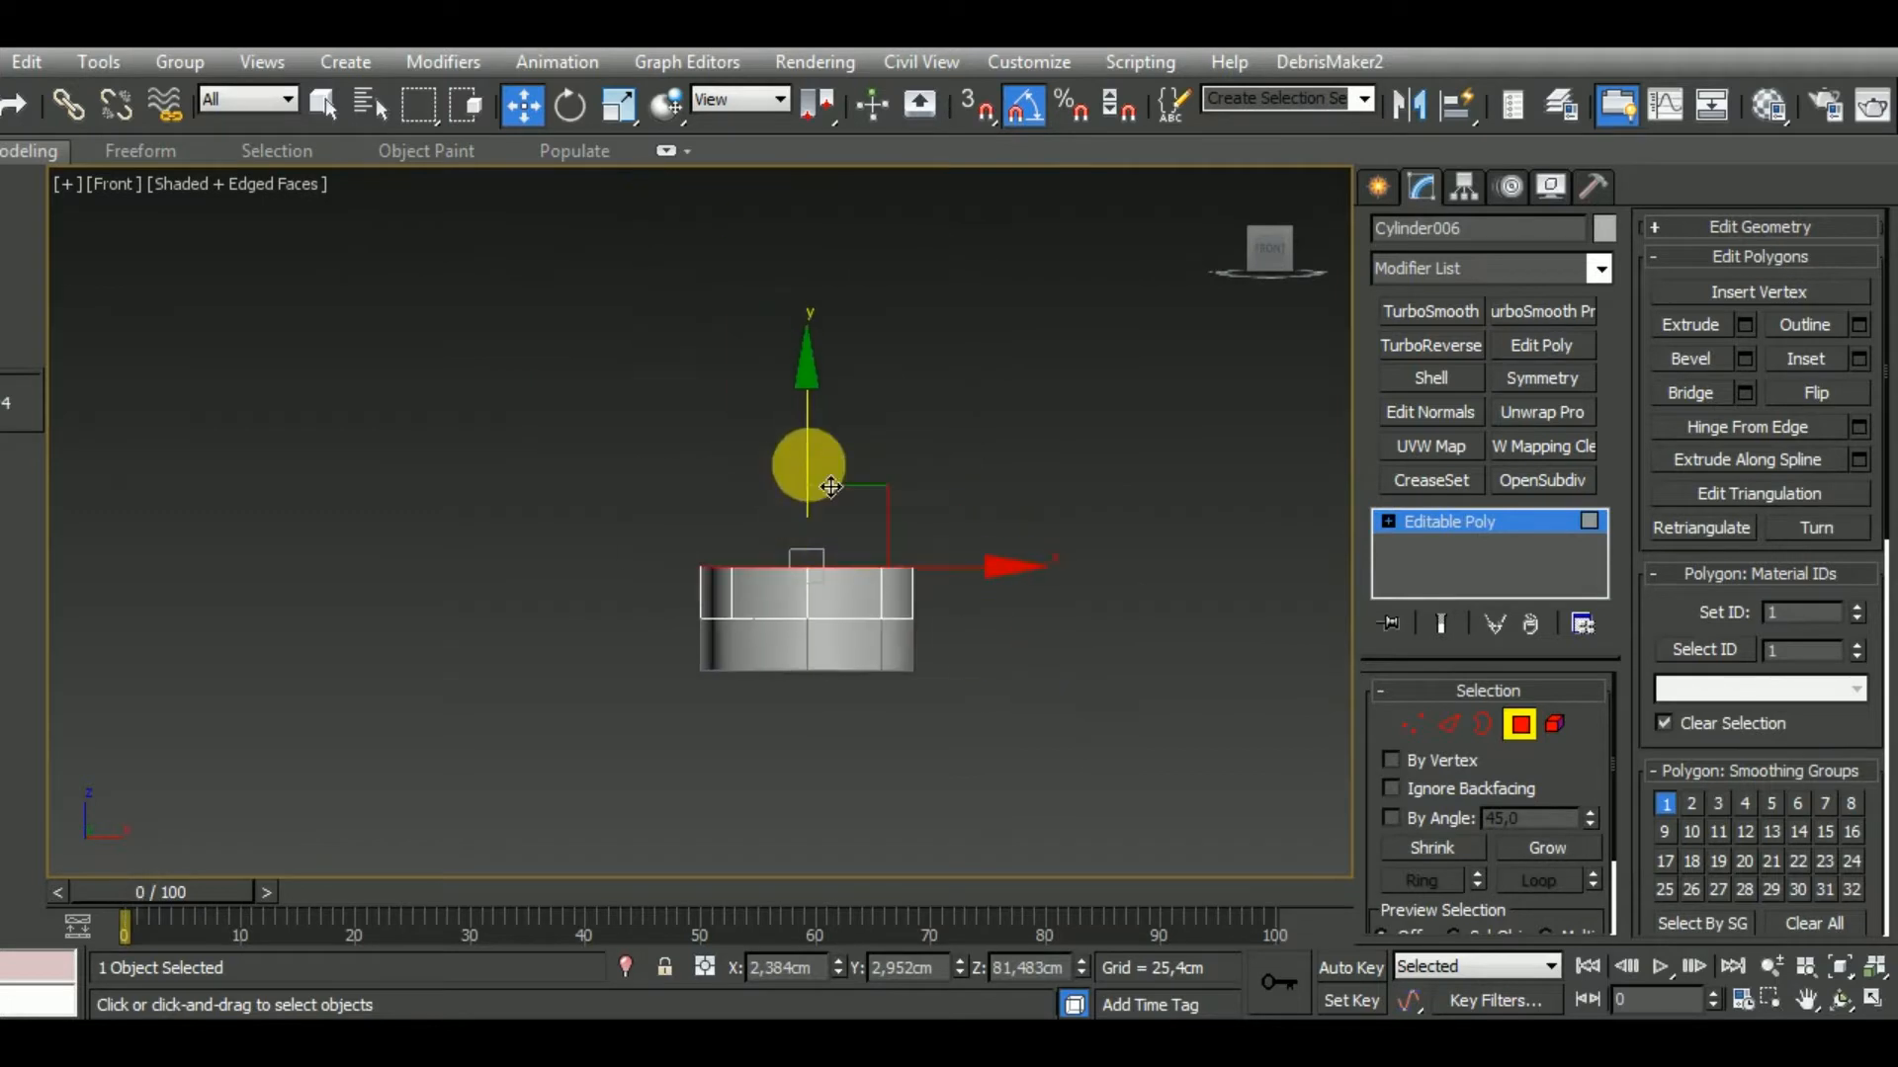
{"action": "mouse_move", "coordinate": [830, 487]}
{"action": "left_mouse_down"}
{"action": "mouse_move", "coordinate": [827, 420]}
{"action": "mouse_move", "coordinate": [826, 471]}
{"action": "left_mouse_up"}
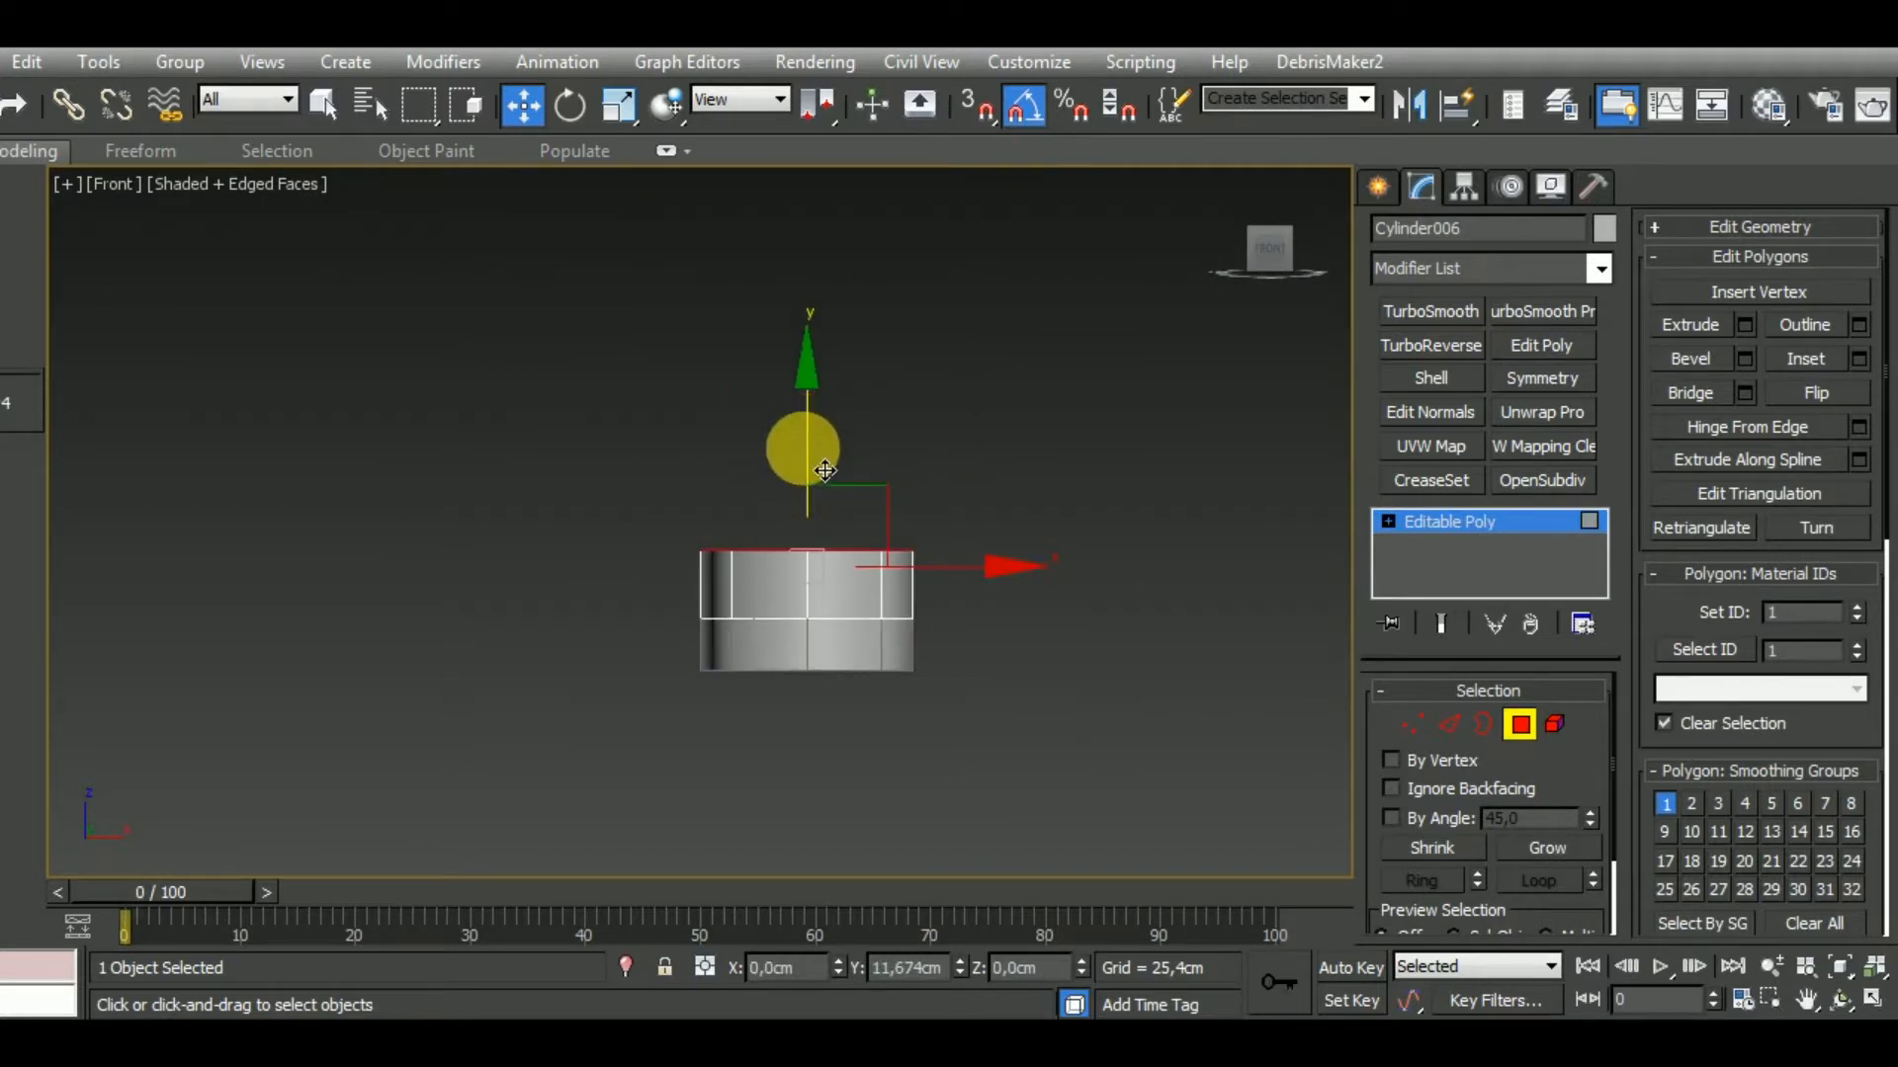
Scale the top polygon uniformly to about 132% and raise it to a height of about 127 cm.
{"action": "key", "text": "r"}
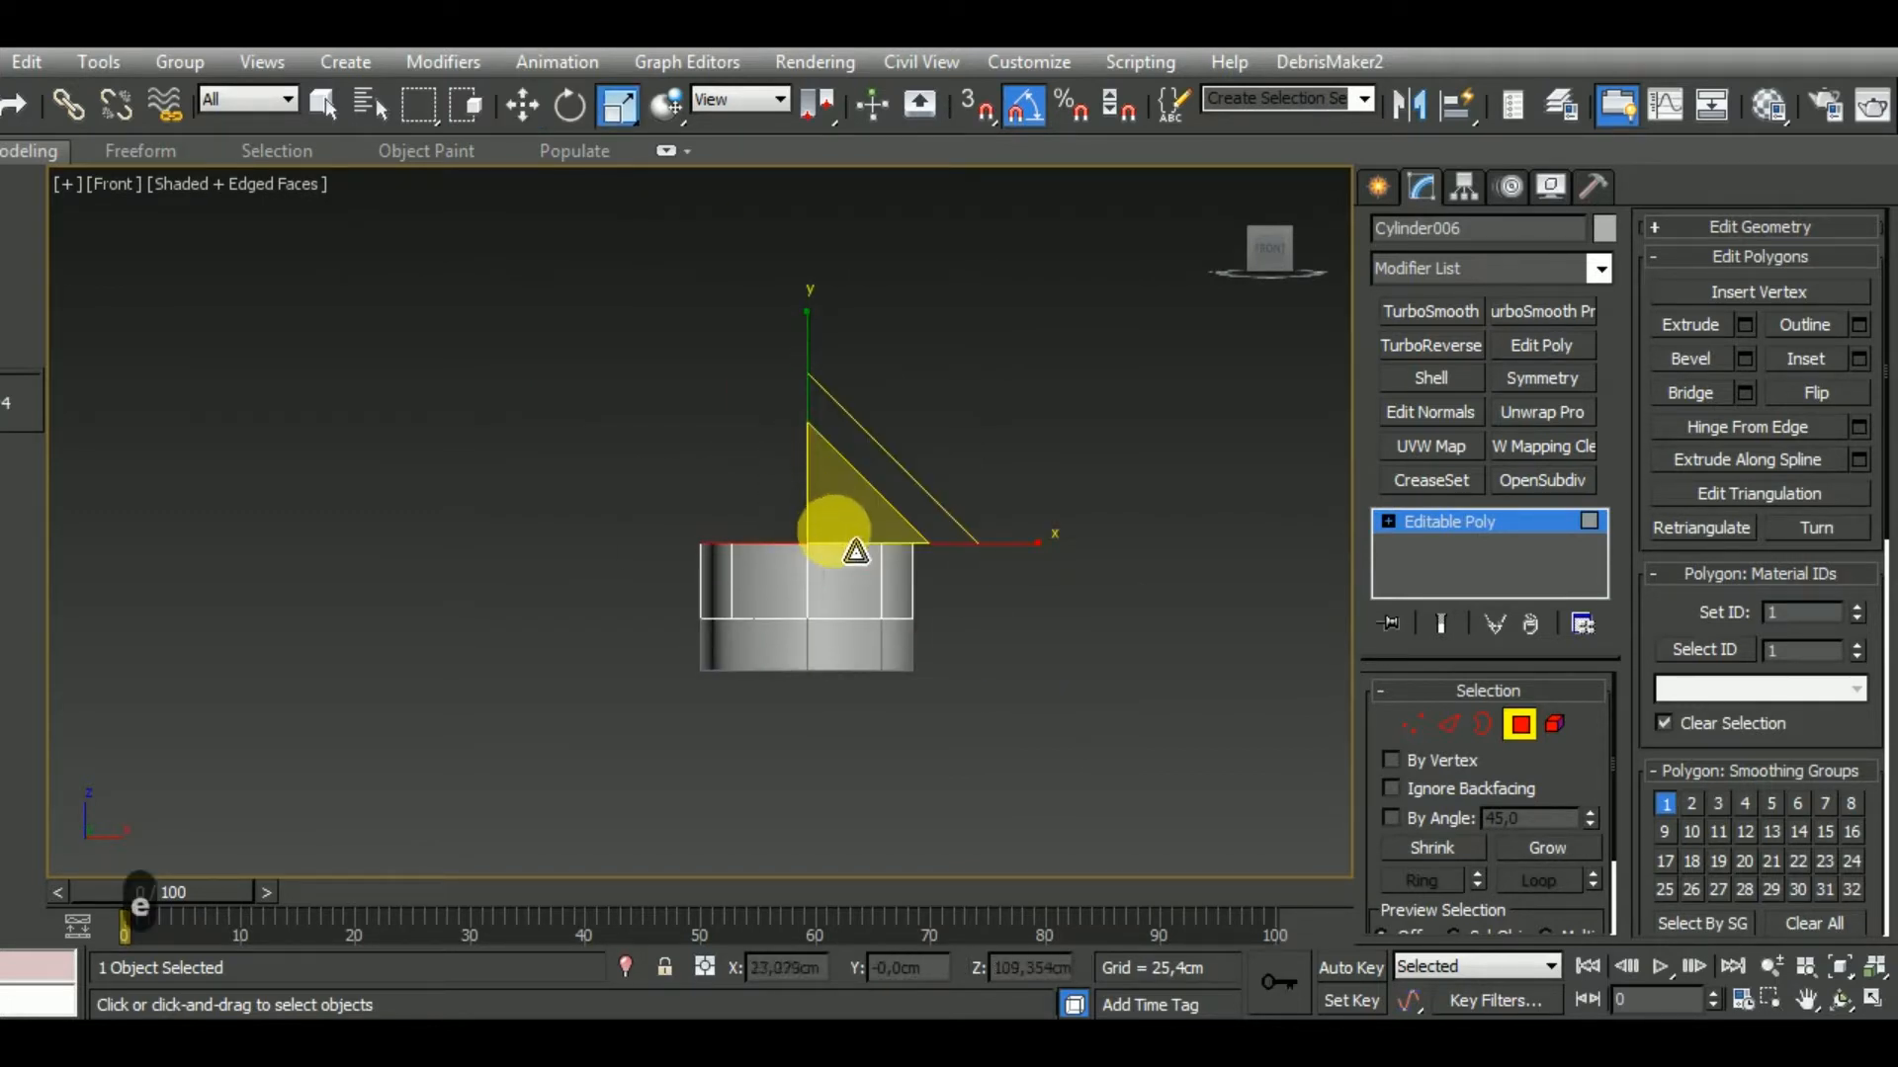
{"action": "left_click_drag", "start_coordinate": [852, 543], "coordinate": [855, 513]}
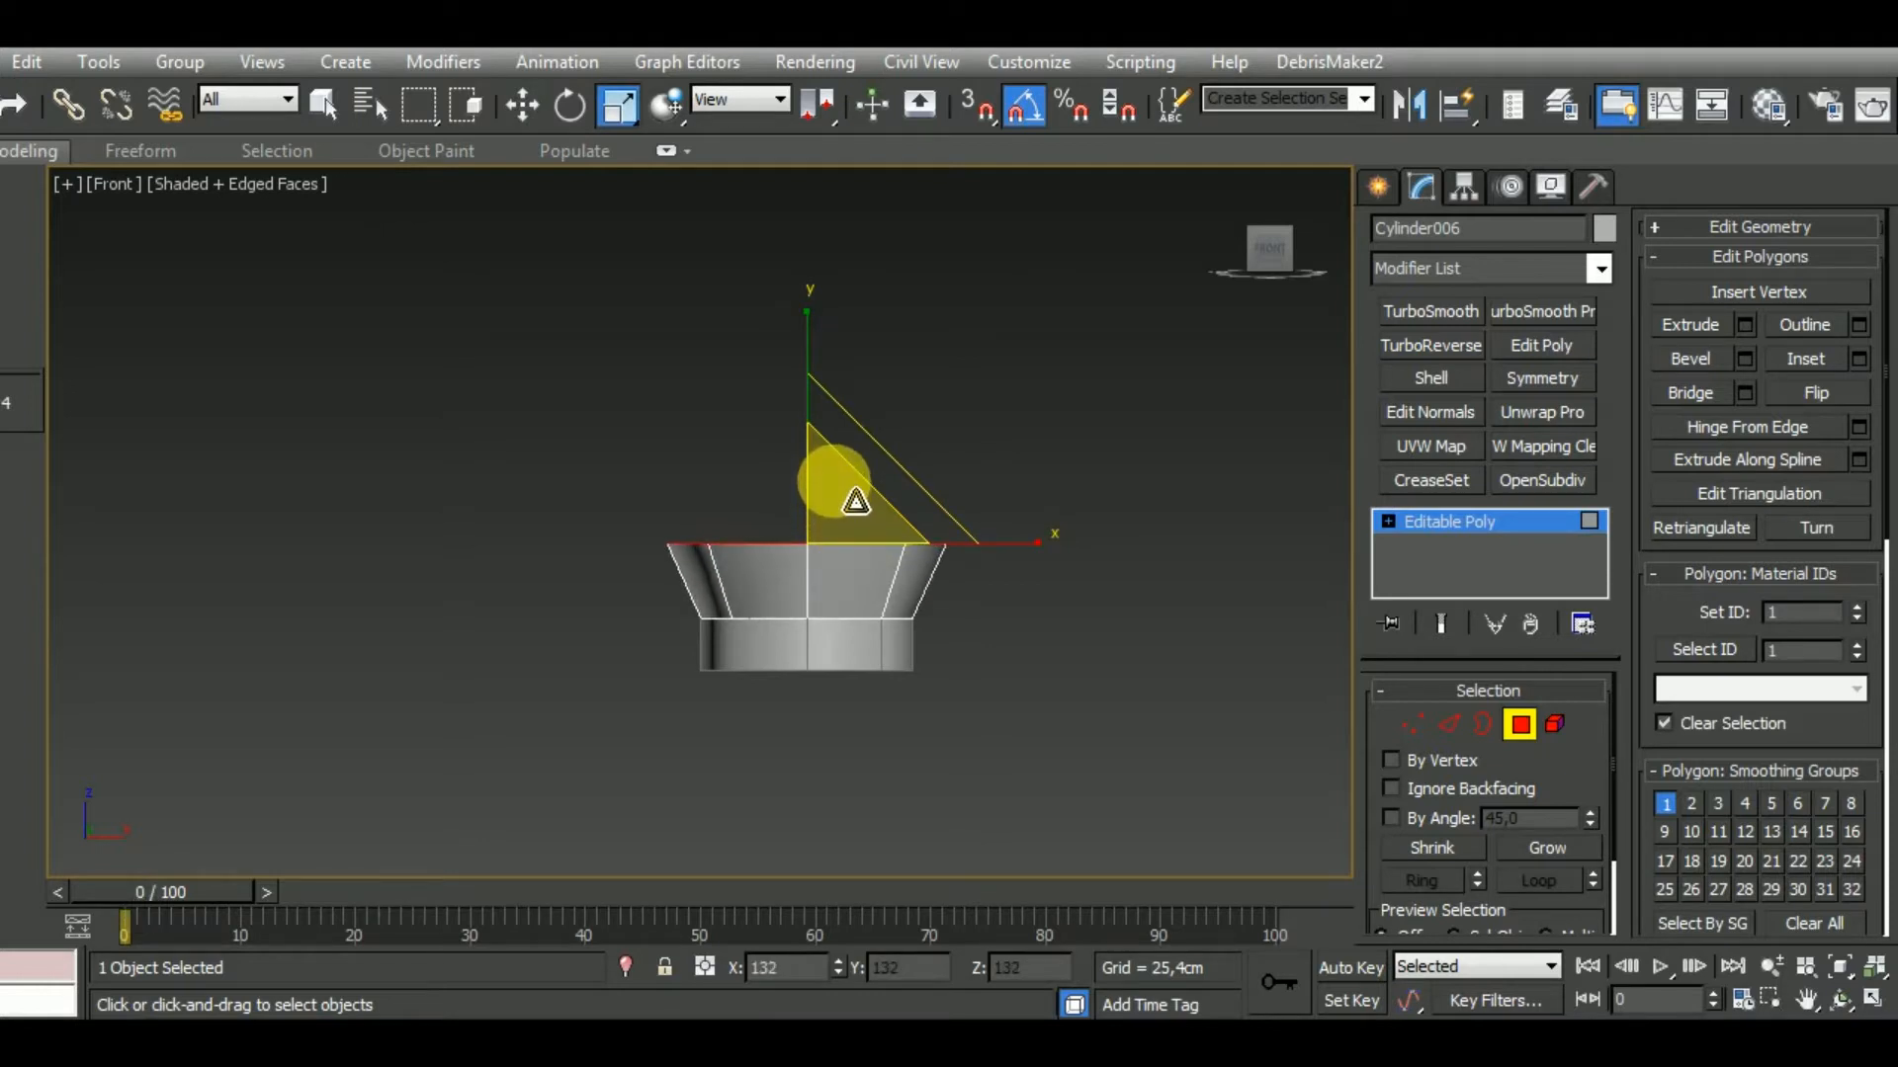
{"action": "key", "text": "w"}
{"action": "left_click_drag", "start_coordinate": [826, 459], "coordinate": [827, 425]}
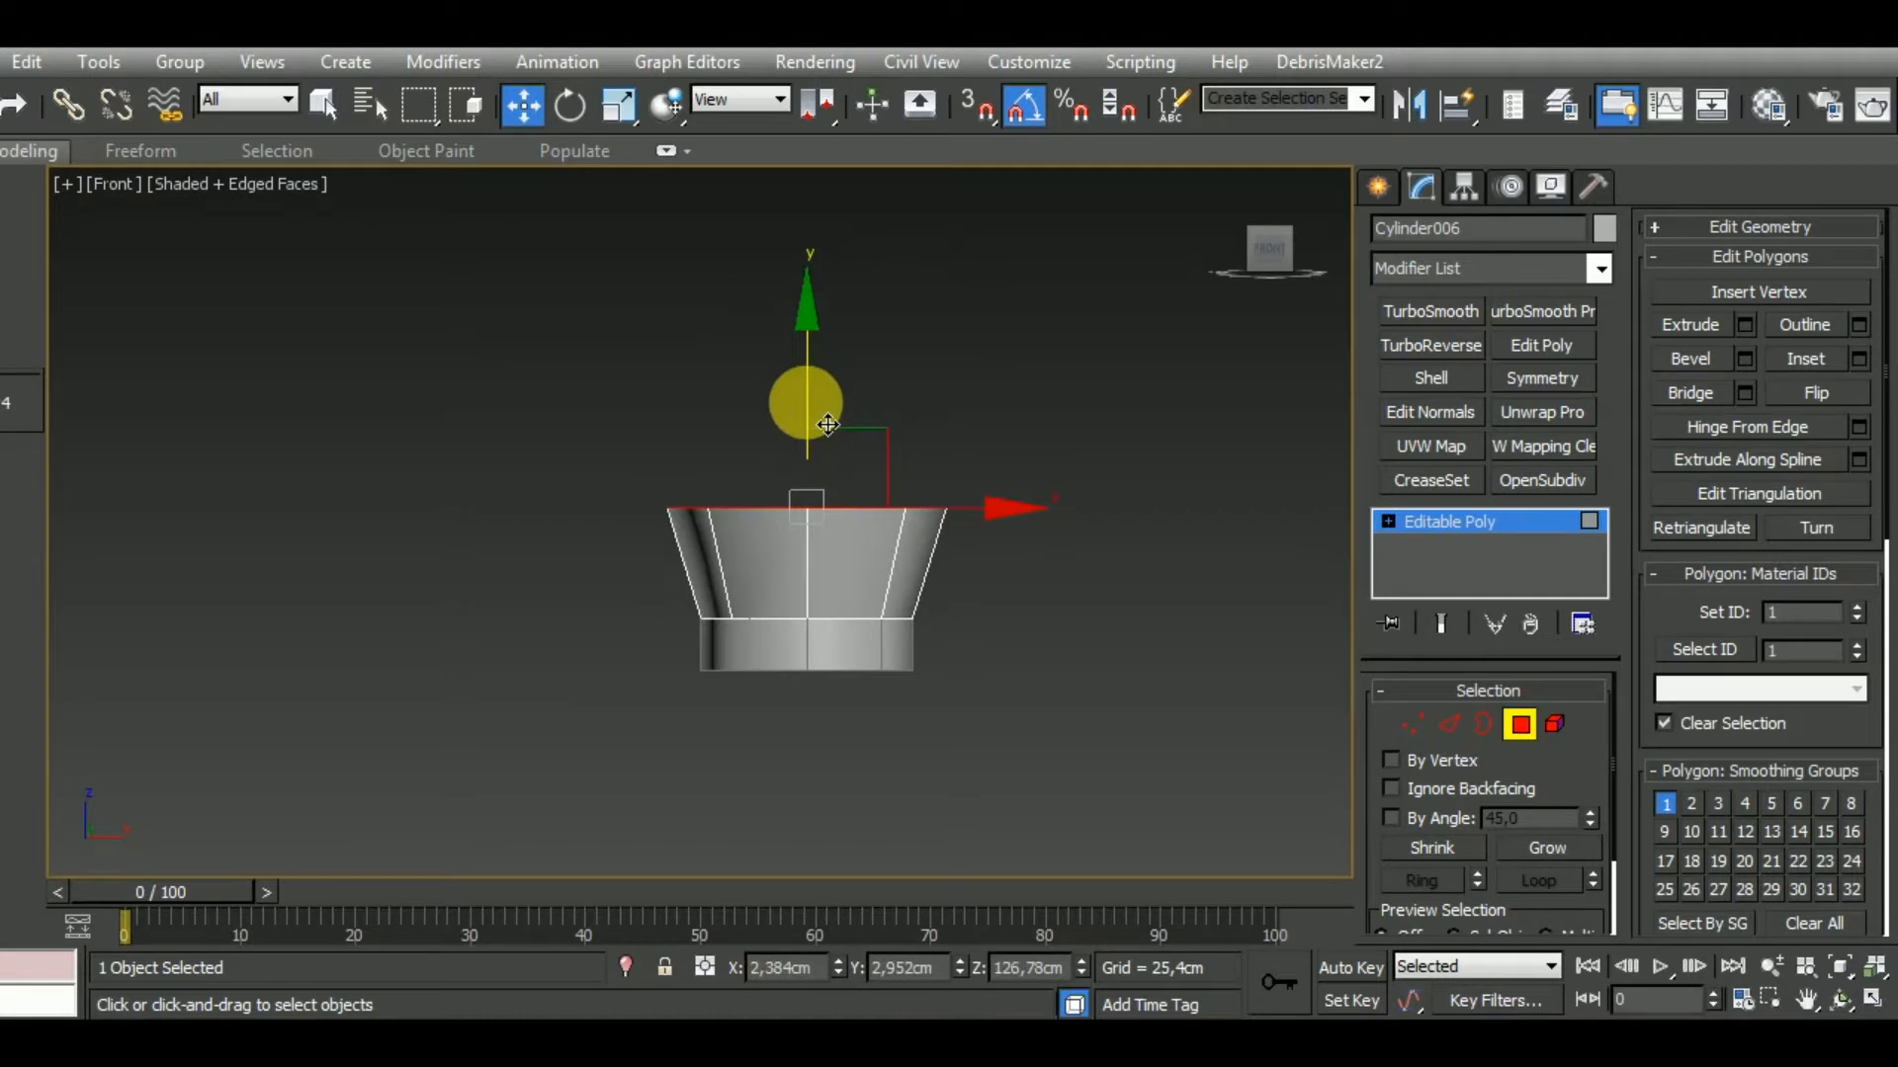
Bevel the top polygon straight up by about 77.5 cm with a 0 cm outline to form the vase's belly.
{"action": "key", "text": "shift+ctrl+b"}
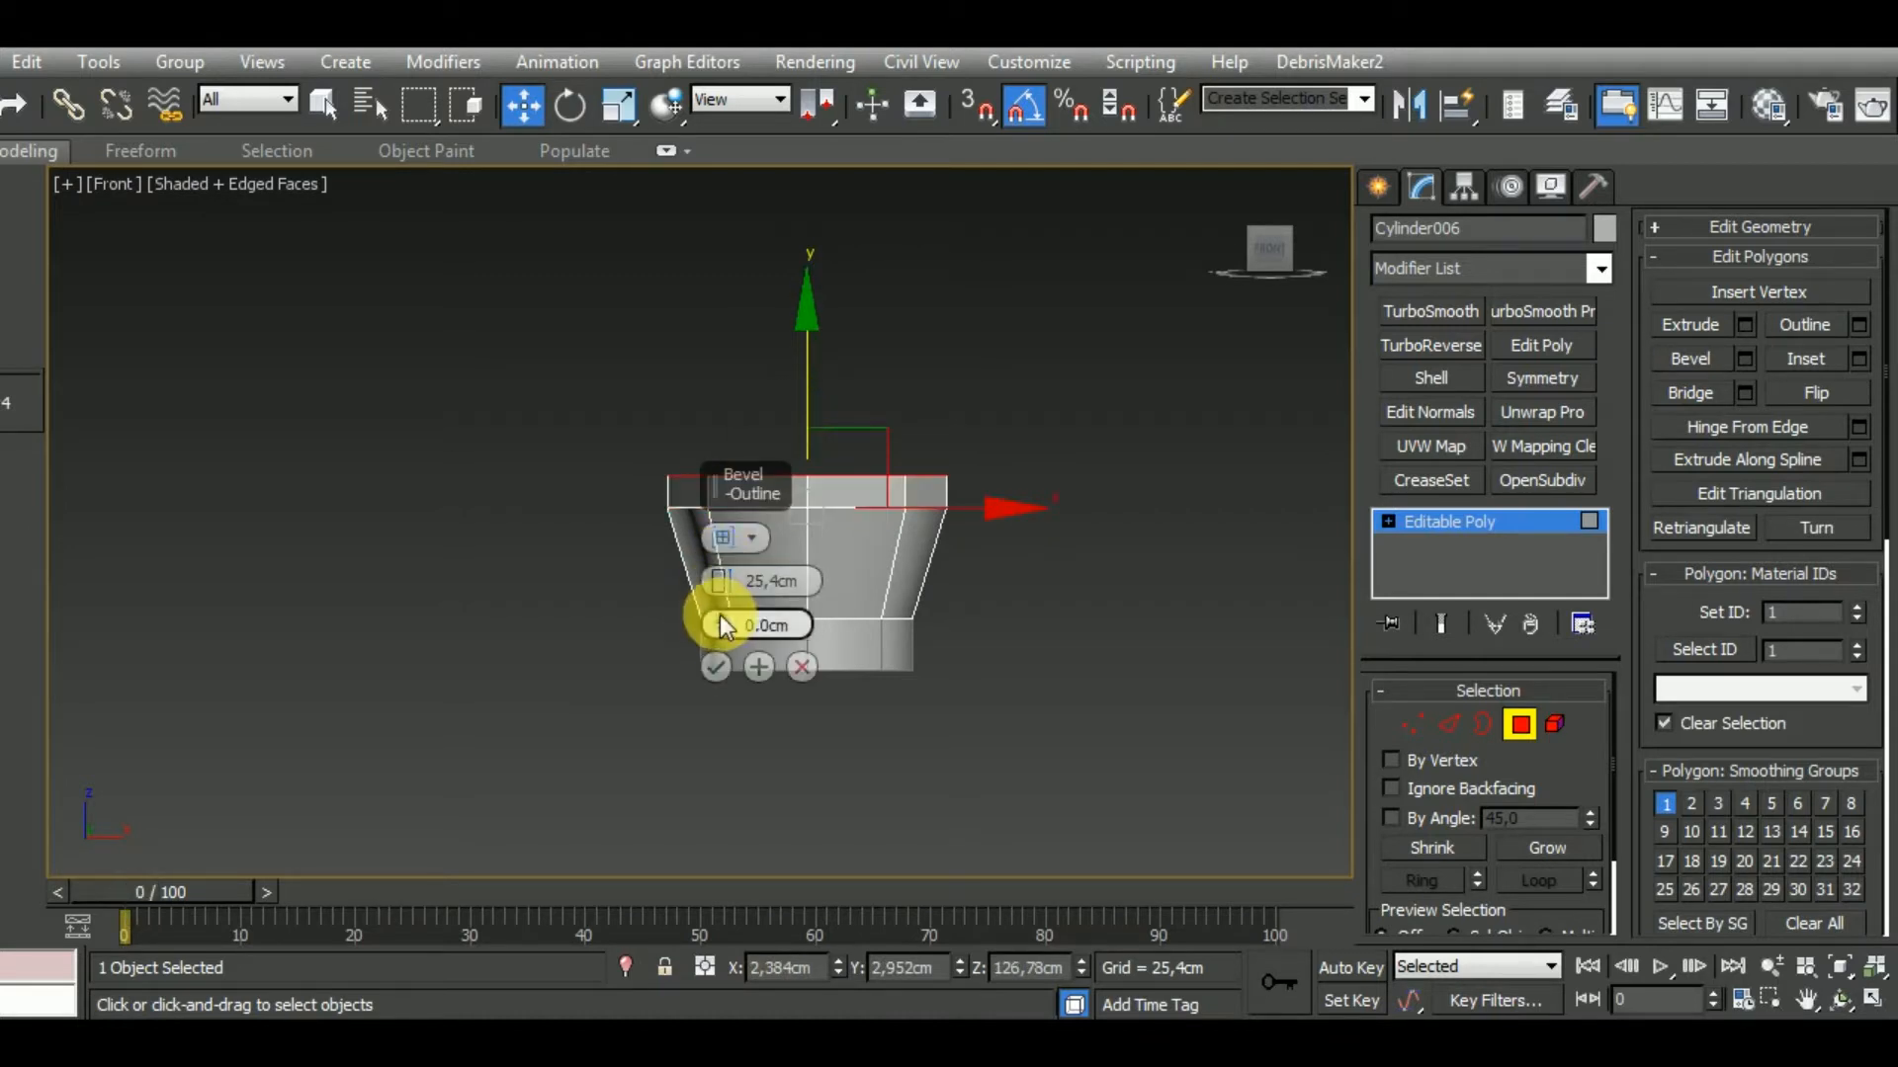
{"action": "left_click_drag", "start_coordinate": [719, 580], "coordinate": [729, 523]}
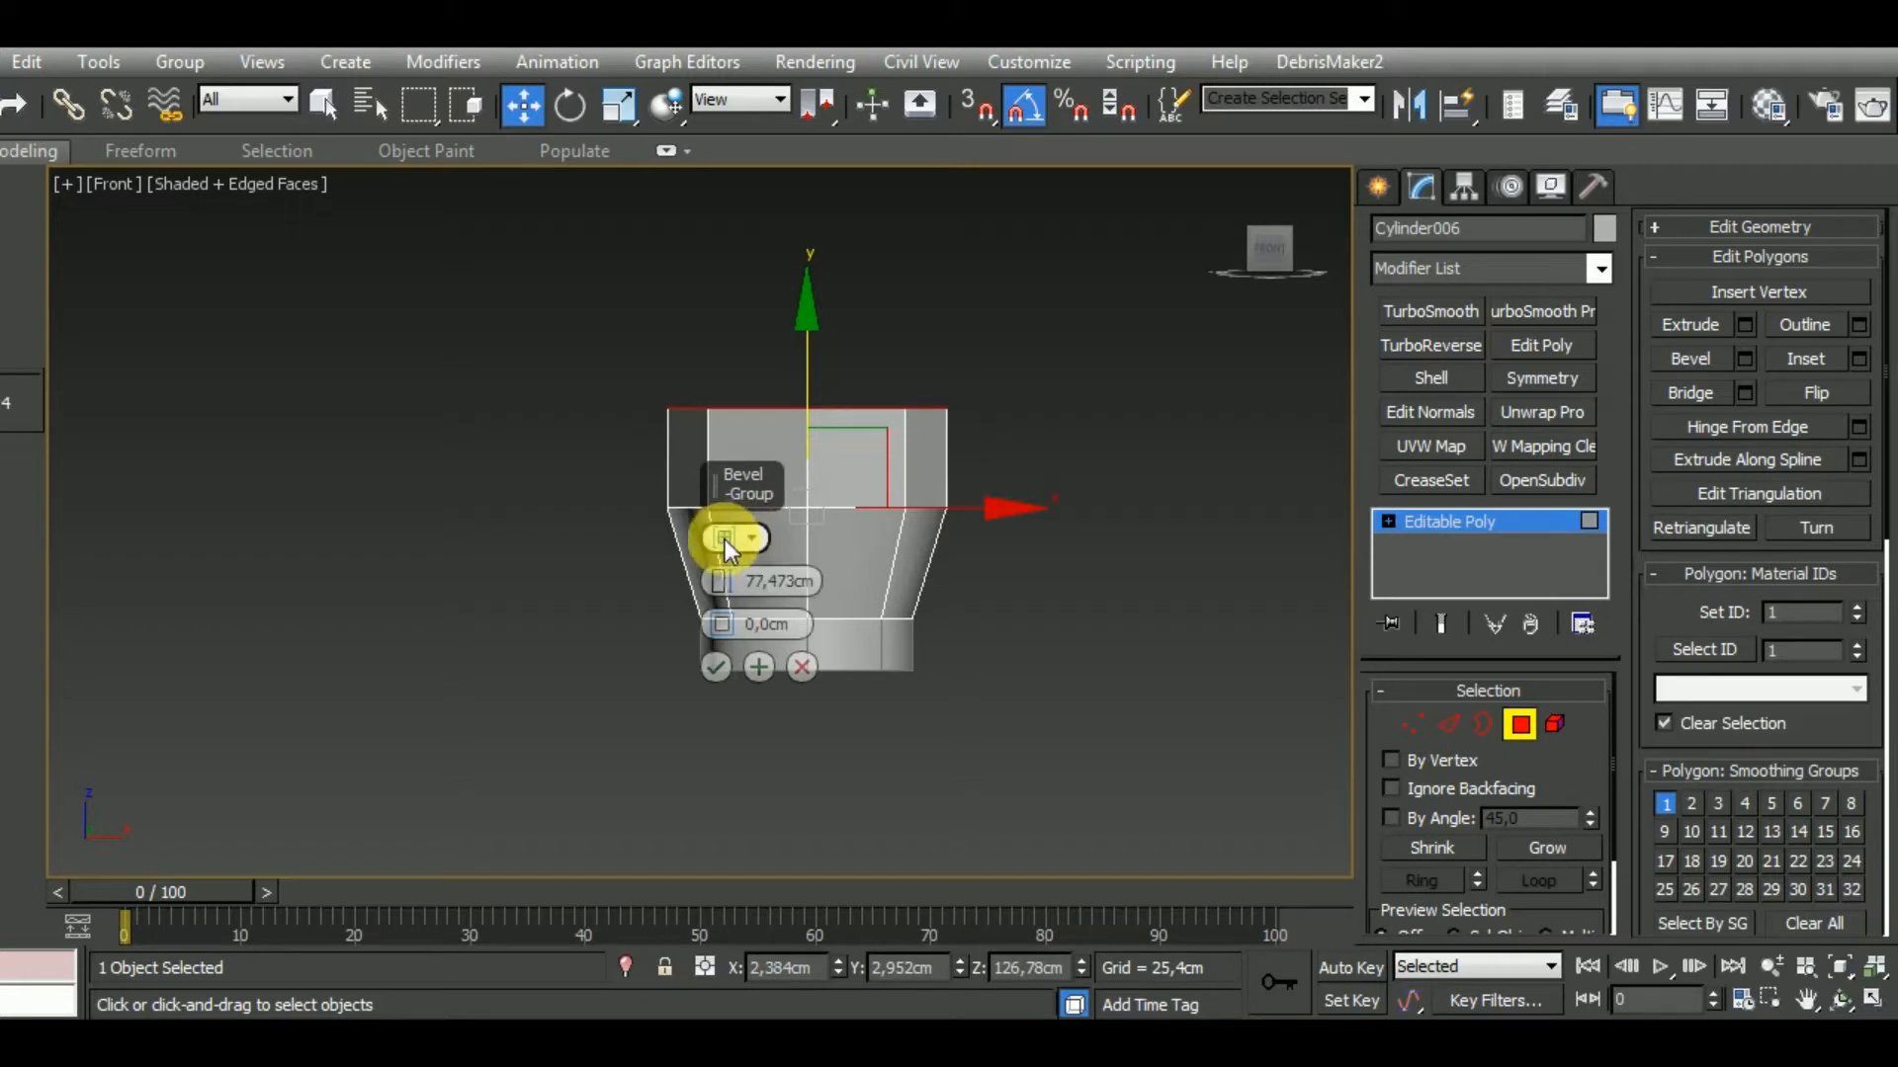
{"action": "left_click", "coordinate": [757, 667]}
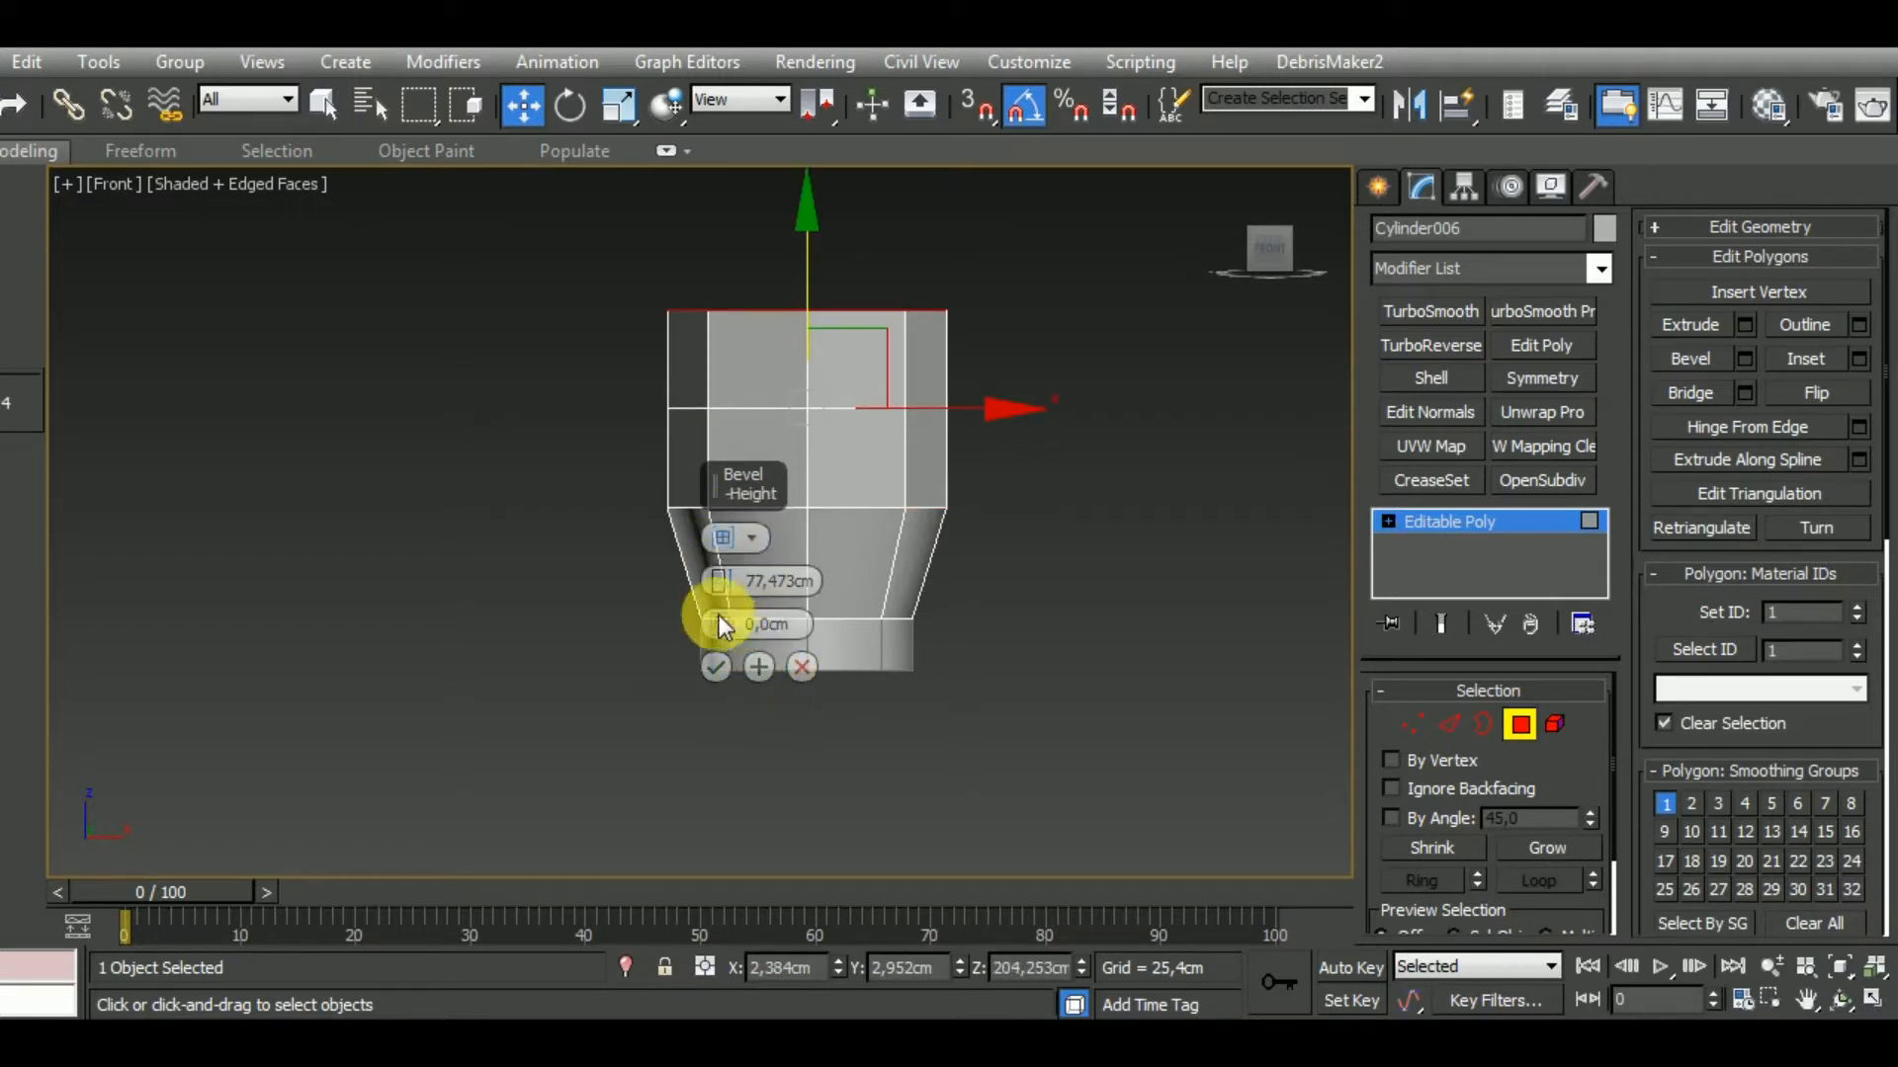
Bevel a tapering shoulder above the belly with a height of 71.687 cm and an outline of -57.859 cm.
{"action": "left_click_drag", "start_coordinate": [722, 626], "coordinate": [730, 717]}
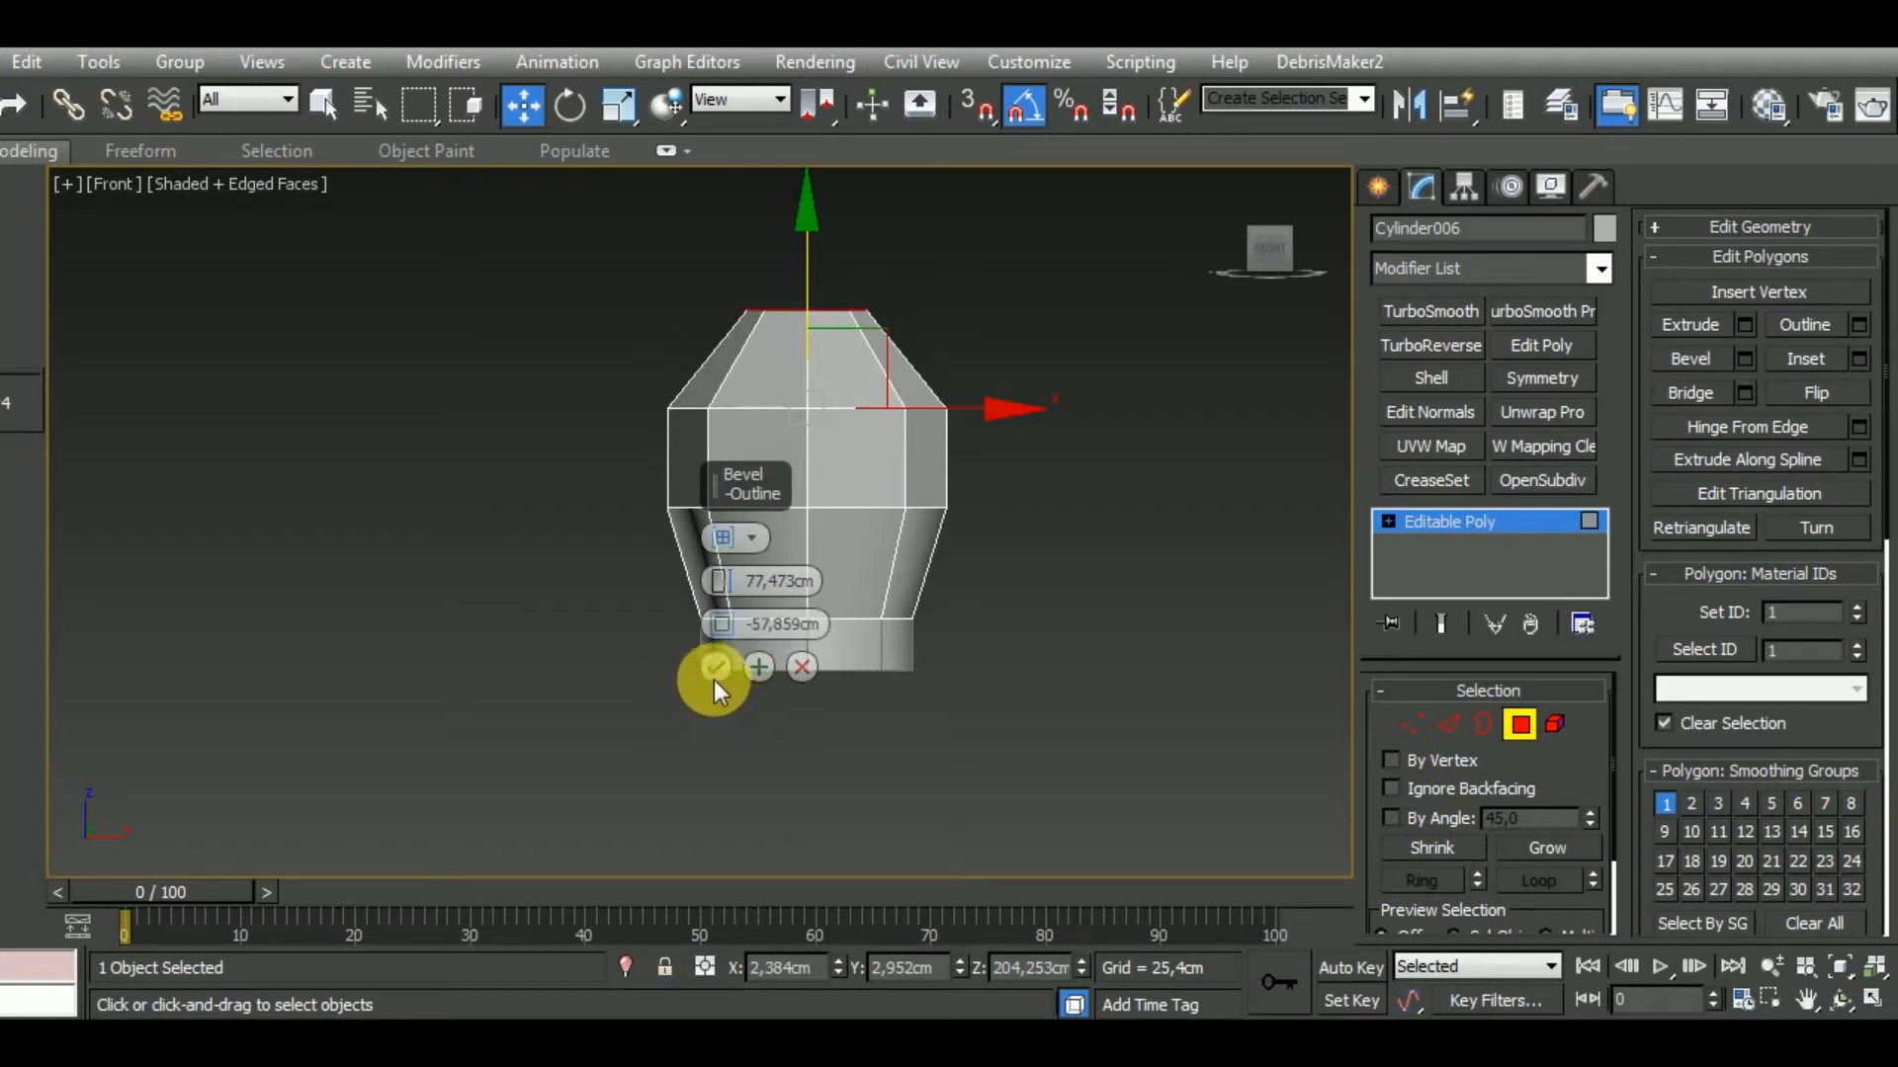
{"action": "left_click_drag", "start_coordinate": [720, 586], "coordinate": [719, 632]}
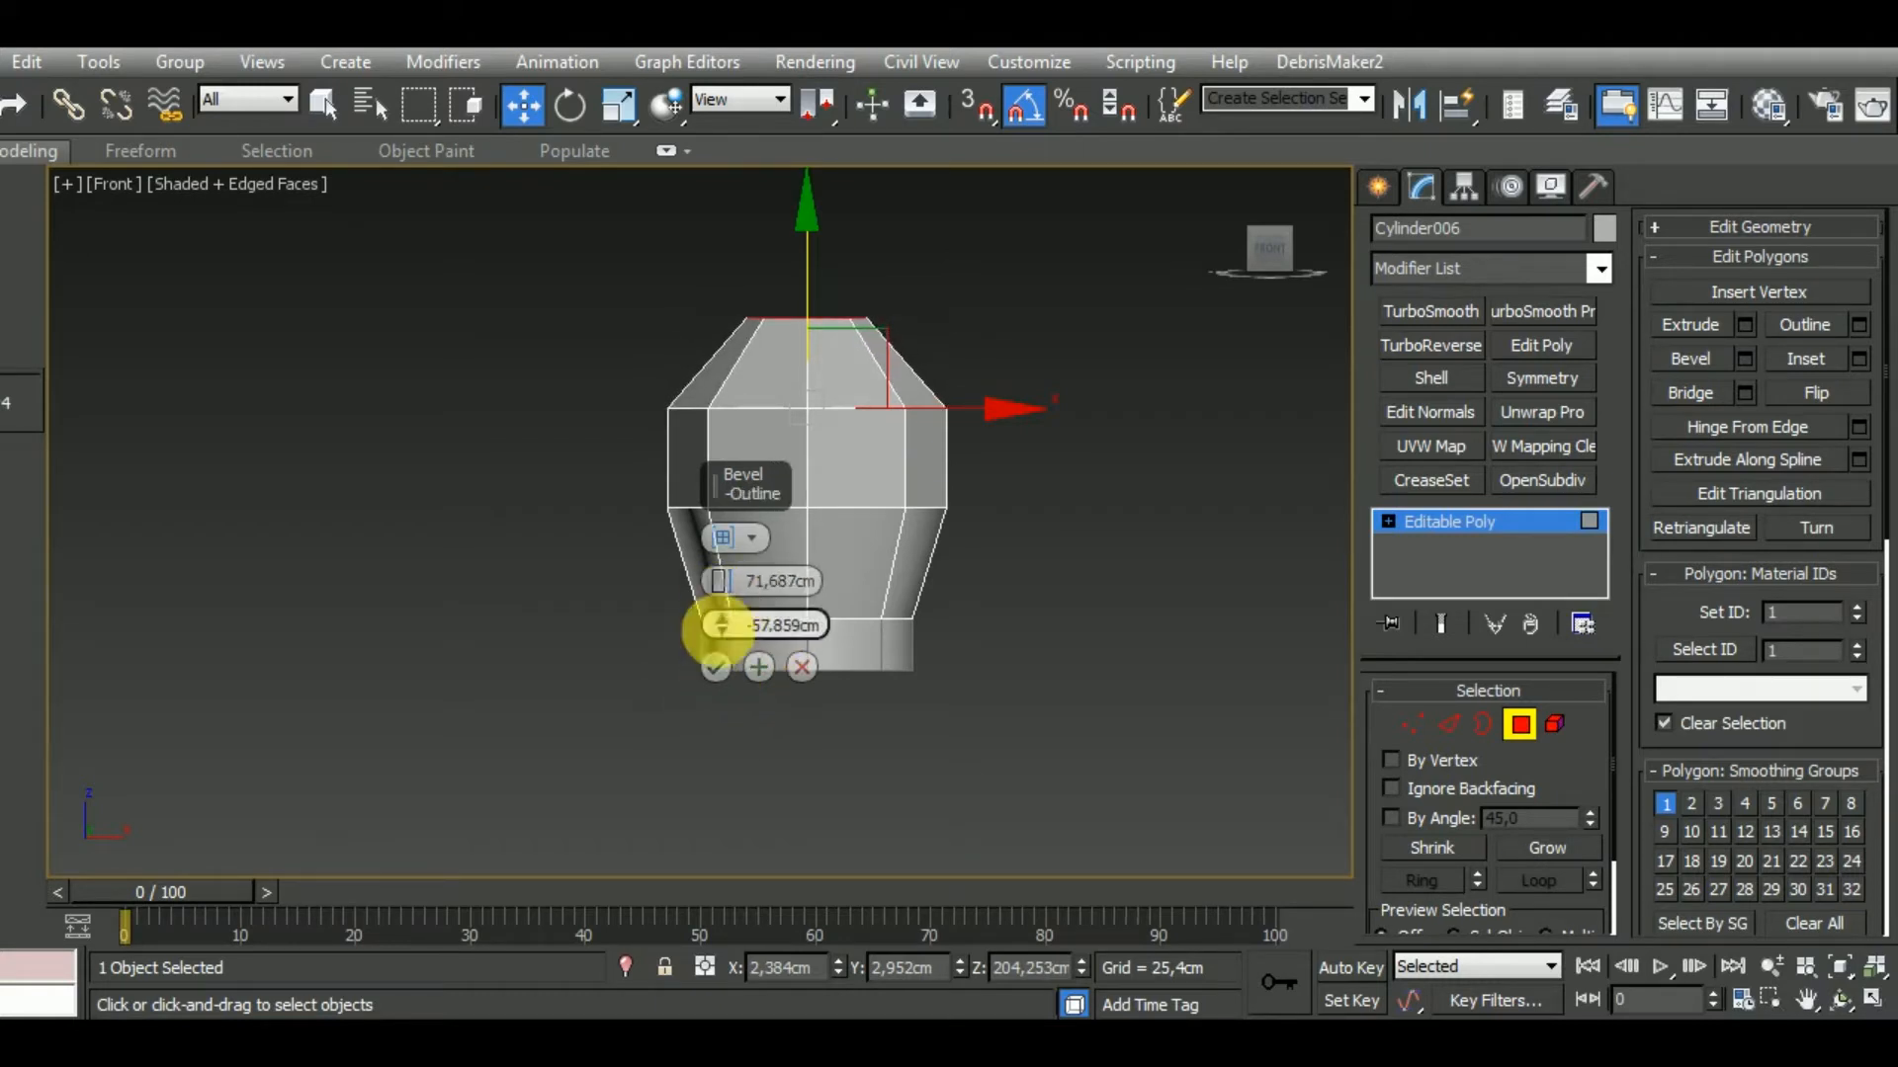
{"action": "left_click", "coordinate": [757, 668]}
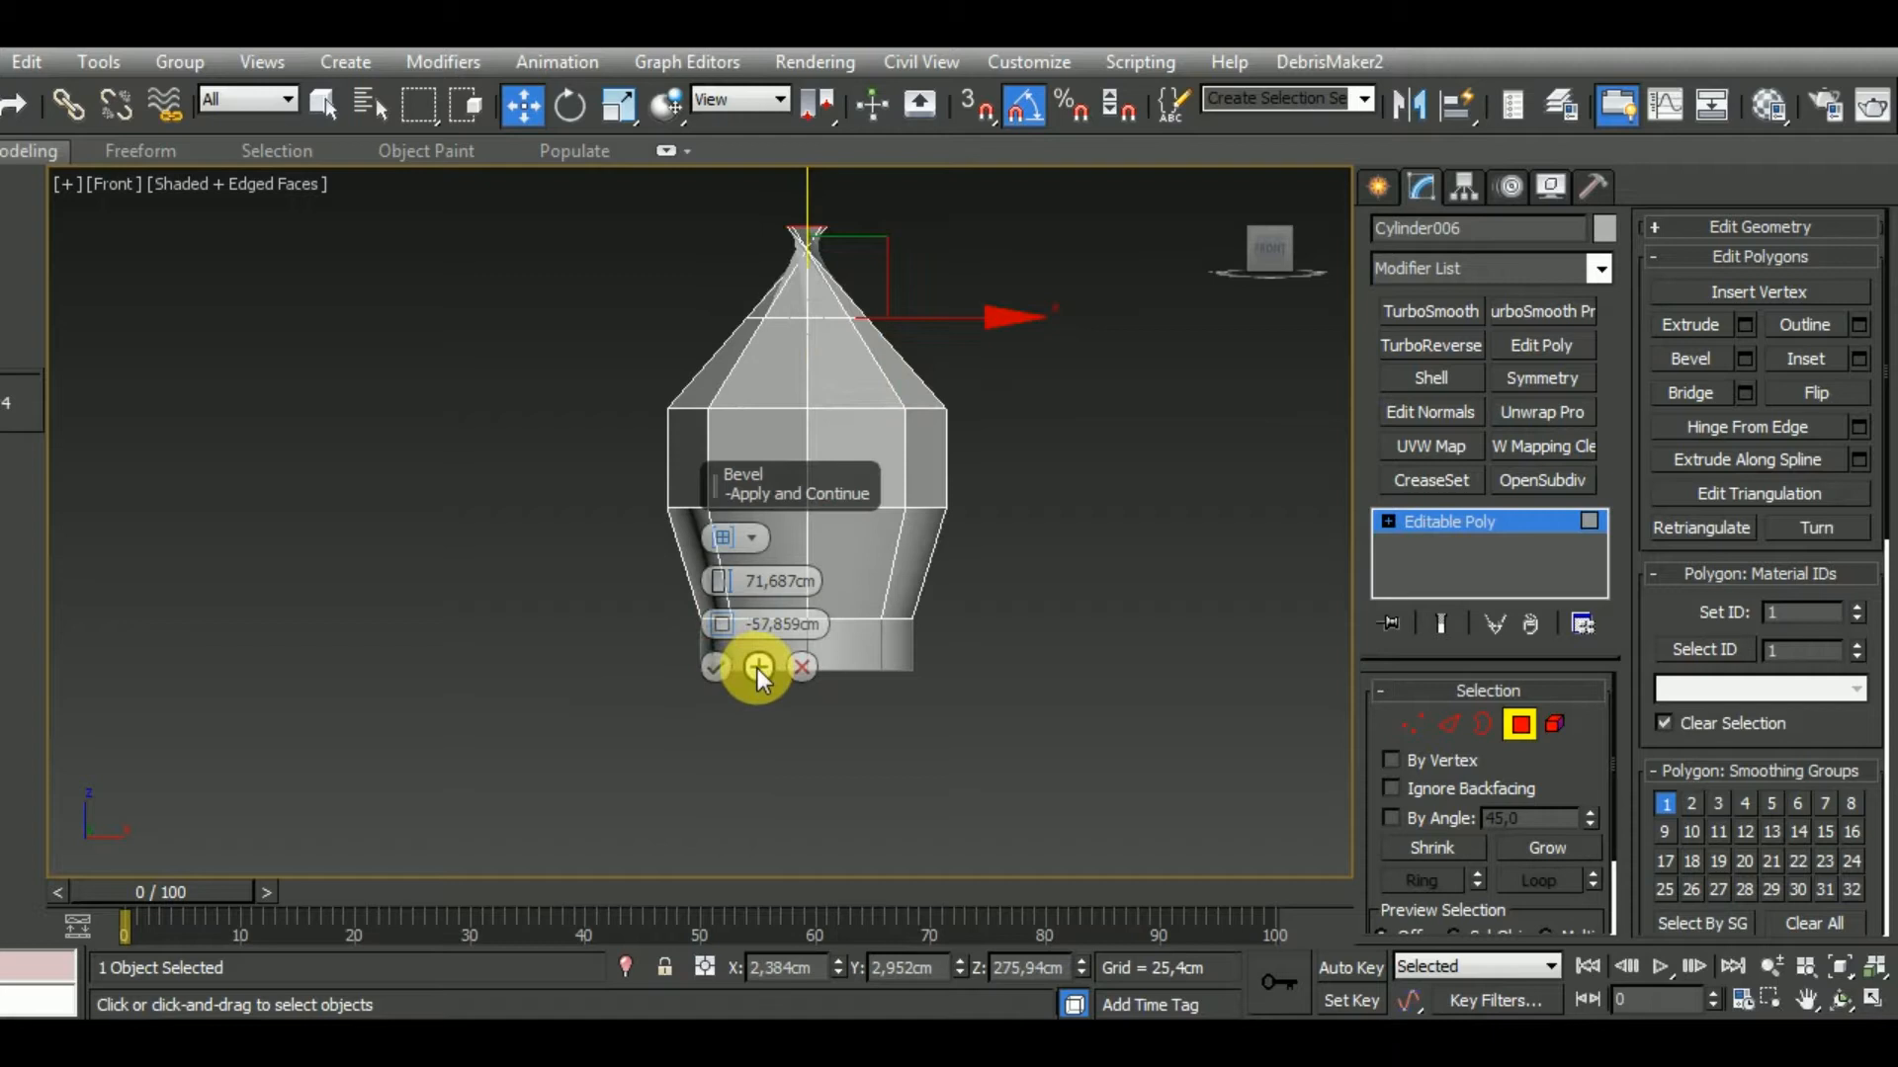
Bevel a straight neck from the shoulder's top with a height of 53.172 cm and an outline of 0 cm.
{"action": "right_click", "coordinate": [722, 626]}
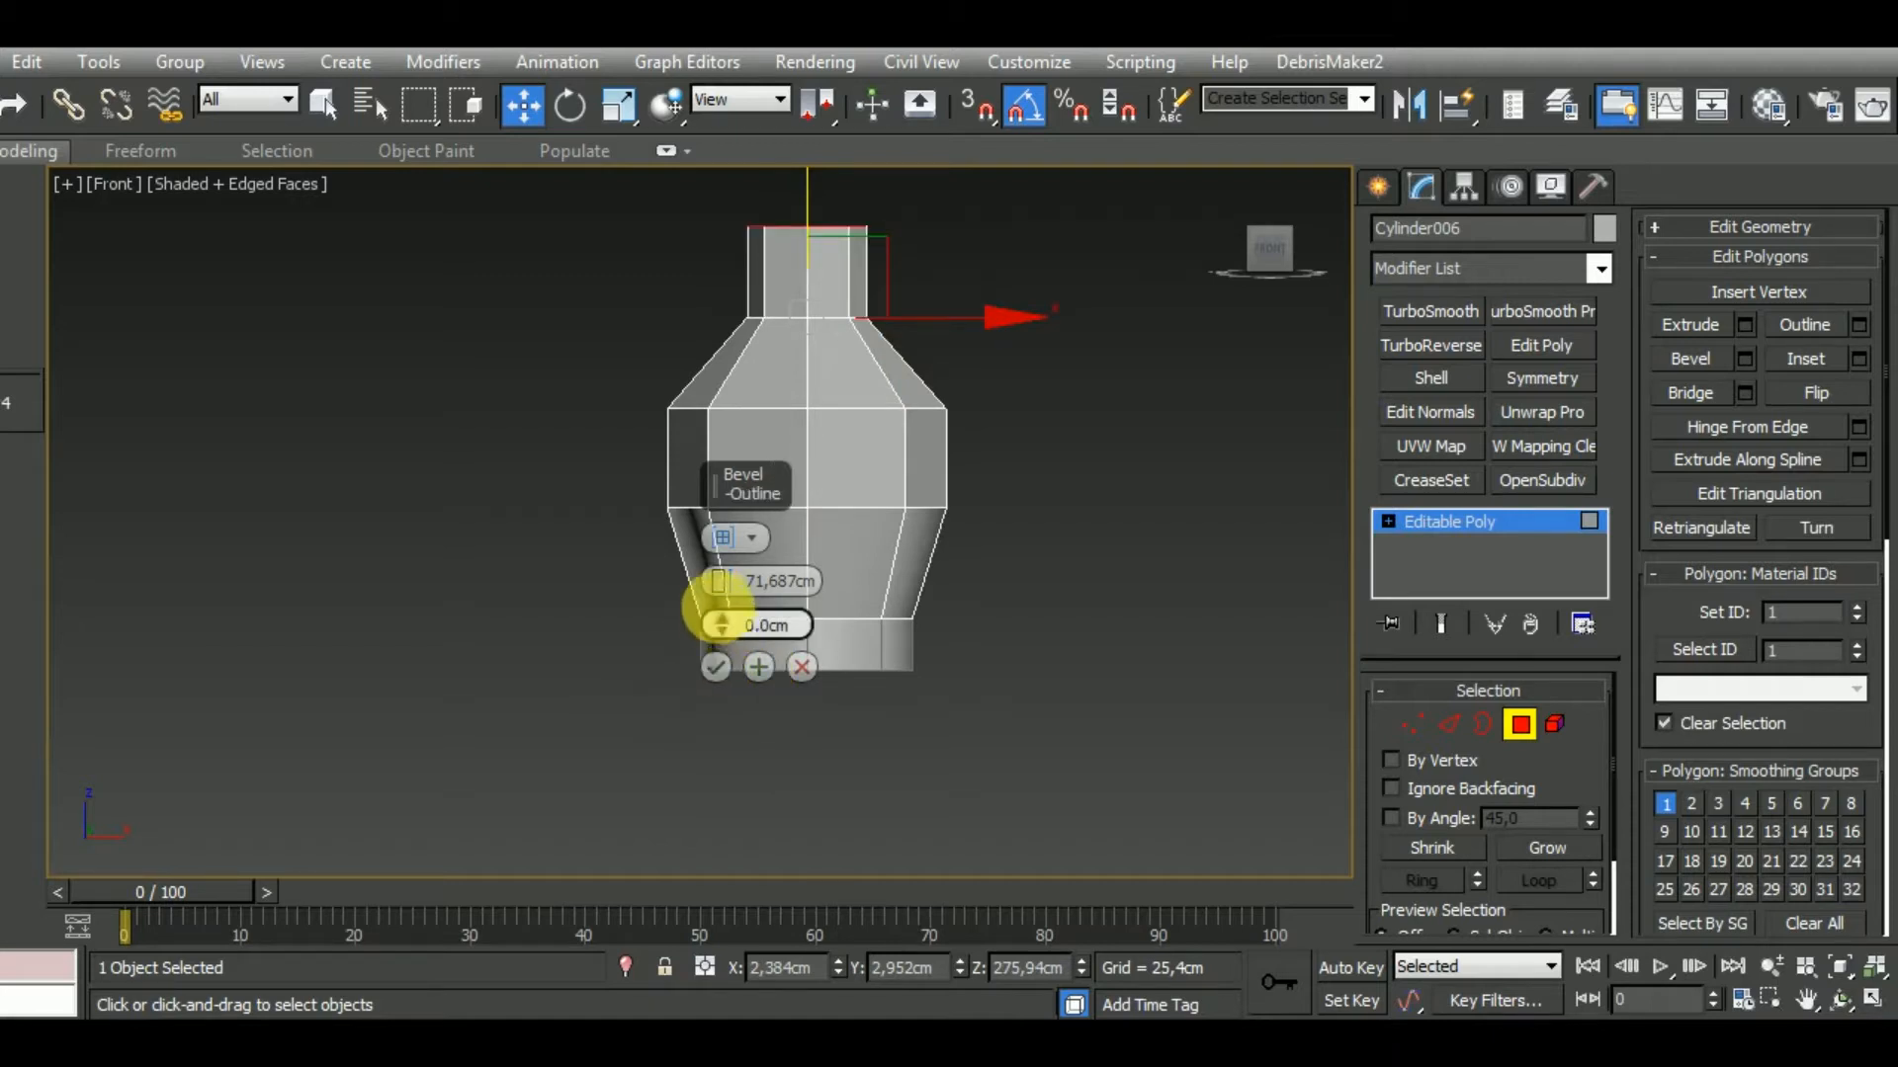
{"action": "left_click_drag", "start_coordinate": [718, 590], "coordinate": [722, 627]}
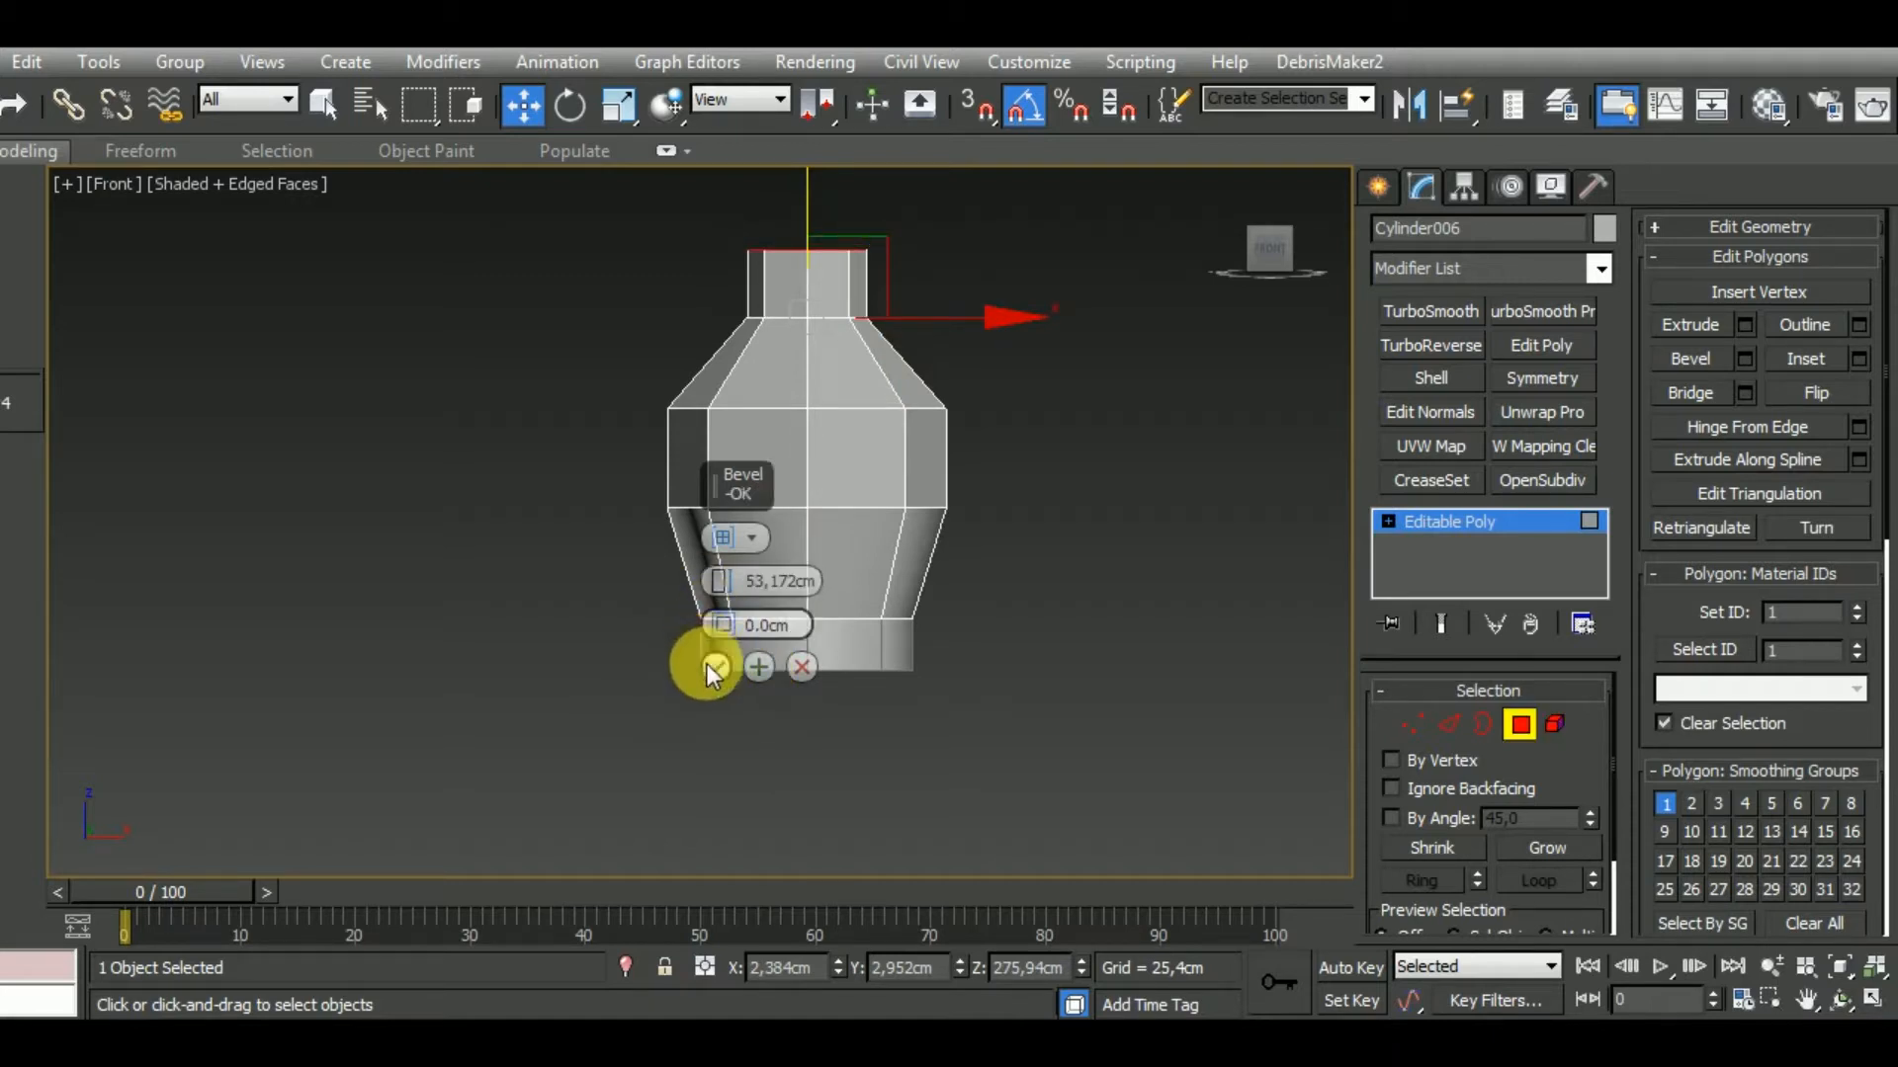
{"action": "left_click", "coordinate": [714, 671]}
Chamfer the two horizontal edge loops at the belly's upper and lower boundaries to round its profile.
{"action": "middle_click_drag", "start_coordinate": [876, 638], "coordinate": [912, 664]}
{"action": "scroll", "coordinate": [879, 658], "scroll_direction": "up", "scroll_amount": 5}
{"action": "scroll", "coordinate": [889, 647], "scroll_direction": "down", "scroll_amount": 3}
{"action": "left_click", "coordinate": [1446, 721]}
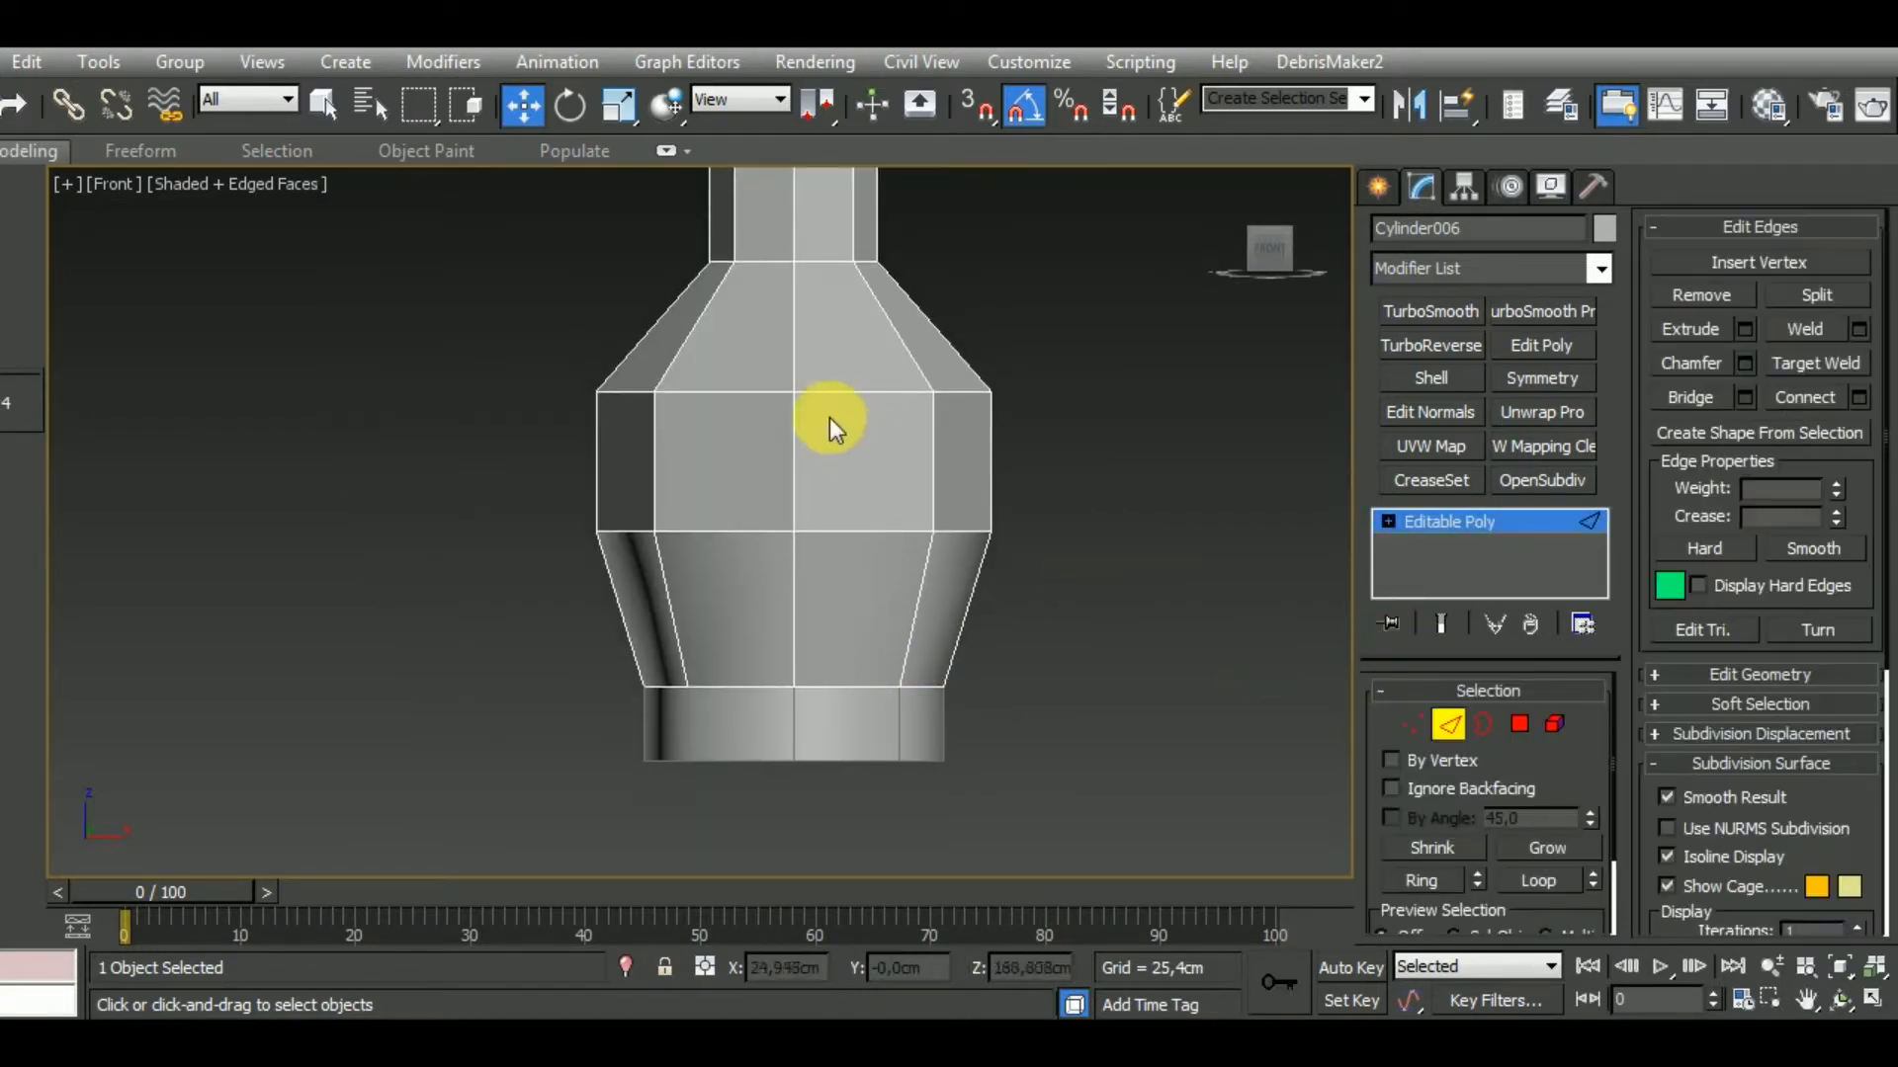
{"action": "double_click", "coordinate": [848, 394]}
{"action": "double_click", "coordinate": [876, 533], "text": "ctrl"}
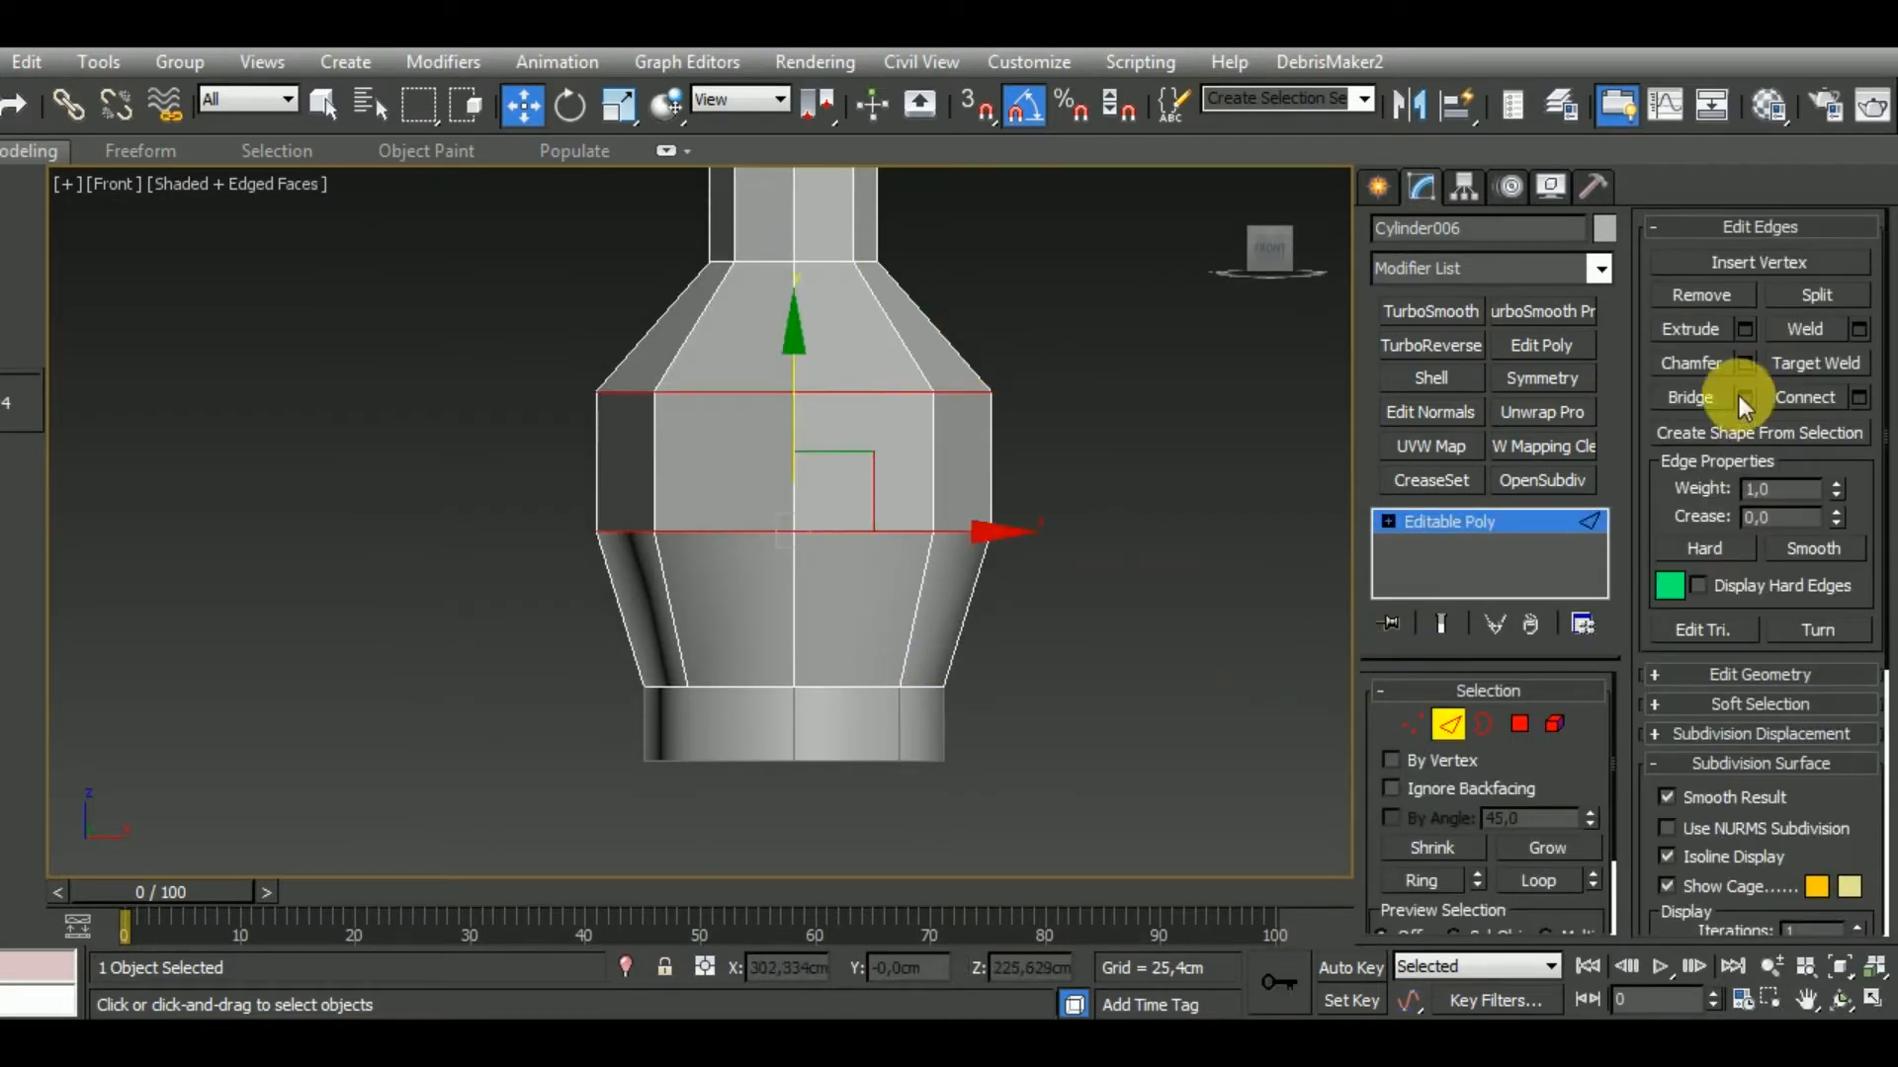
{"action": "left_click", "coordinate": [1744, 363]}
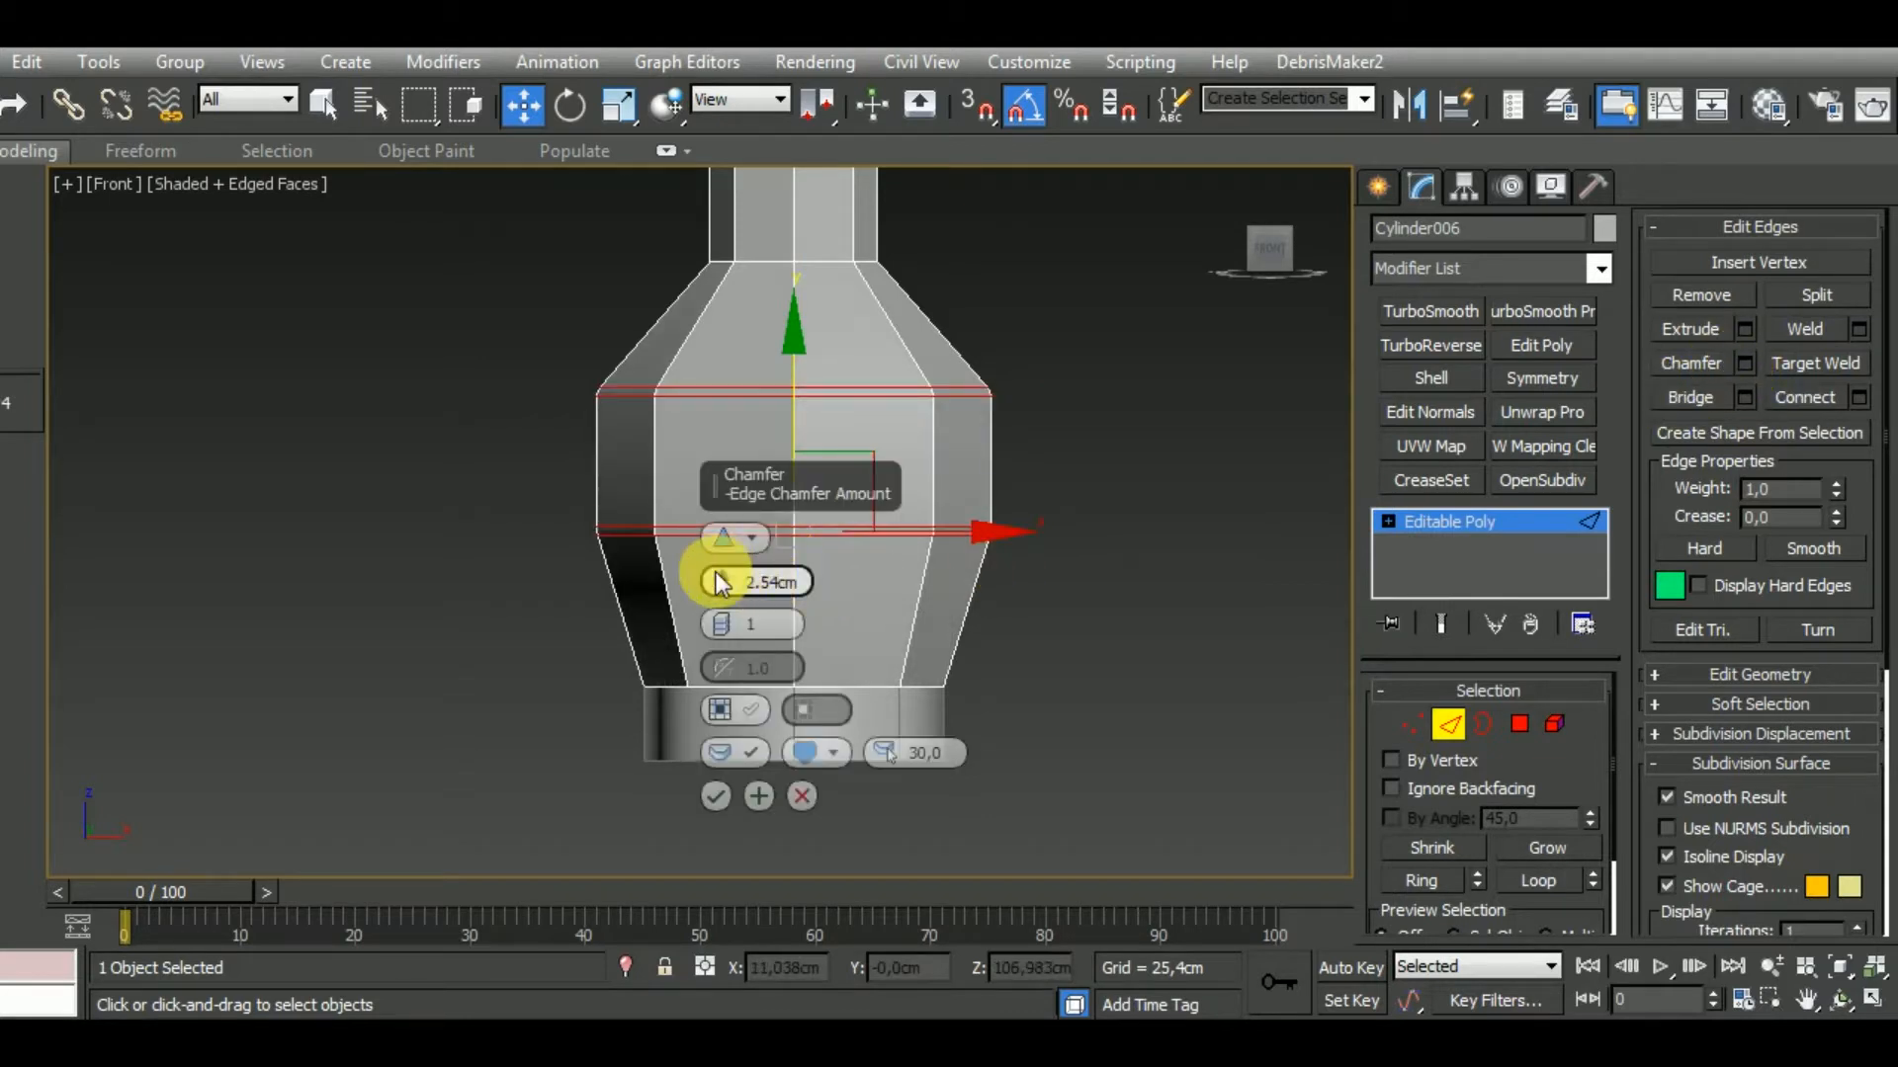
{"action": "left_click_drag", "start_coordinate": [721, 581], "coordinate": [724, 537]}
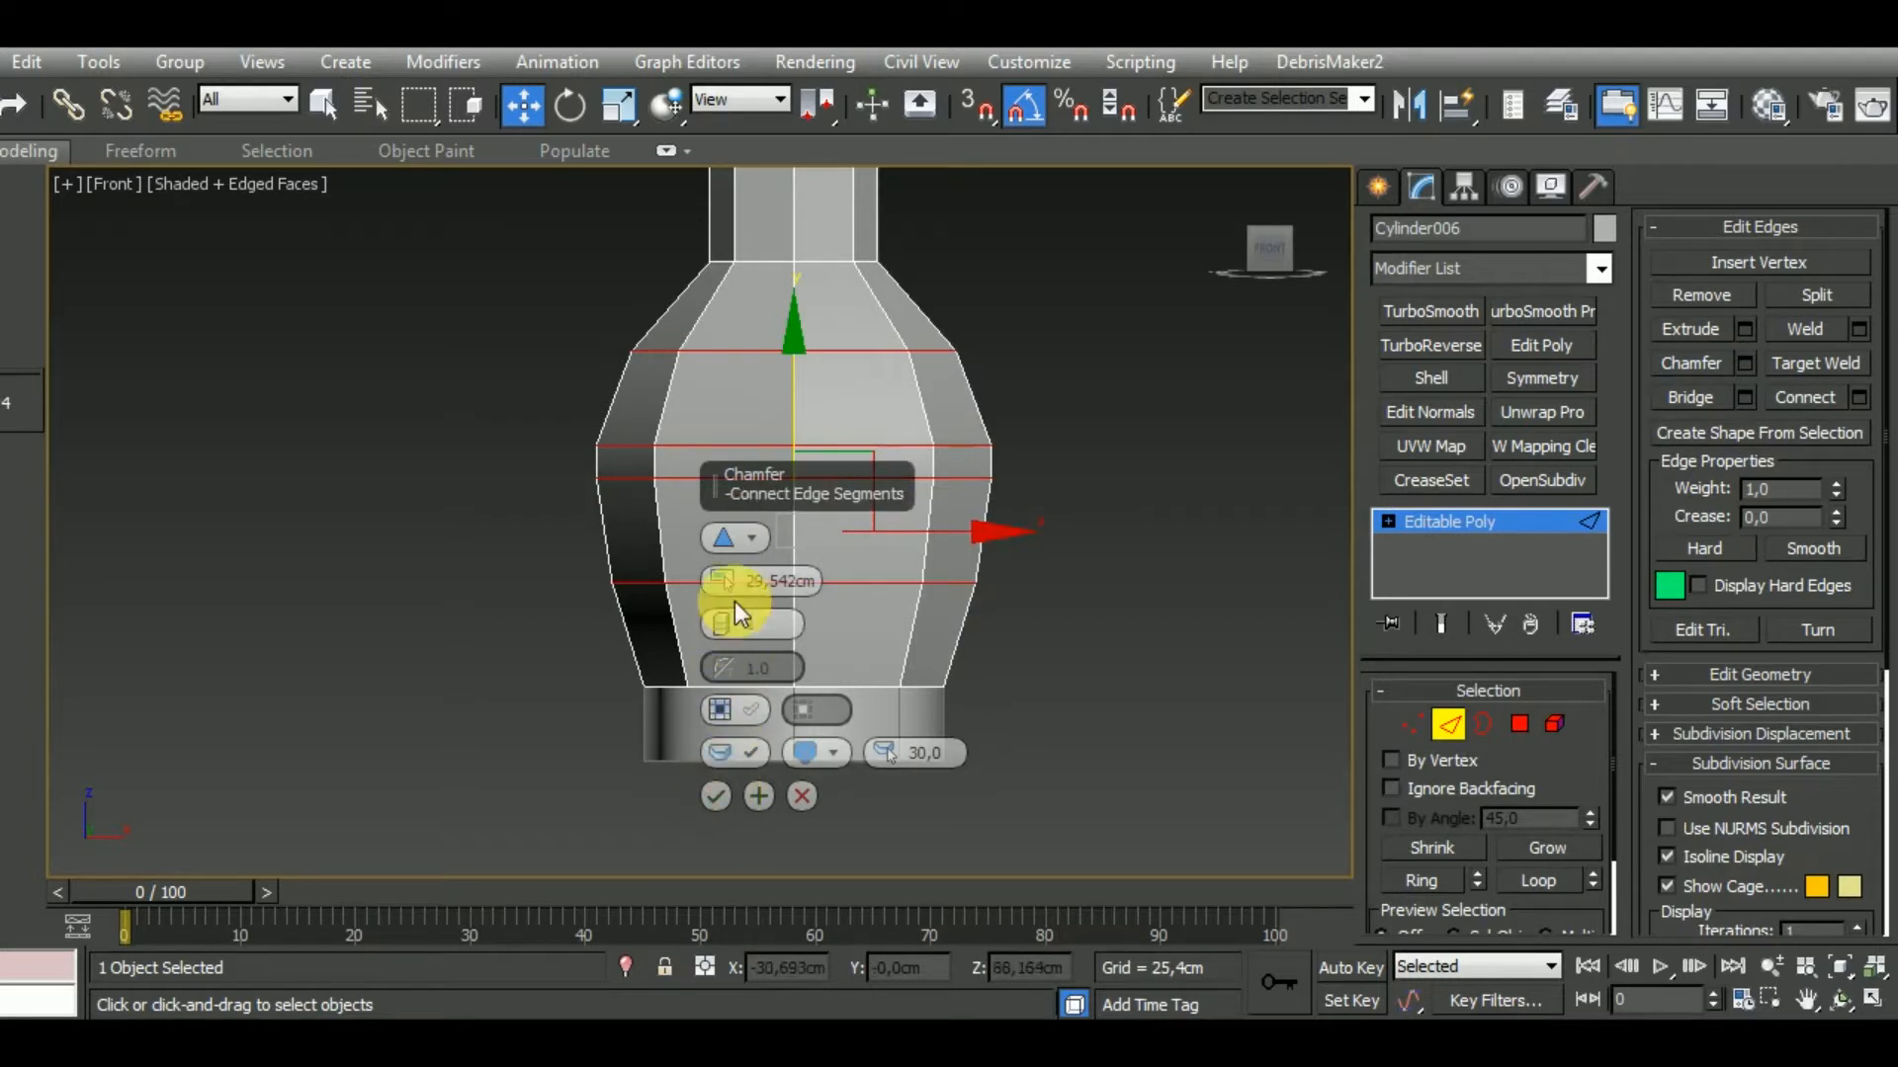
{"action": "left_click_drag", "start_coordinate": [720, 582], "coordinate": [726, 596]}
{"action": "left_click", "coordinate": [715, 795]}
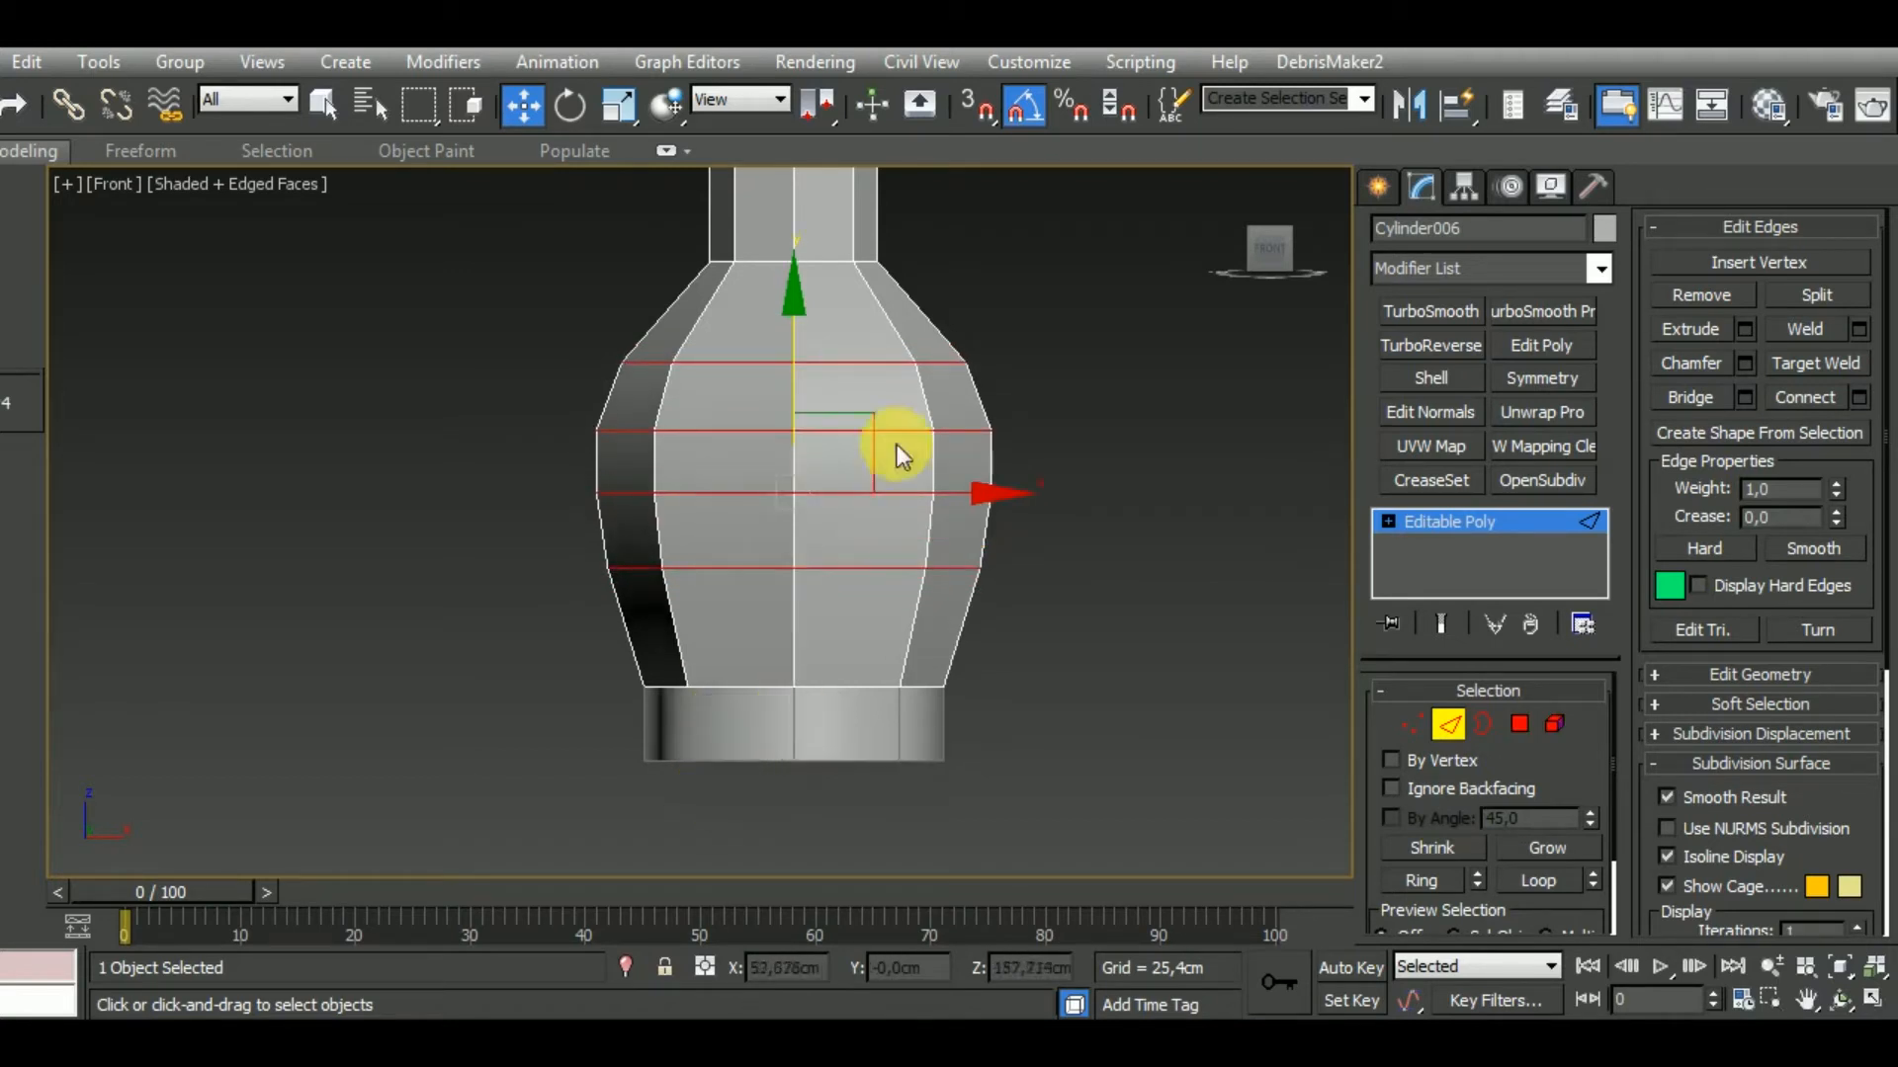
Lower the neck's top polygon by about 13 cm to shorten the neck.
{"action": "scroll", "coordinate": [898, 443], "scroll_direction": "up", "scroll_amount": 5}
{"action": "scroll", "coordinate": [883, 431], "scroll_direction": "down", "scroll_amount": 4}
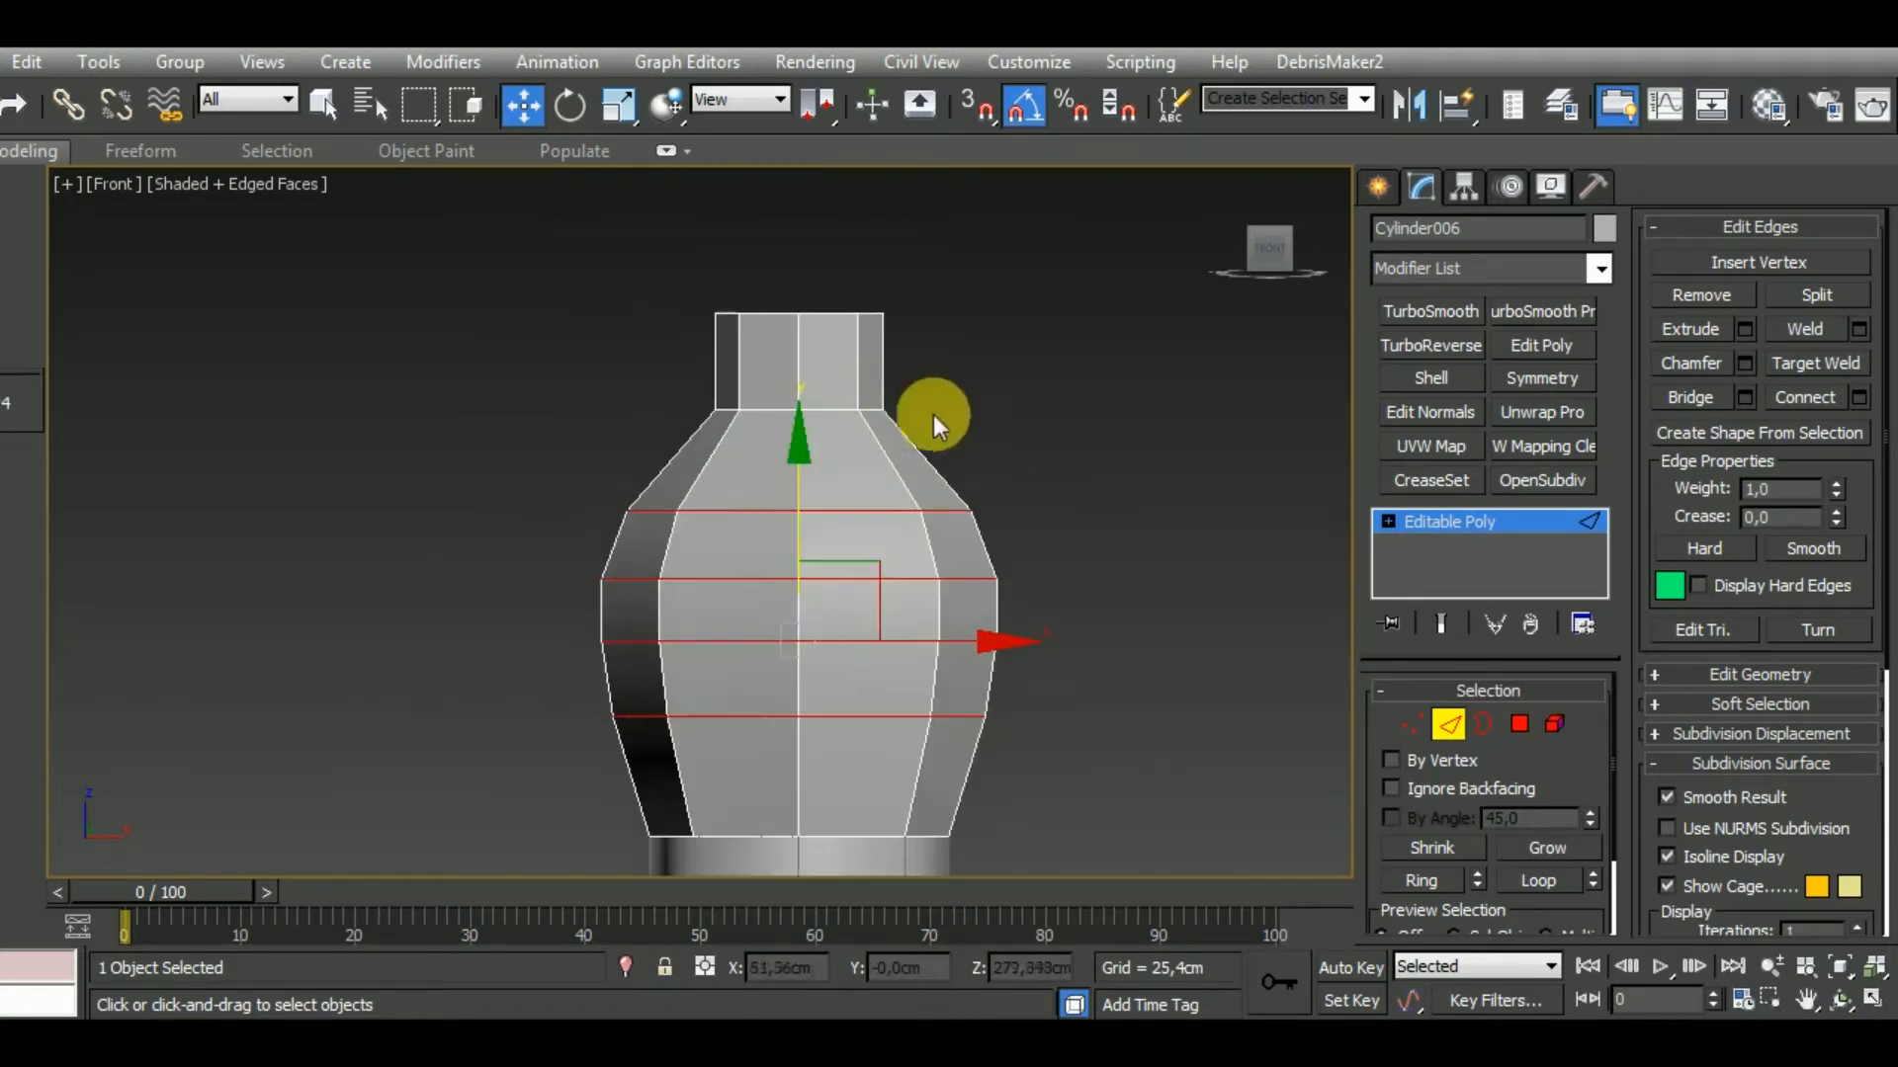
{"action": "left_click", "coordinate": [1515, 725]}
{"action": "middle_click_drag", "start_coordinate": [837, 375], "coordinate": [858, 450]}
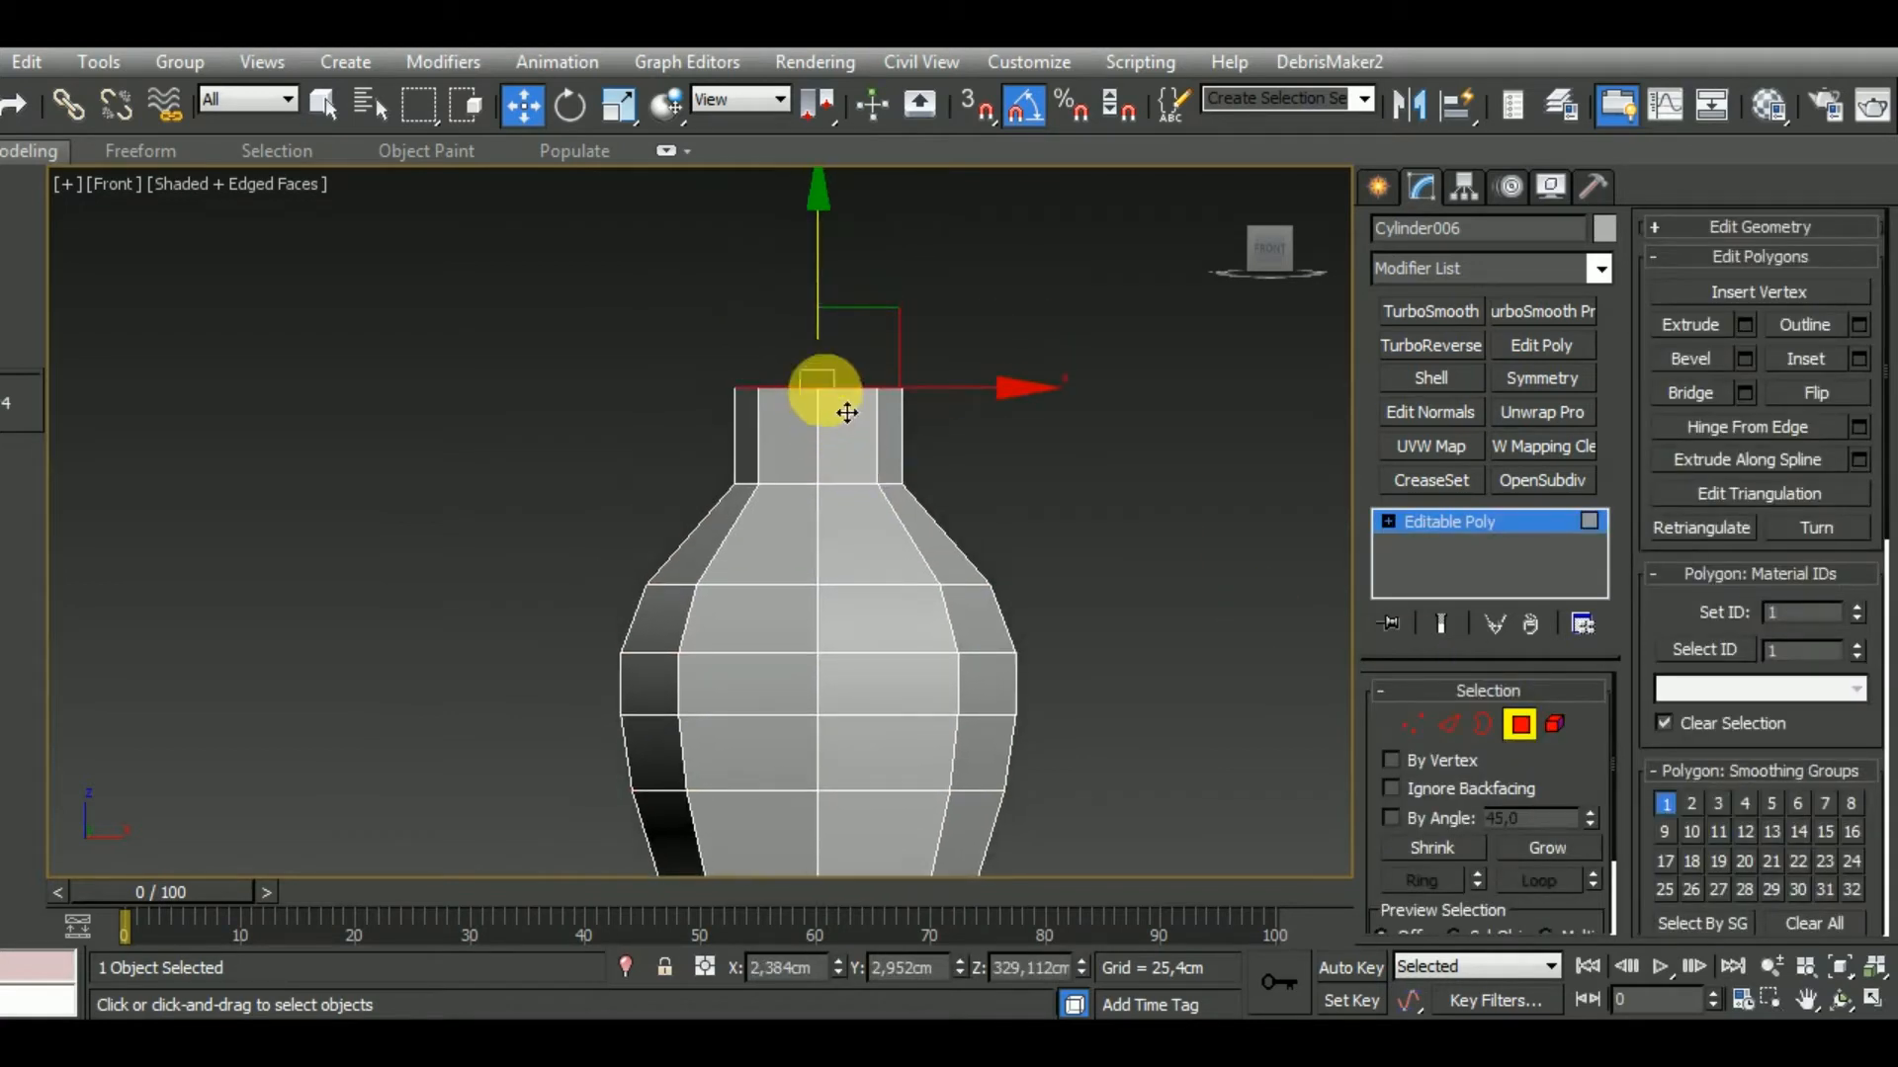
{"action": "scroll", "coordinate": [824, 391], "scroll_direction": "up", "scroll_amount": 4}
{"action": "scroll", "coordinate": [848, 412], "scroll_direction": "down", "scroll_amount": 2}
{"action": "left_click_drag", "start_coordinate": [842, 294], "coordinate": [841, 326]}
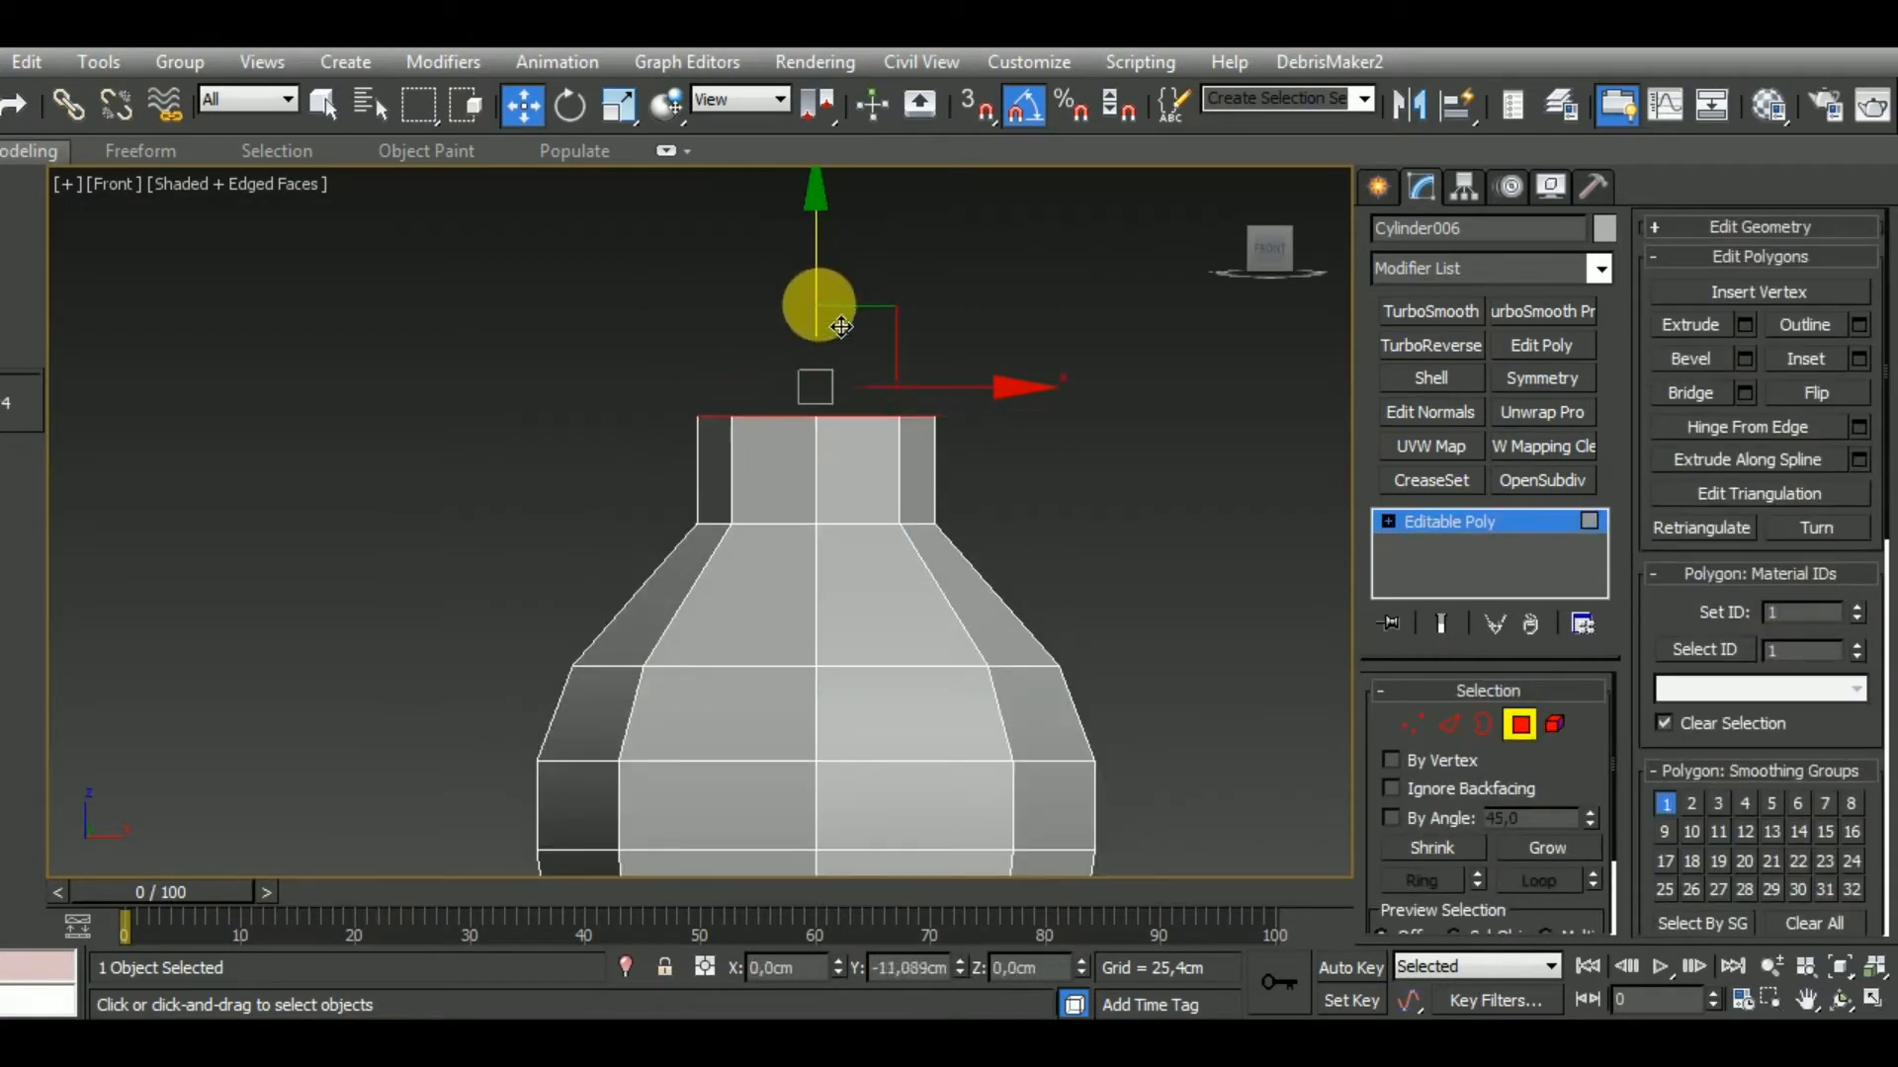
Bevel the neck's top polygon outward with a height and outline of 8.1 cm each to flare the rim.
{"action": "key", "text": "b"}
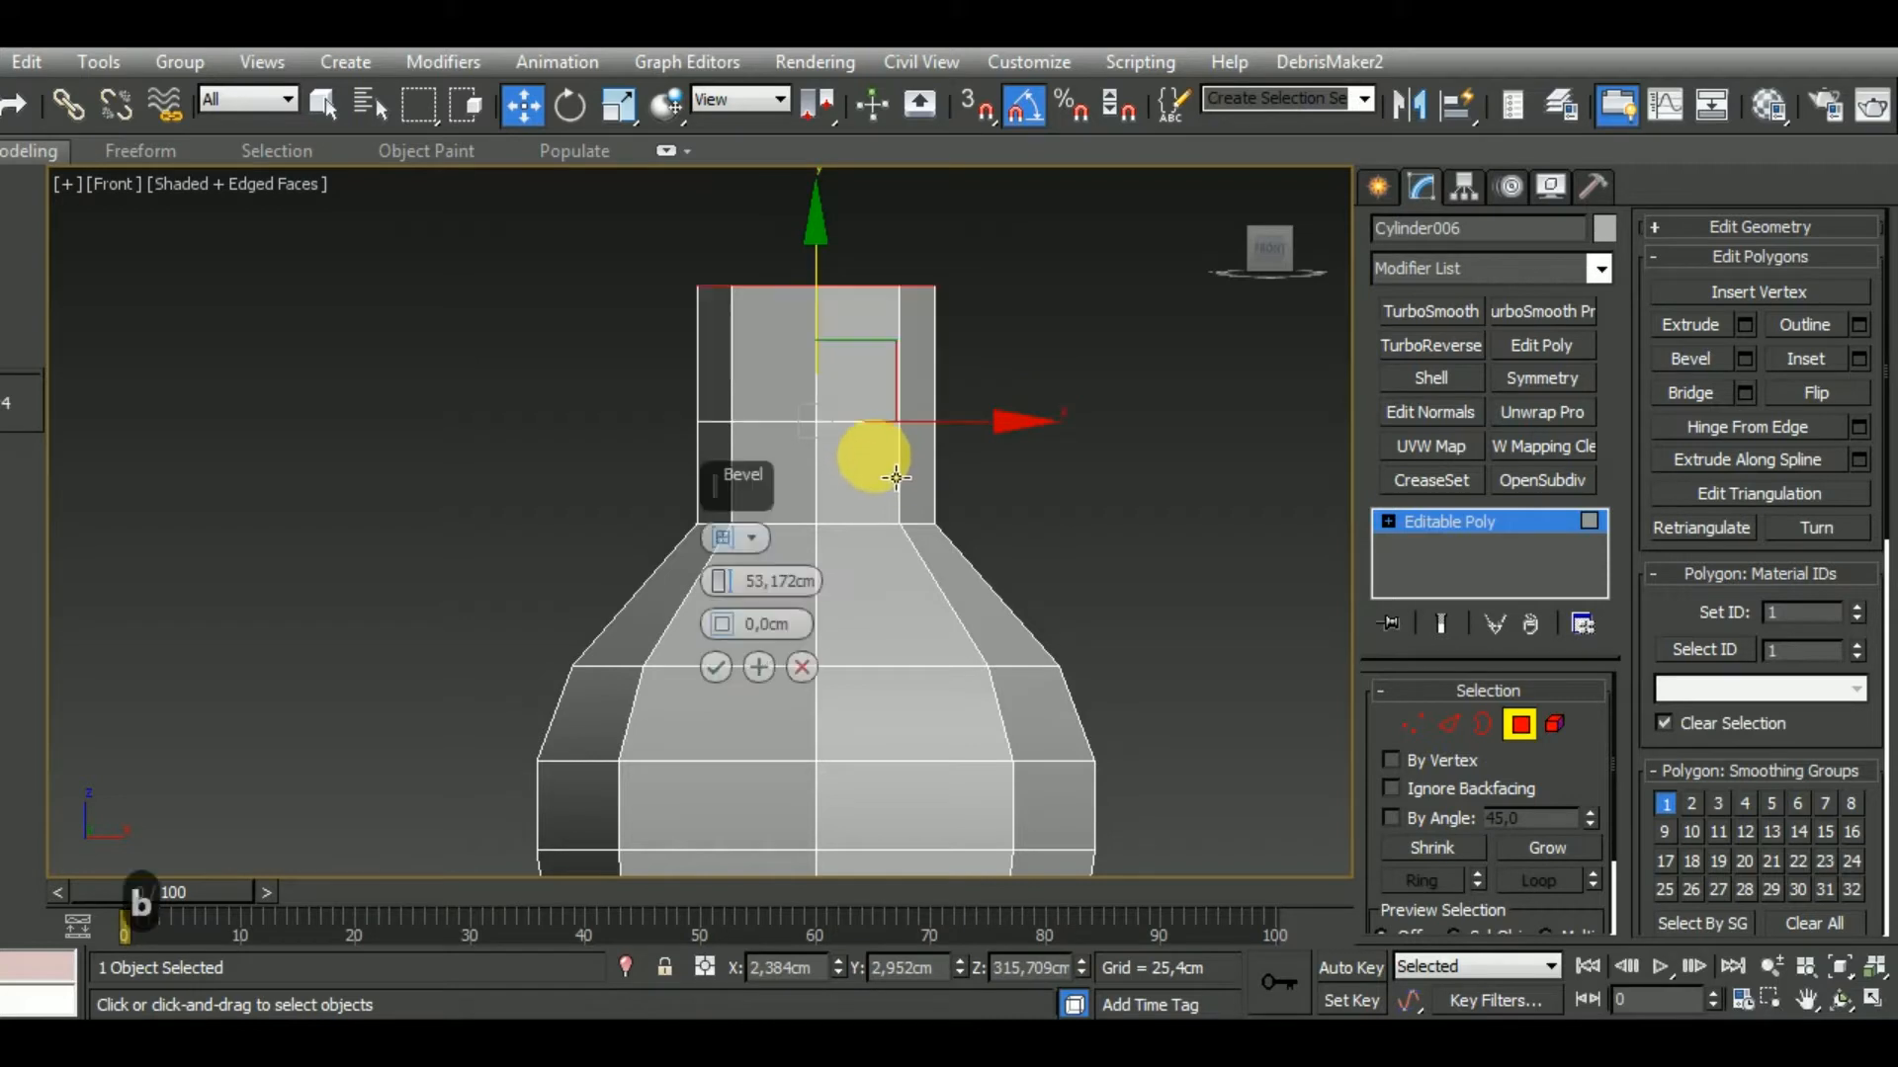
{"action": "left_click_drag", "start_coordinate": [731, 583], "coordinate": [723, 652]}
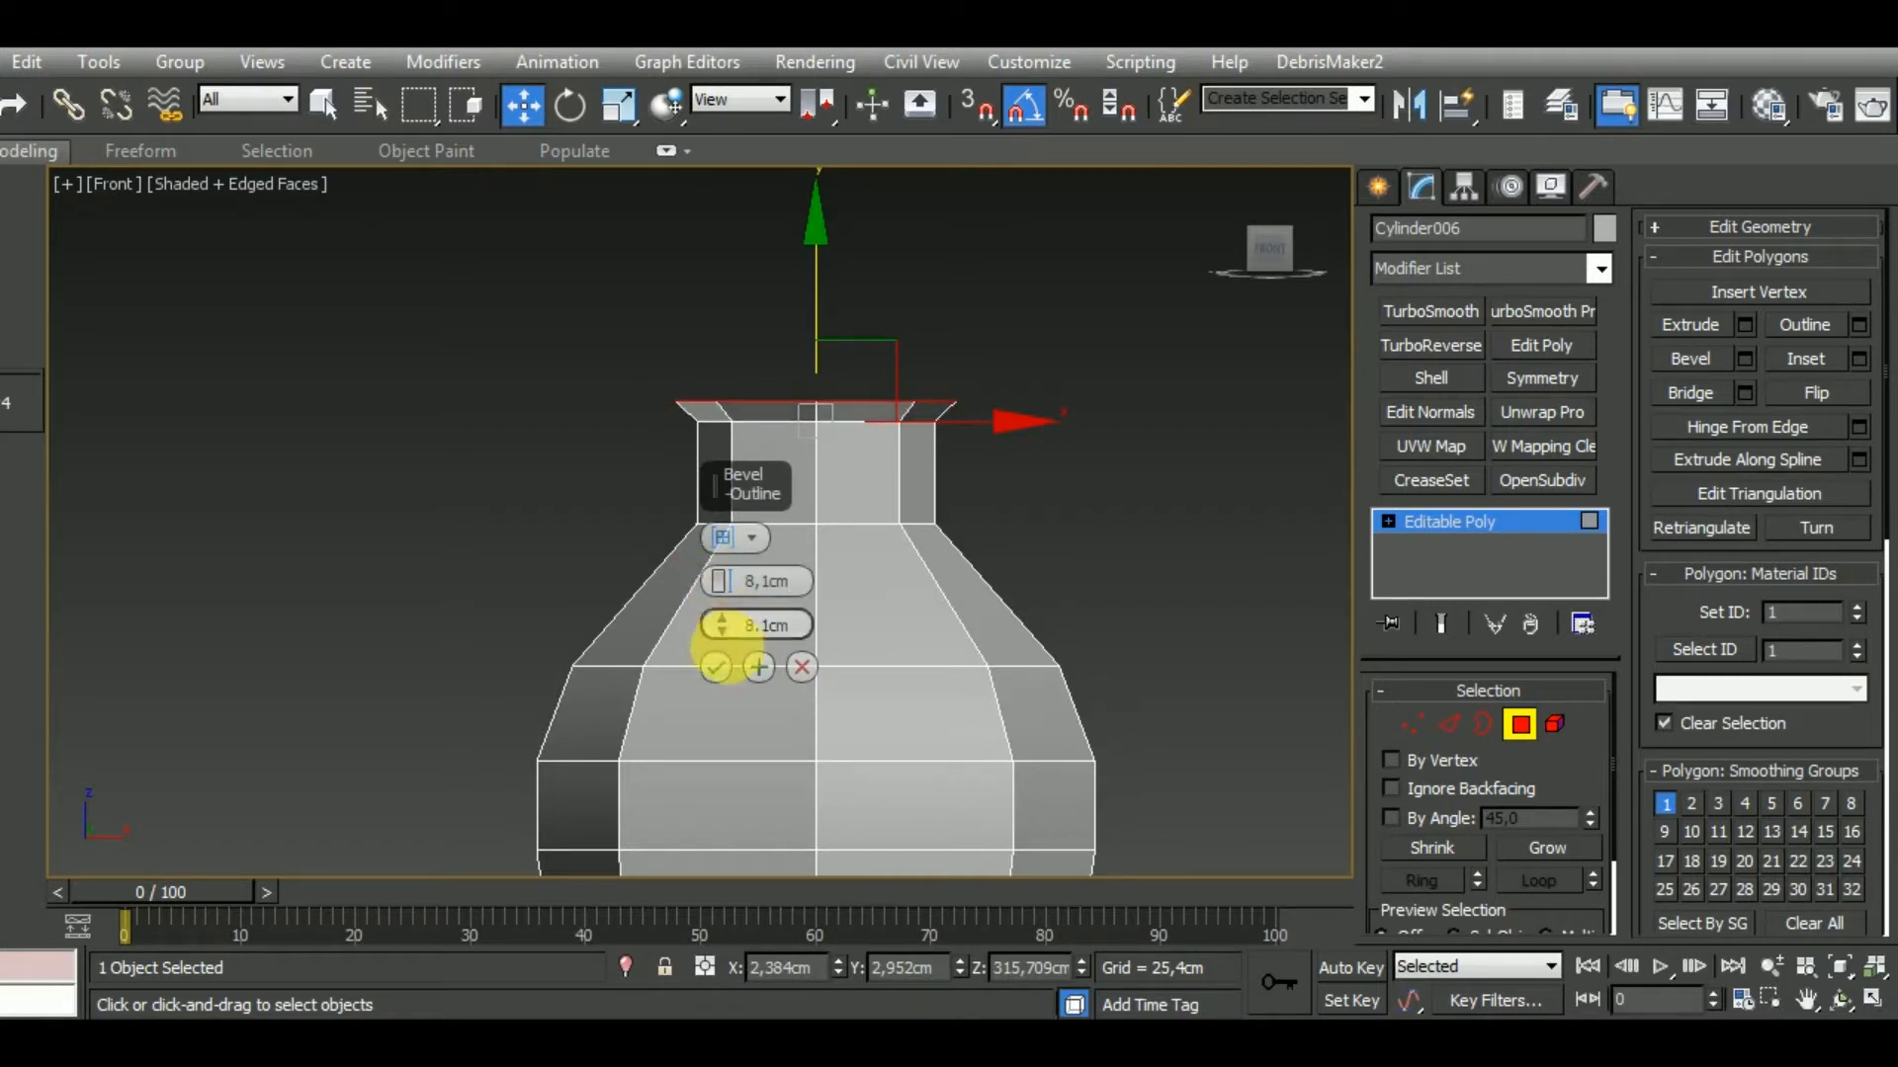
{"action": "left_click", "coordinate": [758, 667]}
Extend the rim upward with 8.1 cm bevels, taper the last one by a -17.358 cm outline, and lower its top by about 2.5 cm.
{"action": "right_click", "coordinate": [723, 628]}
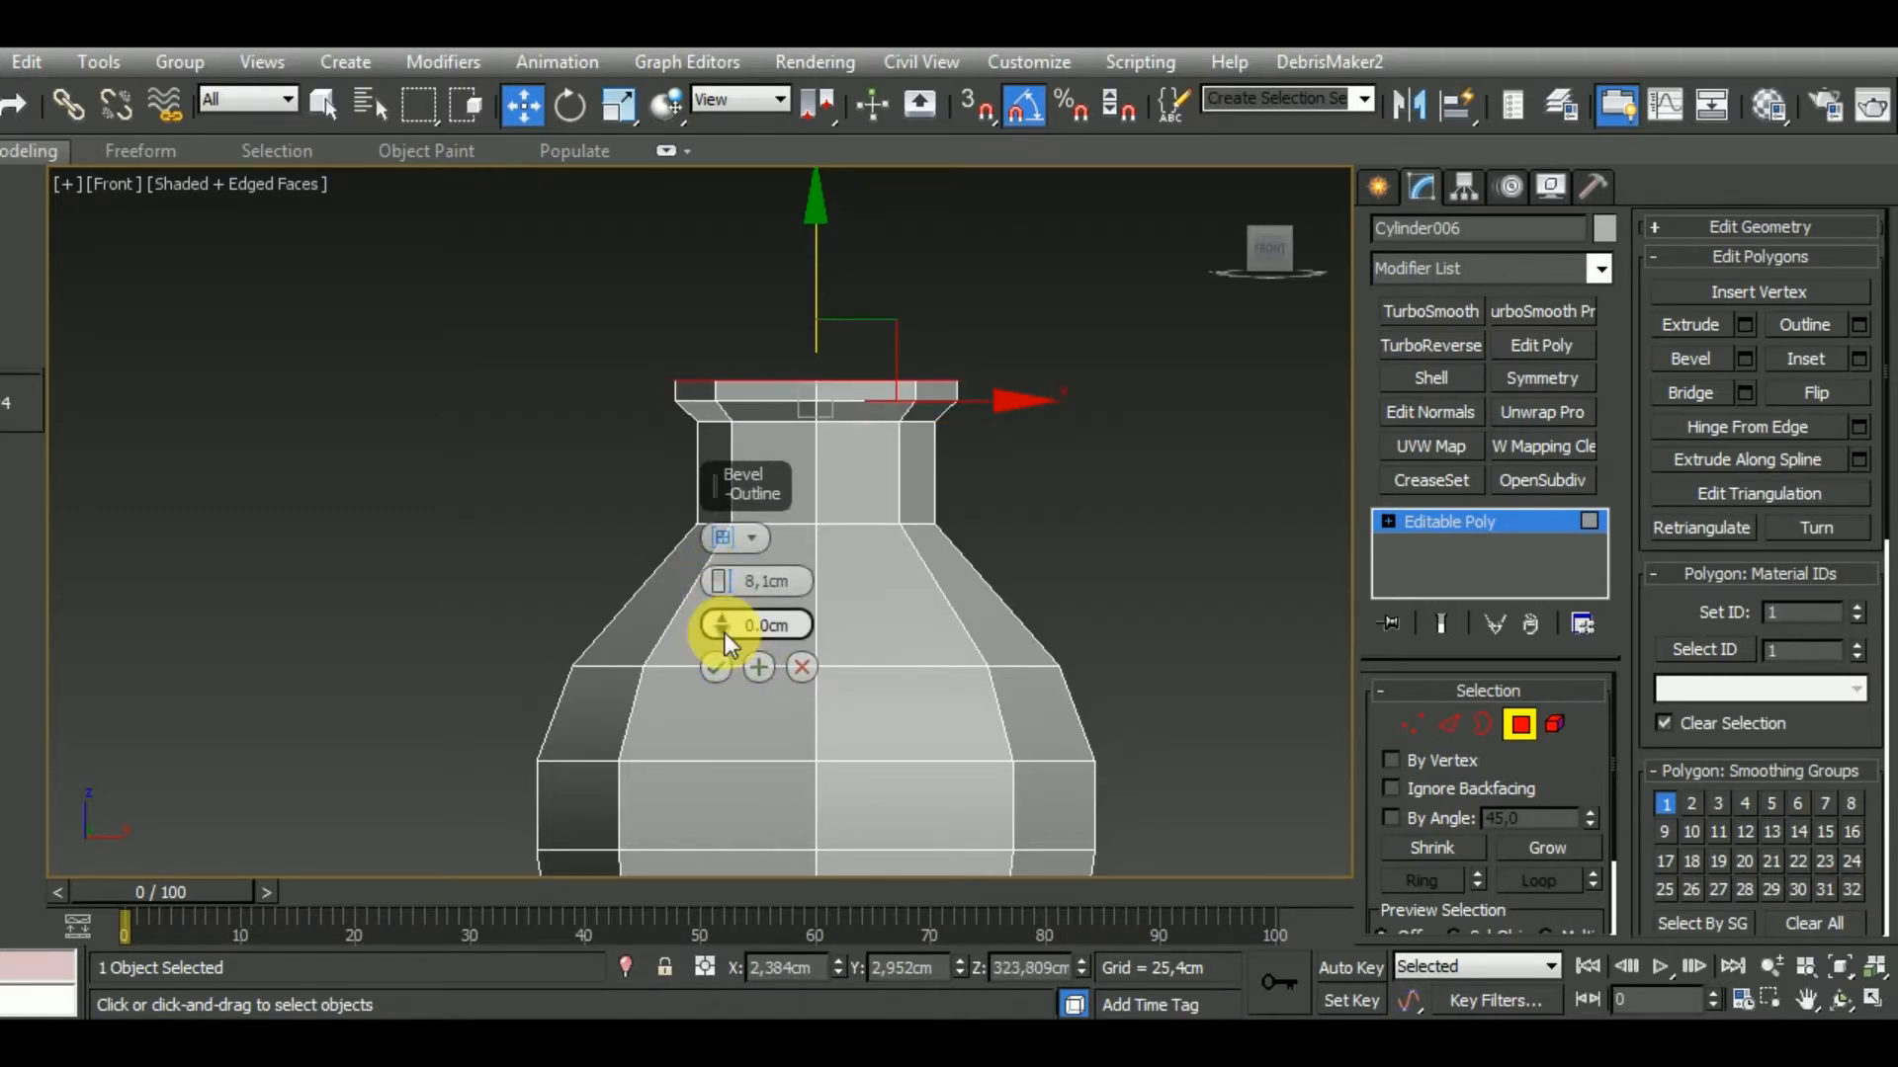
{"action": "left_click", "coordinate": [758, 668]}
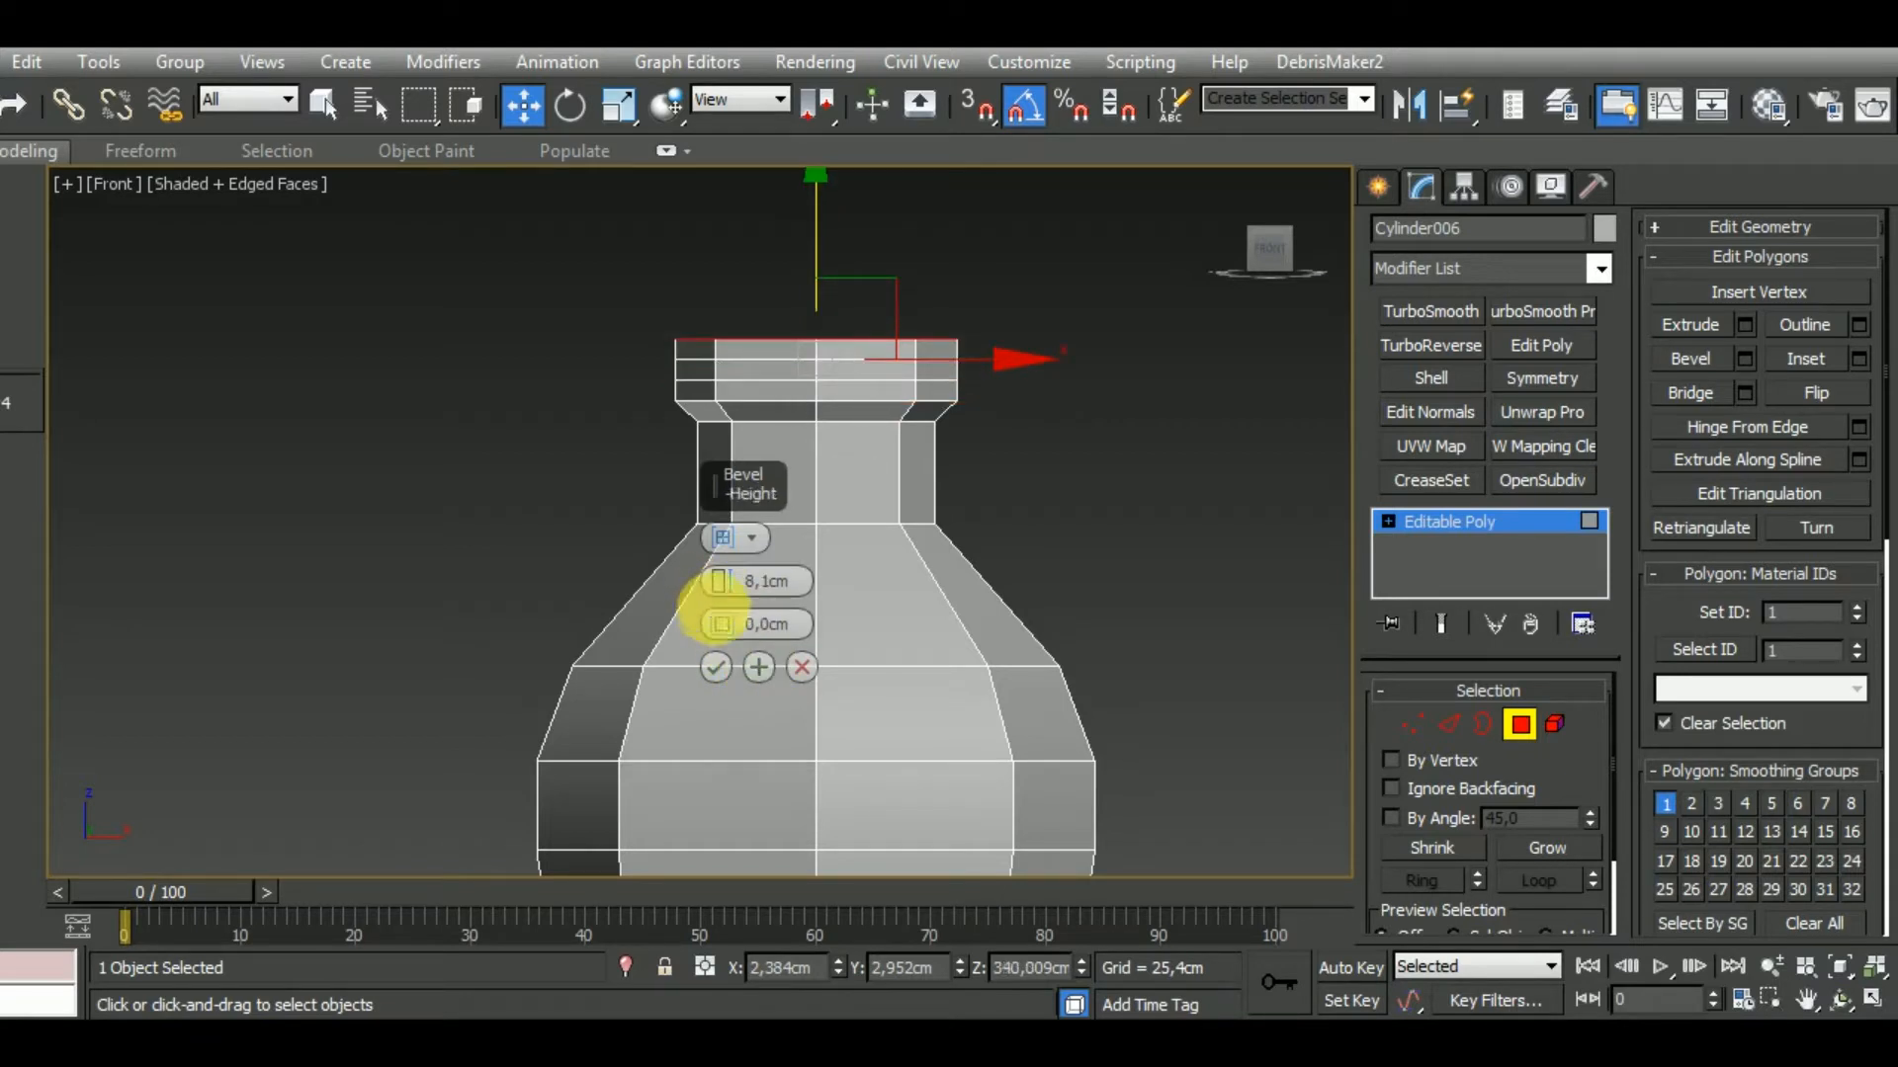
{"action": "left_click_drag", "start_coordinate": [720, 625], "coordinate": [725, 687]}
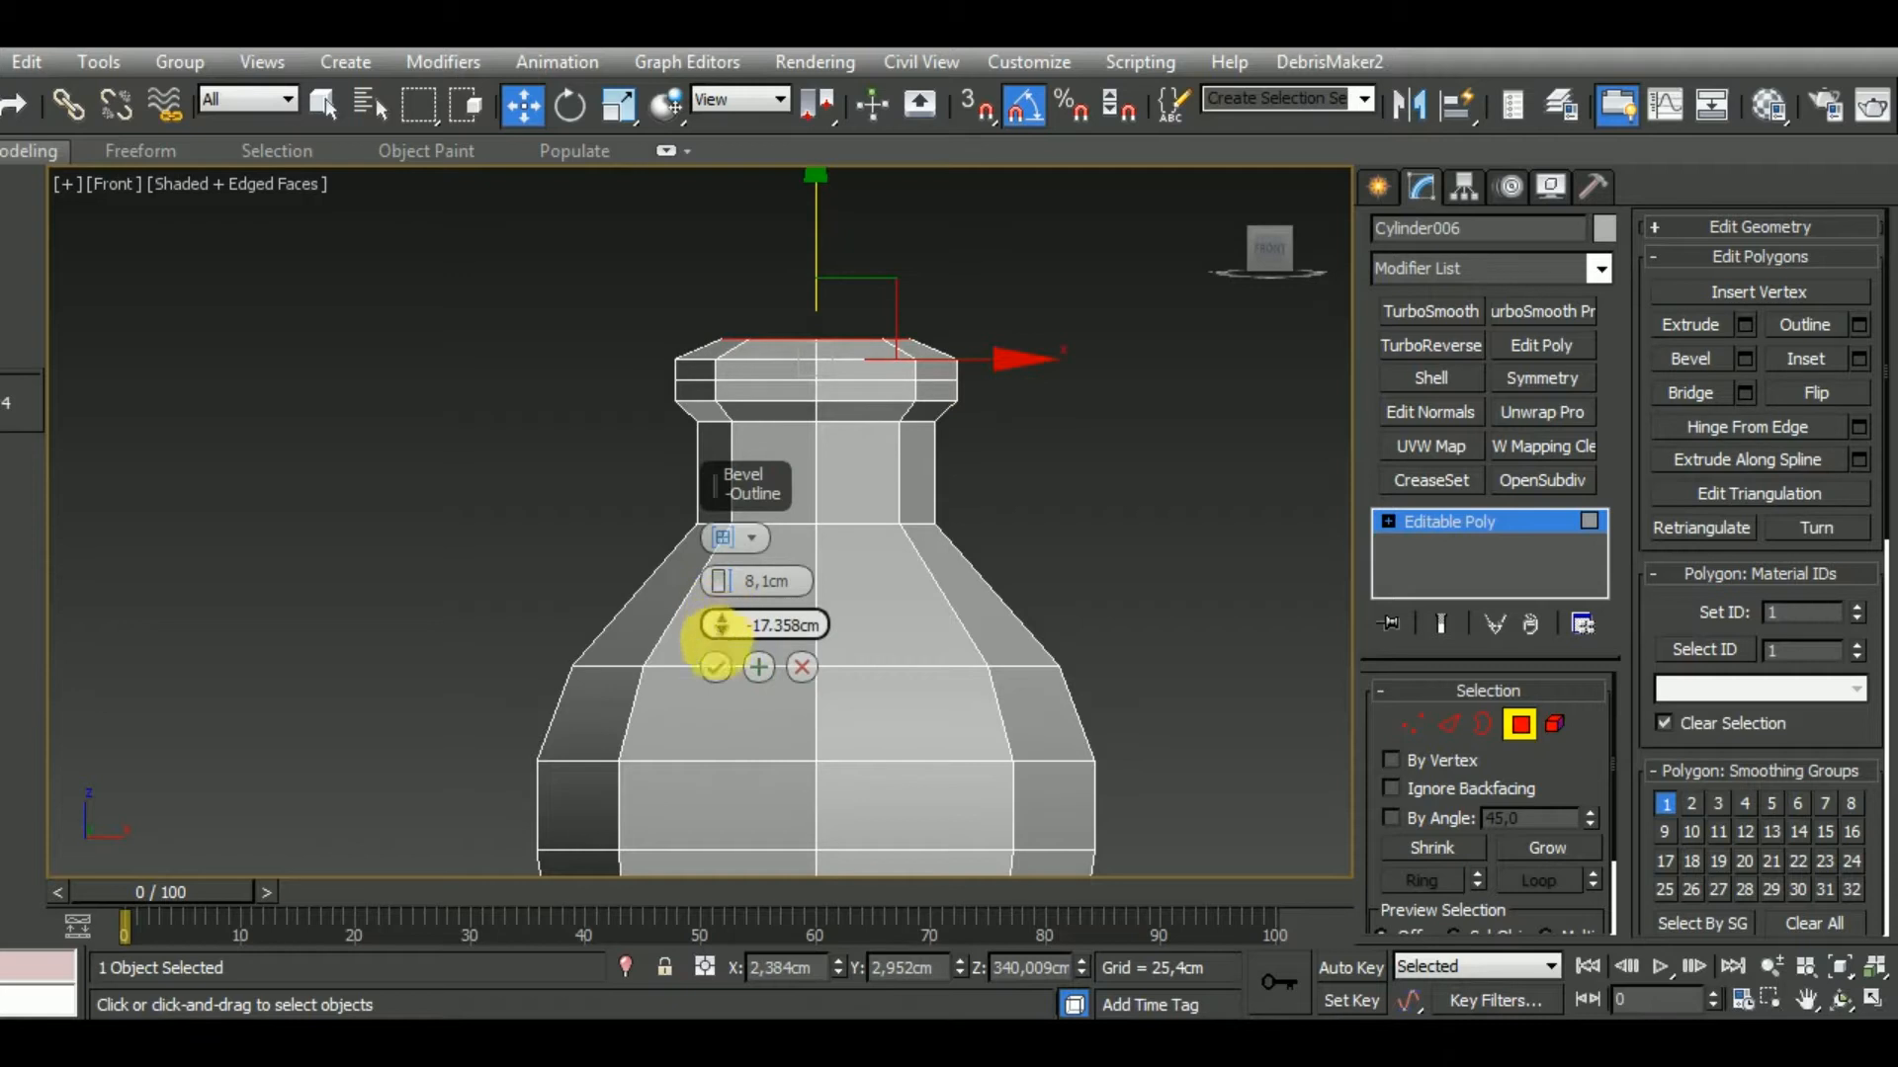
{"action": "left_click", "coordinate": [716, 667]}
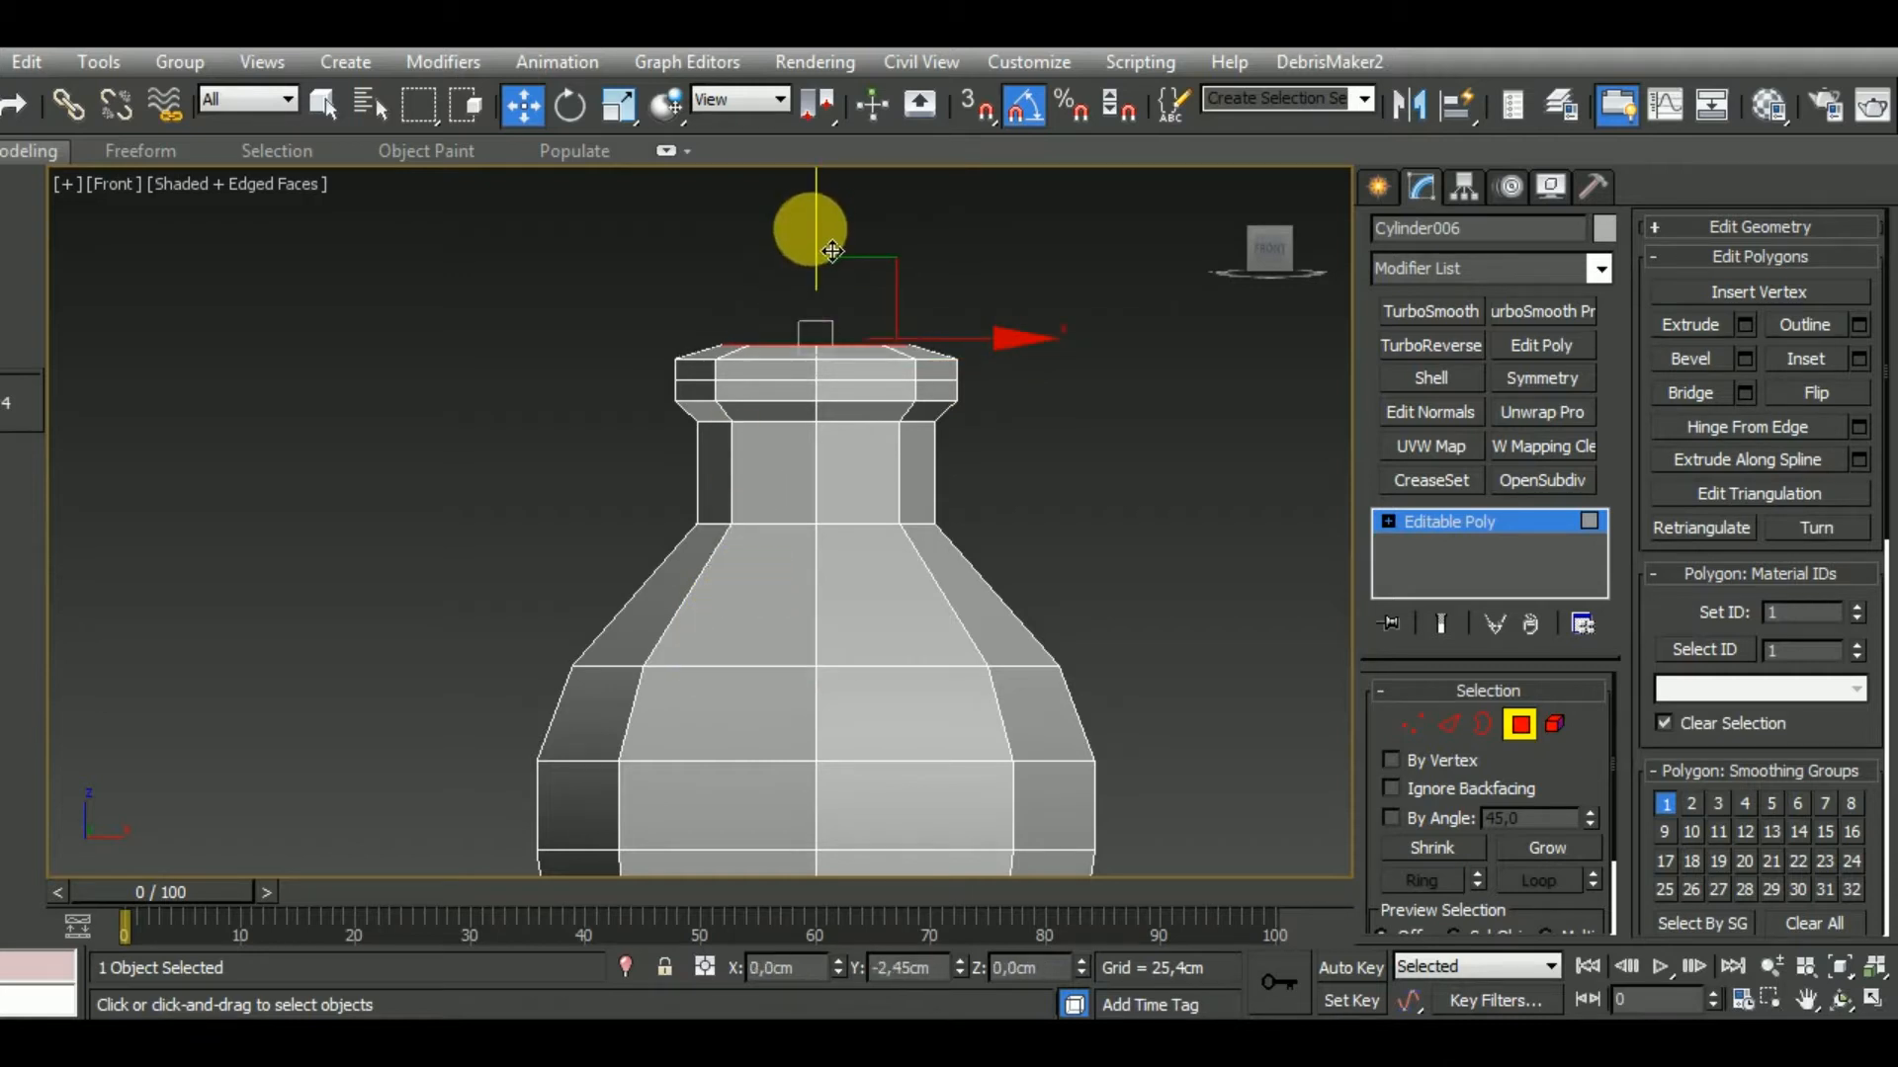
{"action": "left_click_drag", "start_coordinate": [832, 251], "coordinate": [832, 253]}
Remove the horizontal edge loop around the middle of the rim.
{"action": "scroll", "coordinate": [870, 386], "scroll_direction": "up", "scroll_amount": 5}
{"action": "scroll", "coordinate": [870, 386], "scroll_direction": "down", "scroll_amount": 3}
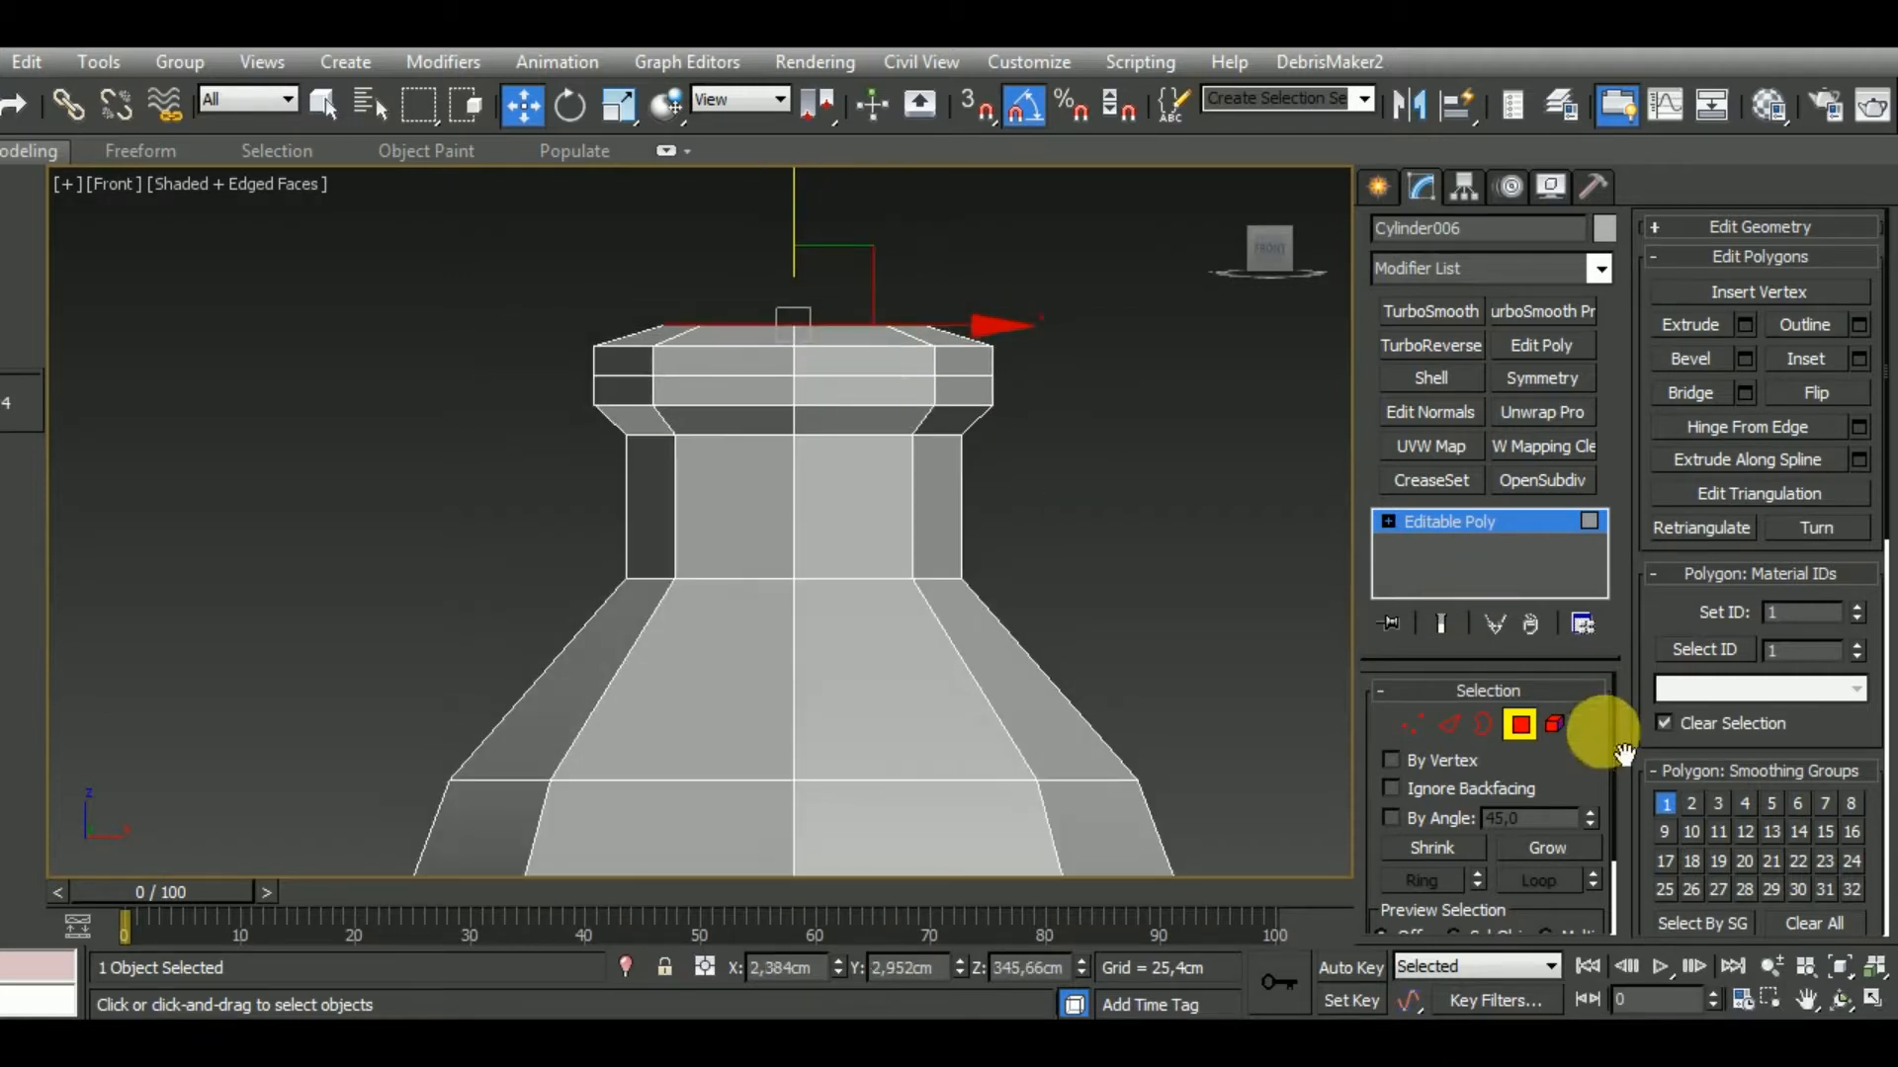
{"action": "left_click", "coordinate": [1451, 727]}
{"action": "double_click", "coordinate": [838, 380]}
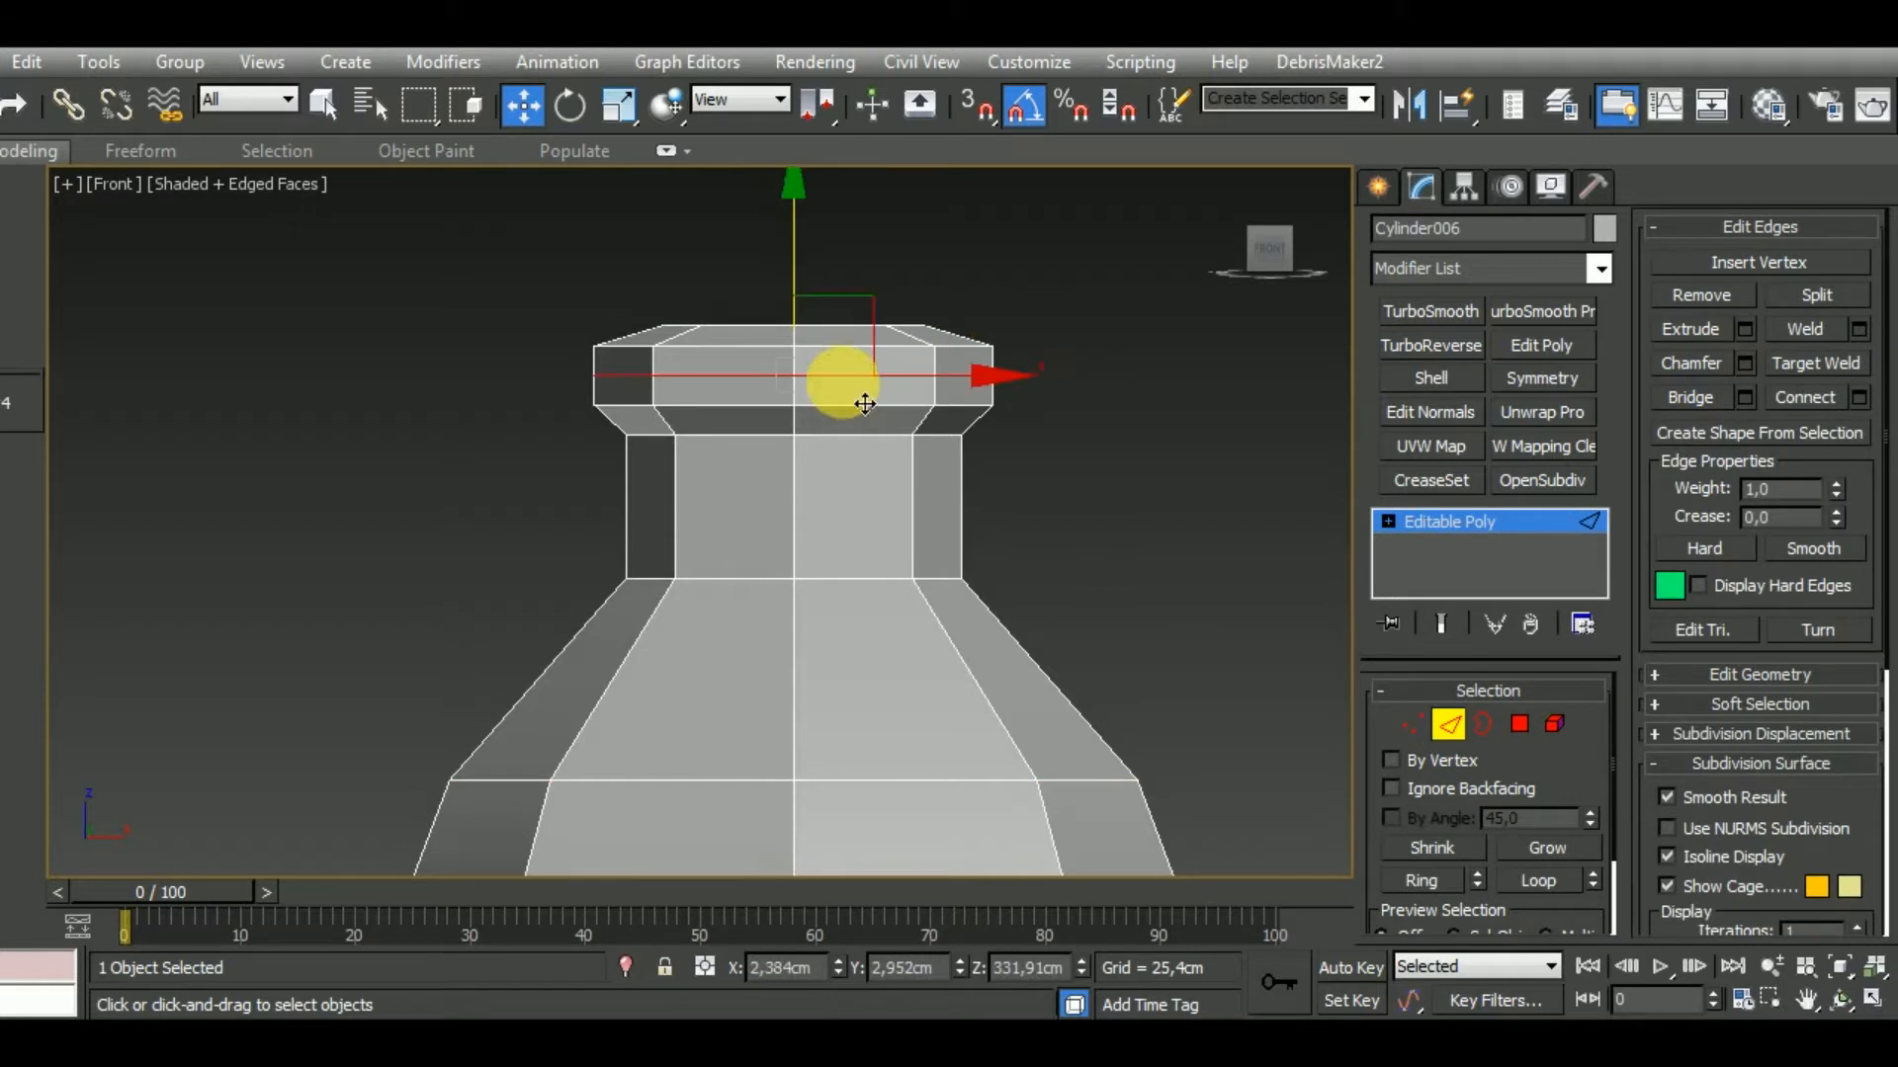
{"action": "left_click", "coordinate": [1702, 294]}
Chamfer the rim's upper and lower edge loops by 5.319 cm with 2 connect edge segments.
{"action": "middle_click_drag", "start_coordinate": [895, 430], "coordinate": [884, 478]}
{"action": "left_click", "coordinate": [850, 455]}
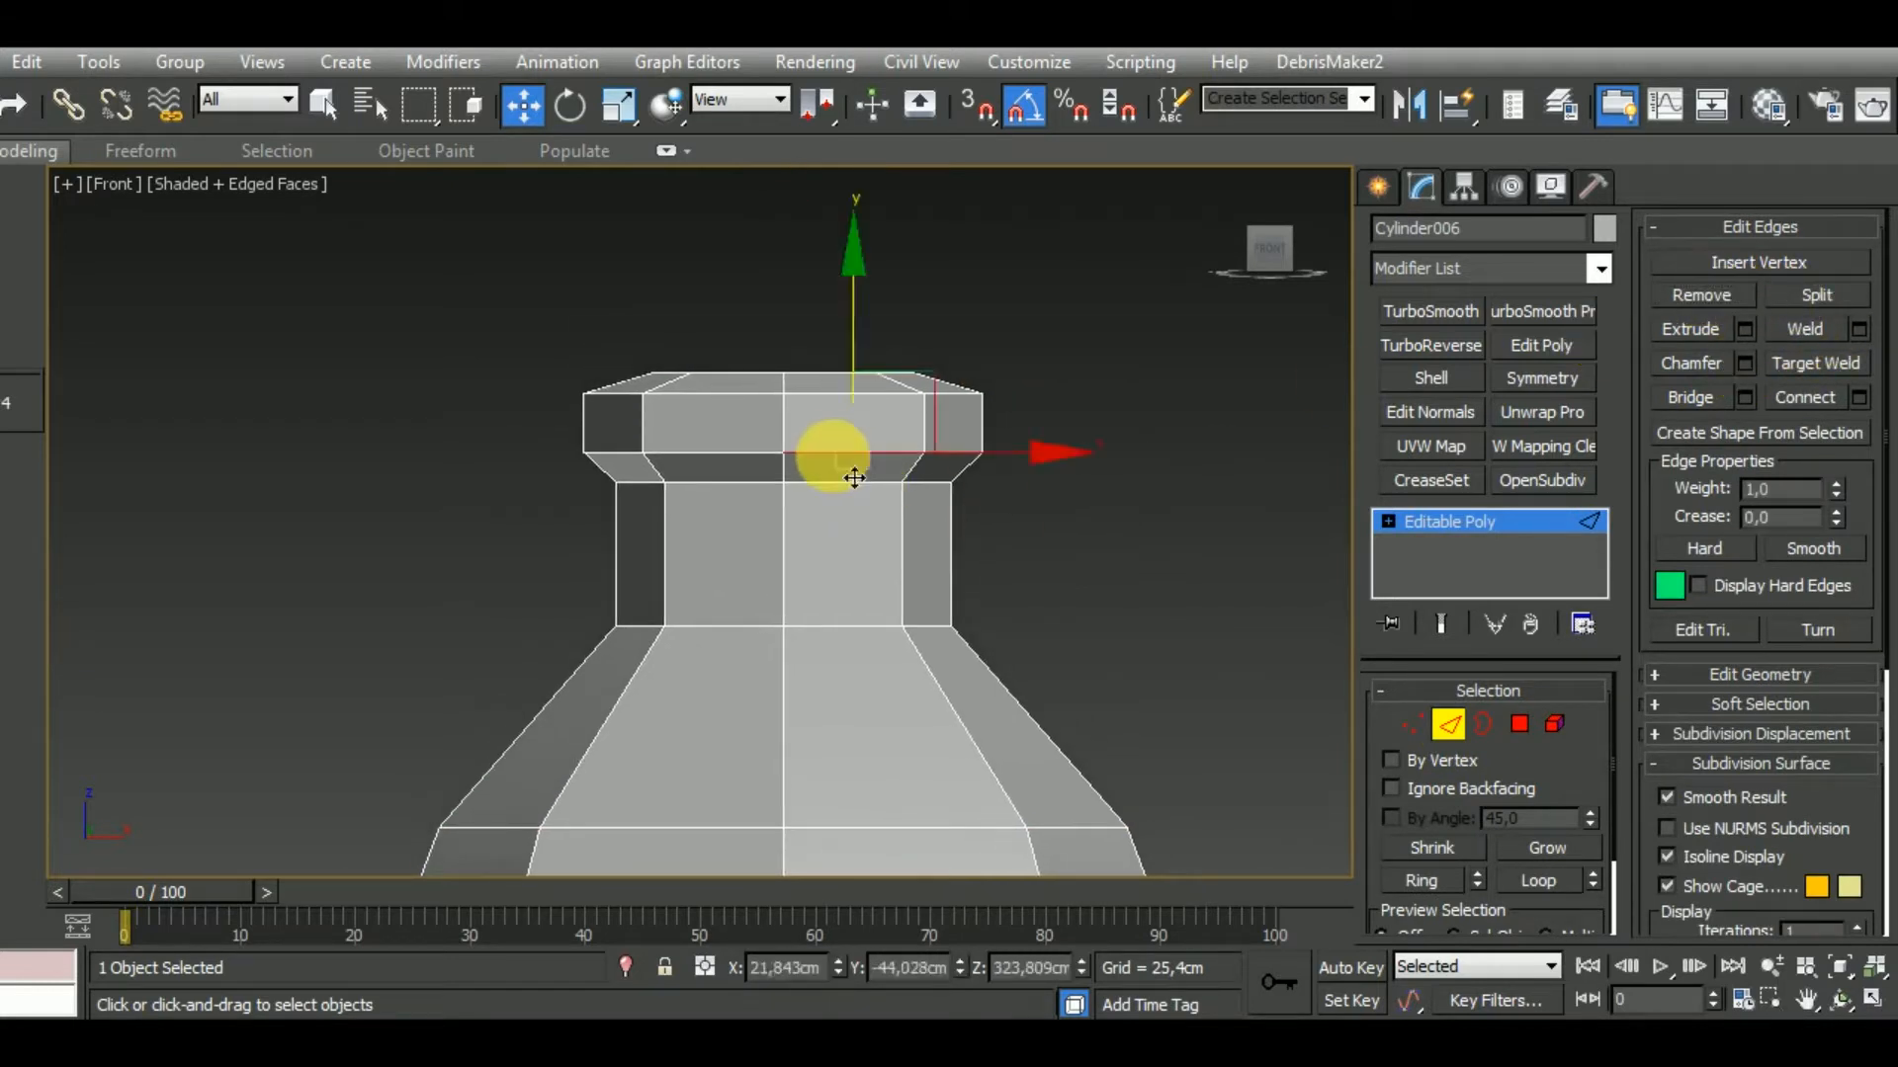
{"action": "double_click", "coordinate": [838, 455]}
{"action": "double_click", "coordinate": [860, 395], "text": "ctrl"}
{"action": "middle_click_drag", "start_coordinate": [1001, 464], "coordinate": [1130, 508], "text": "alt"}
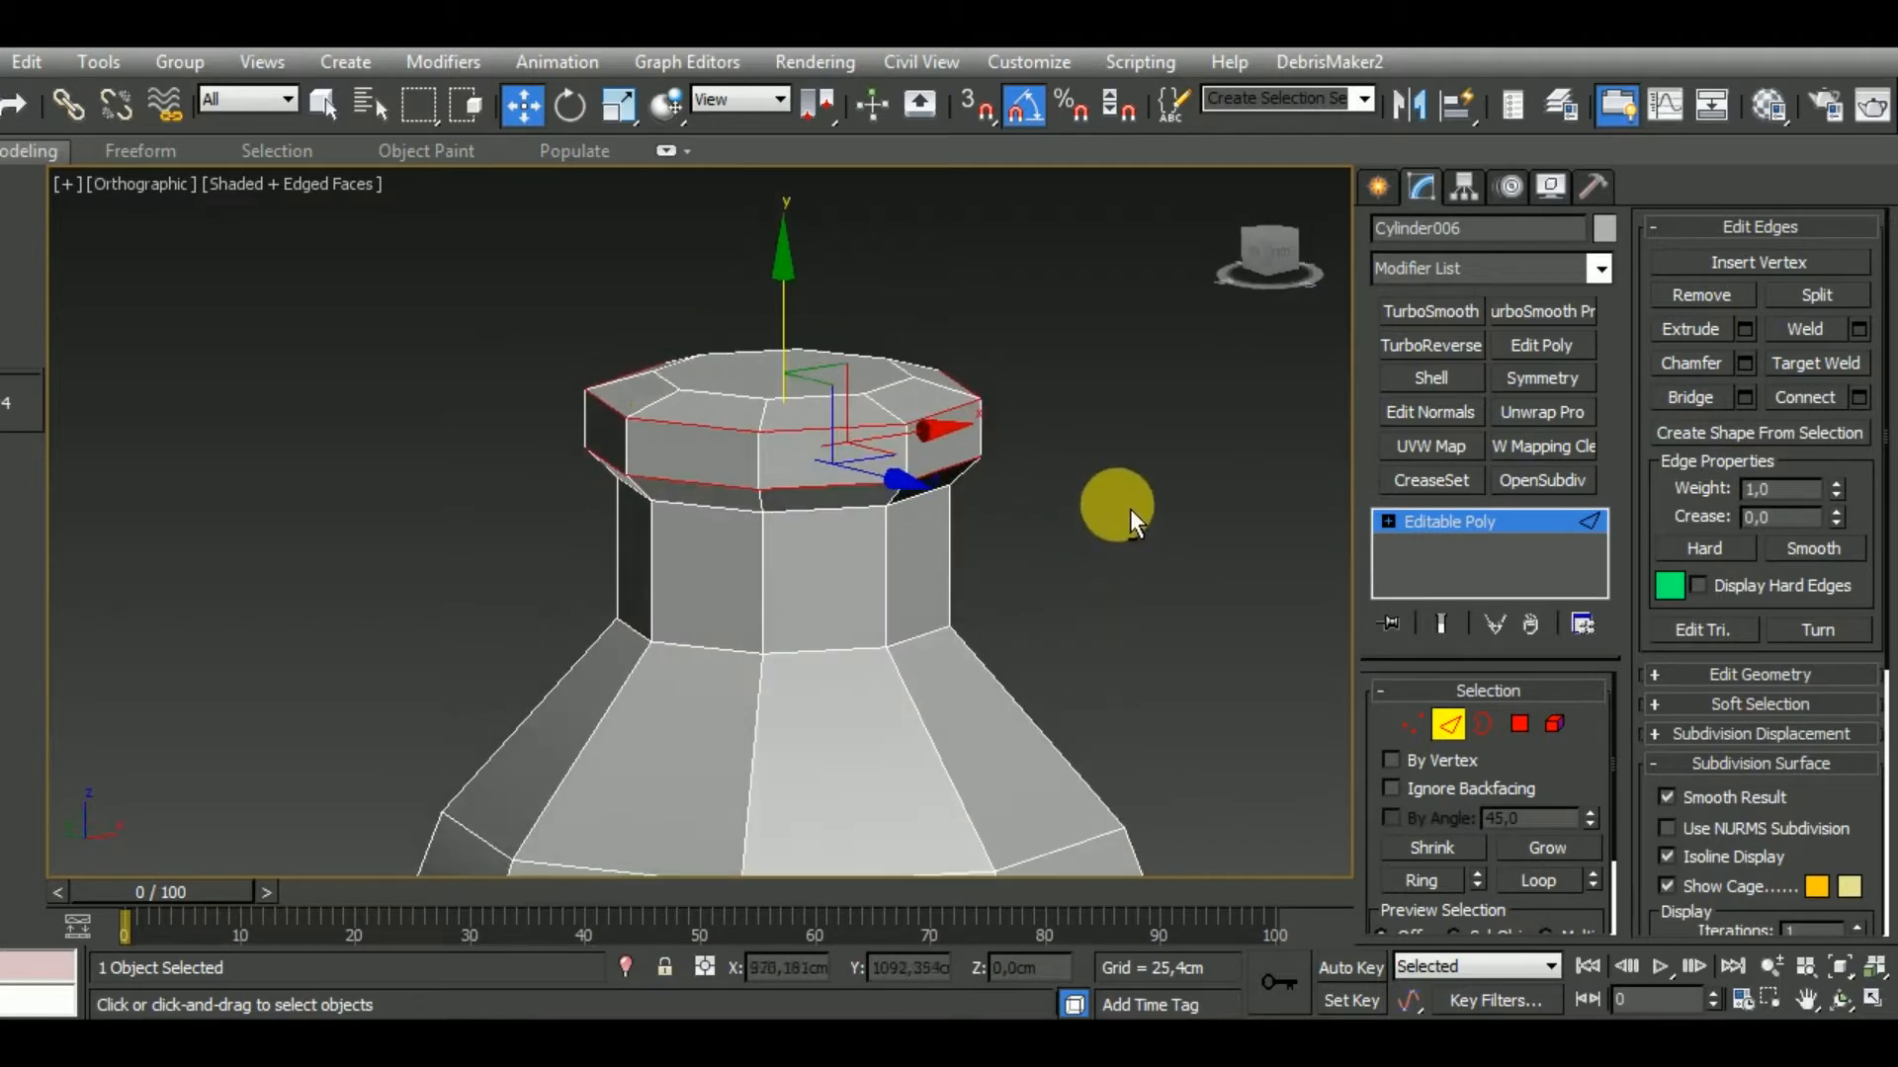
{"action": "left_click", "coordinate": [1745, 363]}
{"action": "left_click_drag", "start_coordinate": [722, 585], "coordinate": [737, 573]}
{"action": "left_click", "coordinate": [723, 618]}
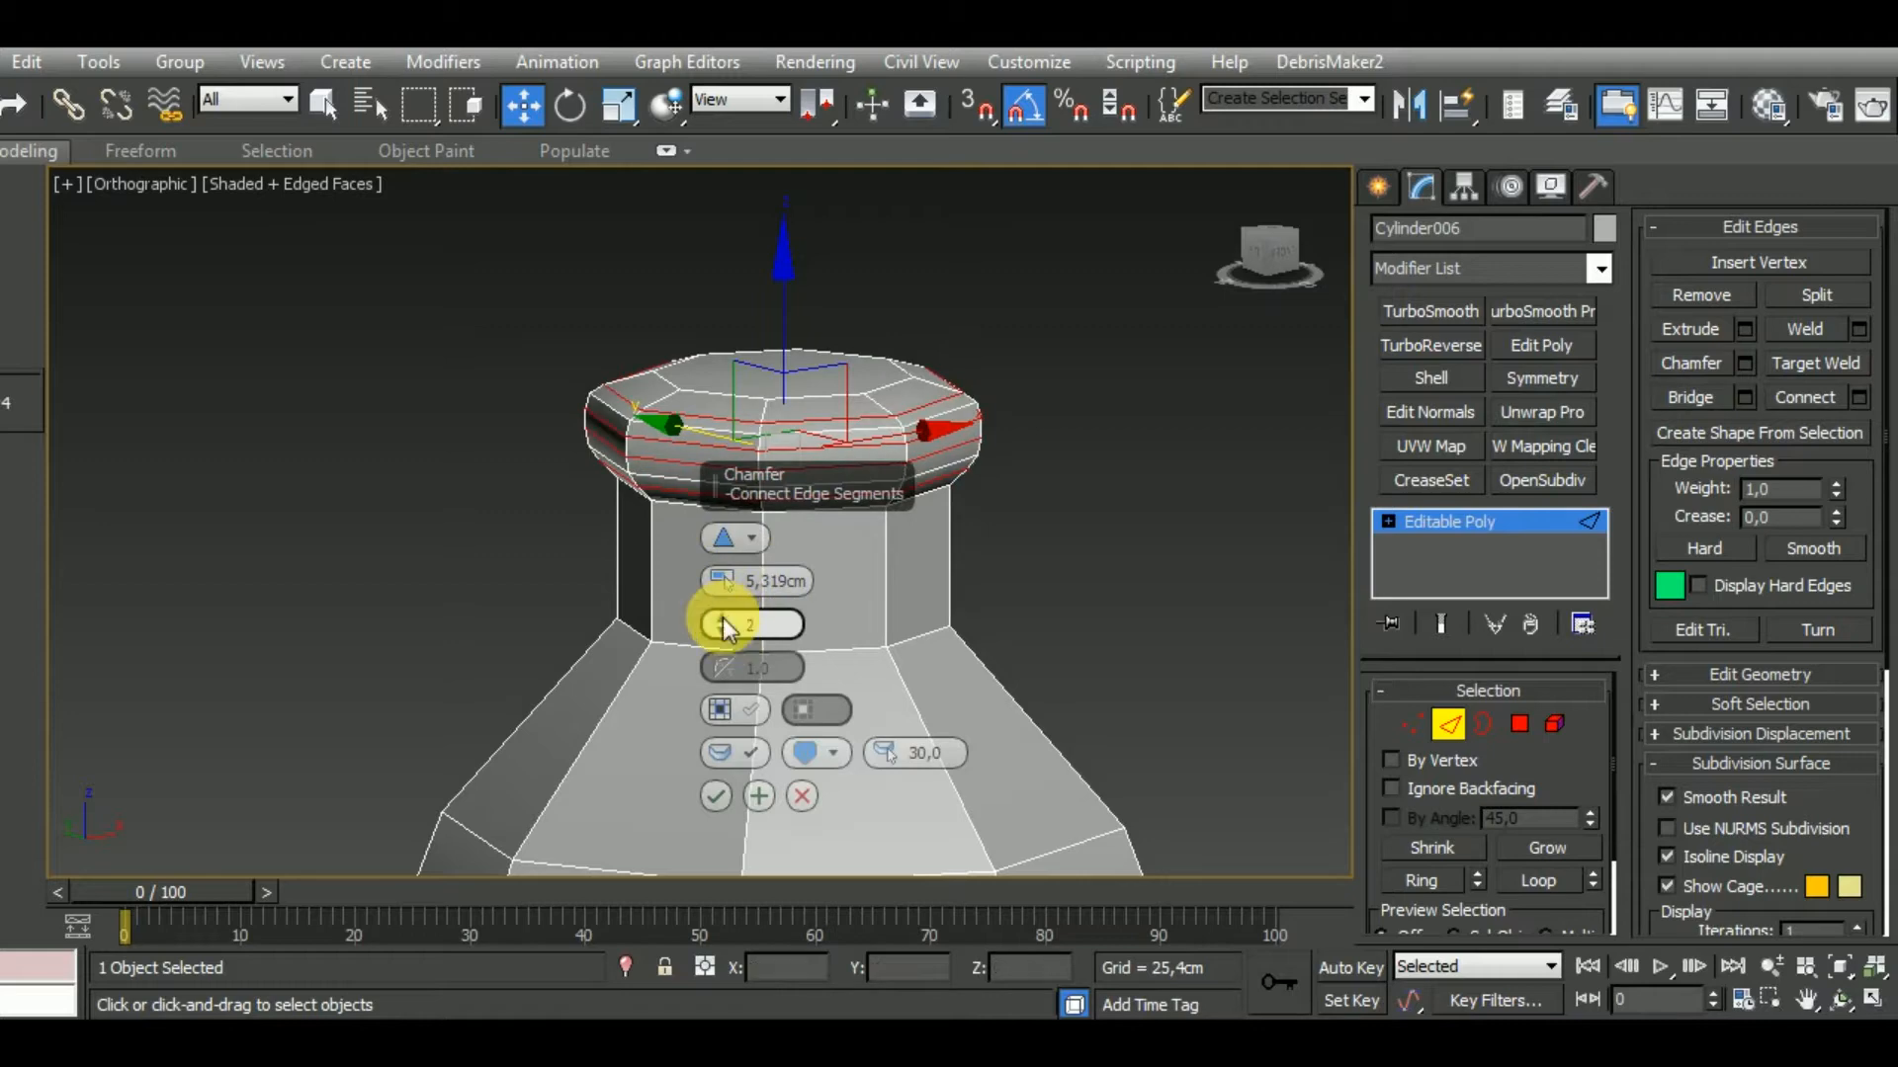
{"action": "middle_click_drag", "start_coordinate": [1084, 605], "coordinate": [1101, 491]}
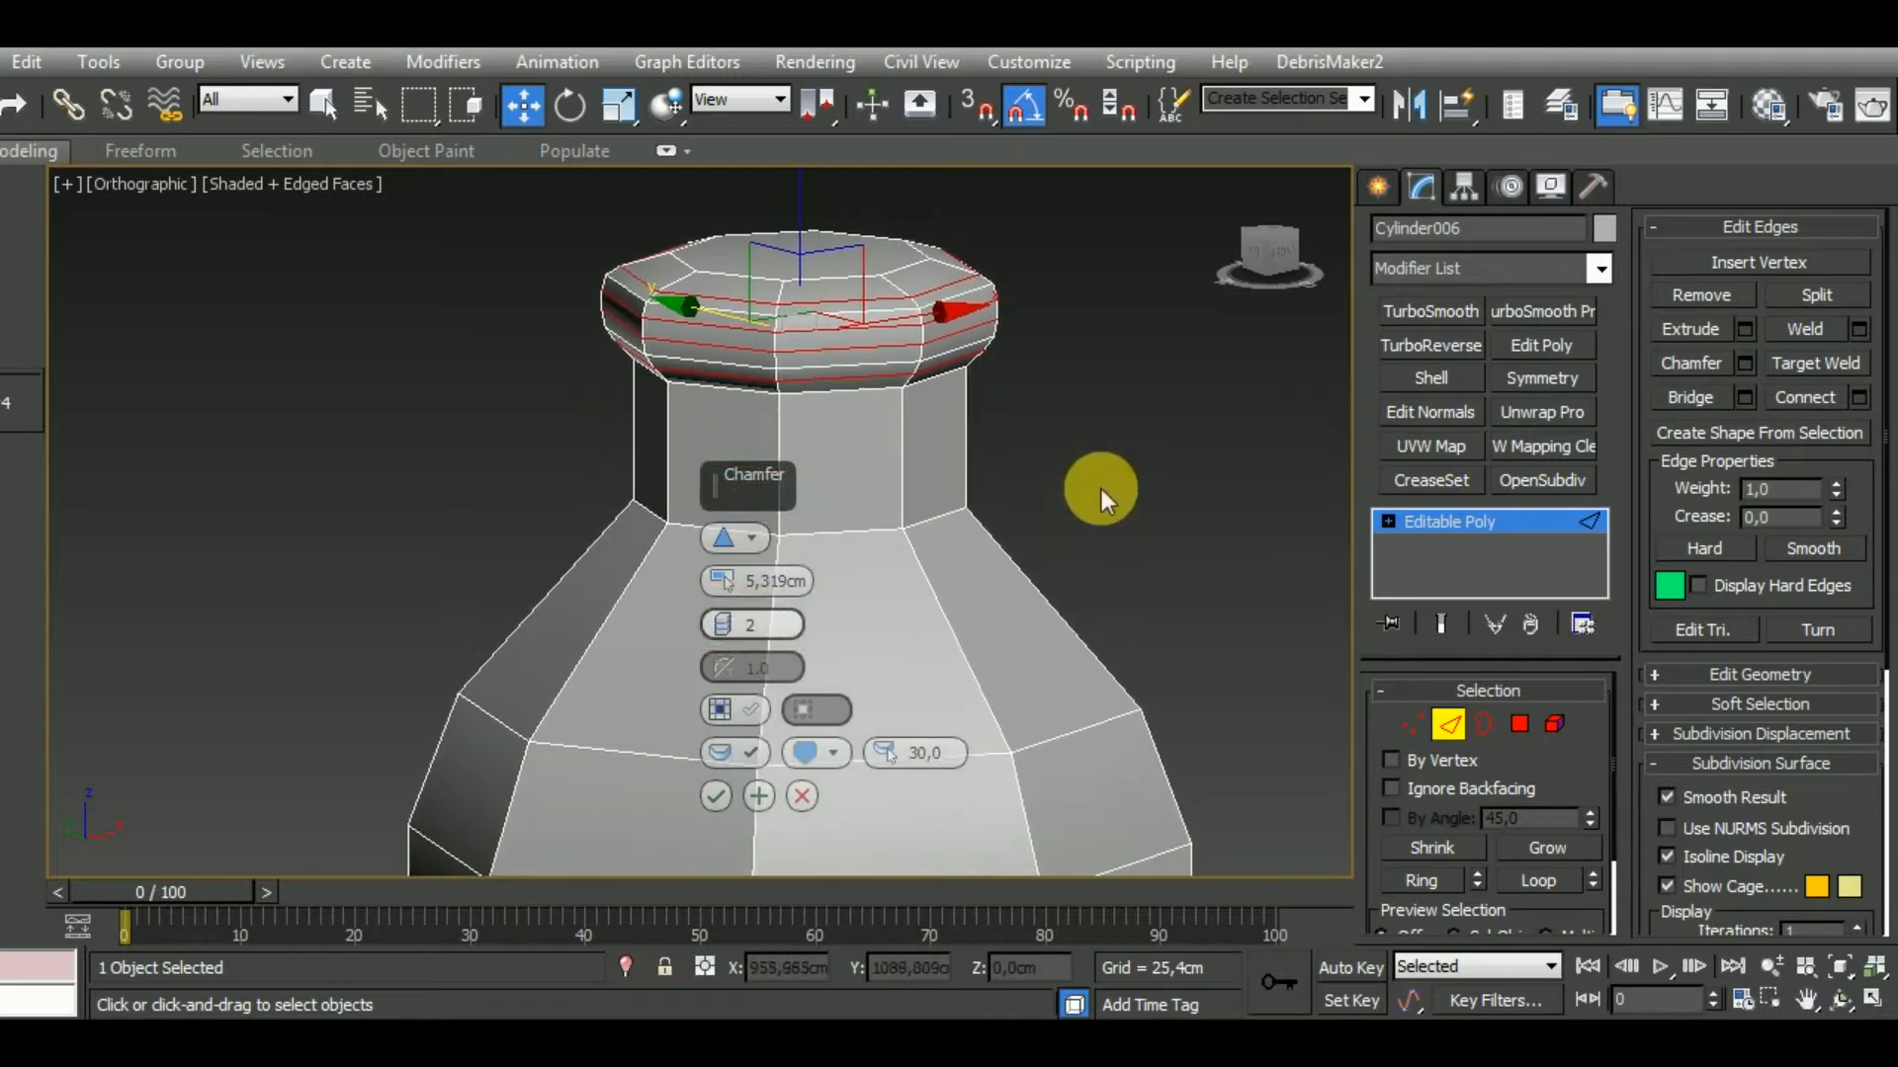
{"action": "left_click", "coordinate": [716, 796]}
Lower the polygon capping the bottle by about 3.7 cm to flatten the top of the rim.
{"action": "middle_click_drag", "start_coordinate": [970, 656], "coordinate": [1008, 791], "text": "alt"}
{"action": "left_click", "coordinate": [1519, 723]}
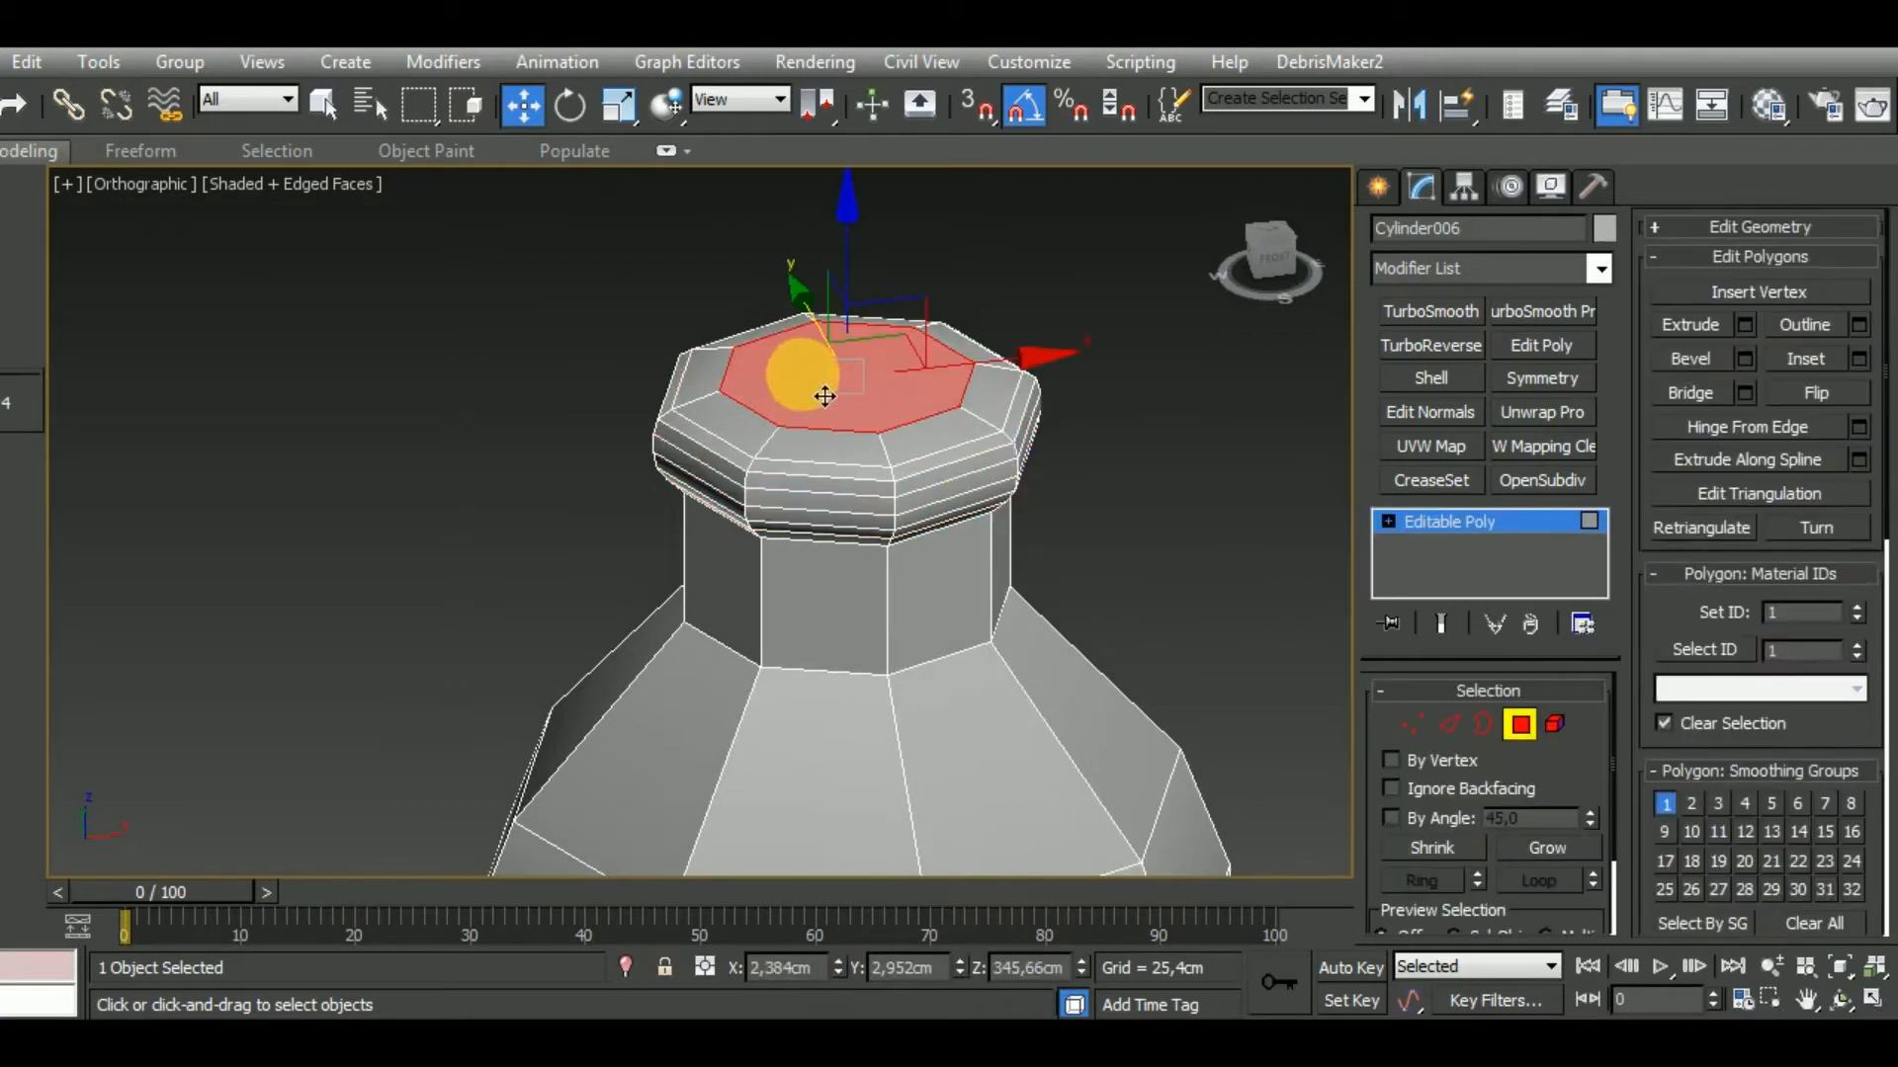
{"action": "middle_click_drag", "start_coordinate": [805, 373], "coordinate": [1028, 472], "text": "alt"}
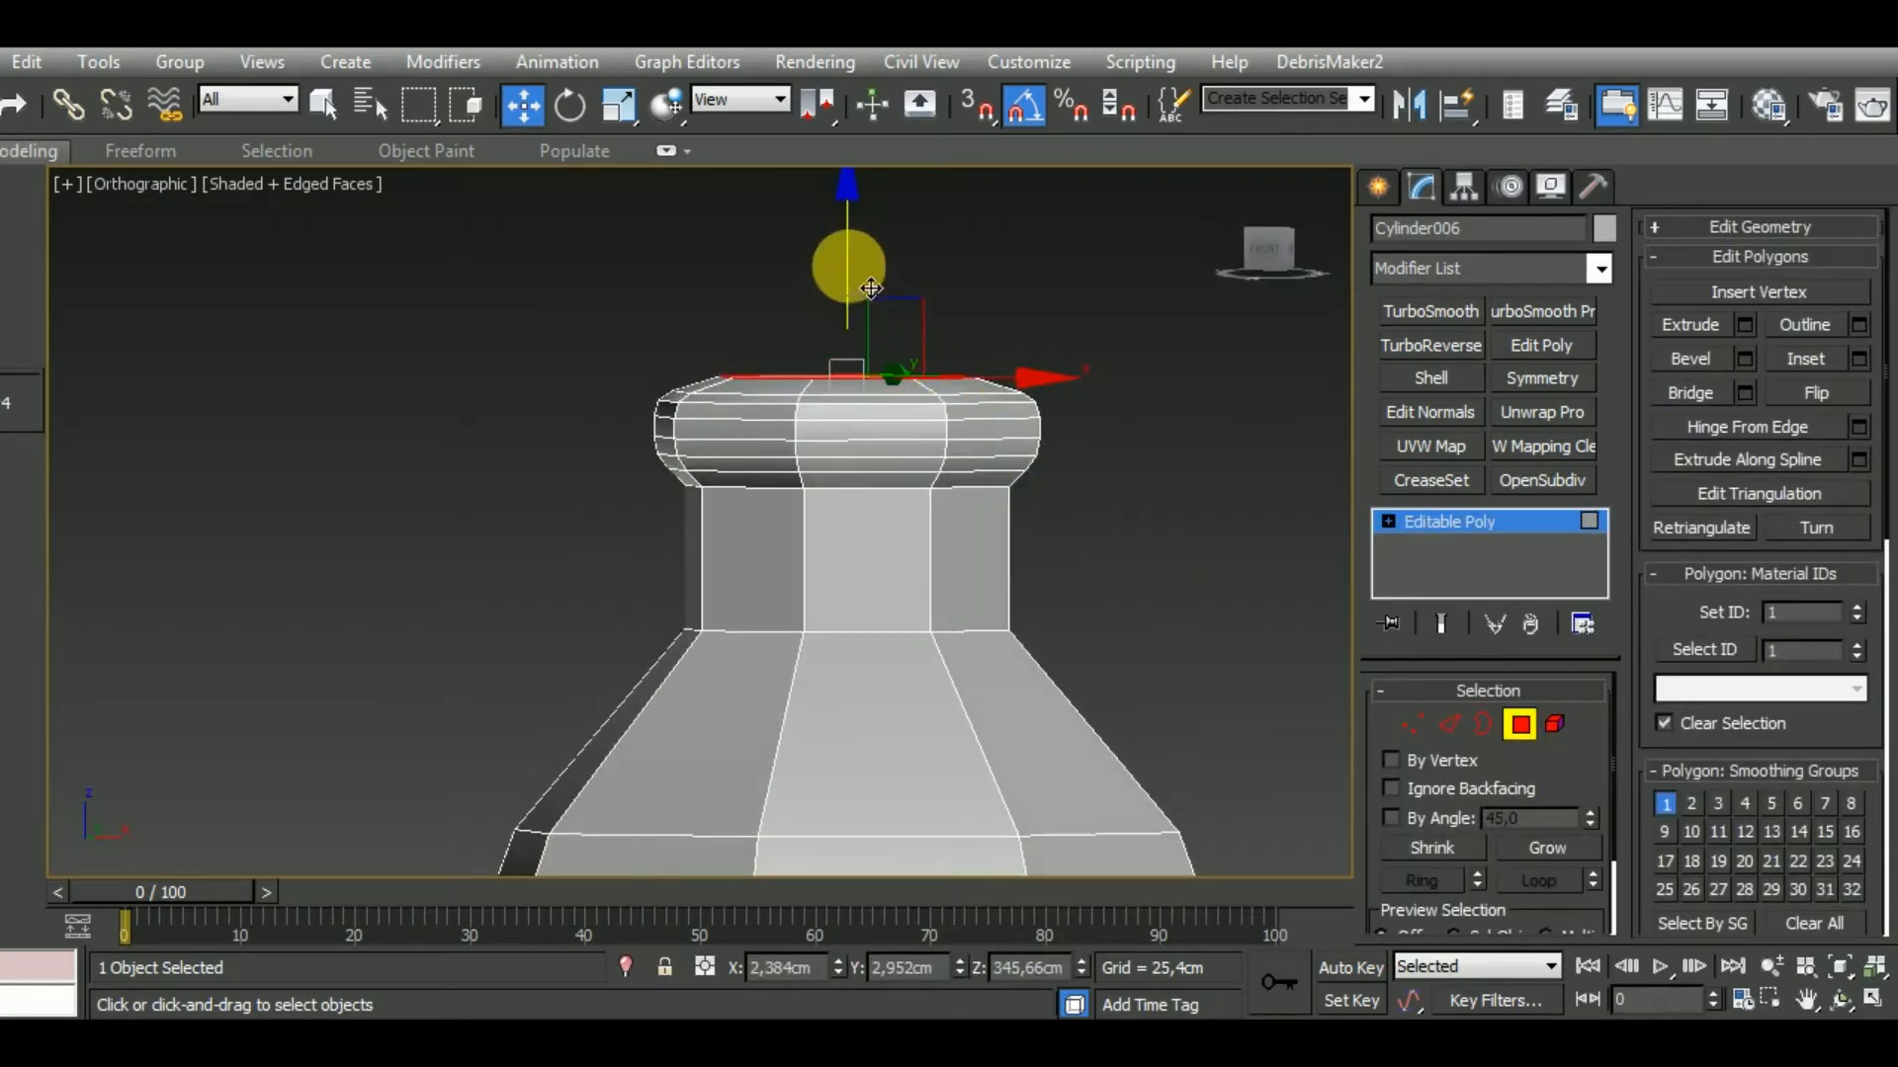
{"action": "left_click_drag", "start_coordinate": [869, 291], "coordinate": [847, 280]}
{"action": "key", "text": "f"}
{"action": "key", "text": "z"}
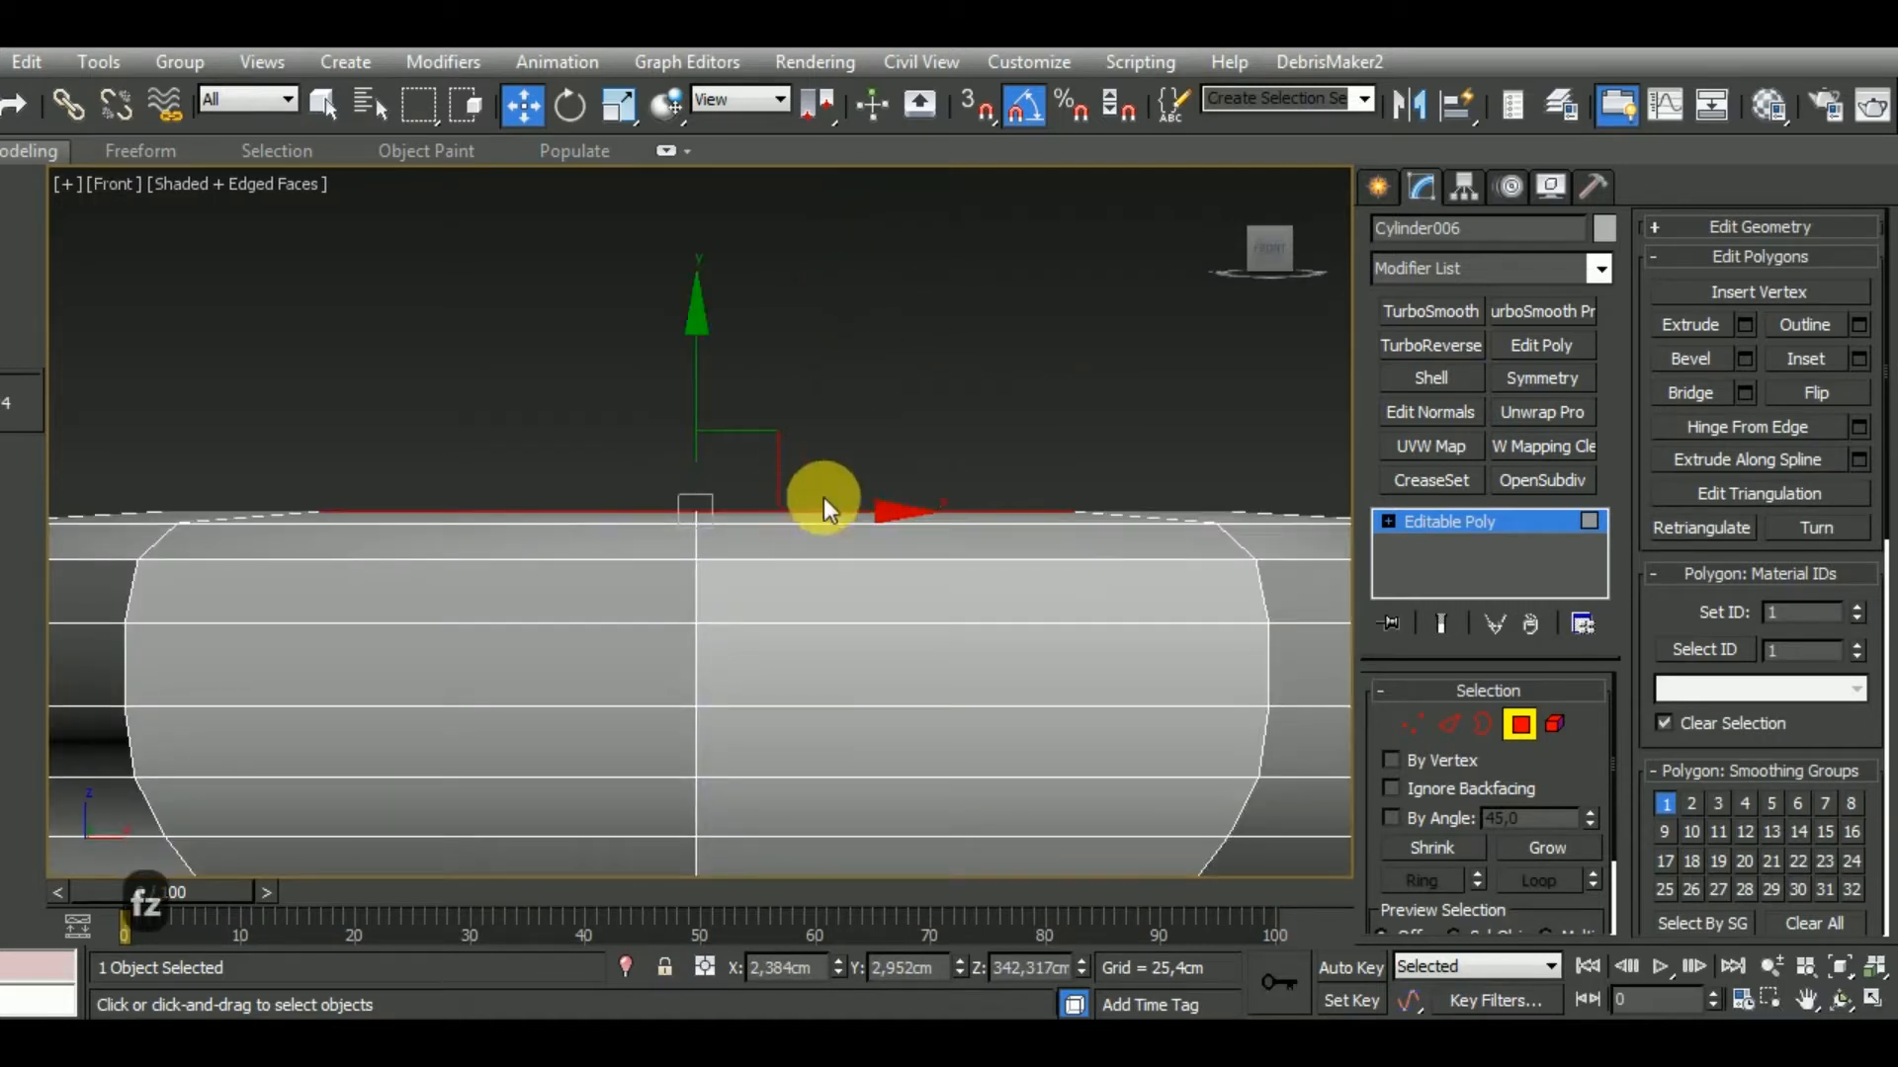
{"action": "left_click_drag", "start_coordinate": [720, 393], "coordinate": [722, 398]}
{"action": "scroll", "coordinate": [771, 376], "scroll_direction": "down", "scroll_amount": 3}
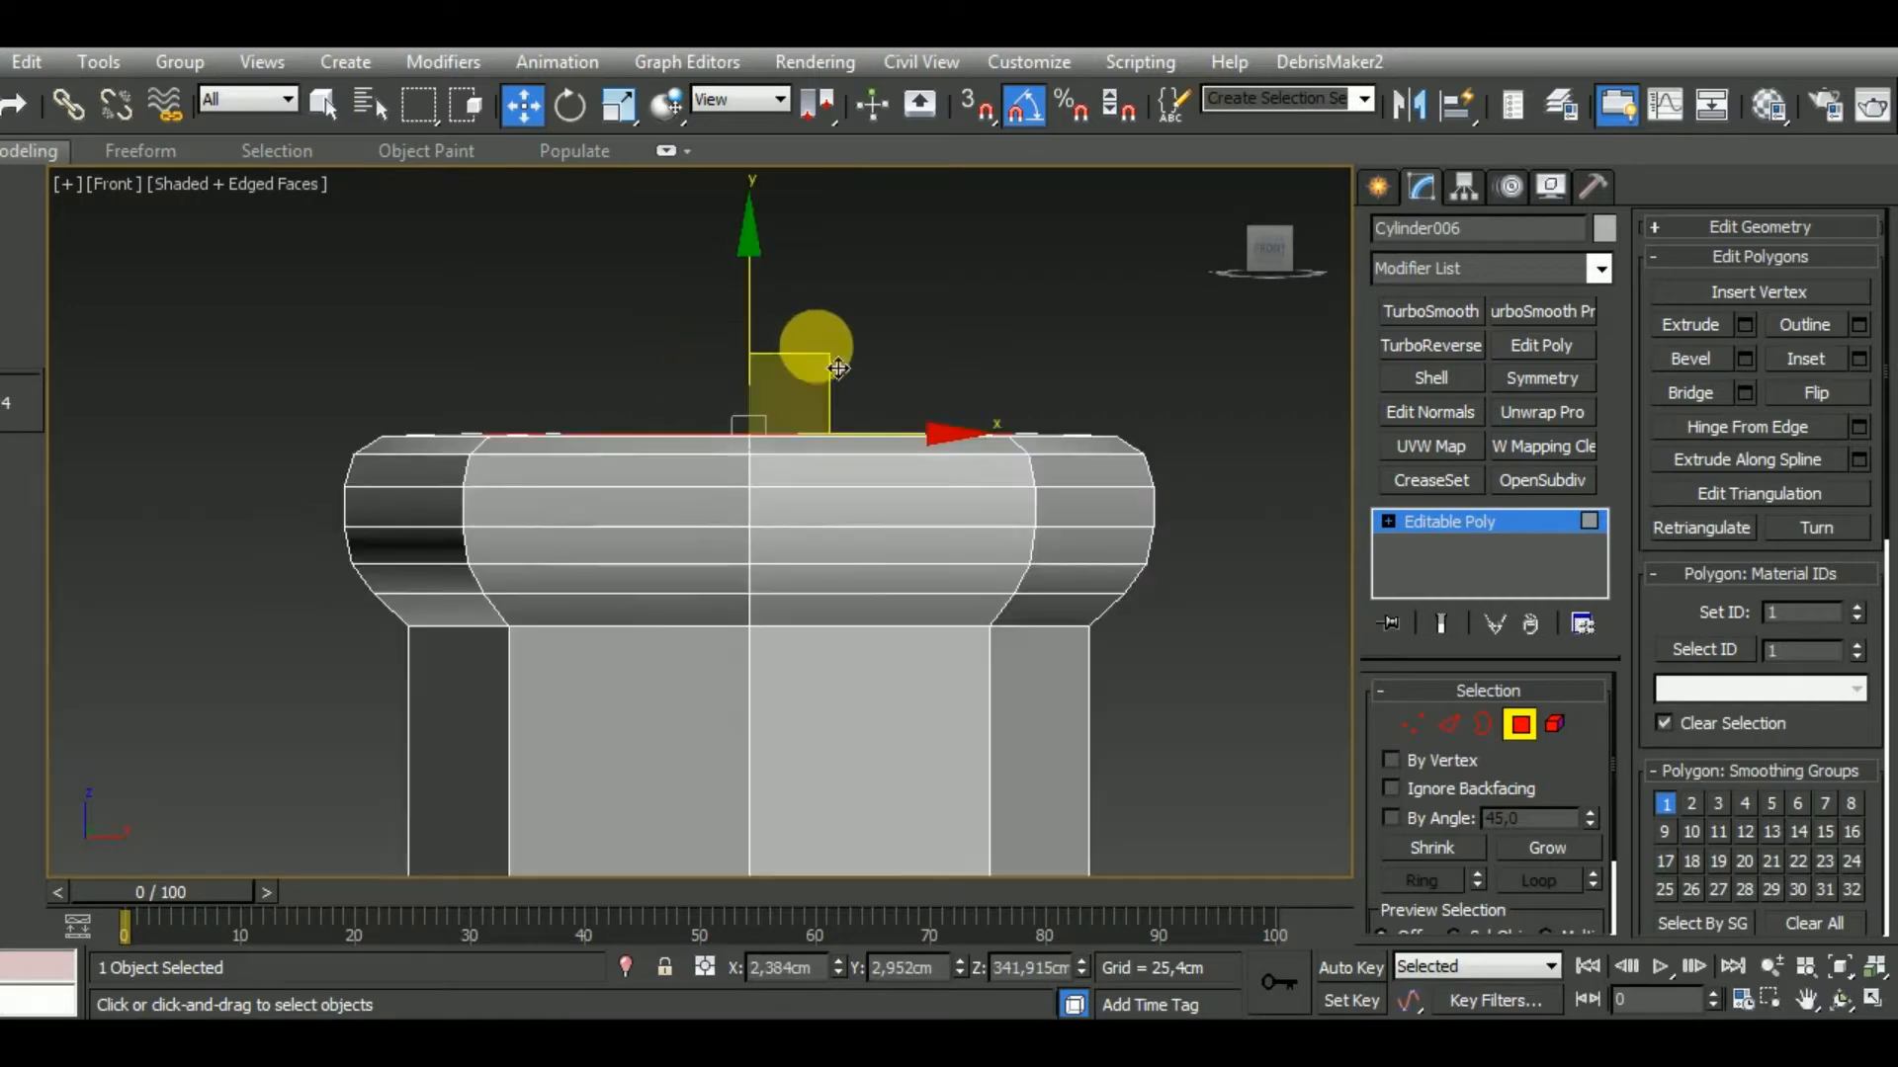
Detach the rim's top polygon as a separate object named Object002.
{"action": "middle_click_drag", "start_coordinate": [813, 348], "coordinate": [954, 534], "text": "alt"}
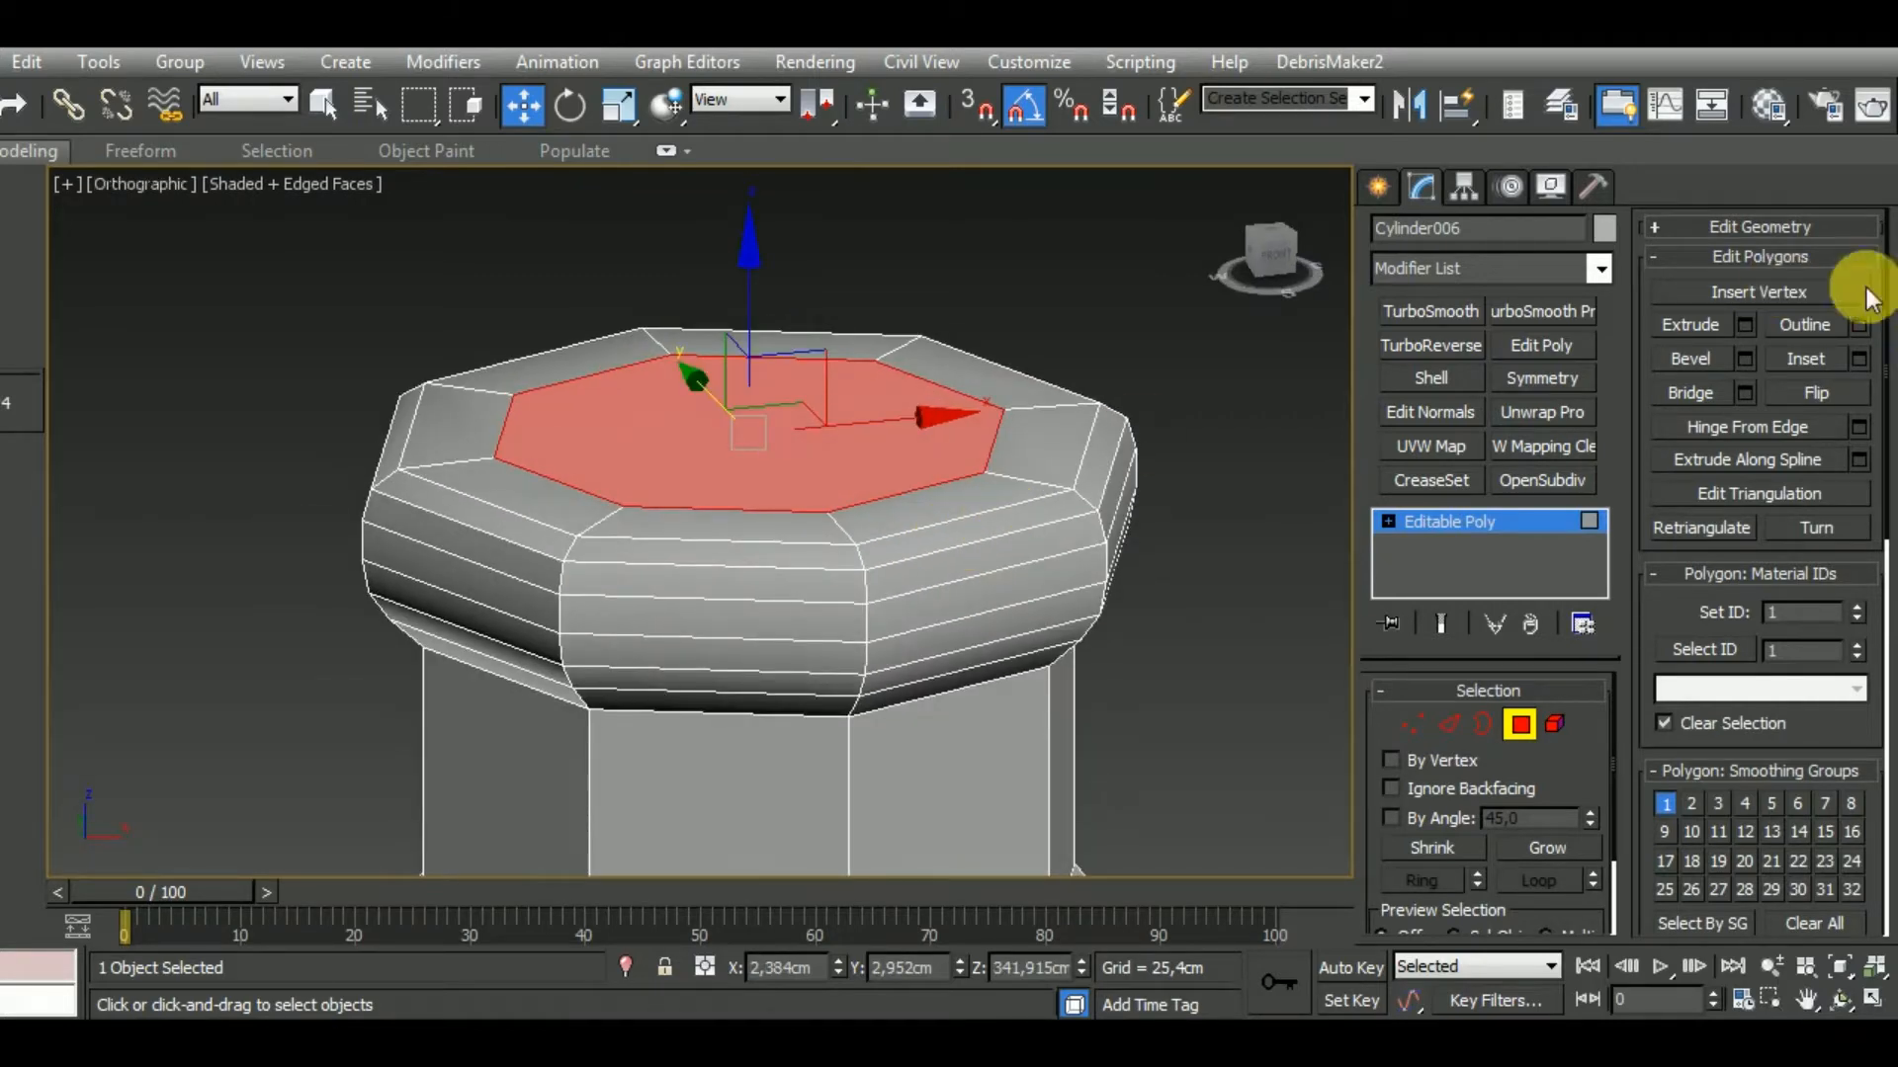
{"action": "left_click", "coordinate": [1841, 233]}
{"action": "left_click", "coordinate": [1816, 444]}
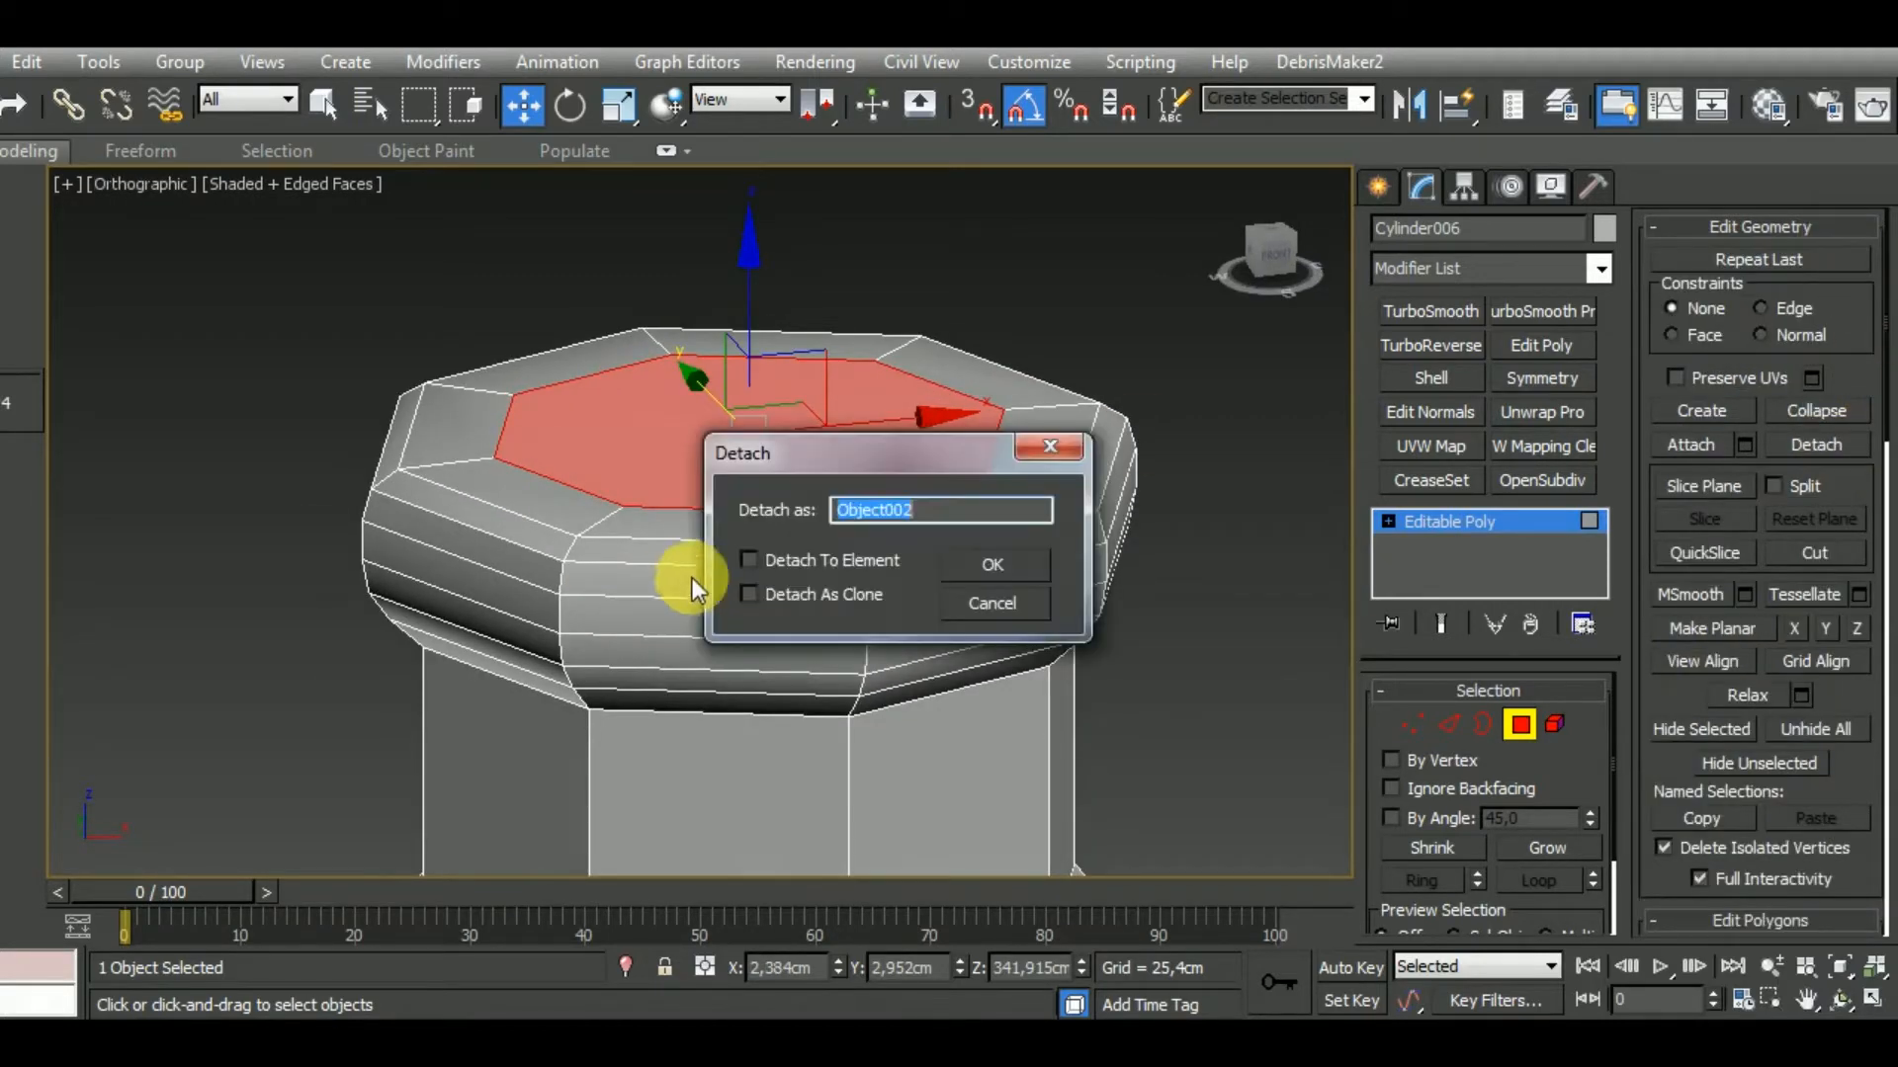
{"action": "left_click", "coordinate": [1044, 570]}
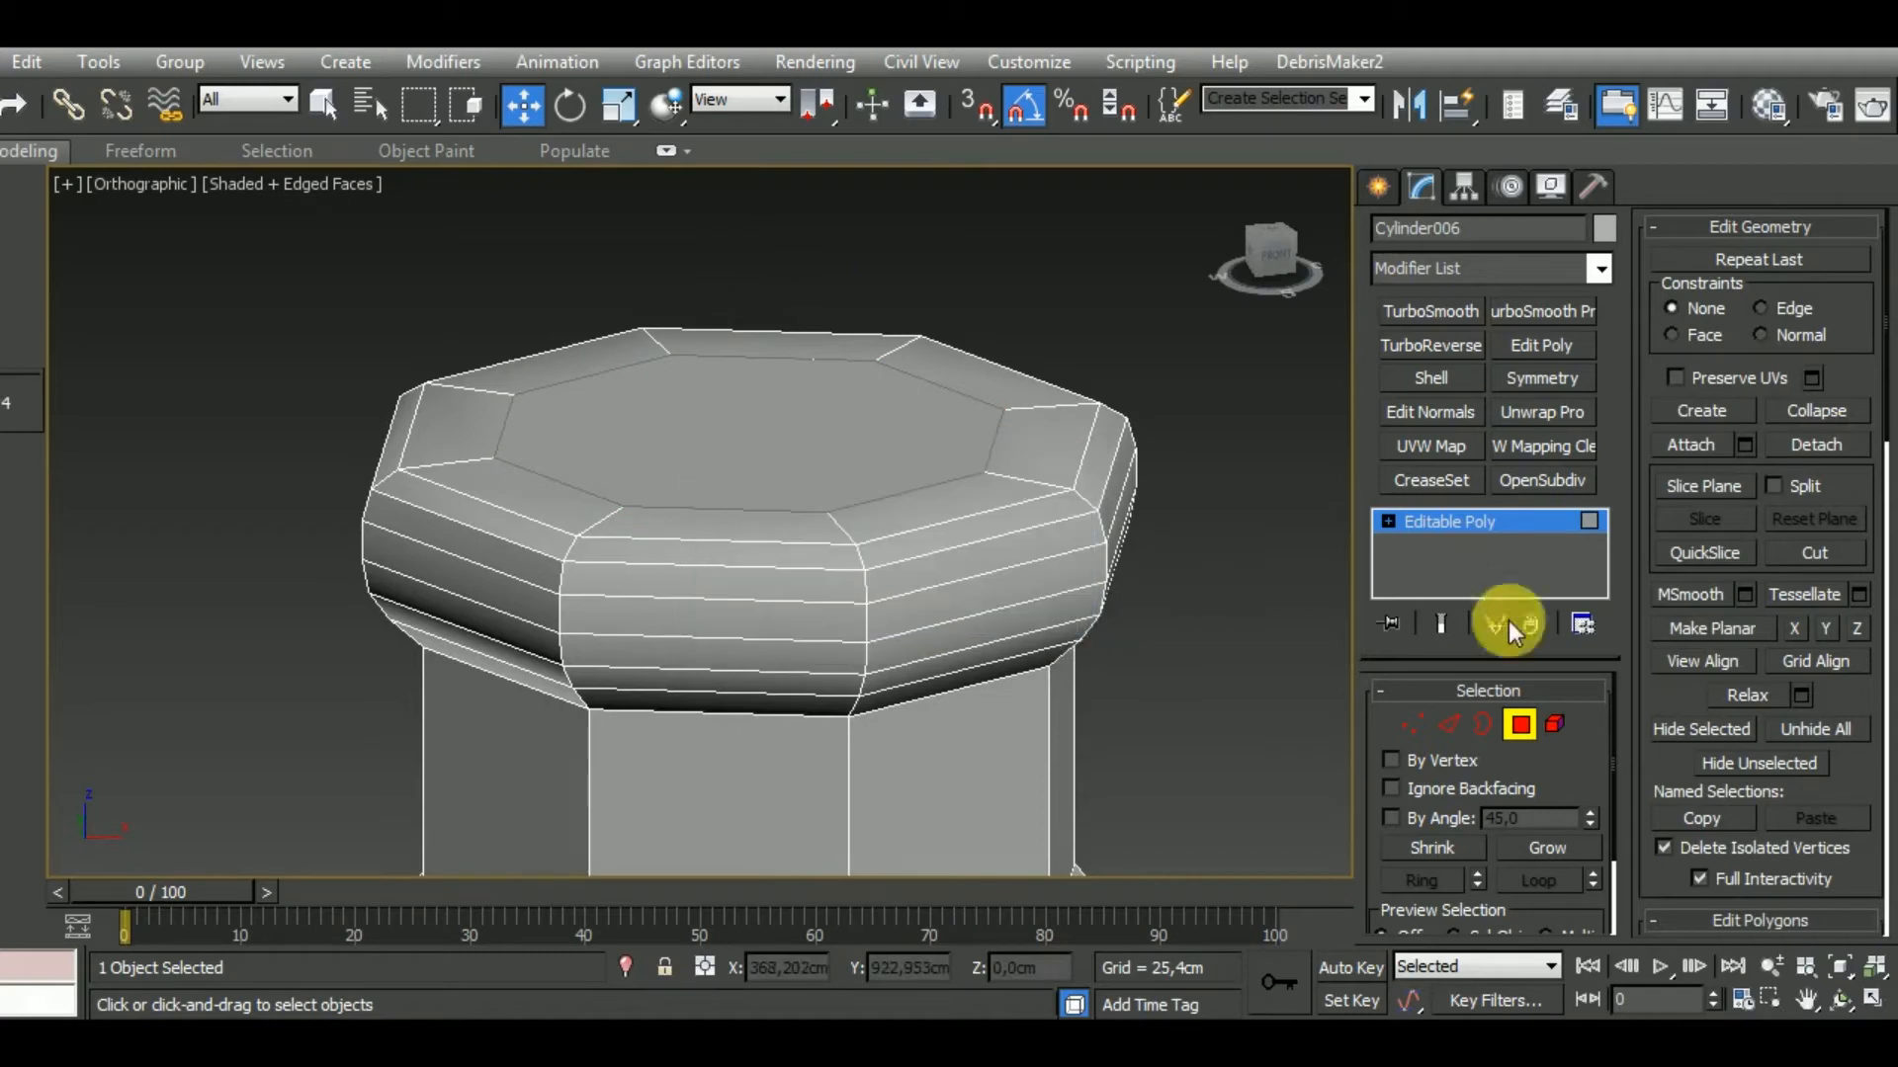
Bevel the detached top polygon straight up with a height of 48.649 cm and an outline of 0 cm to form a stopper.
{"action": "left_click", "coordinate": [848, 457]}
{"action": "left_click", "coordinate": [1520, 725]}
{"action": "left_click", "coordinate": [973, 462]}
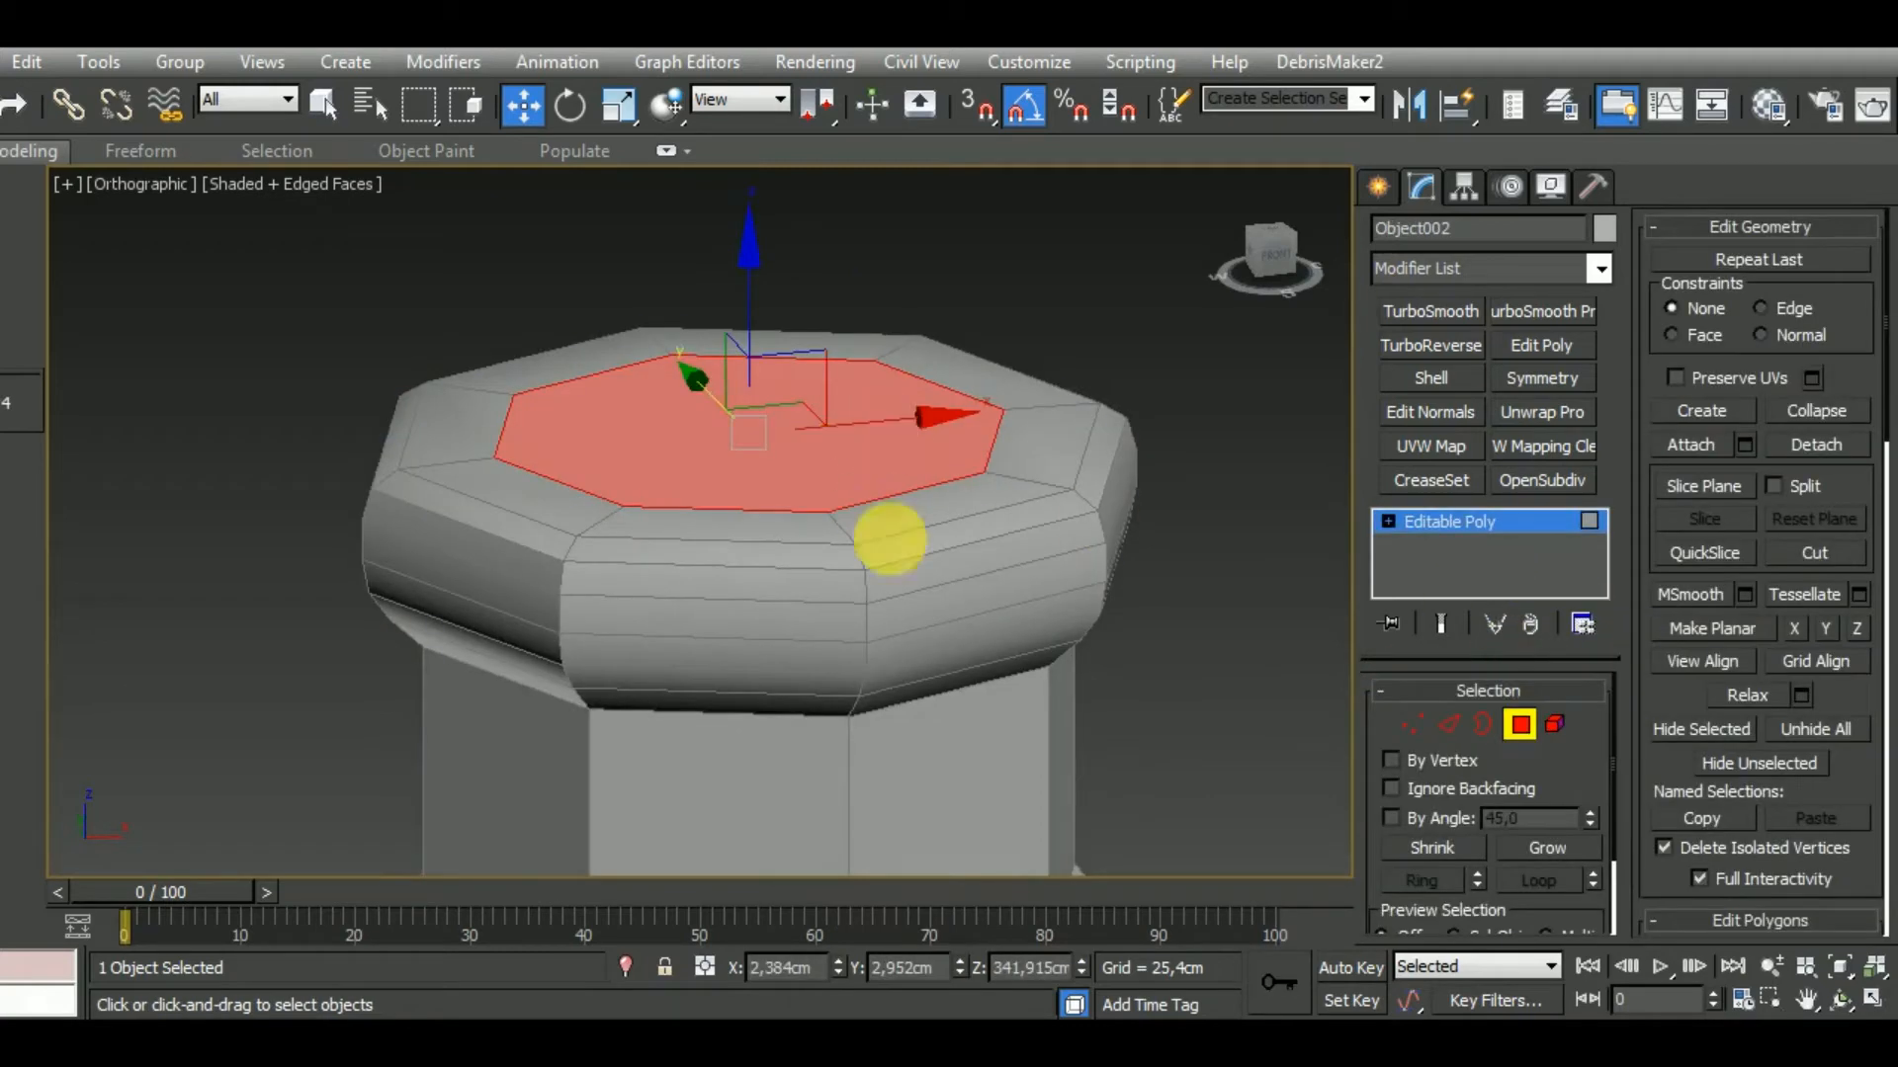
{"action": "middle_click_drag", "start_coordinate": [885, 534], "coordinate": [876, 584]}
{"action": "key", "text": "b"}
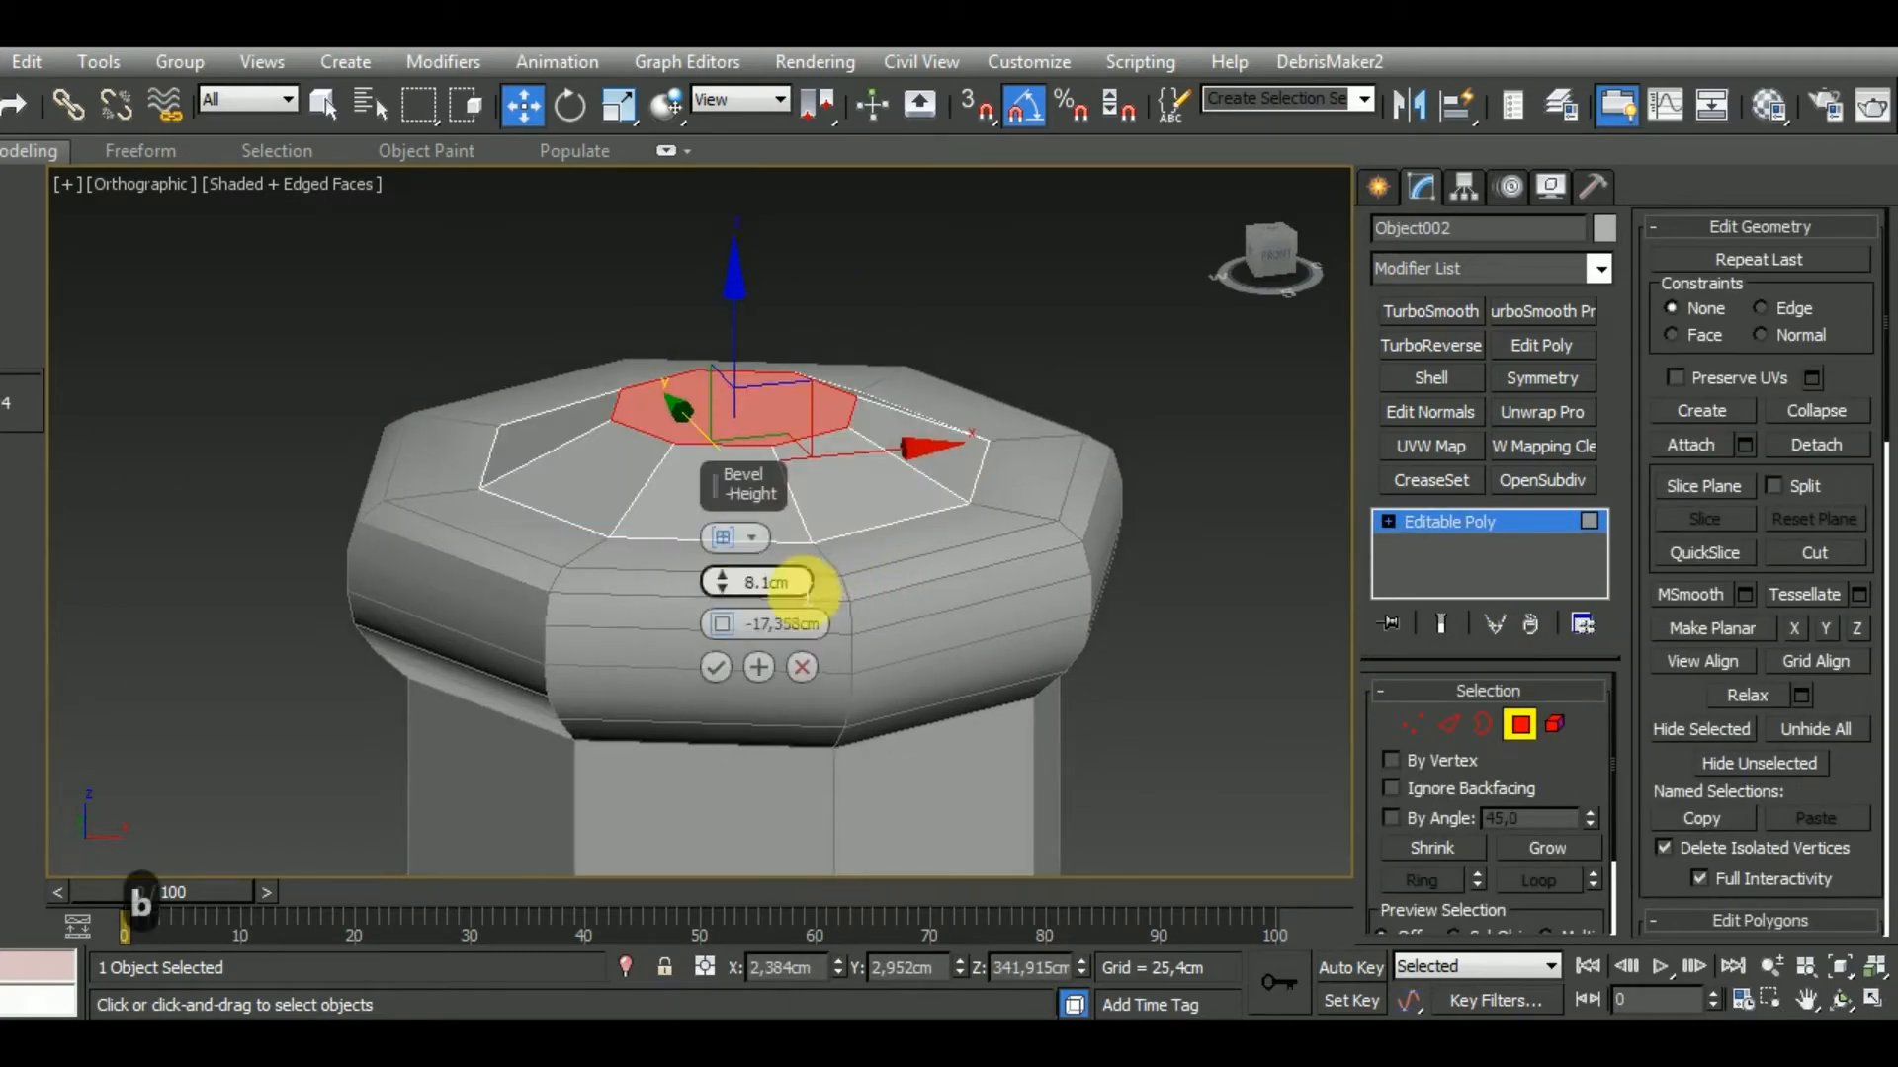
{"action": "right_click", "coordinate": [723, 624]}
{"action": "left_click_drag", "start_coordinate": [724, 580], "coordinate": [737, 290]}
{"action": "left_click", "coordinate": [734, 637]}
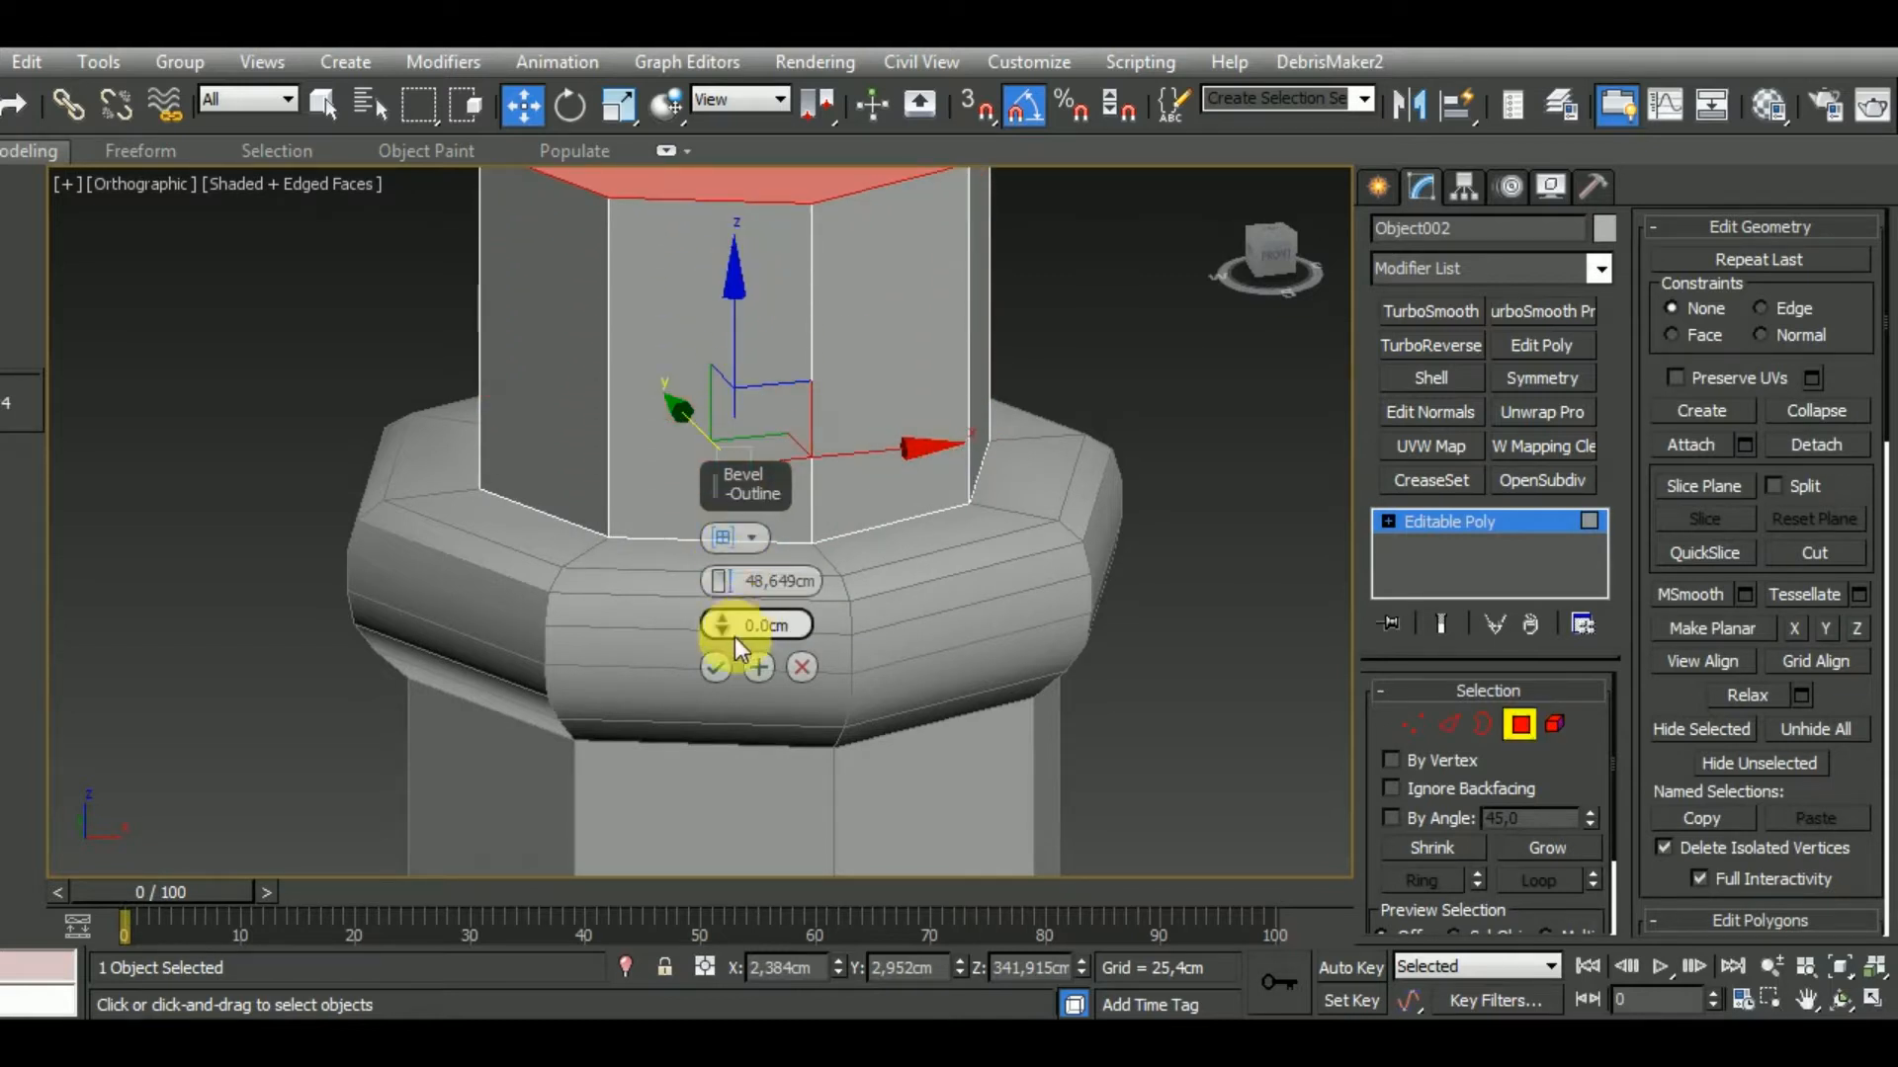
Widen the stopper's top with a bevel outline of 6.254 cm and leave polygon editing.
{"action": "left_click_drag", "start_coordinate": [730, 632], "coordinate": [729, 582]}
{"action": "scroll", "coordinate": [990, 625], "scroll_direction": "down", "scroll_amount": 3}
{"action": "middle_click_drag", "start_coordinate": [1109, 662], "coordinate": [982, 563]}
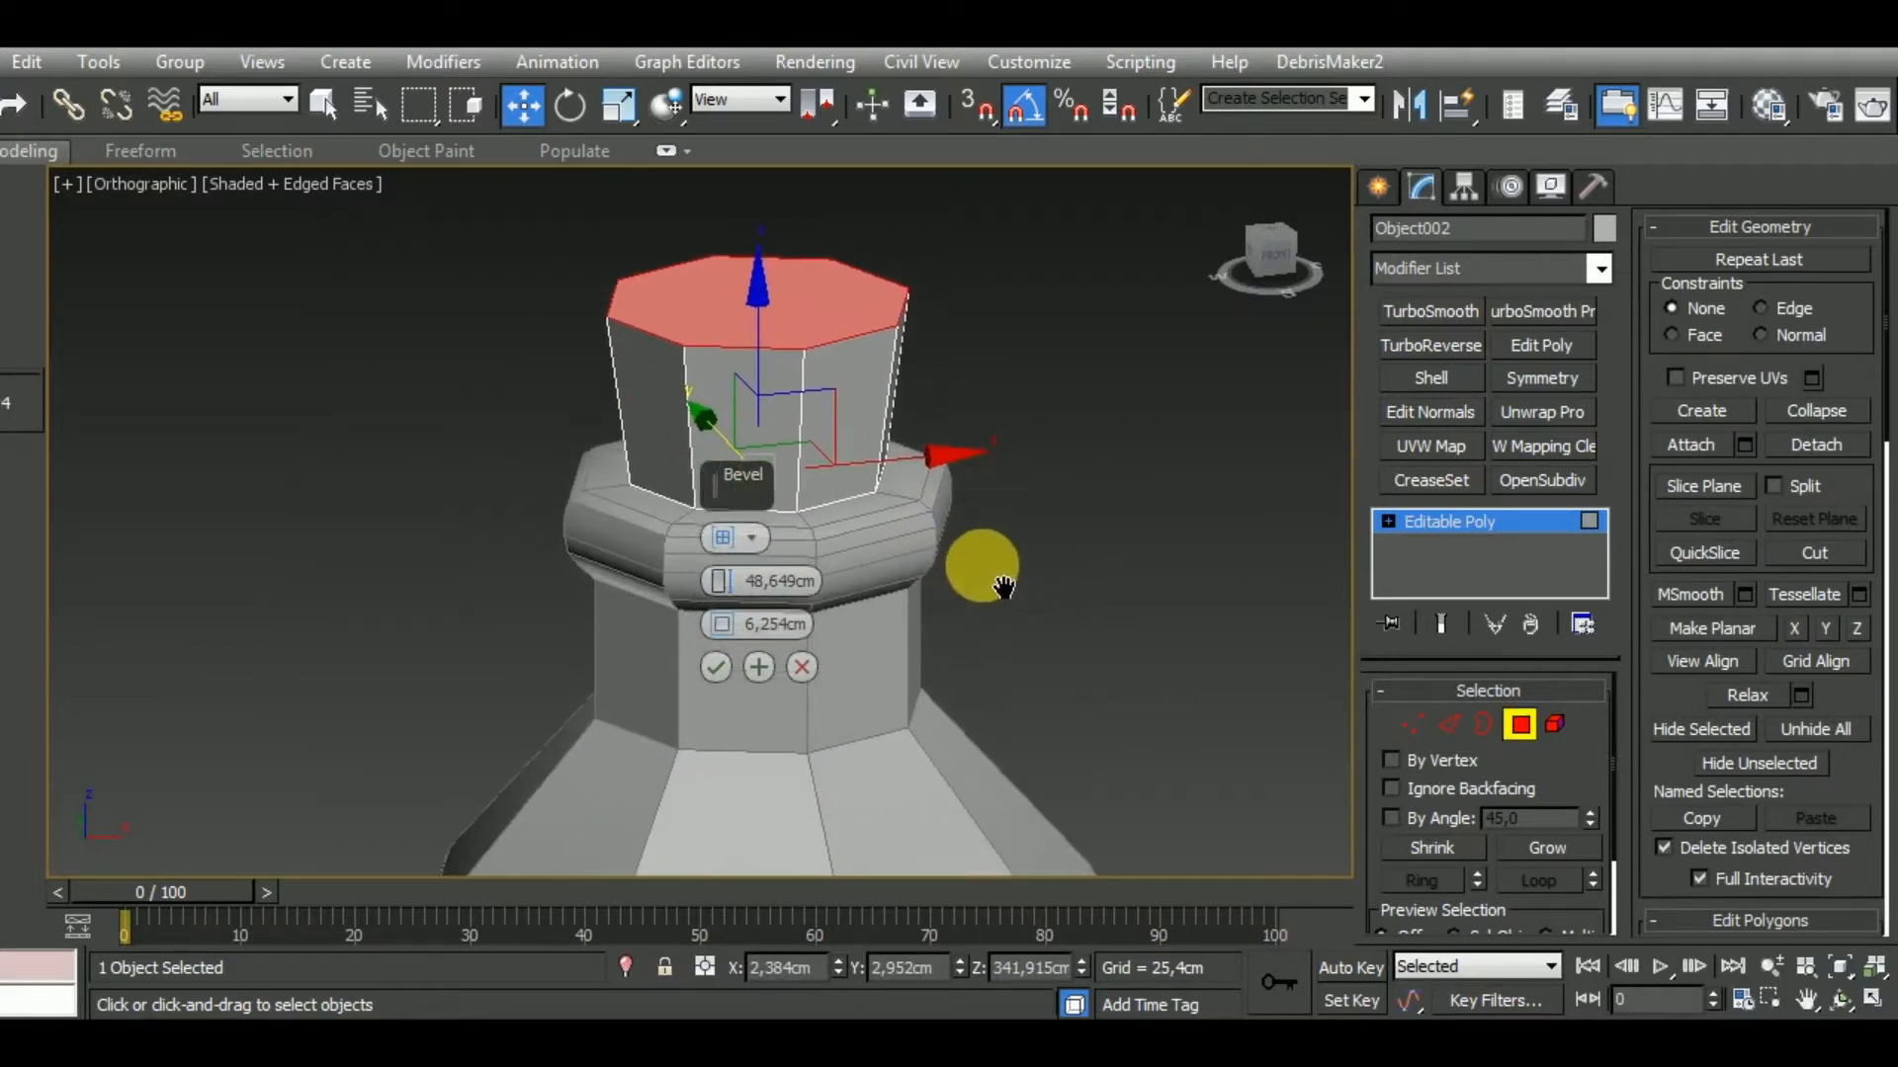
{"action": "left_click", "coordinate": [714, 667]}
{"action": "middle_click_drag", "start_coordinate": [717, 671], "coordinate": [921, 703]}
{"action": "left_click", "coordinate": [1519, 725]}
Convert the short cylinder at the bottle's base to an Editable Poly.
{"action": "scroll", "coordinate": [953, 502], "scroll_direction": "down", "scroll_amount": 5}
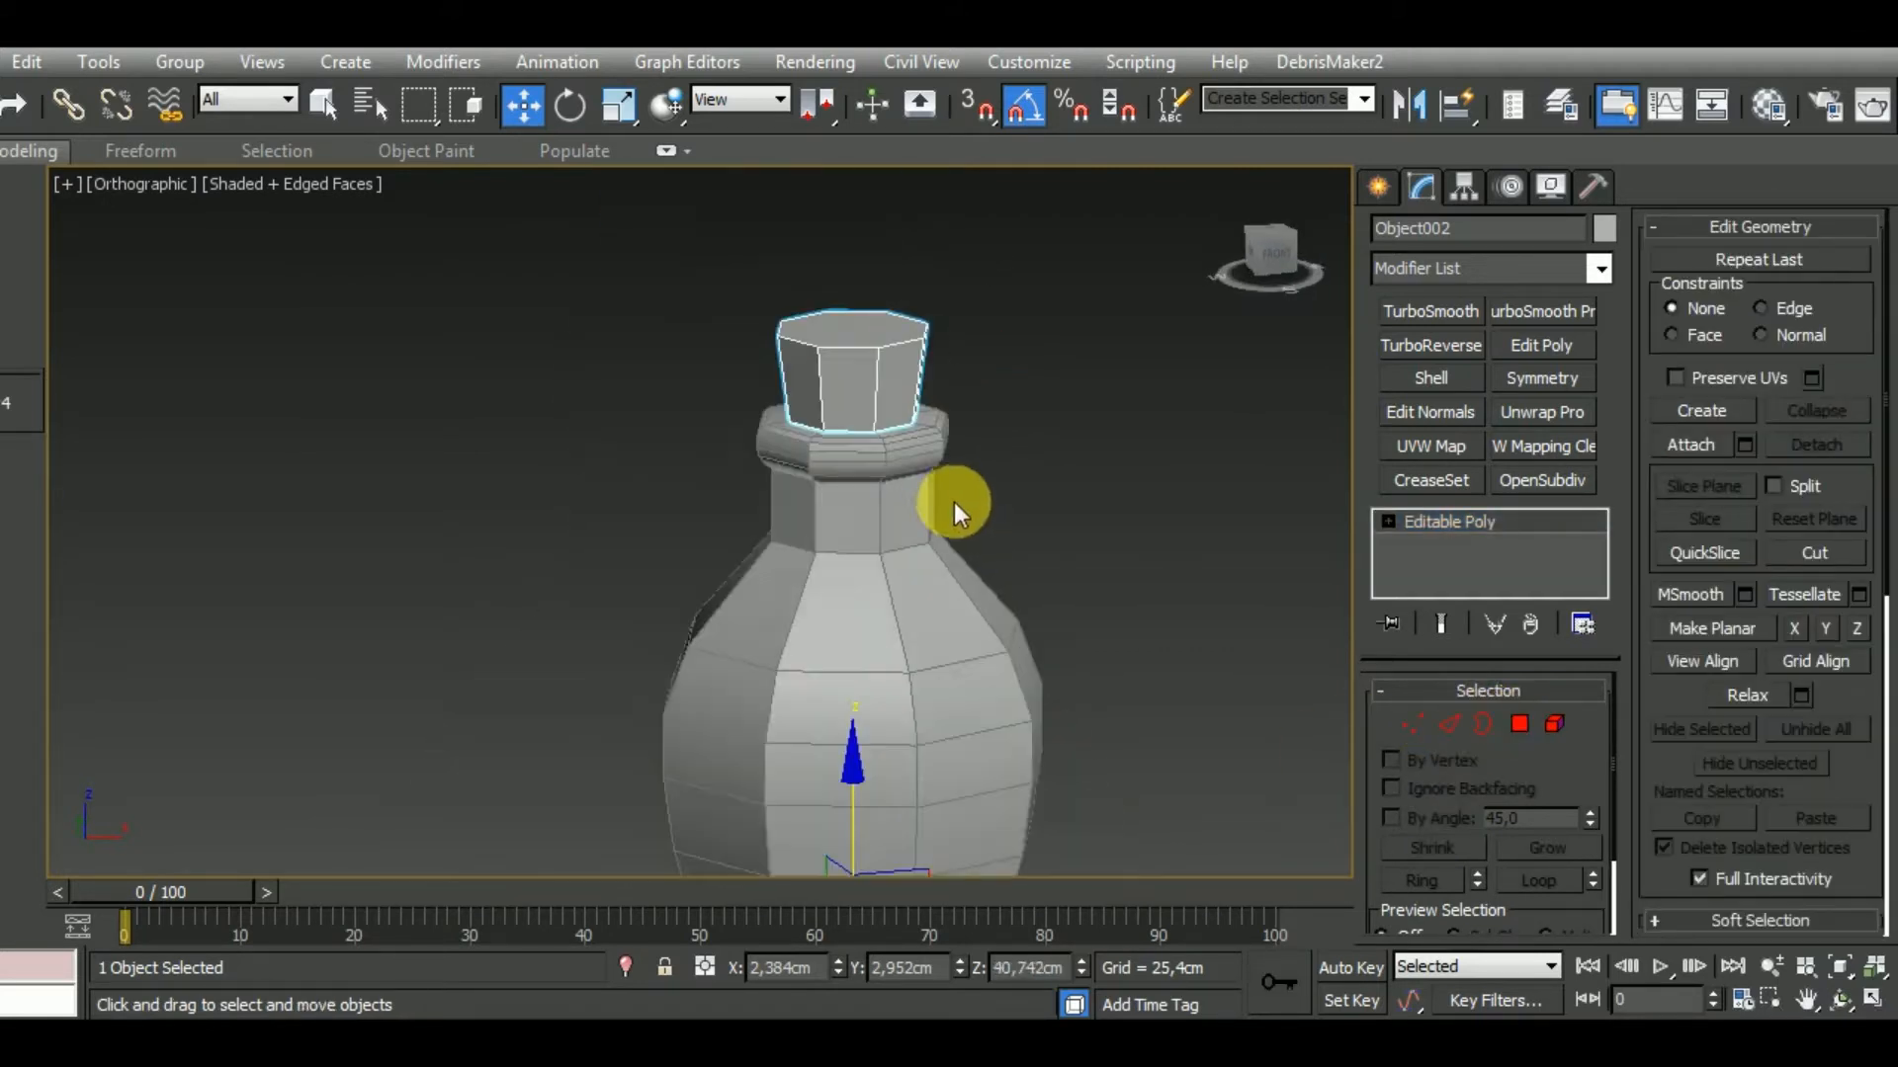
{"action": "scroll", "coordinate": [988, 689], "scroll_direction": "up", "scroll_amount": 6}
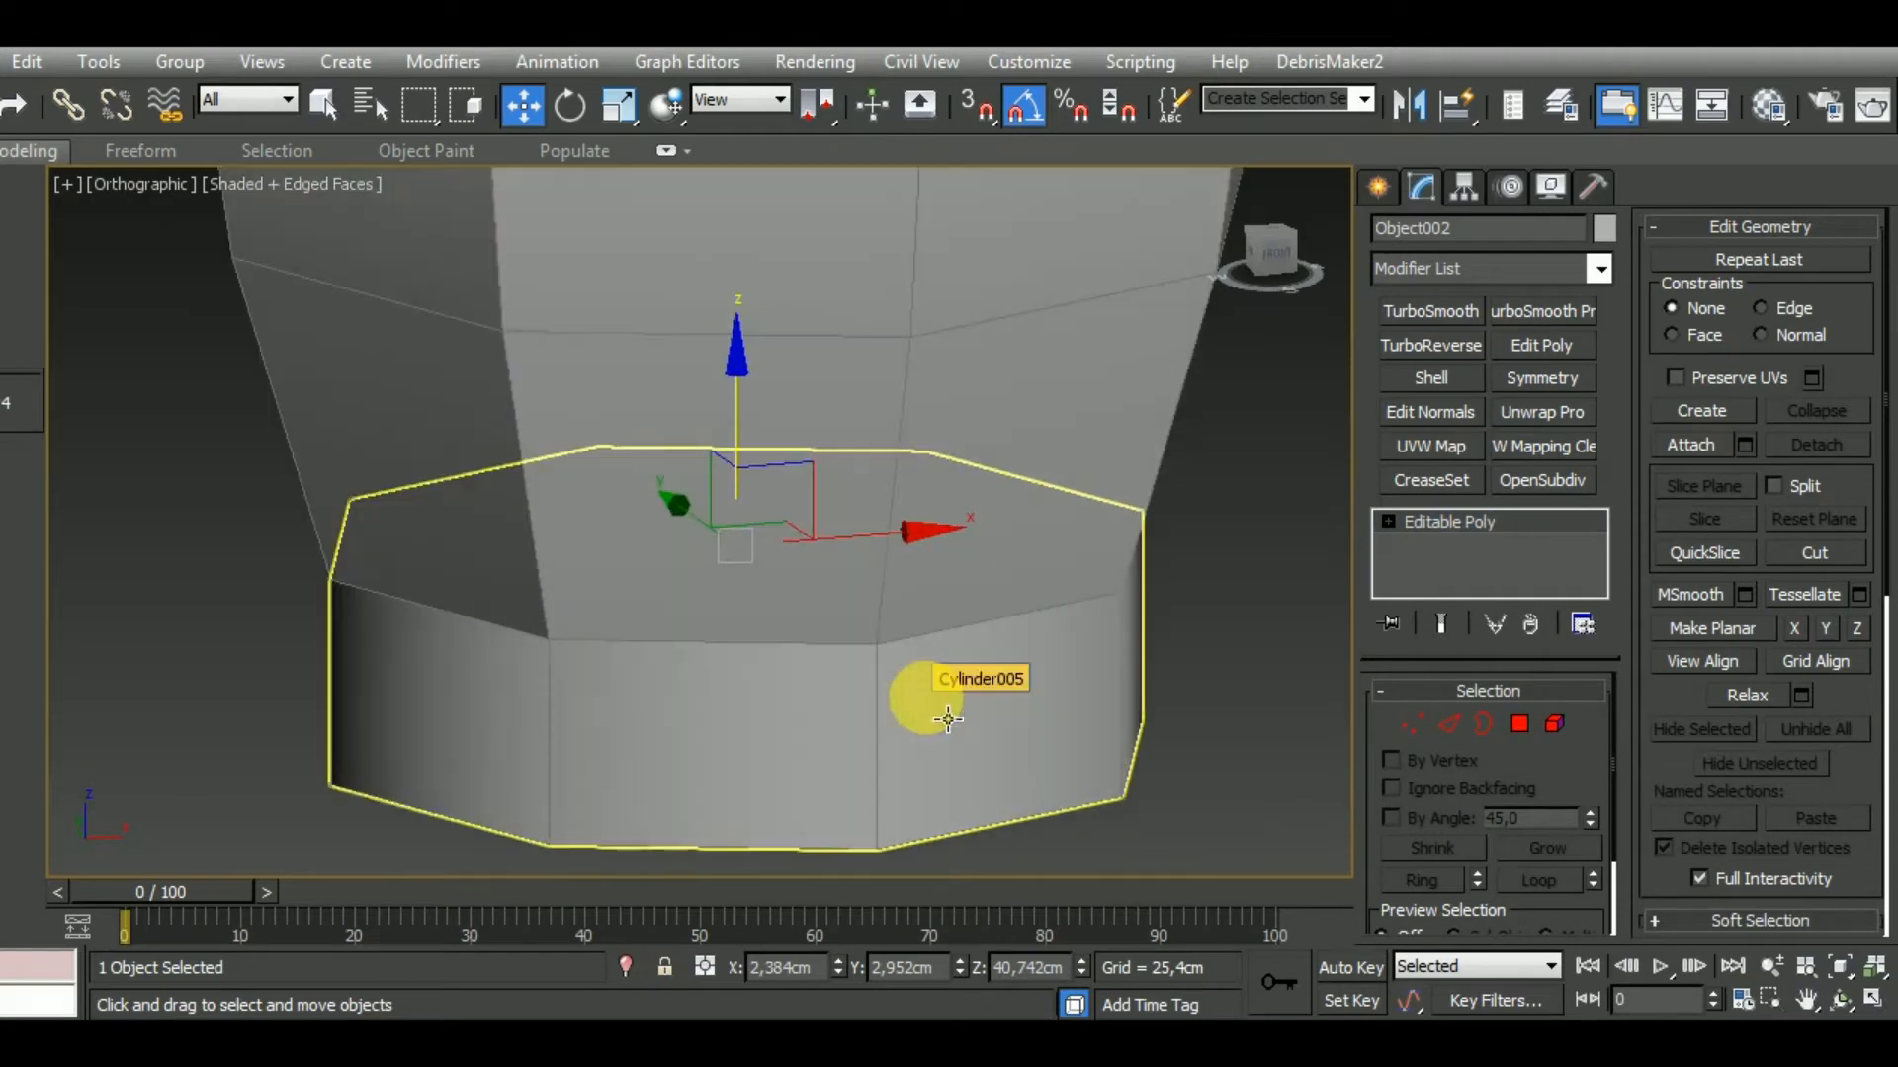
{"action": "scroll", "coordinate": [948, 719], "scroll_direction": "down", "scroll_amount": 5}
{"action": "left_click", "coordinate": [919, 702]}
{"action": "scroll", "coordinate": [921, 723], "scroll_direction": "up", "scroll_amount": 6}
{"action": "scroll", "coordinate": [920, 712], "scroll_direction": "down", "scroll_amount": 3}
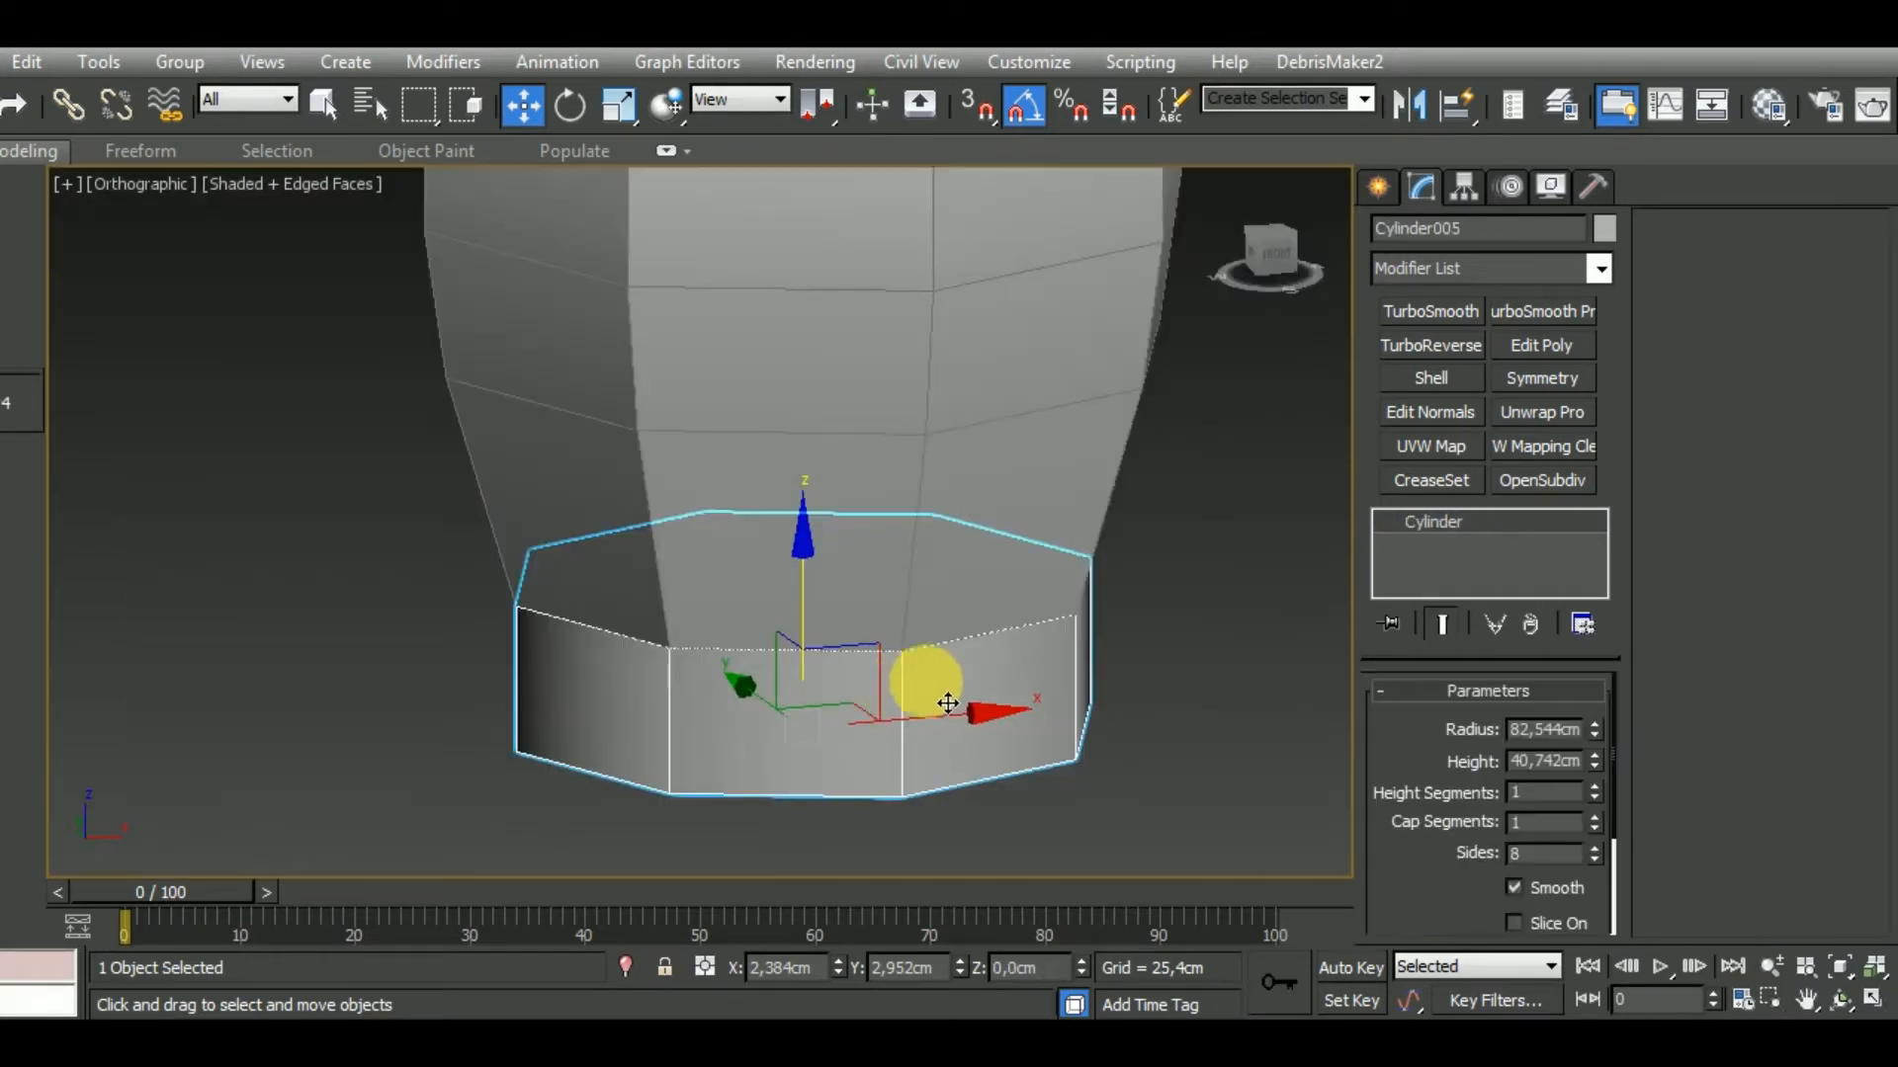
{"action": "right_click", "coordinate": [1483, 531]}
{"action": "left_click", "coordinate": [1596, 741]}
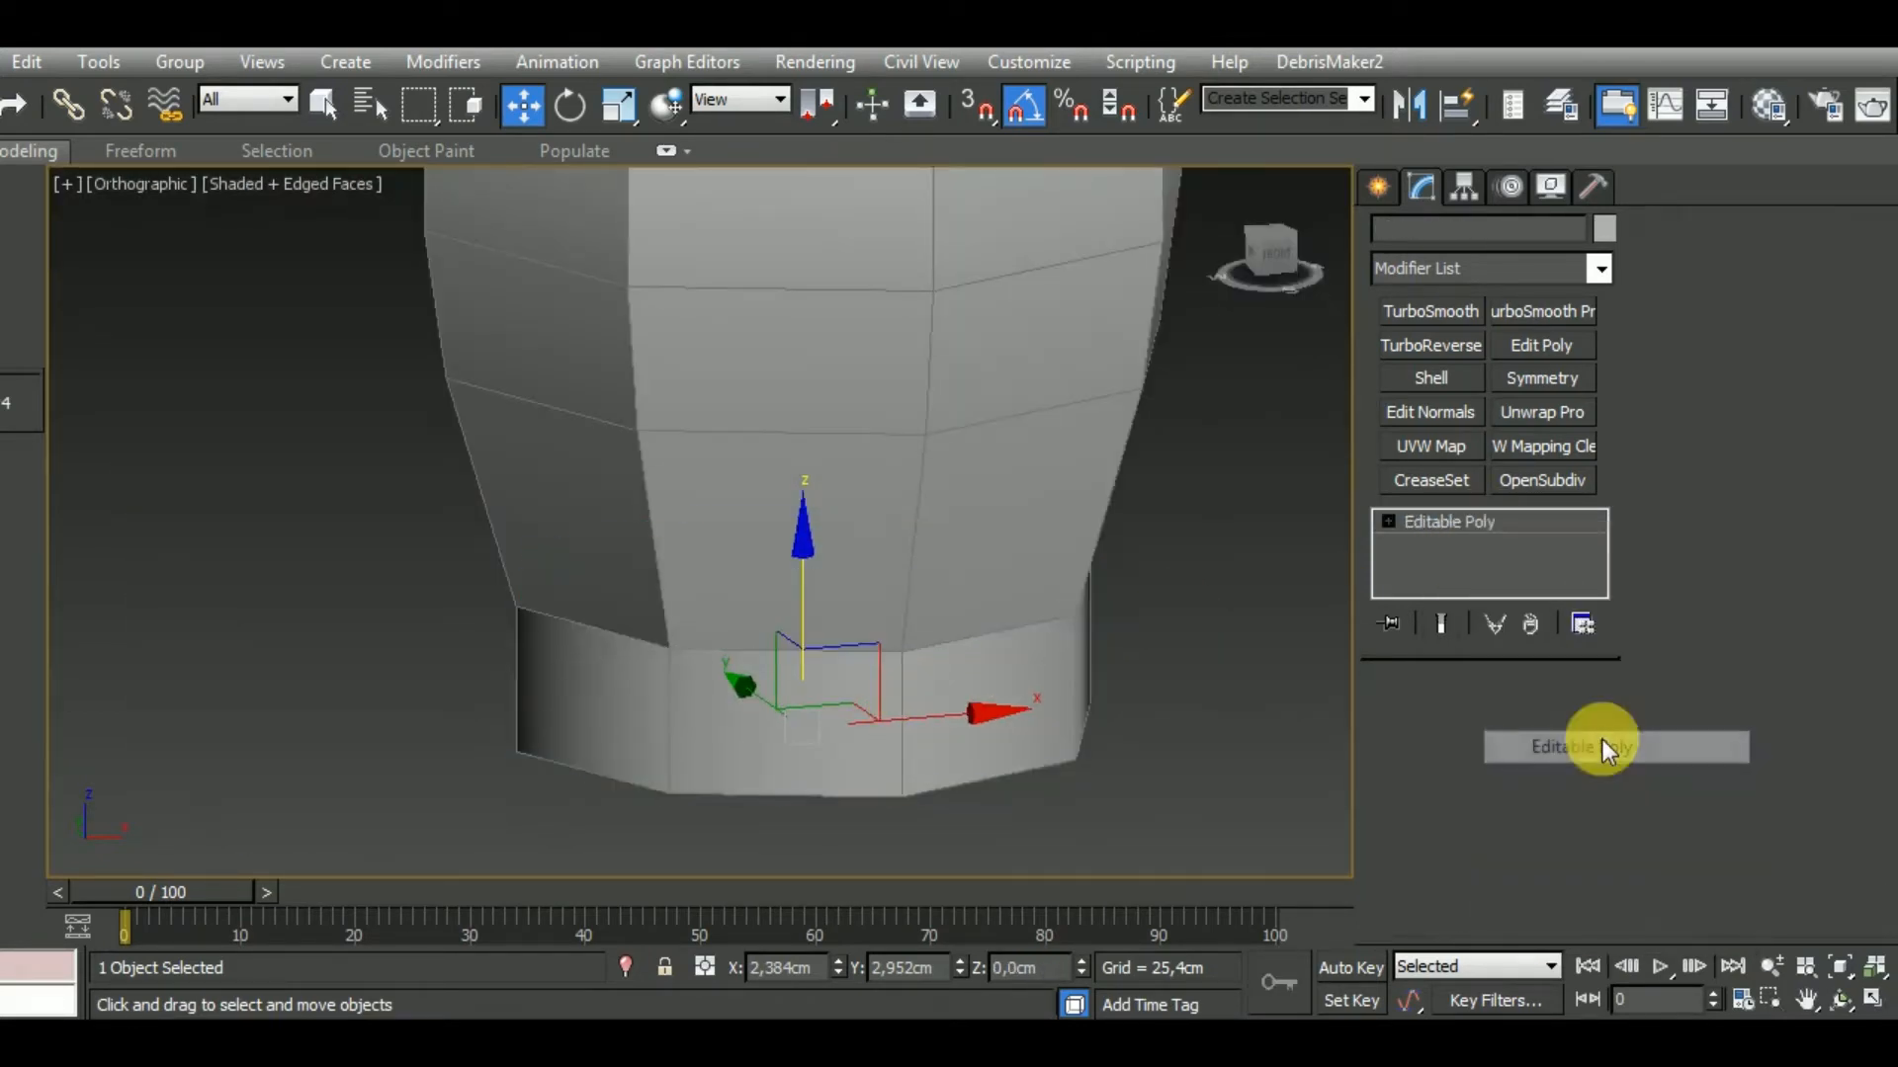
Connect the base cylinder's vertical edges with 2 segments and pinch the new loops apart toward its upper and lower rims.
{"action": "left_click", "coordinate": [1450, 732]}
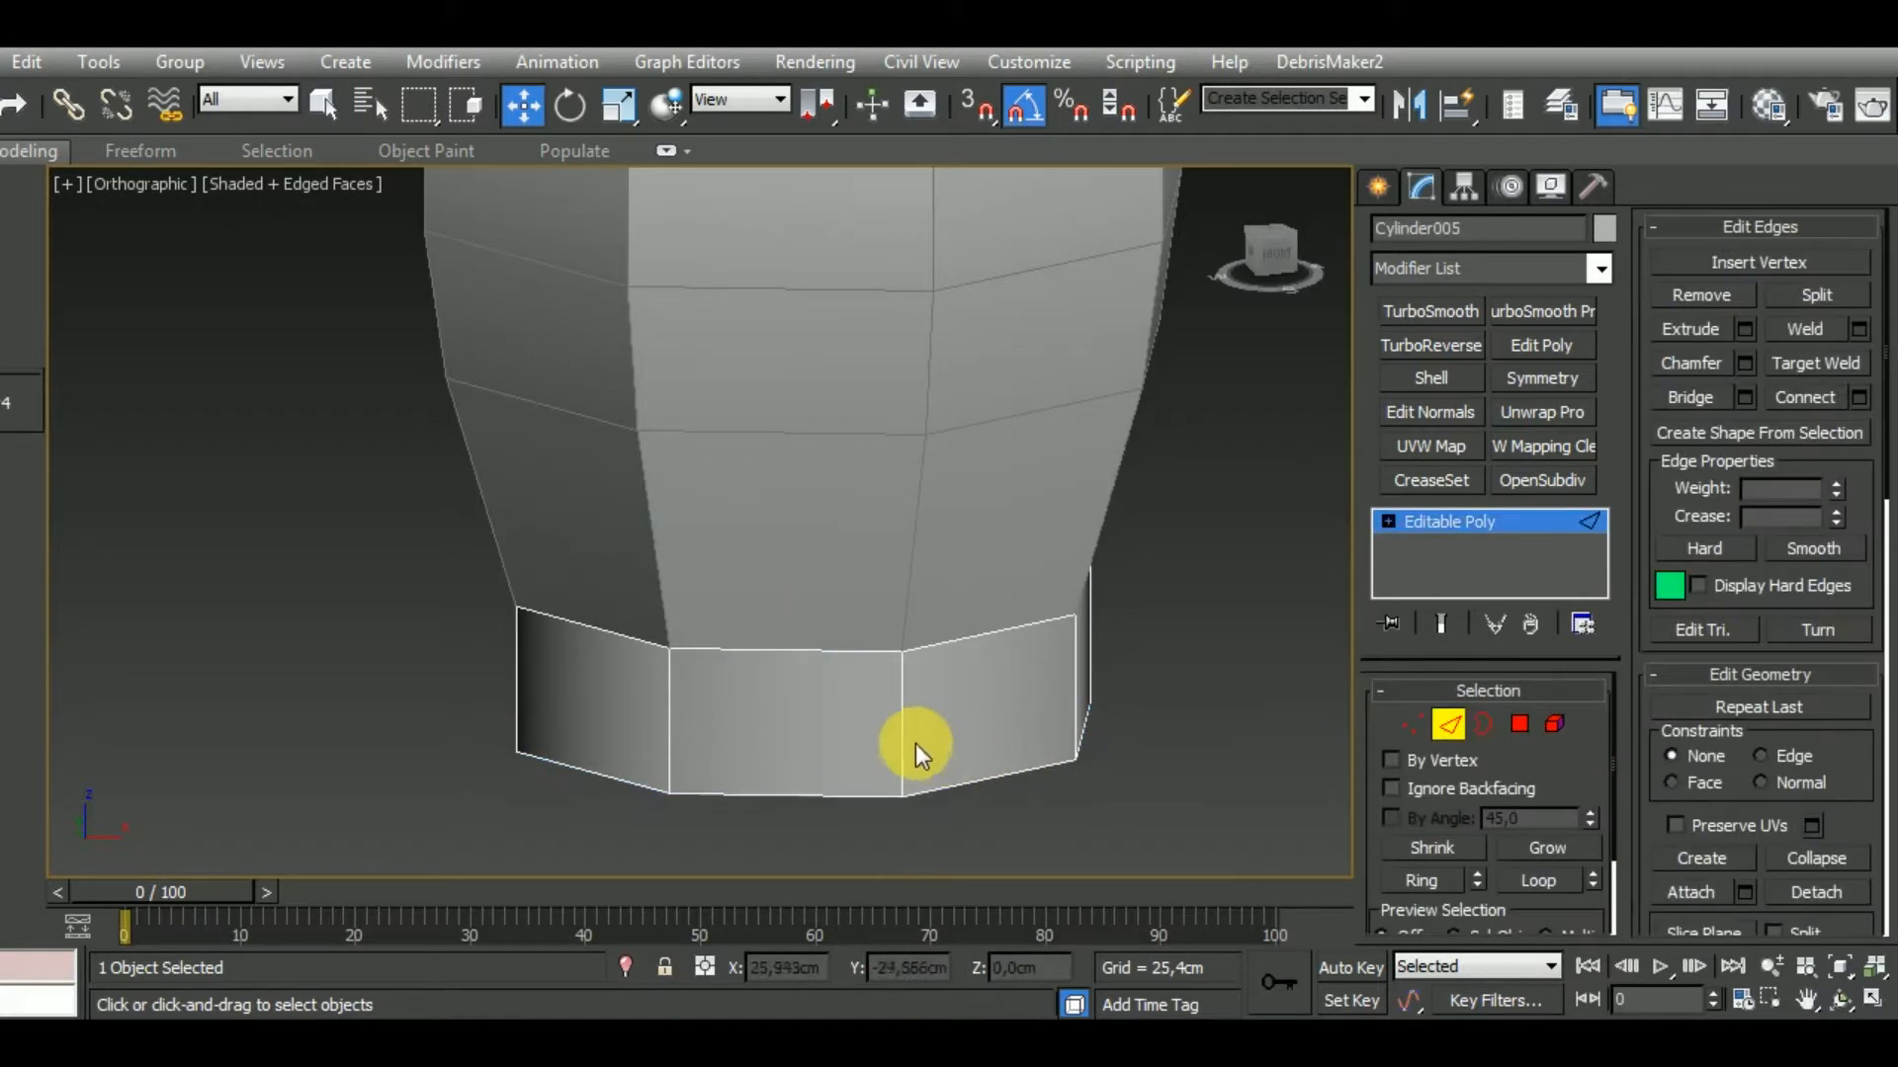
{"action": "left_click", "coordinate": [908, 737]}
{"action": "key", "text": "a"}
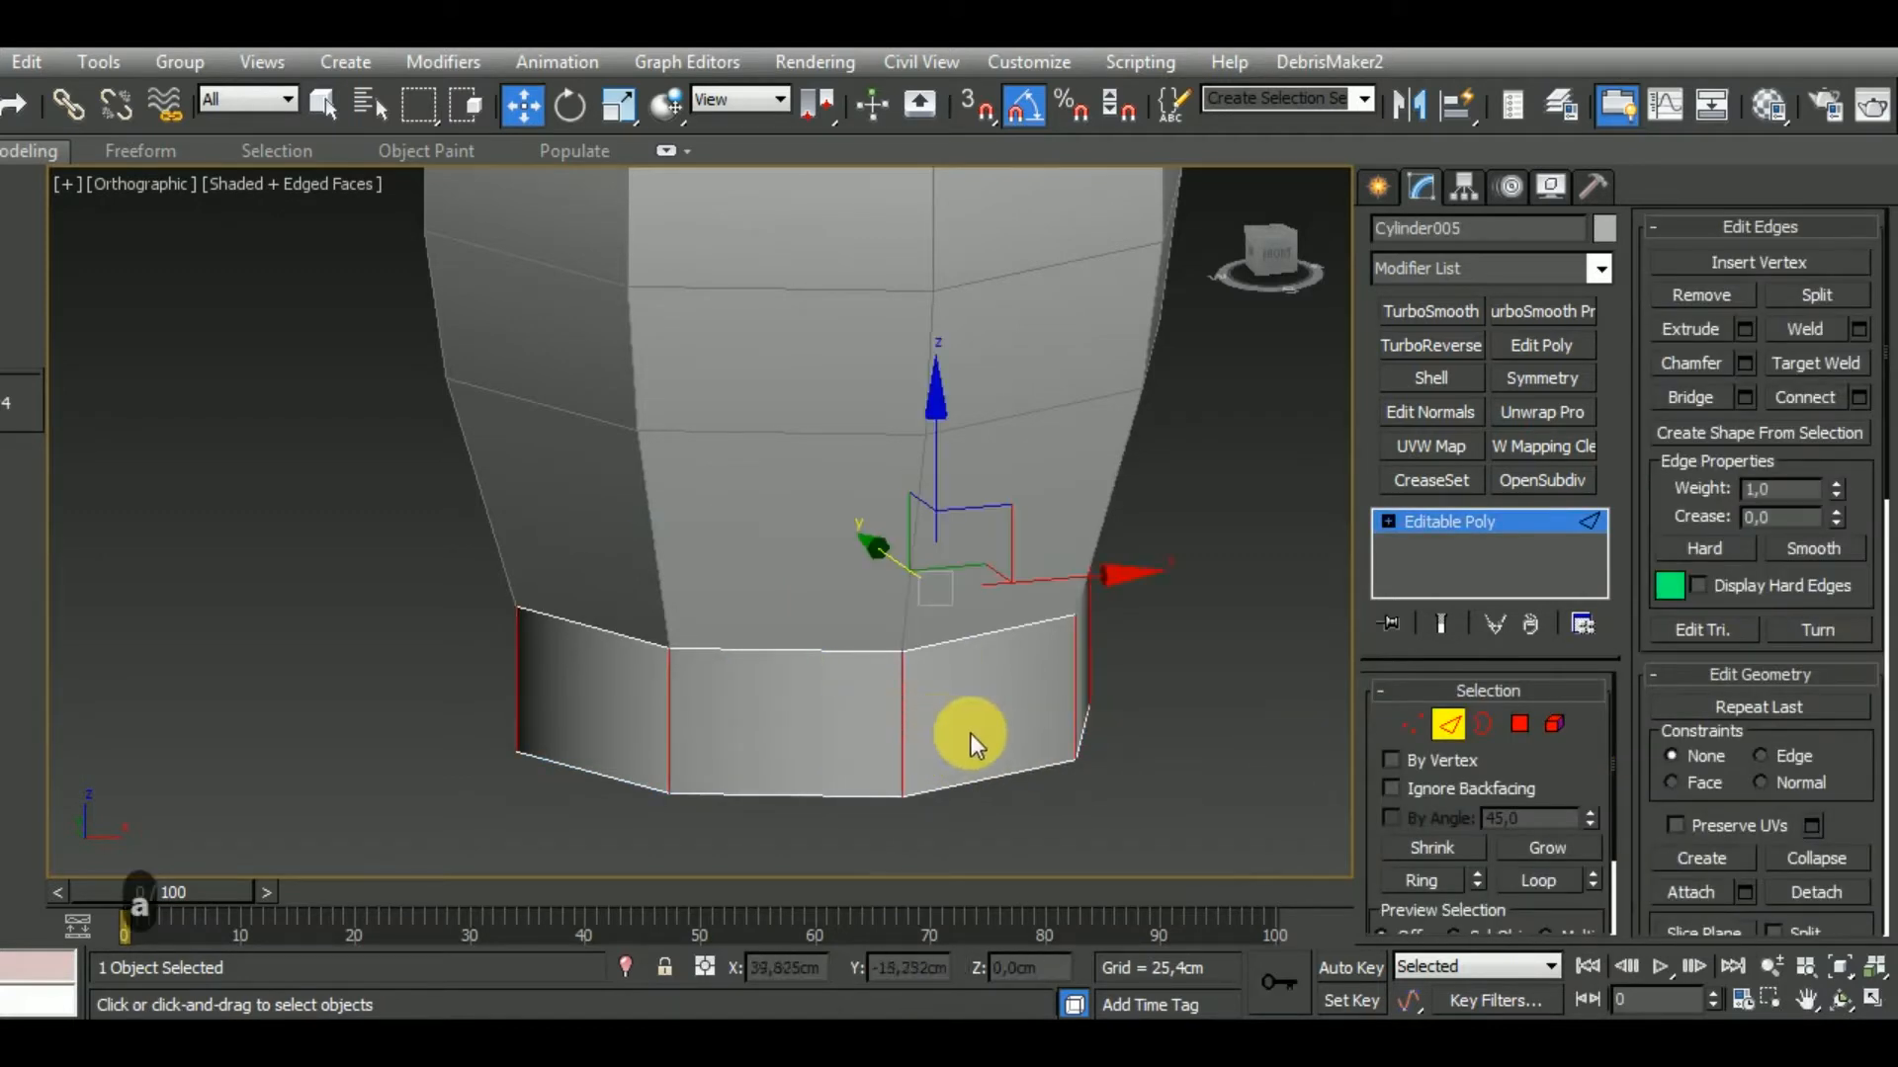
{"action": "key", "text": "c"}
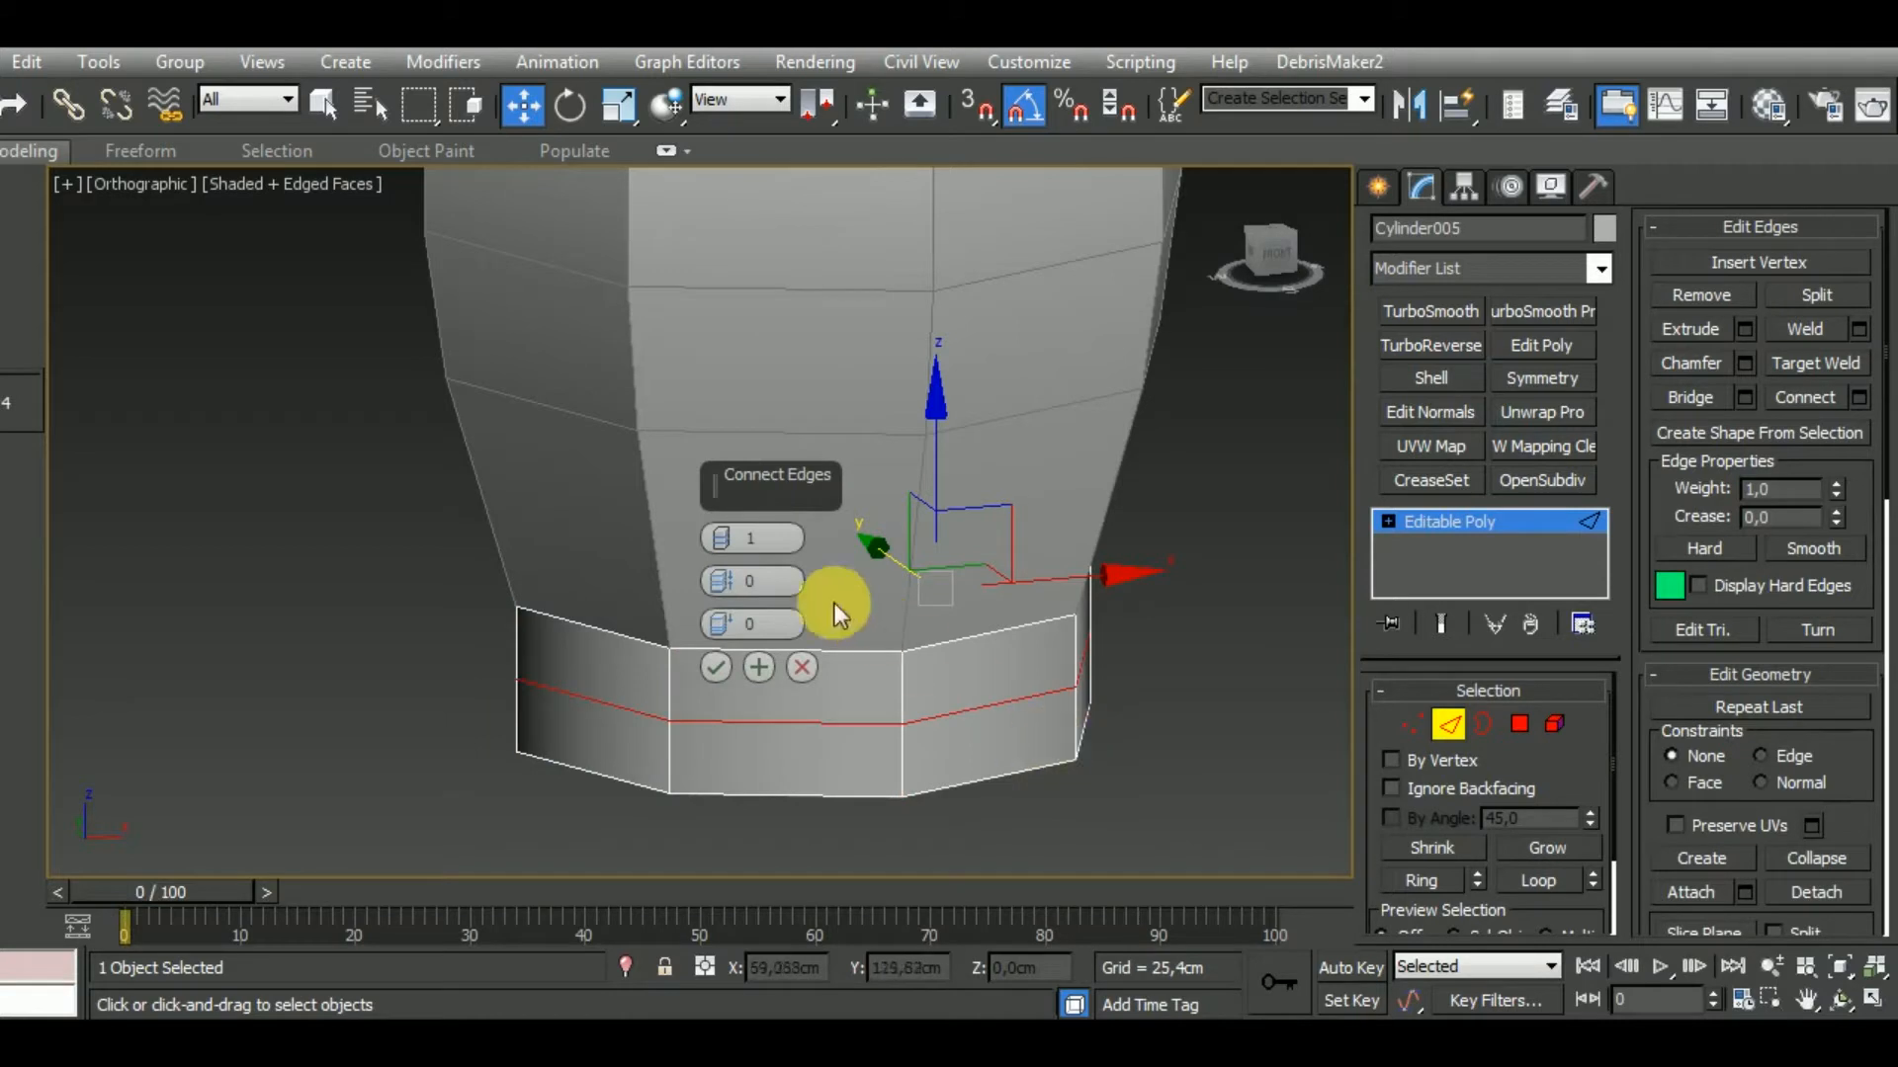
{"action": "left_click", "coordinate": [721, 534]}
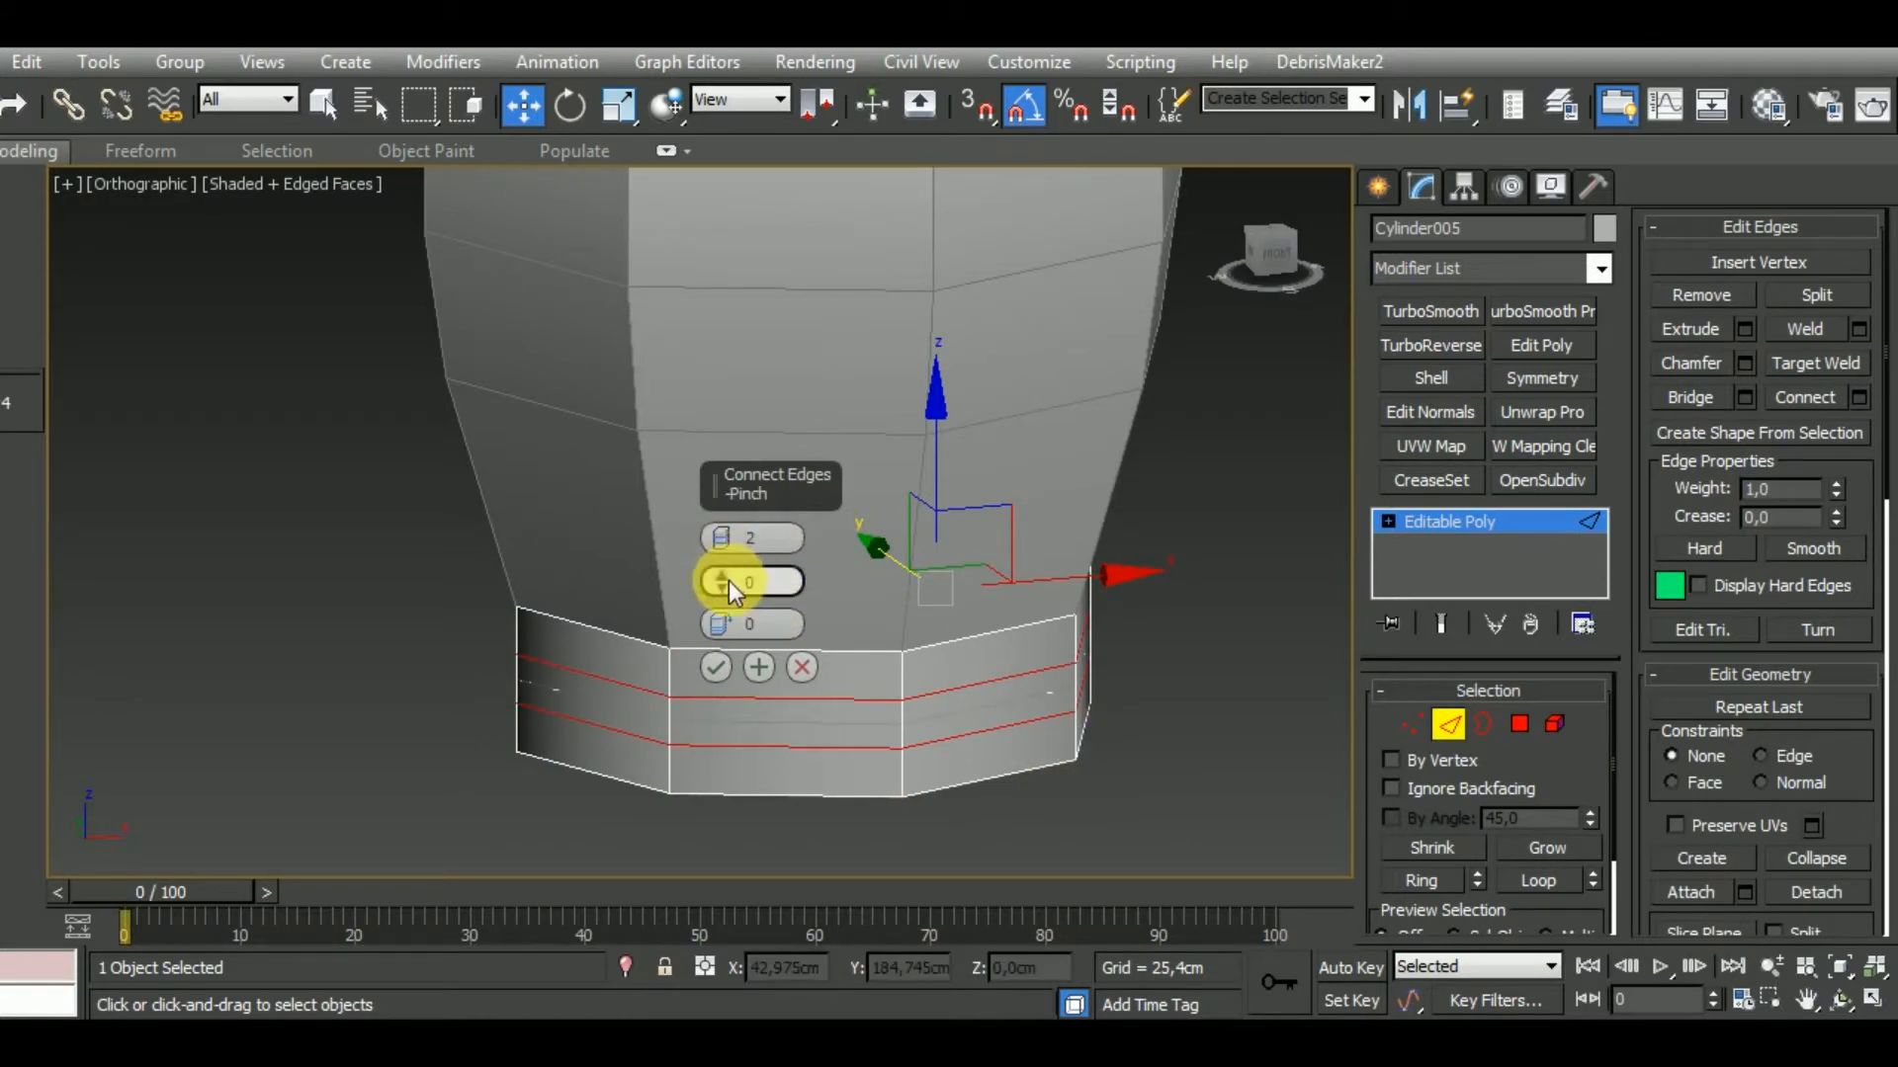
{"action": "left_click_drag", "start_coordinate": [727, 579], "coordinate": [702, 319]}
{"action": "left_click", "coordinate": [718, 669]}
Bevel the base ring's upper and lower polygon bands by Local Normal with an outline of 0 cm.
{"action": "left_click", "coordinate": [1519, 723]}
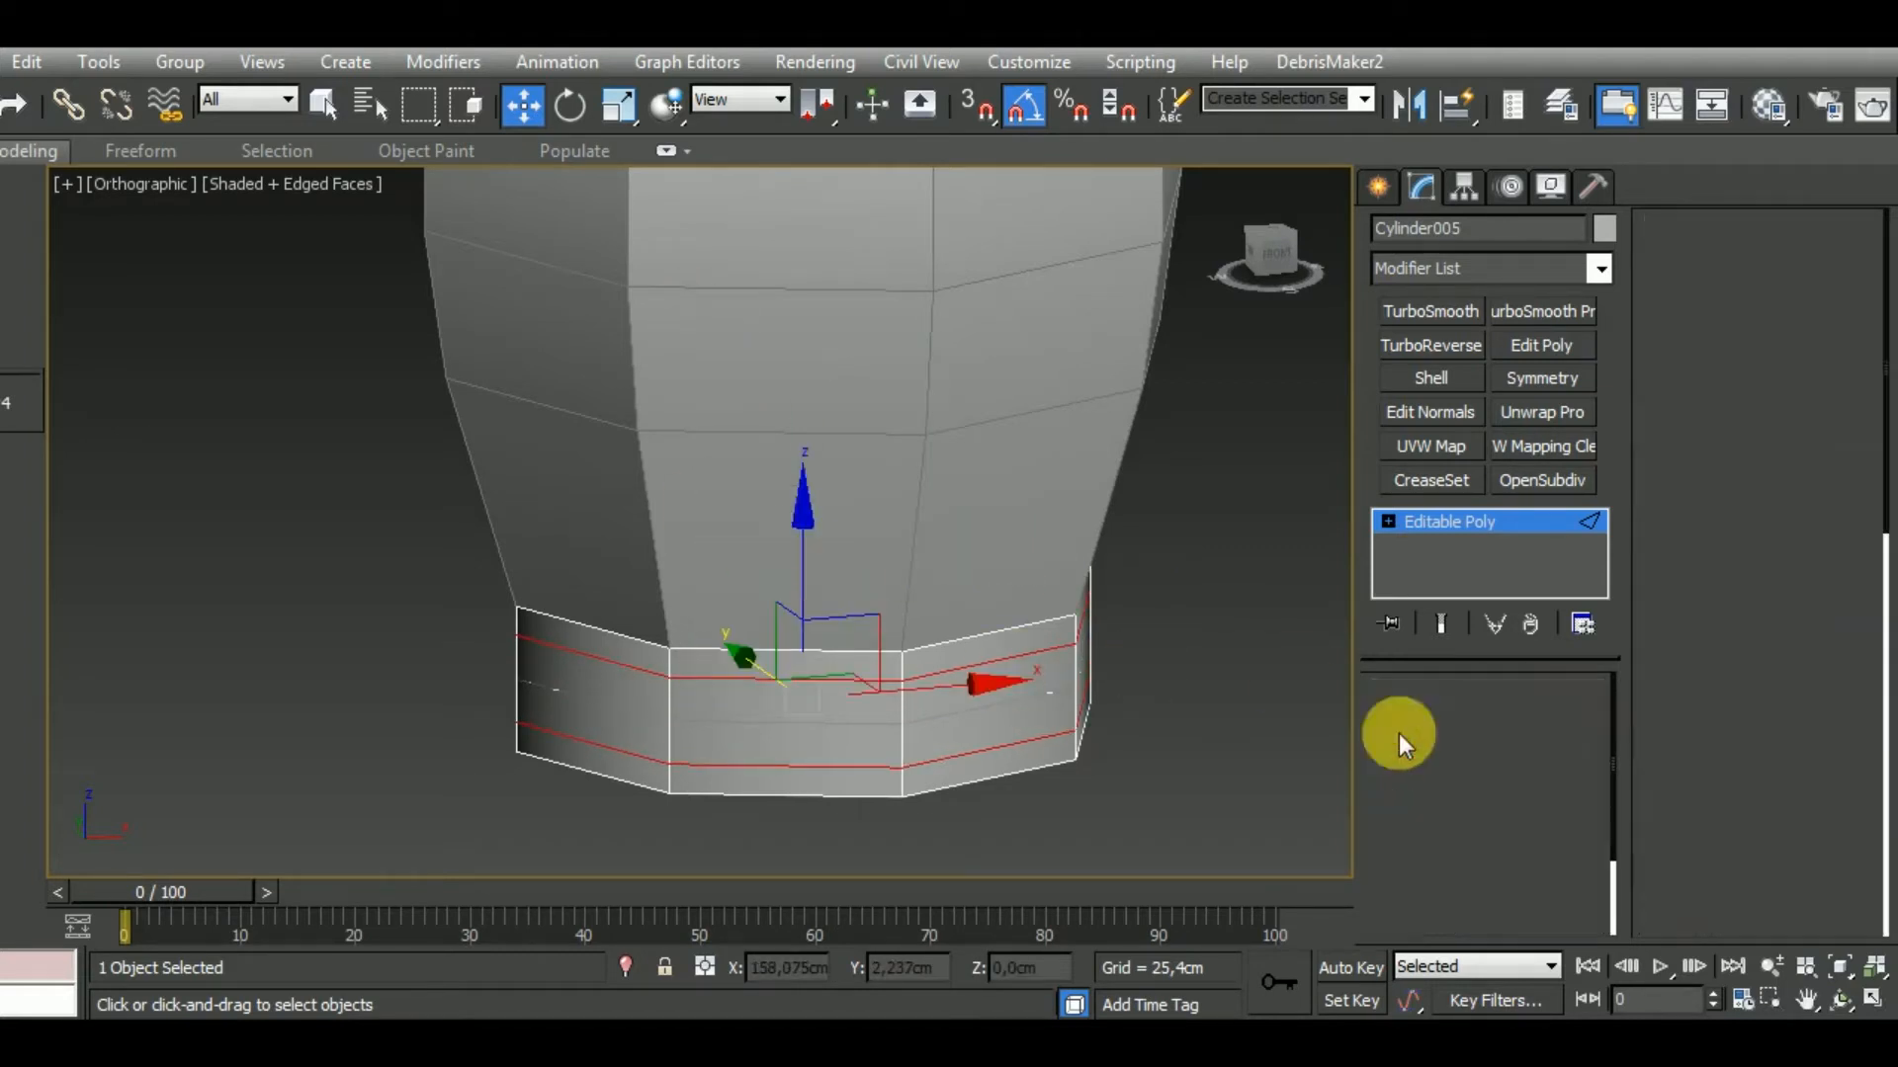
{"action": "left_click", "coordinate": [970, 654]}
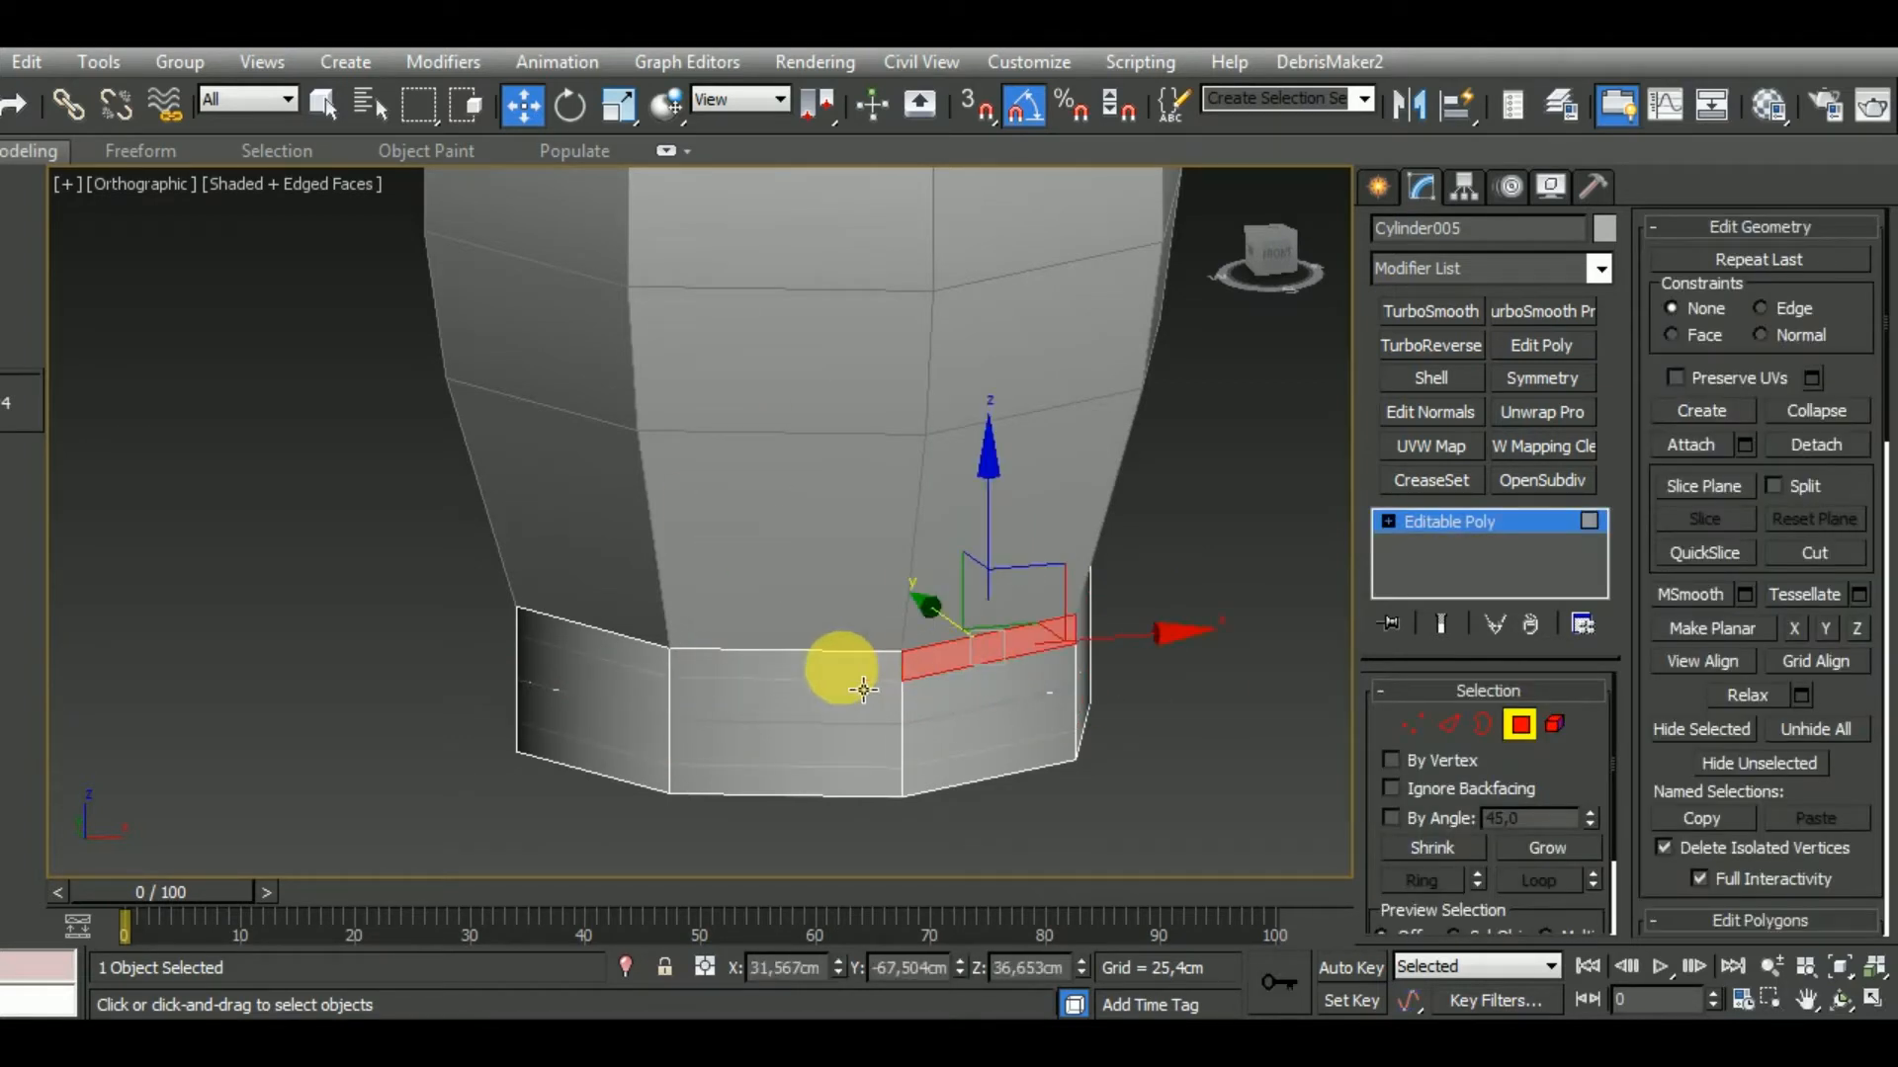
{"action": "left_click", "coordinate": [861, 679], "text": "shift"}
{"action": "left_click", "coordinate": [860, 788], "text": "ctrl"}
{"action": "left_click", "coordinate": [991, 768], "text": "shift"}
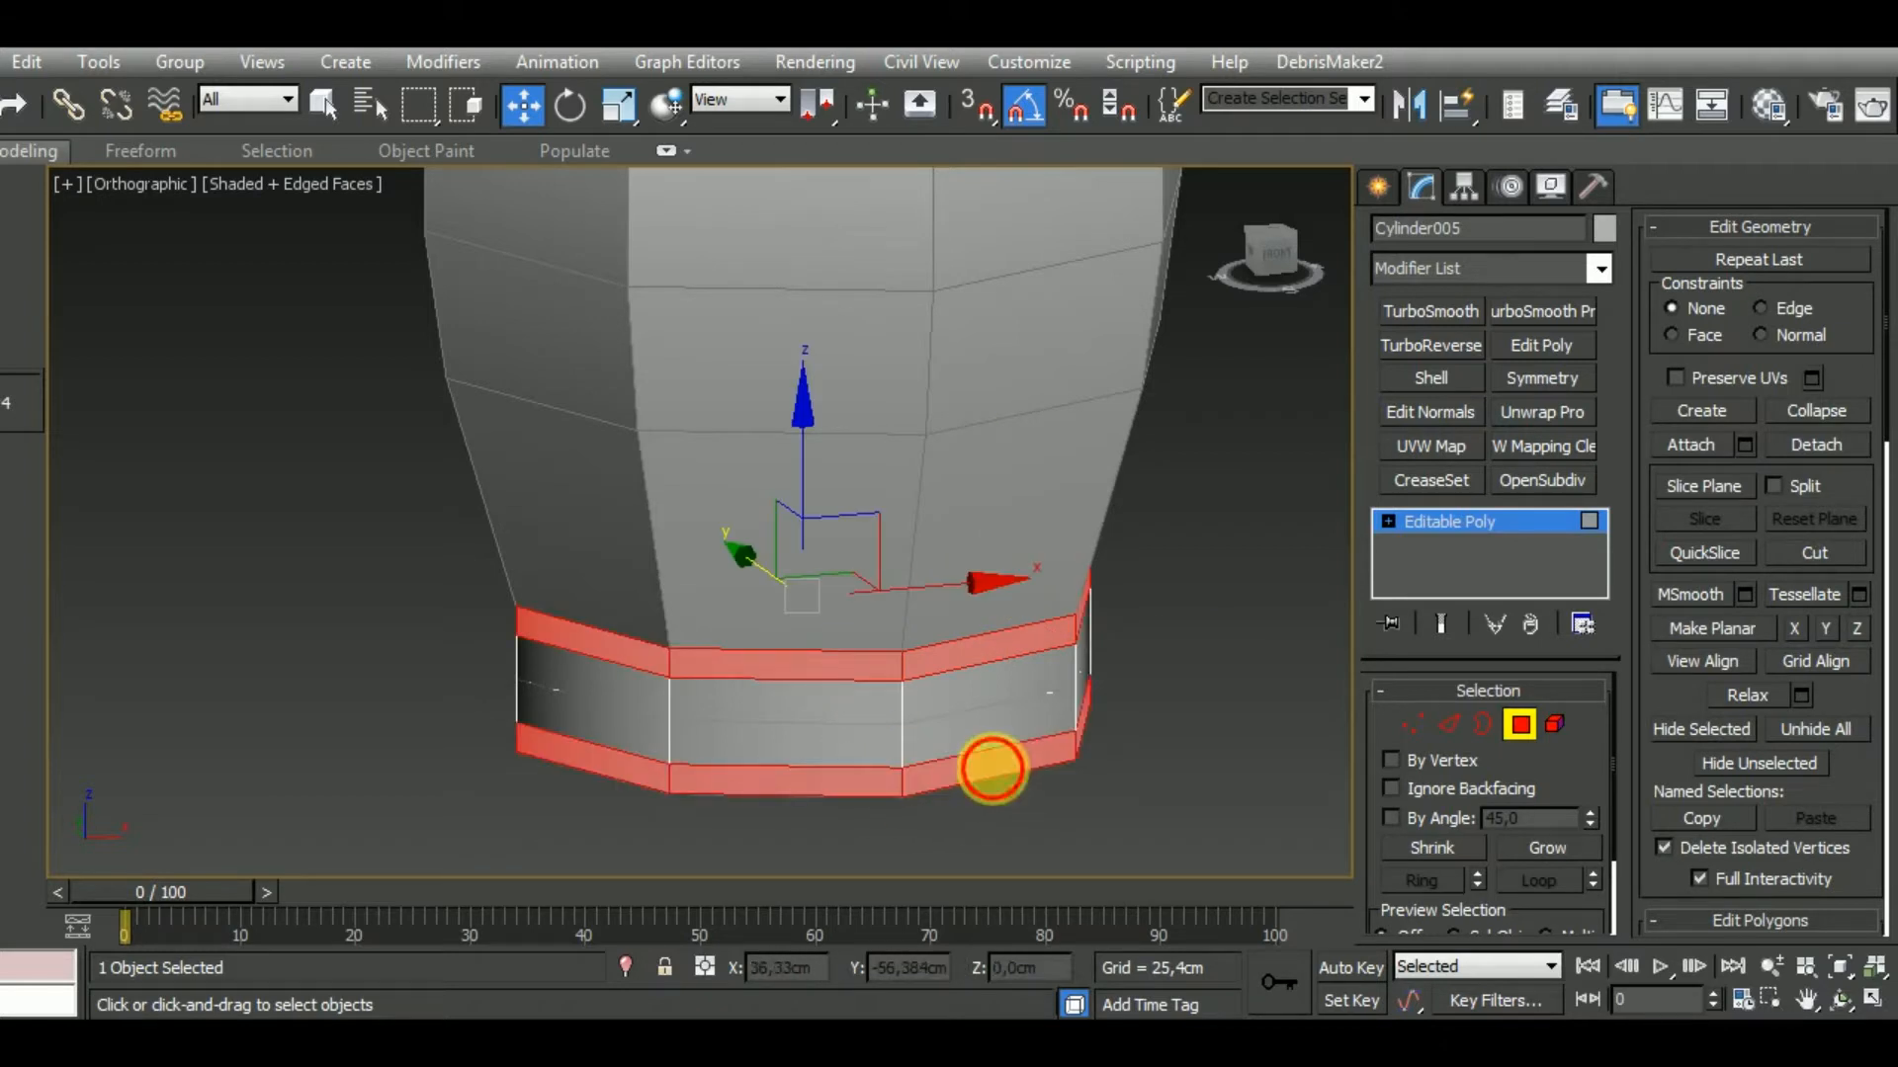
{"action": "key", "text": "b"}
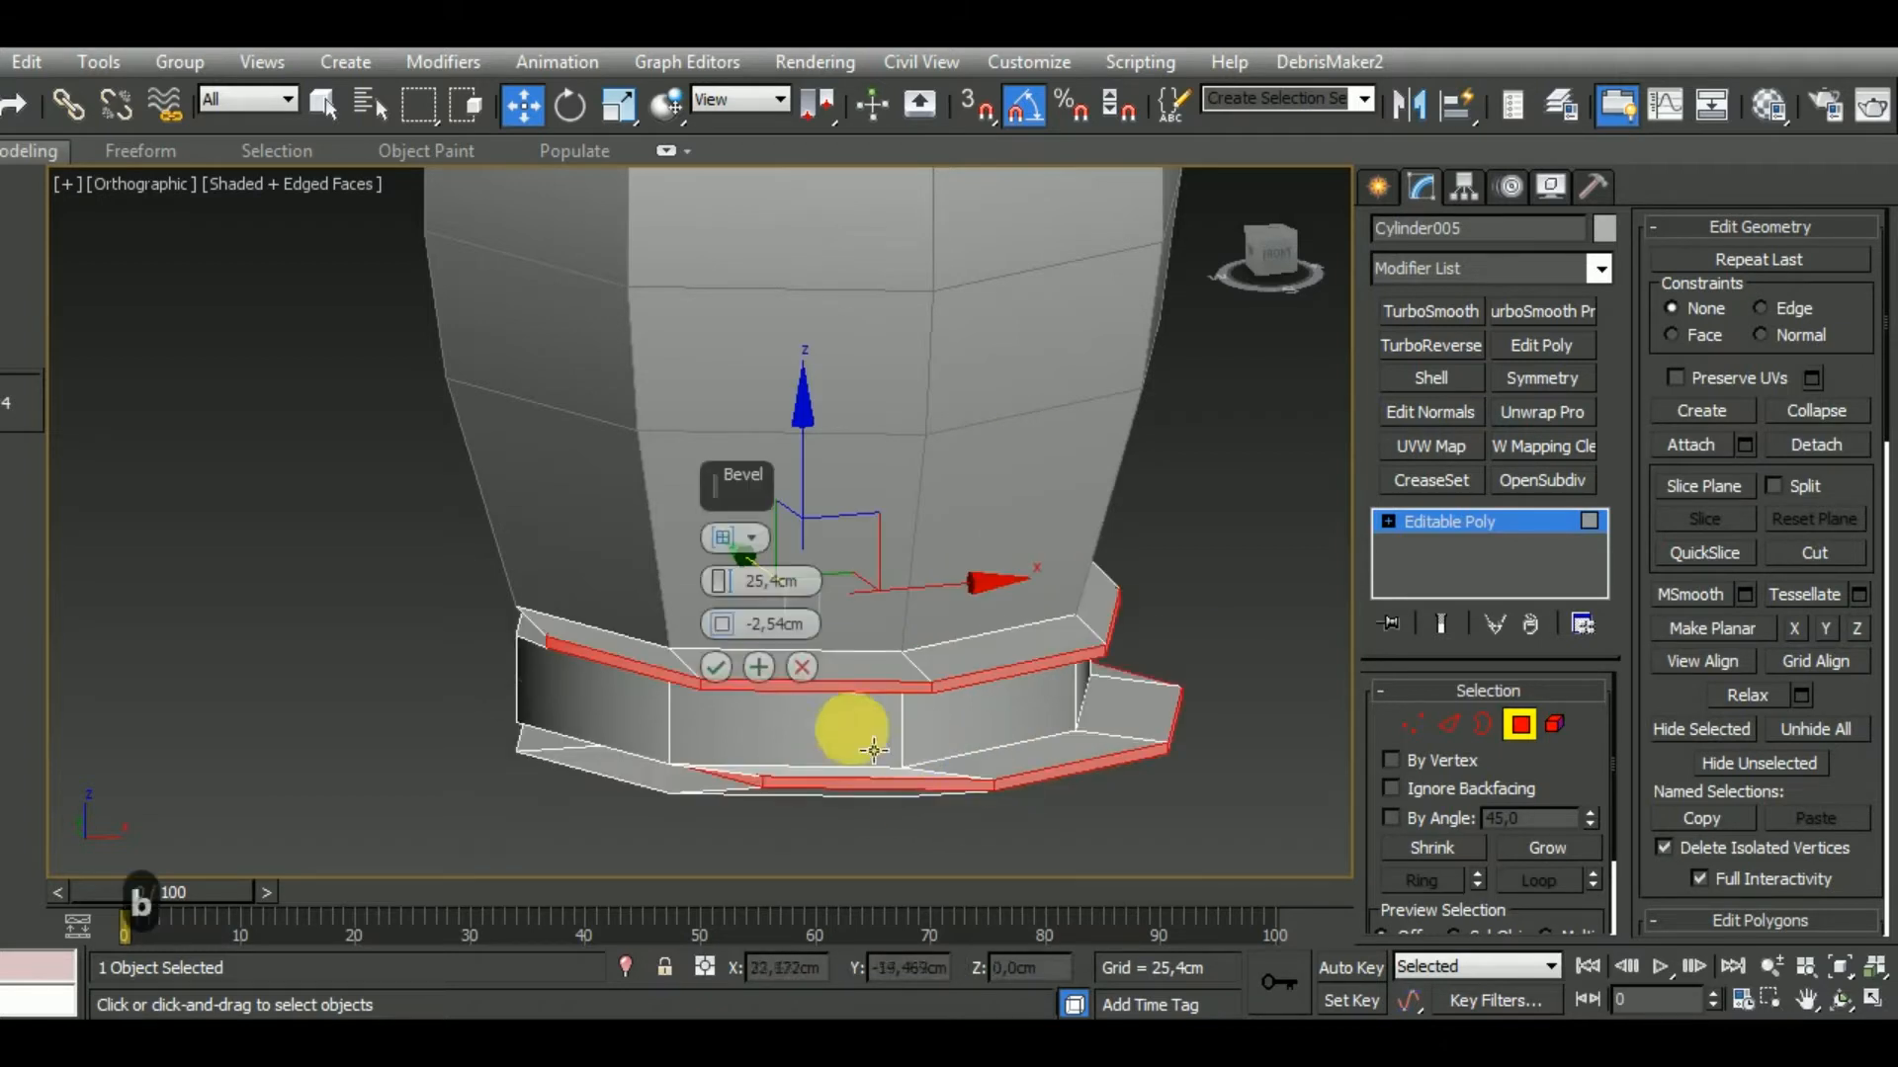
{"action": "right_click", "coordinate": [725, 624]}
{"action": "left_click", "coordinate": [724, 540]}
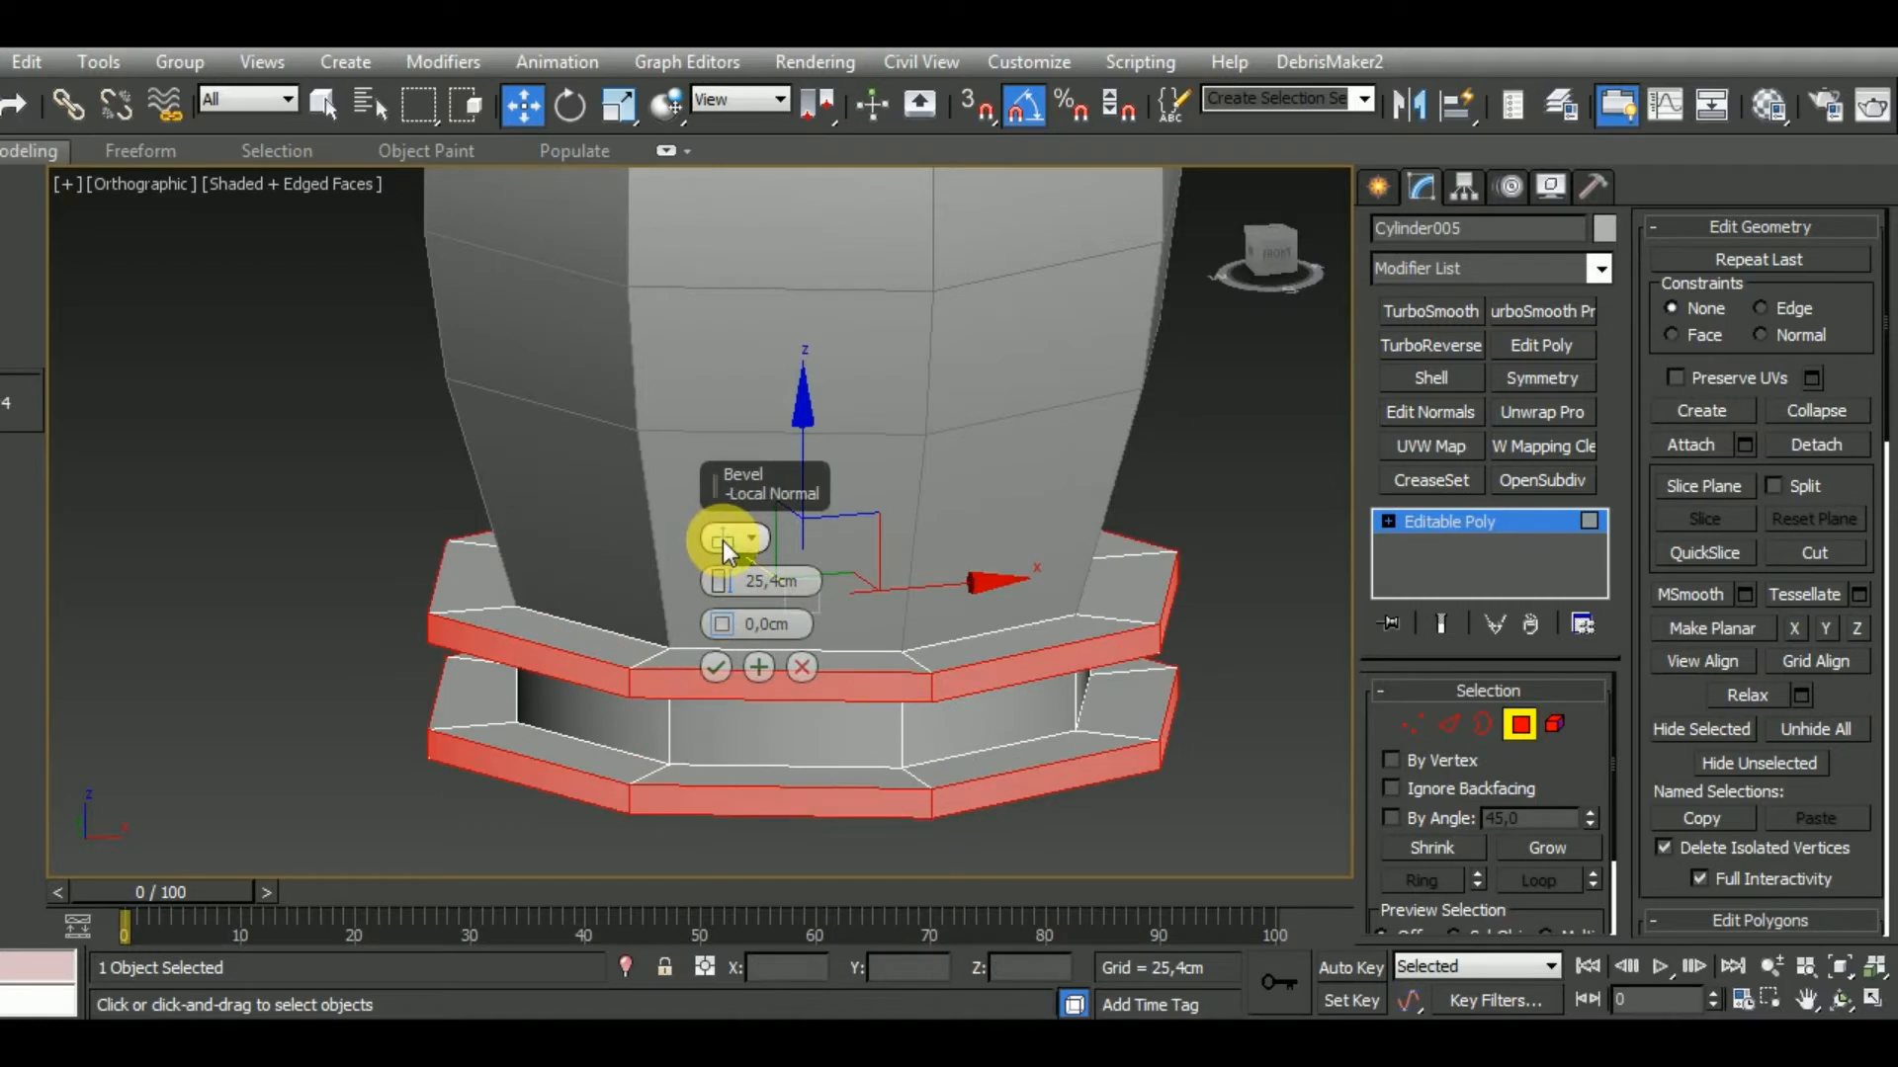
Set the bevel height of the base ring's two bands to 5.227 cm and leave polygon editing.
{"action": "left_click_drag", "start_coordinate": [715, 585], "coordinate": [732, 669]}
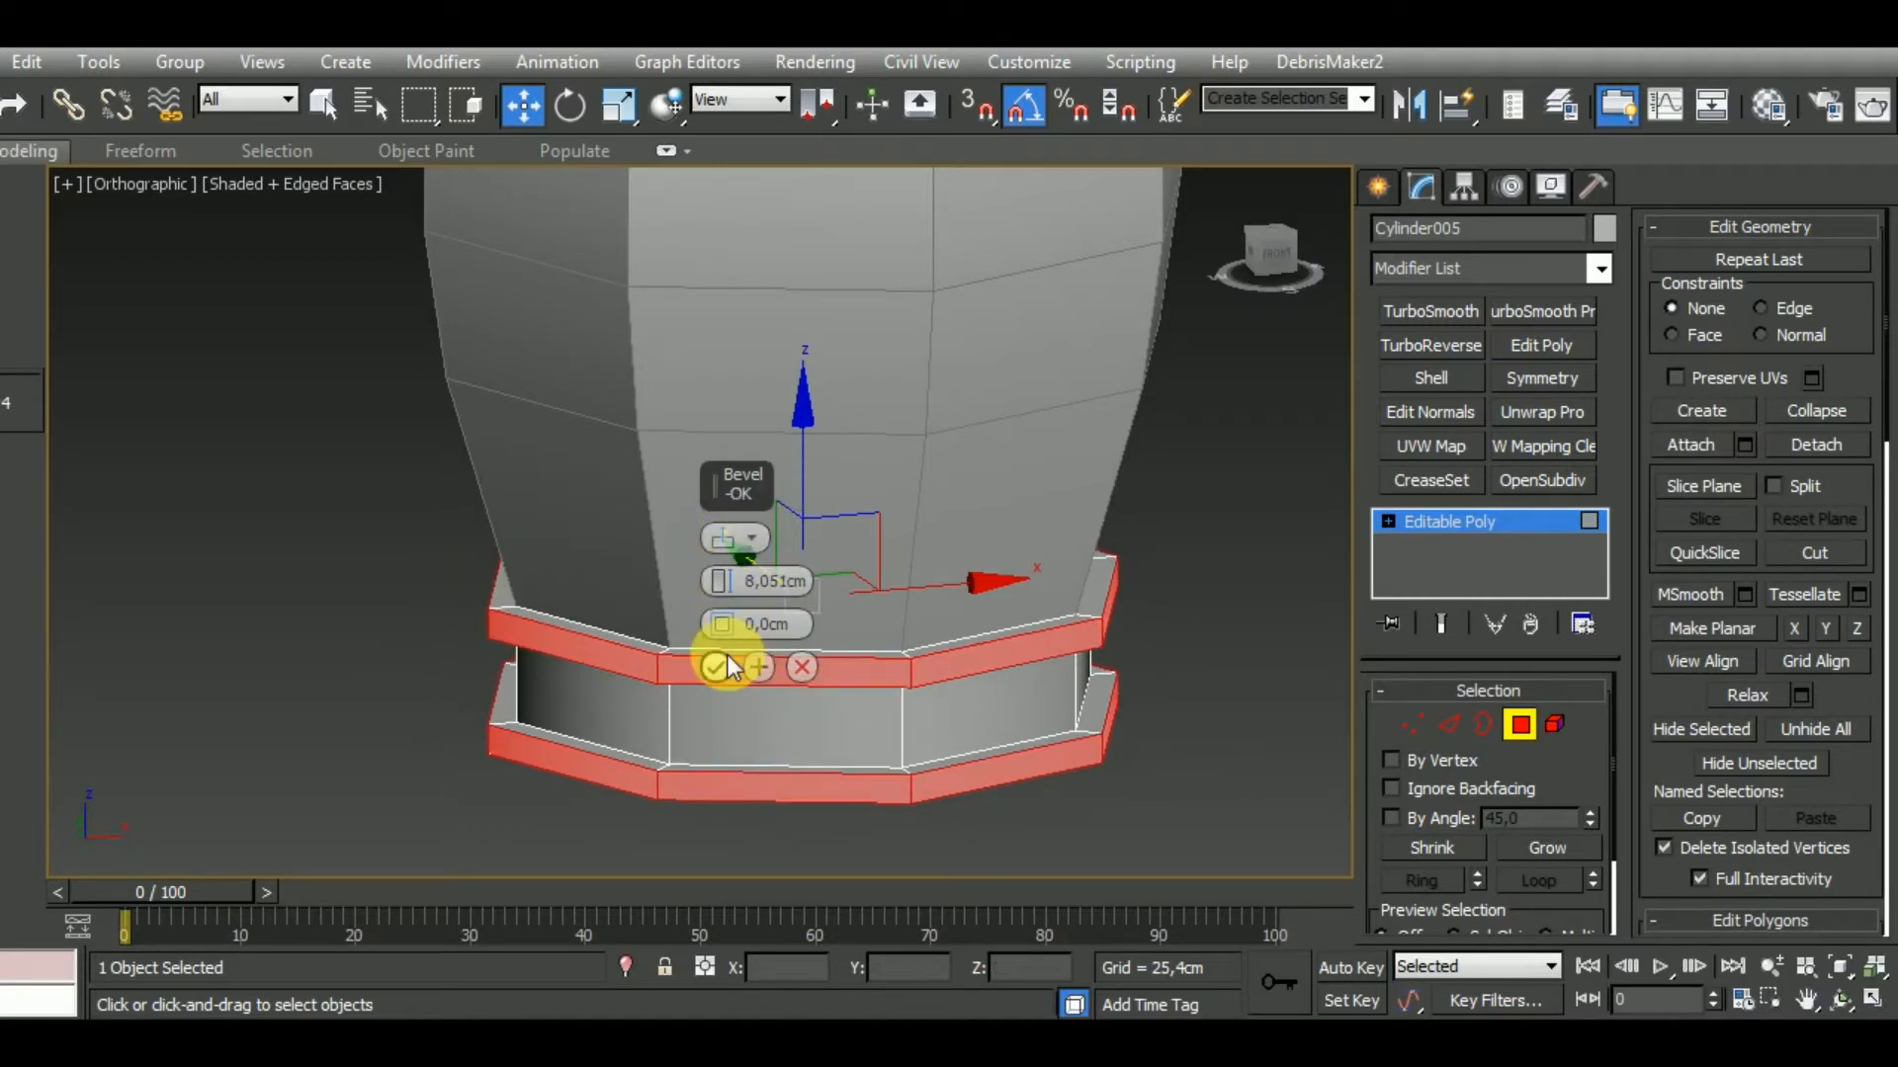
{"action": "mouse_move", "coordinate": [1137, 724]}
{"action": "middle_mouse_down", "text": "alt"}
{"action": "mouse_move", "coordinate": [1165, 781]}
{"action": "mouse_move", "coordinate": [1137, 726]}
{"action": "middle_mouse_up", "text": "alt"}
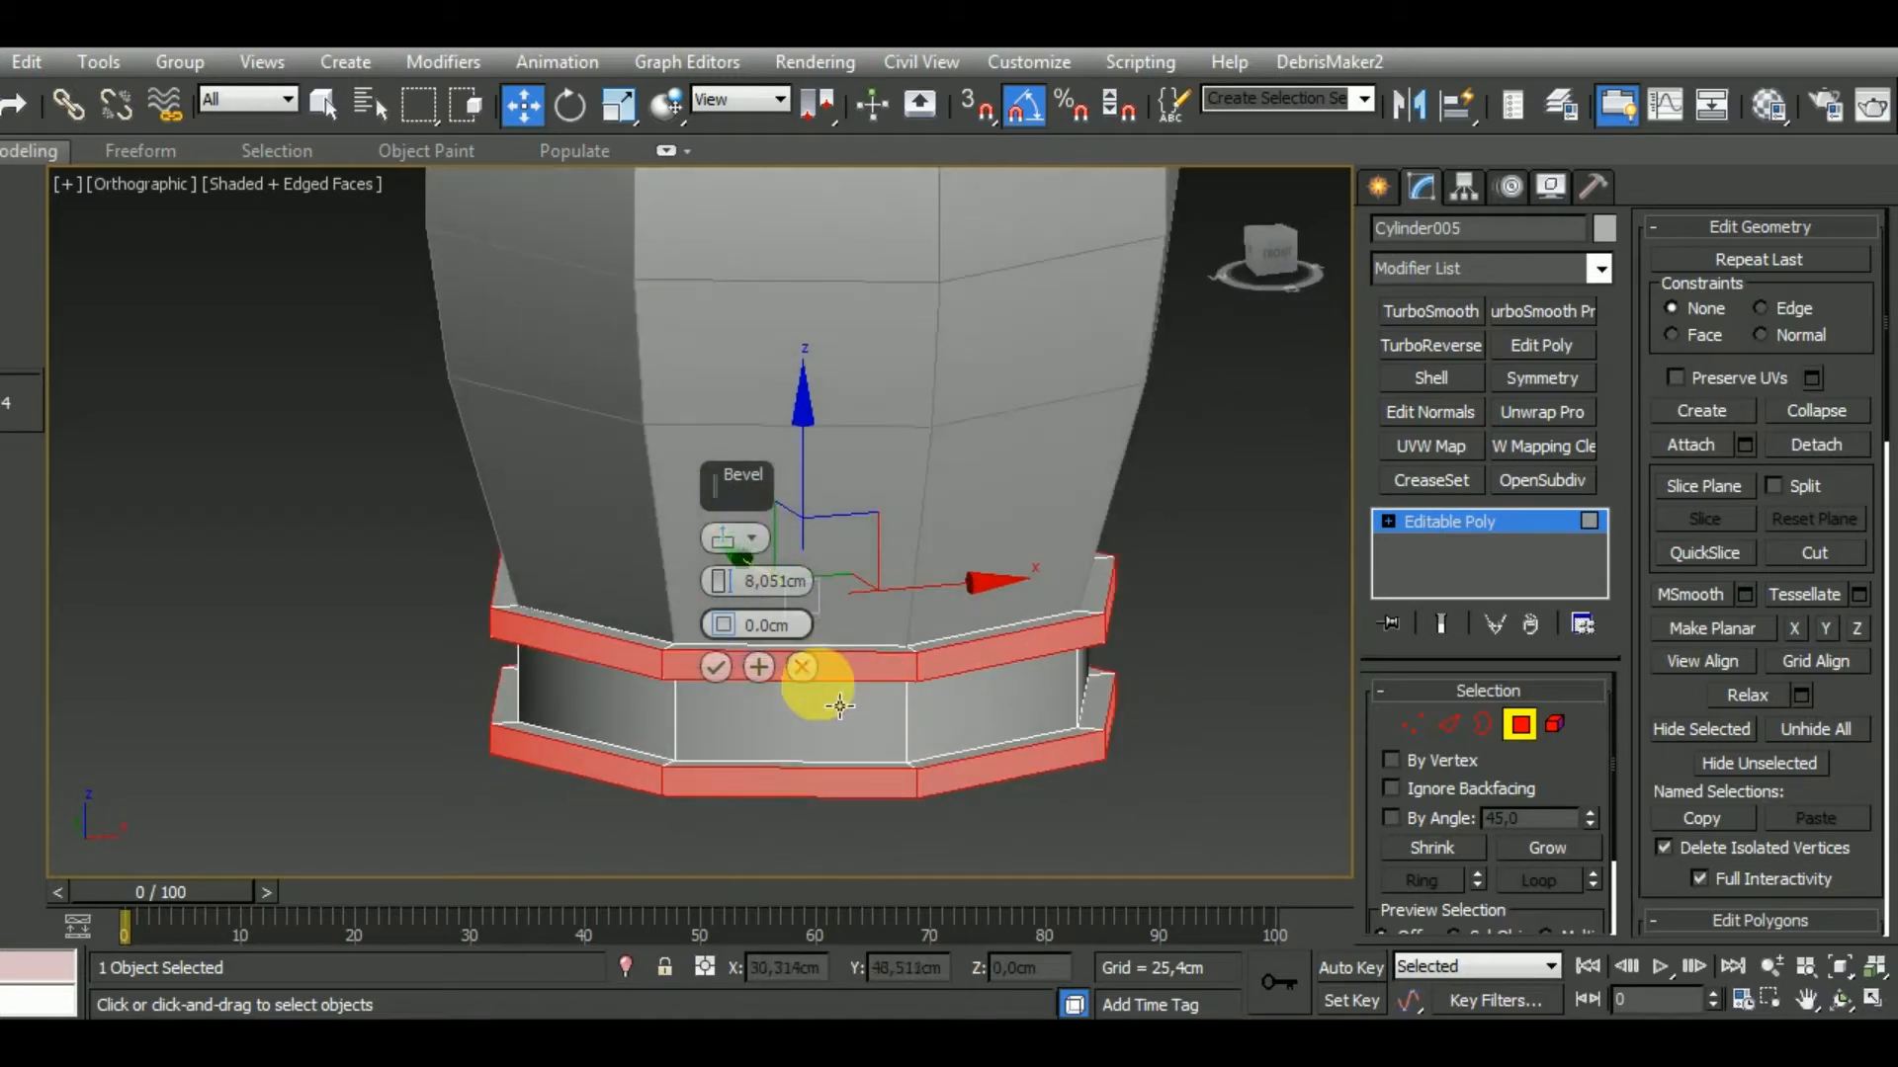
{"action": "left_click_drag", "start_coordinate": [723, 583], "coordinate": [732, 614]}
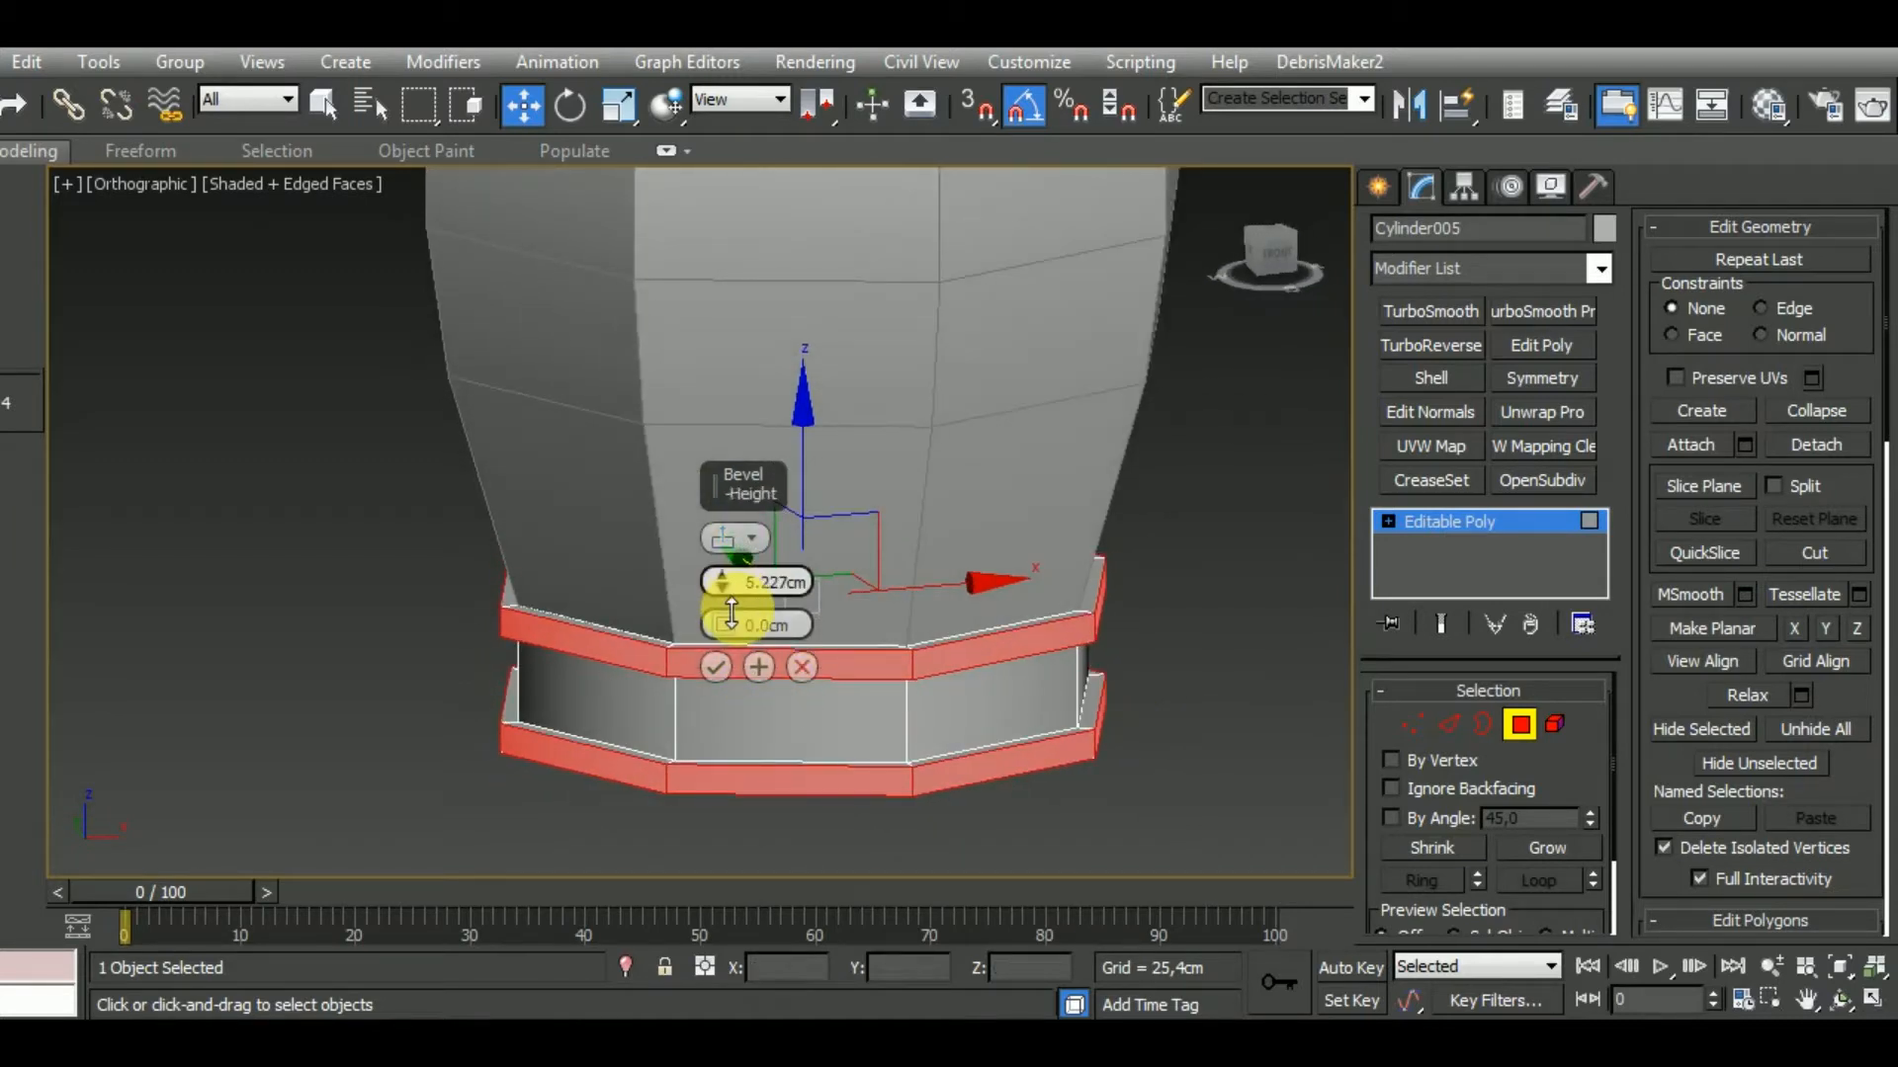
{"action": "left_click", "coordinate": [723, 668]}
{"action": "middle_click_drag", "start_coordinate": [1118, 721], "coordinate": [1076, 705], "text": "alt"}
{"action": "left_click", "coordinate": [1520, 725]}
Copy the banded base ring straight up to the bottle's neck, at a height of about 273.3 cm.
{"action": "scroll", "coordinate": [1077, 703], "scroll_direction": "down", "scroll_amount": 6}
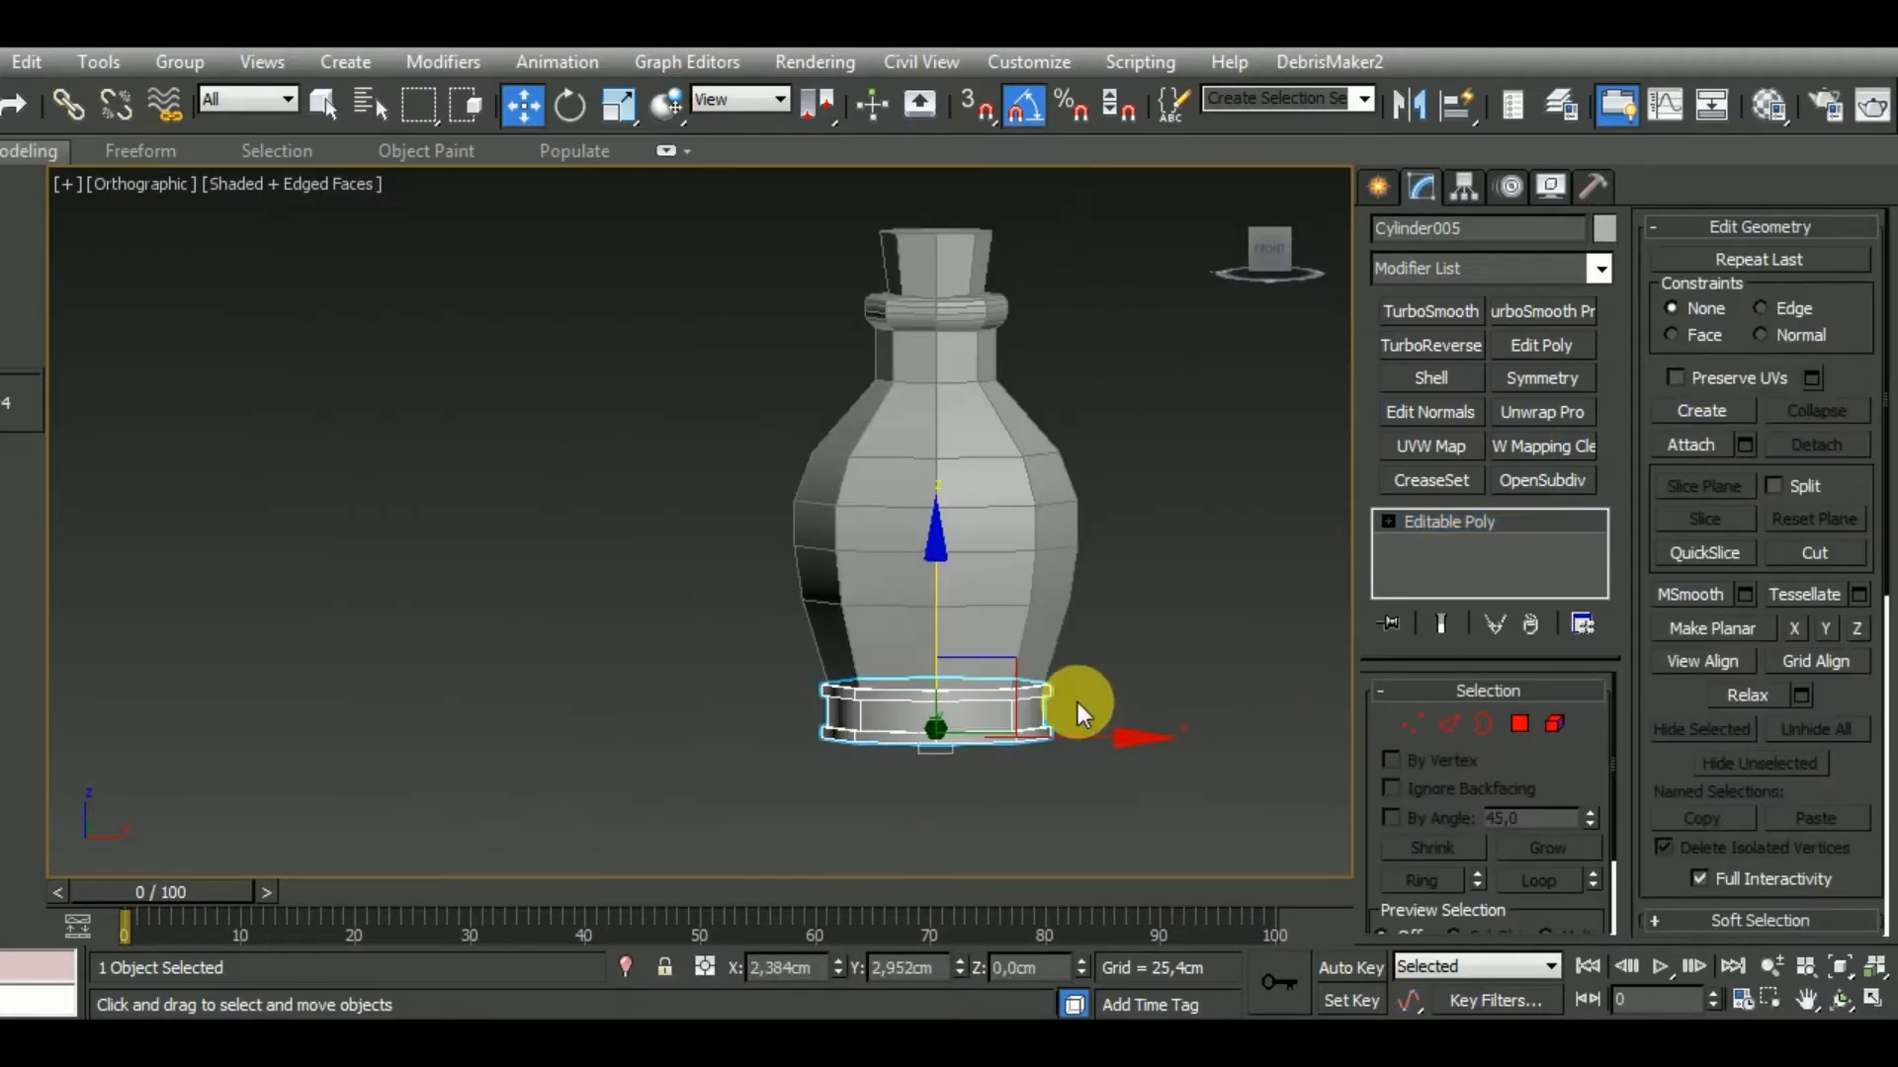
{"action": "key", "text": "f"}
{"action": "key", "text": "z"}
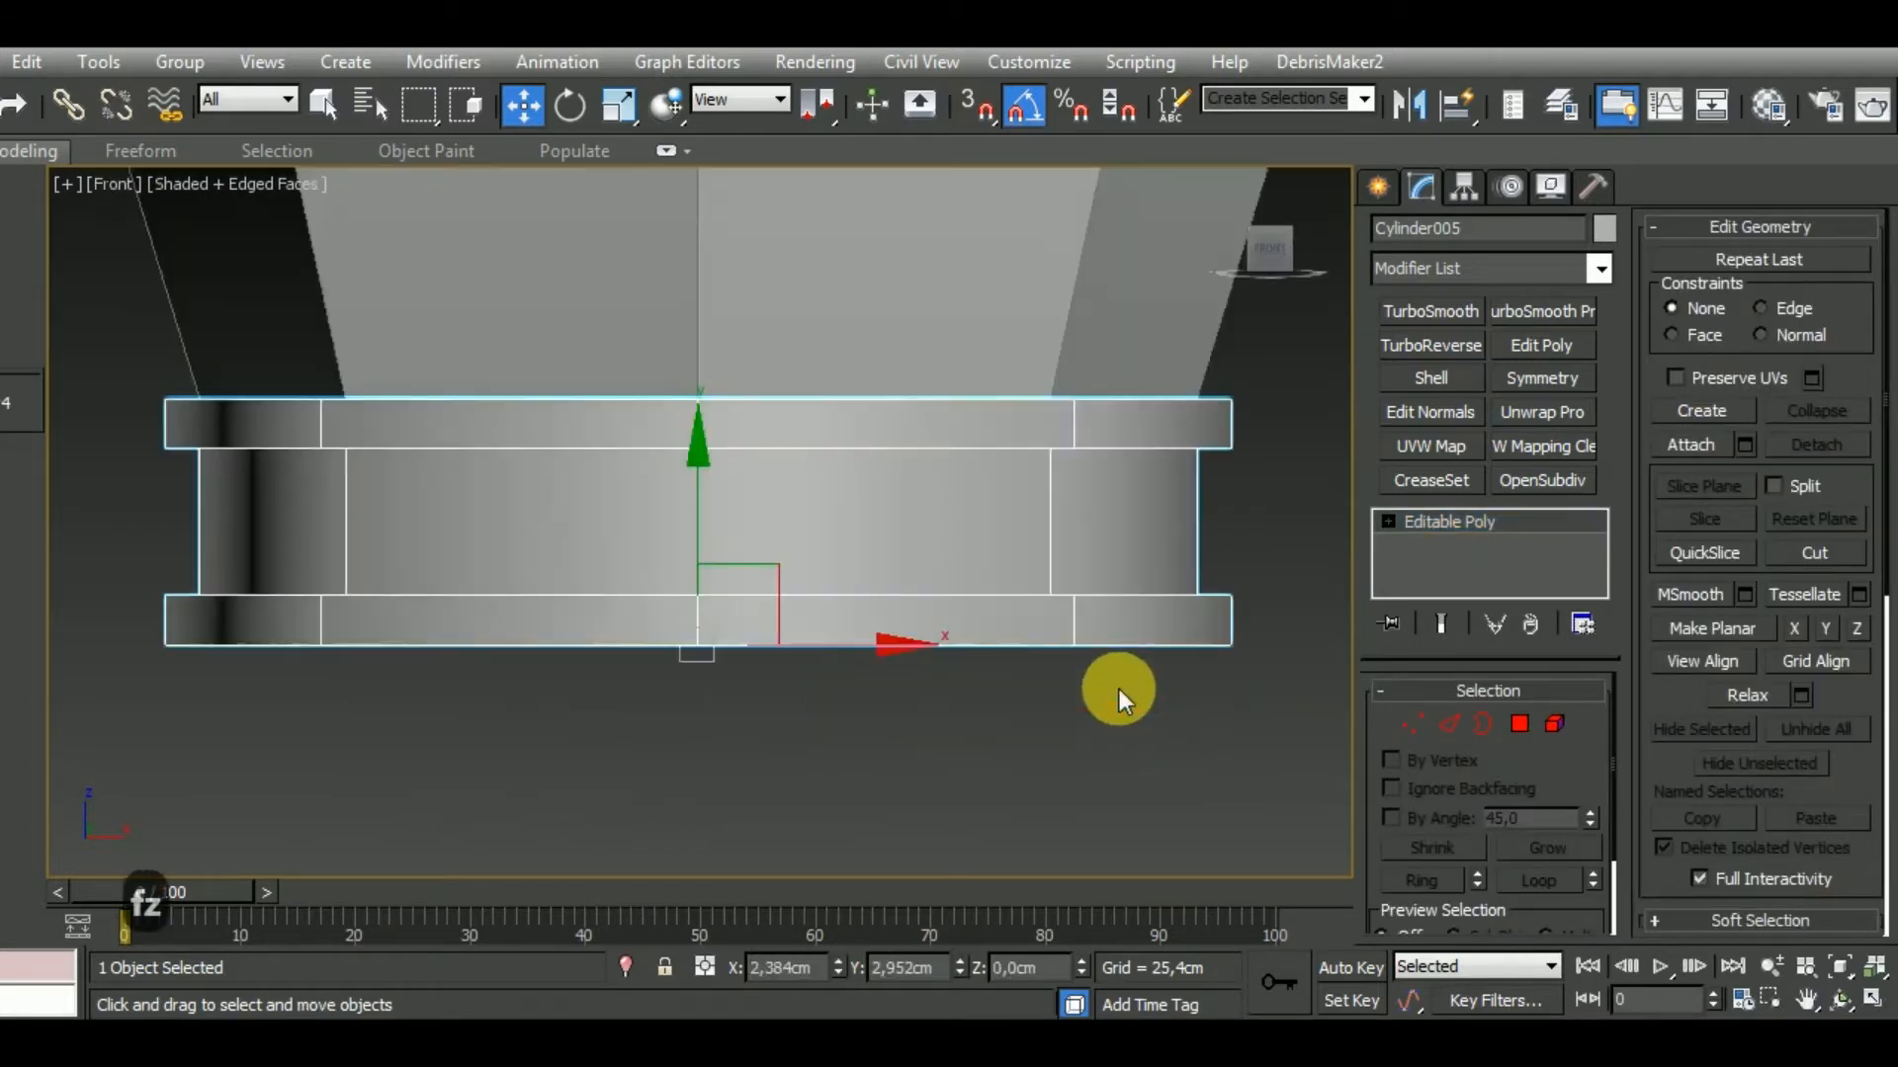
{"action": "scroll", "coordinate": [1119, 690], "scroll_direction": "down", "scroll_amount": 3}
{"action": "middle_click_drag", "start_coordinate": [1225, 630], "coordinate": [975, 690]}
{"action": "scroll", "coordinate": [974, 690], "scroll_direction": "up", "scroll_amount": 3}
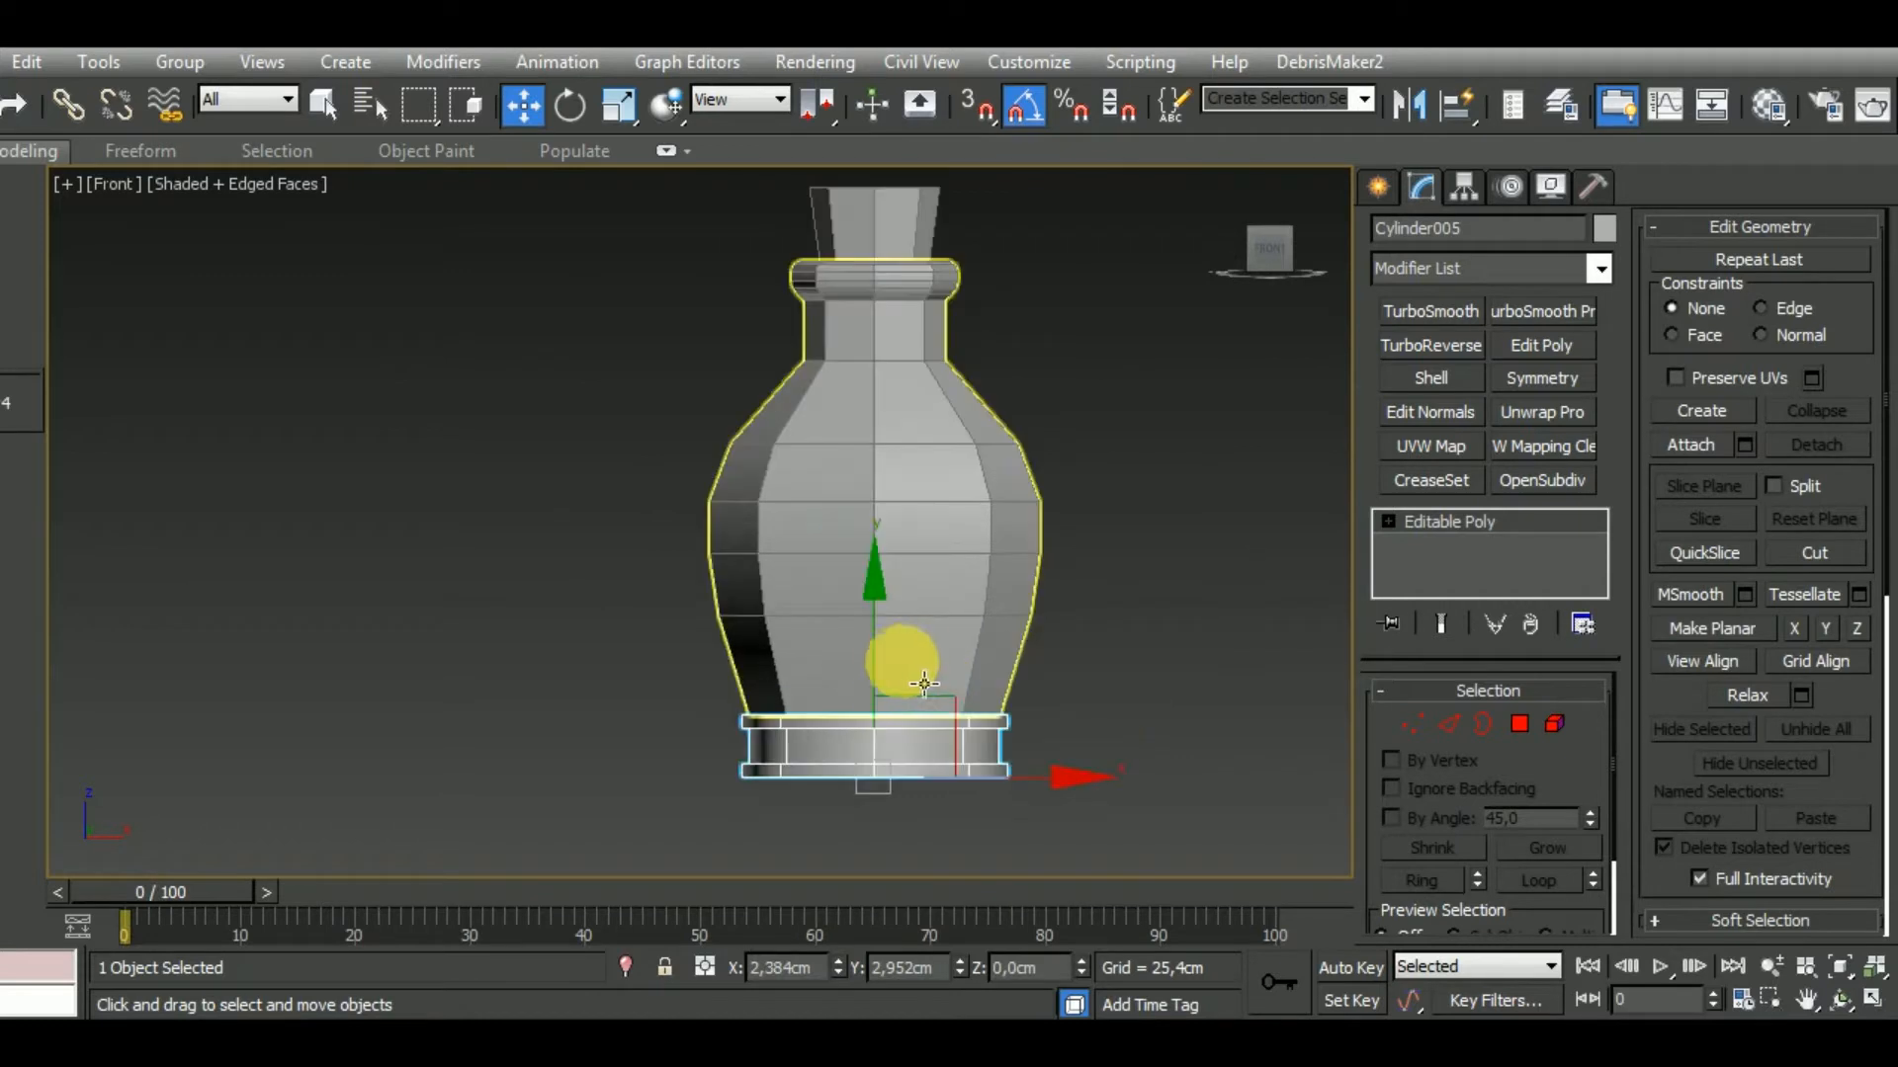
{"action": "mouse_move", "coordinate": [900, 690]}
{"action": "left_mouse_down", "text": "shift"}
{"action": "mouse_move", "coordinate": [904, 297]}
{"action": "mouse_move", "coordinate": [911, 265]}
{"action": "mouse_move", "coordinate": [937, 280]}
{"action": "left_mouse_up", "text": "shift"}
{"action": "left_click", "coordinate": [919, 654]}
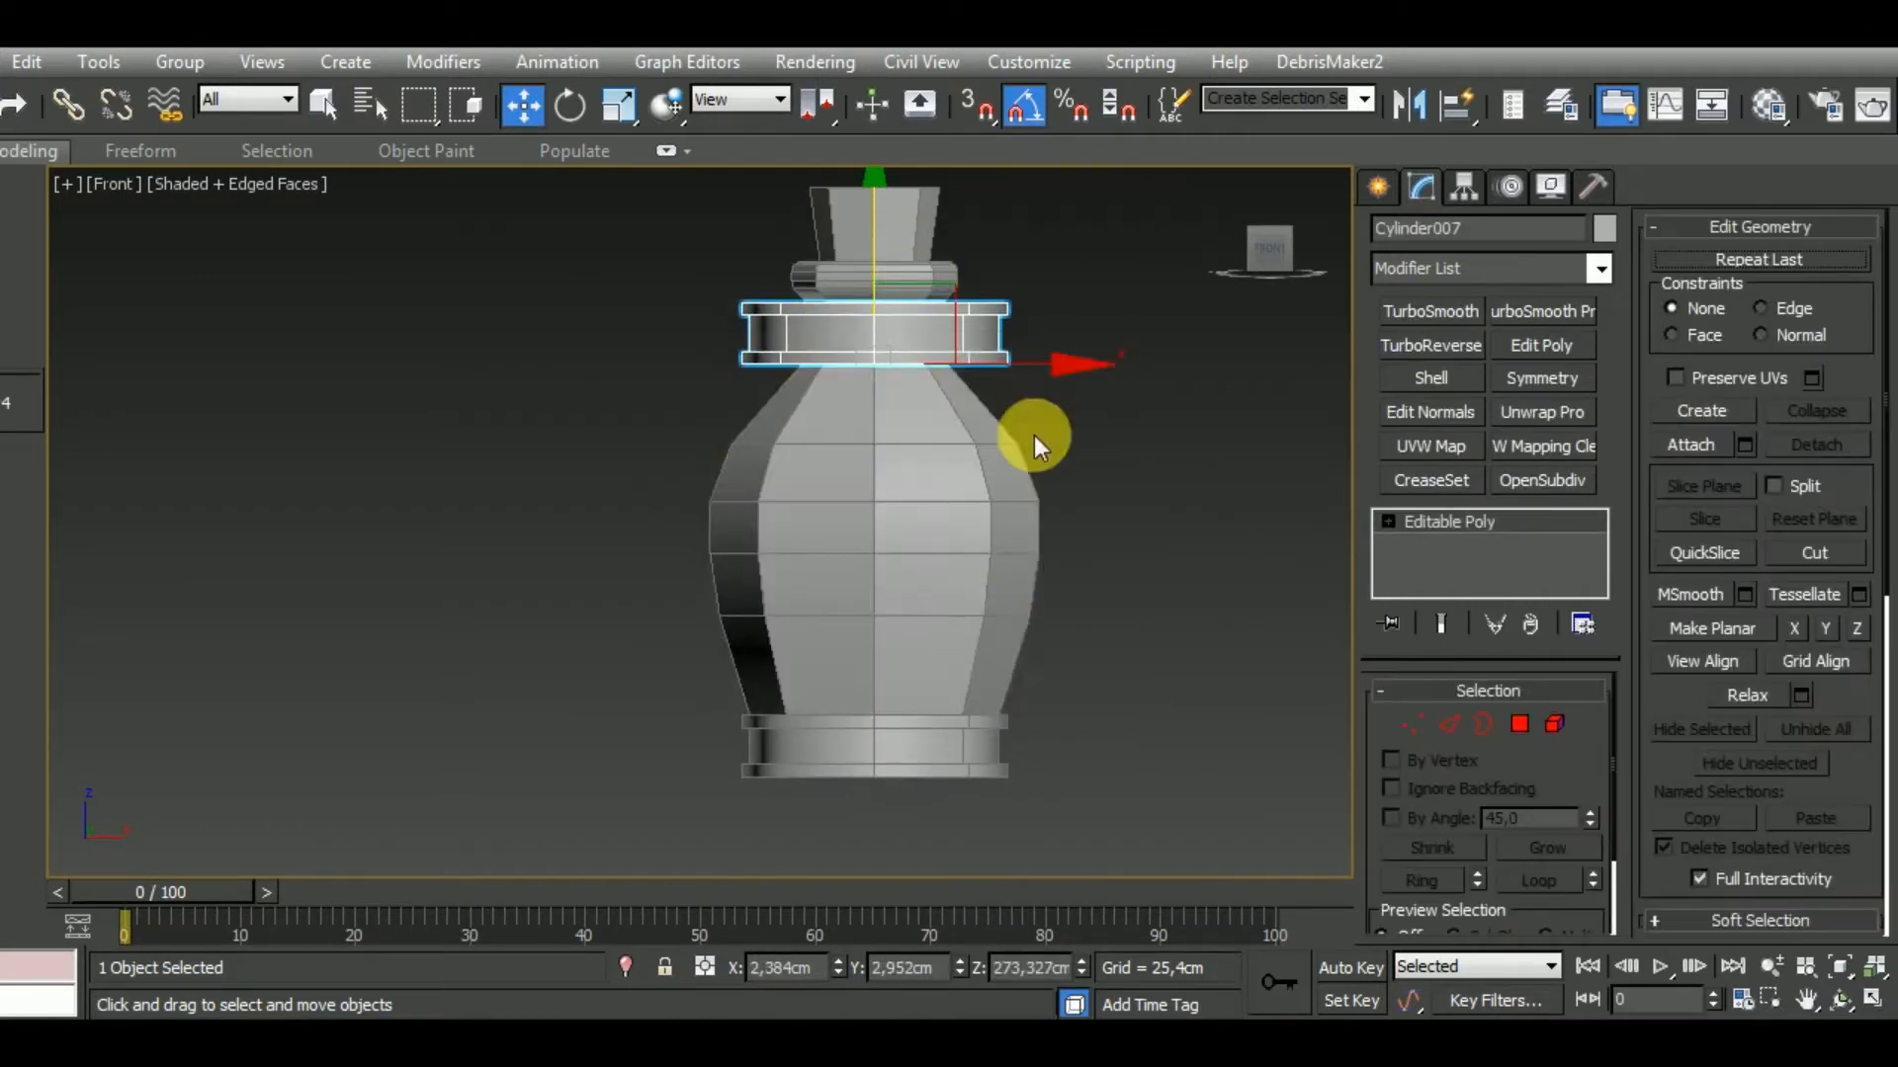
Scale the copied ring down uniformly to about 68% to suit the neck.
{"action": "middle_click_drag", "start_coordinate": [1034, 435], "coordinate": [982, 574]}
{"action": "scroll", "coordinate": [903, 501], "scroll_direction": "up", "scroll_amount": 4}
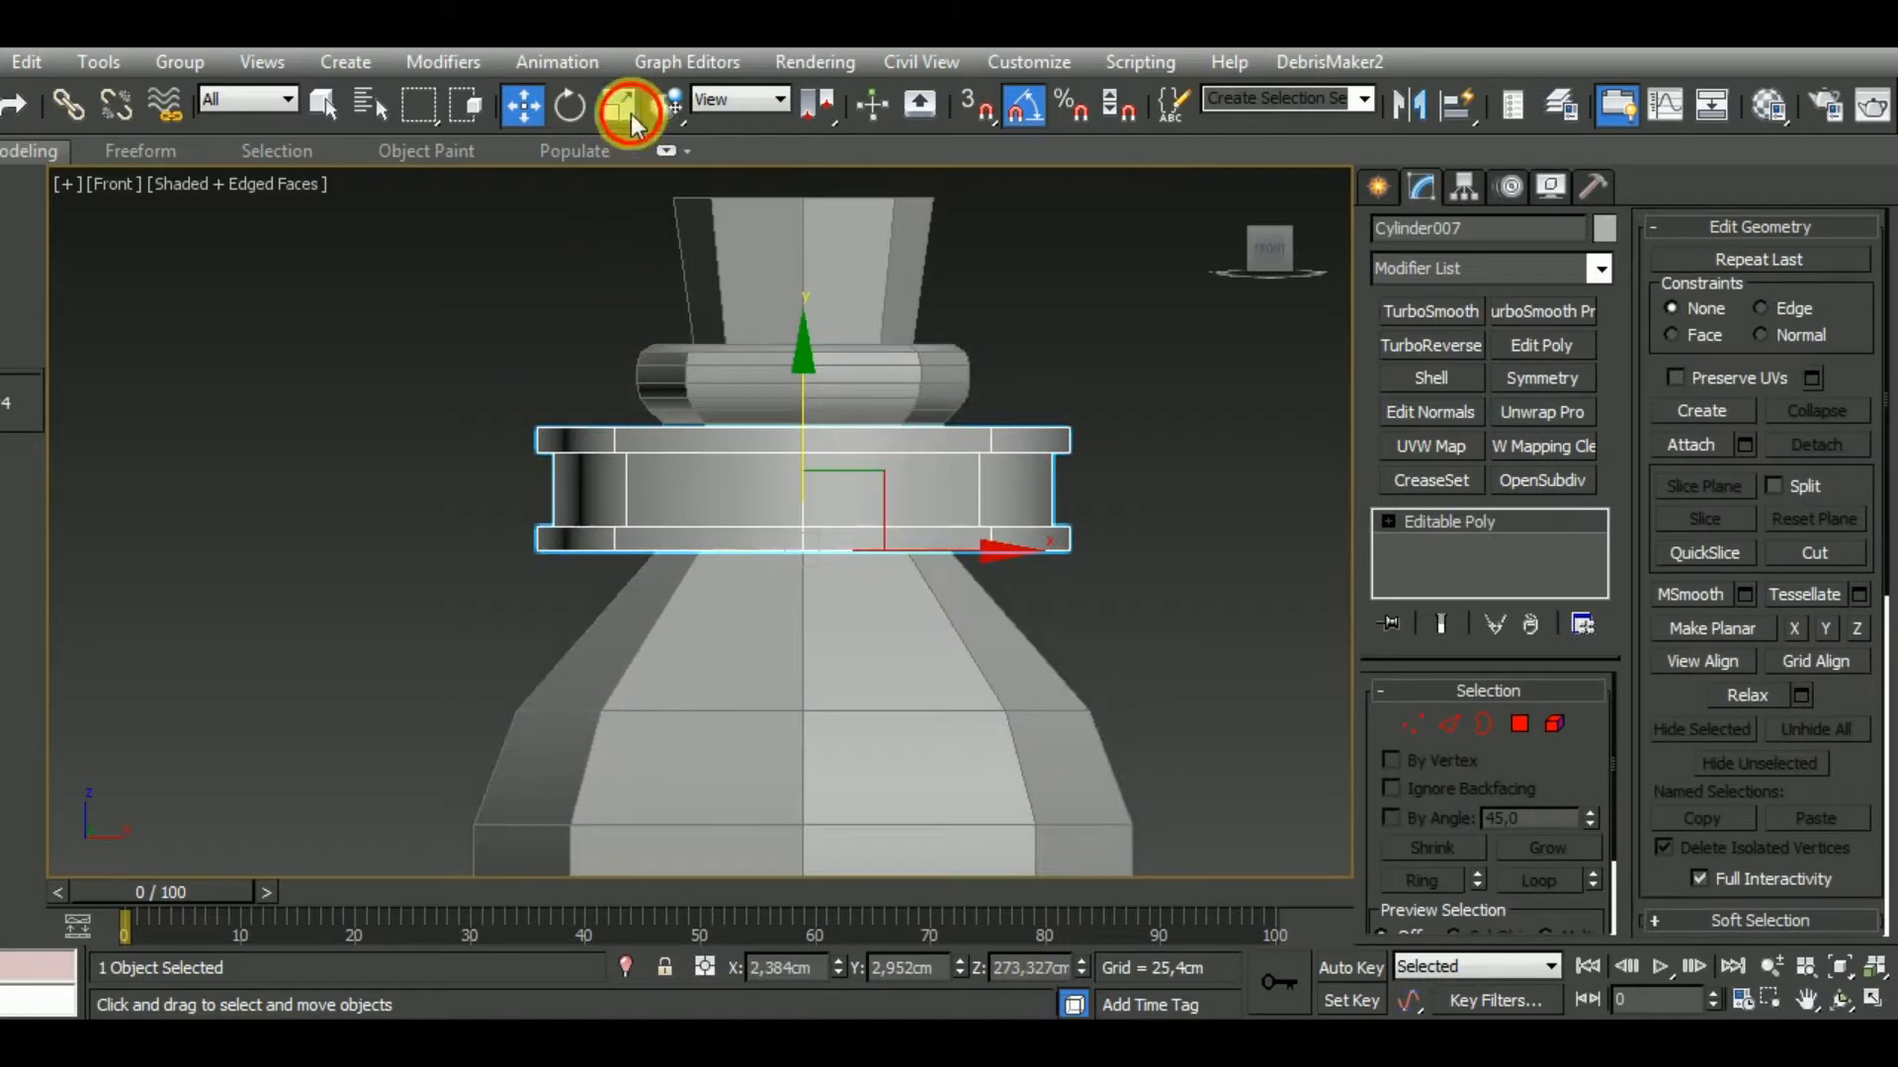
{"action": "left_click", "coordinate": [619, 105]}
{"action": "left_click_drag", "start_coordinate": [818, 489], "coordinate": [859, 572]}
{"action": "left_click_drag", "start_coordinate": [866, 611], "coordinate": [860, 614]}
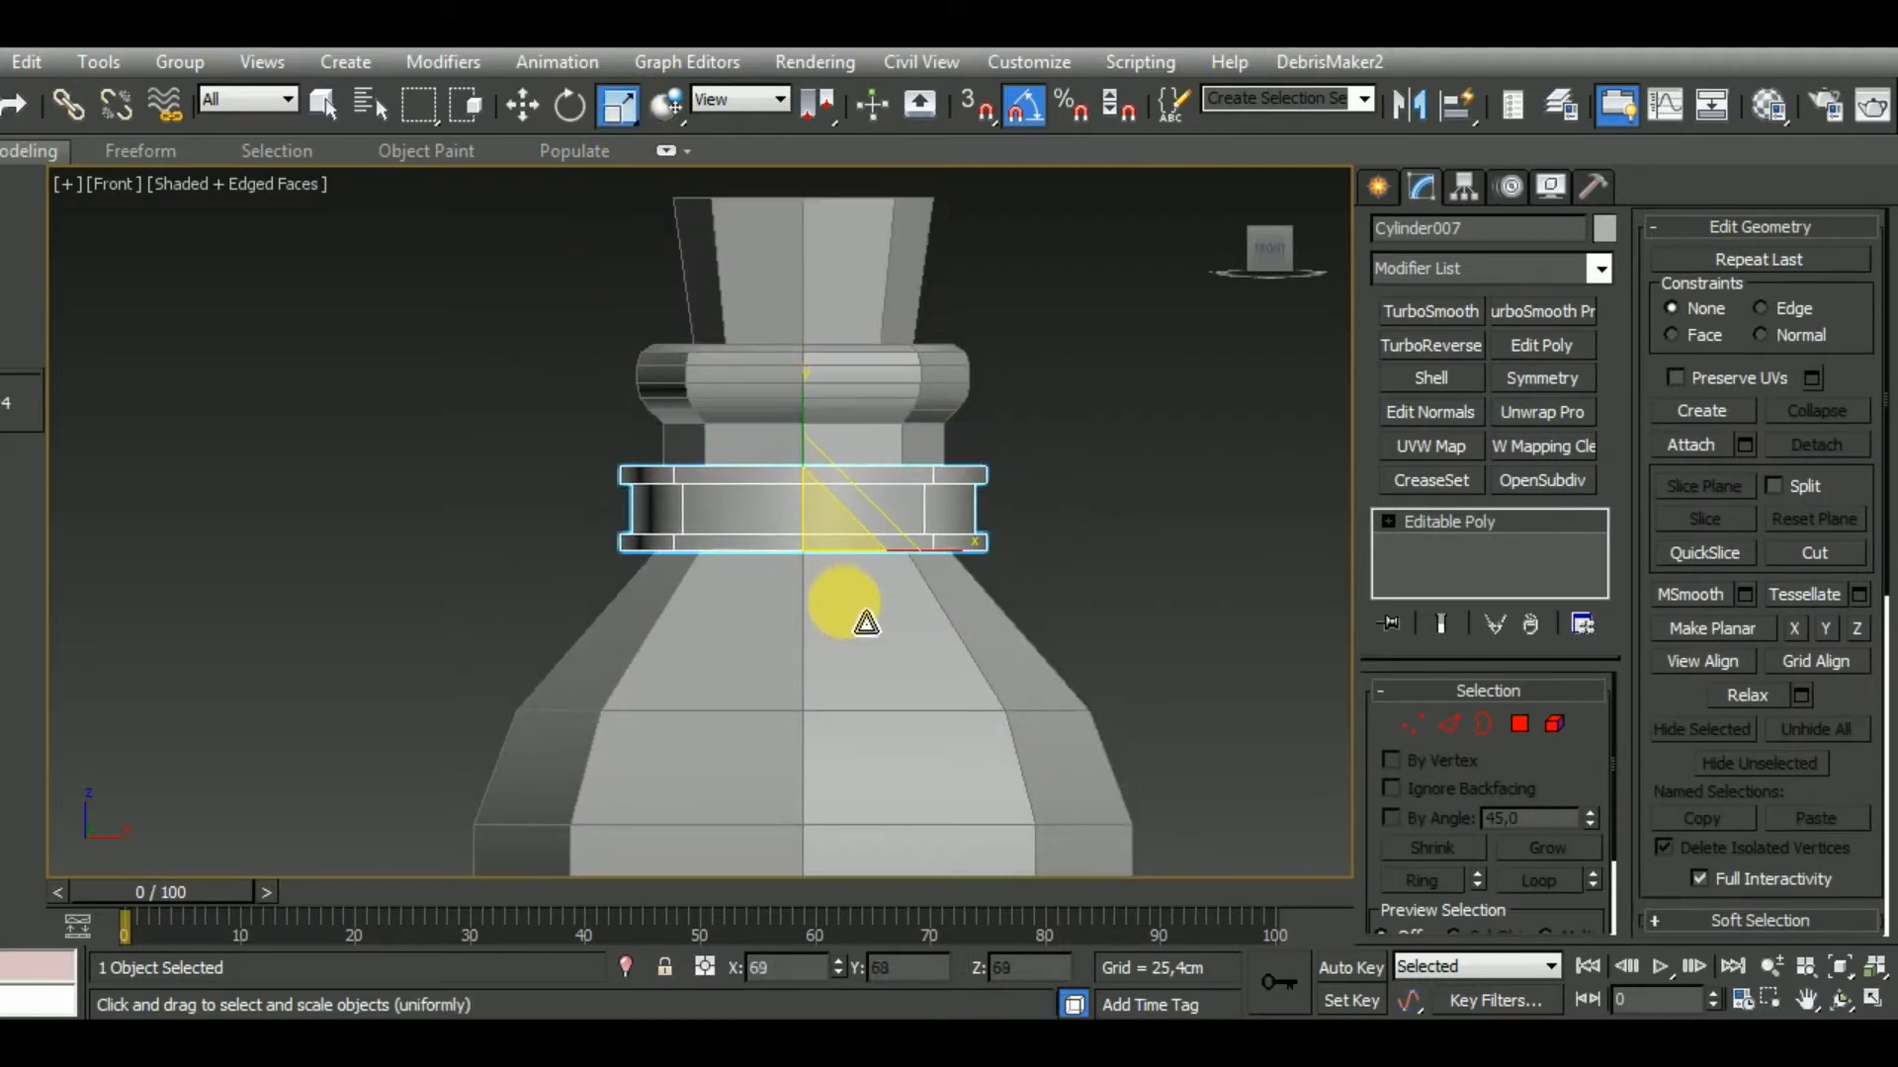
Move the scaled ring up along the neck to a height of about 283.7 cm.
{"action": "left_click", "coordinate": [522, 104]}
{"action": "mouse_move", "coordinate": [811, 413]}
{"action": "left_mouse_down"}
{"action": "mouse_move", "coordinate": [808, 440]}
{"action": "mouse_move", "coordinate": [821, 413]}
{"action": "left_mouse_up"}
{"action": "scroll", "coordinate": [859, 469], "scroll_direction": "up", "scroll_amount": 5}
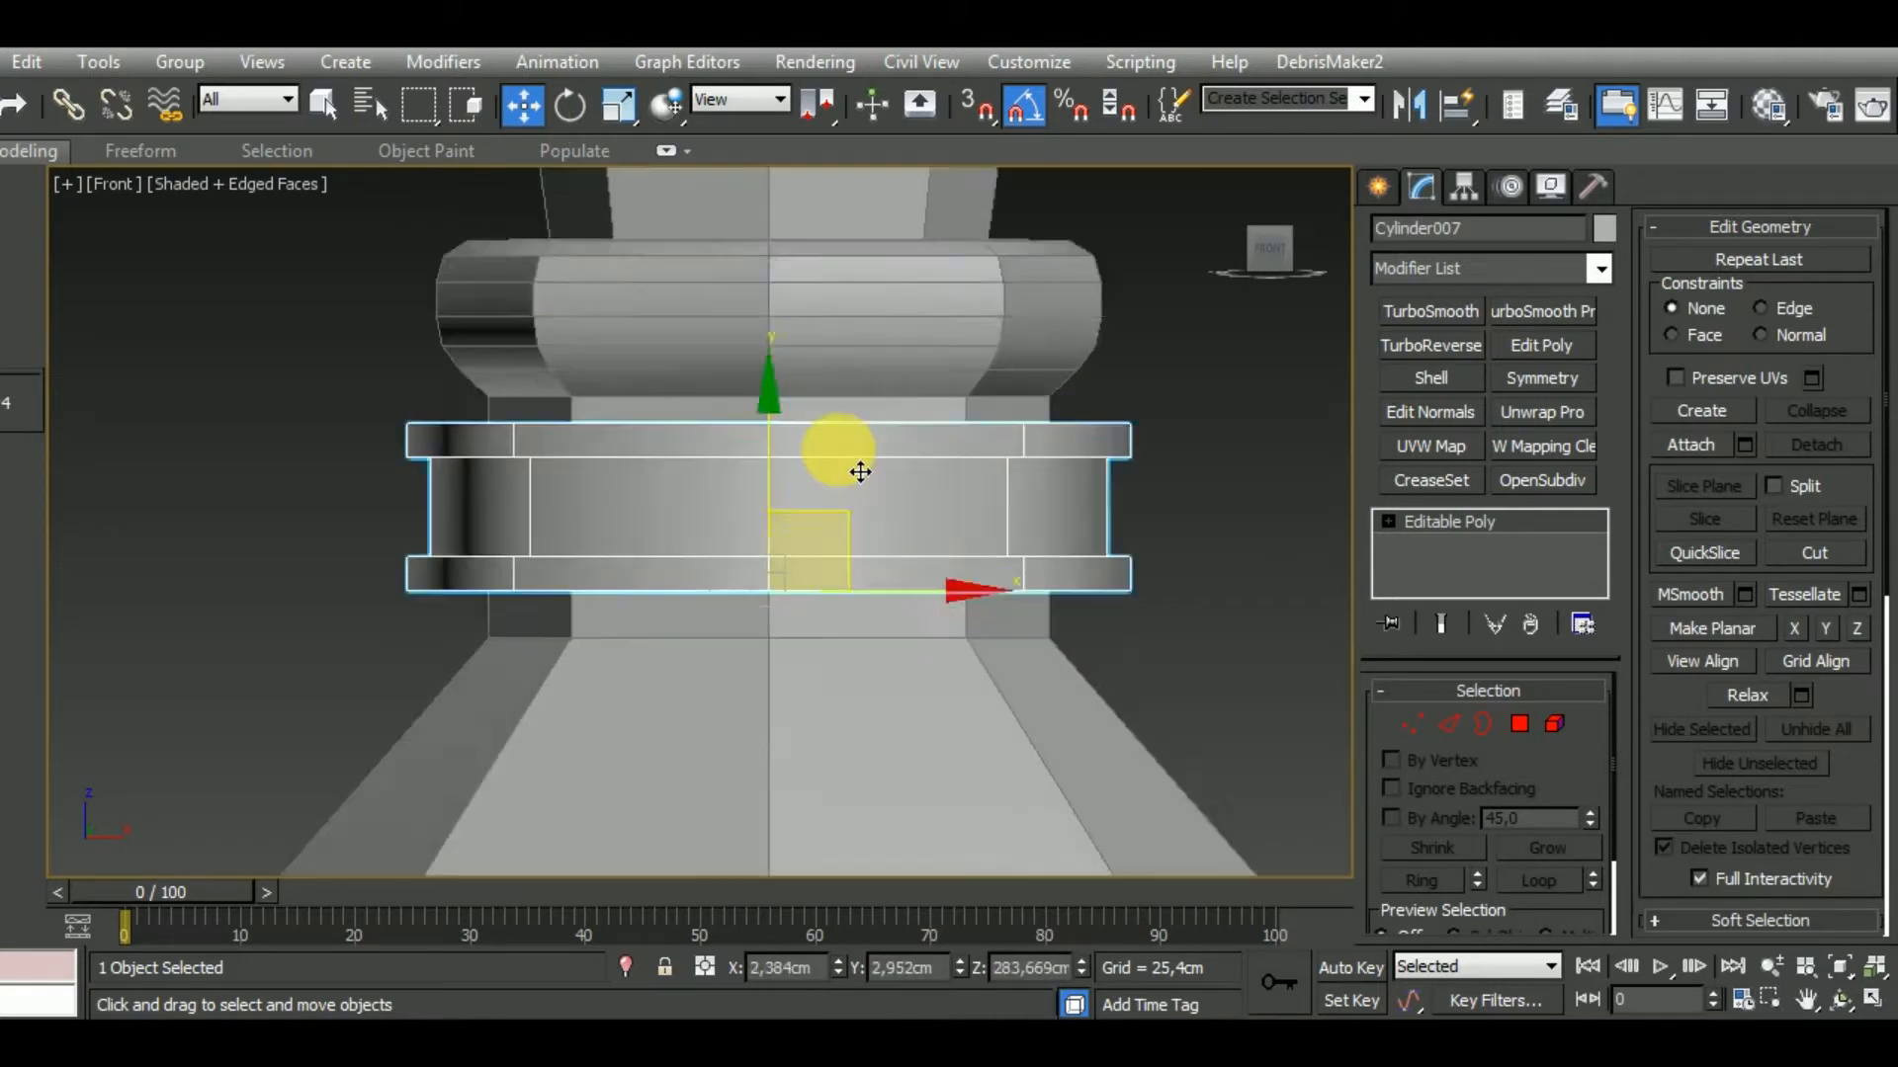
{"action": "scroll", "coordinate": [859, 470], "scroll_direction": "down", "scroll_amount": 3}
Stretch all vertices of the neck ring vertically so it spans the neck between shoulder and rim.
{"action": "left_click", "coordinate": [1410, 724]}
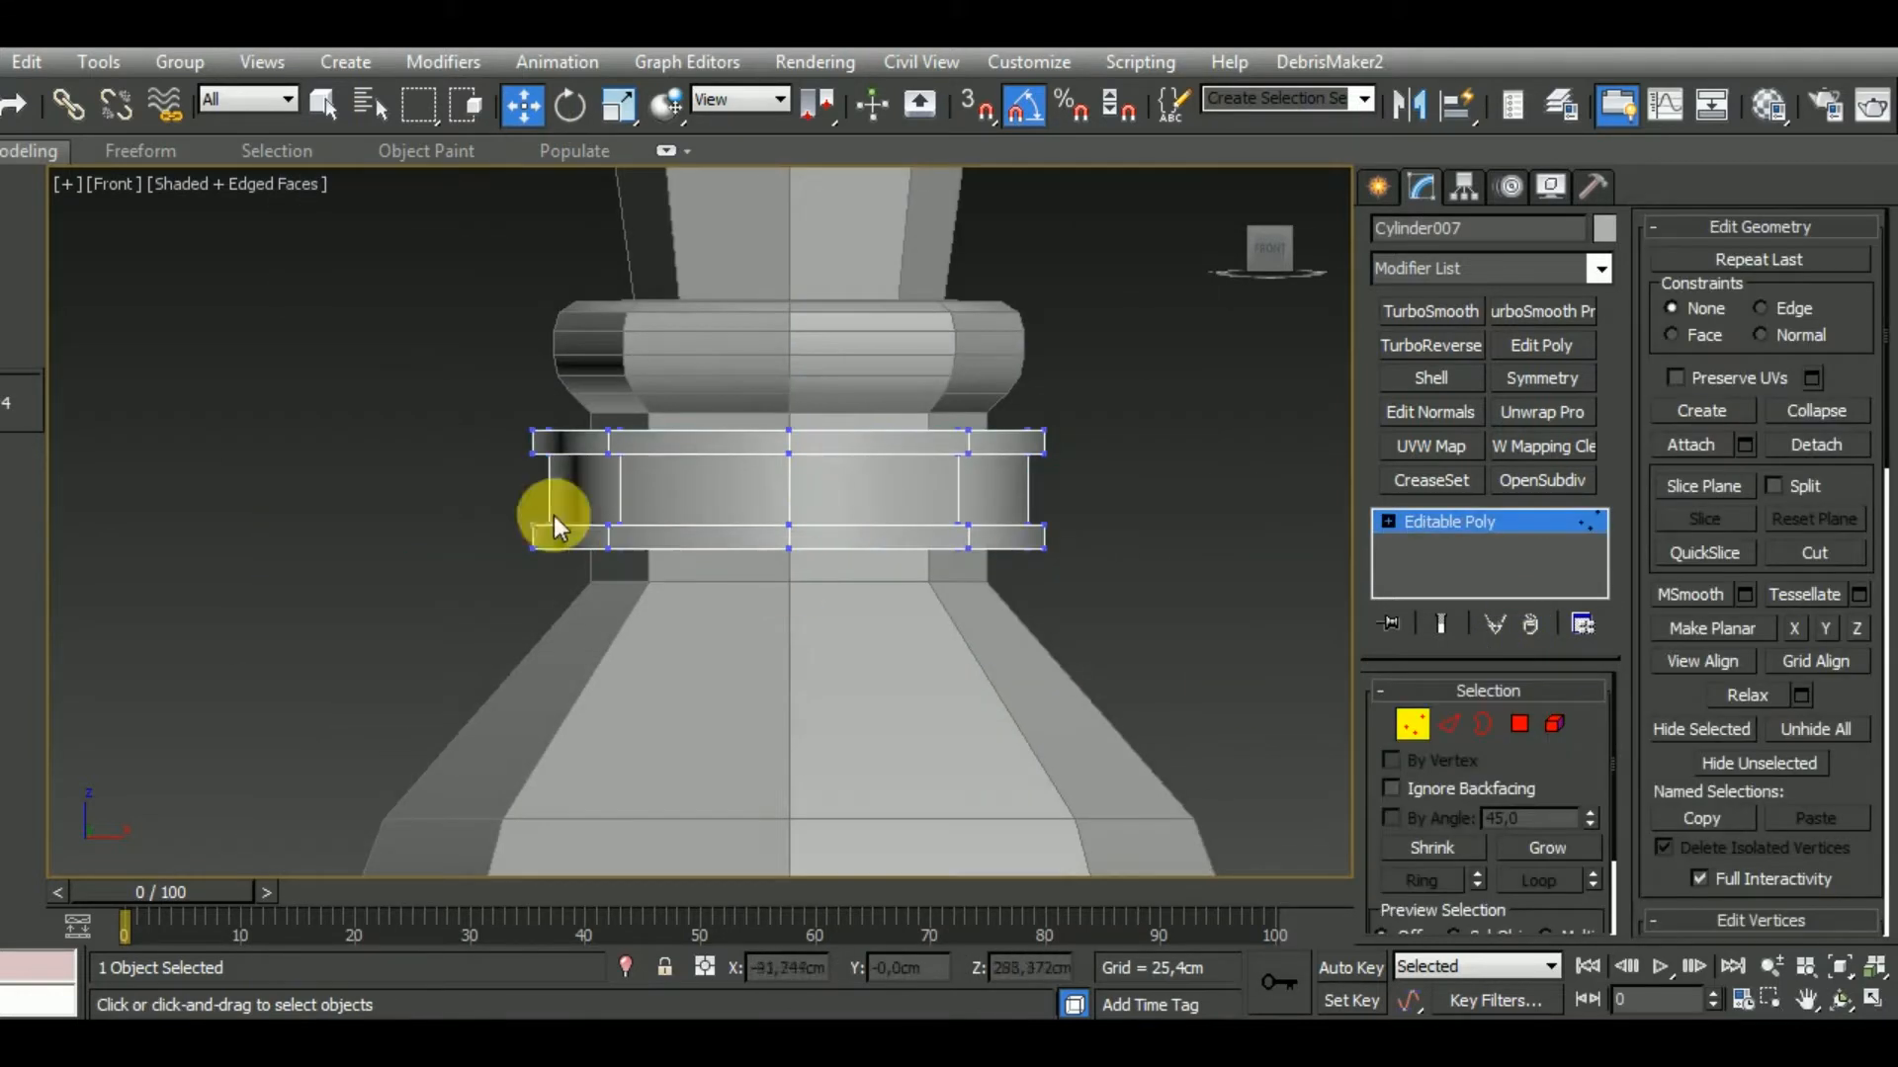
{"action": "left_click_drag", "start_coordinate": [425, 489], "coordinate": [1216, 670]}
{"action": "left_click_drag", "start_coordinate": [1253, 767], "coordinate": [1254, 767]}
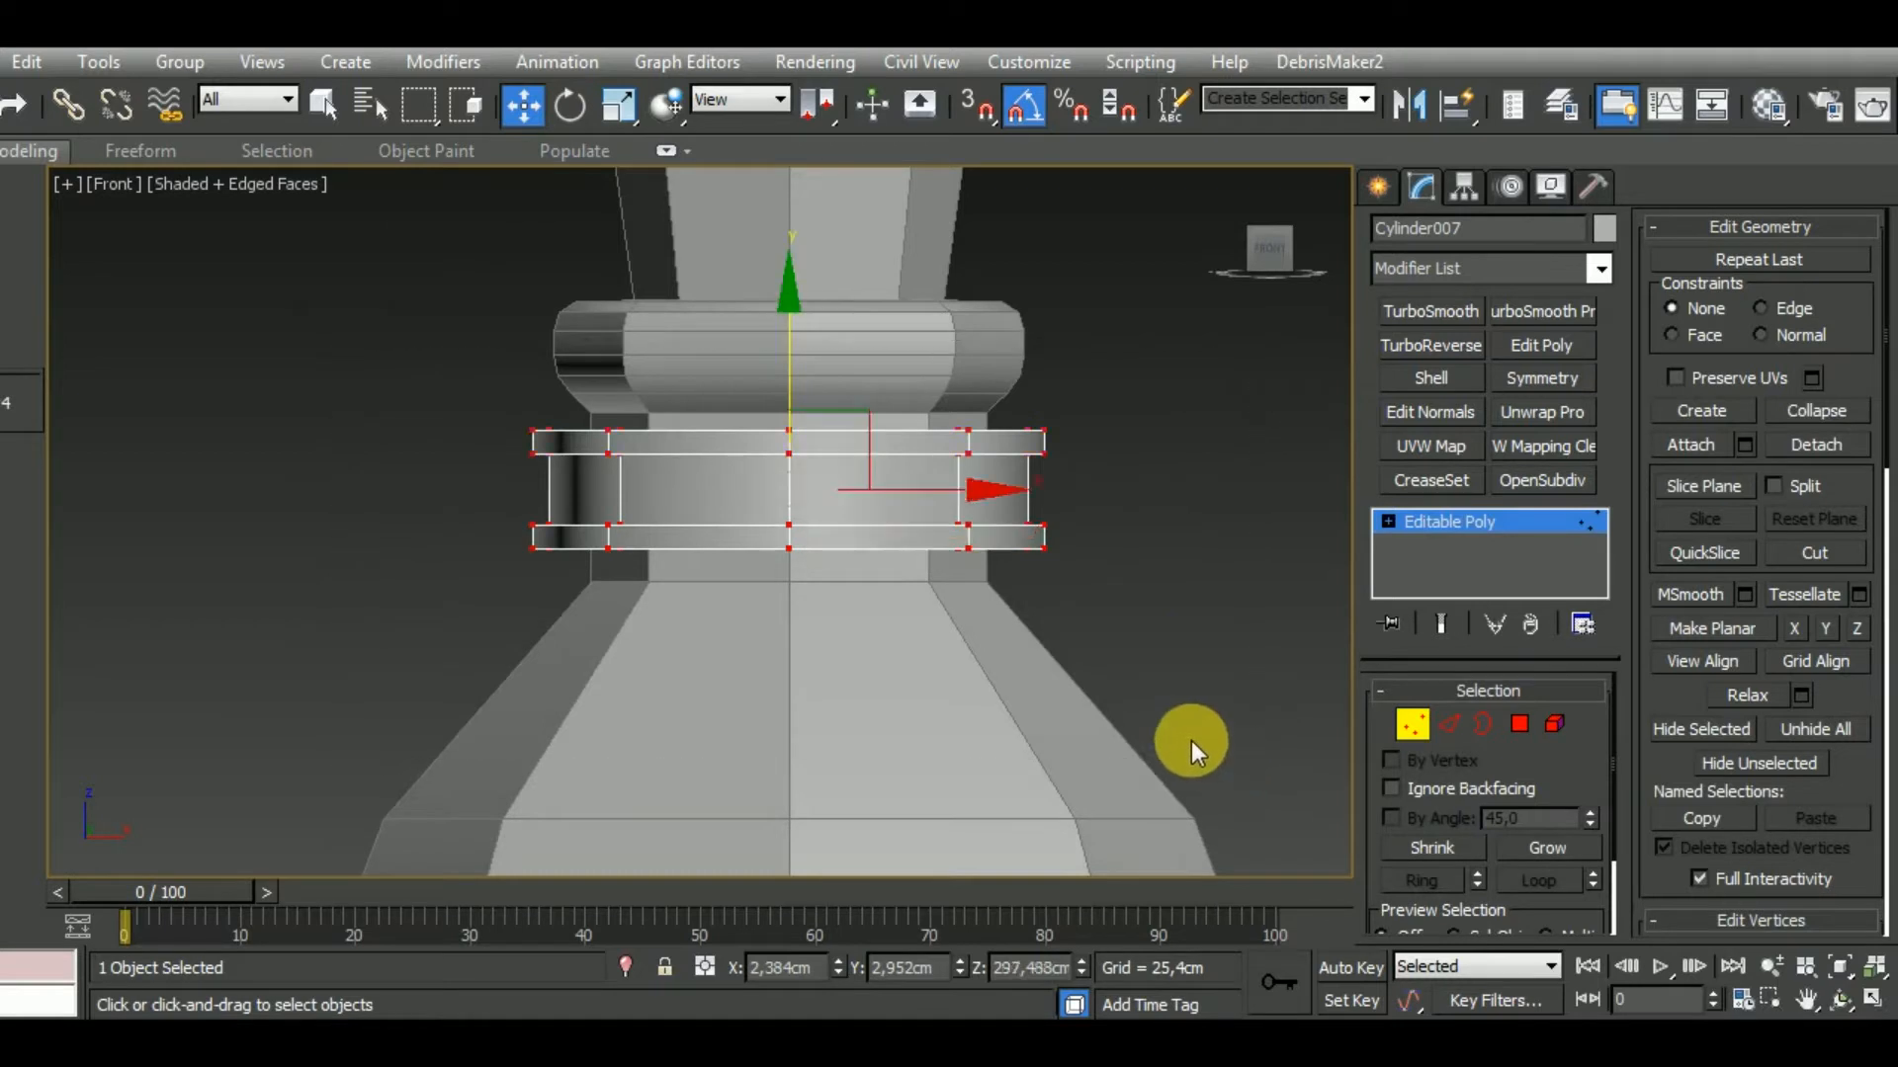
{"action": "key", "text": "r"}
{"action": "left_click_drag", "start_coordinate": [813, 331], "coordinate": [453, 352]}
{"action": "key", "text": "w"}
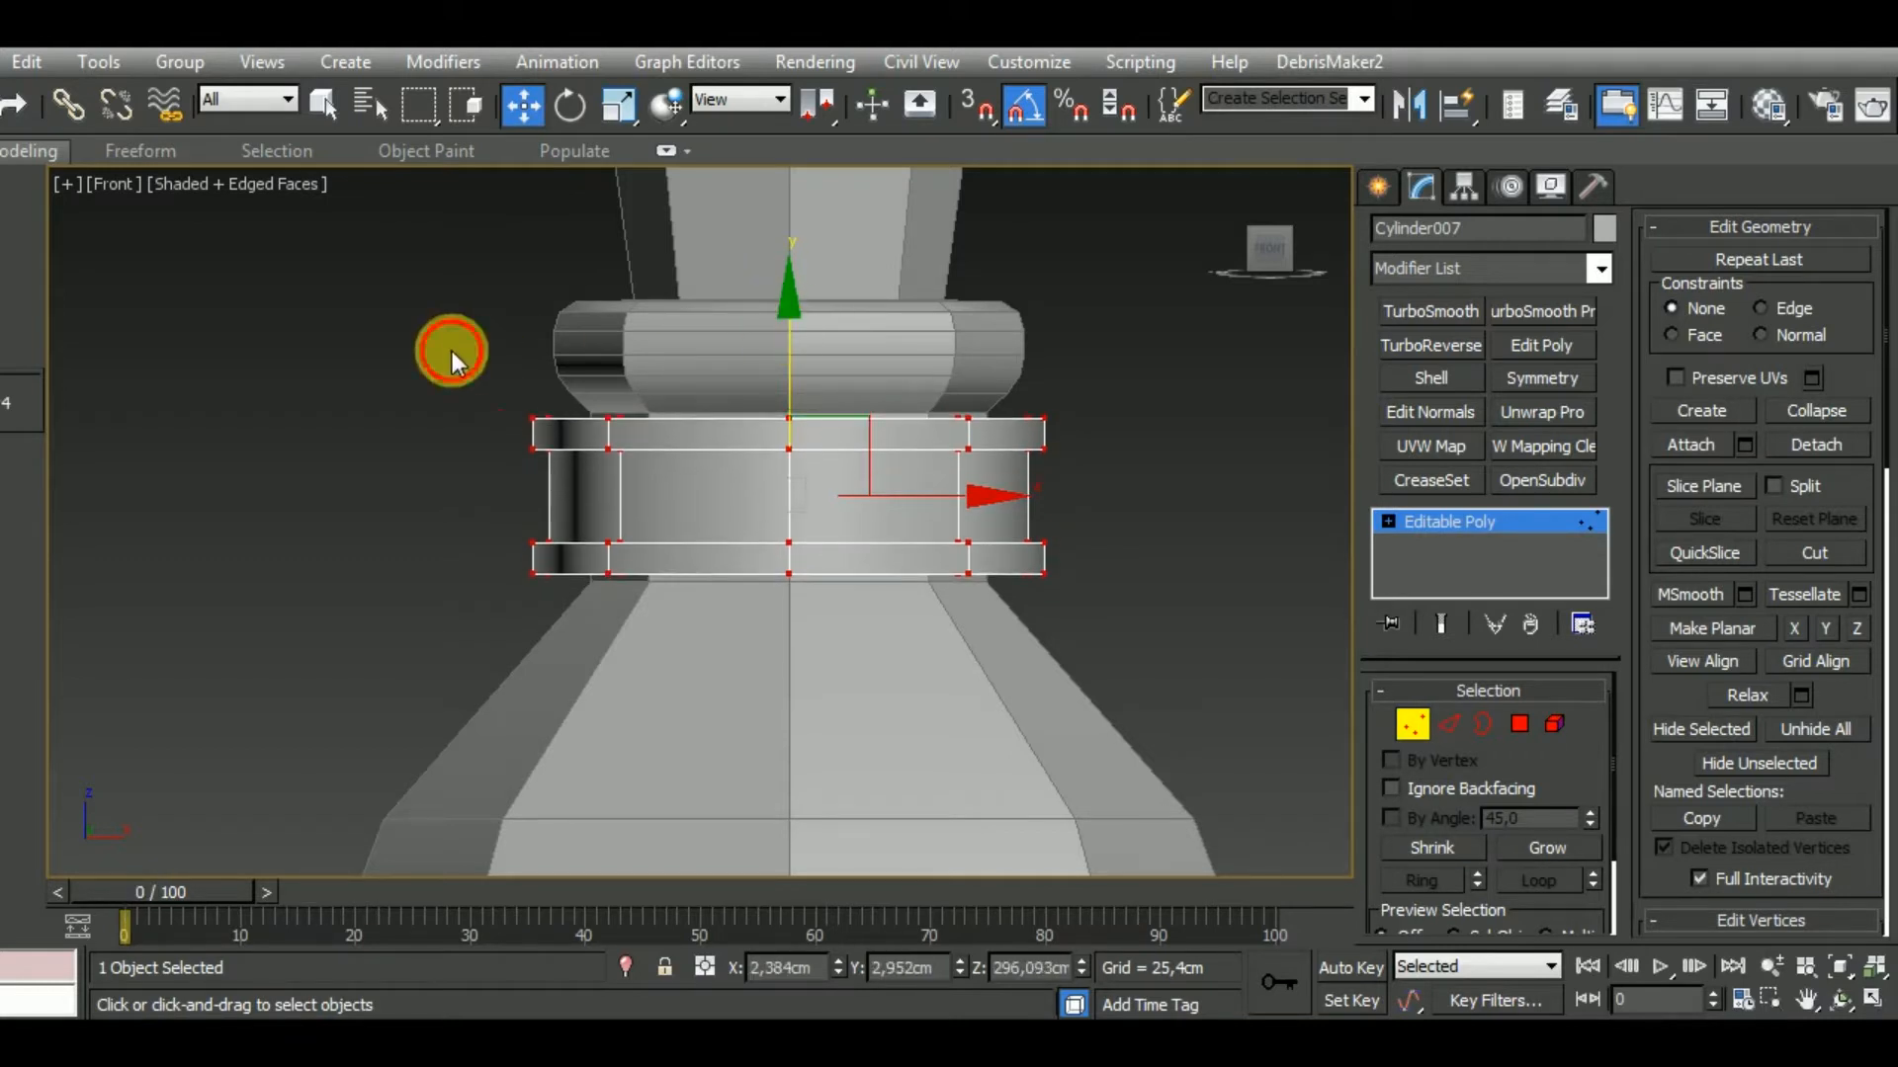
Taper the neck ring by scaling its upper band vertices inward and its lower band vertices inward to a lesser degree.
{"action": "left_click_drag", "start_coordinate": [1172, 512], "coordinate": [1176, 508]}
{"action": "key", "text": "r"}
{"action": "left_click_drag", "start_coordinate": [854, 421], "coordinate": [872, 432]}
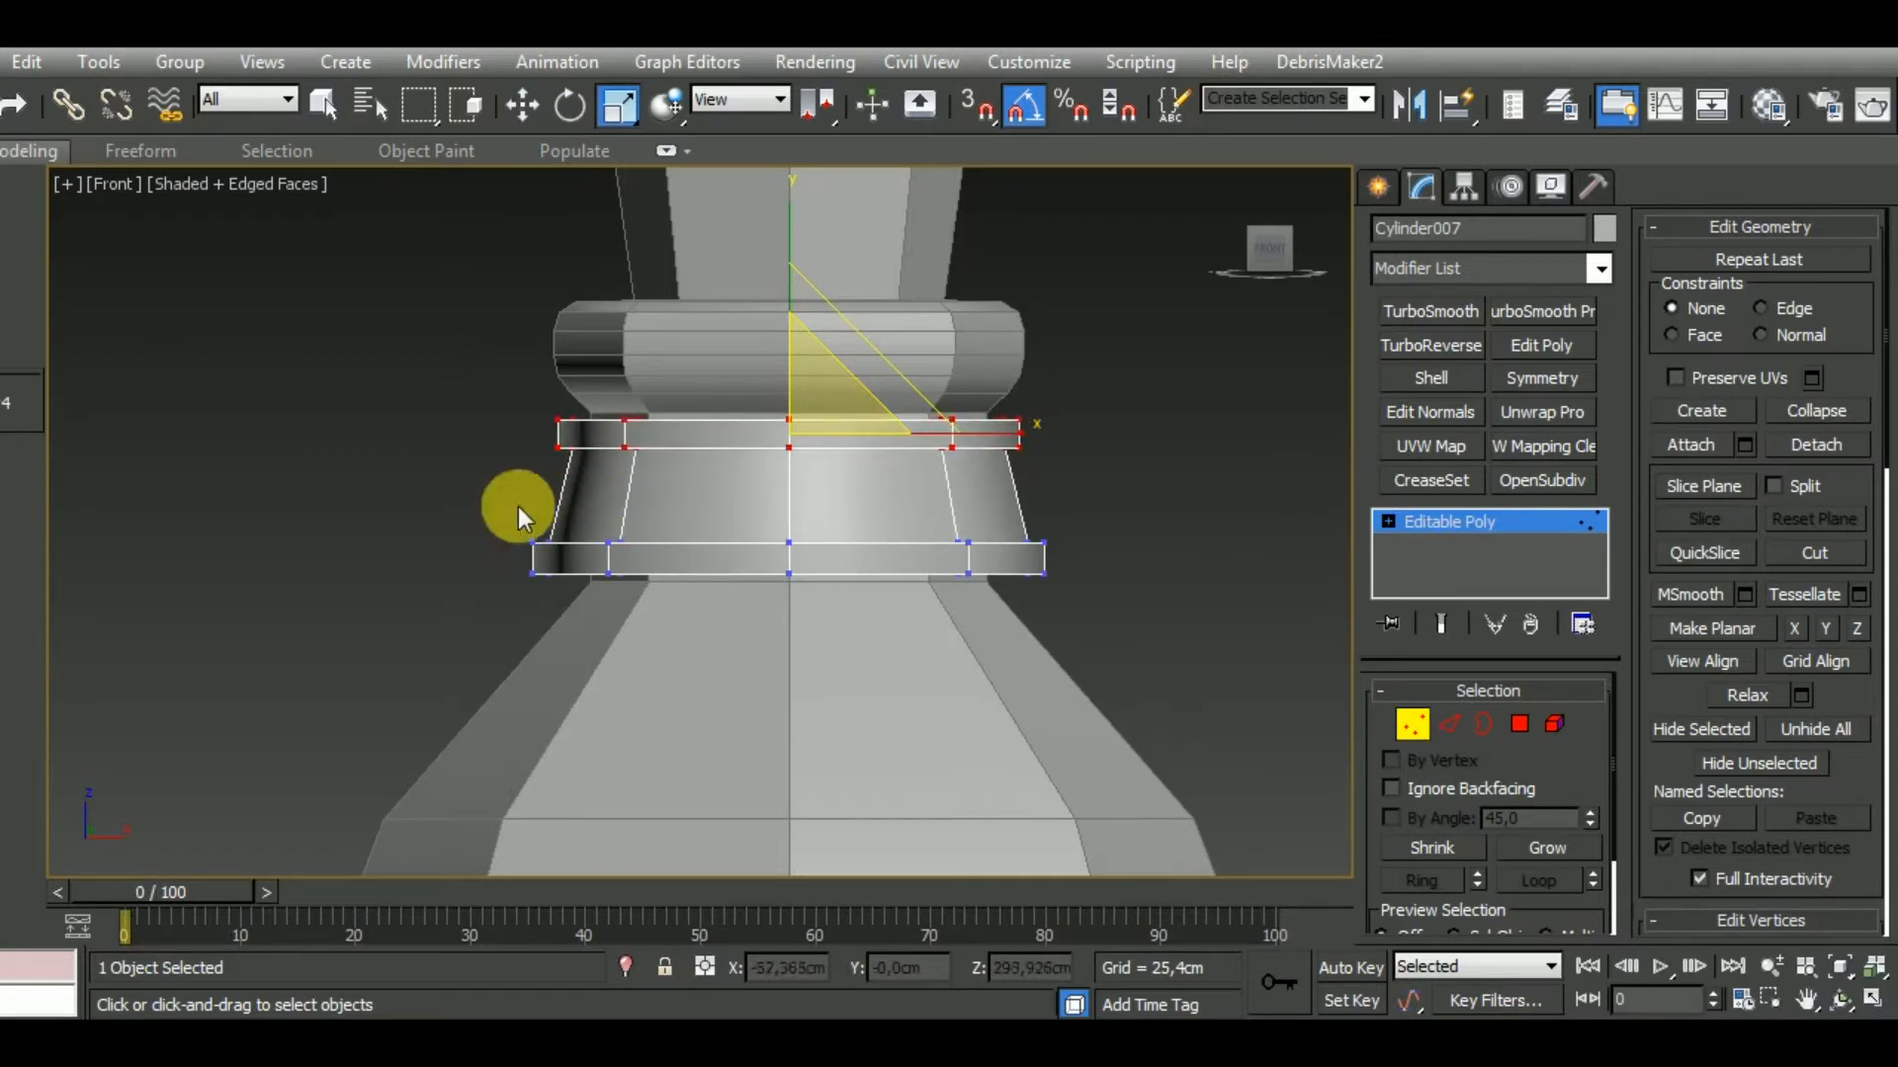
{"action": "left_click_drag", "start_coordinate": [1182, 707], "coordinate": [1182, 708]}
{"action": "left_click_drag", "start_coordinate": [847, 543], "coordinate": [863, 559]}
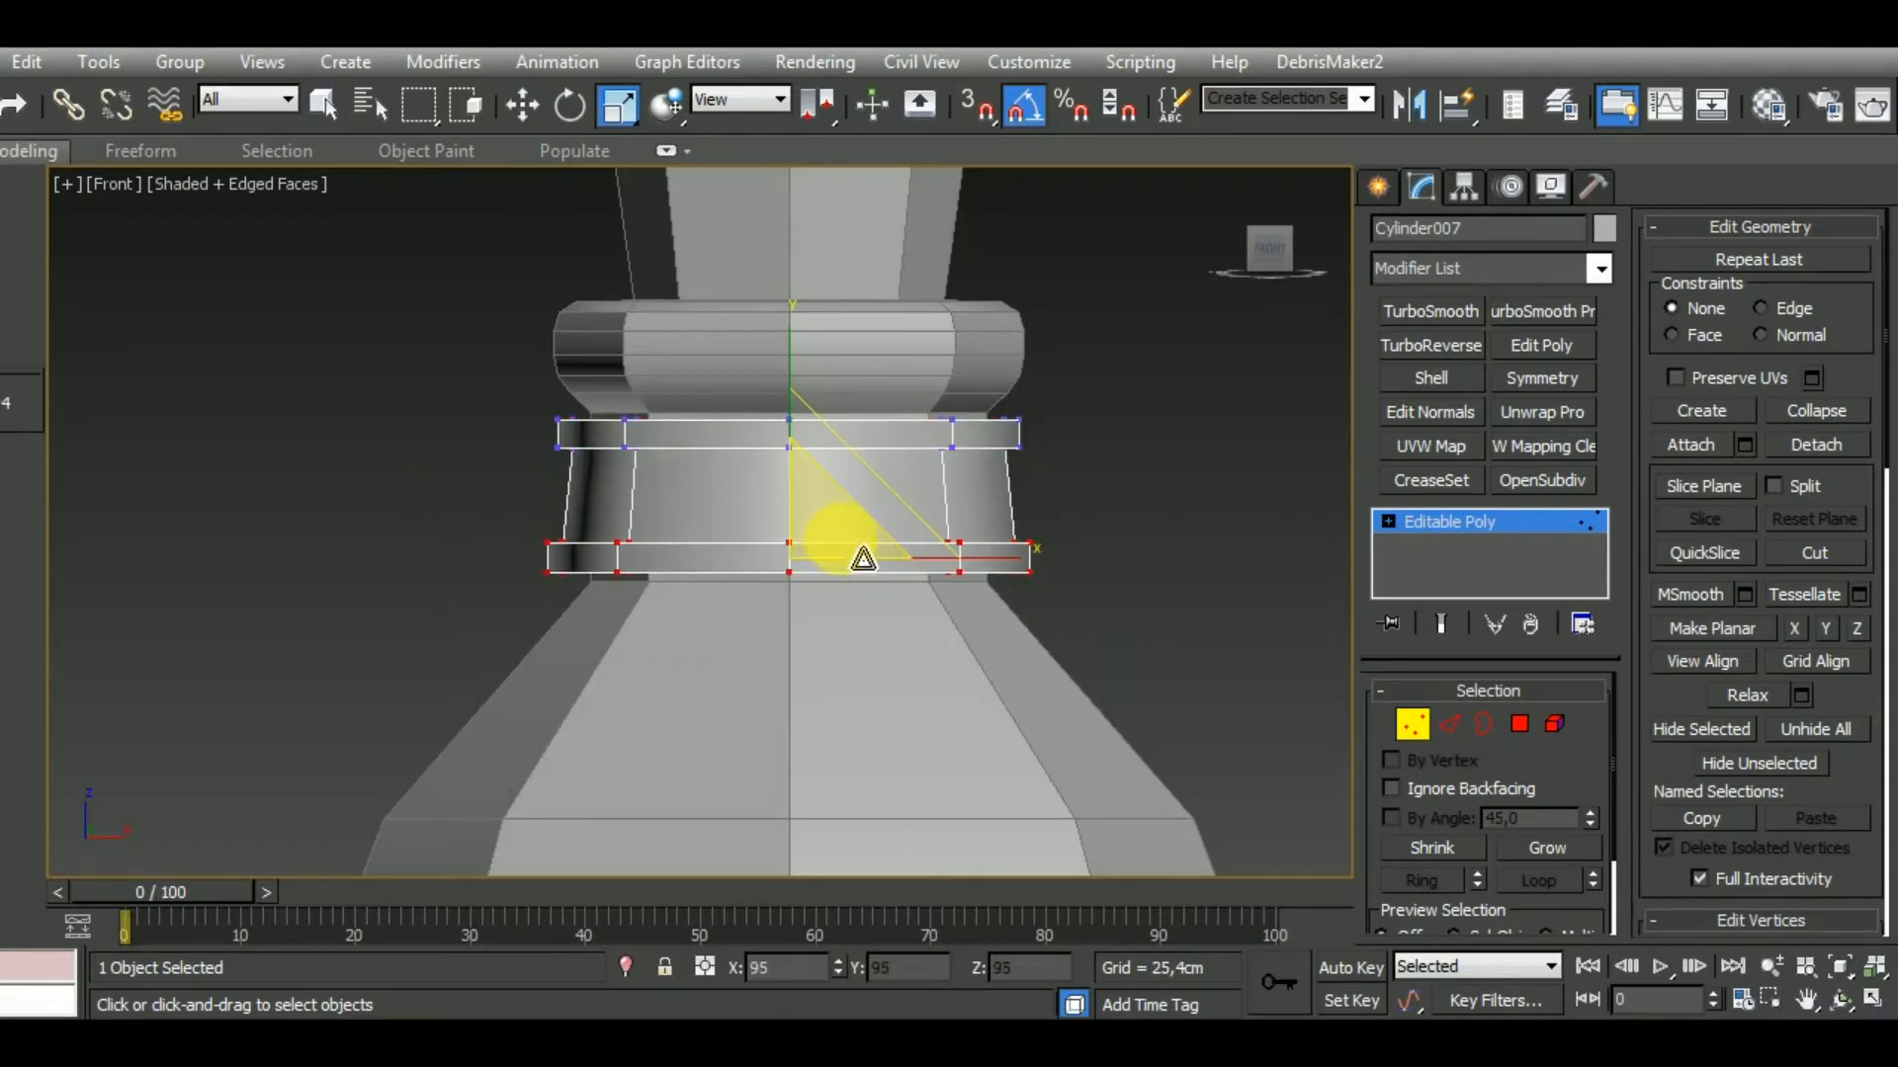
{"action": "left_click_drag", "start_coordinate": [834, 458], "coordinate": [1079, 502]}
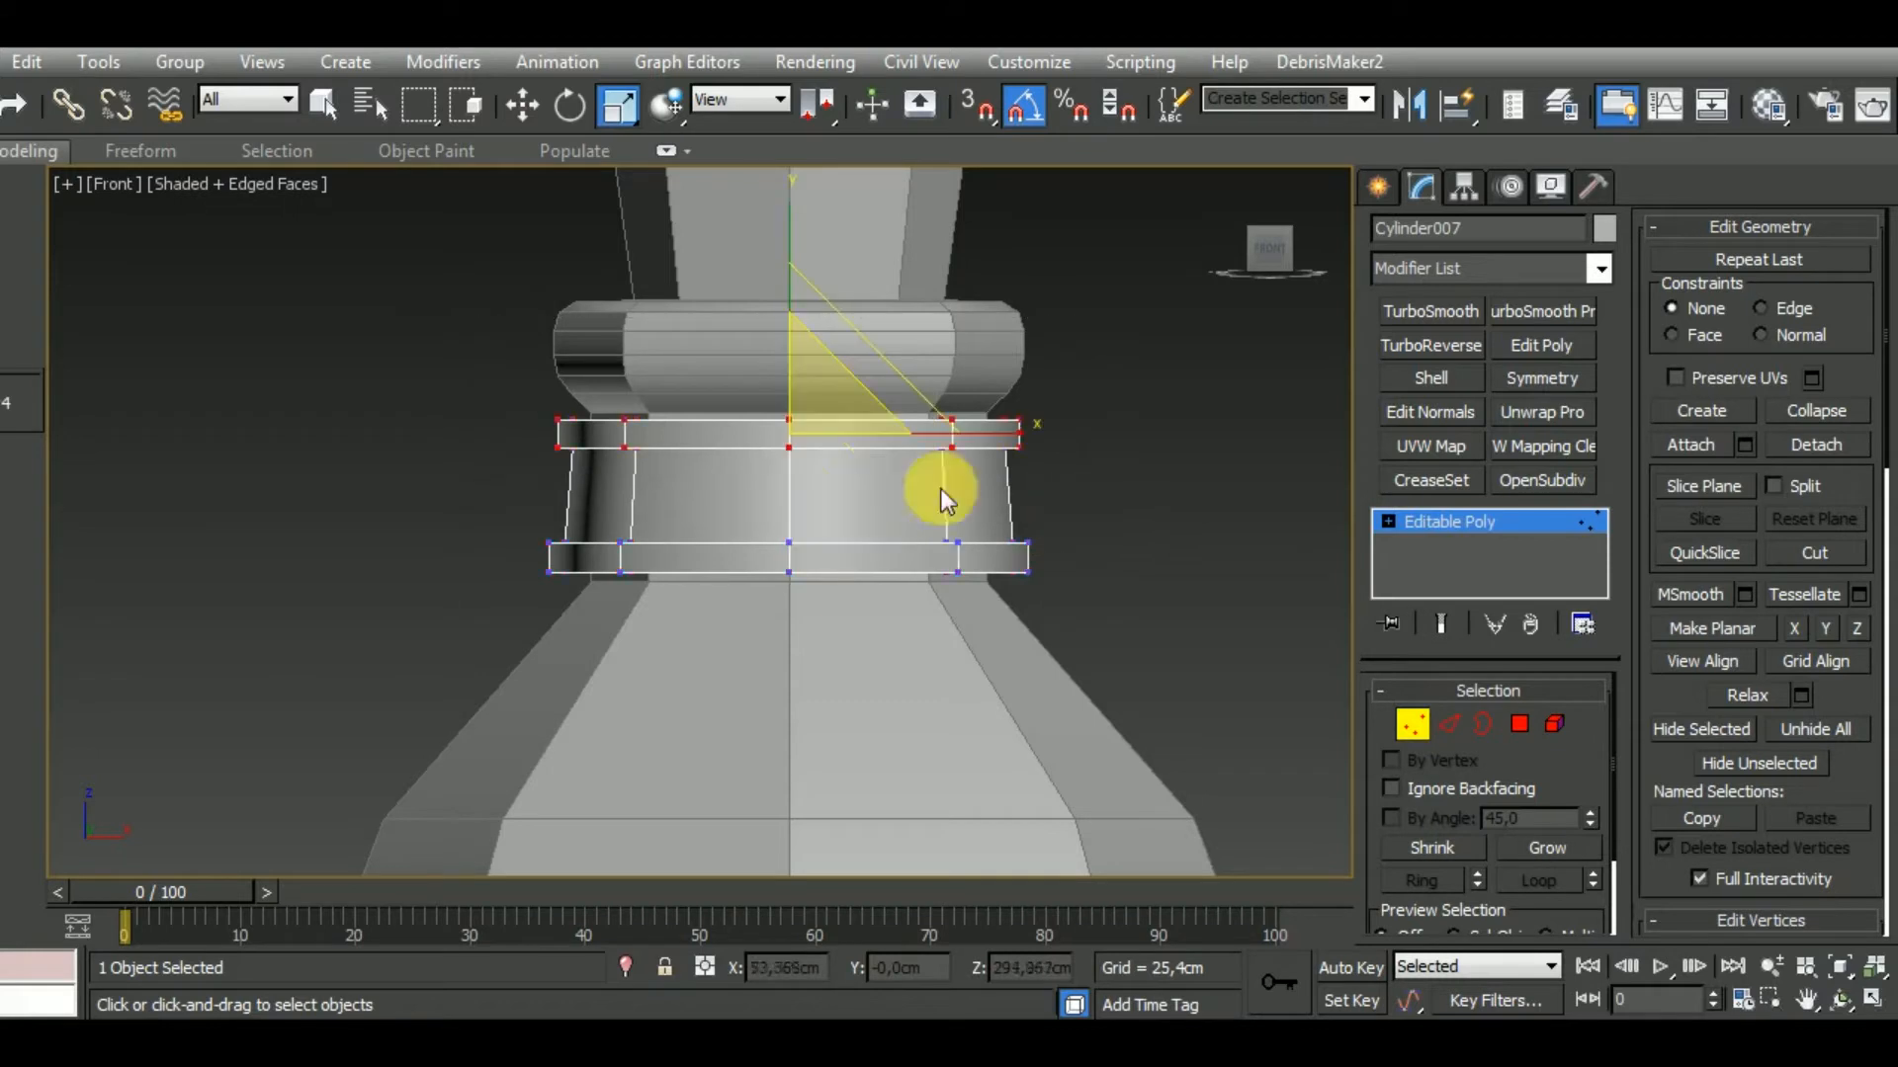
{"action": "left_click_drag", "start_coordinate": [860, 427], "coordinate": [865, 429]}
Raise the neck ring's upper band vertices to about 312.4 cm, up against the bottle's rim.
{"action": "key", "text": "q"}
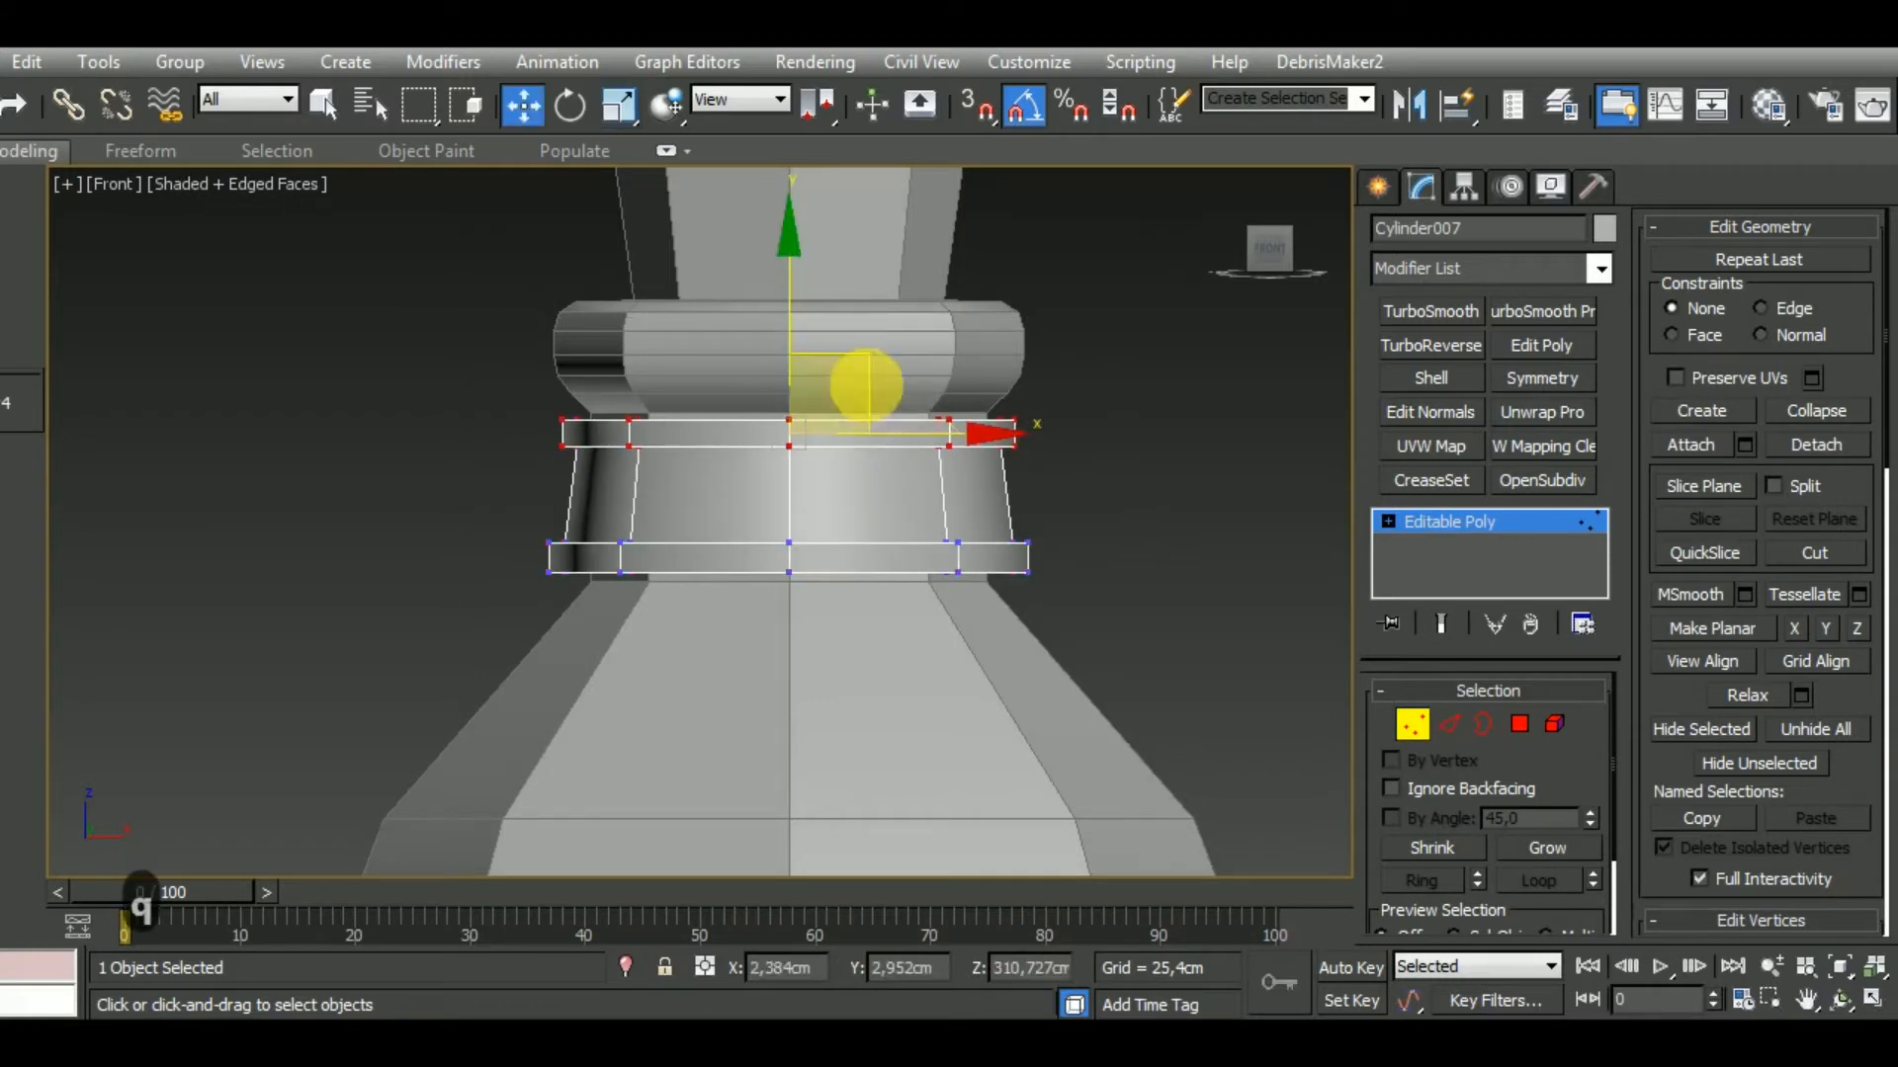
{"action": "left_click_drag", "start_coordinate": [814, 368], "coordinate": [805, 356]}
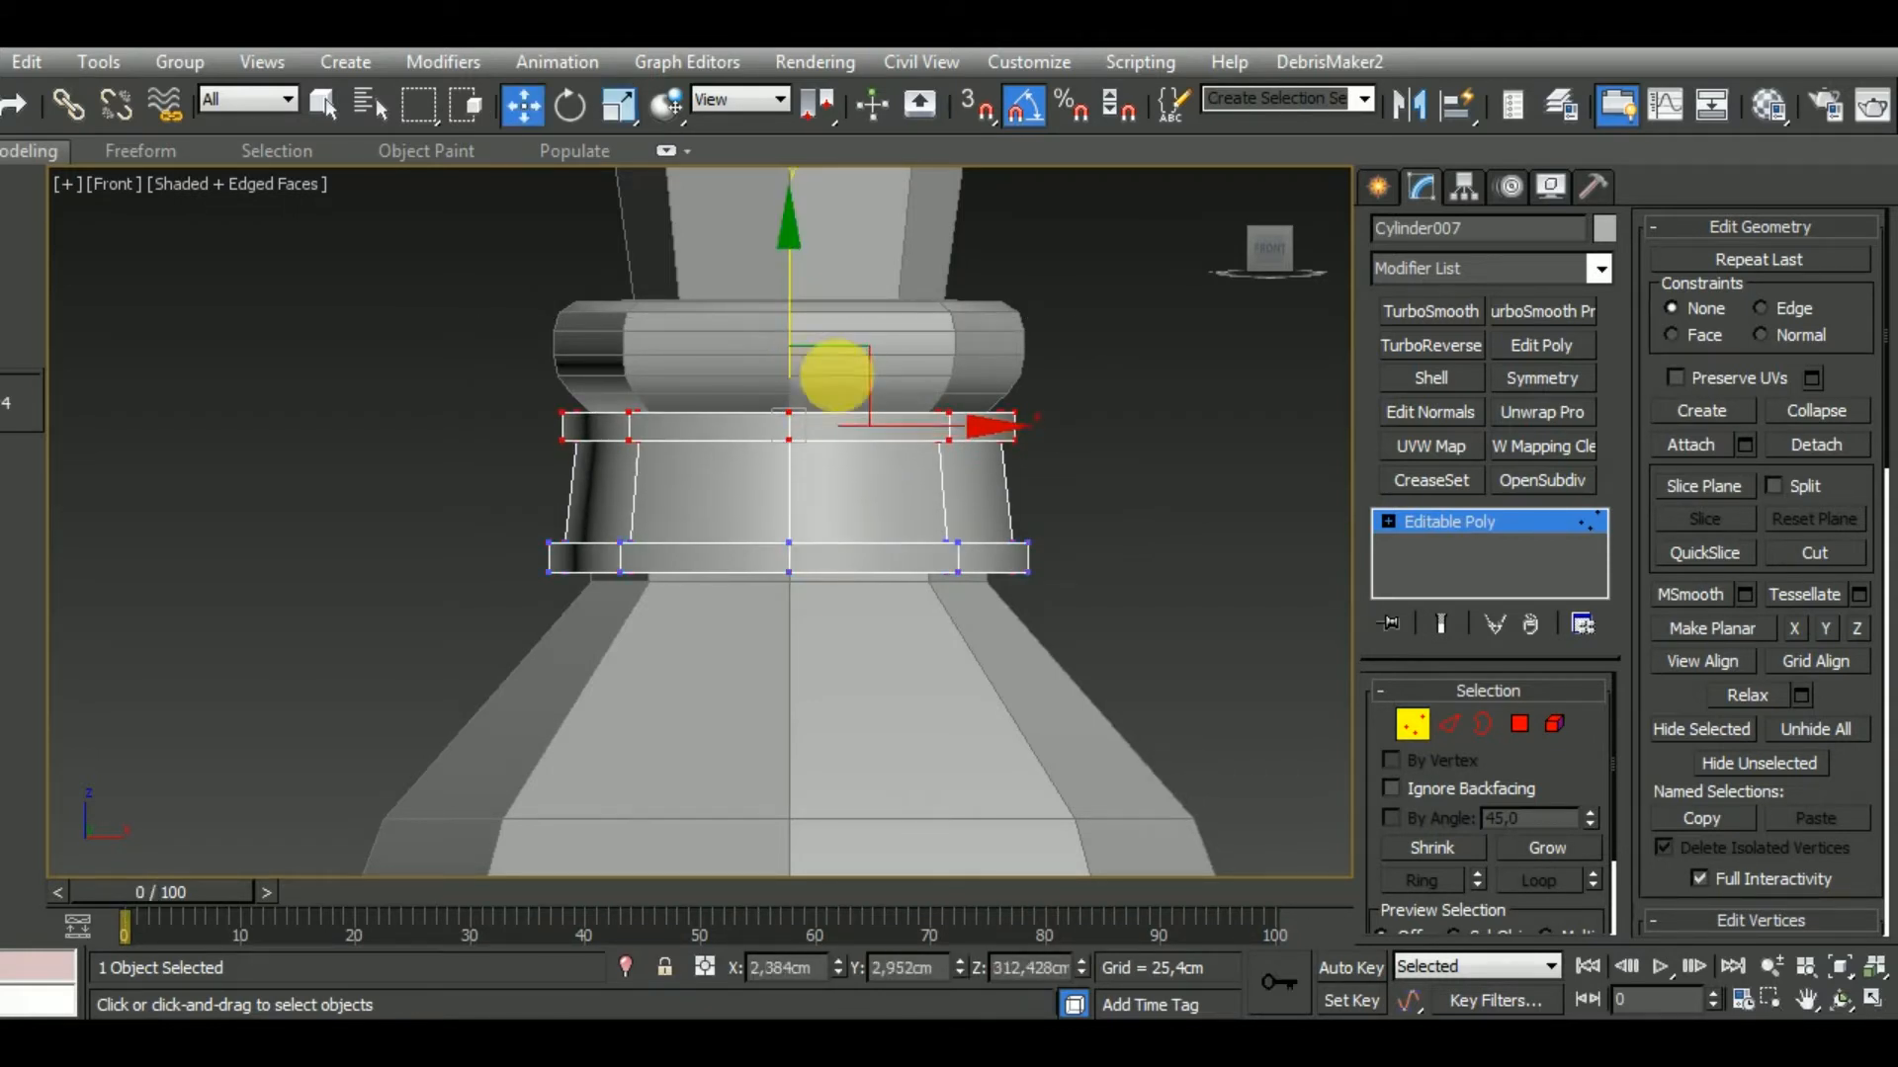
{"action": "scroll", "coordinate": [991, 449], "scroll_direction": "up", "scroll_amount": 4}
{"action": "scroll", "coordinate": [990, 450], "scroll_direction": "down", "scroll_amount": 8}
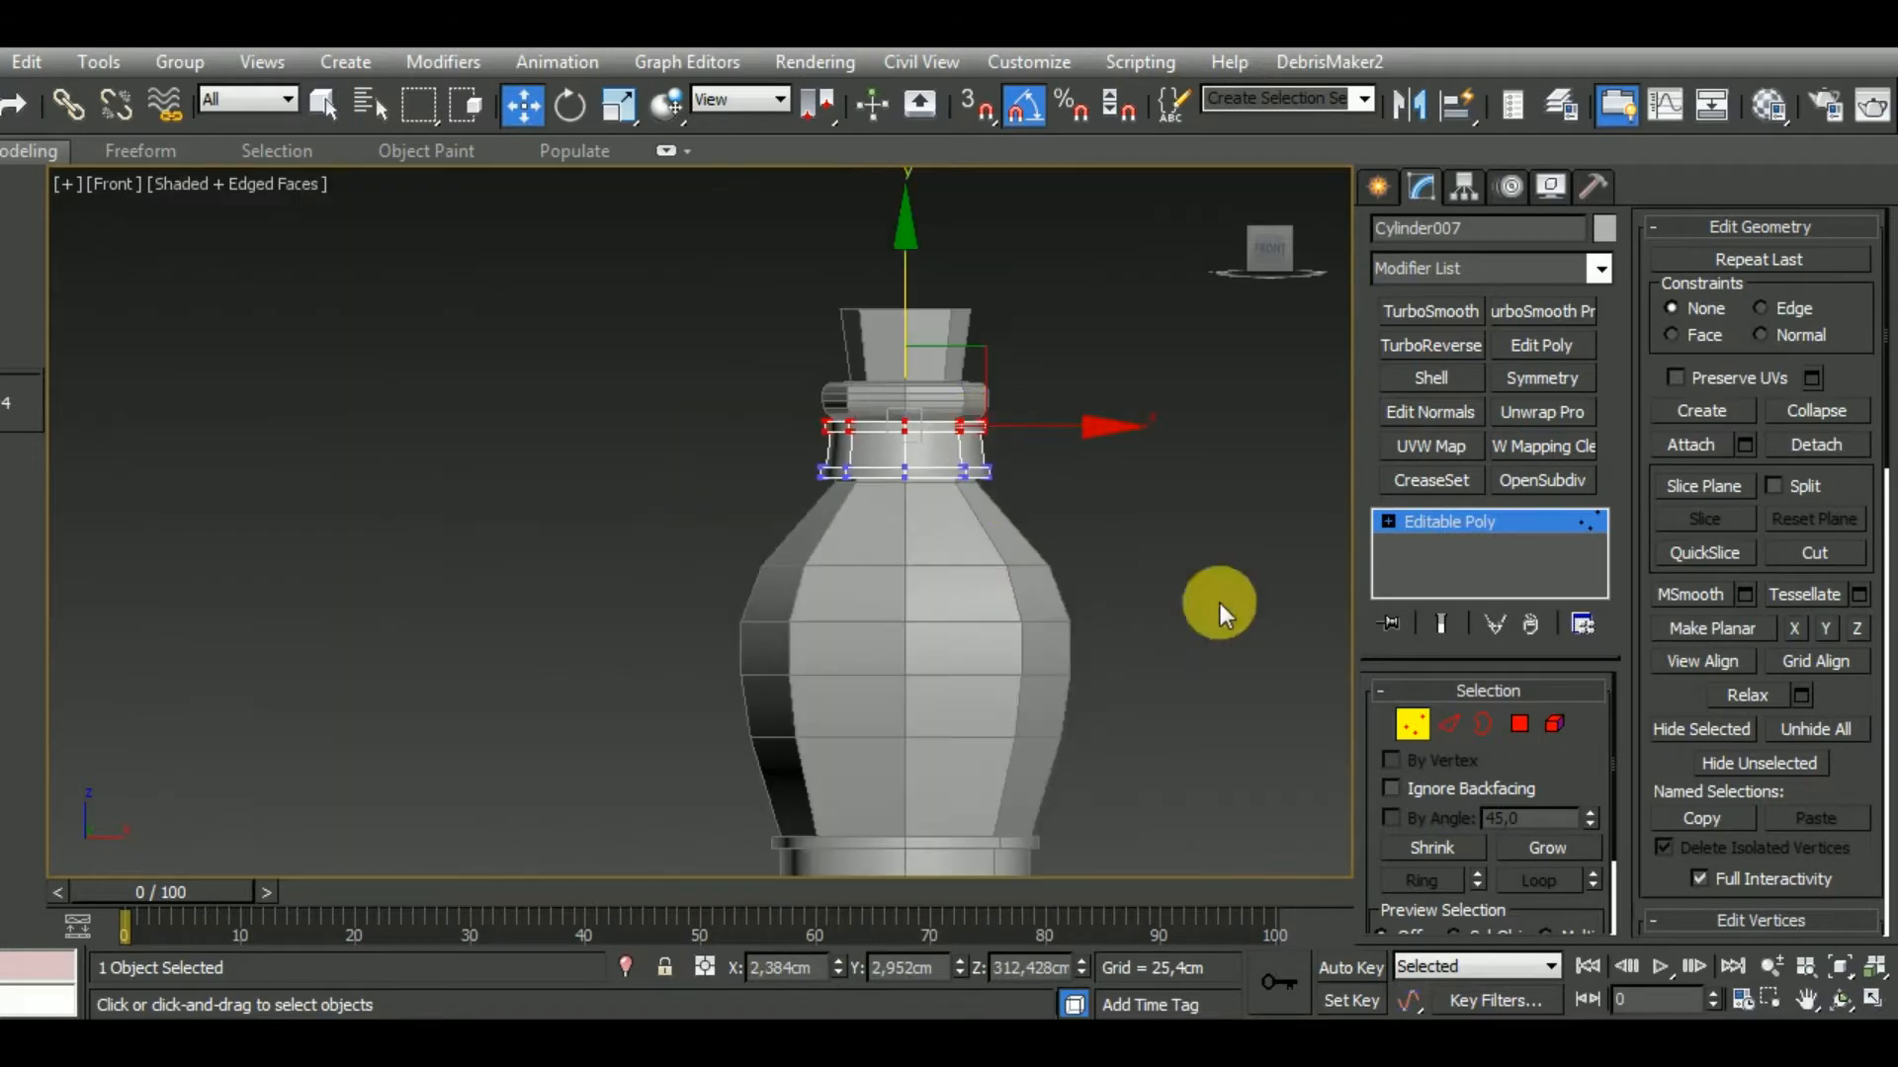
Move the neck ring's lower band vertices down about 2.7 cm onto the bottle's shoulder.
{"action": "left_click", "coordinate": [1413, 725]}
{"action": "scroll", "coordinate": [923, 538], "scroll_direction": "up", "scroll_amount": 6}
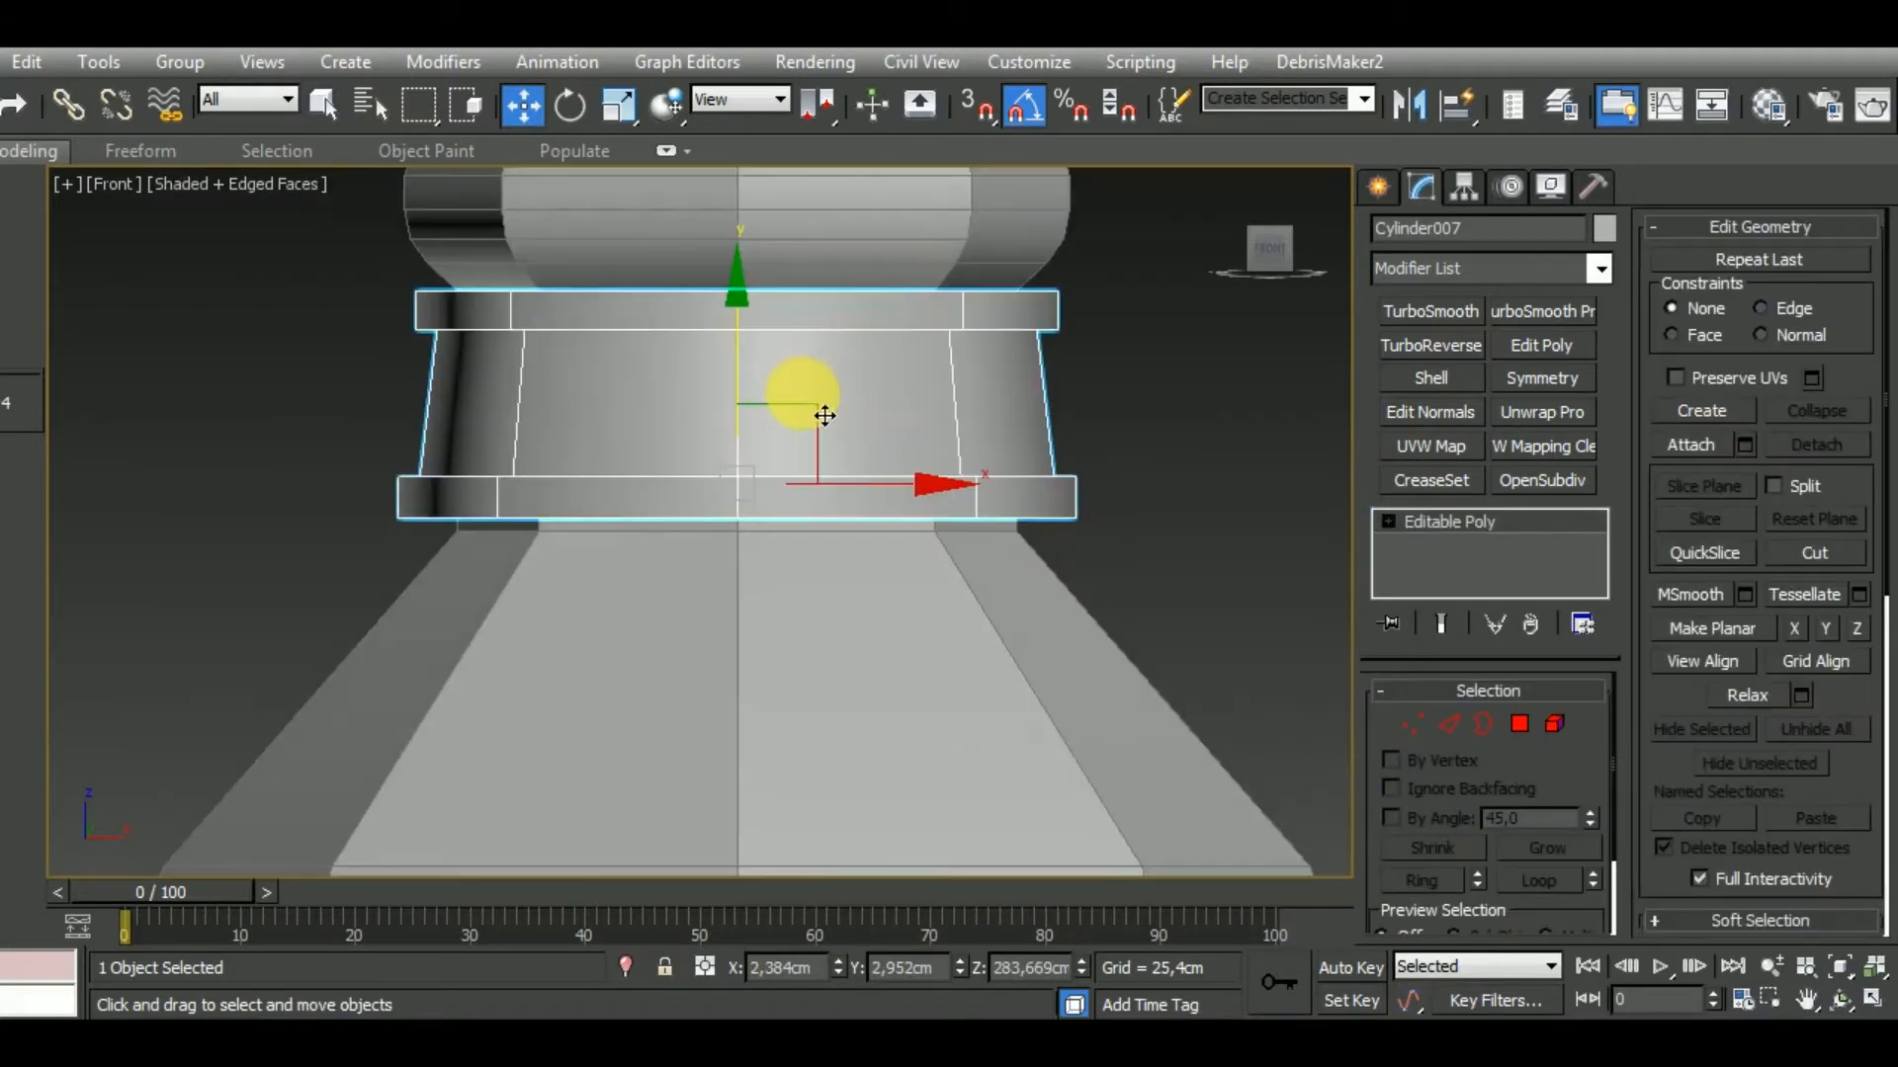
{"action": "left_click", "coordinate": [1412, 724]}
{"action": "middle_click_drag", "start_coordinate": [1067, 670], "coordinate": [1017, 606]}
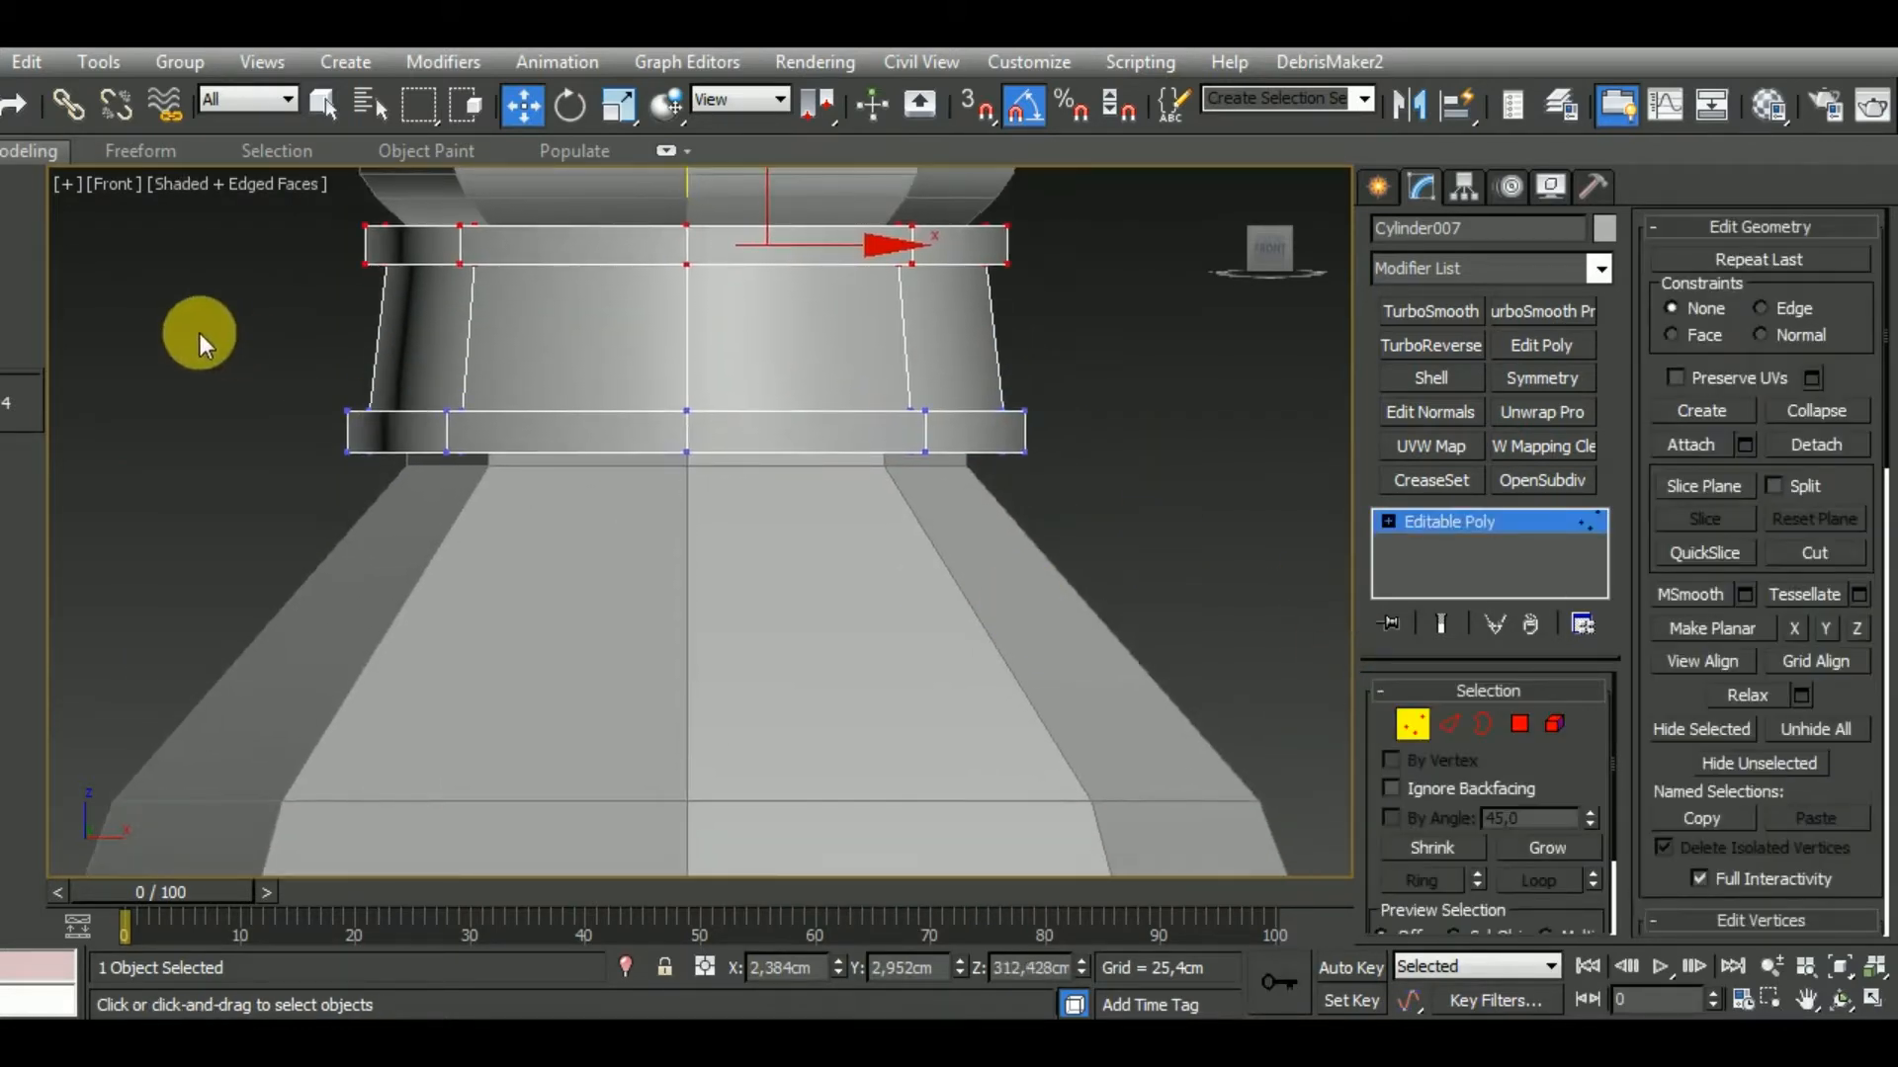
{"action": "left_click_drag", "start_coordinate": [702, 329], "coordinate": [703, 343]}
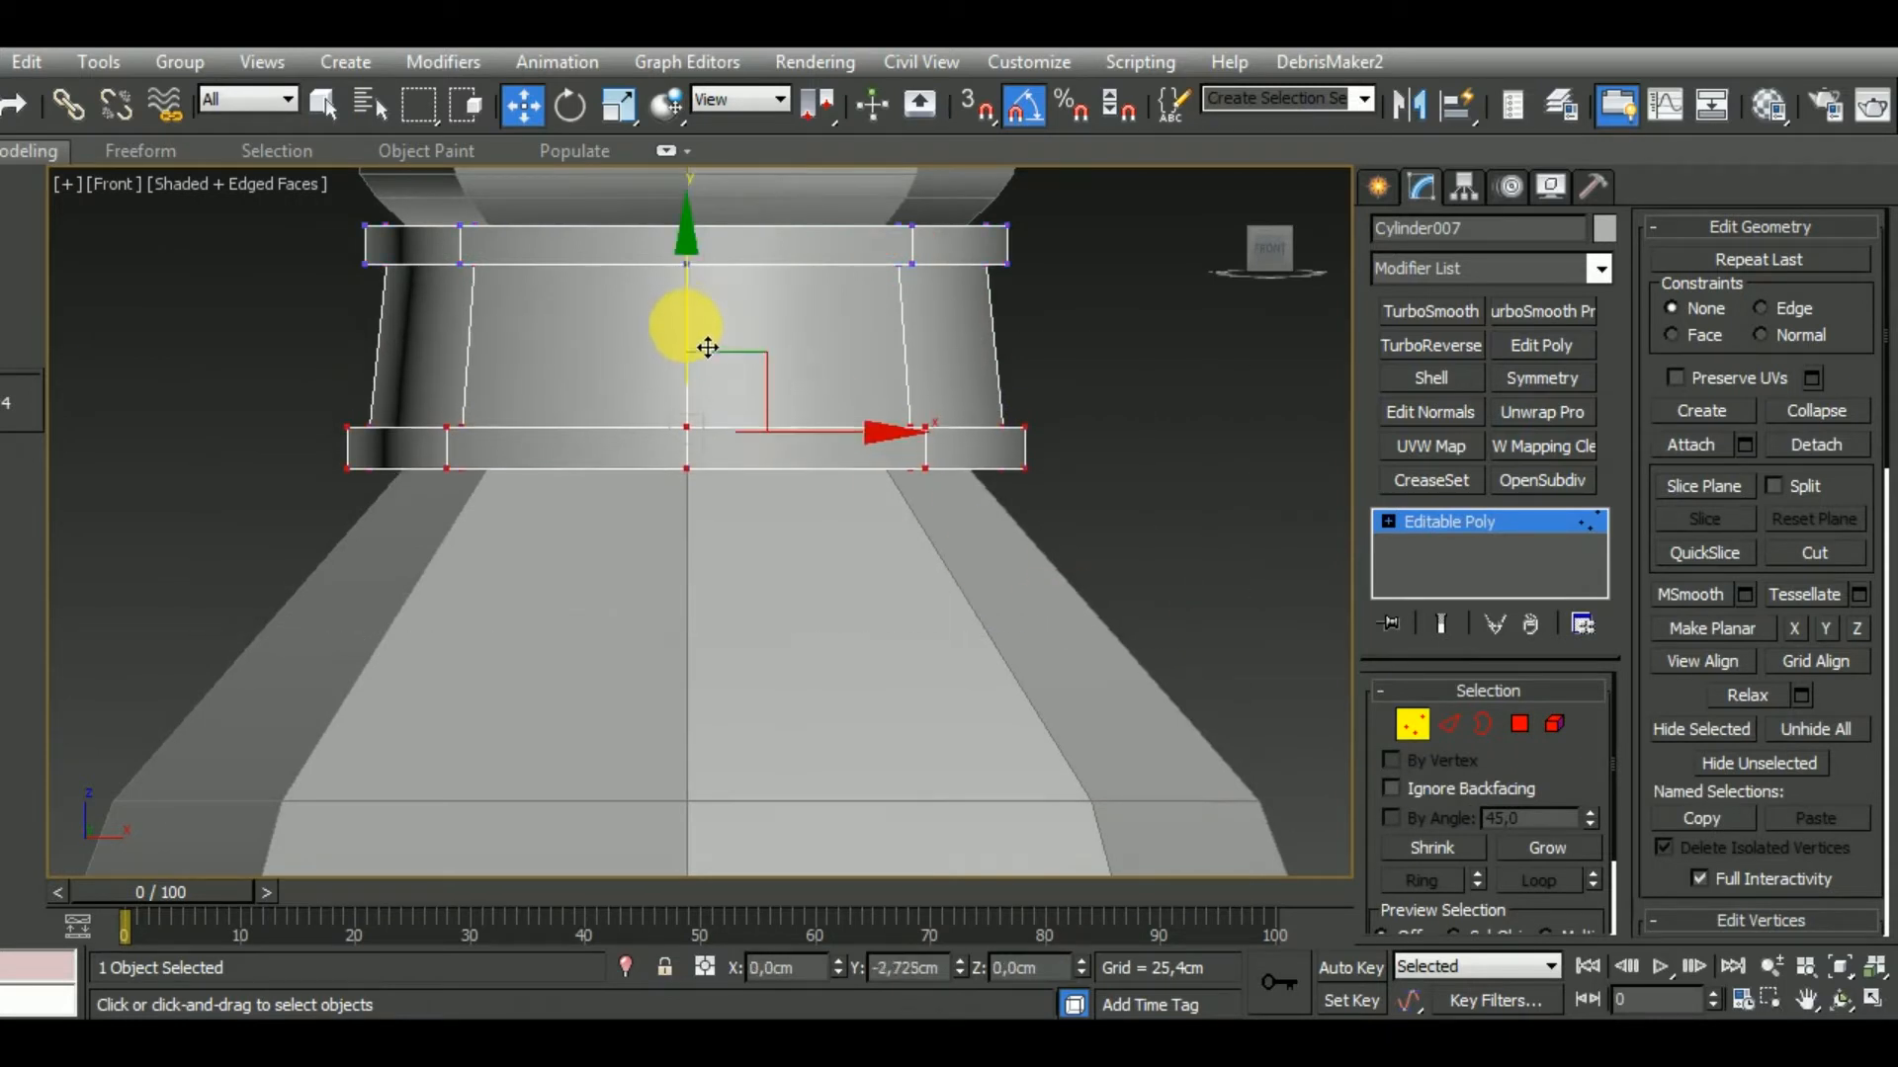
Scale the neck ring's lower and upper band vertices slightly inward and leave vertex editing.
{"action": "key", "text": "r"}
{"action": "left_click_drag", "start_coordinate": [733, 436], "coordinate": [732, 442]}
{"action": "scroll", "coordinate": [733, 442], "scroll_direction": "down", "scroll_amount": 2}
{"action": "left_click_drag", "start_coordinate": [418, 270], "coordinate": [1038, 423]}
{"action": "middle_click_drag", "start_coordinate": [779, 332], "coordinate": [943, 498], "text": "alt"}
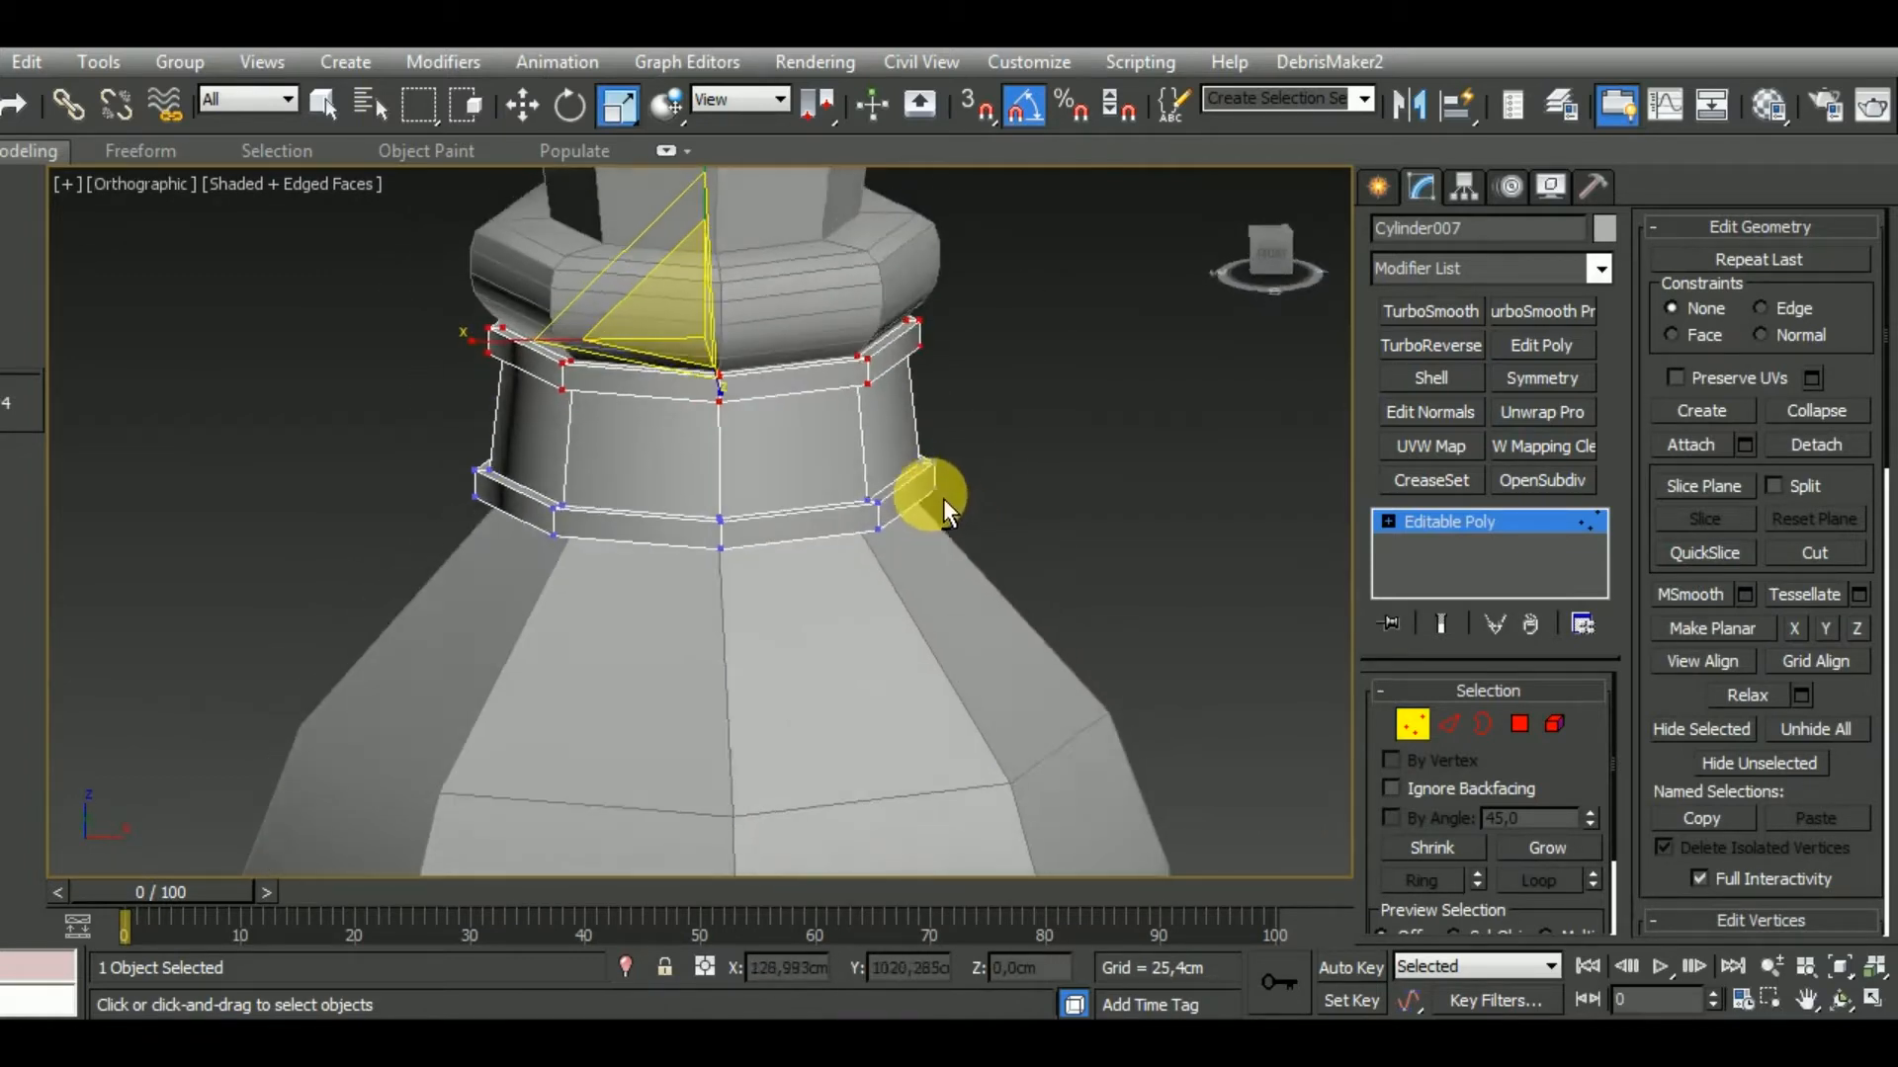
{"action": "scroll", "coordinate": [1004, 542], "scroll_direction": "down", "scroll_amount": 5}
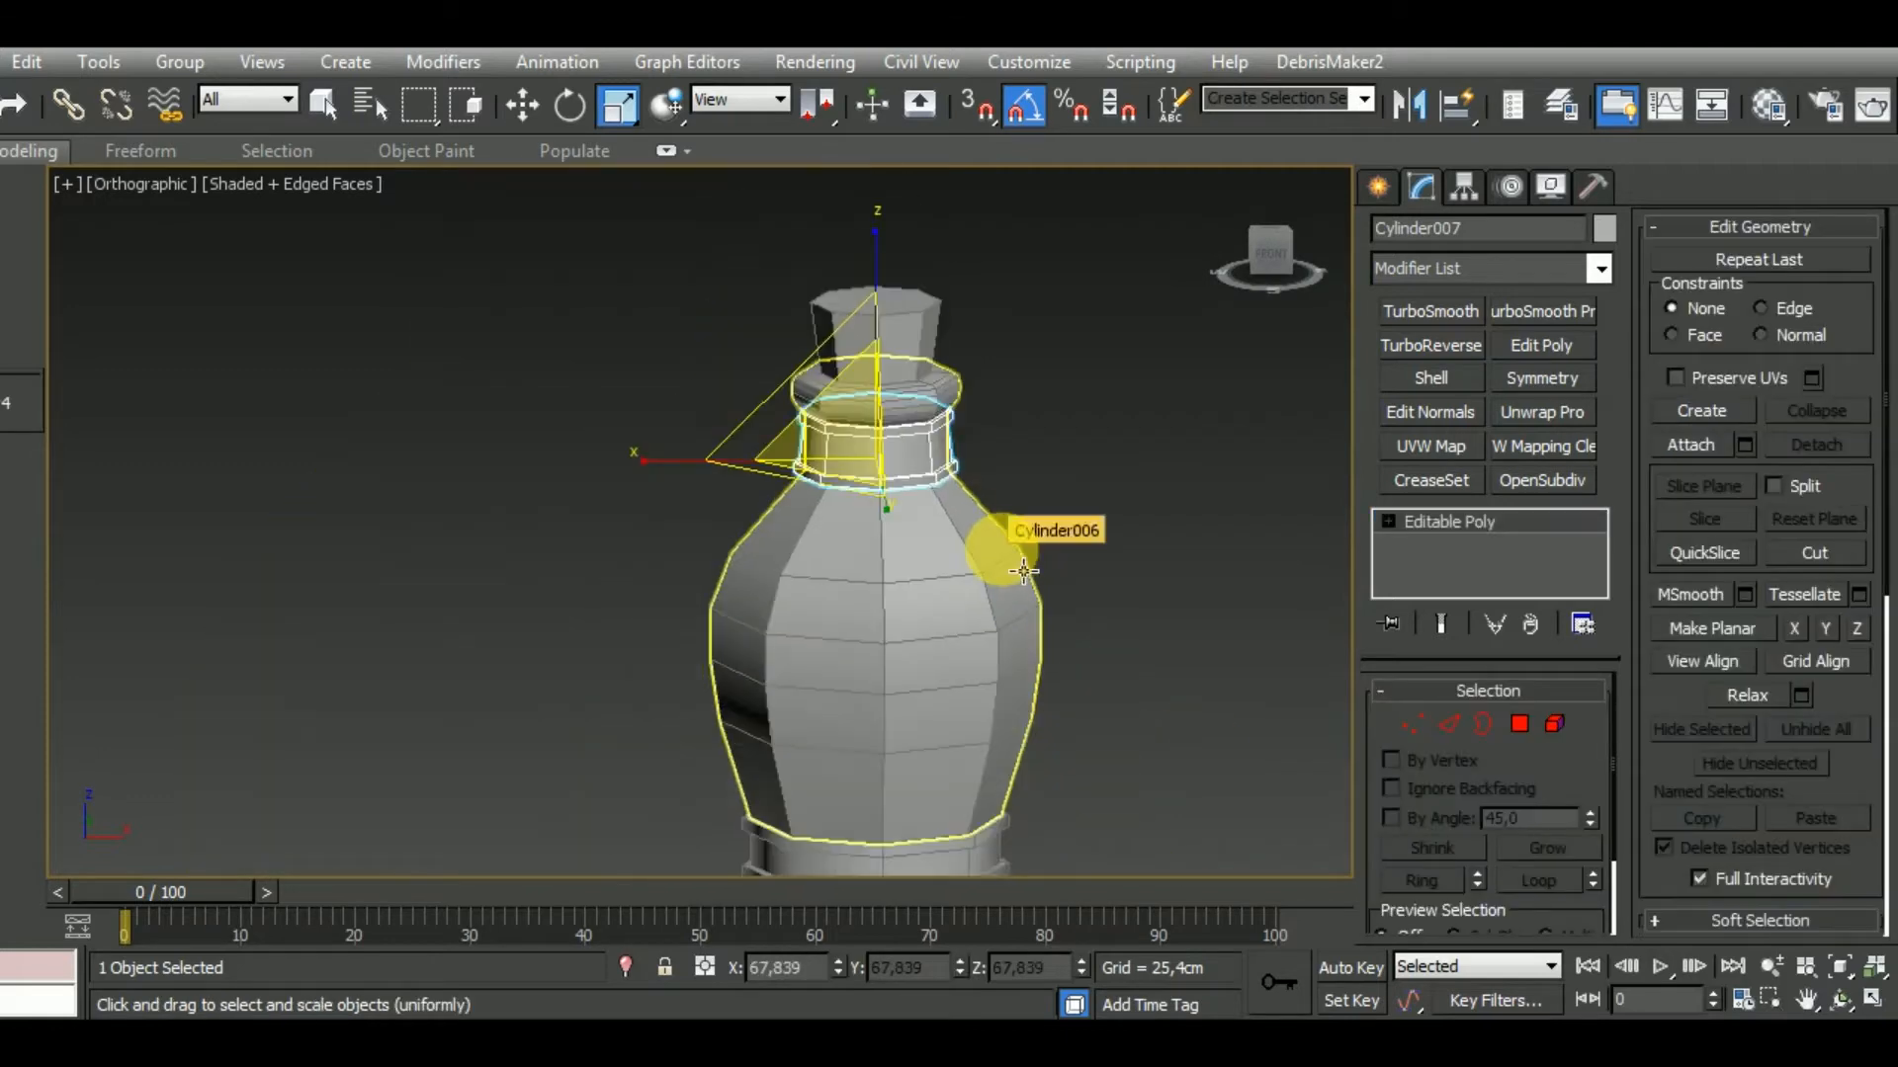
Rotate the stopper's top polygon in the front view so the stopper ends in a slanted cut rising toward positive X.
{"action": "key", "text": "f"}
{"action": "key", "text": "z"}
{"action": "scroll", "coordinate": [1029, 606], "scroll_direction": "down", "scroll_amount": 5}
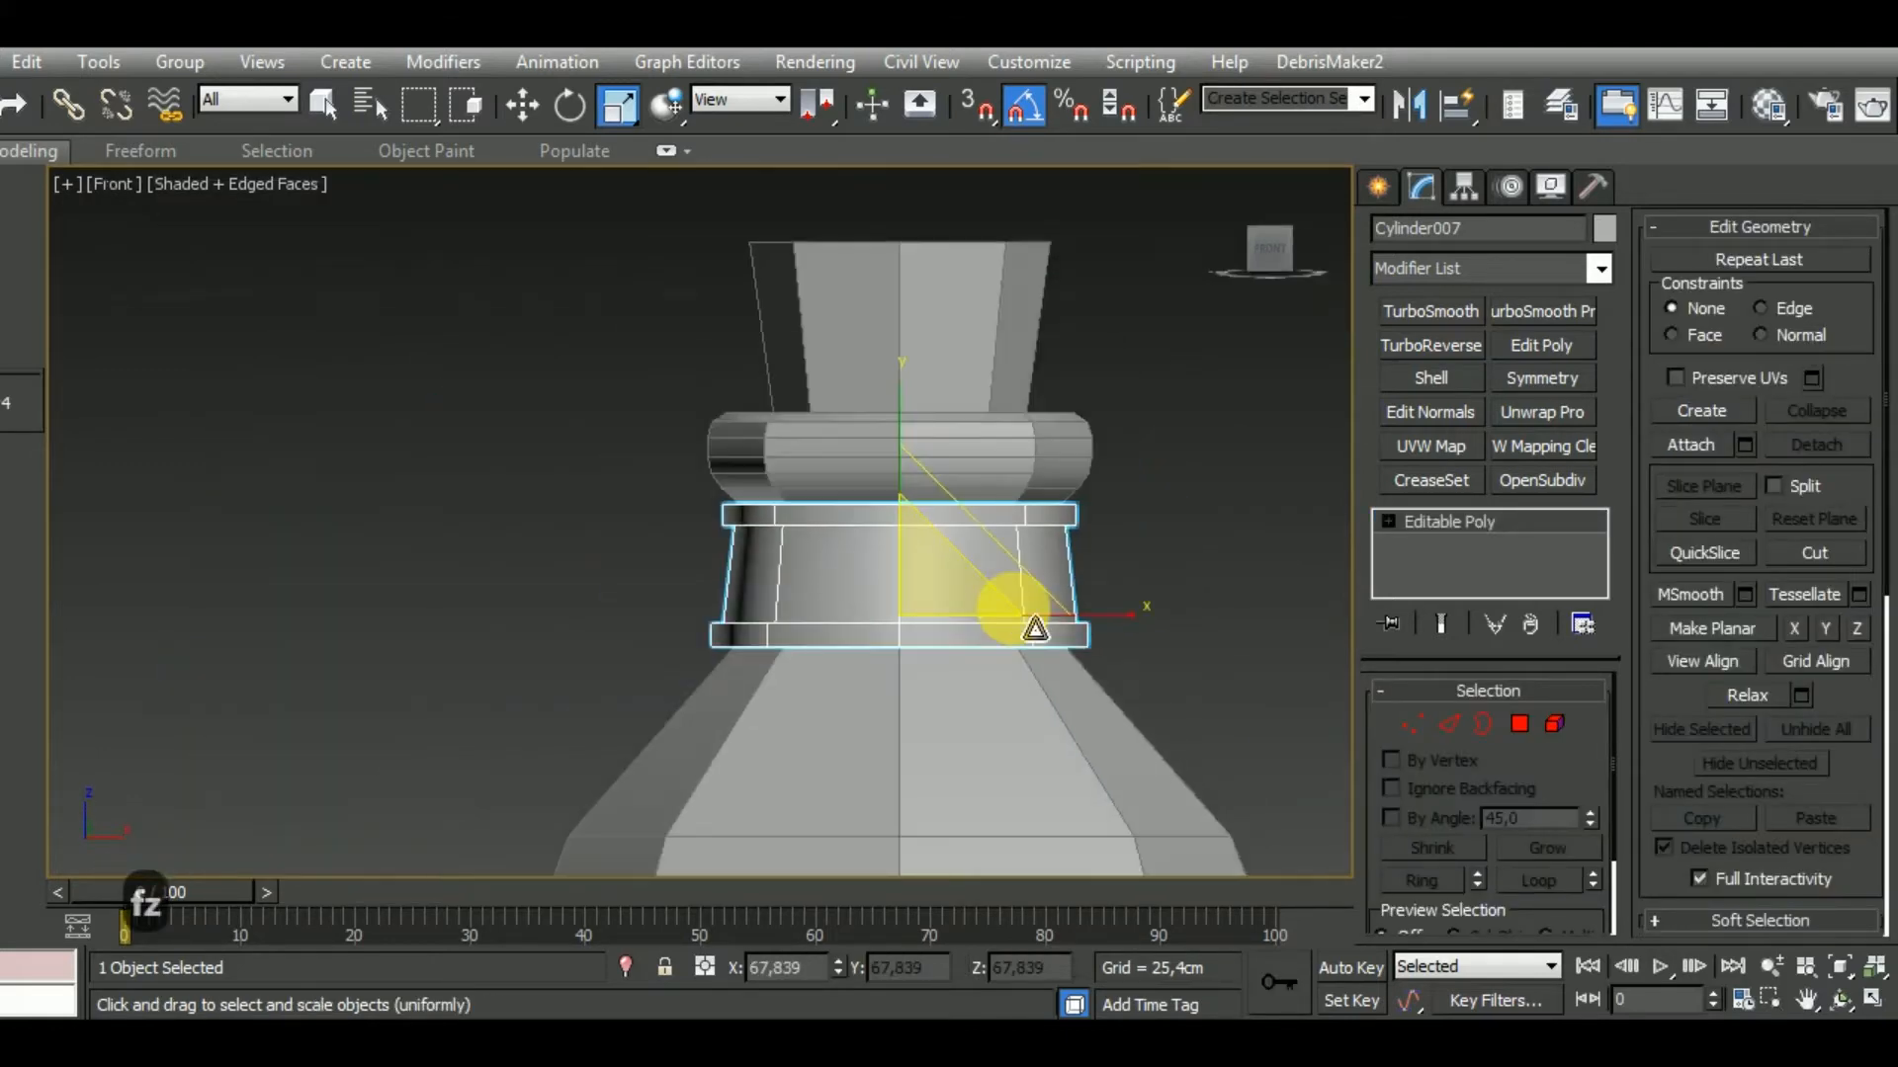
{"action": "left_click", "coordinate": [966, 309]}
{"action": "middle_click_drag", "start_coordinate": [966, 309], "coordinate": [949, 605]}
{"action": "left_click", "coordinate": [1519, 723]}
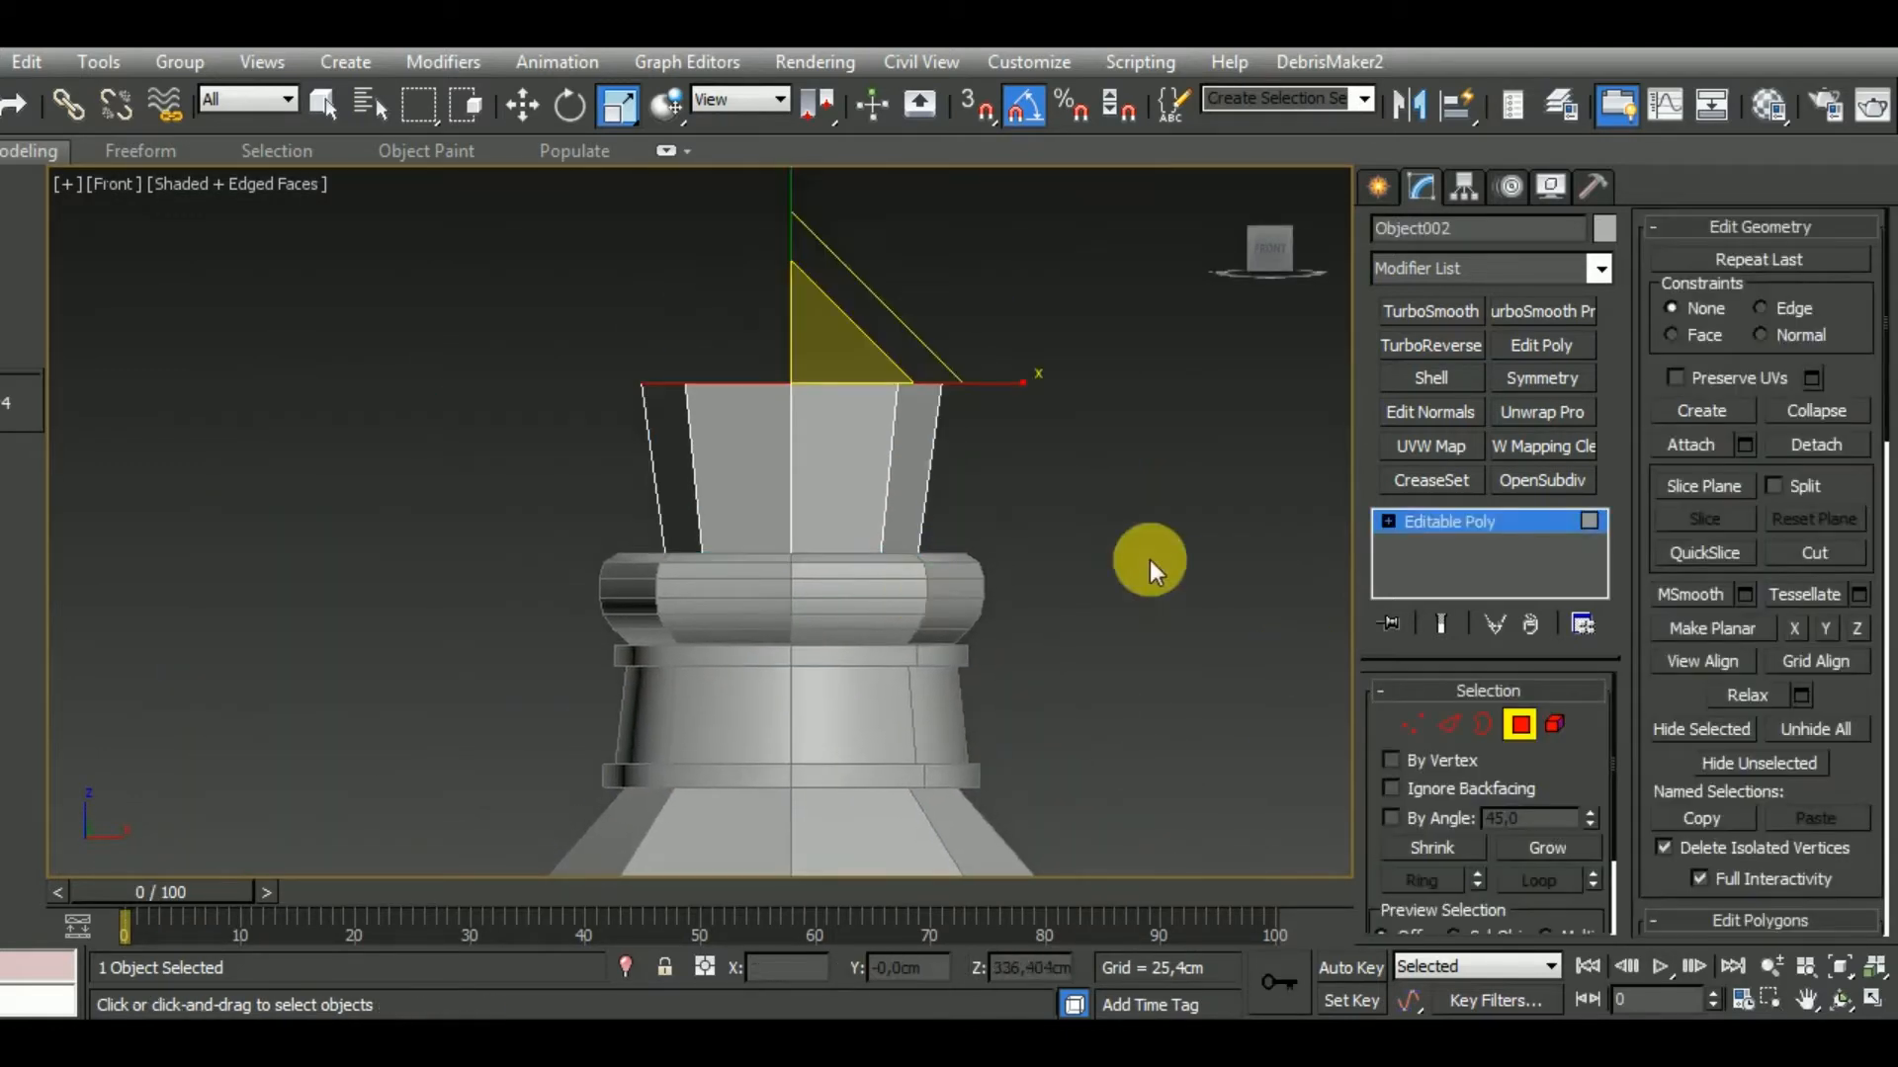
{"action": "middle_click_drag", "start_coordinate": [1148, 559], "coordinate": [1084, 591]}
{"action": "left_click", "coordinate": [571, 105]}
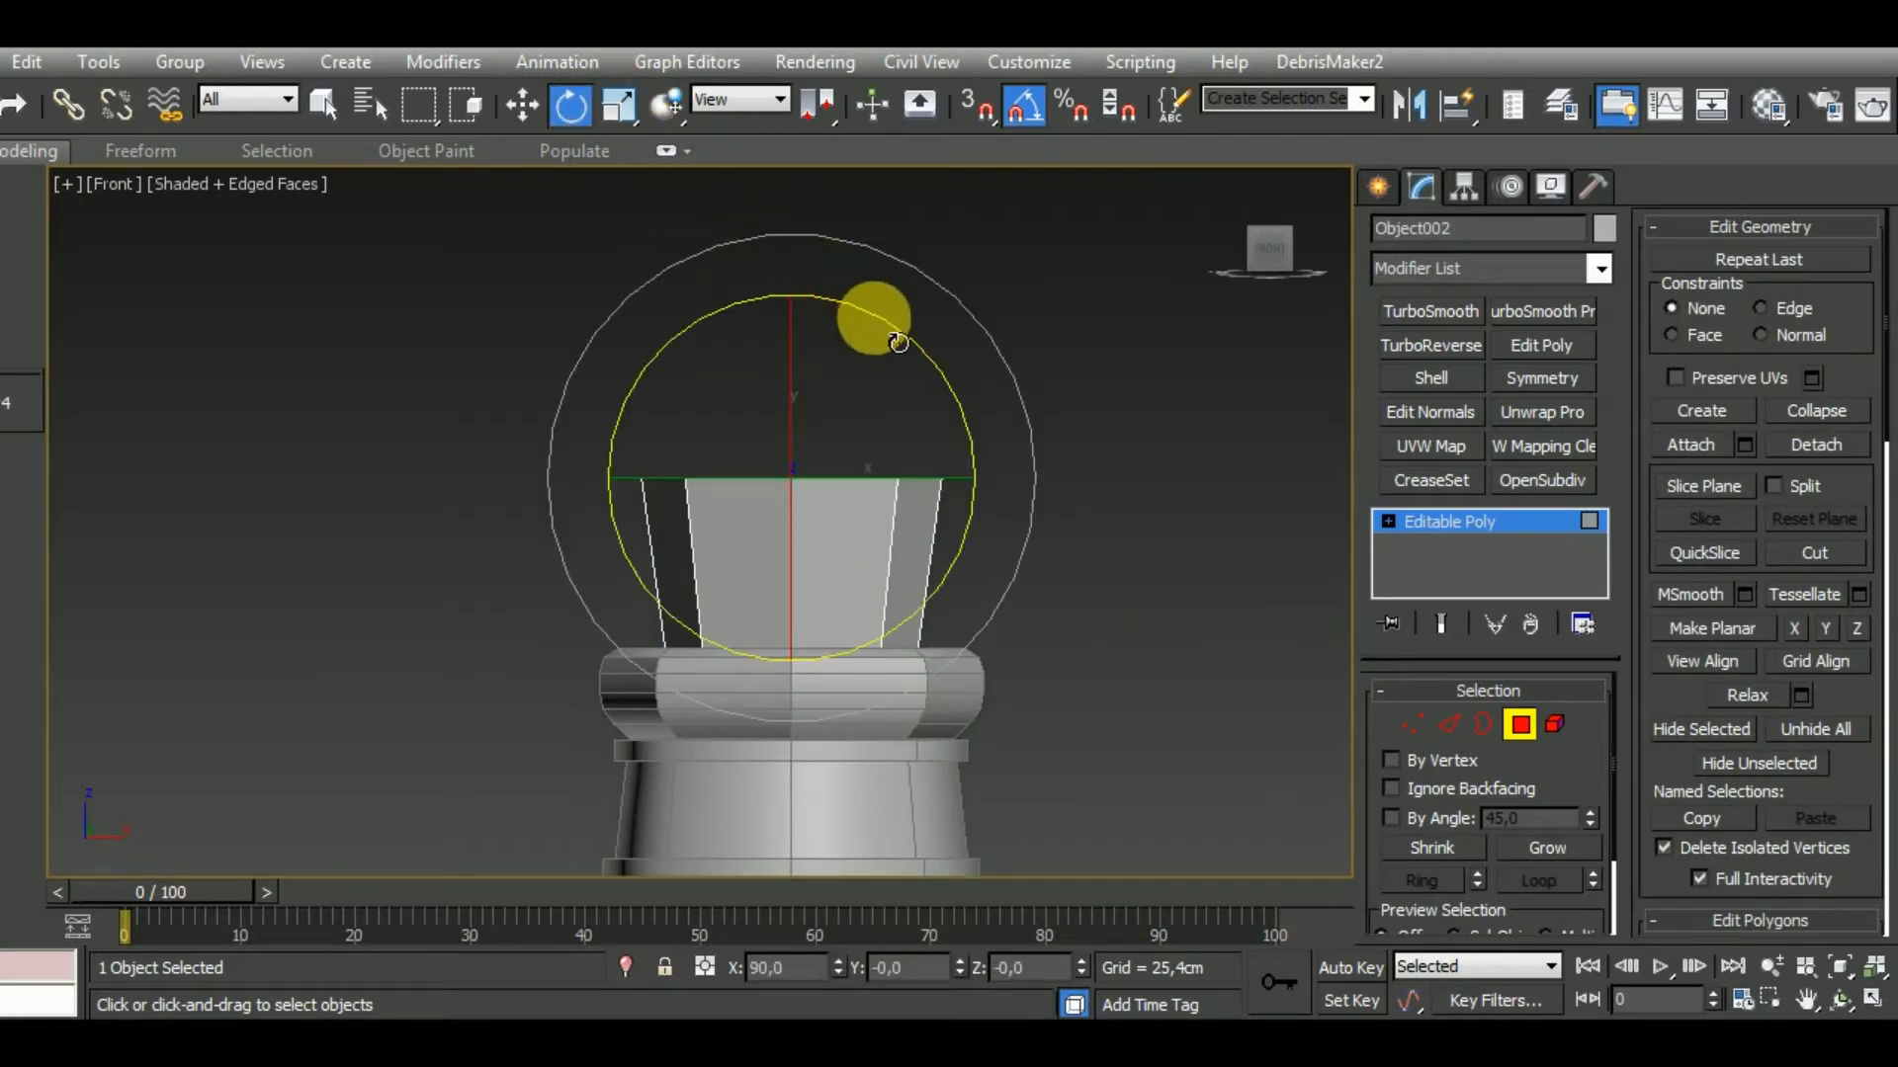
{"action": "left_click_drag", "start_coordinate": [899, 342], "coordinate": [883, 330]}
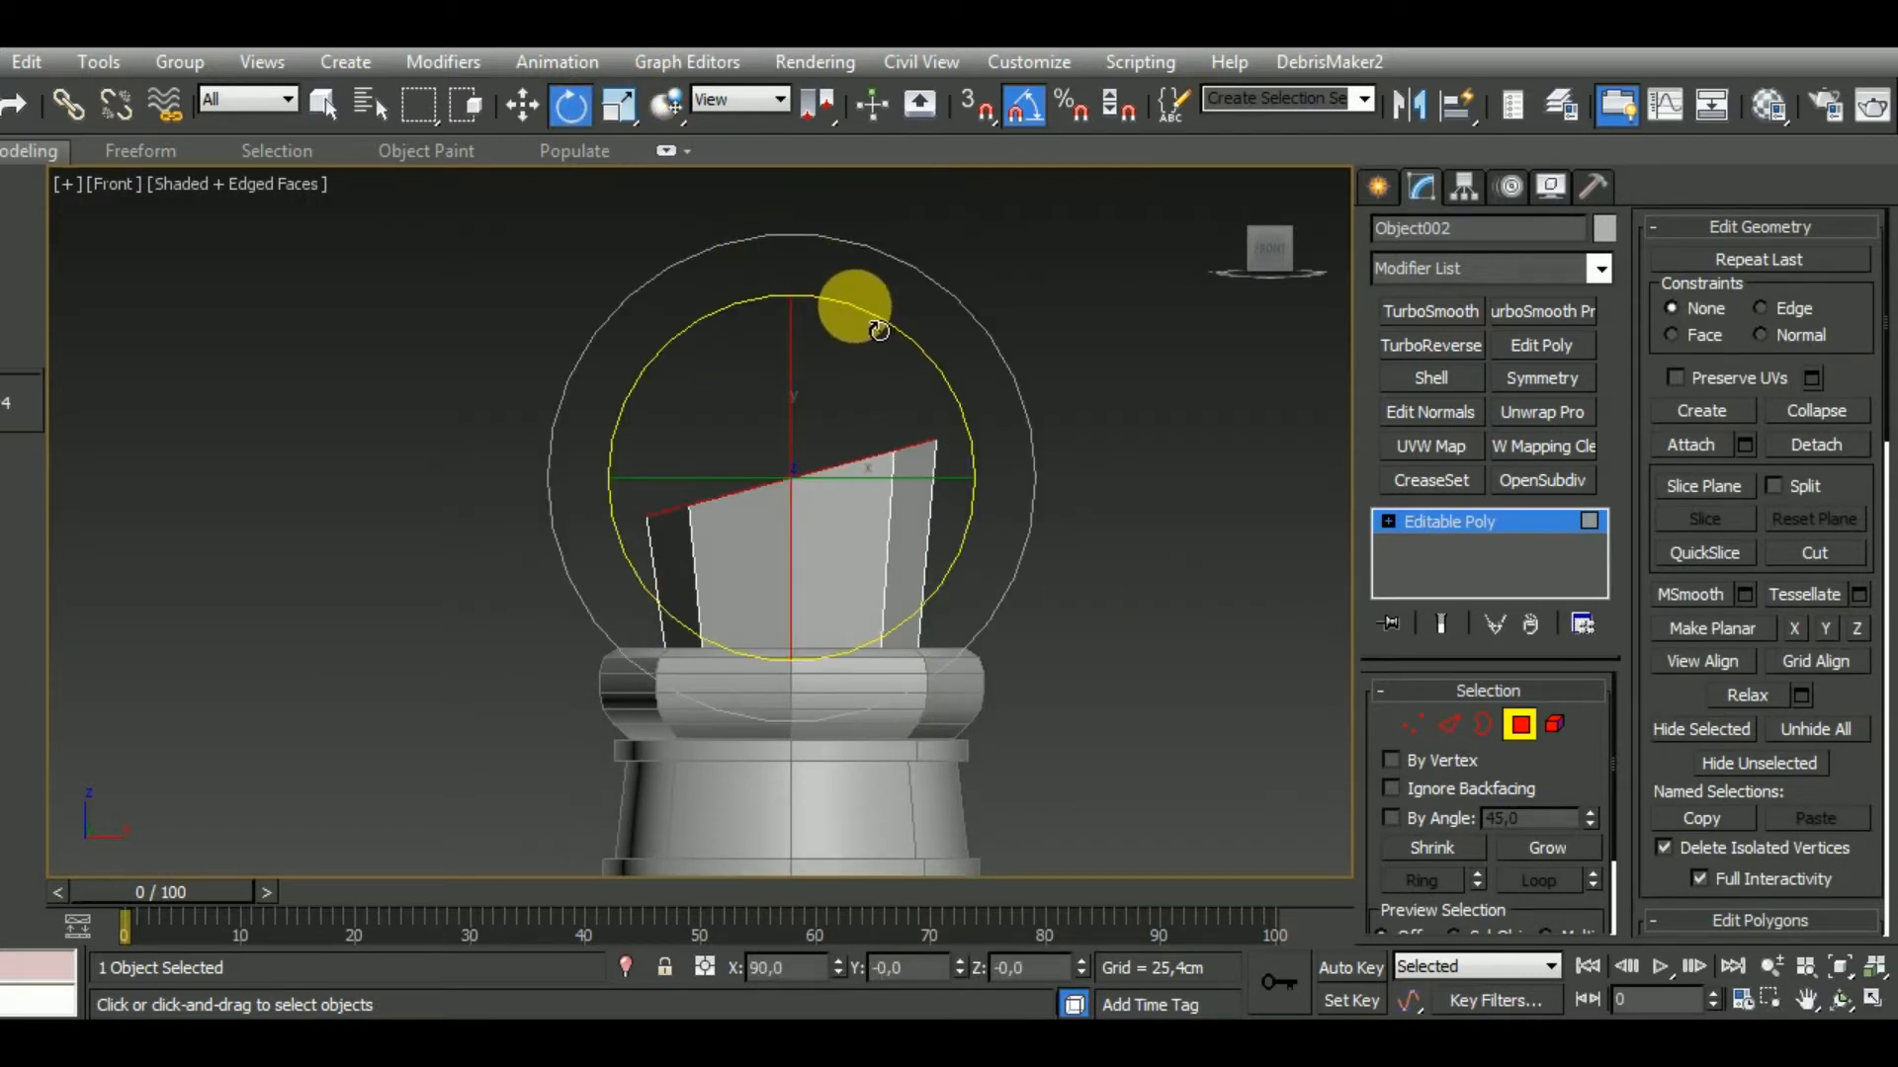
{"action": "left_click", "coordinate": [530, 105]}
{"action": "scroll", "coordinate": [1053, 678], "scroll_direction": "down", "scroll_amount": 6}
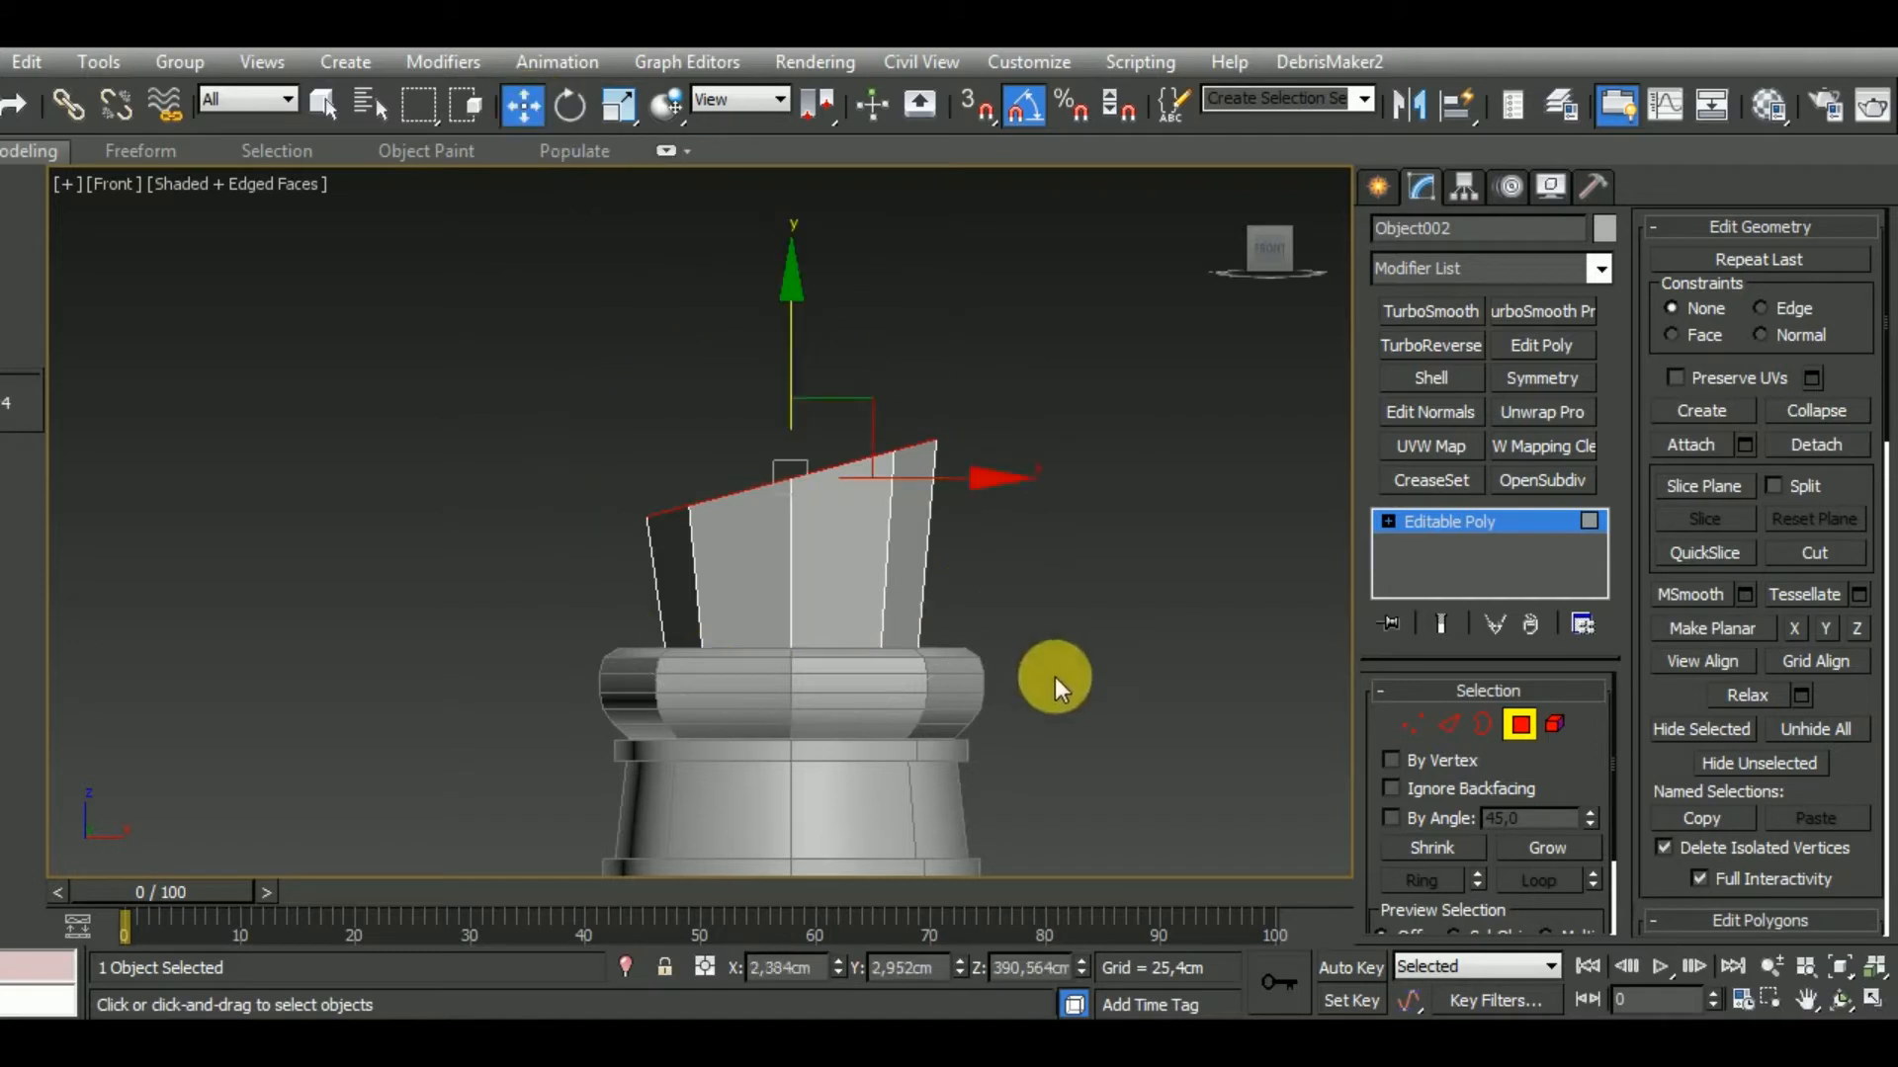
{"action": "middle_click_drag", "start_coordinate": [1113, 698], "coordinate": [1017, 563]}
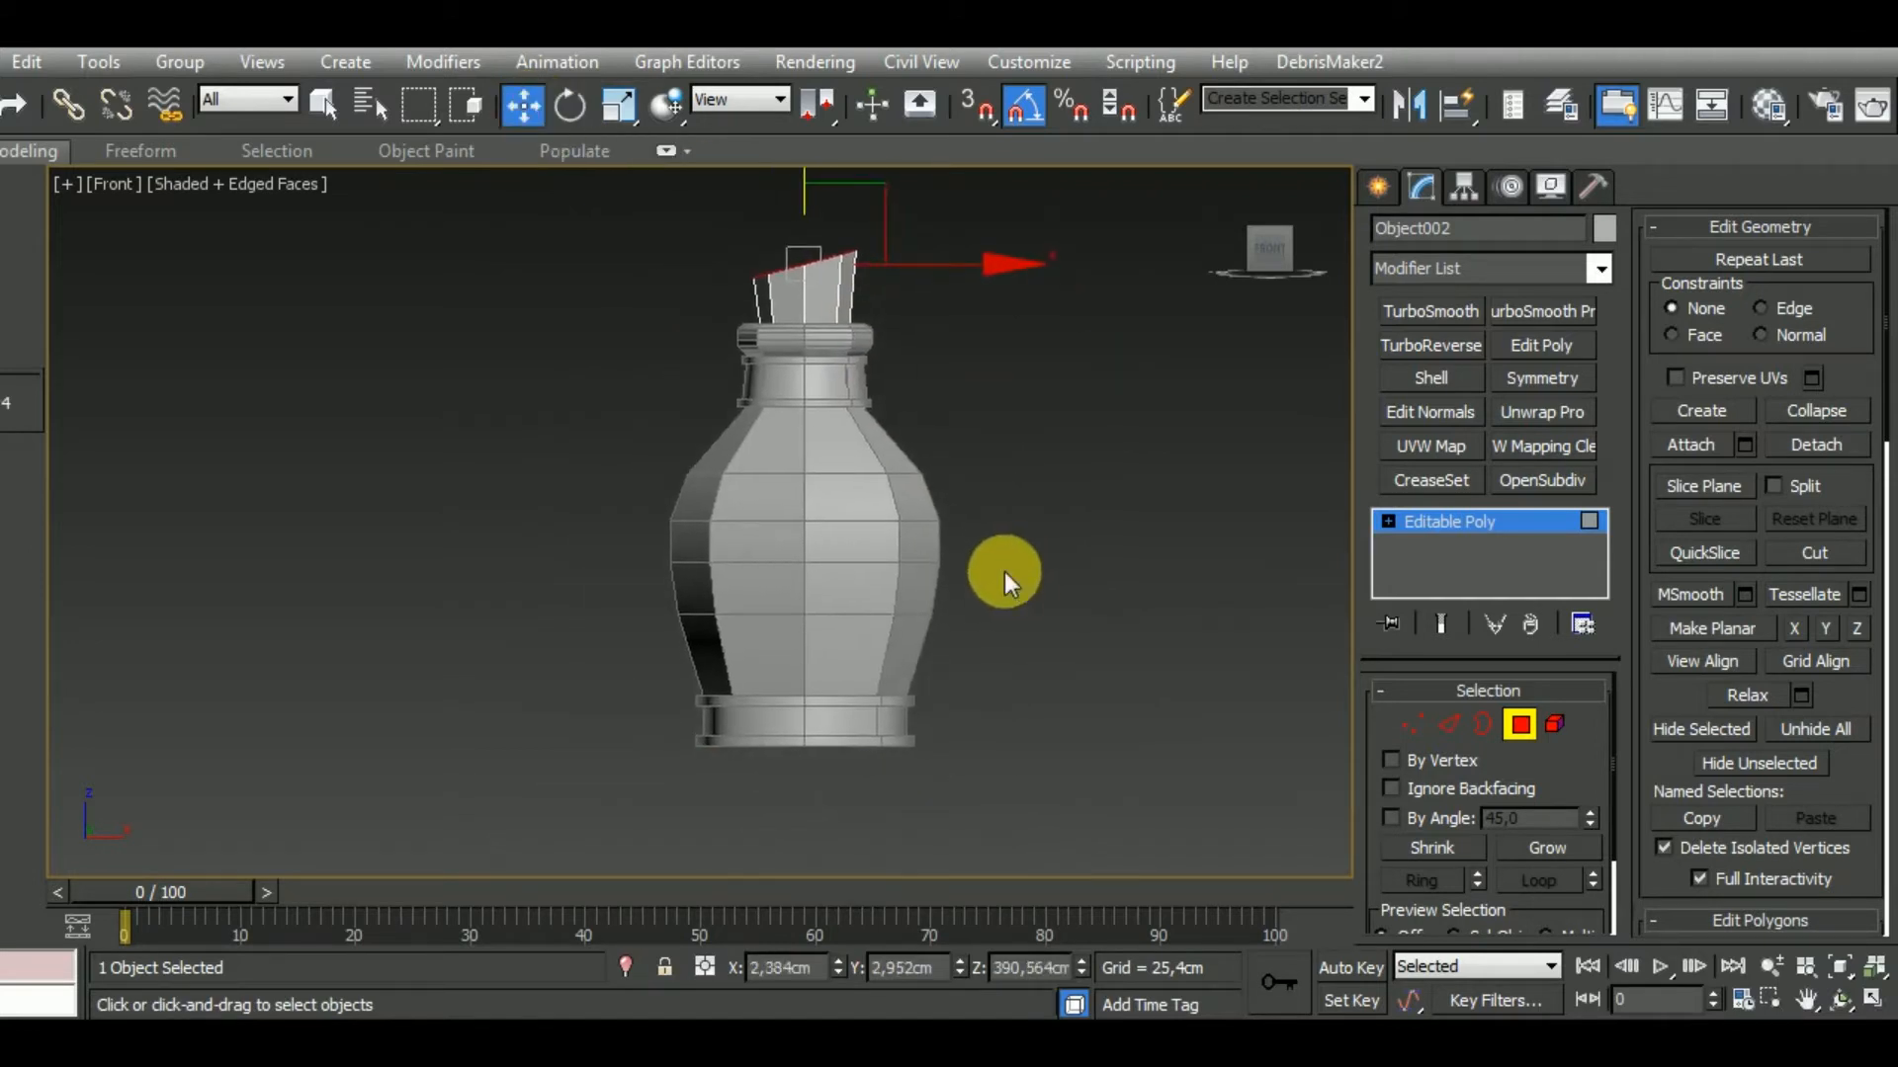
Scale the bottle body's lowest ring of vertices inward to narrow its foot, and leave vertex editing.
{"action": "scroll", "coordinate": [1004, 571], "scroll_direction": "up", "scroll_amount": 3}
{"action": "scroll", "coordinate": [935, 637], "scroll_direction": "down", "scroll_amount": 3}
{"action": "key", "text": "ctrl+d"}
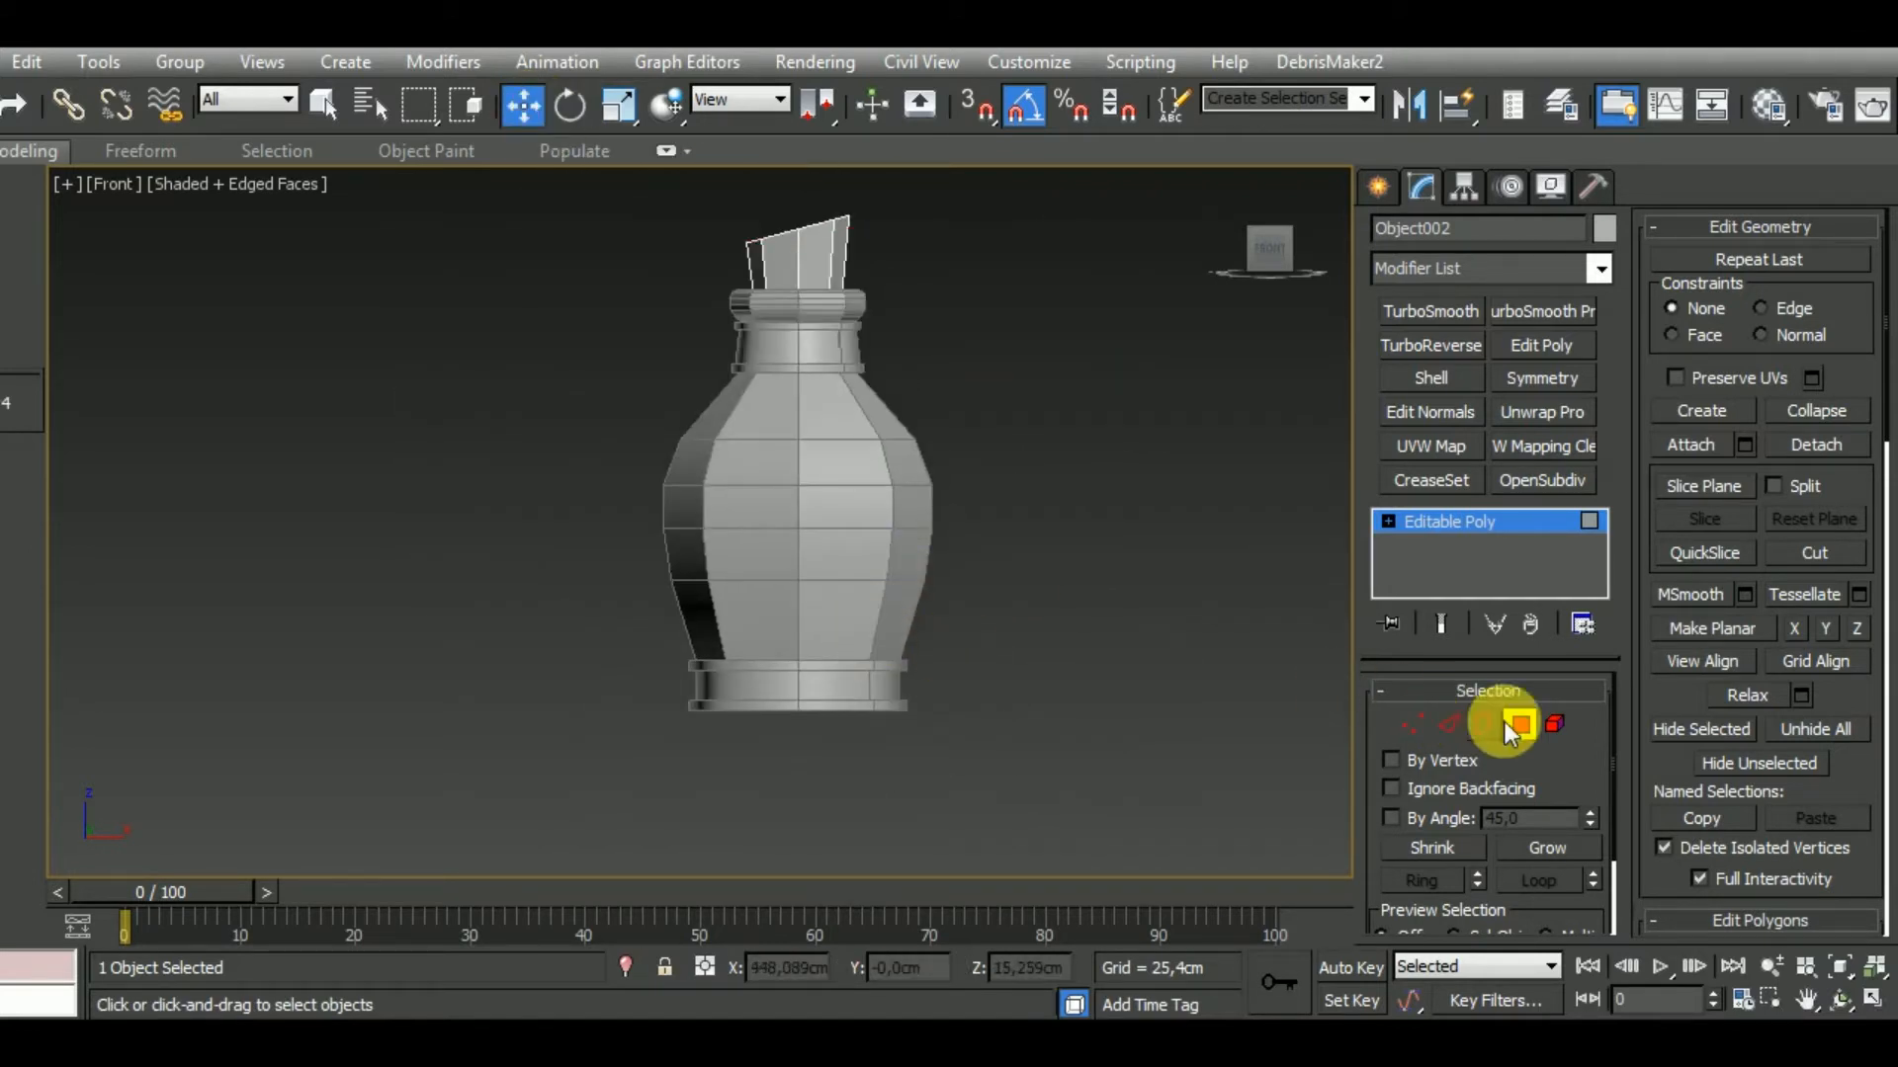
{"action": "left_click", "coordinate": [869, 636]}
{"action": "scroll", "coordinate": [909, 636], "scroll_direction": "up", "scroll_amount": 5}
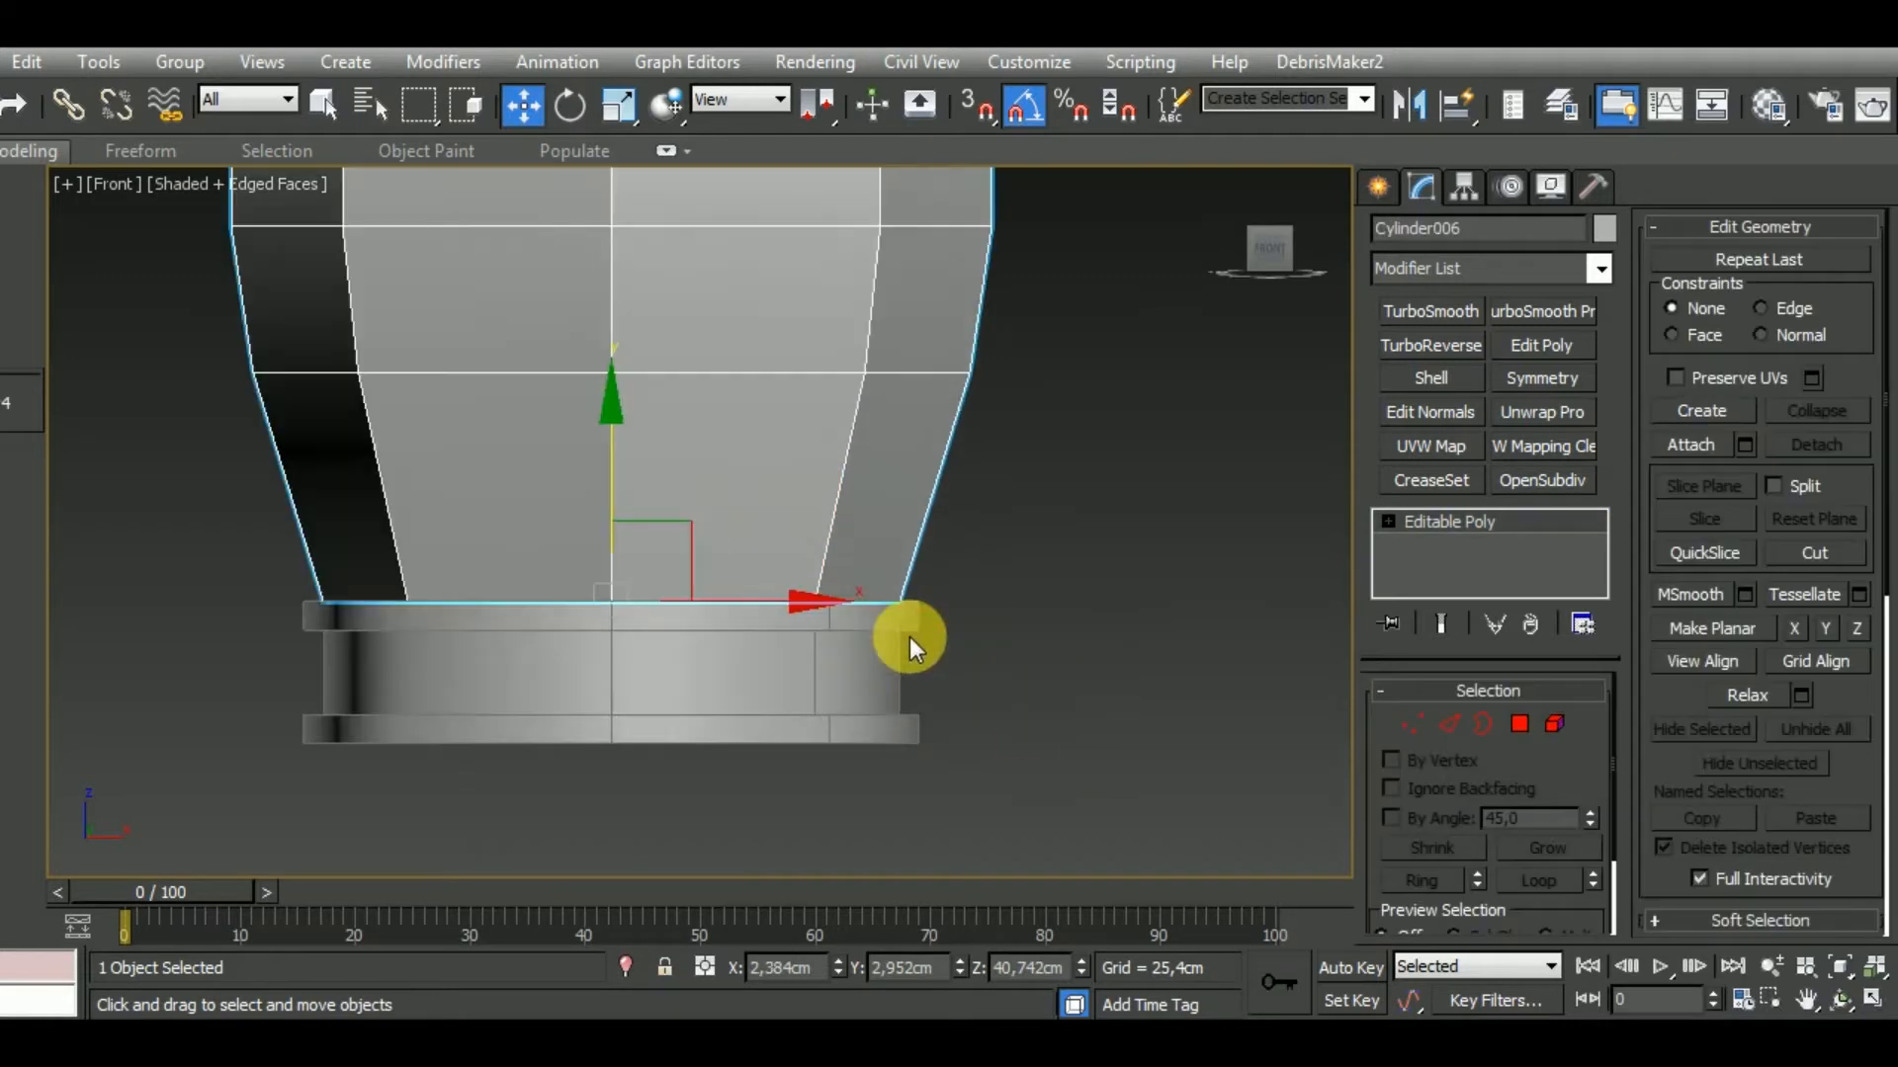
{"action": "scroll", "coordinate": [934, 633], "scroll_direction": "down", "scroll_amount": 5}
{"action": "scroll", "coordinate": [955, 646], "scroll_direction": "down", "scroll_amount": 2}
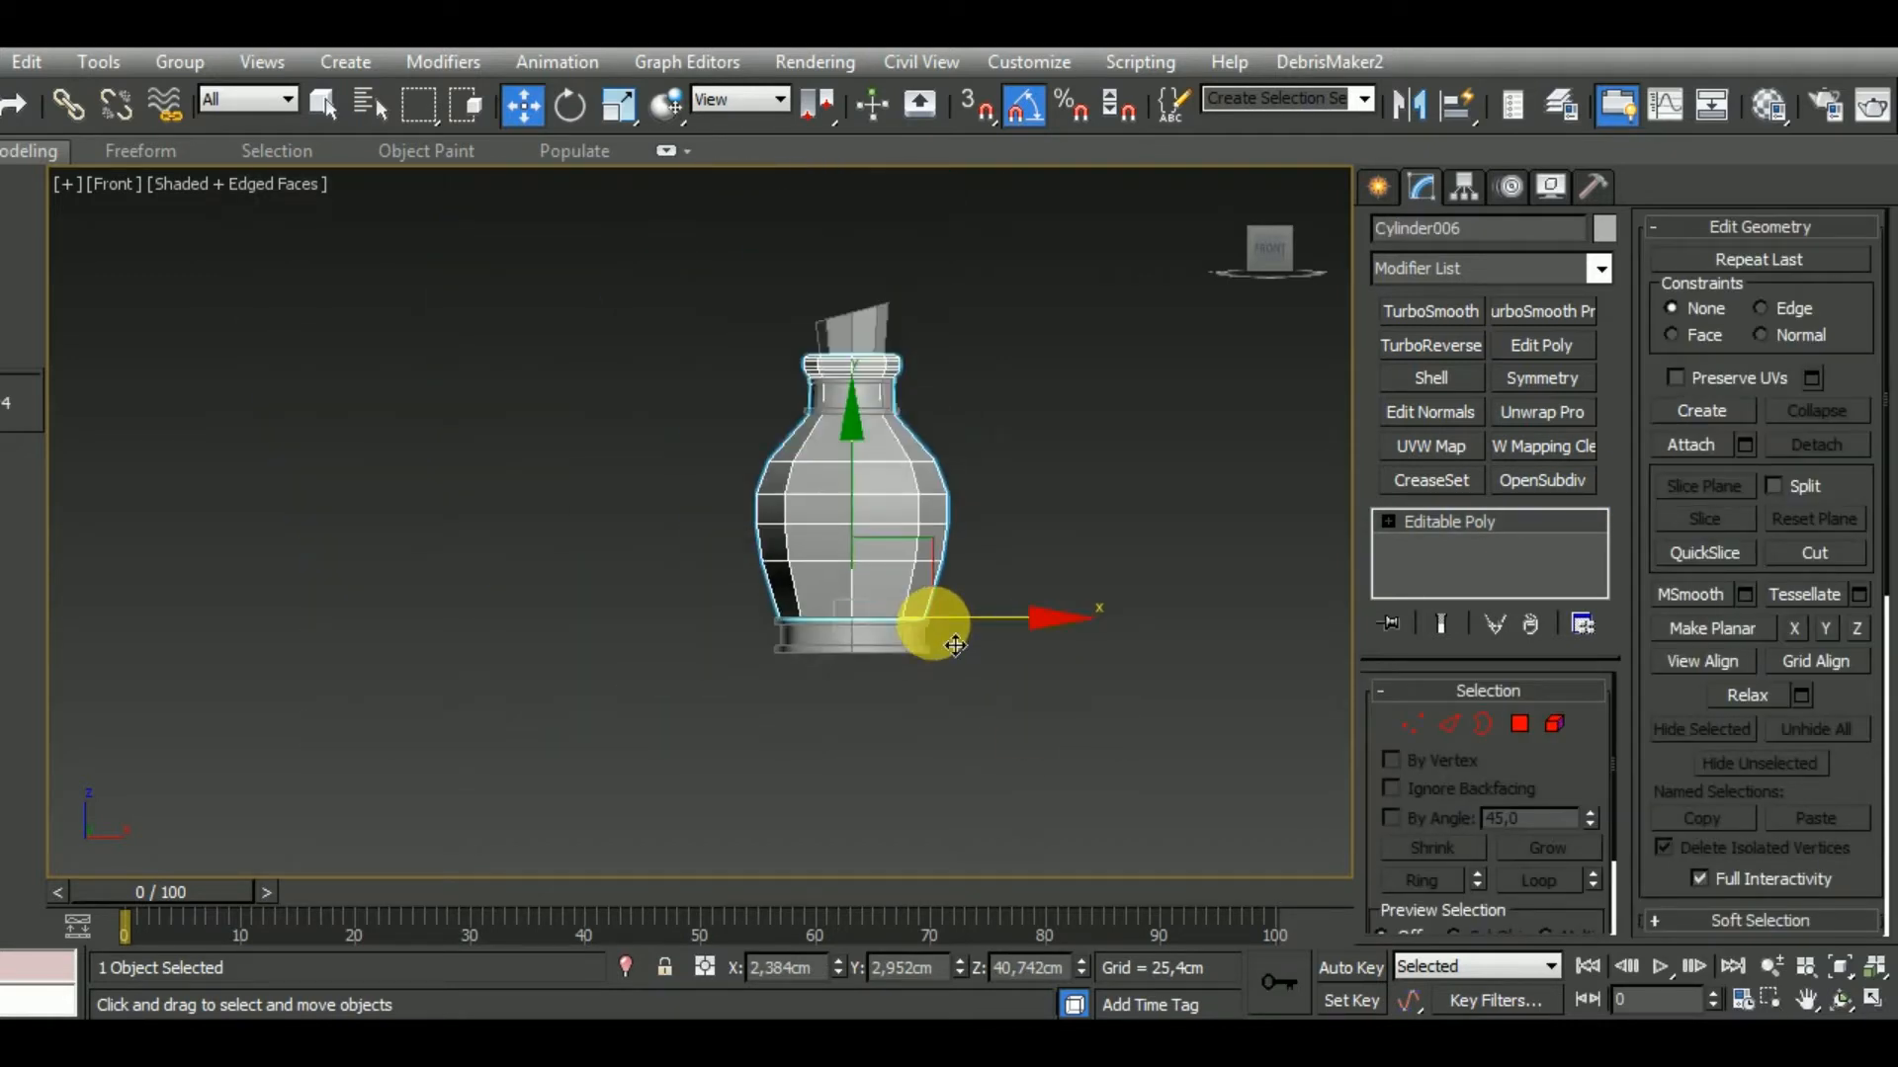
{"action": "scroll", "coordinate": [955, 641], "scroll_direction": "up", "scroll_amount": 3}
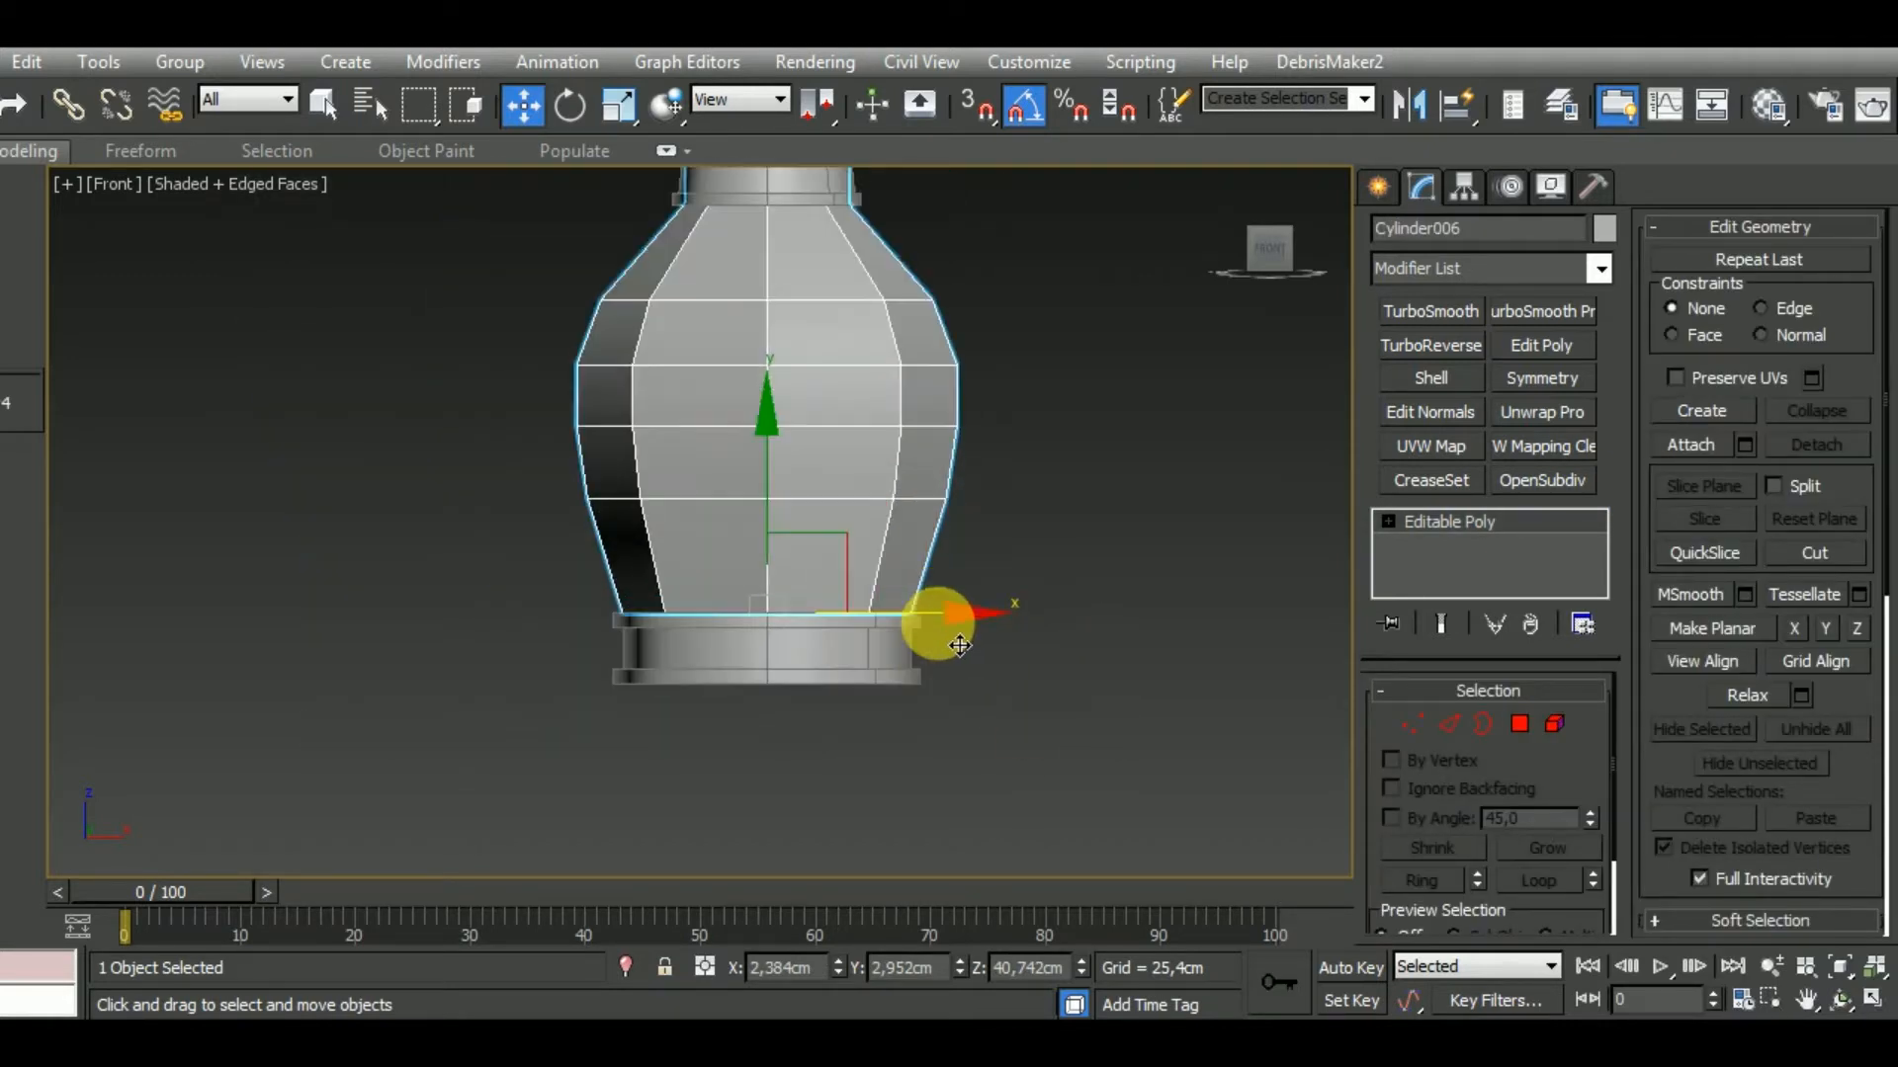
{"action": "left_click", "coordinate": [1413, 724]}
{"action": "left_click_drag", "start_coordinate": [450, 556], "coordinate": [1000, 744]}
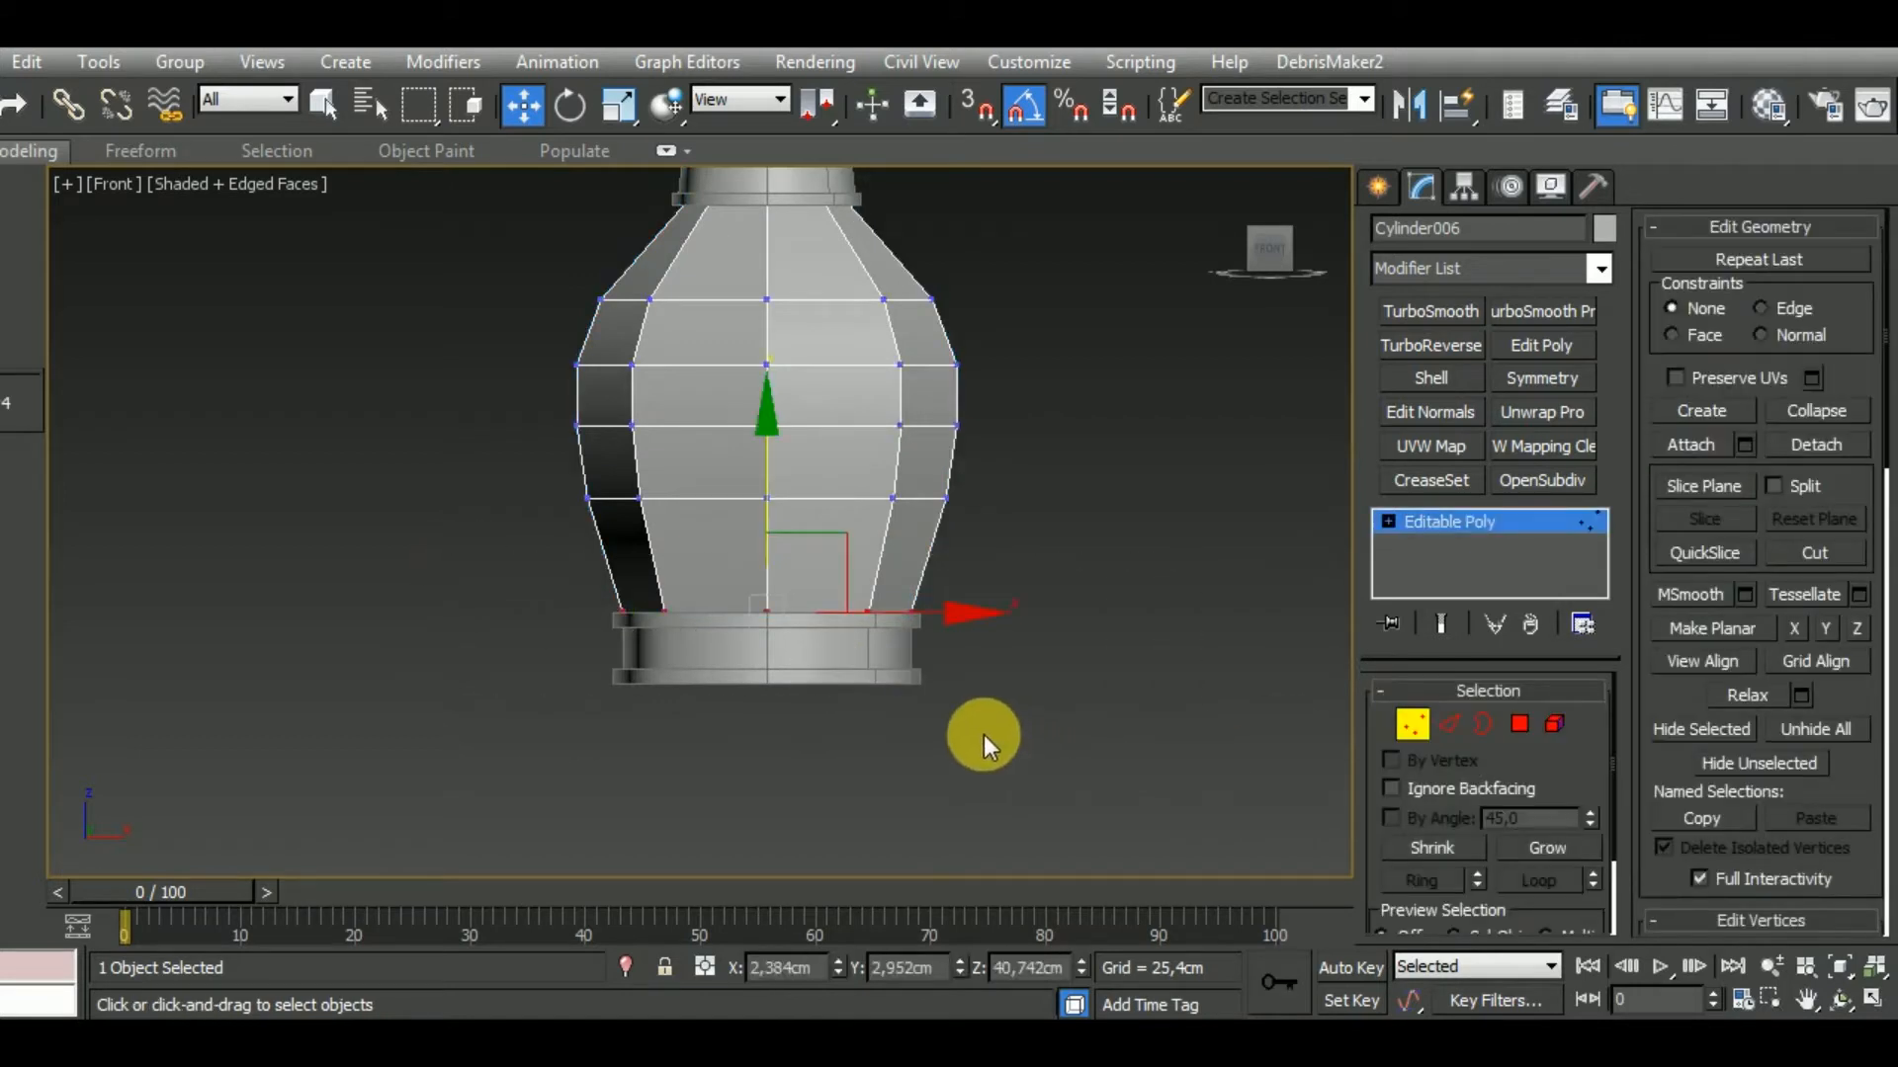
{"action": "key", "text": "r"}
{"action": "left_click_drag", "start_coordinate": [839, 607], "coordinate": [847, 633]}
{"action": "left_click", "coordinate": [1414, 727]}
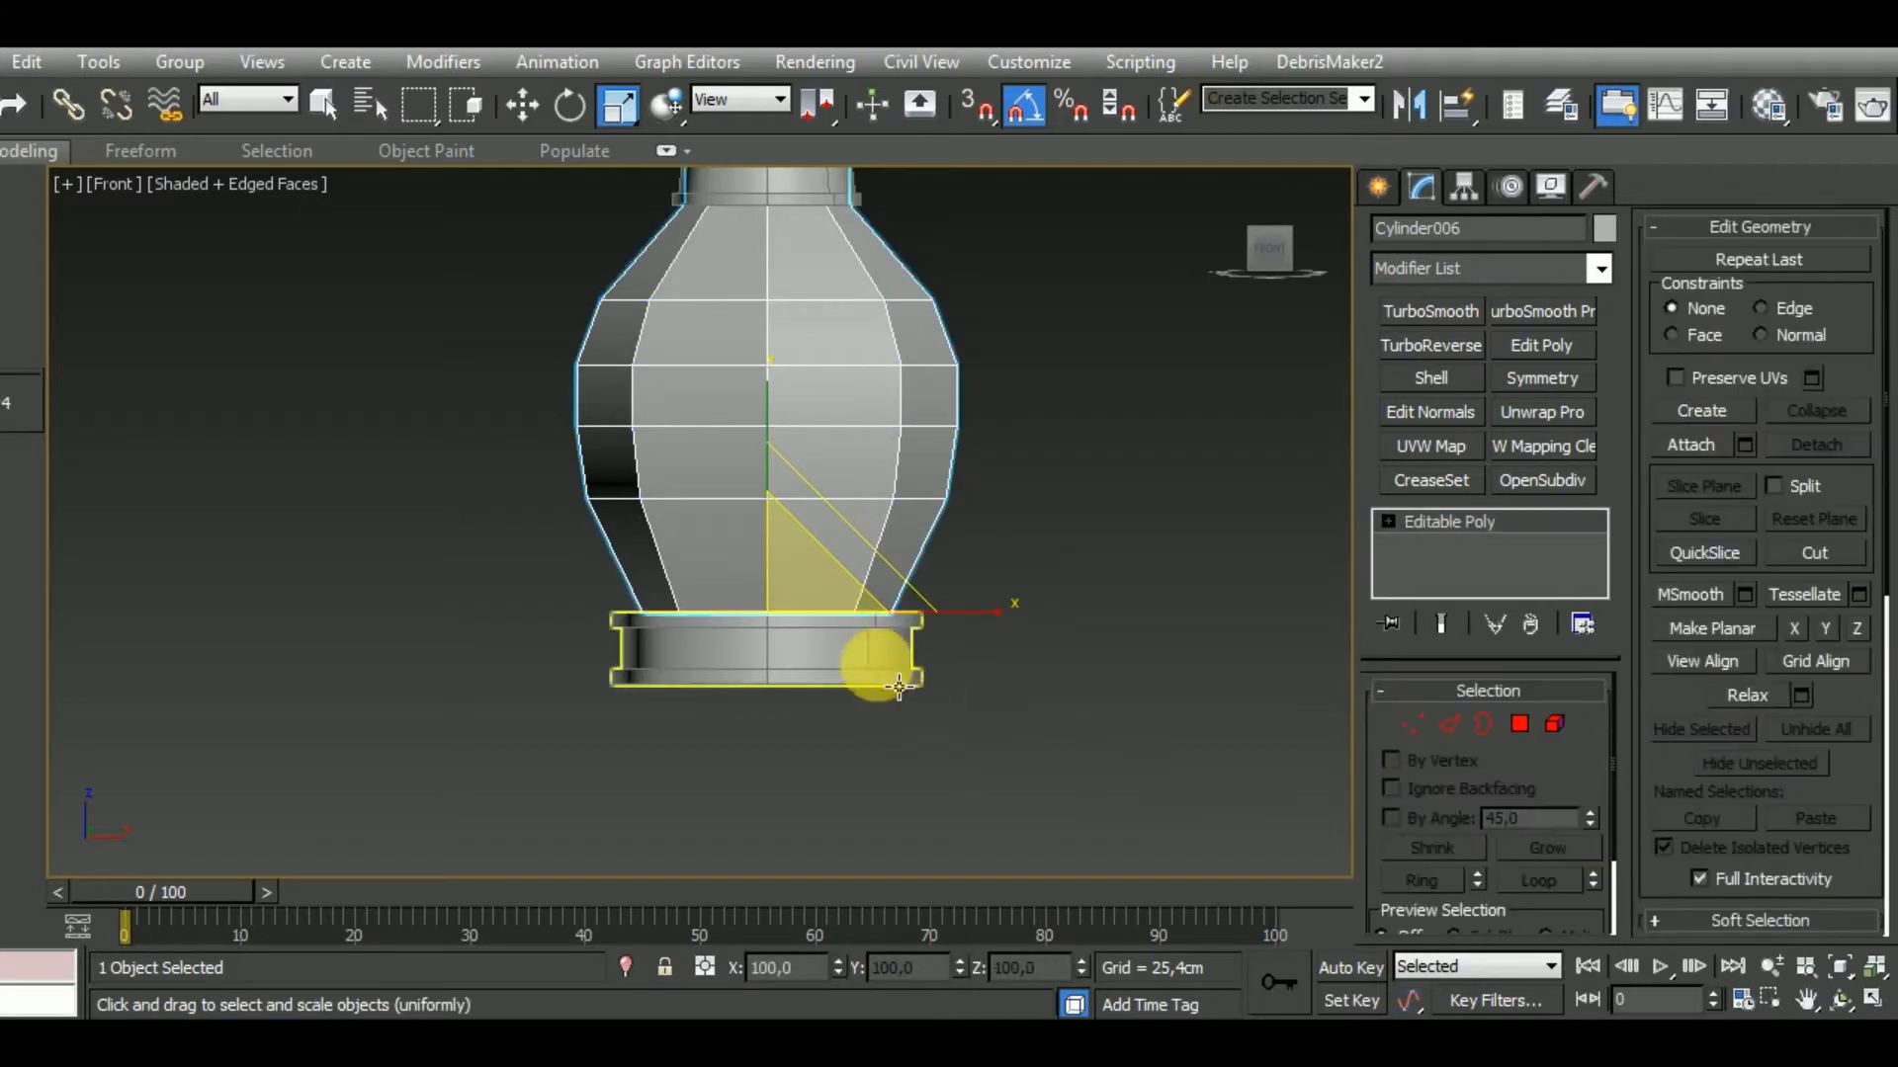
Scale the base ring uniformly to about 92% and raise it to a Z of about 3.8 cm.
{"action": "left_click", "coordinate": [854, 653]}
{"action": "left_click_drag", "start_coordinate": [830, 662], "coordinate": [835, 667]}
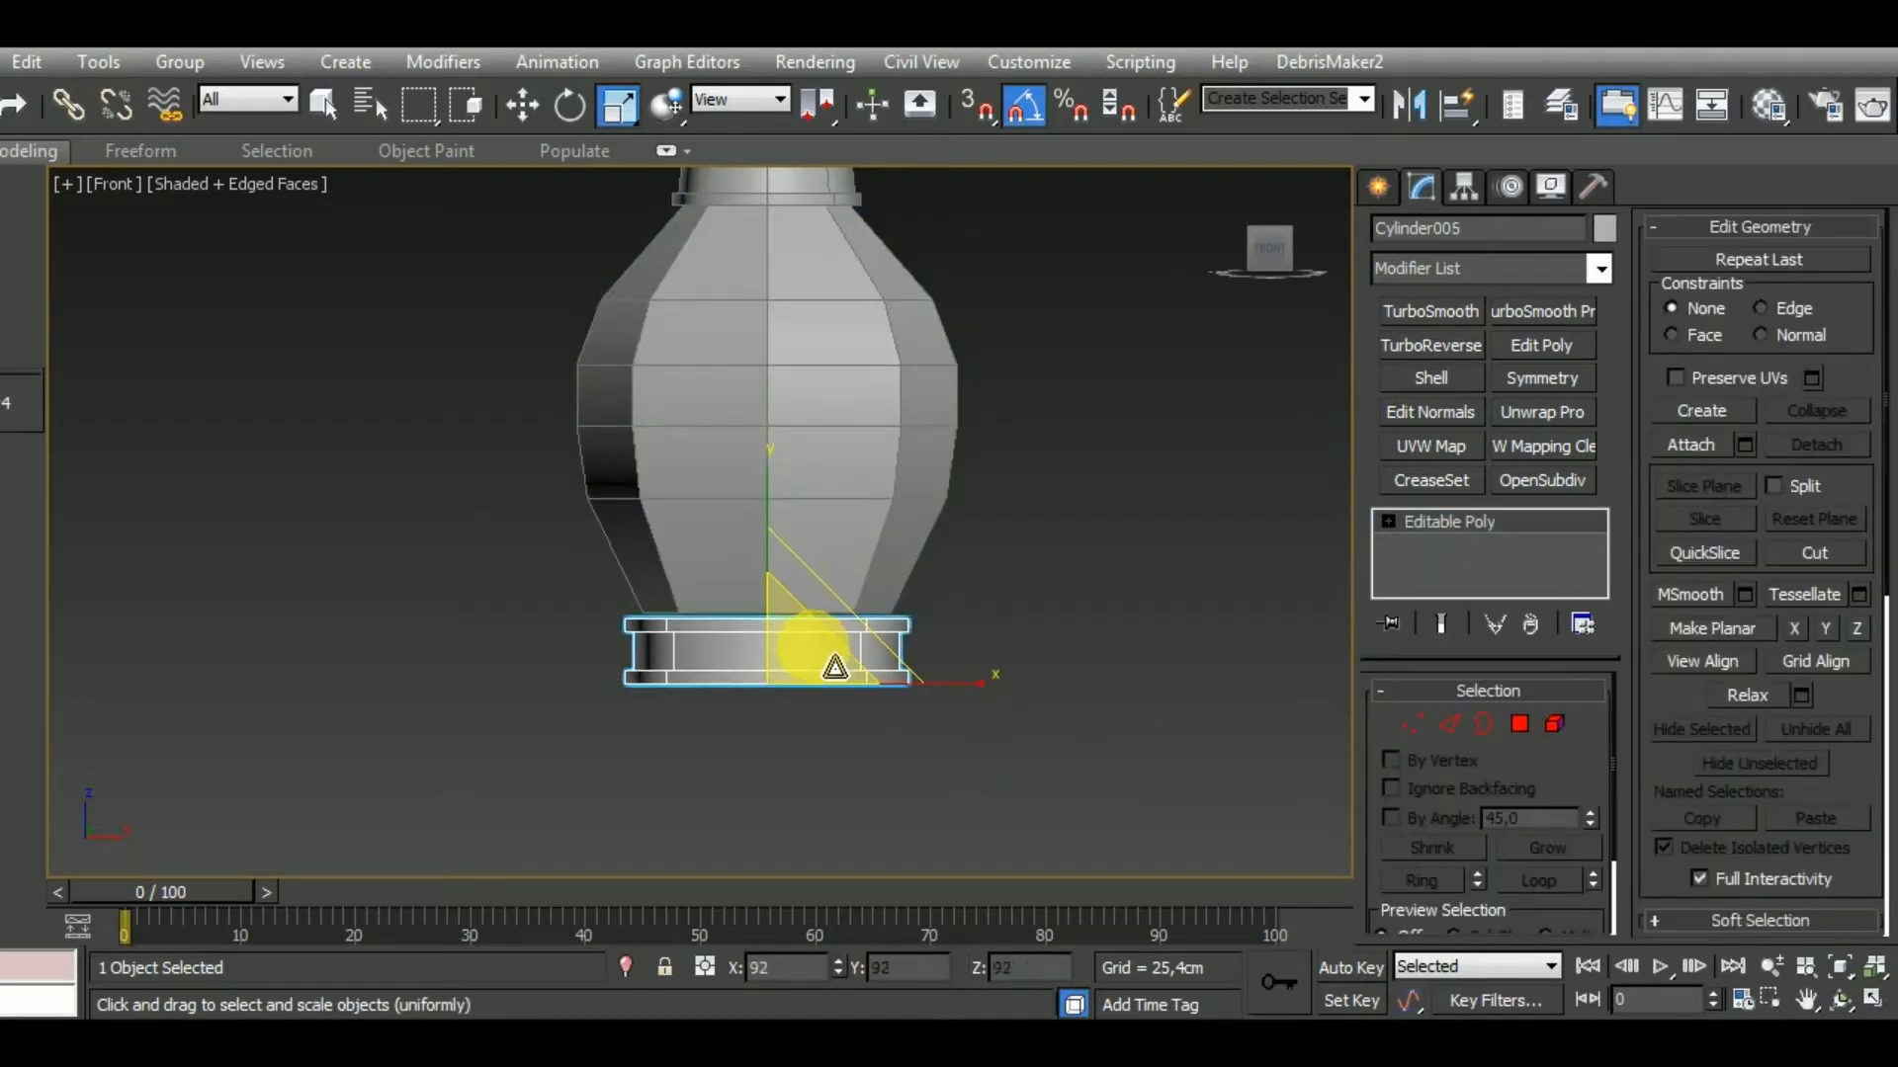
{"action": "middle_click_drag", "start_coordinate": [946, 740], "coordinate": [966, 781], "text": "alt"}
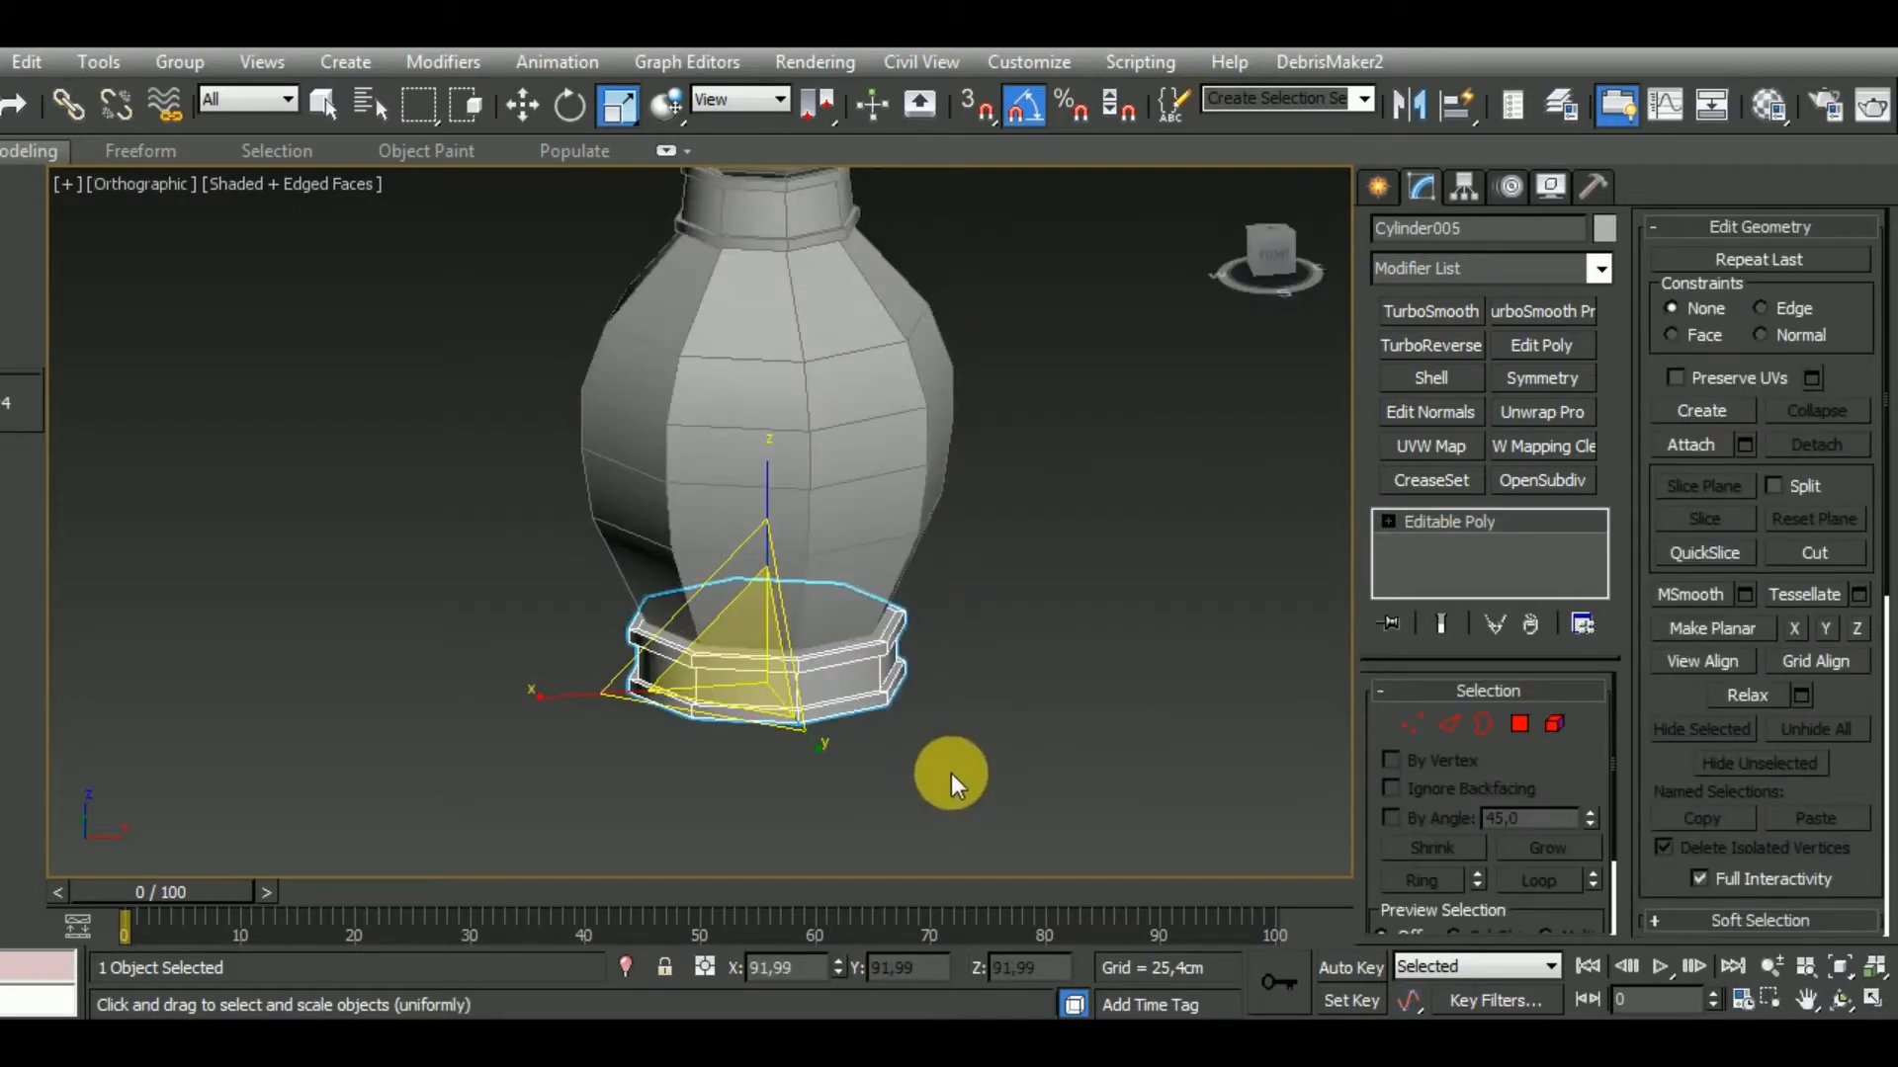
{"action": "key", "text": "w"}
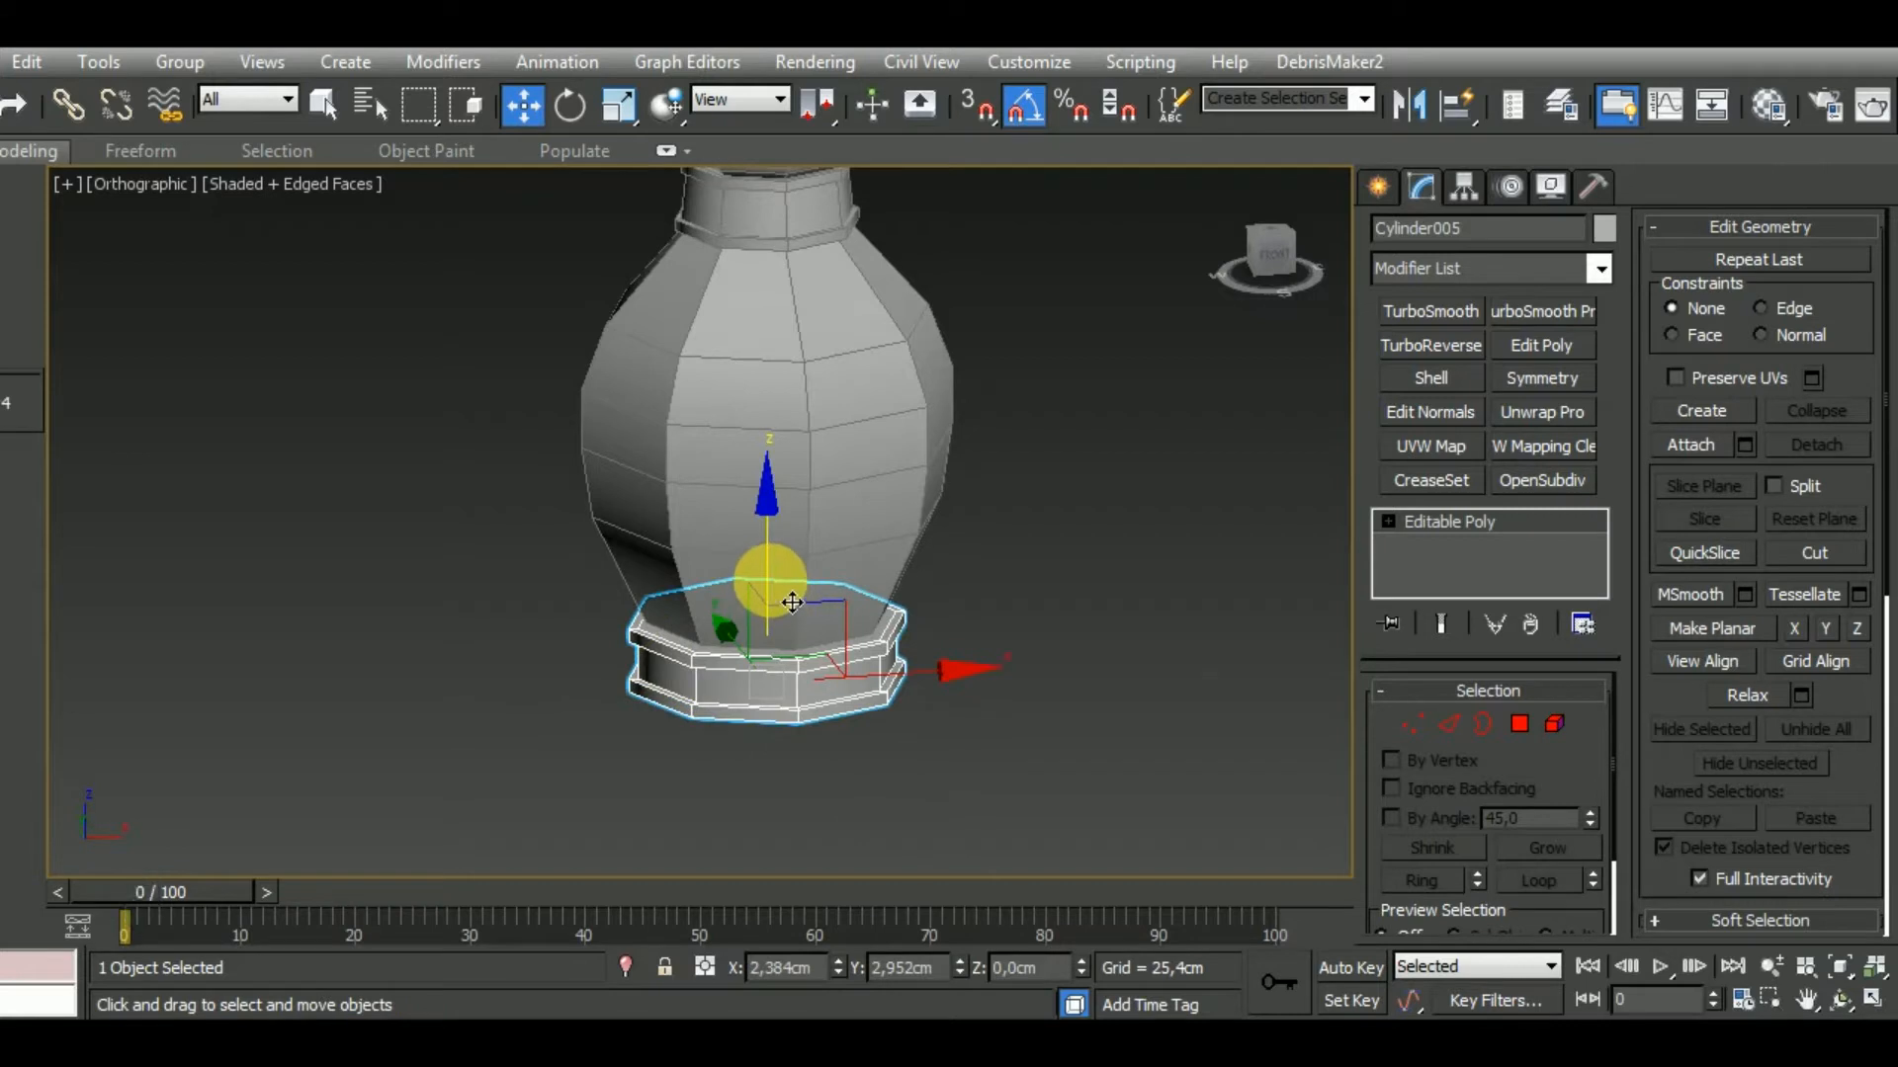
{"action": "left_click_drag", "start_coordinate": [791, 602], "coordinate": [792, 589]}
{"action": "scroll", "coordinate": [792, 589], "scroll_direction": "up", "scroll_amount": 5}
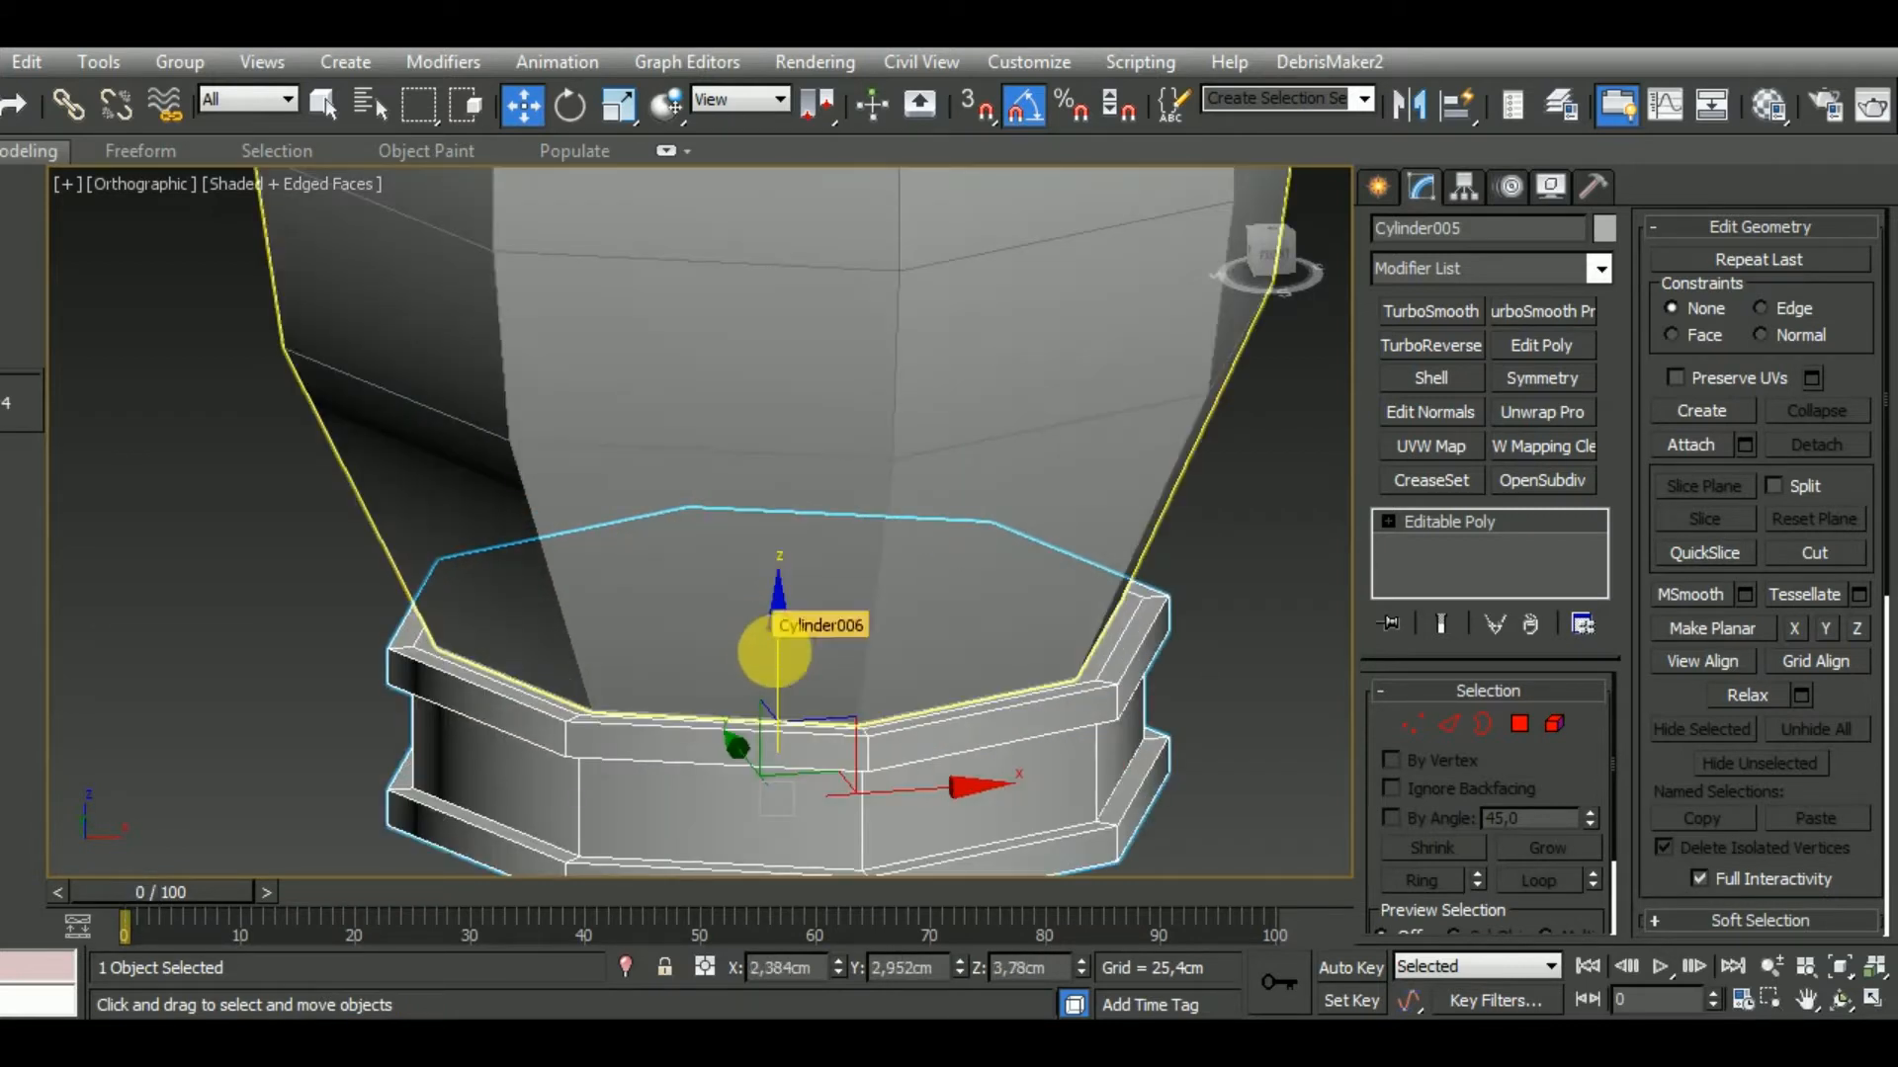
Scale the base ring down slightly more and raise it to a Z of about 6.1 cm against the body.
{"action": "left_click", "coordinate": [648, 121]}
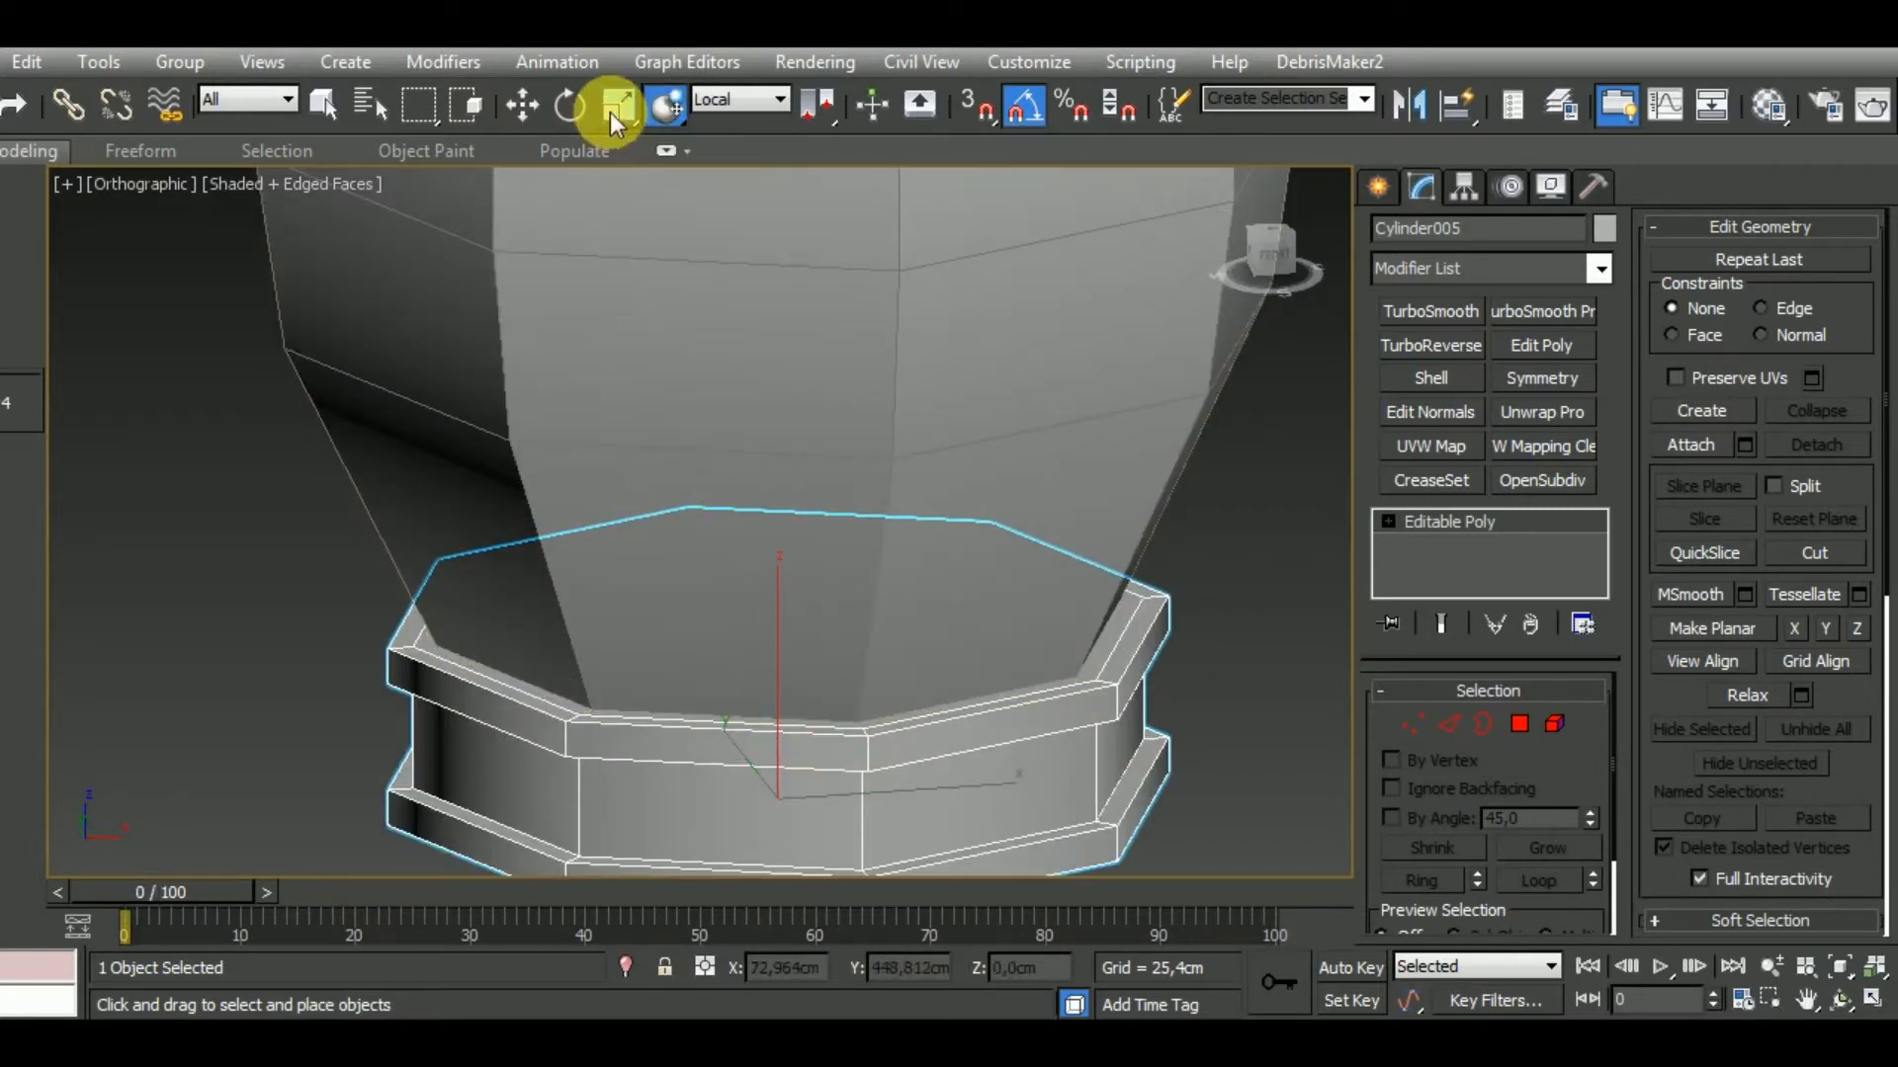
{"action": "left_click", "coordinate": [608, 111]}
{"action": "left_click_drag", "start_coordinate": [774, 780], "coordinate": [778, 791]}
{"action": "key", "text": "w"}
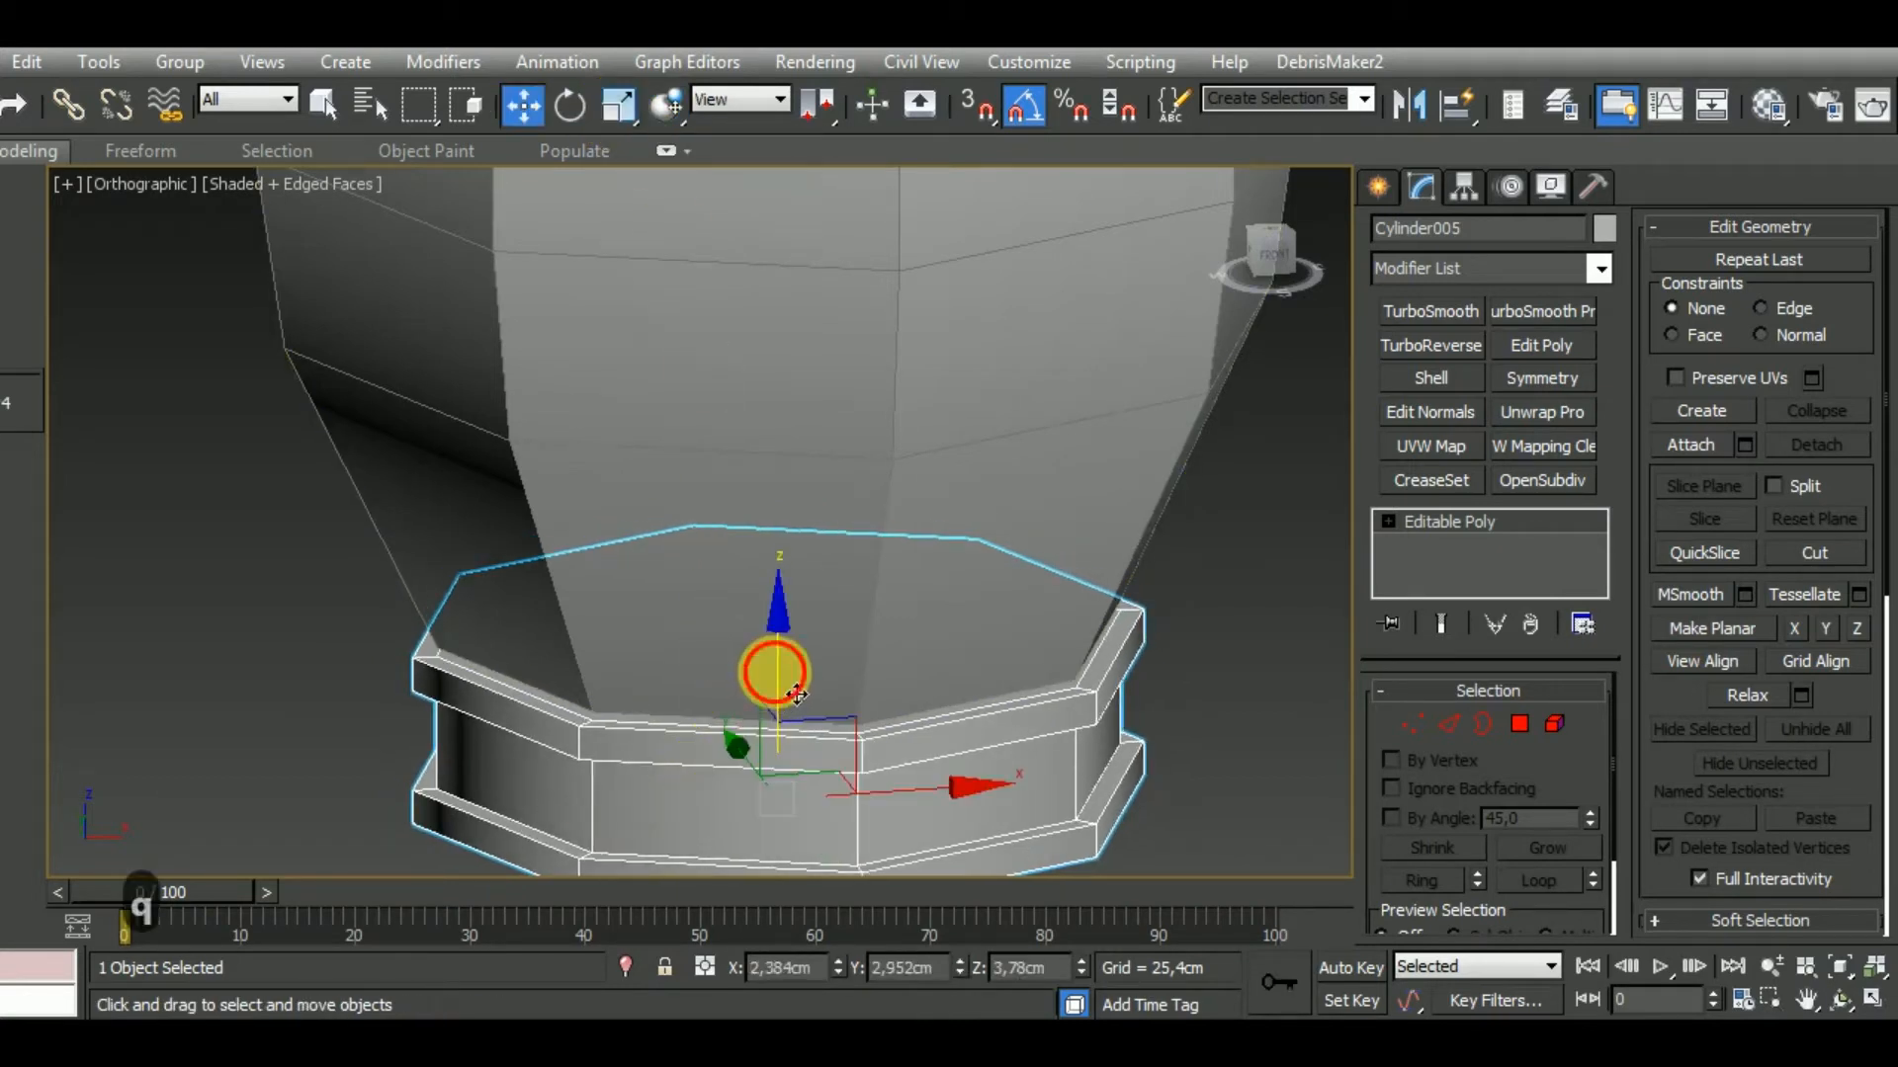
{"action": "left_click_drag", "start_coordinate": [796, 694], "coordinate": [796, 684]}
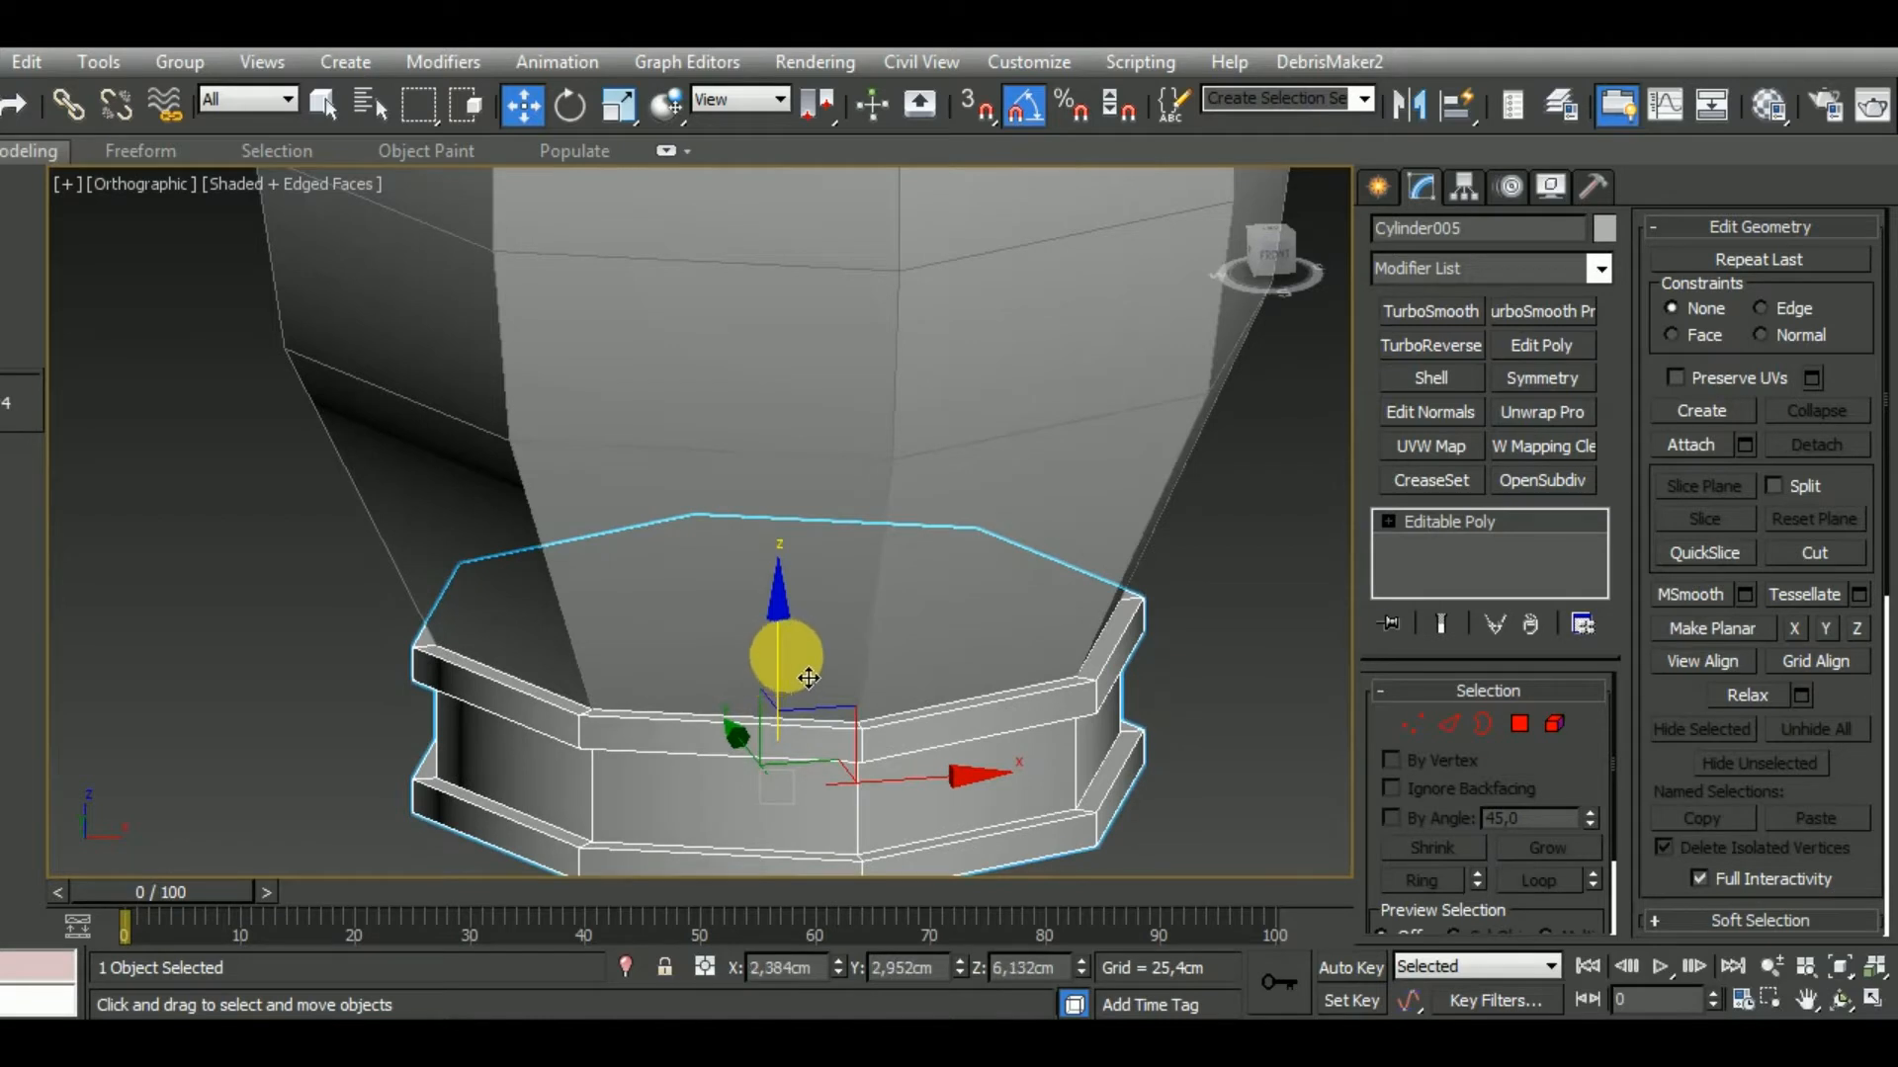
Deselect the base ring and examine the bottle's neck and overall proportions in the front view.
{"action": "scroll", "coordinate": [788, 660], "scroll_direction": "down", "scroll_amount": 2}
{"action": "key", "text": "f"}
{"action": "scroll", "coordinate": [844, 631], "scroll_direction": "down", "scroll_amount": 4}
{"action": "middle_click_drag", "start_coordinate": [857, 643], "coordinate": [1113, 840]}
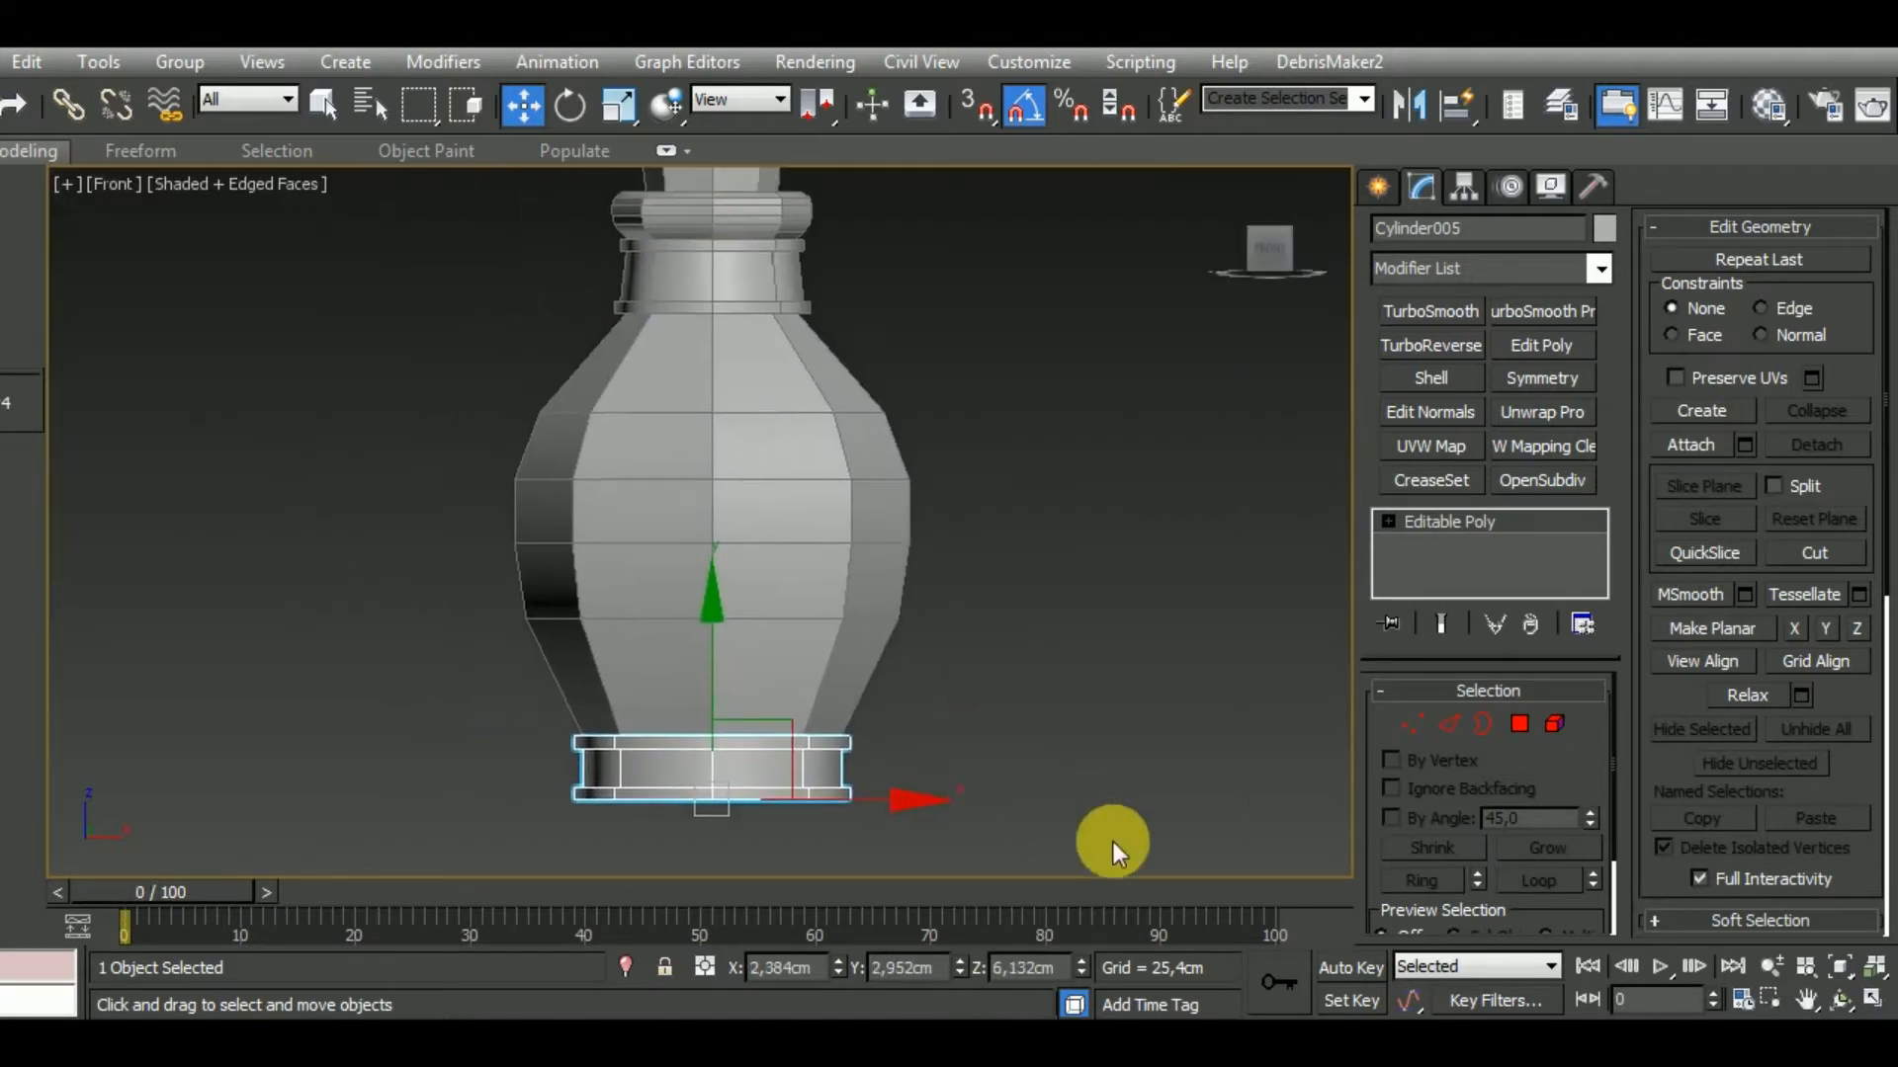
{"action": "left_click", "coordinate": [1113, 840]}
{"action": "scroll", "coordinate": [1040, 761], "scroll_direction": "down", "scroll_amount": 2}
{"action": "scroll", "coordinate": [828, 460], "scroll_direction": "up", "scroll_amount": 5}
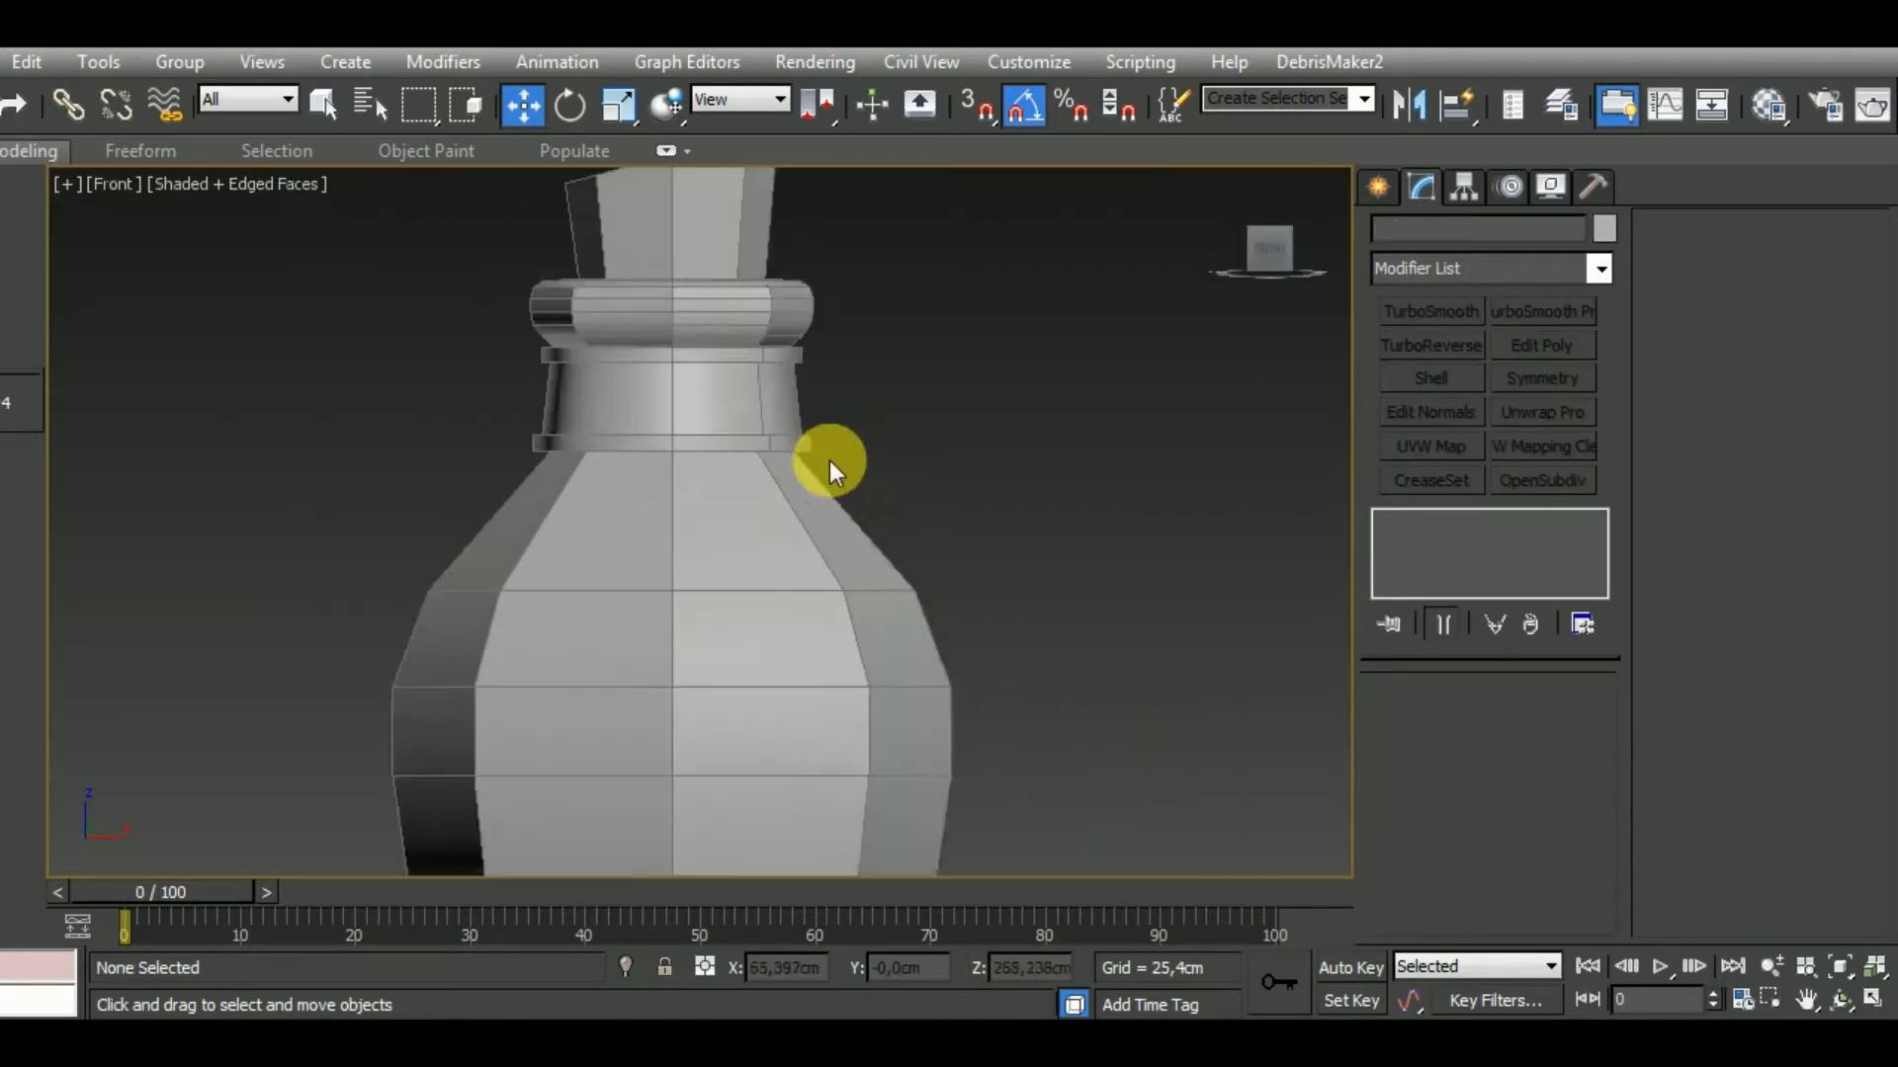
{"action": "scroll", "coordinate": [828, 461], "scroll_direction": "up", "scroll_amount": 1}
{"action": "scroll", "coordinate": [827, 459], "scroll_direction": "down", "scroll_amount": 2}
{"action": "middle_click_drag", "start_coordinate": [985, 683], "coordinate": [988, 601]}
{"action": "scroll", "coordinate": [988, 601], "scroll_direction": "down", "scroll_amount": 1}
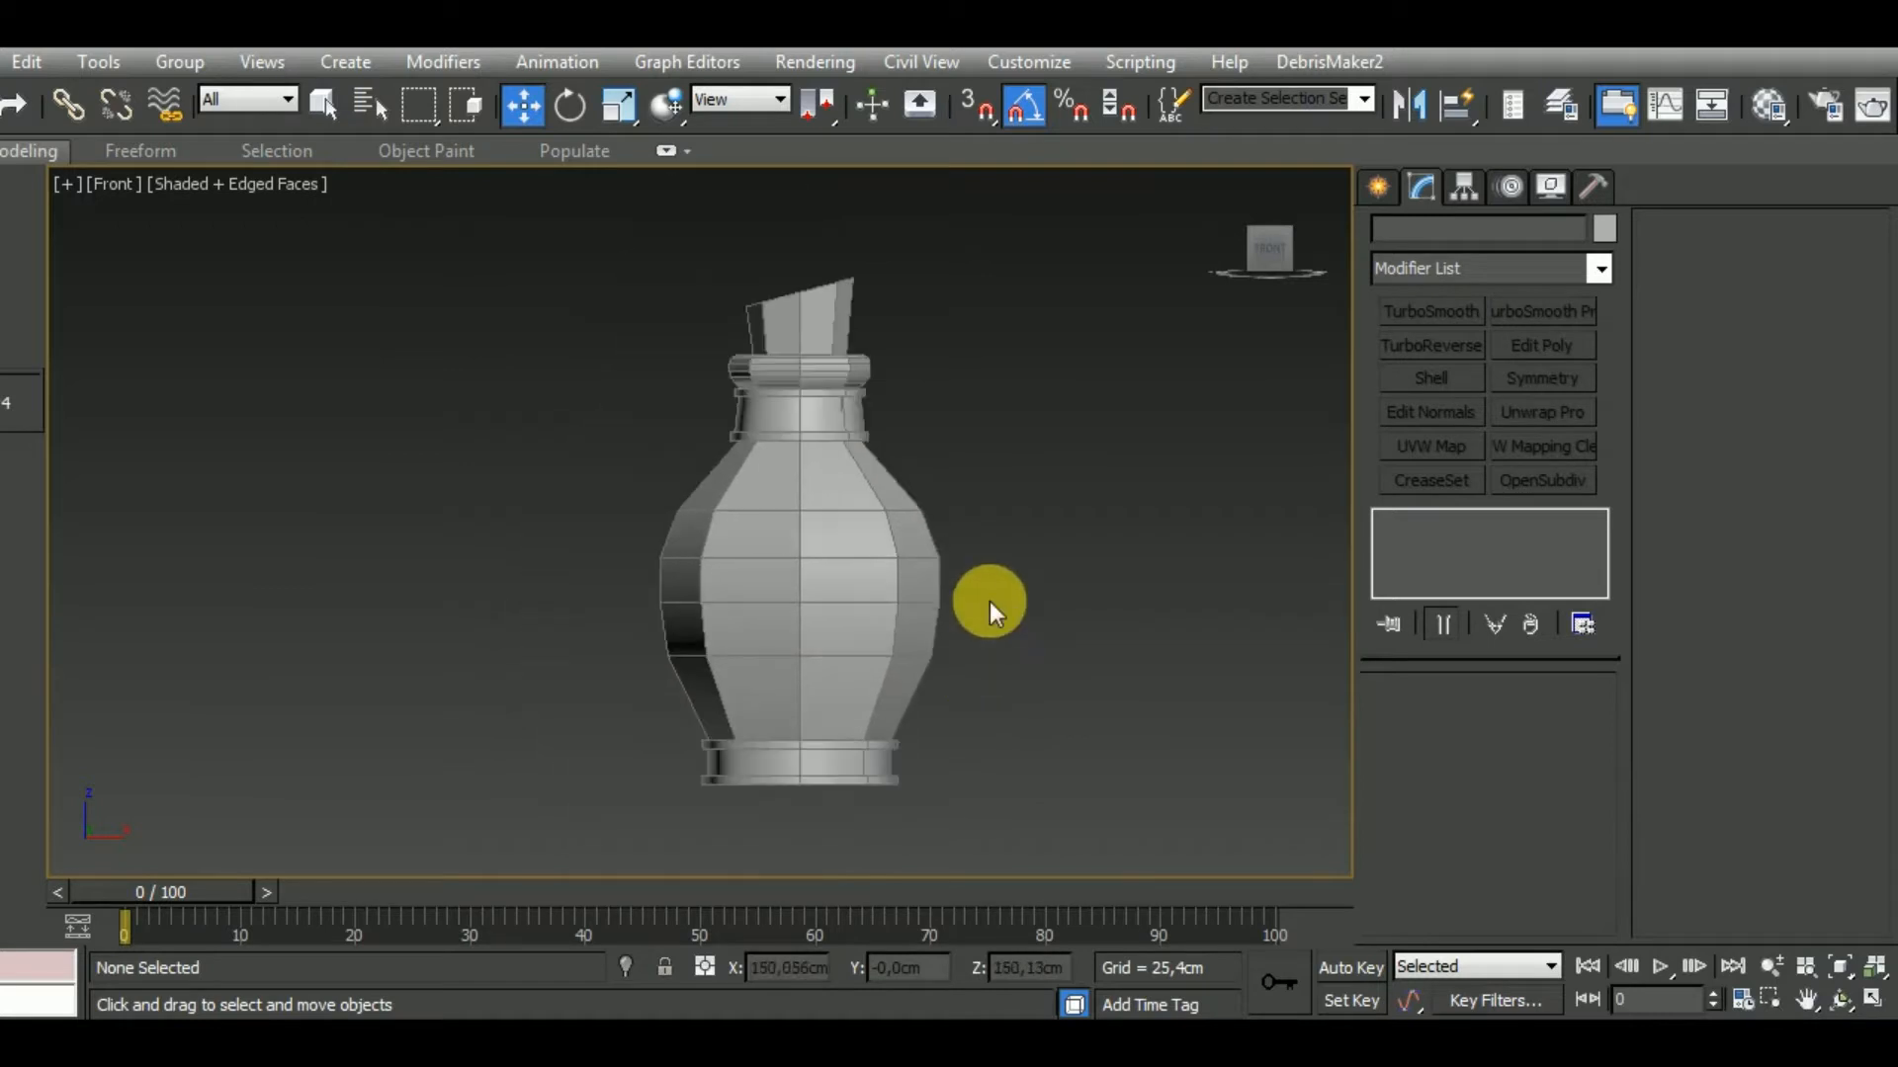
{"action": "middle_click_drag", "start_coordinate": [992, 729], "coordinate": [918, 715]}
{"action": "middle_click_drag", "start_coordinate": [1041, 504], "coordinate": [1086, 613]}
Connect the stopper's side edges with one segment, using a slide of 51 toward the slanted top.
{"action": "scroll", "coordinate": [781, 397], "scroll_direction": "up", "scroll_amount": 6}
{"action": "left_click", "coordinate": [791, 430]}
{"action": "left_click", "coordinate": [1445, 516]}
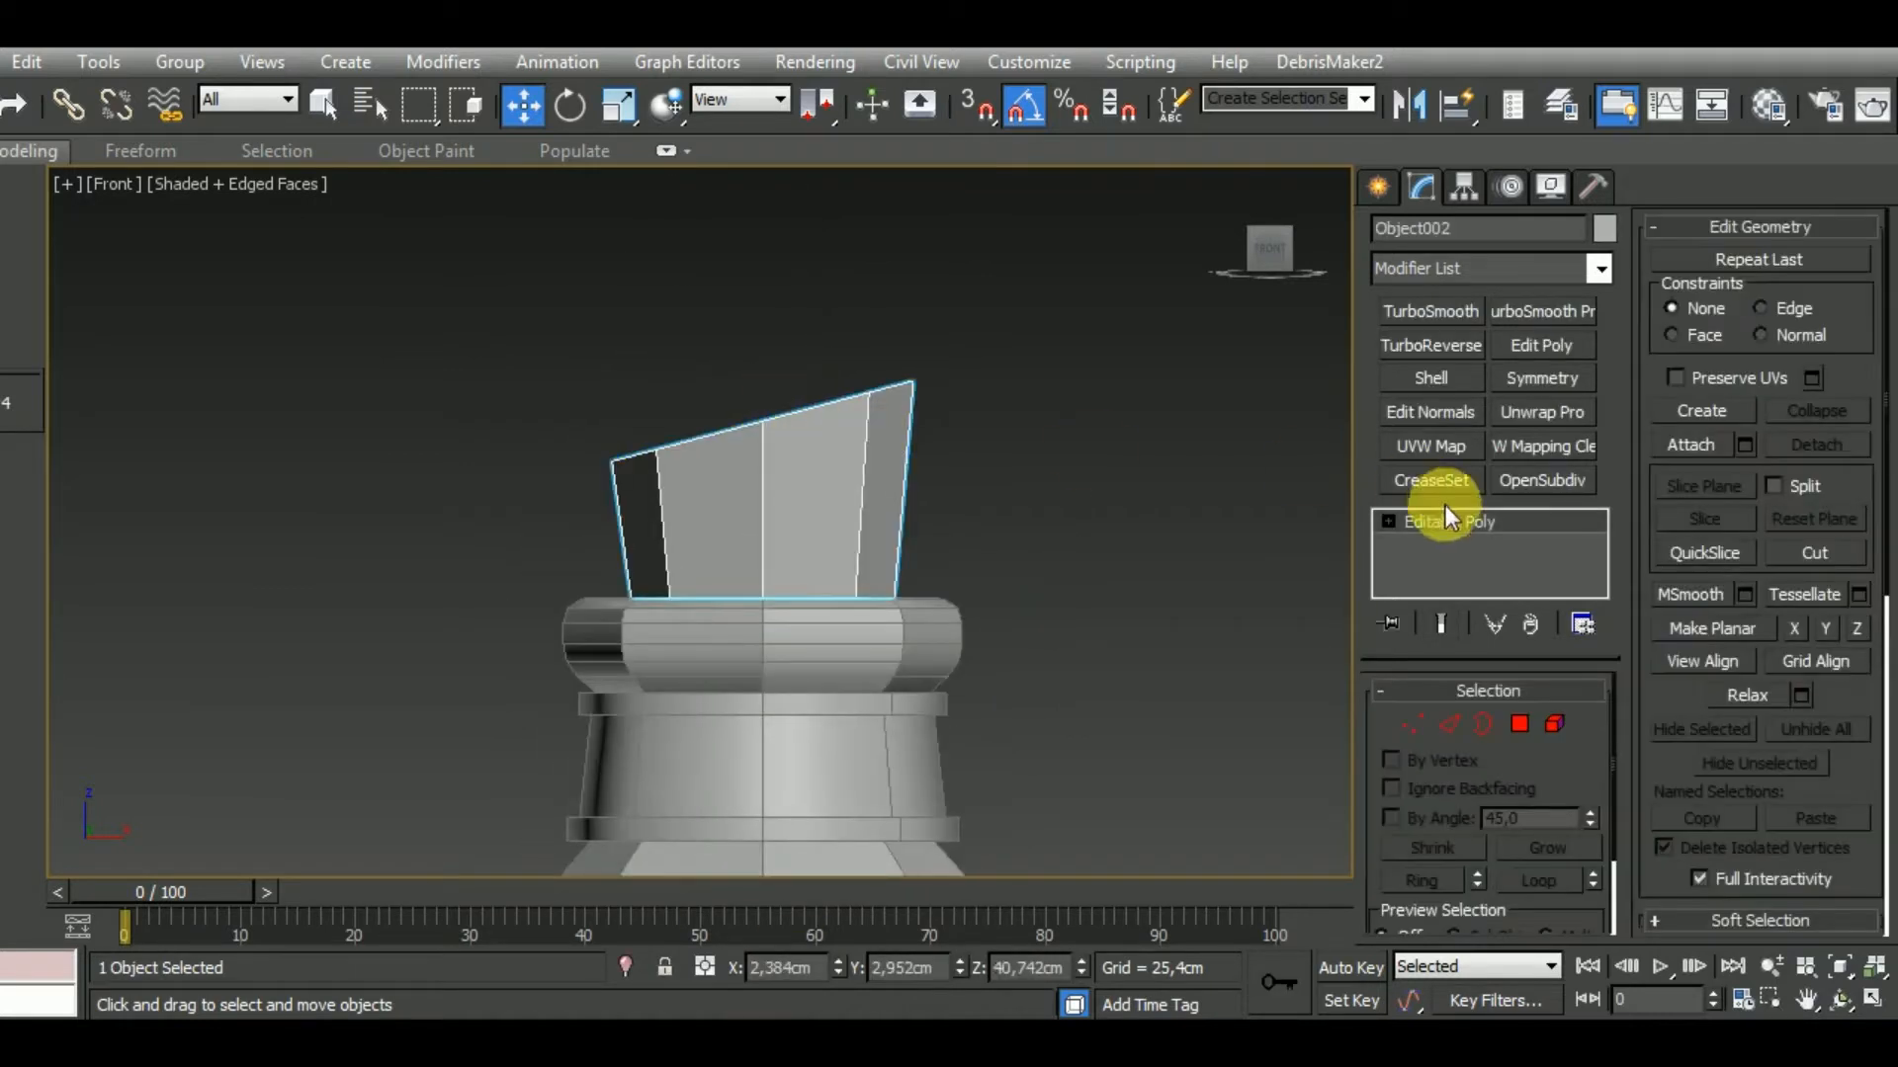
{"action": "left_click", "coordinate": [1449, 725]}
{"action": "left_click", "coordinate": [761, 472]}
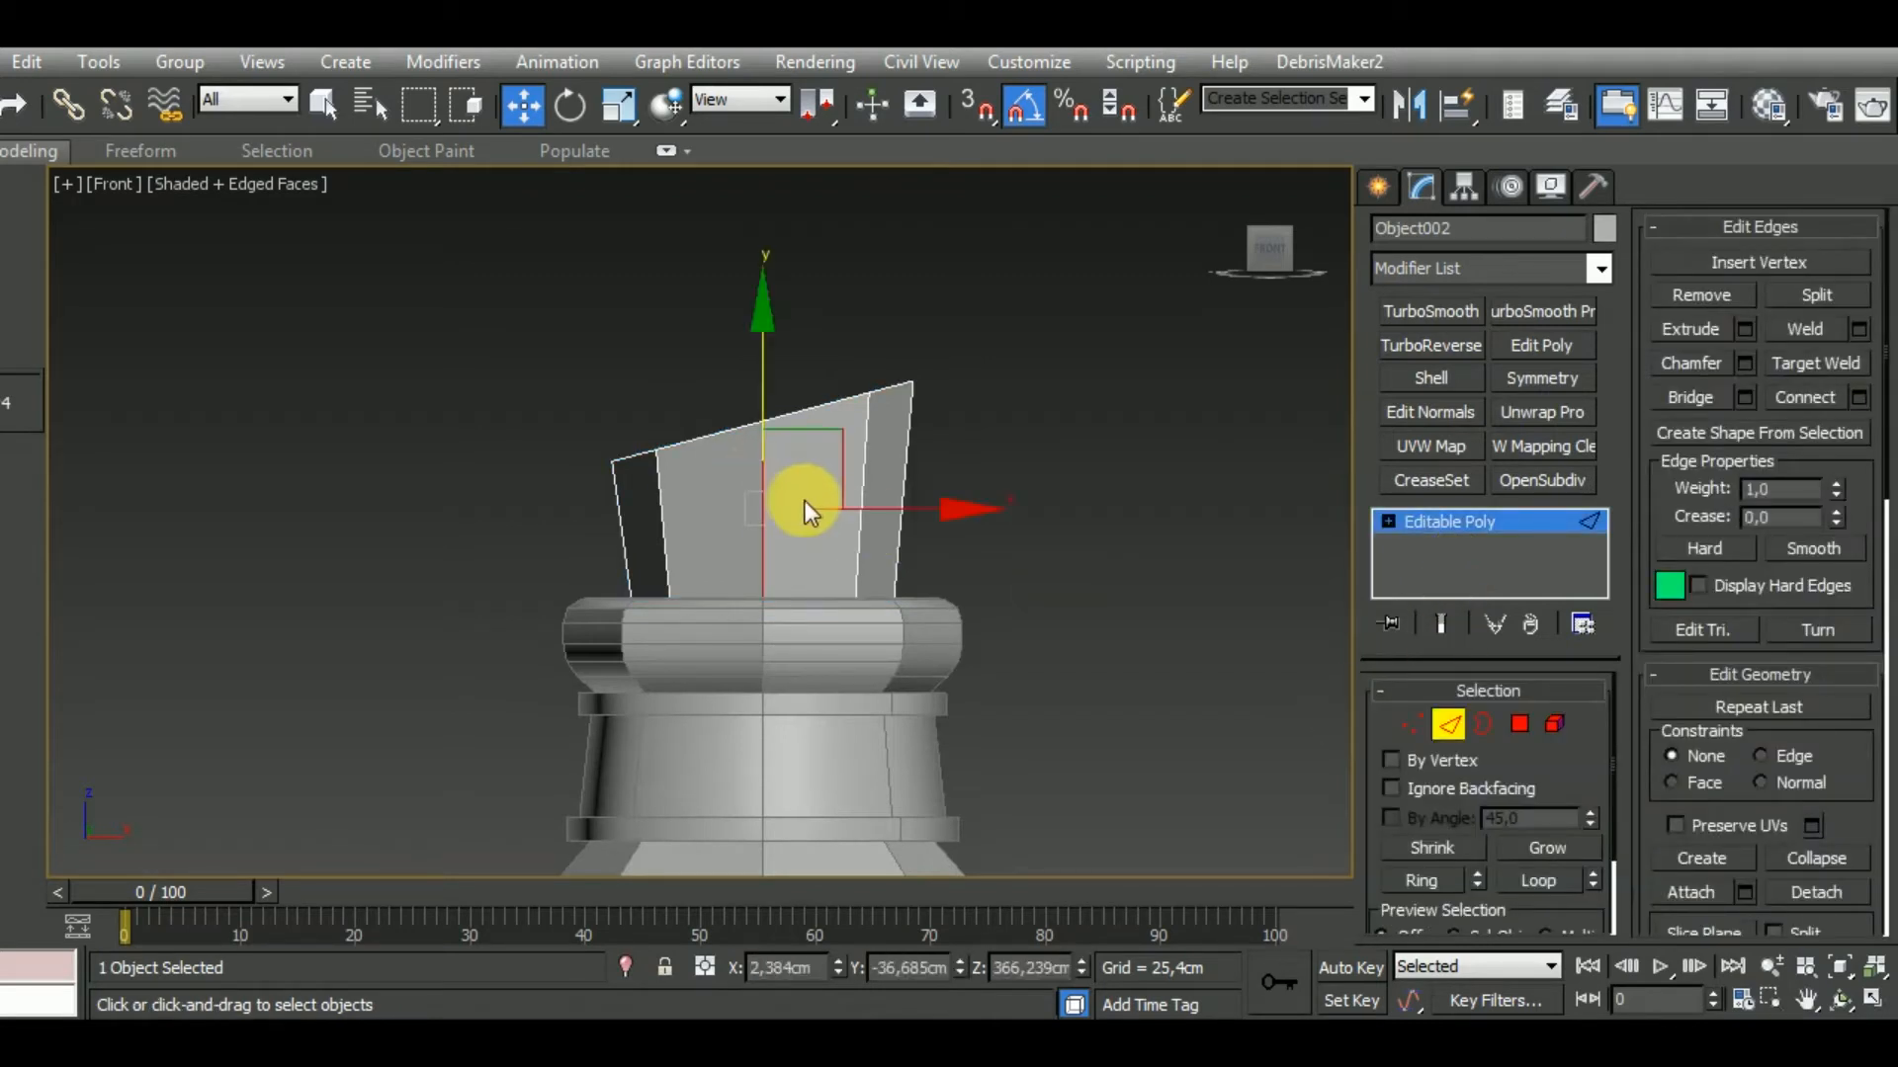
{"action": "key", "text": "c"}
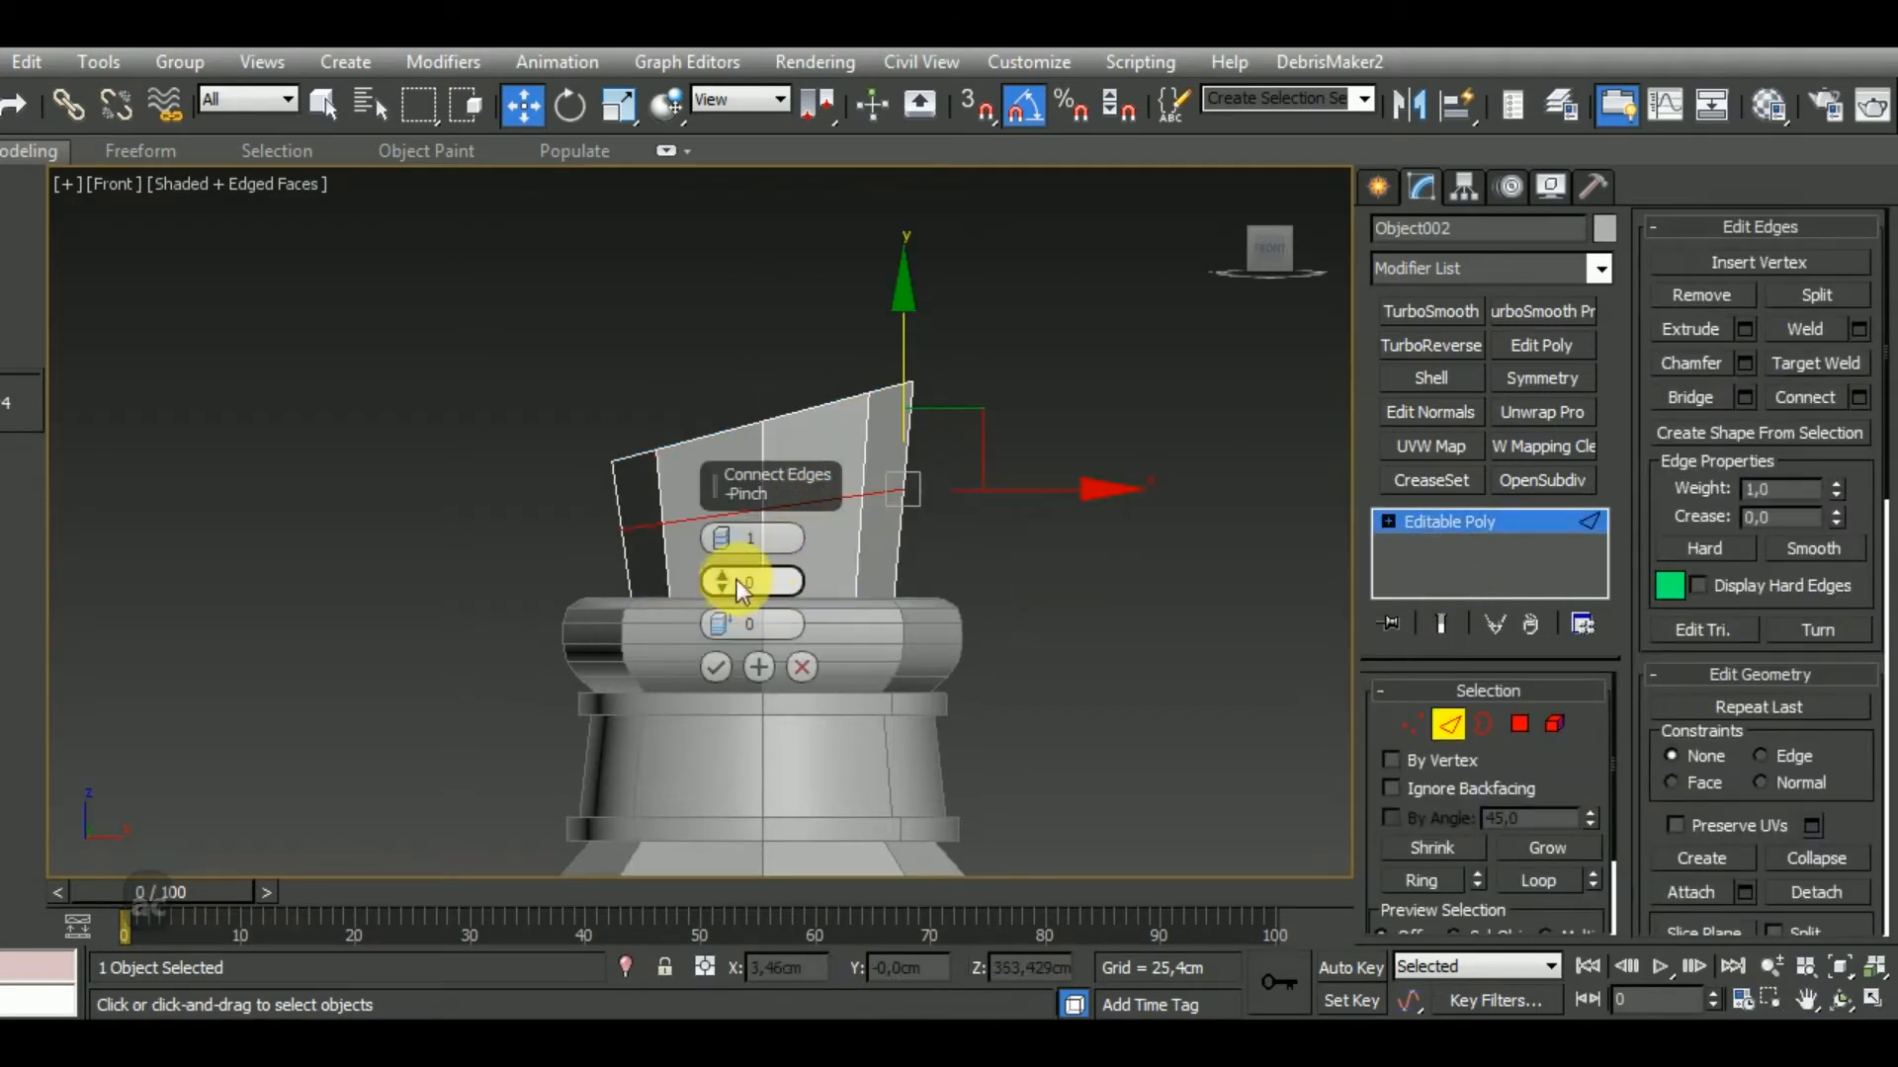
{"action": "left_click_drag", "start_coordinate": [723, 625], "coordinate": [733, 329]}
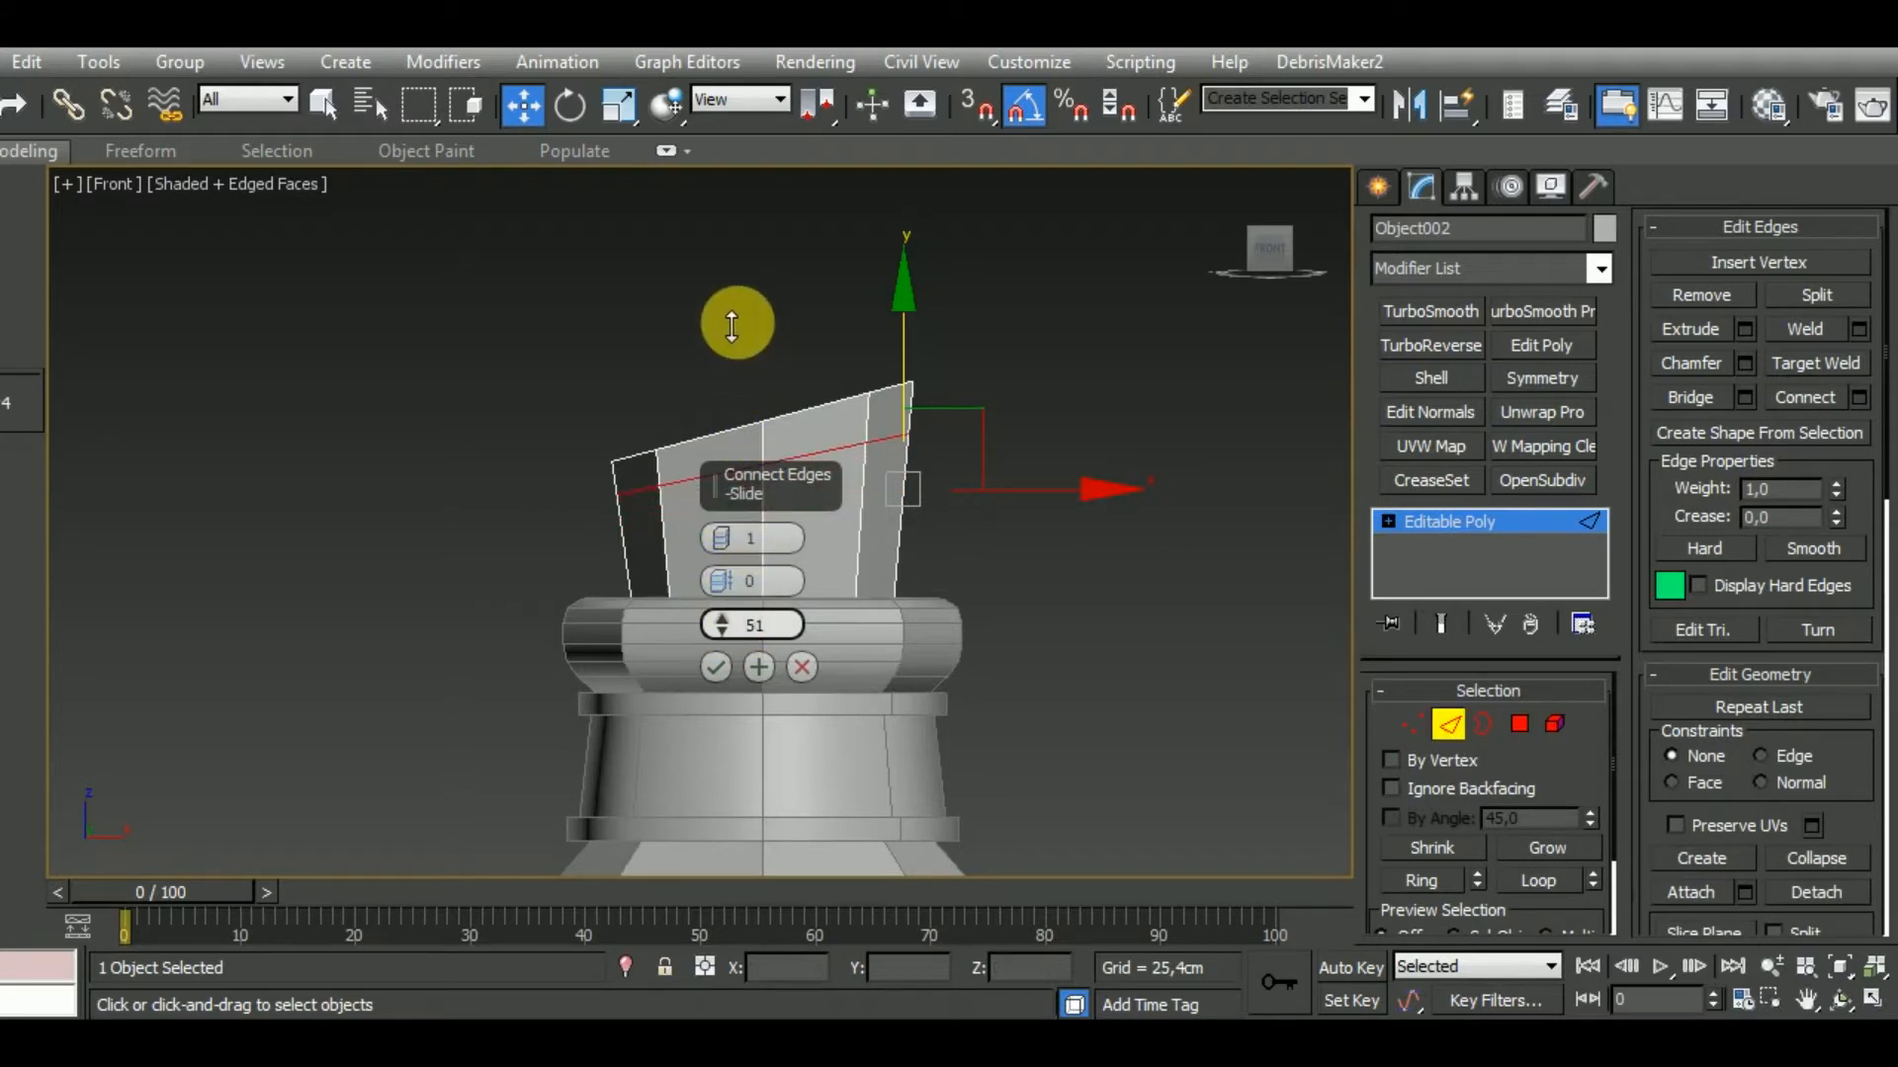
{"action": "left_click", "coordinate": [718, 668]}
Select the ring of polygons between the stopper's added edge loop and its slanted top.
{"action": "left_click", "coordinate": [1519, 724]}
{"action": "middle_click_drag", "start_coordinate": [897, 502], "coordinate": [909, 527]}
{"action": "left_click", "coordinate": [803, 462]}
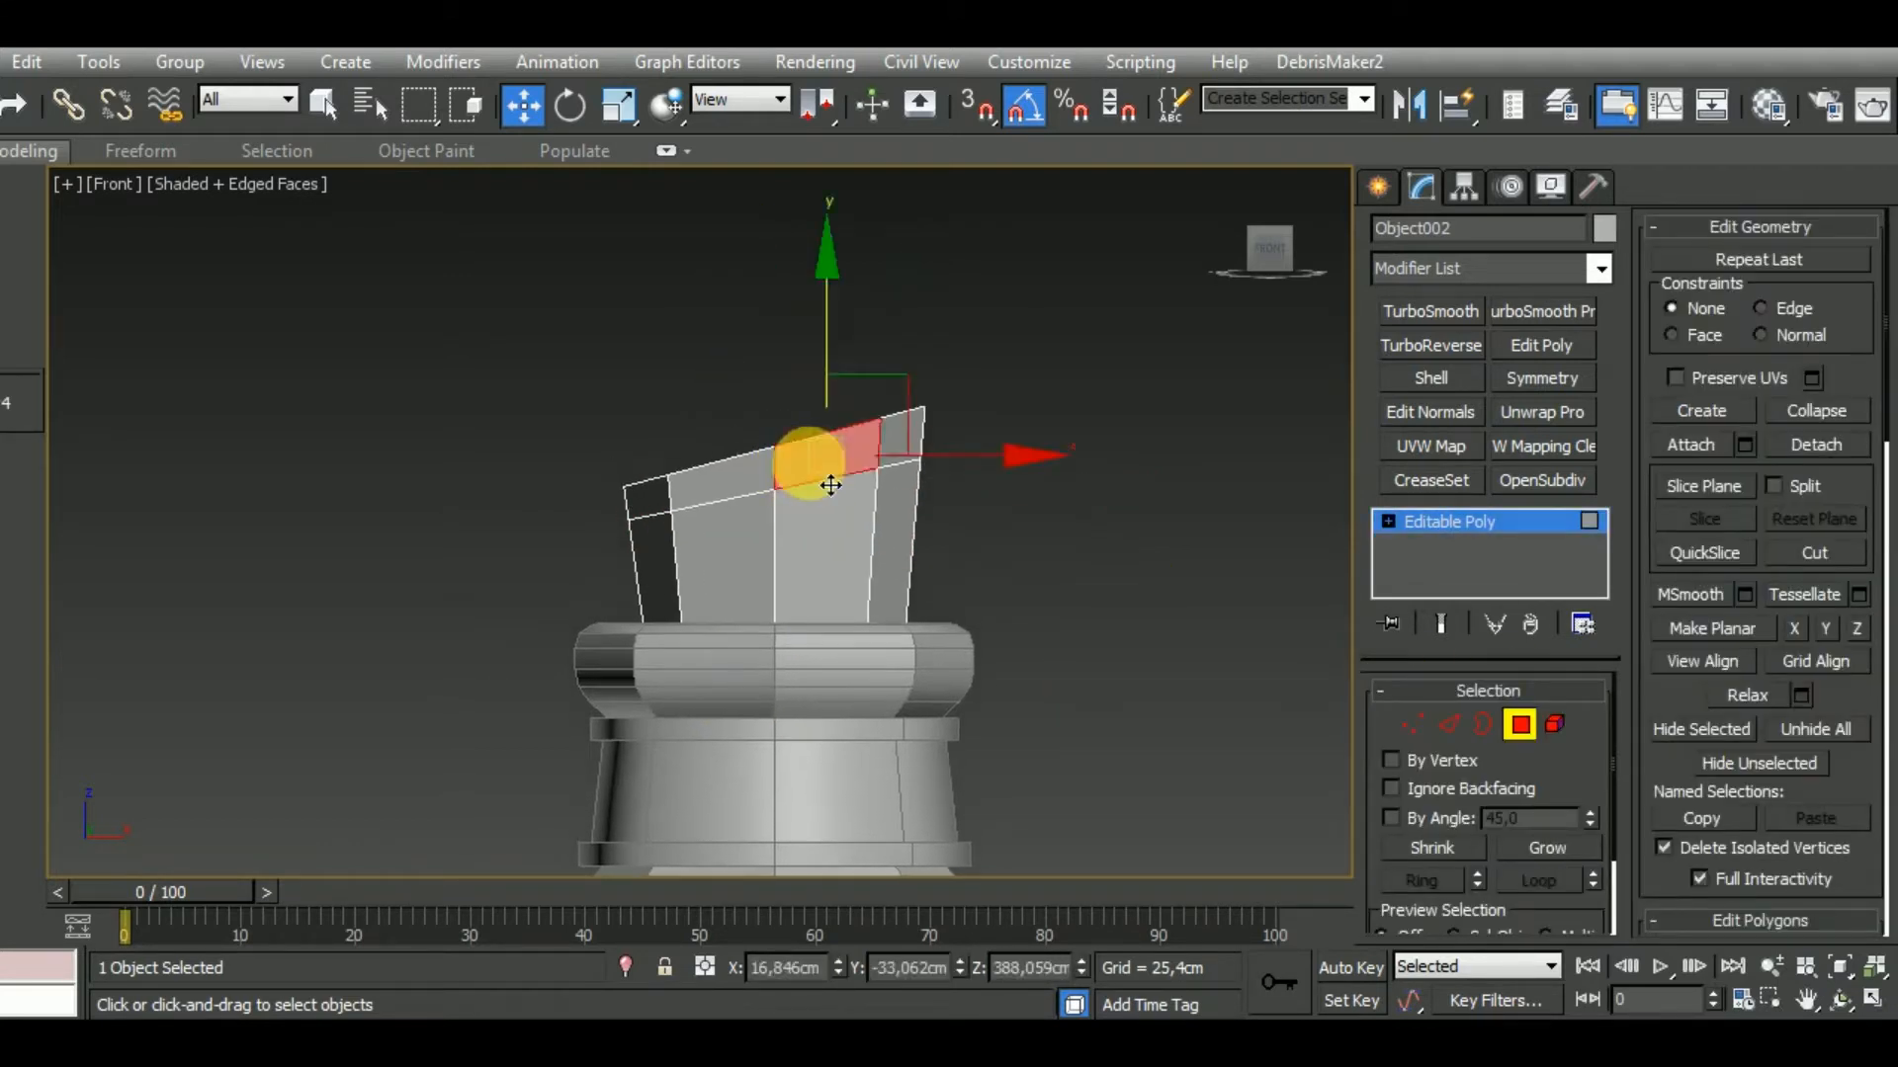
{"action": "left_click", "coordinate": [906, 443], "text": "shift"}
{"action": "scroll", "coordinate": [905, 473], "scroll_direction": "up", "scroll_amount": 5}
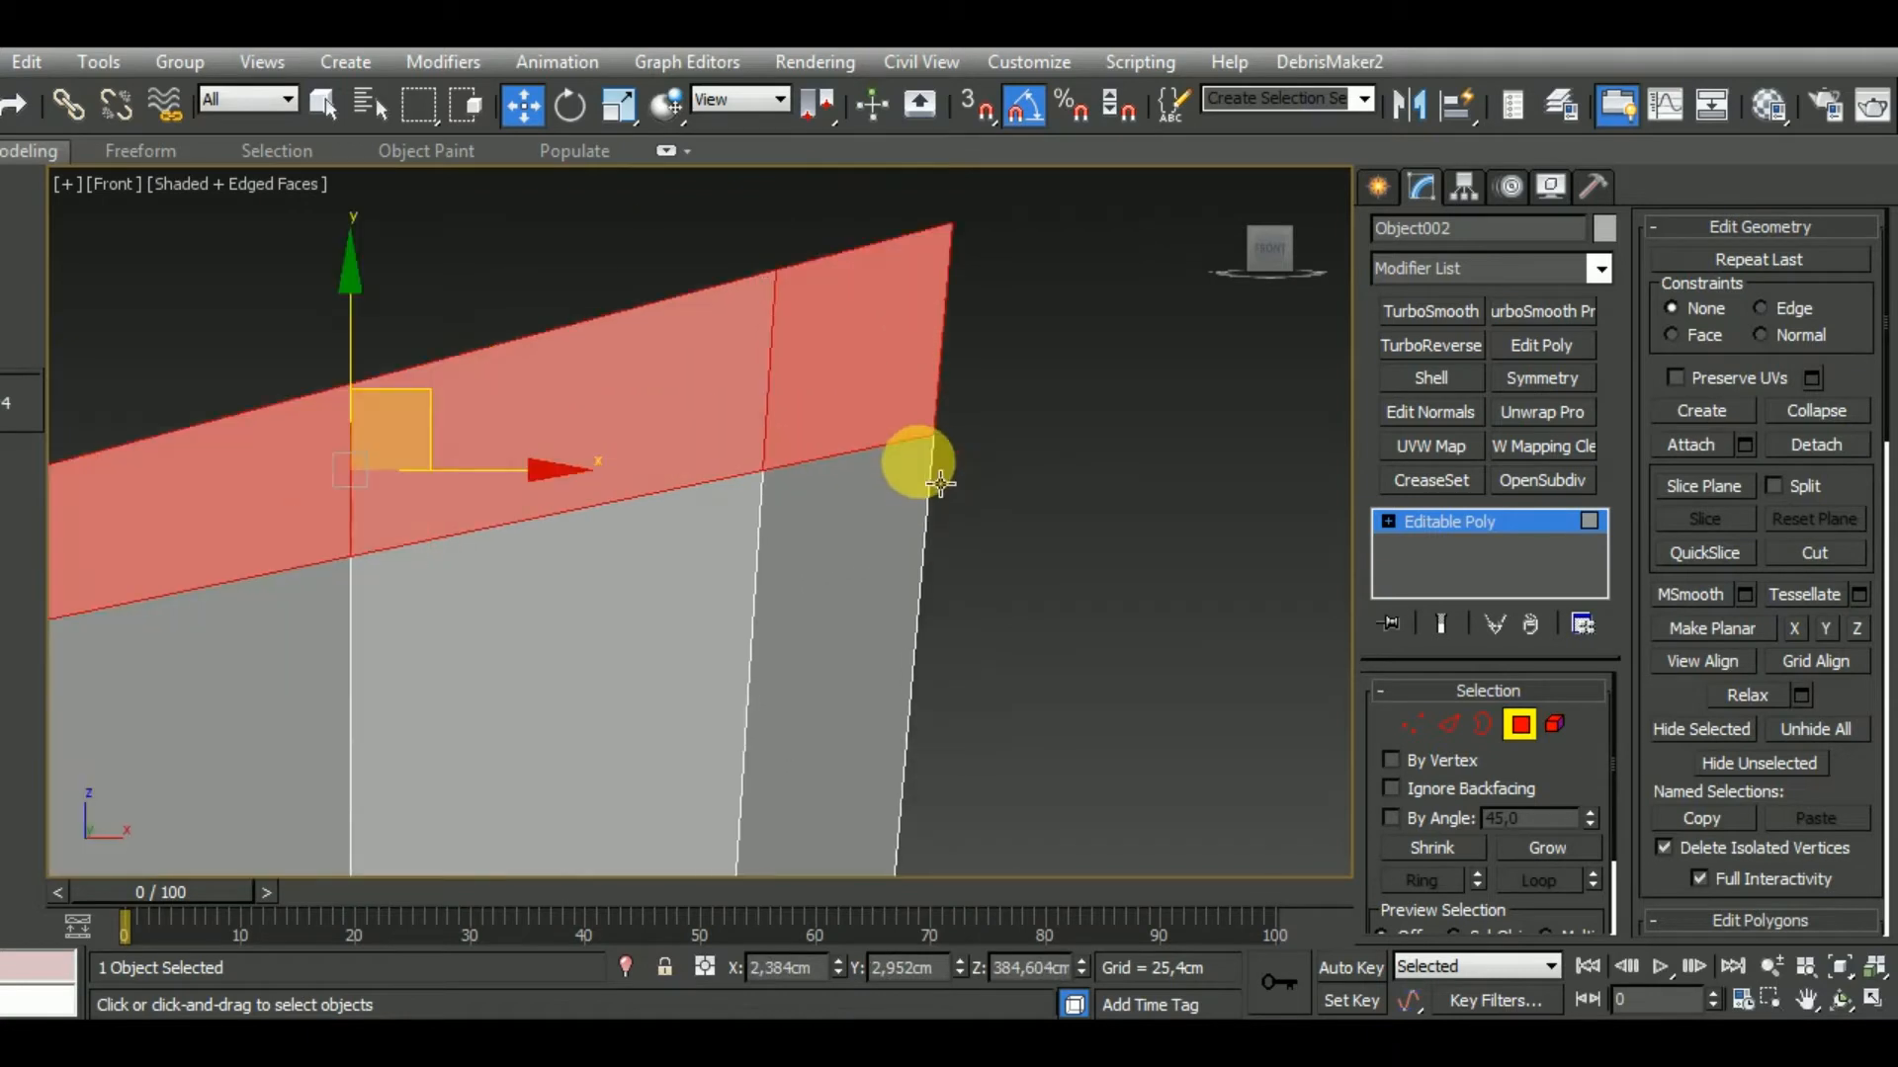
{"action": "scroll", "coordinate": [910, 458], "scroll_direction": "down", "scroll_amount": 4}
Set the Edge constraint and scale the stopper's upper edge loop vertically to 120%.
{"action": "left_click", "coordinate": [1448, 724]}
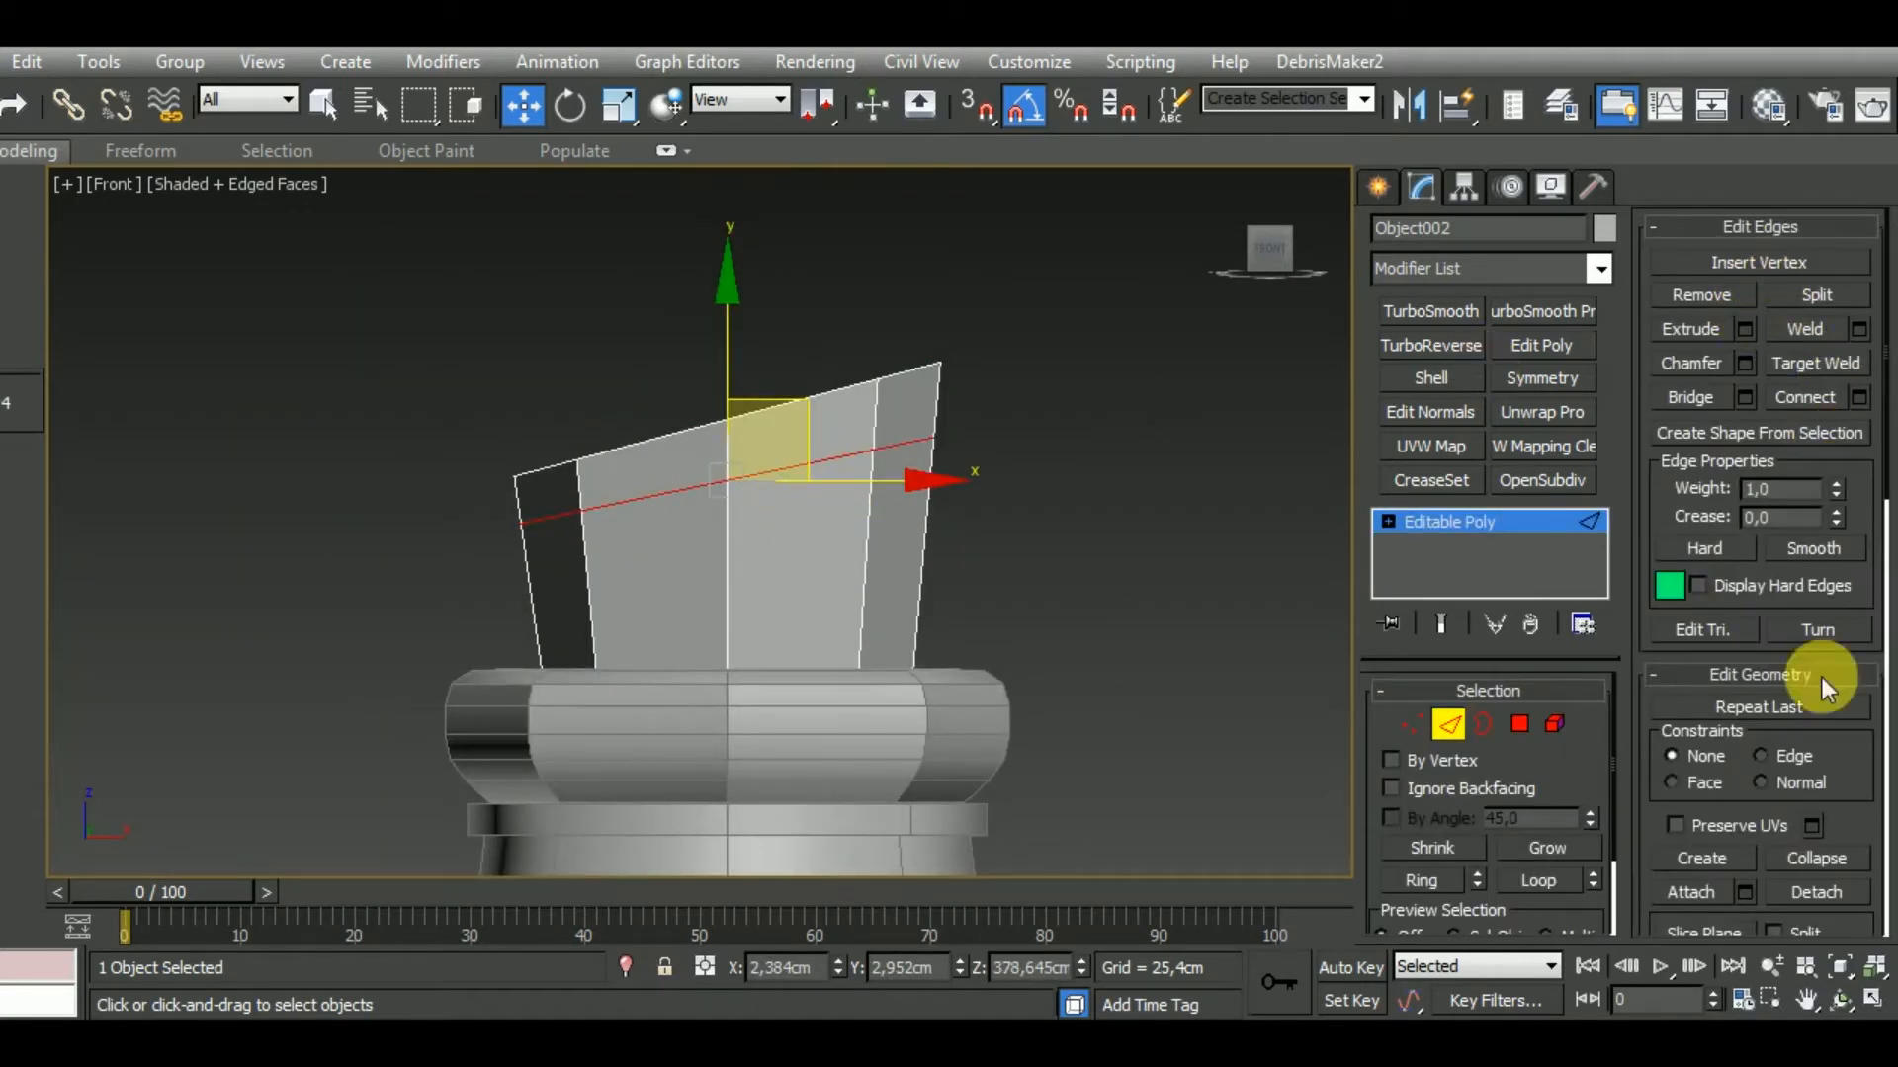
{"action": "left_click", "coordinate": [1795, 756]}
{"action": "left_click", "coordinate": [617, 104]}
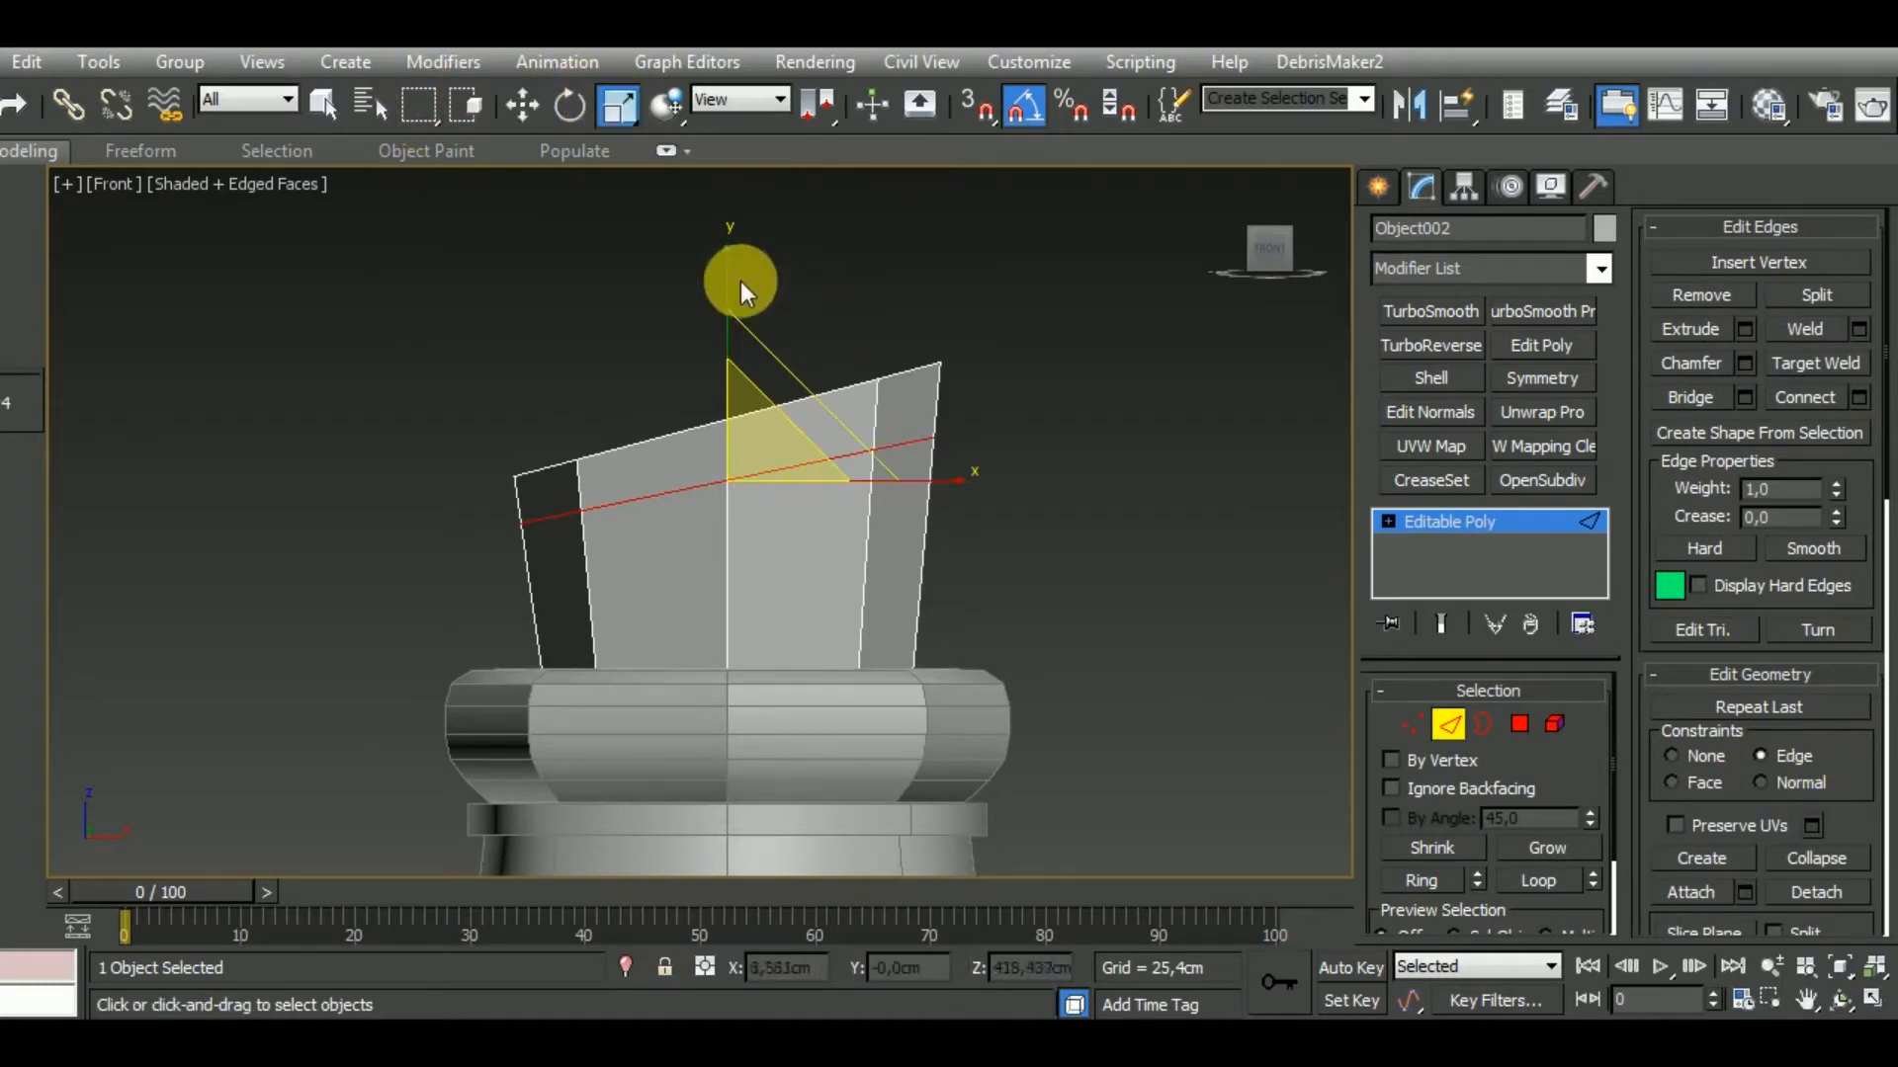
{"action": "mouse_move", "coordinate": [748, 291]}
{"action": "left_mouse_down"}
{"action": "mouse_move", "coordinate": [748, 341]}
{"action": "mouse_move", "coordinate": [748, 285]}
{"action": "left_mouse_up"}
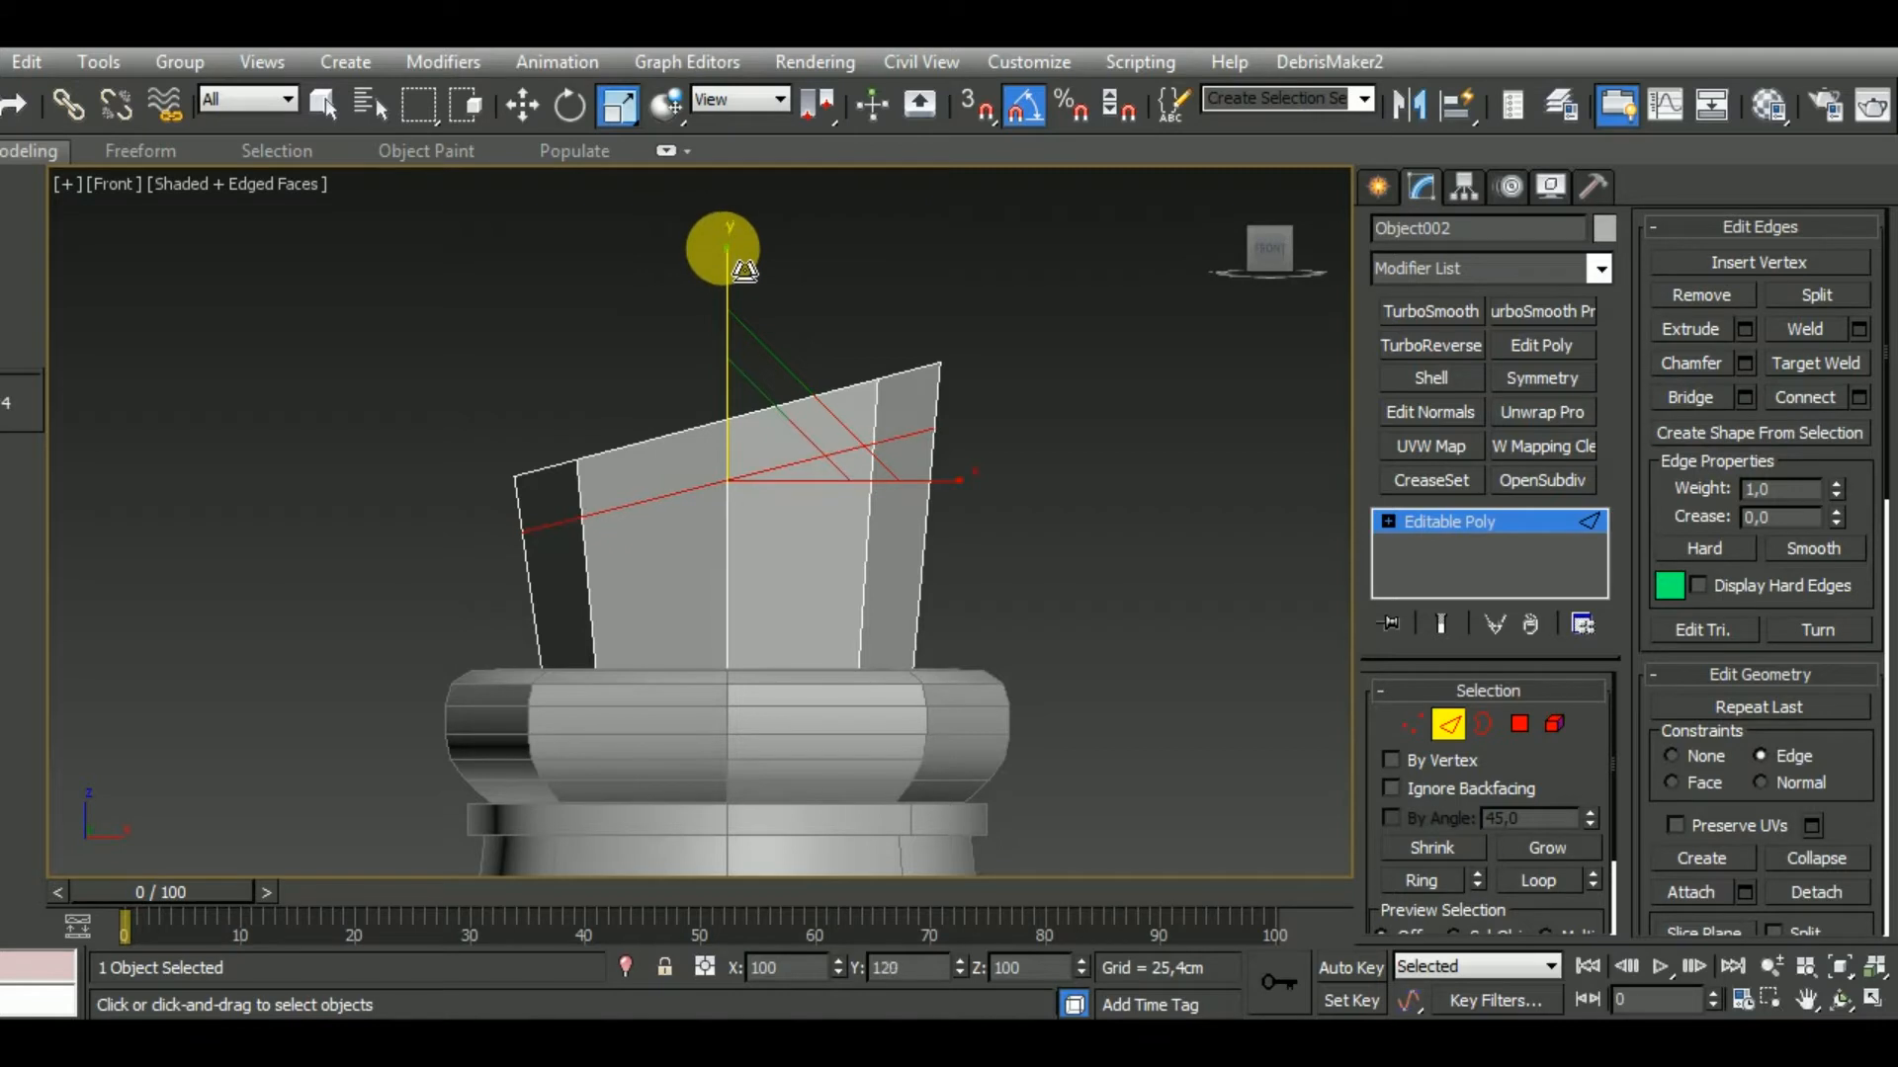
Bevel the polygon band around the stopper's top outward along local normals, with a height of 4.05 cm and an outline of 0 cm.
{"action": "left_click", "coordinate": [1518, 723]}
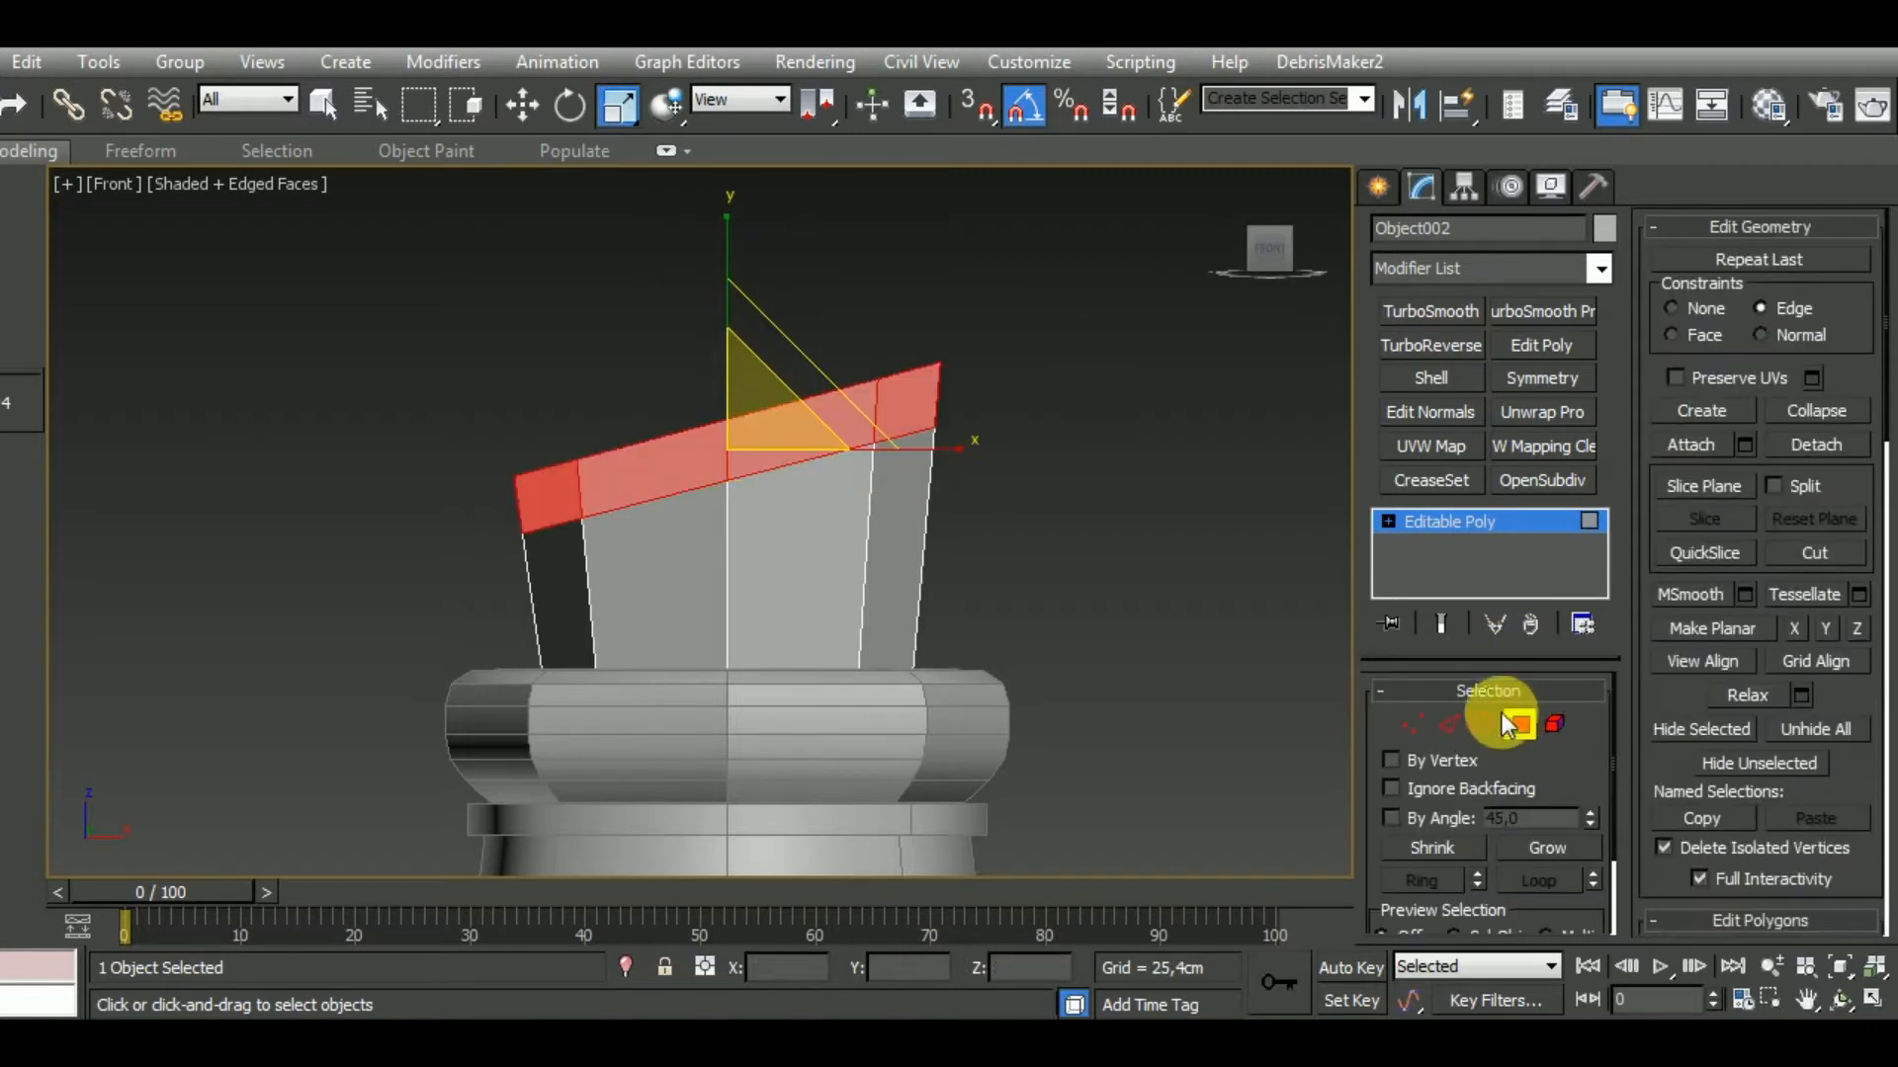
{"action": "middle_click_drag", "start_coordinate": [1218, 574], "coordinate": [1191, 544]}
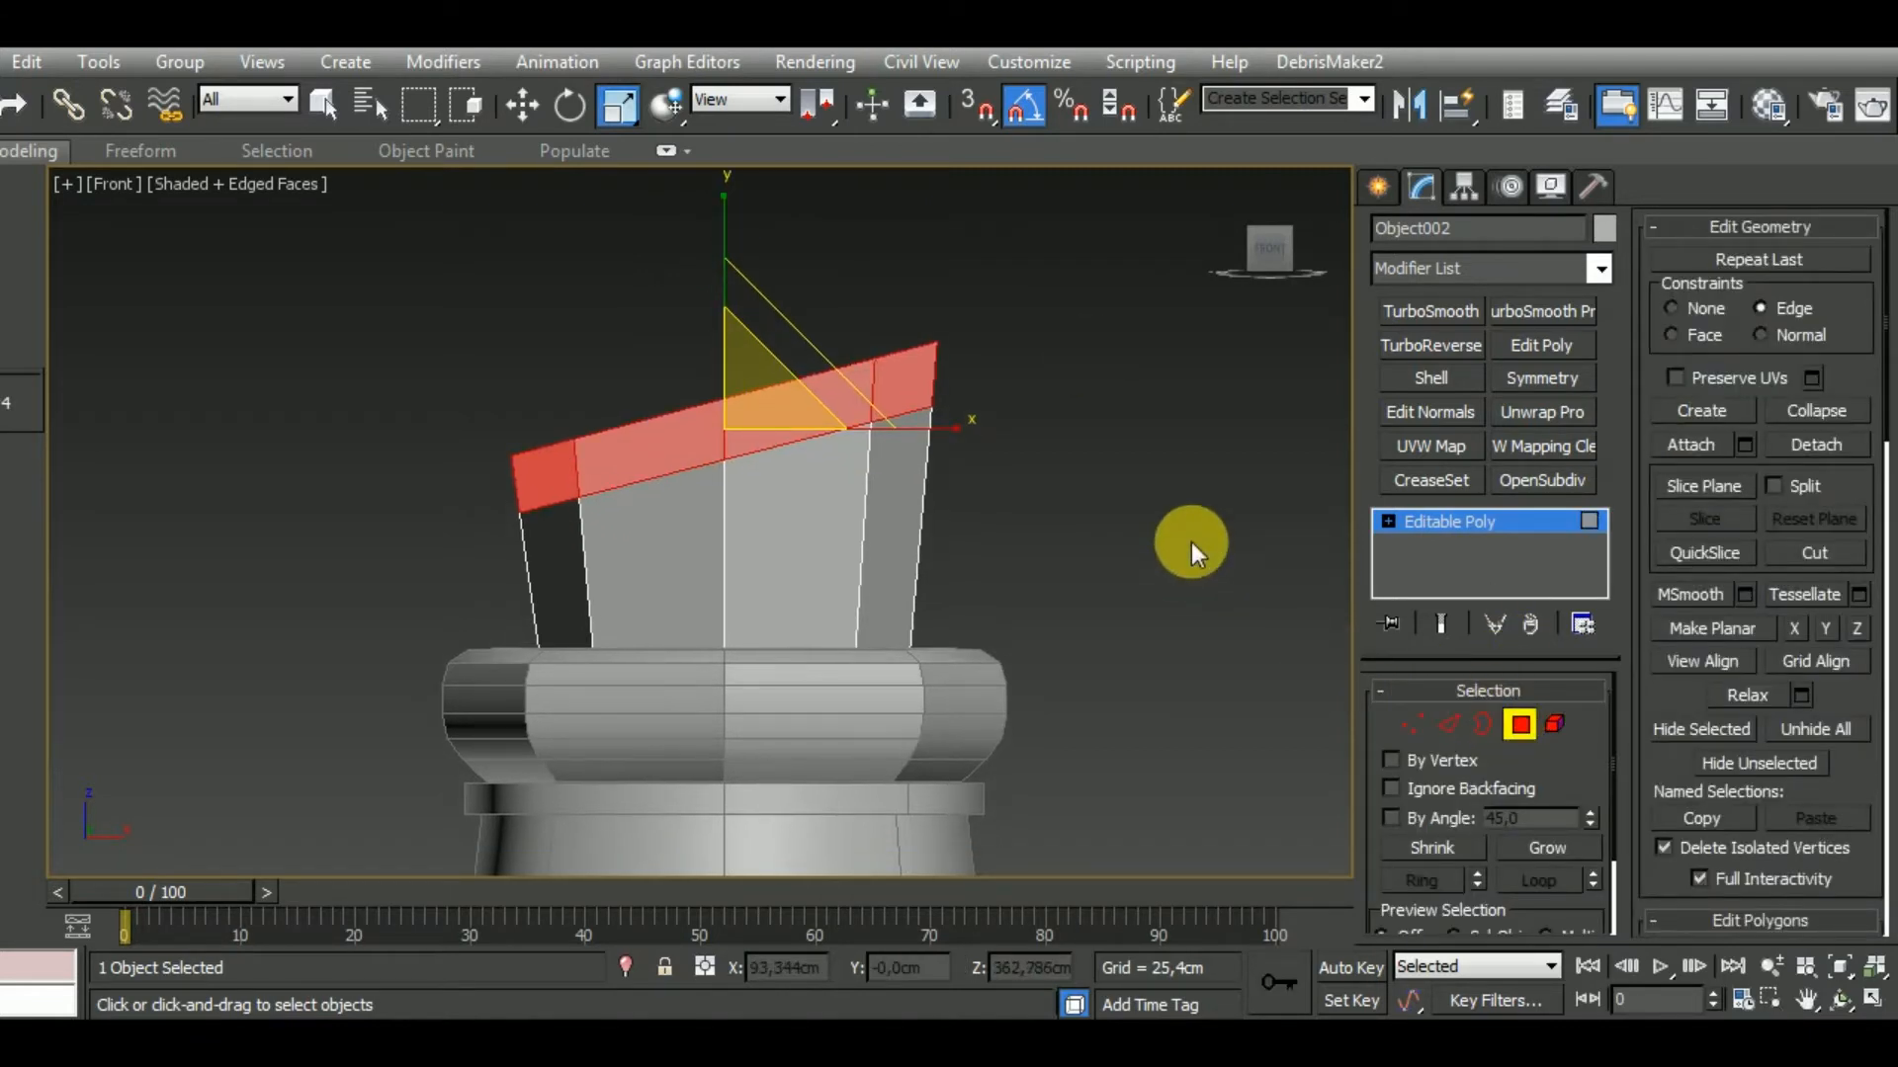
{"action": "key", "text": "b"}
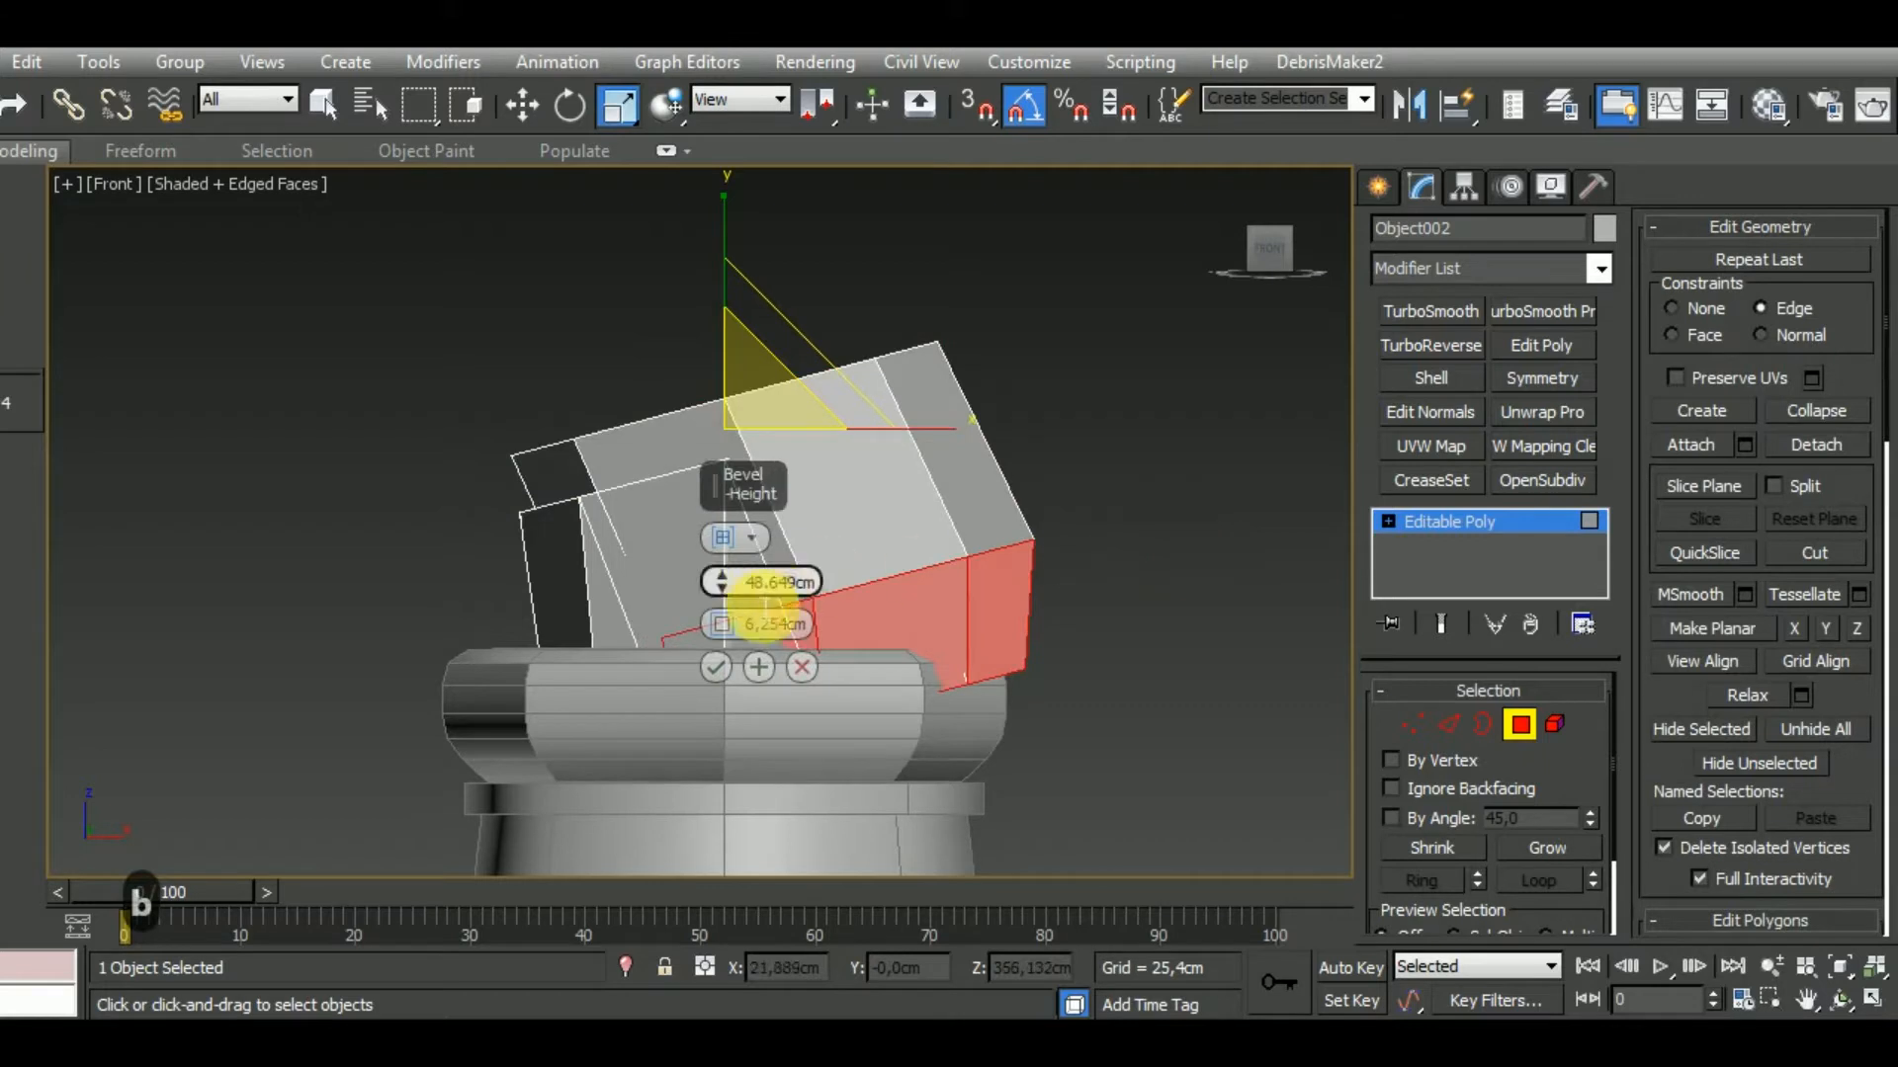
{"action": "right_click", "coordinate": [722, 627]}
{"action": "right_click", "coordinate": [721, 581]}
{"action": "left_click_drag", "start_coordinate": [722, 579], "coordinate": [722, 570]}
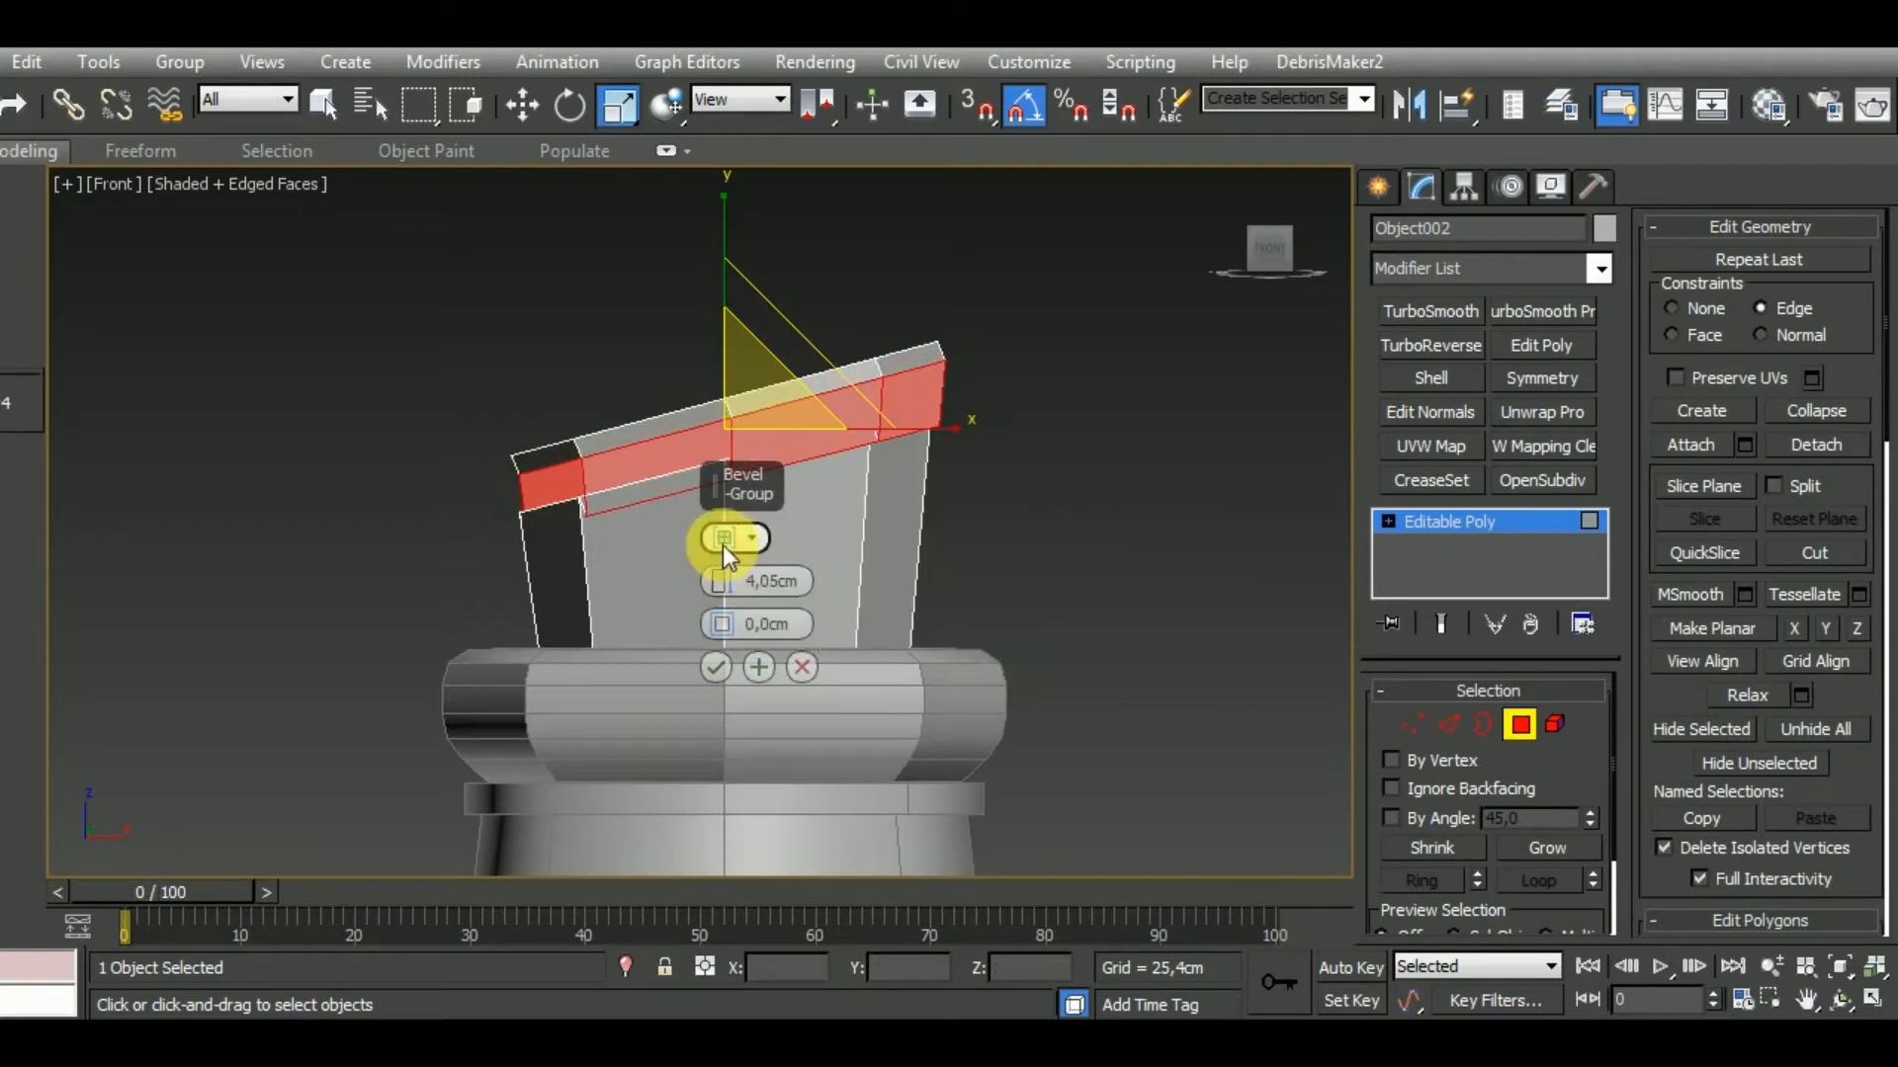
{"action": "left_click", "coordinate": [722, 543]}
{"action": "middle_click_drag", "start_coordinate": [921, 559], "coordinate": [1065, 580], "text": "alt"}
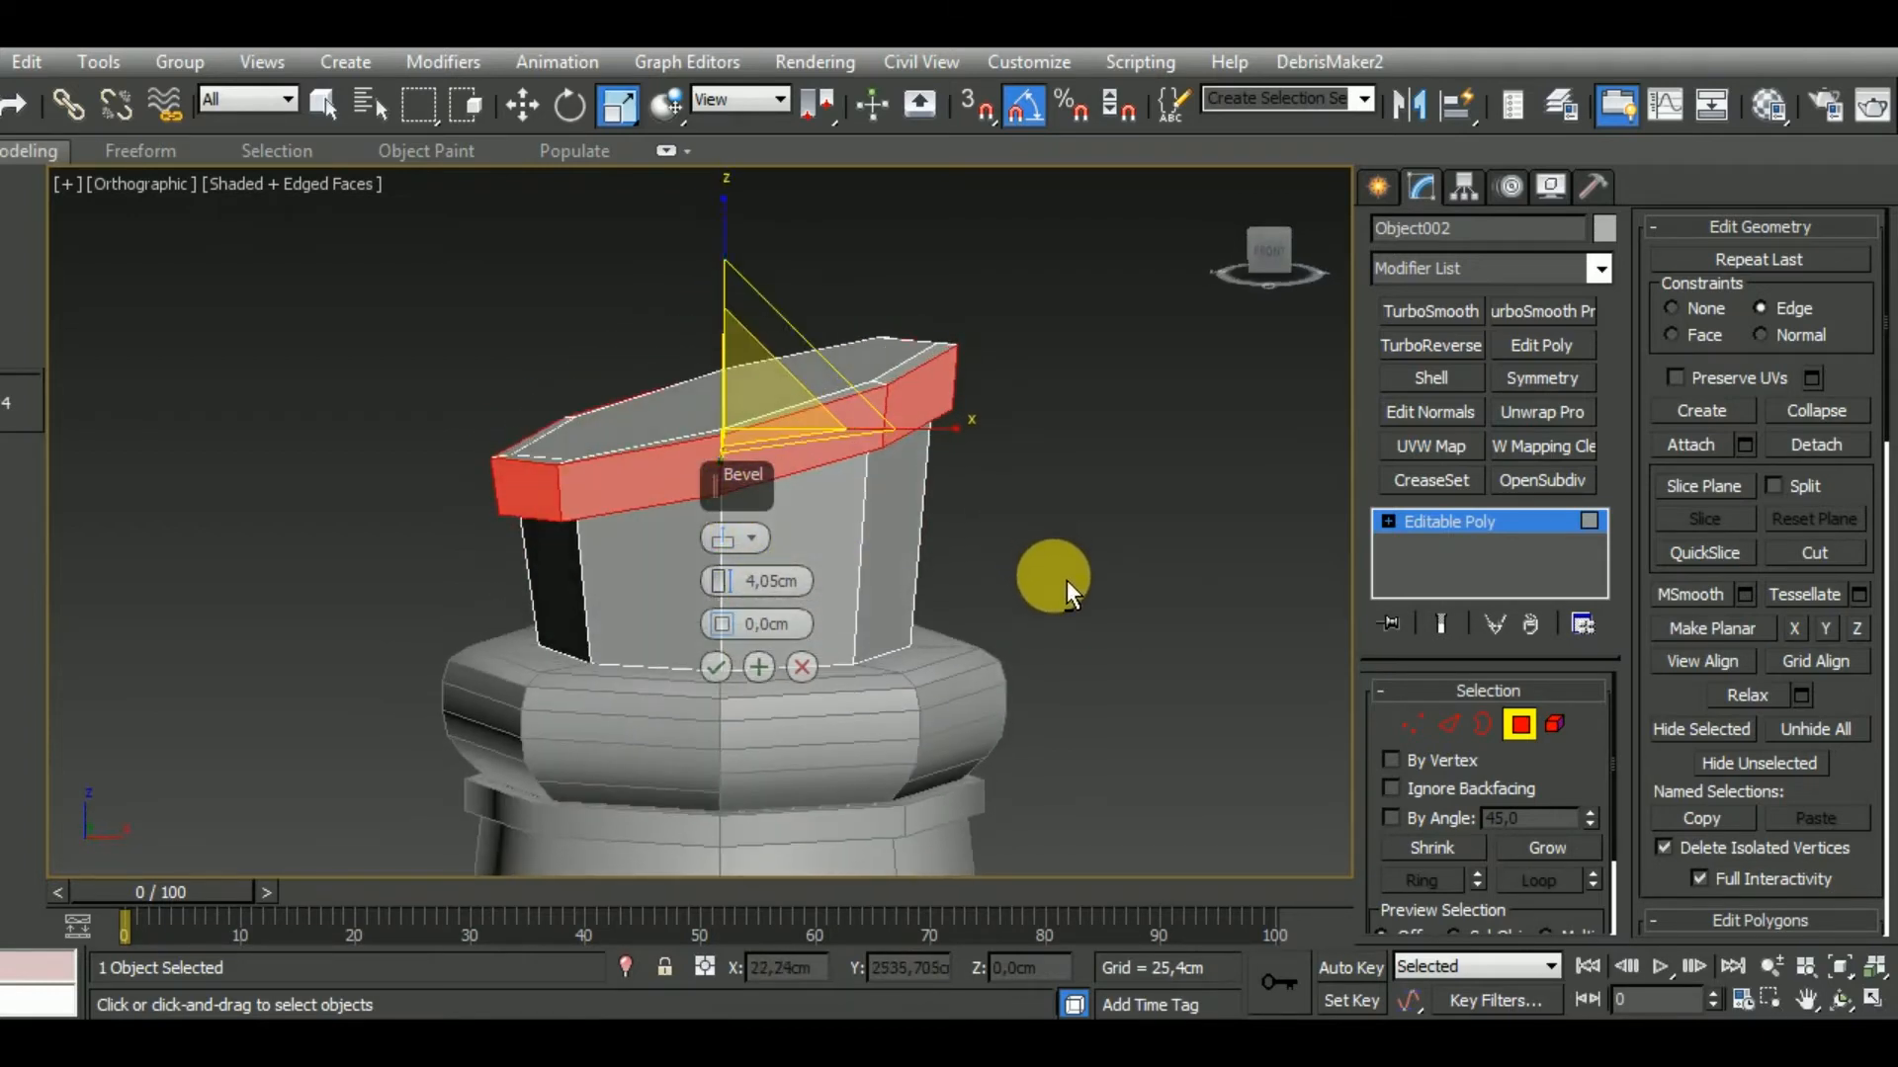
{"action": "left_click", "coordinate": [717, 667]}
{"action": "middle_click_drag", "start_coordinate": [818, 656], "coordinate": [898, 544], "text": "alt"}
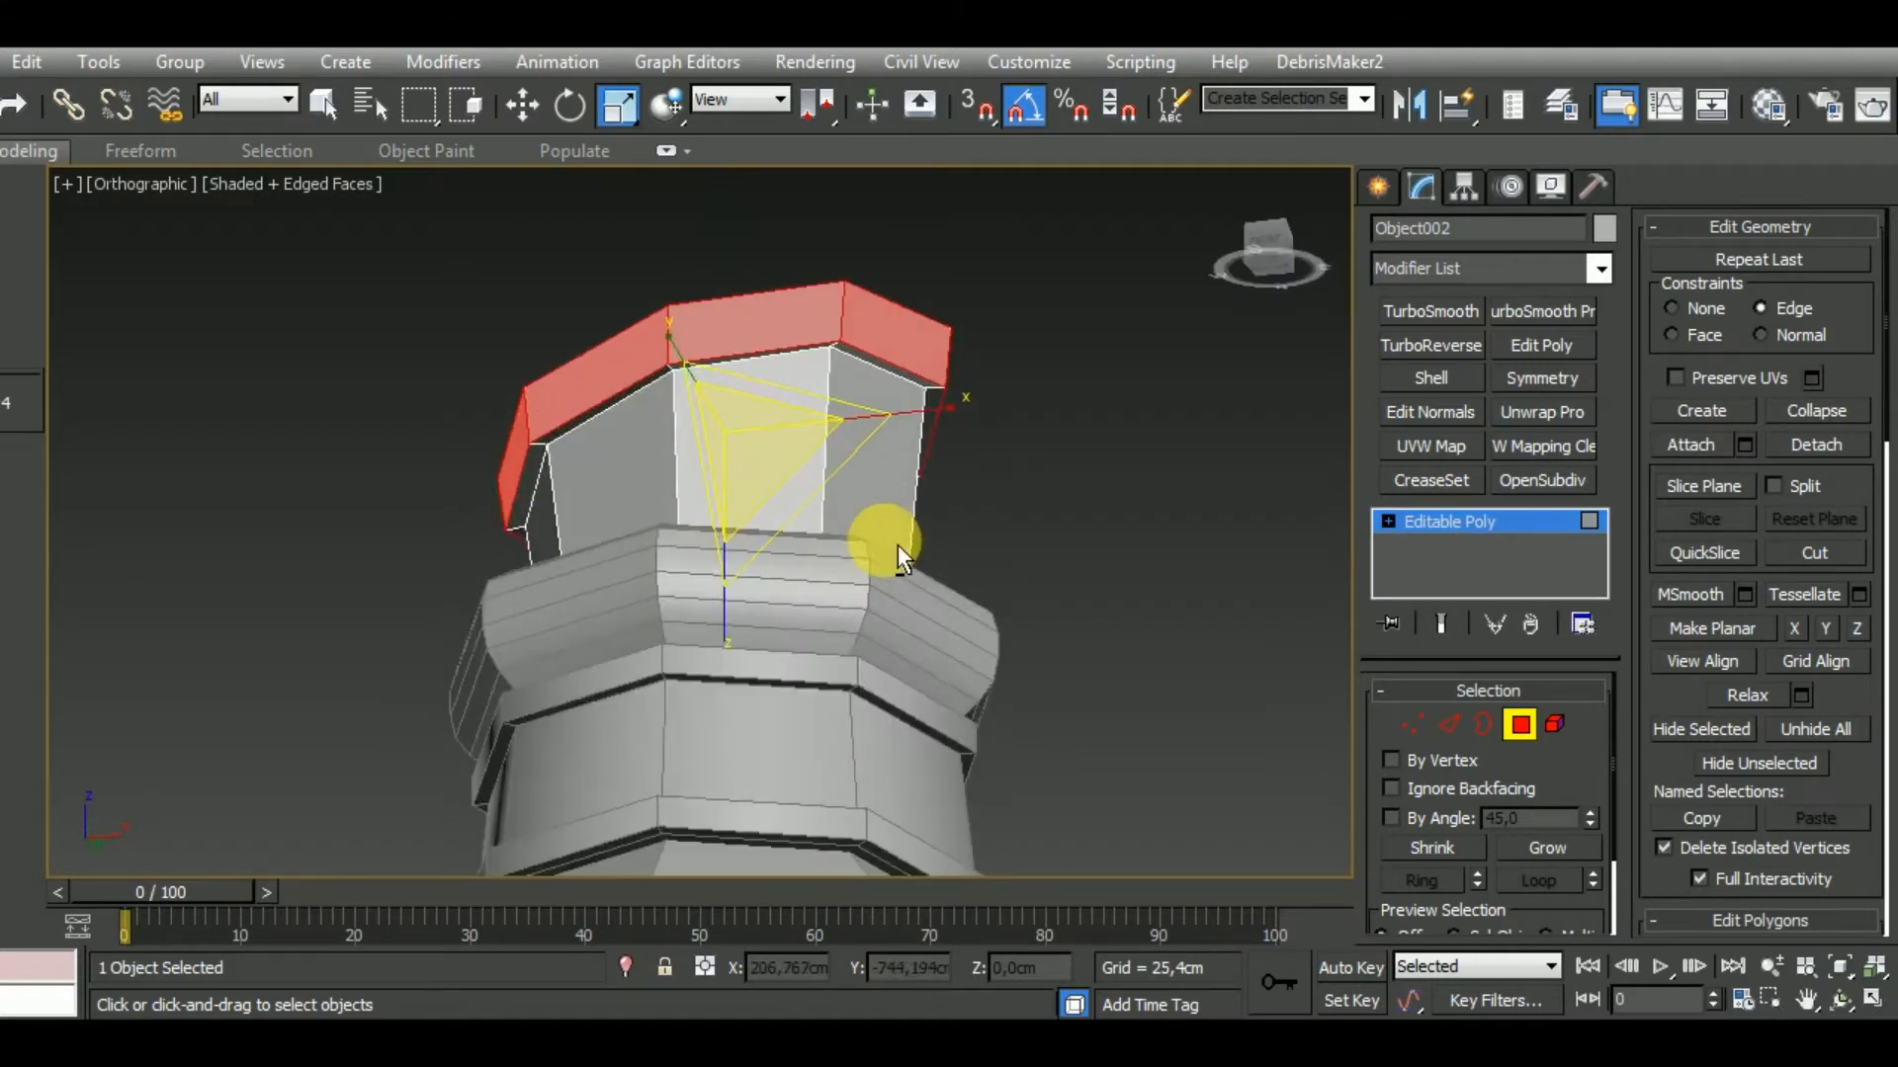
{"action": "left_click", "coordinate": [1451, 723]}
{"action": "middle_click_drag", "start_coordinate": [1117, 632], "coordinate": [1009, 533], "text": "alt"}
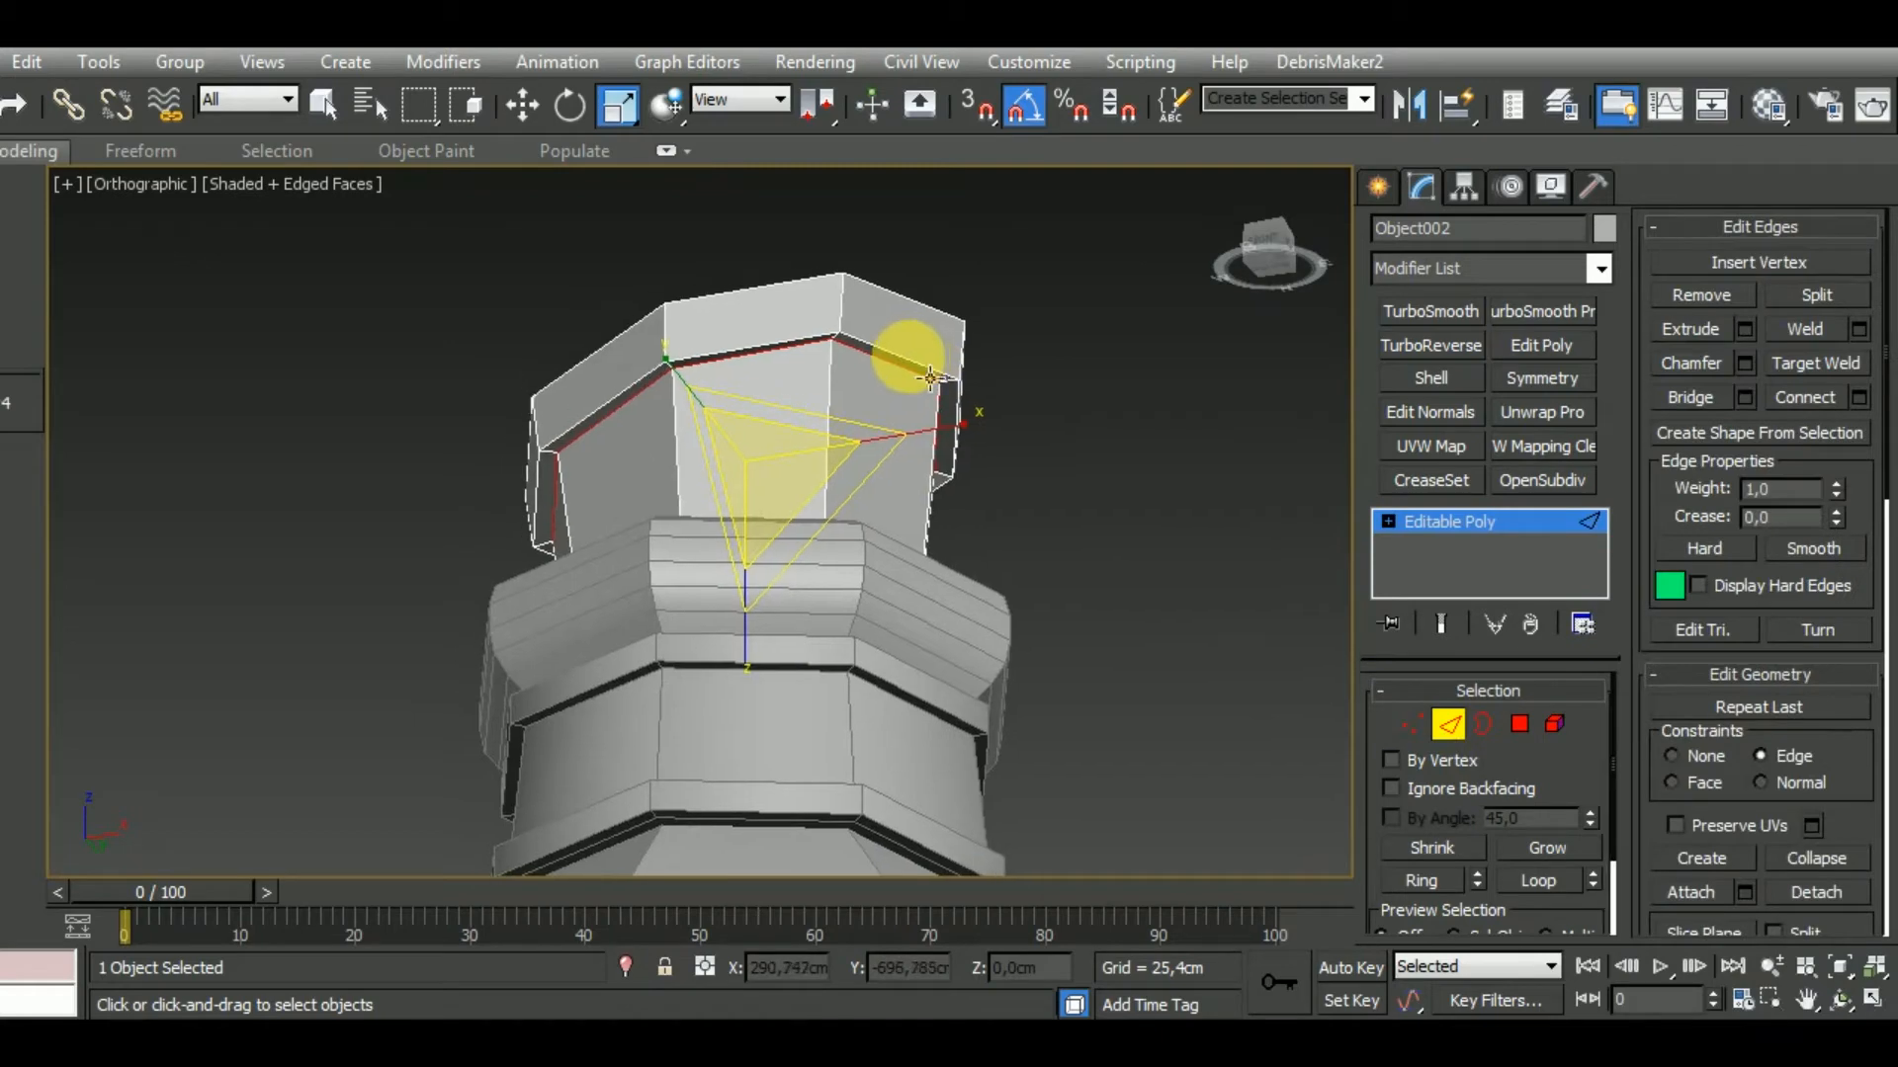
{"action": "scroll", "coordinate": [904, 385], "scroll_direction": "up", "scroll_amount": 3}
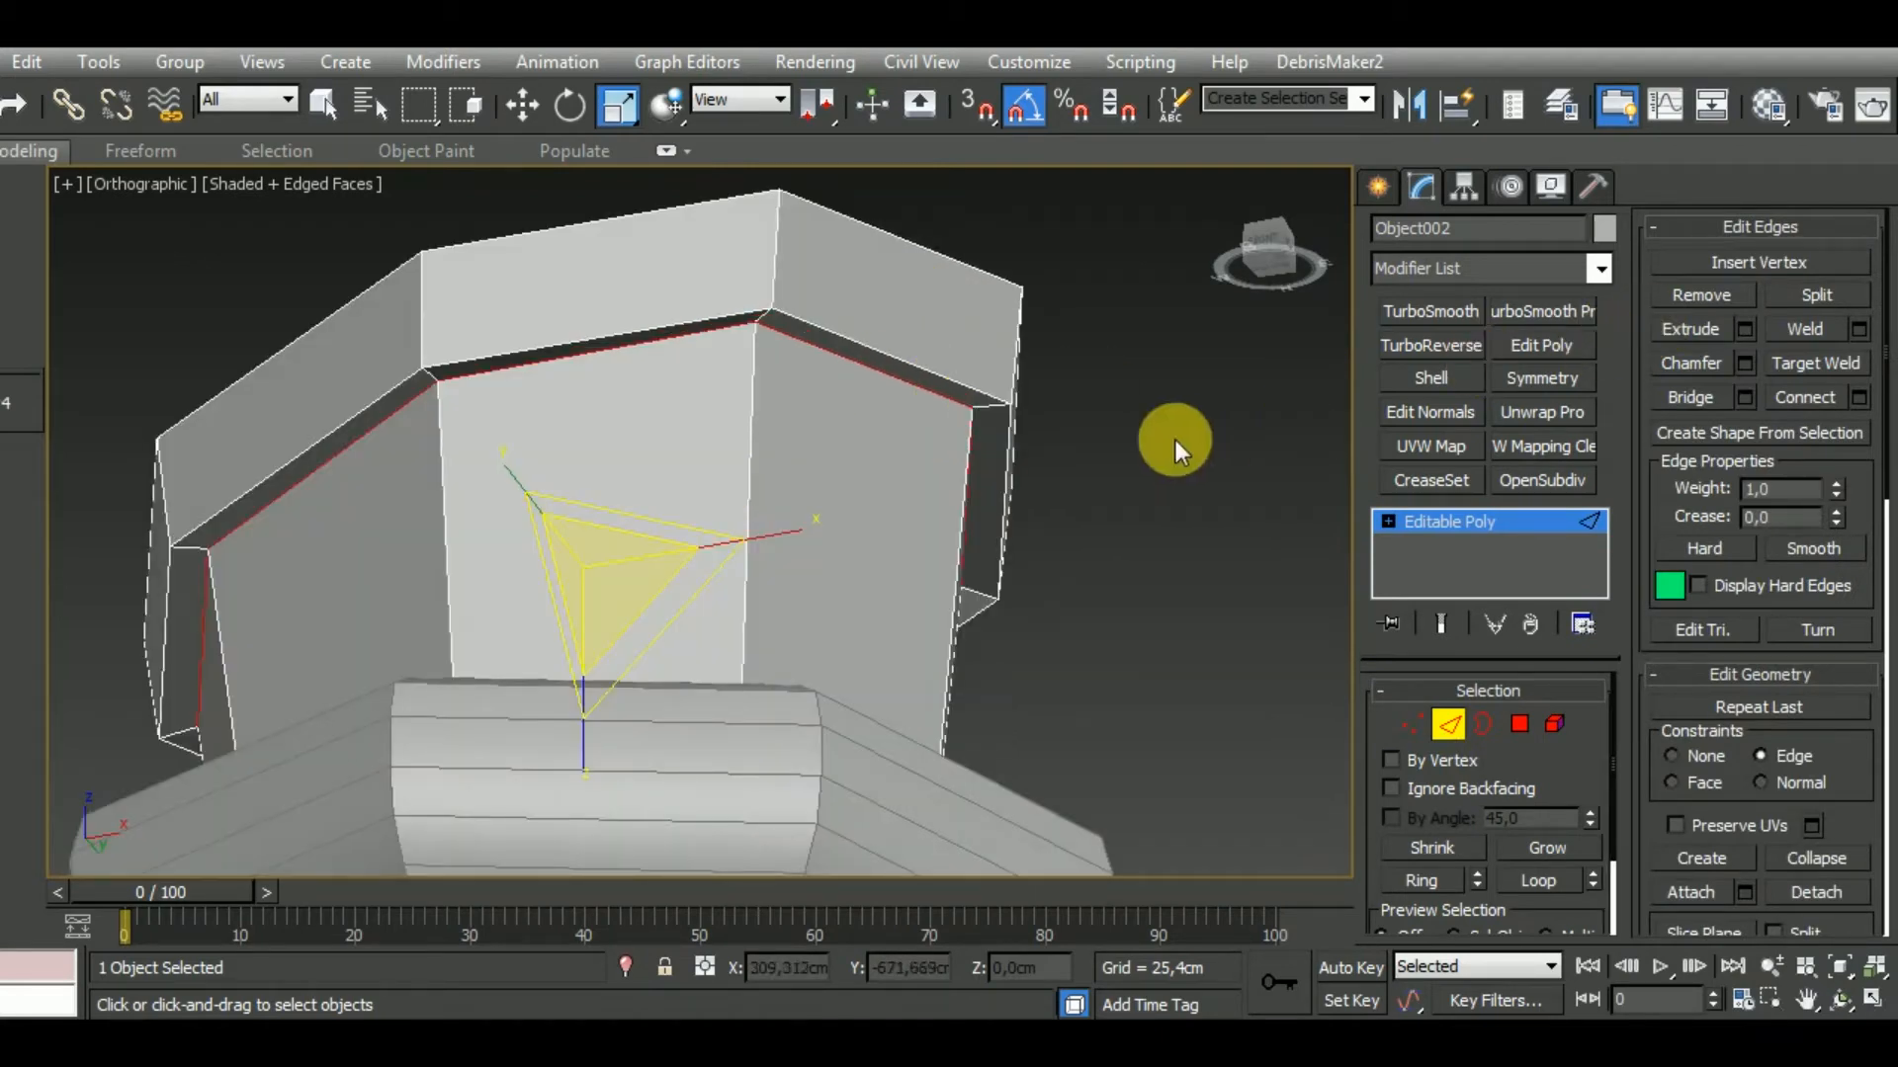
{"action": "middle_click_drag", "start_coordinate": [1177, 441], "coordinate": [1147, 478], "text": "alt"}
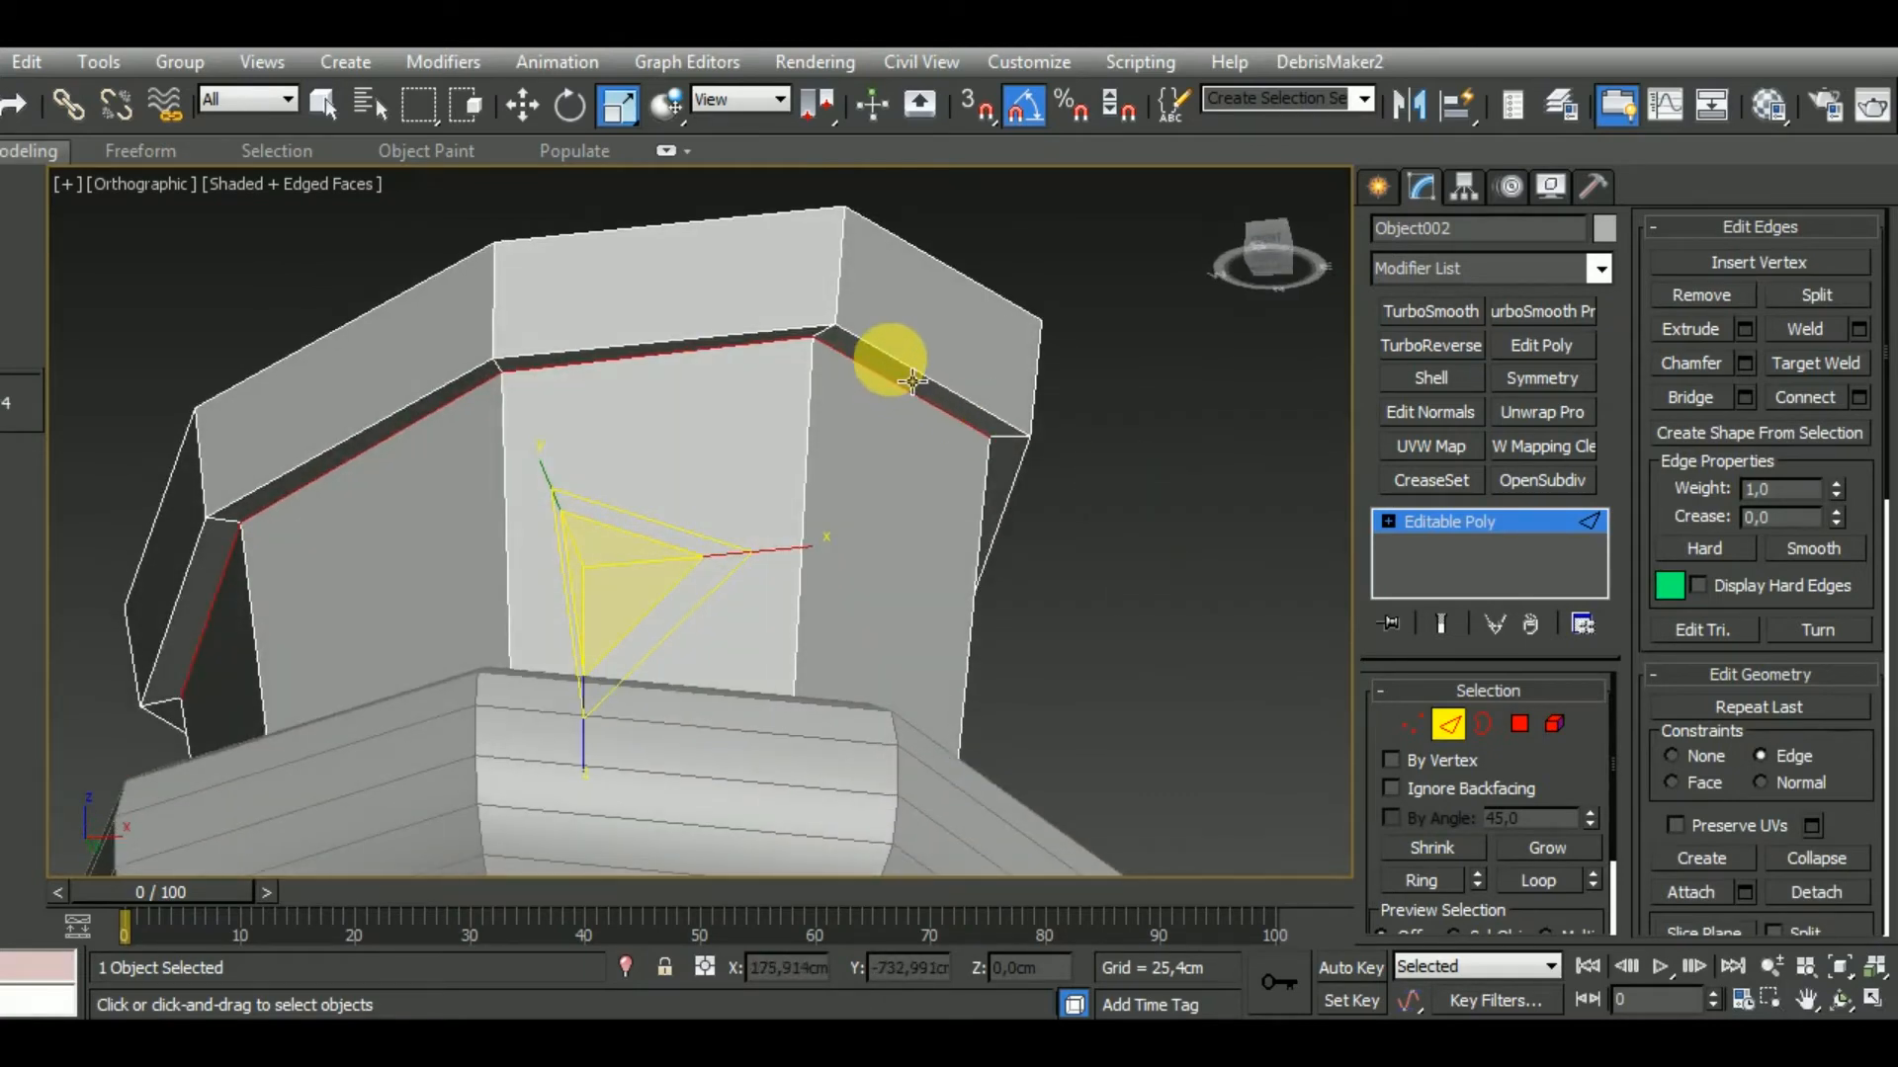
{"action": "scroll", "coordinate": [870, 364], "scroll_direction": "up", "scroll_amount": 6}
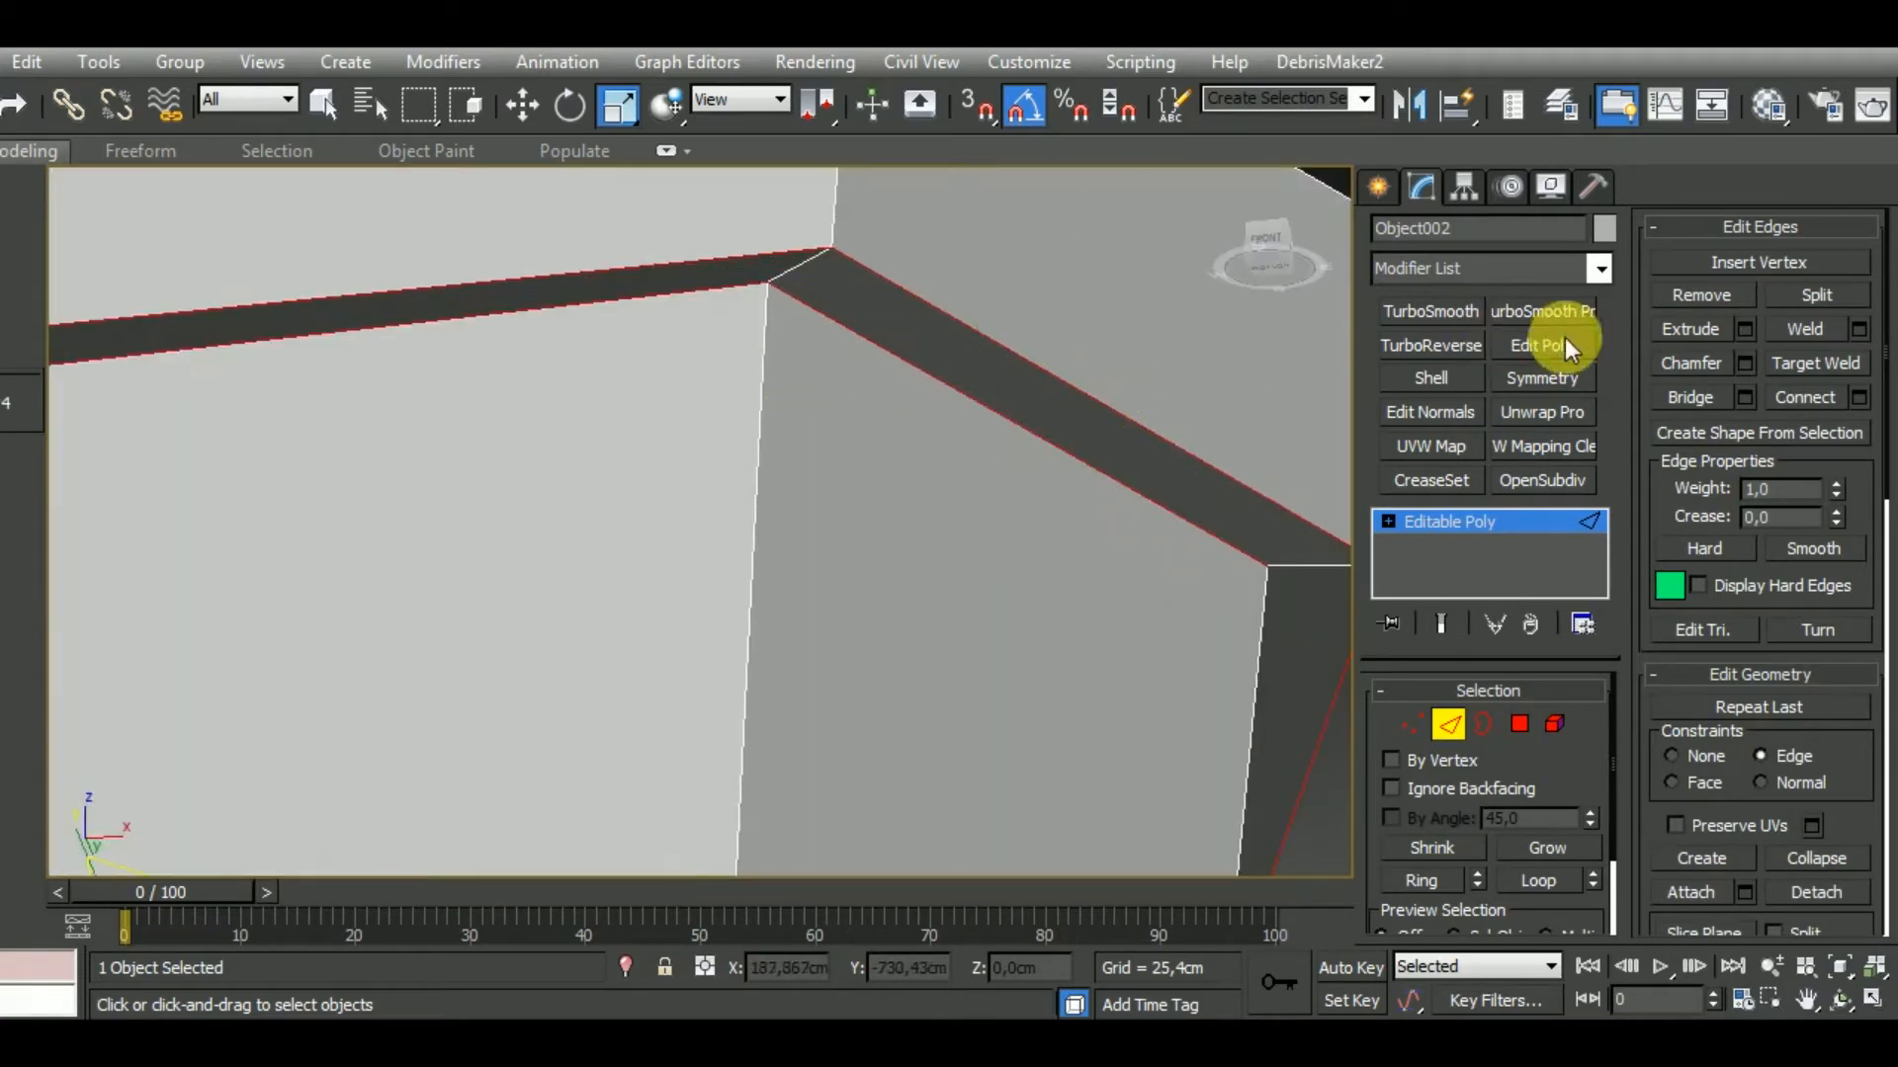
{"action": "left_click", "coordinate": [1742, 364]}
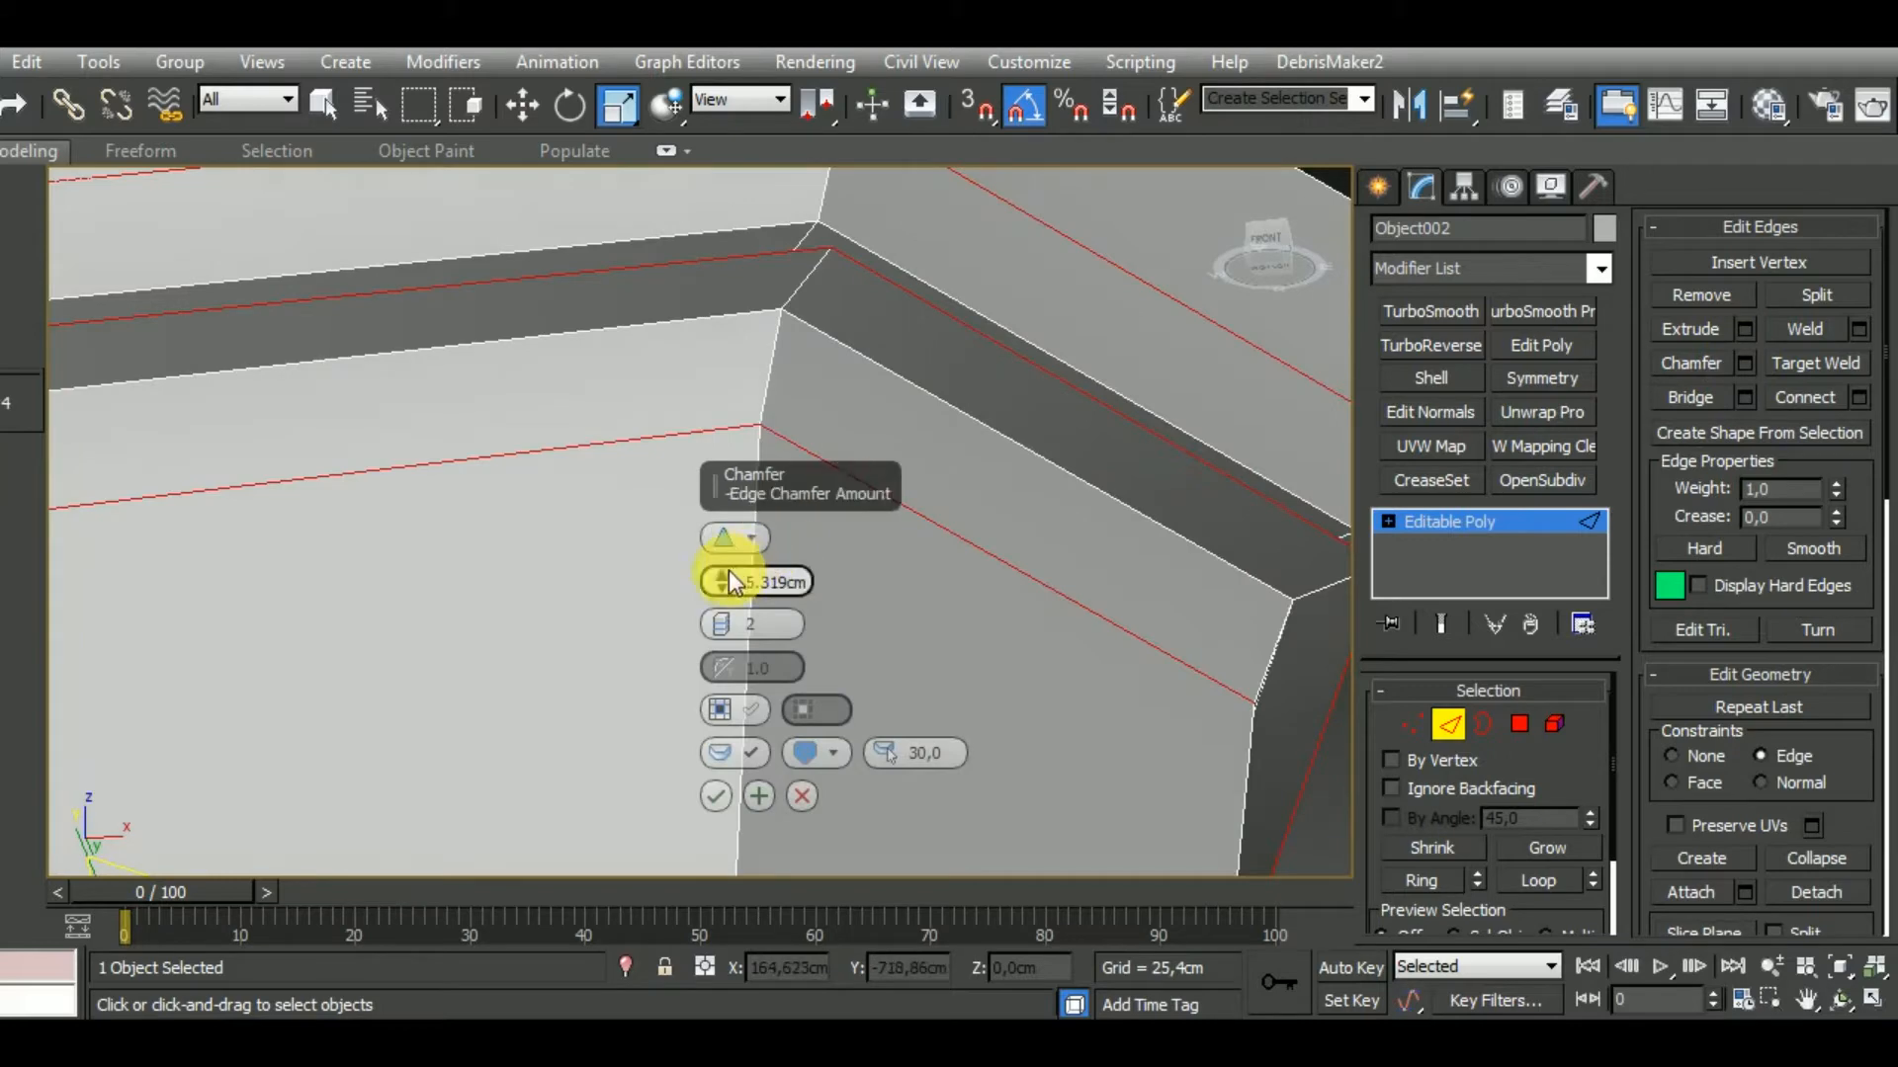
{"action": "left_click_drag", "start_coordinate": [727, 571], "coordinate": [729, 563]}
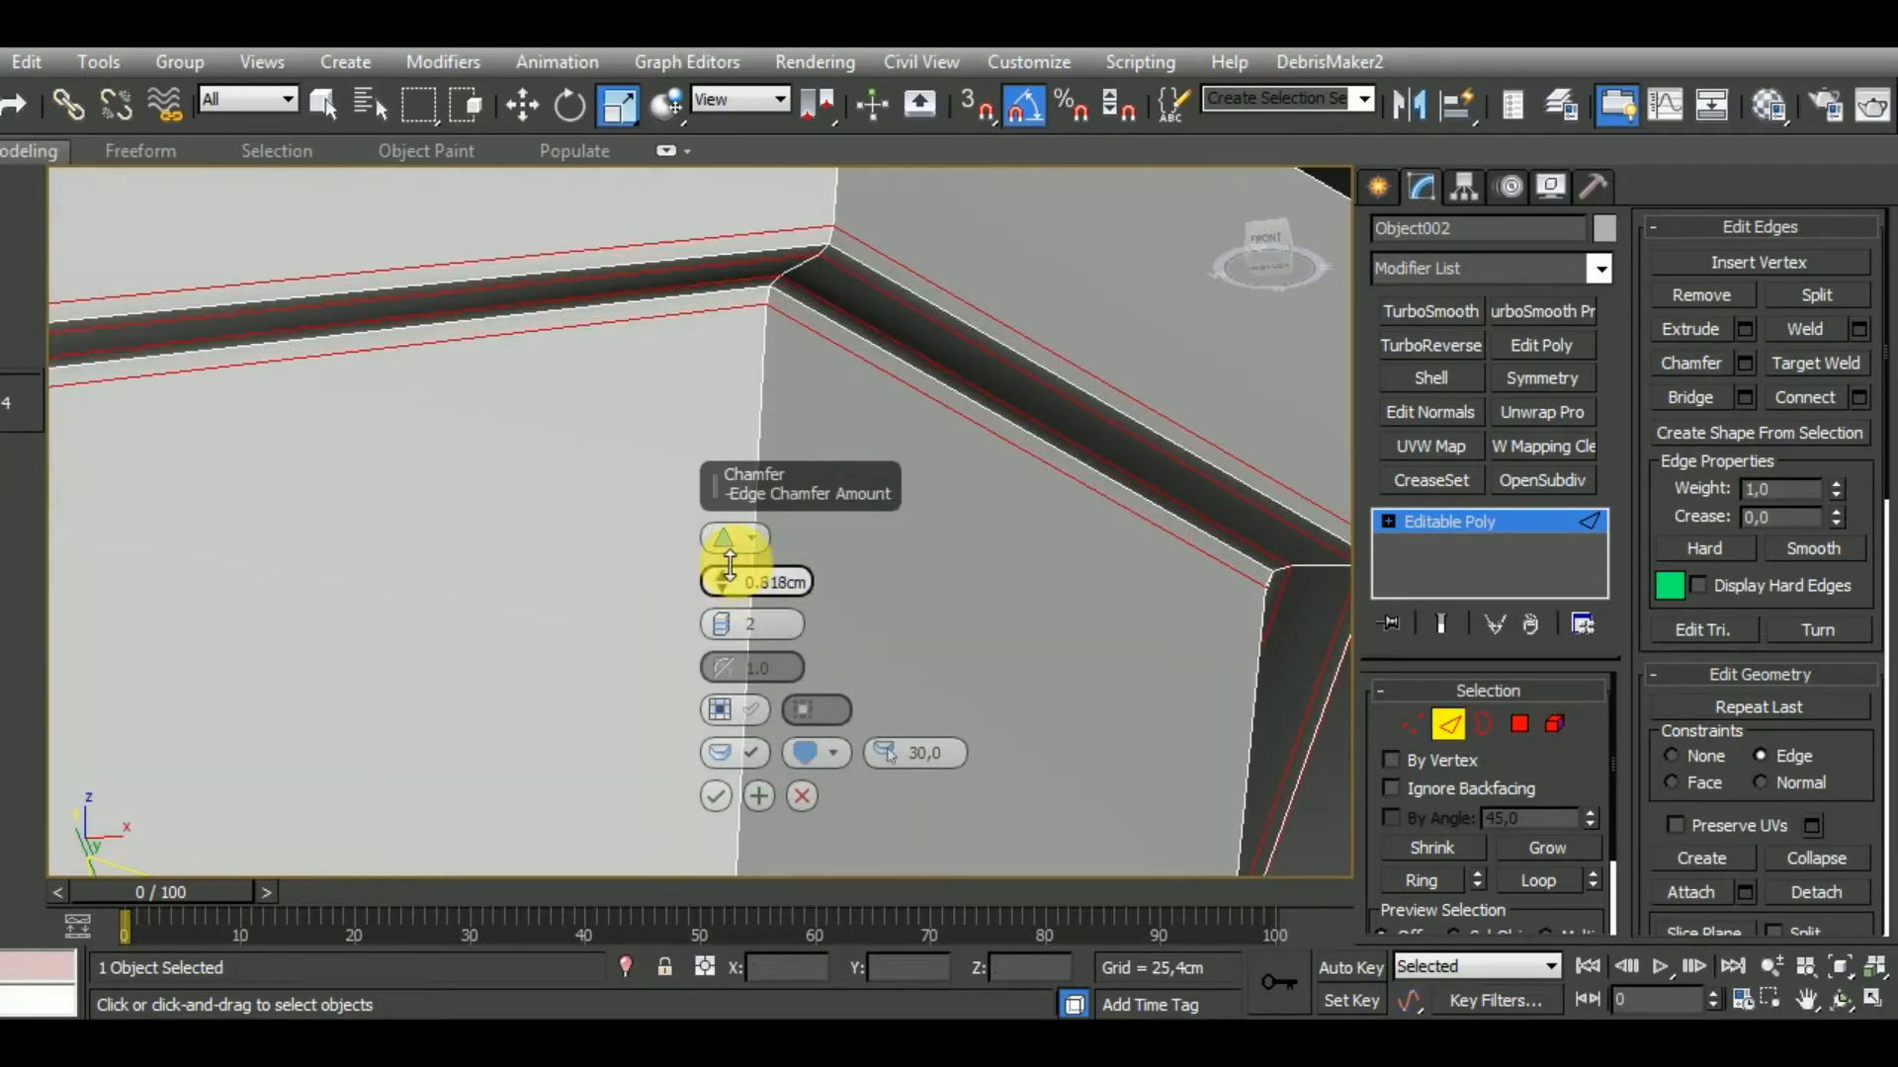
{"action": "left_click", "coordinate": [726, 619]}
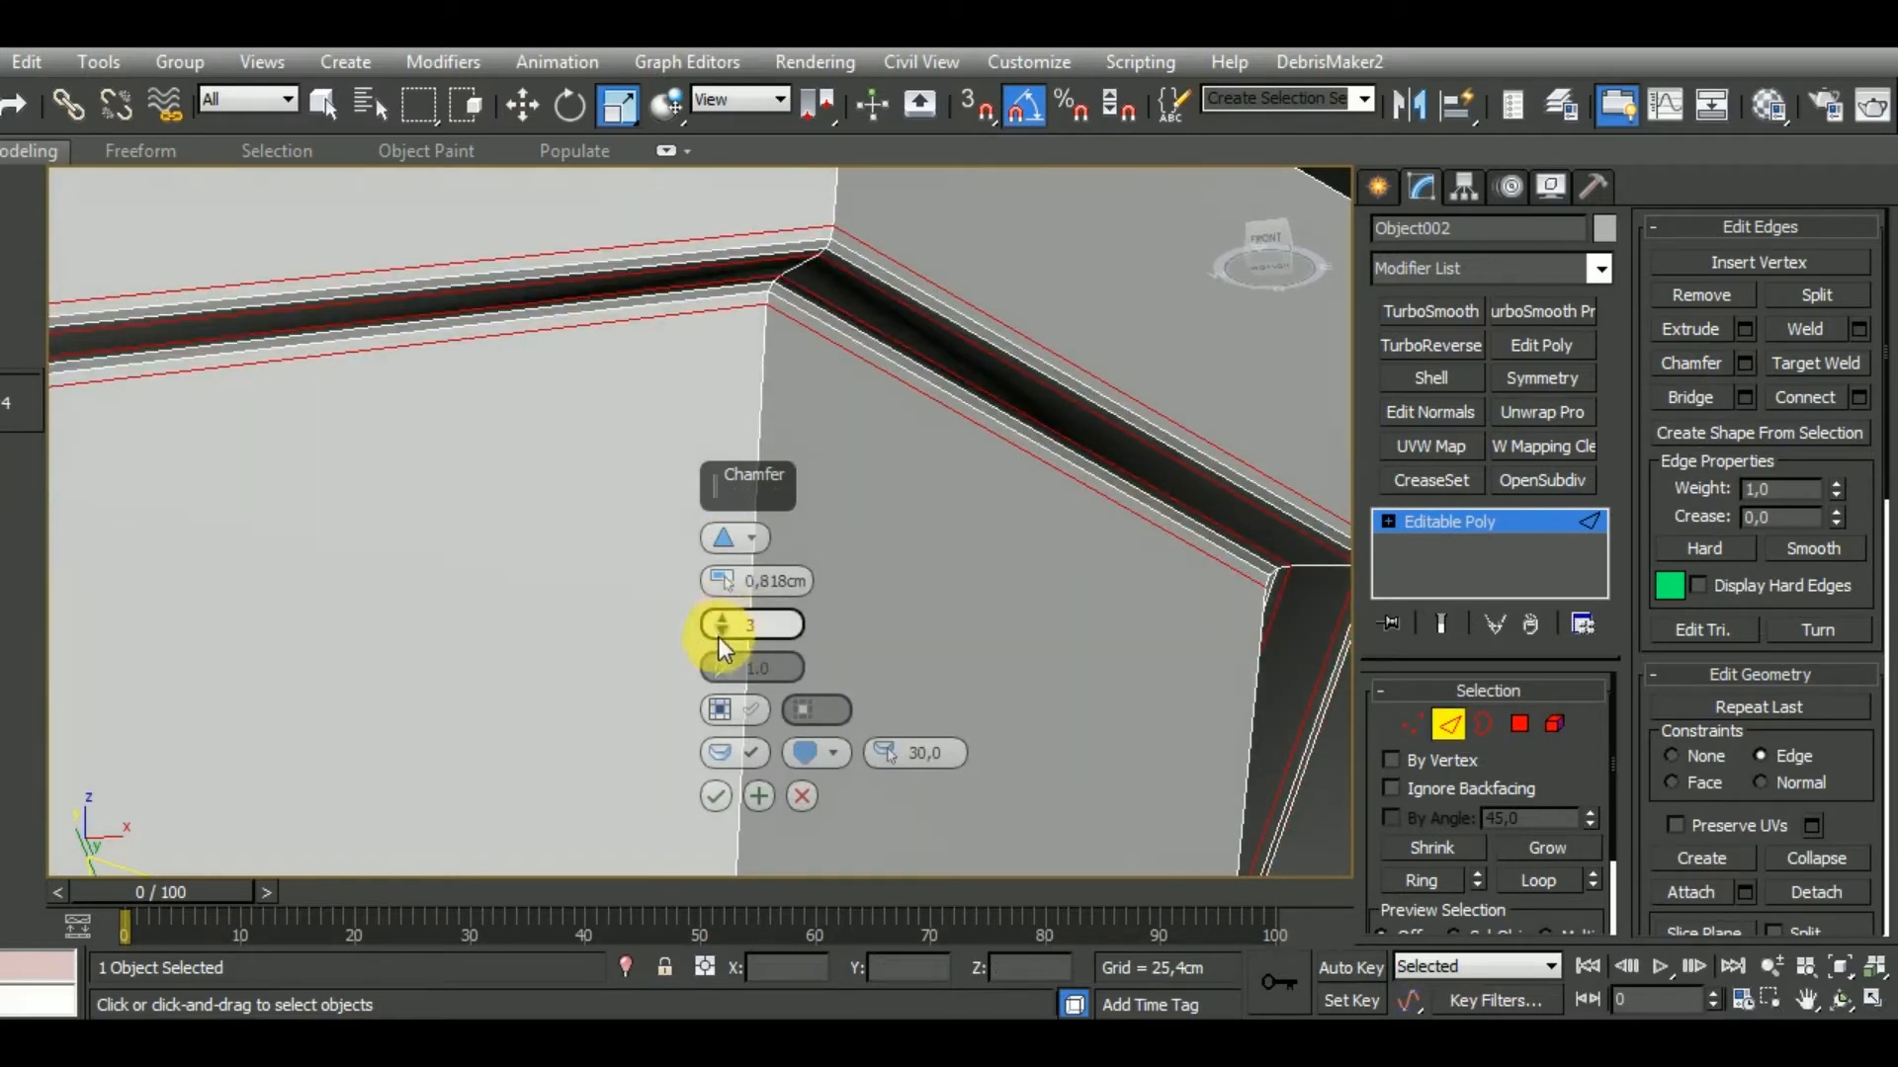
{"action": "left_click", "coordinate": [725, 633]}
{"action": "middle_click_drag", "start_coordinate": [967, 629], "coordinate": [976, 594]}
{"action": "scroll", "coordinate": [927, 442], "scroll_direction": "down", "scroll_amount": 5}
{"action": "middle_click_drag", "start_coordinate": [927, 443], "coordinate": [1051, 559], "text": "alt"}
{"action": "left_click", "coordinate": [800, 803]}
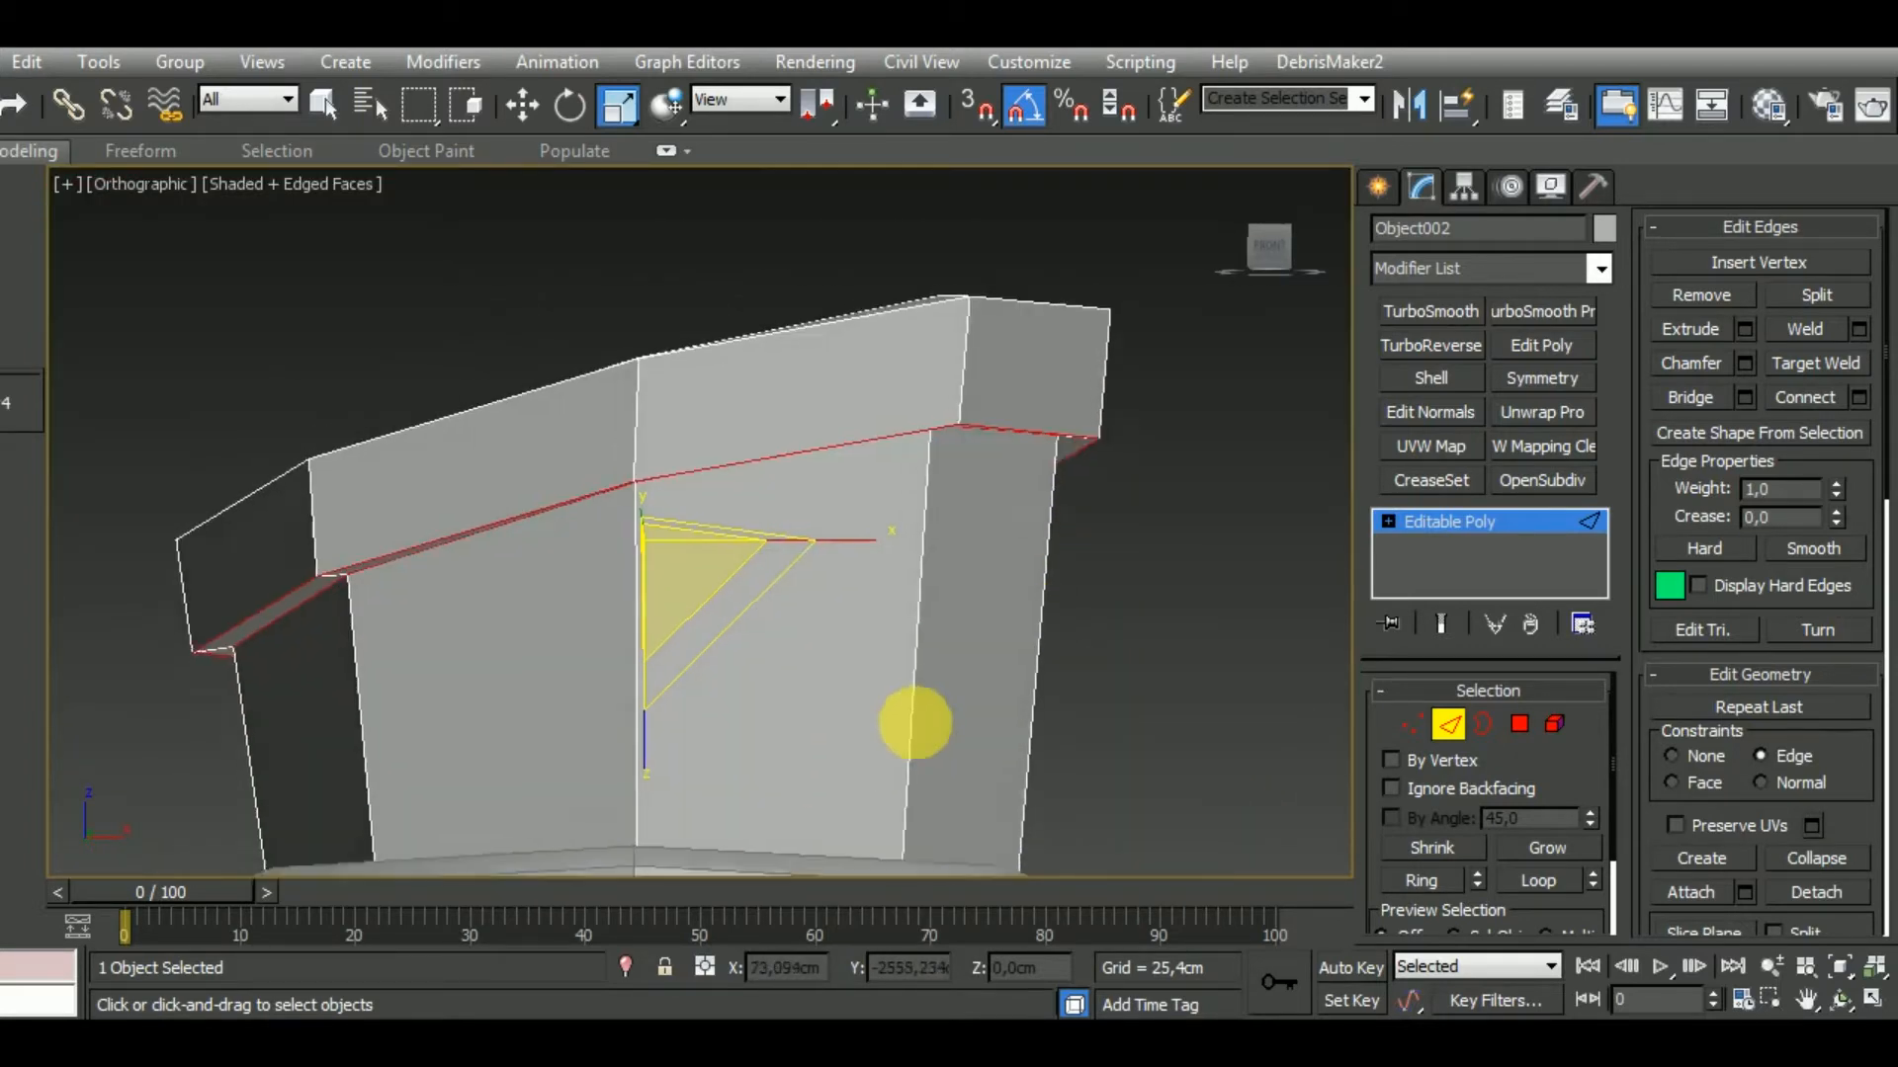
Select all polygons on the stopper's slanted top by picking one and growing the selection, viewed from the front.
{"action": "mouse_move", "coordinate": [910, 720]}
{"action": "middle_mouse_down", "text": "alt"}
{"action": "mouse_move", "coordinate": [911, 643]}
{"action": "mouse_move", "coordinate": [928, 723]}
{"action": "middle_mouse_up", "text": "alt"}
{"action": "key", "text": "f"}
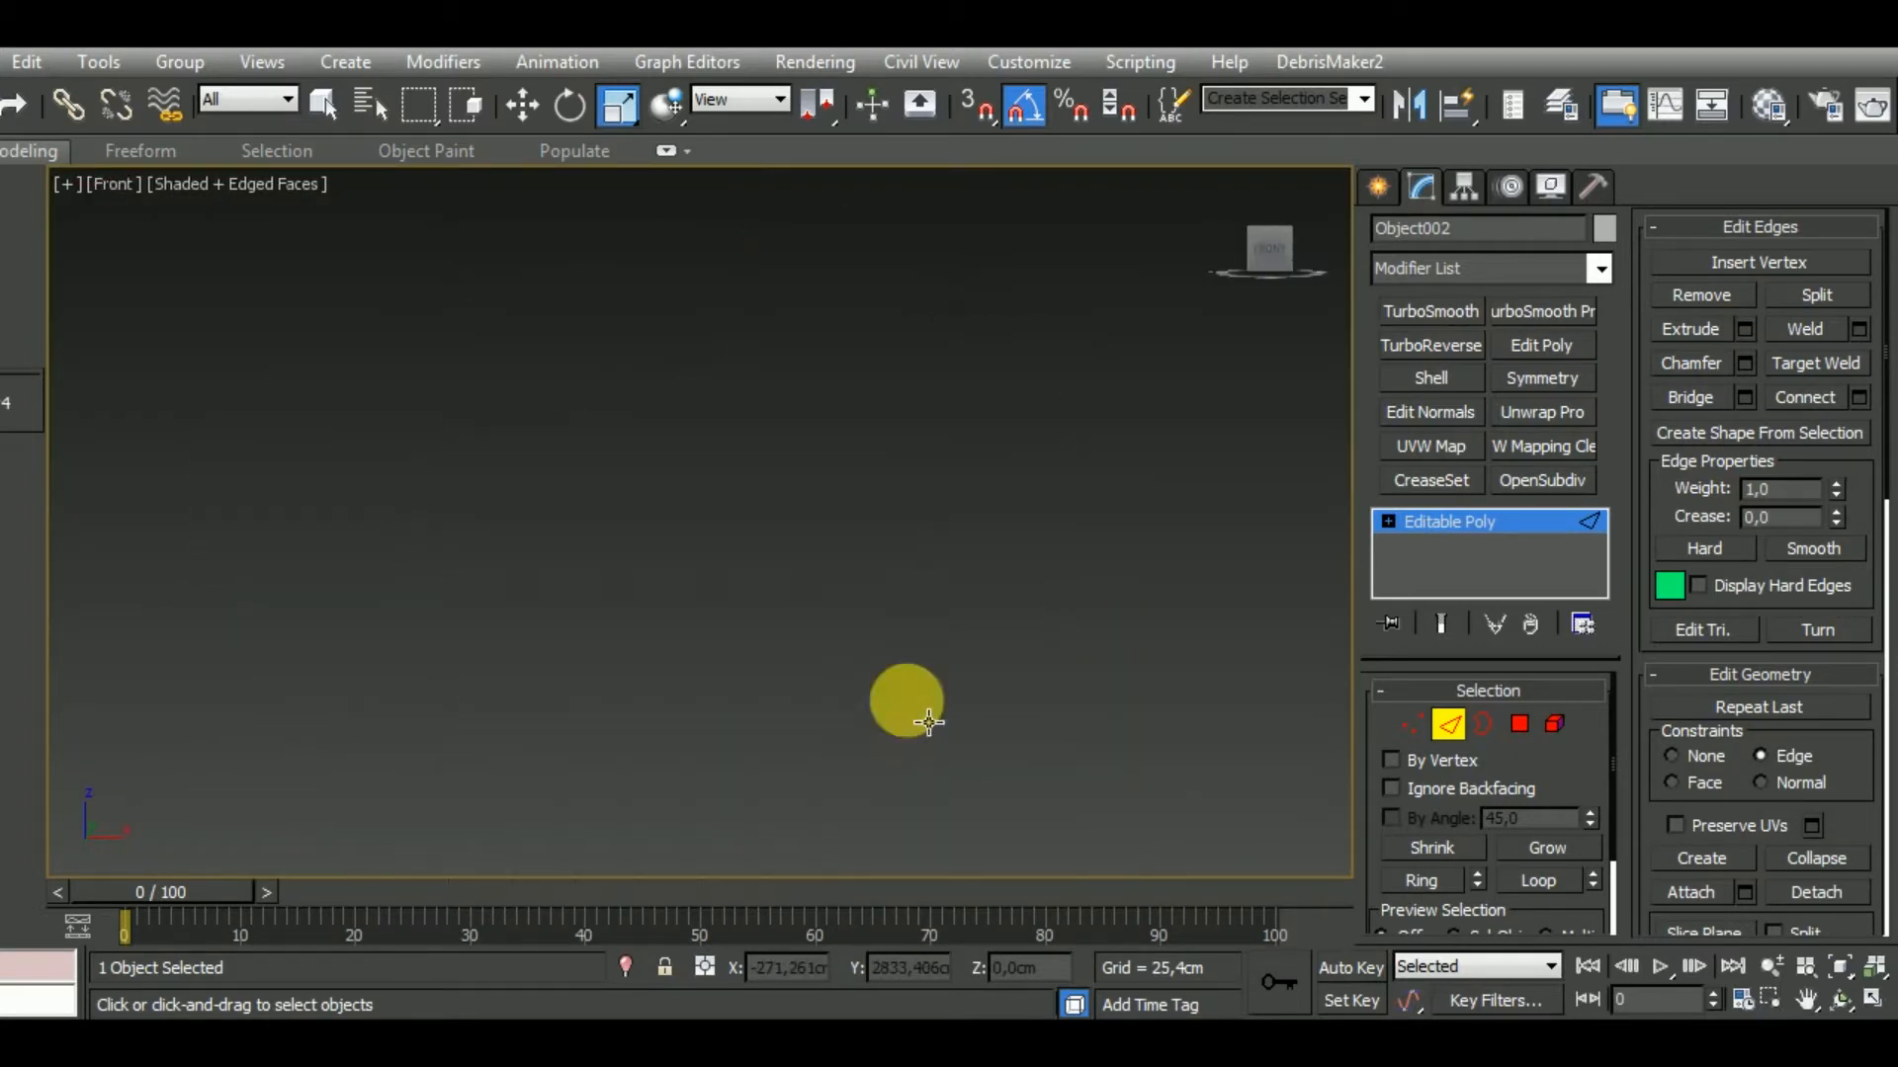
{"action": "key", "text": "z"}
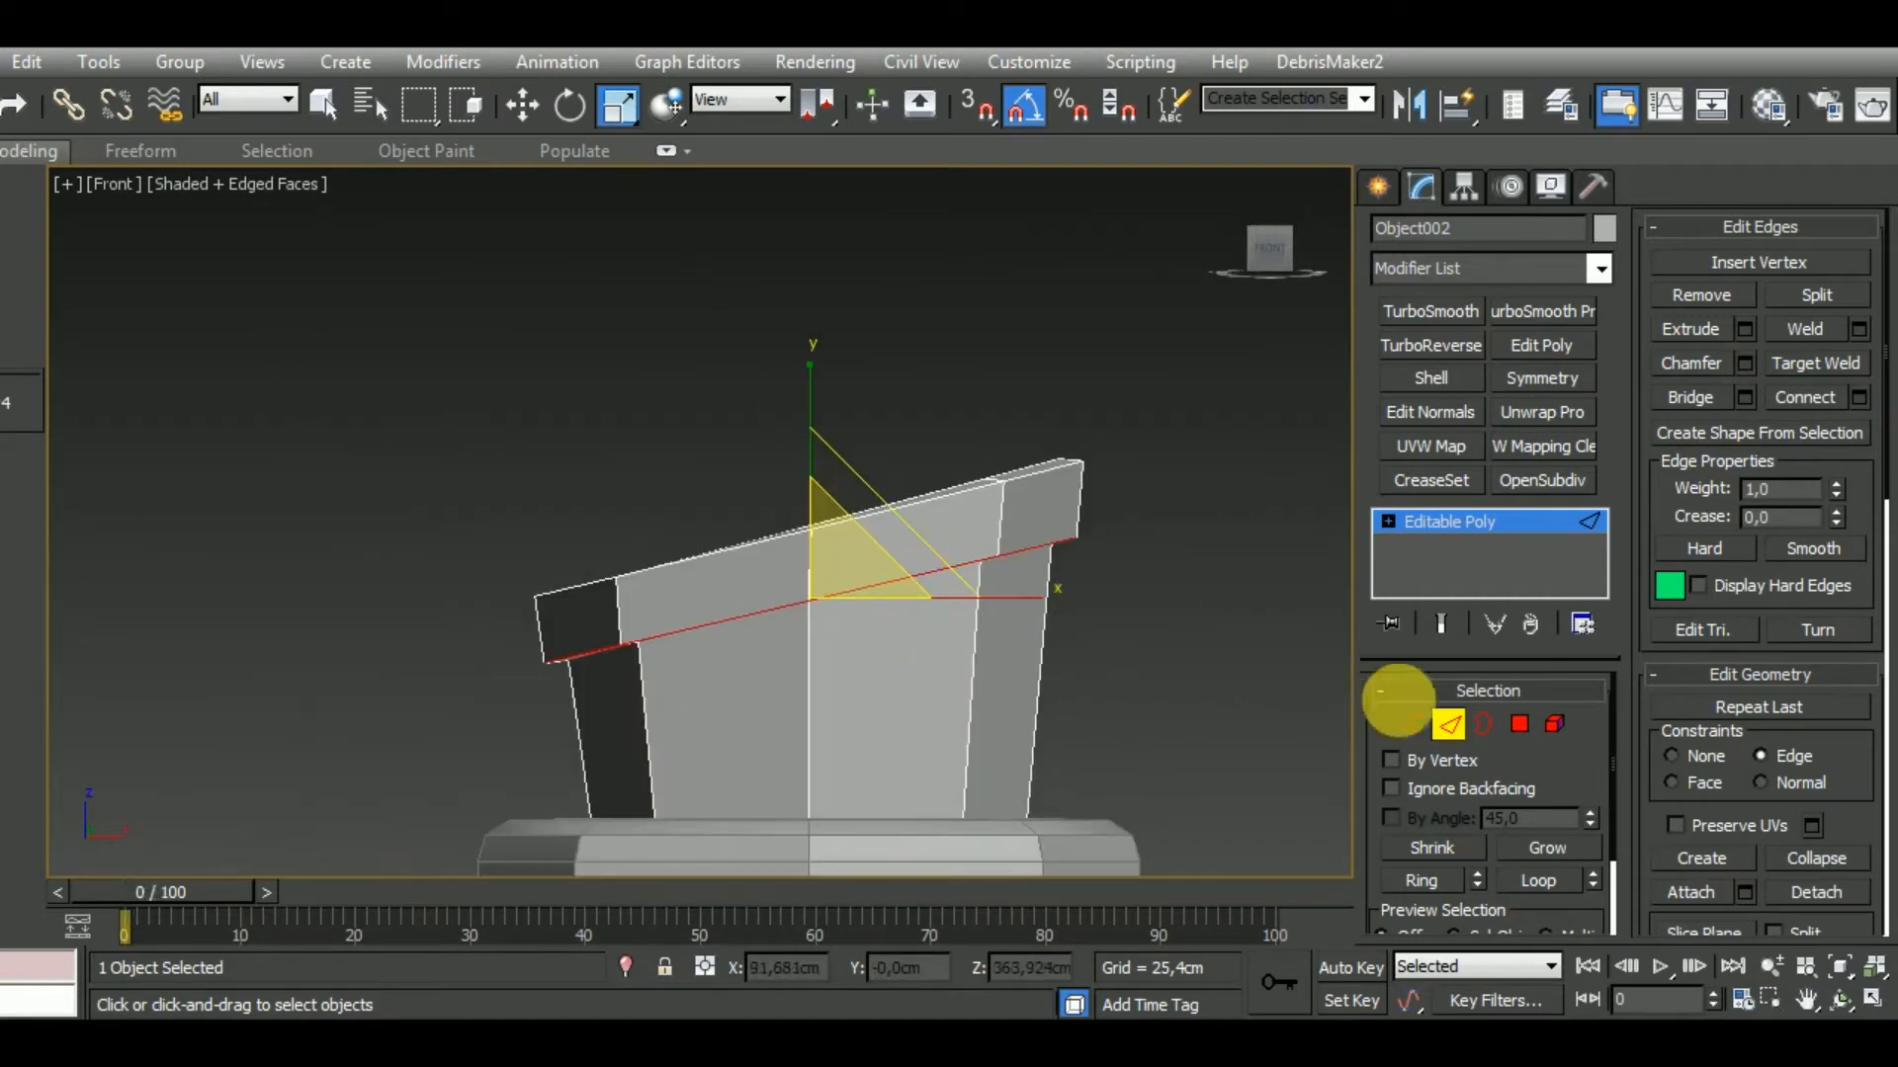
{"action": "scroll", "coordinate": [1110, 669], "scroll_direction": "up", "scroll_amount": 1}
{"action": "scroll", "coordinate": [992, 530], "scroll_direction": "up", "scroll_amount": 3}
{"action": "scroll", "coordinate": [993, 530], "scroll_direction": "down", "scroll_amount": 2}
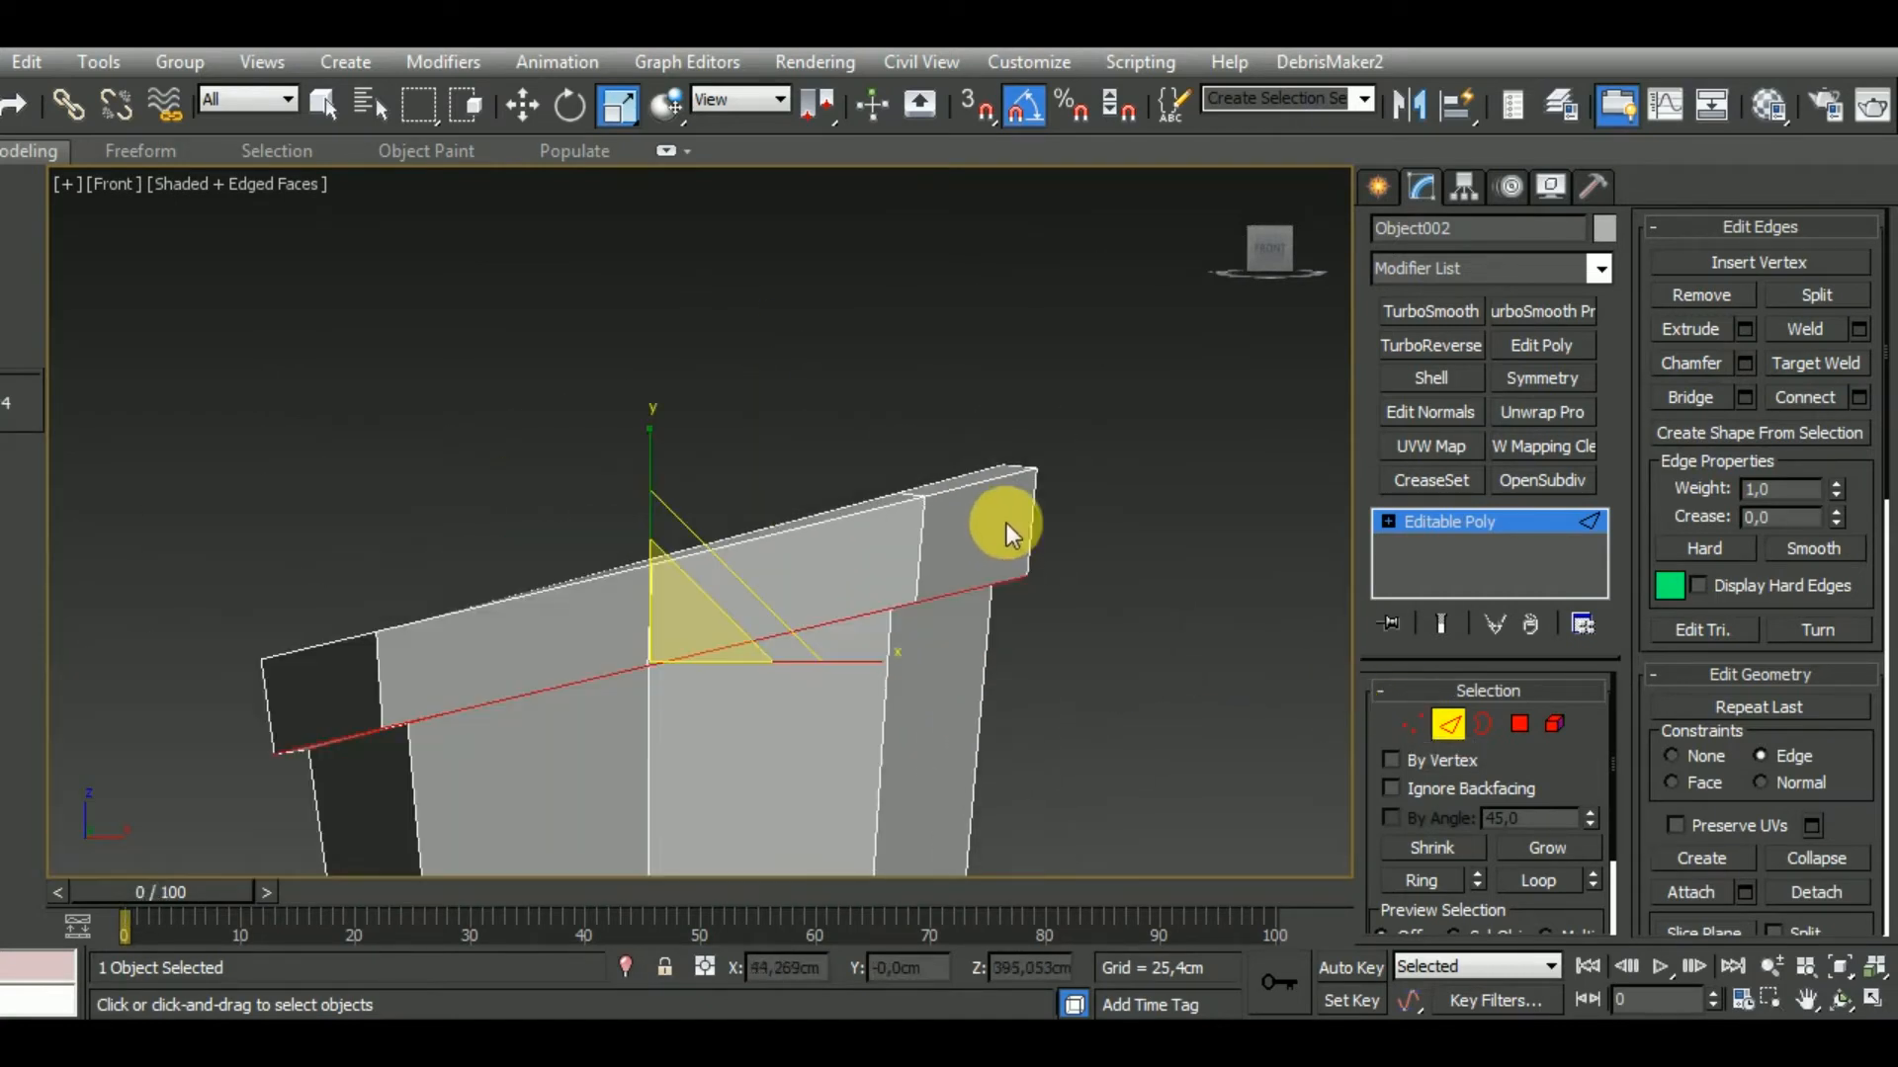
{"action": "left_click", "coordinate": [1520, 724]}
{"action": "middle_click_drag", "start_coordinate": [1060, 597], "coordinate": [1064, 624], "text": "alt"}
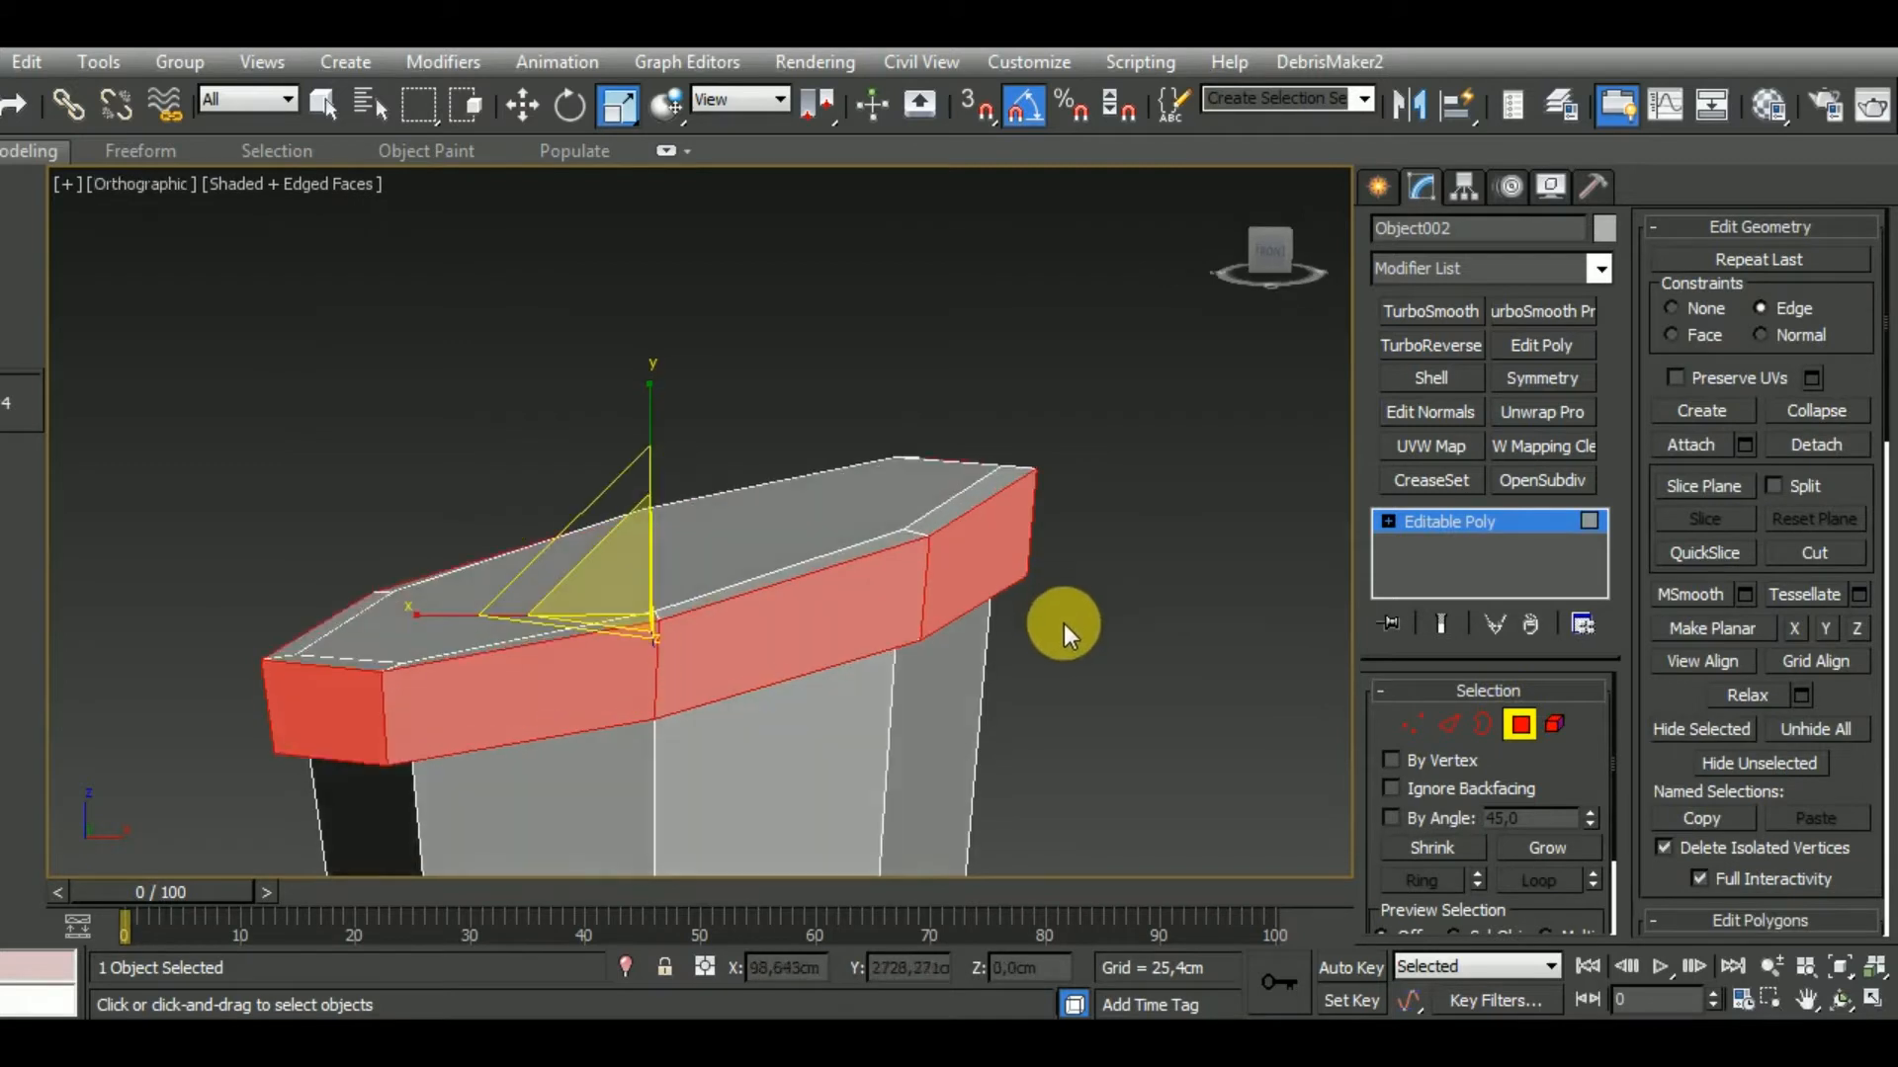
{"action": "left_click", "coordinate": [868, 521]}
{"action": "left_click", "coordinate": [1547, 847]}
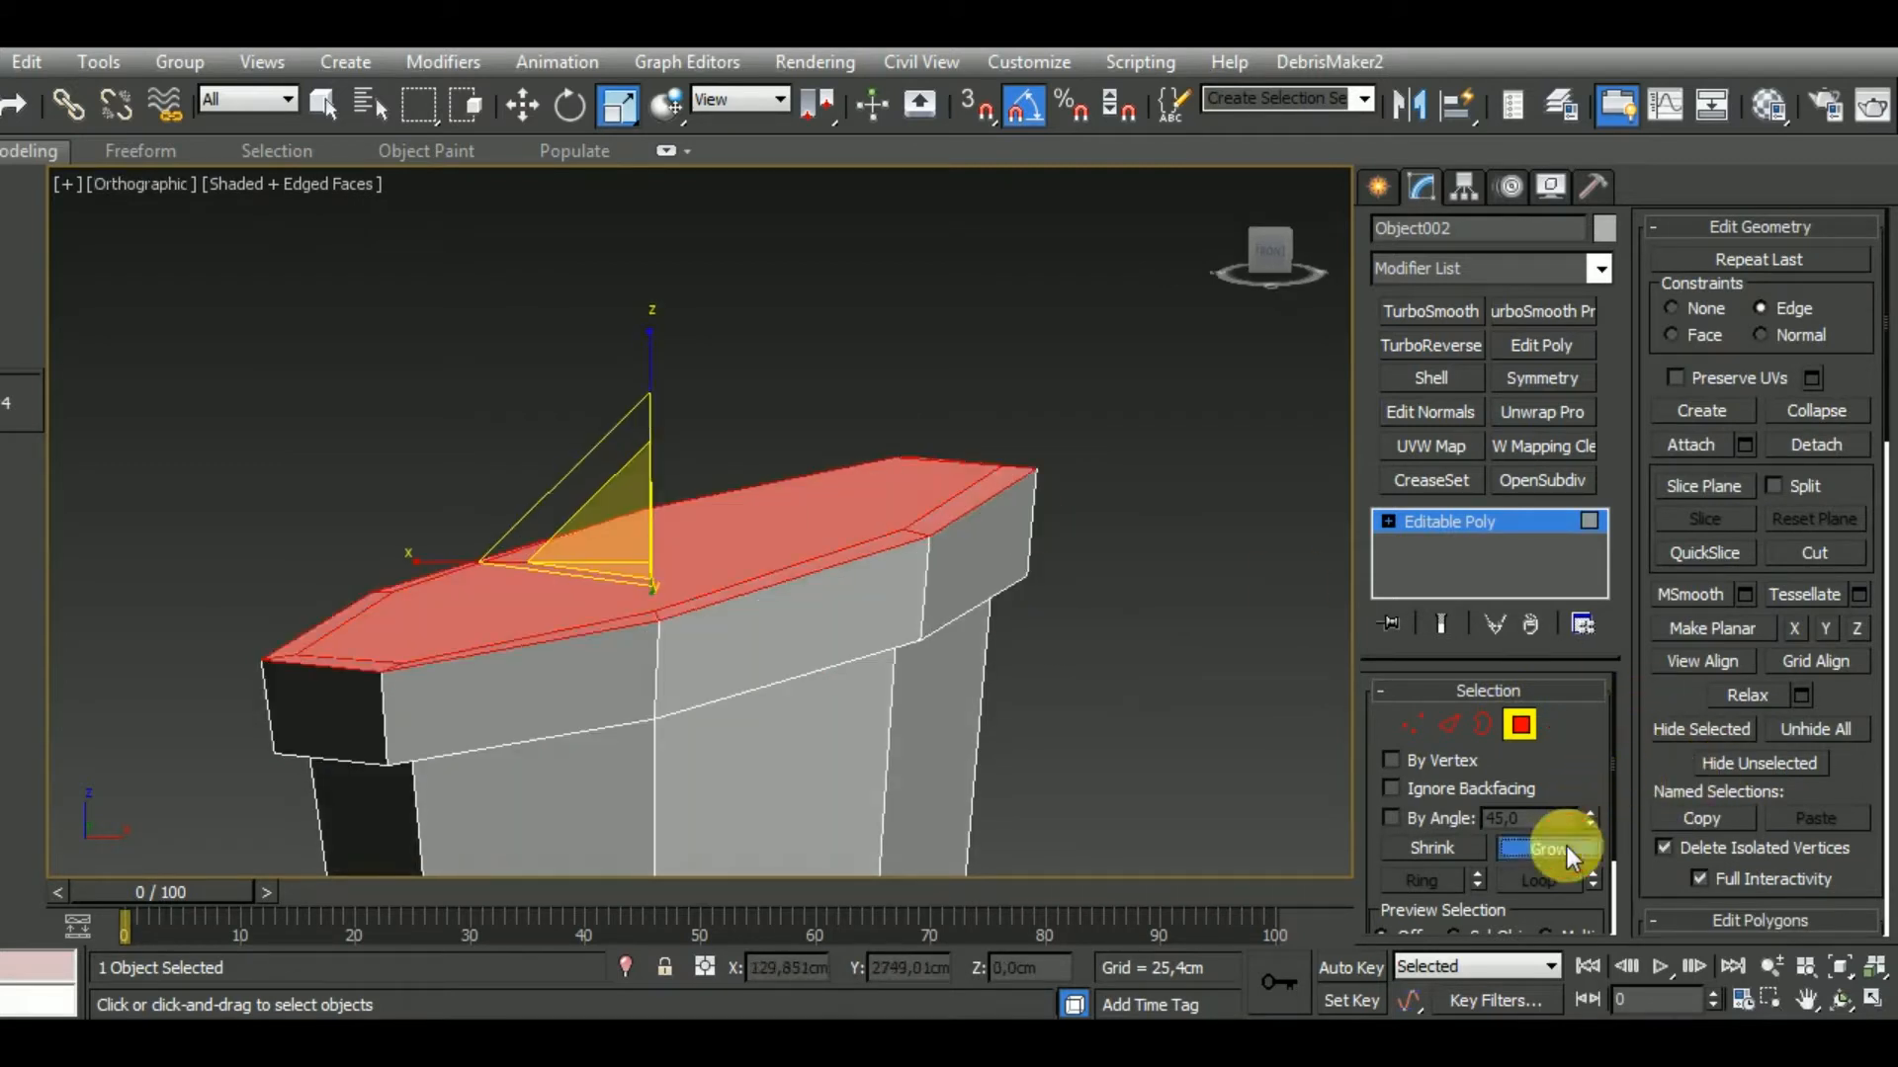
{"action": "key", "text": "f"}
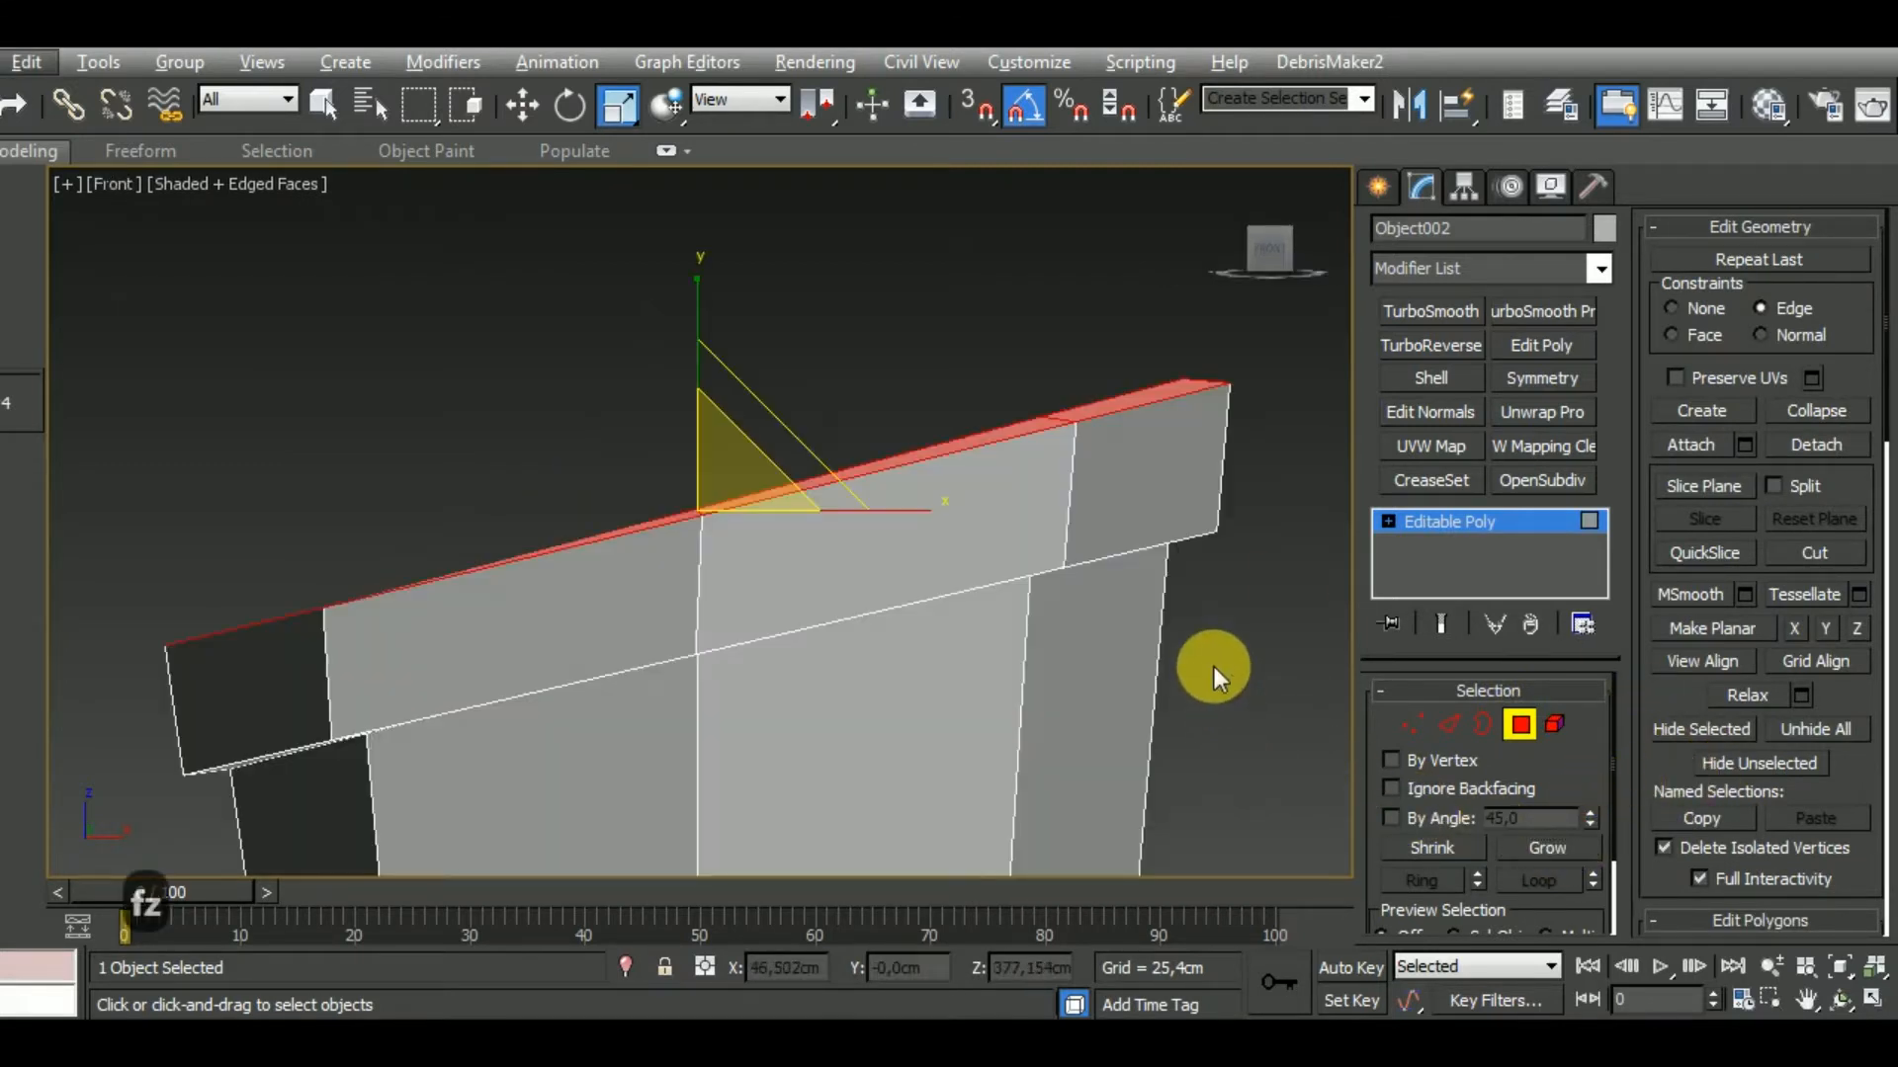
Set the constraint to None and flatten the selected stopper top horizontally by scaling it vertically.
{"action": "left_click", "coordinate": [621, 109]}
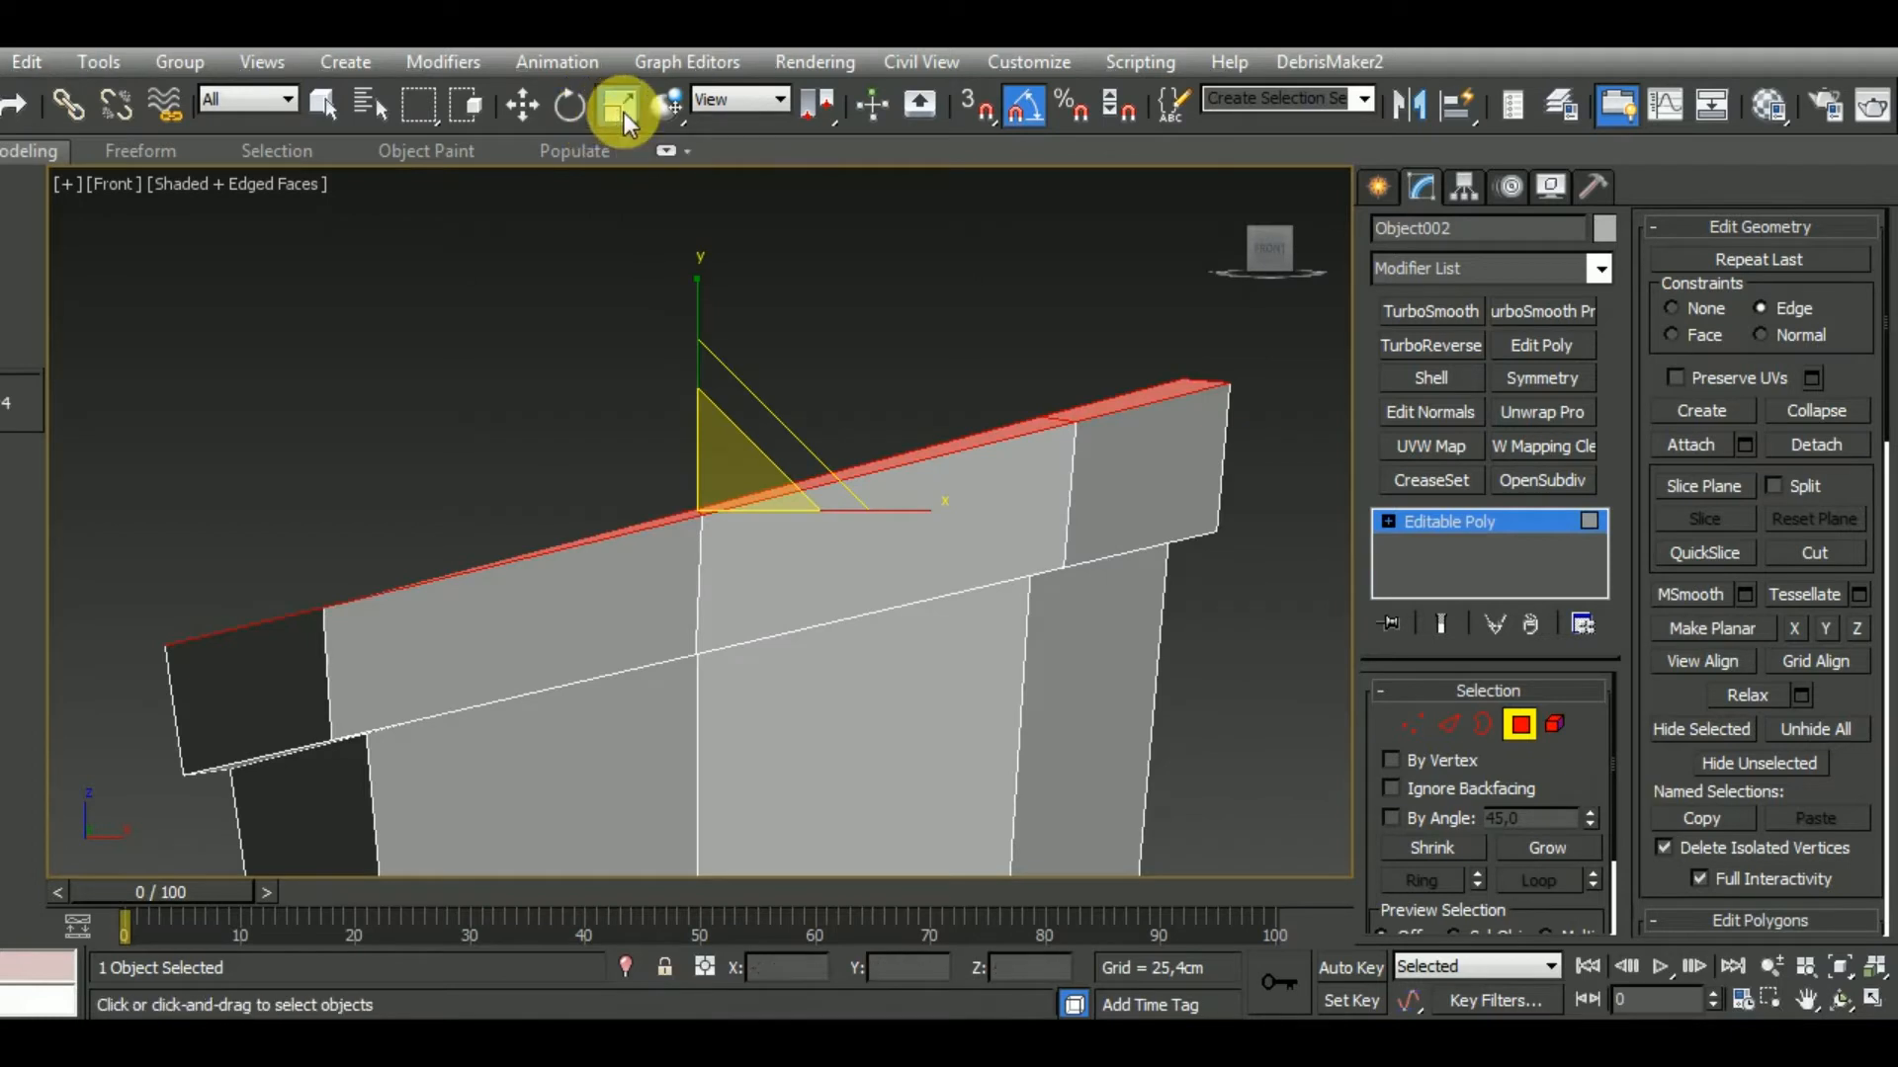
{"action": "left_click_drag", "start_coordinate": [716, 316], "coordinate": [712, 358]}
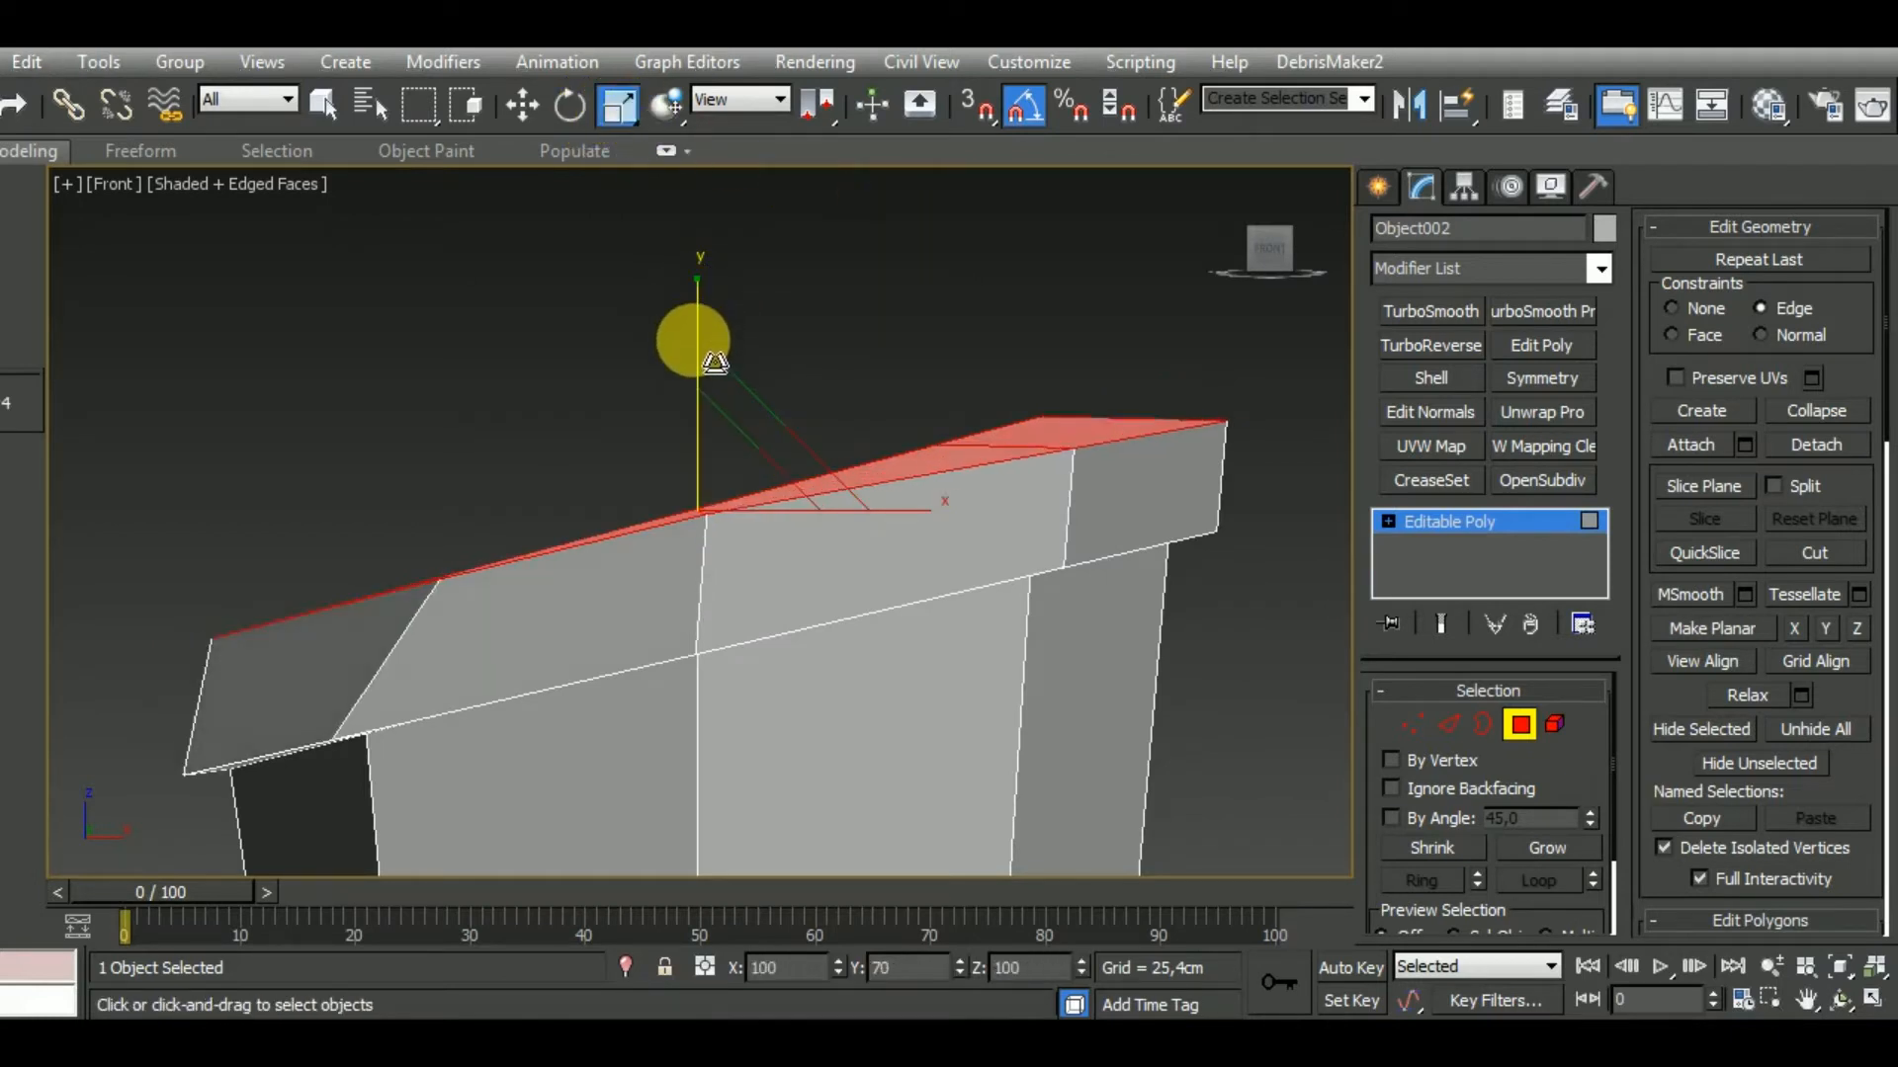
{"action": "key", "text": "ctrl+z"}
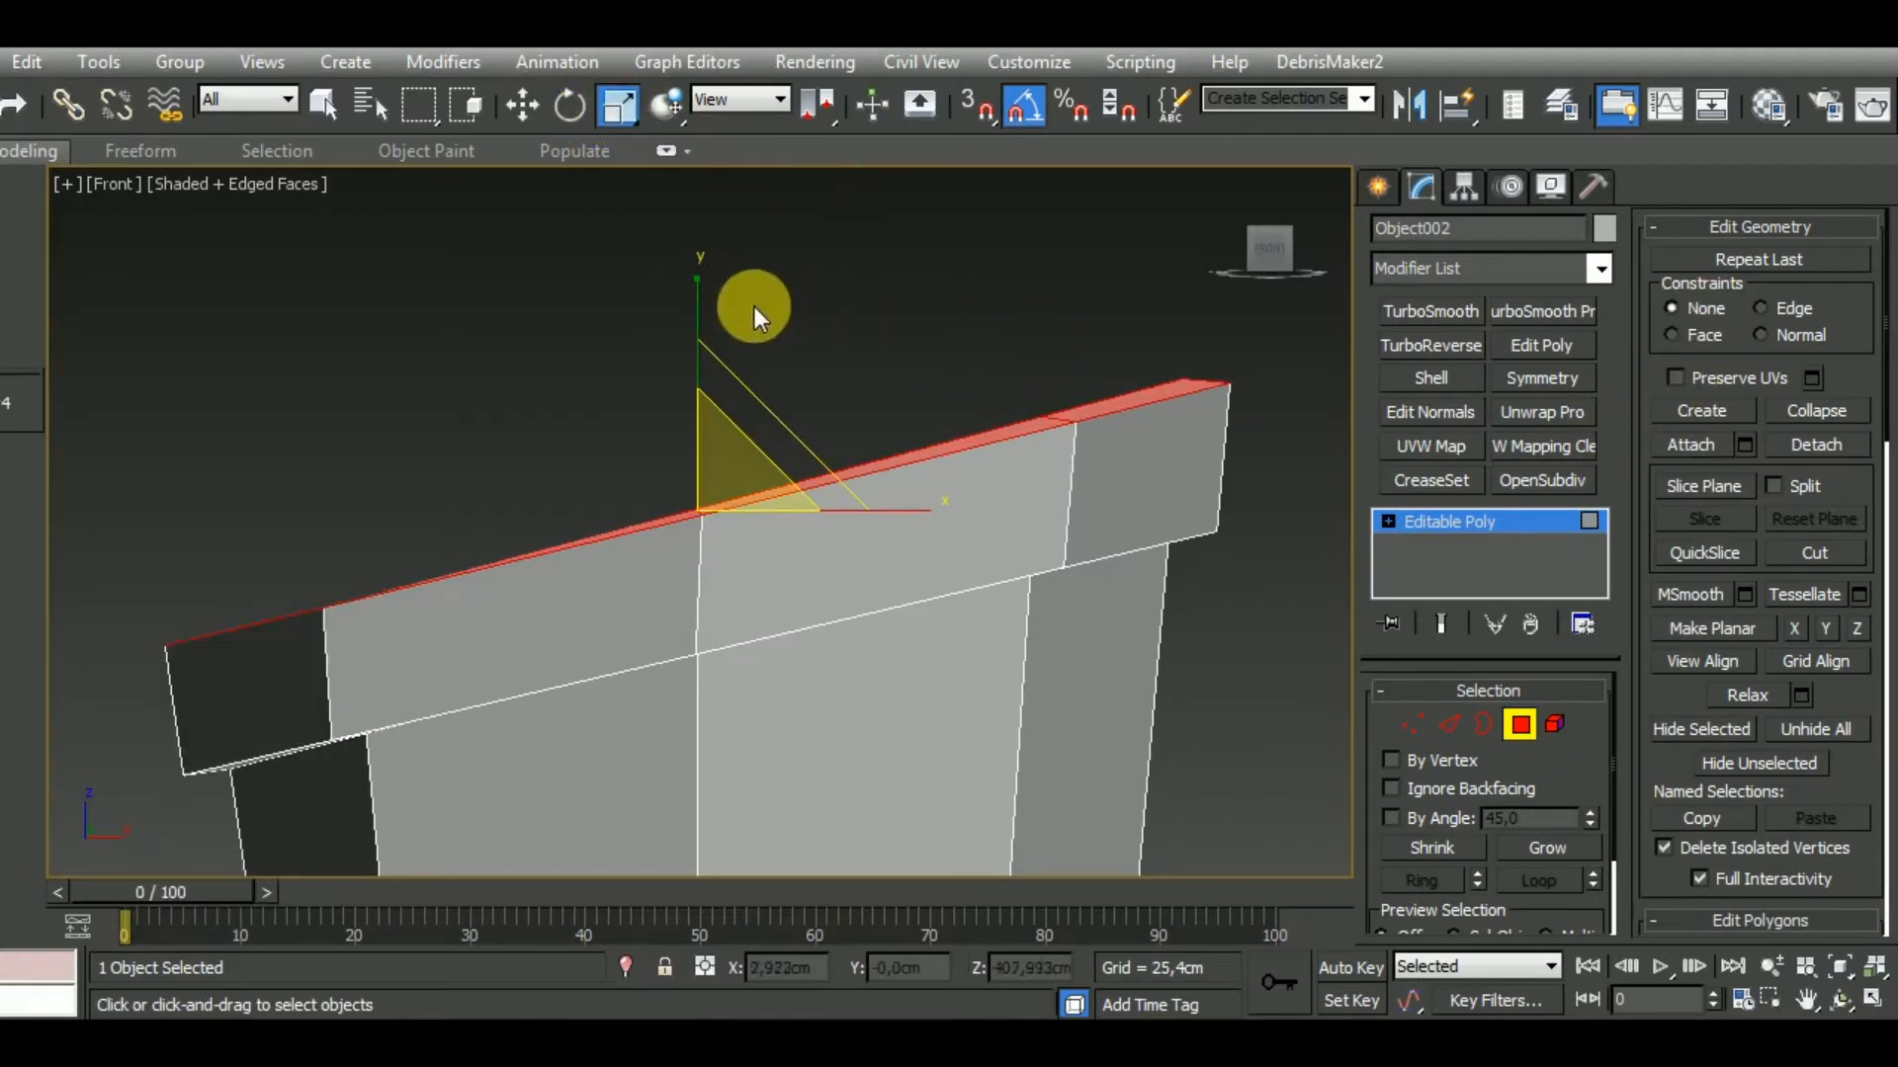
{"action": "left_click_drag", "start_coordinate": [703, 290], "coordinate": [839, 914]}
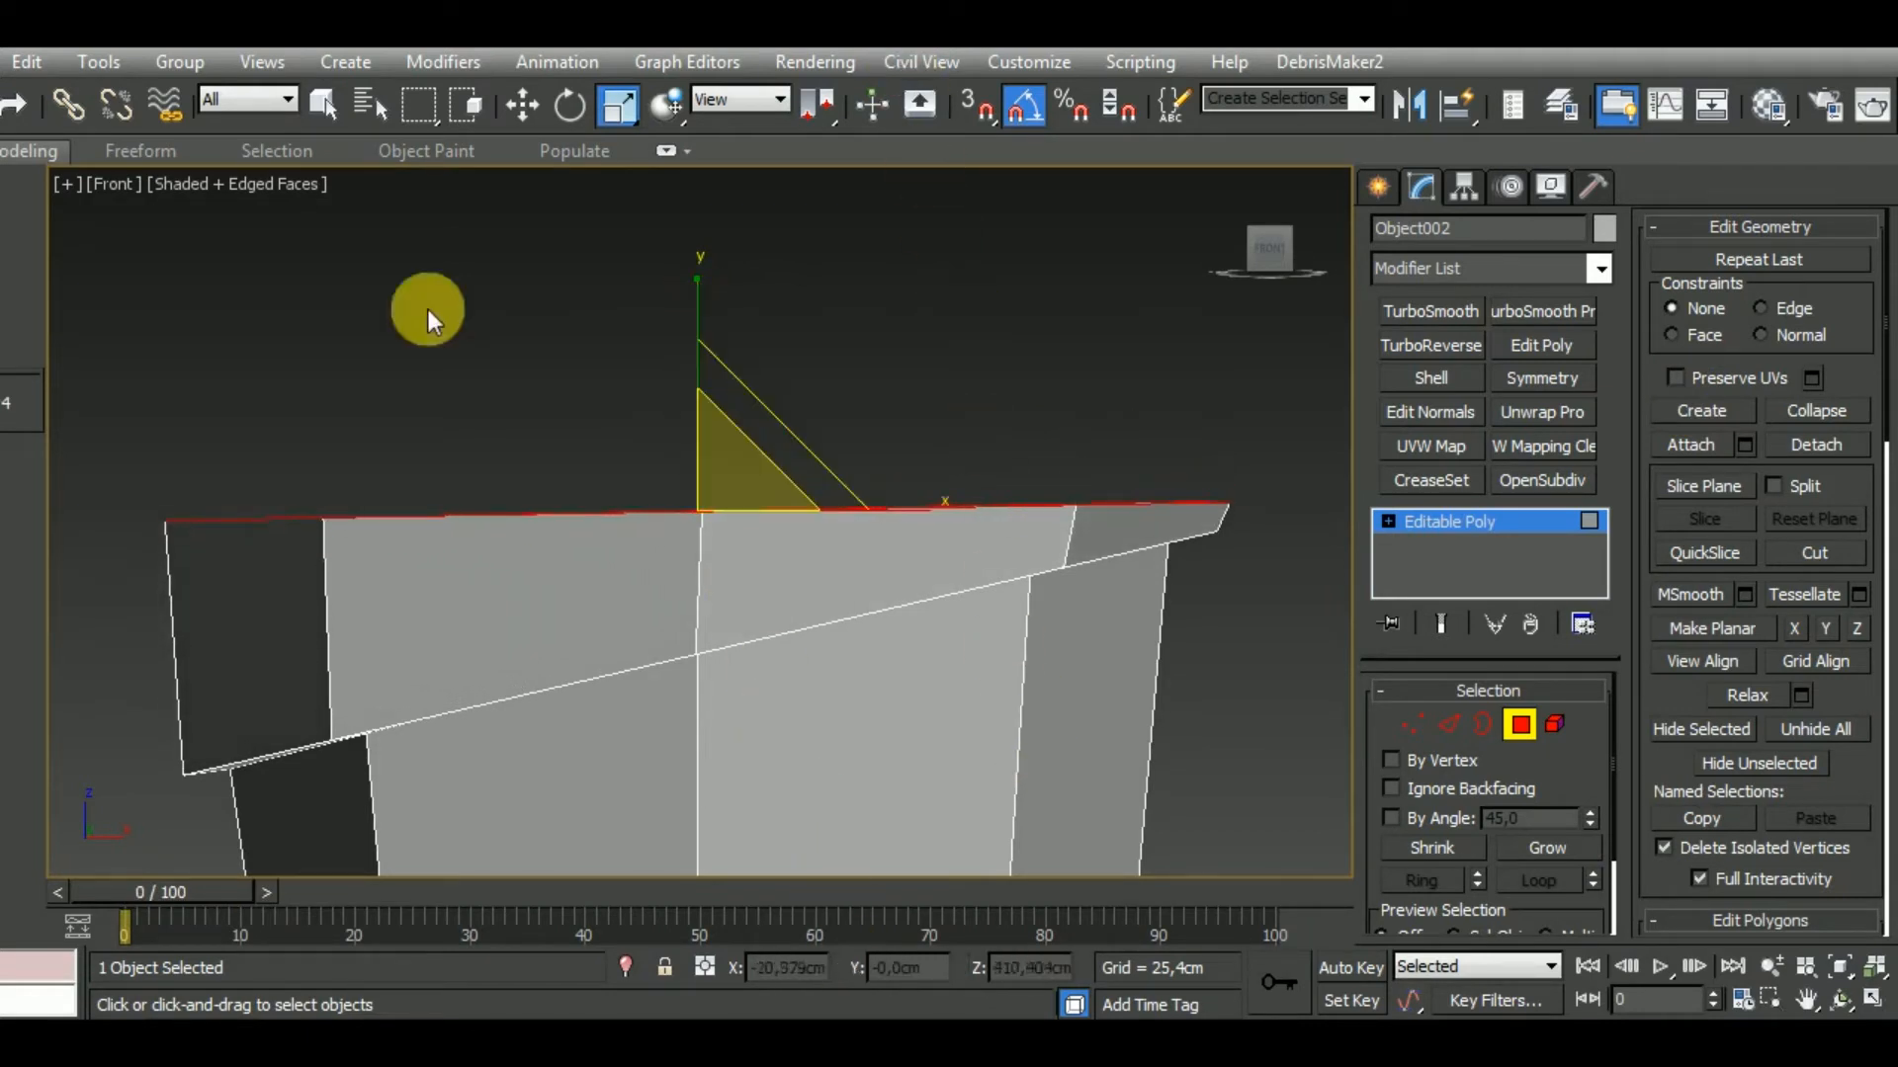
{"action": "left_click_drag", "start_coordinate": [700, 306], "coordinate": [1014, 285]}
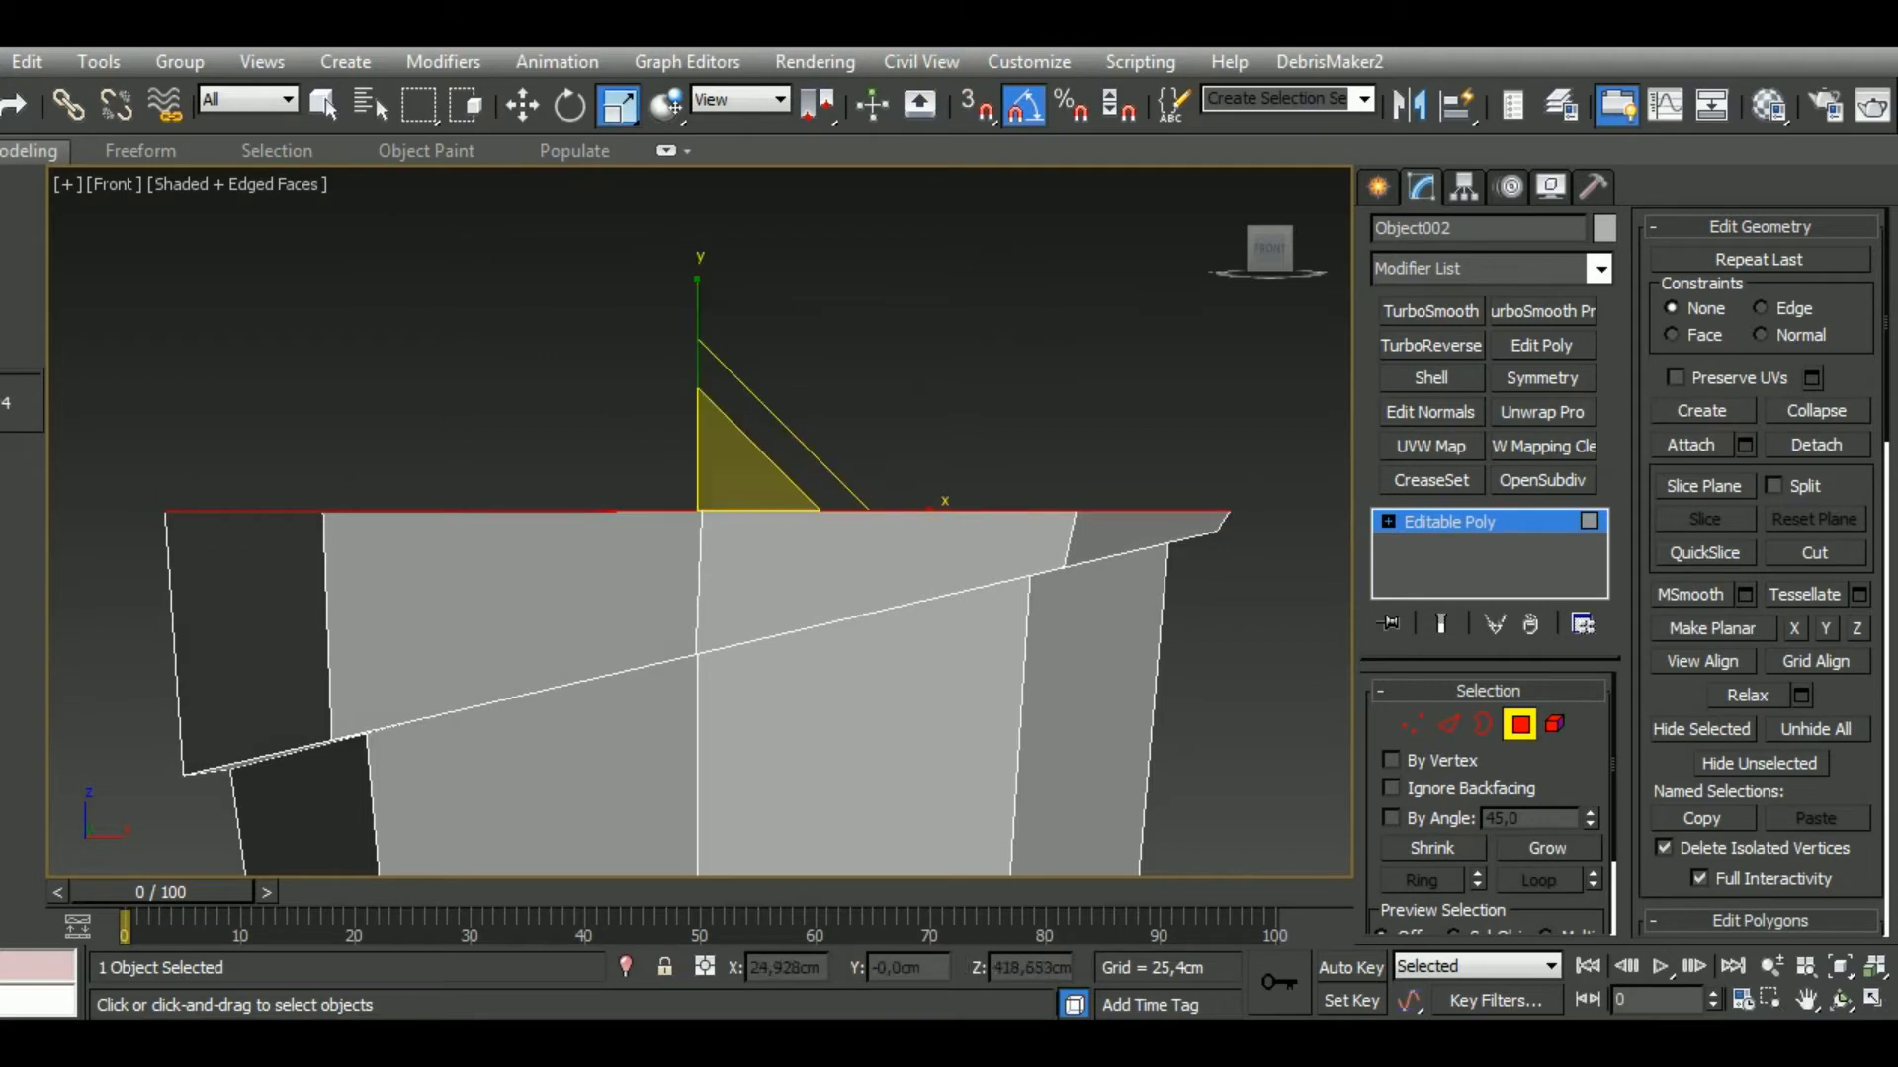
Rotate the flattened stopper top parallel to the band's slanted lower edge with angle snap off, and finish polygon editing.
{"action": "left_click", "coordinate": [571, 105]}
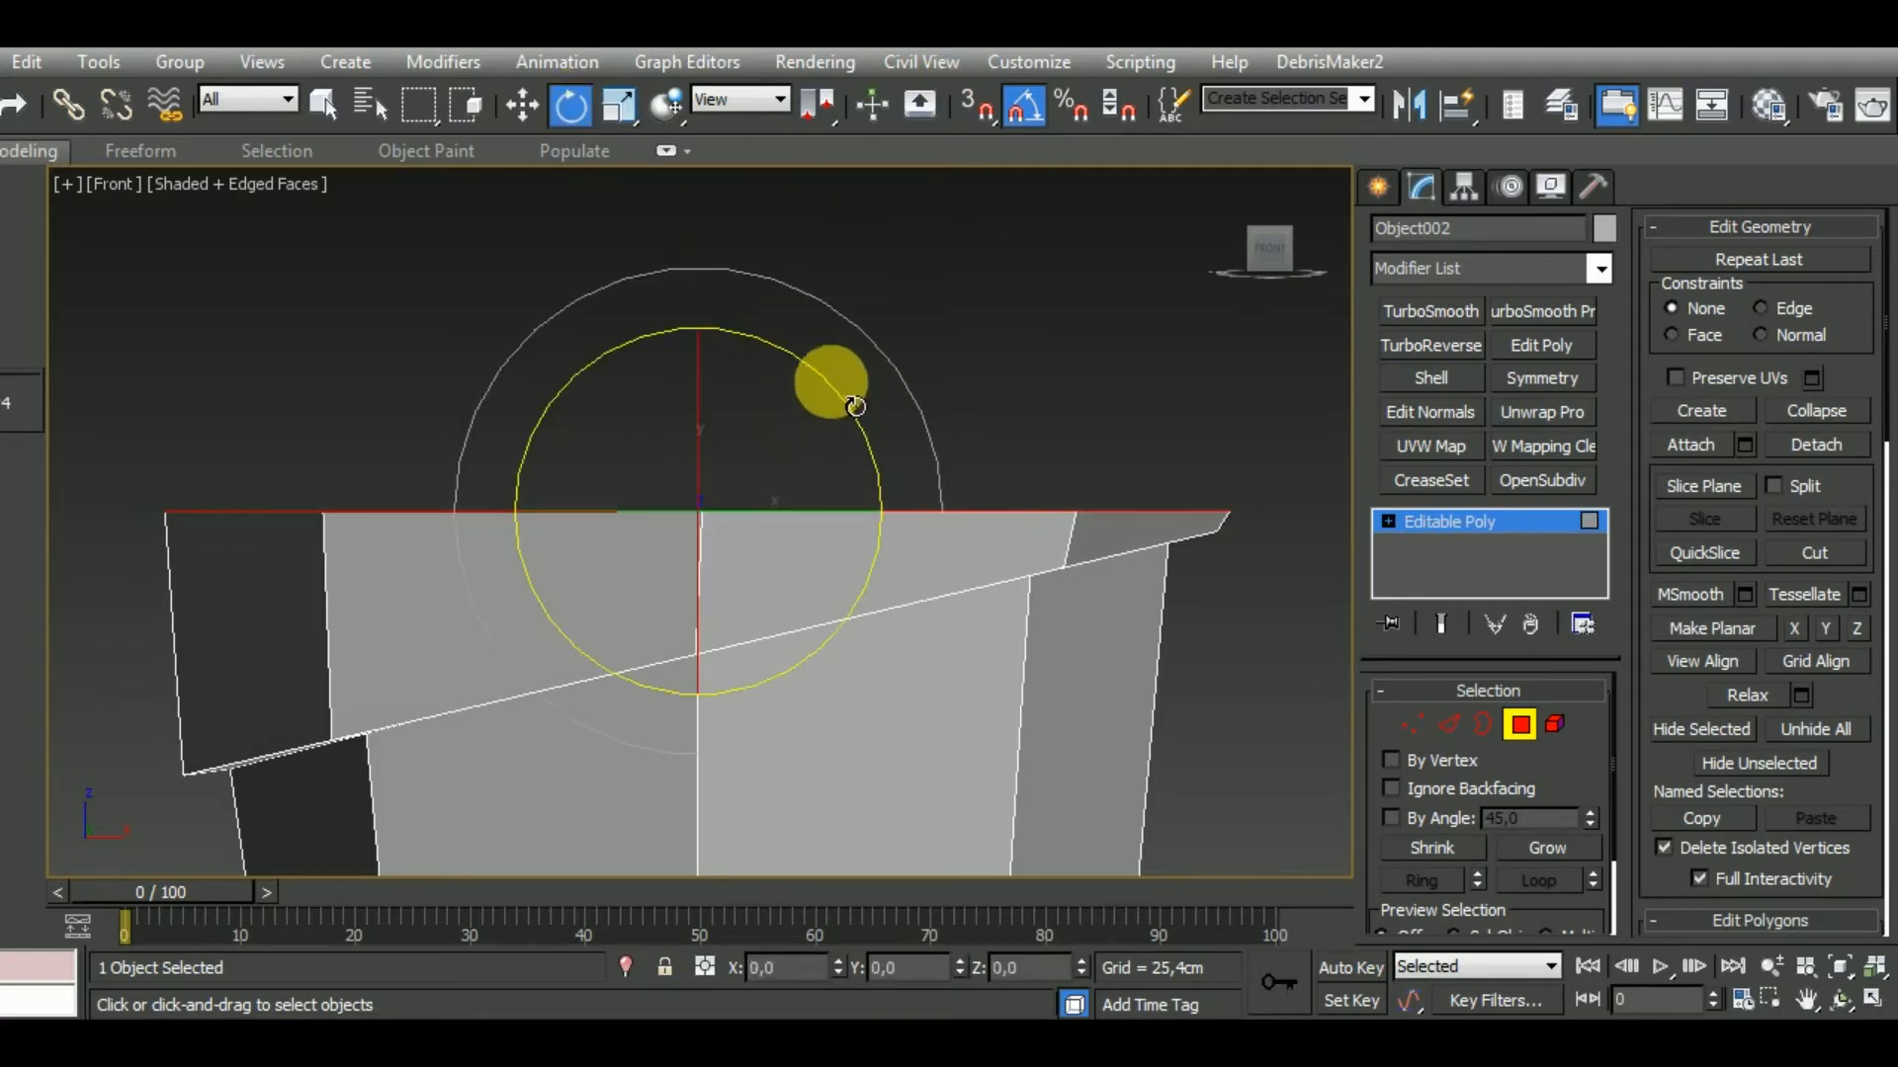
{"action": "left_click_drag", "start_coordinate": [855, 406], "coordinate": [826, 376]}
{"action": "left_click", "coordinate": [1024, 105]}
{"action": "left_click", "coordinate": [523, 104]}
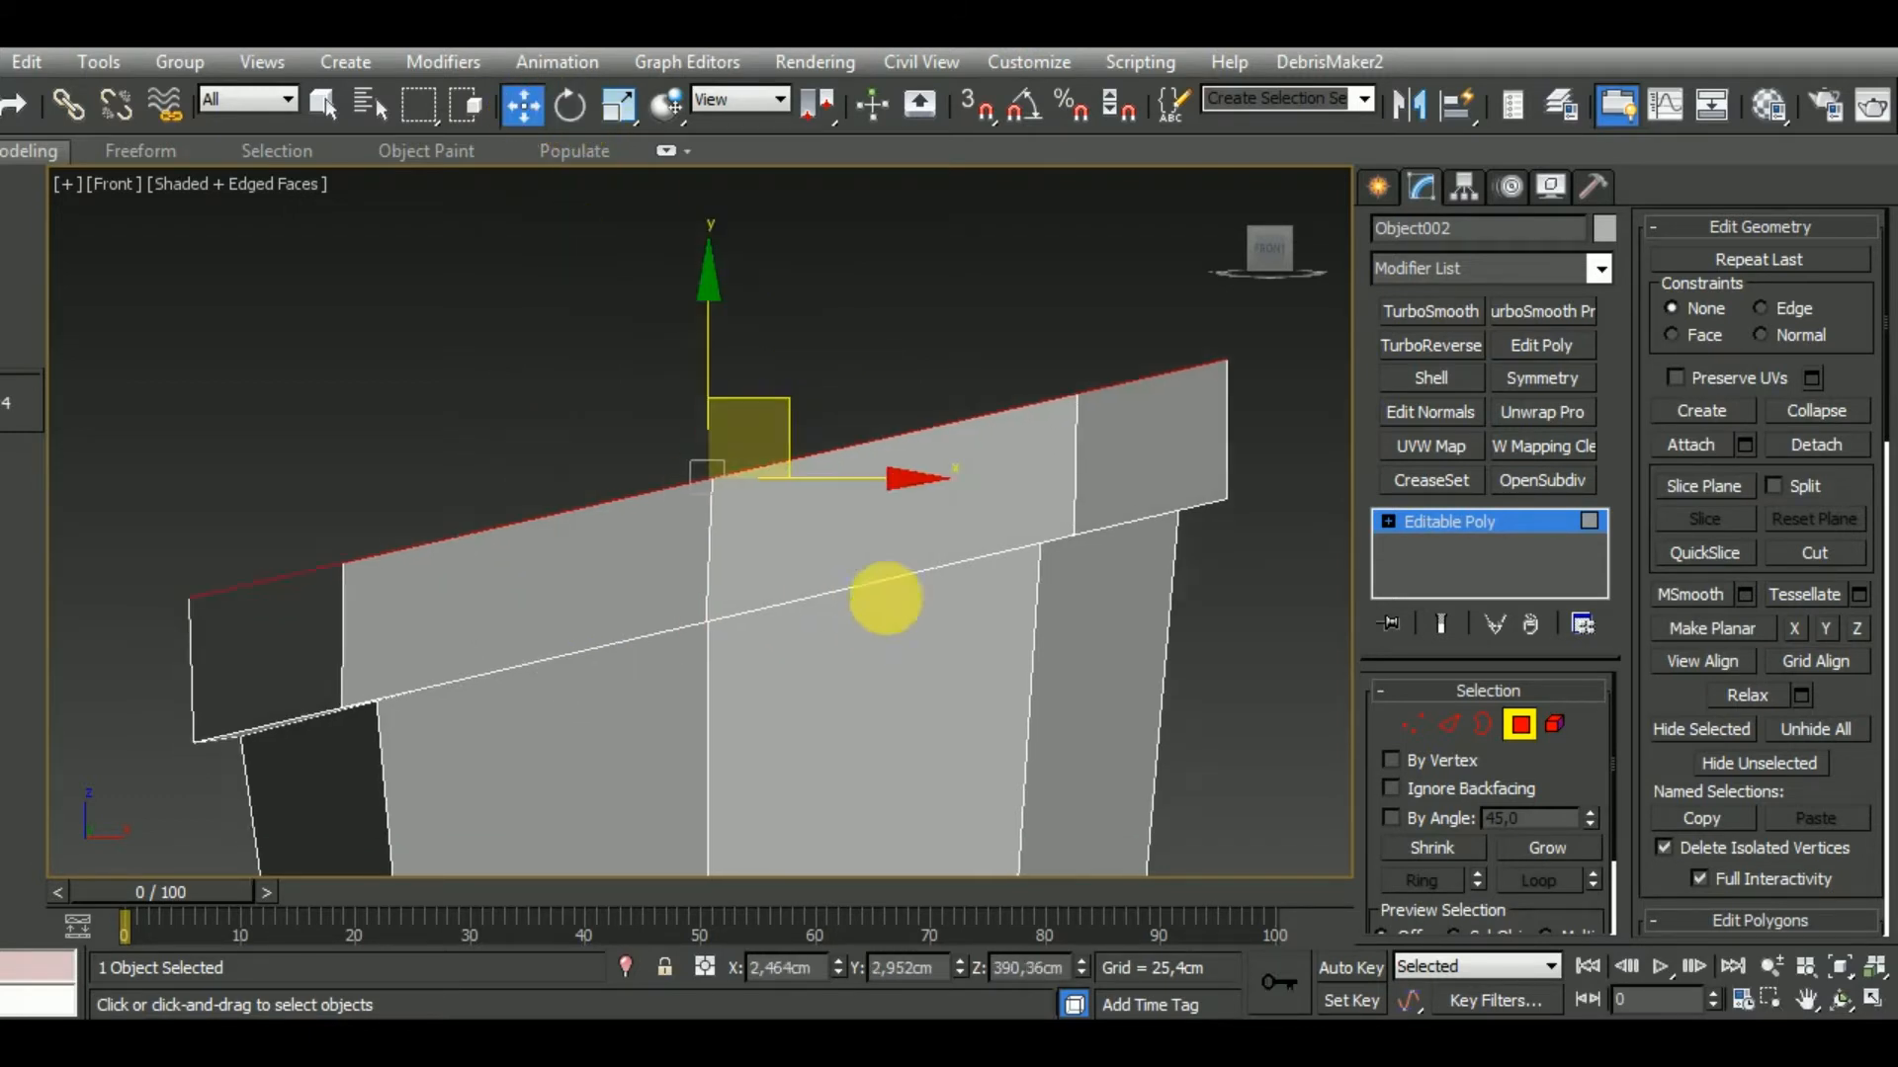
{"action": "scroll", "coordinate": [881, 514], "scroll_direction": "down", "scroll_amount": 6}
{"action": "left_click", "coordinate": [1516, 726]}
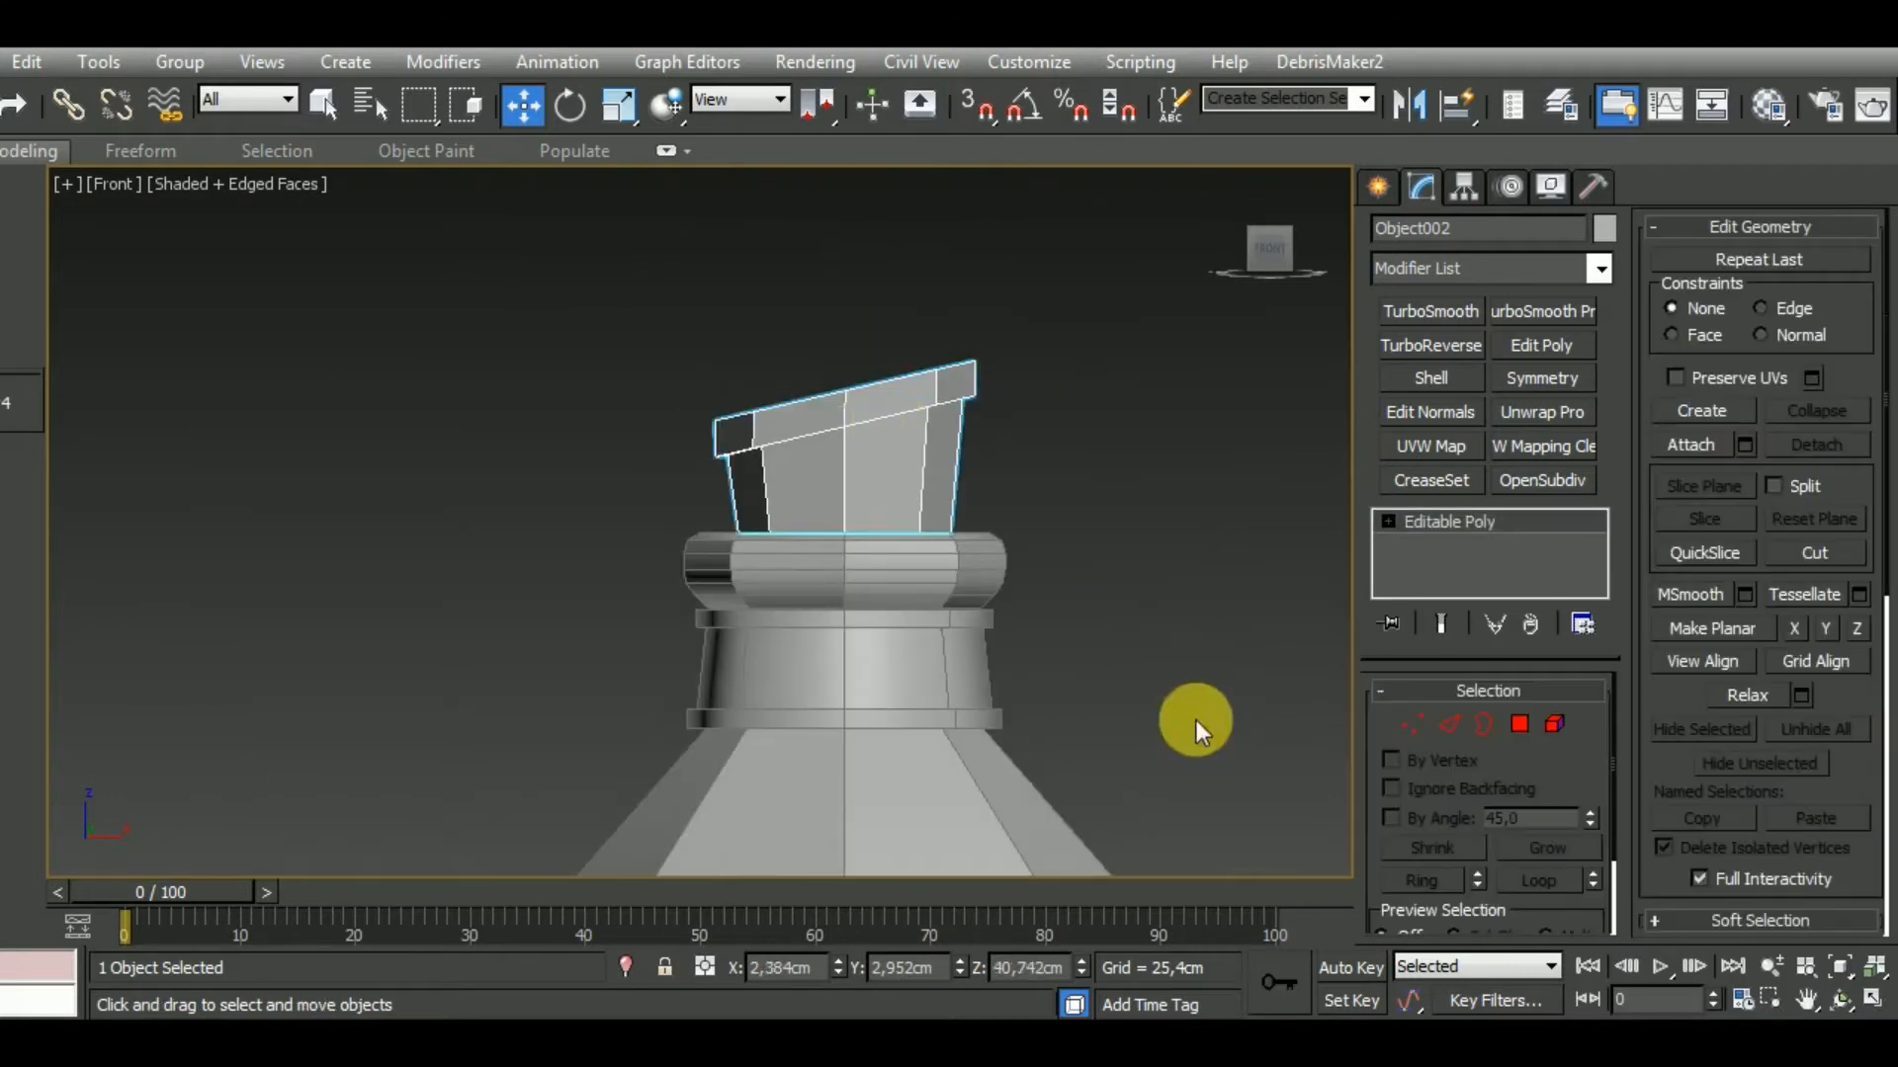
Examine the complete bottle and stopper from the front and clear the object selection.
{"action": "middle_click_drag", "start_coordinate": [1183, 713], "coordinate": [993, 530]}
{"action": "scroll", "coordinate": [992, 529], "scroll_direction": "down", "scroll_amount": 4}
{"action": "scroll", "coordinate": [833, 428], "scroll_direction": "up", "scroll_amount": 6}
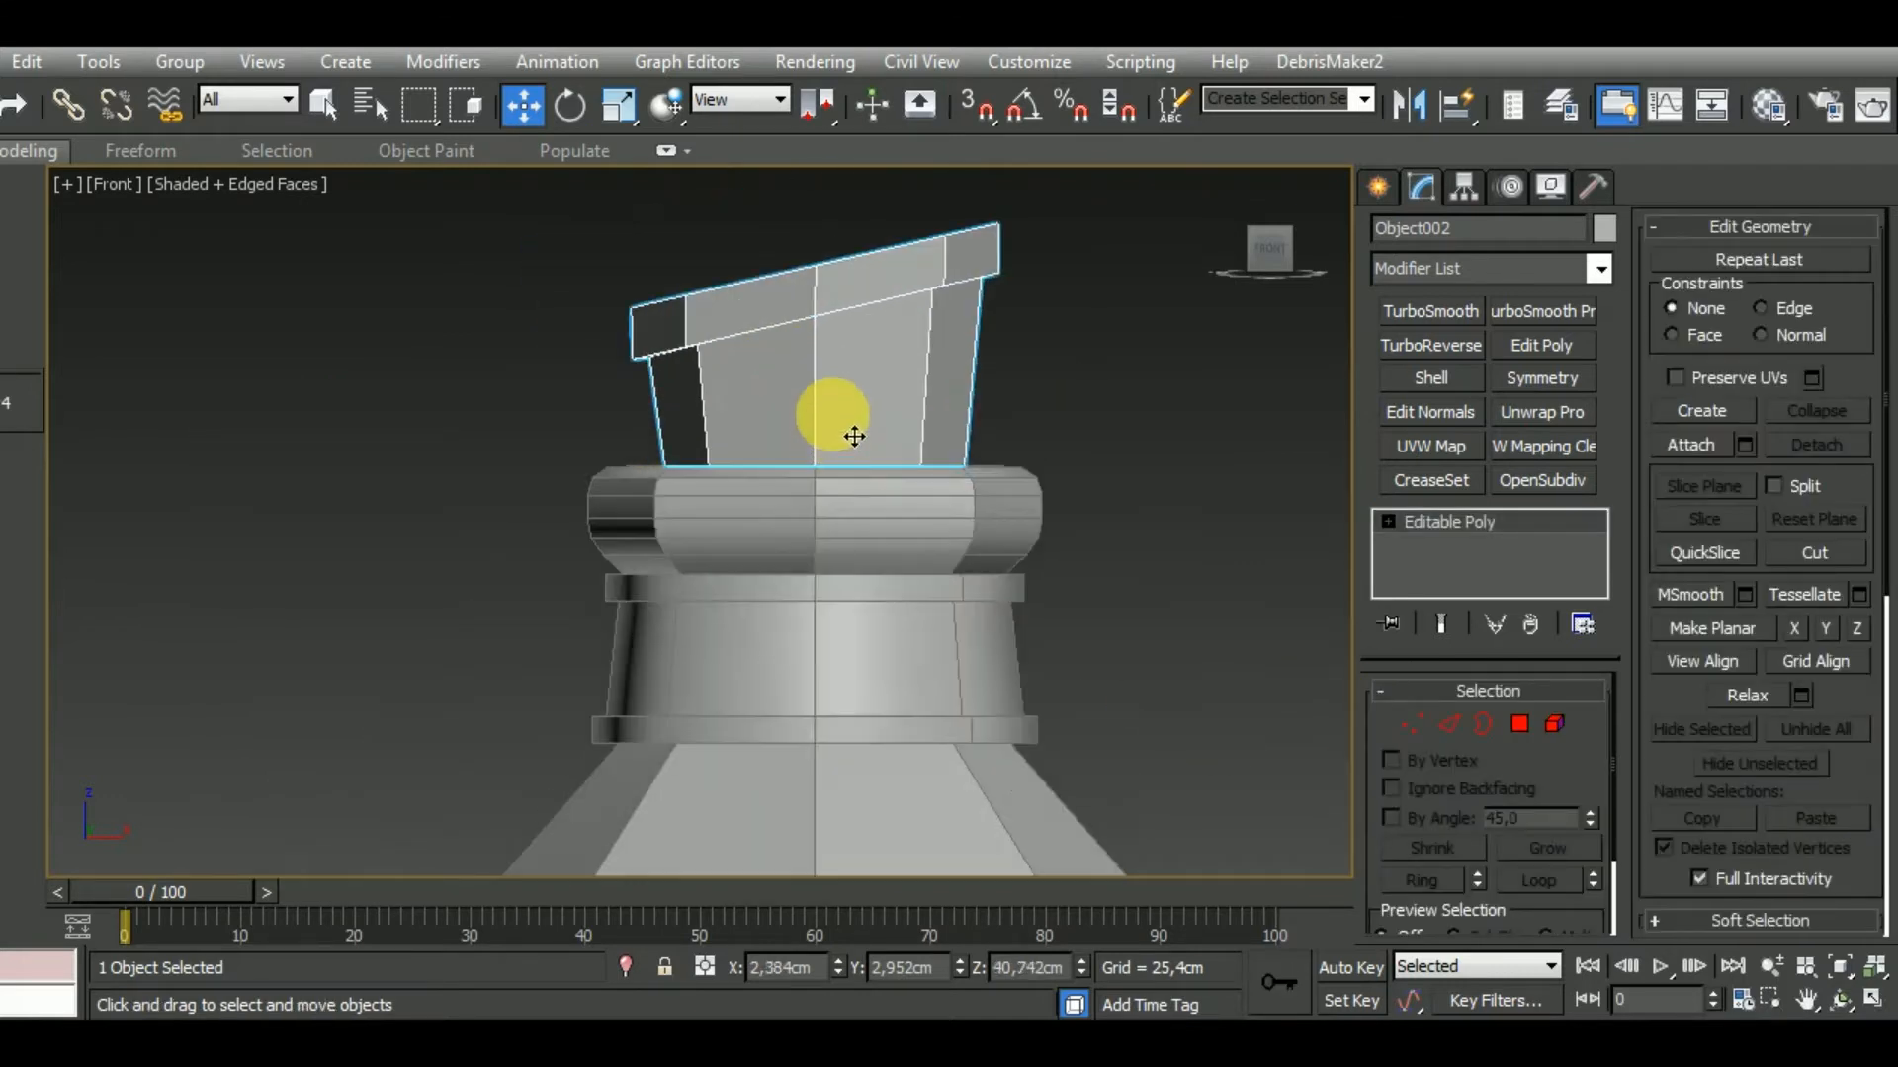
{"action": "key", "text": "ctrl+z"}
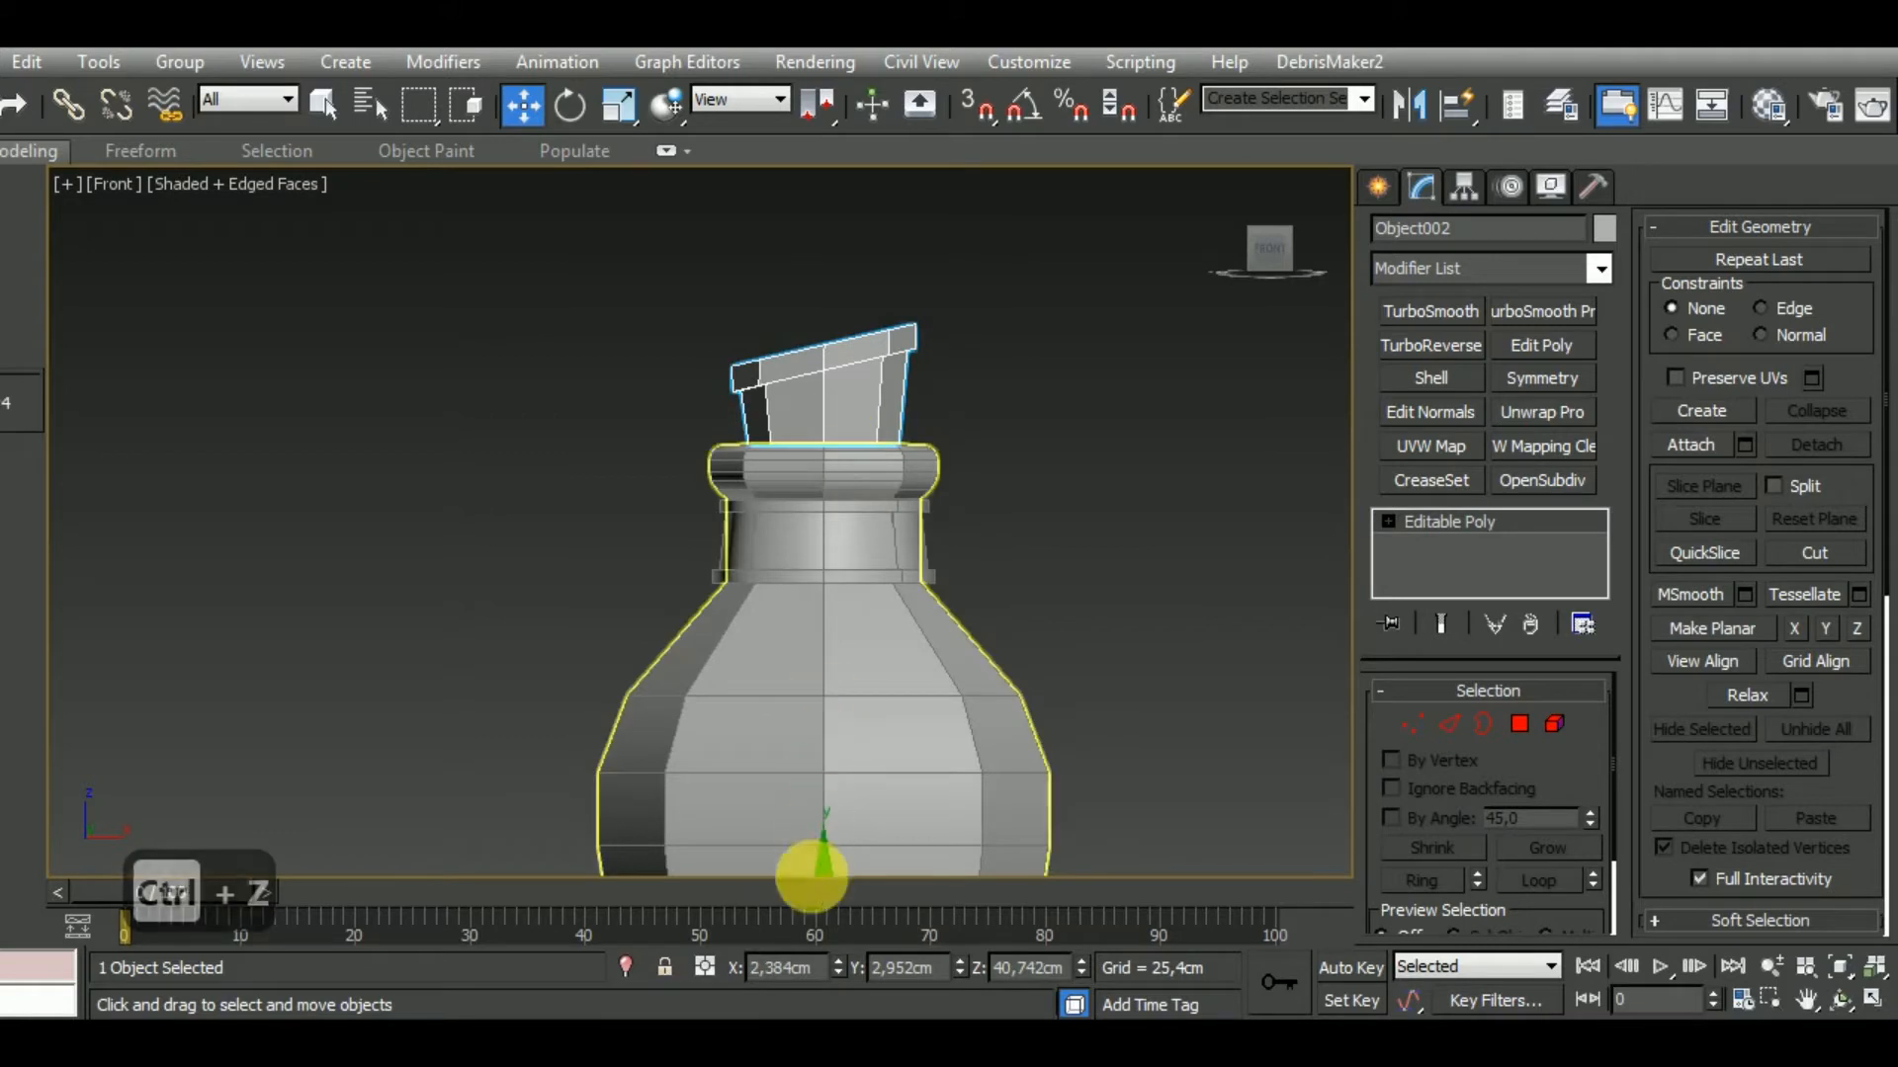
{"action": "left_click_drag", "start_coordinate": [821, 866], "coordinate": [820, 881]}
{"action": "middle_click_drag", "start_coordinate": [1016, 747], "coordinate": [1004, 603]}
{"action": "scroll", "coordinate": [1003, 603], "scroll_direction": "down", "scroll_amount": 3}
{"action": "left_click", "coordinate": [1194, 747]}
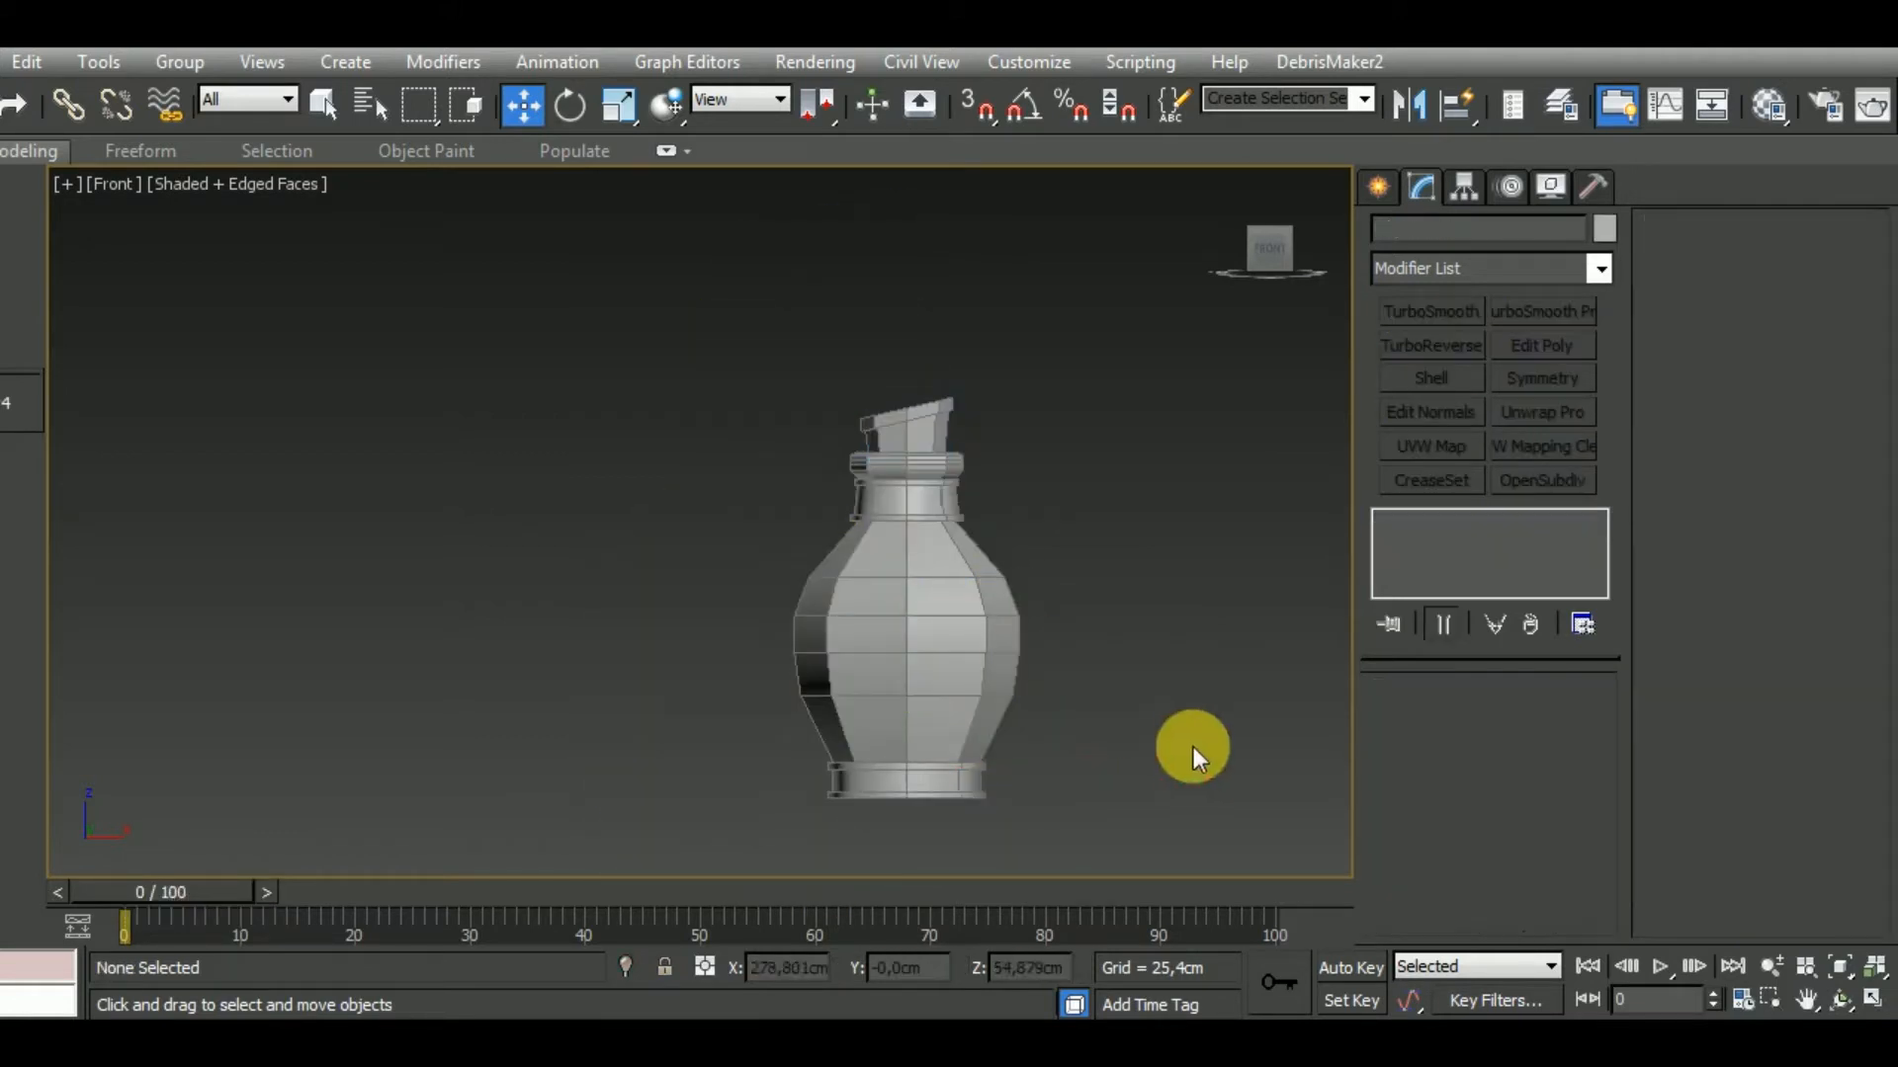
Clone the bottle body as a single independent copy beside the original, at X 293.81 cm.
{"action": "middle_click_drag", "start_coordinate": [1194, 747], "coordinate": [1131, 682]}
{"action": "left_click", "coordinate": [915, 577]}
{"action": "middle_click_drag", "start_coordinate": [1012, 620], "coordinate": [916, 639]}
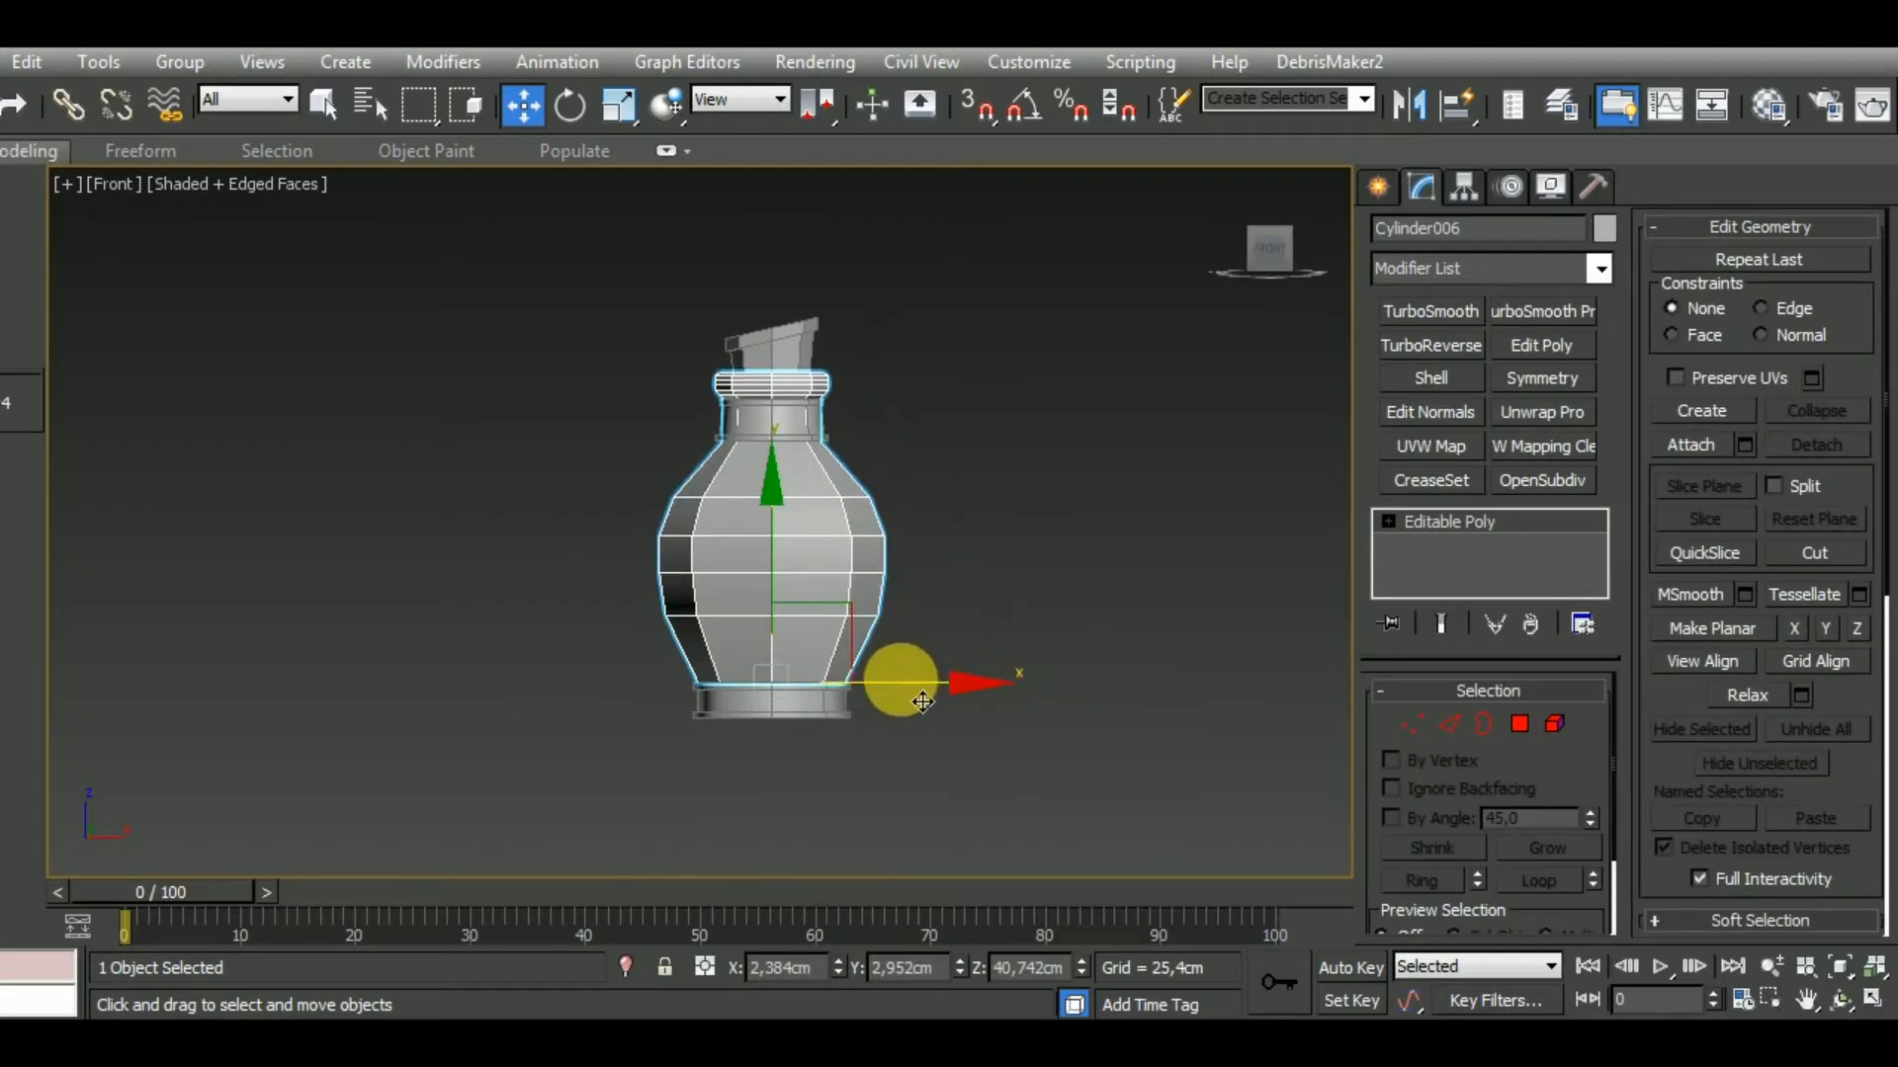
{"action": "left_click_drag", "start_coordinate": [922, 701], "coordinate": [1199, 680], "text": "shift"}
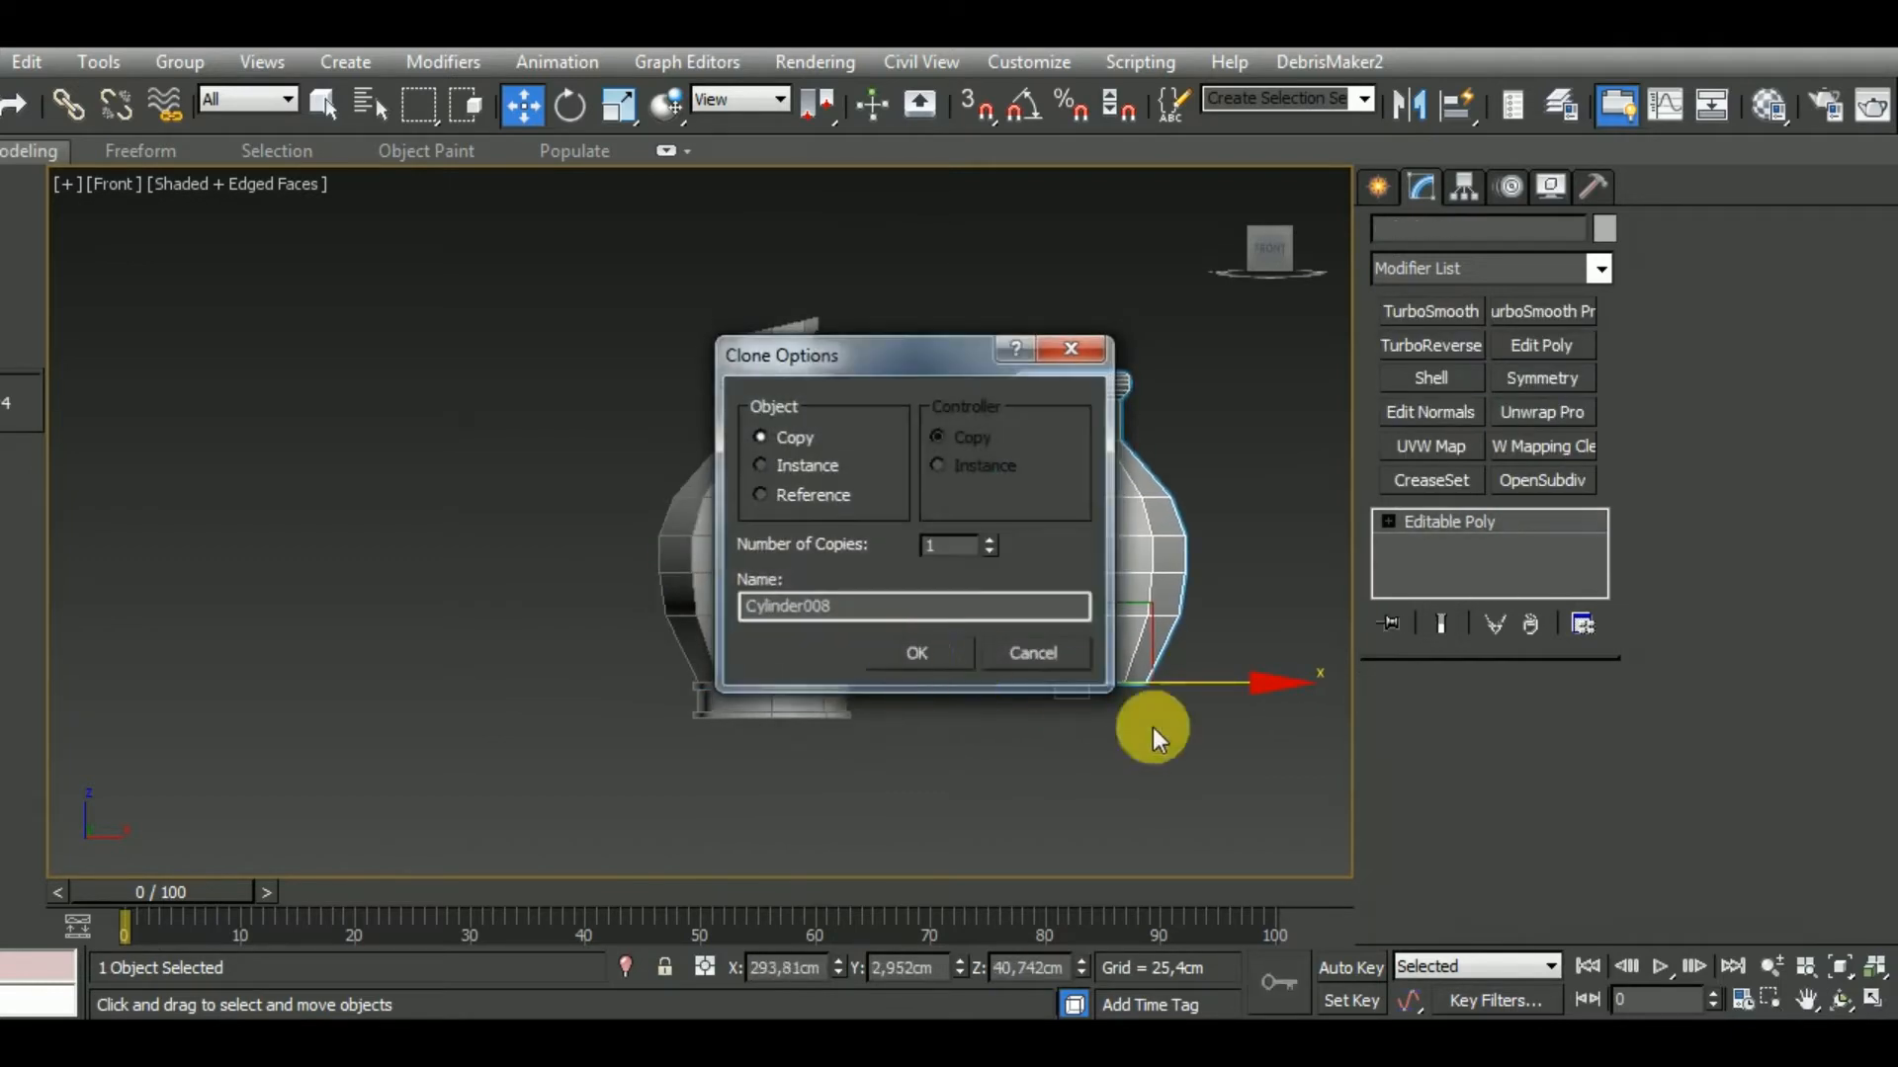
{"action": "key", "text": "Return"}
{"action": "middle_click_drag", "start_coordinate": [1173, 767], "coordinate": [1028, 767]}
{"action": "scroll", "coordinate": [1008, 672], "scroll_direction": "up", "scroll_amount": 3}
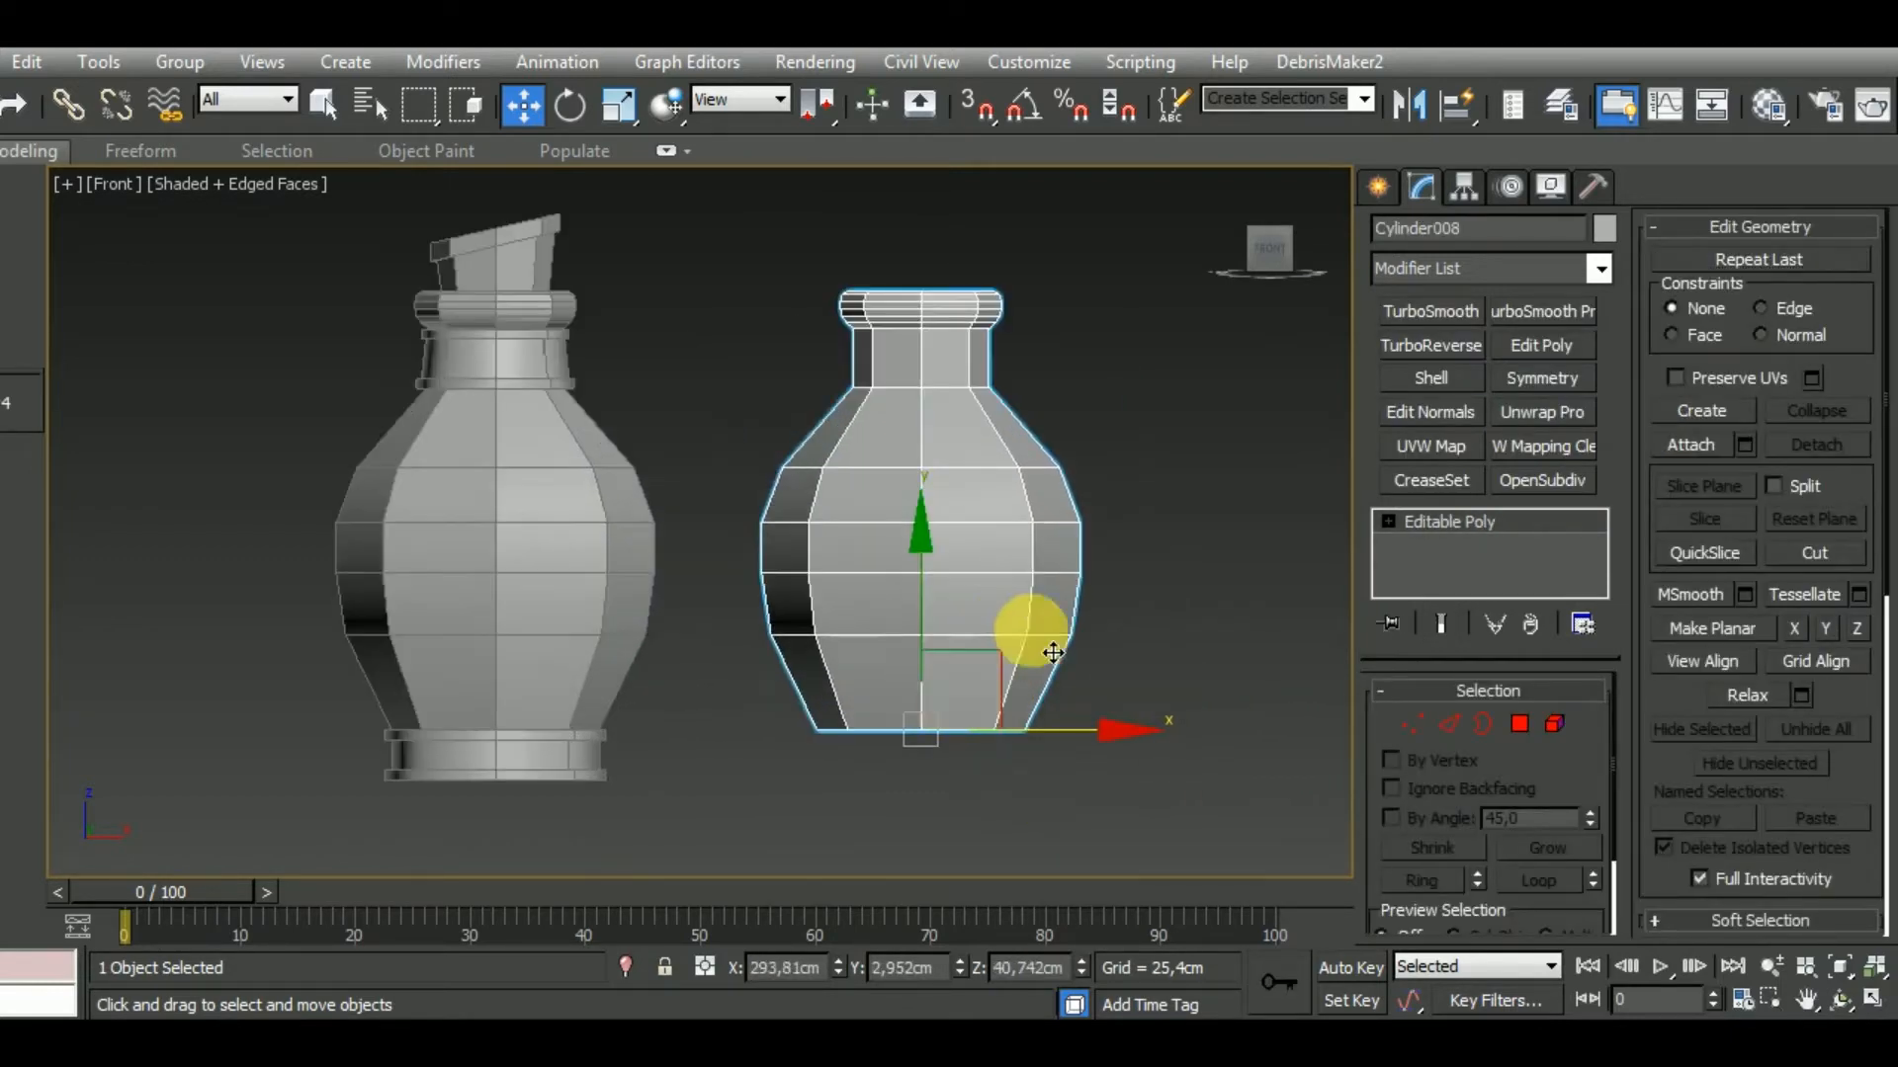
Select the four horizontal edge loops around the copied bottle's belly and rotate them about 33° using the Edge constraint.
{"action": "left_click", "coordinate": [1449, 726]}
{"action": "double_click", "coordinate": [964, 630]}
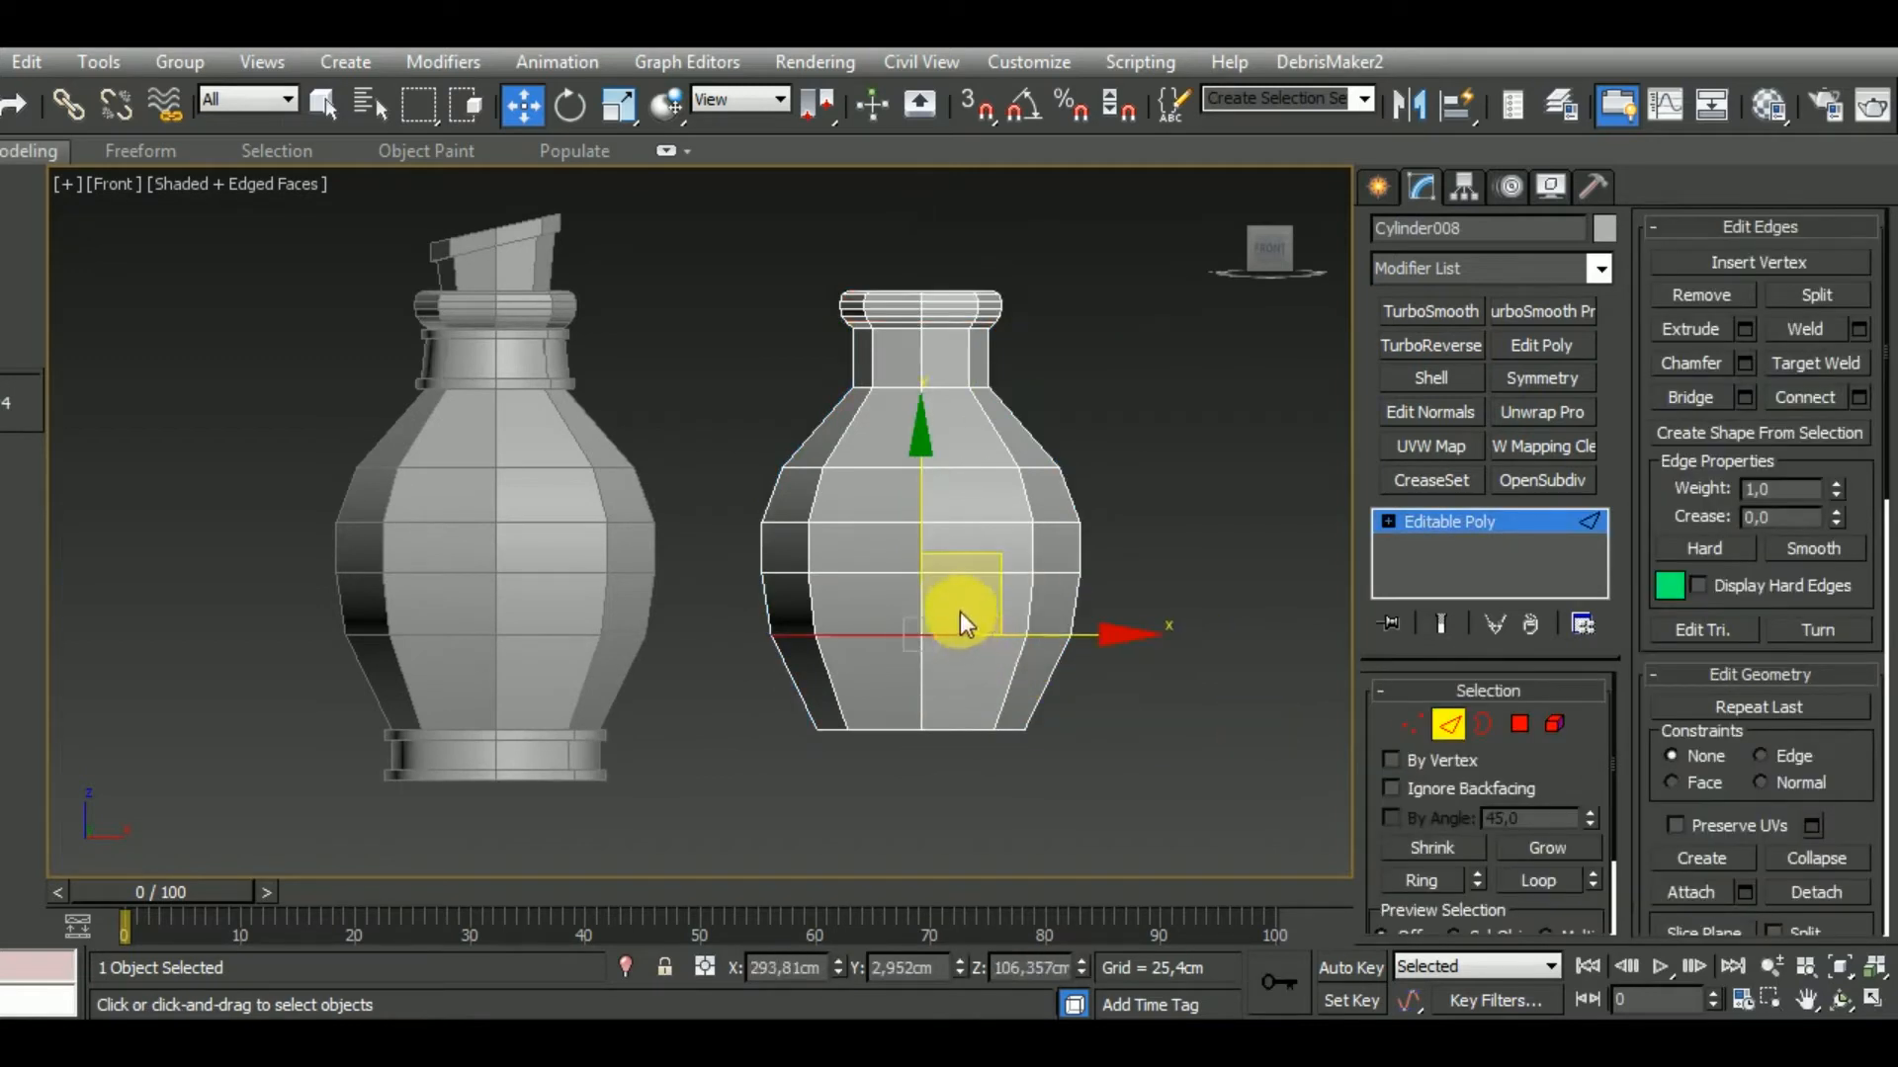
{"action": "double_click", "coordinate": [1012, 593], "text": "ctrl"}
{"action": "double_click", "coordinate": [1014, 514], "text": "ctrl"}
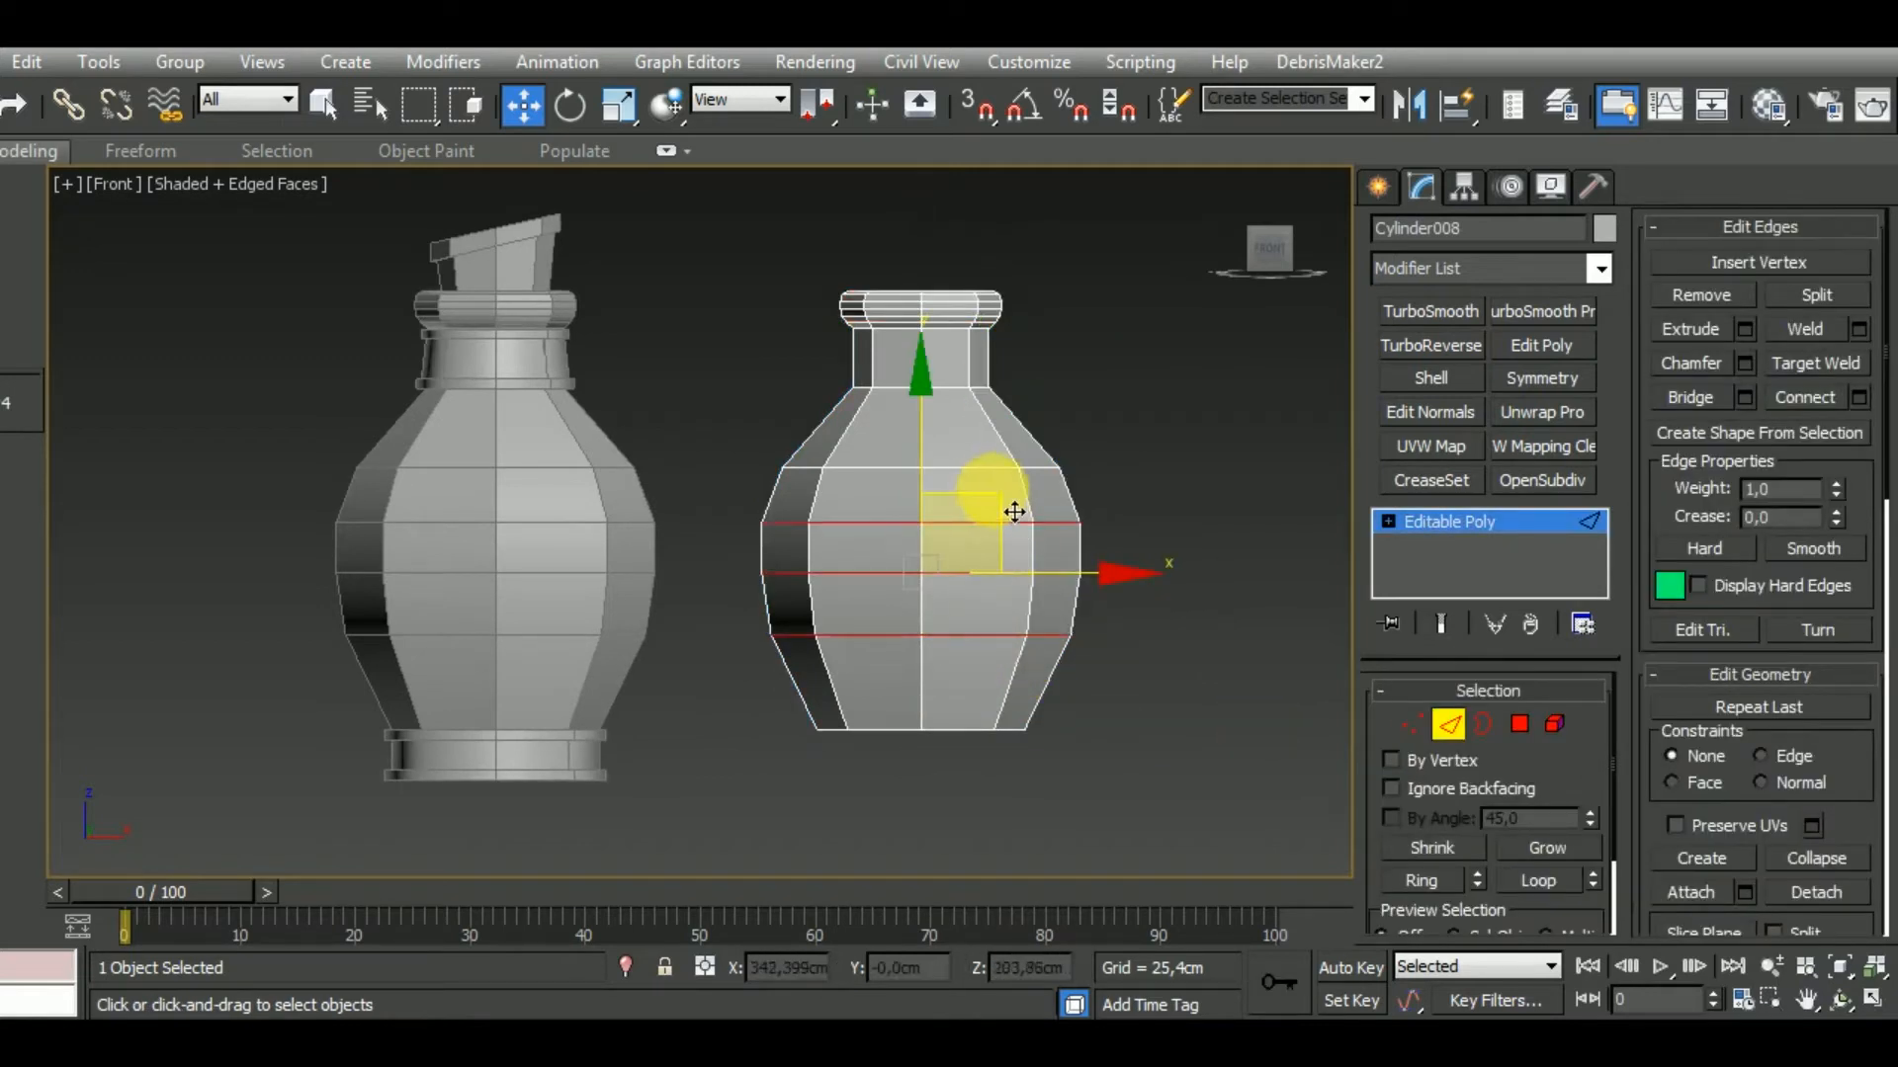
{"action": "double_click", "coordinate": [992, 473], "text": "ctrl"}
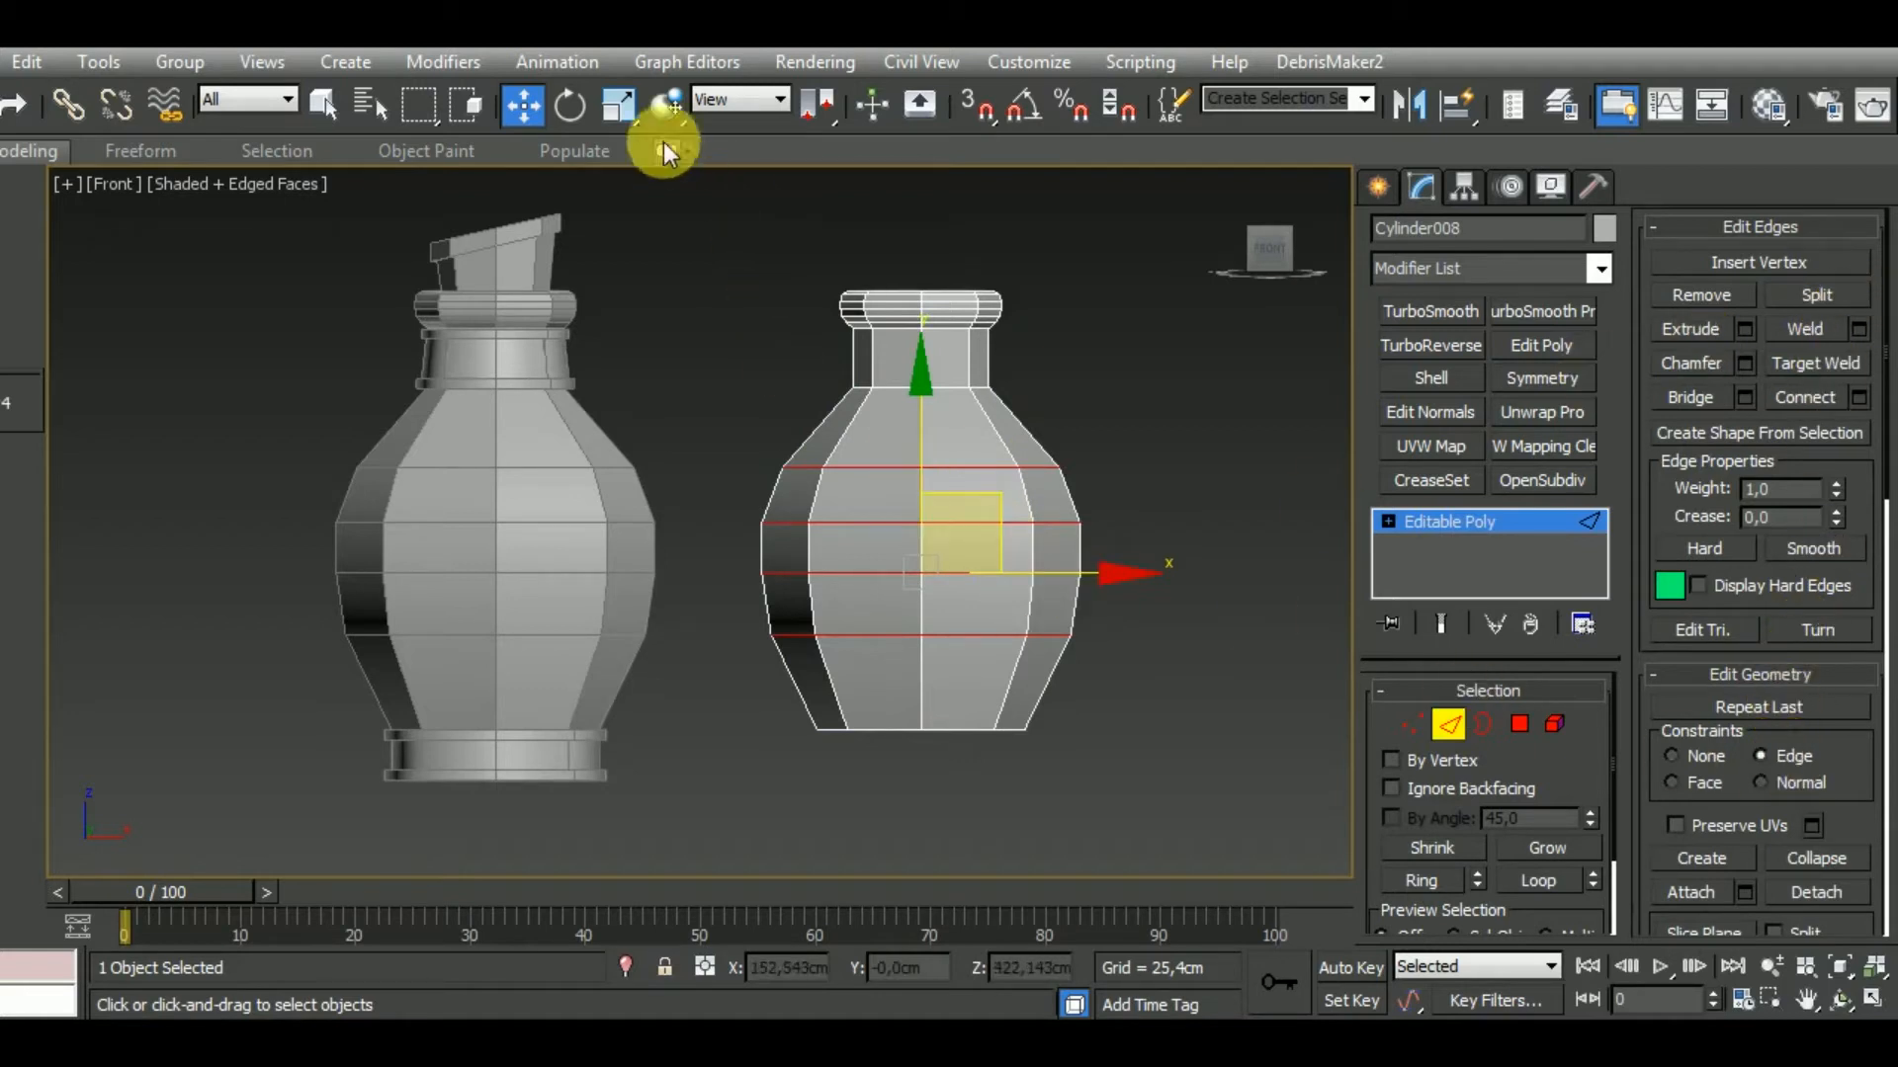
{"action": "left_click", "coordinate": [570, 105]}
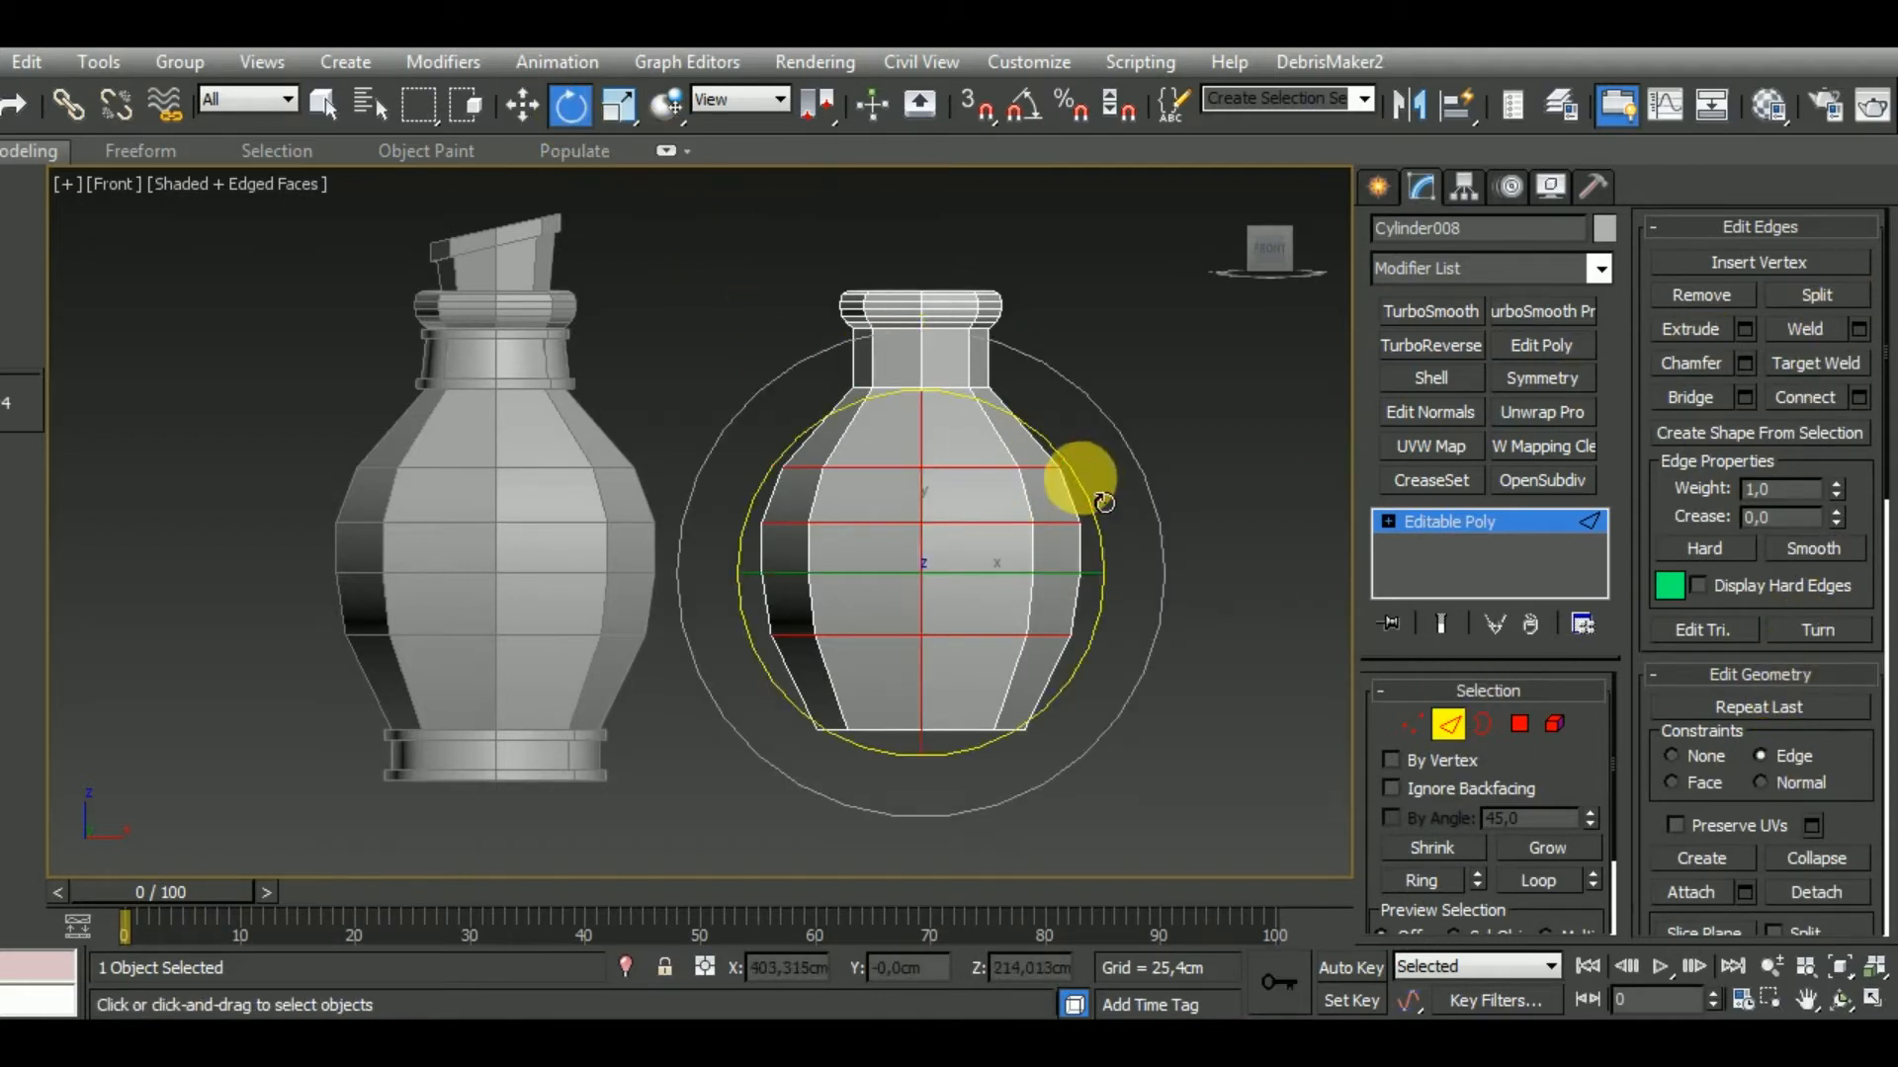
{"action": "left_click_drag", "start_coordinate": [1105, 502], "coordinate": [1065, 429]}
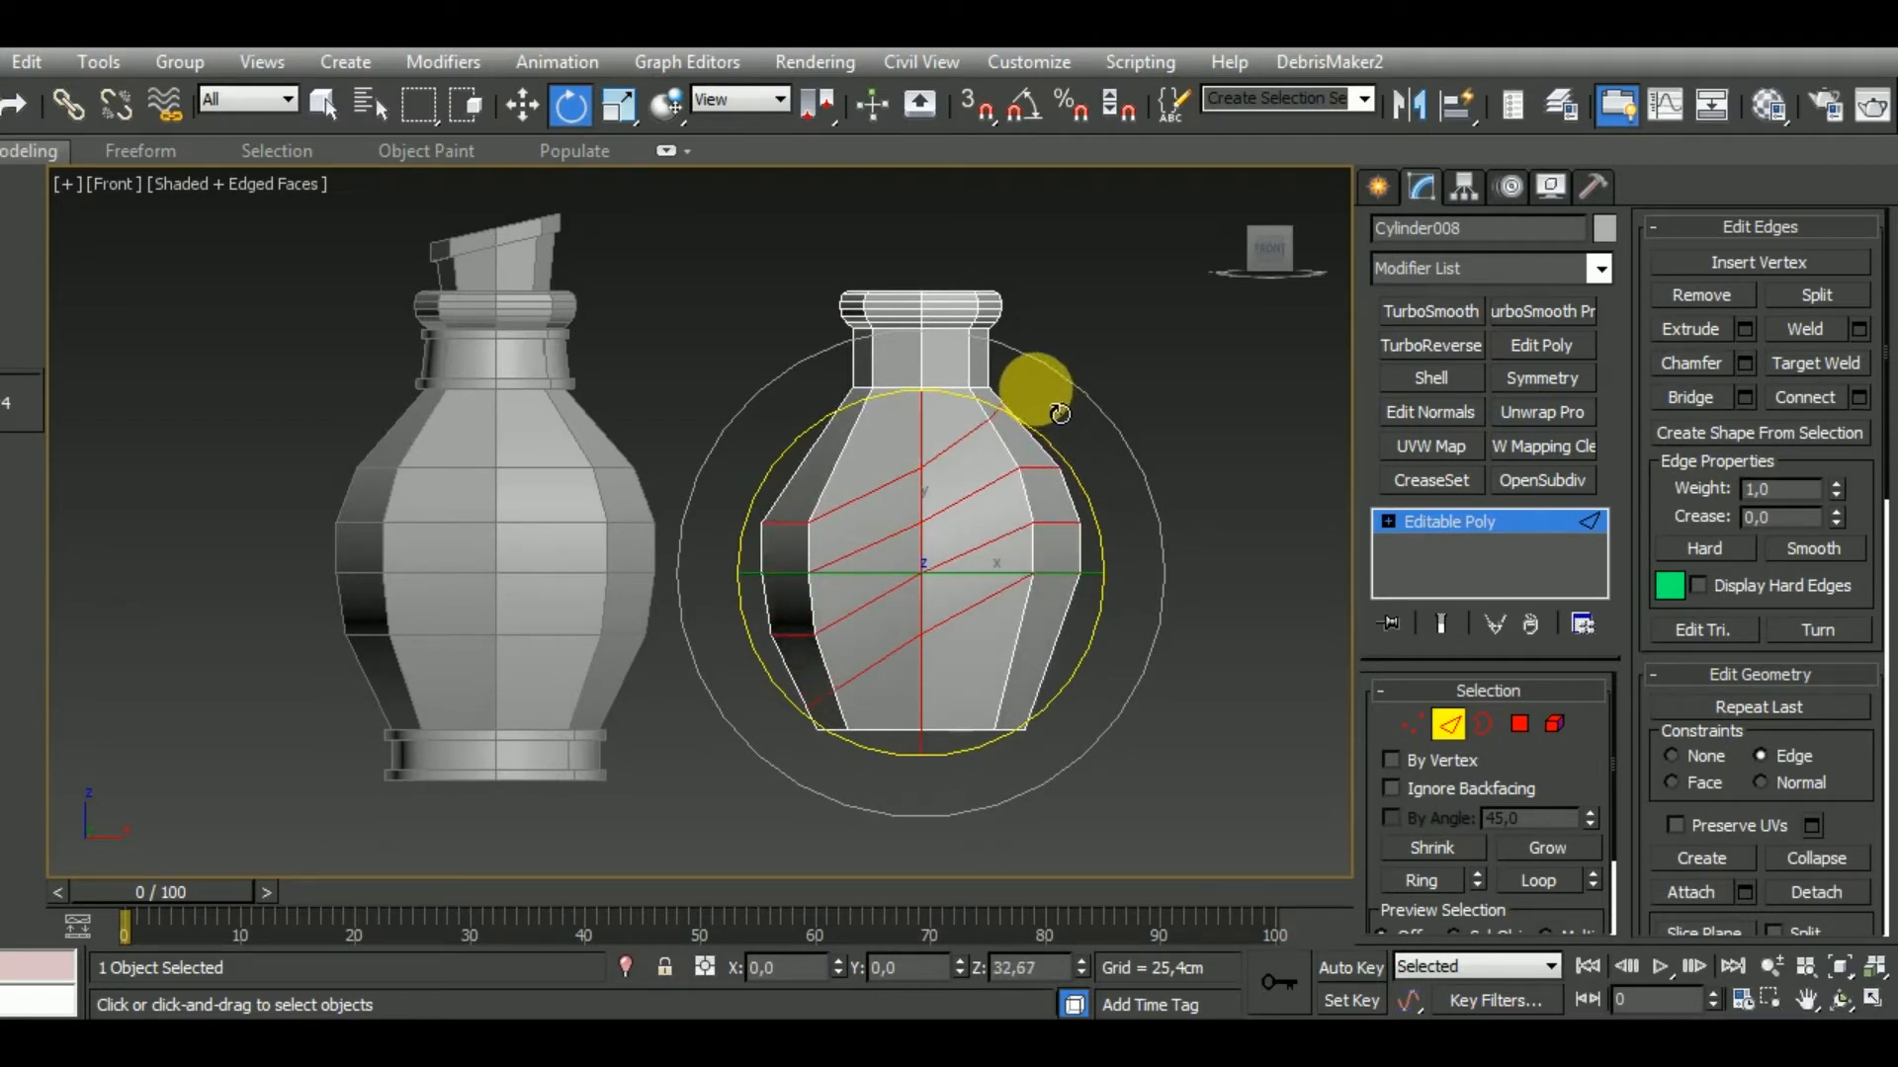
Slide the copied belly's outermost right vertex up and the matching lower-left vertex down along their edges to extend one diagonal loop.
{"action": "left_click", "coordinate": [1405, 725]}
{"action": "middle_click_drag", "start_coordinate": [1138, 604], "coordinate": [1135, 663]}
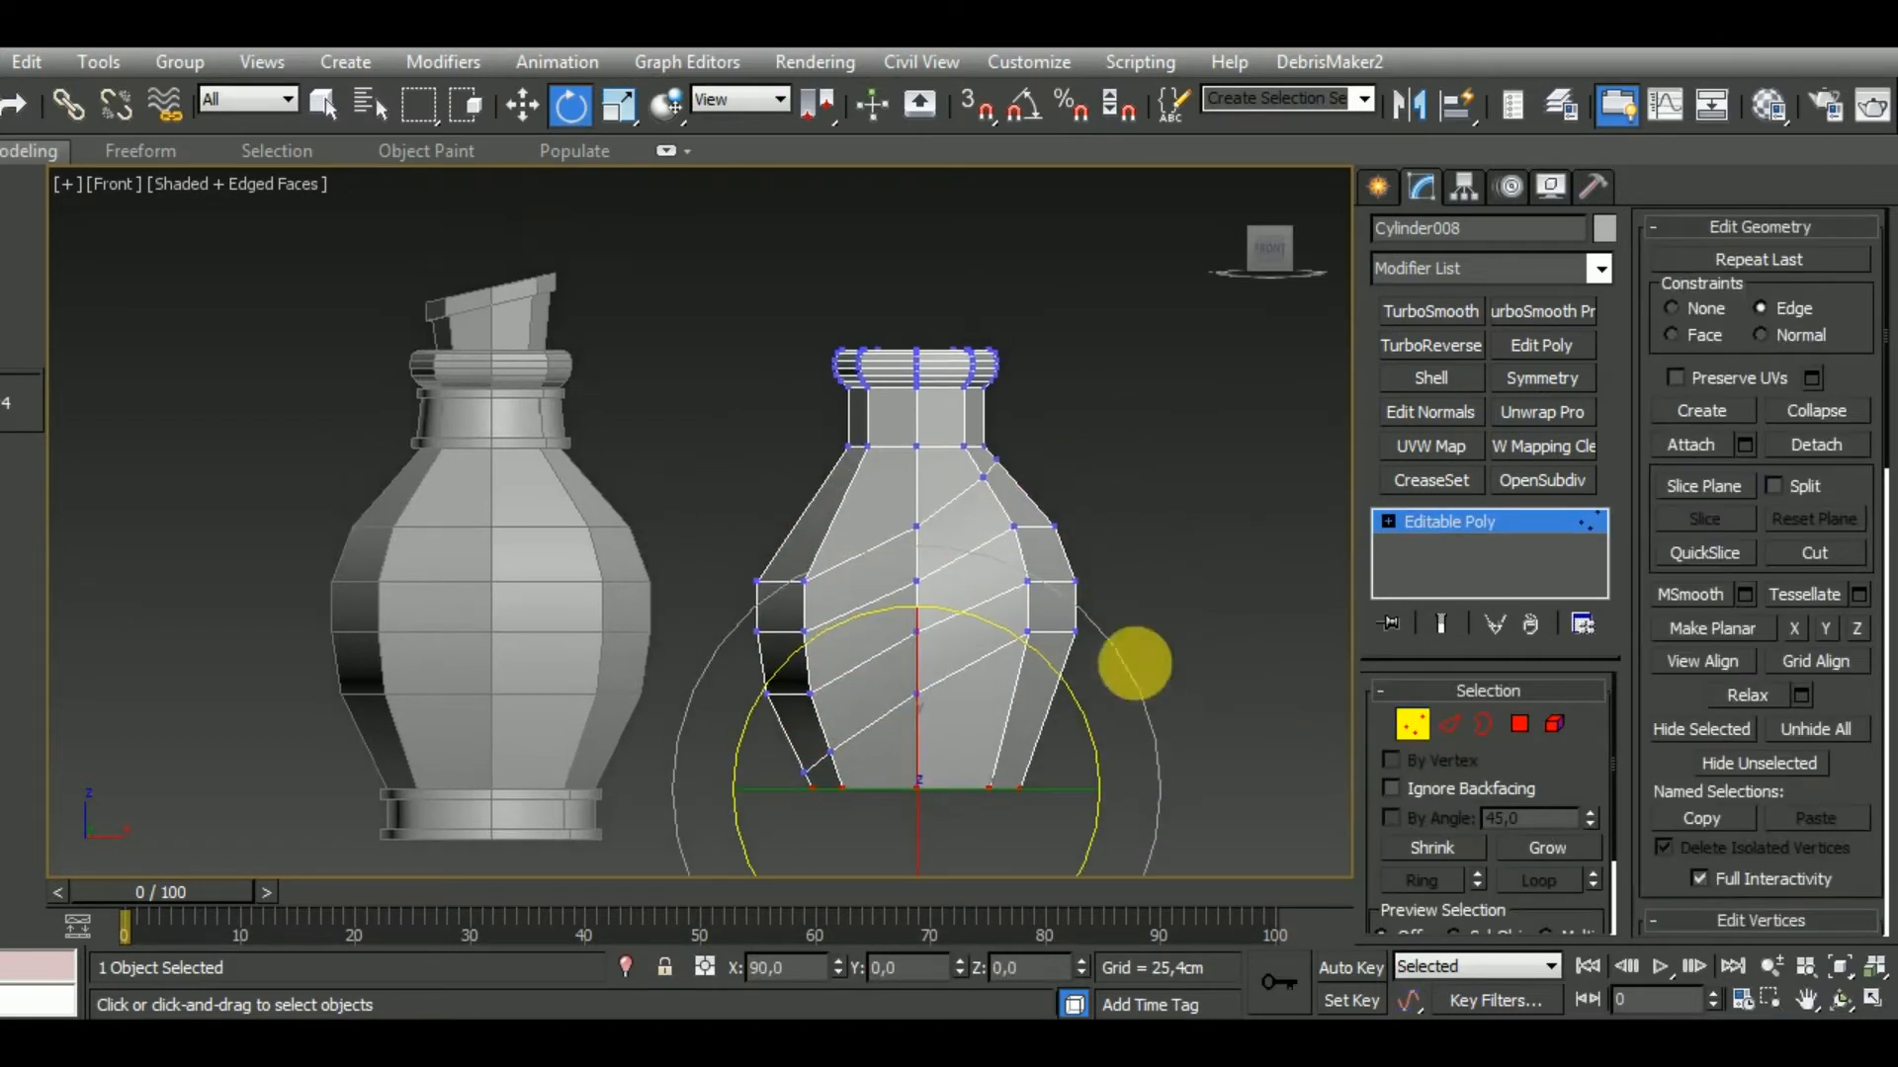
{"action": "left_click_drag", "start_coordinate": [1083, 591], "coordinate": [1072, 595]}
{"action": "key", "text": "w"}
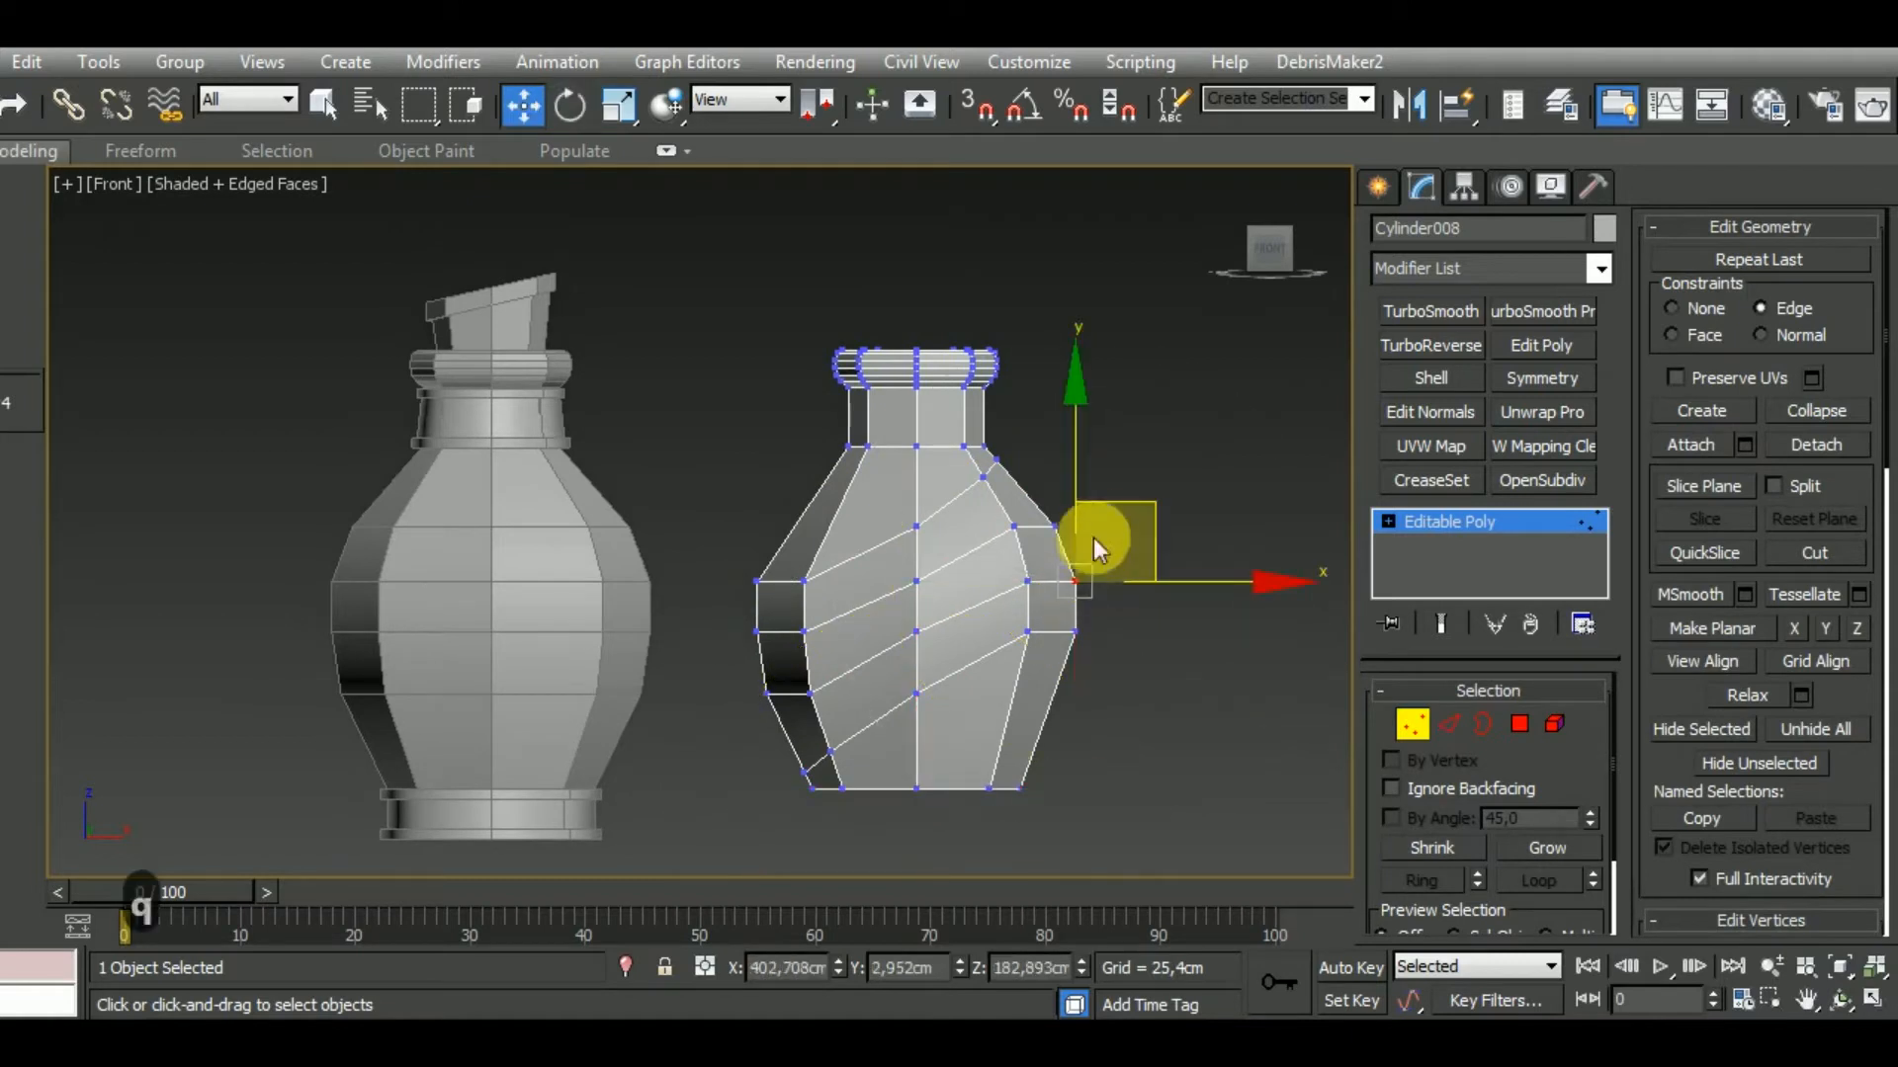
{"action": "left_click_drag", "start_coordinate": [1103, 516], "coordinate": [1086, 485]}
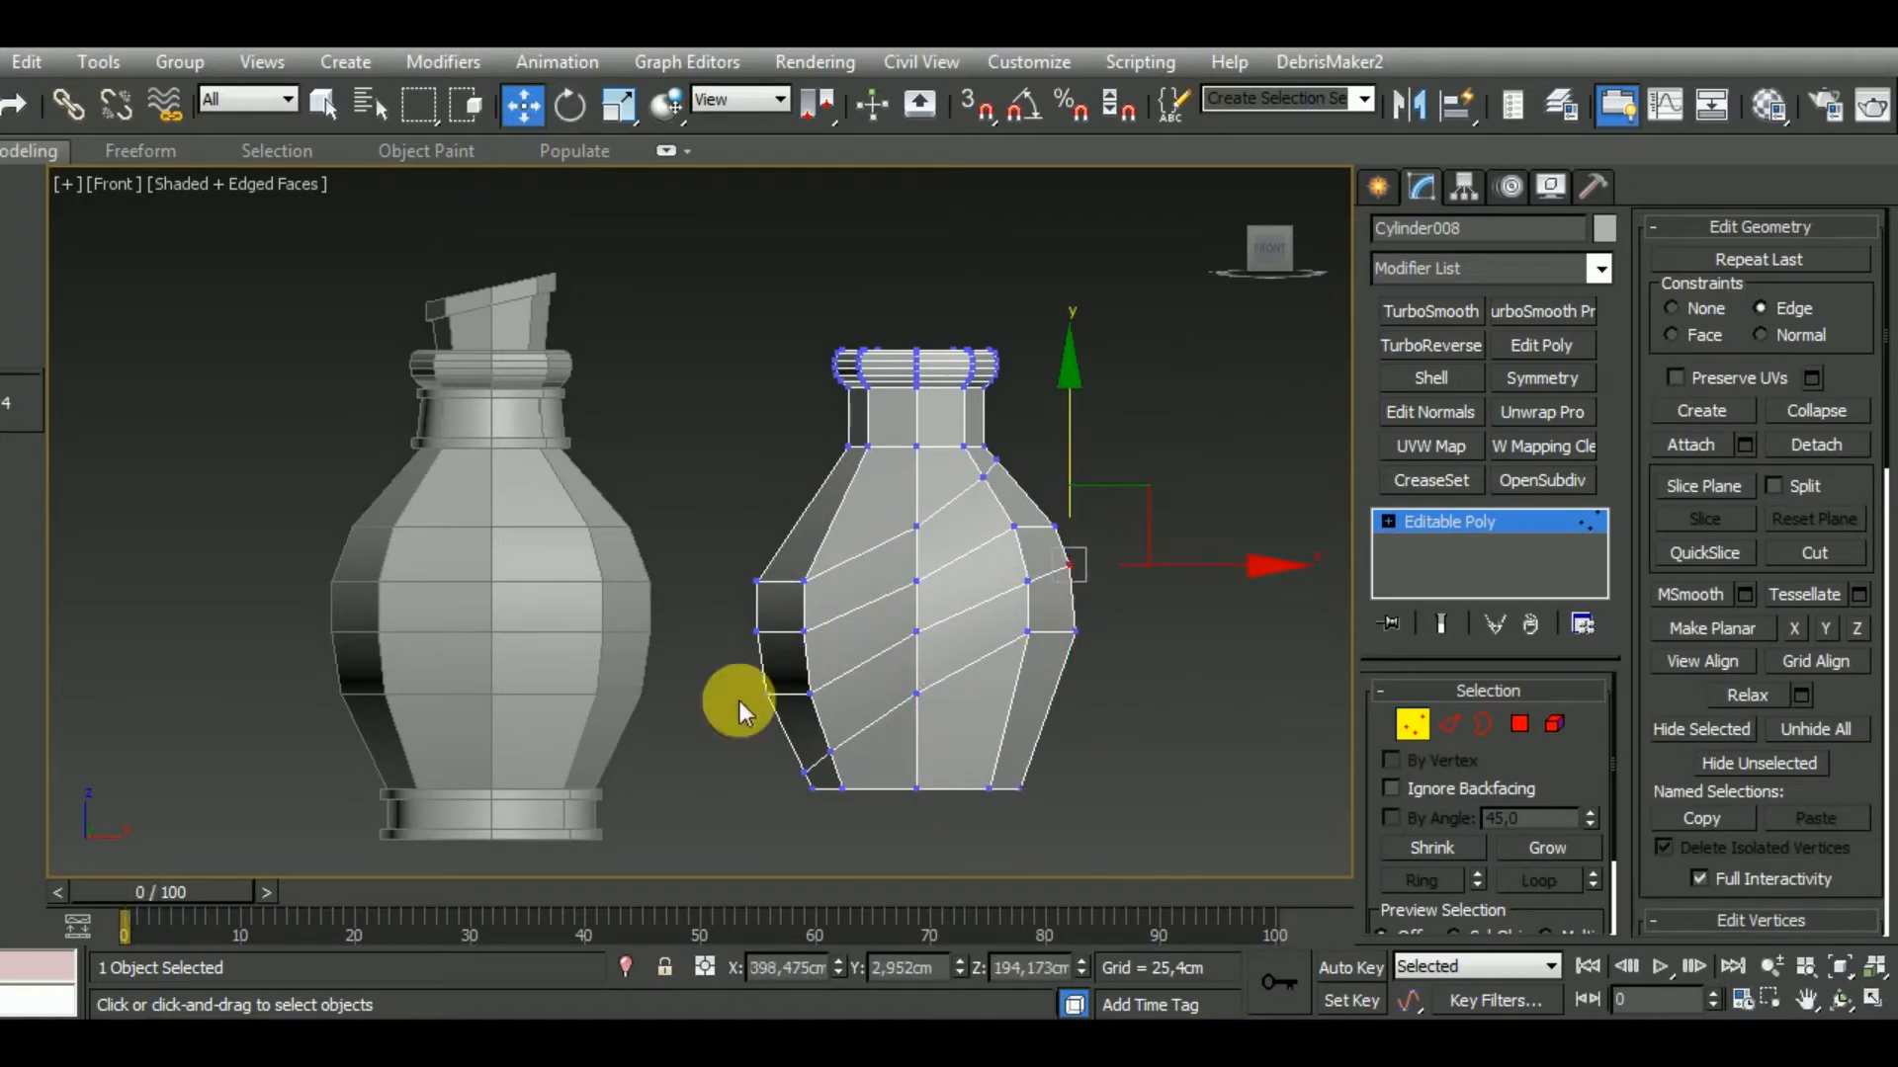
{"action": "left_click_drag", "start_coordinate": [784, 712], "coordinate": [840, 740]}
{"action": "scroll", "coordinate": [844, 739], "scroll_direction": "up", "scroll_amount": 3}
{"action": "scroll", "coordinate": [844, 739], "scroll_direction": "down", "scroll_amount": 2}
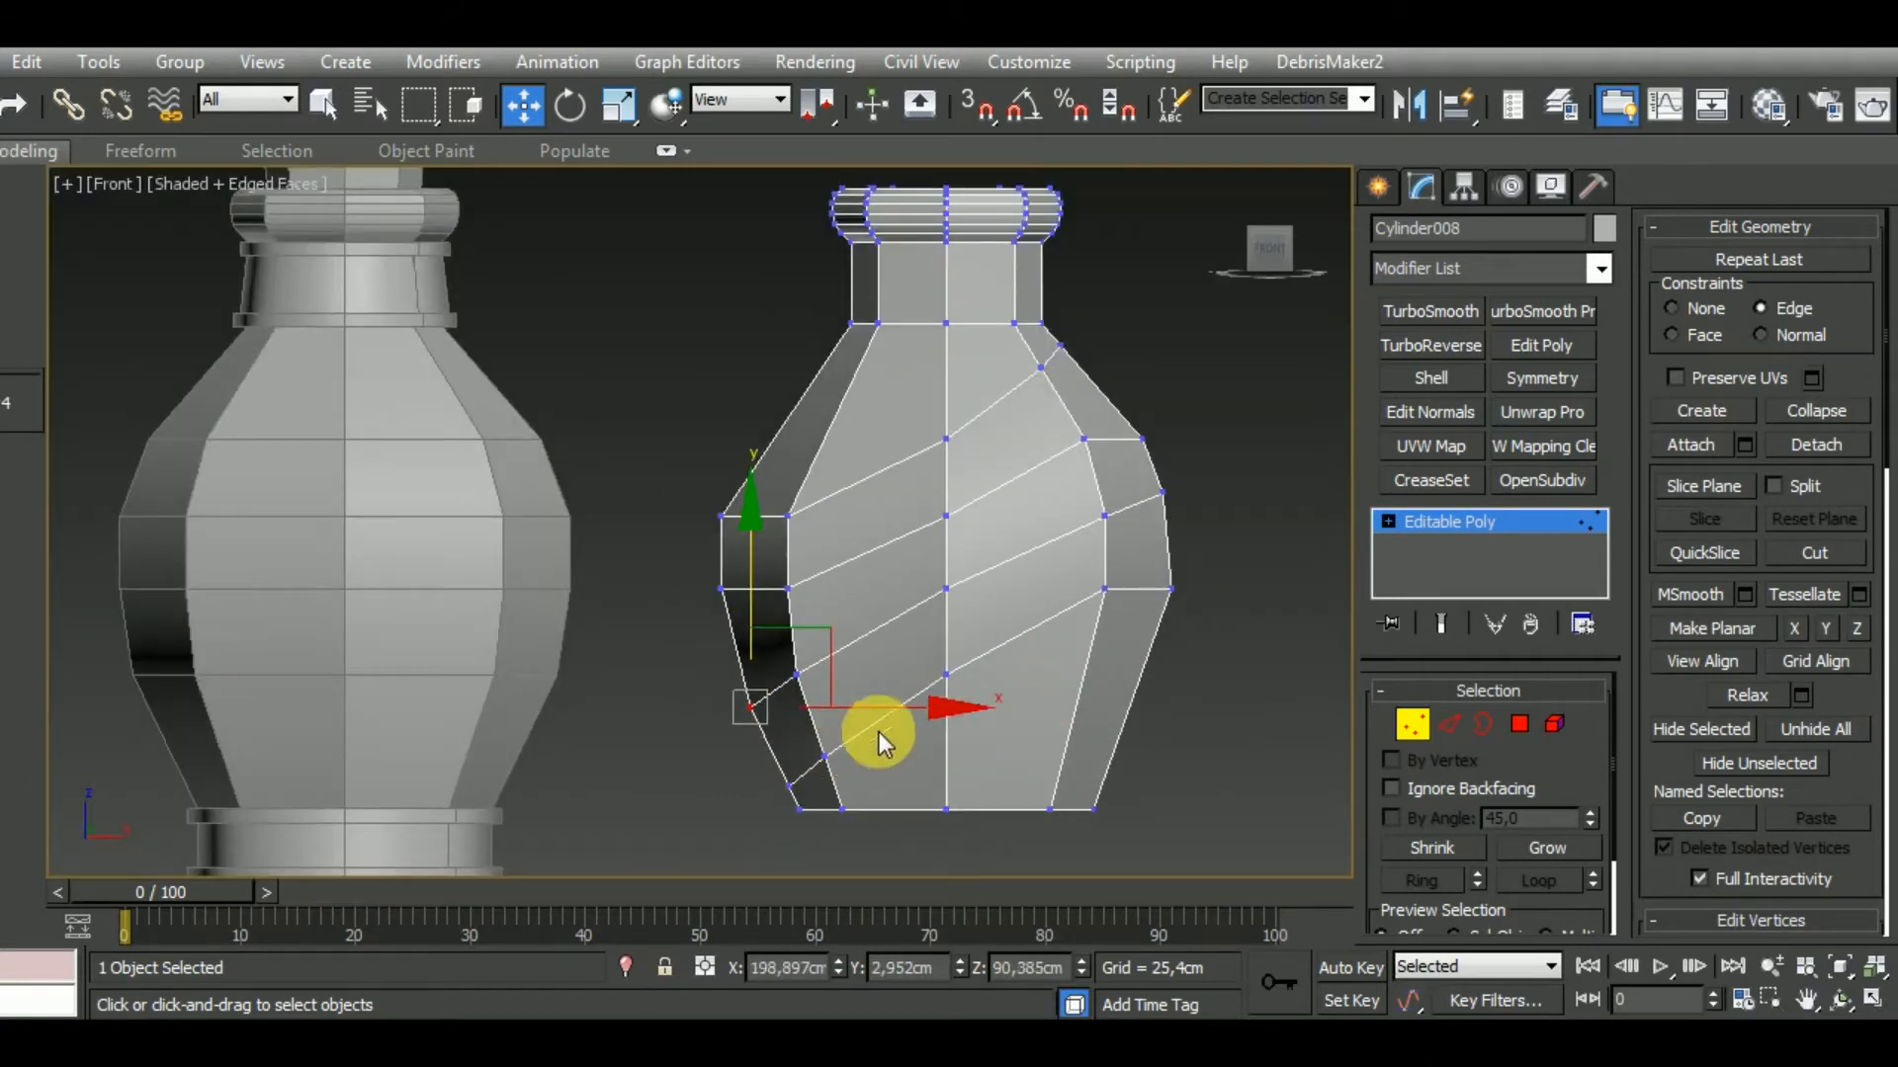
Fine-tune the vertices at both ends of that diagonal loop along their edges so it runs as one straight slanted line.
{"action": "left_click", "coordinate": [1449, 728]}
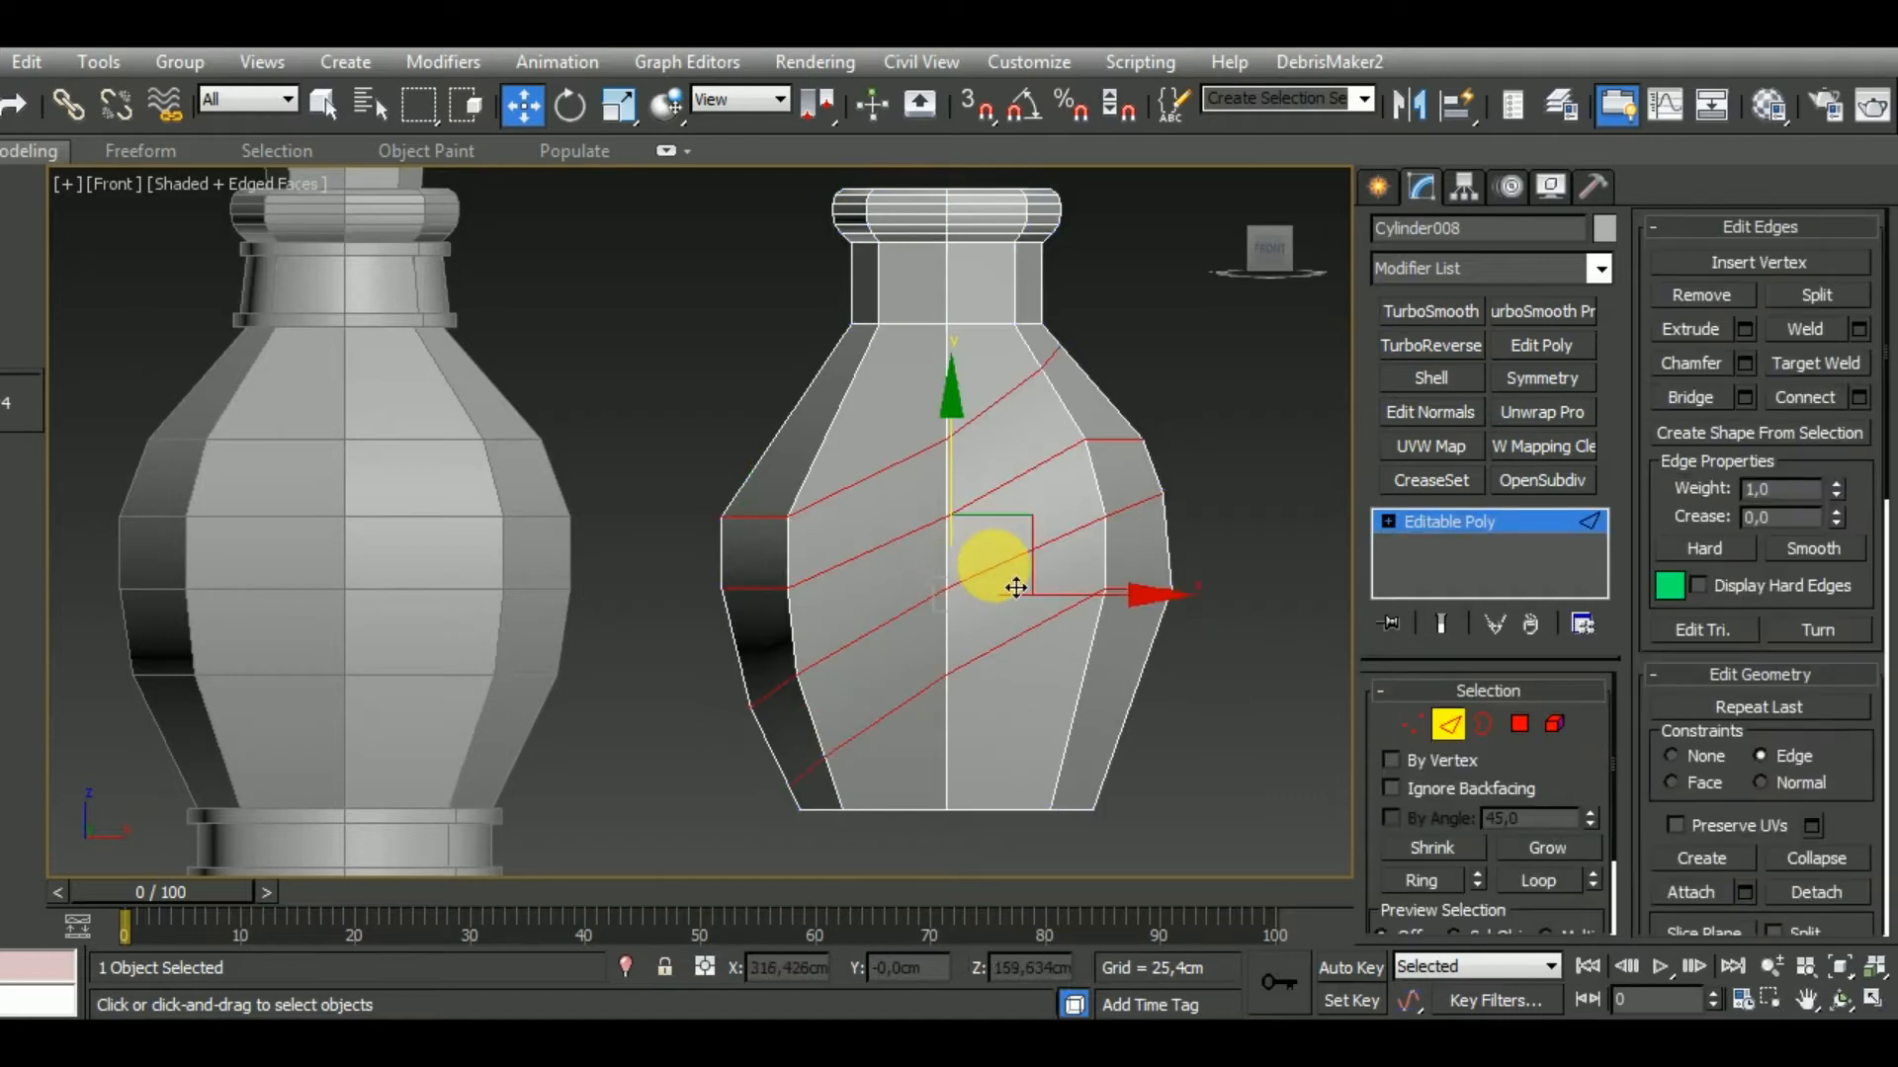
{"action": "key", "text": "1"}
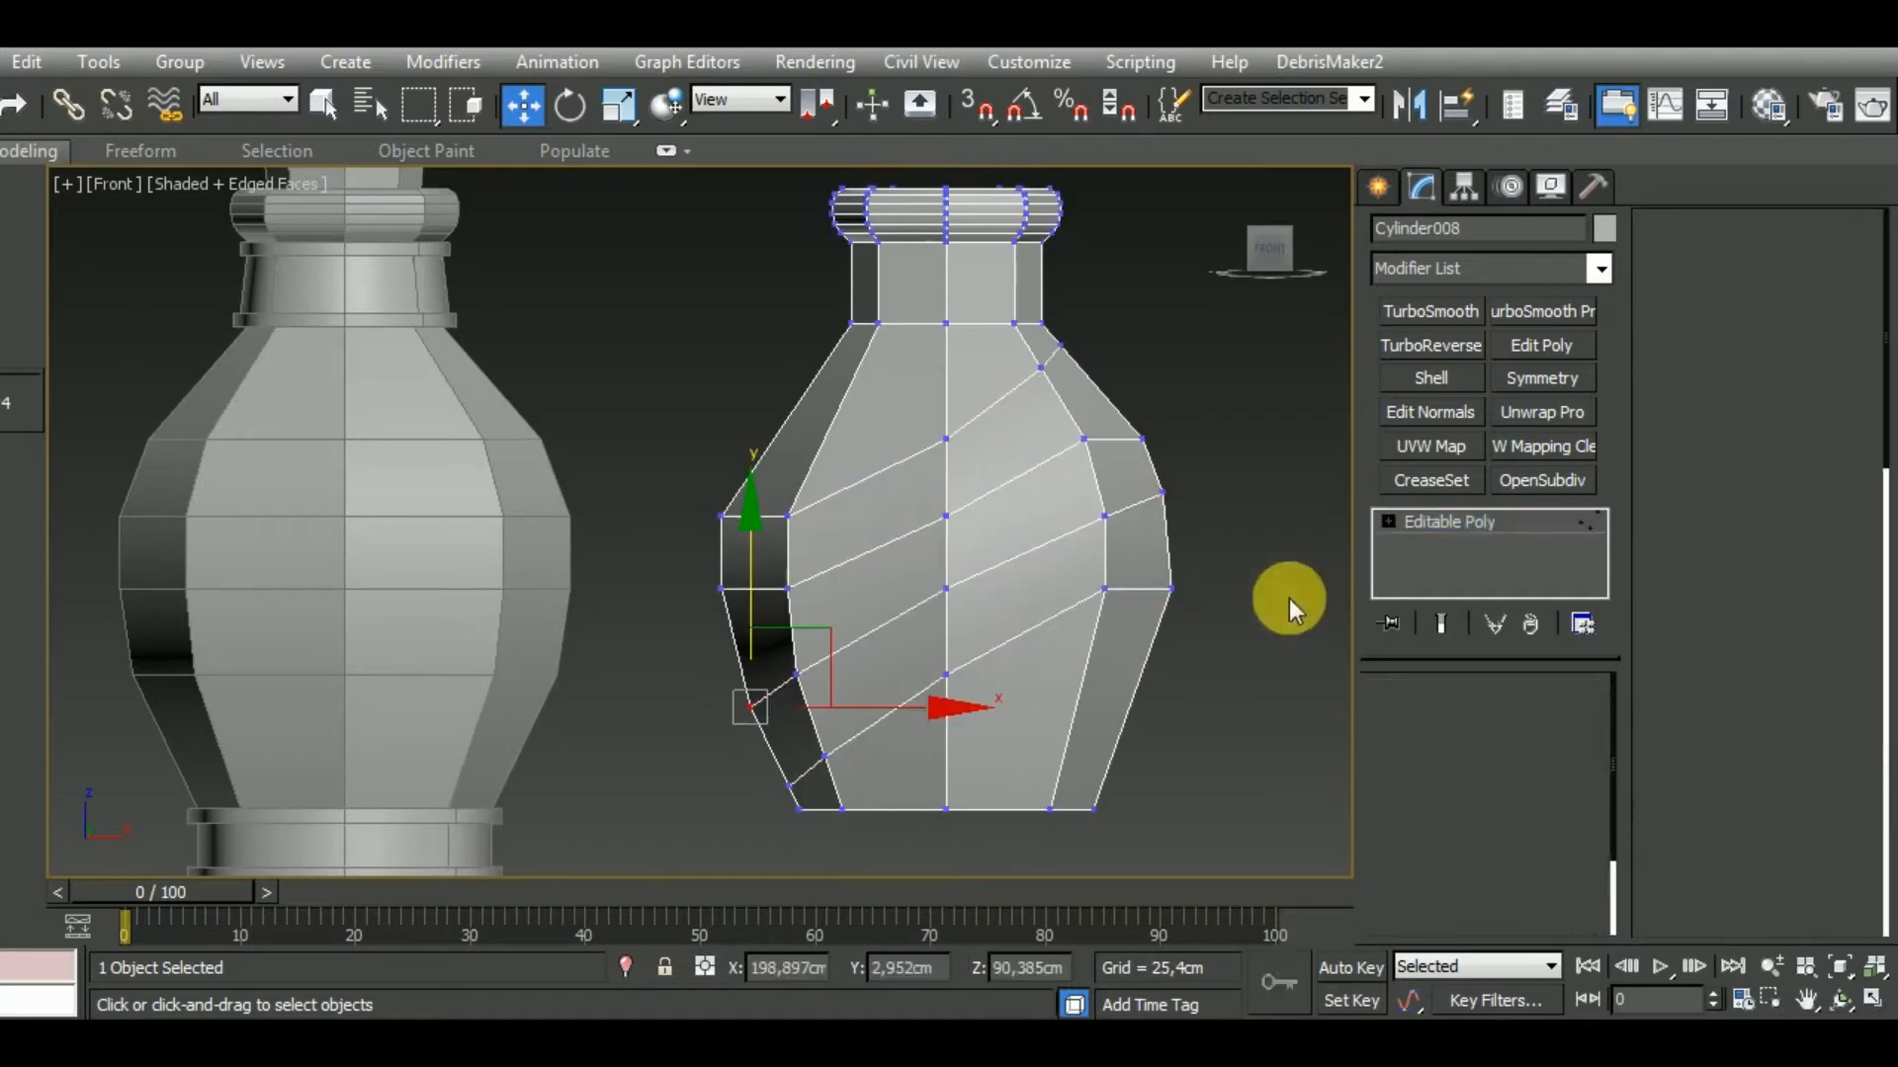
{"action": "left_click", "coordinate": [1161, 490]}
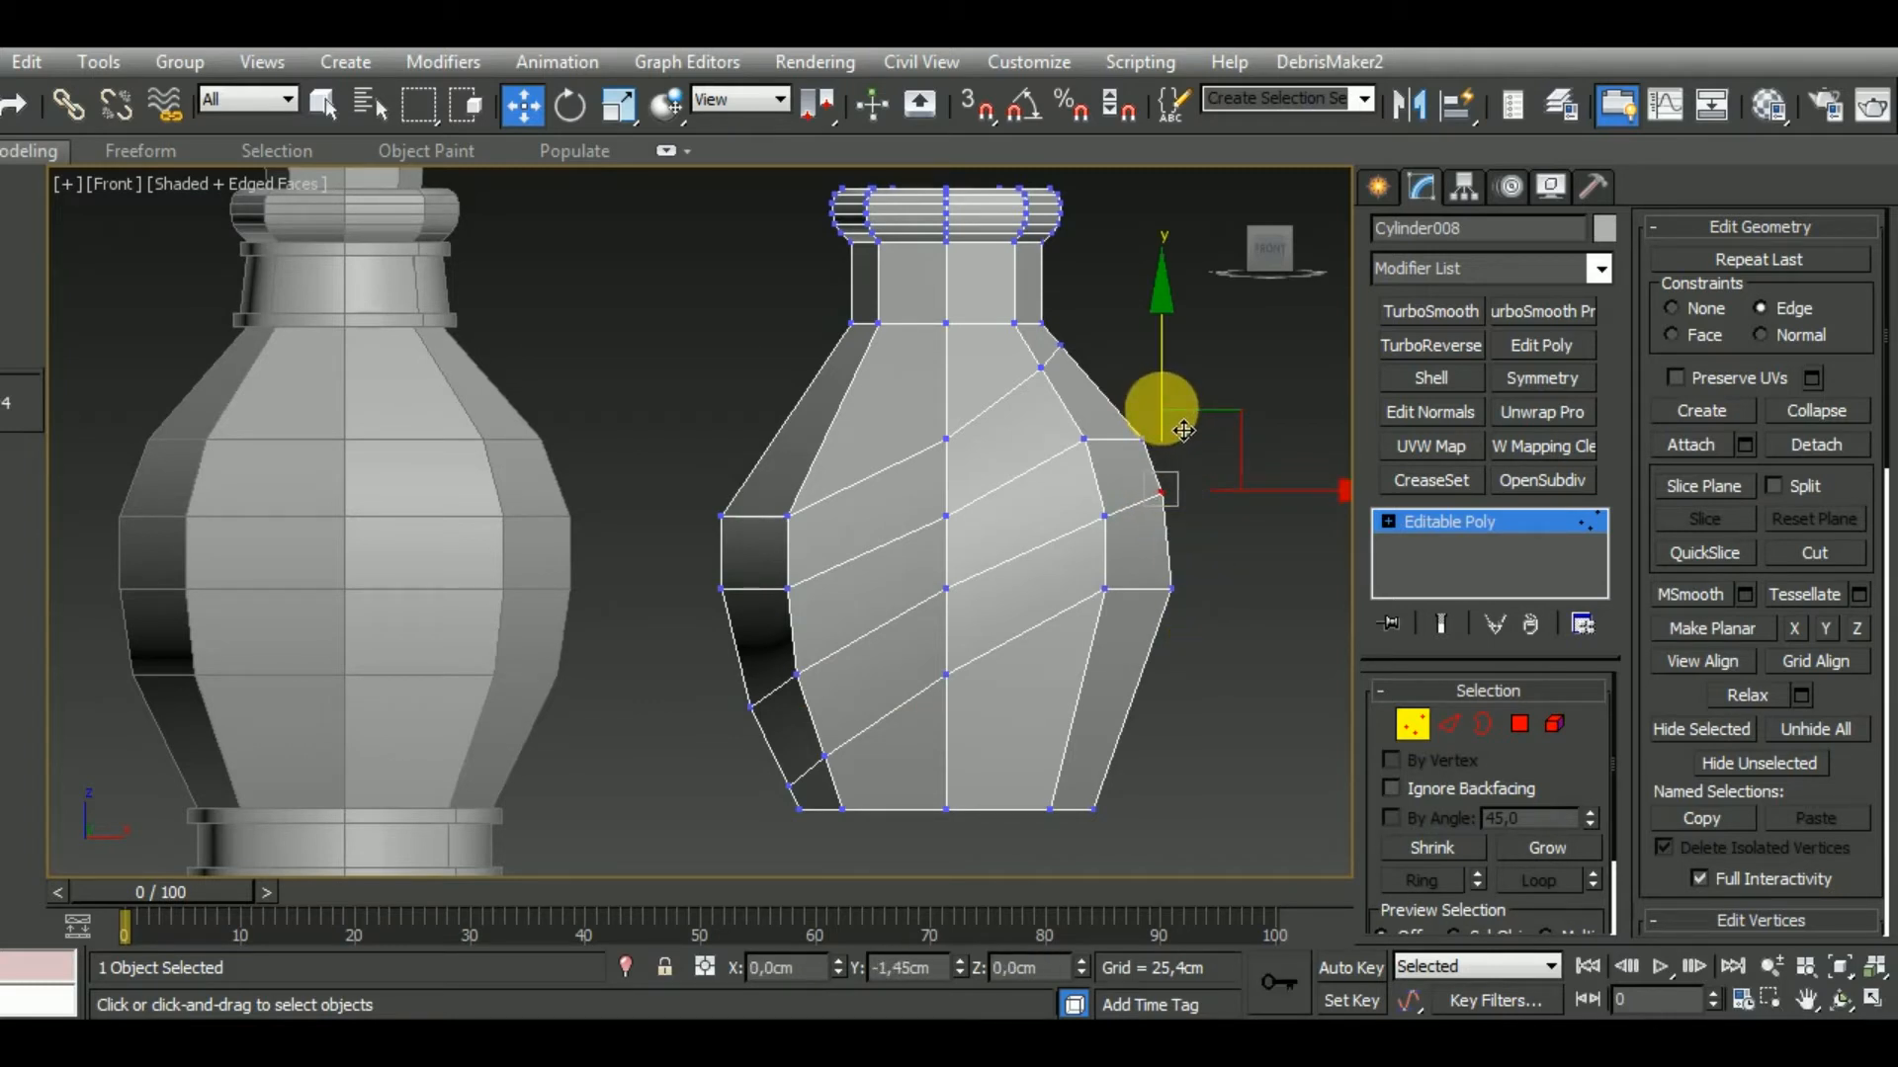
{"action": "left_click_drag", "start_coordinate": [1185, 425], "coordinate": [1186, 423]}
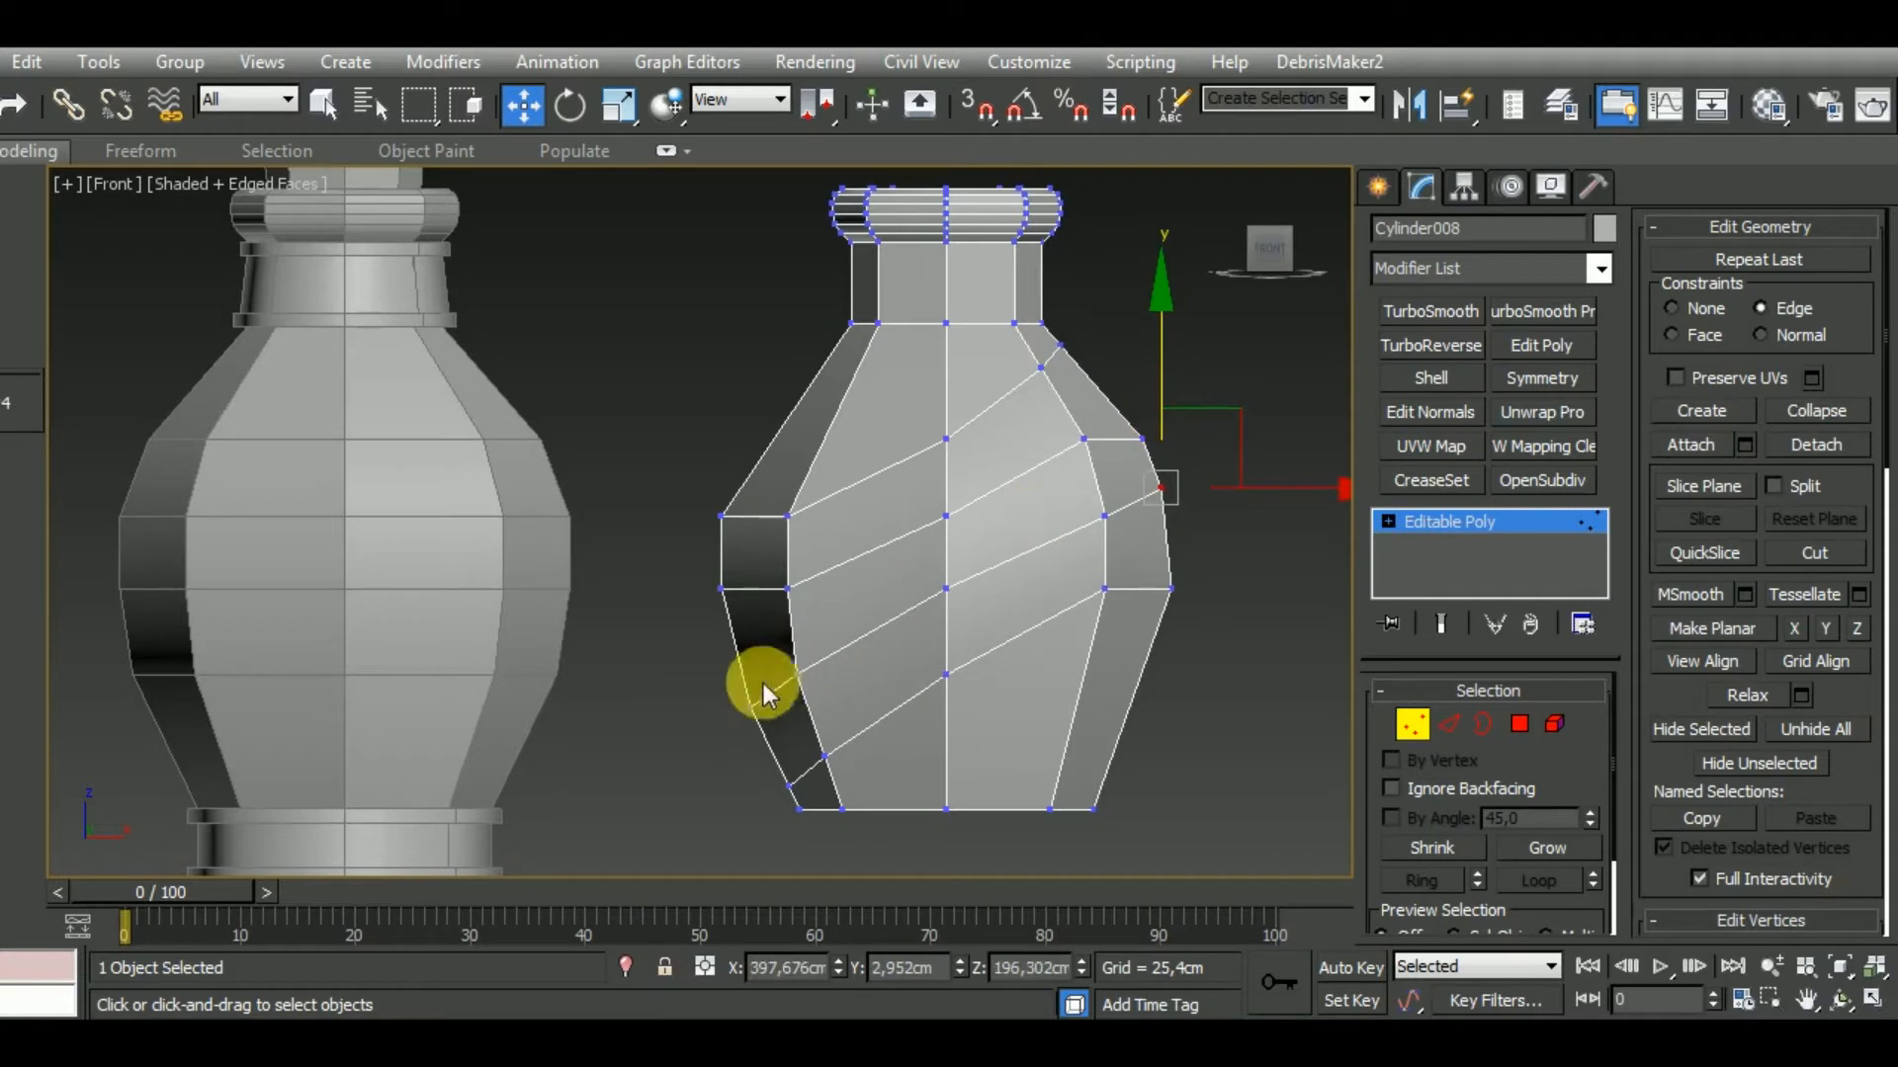
{"action": "left_click", "coordinate": [752, 706]}
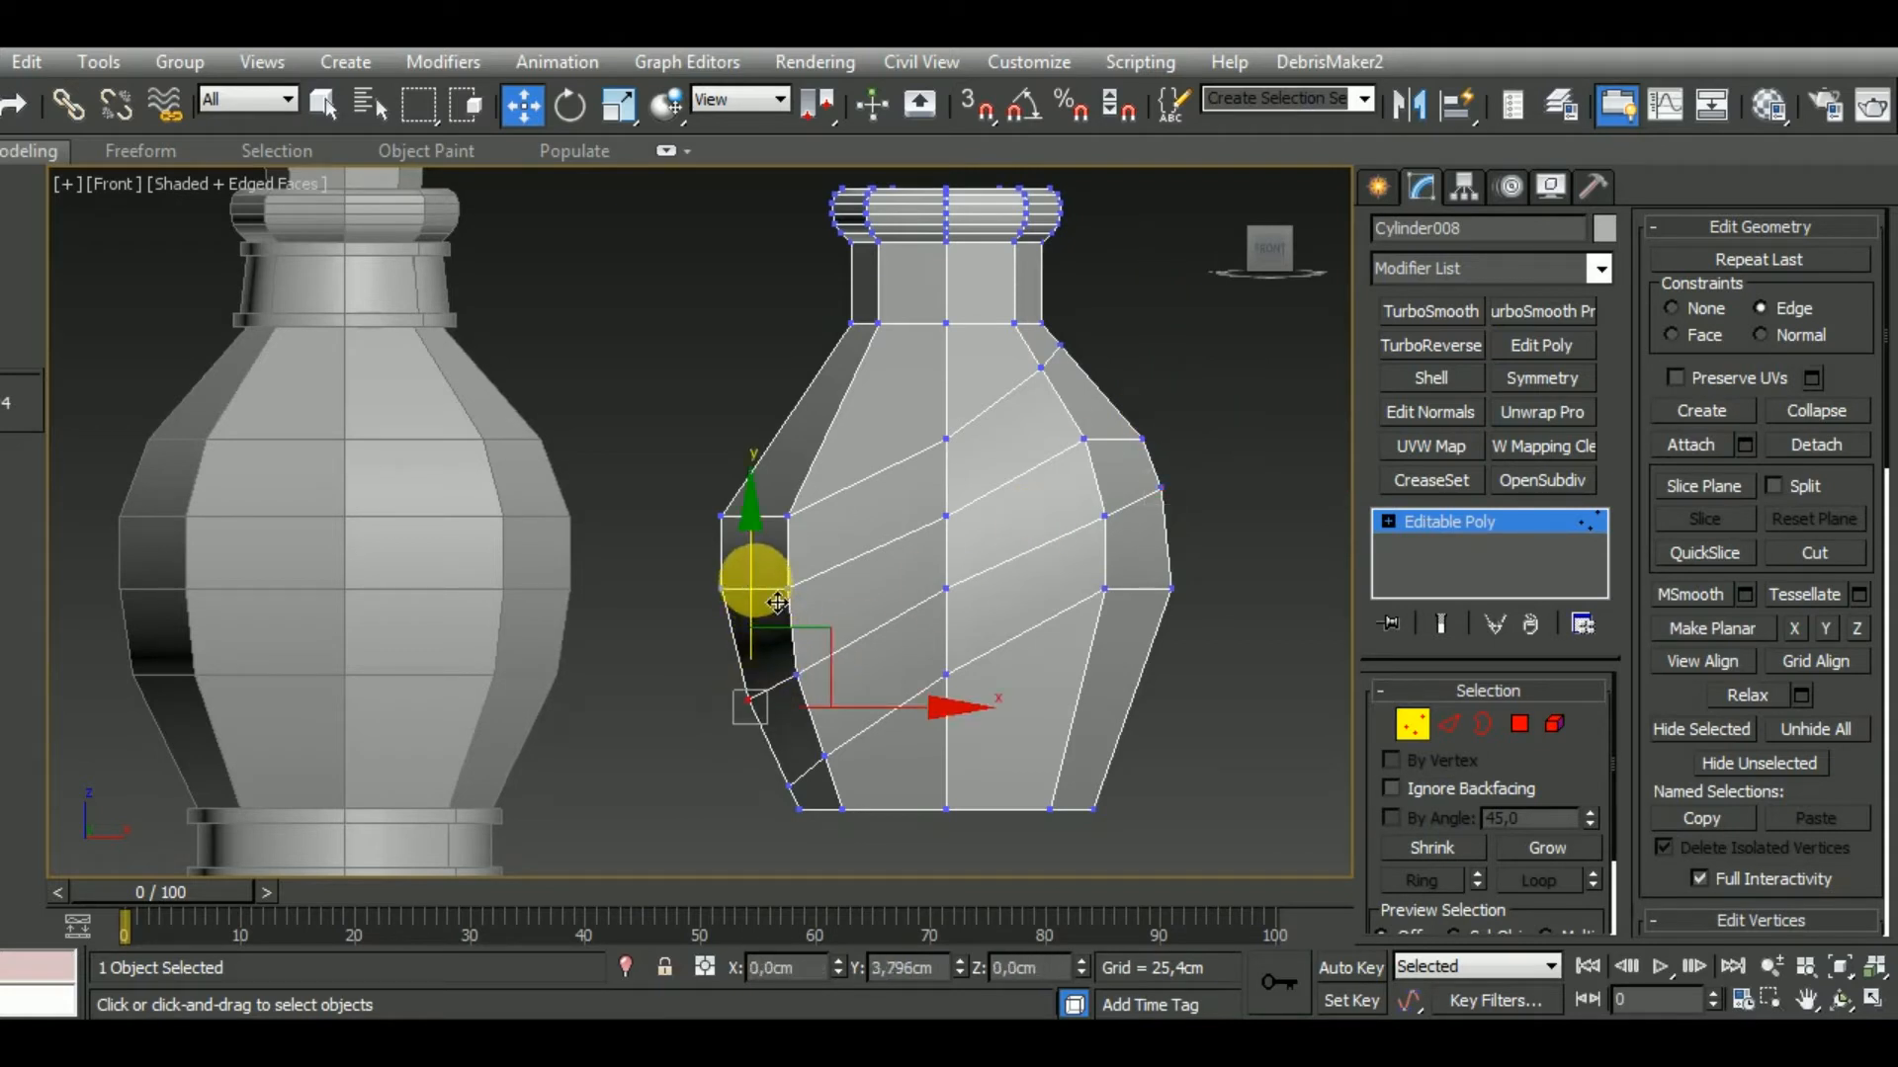
{"action": "left_click_drag", "start_coordinate": [778, 607], "coordinate": [780, 605]}
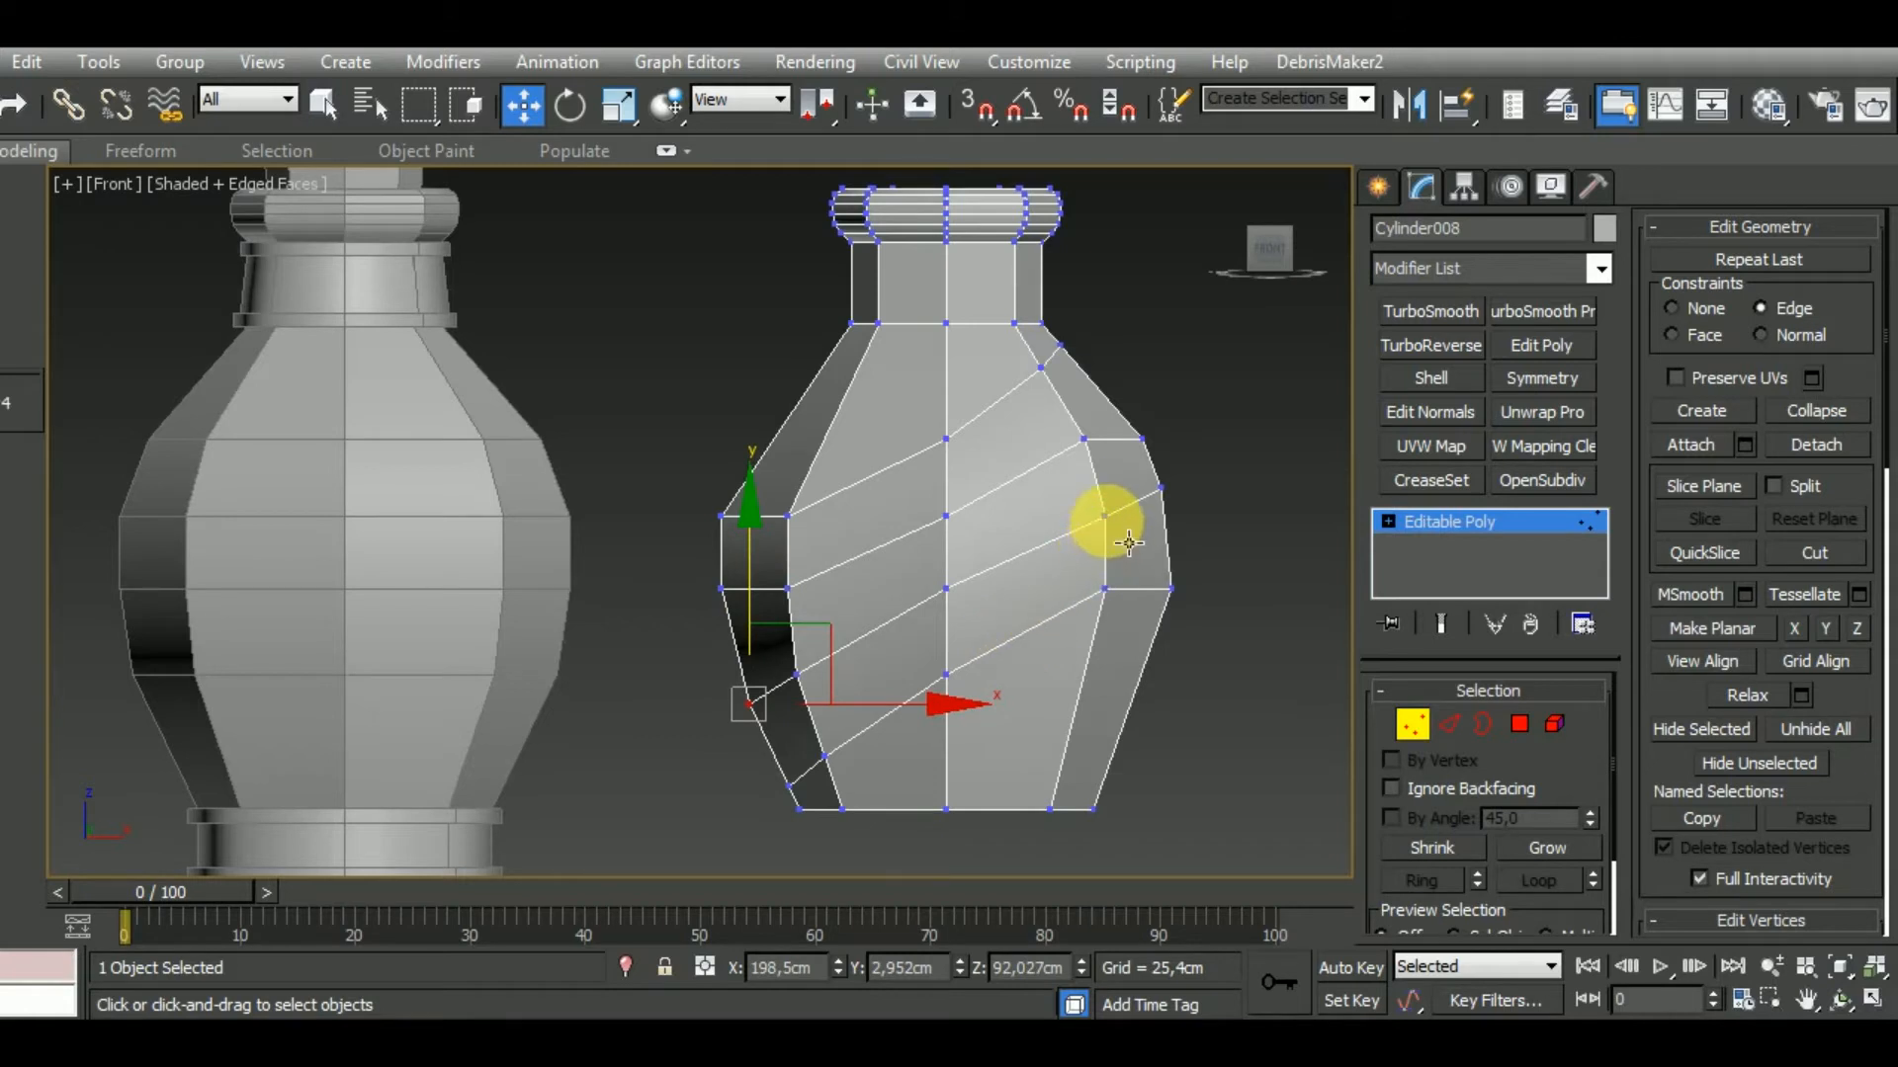
{"action": "left_click", "coordinate": [1105, 515]}
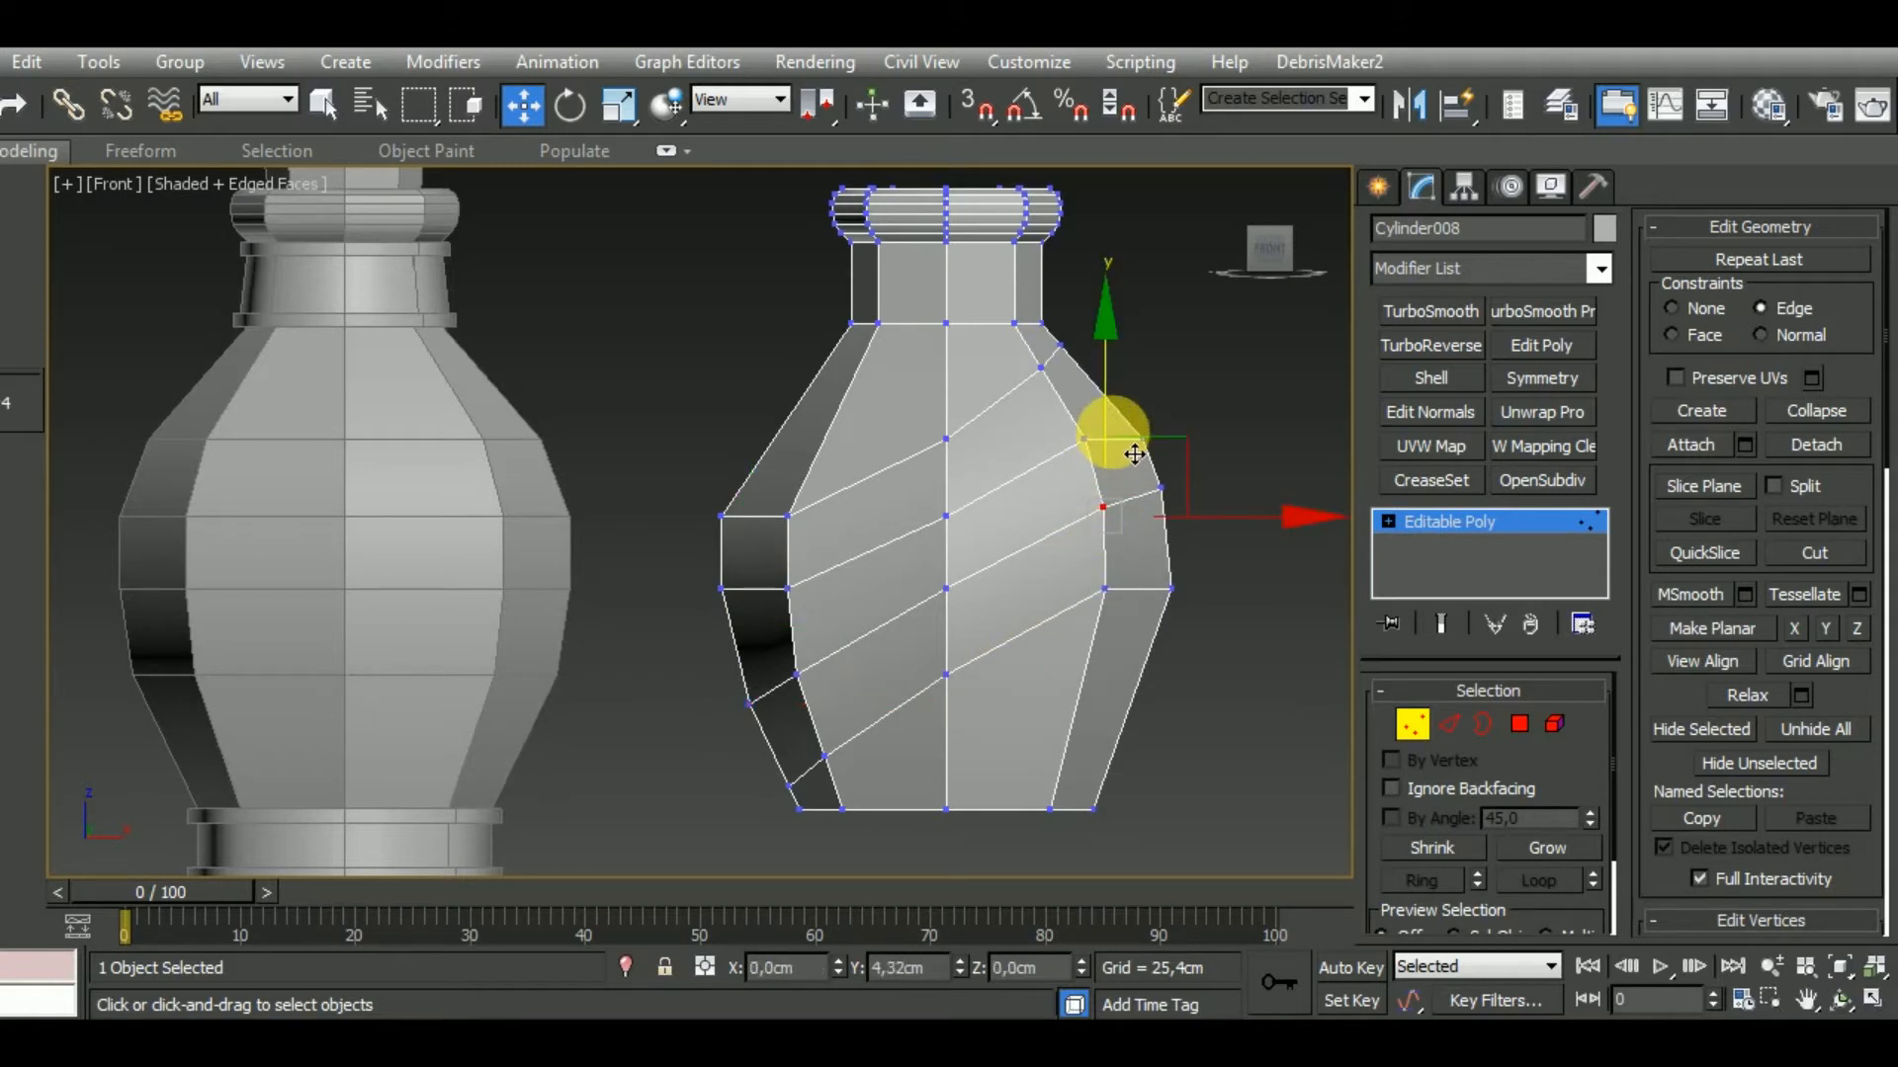
{"action": "left_click_drag", "start_coordinate": [1134, 454], "coordinate": [1162, 488]}
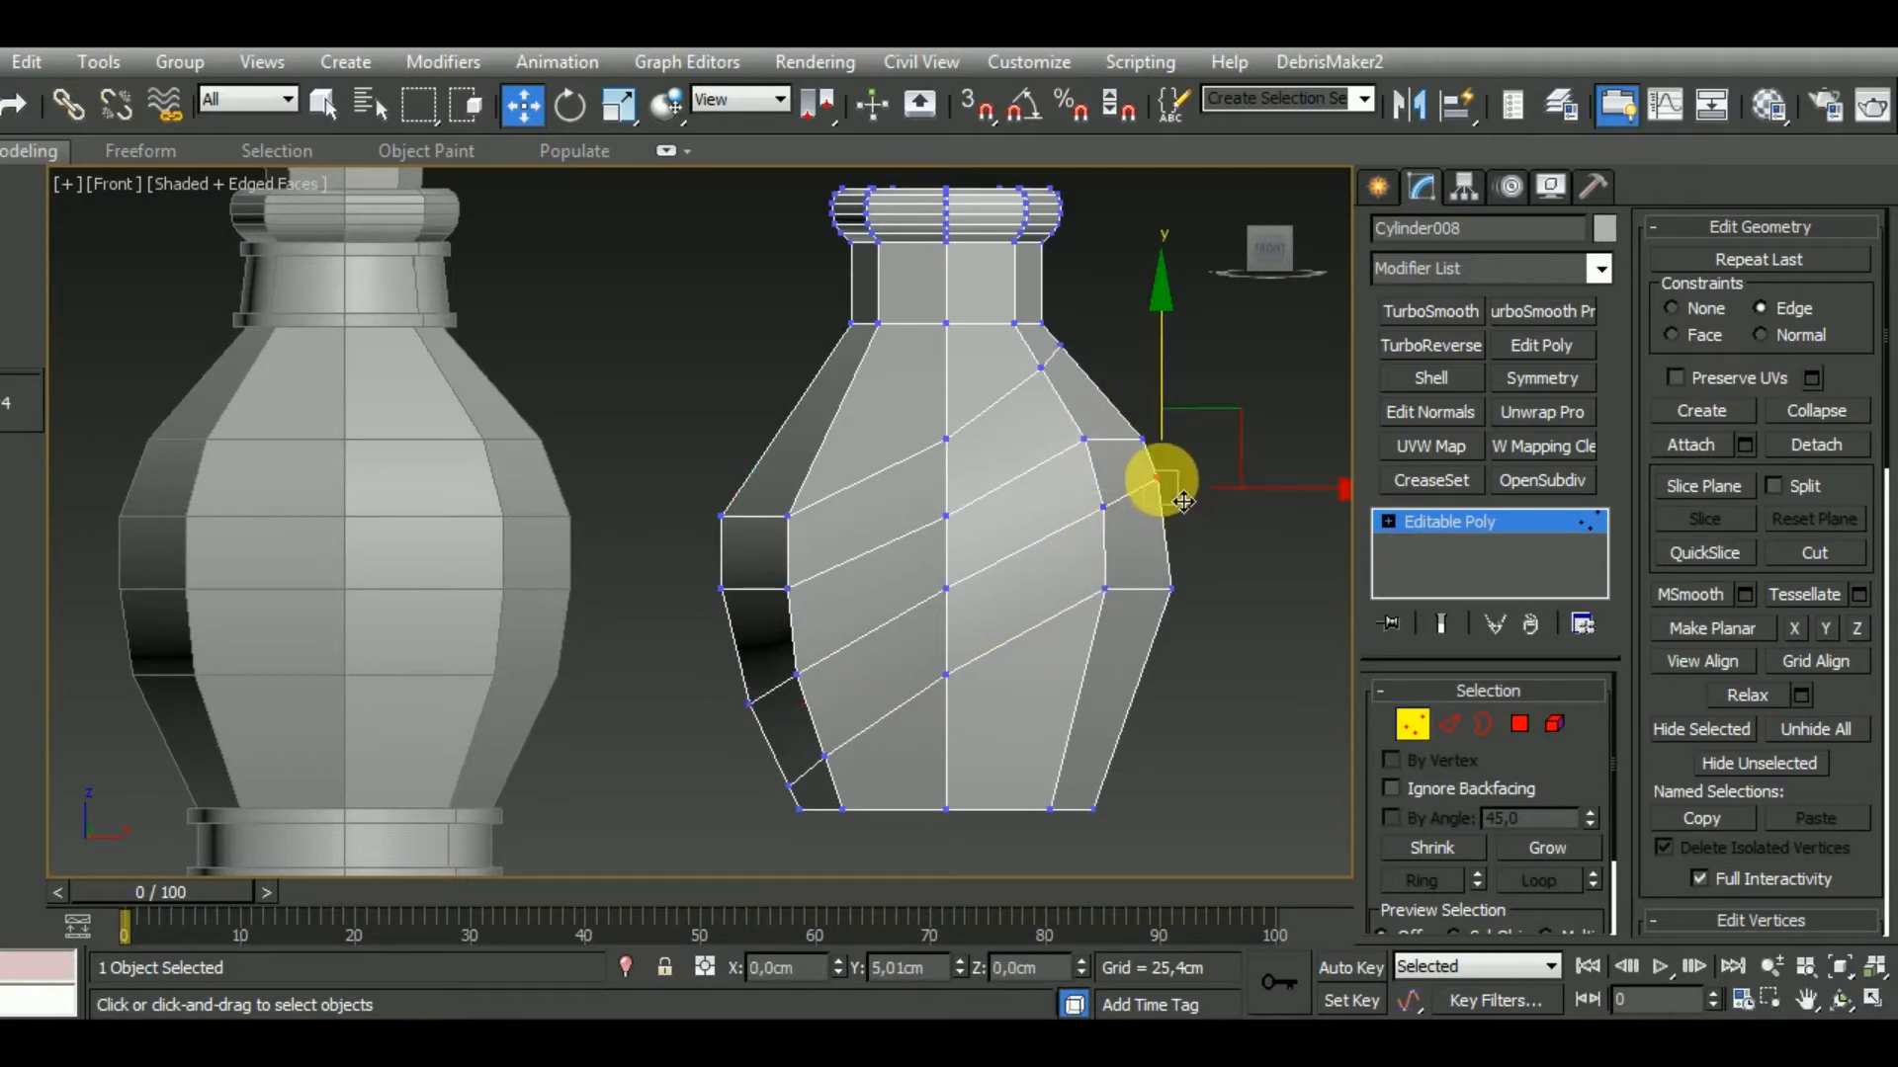
Create a Smooth shape from the straightened diagonal edge loop on the copied bottle and leave edge editing.
{"action": "left_click", "coordinate": [1448, 725]}
{"action": "left_click", "coordinate": [1033, 552]}
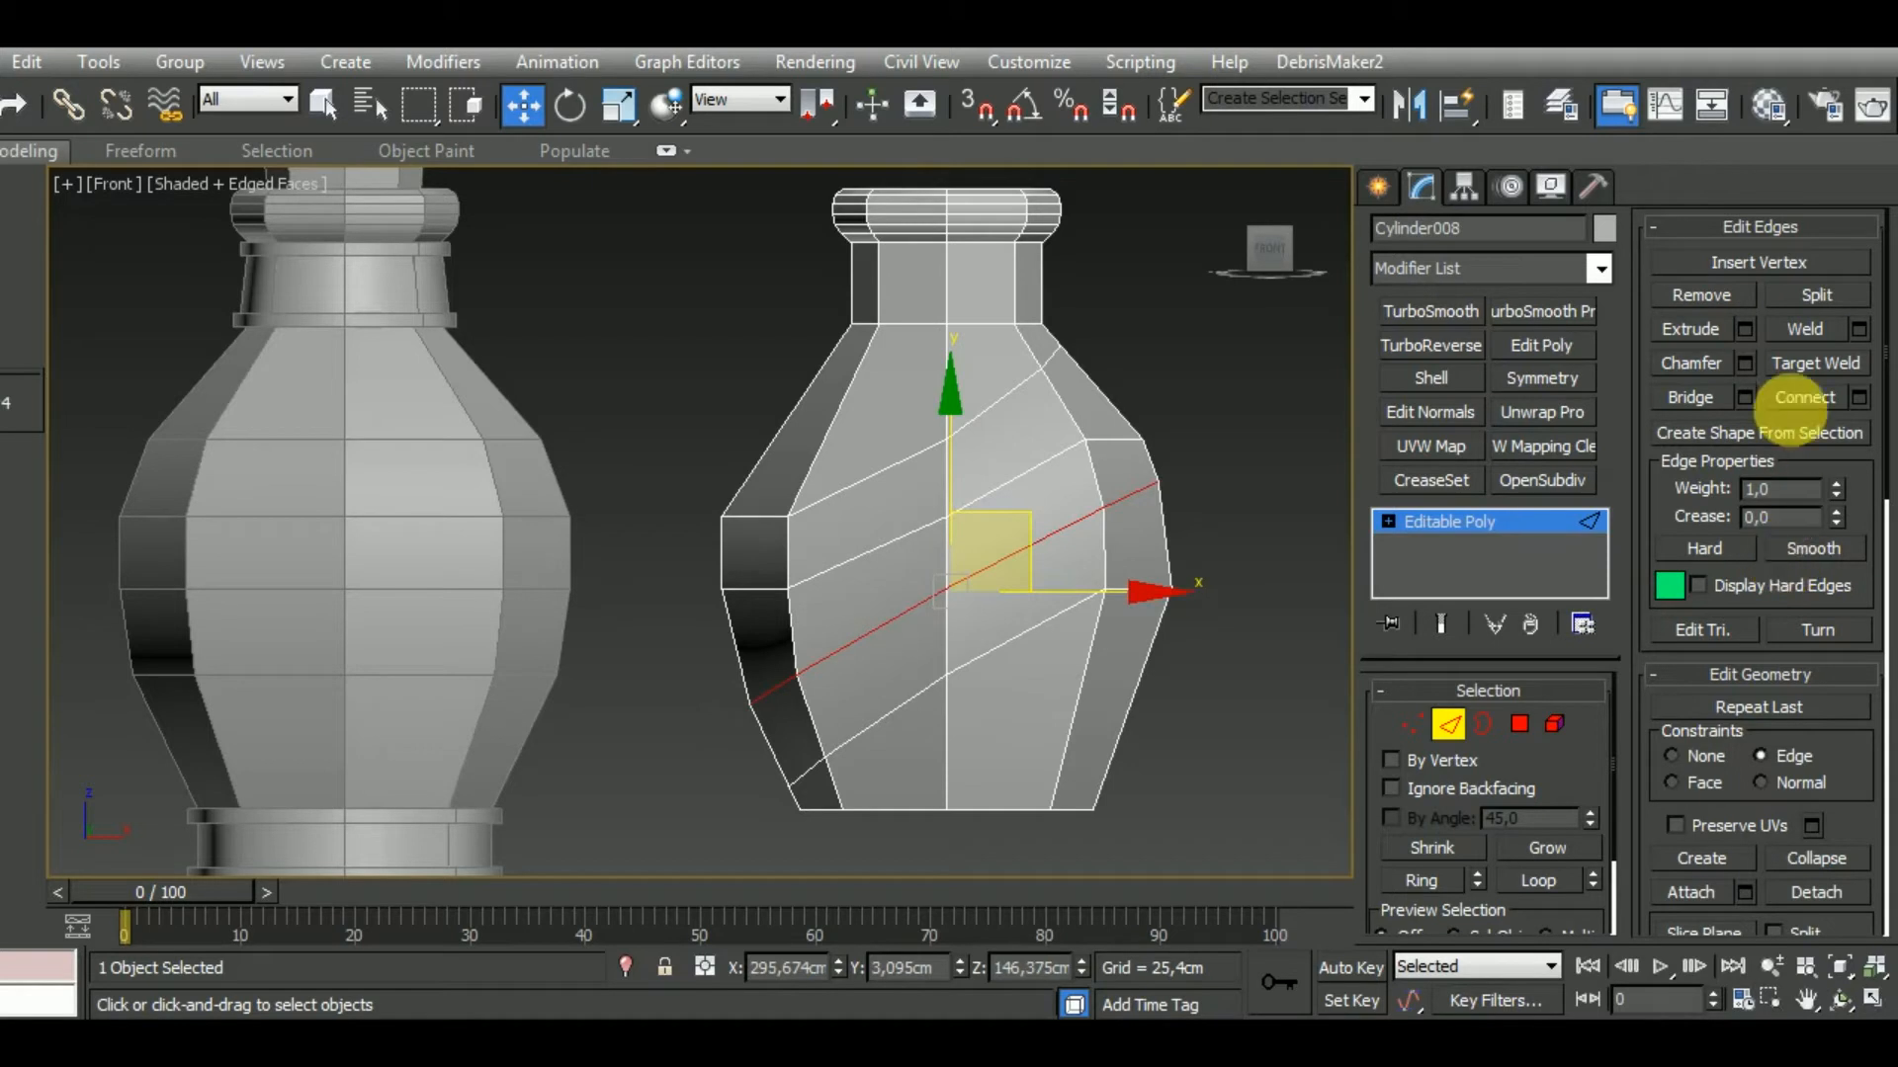
{"action": "left_click", "coordinate": [1794, 435]}
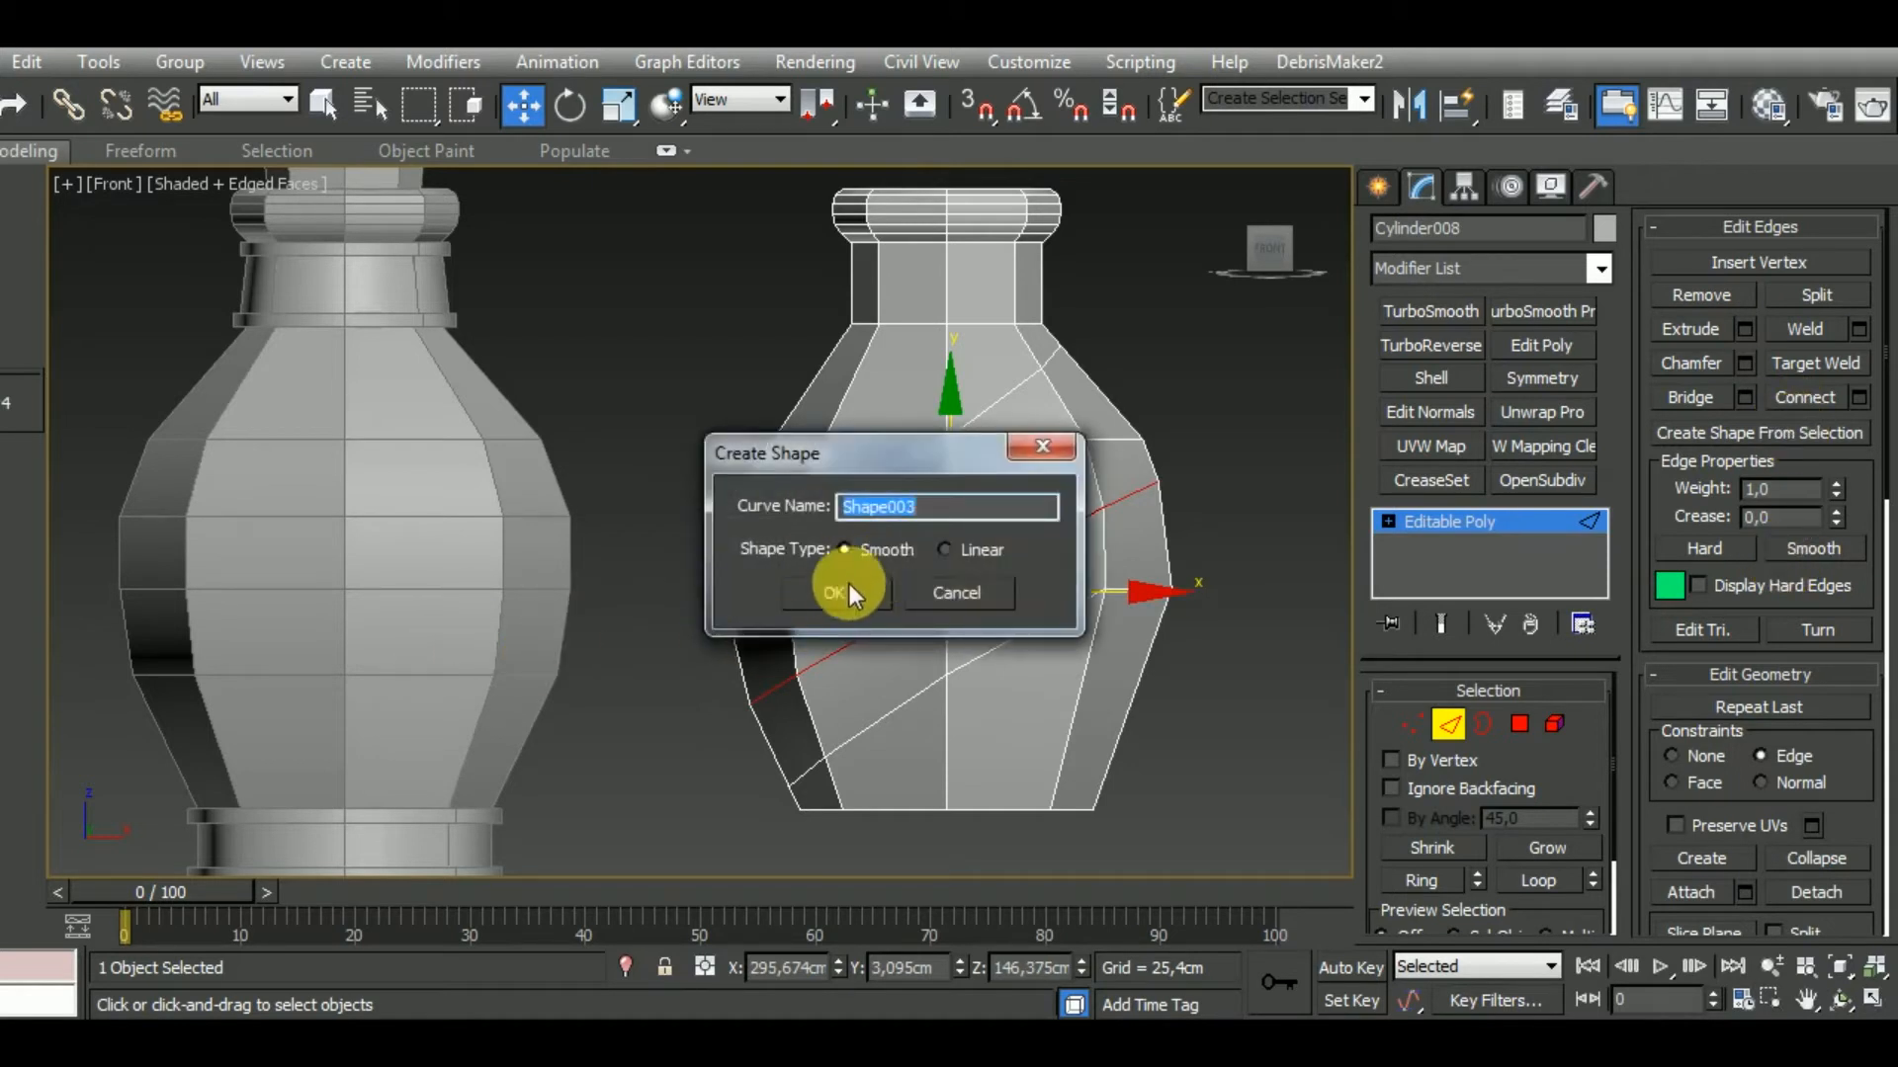
{"action": "left_click", "coordinate": [848, 589]}
{"action": "left_click", "coordinate": [1449, 725]}
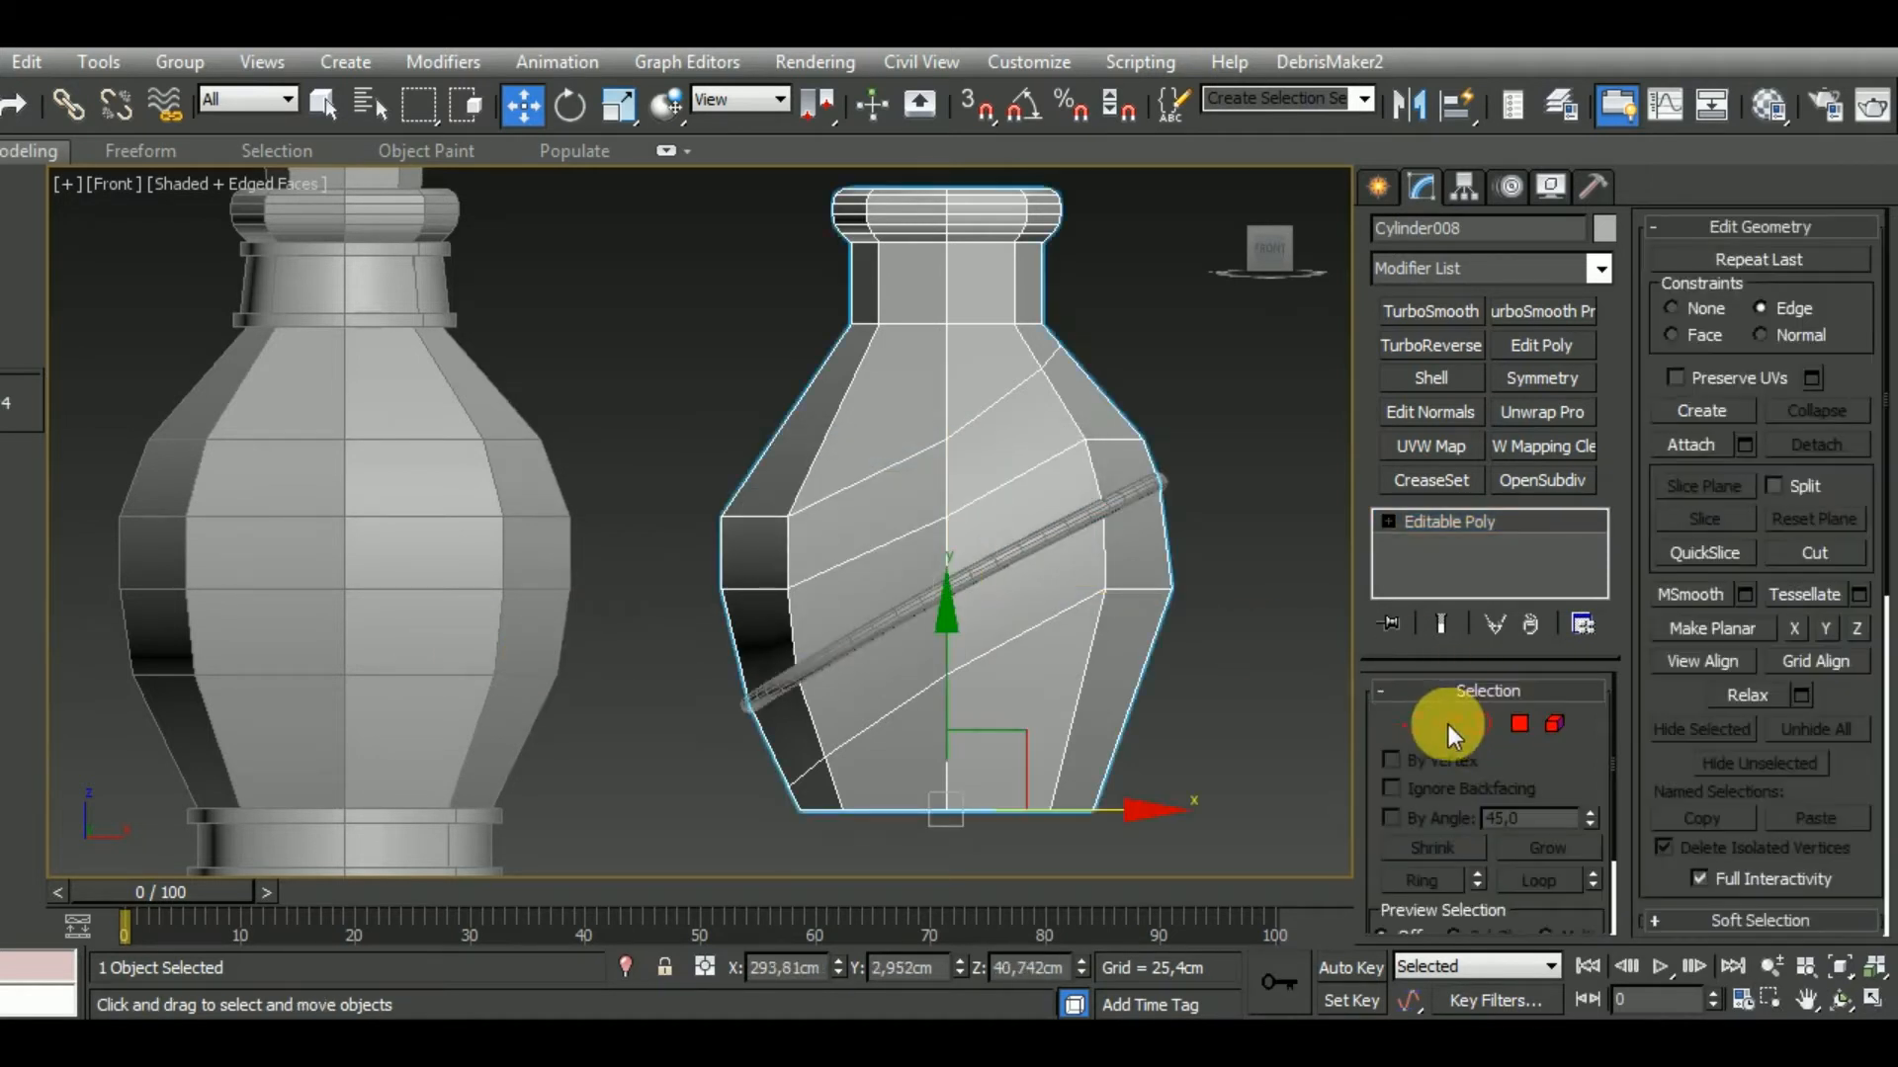
Move the new ring spline onto the original bottle's belly at X 4.35 cm and delete the copied bottle body.
{"action": "left_click", "coordinate": [1031, 542]}
{"action": "middle_click_drag", "start_coordinate": [1177, 719], "coordinate": [1224, 700]}
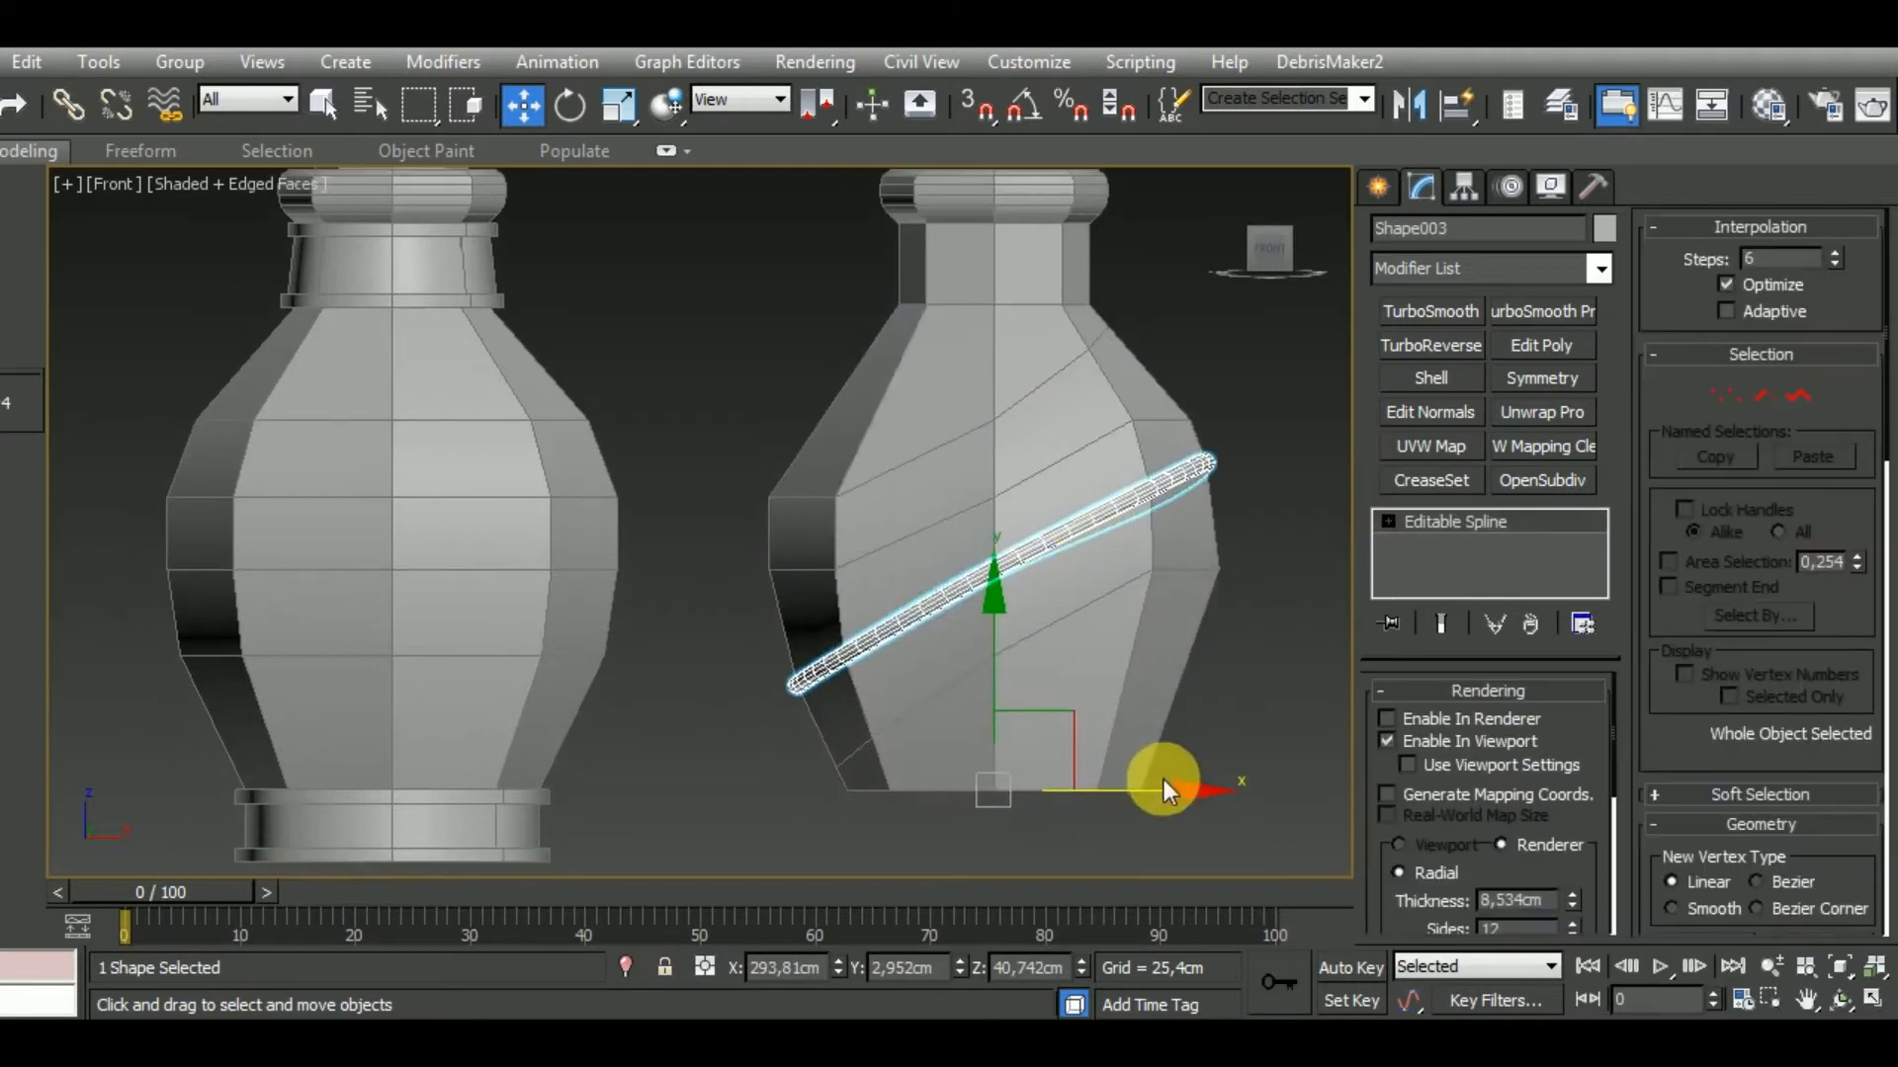
{"action": "left_click_drag", "start_coordinate": [1185, 815], "coordinate": [589, 820]}
{"action": "left_click", "coordinate": [865, 684]}
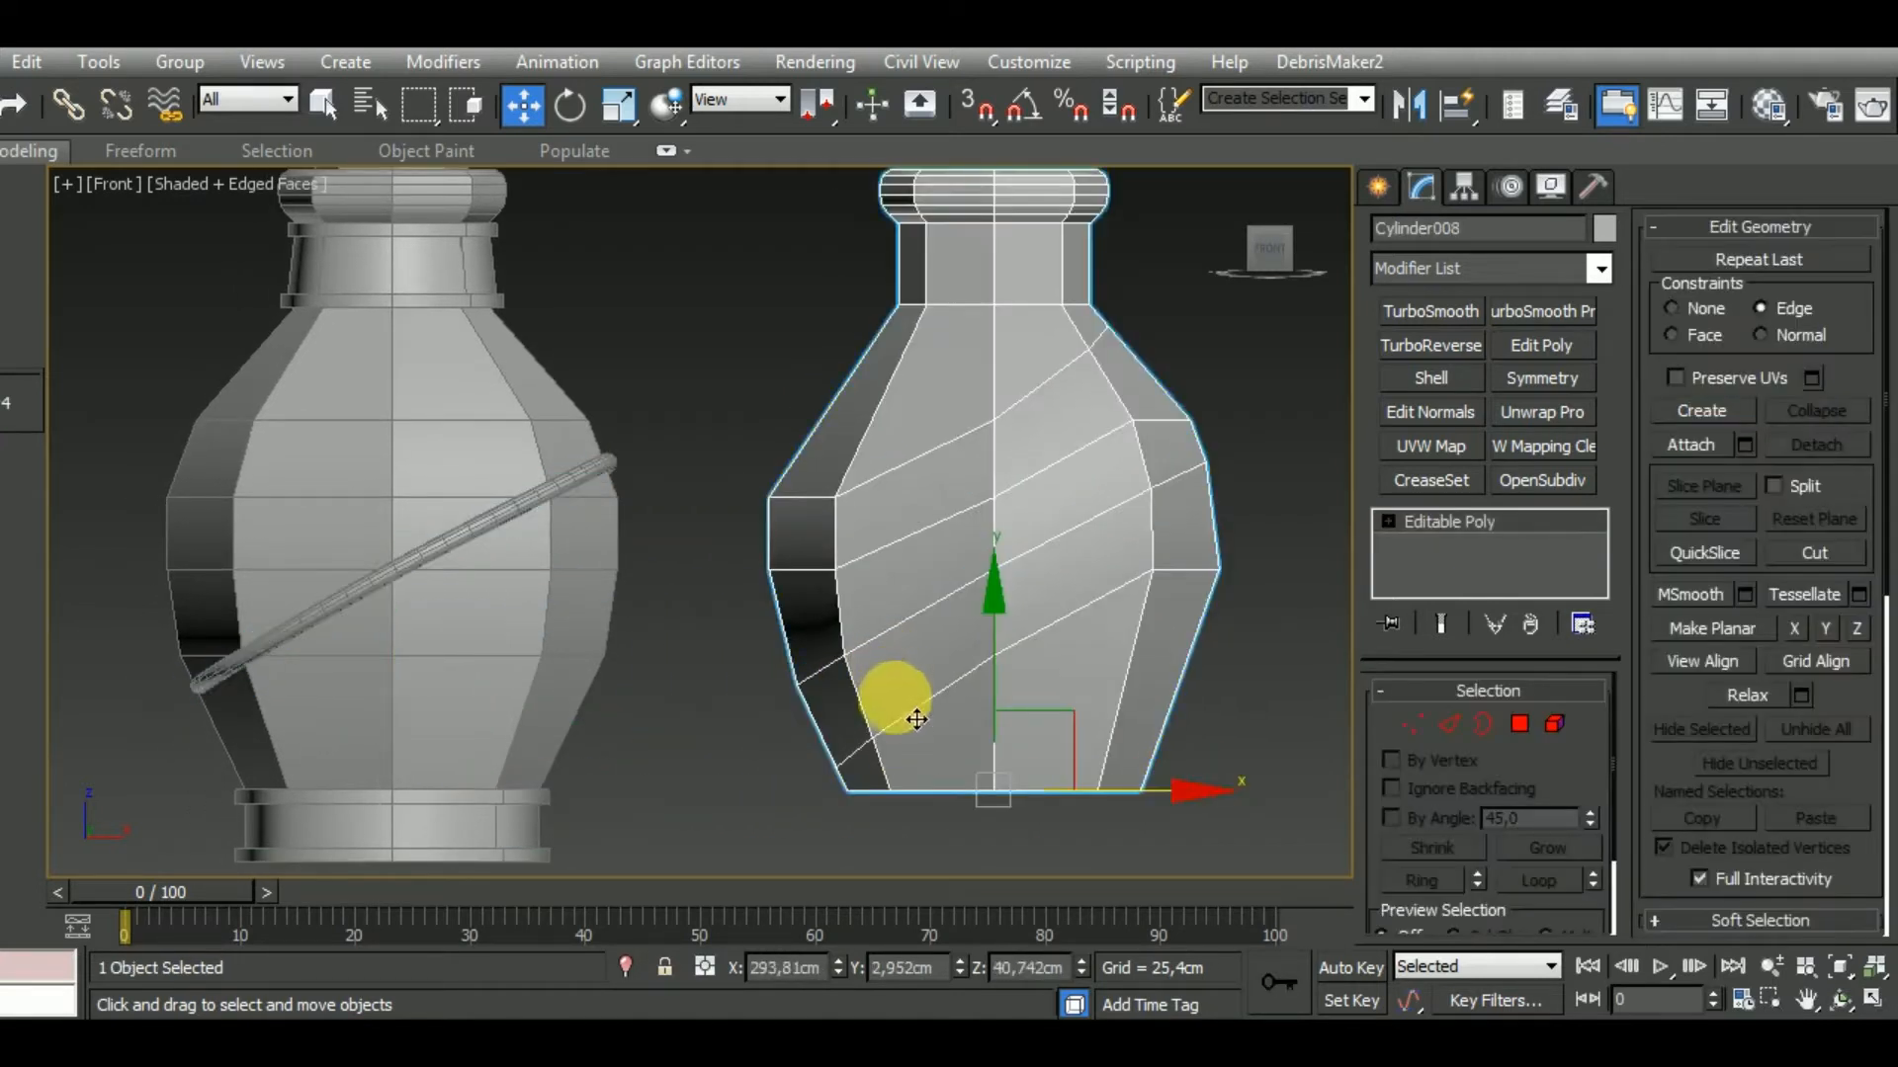
{"action": "key", "text": "Delete"}
Reduce the diagonal ring spline's interpolation to 2 steps for a low-poly look.
{"action": "scroll", "coordinate": [508, 585], "scroll_direction": "up", "scroll_amount": 3}
{"action": "left_click", "coordinate": [543, 584]}
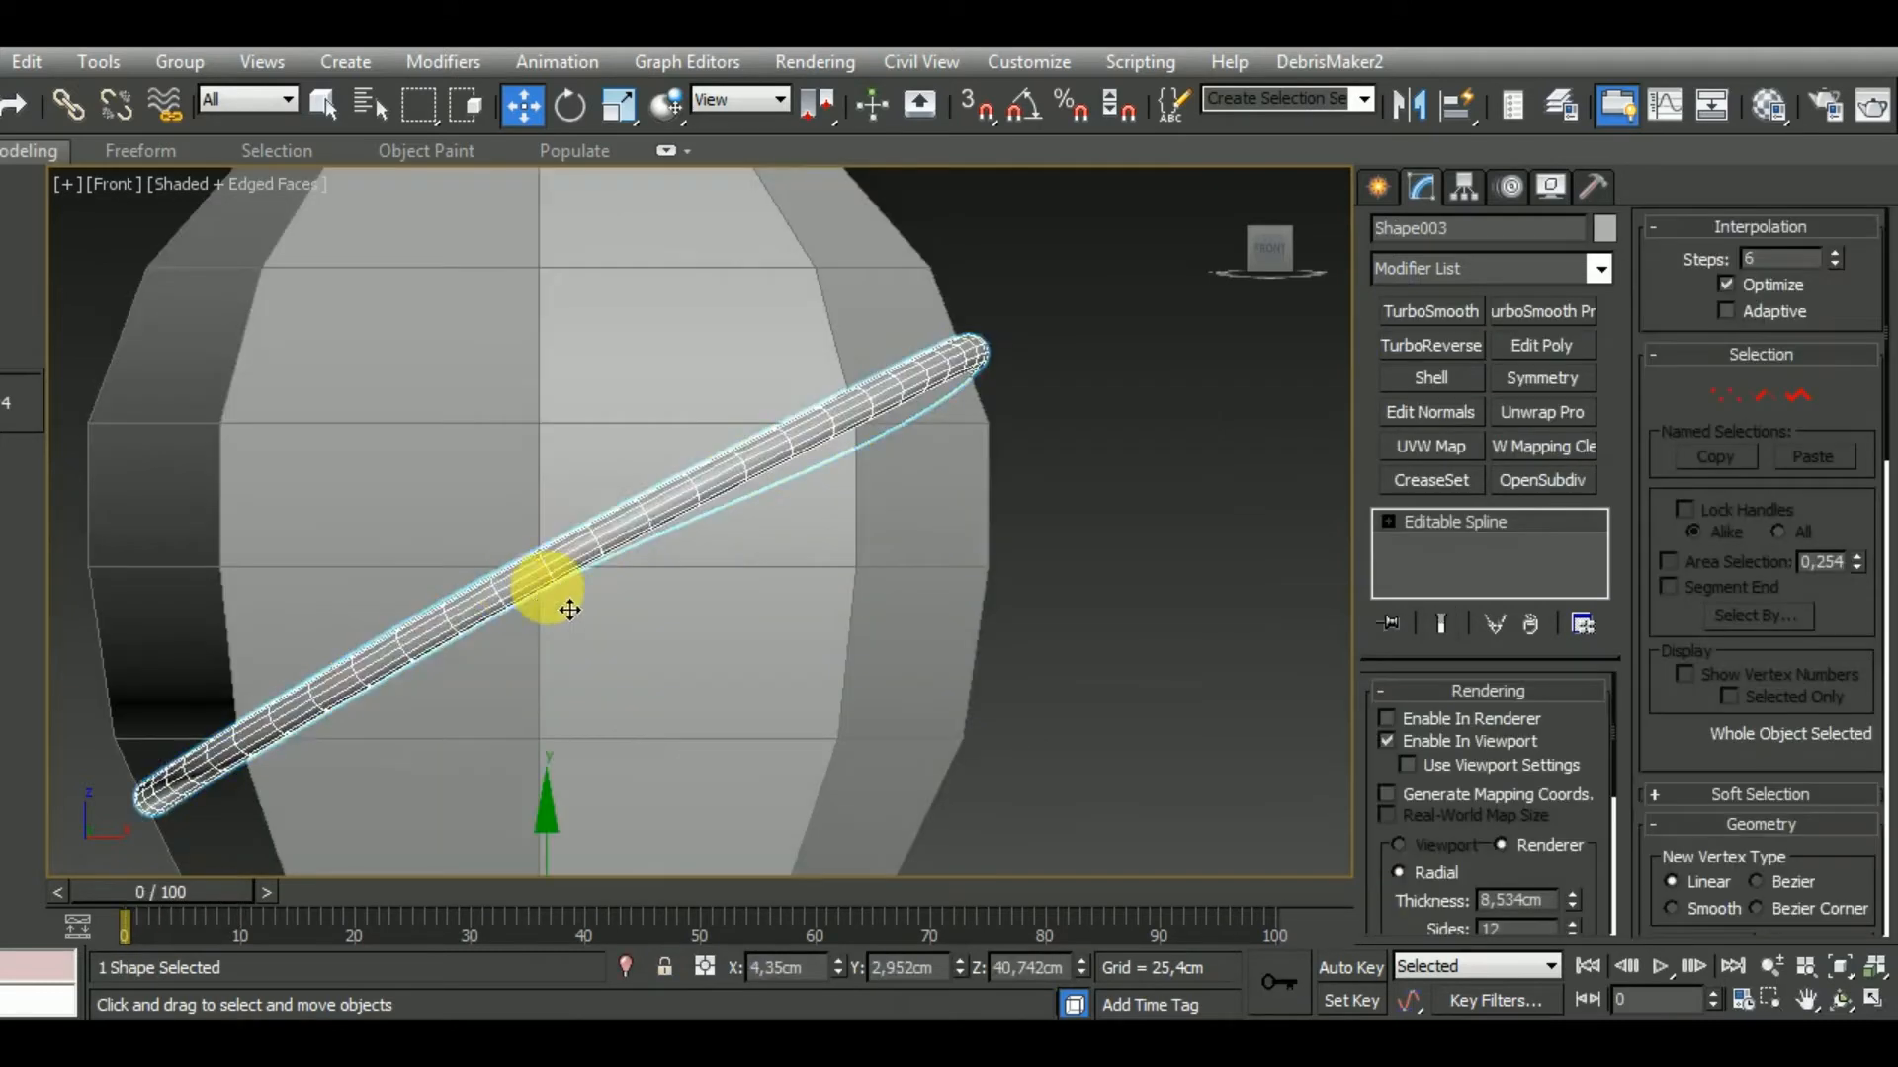
{"action": "scroll", "coordinate": [826, 610], "scroll_direction": "down", "scroll_amount": 3}
{"action": "middle_click_drag", "start_coordinate": [827, 610], "coordinate": [915, 678], "text": "alt"}
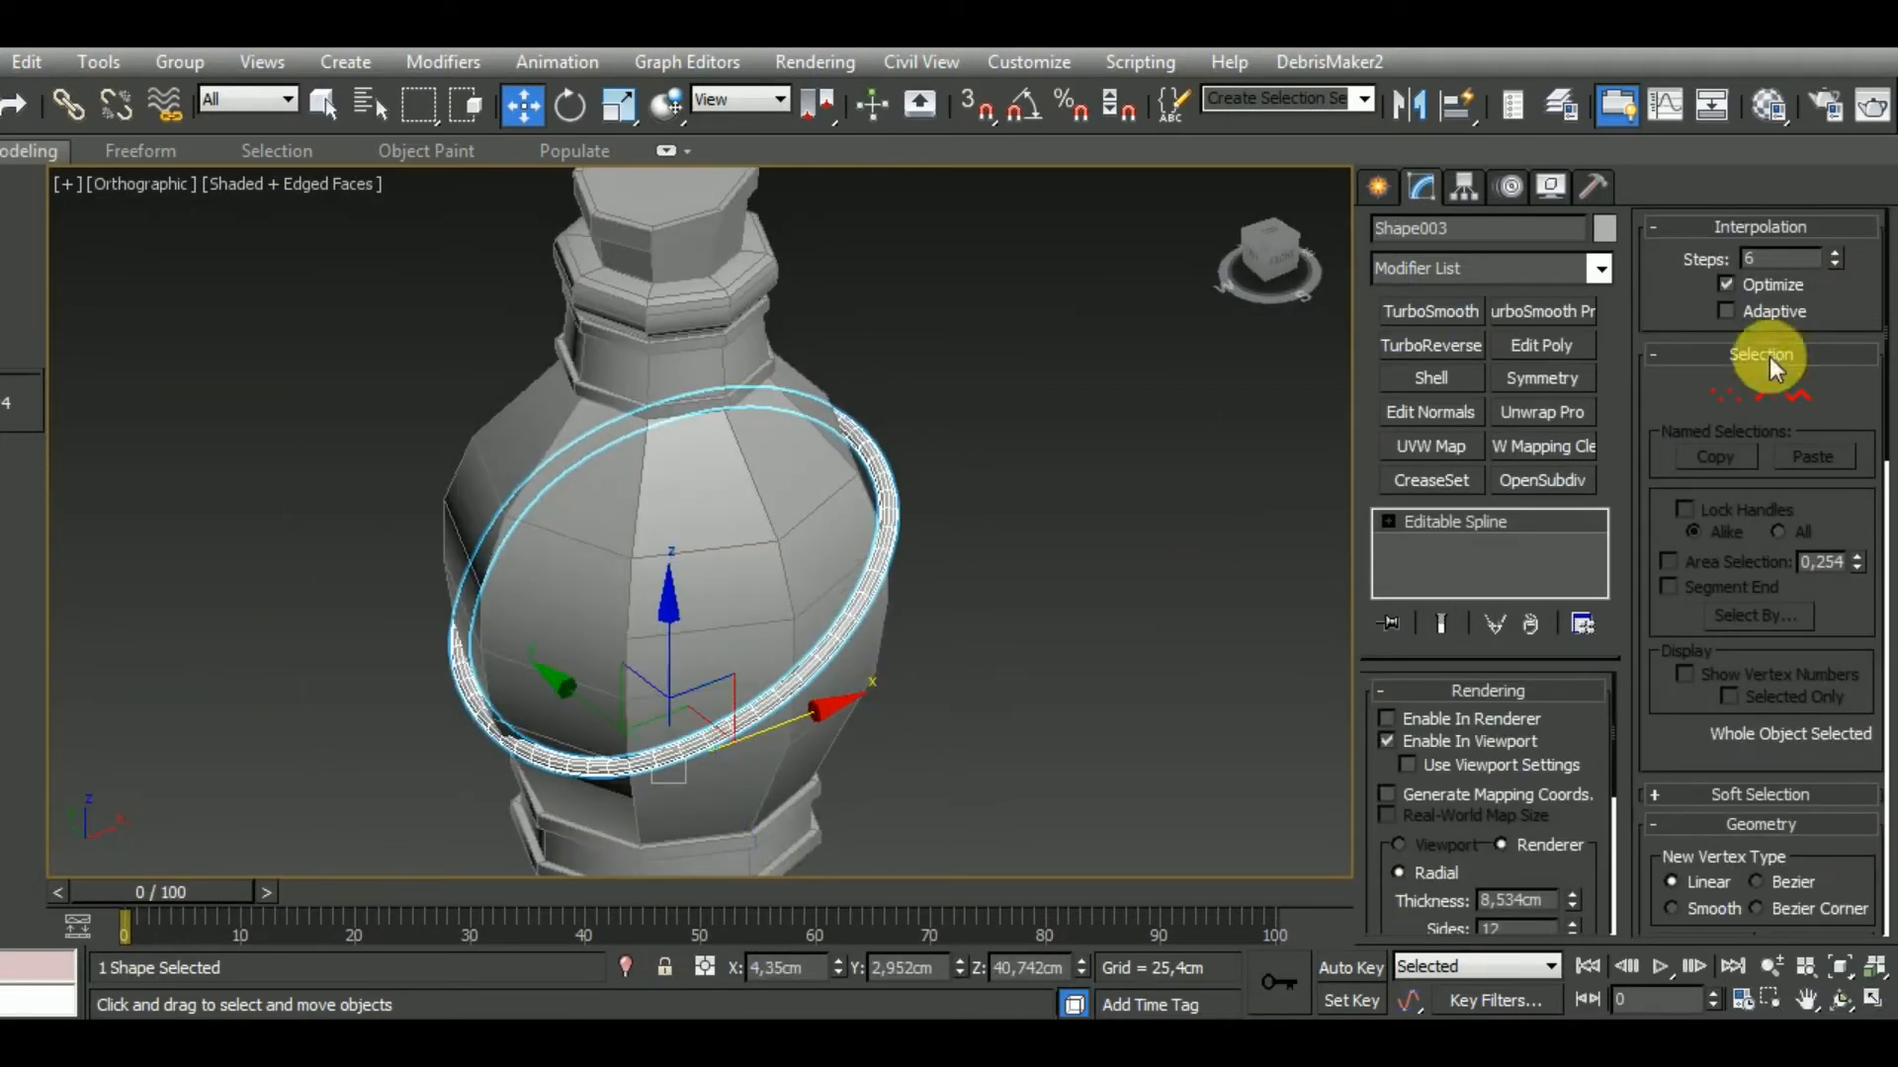
{"action": "left_click", "coordinate": [1836, 265]}
{"action": "left_click", "coordinate": [1835, 265]}
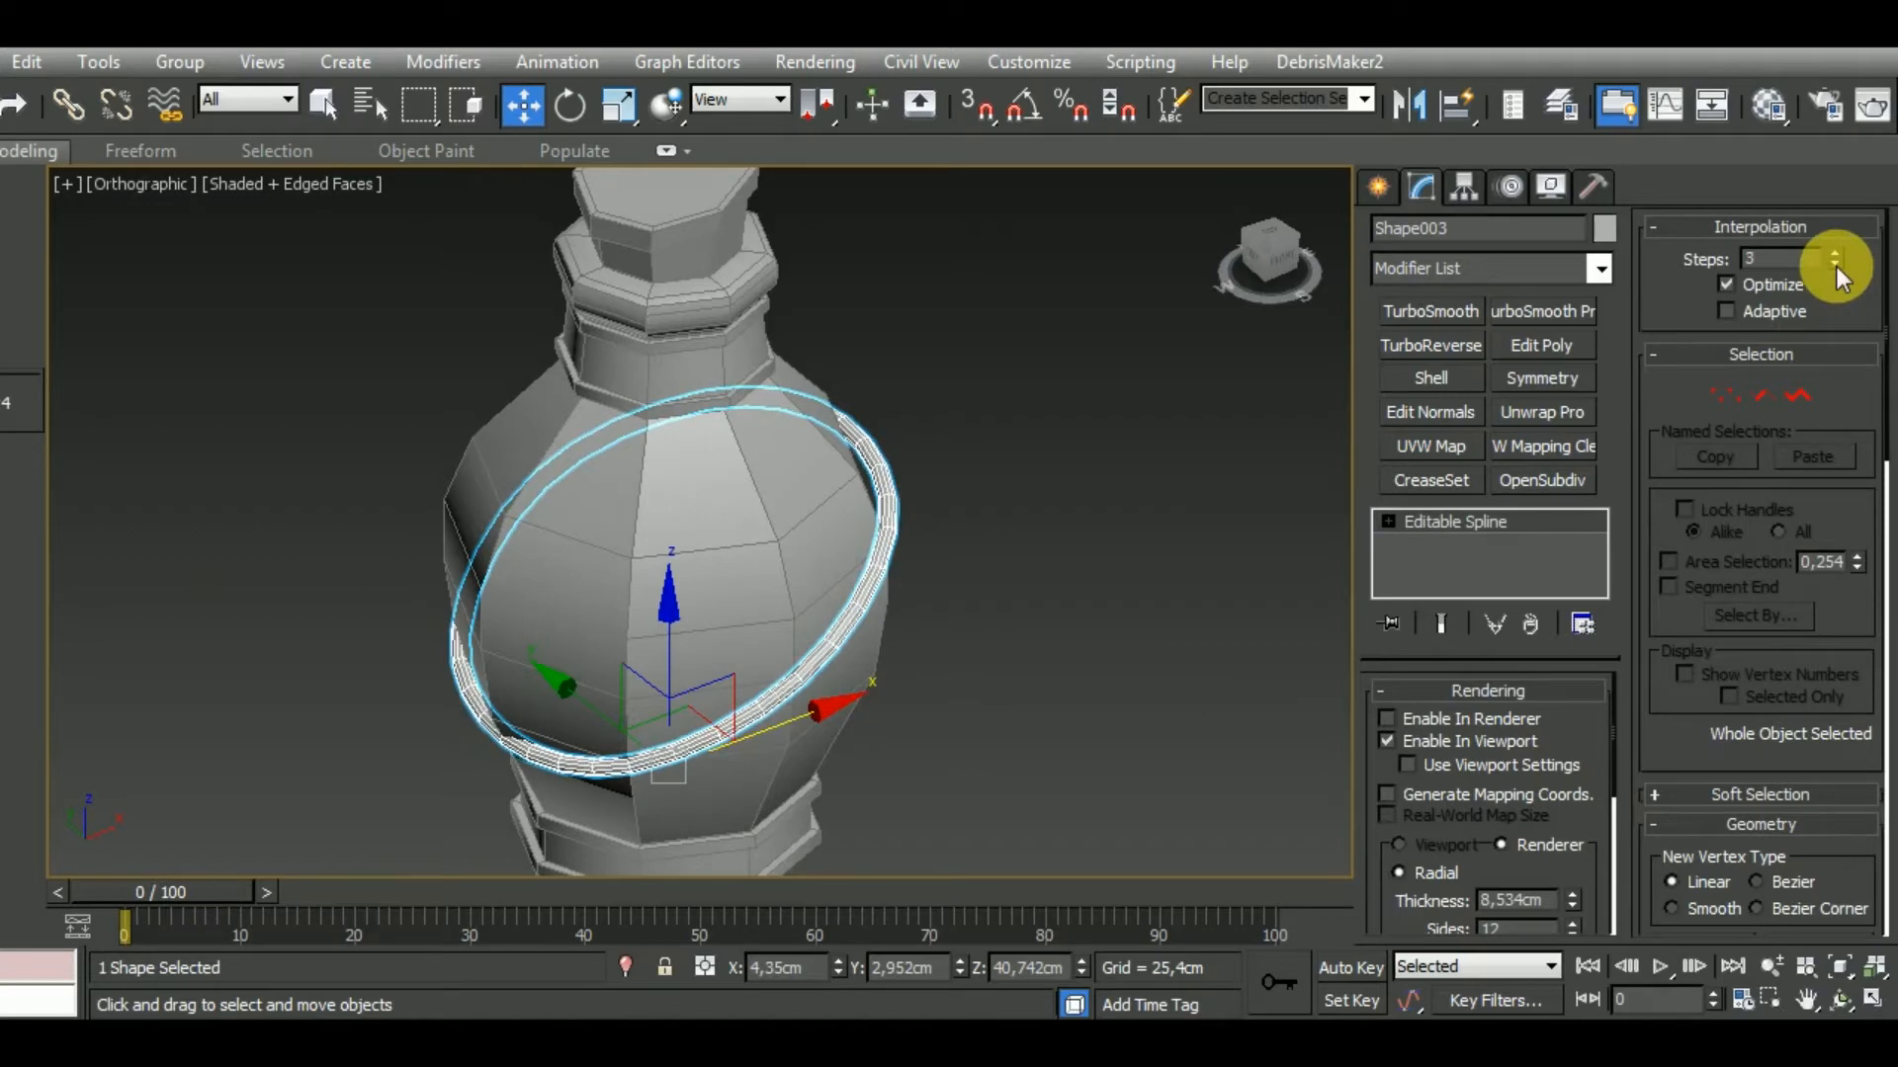
{"action": "left_click", "coordinate": [1836, 265]}
{"action": "middle_click_drag", "start_coordinate": [1069, 732], "coordinate": [988, 643], "text": "alt"}
{"action": "scroll", "coordinate": [813, 643], "scroll_direction": "up", "scroll_amount": 5}
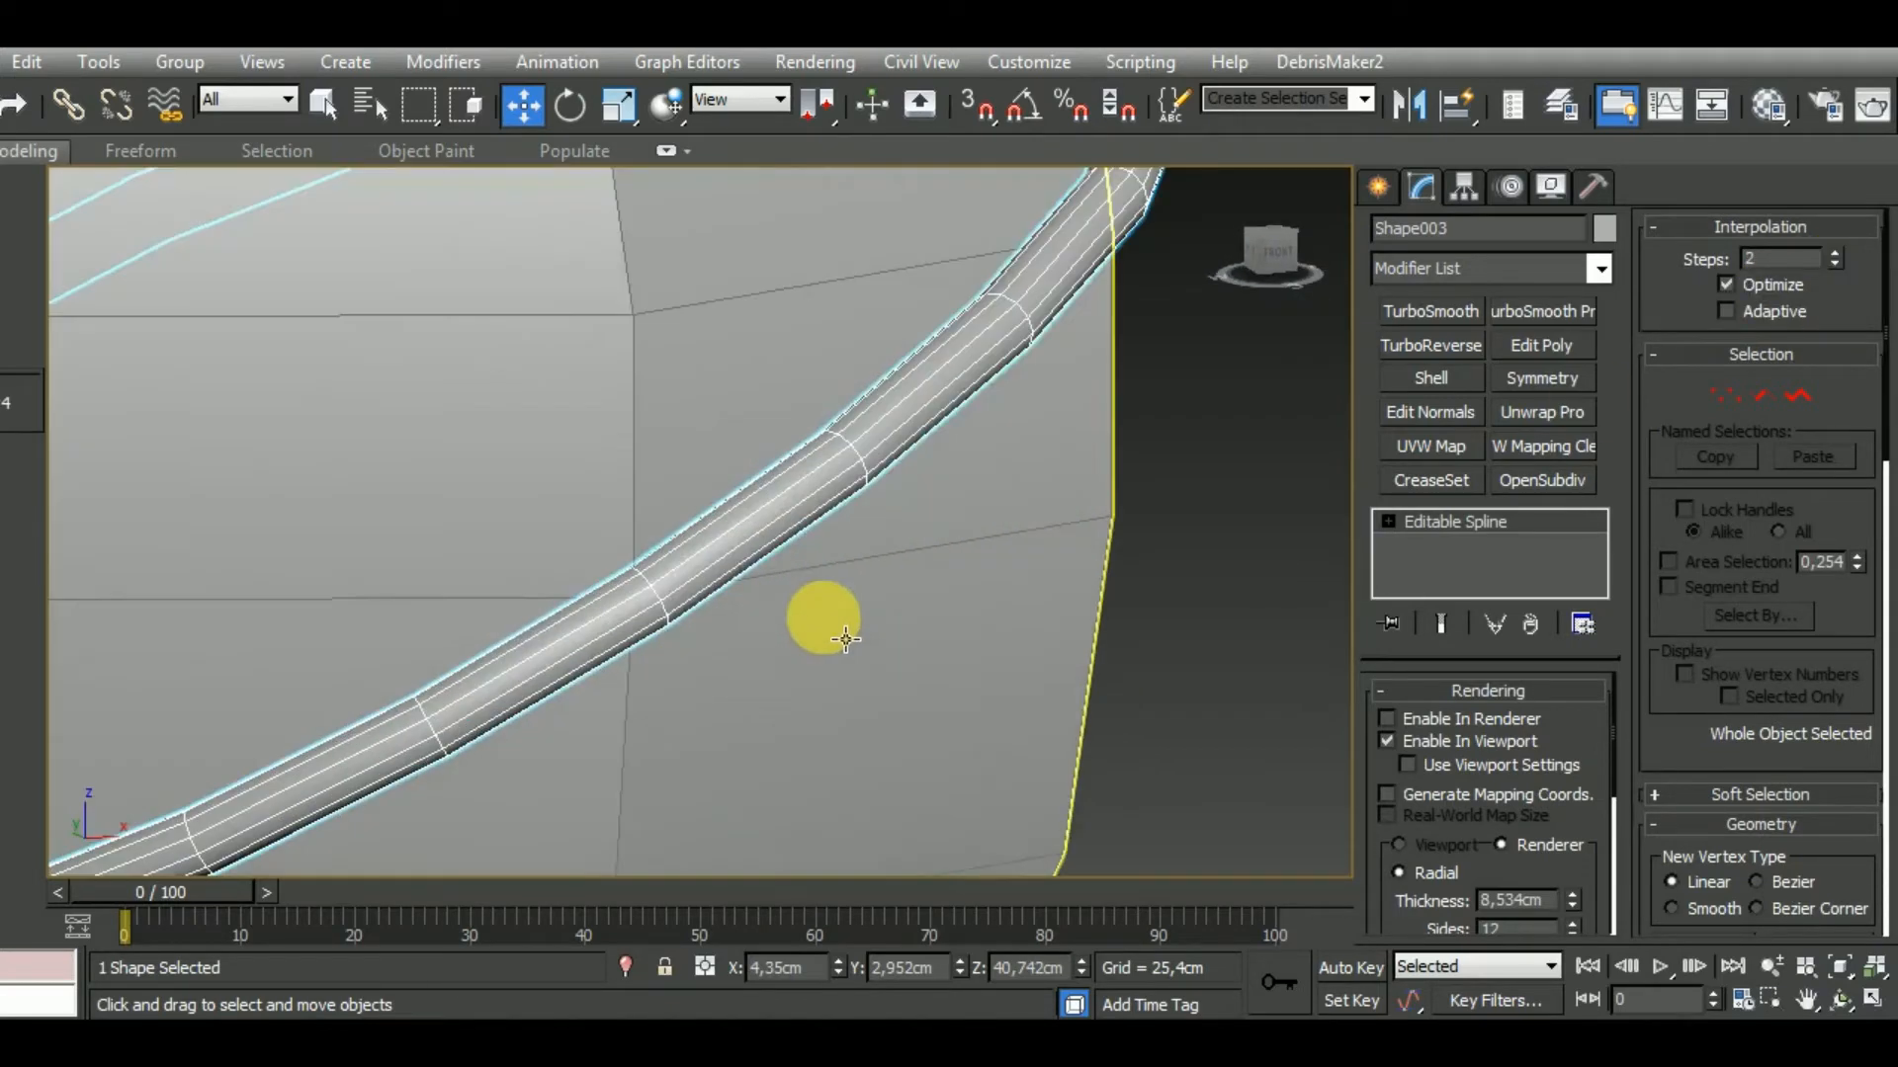
{"action": "scroll", "coordinate": [818, 622], "scroll_direction": "down", "scroll_amount": 4}
{"action": "middle_click_drag", "start_coordinate": [860, 629], "coordinate": [903, 711], "text": "alt"}
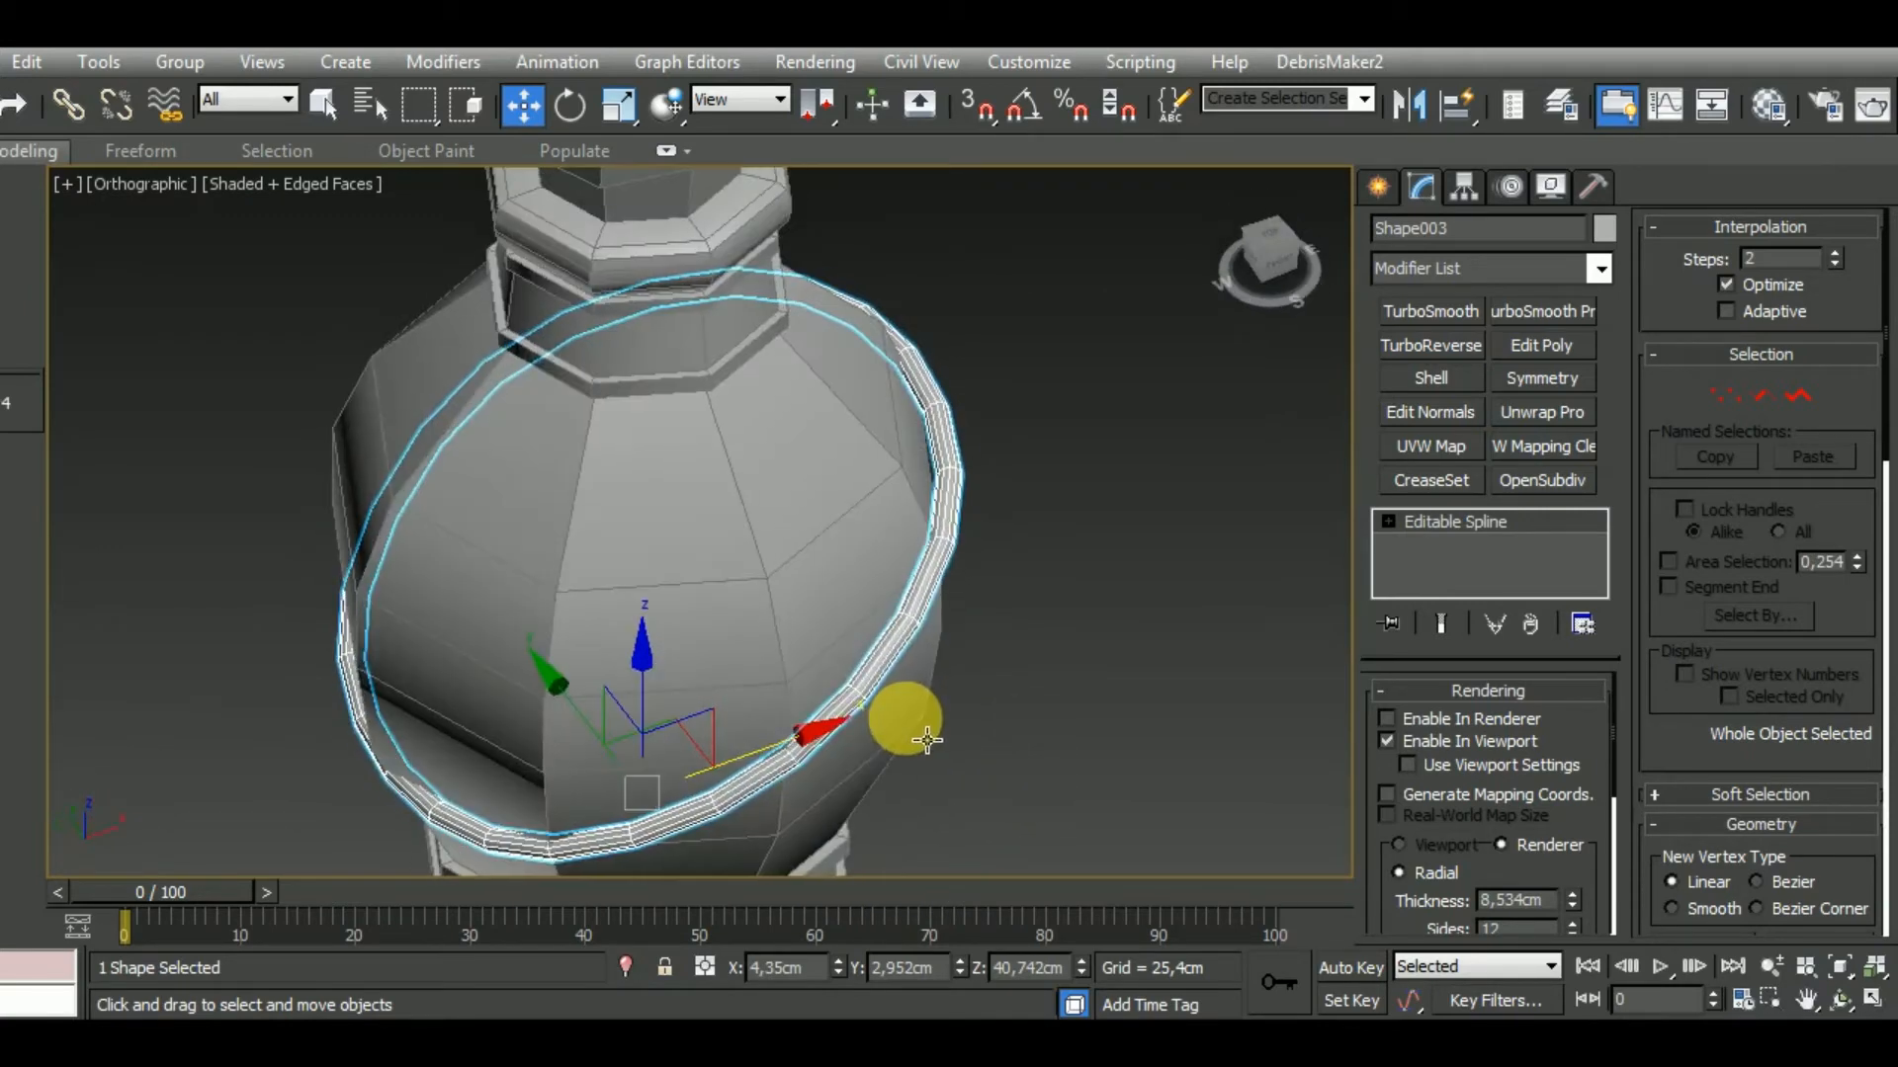
Centre the diagonal ring spline around the bottle in the top wireframe view, shifting it to X 4.752 cm.
{"action": "key", "text": "t"}
{"action": "key", "text": "z"}
{"action": "scroll", "coordinate": [925, 741], "scroll_direction": "down", "scroll_amount": 2}
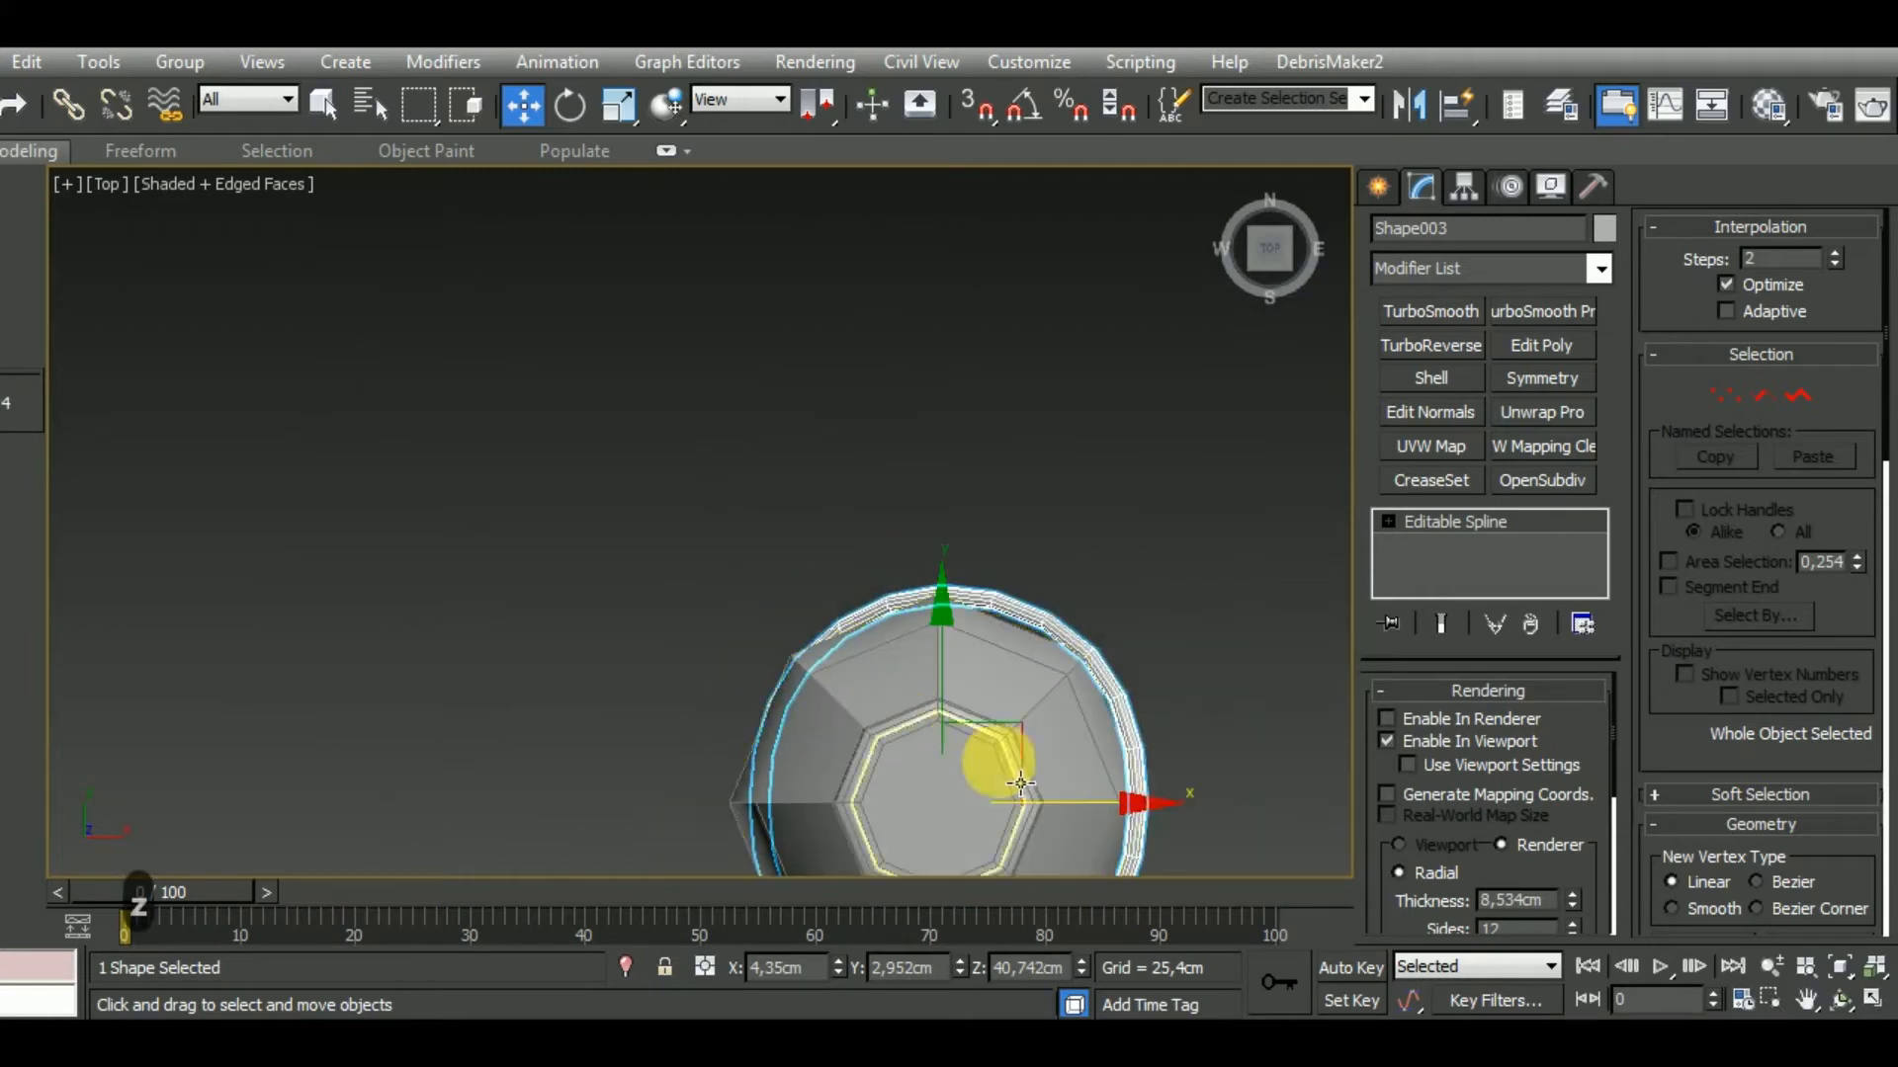
{"action": "middle_click_drag", "start_coordinate": [1017, 784], "coordinate": [960, 600]}
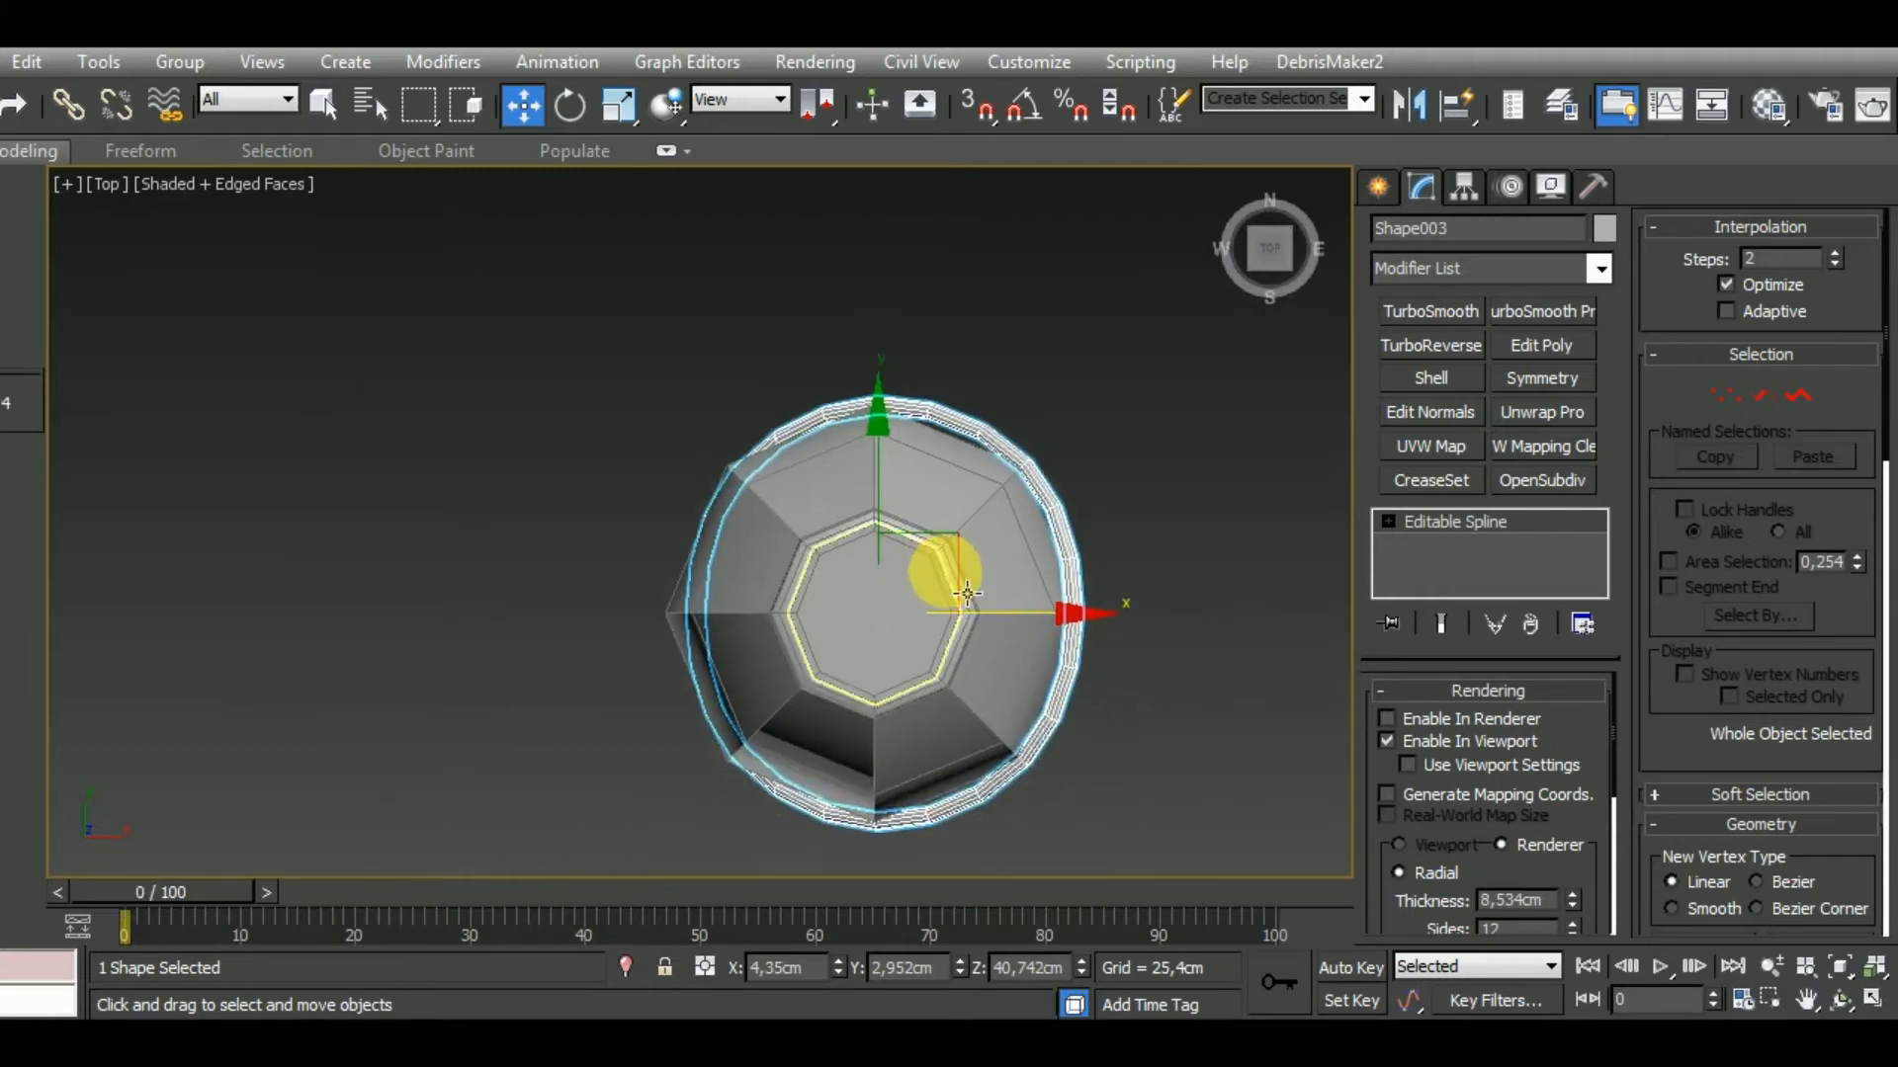
{"action": "left_click", "coordinate": [1045, 635]}
{"action": "key", "text": "F3"}
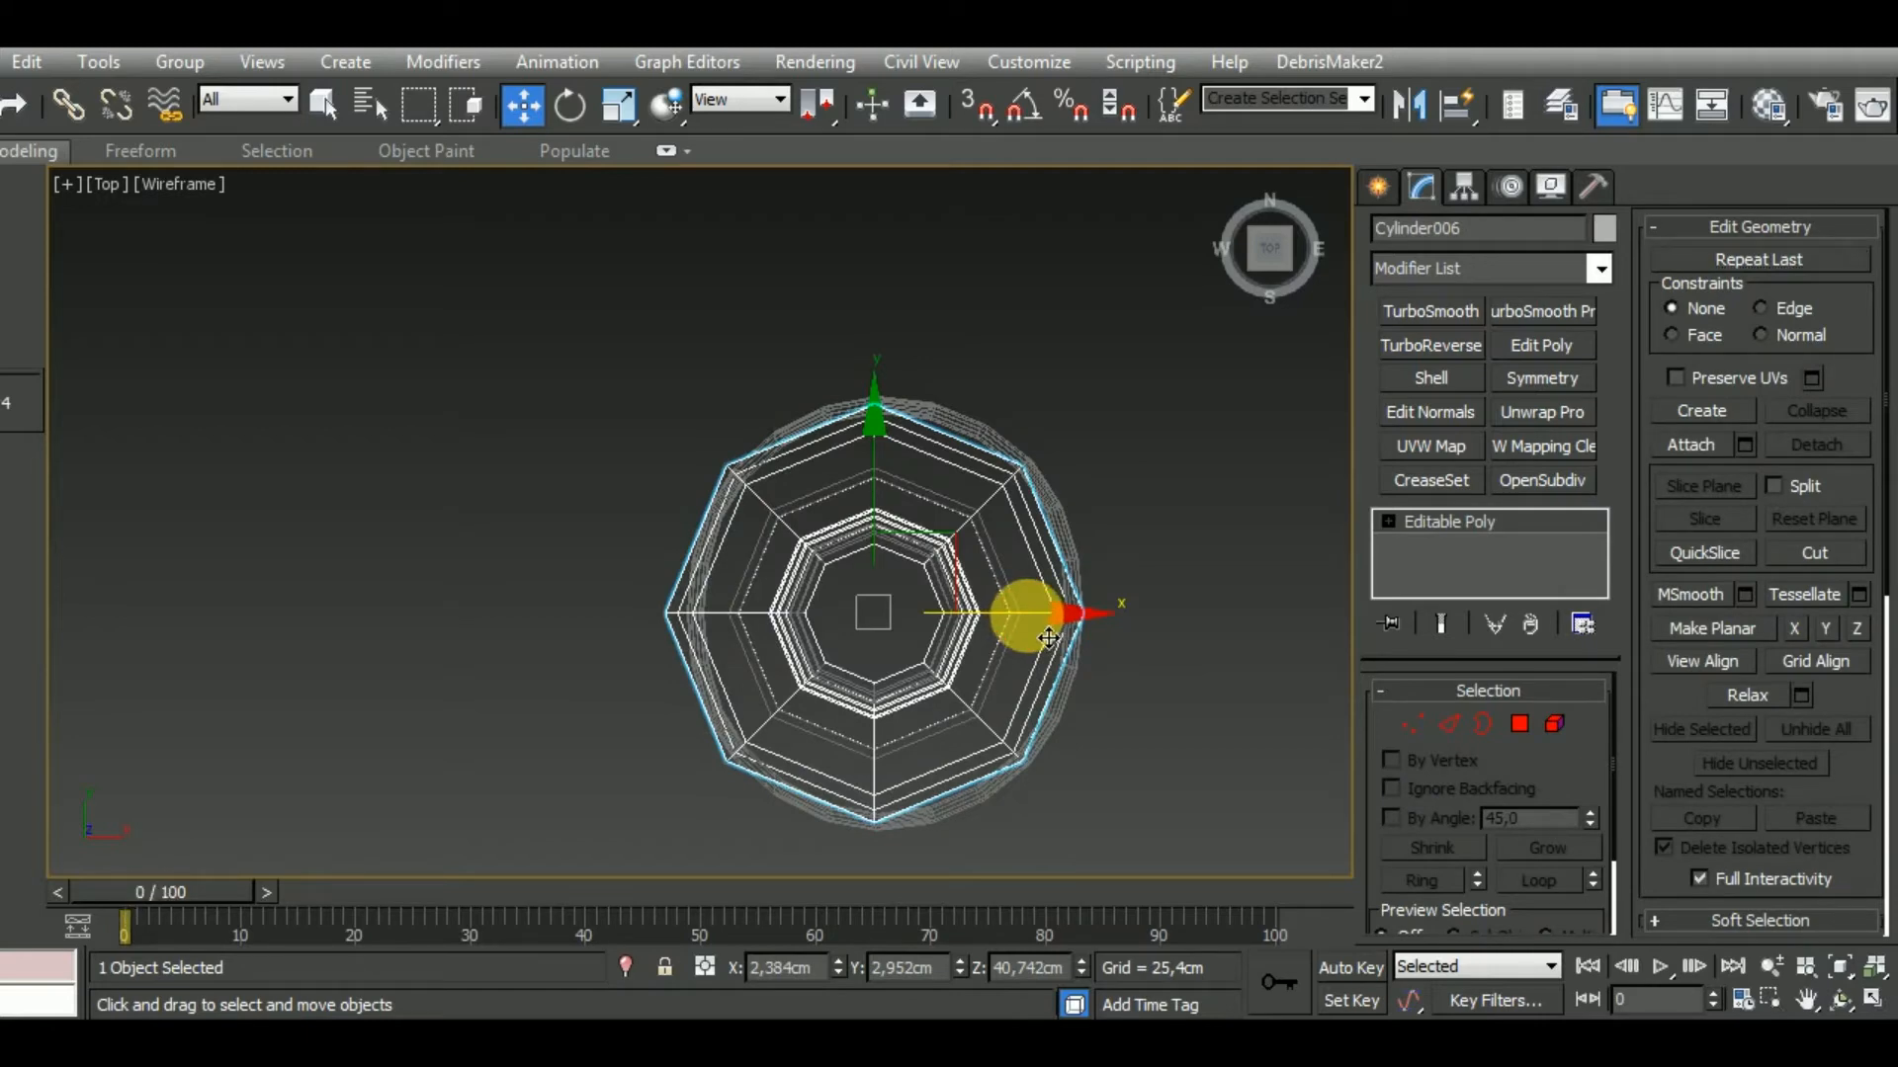
{"action": "left_click_drag", "start_coordinate": [1048, 638], "coordinate": [1046, 637]}
{"action": "key", "text": "ctrl+z"}
{"action": "key", "text": "ctrl+z"}
{"action": "key", "text": "ctrl+z"}
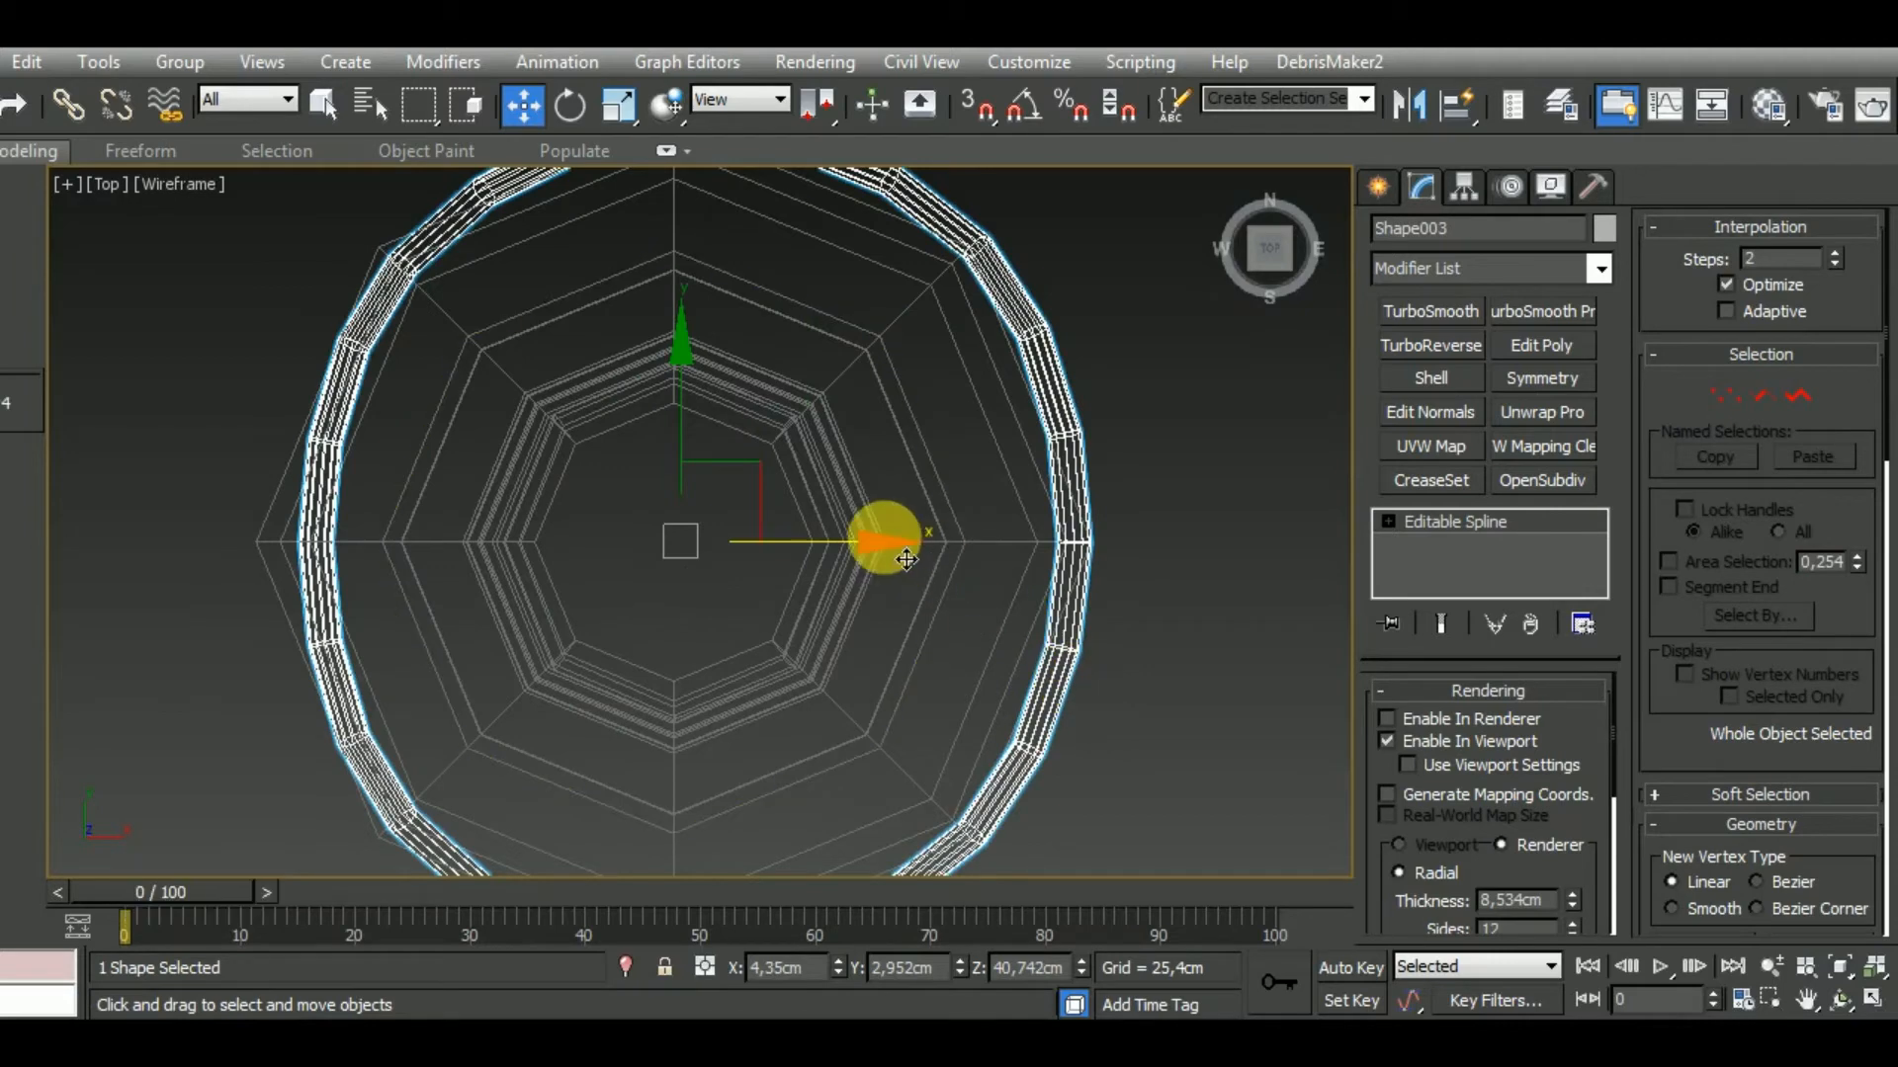
{"action": "left_click_drag", "start_coordinate": [902, 559], "coordinate": [904, 557]}
Examine how the ring fits around the bottle's belly in shaded view from several angles.
{"action": "key", "text": "F3"}
{"action": "scroll", "coordinate": [904, 554], "scroll_direction": "down", "scroll_amount": 4}
{"action": "mouse_move", "coordinate": [906, 550]}
{"action": "middle_mouse_down", "text": "alt"}
{"action": "mouse_move", "coordinate": [1051, 624]}
{"action": "mouse_move", "coordinate": [1100, 524]}
{"action": "mouse_move", "coordinate": [1223, 524]}
{"action": "middle_mouse_up", "text": "alt"}
{"action": "scroll", "coordinate": [765, 665], "scroll_direction": "up", "scroll_amount": 8}
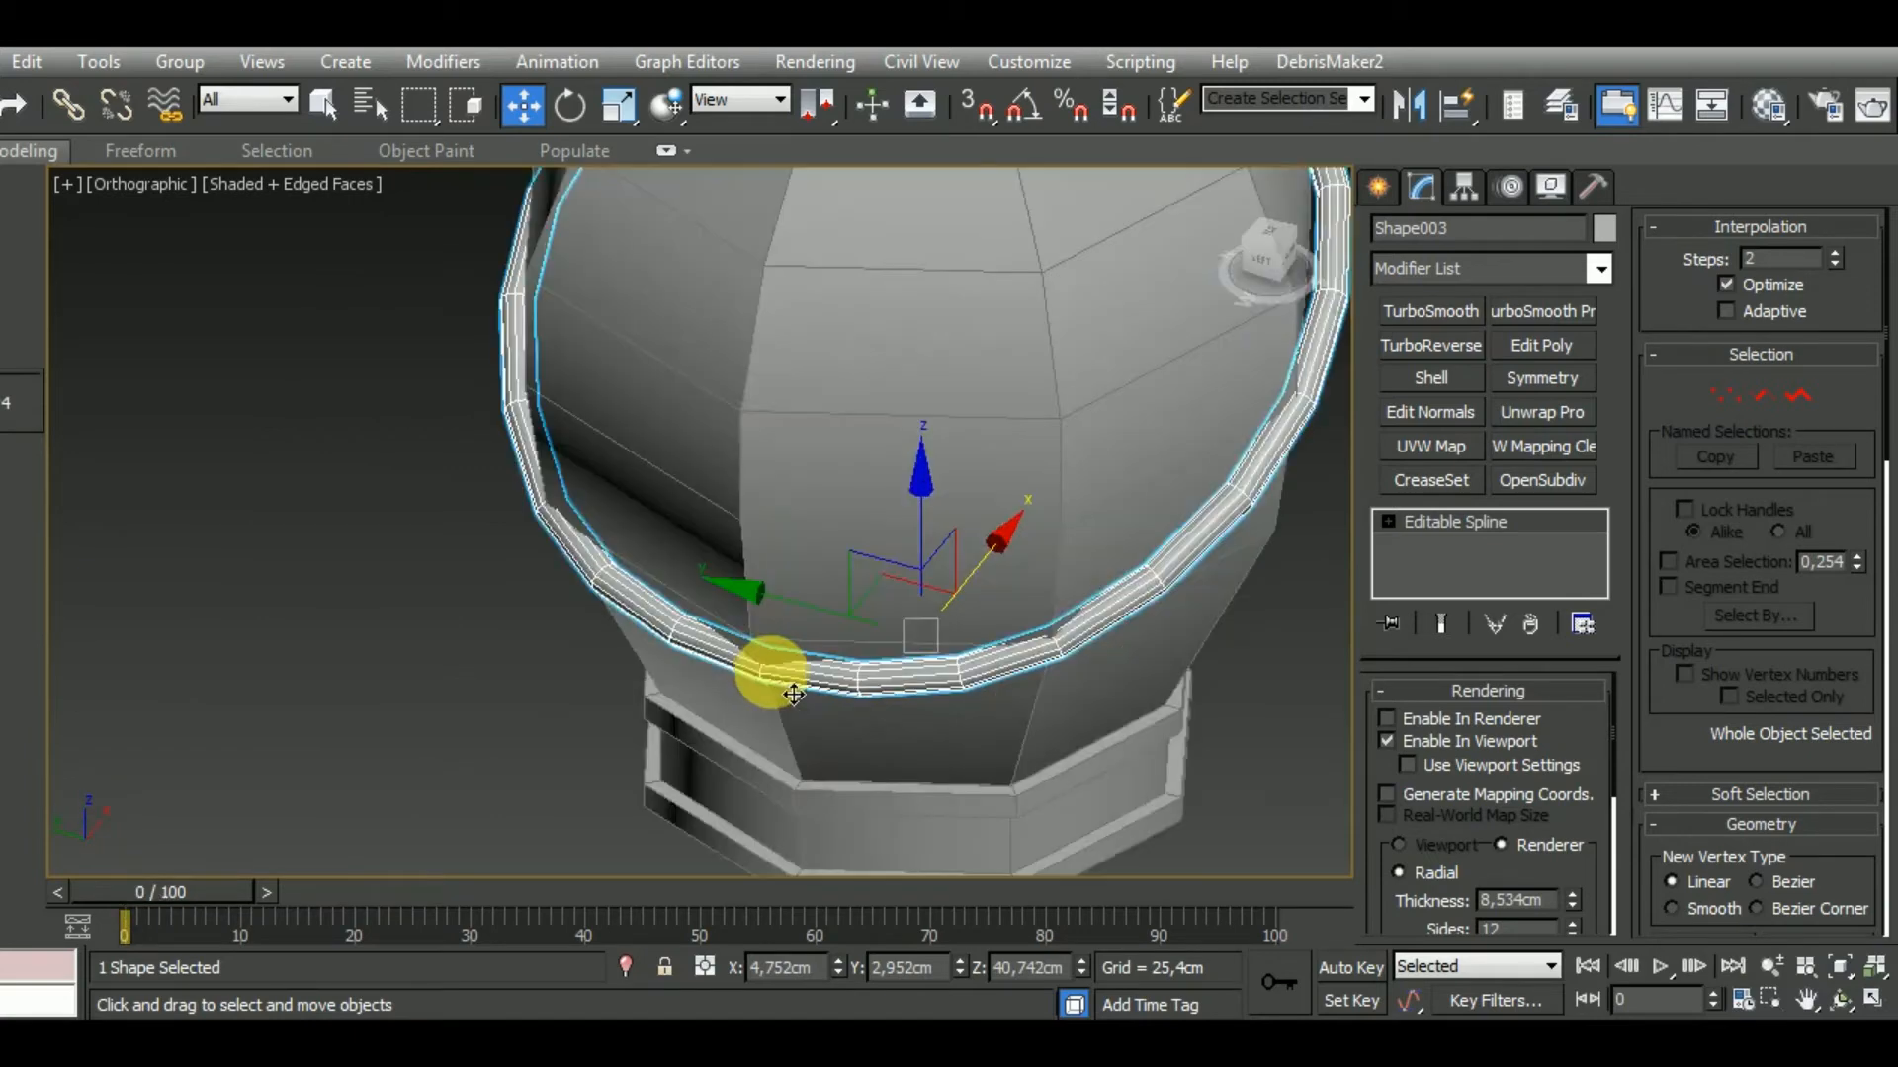
{"action": "scroll", "coordinate": [722, 720], "scroll_direction": "down", "scroll_amount": 8}
{"action": "middle_click_drag", "start_coordinate": [920, 708], "coordinate": [932, 792], "text": "alt"}
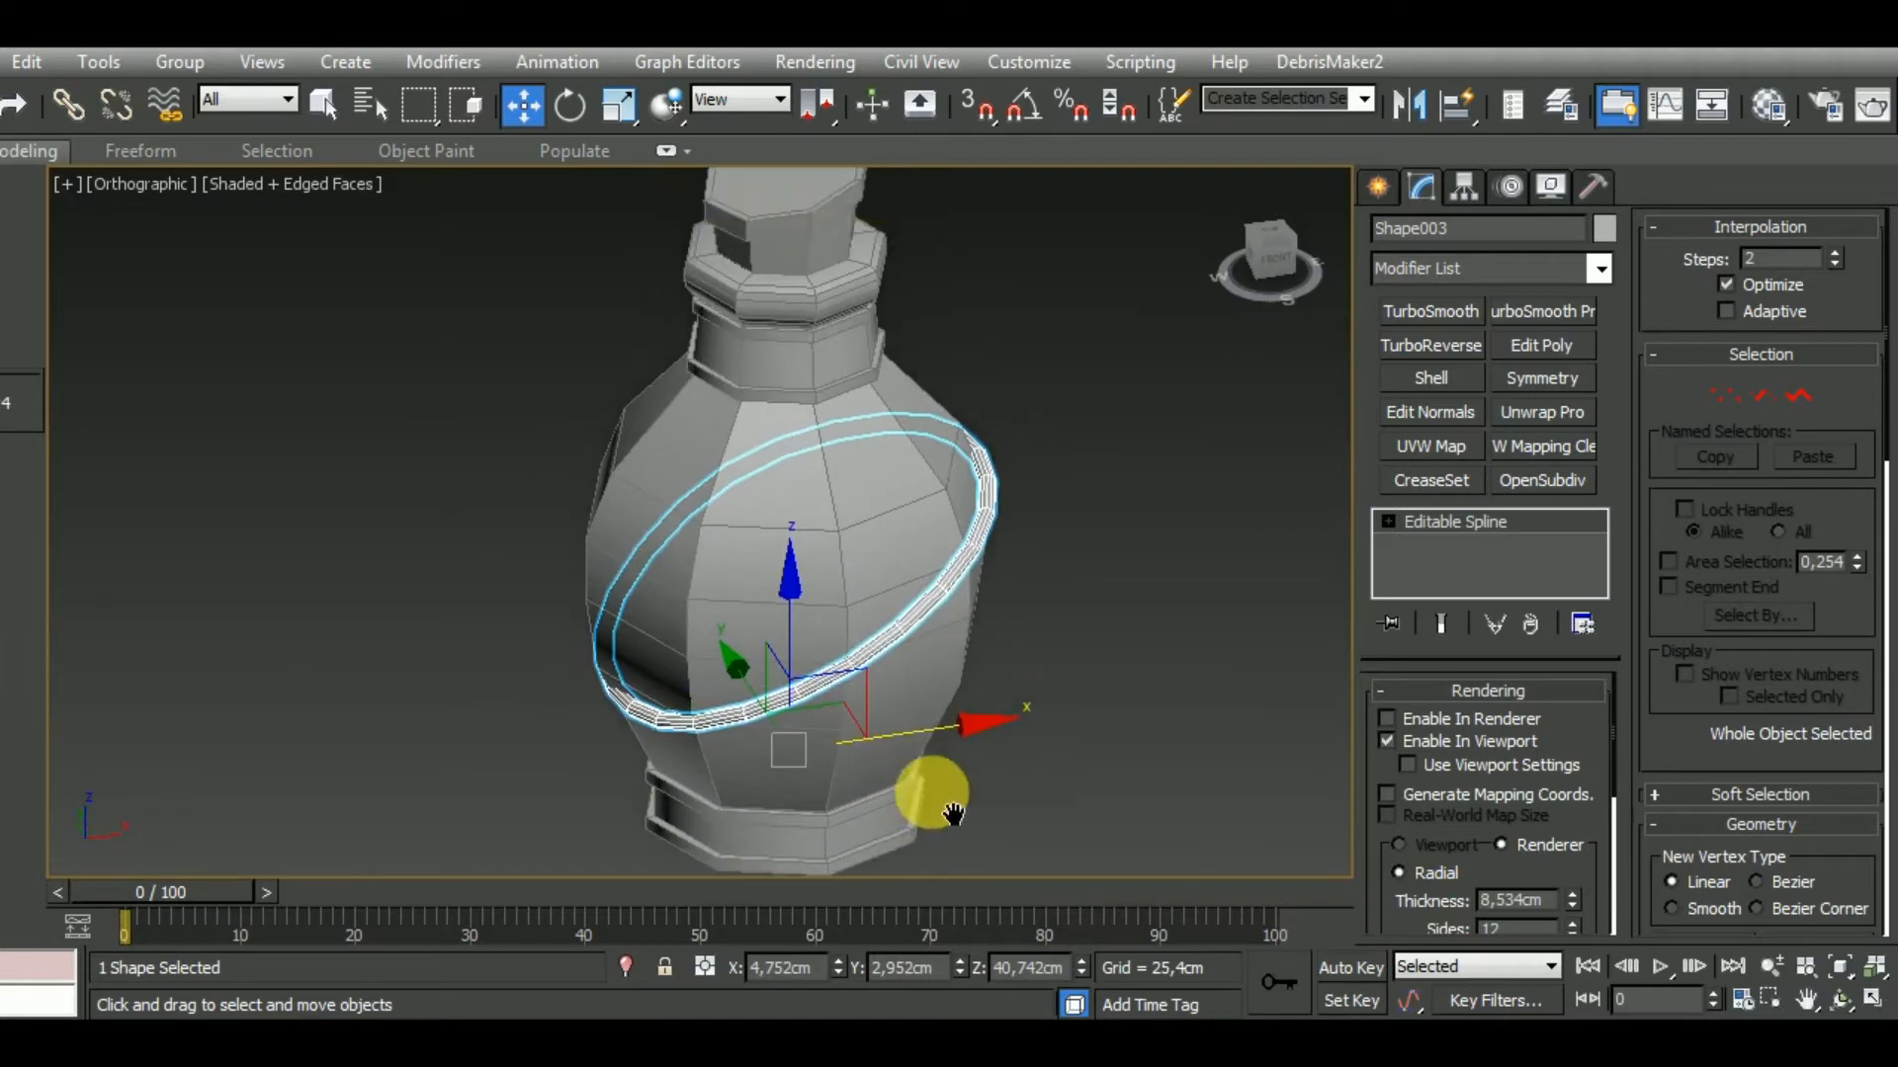
{"action": "scroll", "coordinate": [925, 660], "scroll_direction": "up", "scroll_amount": 8}
{"action": "scroll", "coordinate": [918, 668], "scroll_direction": "down", "scroll_amount": 8}
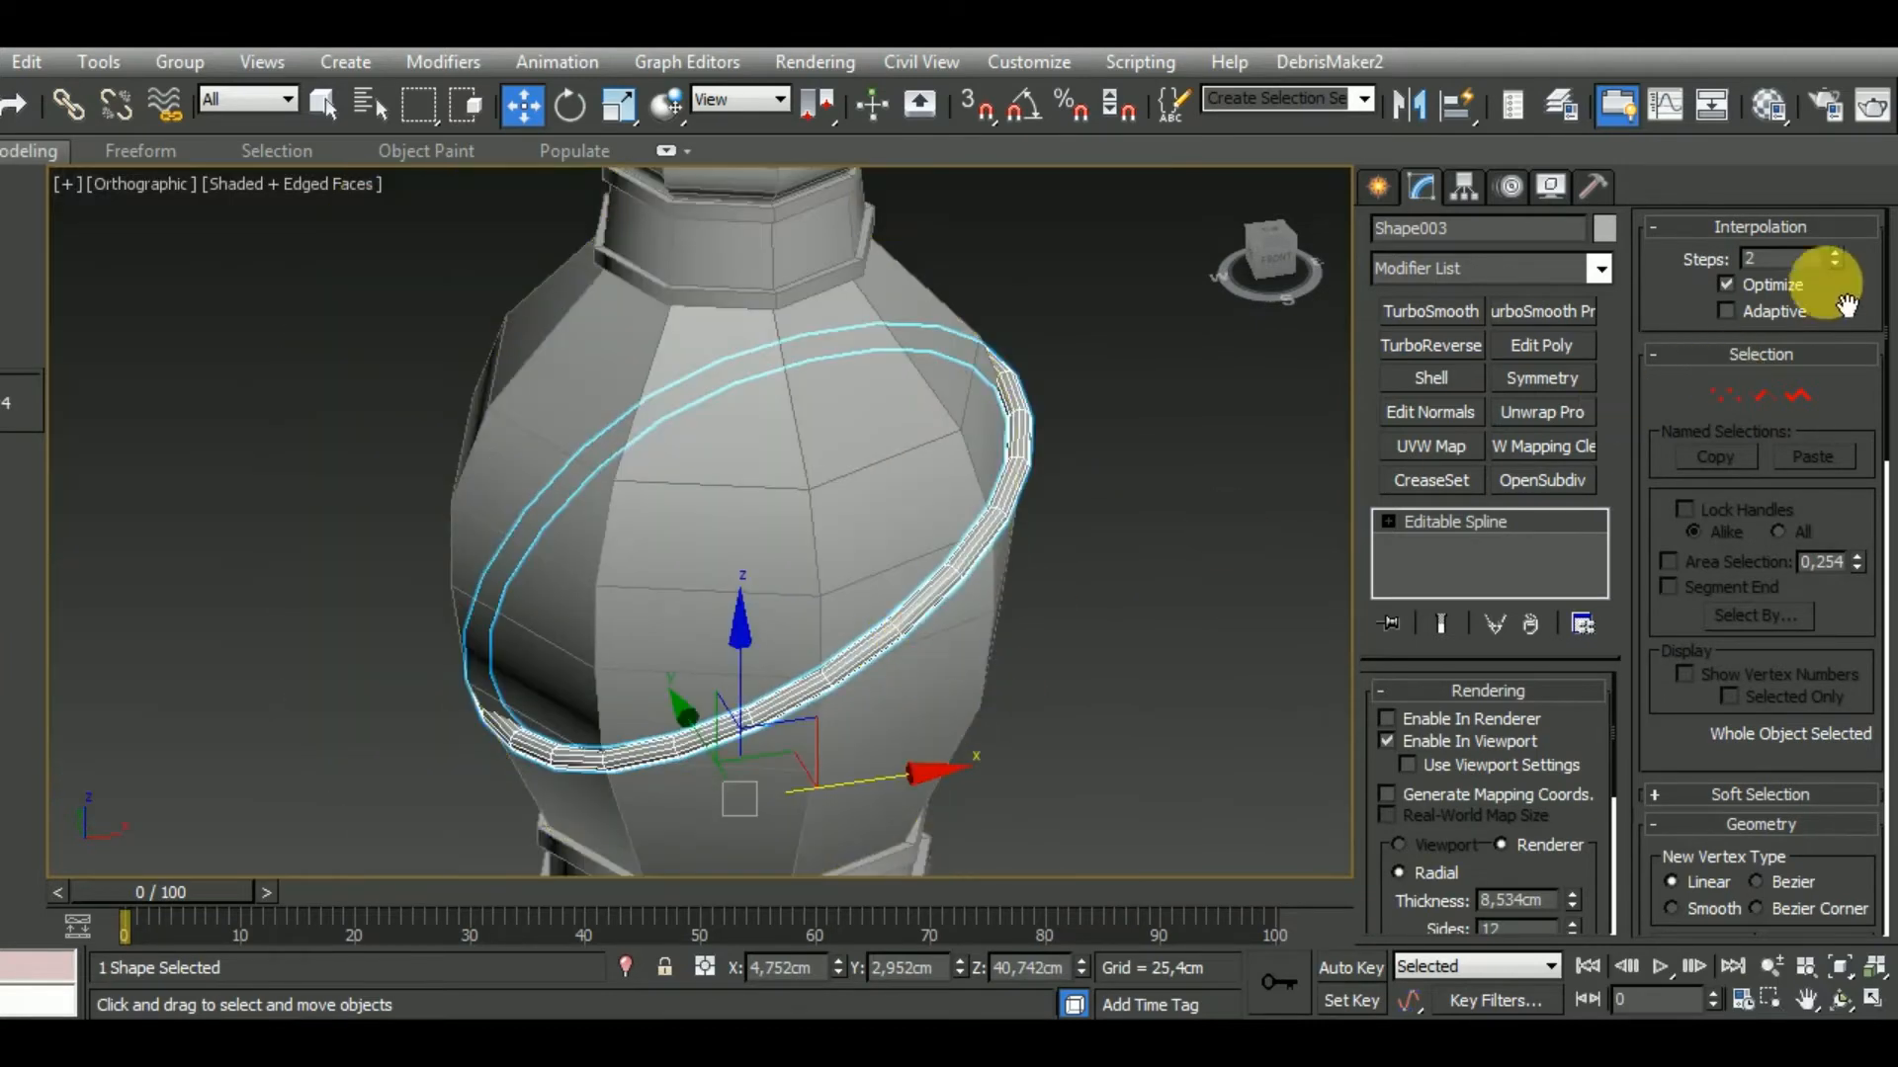
Try the ring spline with 3 and 1 interpolation steps and restore it to 2.
{"action": "left_click", "coordinate": [1836, 259]}
{"action": "middle_click_drag", "start_coordinate": [1058, 671], "coordinate": [1147, 714], "text": "alt"}
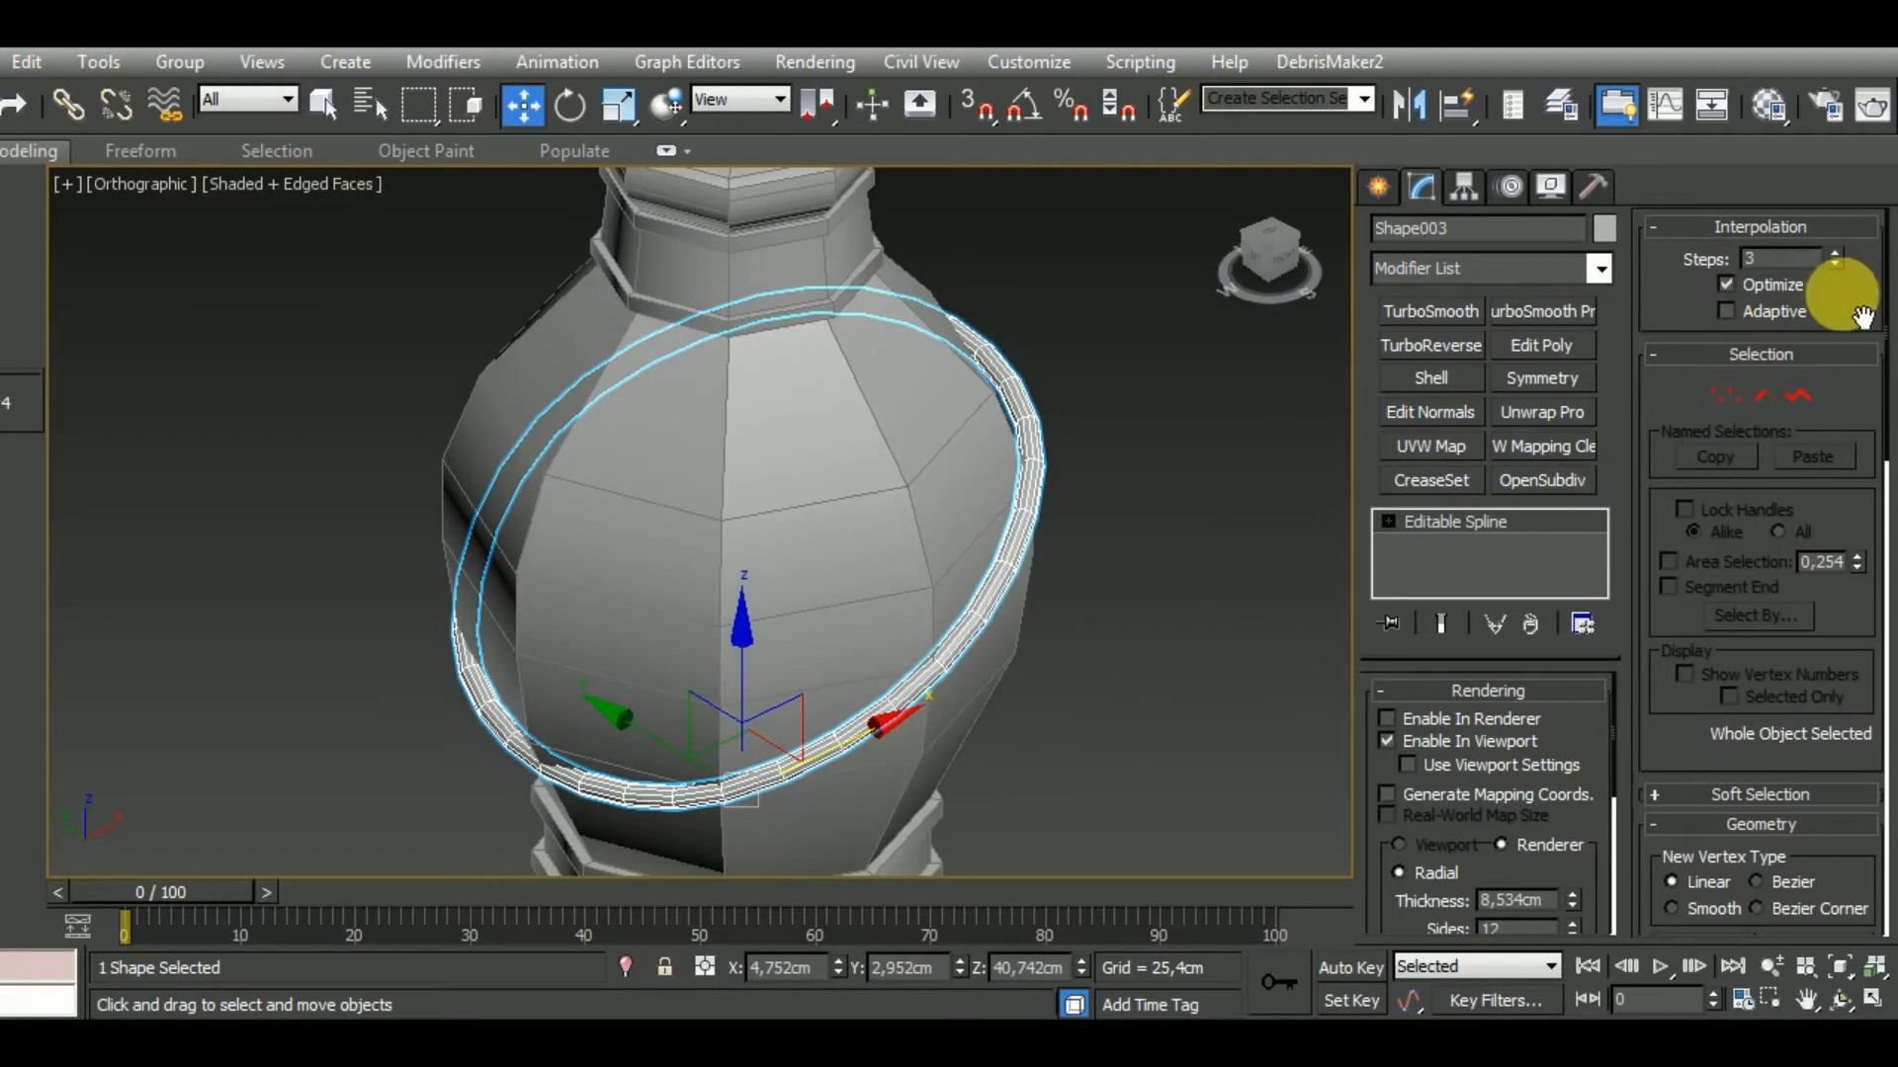
{"action": "left_click", "coordinate": [1835, 263]}
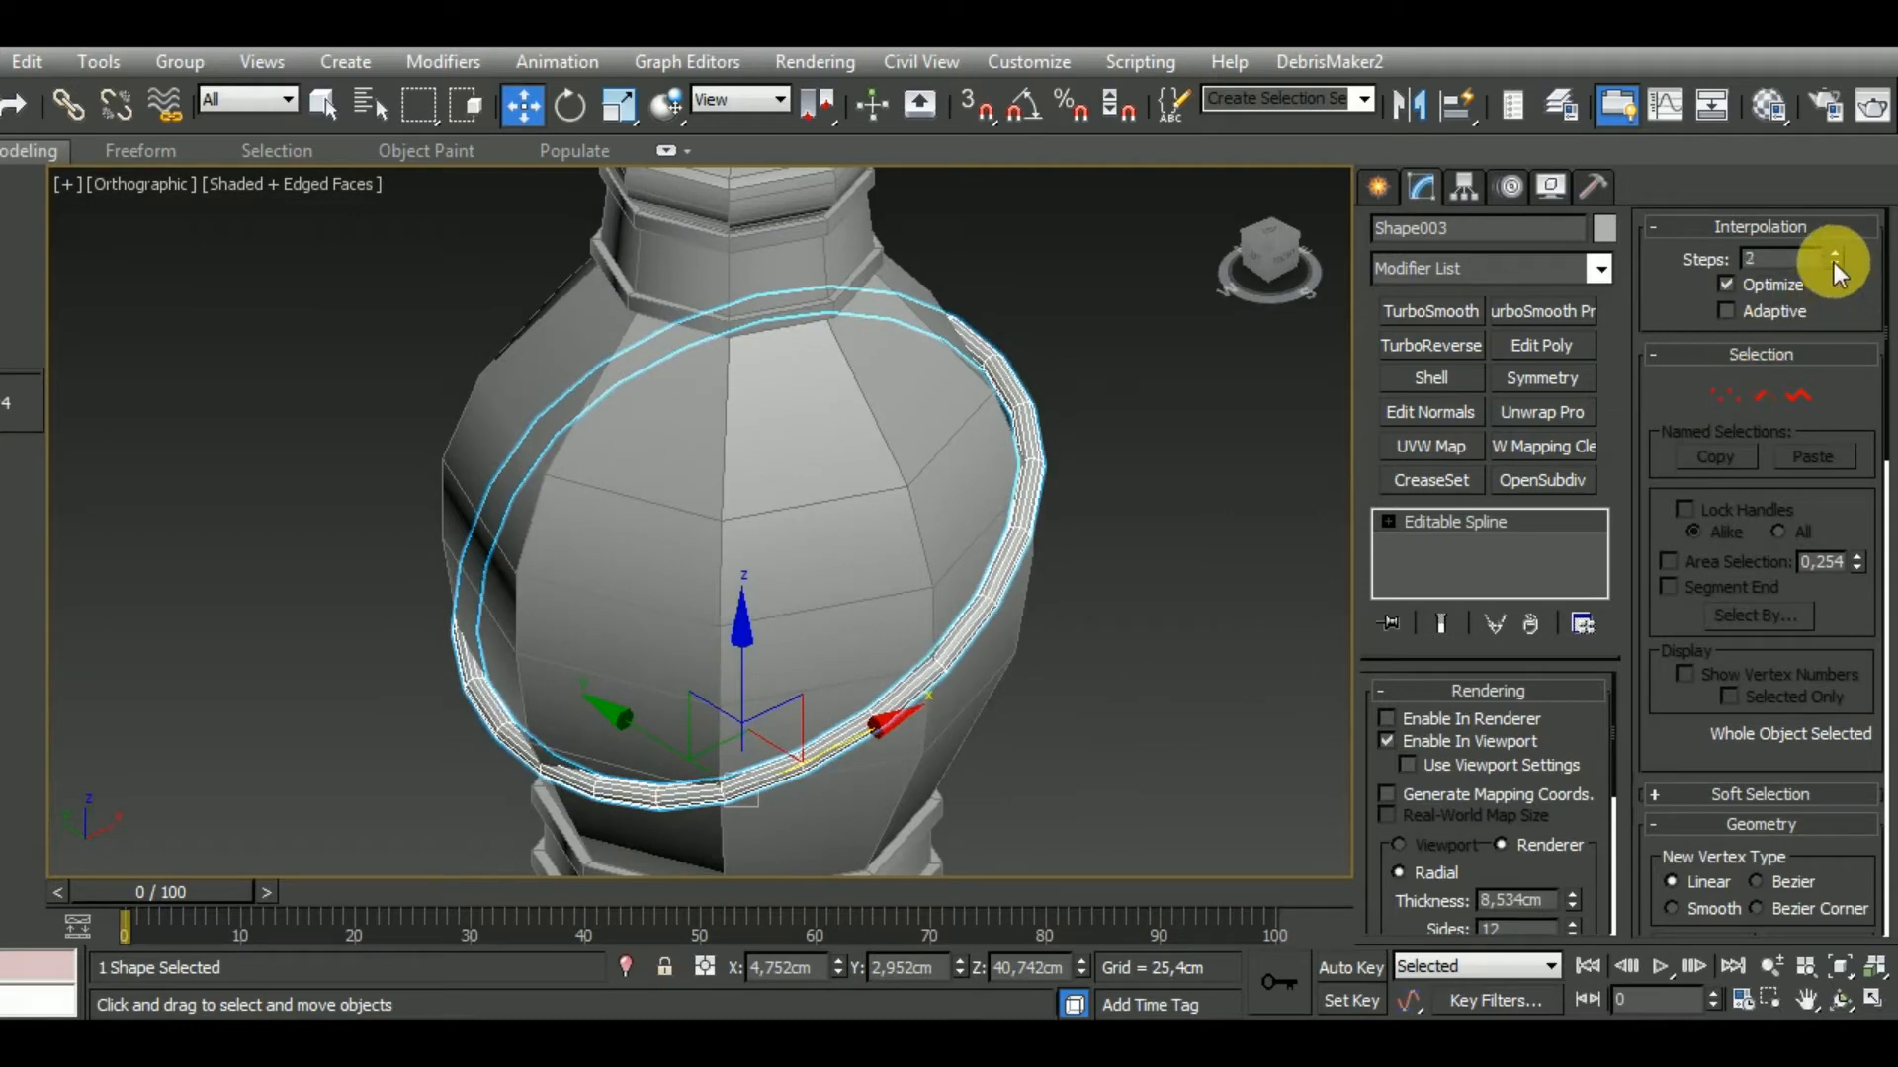
{"action": "left_click", "coordinate": [1834, 263]}
{"action": "middle_click_drag", "start_coordinate": [1151, 714], "coordinate": [1071, 781], "text": "alt"}
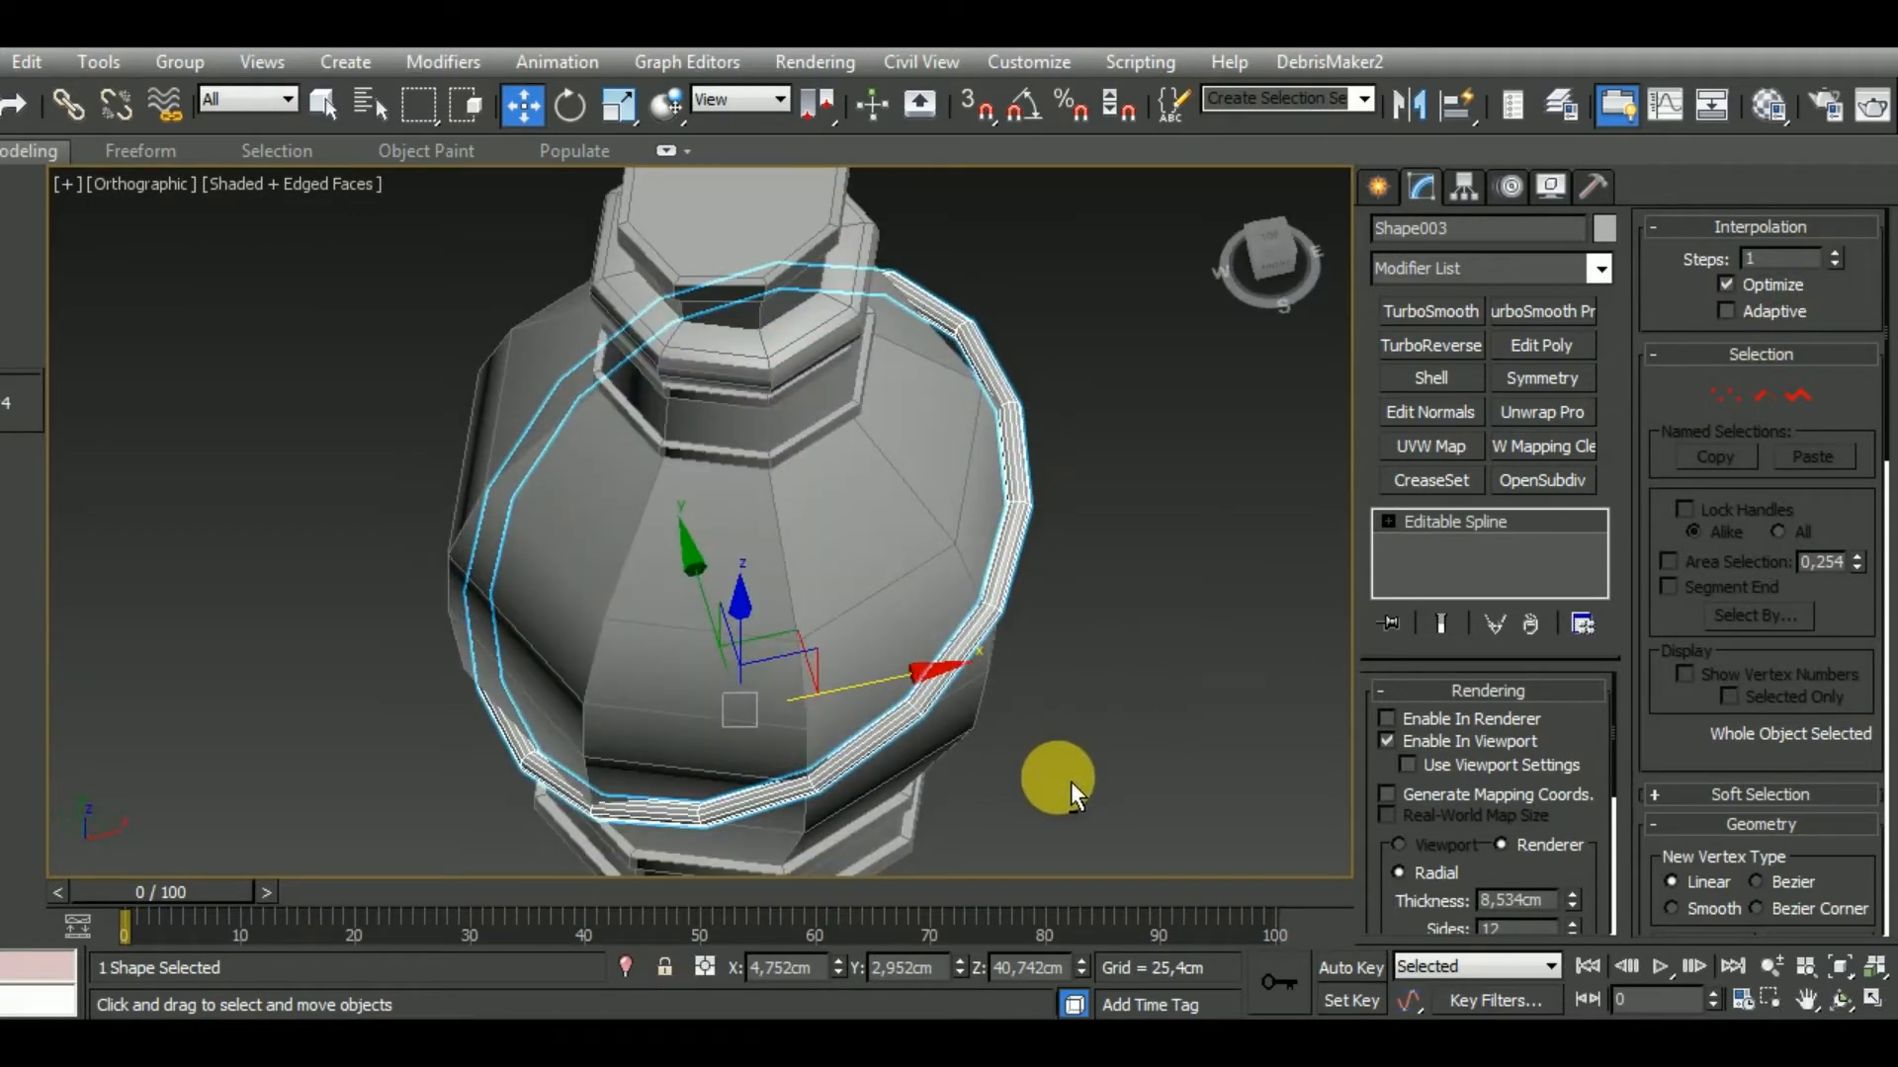
{"action": "left_click", "coordinate": [1834, 254]}
{"action": "middle_click_drag", "start_coordinate": [1381, 525], "coordinate": [1083, 645], "text": "alt"}
Examine the diagonal ring against the bottle's belly from the front, with it deselected and reselected.
{"action": "key", "text": "f"}
{"action": "key", "text": "z"}
{"action": "scroll", "coordinate": [1046, 657], "scroll_direction": "down", "scroll_amount": 3}
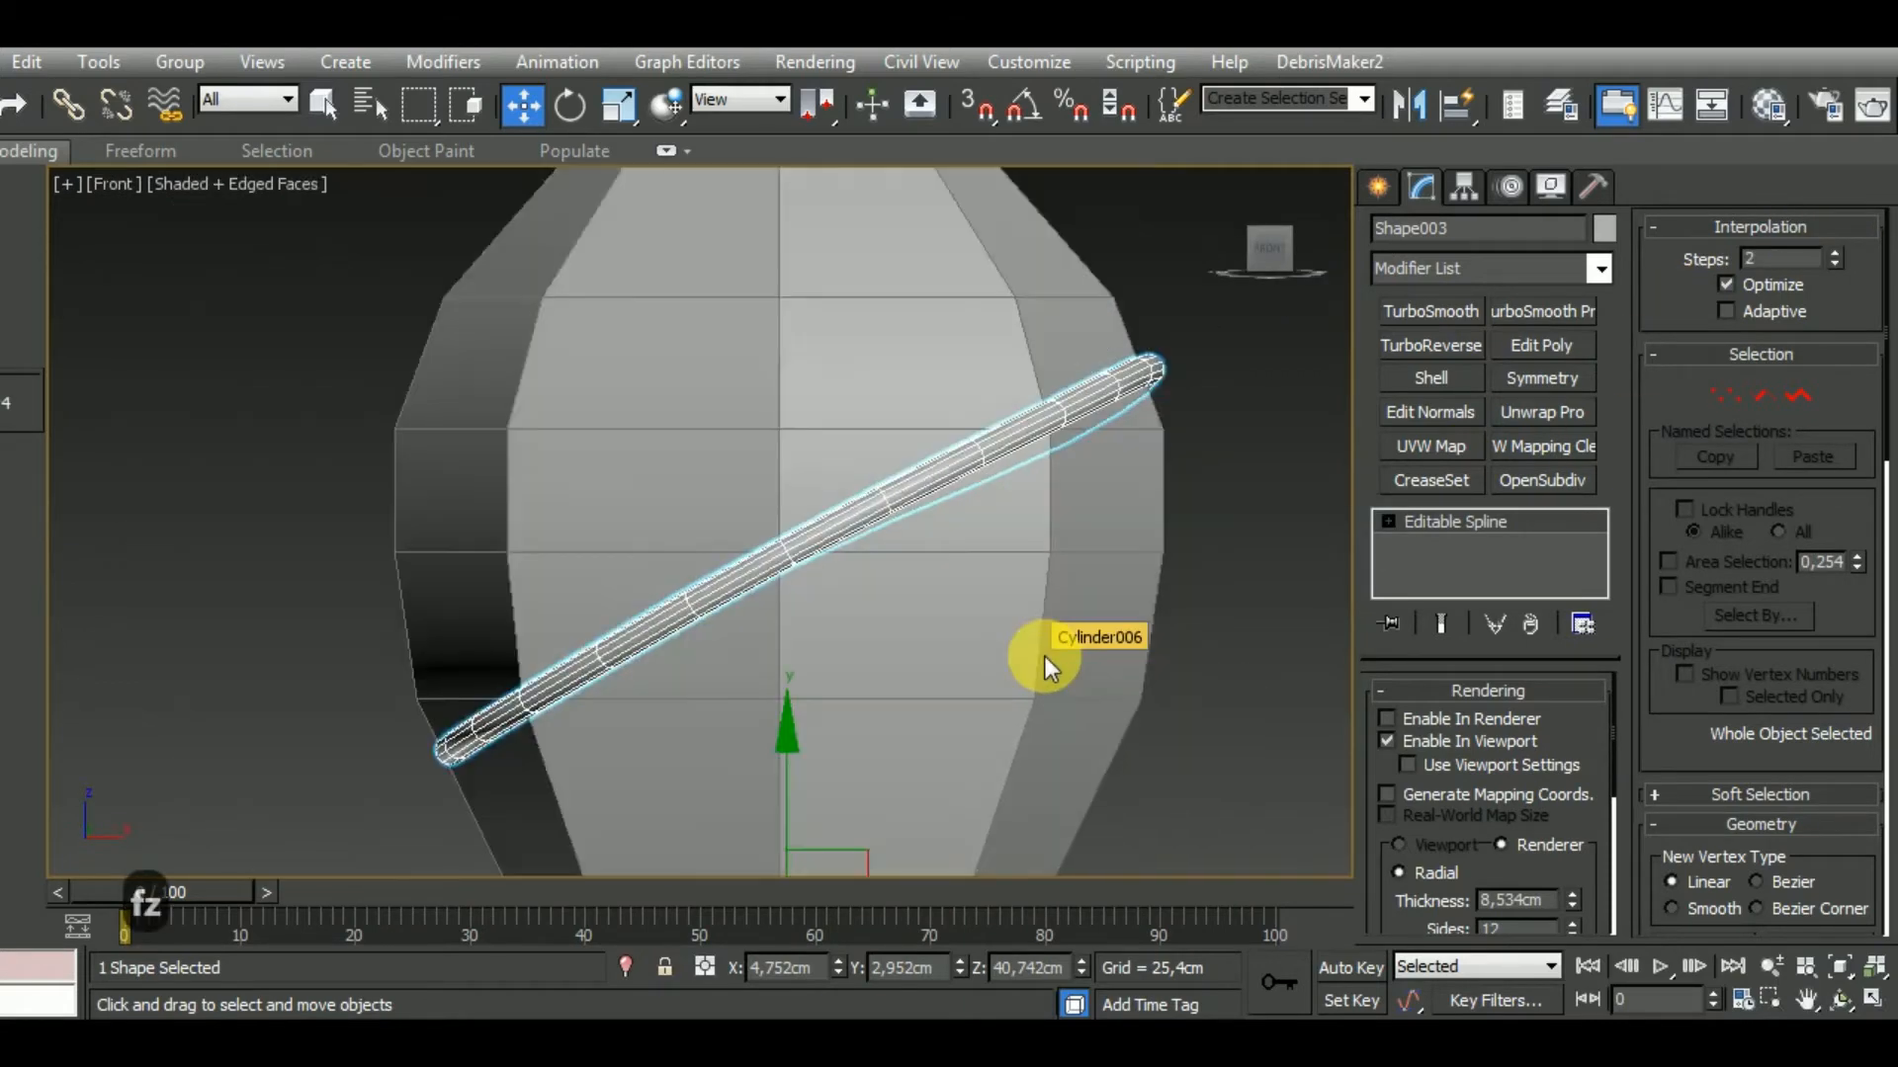
{"action": "middle_click_drag", "start_coordinate": [1170, 731], "coordinate": [1044, 695]}
{"action": "left_click", "coordinate": [1043, 694]}
{"action": "scroll", "coordinate": [892, 583], "scroll_direction": "up", "scroll_amount": 5}
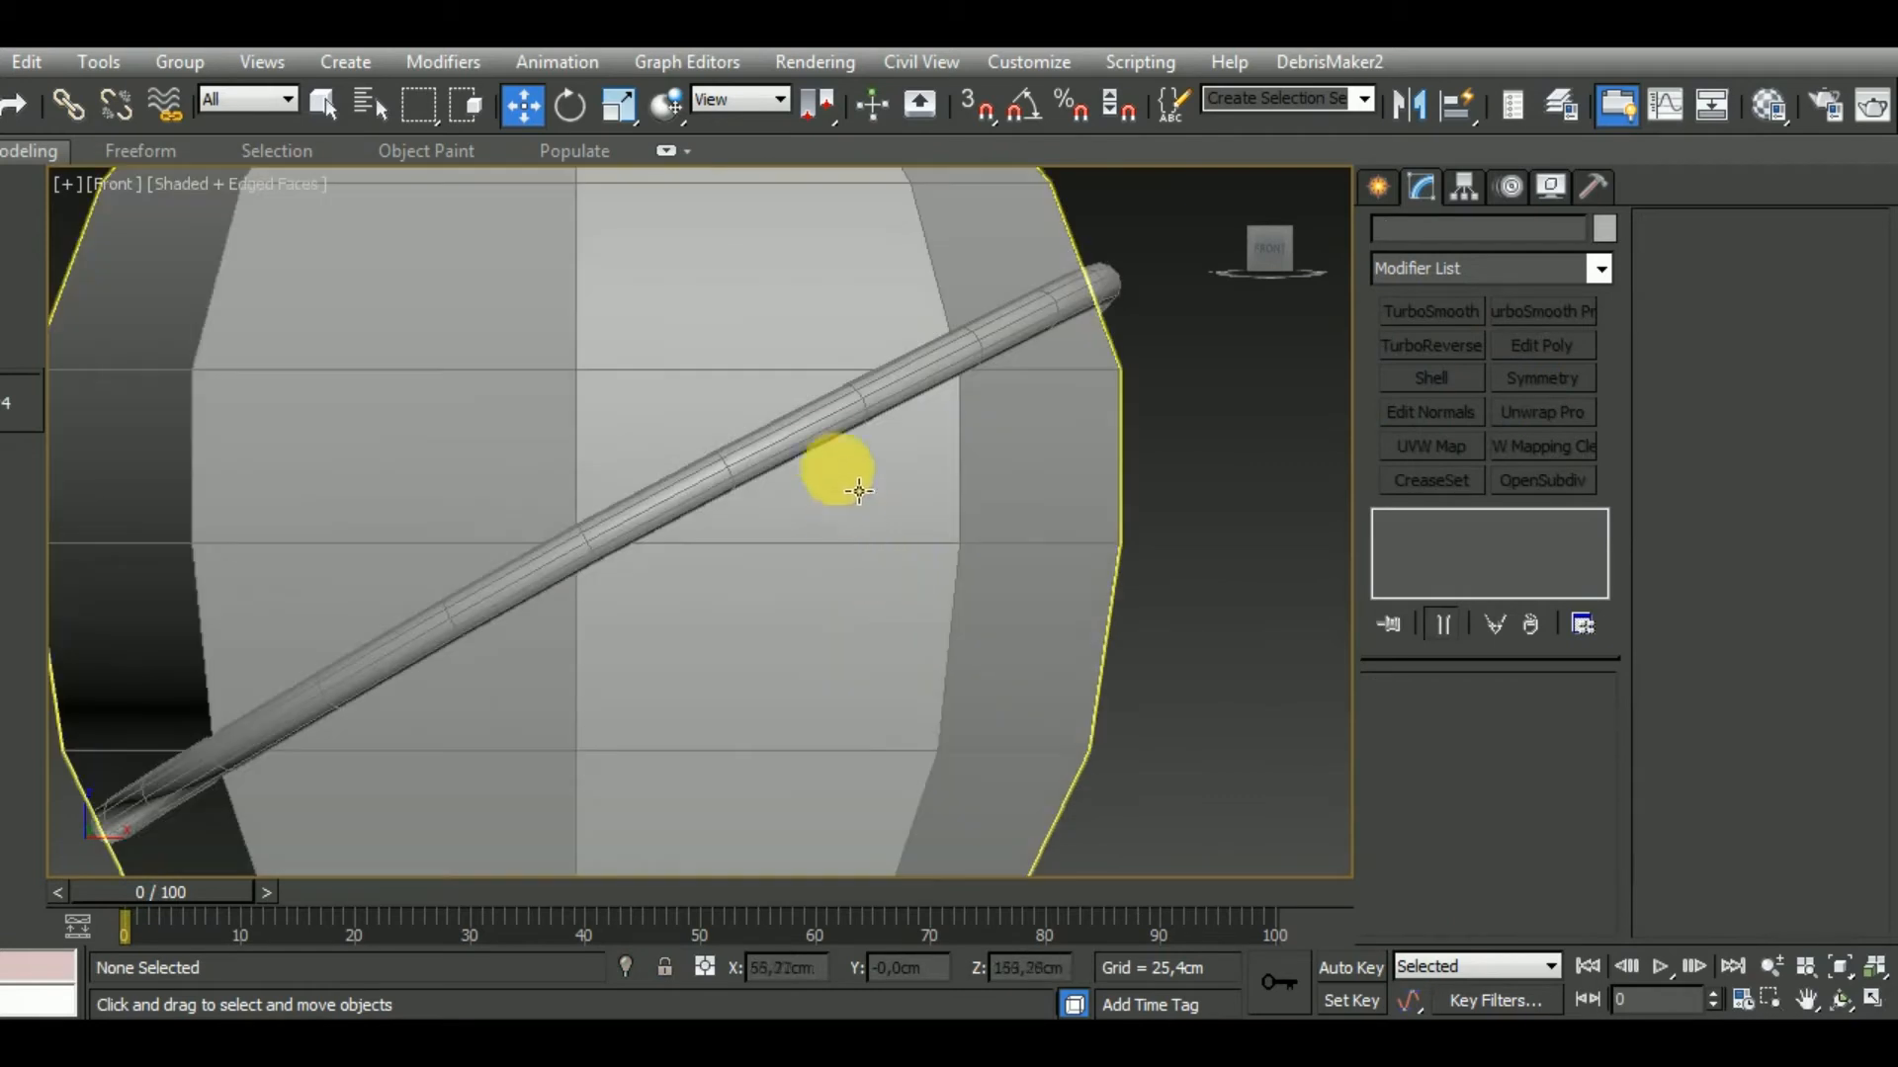
{"action": "left_click", "coordinate": [838, 447]}
{"action": "scroll", "coordinate": [889, 573], "scroll_direction": "down", "scroll_amount": 4}
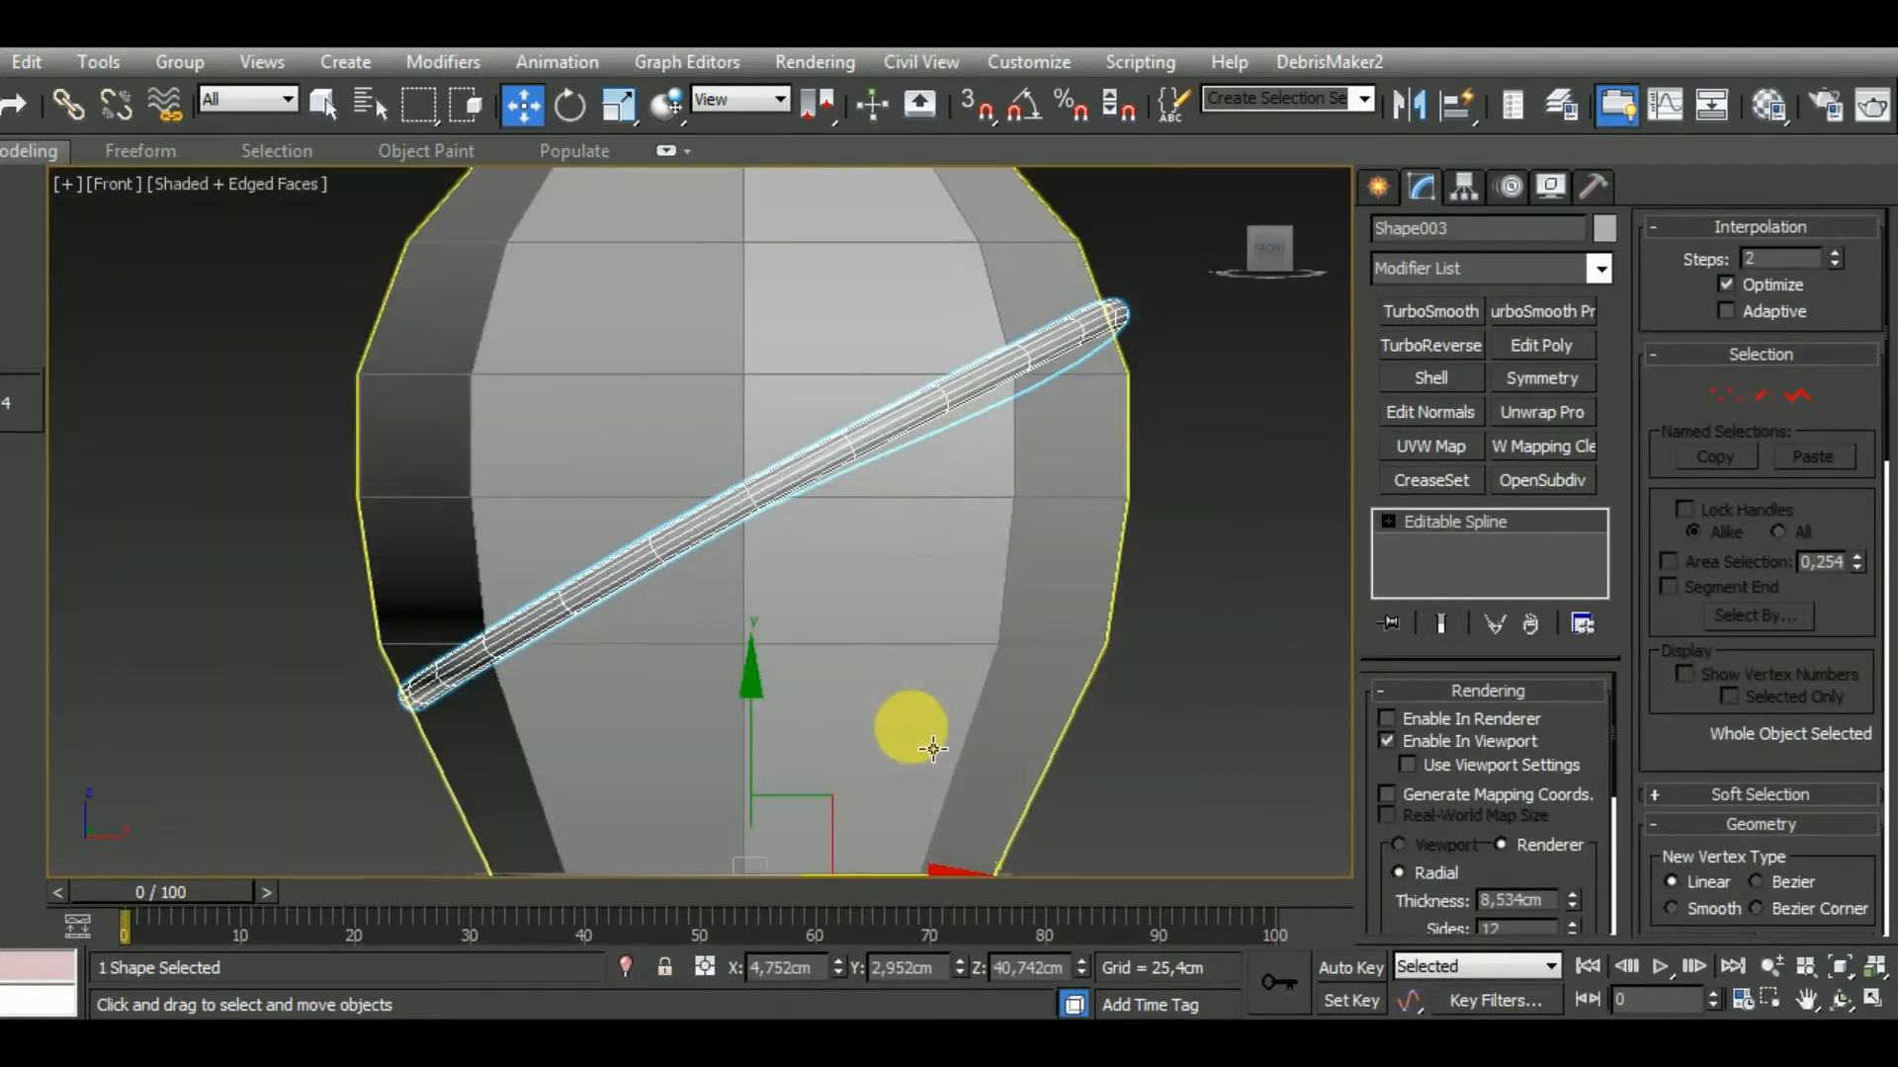
Shift the diagonal ring to X 3.064 cm in the front view and mirror it across the X axis as a copy.
{"action": "left_click_drag", "start_coordinate": [919, 872], "coordinate": [910, 876]}
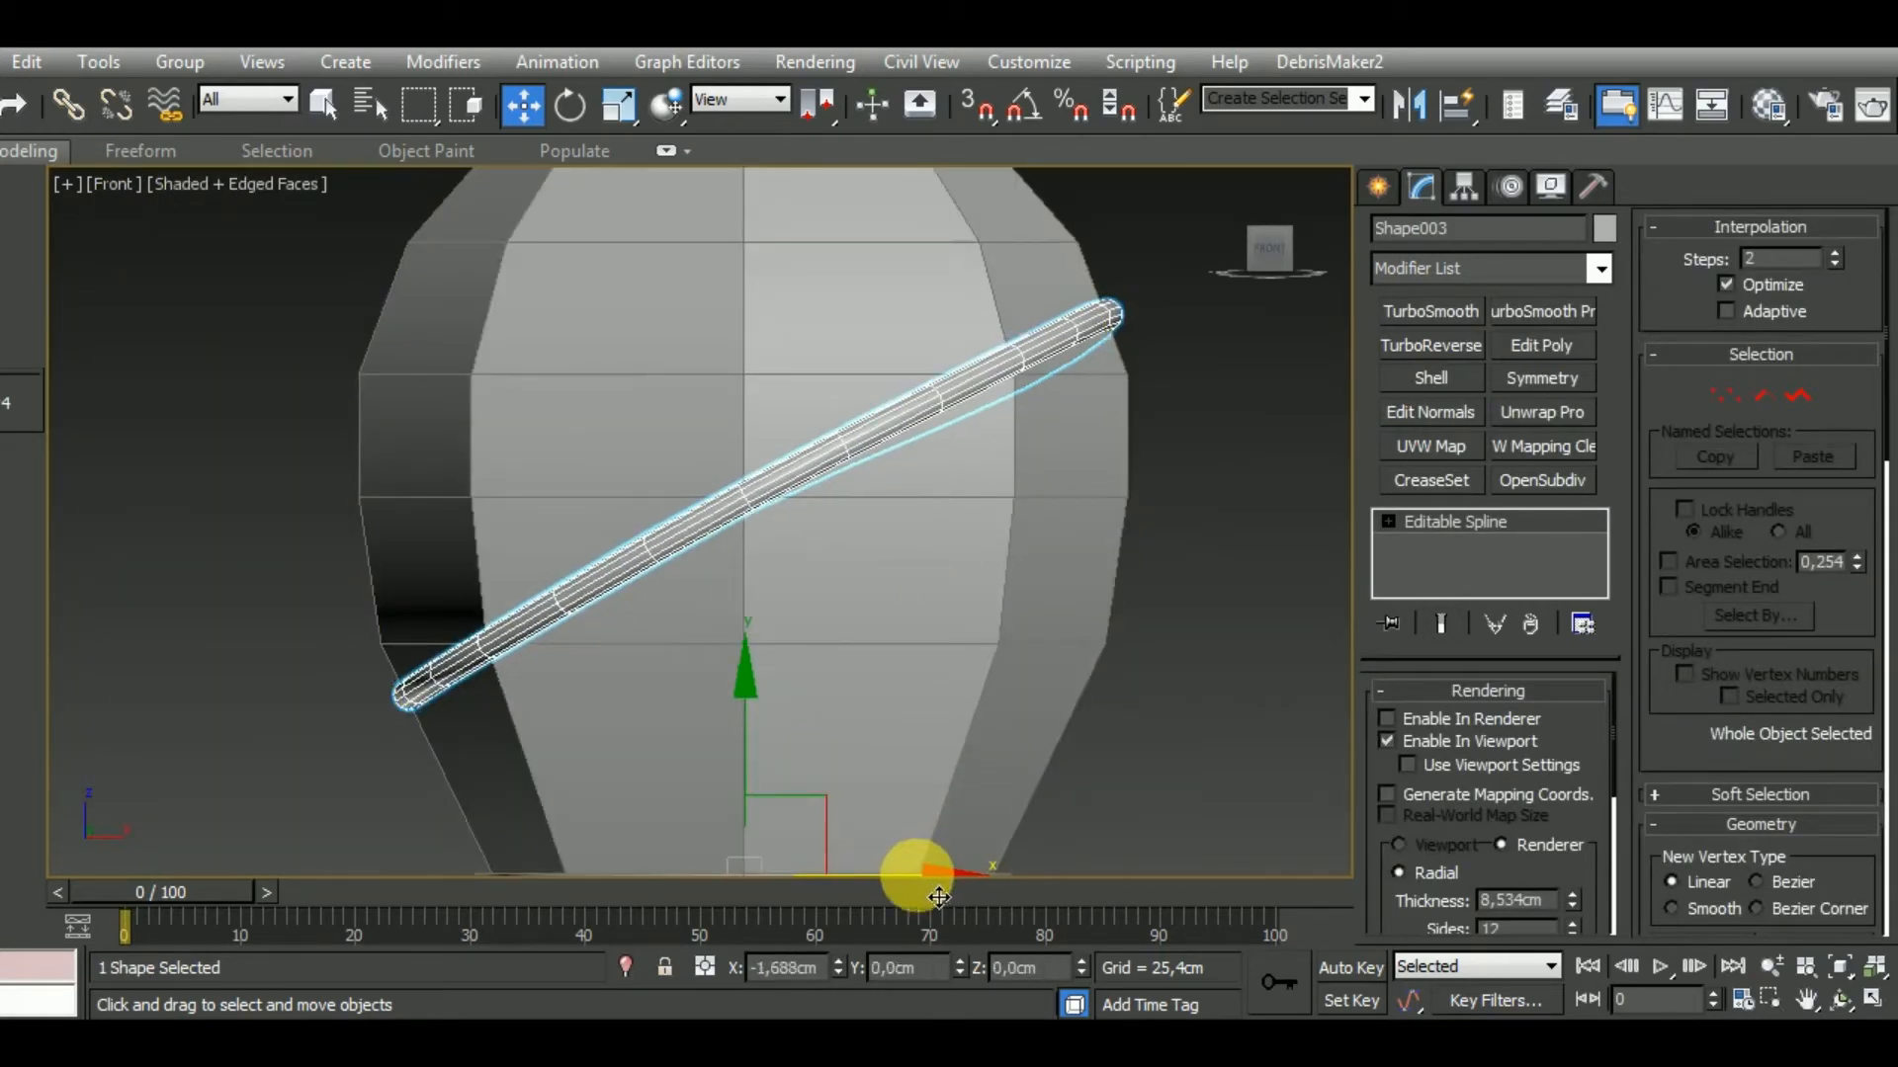
{"action": "scroll", "coordinate": [1059, 656], "scroll_direction": "down", "scroll_amount": 4}
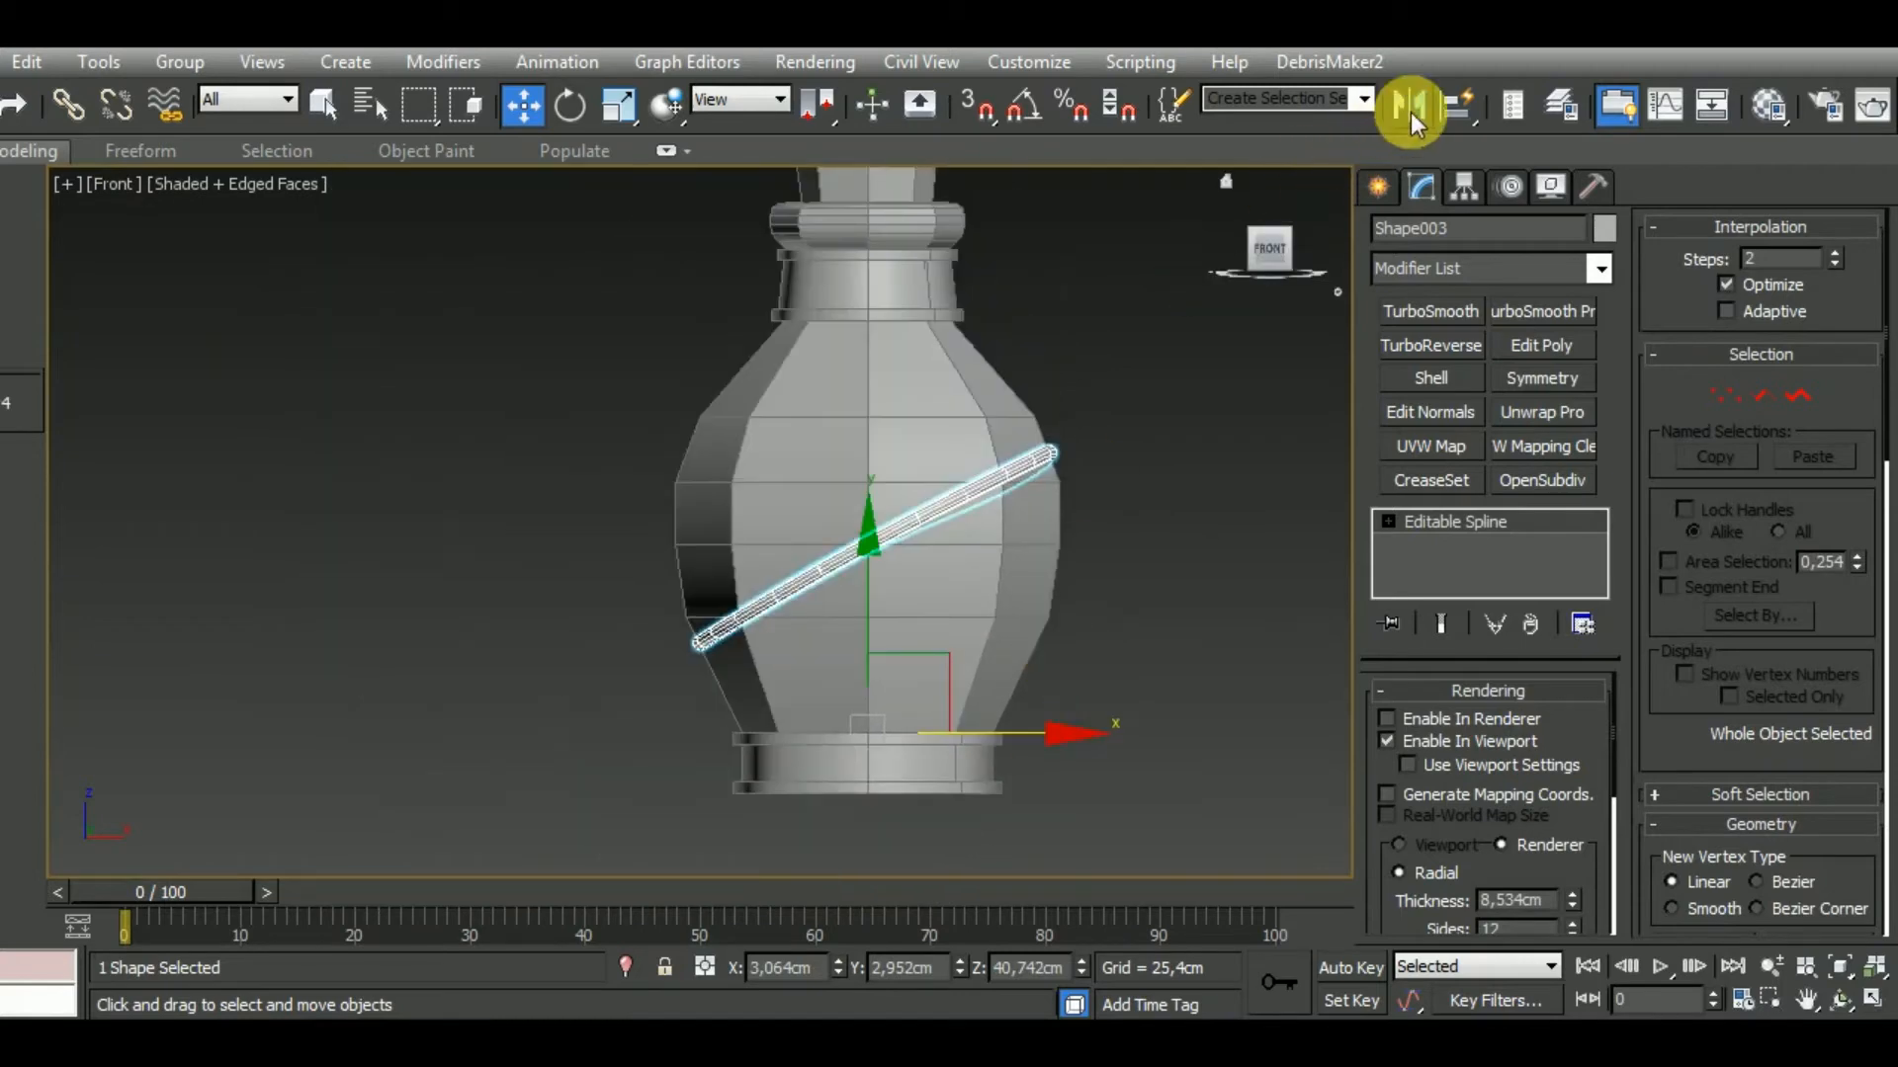
{"action": "left_click", "coordinate": [1409, 111]}
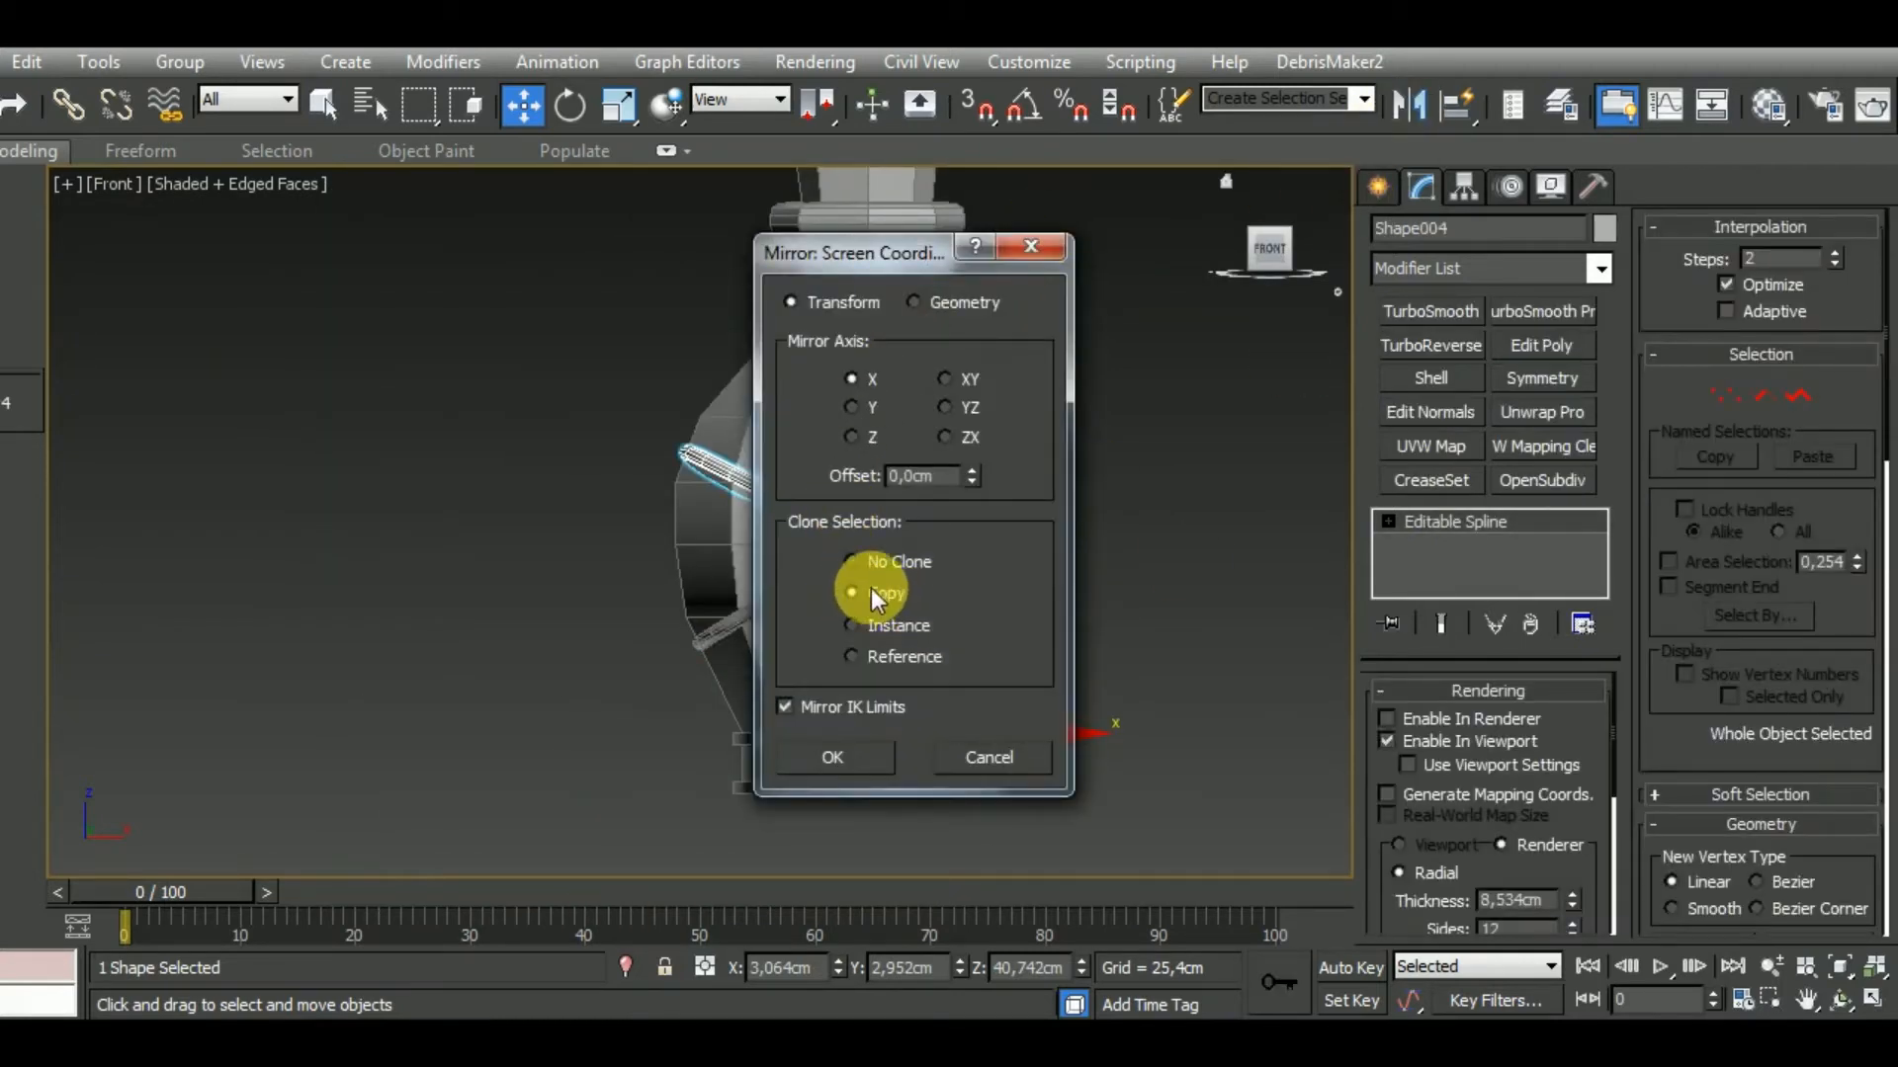
{"action": "left_click", "coordinate": [832, 757]}
Examine how the two crossed rings wrap around the bottle's belly from the front and in perspective.
{"action": "middle_click_drag", "start_coordinate": [1101, 643], "coordinate": [1058, 603]}
{"action": "scroll", "coordinate": [804, 606], "scroll_direction": "up", "scroll_amount": 5}
{"action": "scroll", "coordinate": [847, 580], "scroll_direction": "down", "scroll_amount": 5}
{"action": "left_click", "coordinate": [1129, 647]}
{"action": "left_click", "coordinate": [818, 619]}
{"action": "scroll", "coordinate": [883, 607], "scroll_direction": "down", "scroll_amount": 5}
{"action": "middle_click_drag", "start_coordinate": [897, 606], "coordinate": [1051, 644], "text": "alt"}
{"action": "scroll", "coordinate": [906, 515], "scroll_direction": "up", "scroll_amount": 5}
{"action": "key", "text": "p"}
{"action": "scroll", "coordinate": [890, 504], "scroll_direction": "down", "scroll_amount": 5}
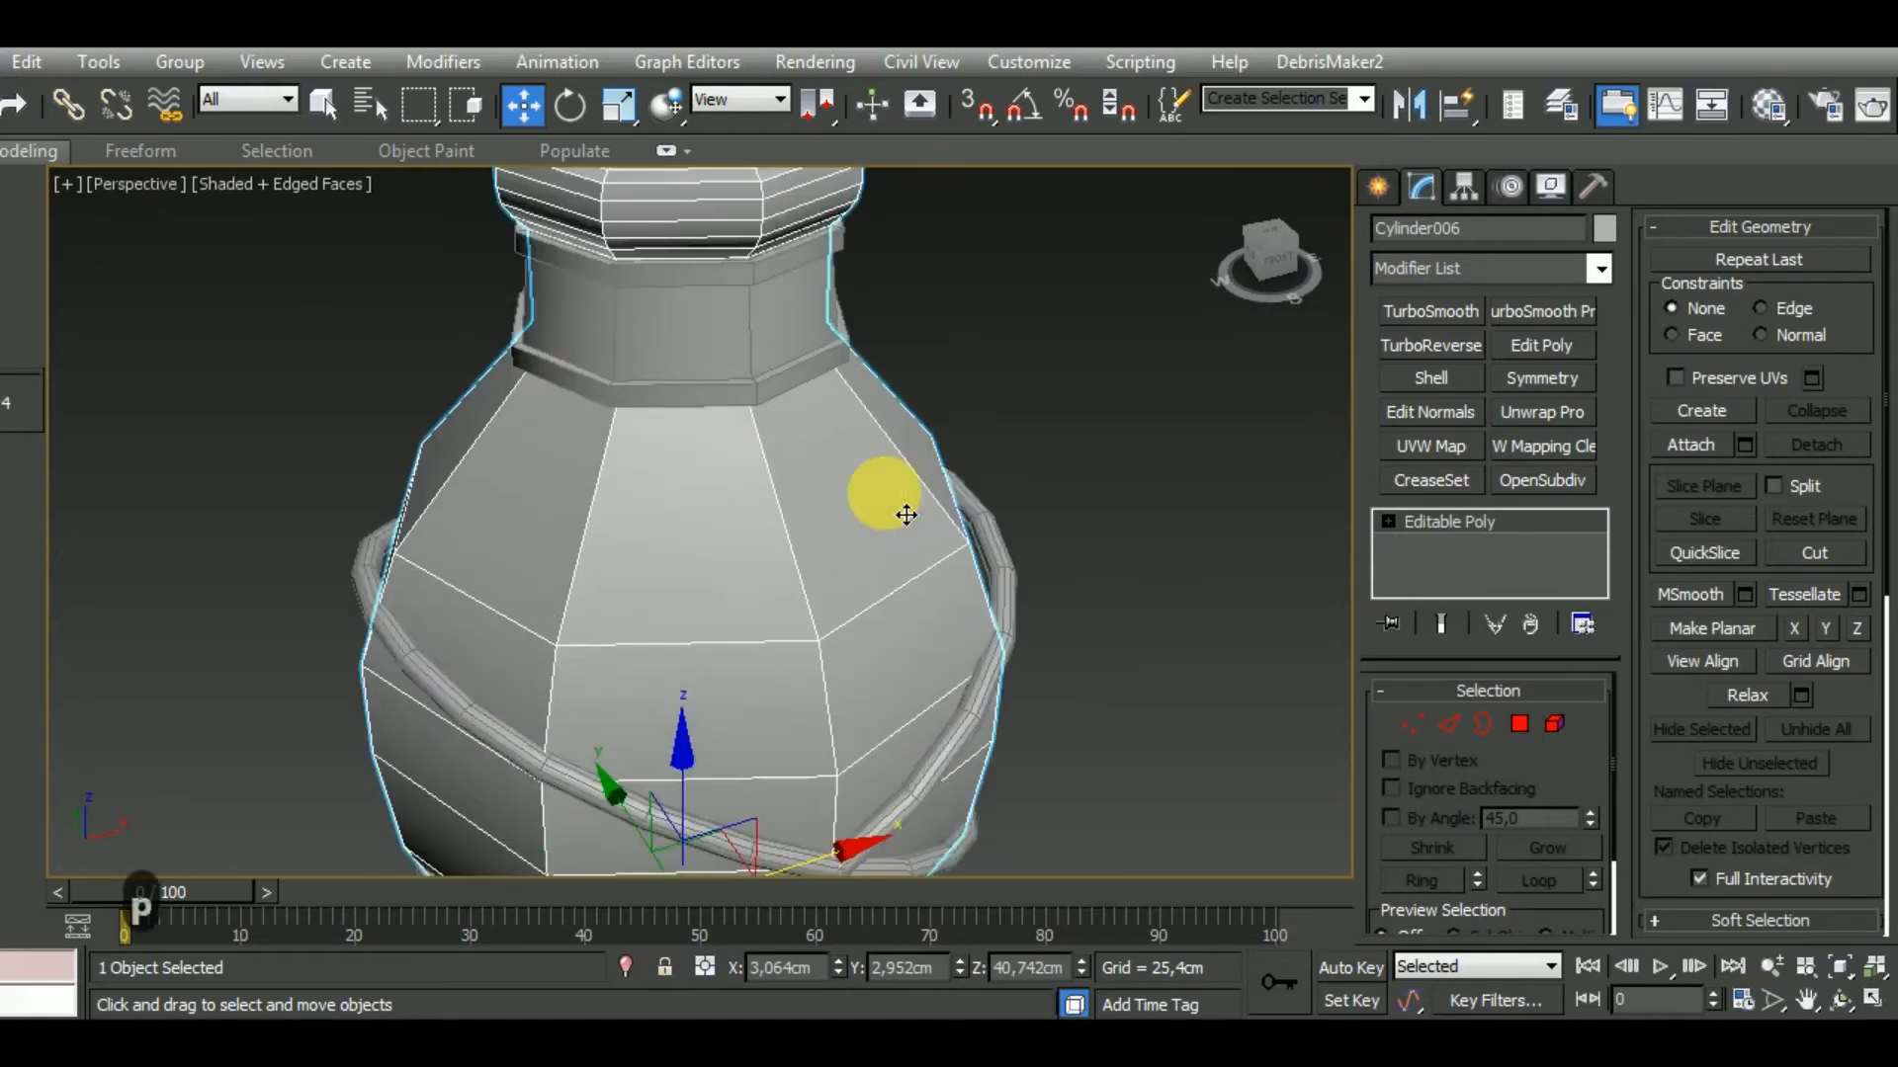
{"action": "middle_click_drag", "start_coordinate": [881, 508], "coordinate": [986, 554], "text": "alt"}
{"action": "scroll", "coordinate": [835, 630], "scroll_direction": "up", "scroll_amount": 10}
Set the rendered thickness of both diagonal rings to 11 cm.
{"action": "left_click", "coordinate": [835, 629]}
{"action": "scroll", "coordinate": [830, 603], "scroll_direction": "down", "scroll_amount": 10}
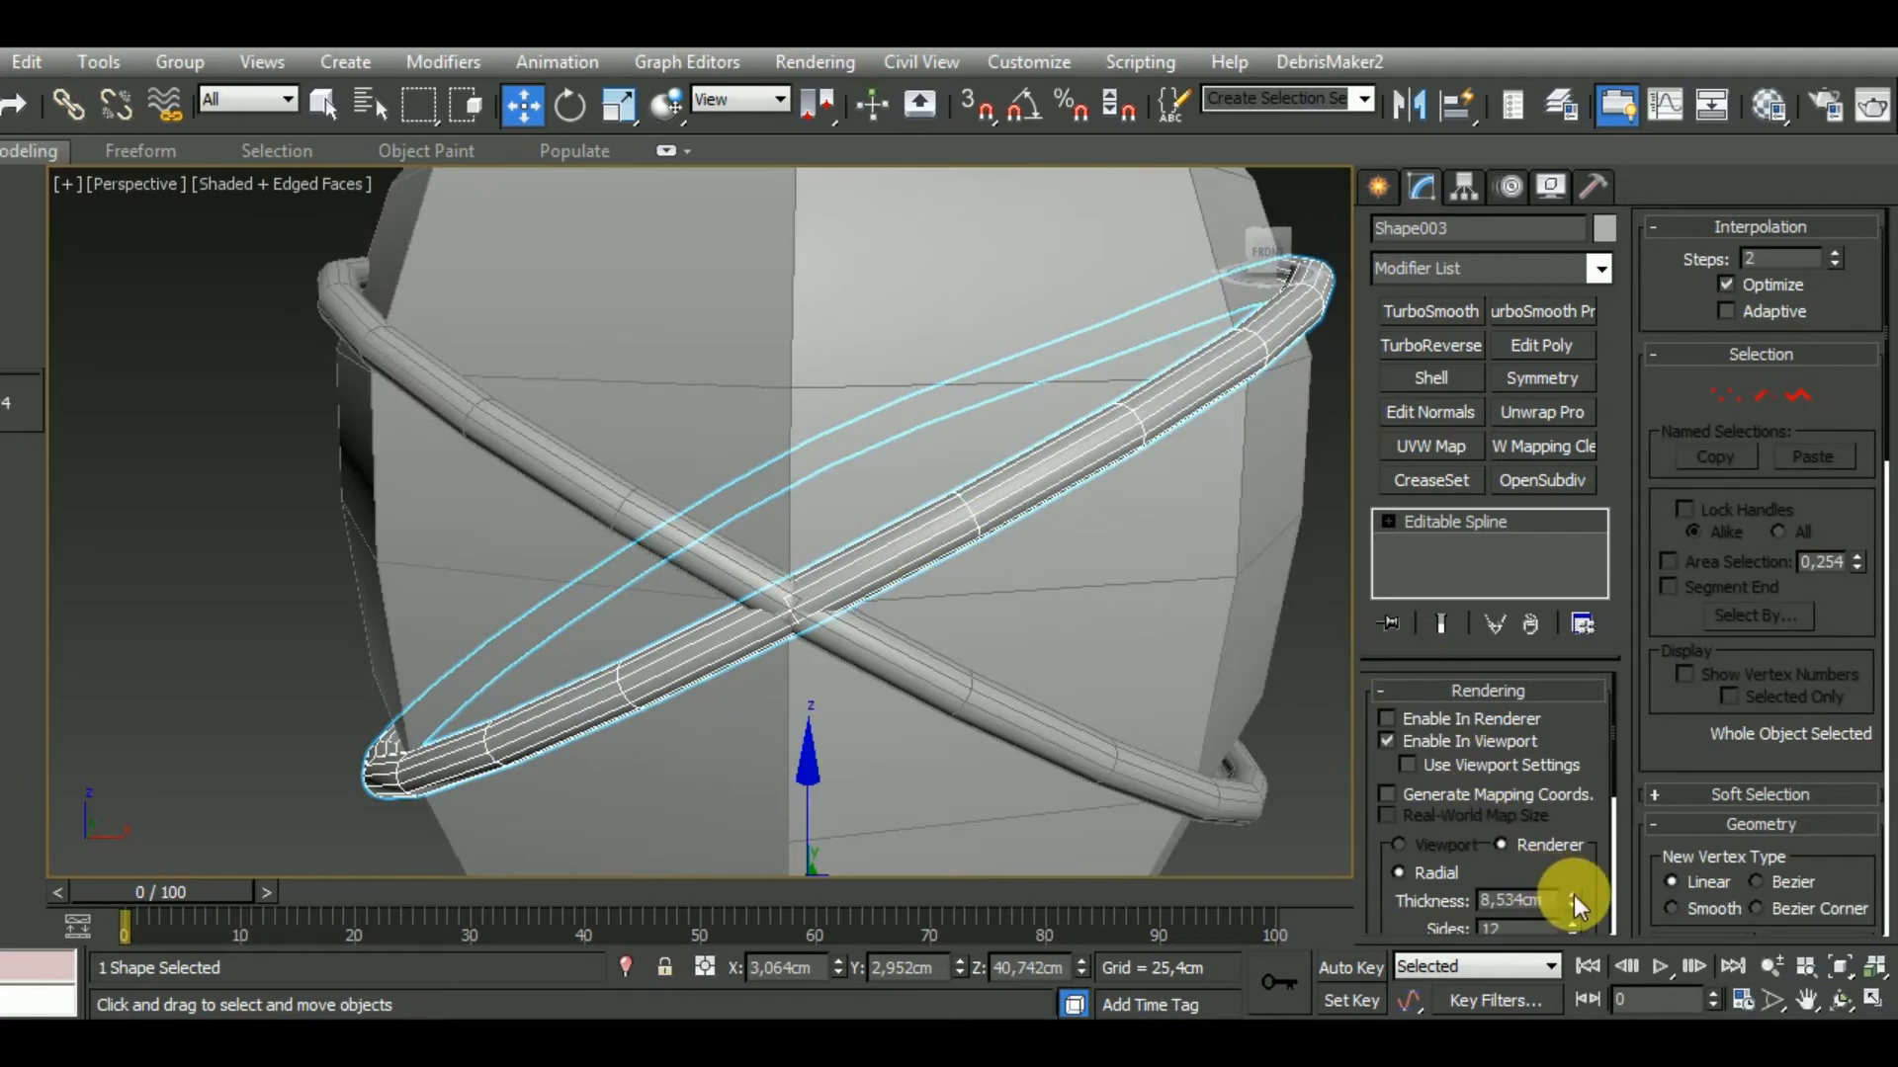
{"action": "left_click_drag", "start_coordinate": [1574, 894], "coordinate": [1591, 879]}
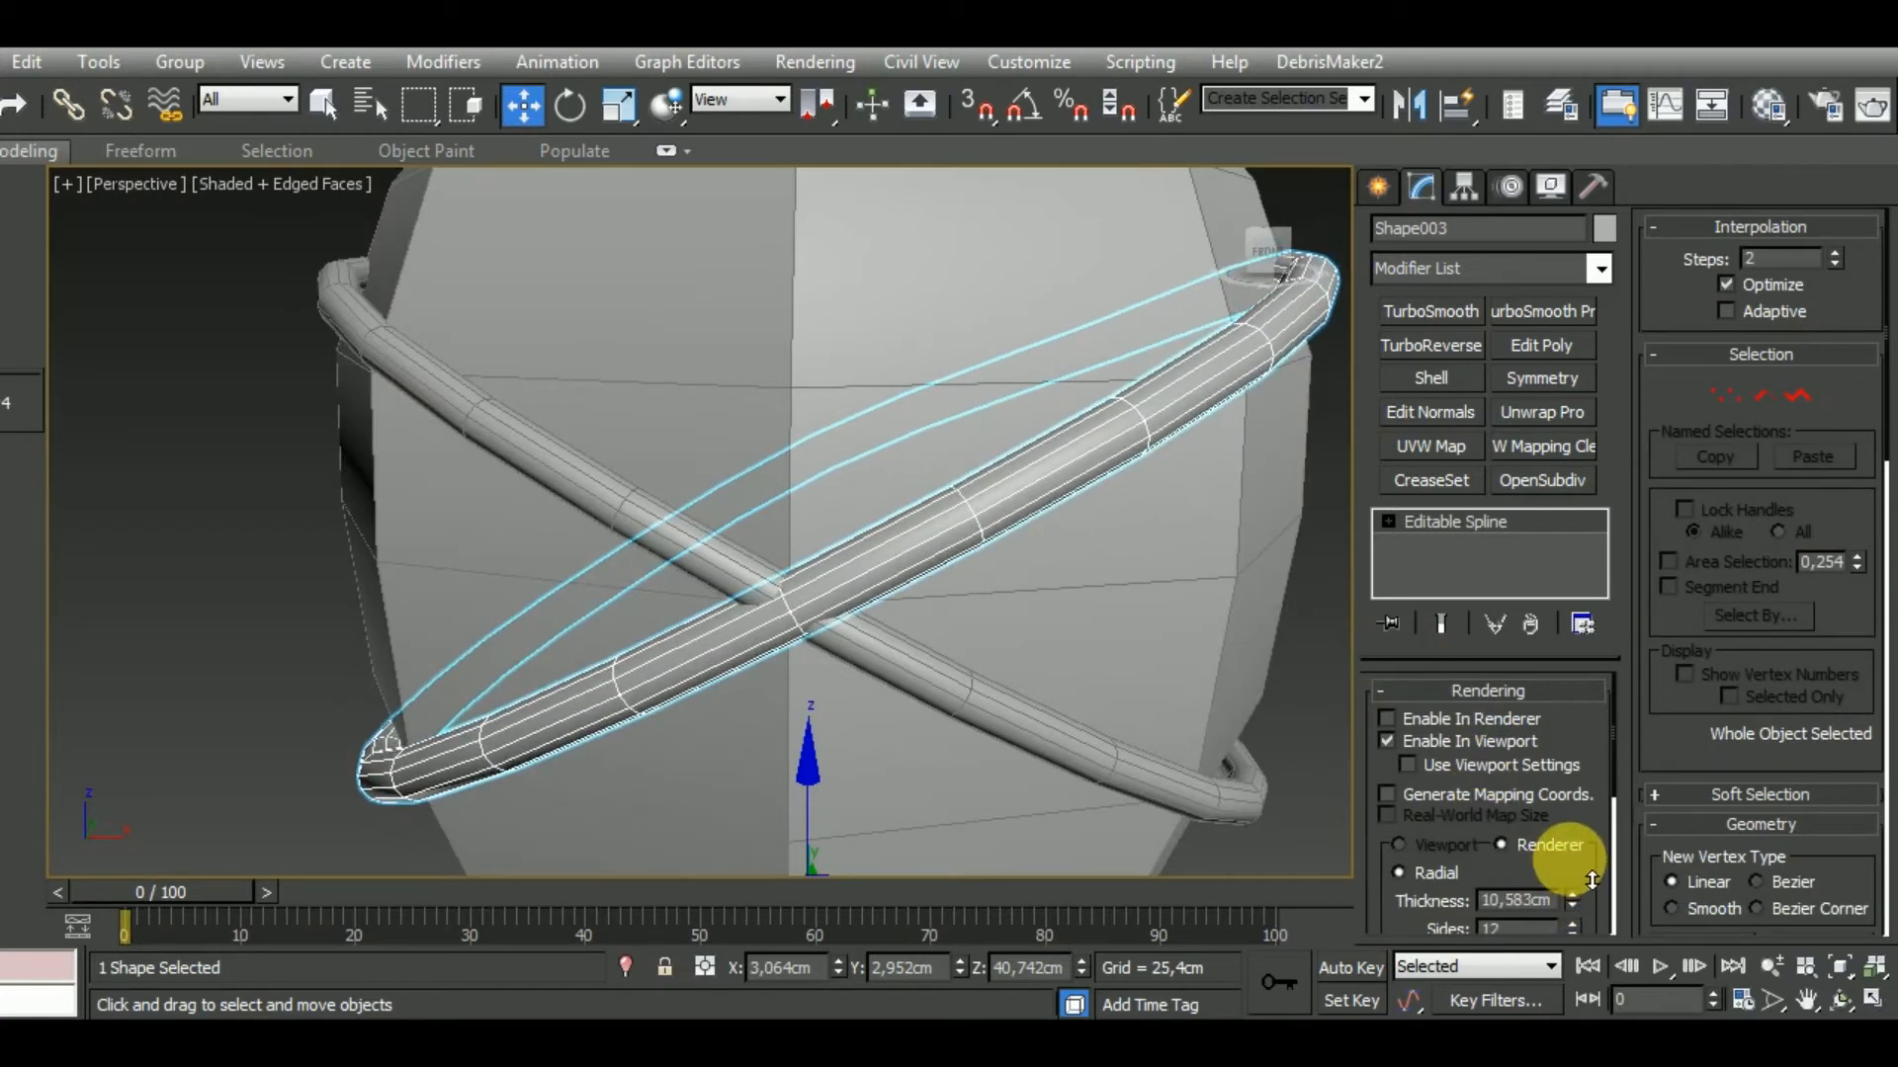
{"action": "double_click", "coordinate": [1517, 901]}
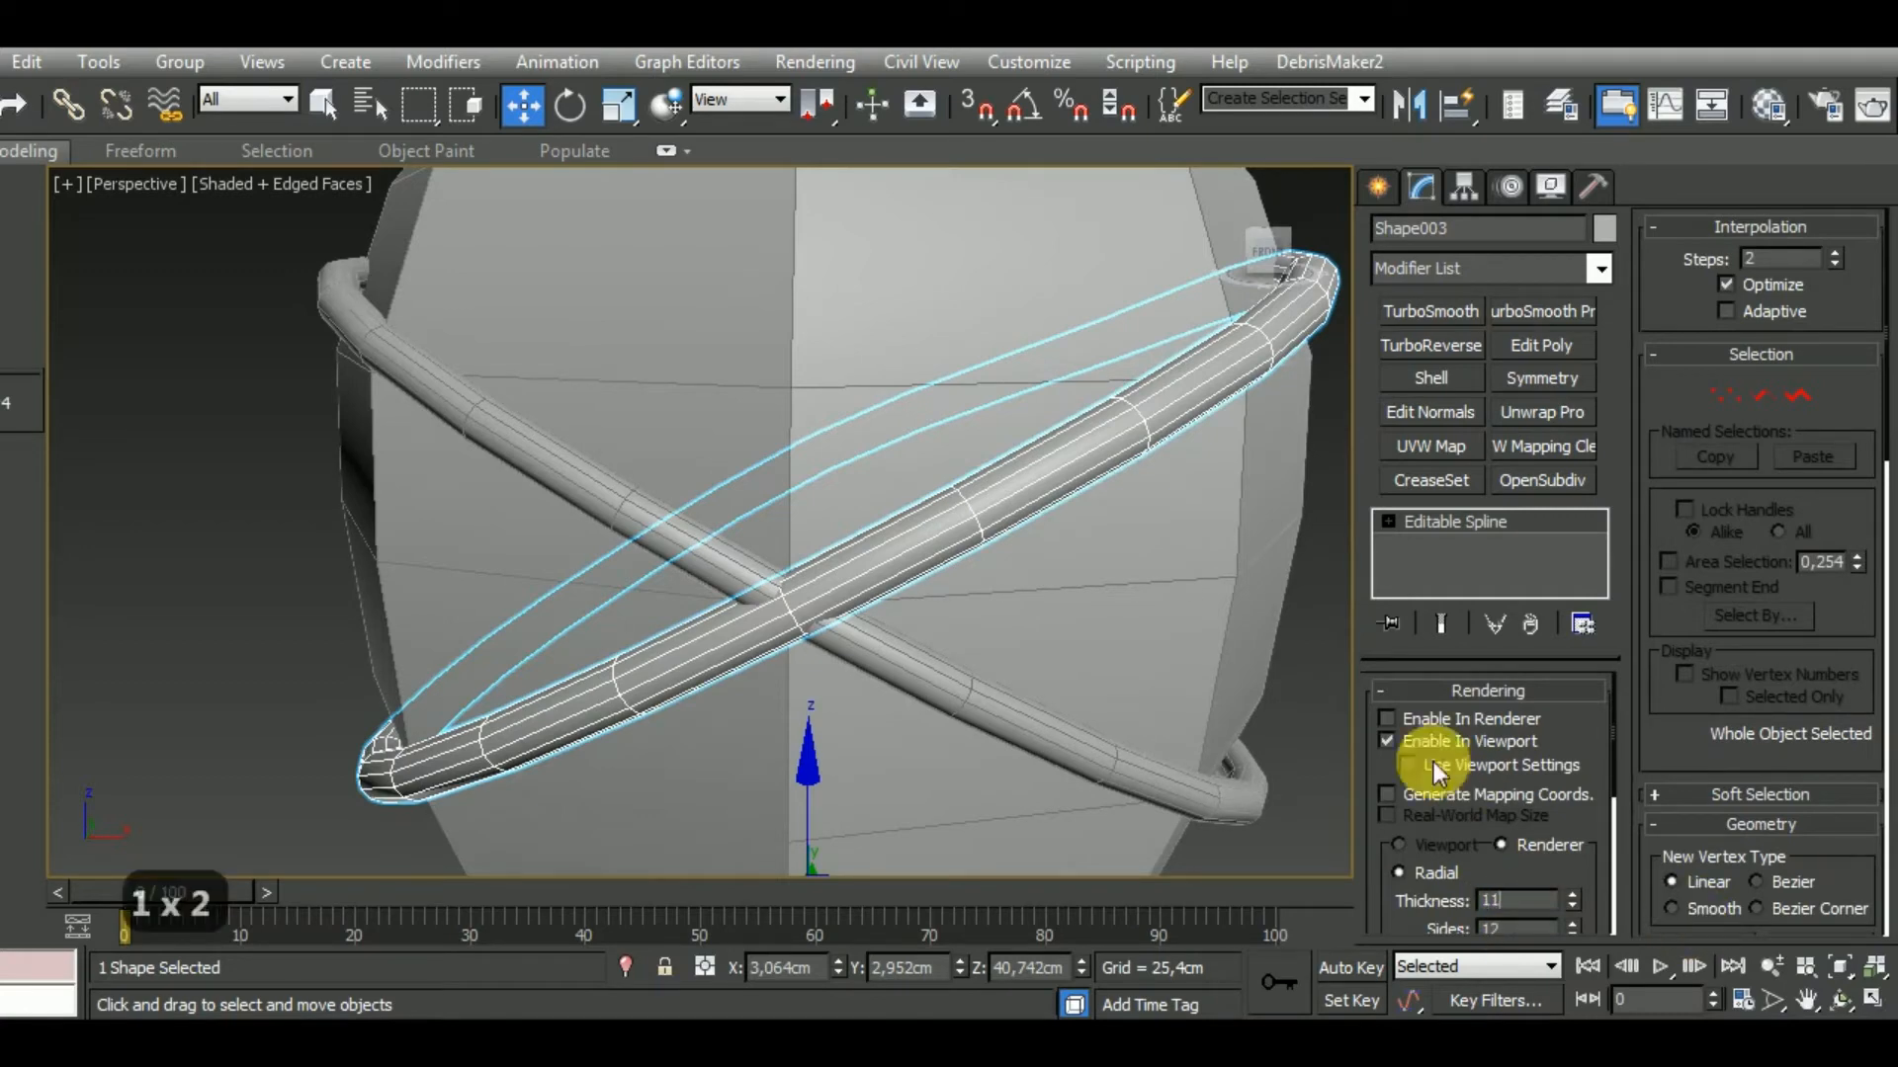
{"action": "left_click", "coordinate": [1088, 733]}
{"action": "double_click", "coordinate": [1513, 900]}
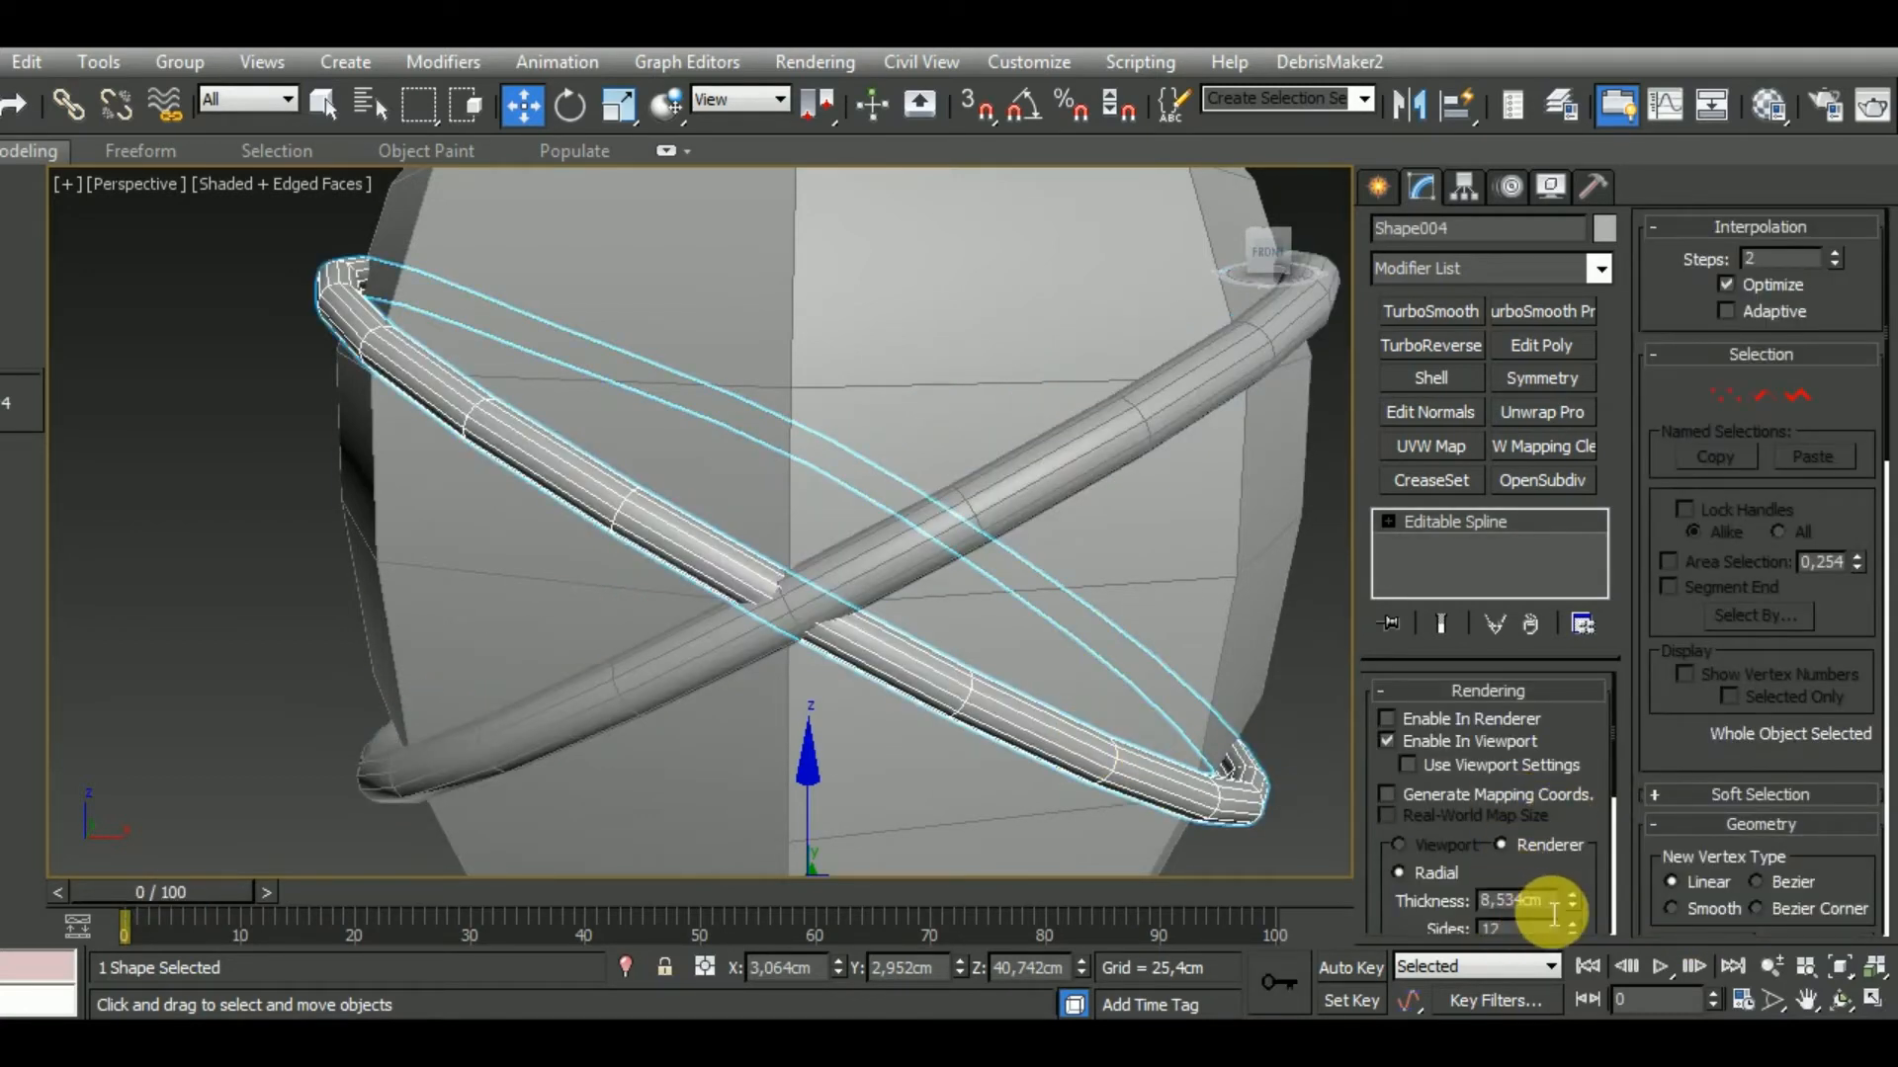
{"action": "type", "text": "11"}
{"action": "key", "text": "Return"}
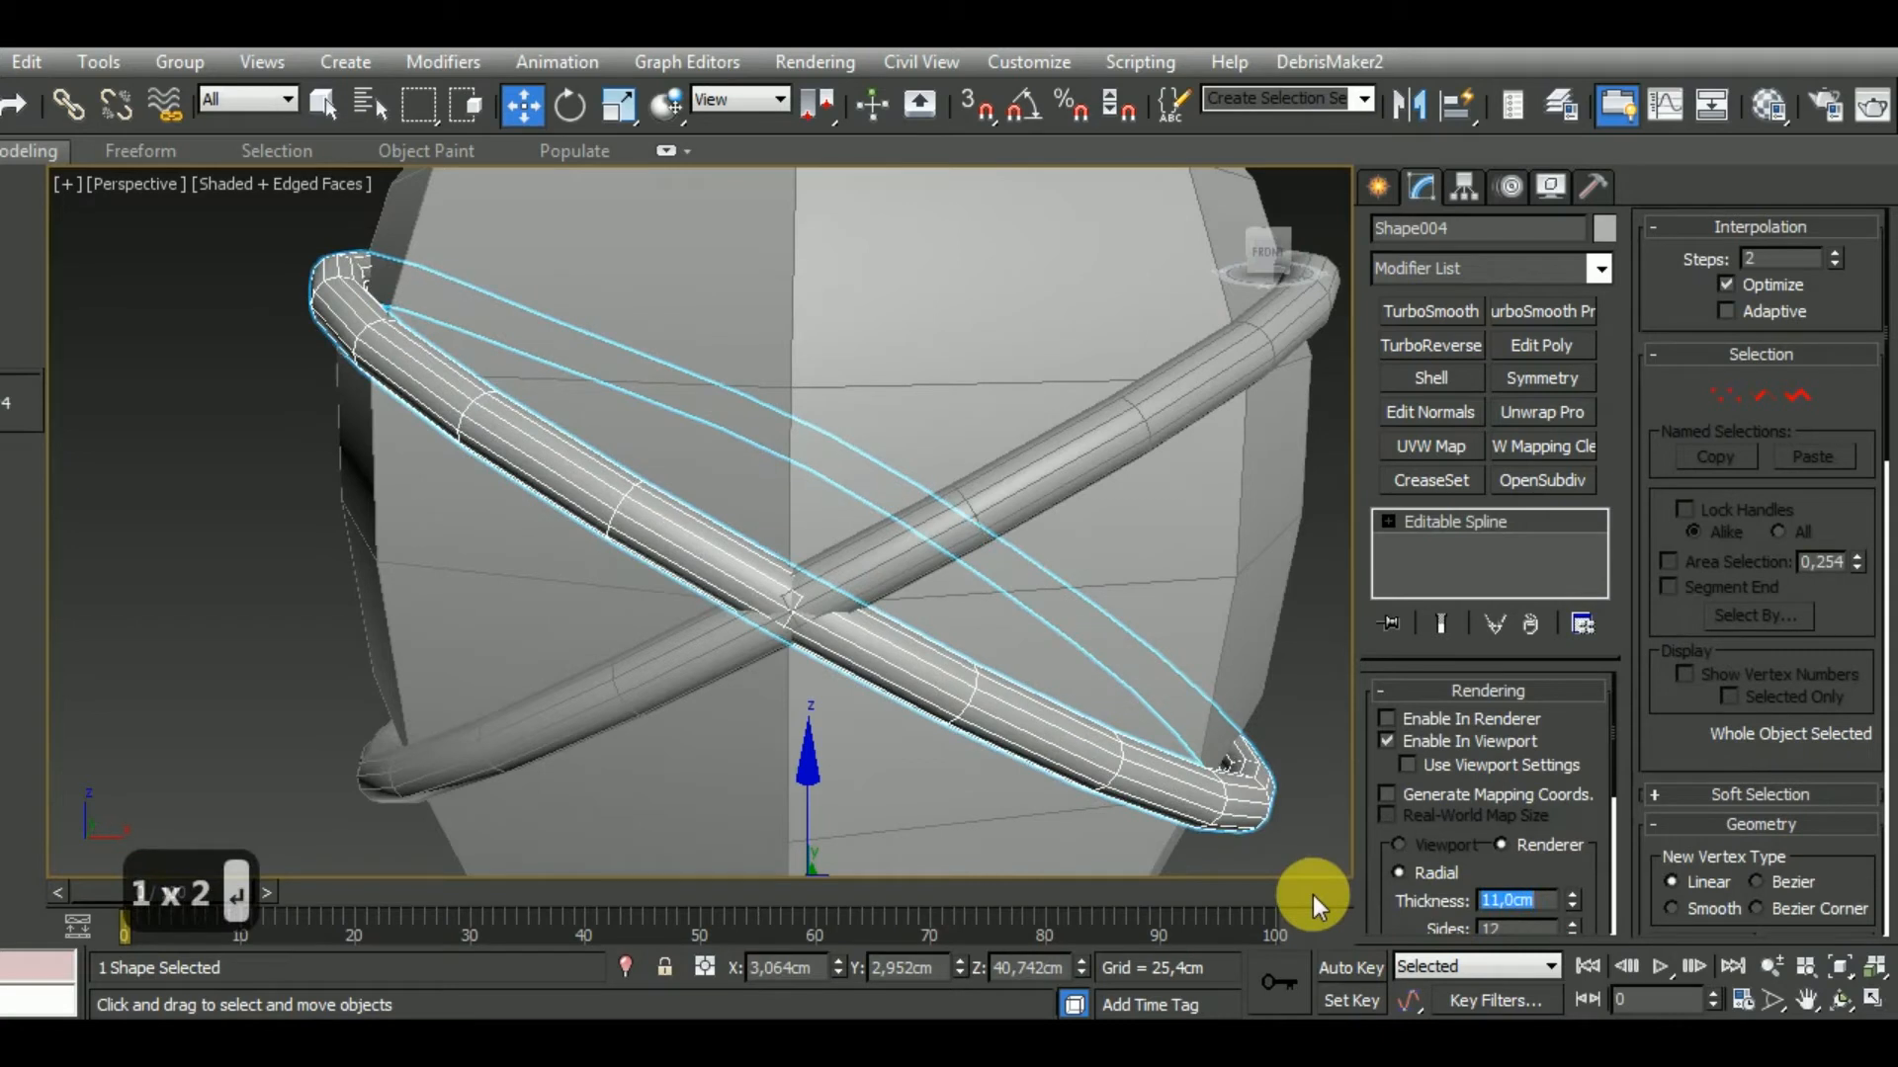
Reduce the radial sides of both diagonal rings to 10.
{"action": "left_click_drag", "start_coordinate": [1440, 900], "coordinate": [1435, 821]}
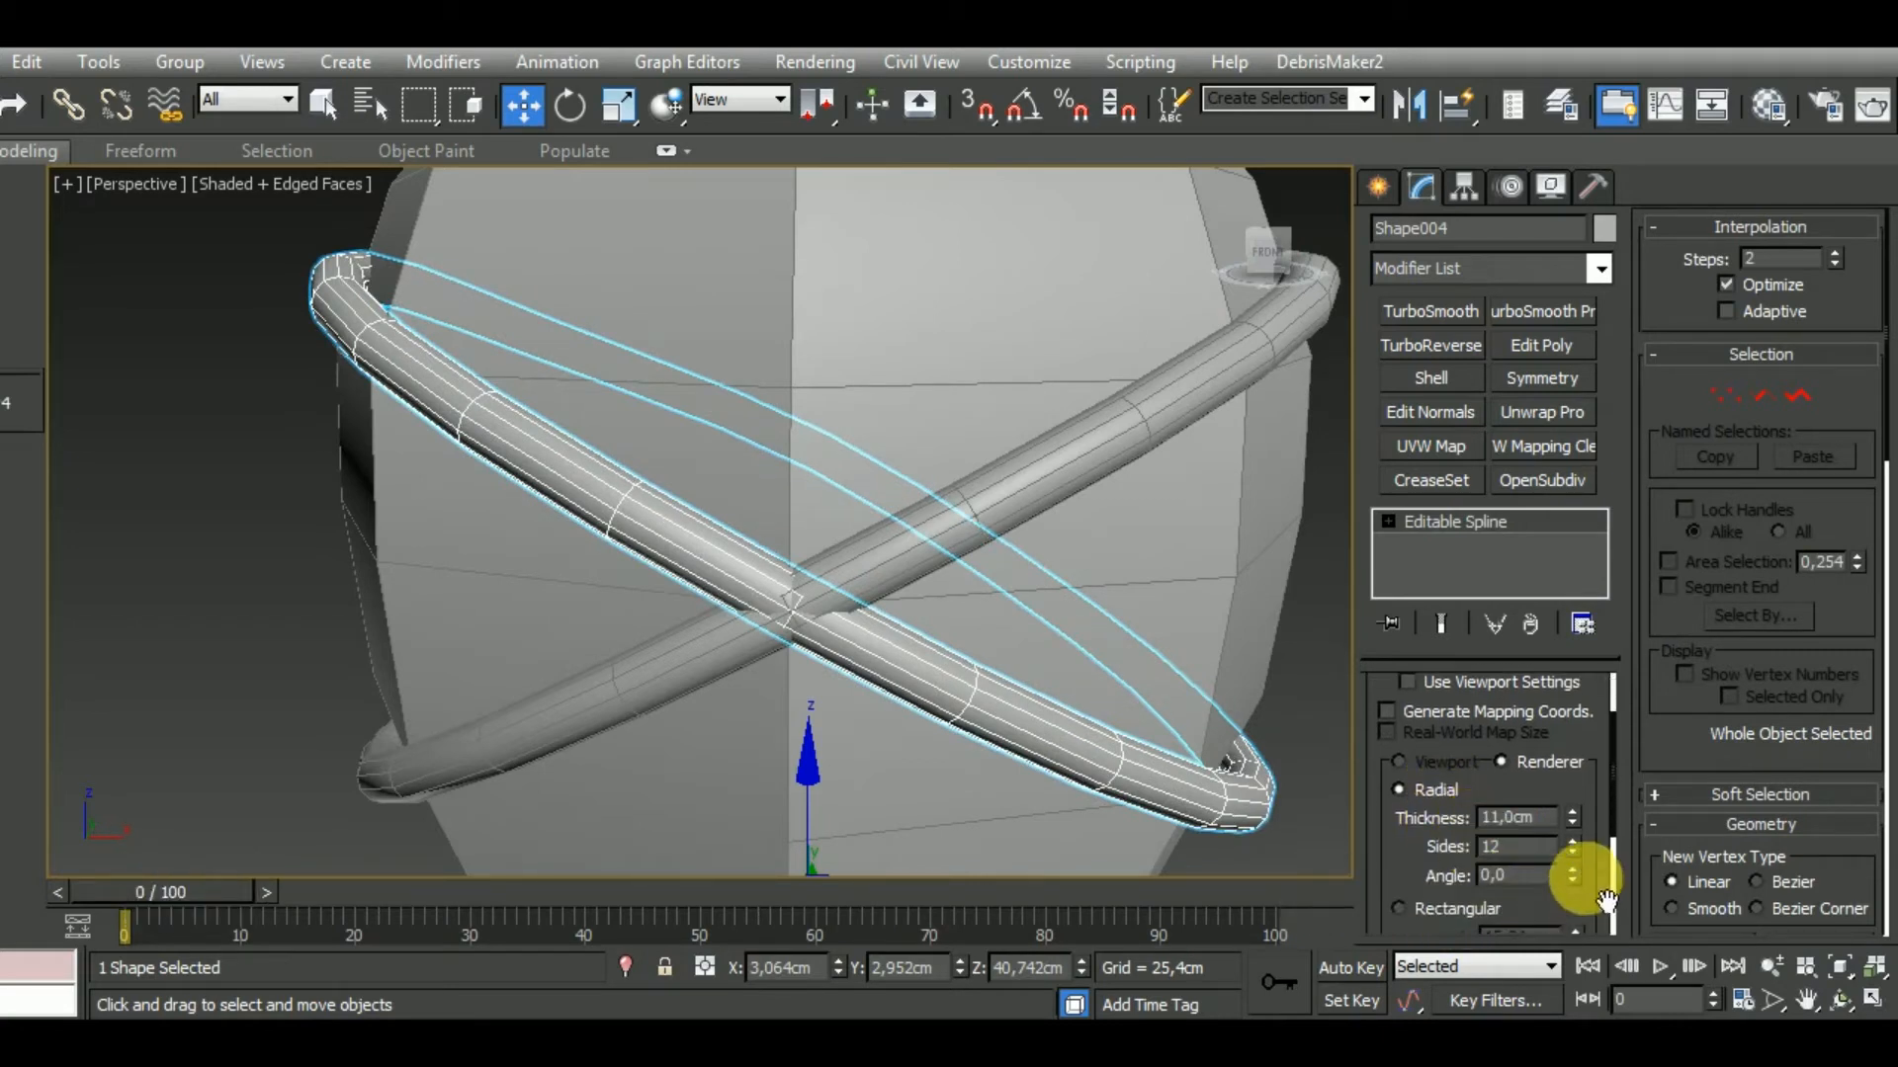
{"action": "left_click", "coordinate": [1572, 854]}
{"action": "left_click", "coordinate": [1571, 854]}
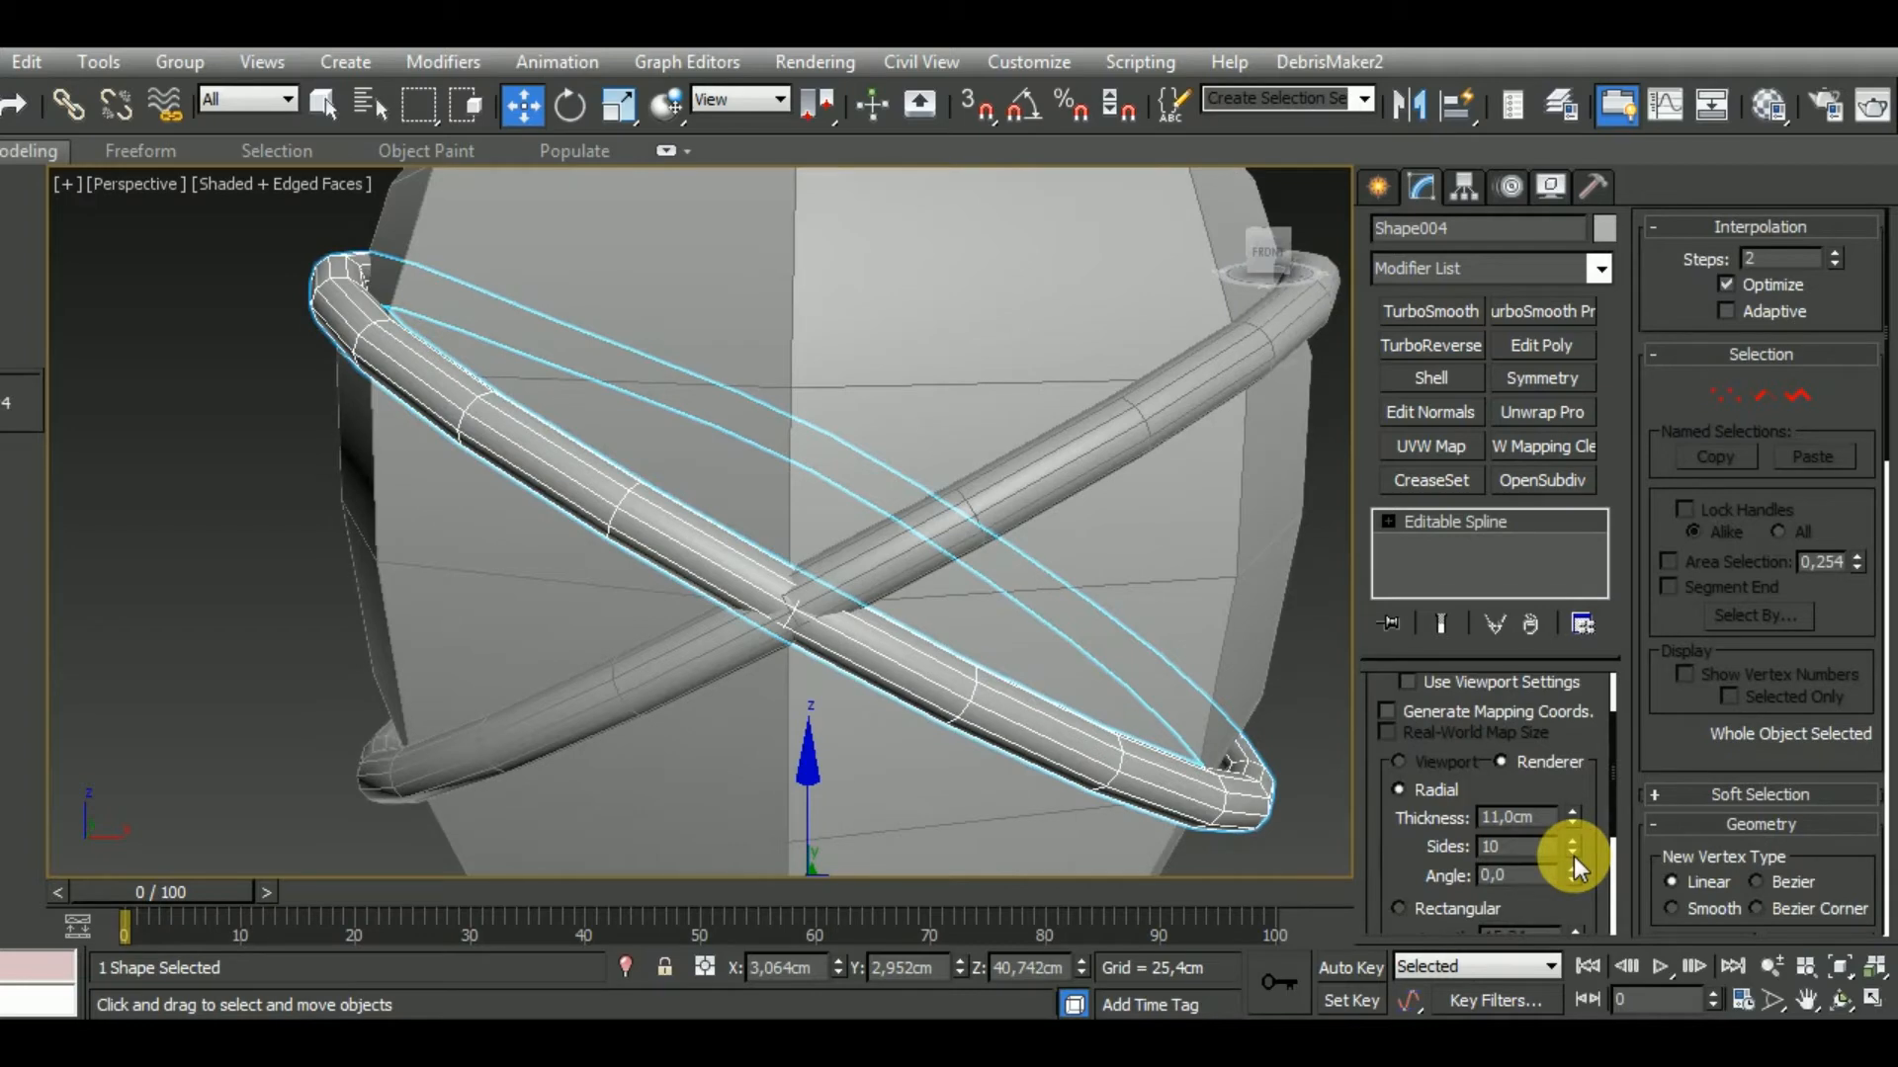
{"action": "left_click", "coordinate": [1169, 444]}
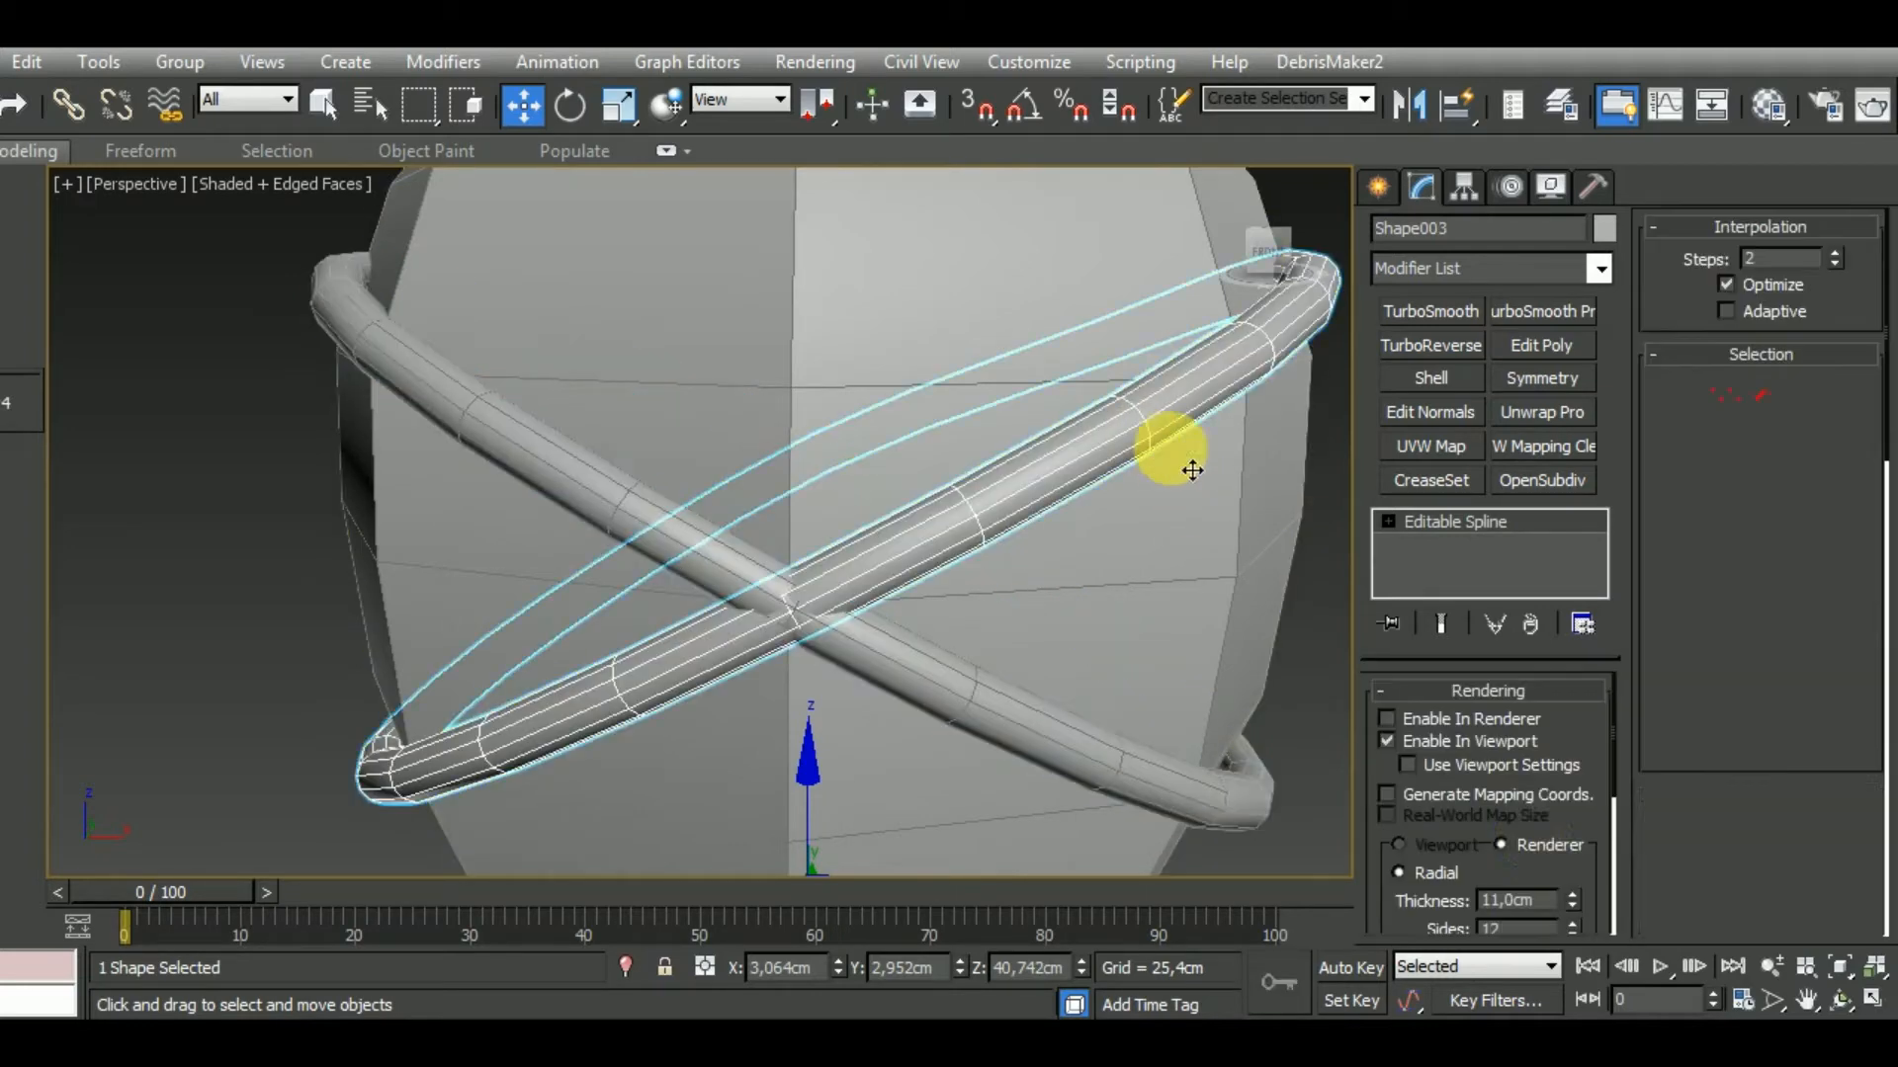
{"action": "left_click", "coordinate": [1572, 932]}
{"action": "left_click", "coordinate": [1572, 931]}
Examine the crossed rings on the whole bottle from the front, with edged faces turned off and back on.
{"action": "mouse_move", "coordinate": [1329, 870]}
{"action": "middle_mouse_down", "text": "alt"}
{"action": "mouse_move", "coordinate": [860, 584]}
{"action": "mouse_move", "coordinate": [952, 634]}
{"action": "mouse_move", "coordinate": [1152, 680]}
{"action": "mouse_move", "coordinate": [1043, 678]}
{"action": "mouse_move", "coordinate": [1036, 627]}
{"action": "mouse_move", "coordinate": [1166, 682]}
{"action": "mouse_move", "coordinate": [1046, 679]}
{"action": "middle_mouse_up", "text": "alt"}
{"action": "left_click", "coordinate": [1150, 745]}
{"action": "scroll", "coordinate": [1023, 721], "scroll_direction": "down", "scroll_amount": 5}
{"action": "key", "text": "F4"}
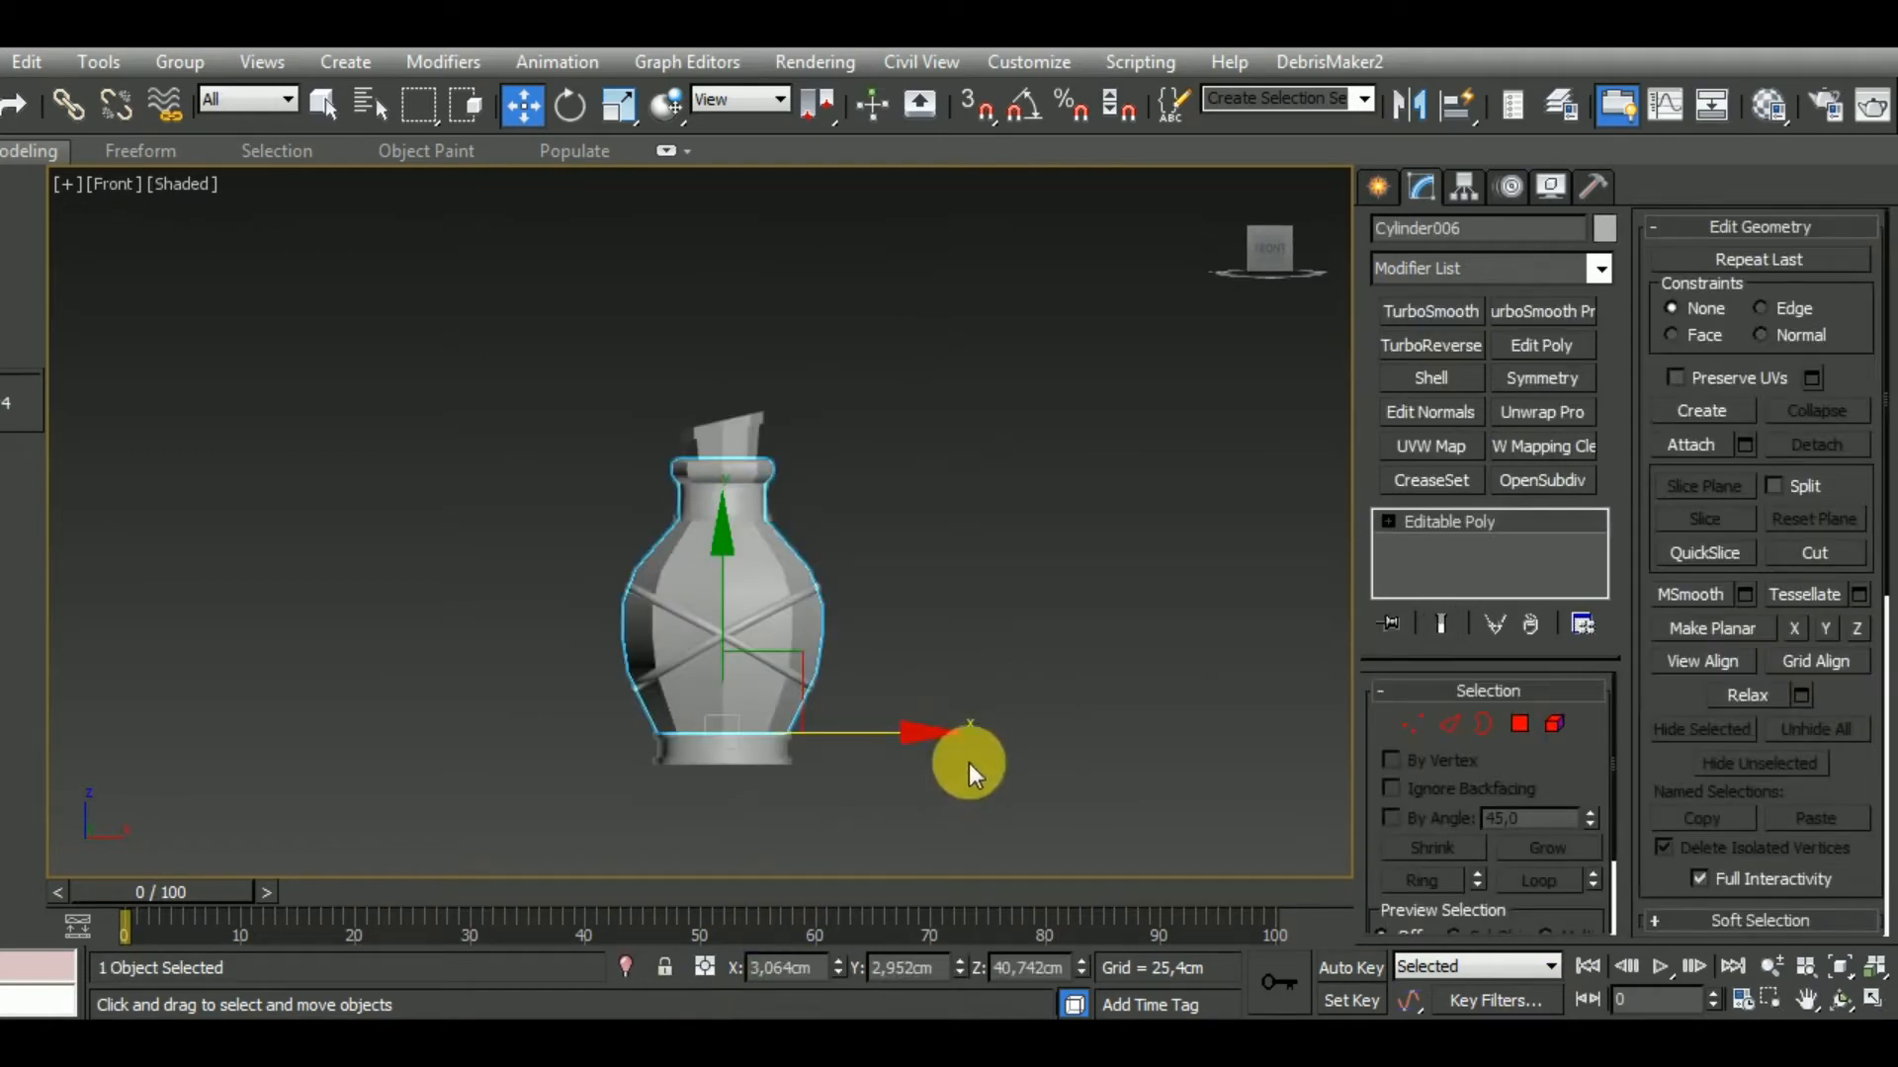
{"action": "middle_click_drag", "start_coordinate": [979, 751], "coordinate": [1001, 760]}
{"action": "key", "text": "F4"}
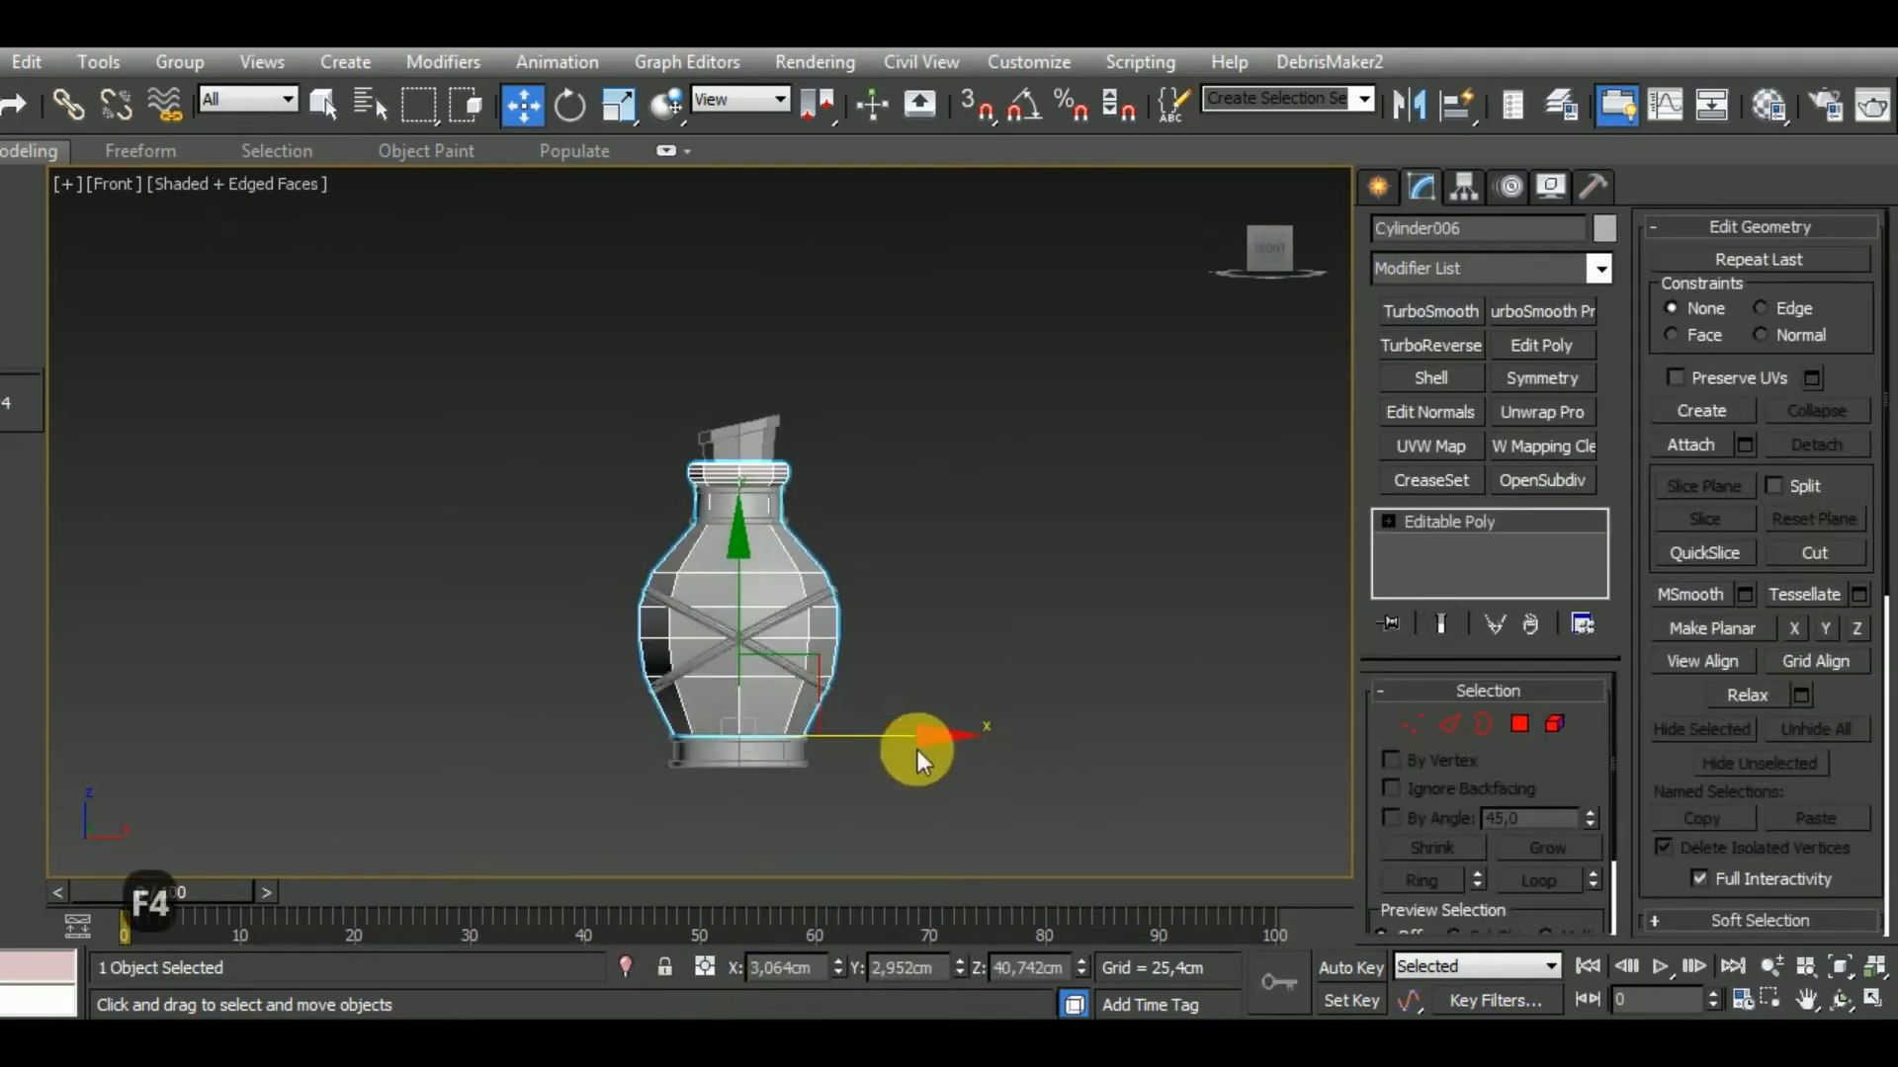
Increase the rendered thickness of both diagonal rings to 16 cm.
{"action": "scroll", "coordinate": [755, 657], "scroll_direction": "up", "scroll_amount": 6}
{"action": "left_click", "coordinate": [713, 605]}
{"action": "scroll", "coordinate": [712, 606], "scroll_direction": "up", "scroll_amount": 3}
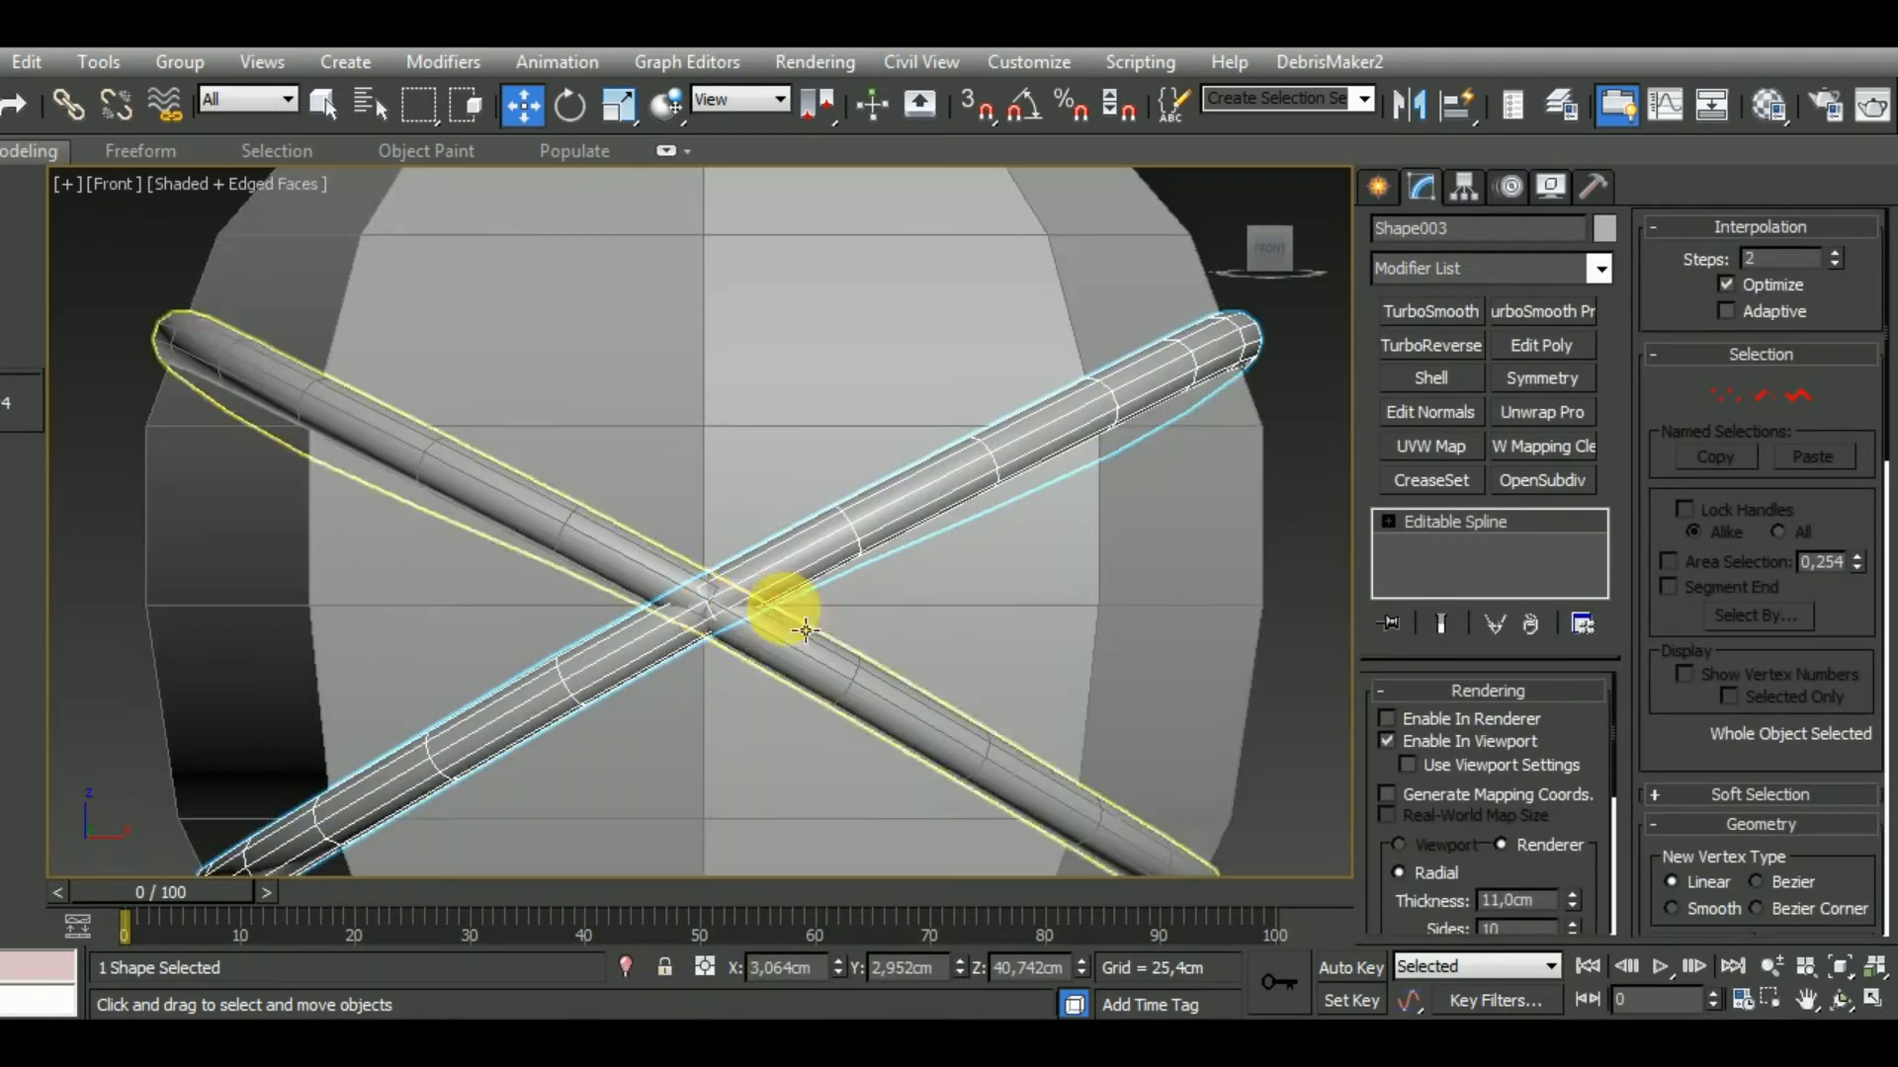
{"action": "left_click", "coordinate": [1566, 895]}
{"action": "left_click_drag", "start_coordinate": [1574, 897], "coordinate": [1303, 882]}
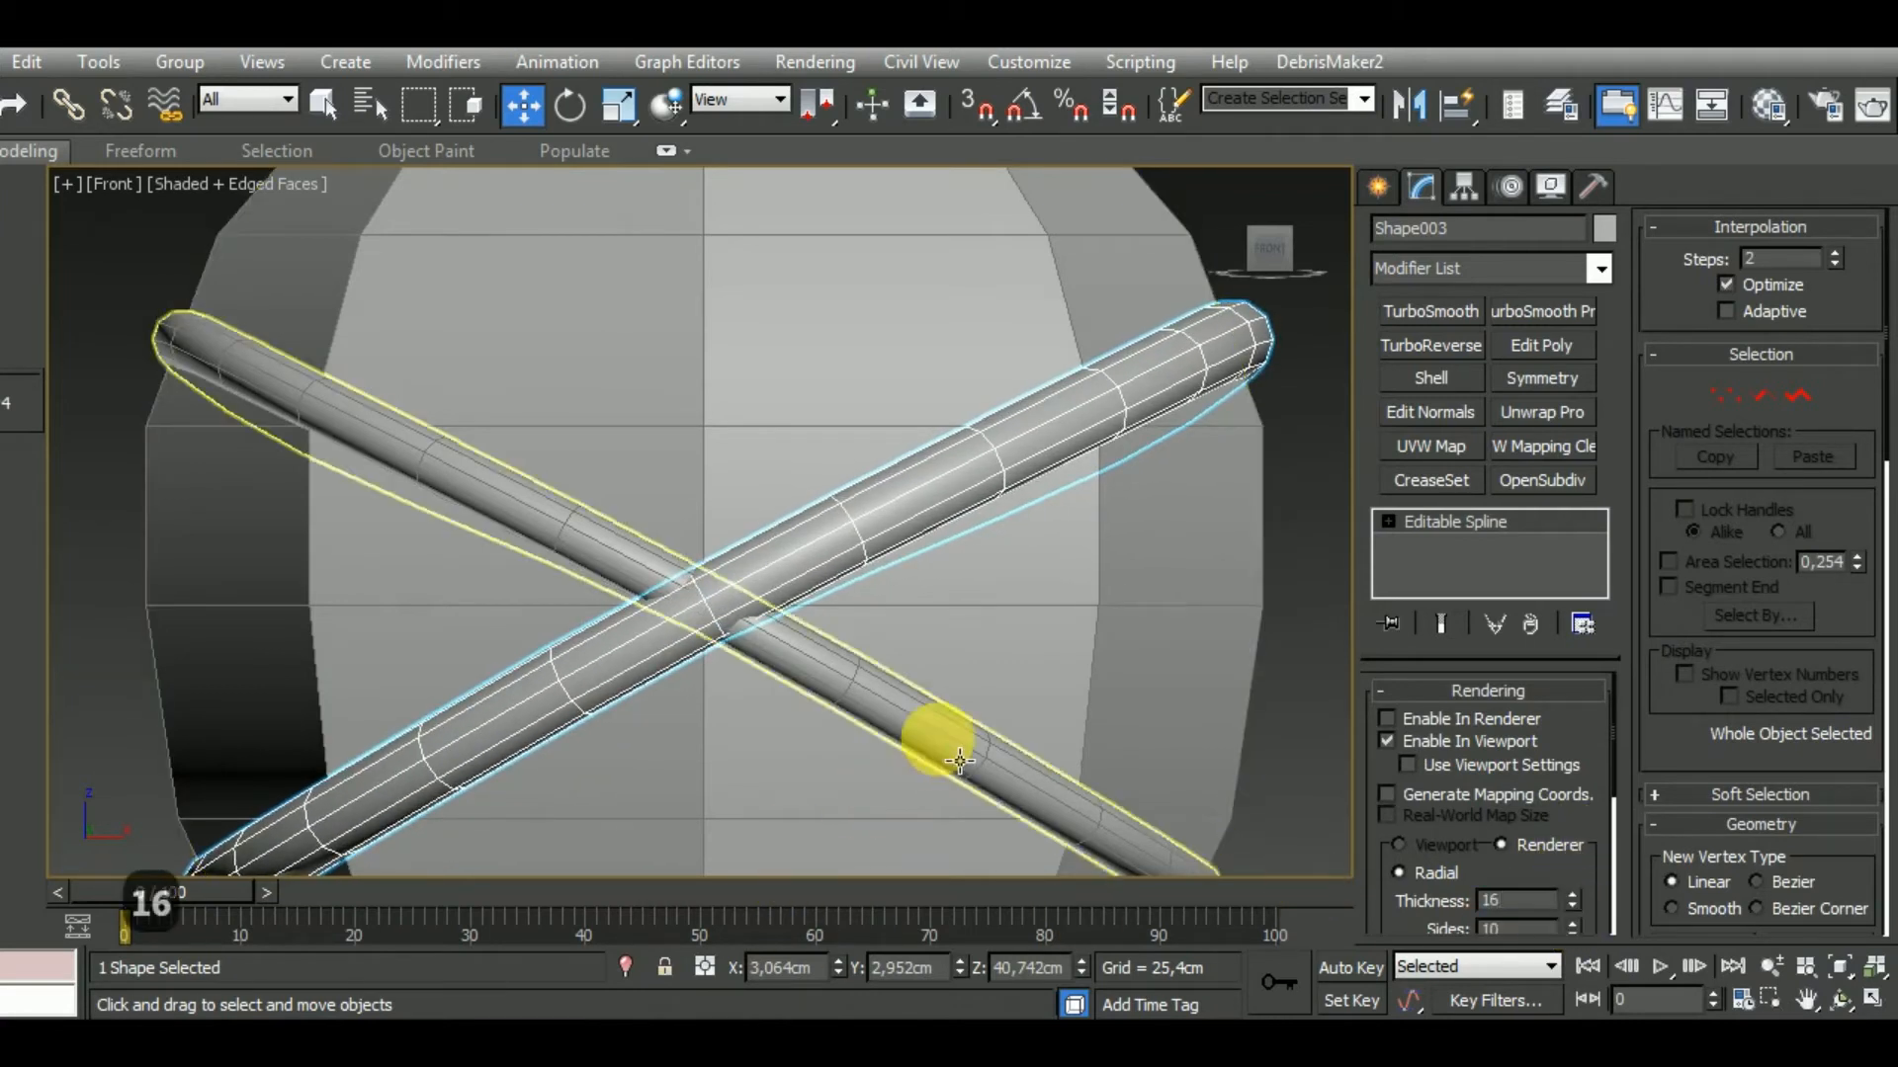
{"action": "left_click", "coordinate": [932, 728]}
{"action": "left_click_drag", "start_coordinate": [1557, 901], "coordinate": [1274, 907]}
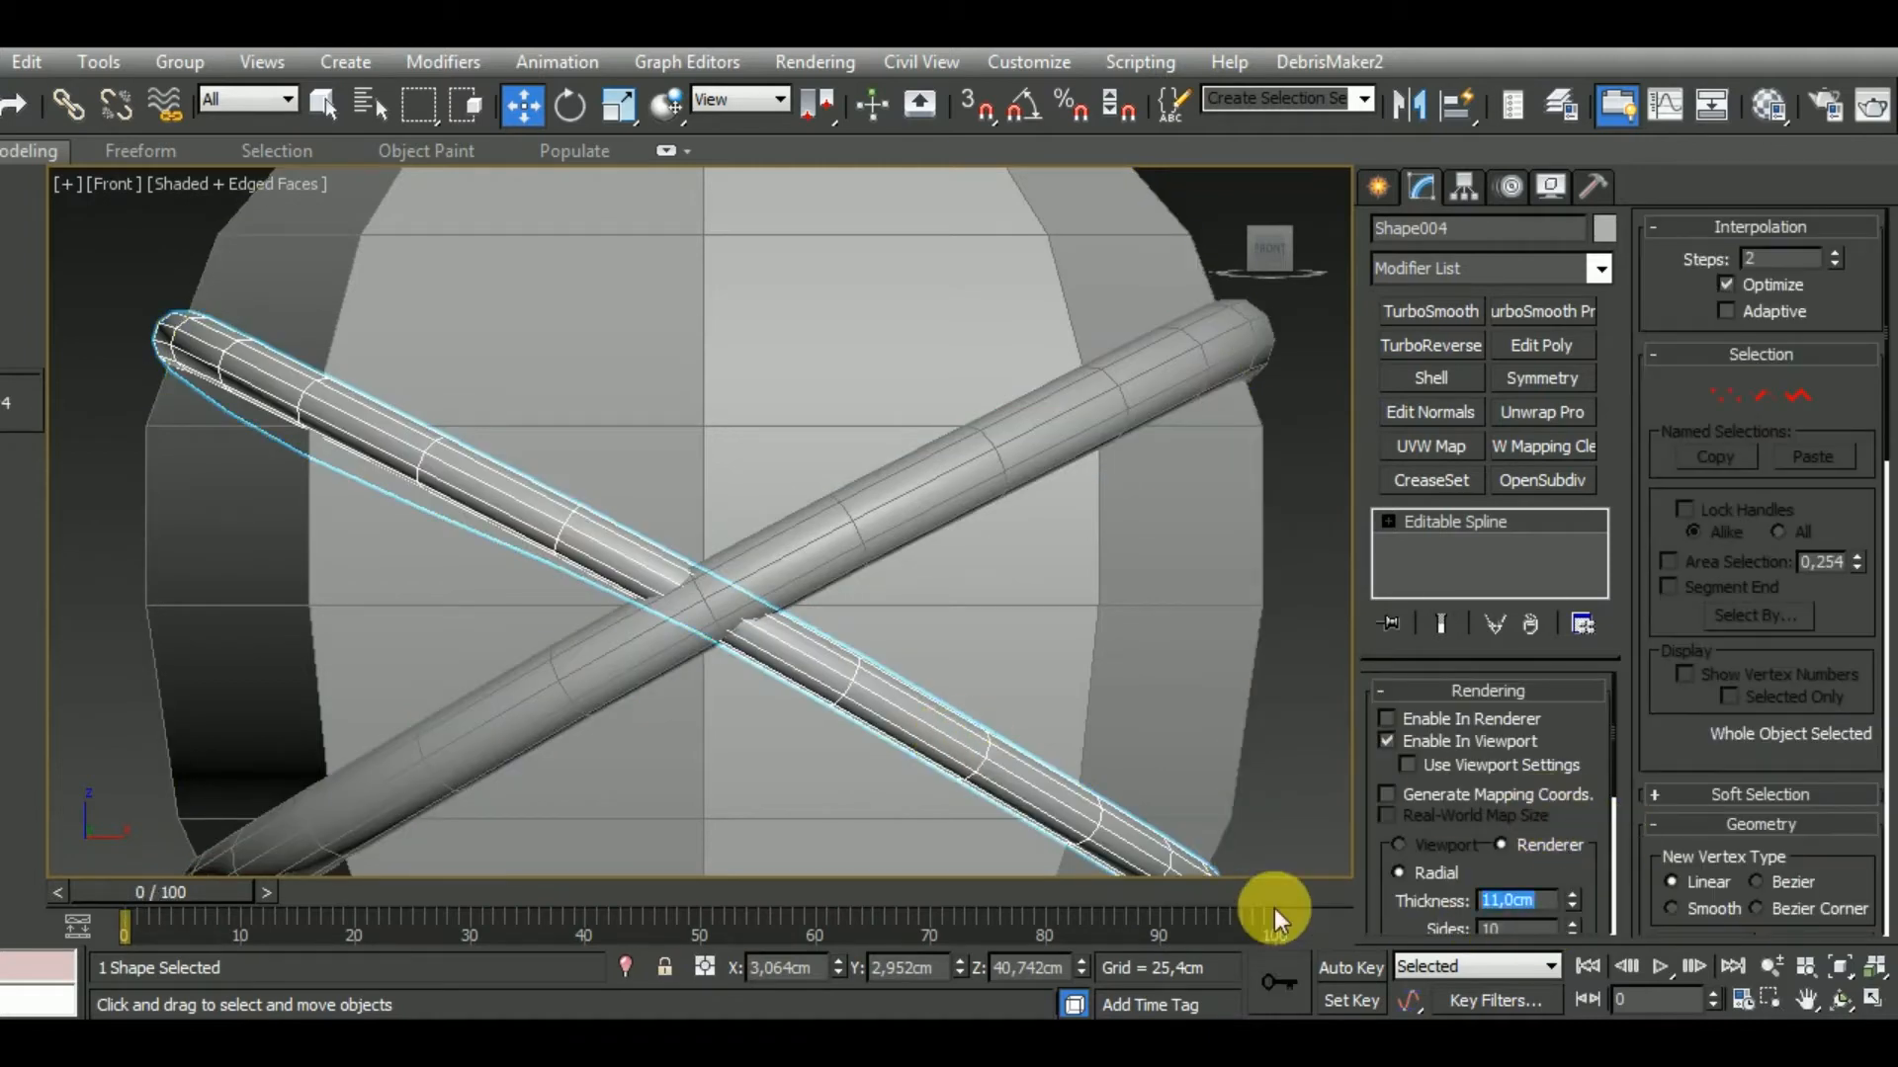
{"action": "type", "text": "16"}
Examine the thickened rings against the bottle's belly from the front and at an angle.
{"action": "scroll", "coordinate": [644, 487], "scroll_direction": "down", "scroll_amount": 5}
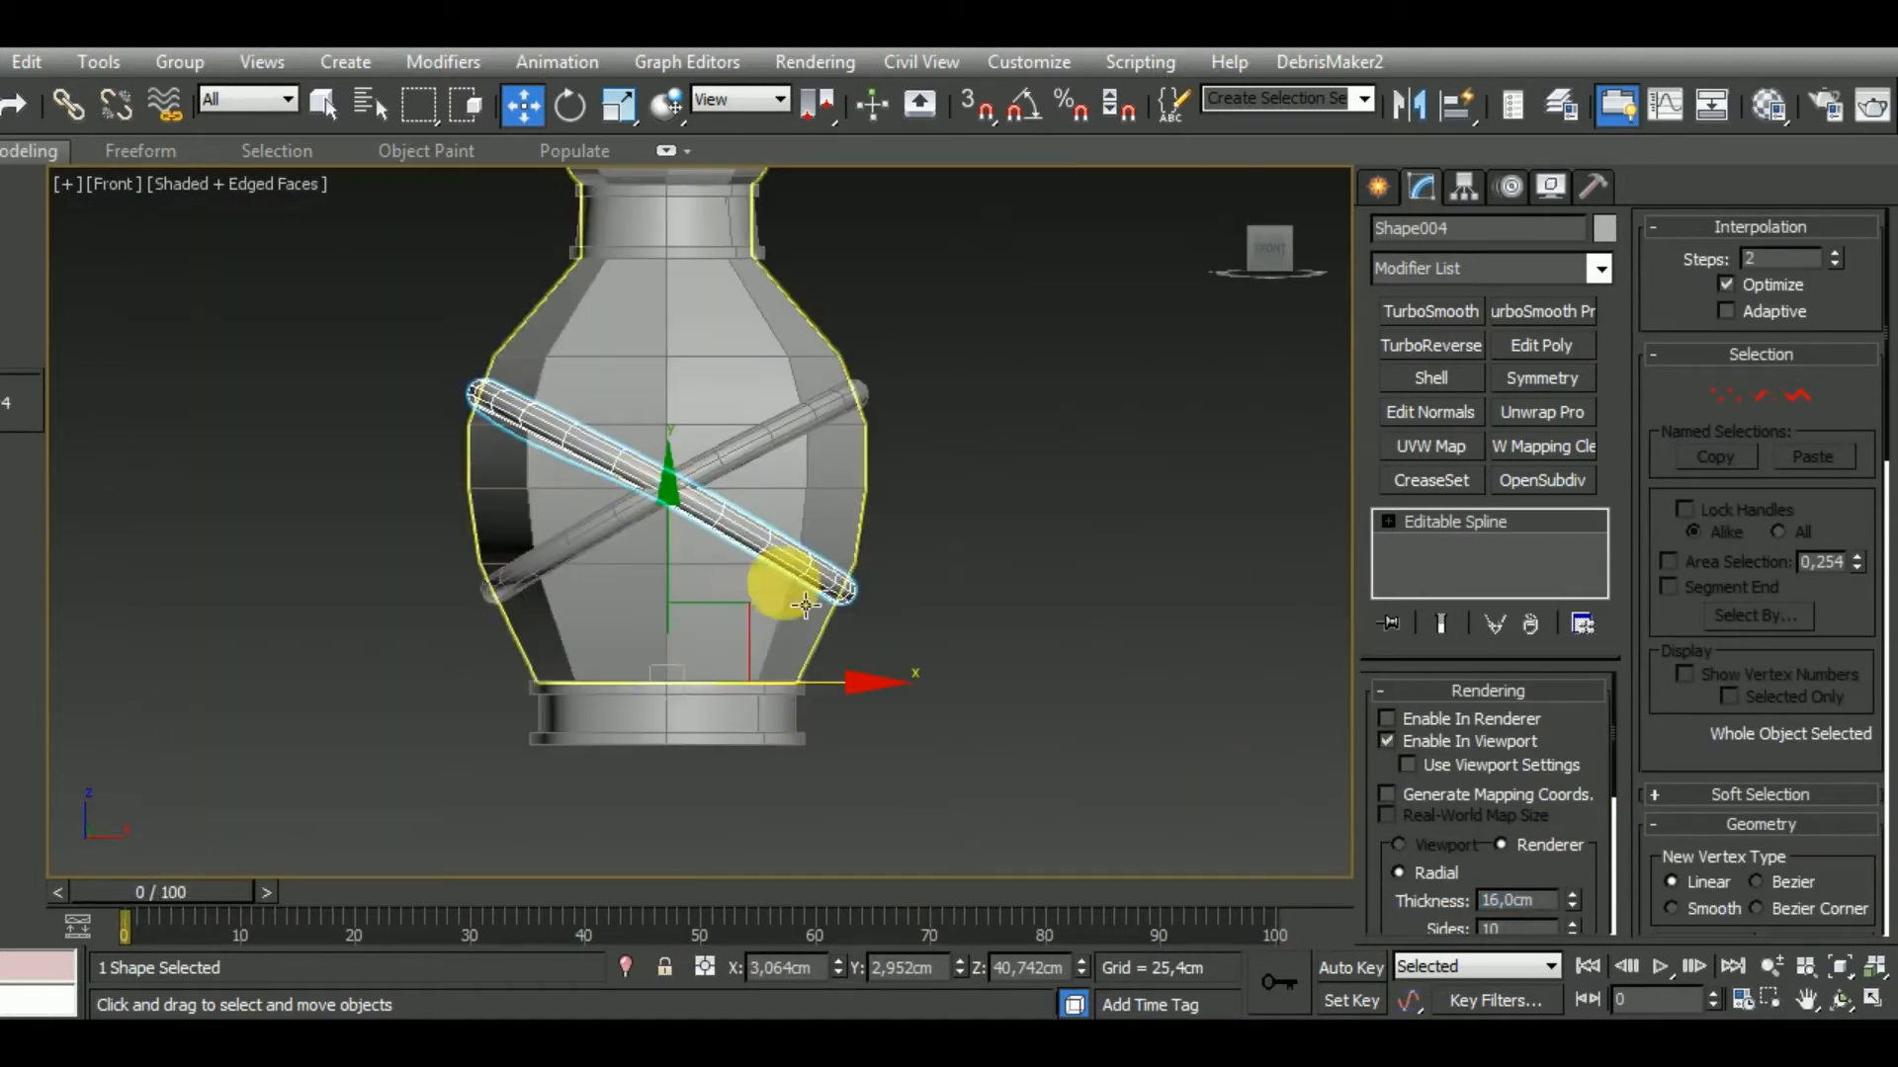
{"action": "middle_click_drag", "start_coordinate": [1174, 623], "coordinate": [1140, 704]}
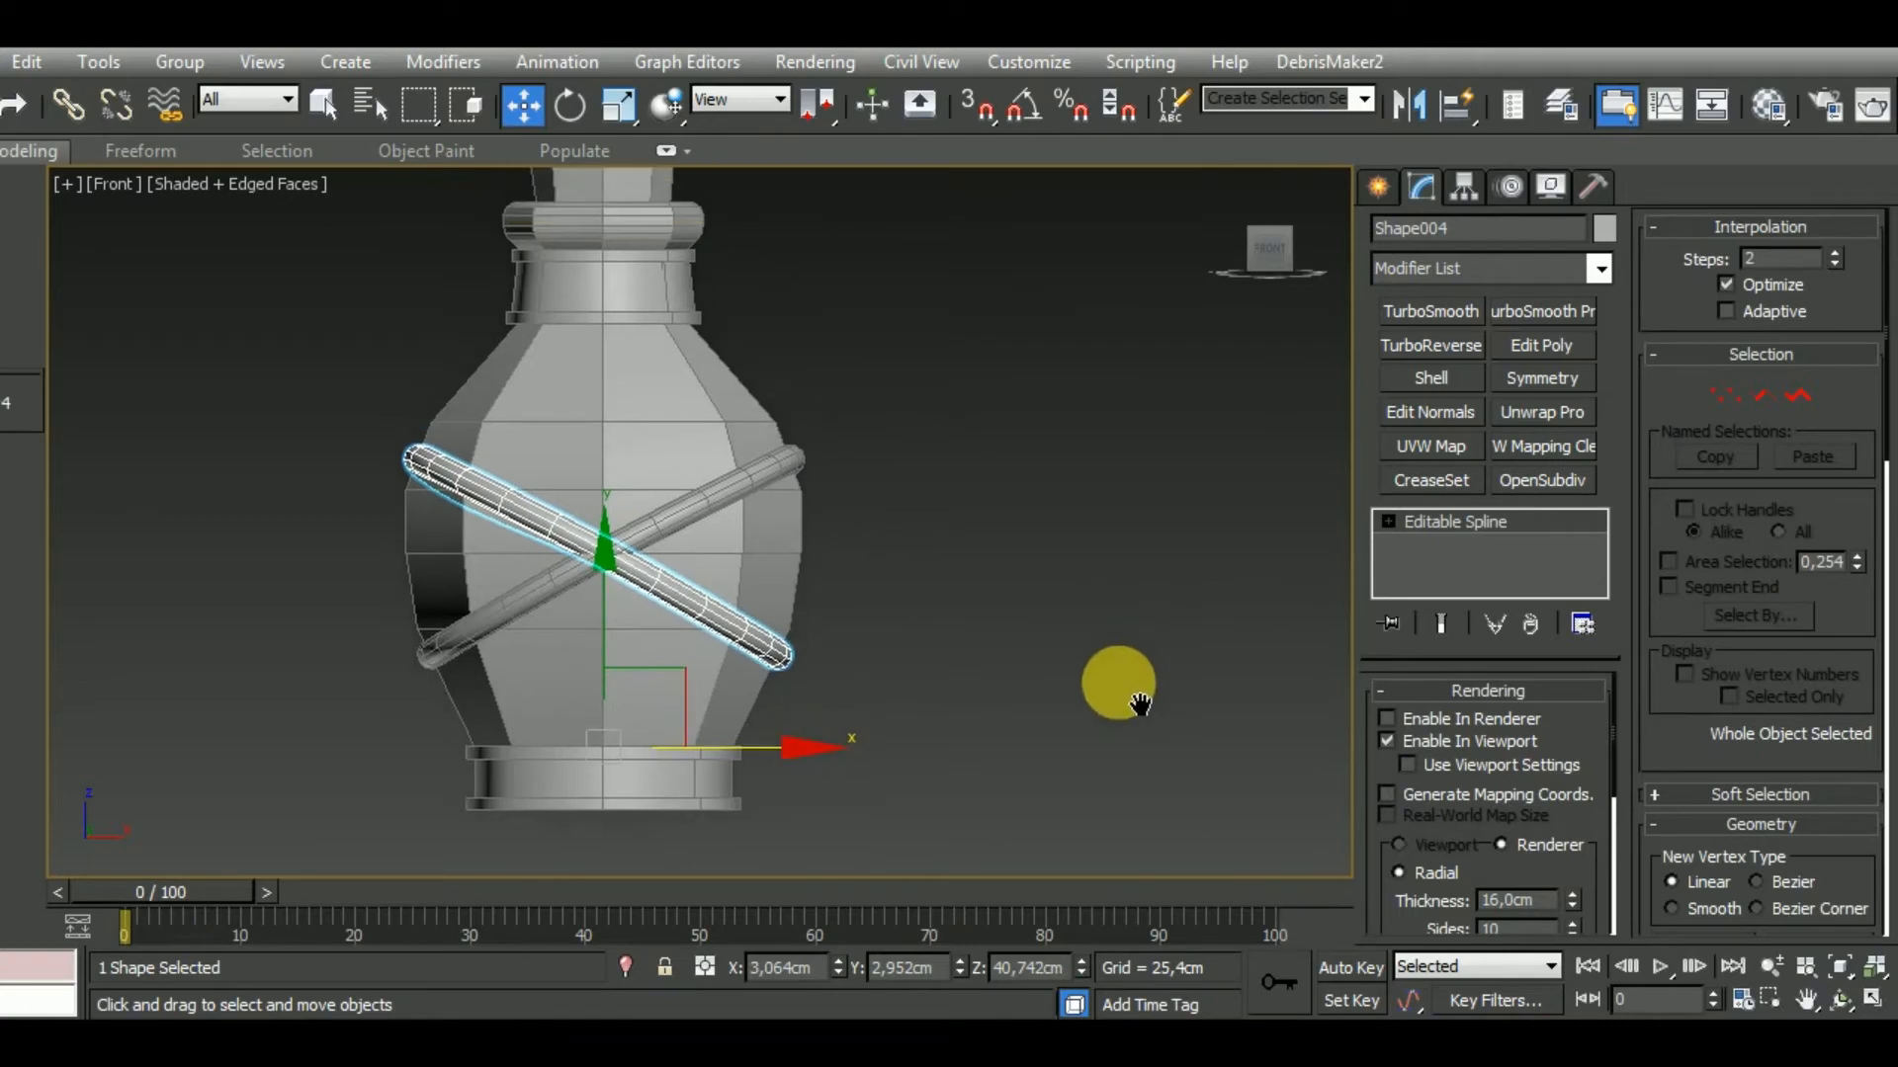
{"action": "scroll", "coordinate": [741, 465], "scroll_direction": "up", "scroll_amount": 6}
{"action": "middle_click_drag", "start_coordinate": [805, 466], "coordinate": [892, 577], "text": "alt"}
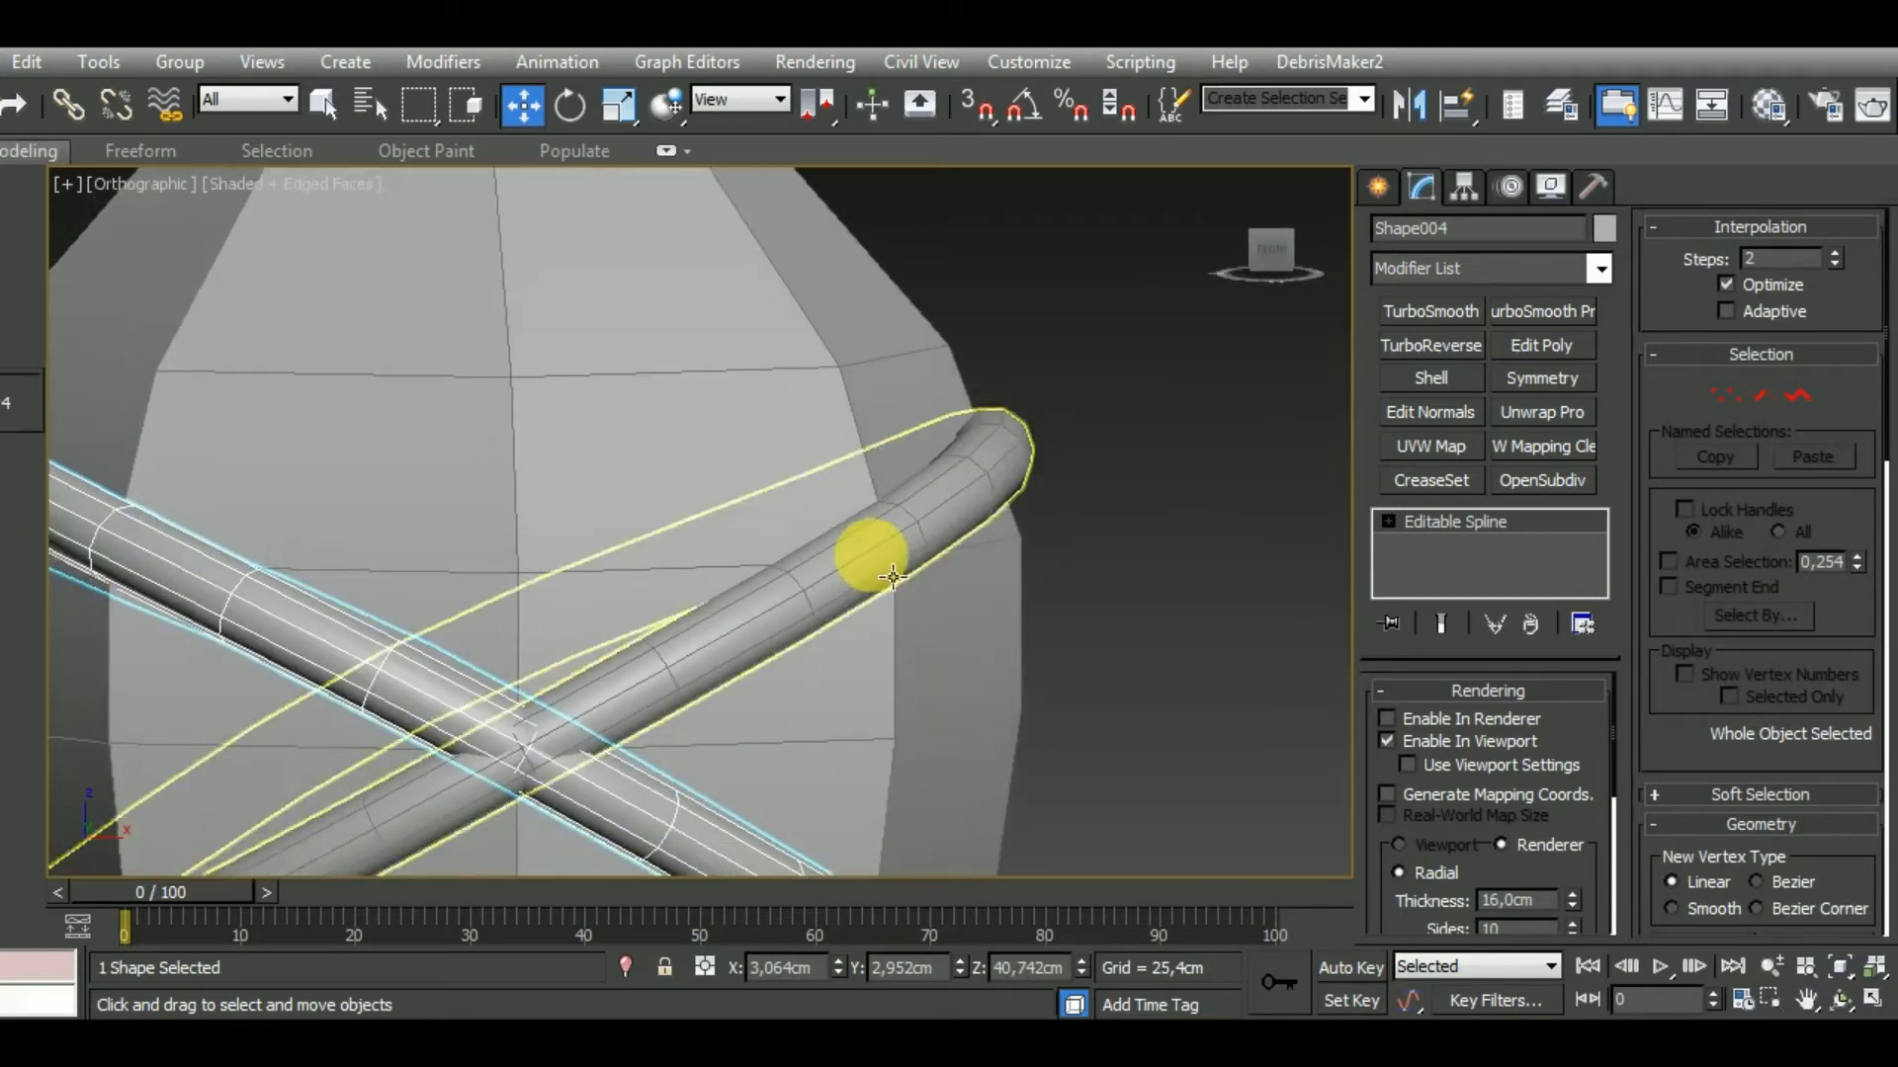
{"action": "key", "text": "f"}
{"action": "key", "text": "z"}
{"action": "middle_click_drag", "start_coordinate": [857, 569], "coordinate": [763, 519]}
Create an 8-sided cylinder of about 31.6 cm radius and 16.4 cm height centred on the rings' front crossing.
{"action": "left_click", "coordinate": [1378, 186]}
{"action": "left_click", "coordinate": [1437, 438]}
{"action": "middle_click_drag", "start_coordinate": [946, 501], "coordinate": [637, 467]}
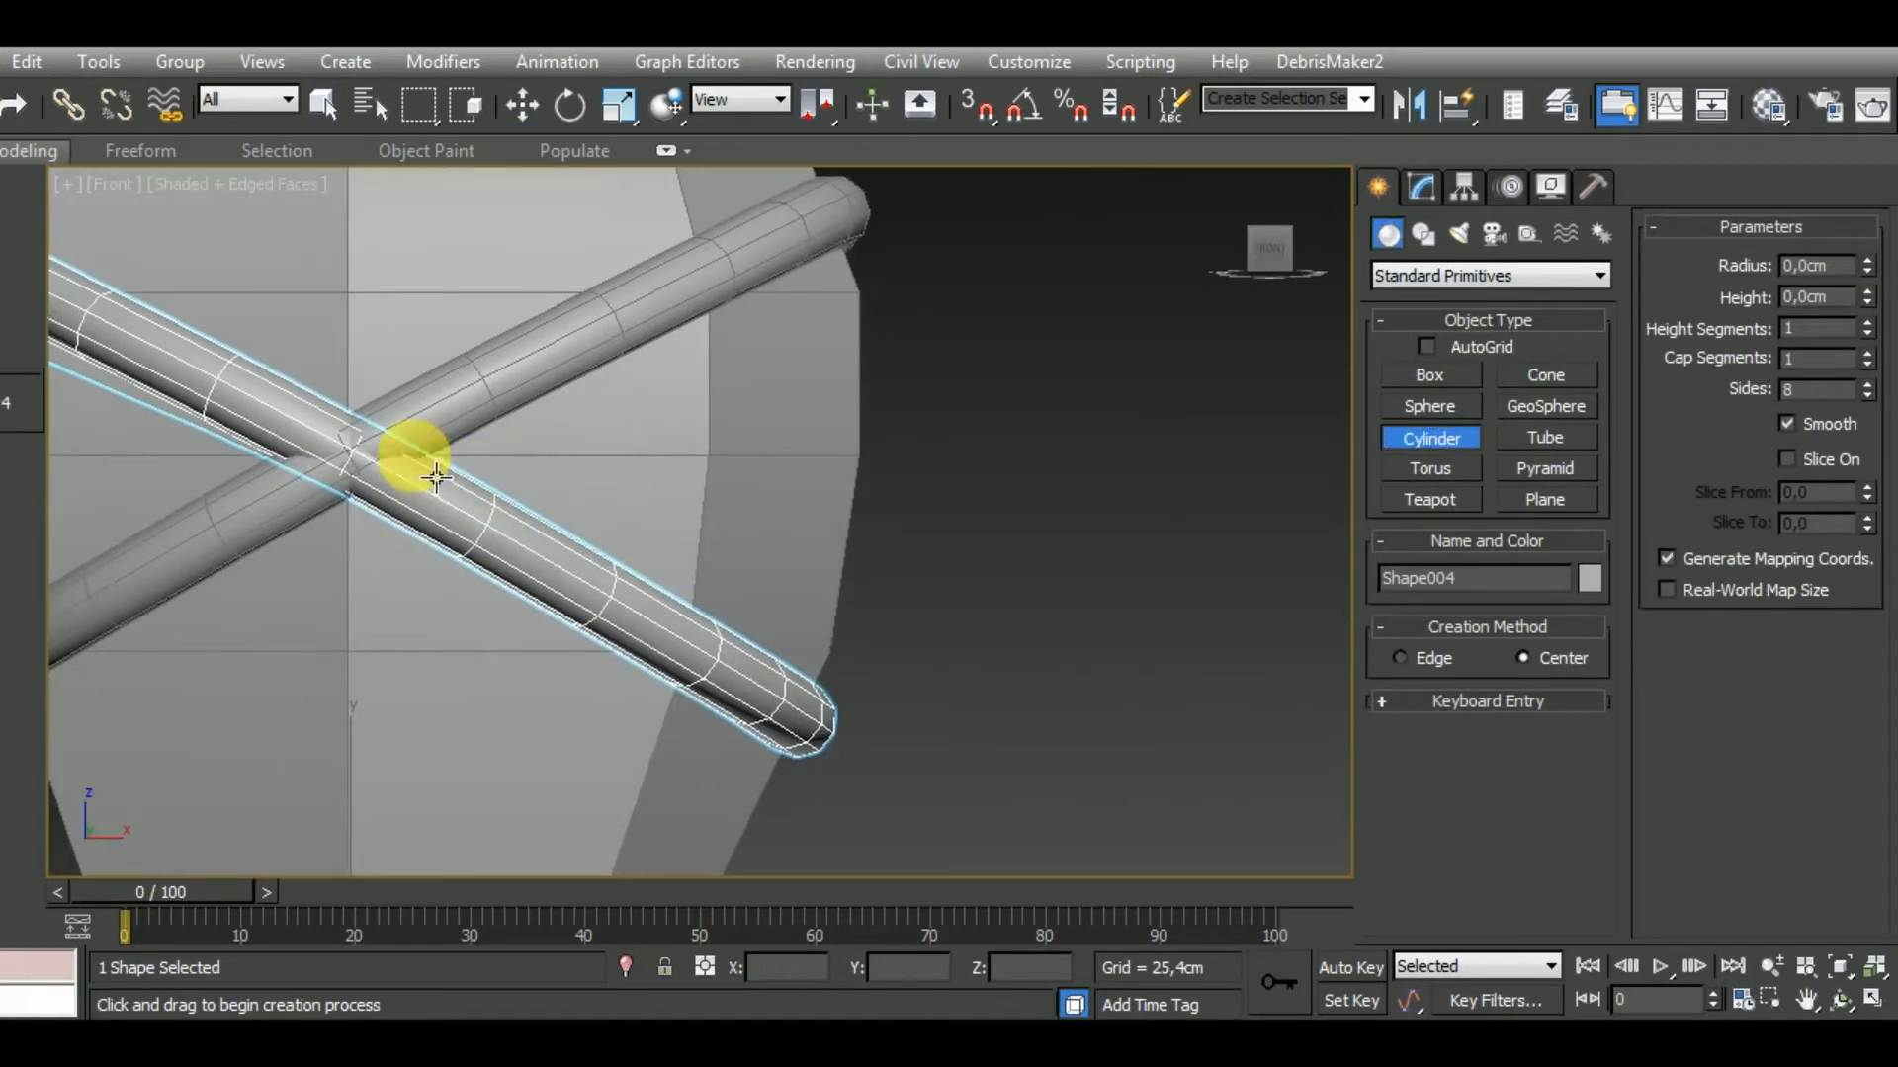
{"action": "middle_click_drag", "start_coordinate": [435, 478], "coordinate": [619, 440]}
{"action": "left_click_drag", "start_coordinate": [583, 405], "coordinate": [670, 559]}
{"action": "left_click", "coordinate": [593, 454]}
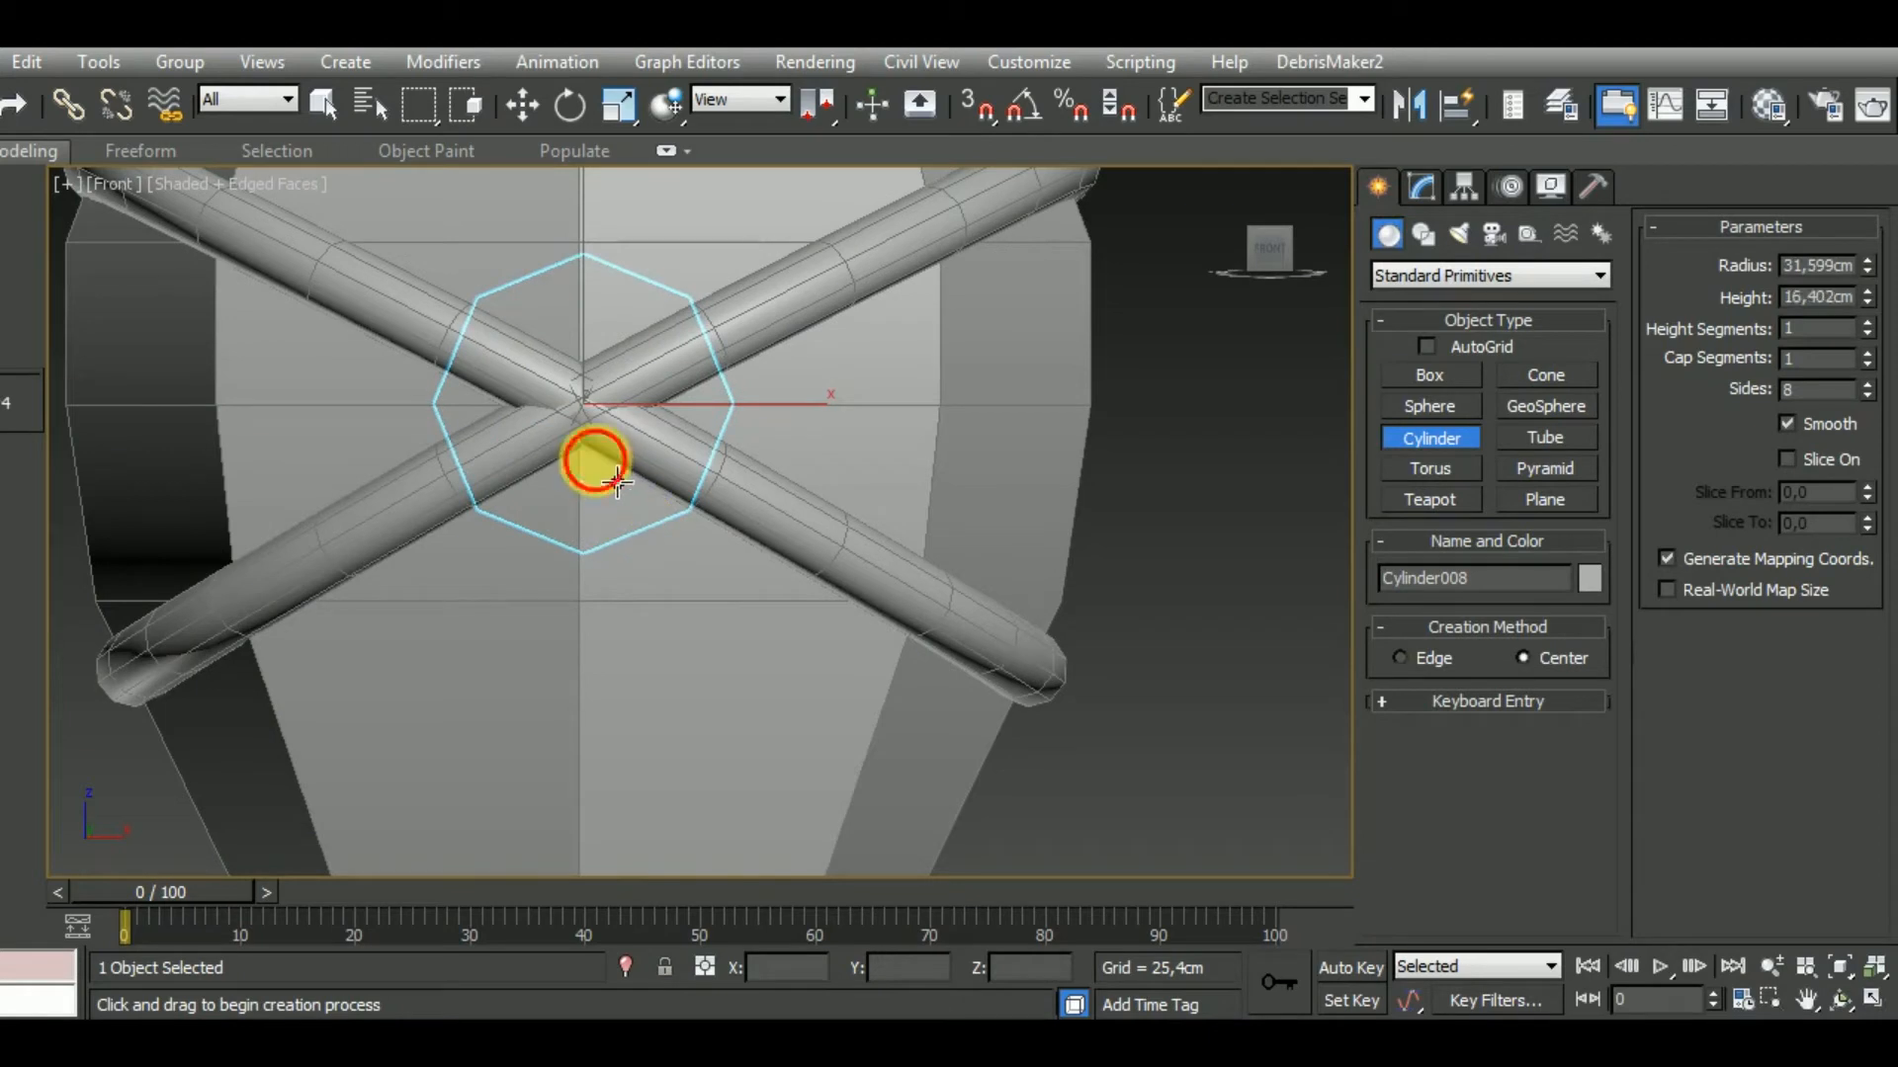
Move the cylinder in the left view to the front of the bottle's belly over the ring crossing, at Y -107.719 cm.
{"action": "left_click", "coordinate": [524, 104]}
{"action": "middle_click_drag", "start_coordinate": [868, 636], "coordinate": [720, 589]}
{"action": "scroll", "coordinate": [706, 574], "scroll_direction": "down", "scroll_amount": 5}
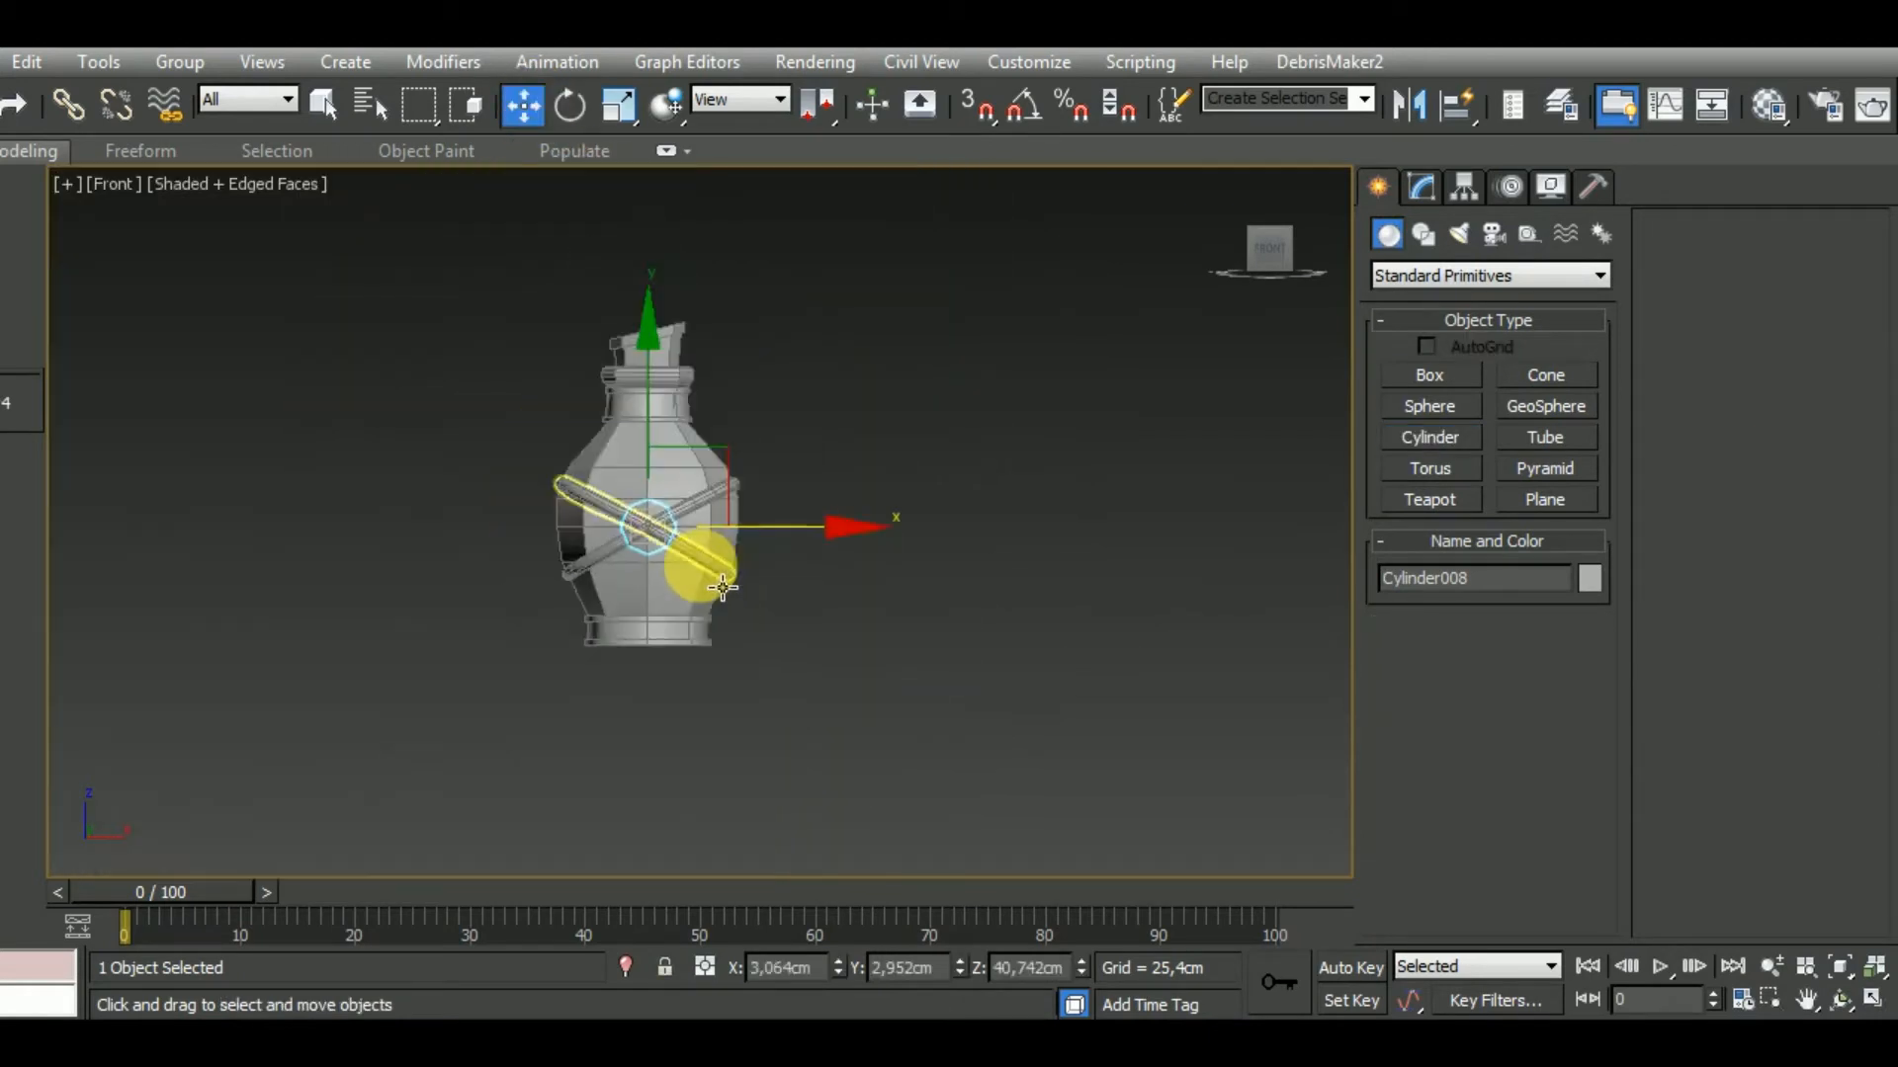
{"action": "key", "text": "l"}
{"action": "mouse_move", "coordinate": [903, 459]}
{"action": "left_mouse_down"}
{"action": "mouse_move", "coordinate": [930, 455]}
{"action": "mouse_move", "coordinate": [869, 461]}
{"action": "left_mouse_up"}
{"action": "scroll", "coordinate": [820, 410], "scroll_direction": "up", "scroll_amount": 4}
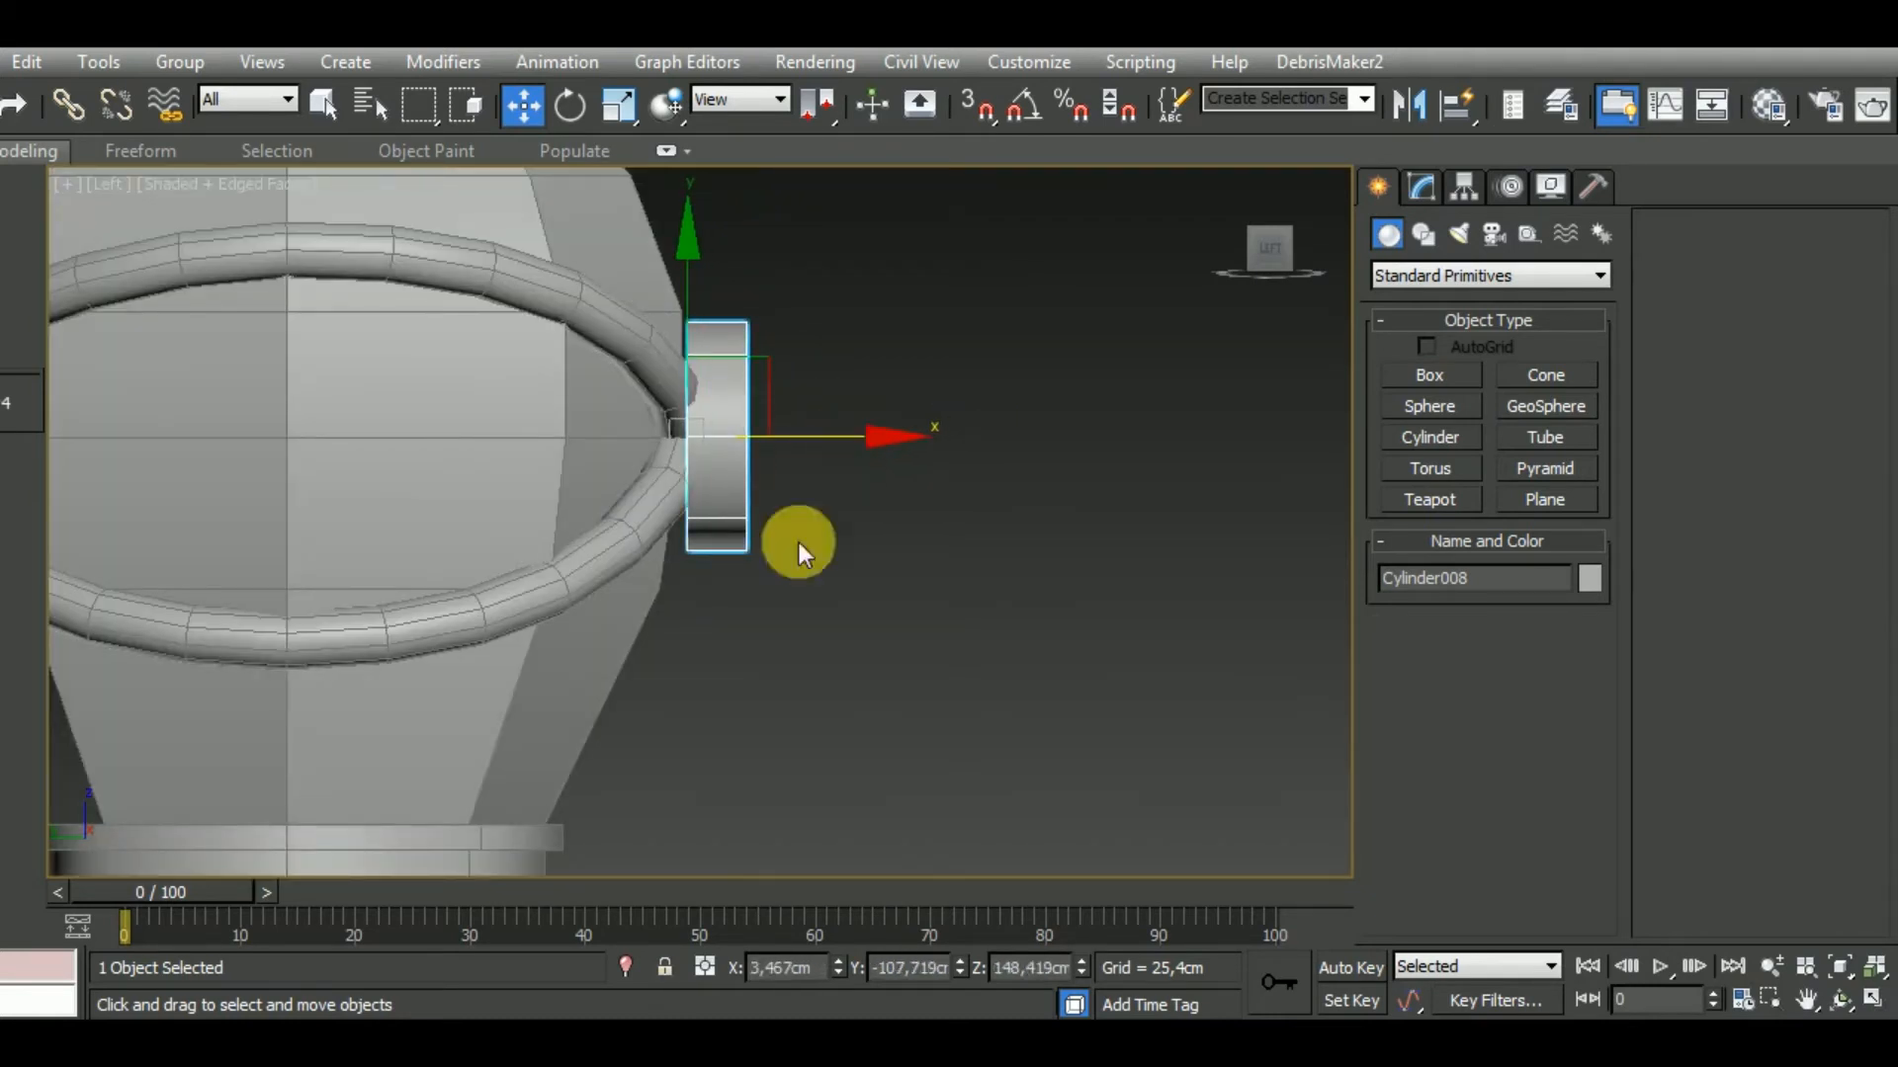
{"action": "scroll", "coordinate": [998, 607], "scroll_direction": "down", "scroll_amount": 3}
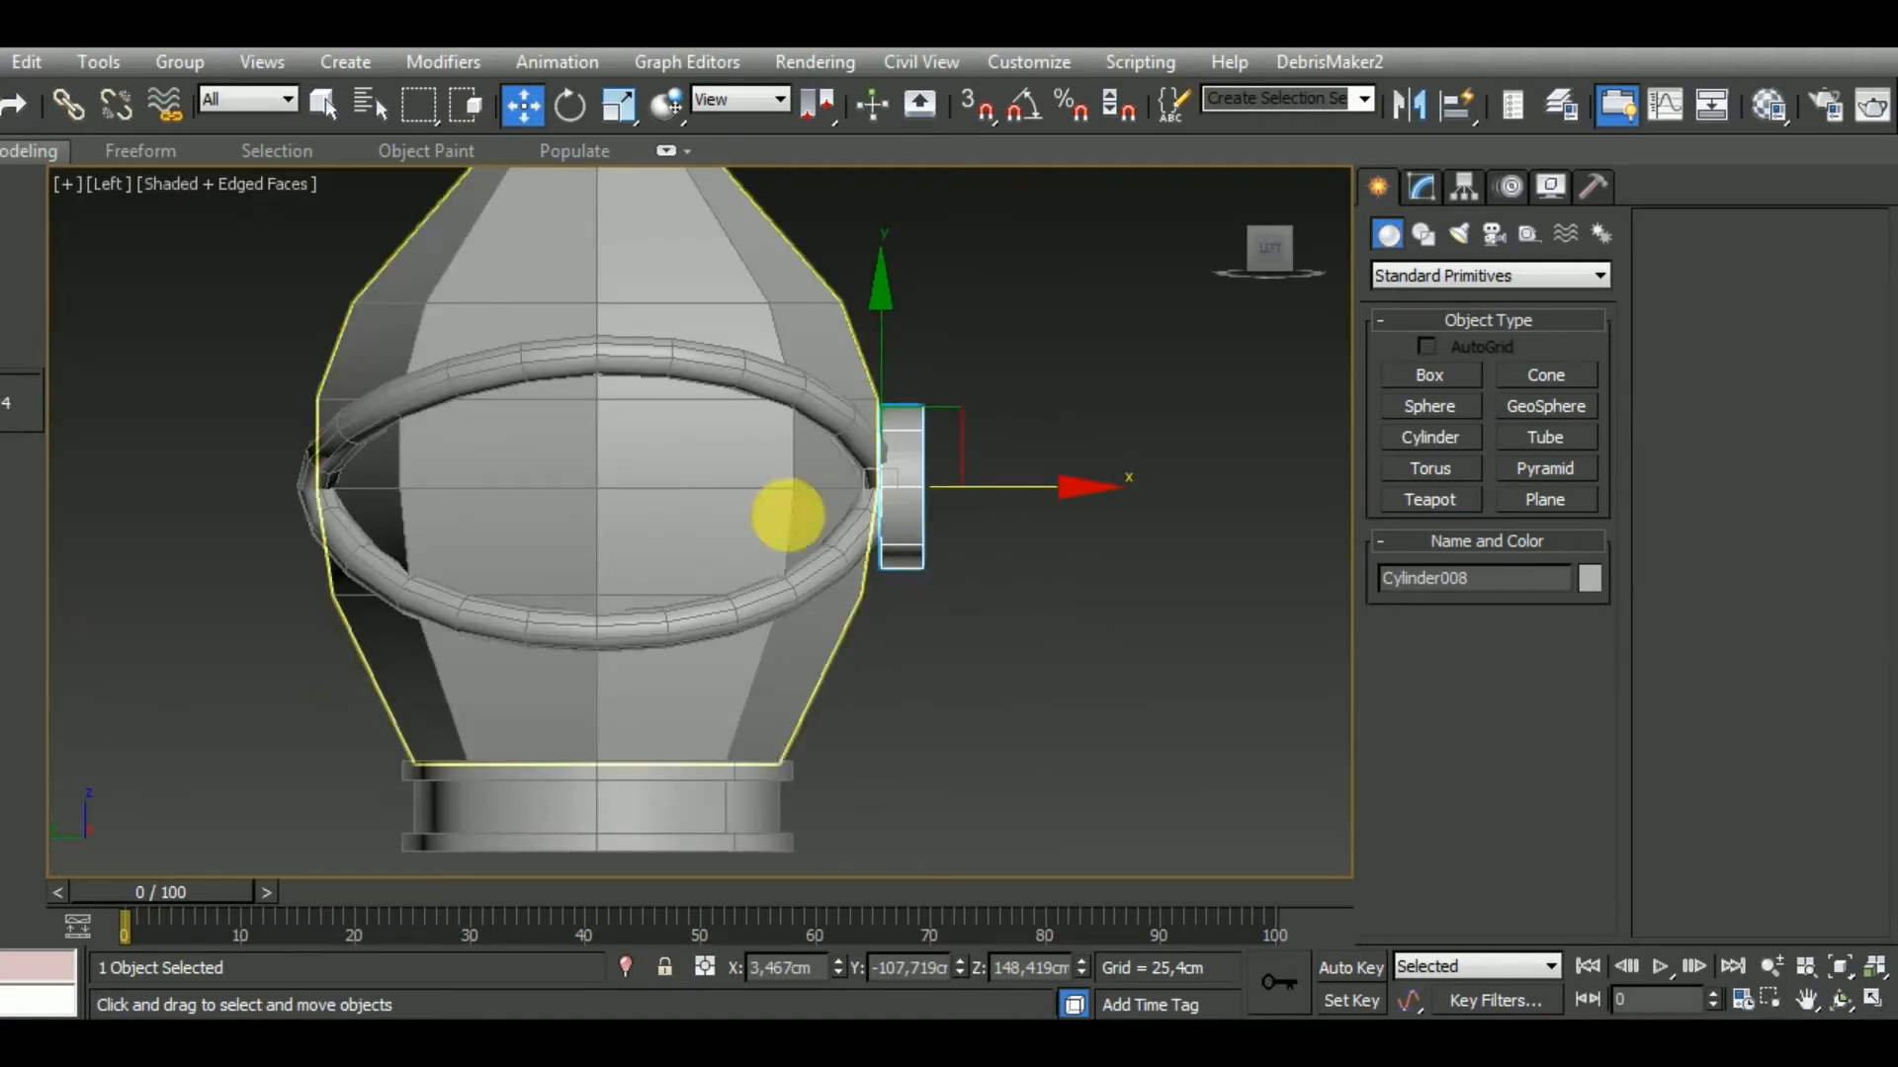
Scale the bottle body's horizontal edge loop at the middle of the belly uniformly to 102%.
{"action": "left_click", "coordinate": [784, 517]}
{"action": "left_click", "coordinate": [1427, 196]}
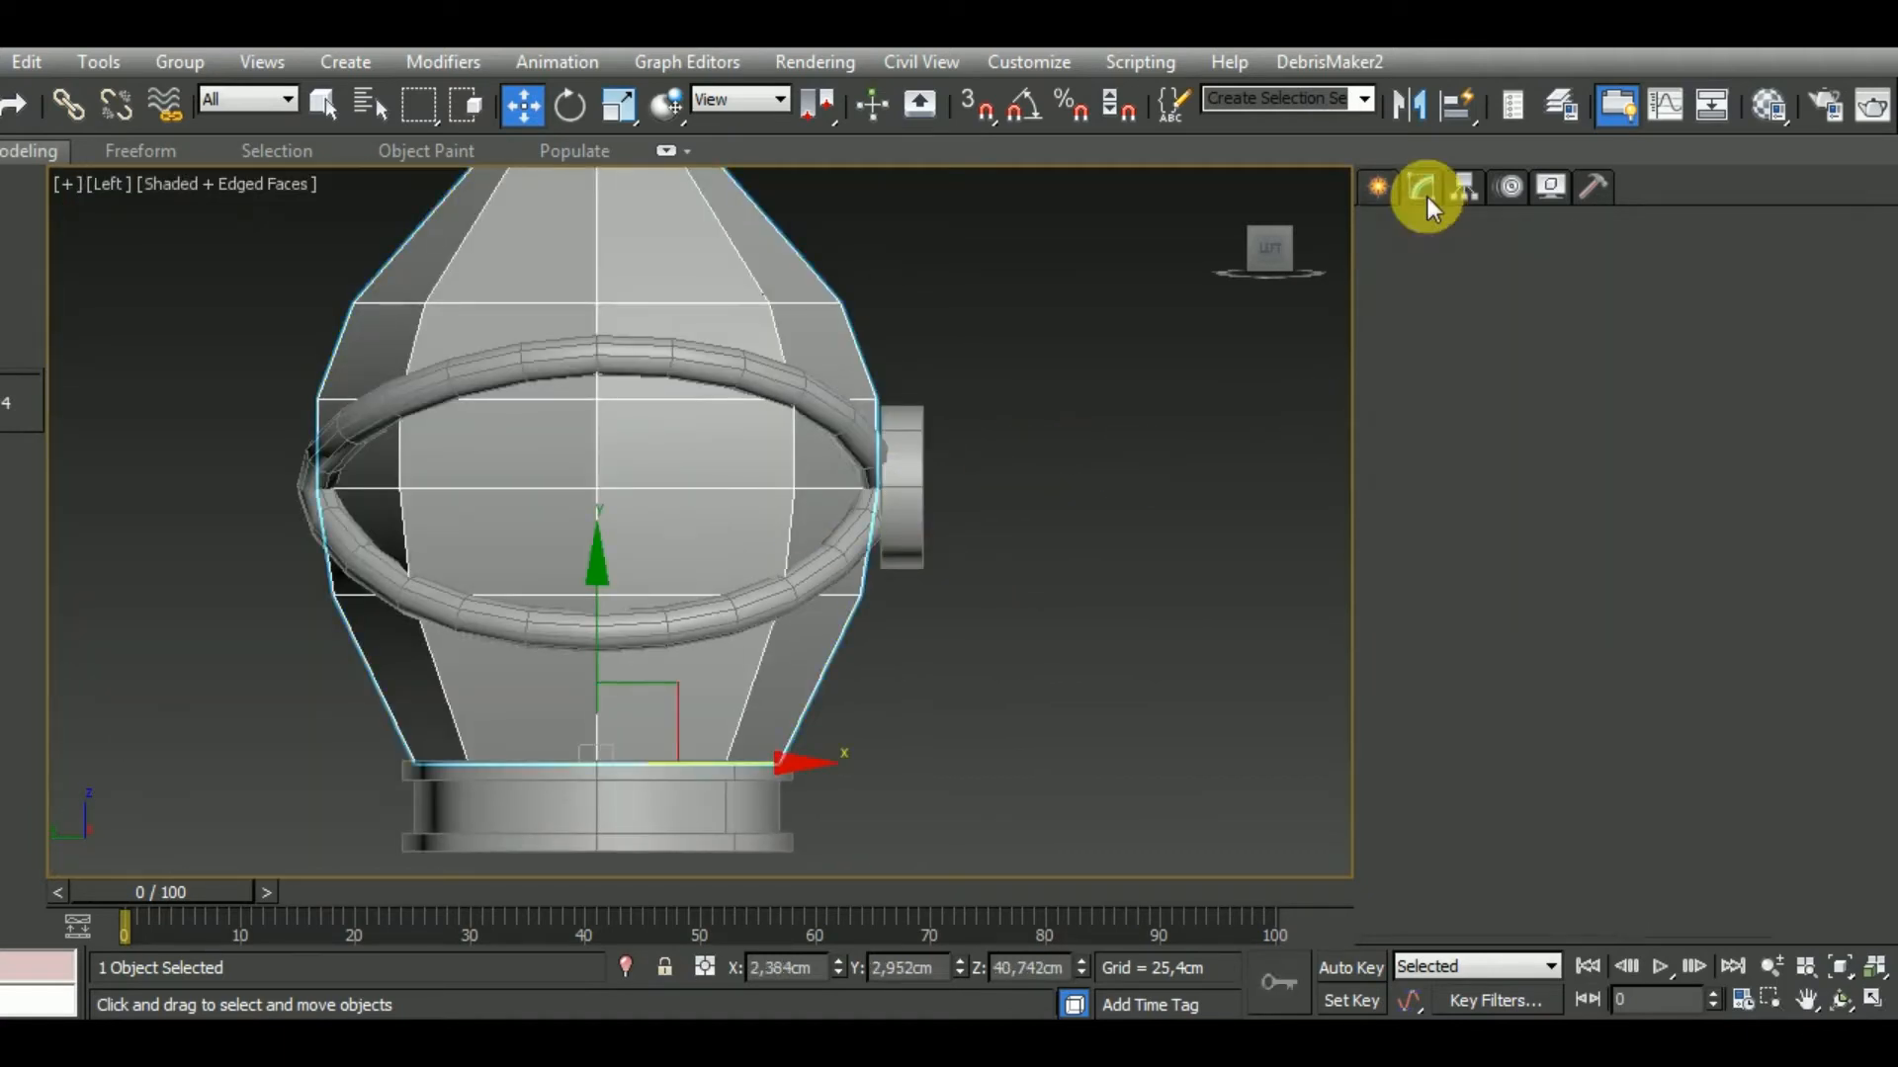
{"action": "left_click", "coordinate": [1431, 524]}
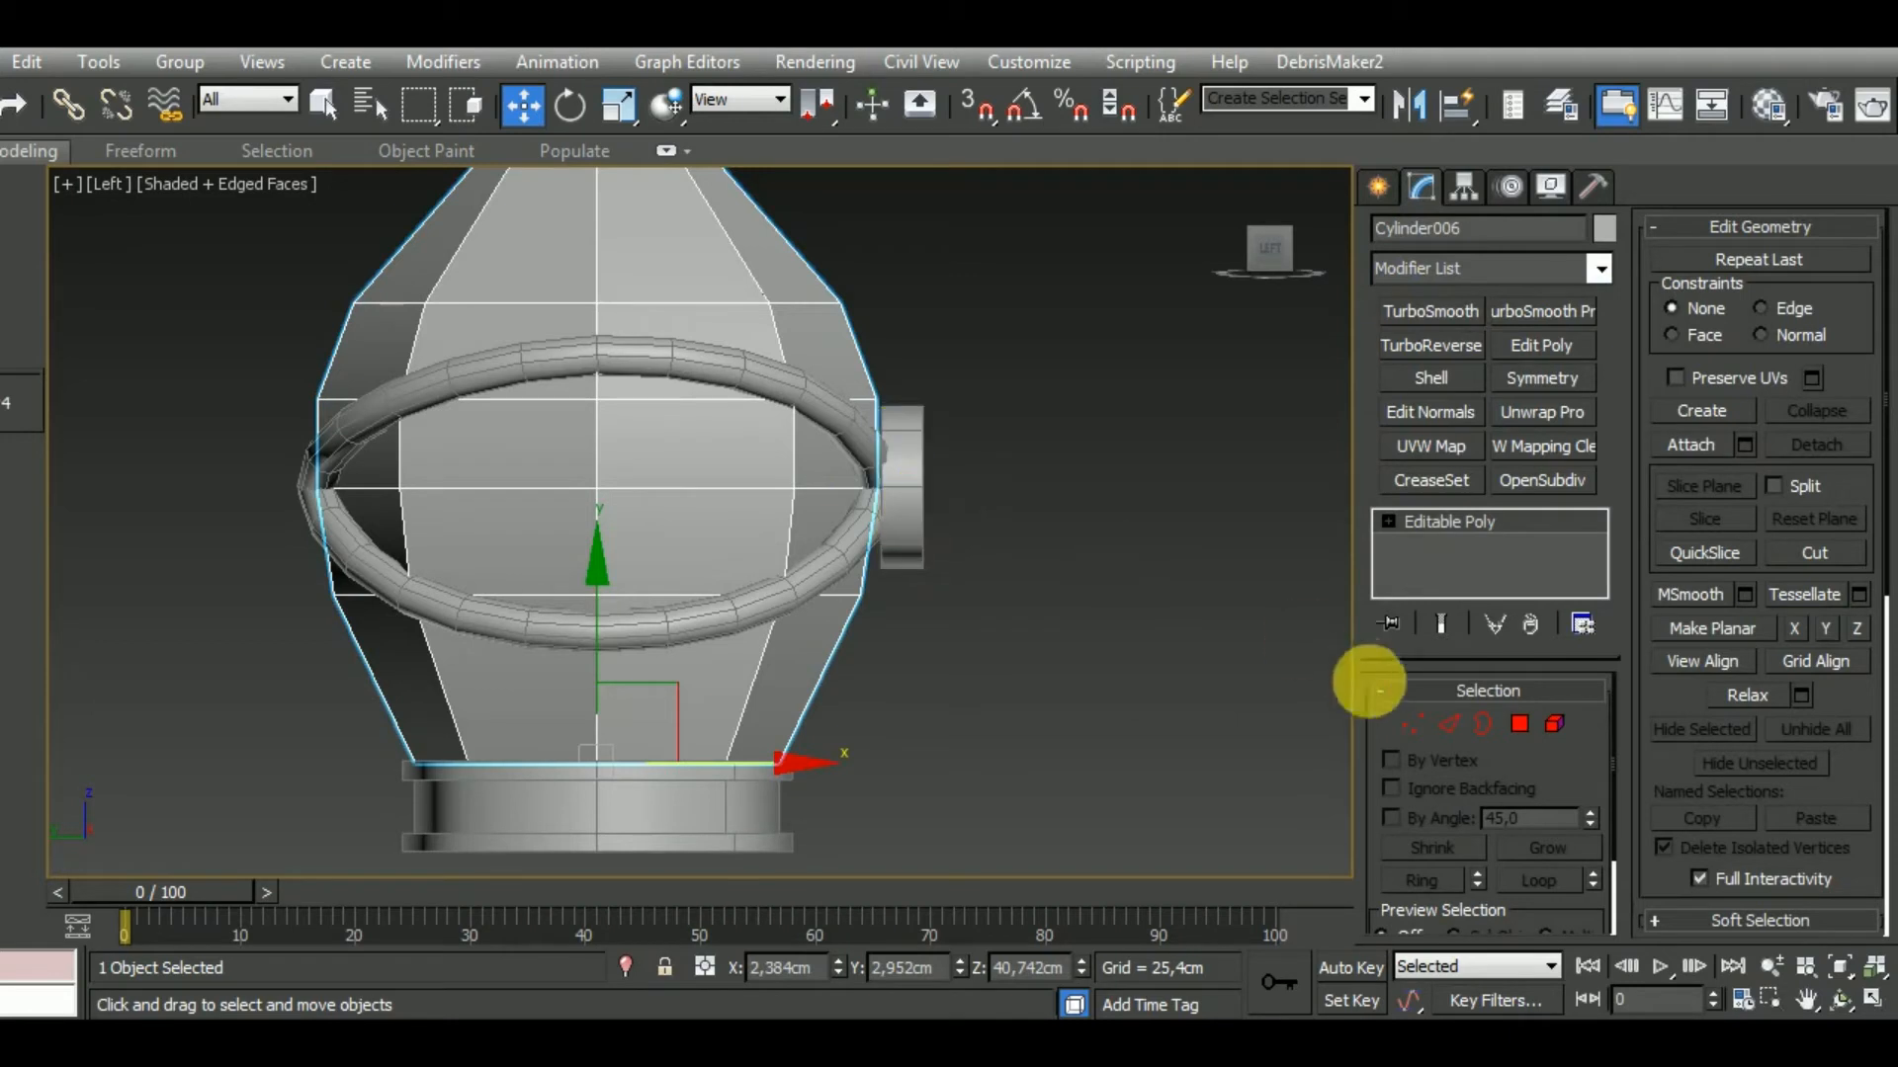
{"action": "key", "text": "2"}
{"action": "left_click", "coordinate": [748, 499]}
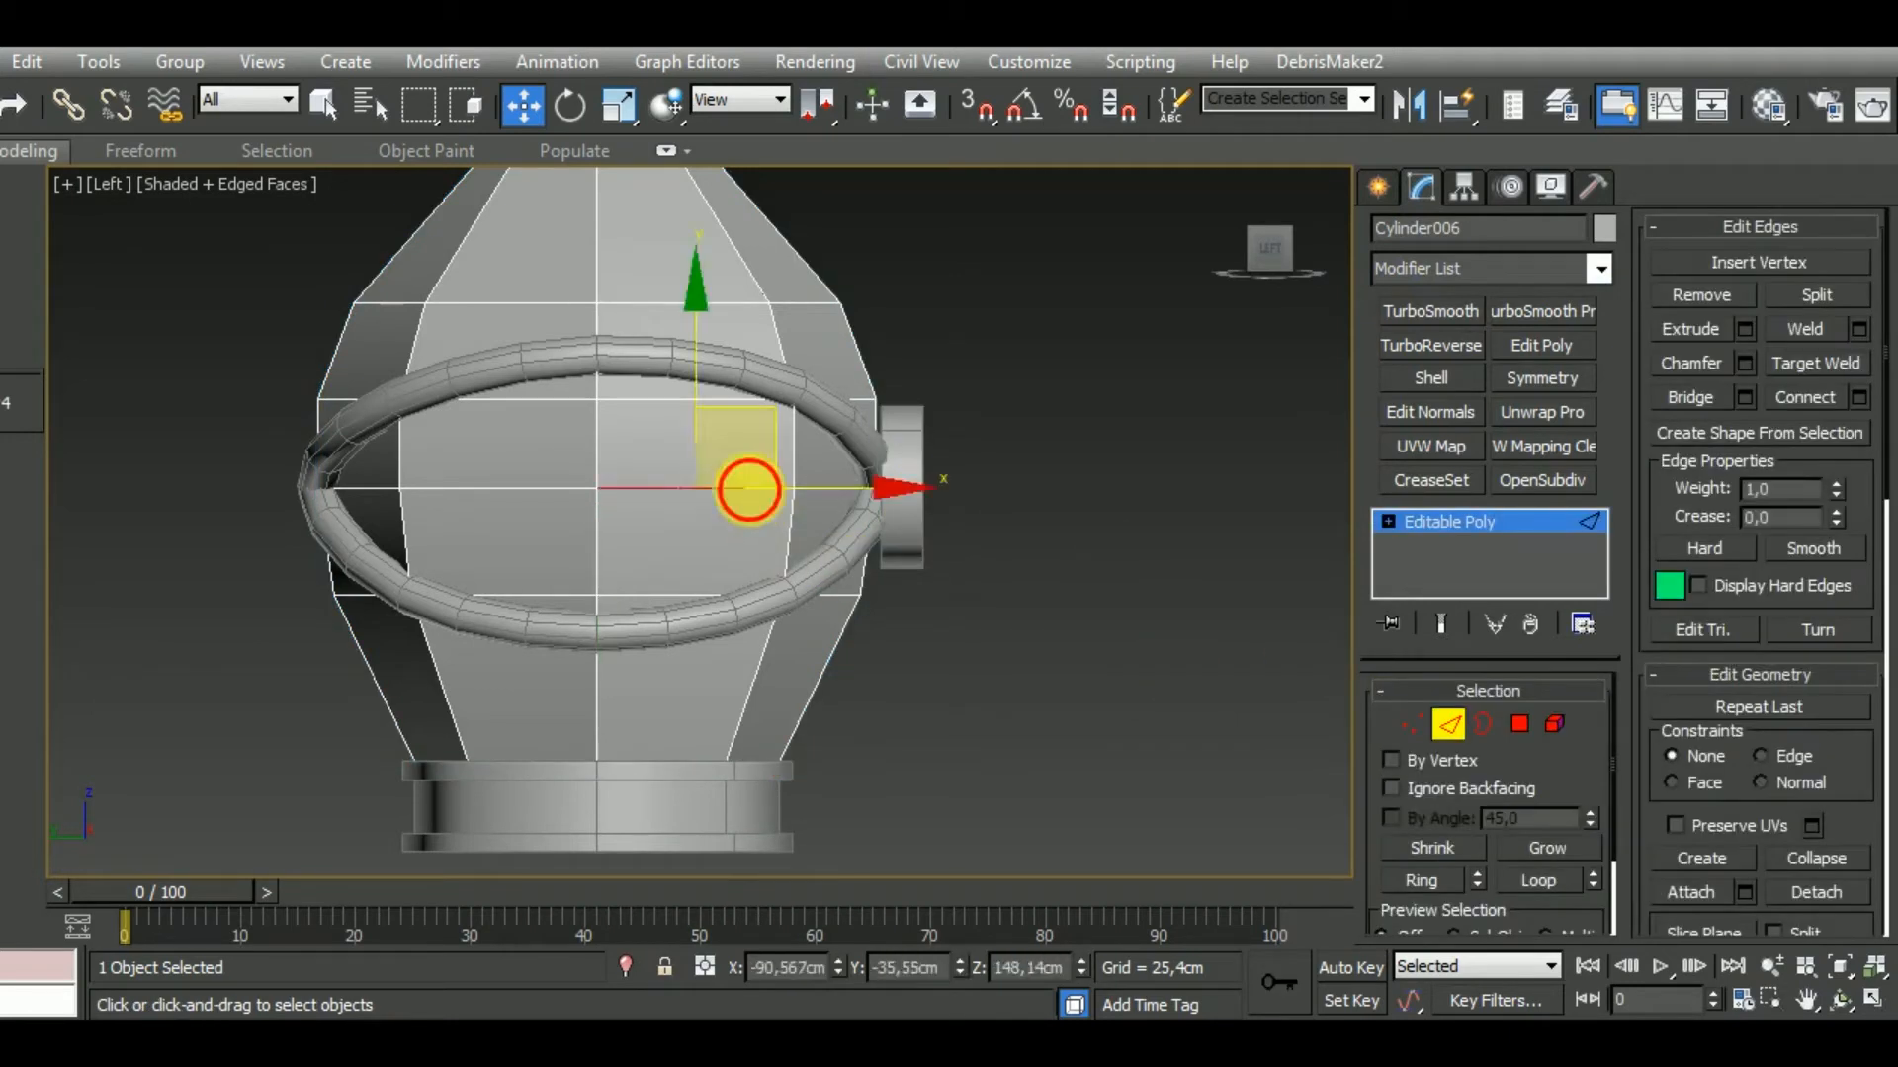
{"action": "left_click", "coordinate": [619, 105]}
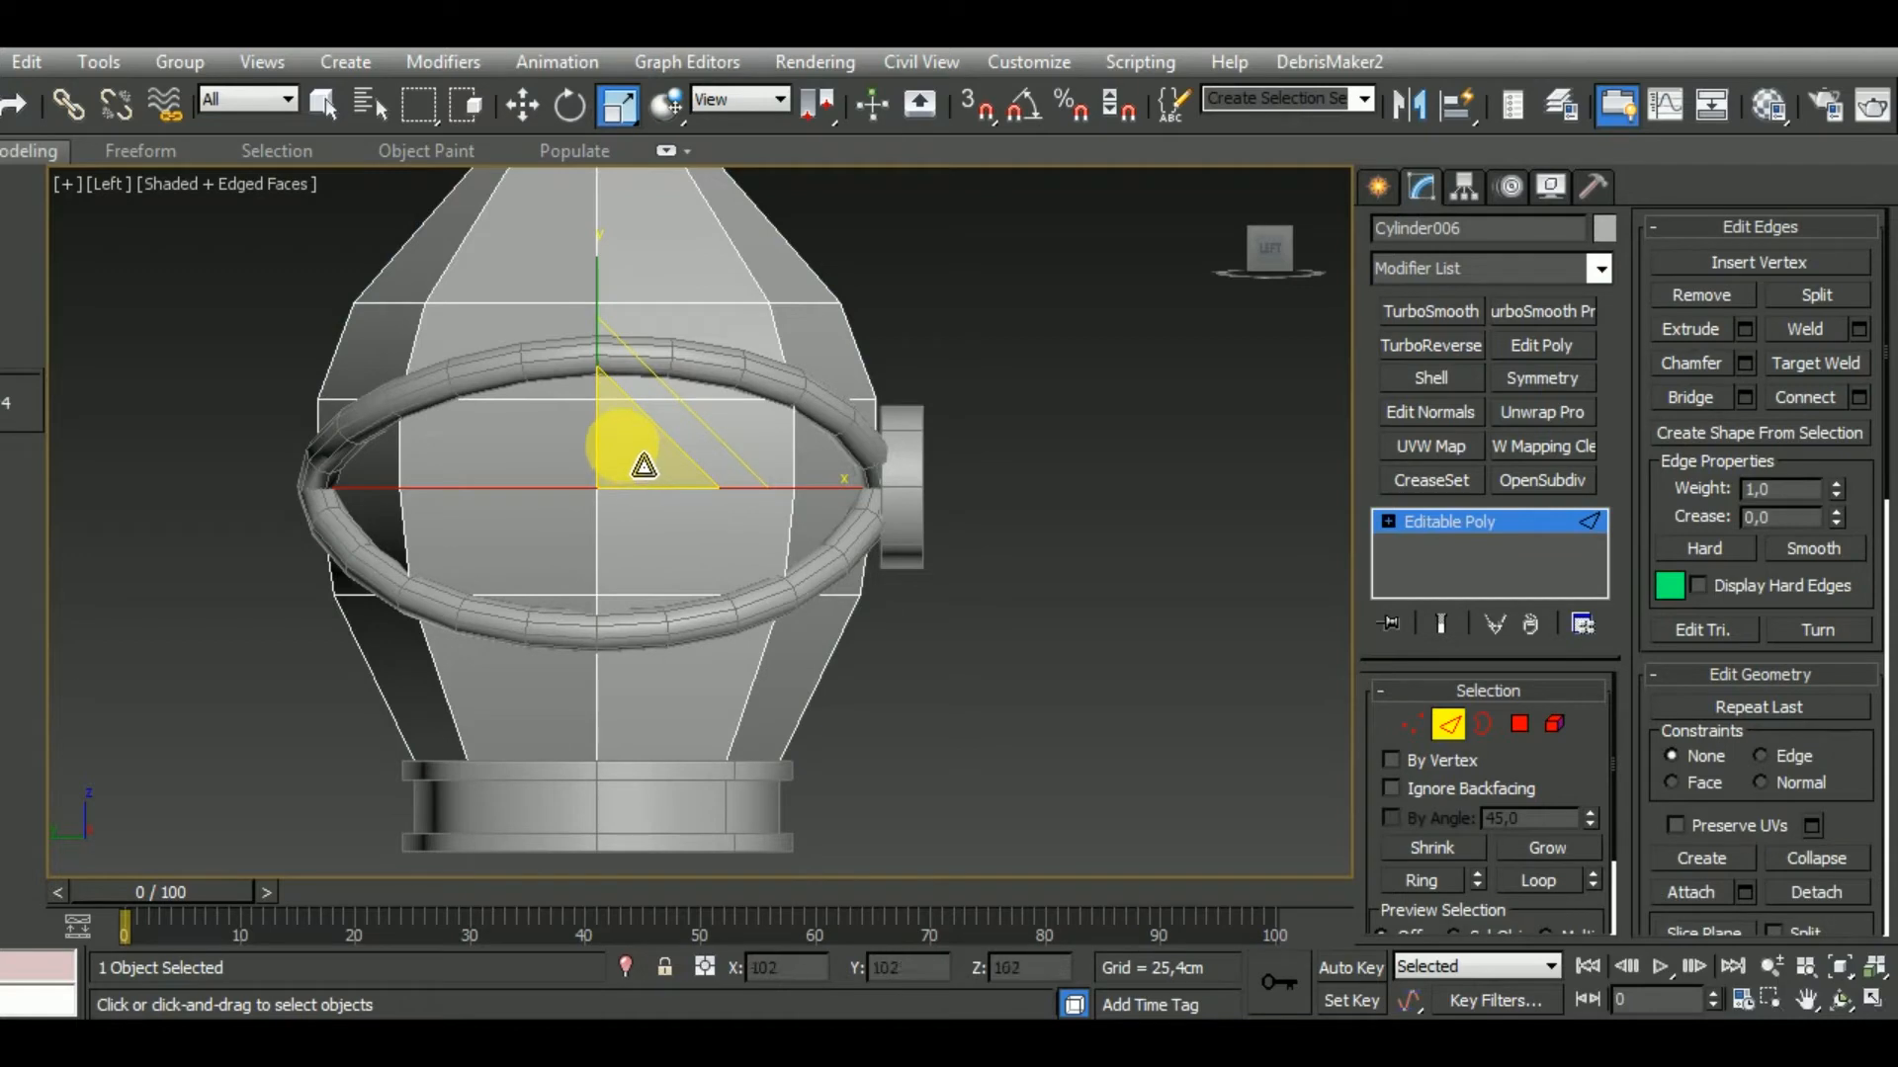
{"action": "left_click", "coordinate": [1448, 724]}
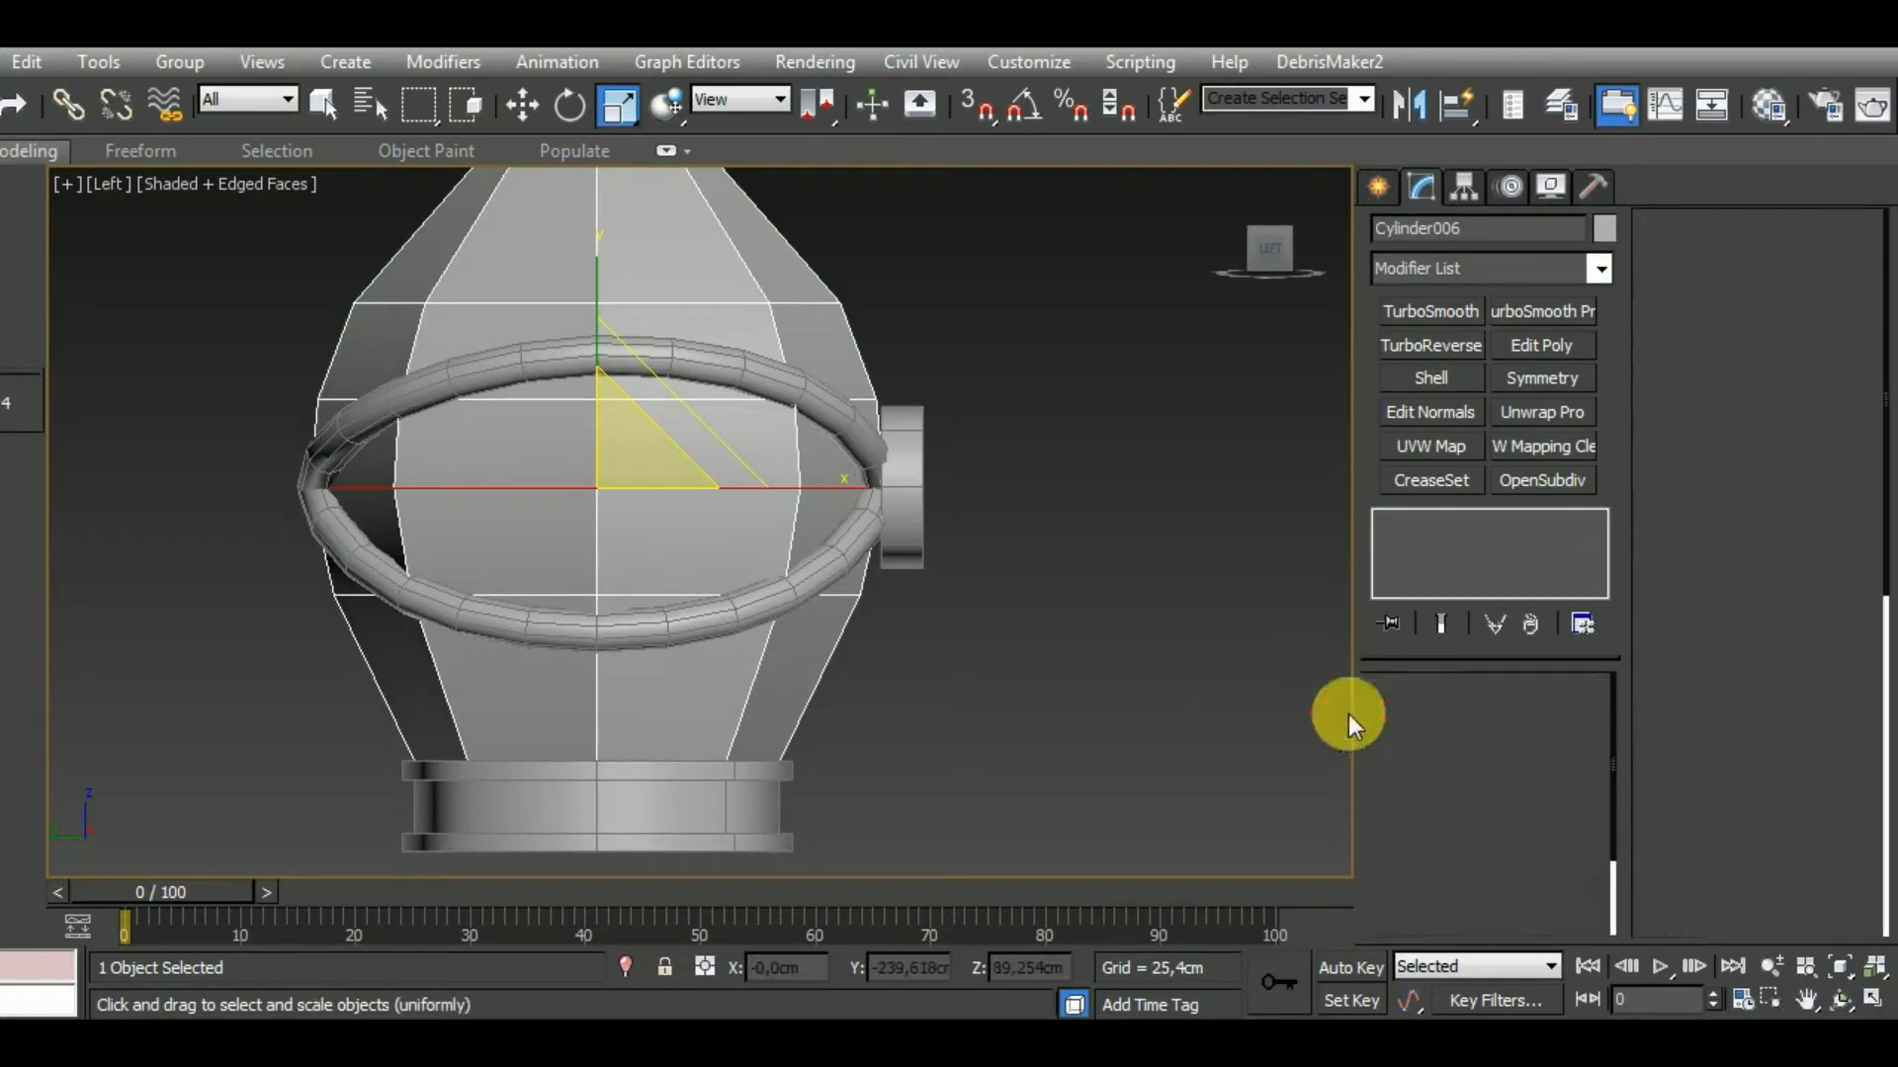
Convert the cylinder at the ring crossing to an Editable Poly.
{"action": "scroll", "coordinate": [934, 563], "scroll_direction": "up", "scroll_amount": 4}
{"action": "left_click", "coordinate": [929, 546]}
{"action": "scroll", "coordinate": [941, 548], "scroll_direction": "up", "scroll_amount": 3}
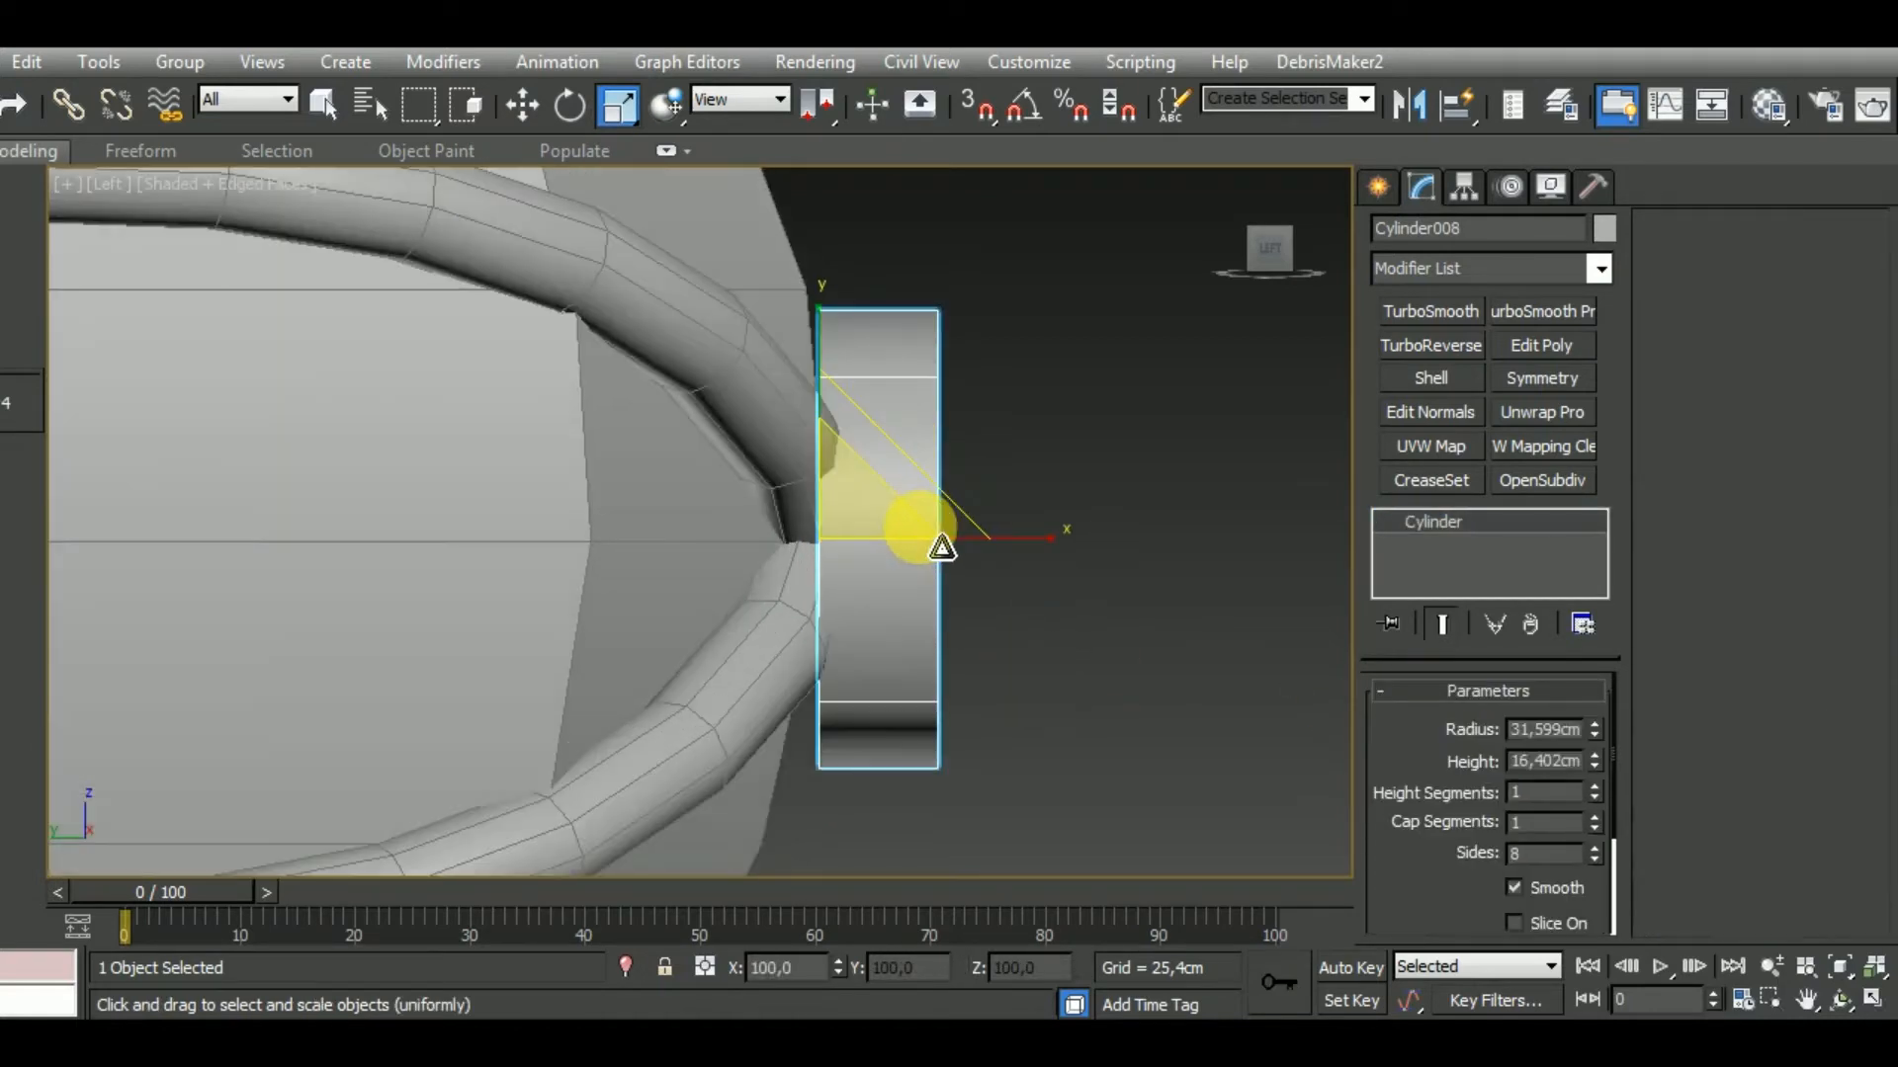
{"action": "scroll", "coordinate": [941, 546], "scroll_direction": "down", "scroll_amount": 4}
{"action": "left_click", "coordinate": [521, 105]}
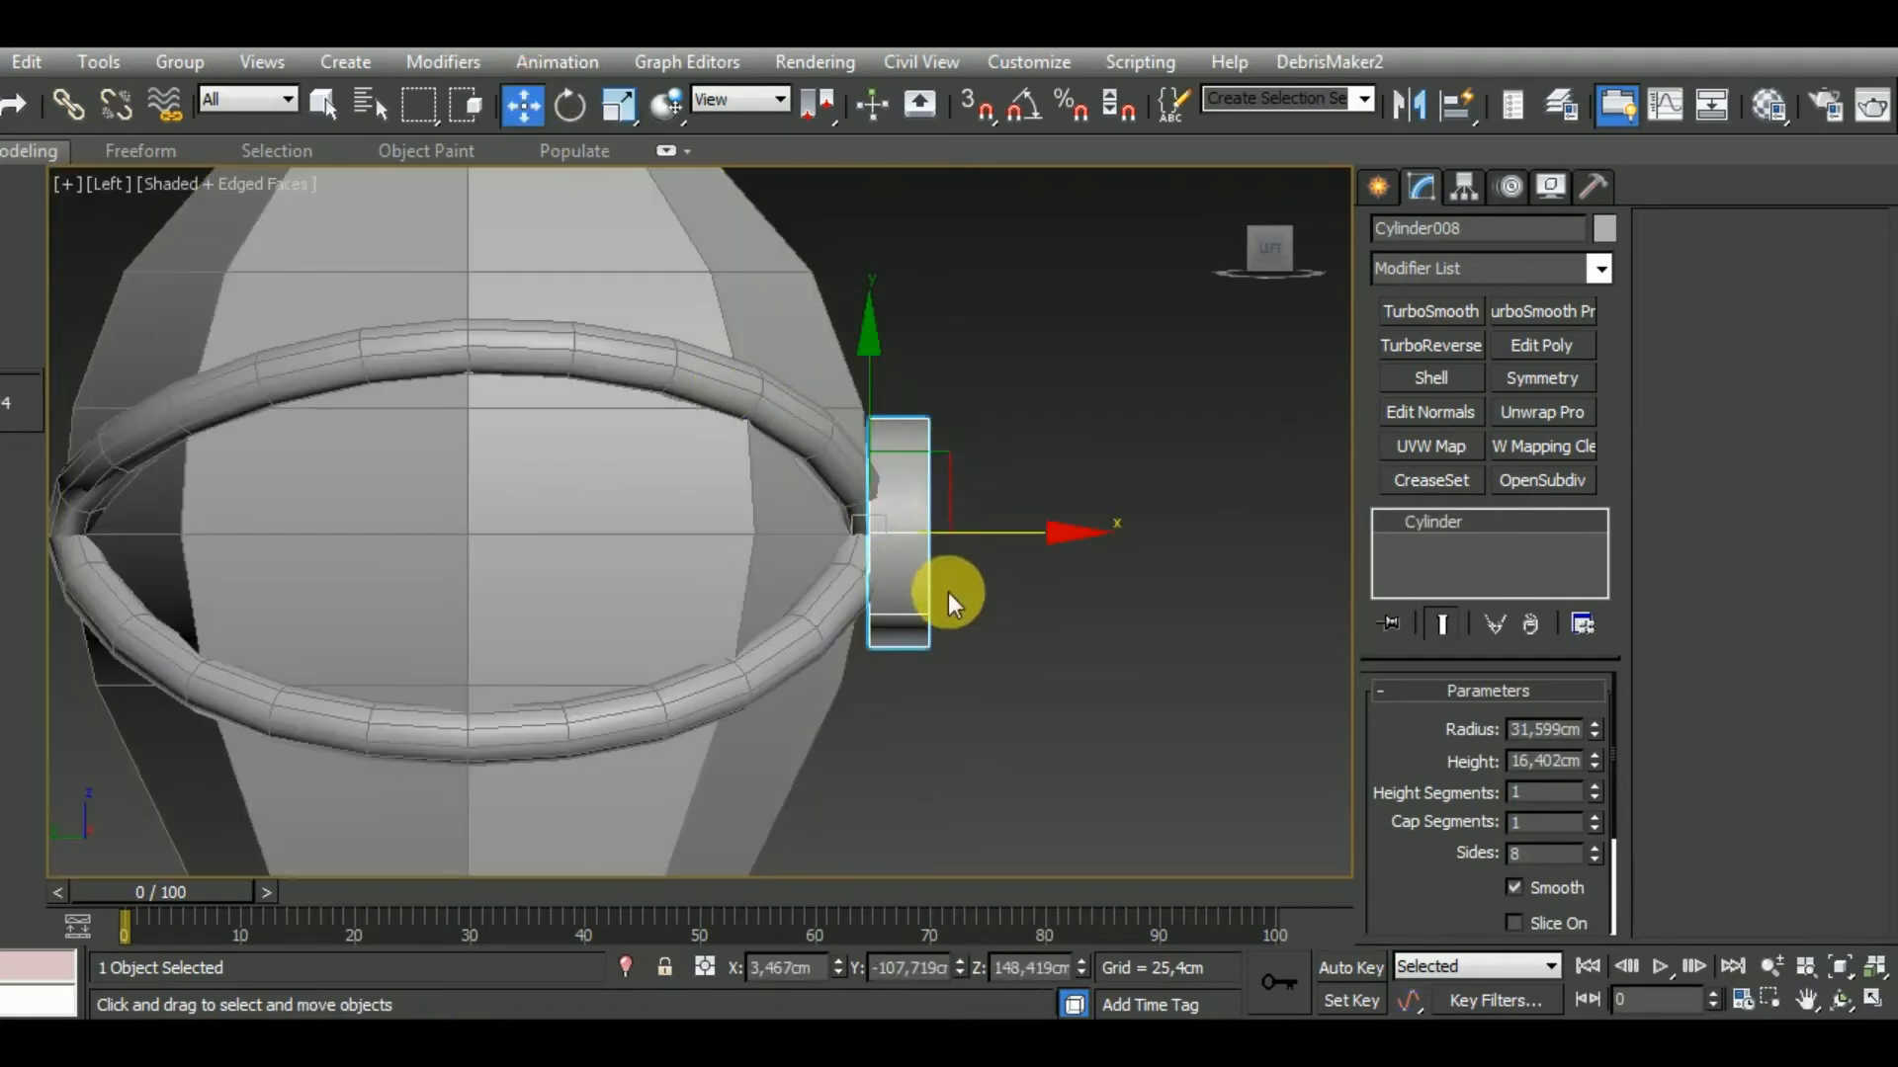
{"action": "middle_click_drag", "start_coordinate": [992, 621], "coordinate": [867, 648]}
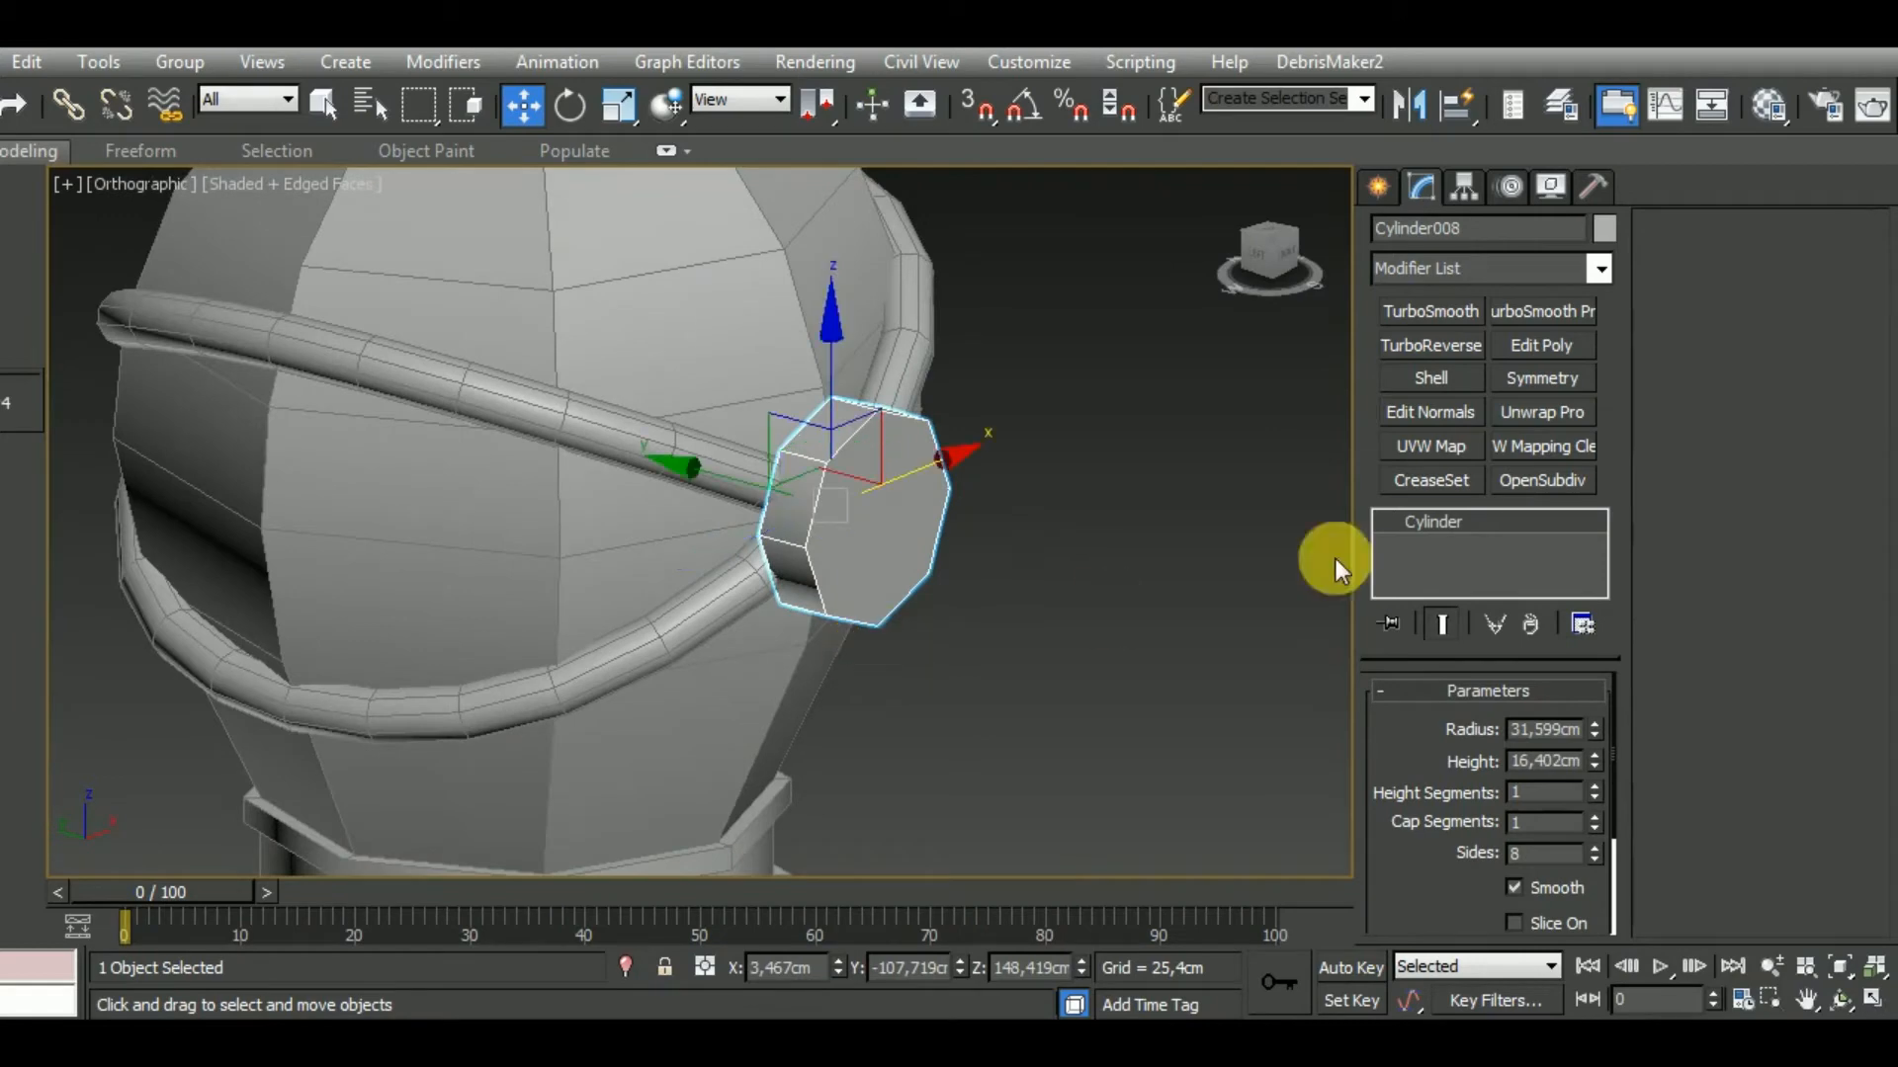
{"action": "right_click", "coordinate": [1459, 520]}
{"action": "left_click", "coordinate": [1581, 741]}
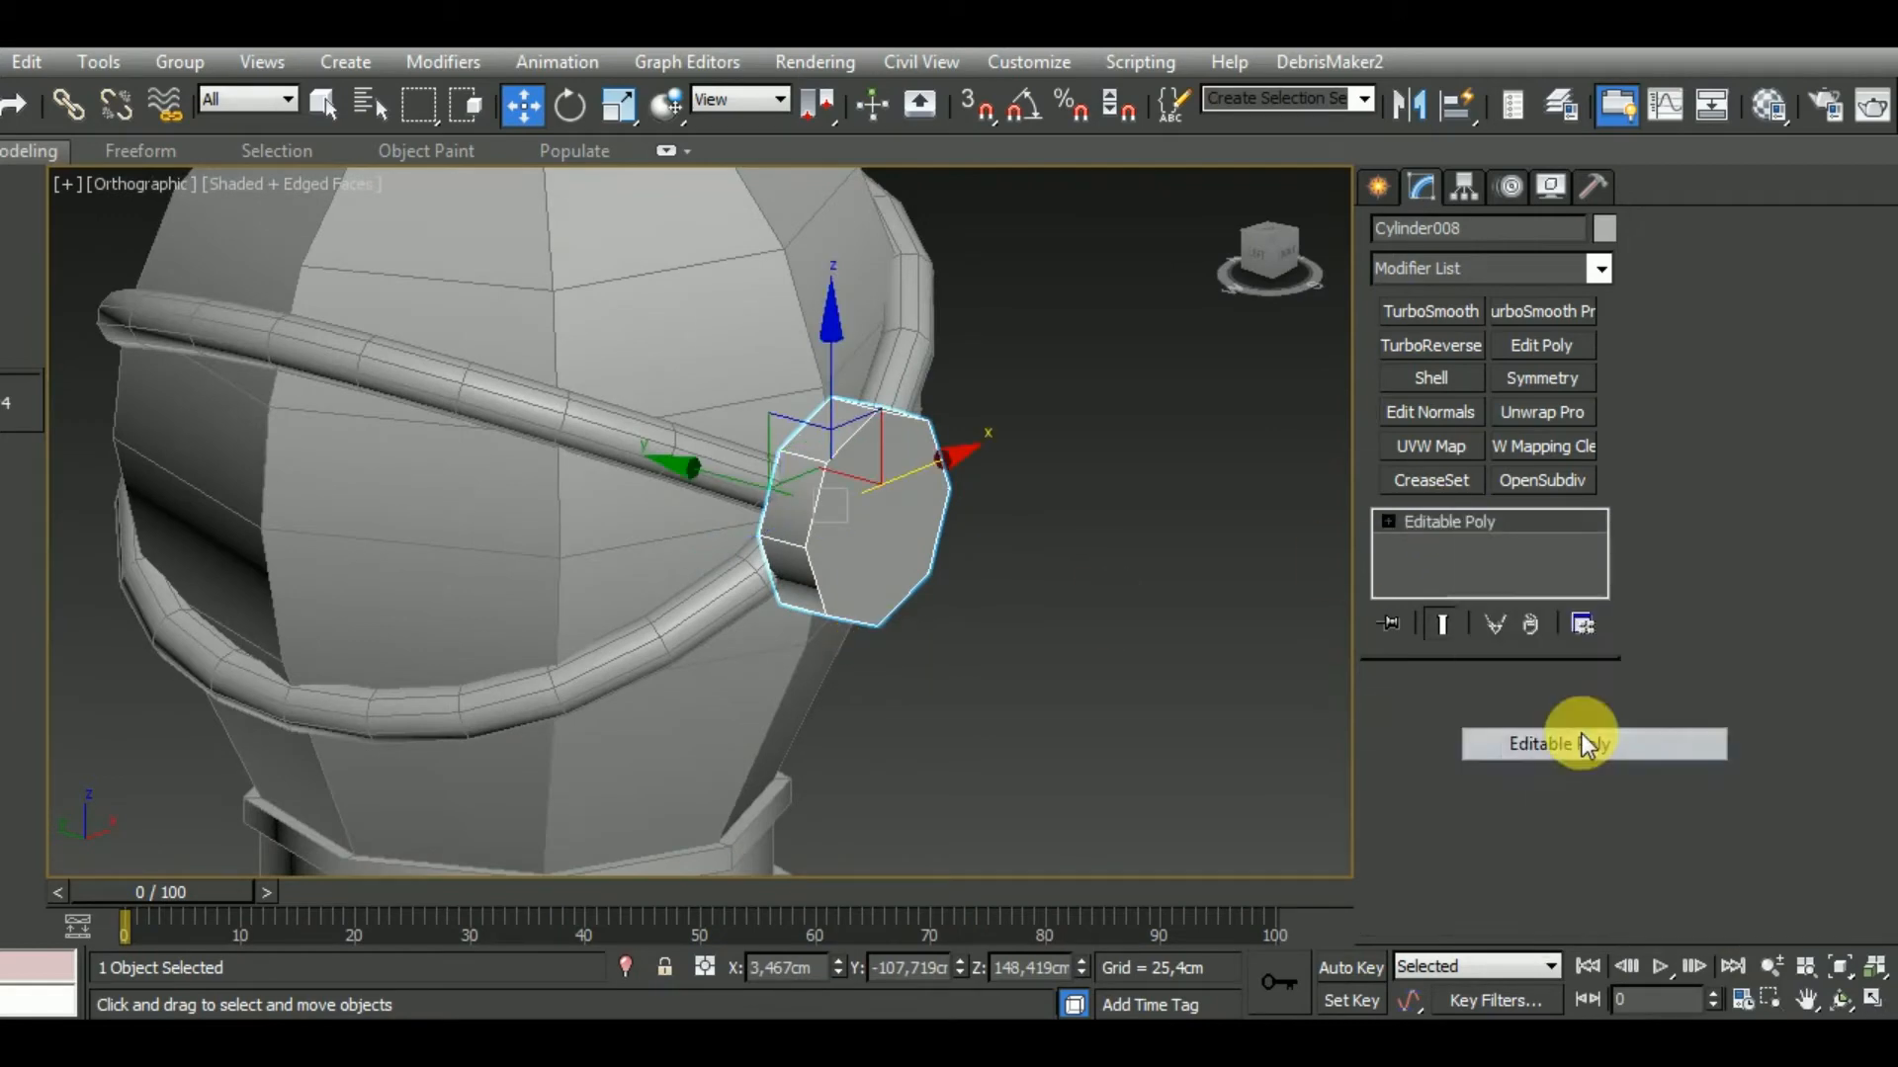
{"action": "key", "text": "shift+z"}
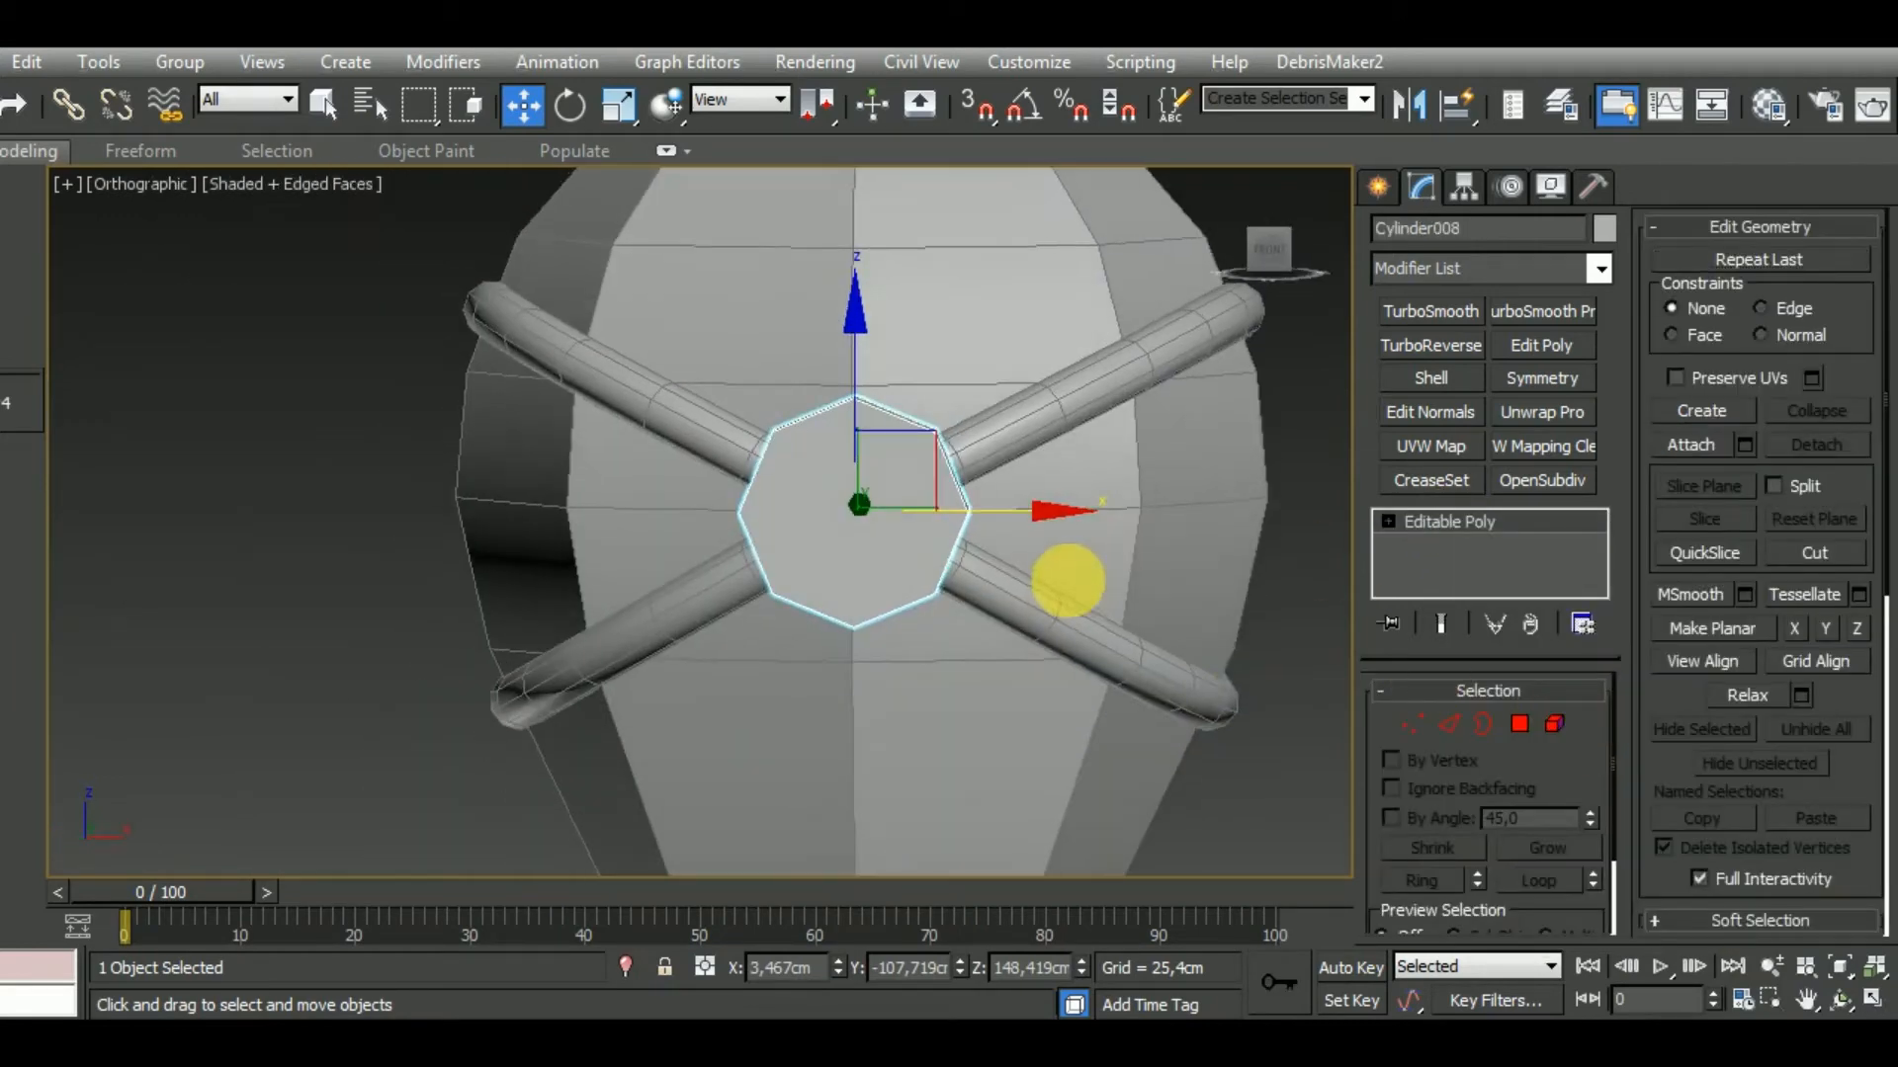
Stretch the octagonal cylinder at the ring crossing vertically to about 132.54%.
{"action": "left_click", "coordinate": [618, 105]}
{"action": "left_click_drag", "start_coordinate": [875, 349], "coordinate": [892, 395]}
{"action": "middle_click_drag", "start_coordinate": [892, 396], "coordinate": [1051, 525], "text": "alt"}
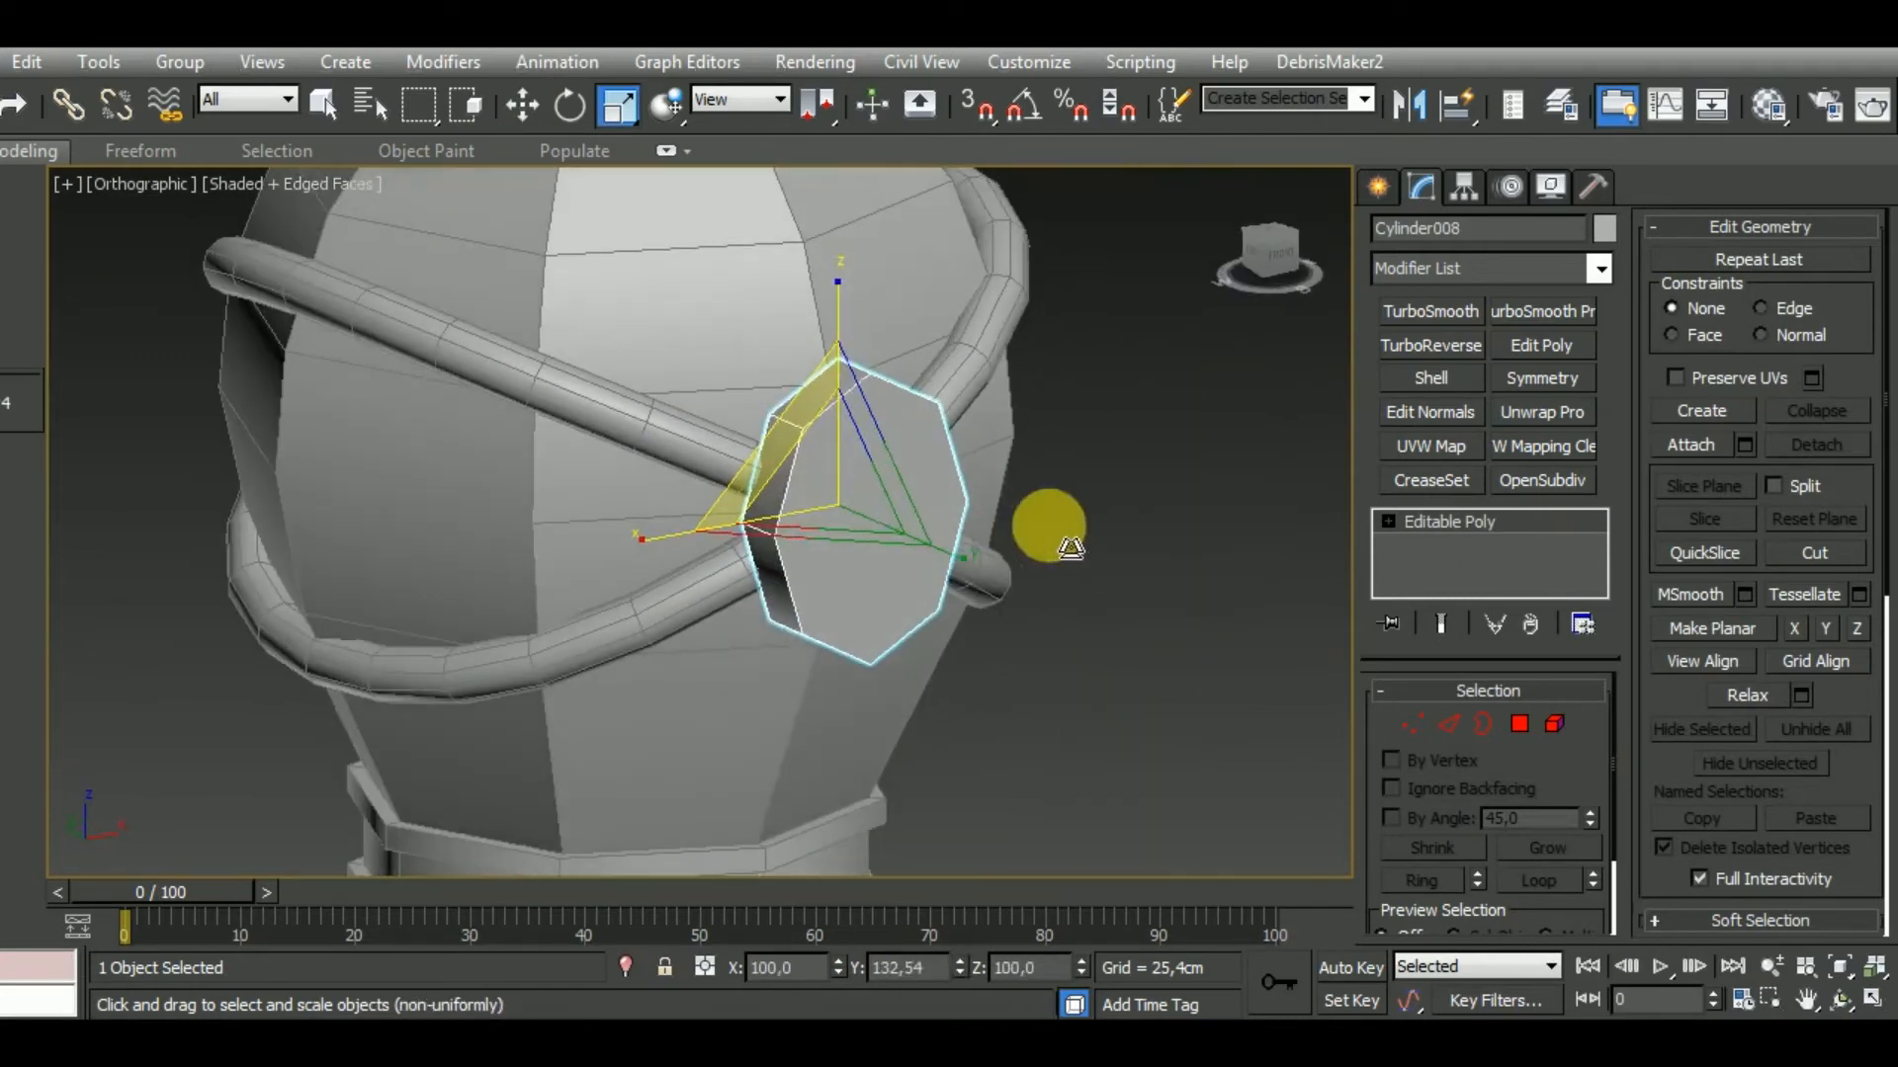
Inset the front polygon of the octagonal cylinder by 3.986 cm.
{"action": "left_click", "coordinate": [1519, 723]}
{"action": "left_click", "coordinate": [905, 529]}
{"action": "middle_click_drag", "start_coordinate": [906, 531], "coordinate": [1115, 633], "text": "alt"}
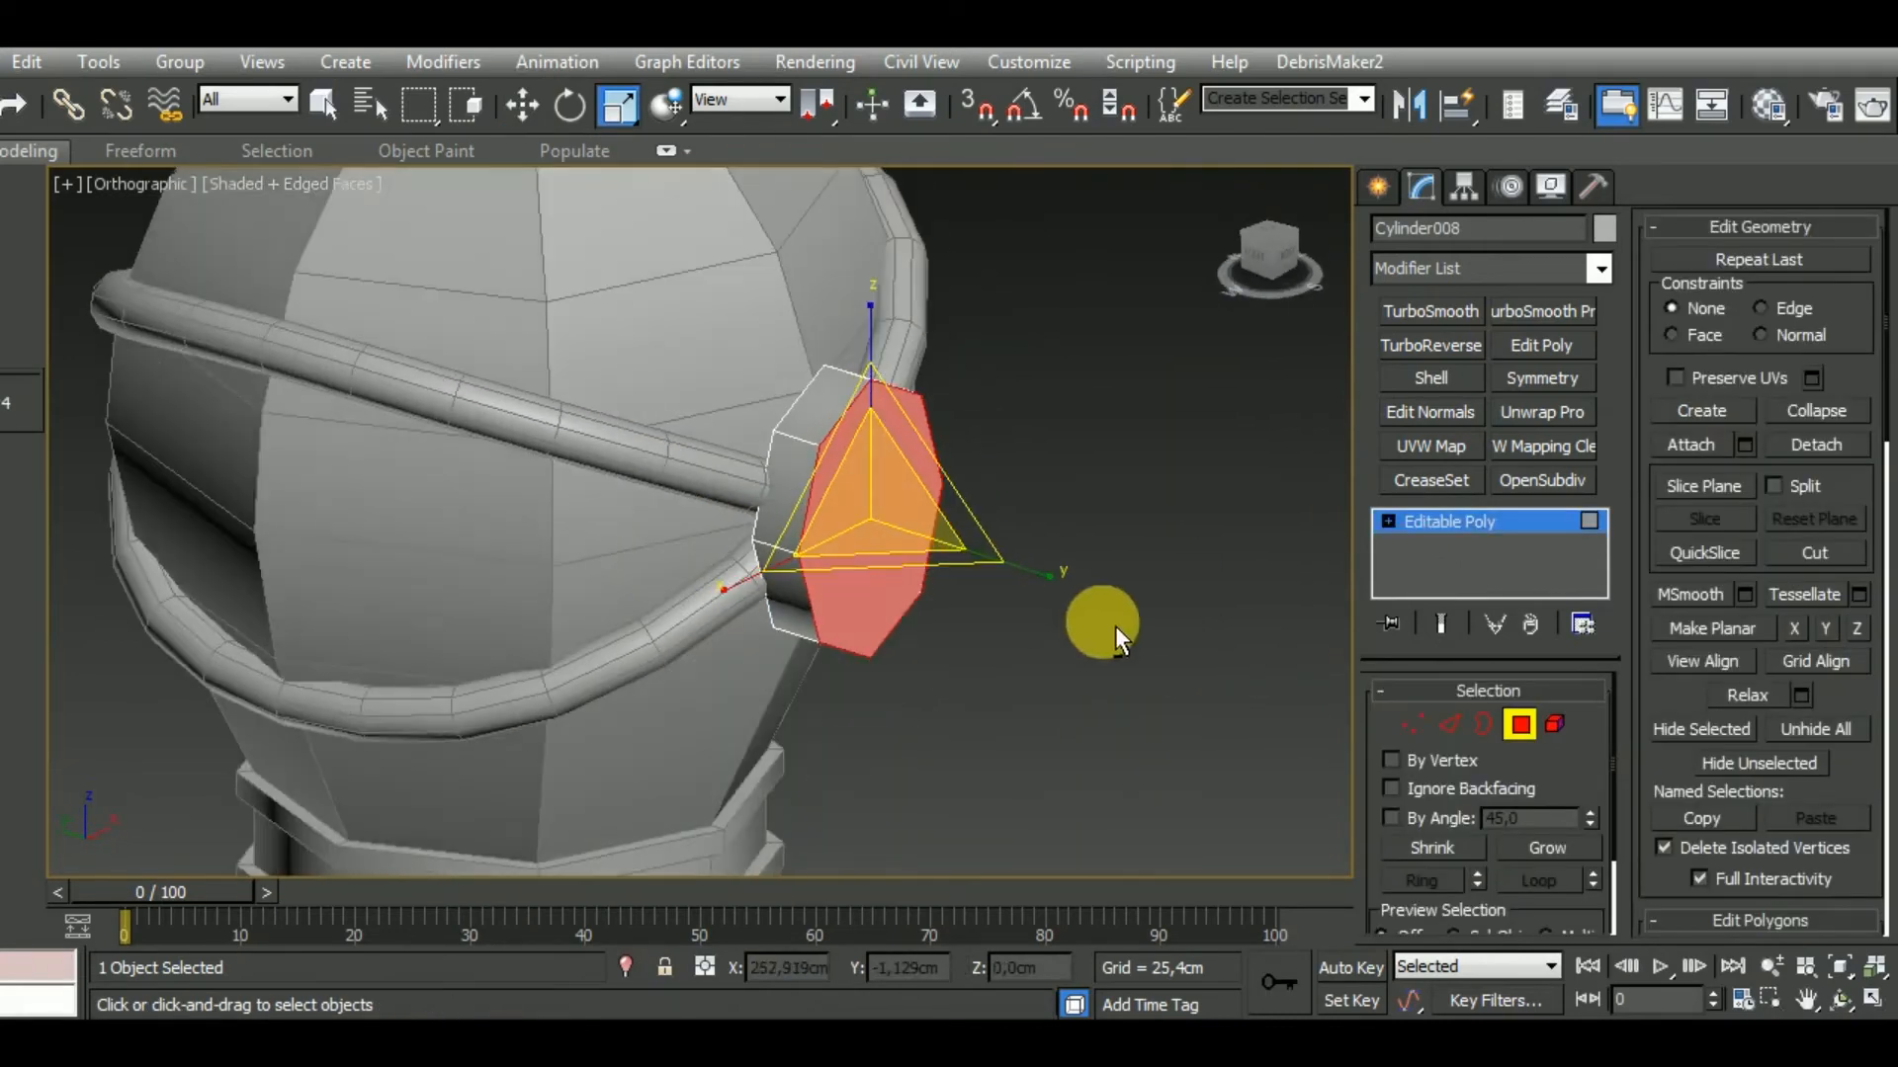
{"action": "left_click", "coordinate": [1825, 229]}
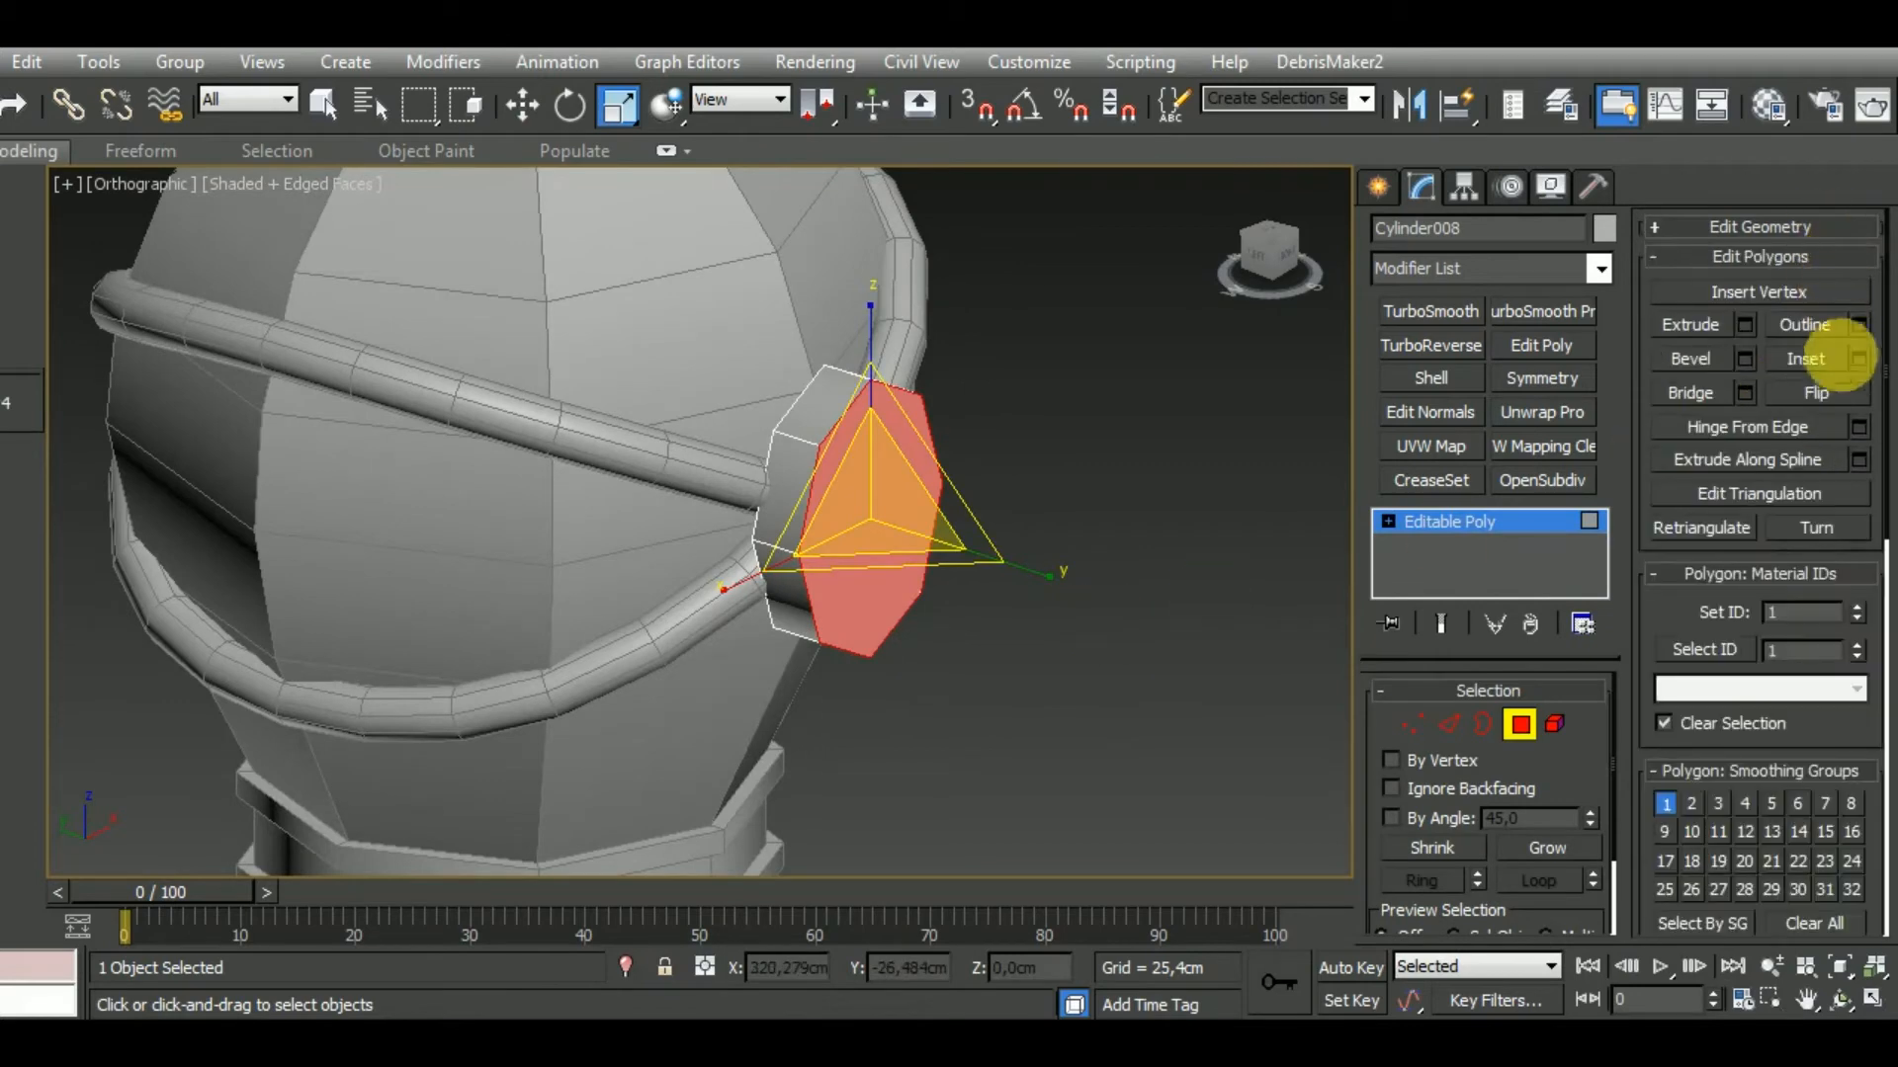
{"action": "left_click", "coordinate": [1858, 359]}
{"action": "middle_click_drag", "start_coordinate": [1048, 613], "coordinate": [999, 643], "text": "alt"}
{"action": "scroll", "coordinate": [944, 621], "scroll_direction": "up", "scroll_amount": 3}
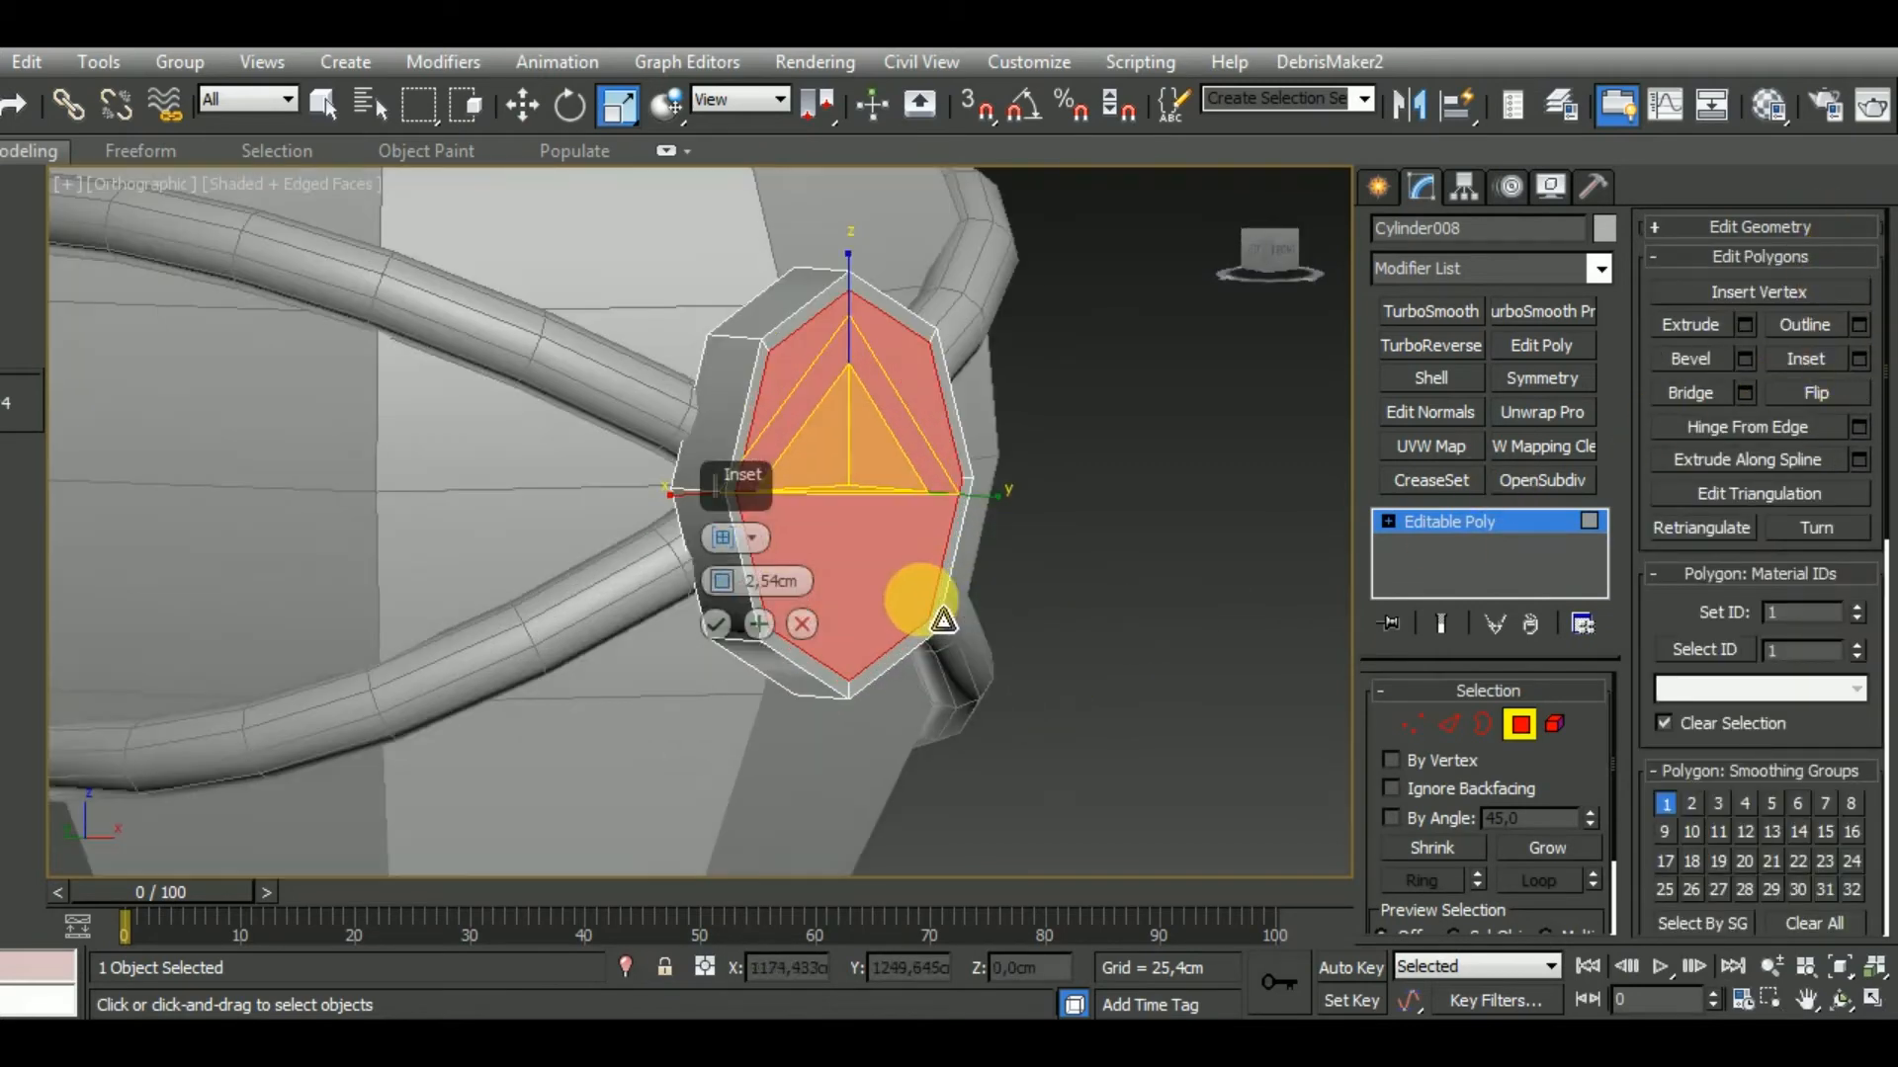
{"action": "left_click_drag", "start_coordinate": [719, 578], "coordinate": [725, 584]}
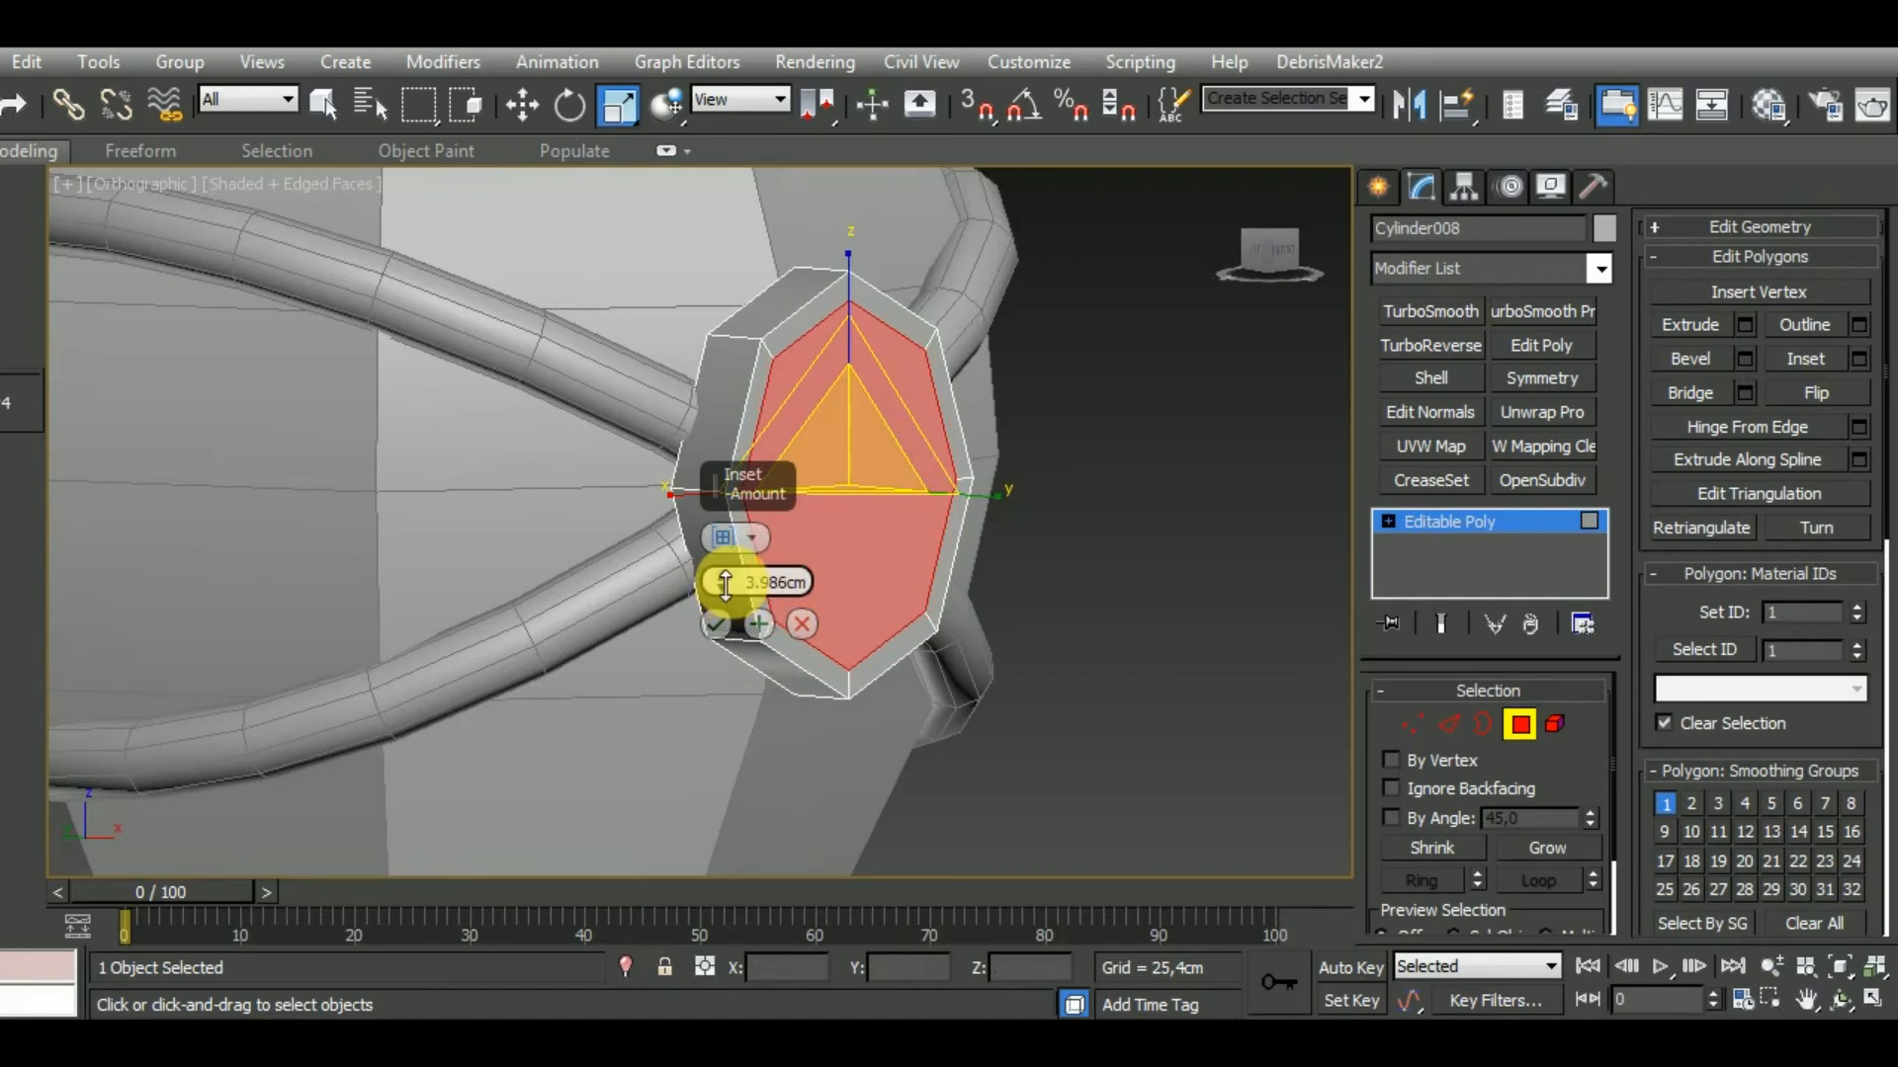
{"action": "left_click", "coordinate": [715, 623]}
Bevel the inset front polygon inward with a height of -4.629 cm and an outline of 0 cm.
{"action": "key", "text": "b"}
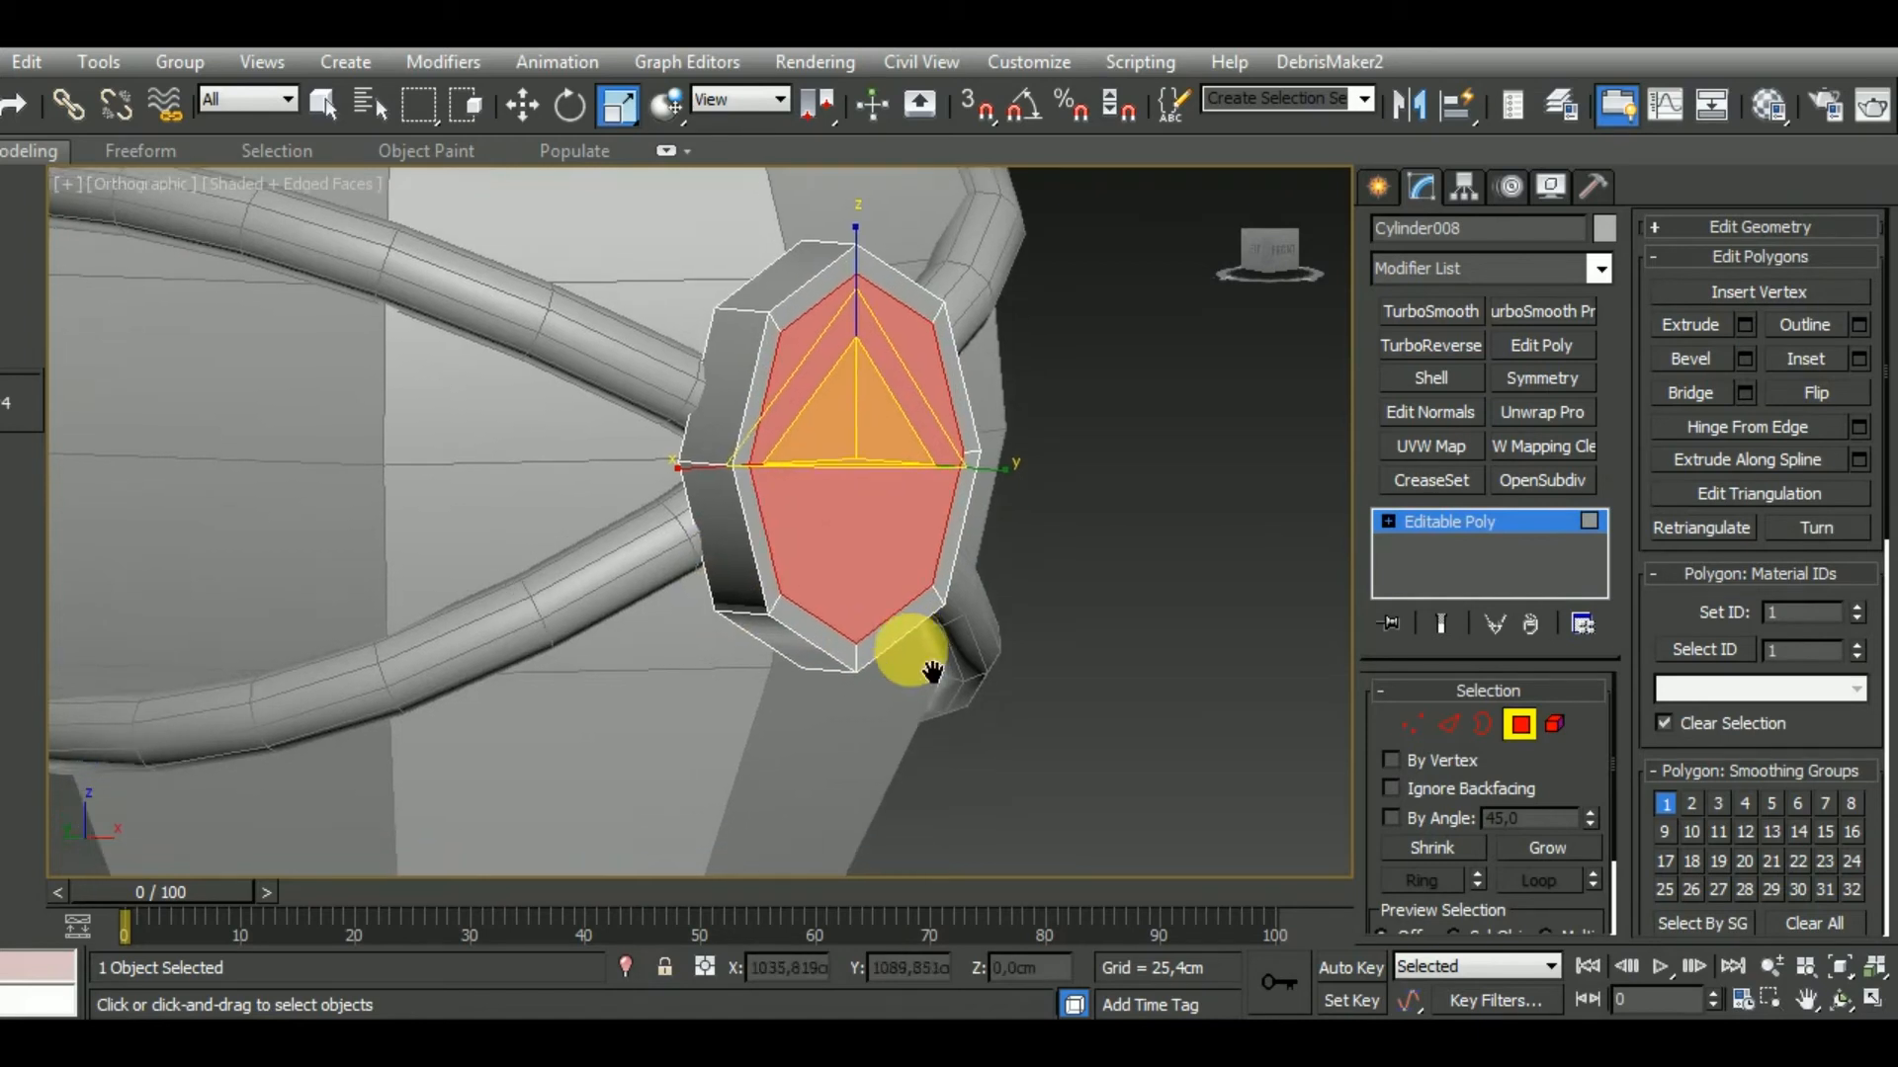
{"action": "right_click", "coordinate": [727, 627]}
{"action": "right_click", "coordinate": [721, 590]}
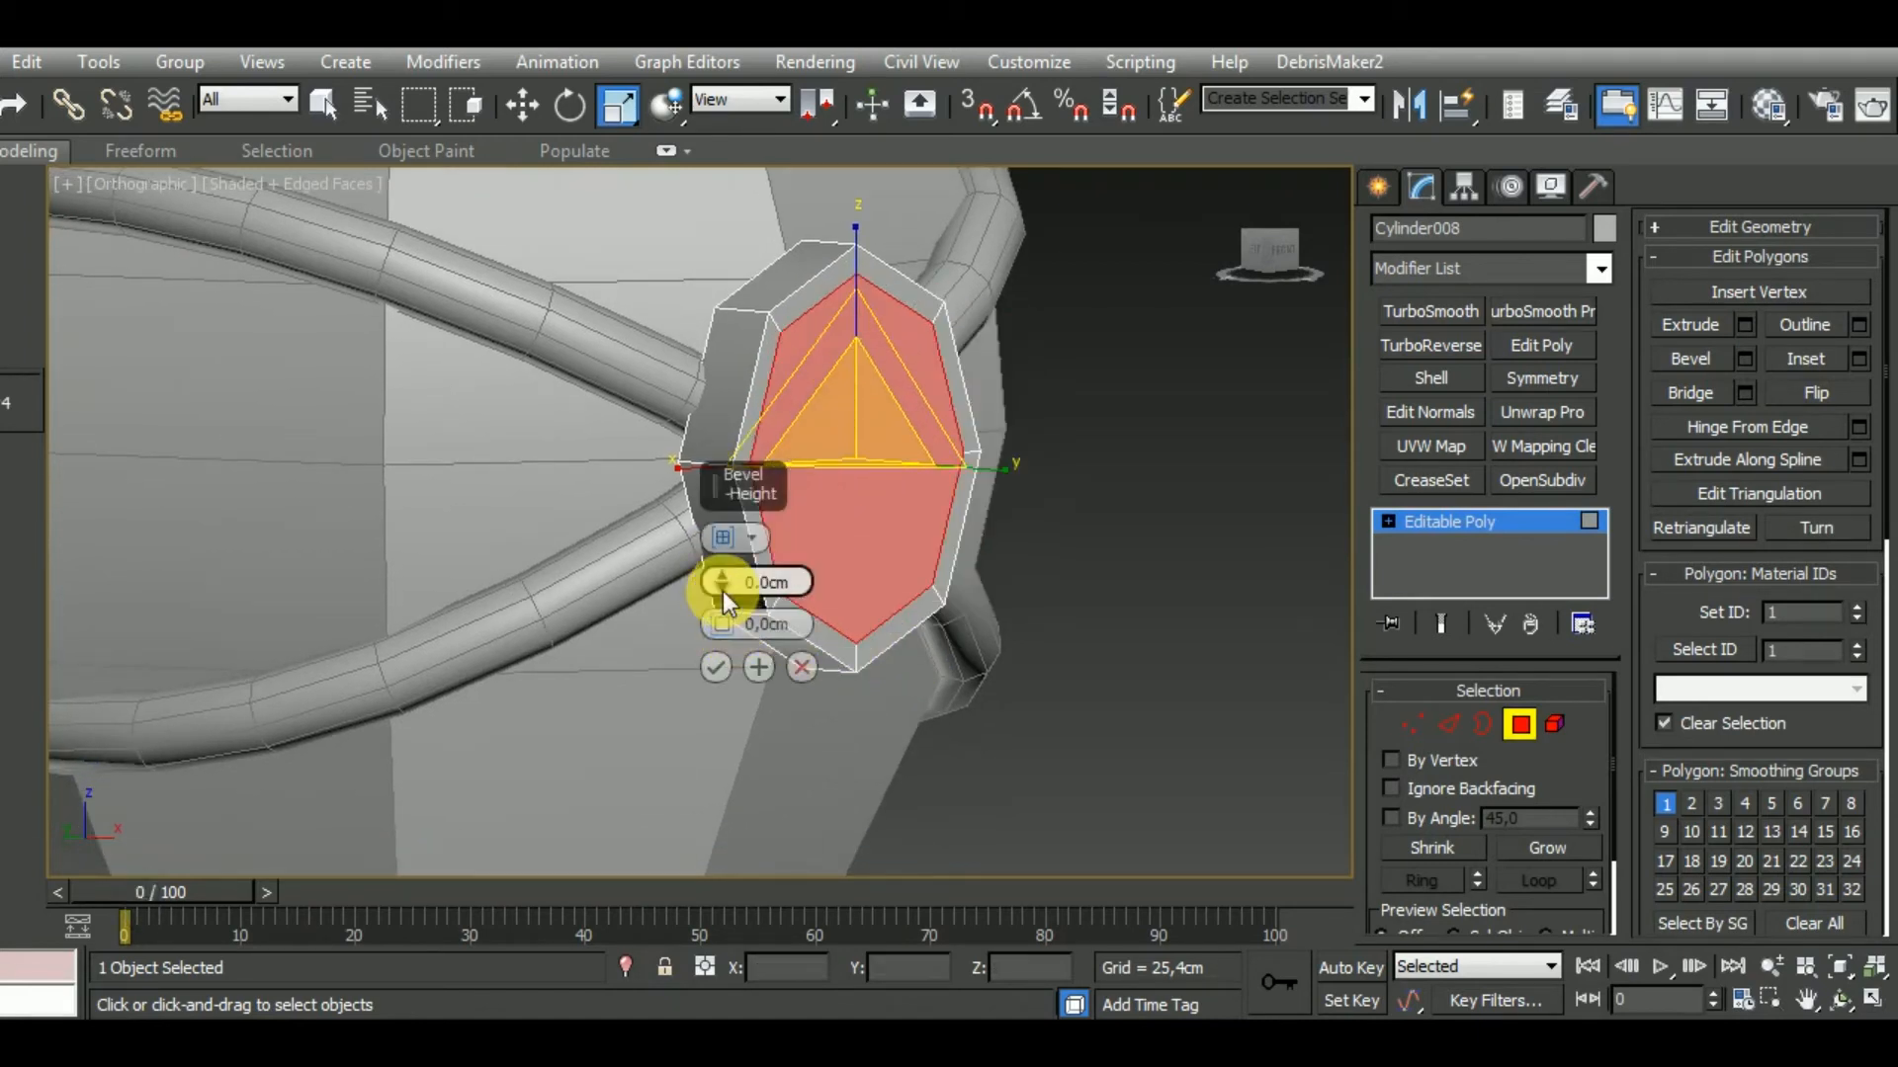
{"action": "left_click_drag", "start_coordinate": [721, 591], "coordinate": [727, 625]}
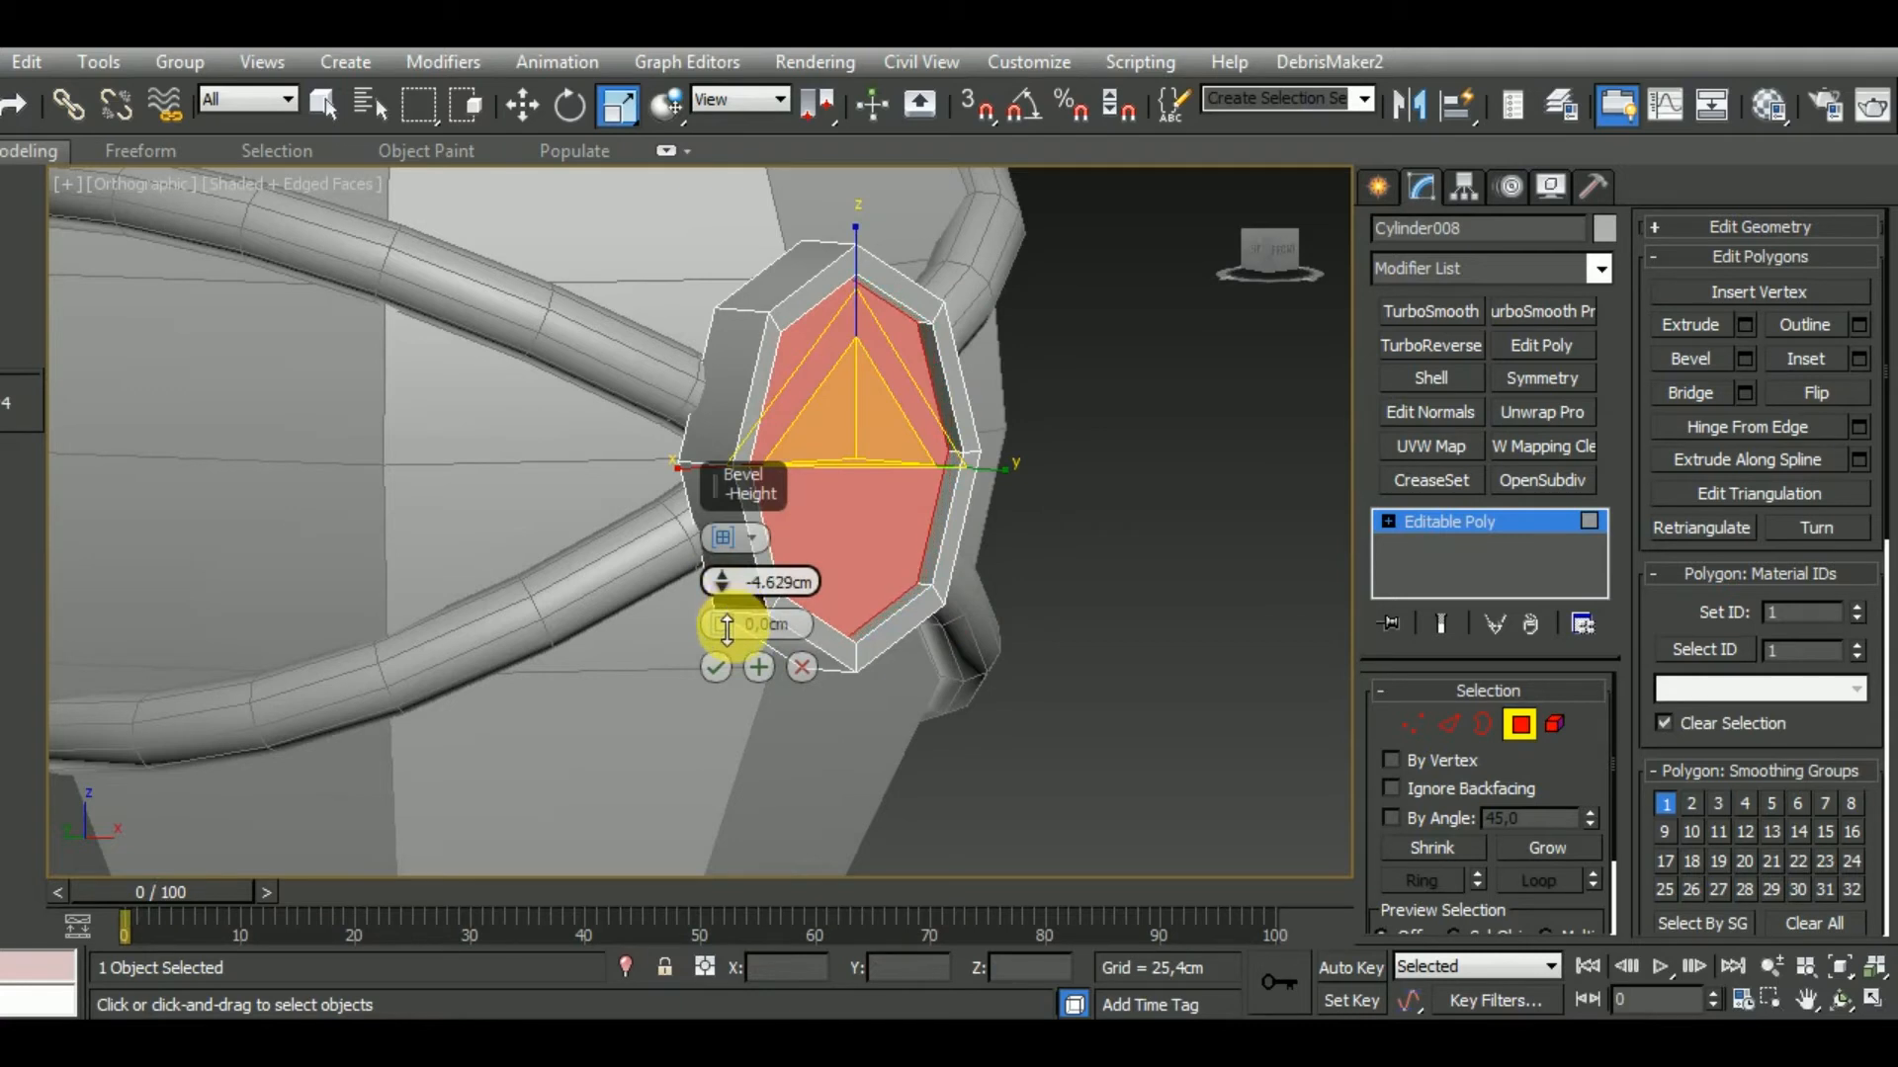
{"action": "left_click", "coordinate": [740, 665]}
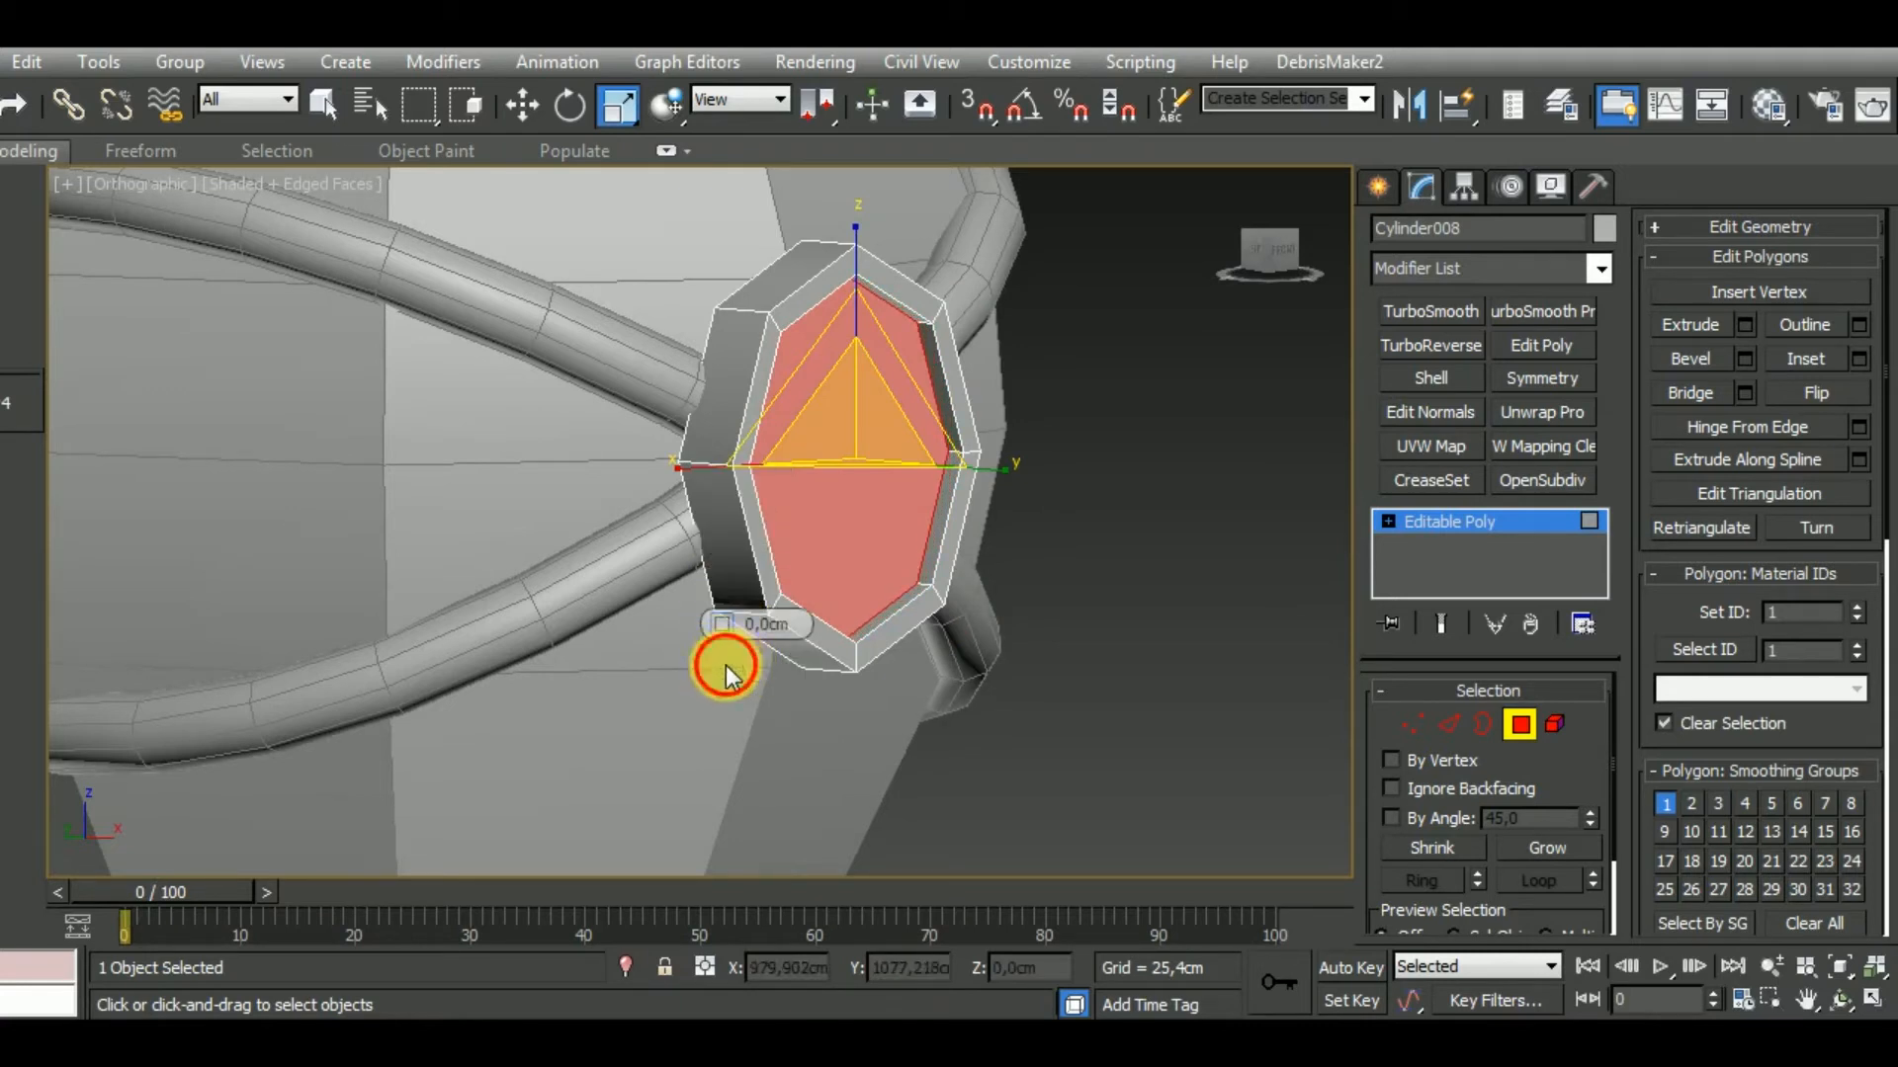
Inset the medallion's recessed polygon by 1.672 cm and bevel it outward 6.075 cm with an outline of 0 cm.
{"action": "left_click", "coordinate": [1858, 359]}
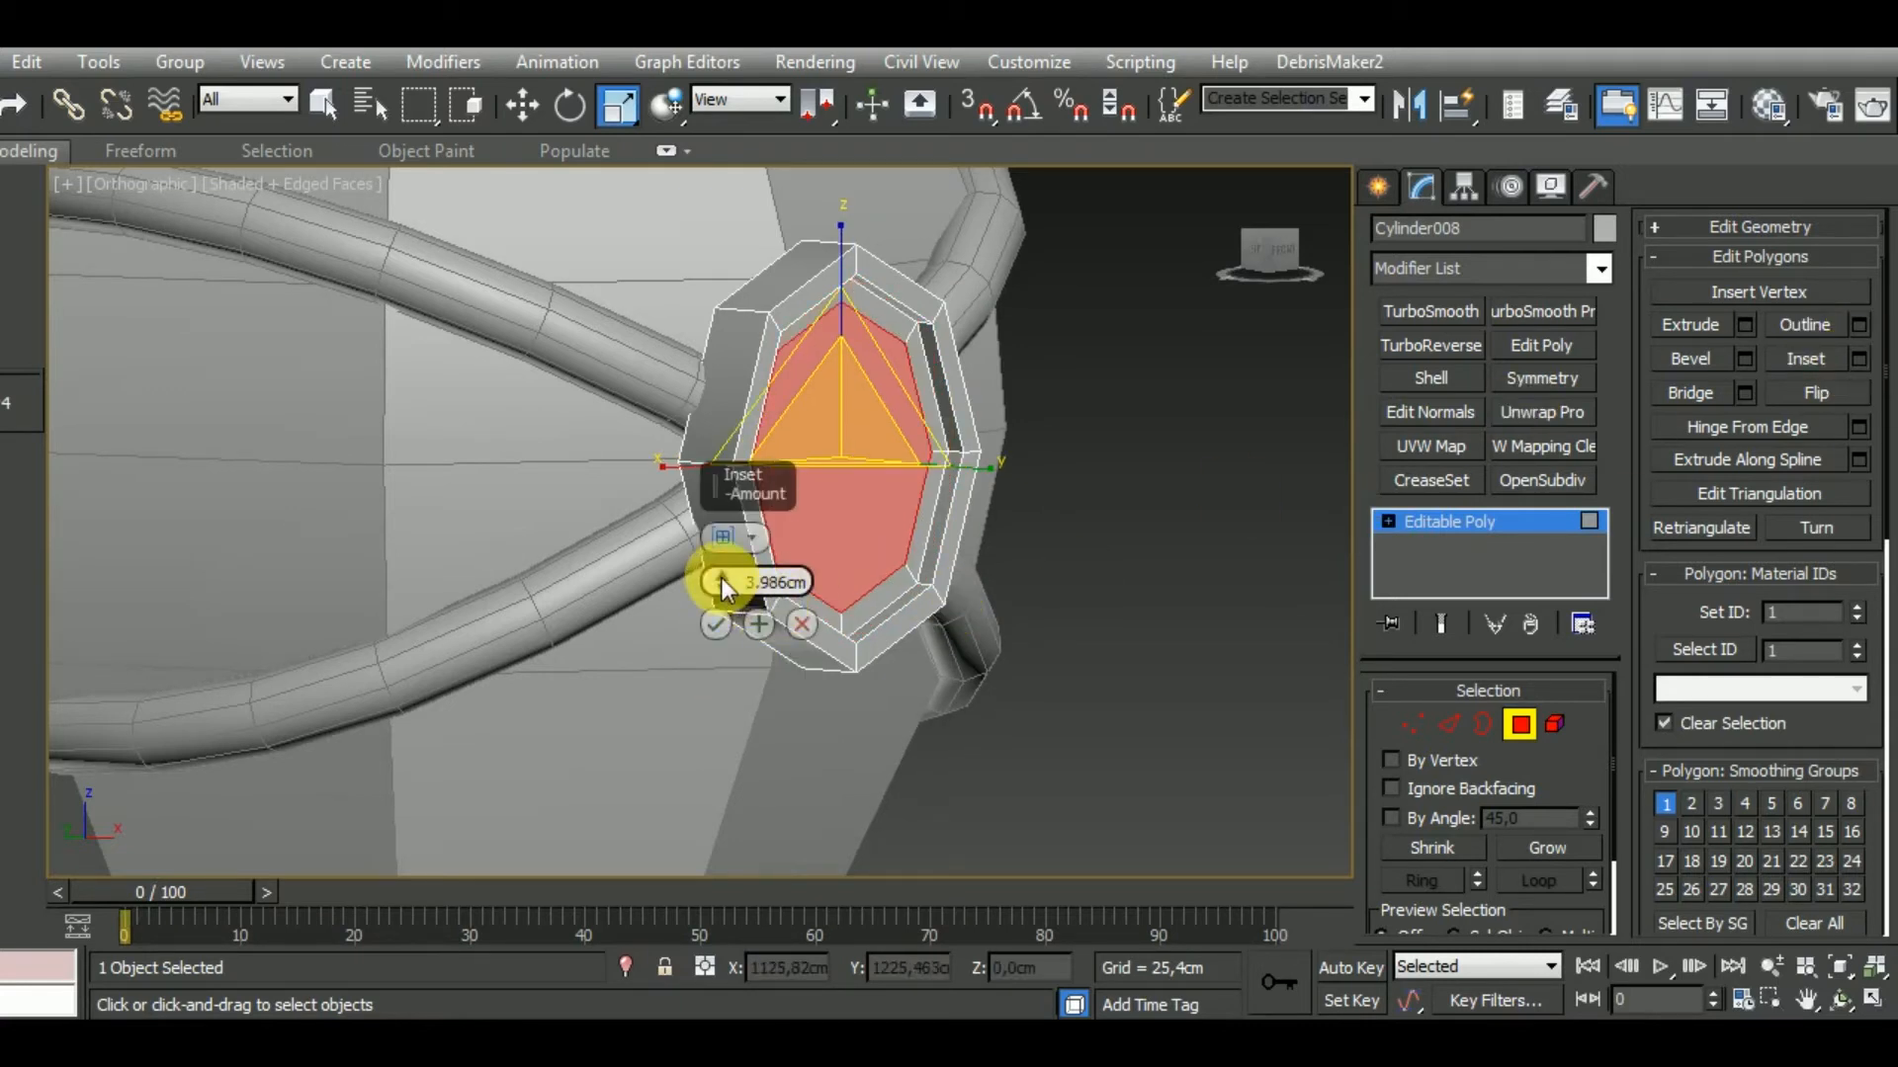
{"action": "left_click_drag", "start_coordinate": [720, 584], "coordinate": [725, 603]}
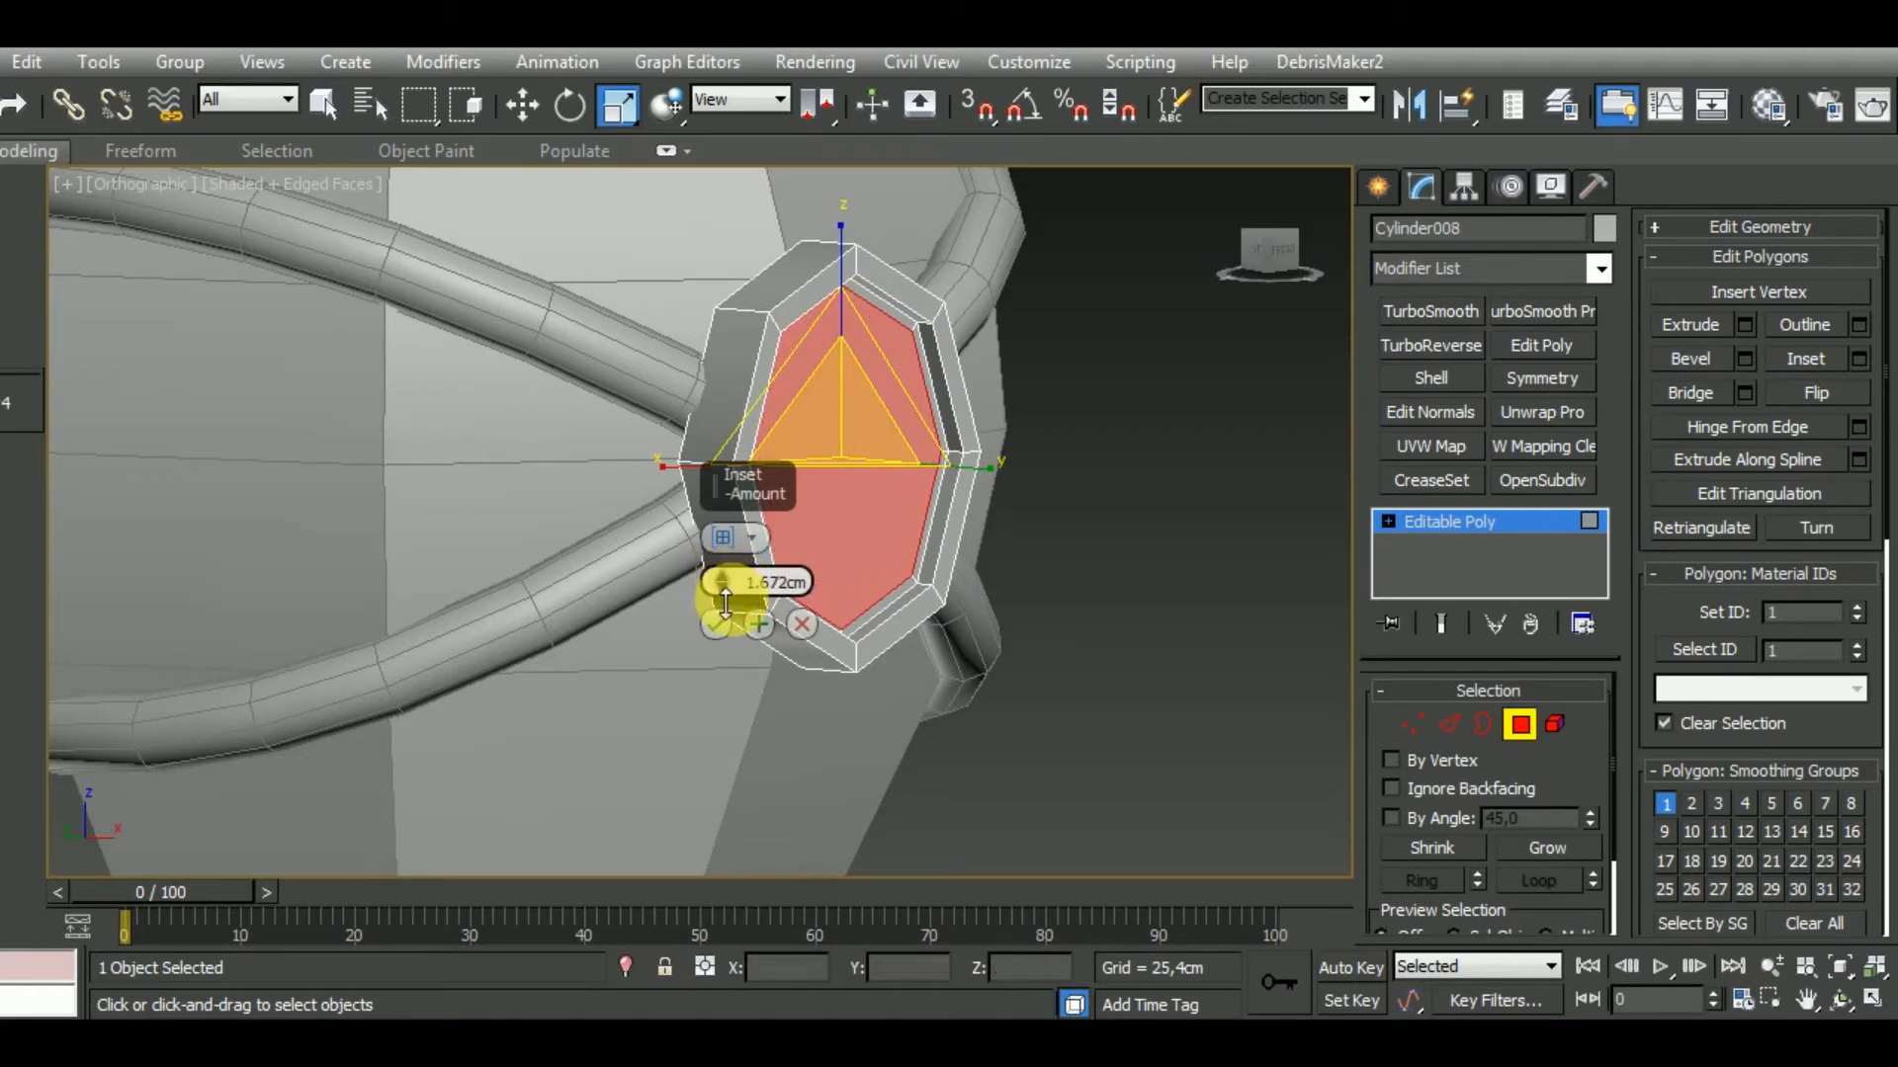
{"action": "left_click", "coordinate": [718, 623]}
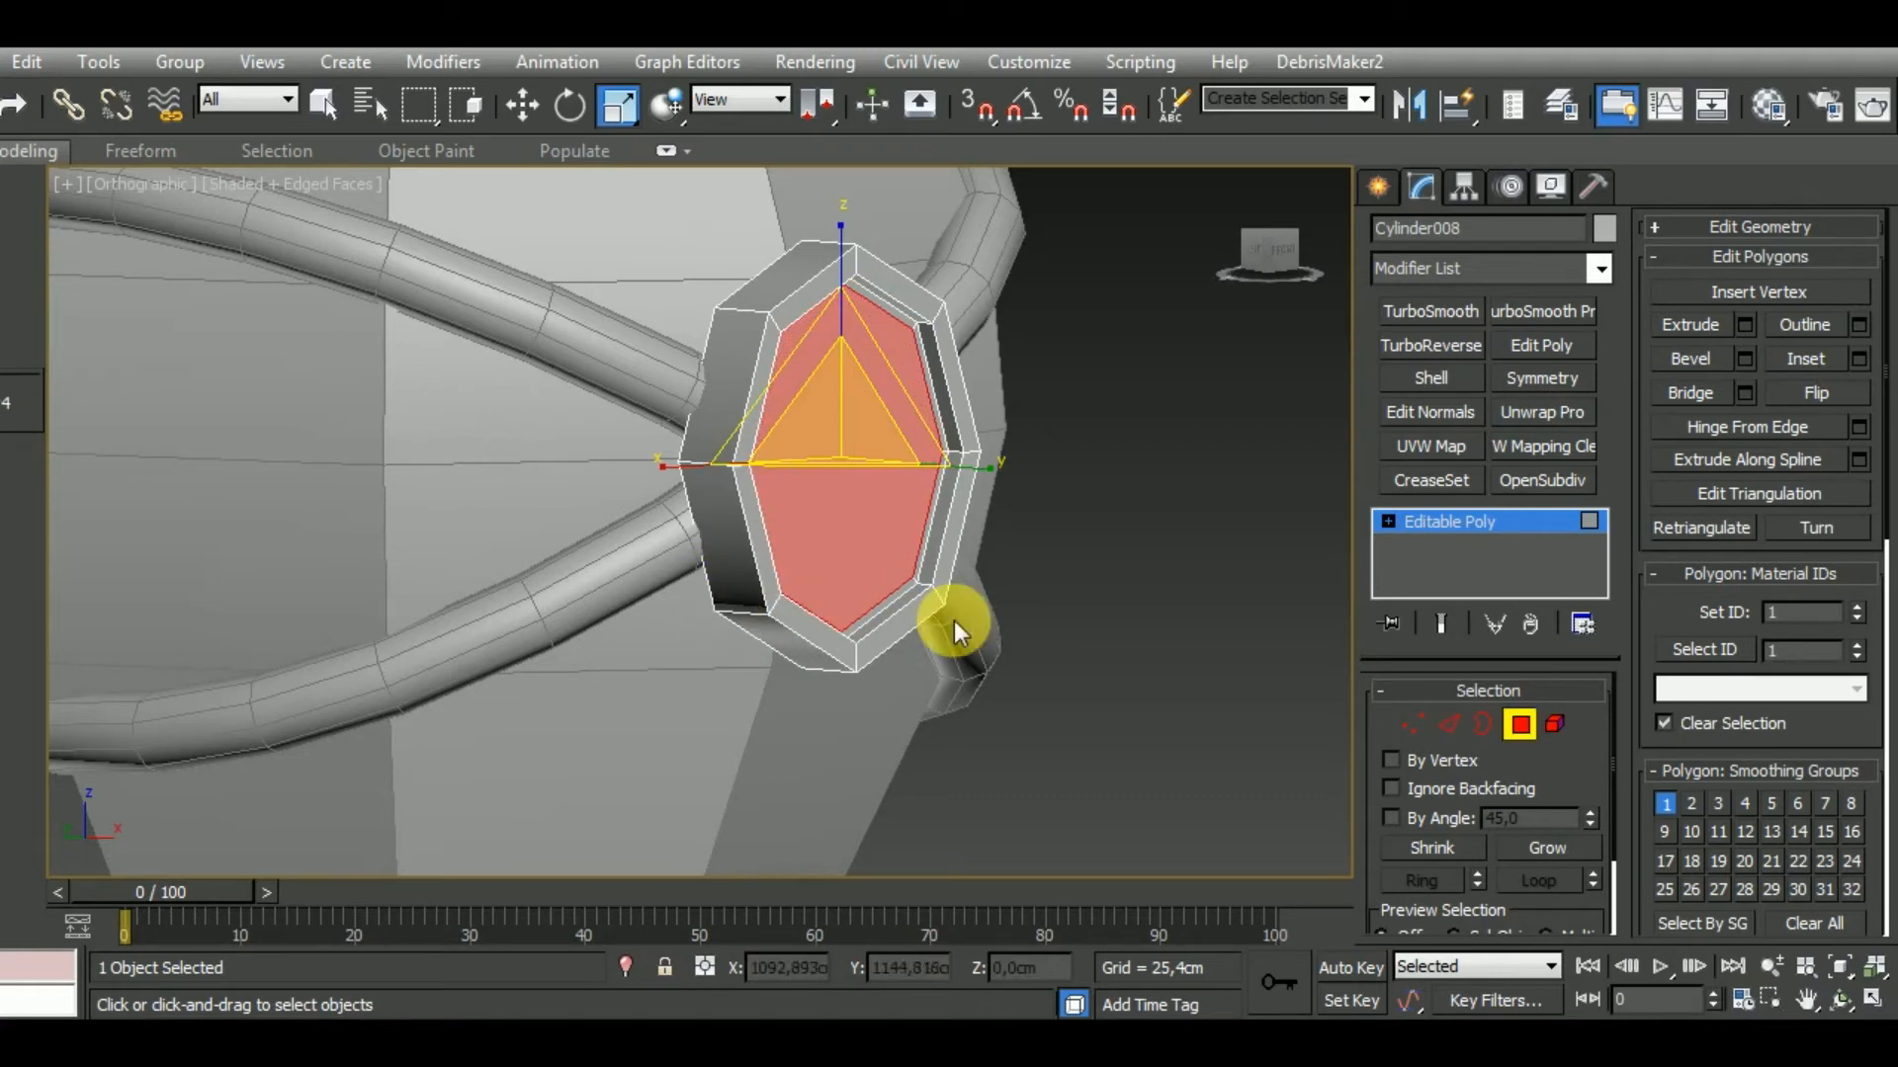
{"action": "key", "text": "b"}
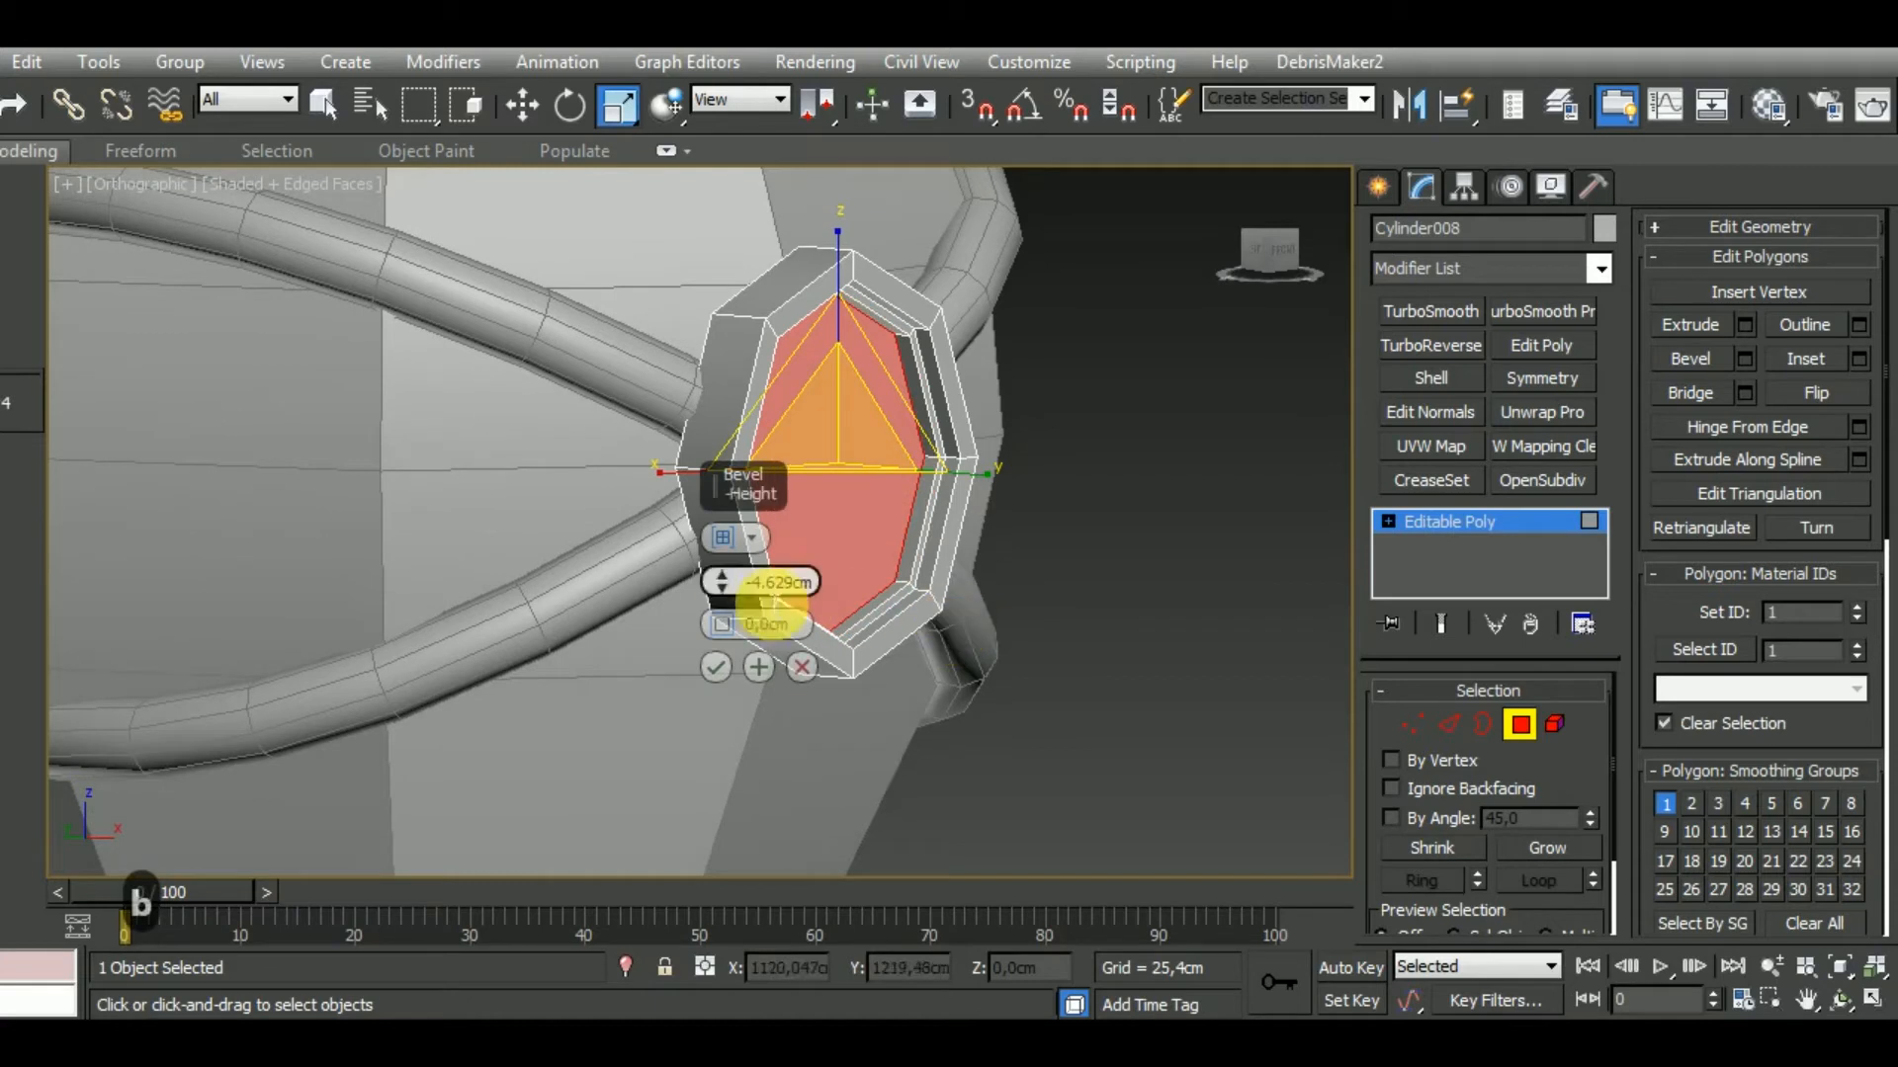
{"action": "right_click", "coordinate": [727, 583]}
{"action": "left_click_drag", "start_coordinate": [728, 584], "coordinate": [730, 560]}
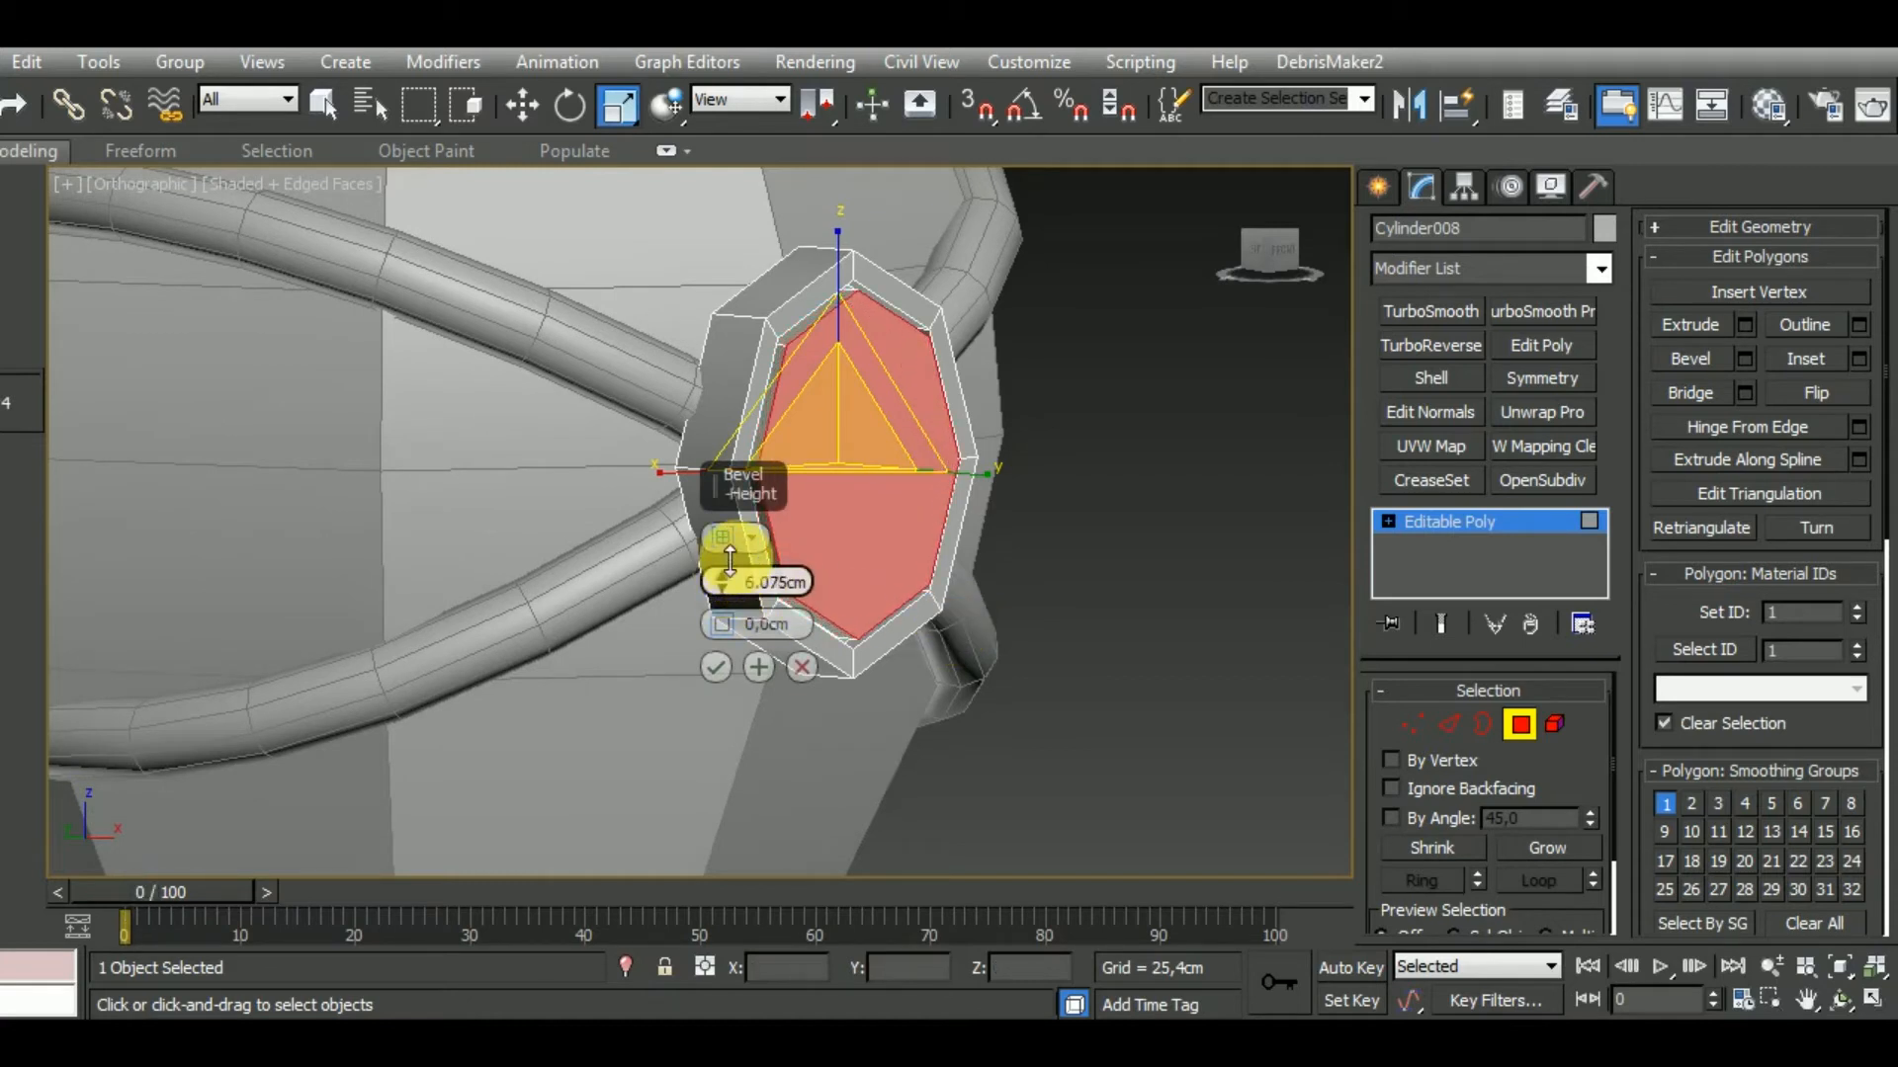
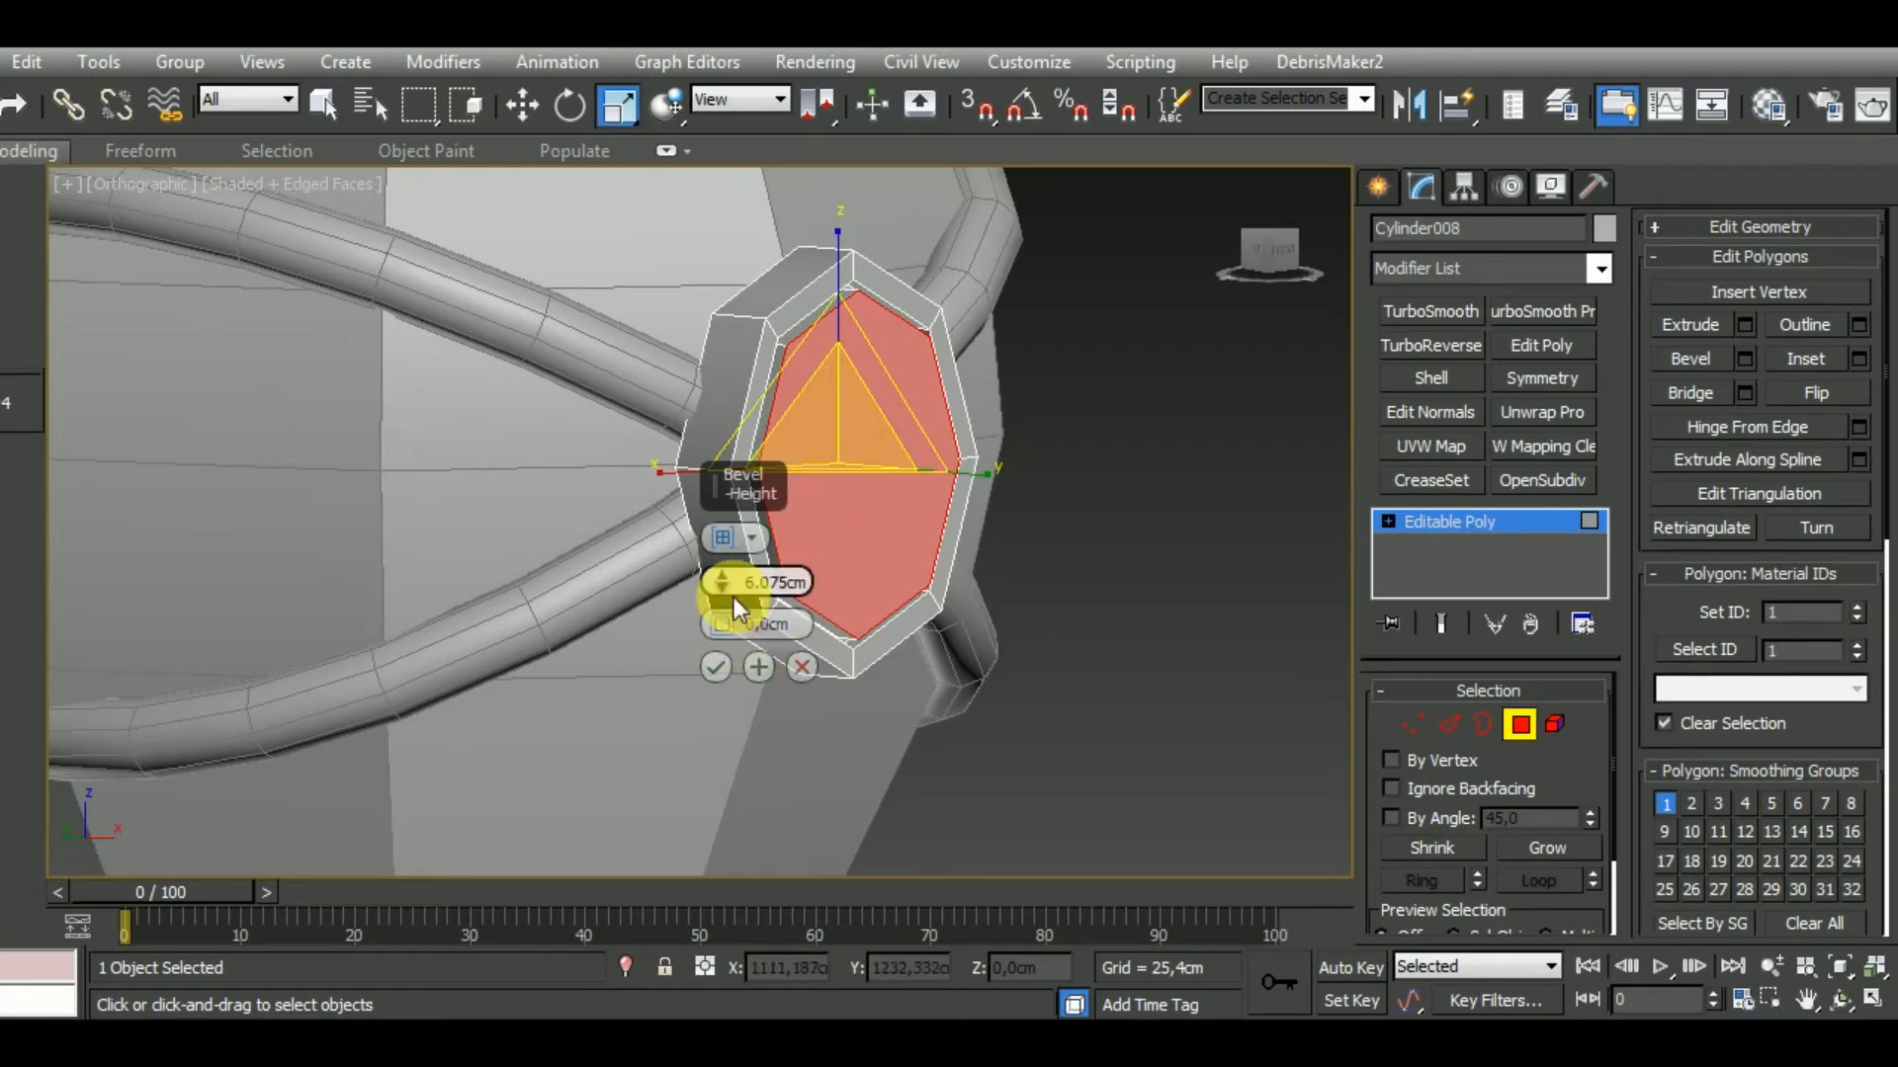
{"action": "left_click", "coordinate": [758, 667]}
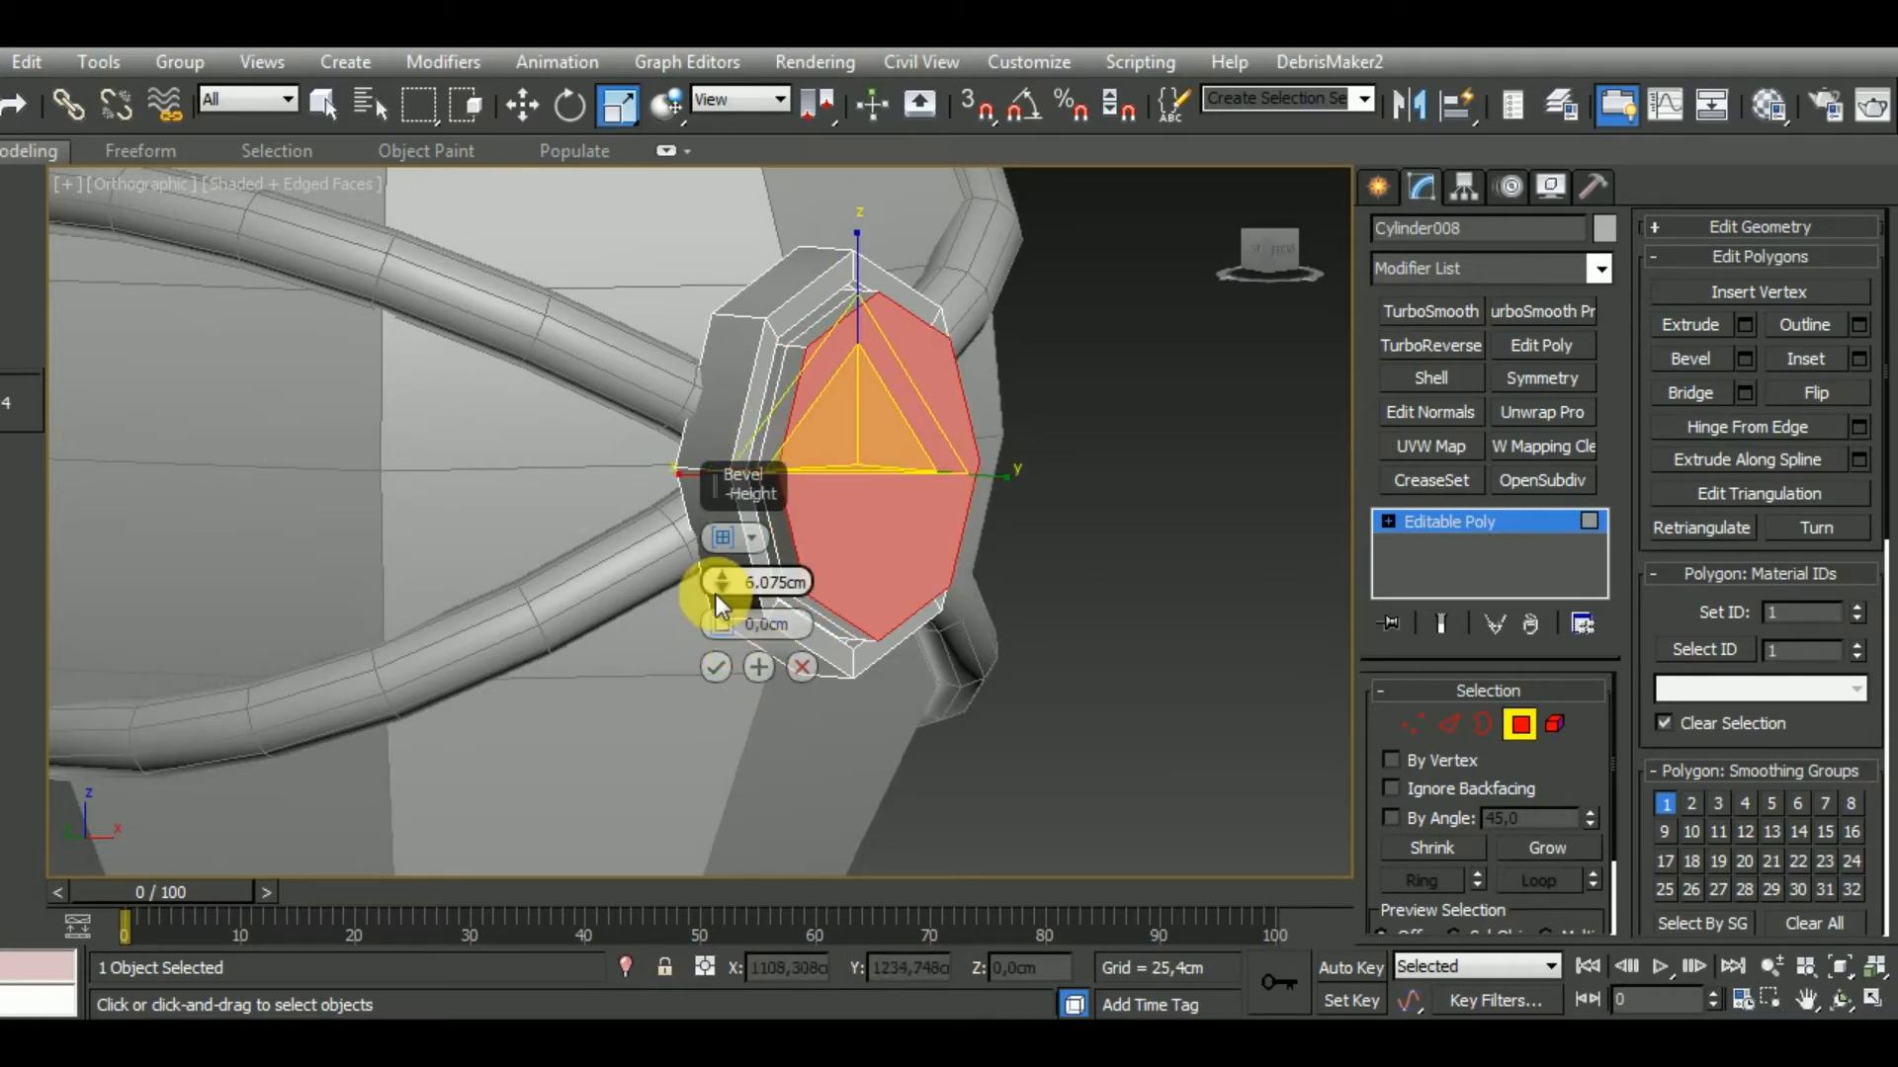
Bevel the medallion's centre polygon in two tapering levels: height 3.761 cm with outline -5.207 cm, and height 2.315 cm with outline -6.943 cm.
{"action": "left_click_drag", "start_coordinate": [722, 625], "coordinate": [729, 669]}
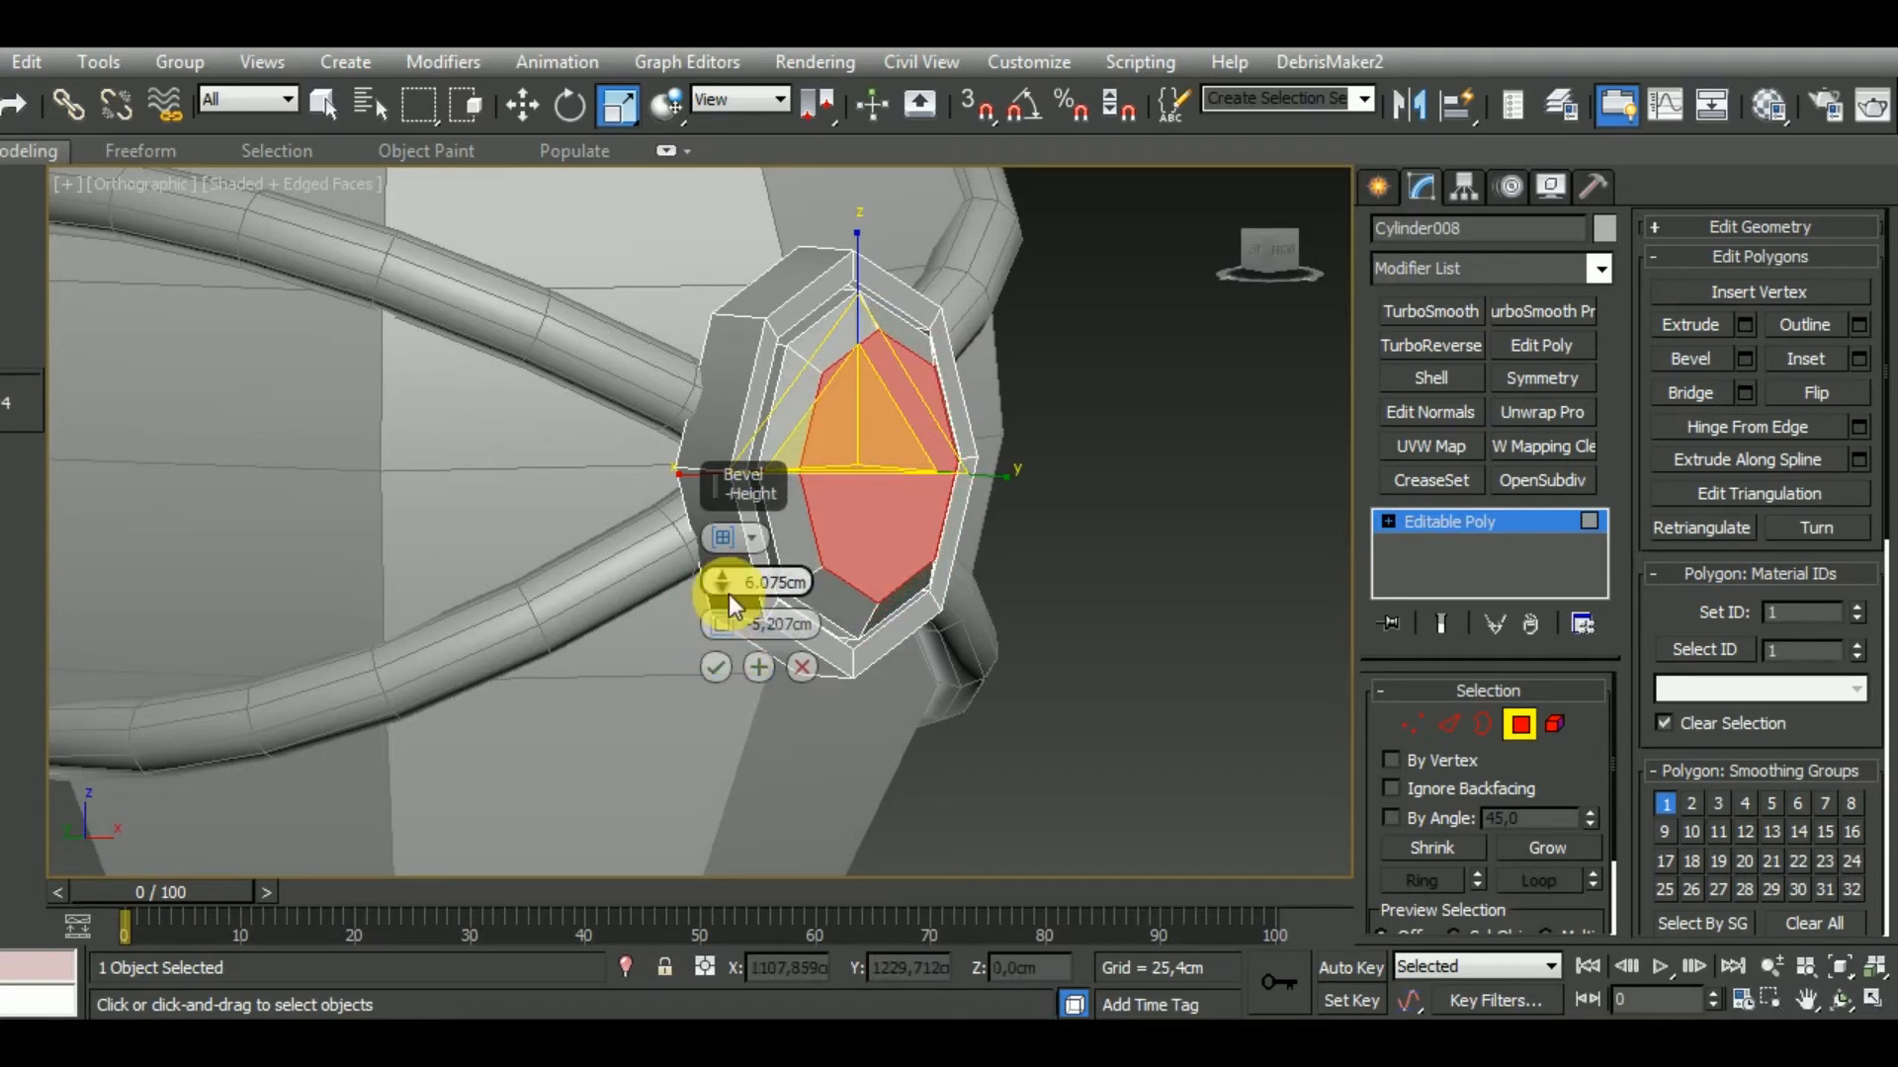
{"action": "left_click_drag", "start_coordinate": [727, 595], "coordinate": [732, 624]}
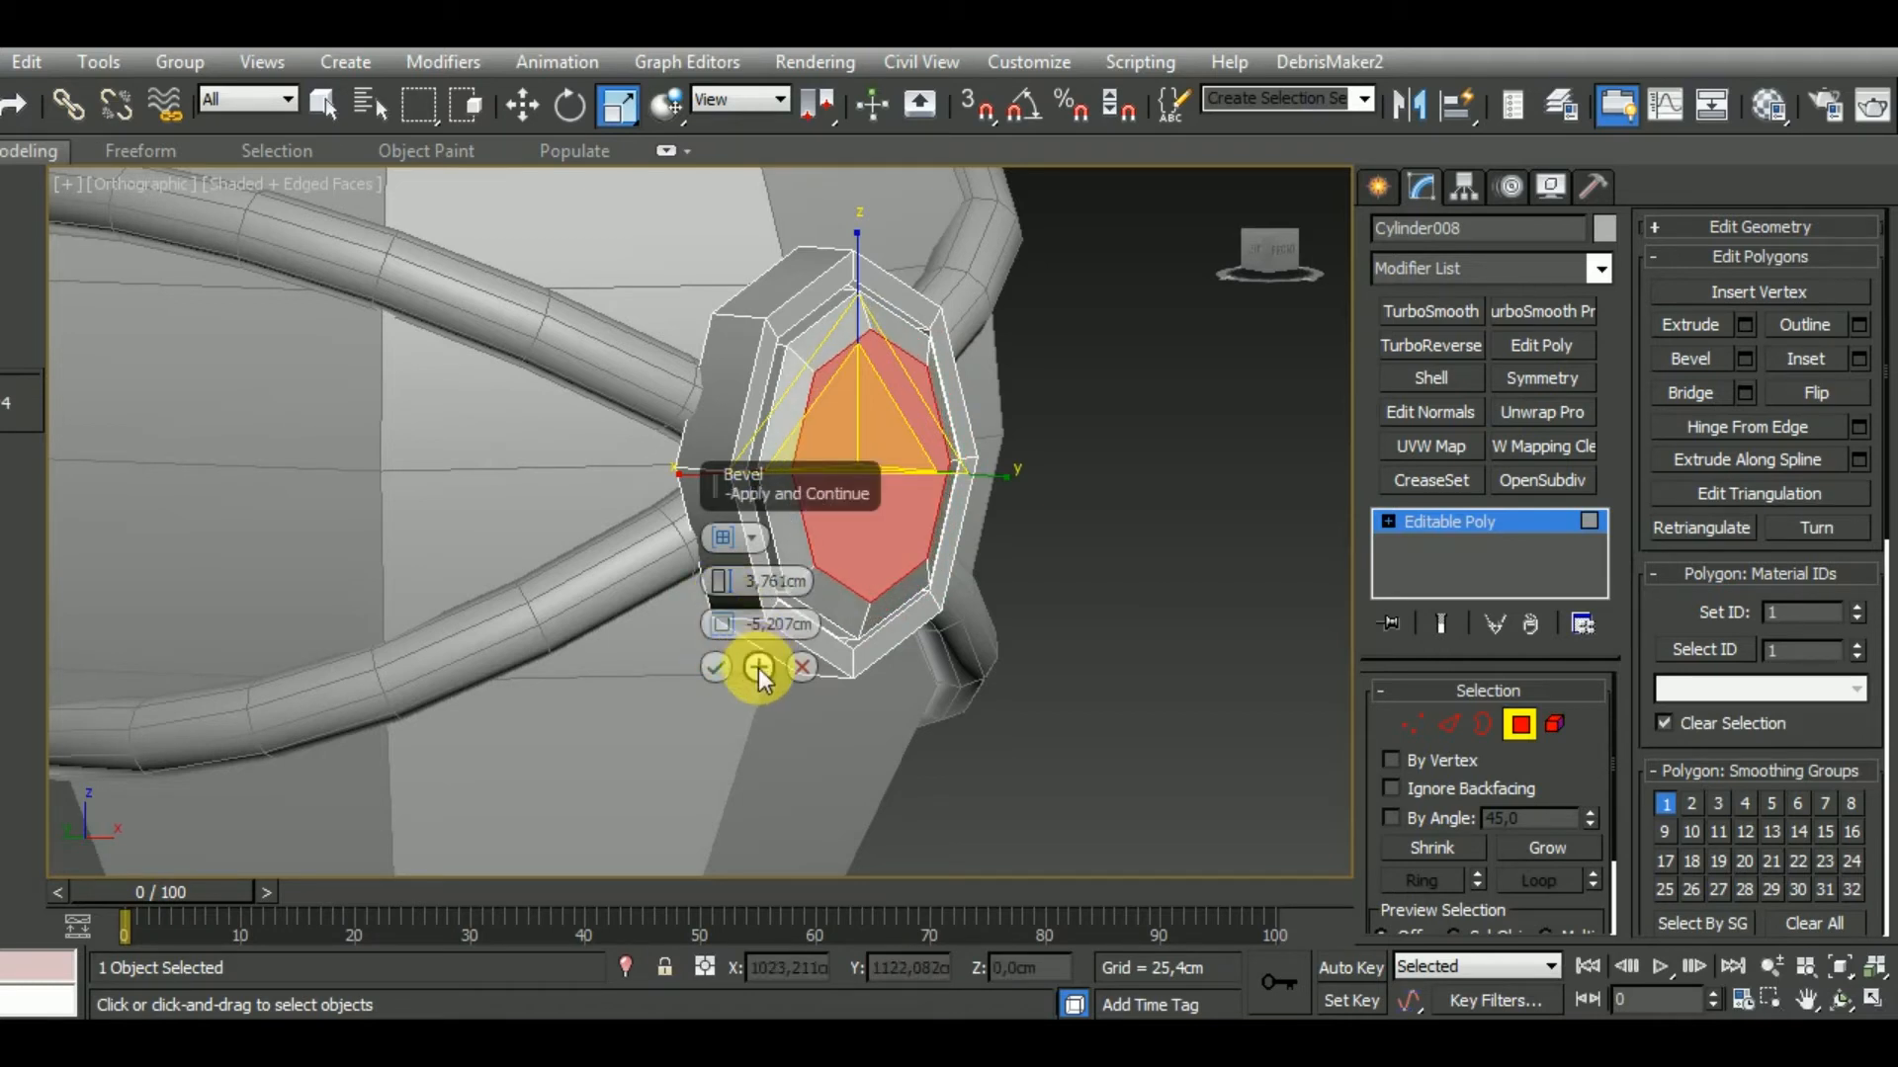
{"action": "left_click", "coordinate": [758, 667]}
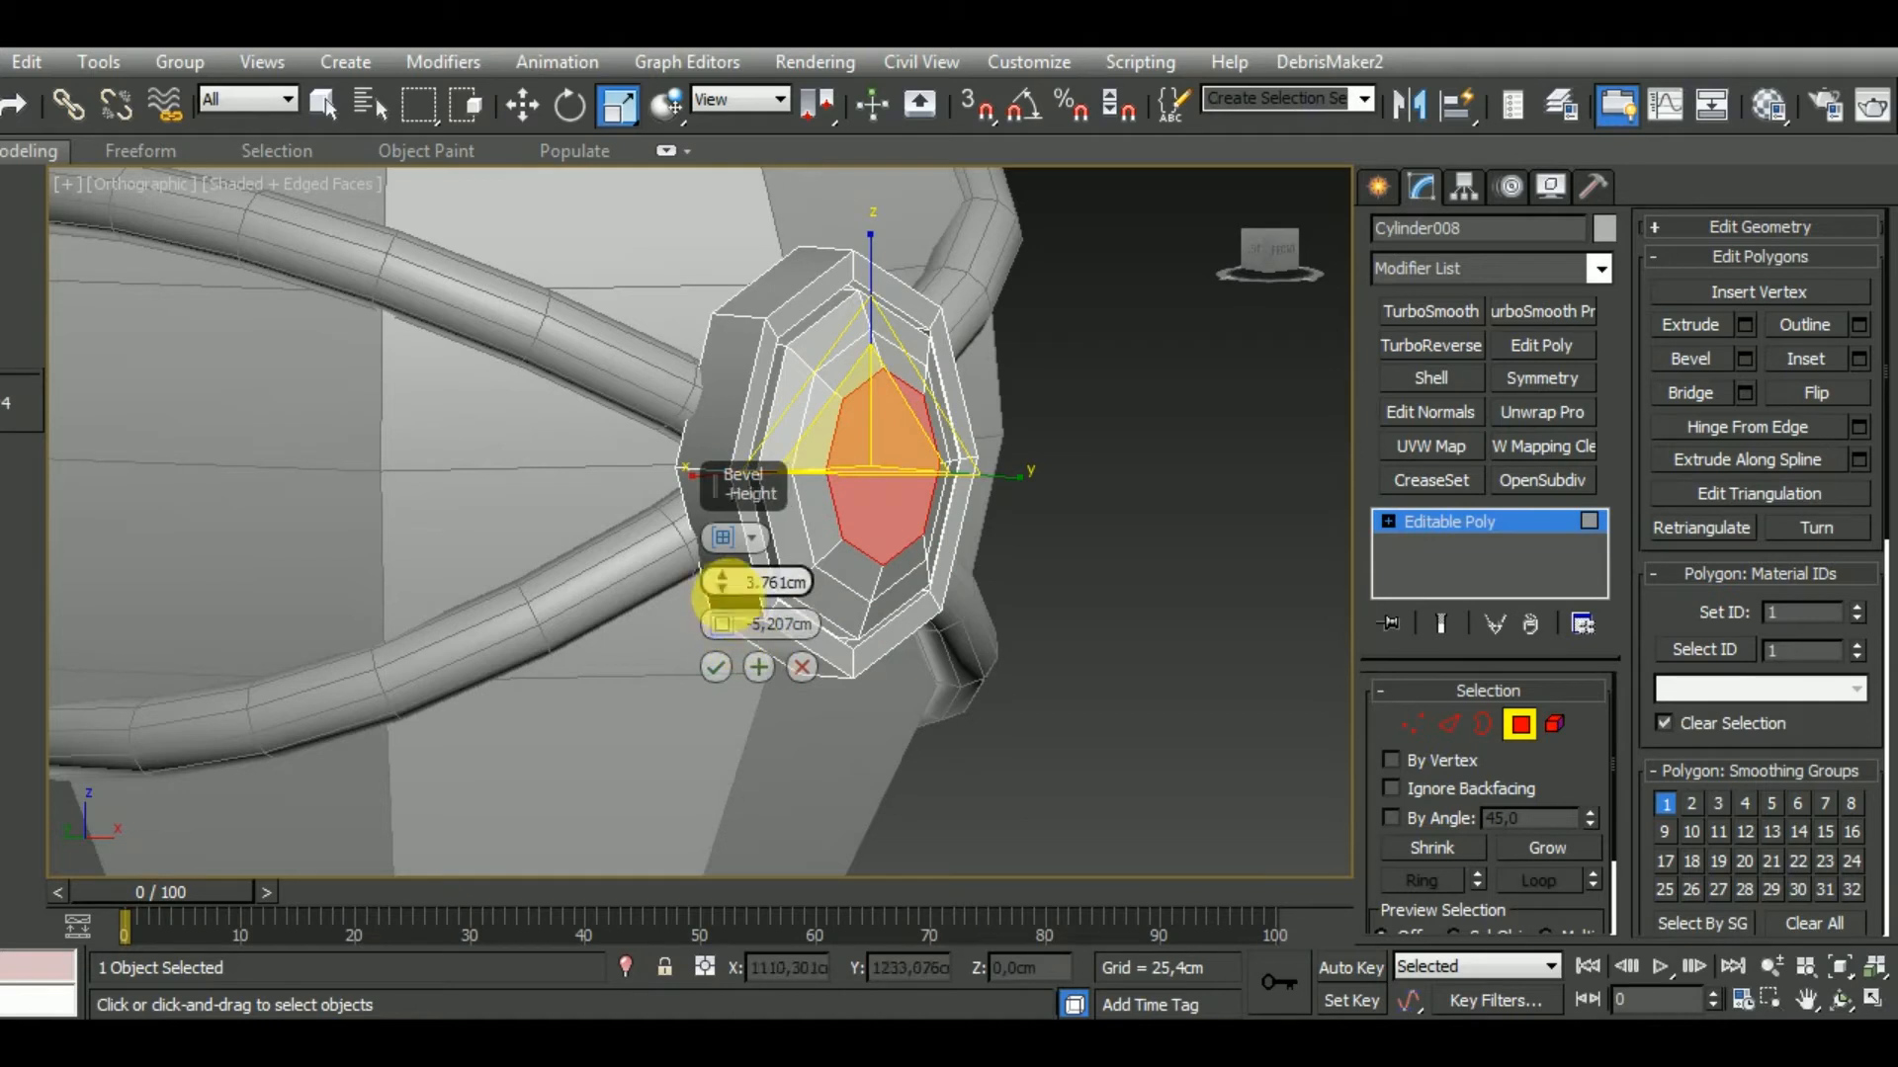
{"action": "left_click_drag", "start_coordinate": [723, 629], "coordinate": [729, 658]}
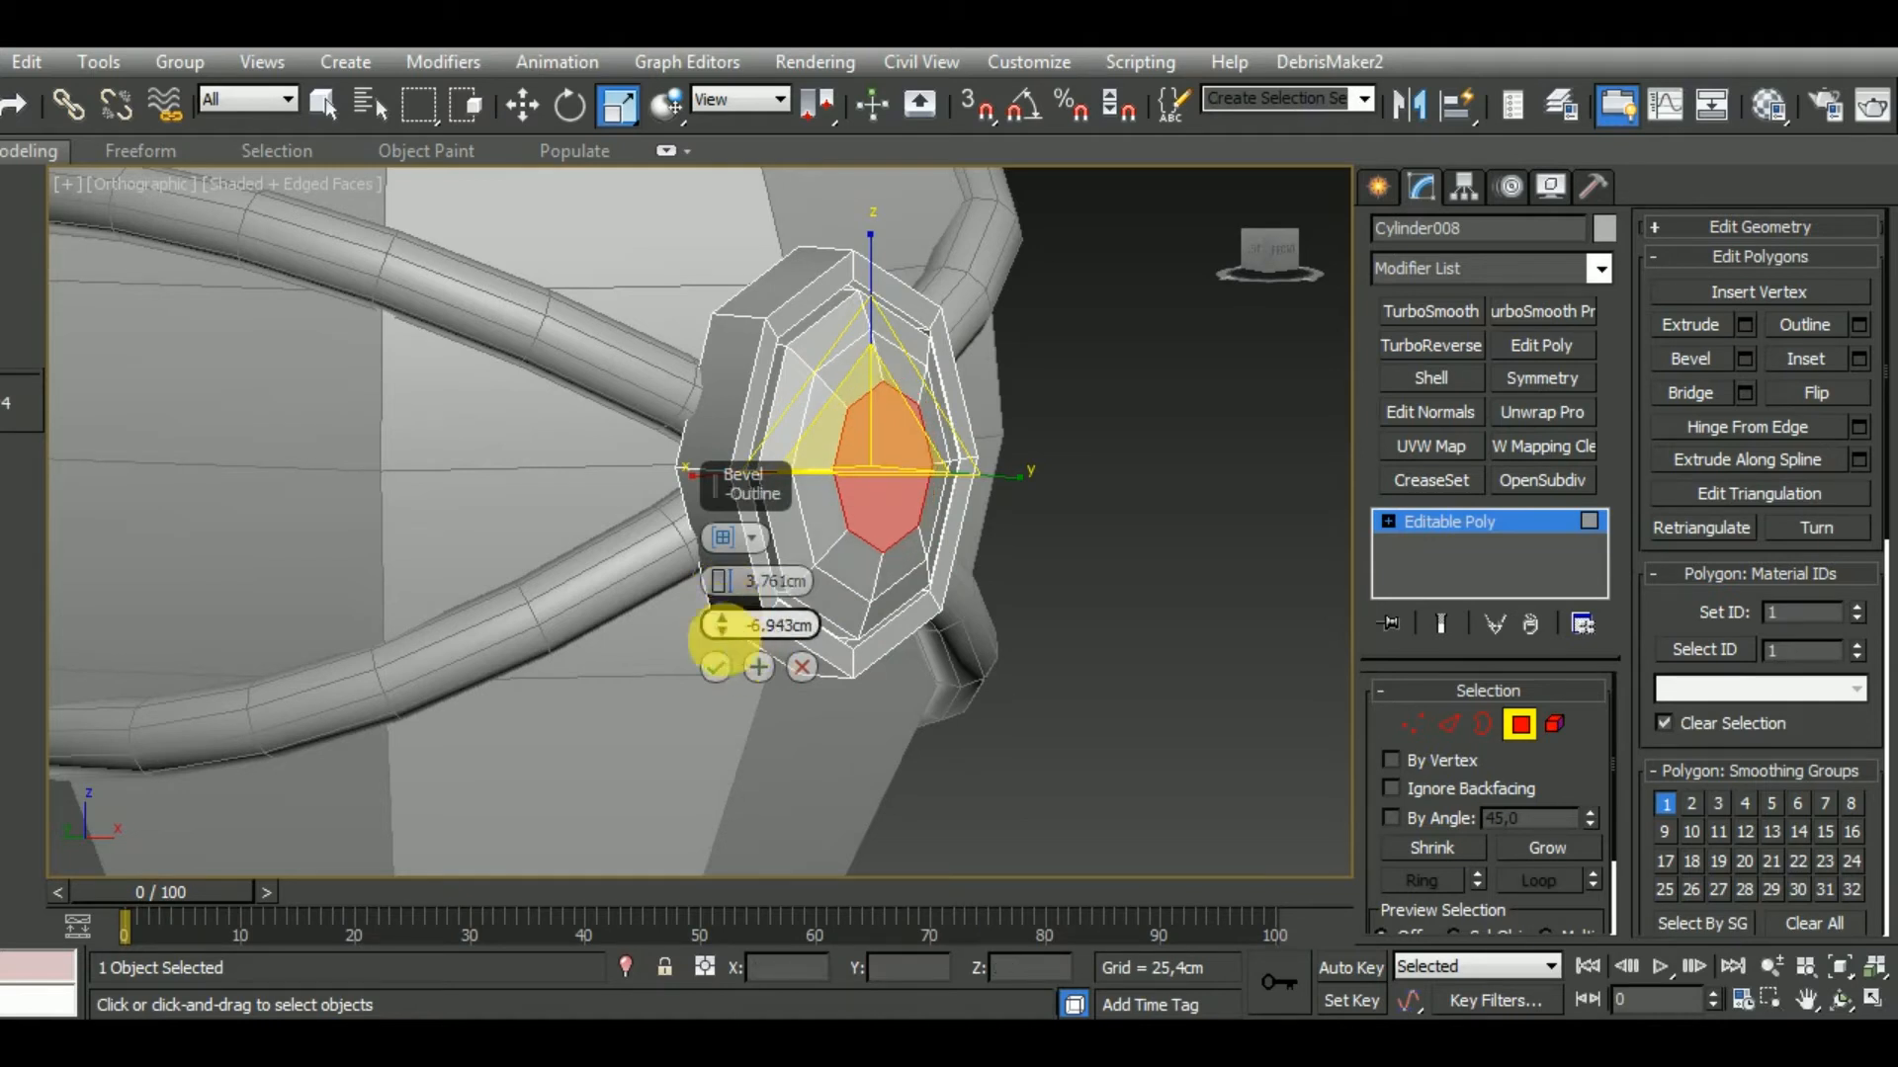
{"action": "left_click_drag", "start_coordinate": [721, 586], "coordinate": [728, 622]}
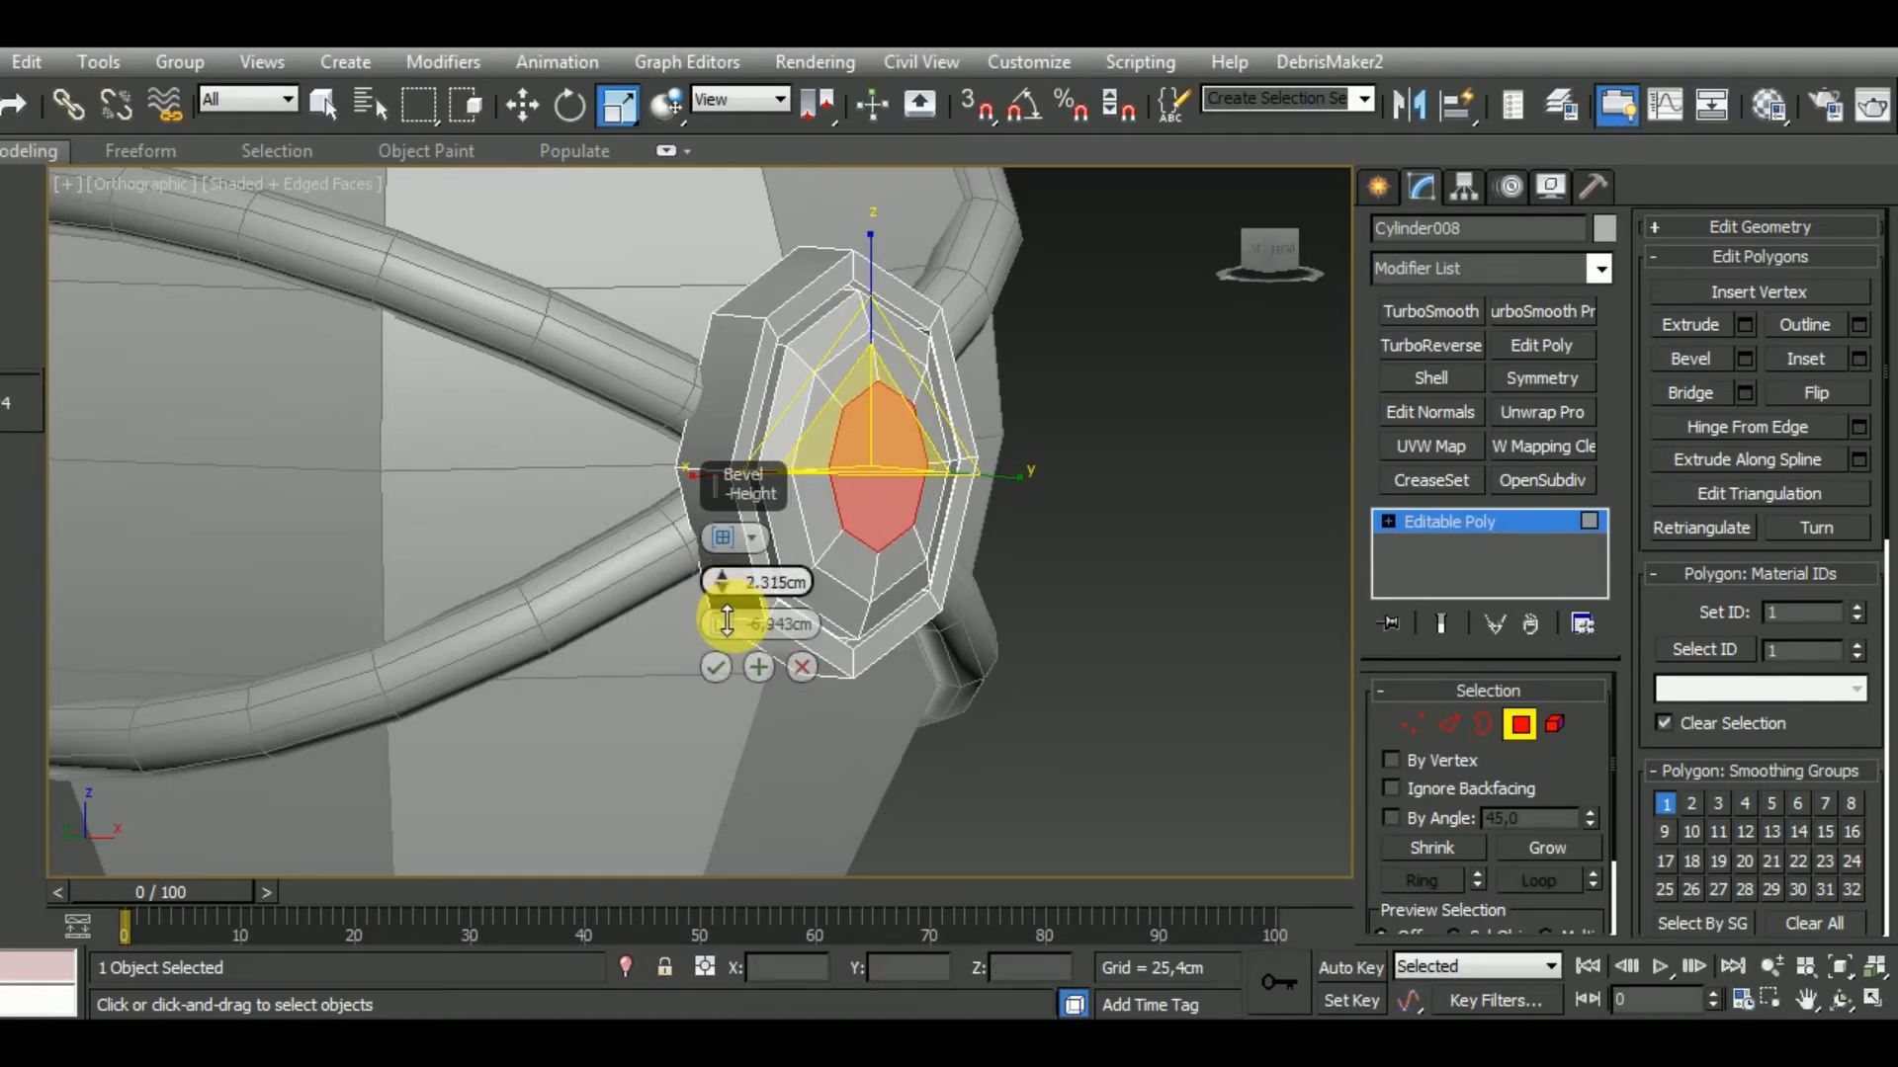
{"action": "left_click", "coordinate": [716, 668]}
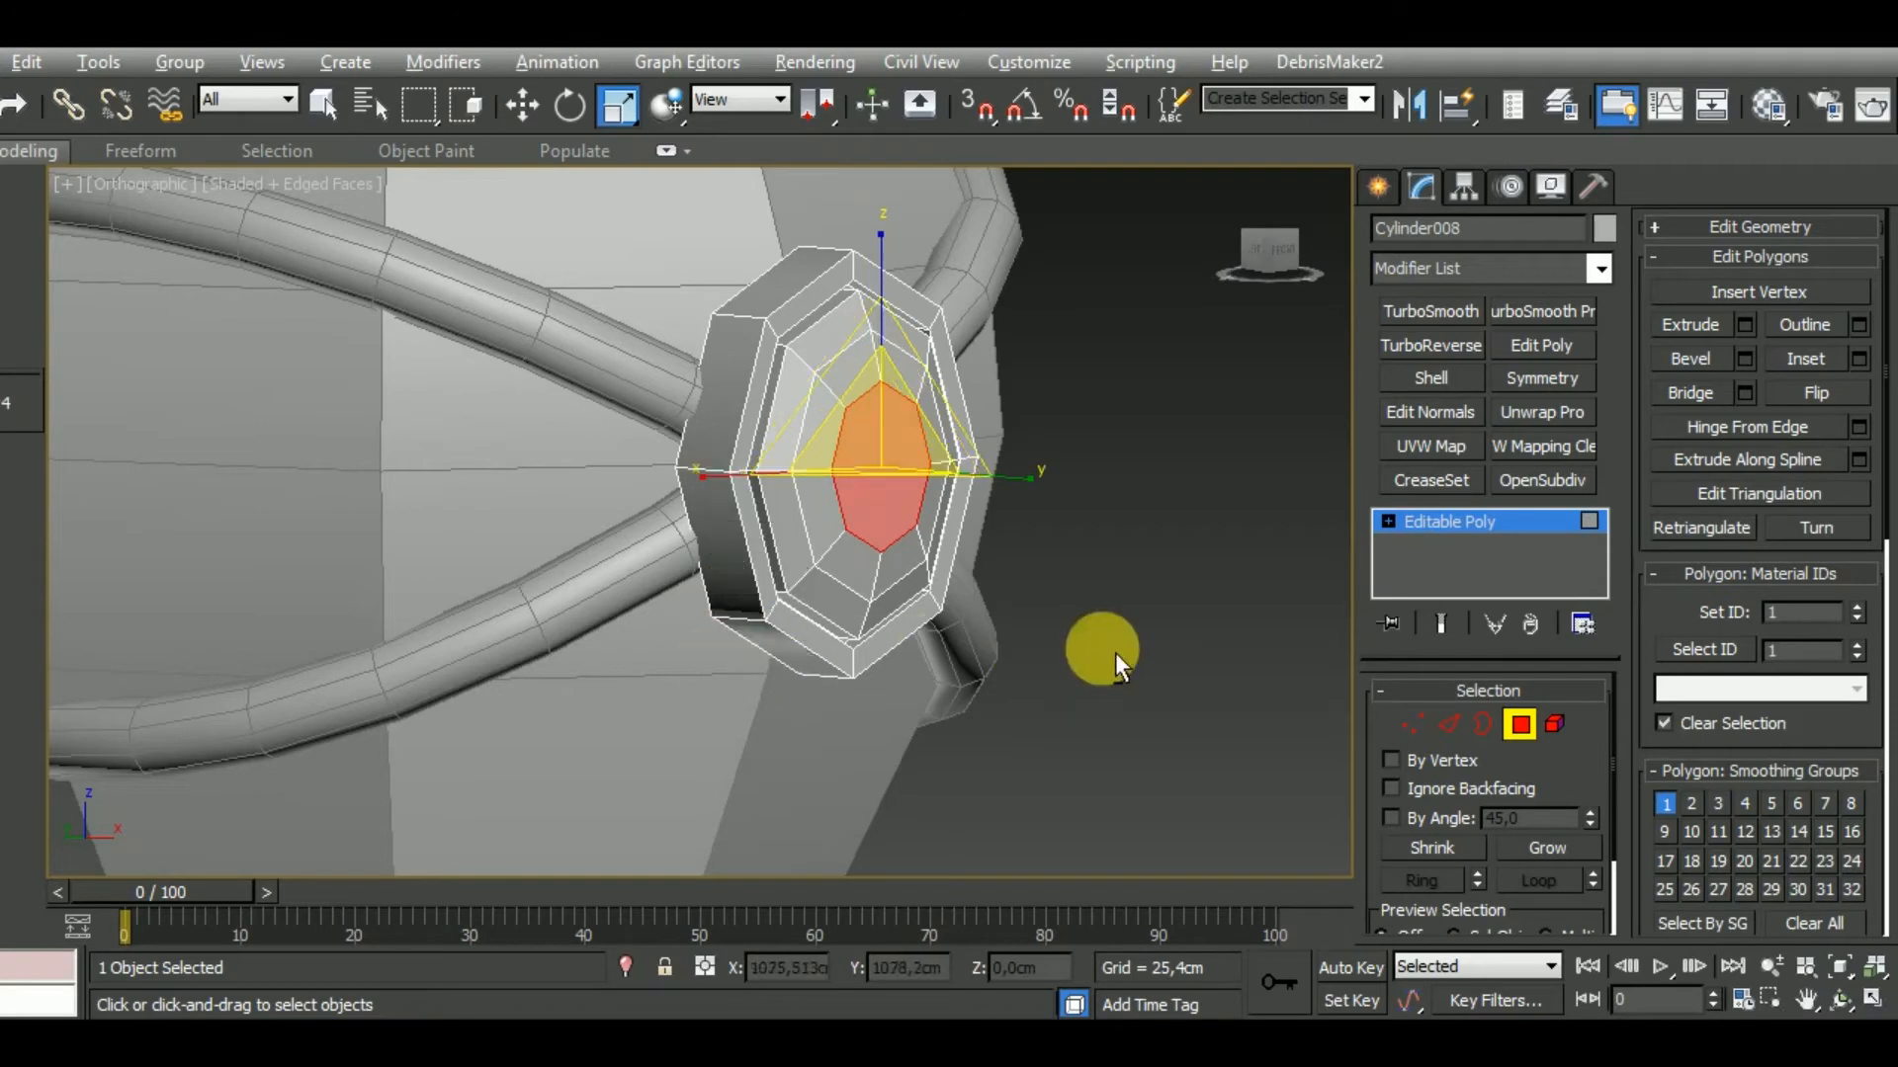
{"action": "middle_click_drag", "start_coordinate": [1114, 653], "coordinate": [1028, 662], "text": "alt"}
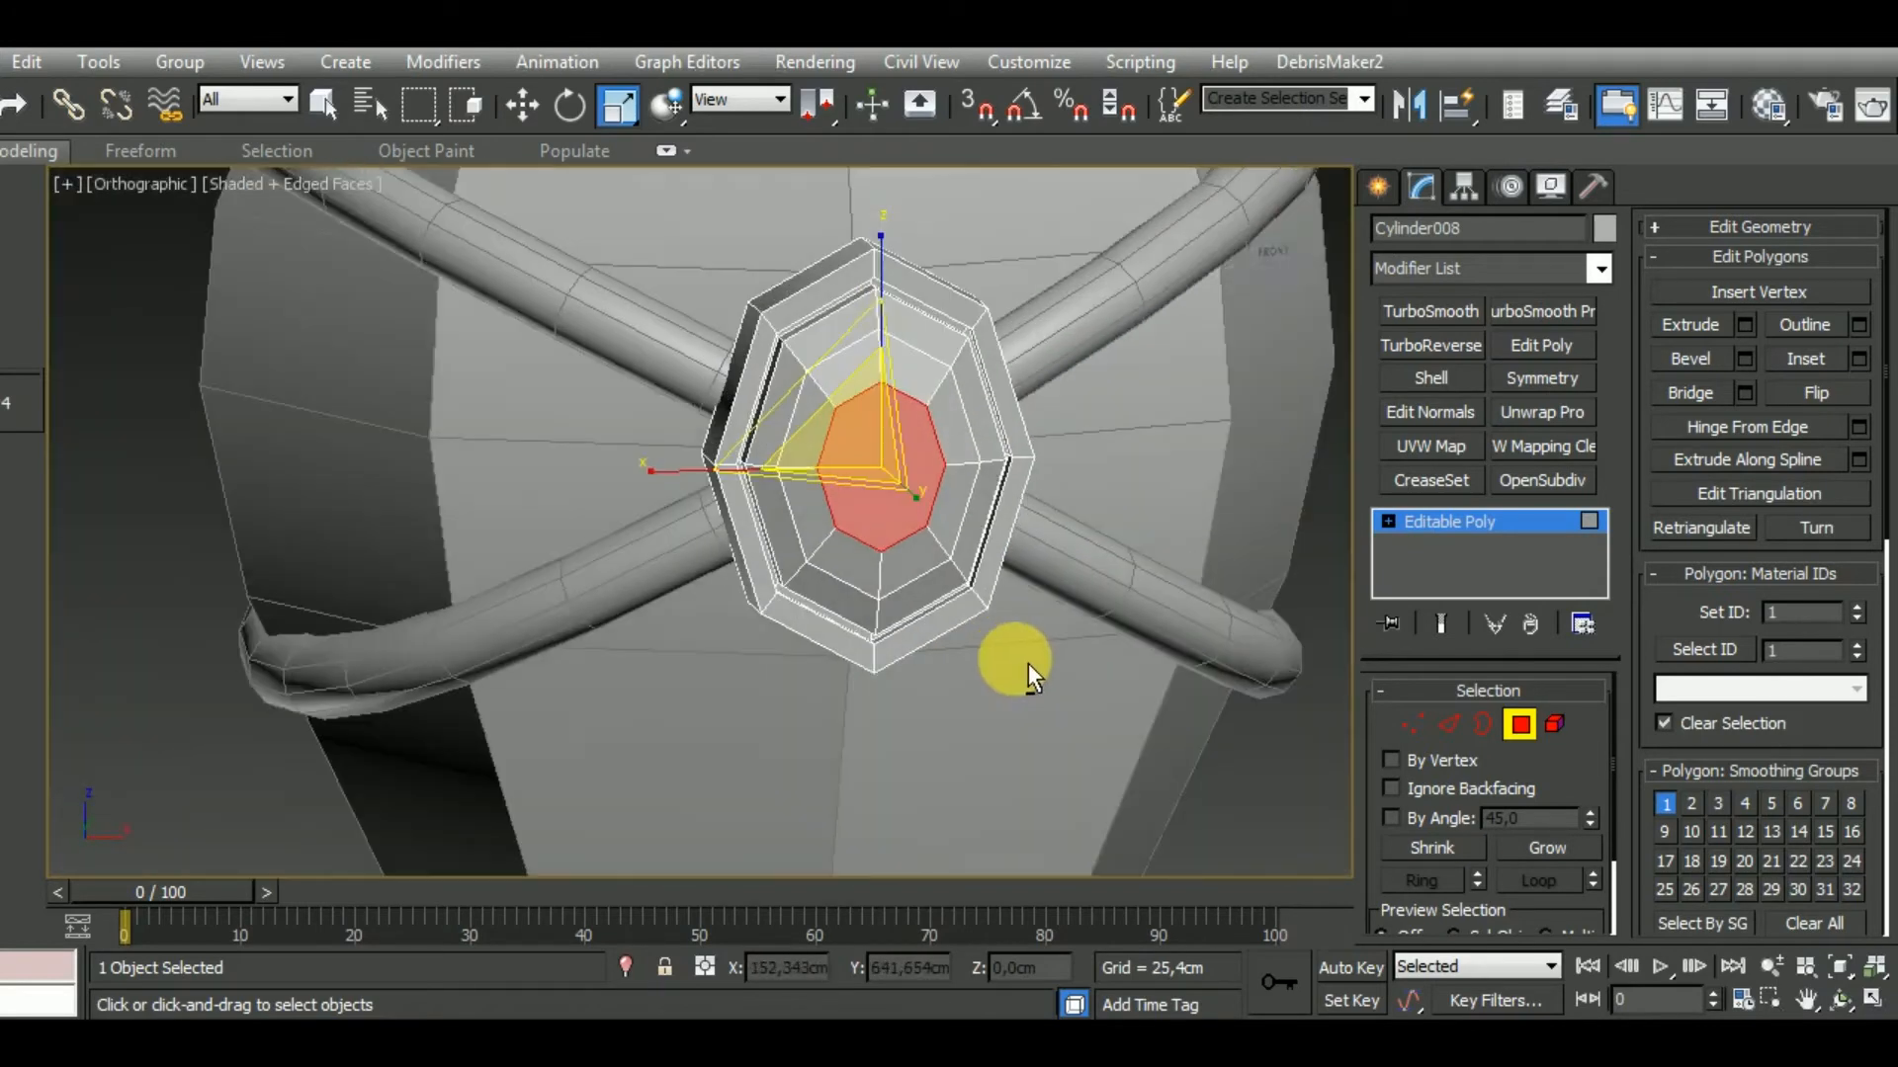
{"action": "left_click", "coordinate": [1518, 724]}
Convert both diagonal rings around the belly to Editable Poly.
{"action": "left_click", "coordinate": [643, 550]}
{"action": "scroll", "coordinate": [917, 605], "scroll_direction": "up", "scroll_amount": 3}
{"action": "middle_click_drag", "start_coordinate": [917, 606], "coordinate": [860, 593], "text": "alt"}
{"action": "left_click", "coordinate": [1104, 629]}
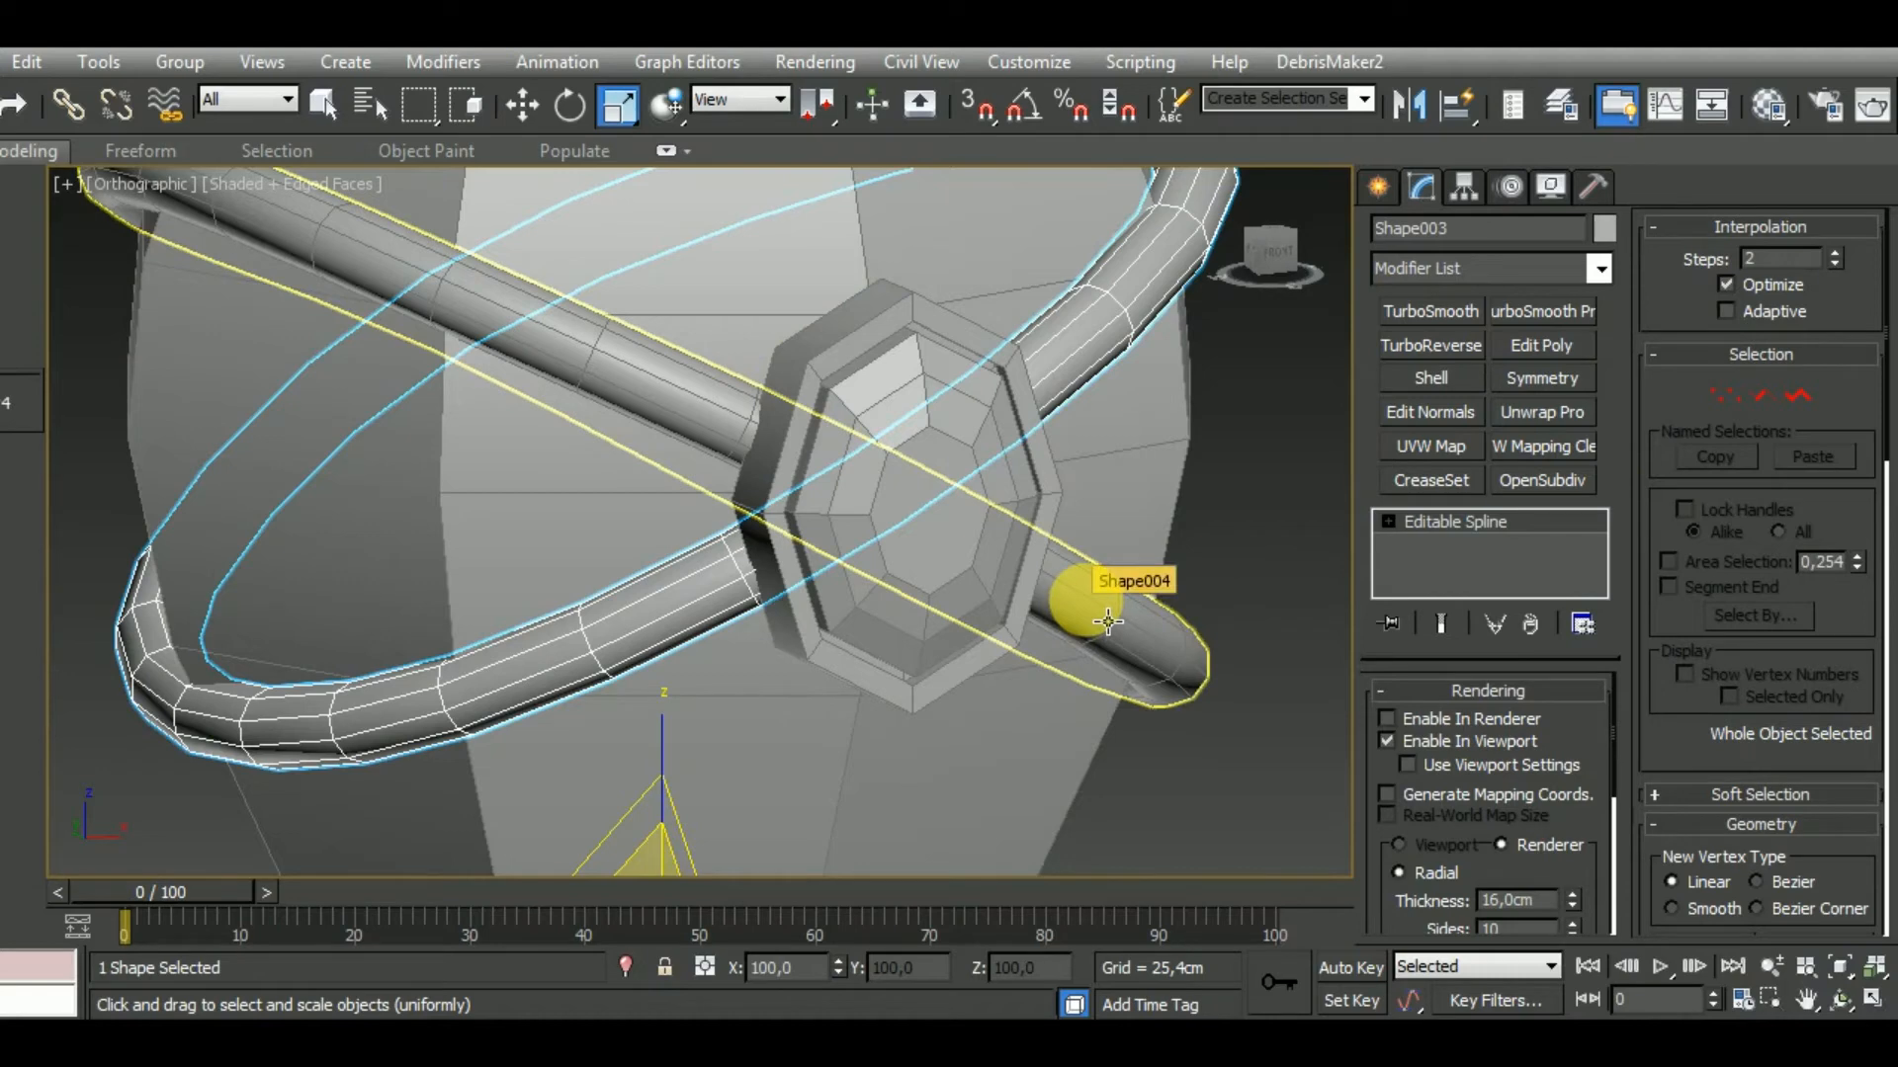
{"action": "right_click", "coordinate": [1087, 595]}
{"action": "mouse_move", "coordinate": [1271, 880]}
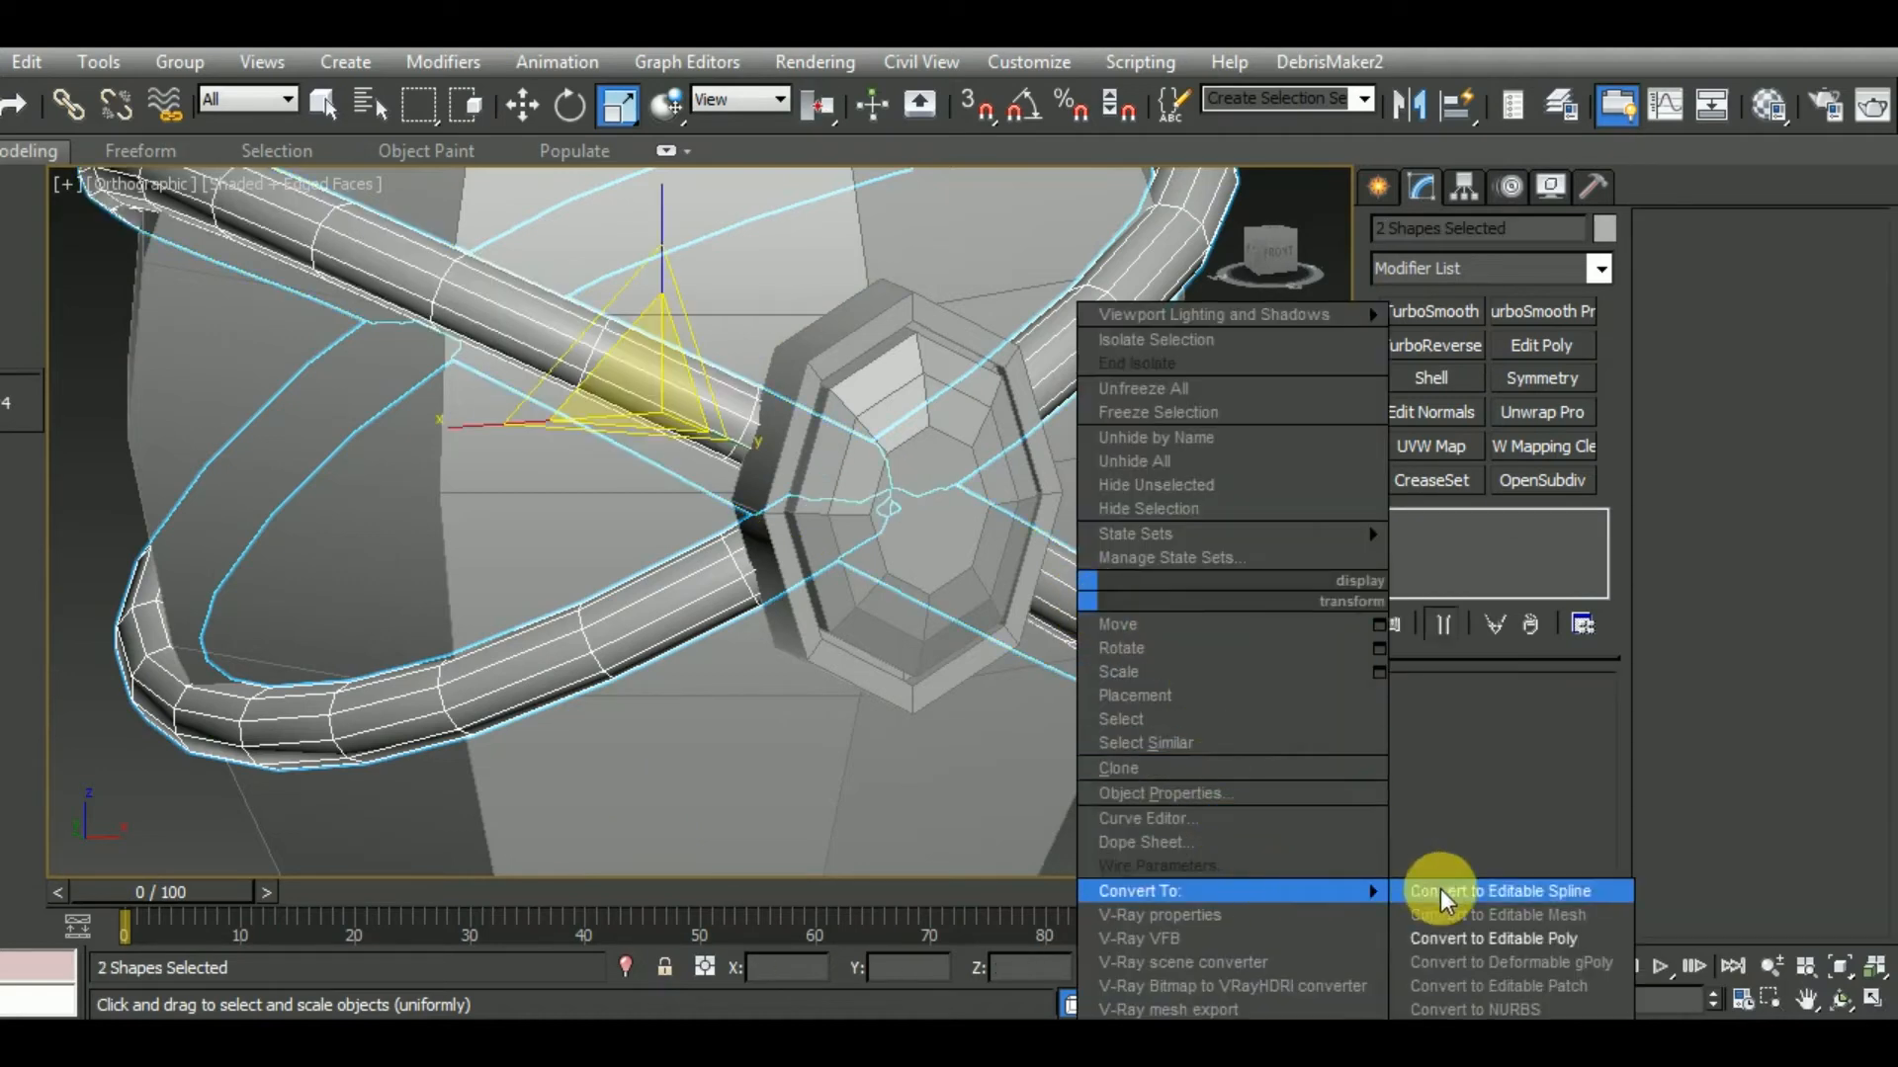
{"action": "left_click", "coordinate": [1493, 936]}
Delete the polygons hidden behind the medallion on the ring that rises from lower left to upper right.
{"action": "middle_click_drag", "start_coordinate": [1292, 817], "coordinate": [716, 559], "text": "alt"}
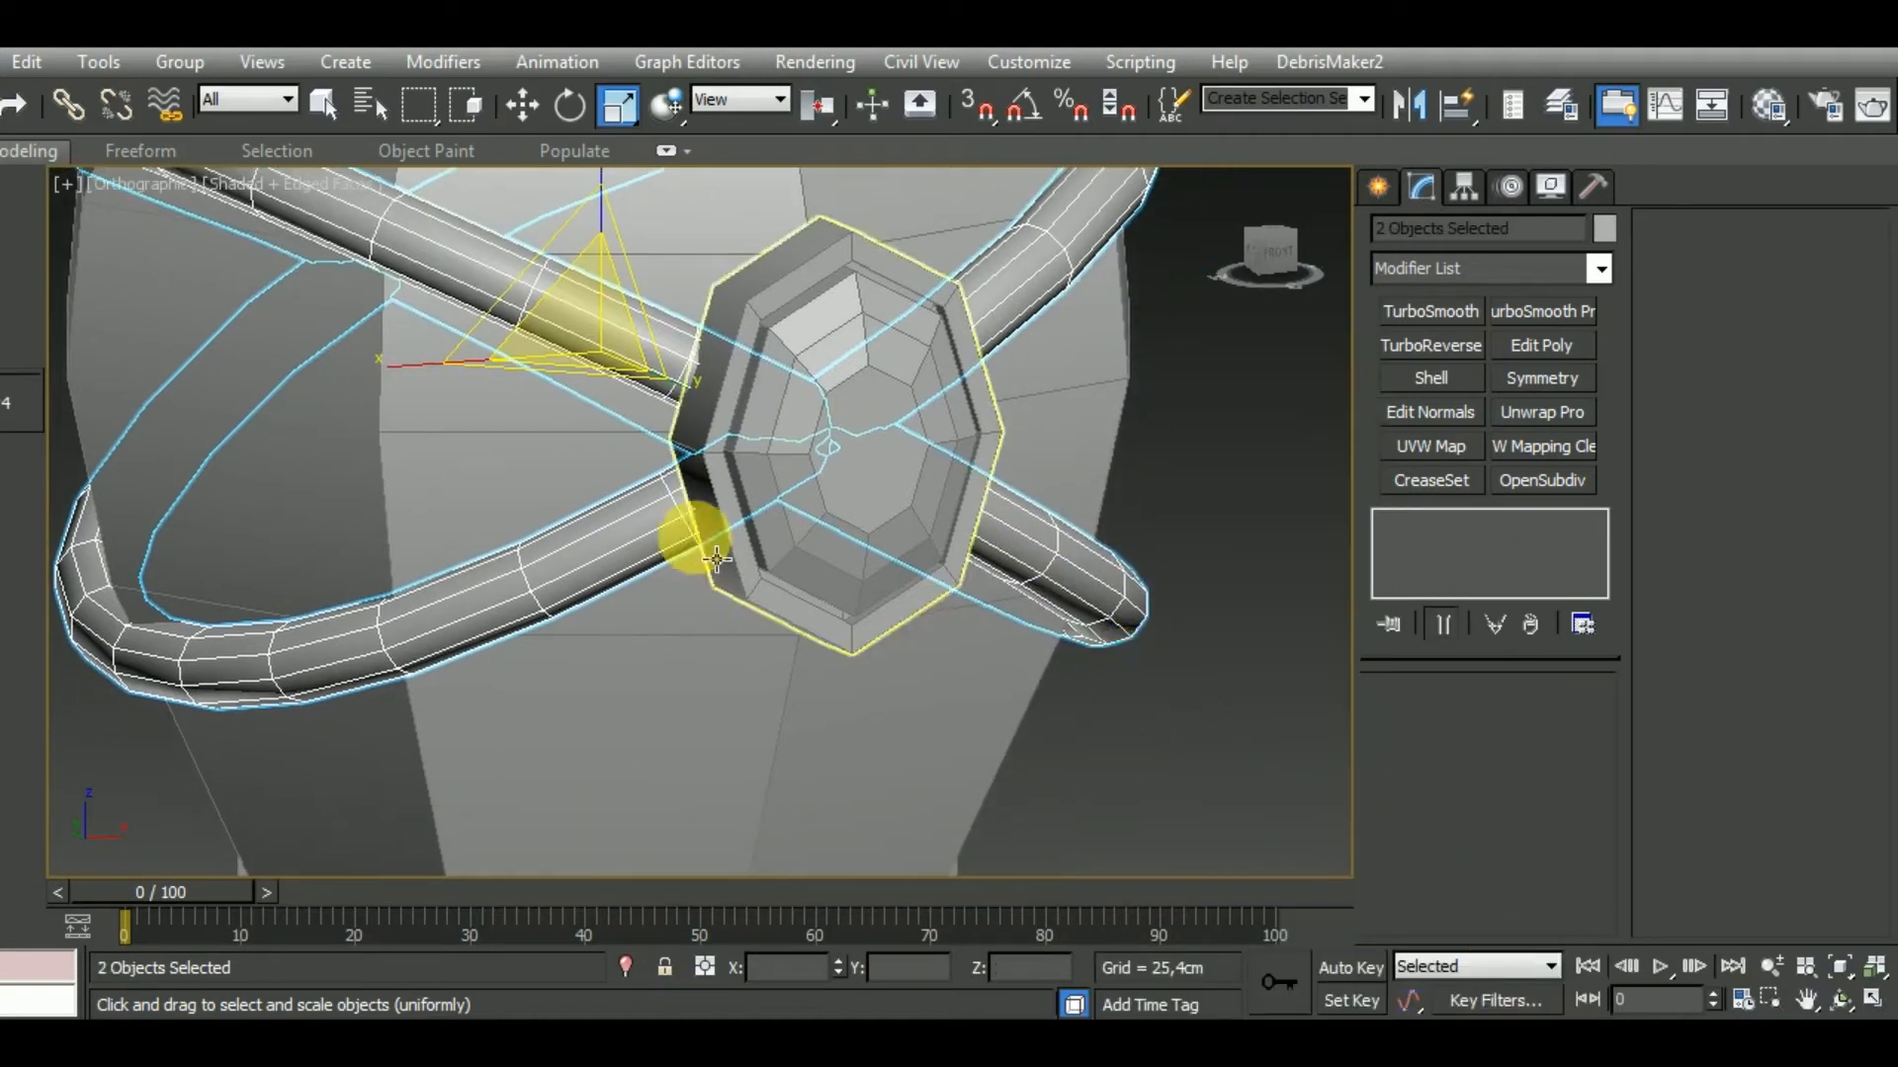
{"action": "left_click", "coordinate": [703, 513]}
{"action": "left_click", "coordinate": [1522, 725]}
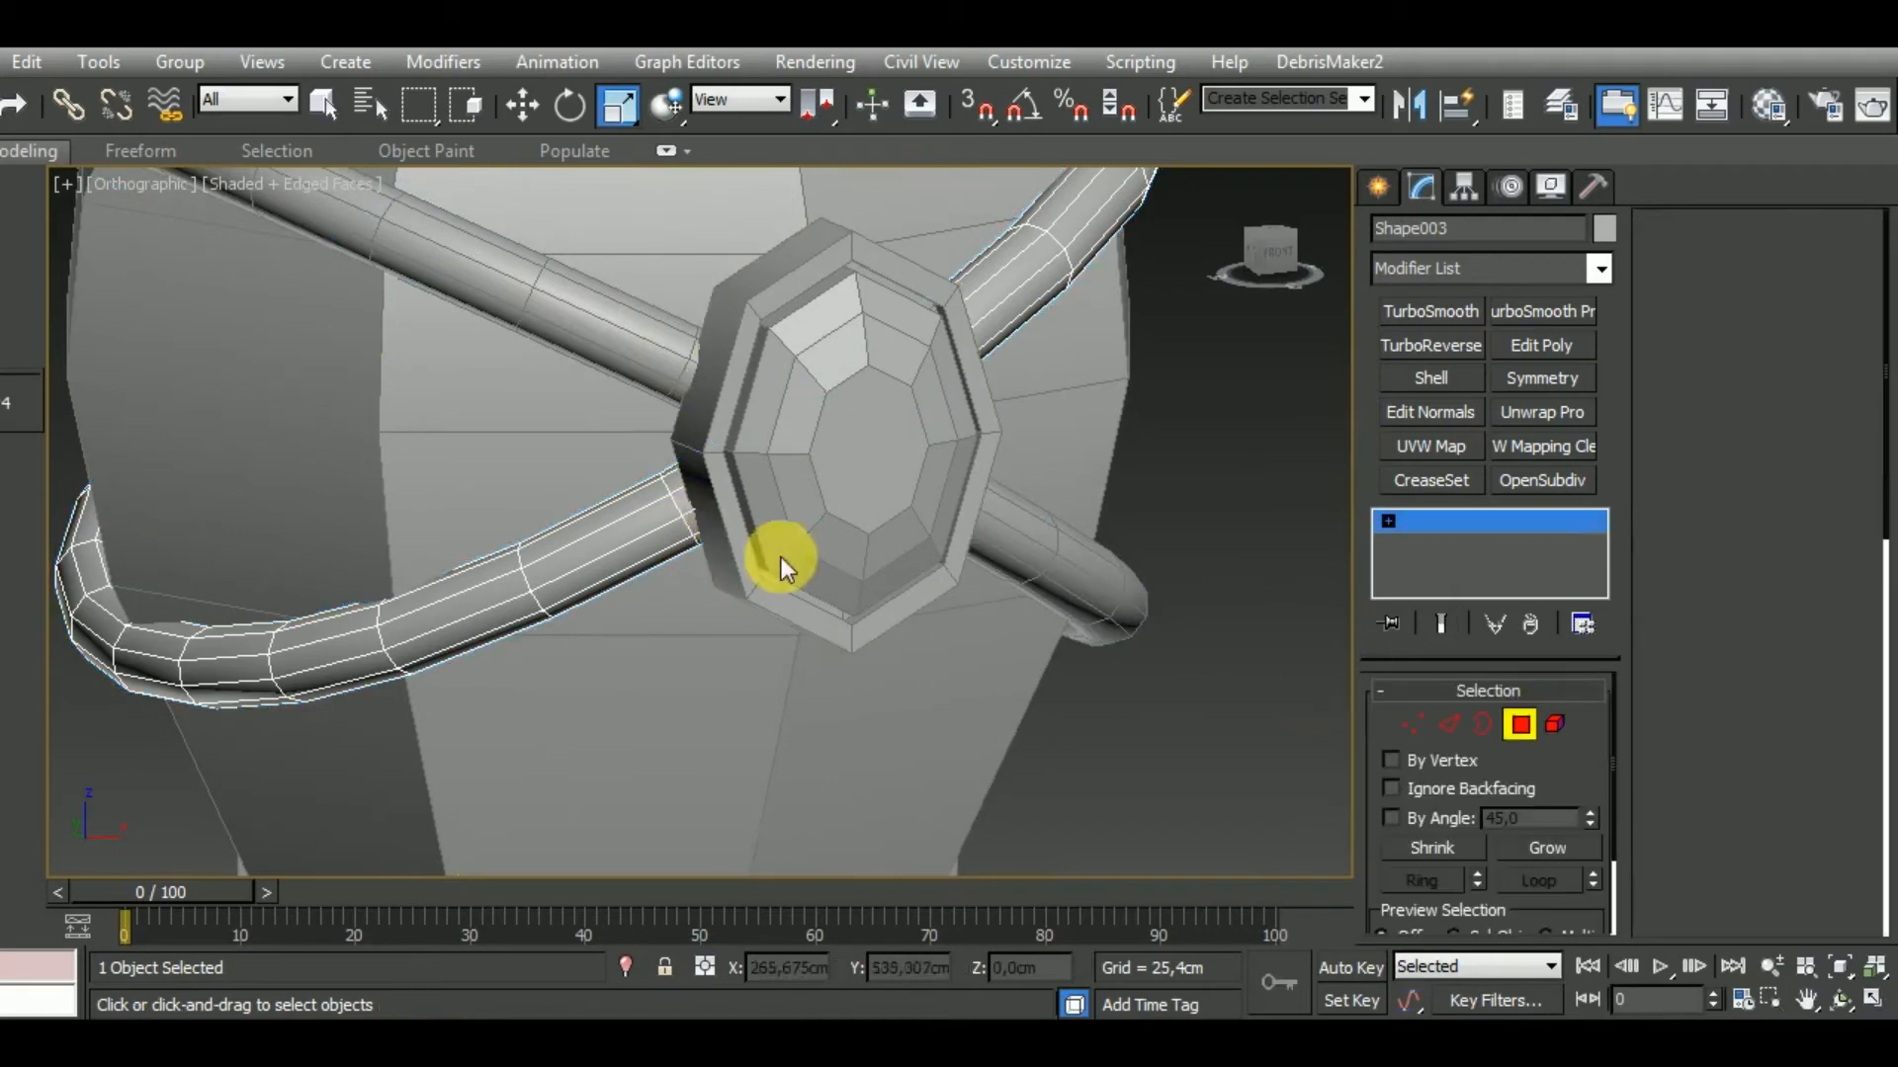
{"action": "middle_click_drag", "start_coordinate": [858, 556], "coordinate": [763, 565], "text": "alt"}
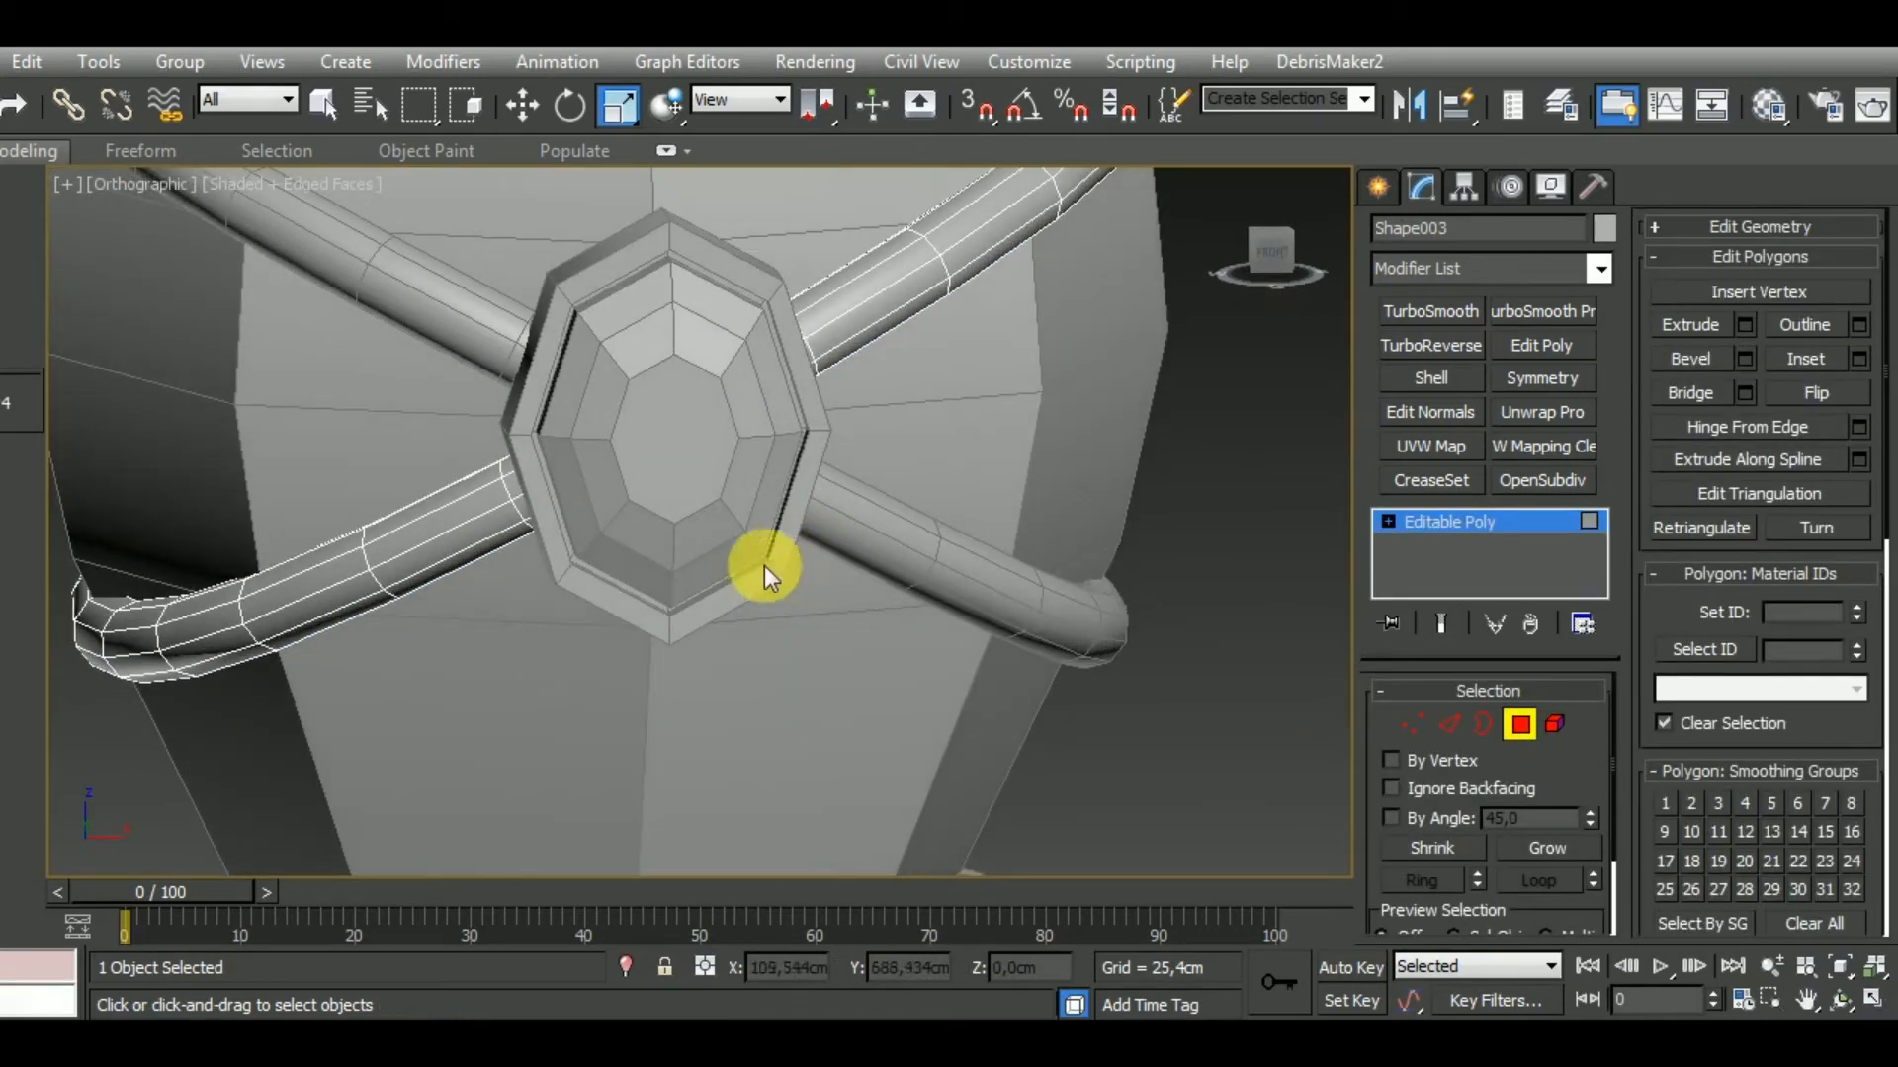
{"action": "left_click_drag", "start_coordinate": [615, 301], "coordinate": [607, 275]}
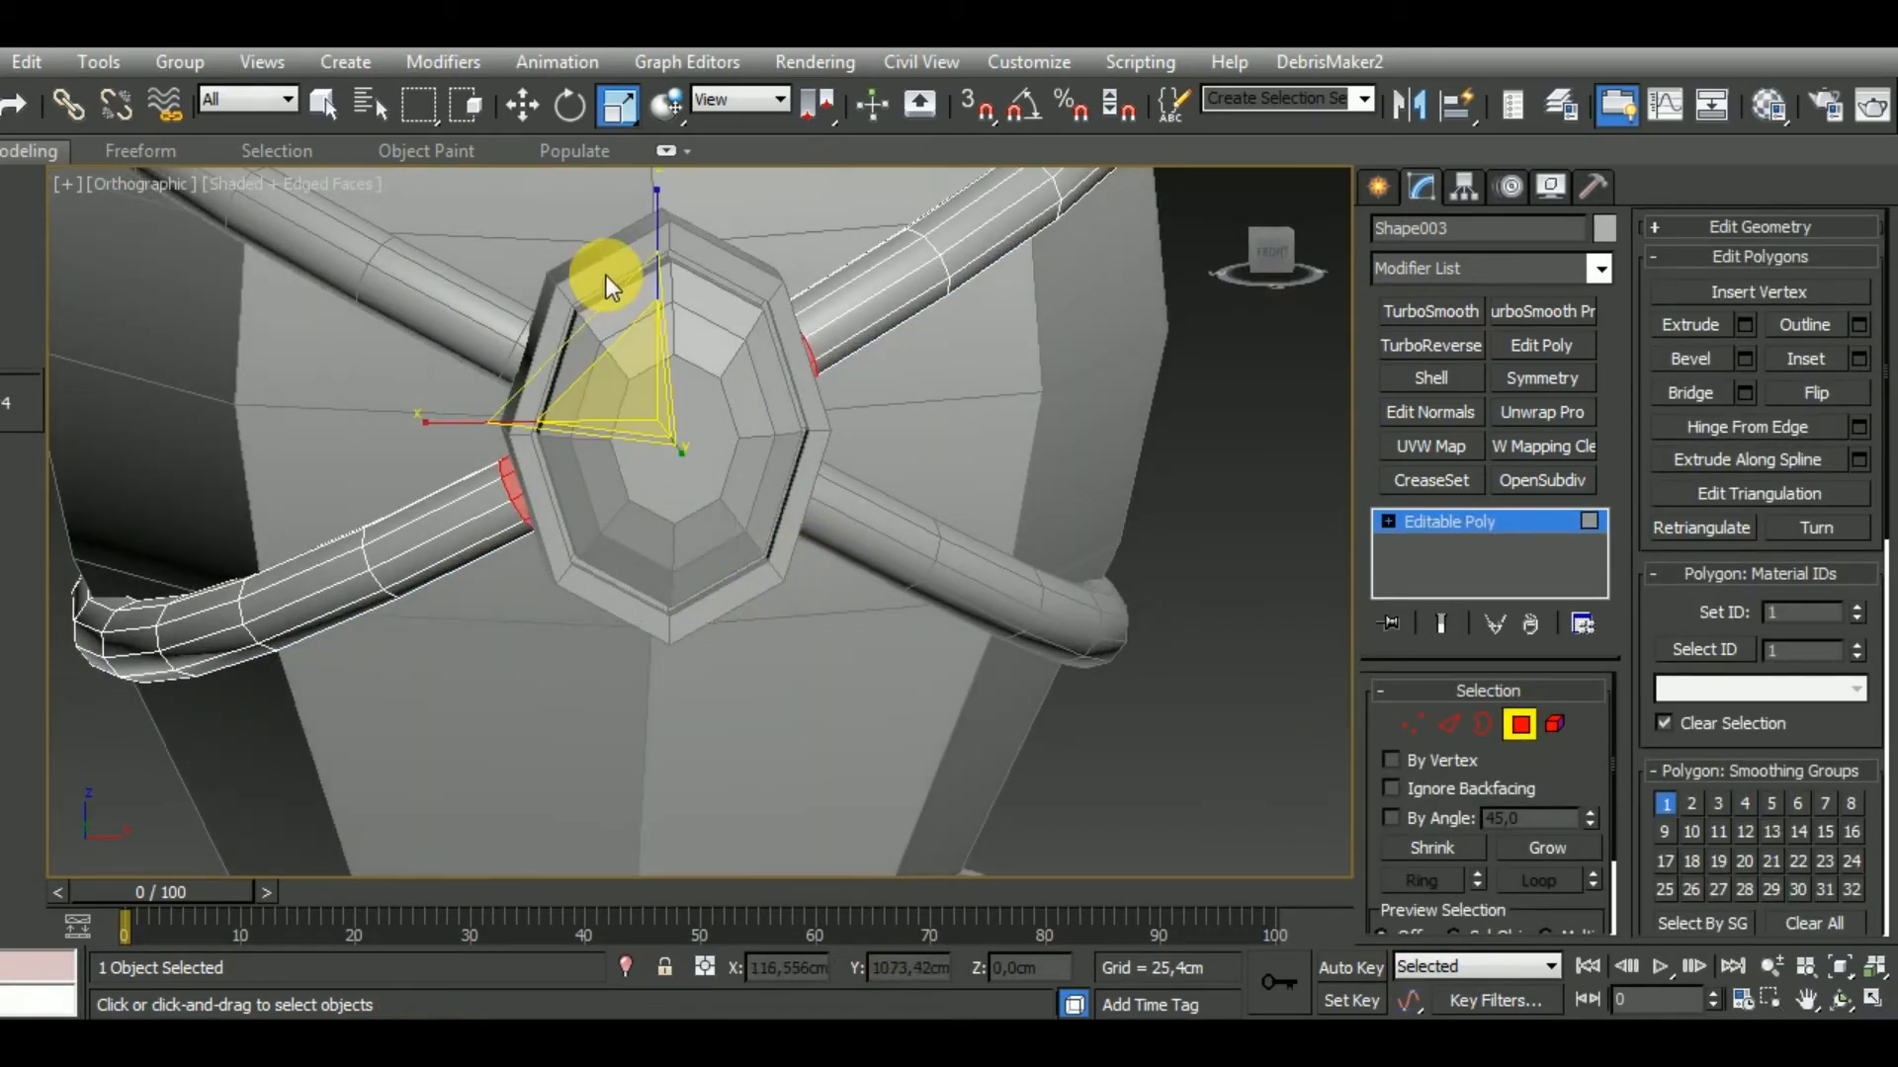
{"action": "key", "text": "F3"}
{"action": "mouse_move", "coordinate": [648, 305]}
{"action": "middle_mouse_down", "text": "alt"}
{"action": "mouse_move", "coordinate": [822, 492]}
{"action": "mouse_move", "coordinate": [808, 464]}
{"action": "middle_mouse_up", "text": "alt"}
{"action": "key", "text": "F3"}
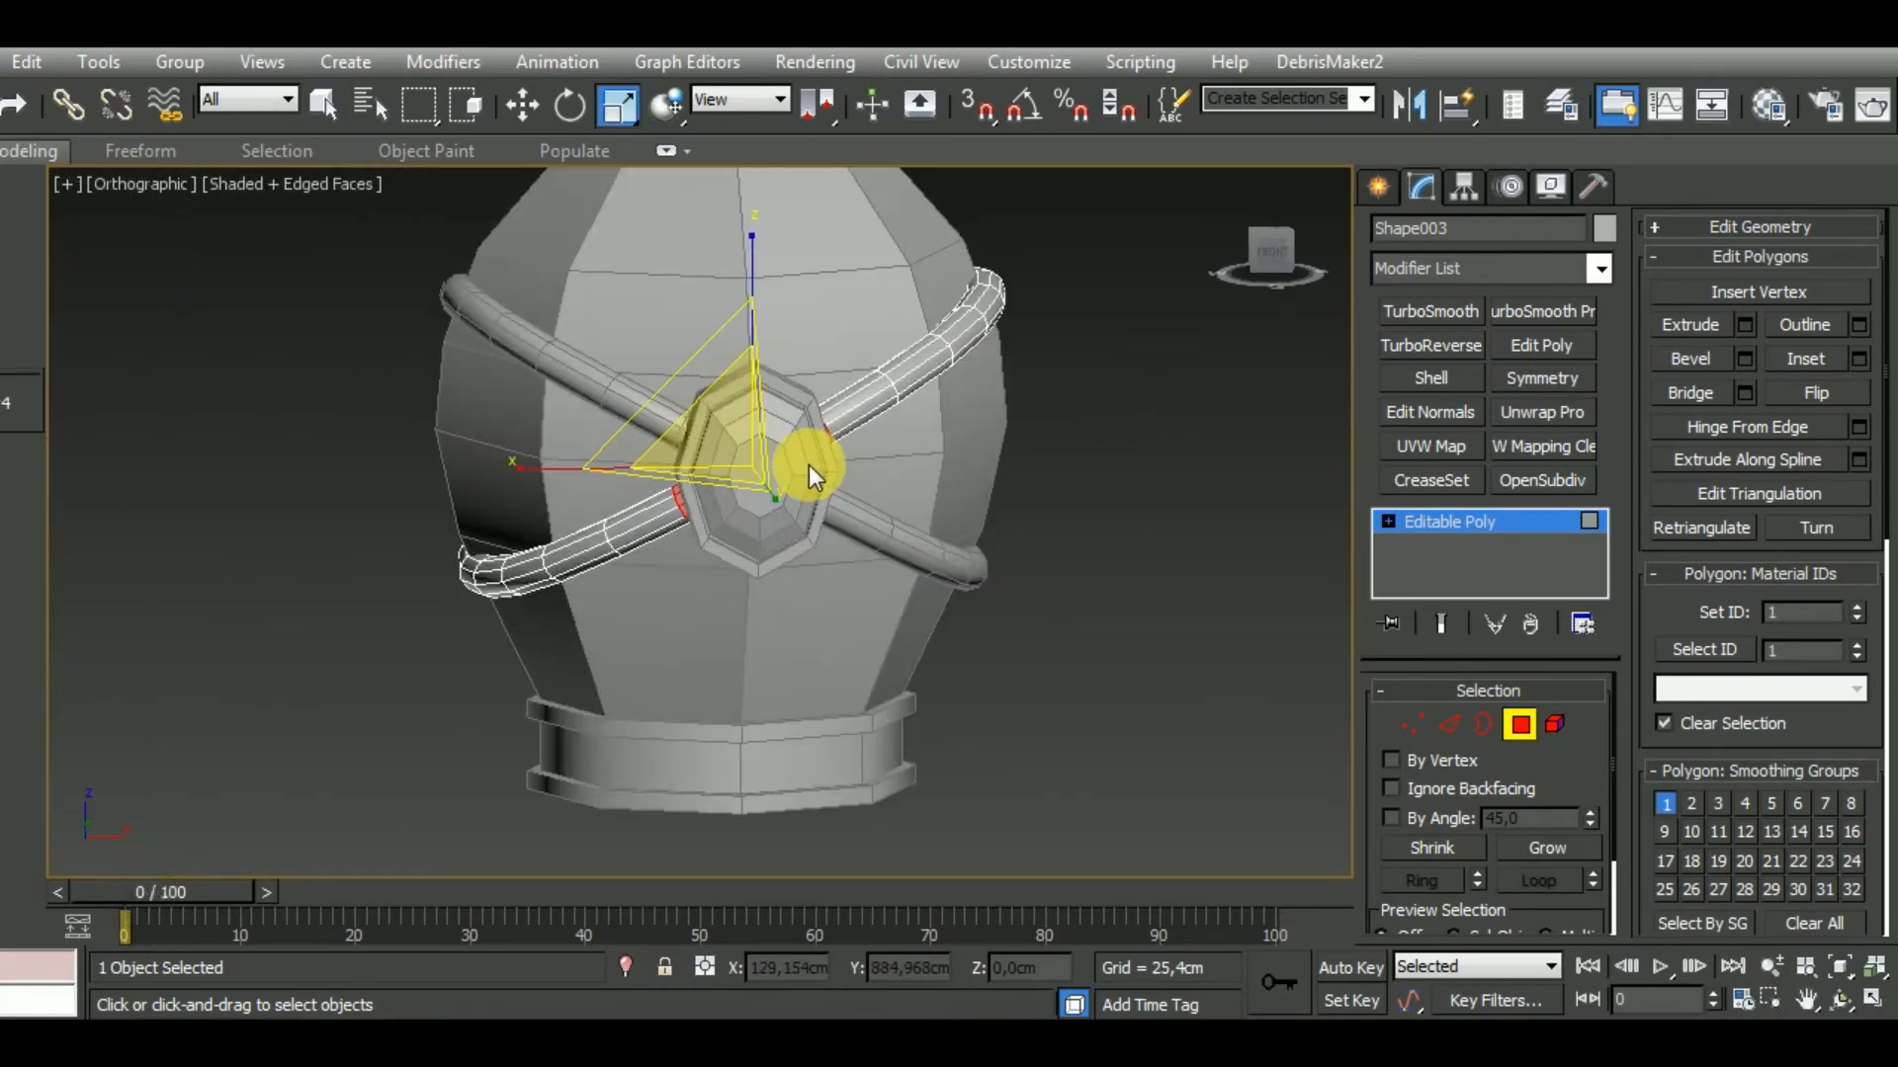
{"action": "key", "text": "Delete"}
Move the open border at the ring's lower-left cut end beside the medallion to X -26.443 cm, Y -108.926 cm.
{"action": "scroll", "coordinate": [802, 470], "scroll_direction": "up", "scroll_amount": 4}
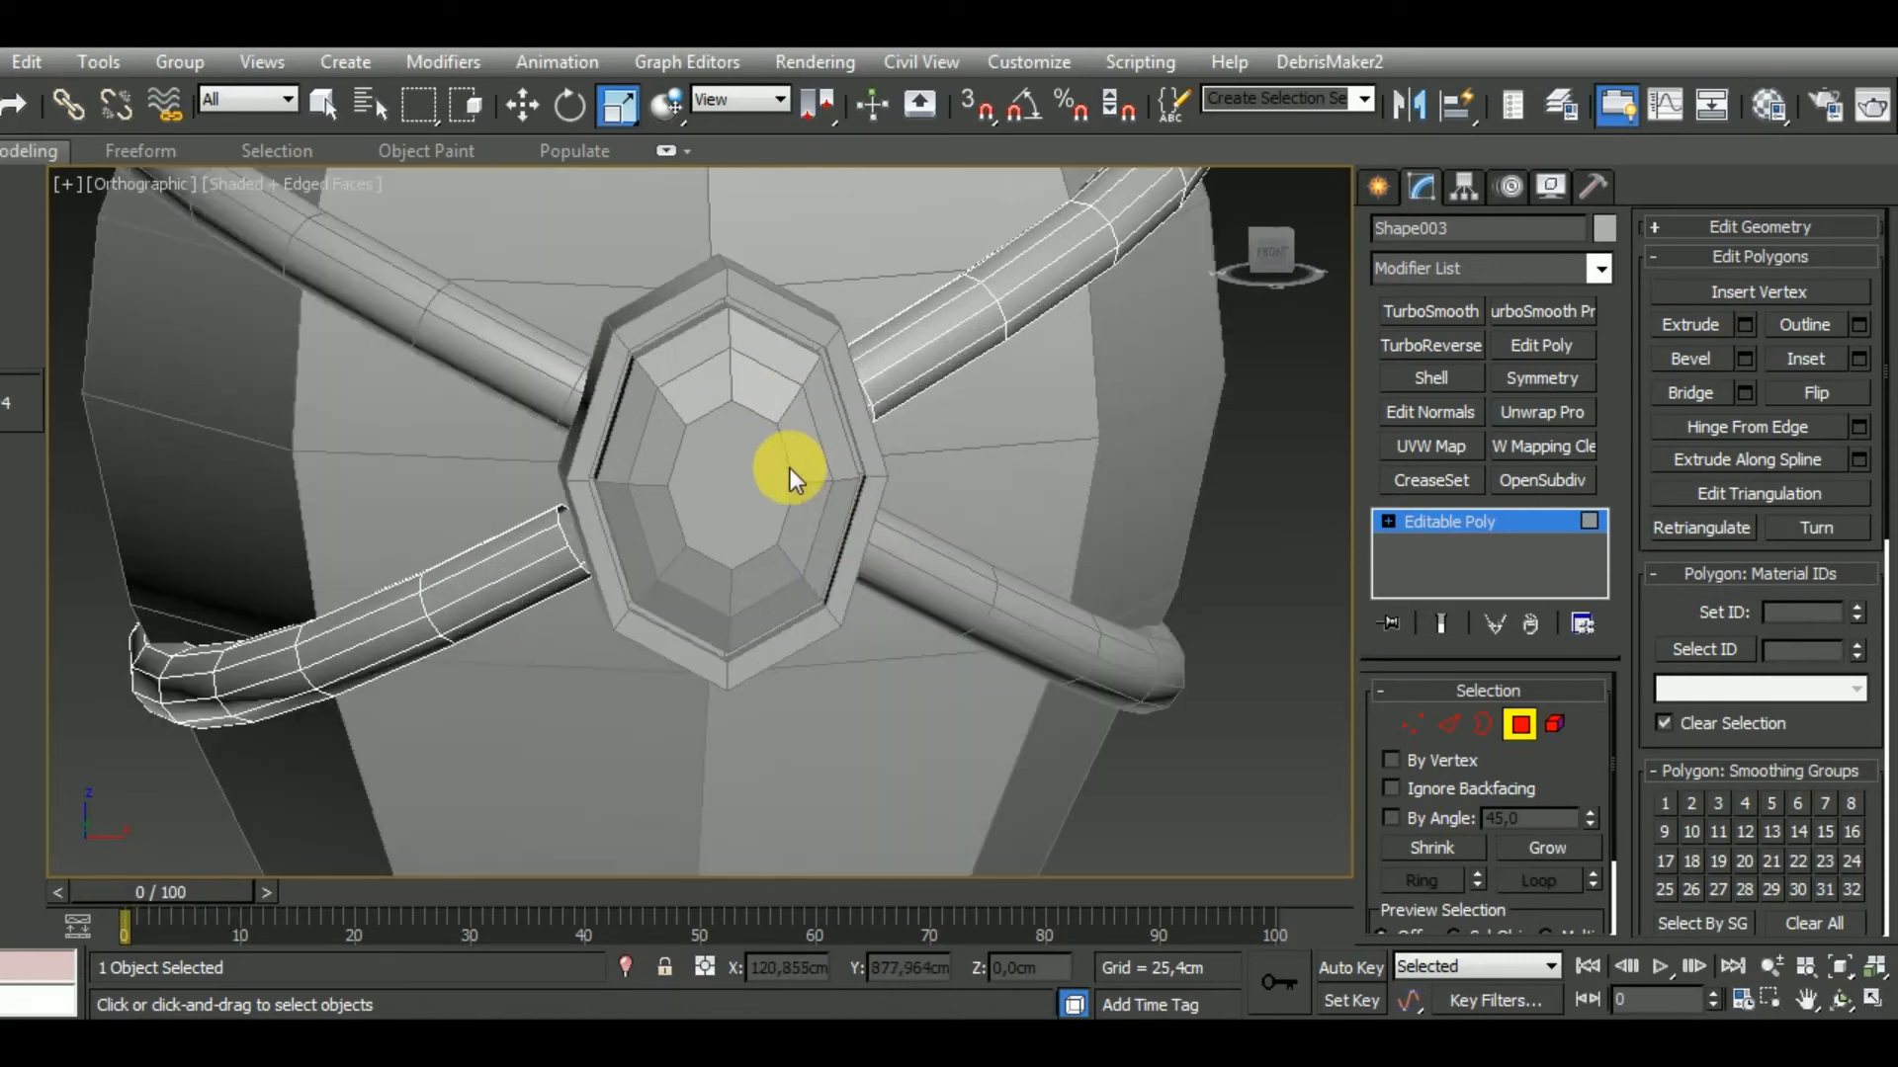
{"action": "key", "text": "3"}
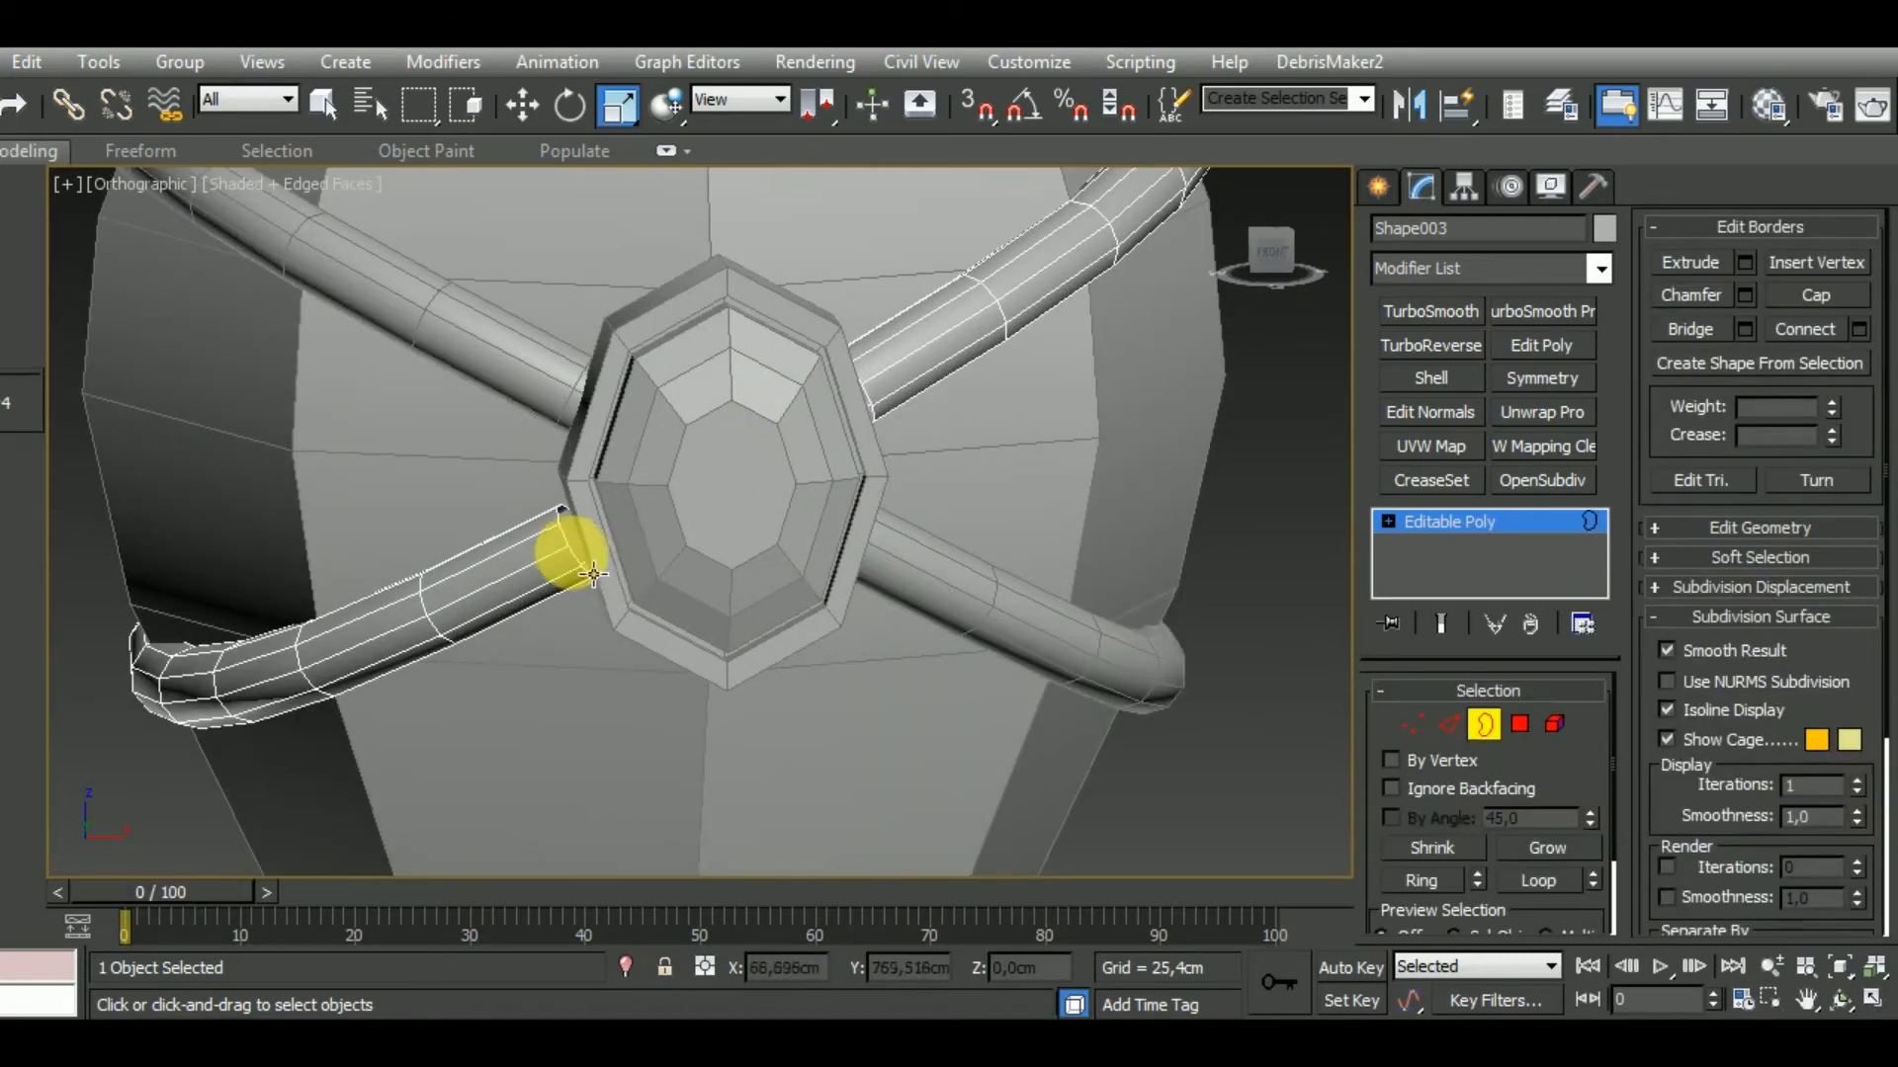
{"action": "left_click", "coordinate": [593, 574]}
{"action": "middle_click_drag", "start_coordinate": [691, 591], "coordinate": [860, 711], "text": "alt"}
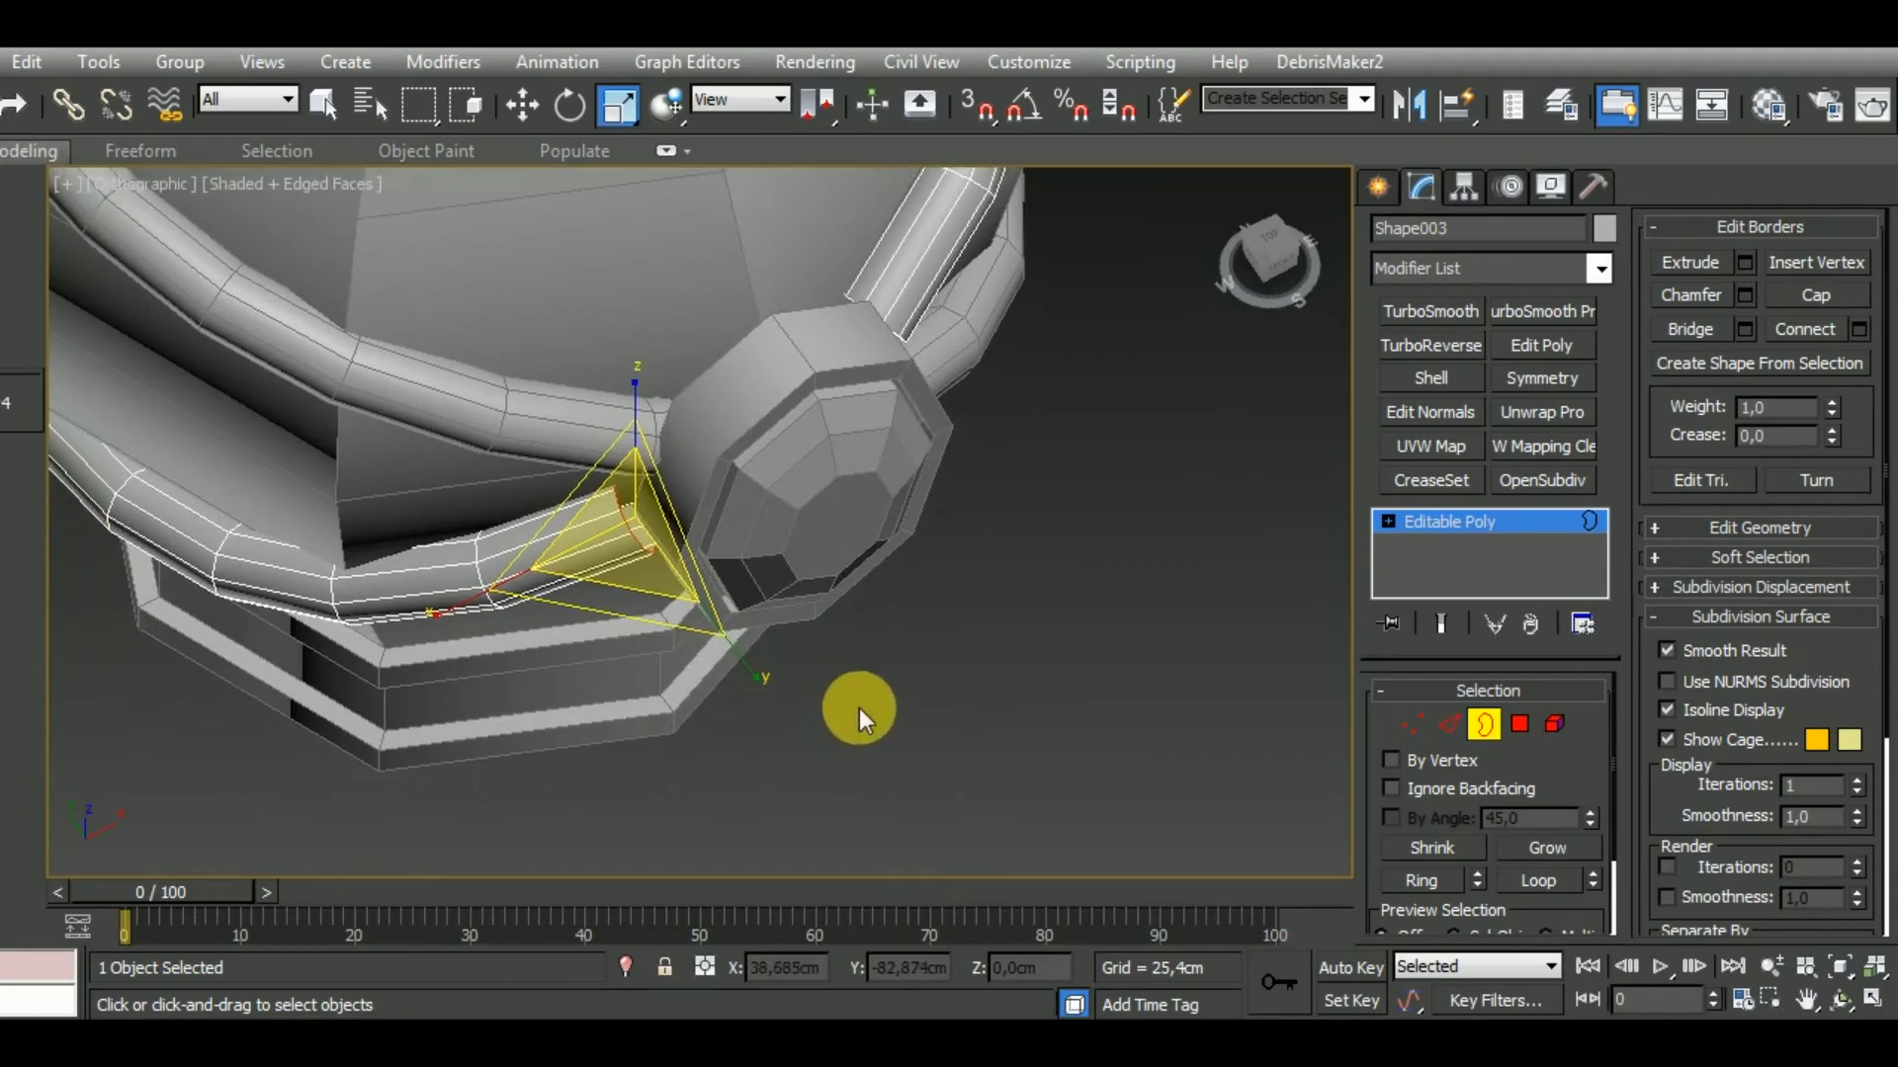
{"action": "key", "text": "w"}
{"action": "scroll", "coordinate": [643, 445], "scroll_direction": "up", "scroll_amount": 4}
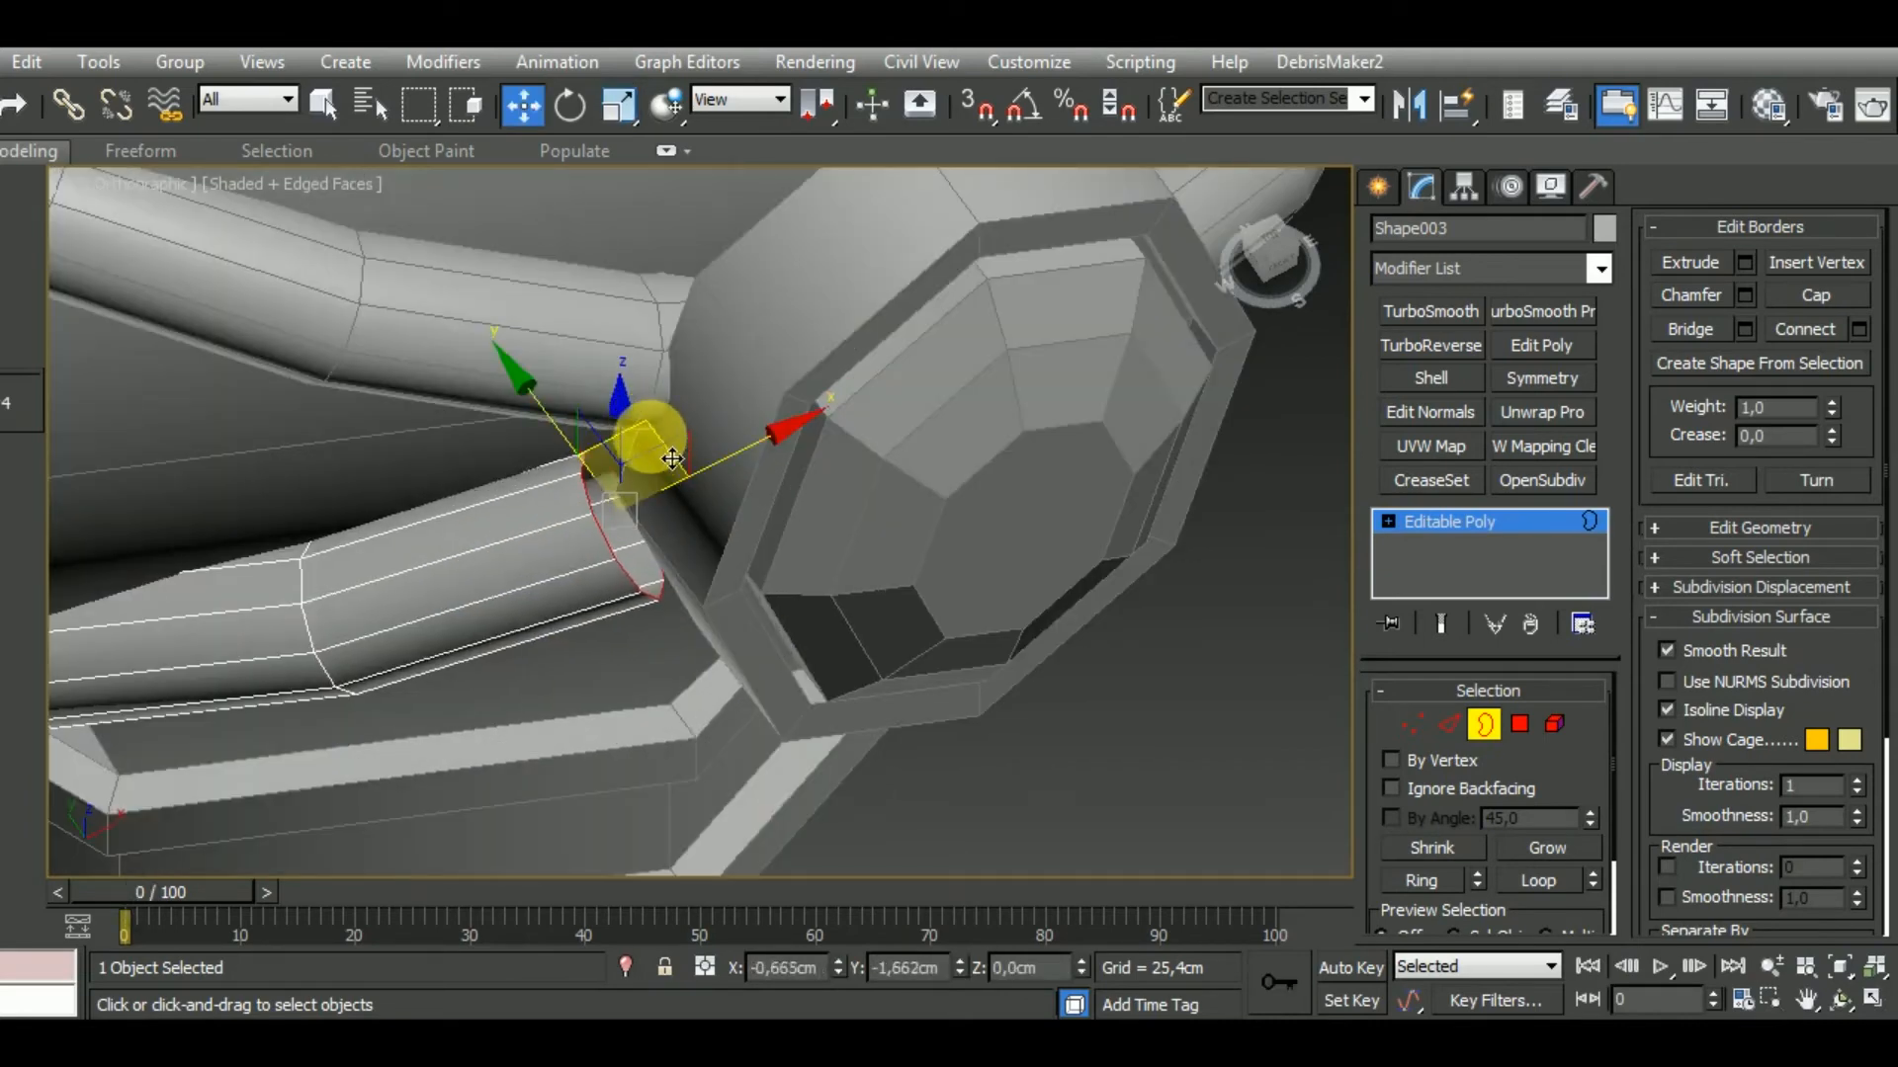
{"action": "left_click_drag", "start_coordinate": [651, 437], "coordinate": [663, 491]}
{"action": "middle_click_drag", "start_coordinate": [445, 612], "coordinate": [566, 556]}
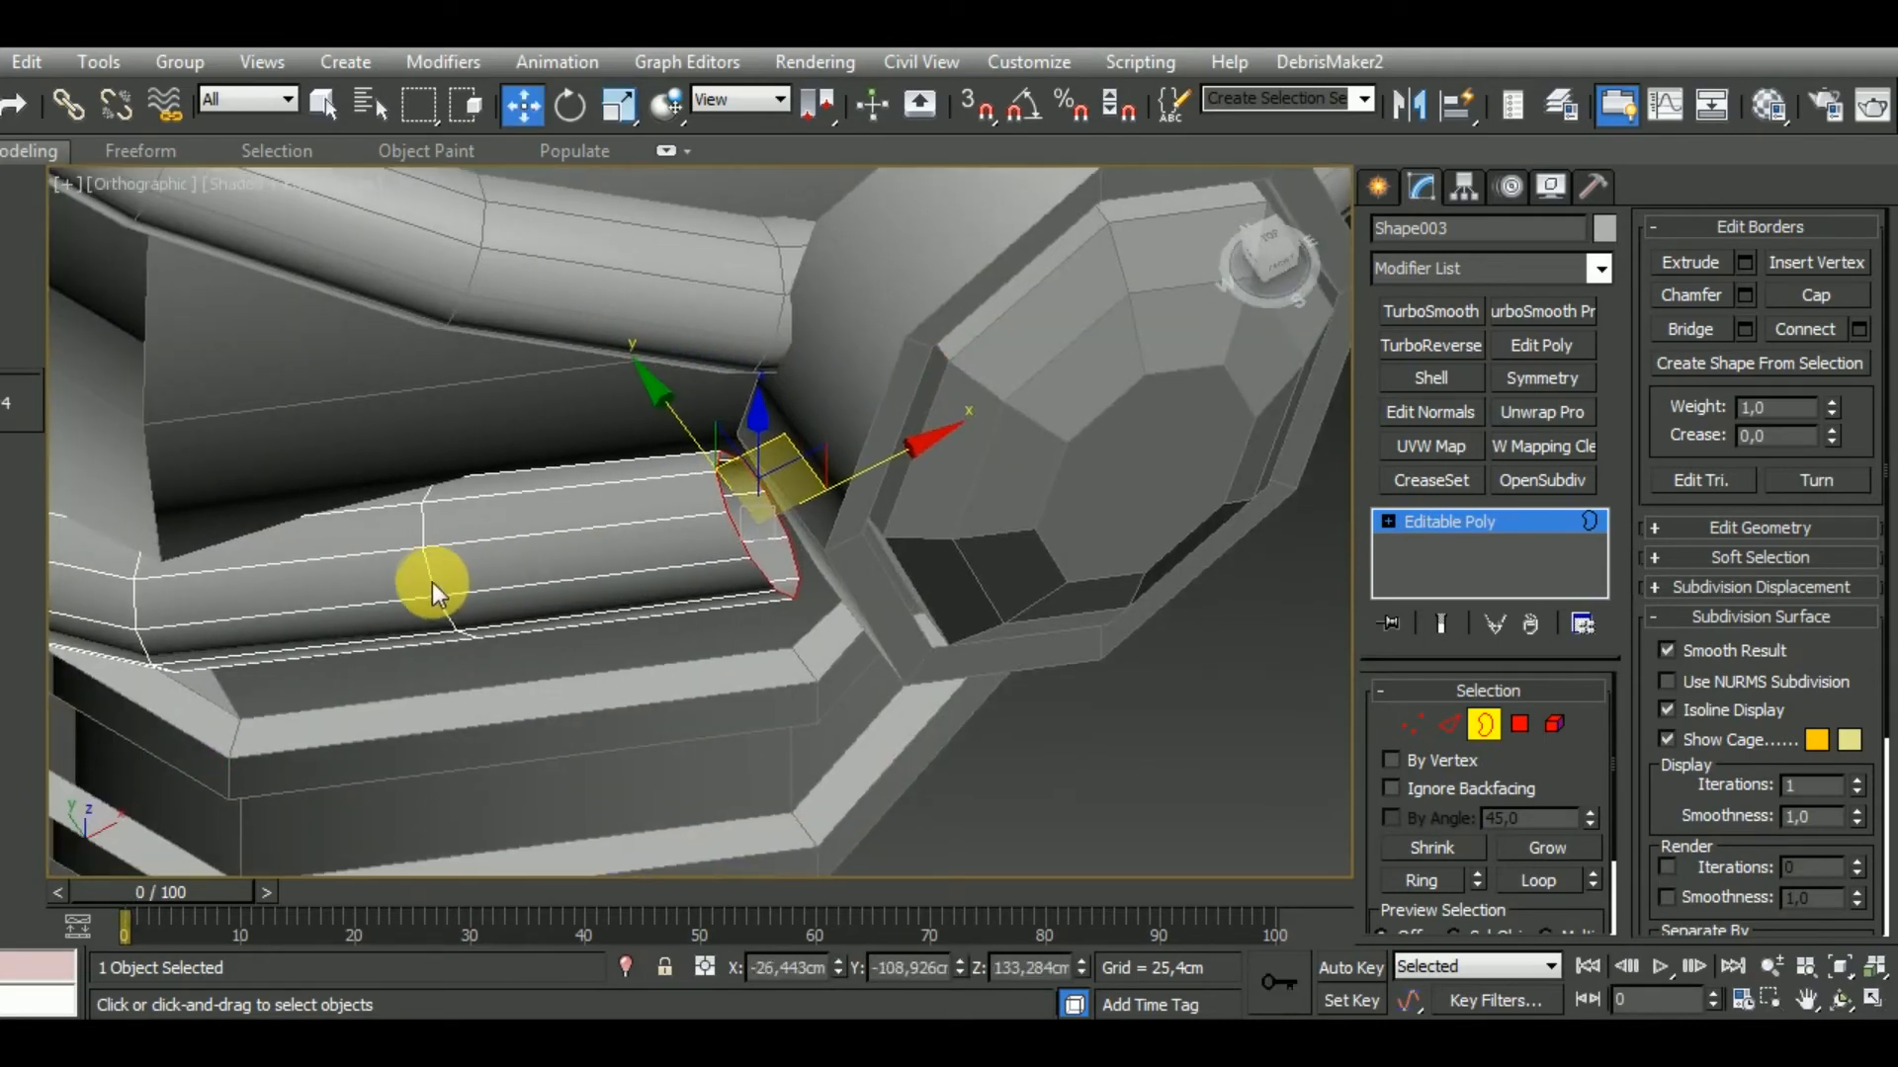
Select the edge loop one segment back from the ring's lower-left cut end and move it to X -51.681 cm, Y -94.202 cm.
{"action": "left_click", "coordinate": [431, 583]}
{"action": "left_click", "coordinate": [1448, 724]}
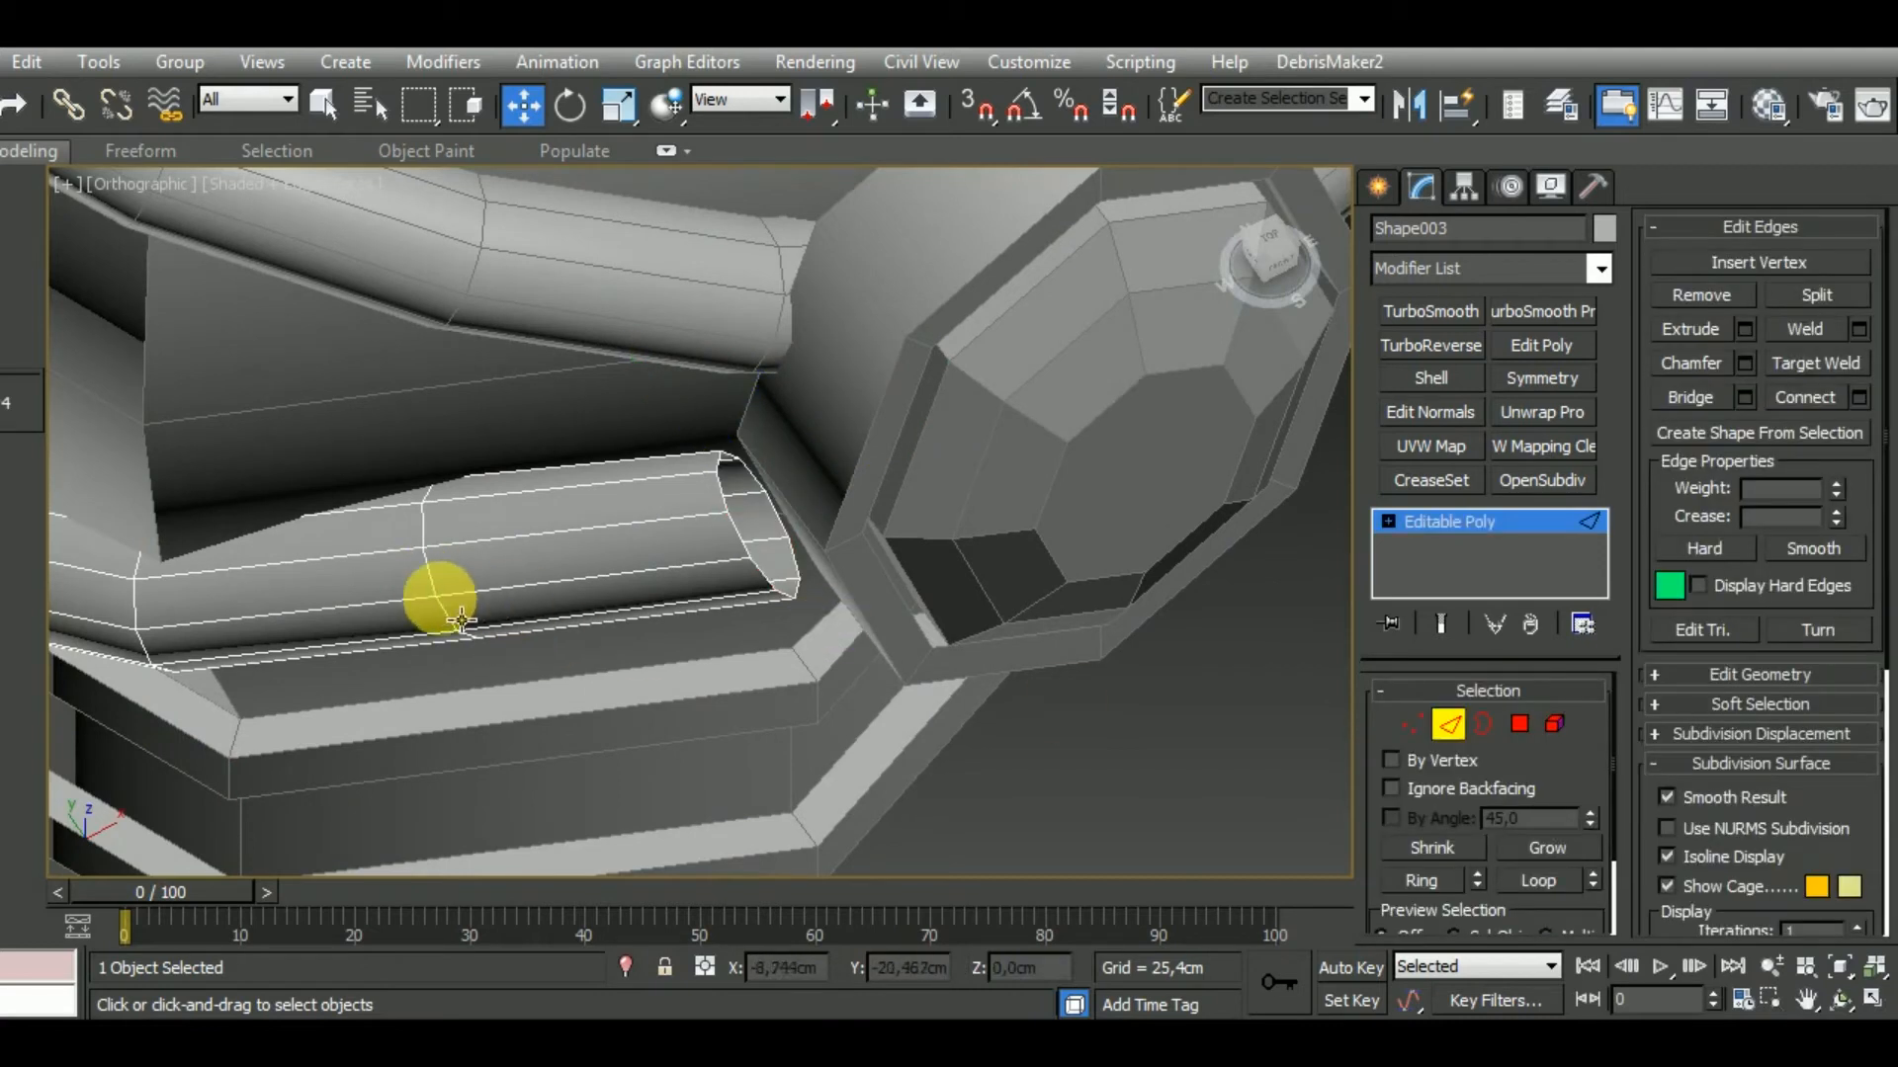
{"action": "double_click", "coordinate": [440, 594]}
{"action": "double_click", "coordinate": [450, 608]}
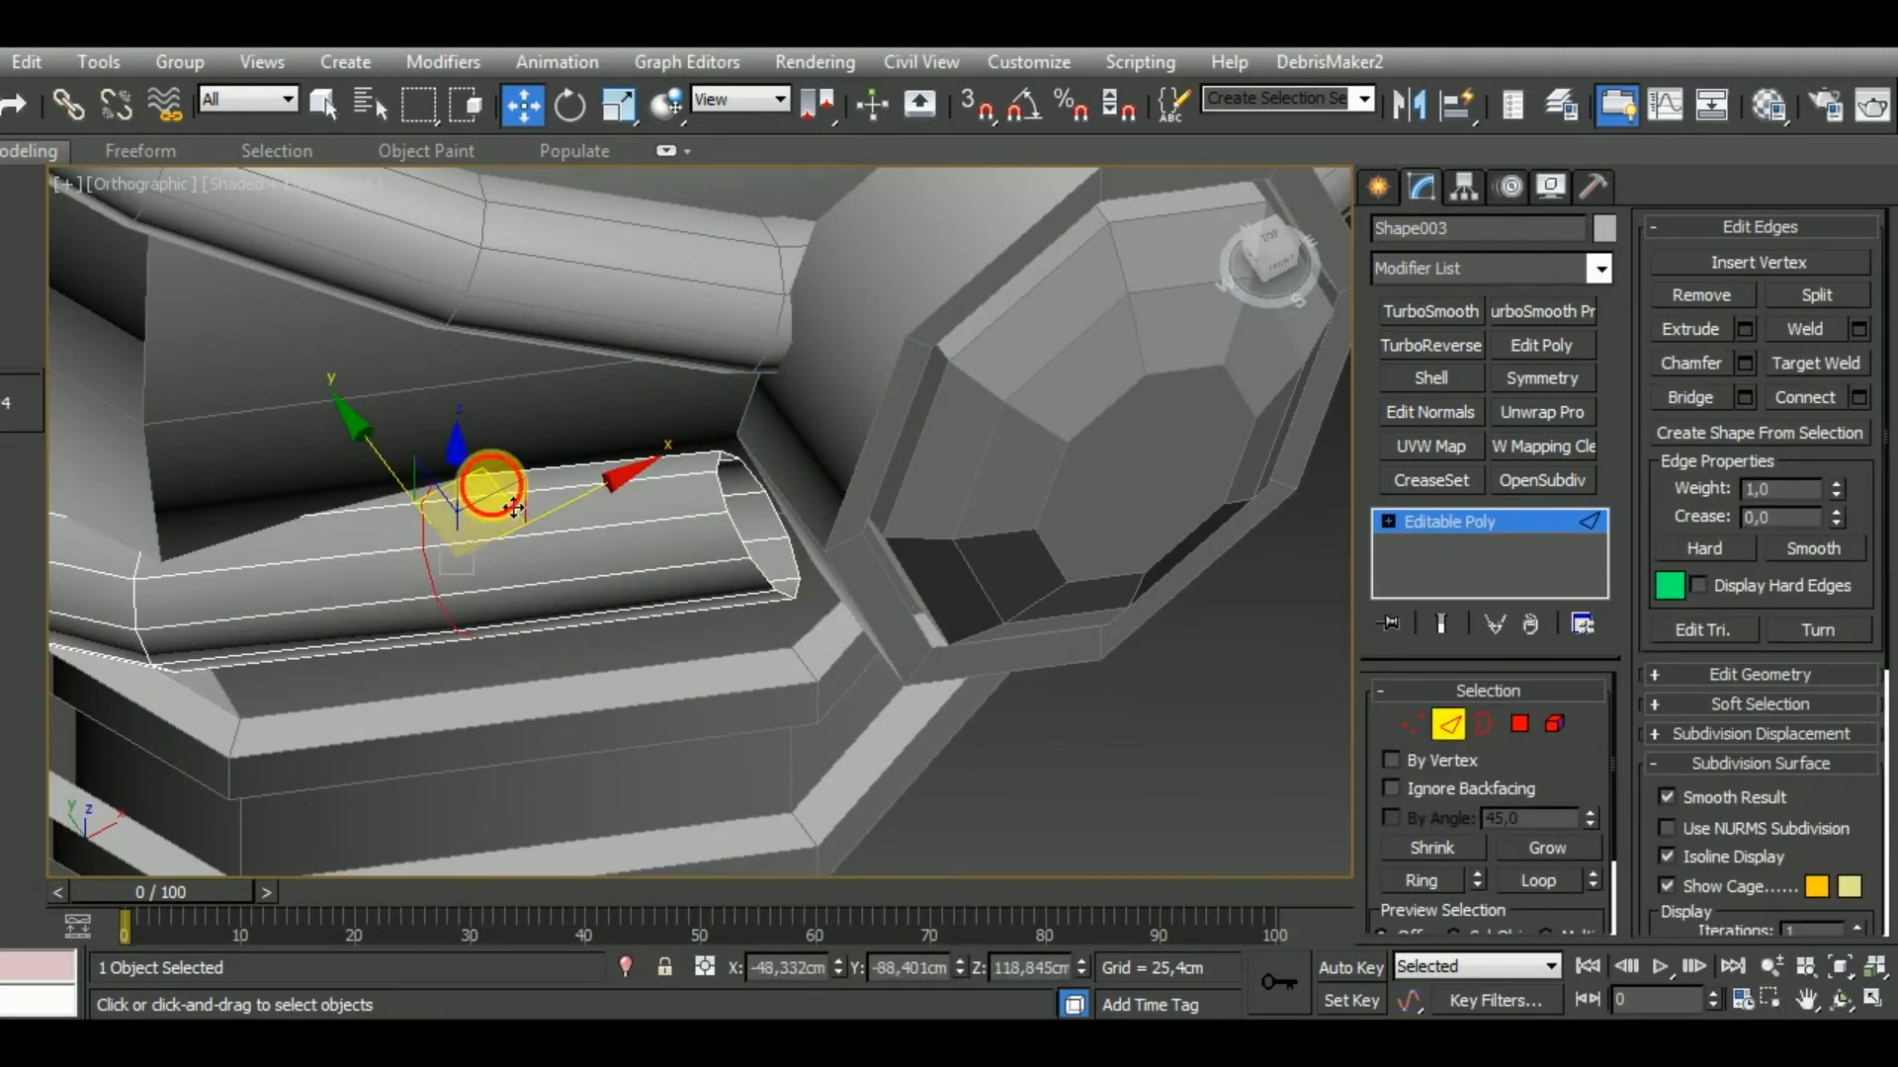
{"action": "left_click_drag", "start_coordinate": [487, 478], "coordinate": [517, 565]}
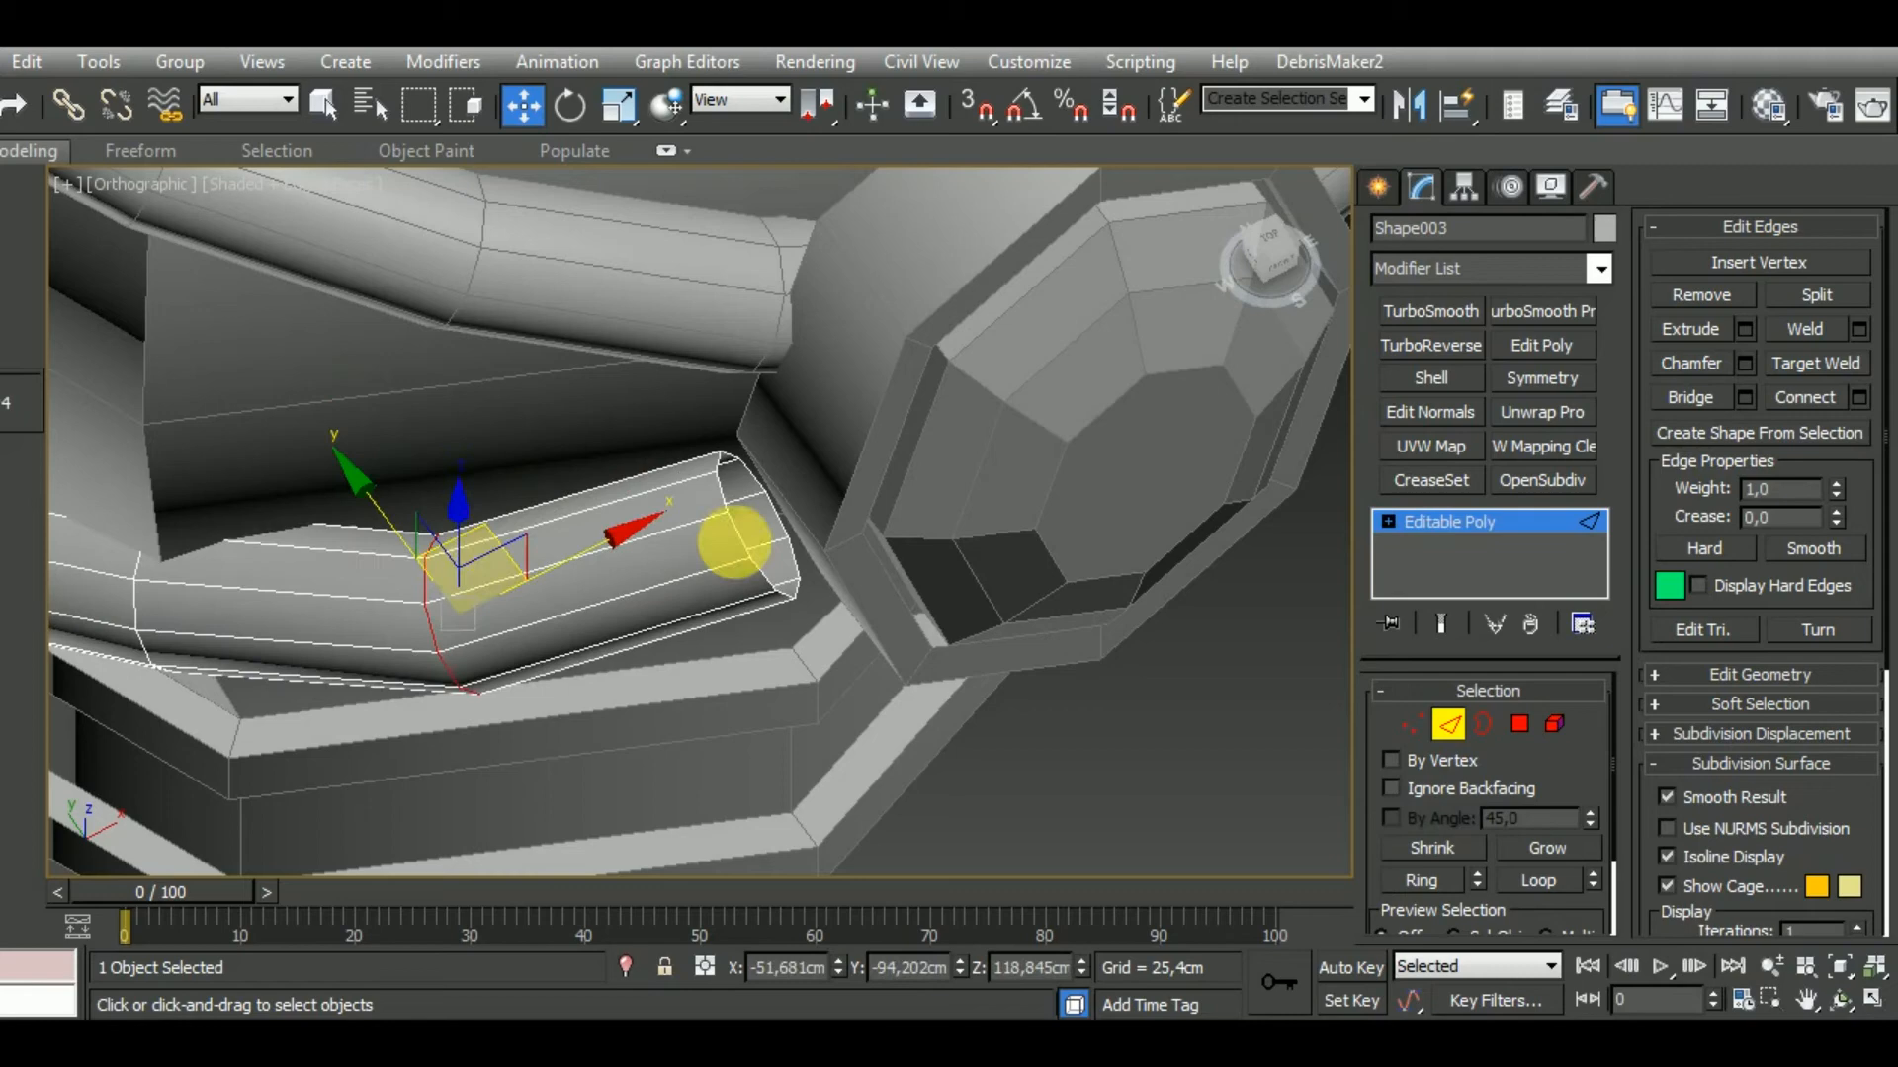
Move the open edge loop at the ring's lower-left cut end to X -31.575 cm, Y -112.837 cm.
{"action": "double_click", "coordinate": [762, 559]}
{"action": "left_click_drag", "start_coordinate": [792, 457], "coordinate": [810, 489]}
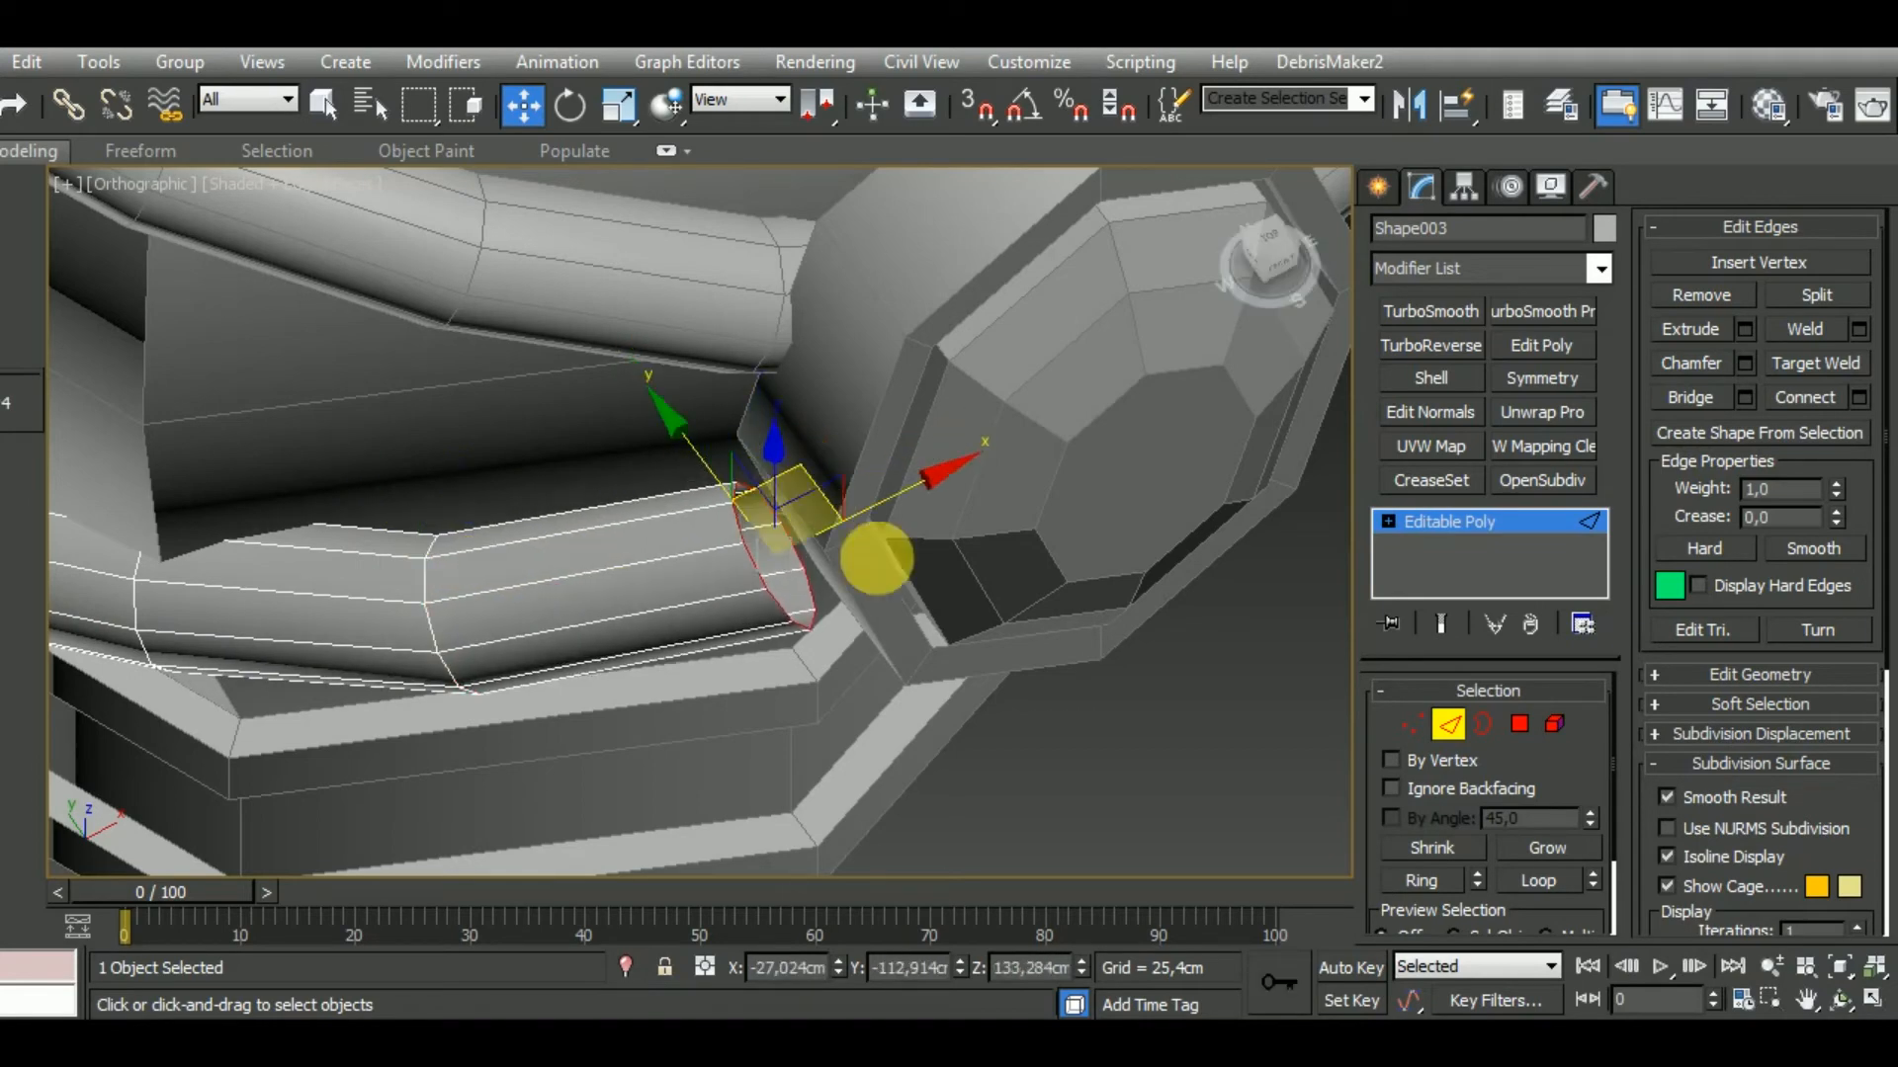
{"action": "mouse_move", "coordinate": [876, 559]}
{"action": "middle_mouse_down", "text": "alt"}
{"action": "mouse_move", "coordinate": [894, 445]}
{"action": "mouse_move", "coordinate": [911, 500]}
{"action": "mouse_move", "coordinate": [878, 534]}
{"action": "middle_mouse_up", "text": "alt"}
{"action": "left_click_drag", "start_coordinate": [810, 502], "coordinate": [791, 539]}
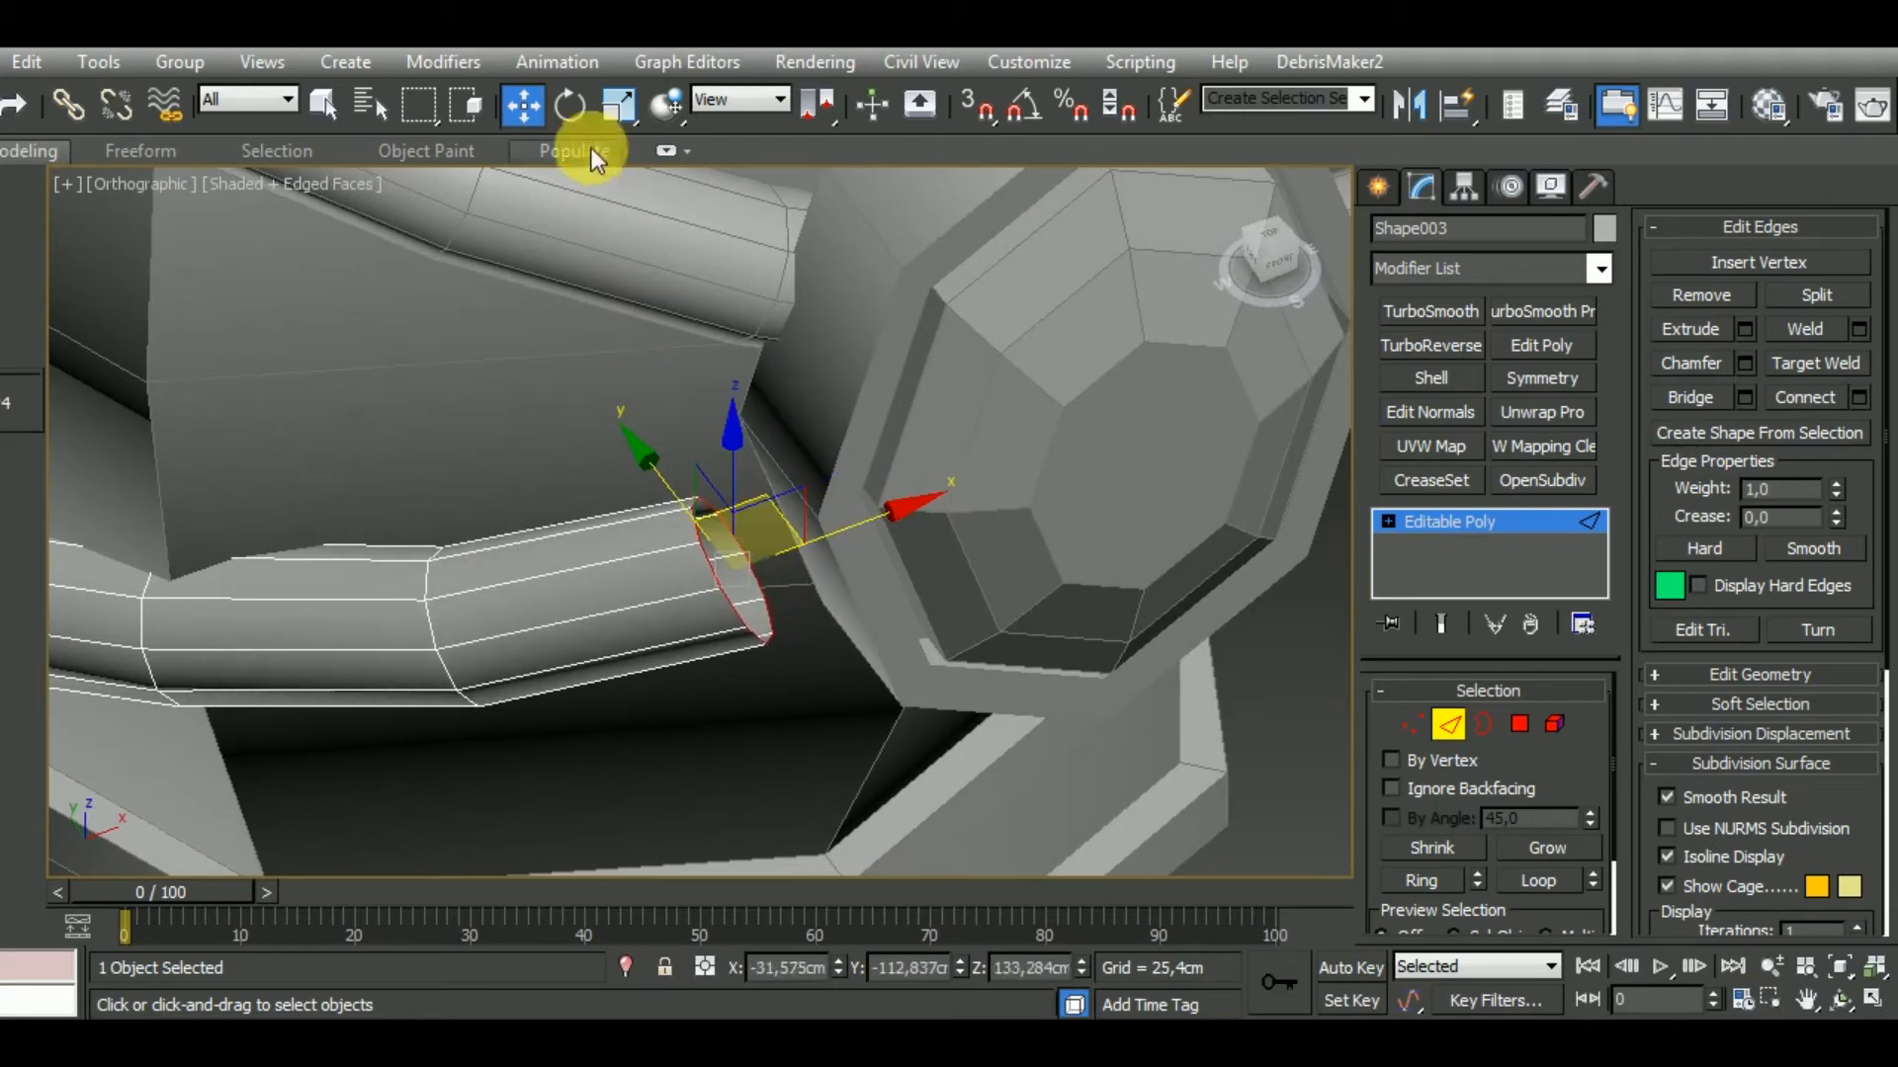
Extrude a collar from the cut end by scaling its loop outward to 121% and extending it toward the medallion to X -25.796 cm.
{"action": "left_click", "coordinate": [618, 103]}
{"action": "left_click_drag", "start_coordinate": [756, 614], "coordinate": [759, 605]}
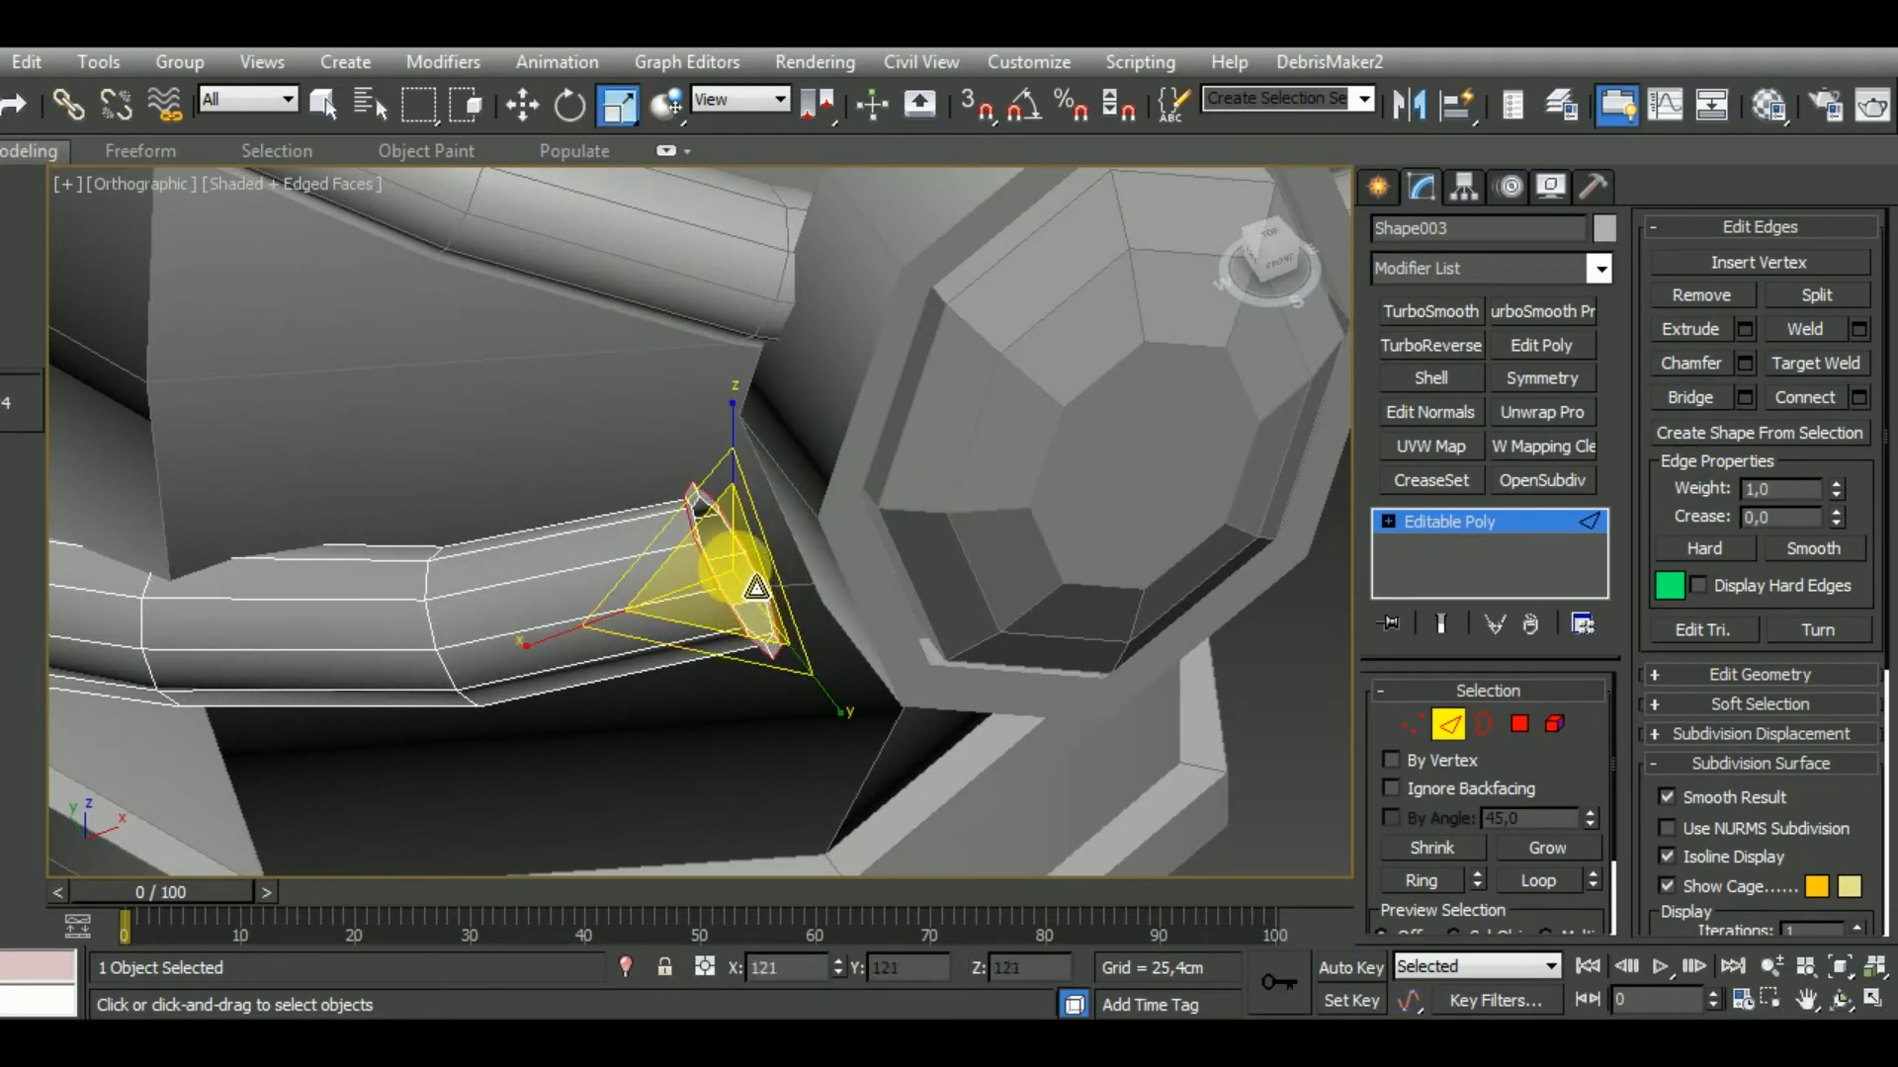
{"action": "left_click", "coordinate": [522, 104]}
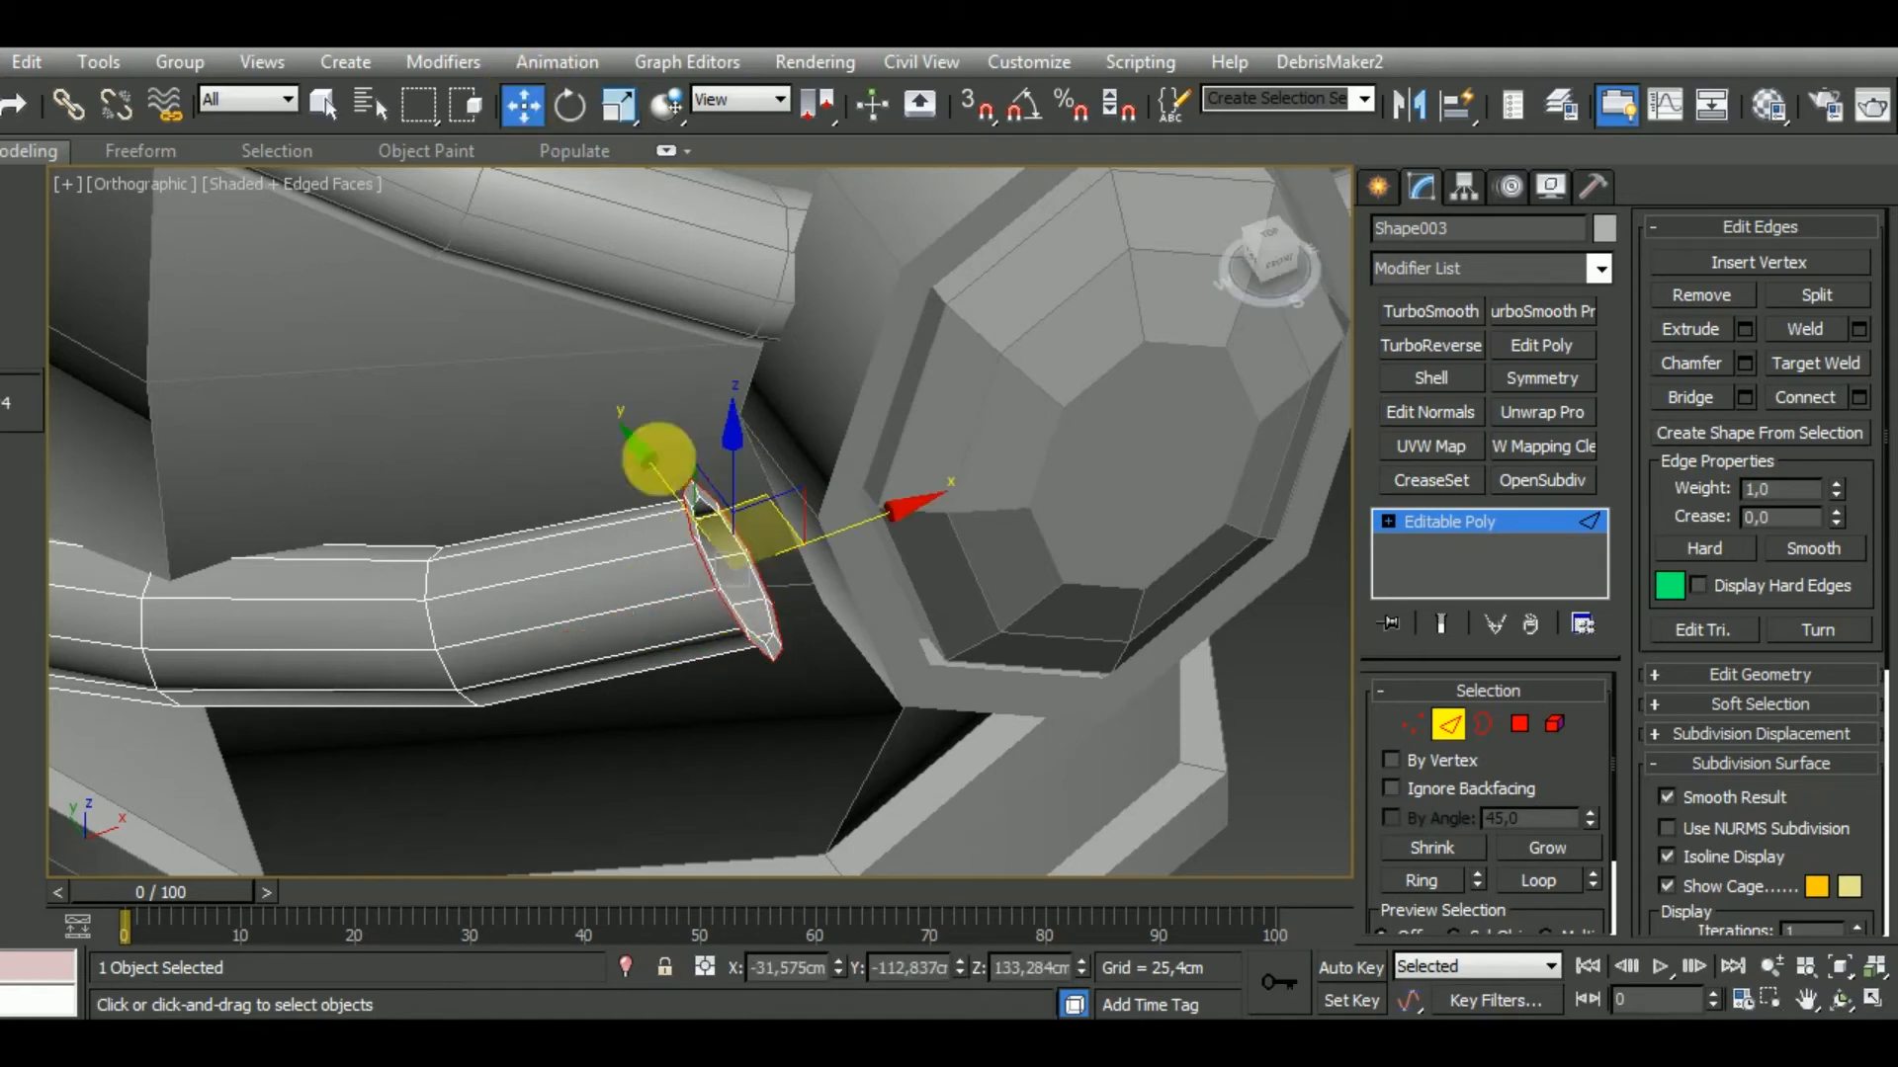
{"action": "left_click_drag", "start_coordinate": [827, 560], "coordinate": [856, 523], "text": "shift"}
In the front view, rotate the collar's open end loop by about -9 degrees and raise it by 2.491 cm.
{"action": "key", "text": "f"}
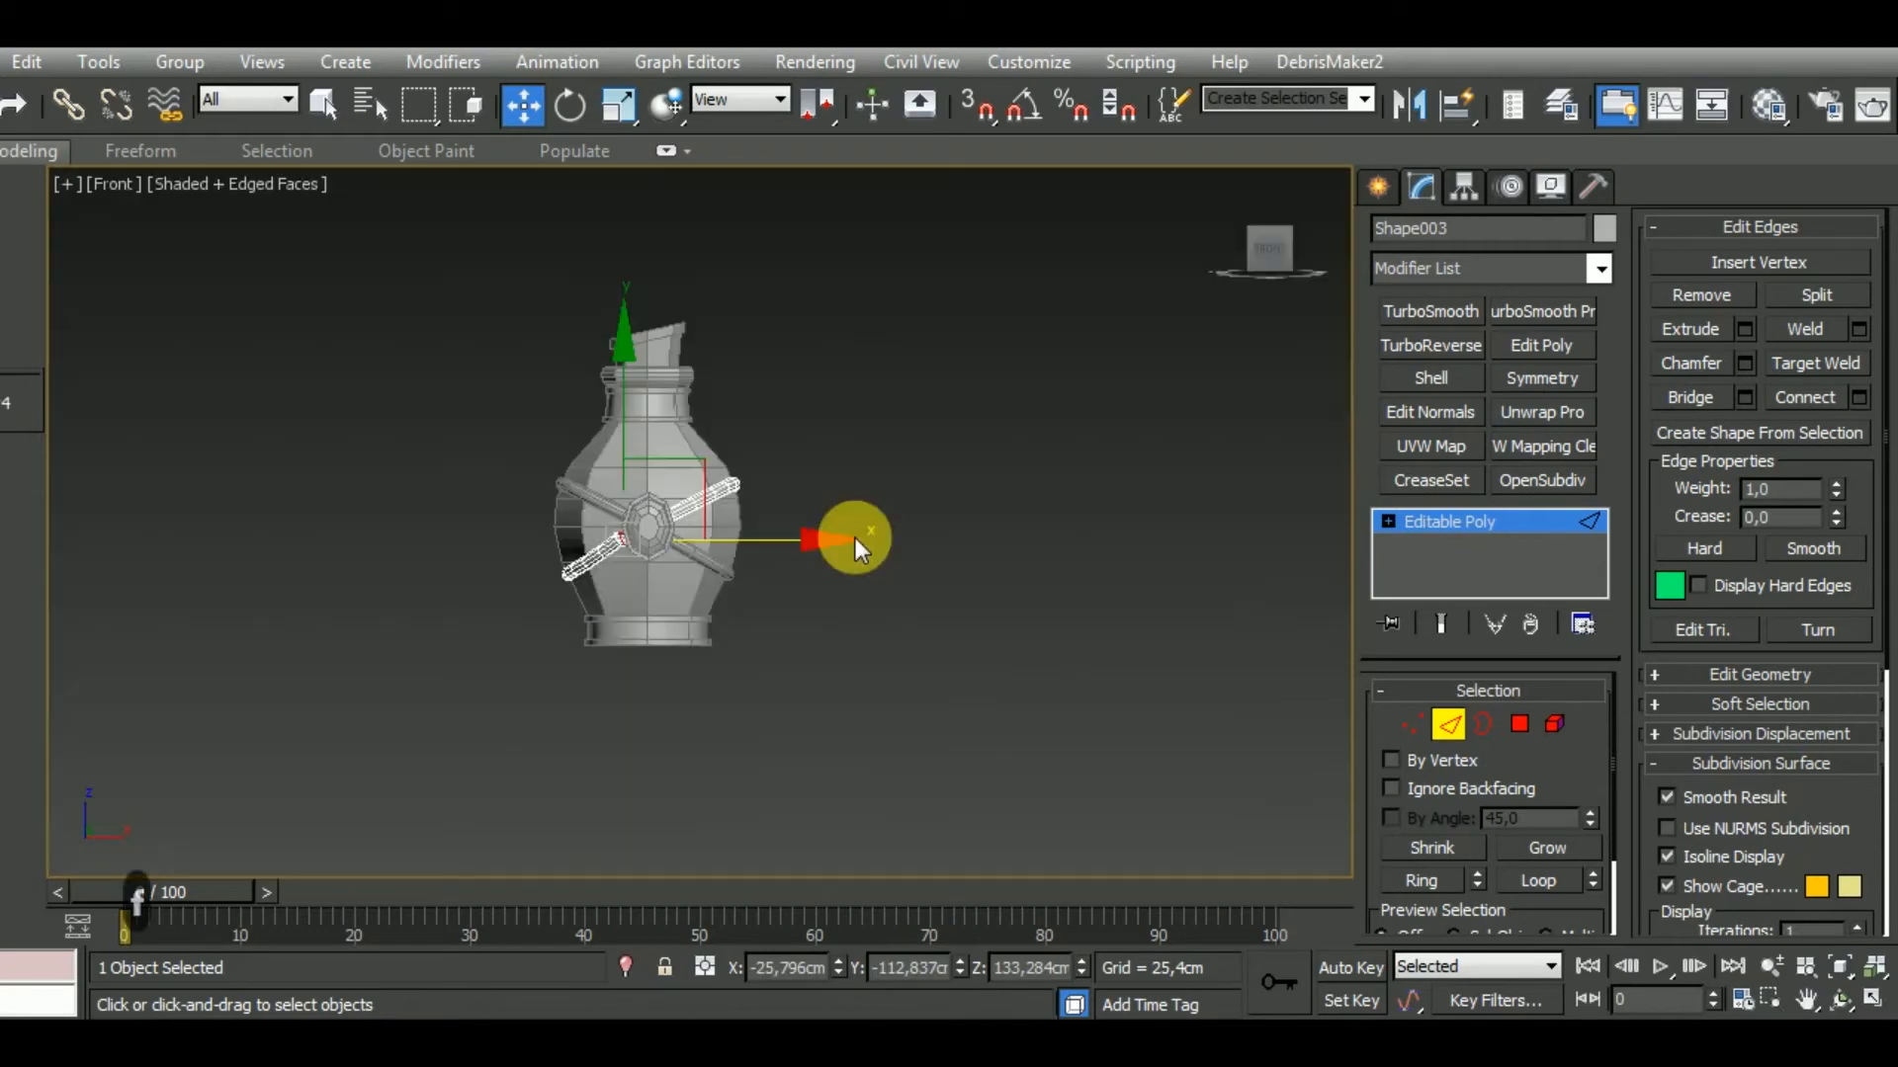
{"action": "key", "text": "z"}
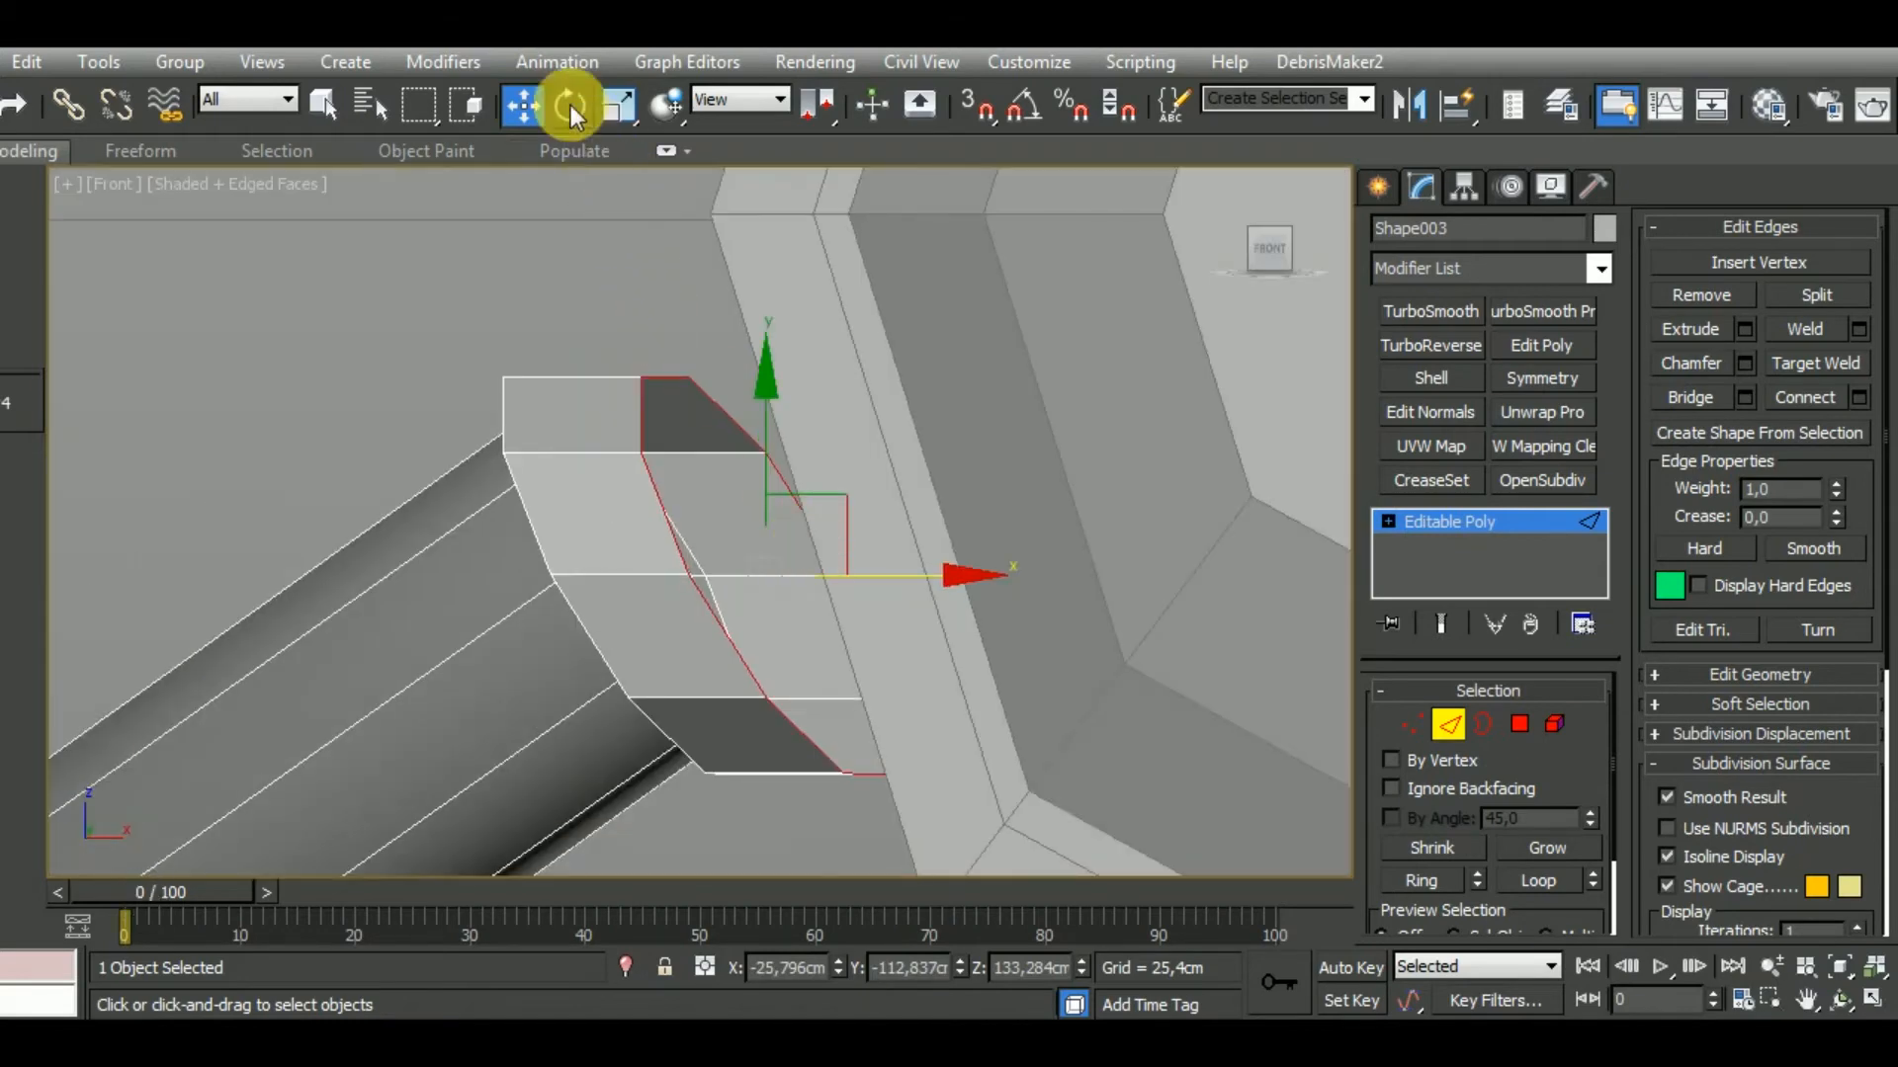
{"action": "left_click", "coordinate": [571, 105]}
{"action": "left_click_drag", "start_coordinate": [868, 445], "coordinate": [911, 448]}
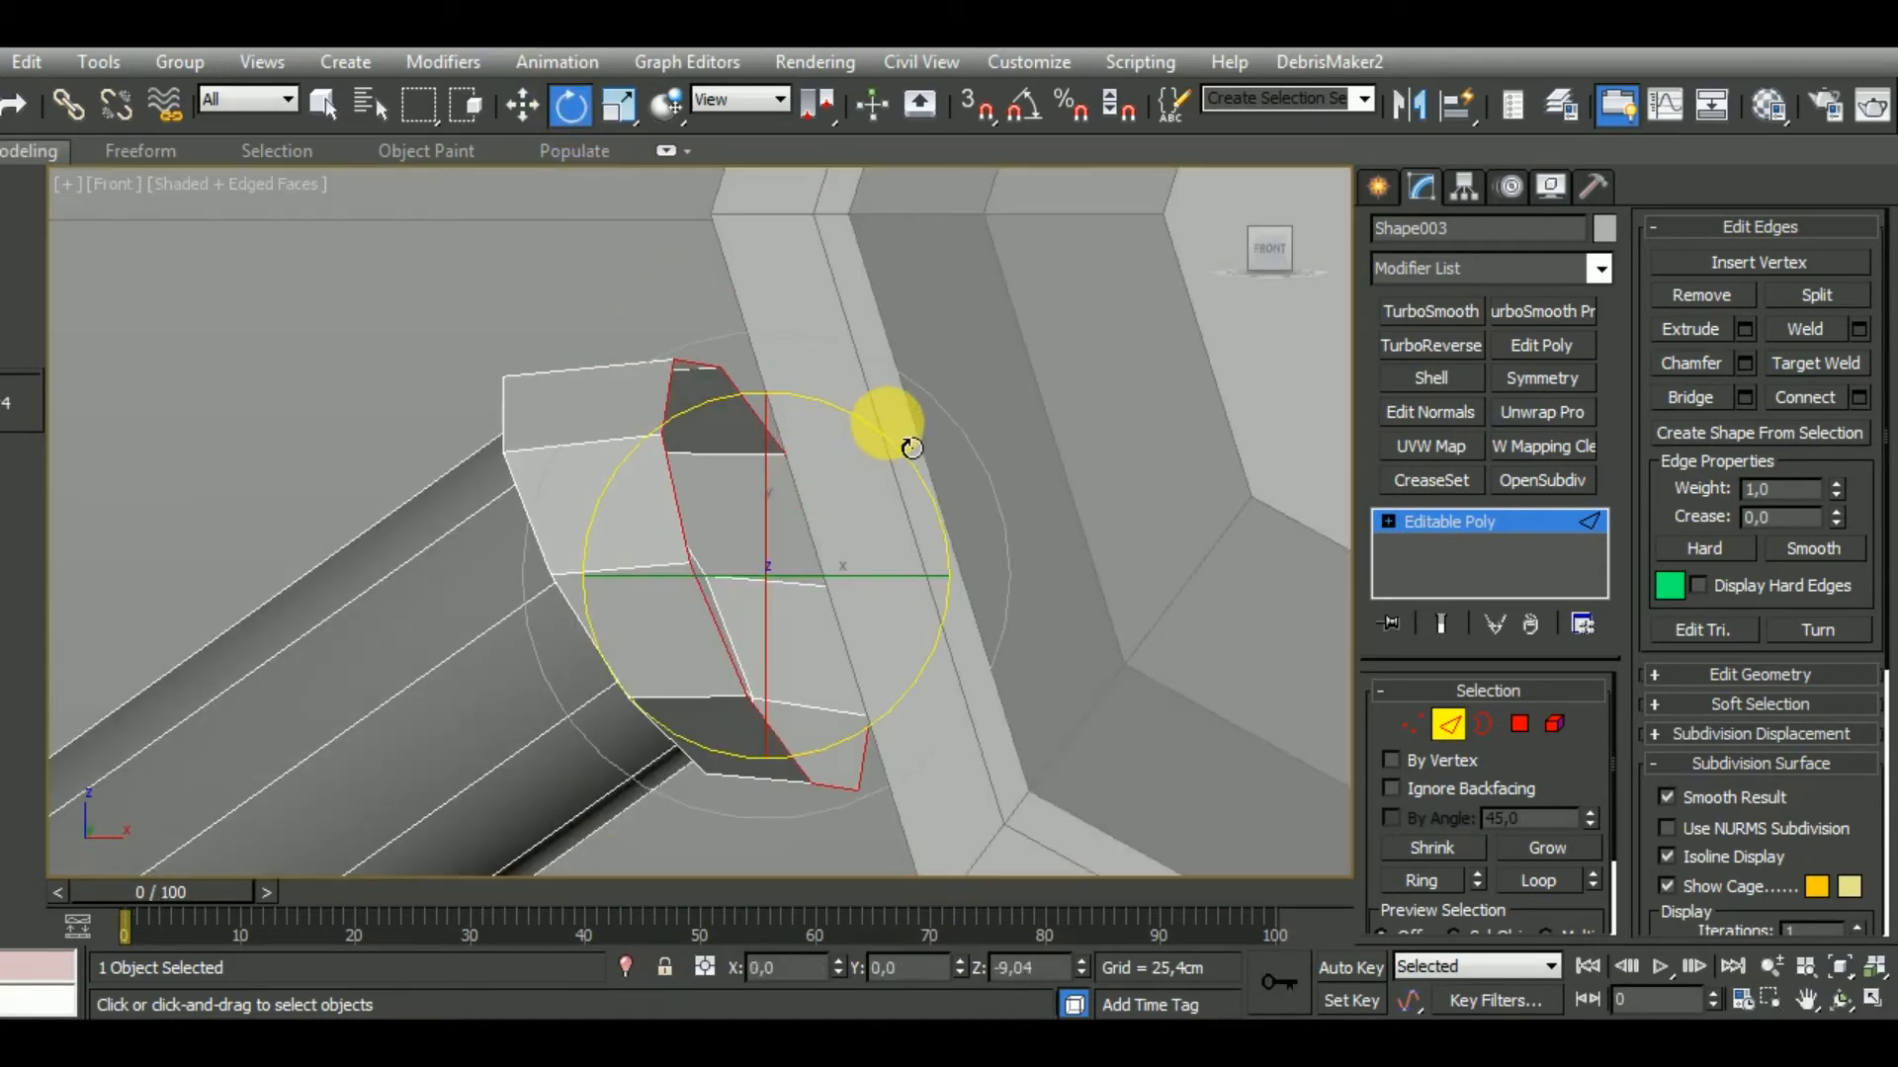
{"action": "left_click", "coordinate": [522, 105]}
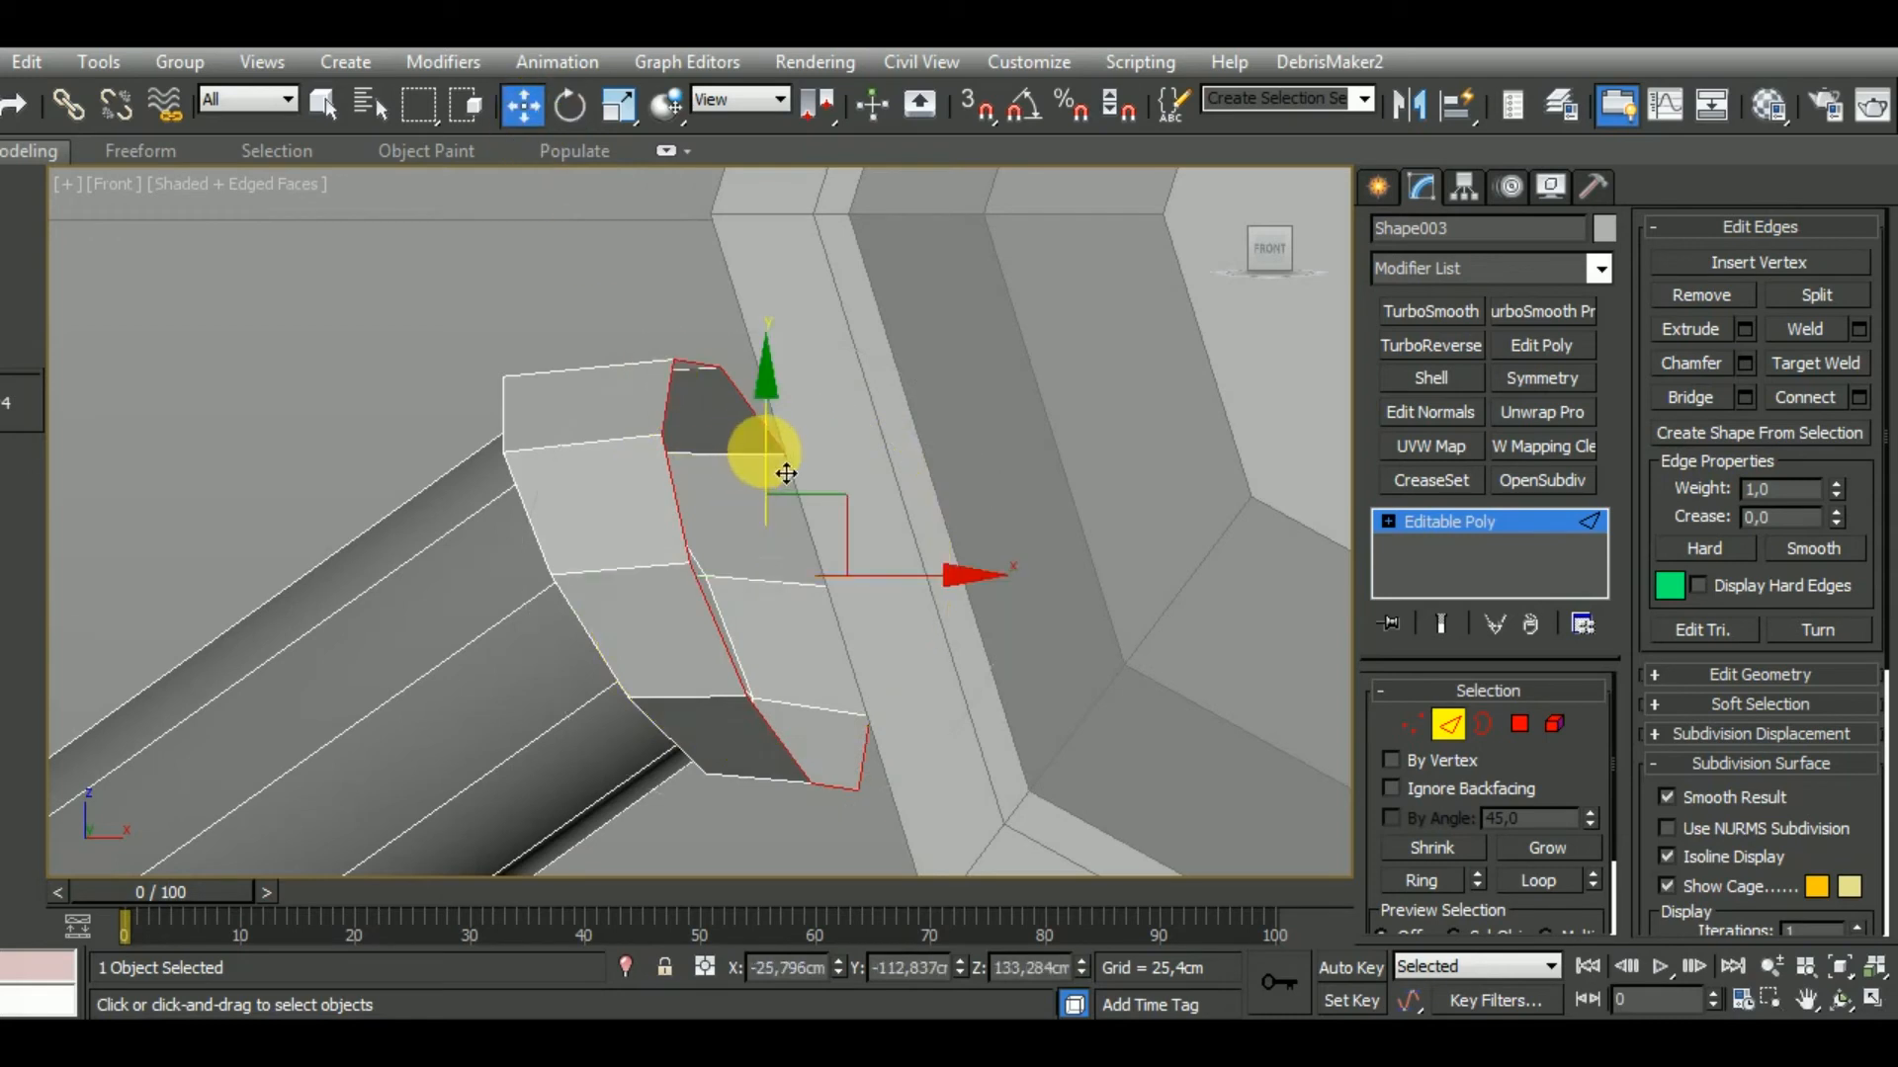
{"action": "left_click_drag", "start_coordinate": [785, 473], "coordinate": [800, 414]}
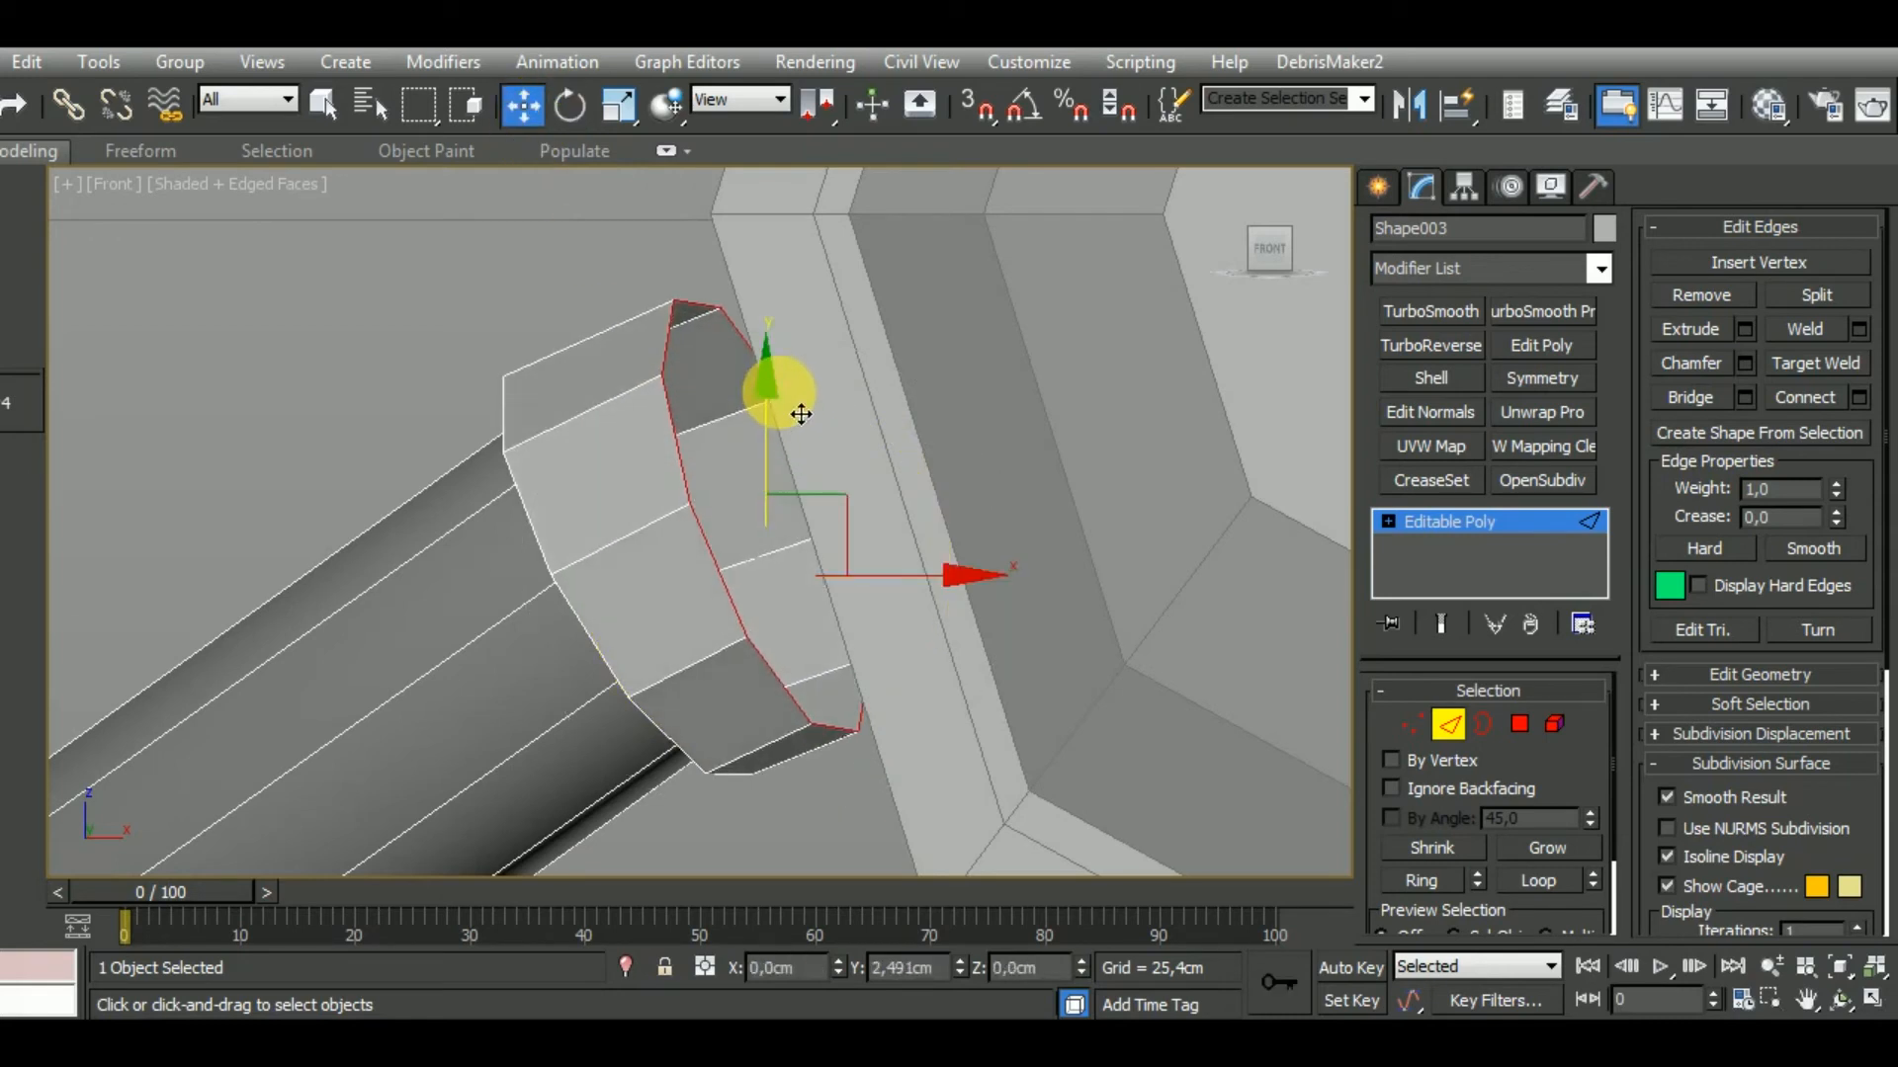
Readjust the tilt of the collar's open end loop in the front view and move it to X -21.947 cm, Z 136.023 cm.
{"action": "left_click", "coordinate": [570, 104]}
{"action": "left_click_drag", "start_coordinate": [870, 378], "coordinate": [769, 308]}
{"action": "left_click_drag", "start_coordinate": [852, 358], "coordinate": [669, 251]}
{"action": "left_click", "coordinate": [523, 105]}
{"action": "left_click_drag", "start_coordinate": [860, 517], "coordinate": [985, 539]}
Rotate the collar's open end loop by -13.44 degrees about Y and move it to X -20.229 cm, Y -112.722 cm.
{"action": "middle_click_drag", "start_coordinate": [985, 538], "coordinate": [1077, 621], "text": "alt"}
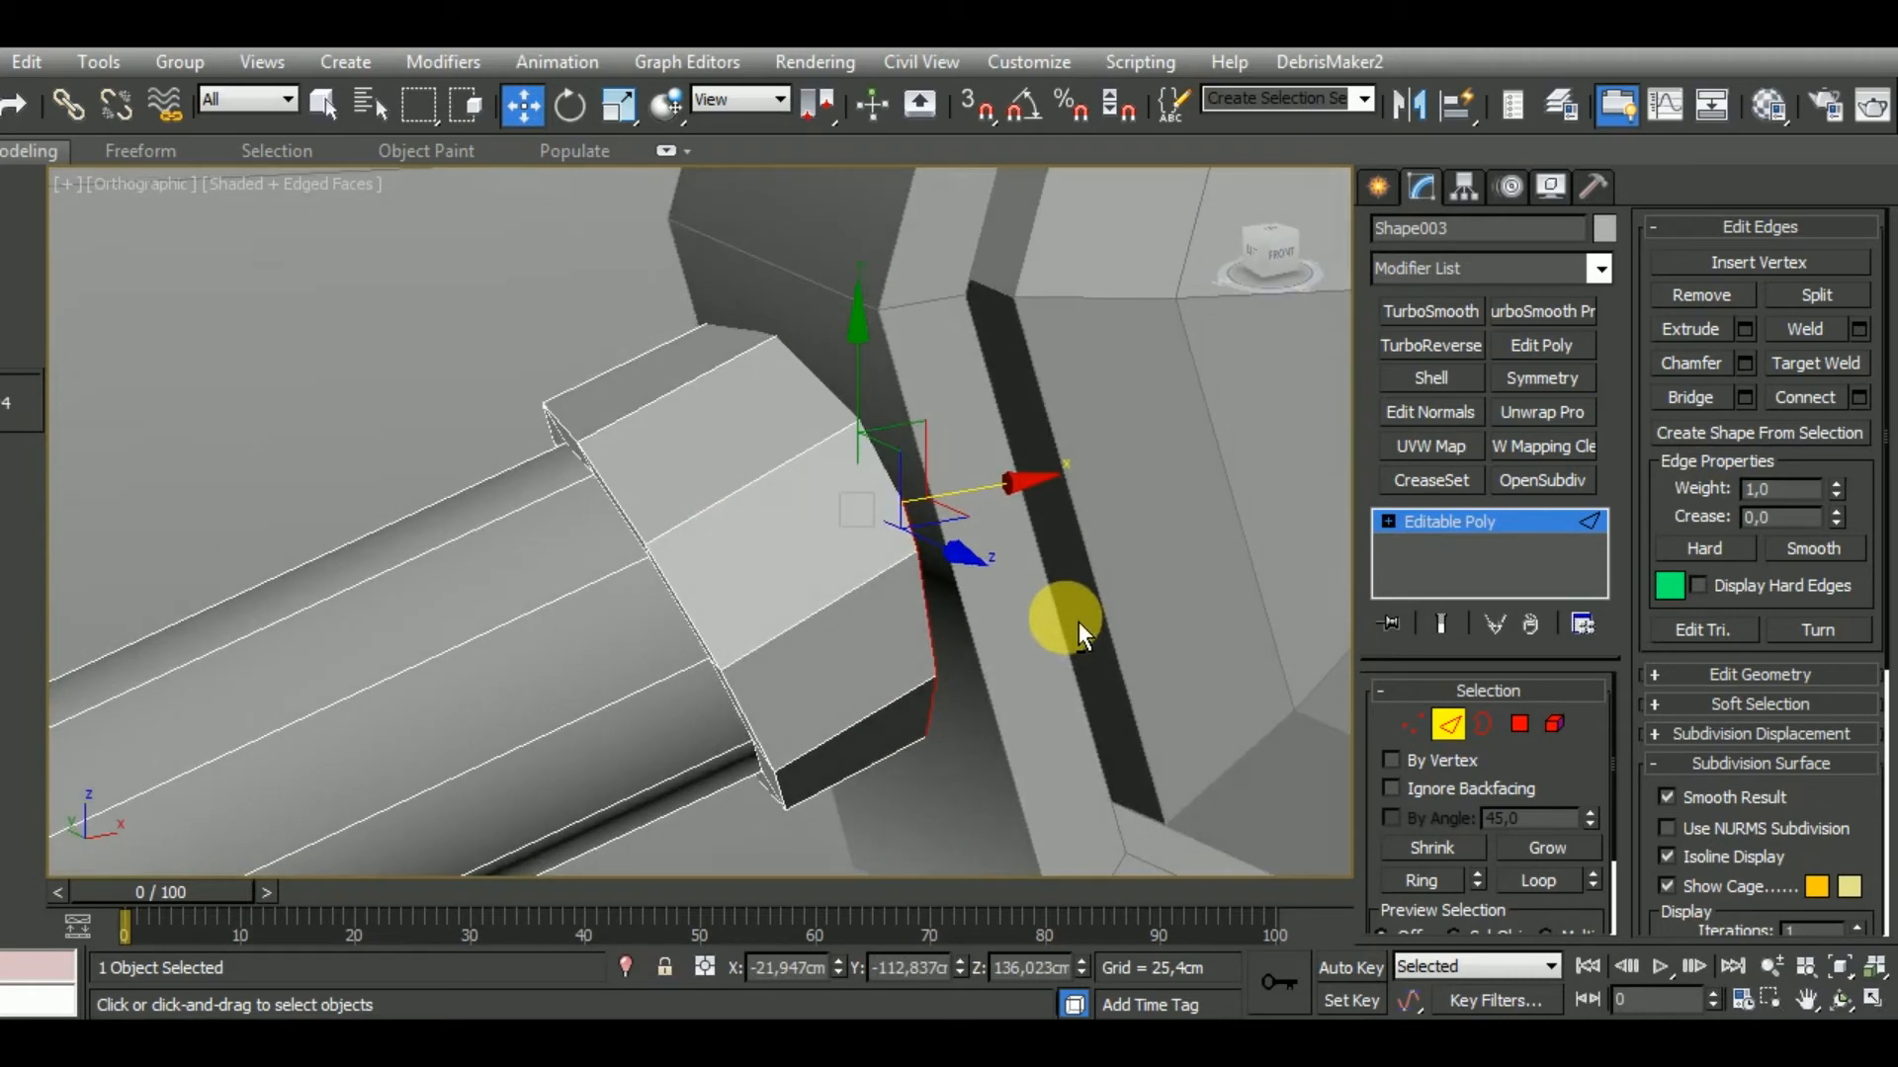
{"action": "left_click", "coordinate": [575, 107]}
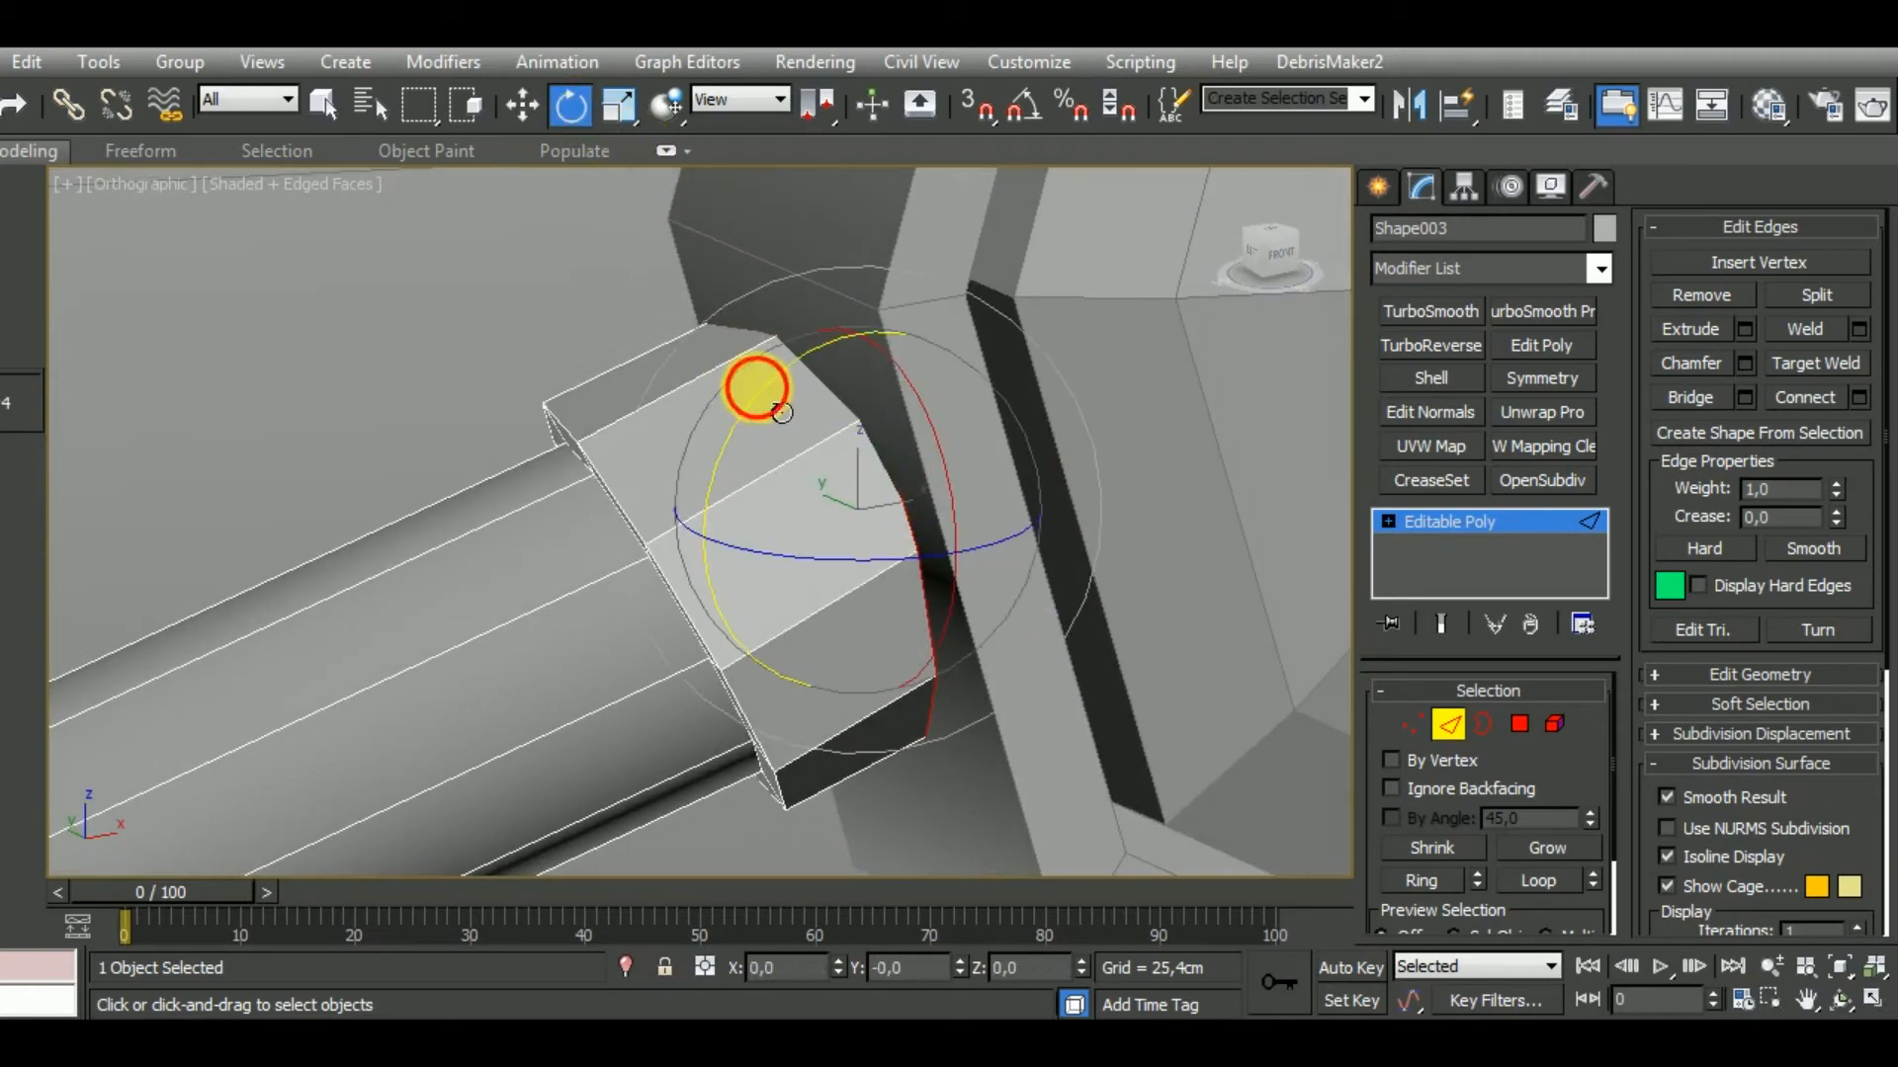
{"action": "left_click_drag", "start_coordinate": [781, 412], "coordinate": [763, 448]}
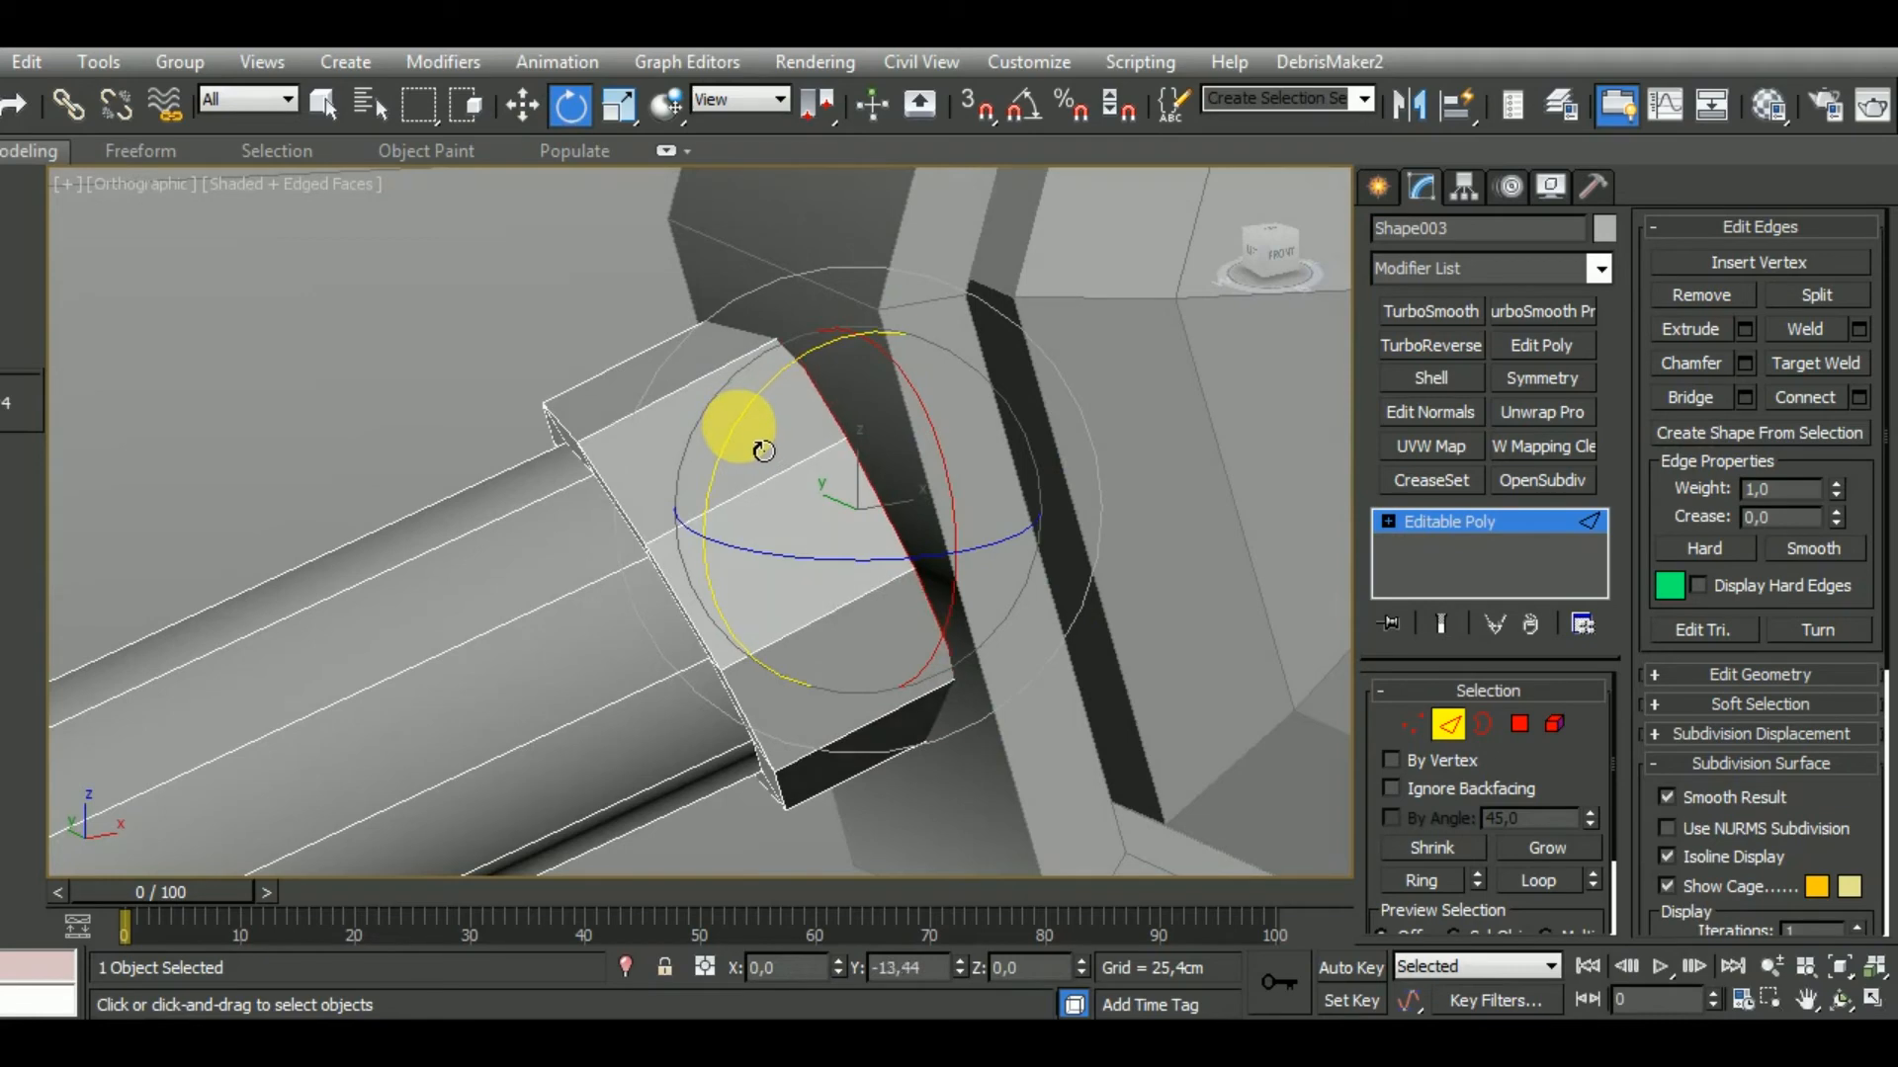
{"action": "left_click", "coordinate": [522, 105]}
{"action": "middle_click_drag", "start_coordinate": [762, 572], "coordinate": [799, 714], "text": "alt"}
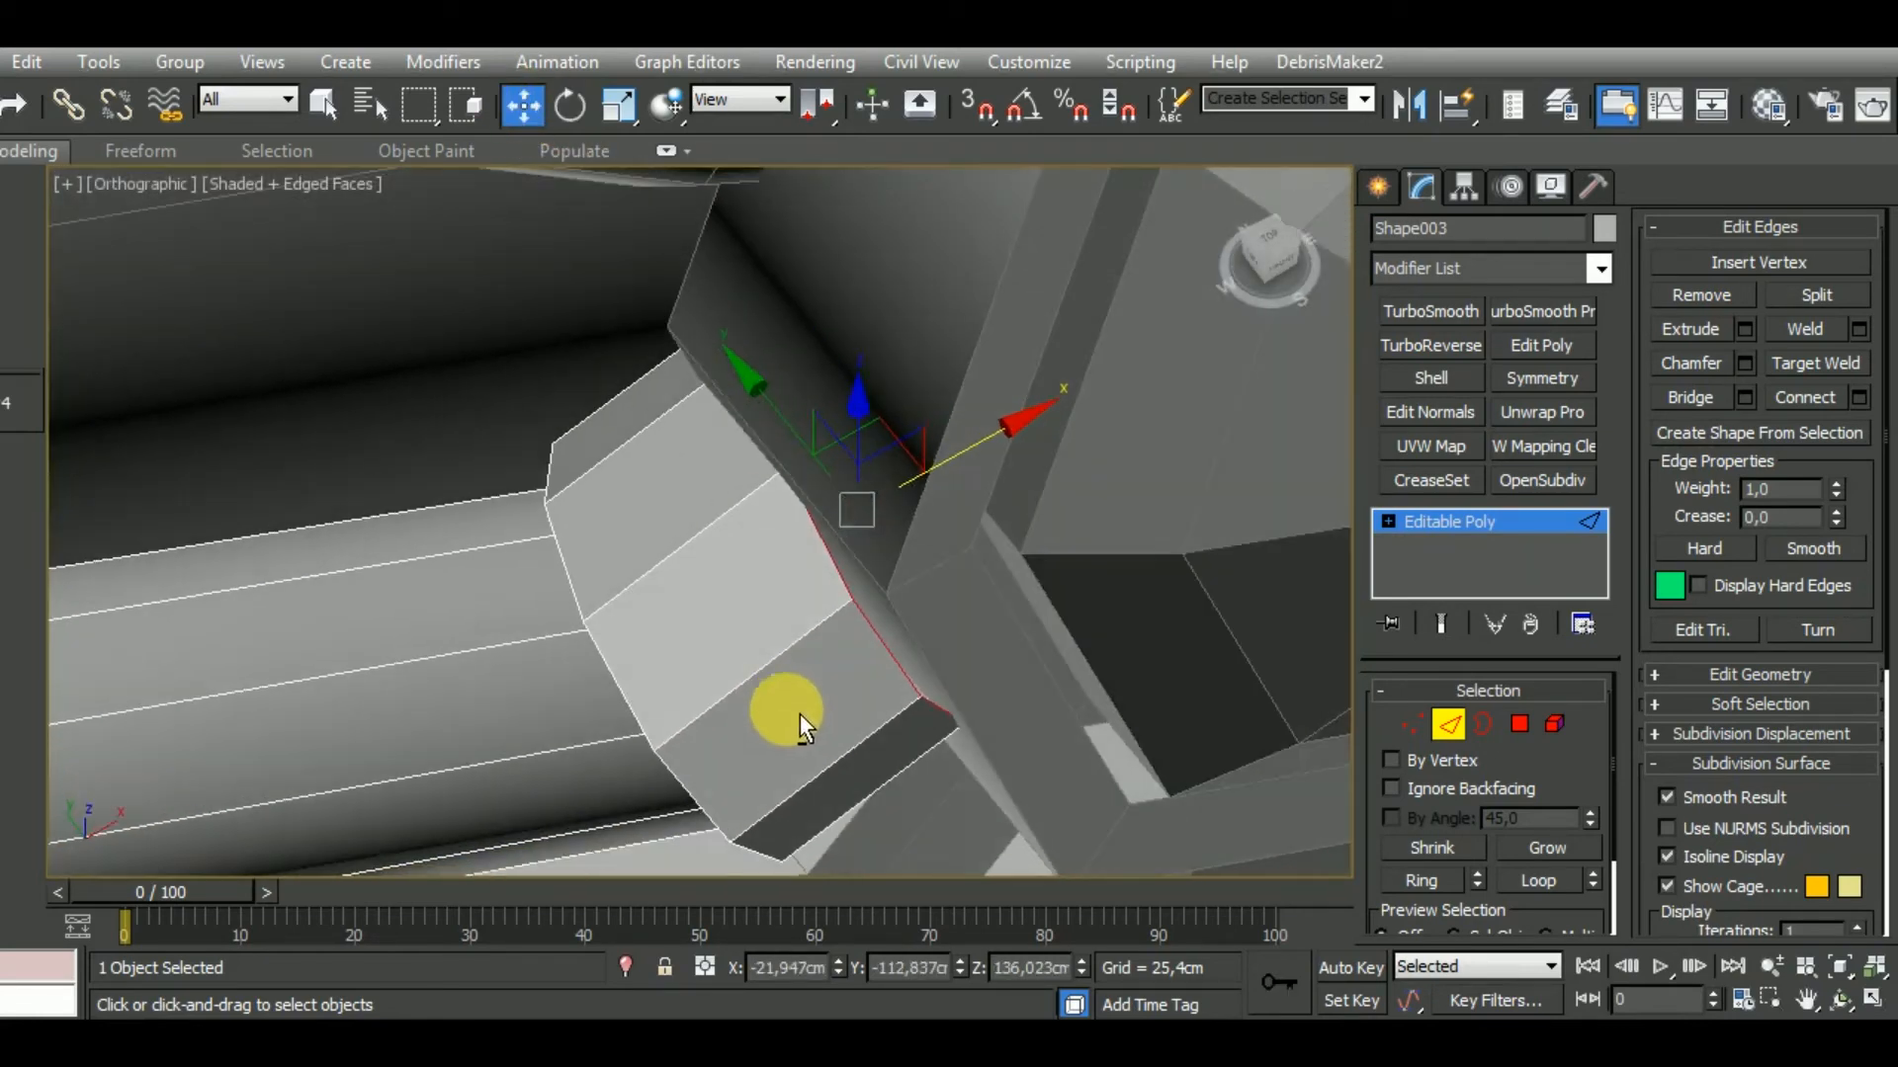
{"action": "mouse_move", "coordinate": [919, 440]}
{"action": "left_mouse_down"}
{"action": "mouse_move", "coordinate": [889, 432]}
{"action": "mouse_move", "coordinate": [946, 433]}
{"action": "left_mouse_up"}
{"action": "middle_click_drag", "start_coordinate": [946, 433], "coordinate": [989, 444], "text": "alt"}
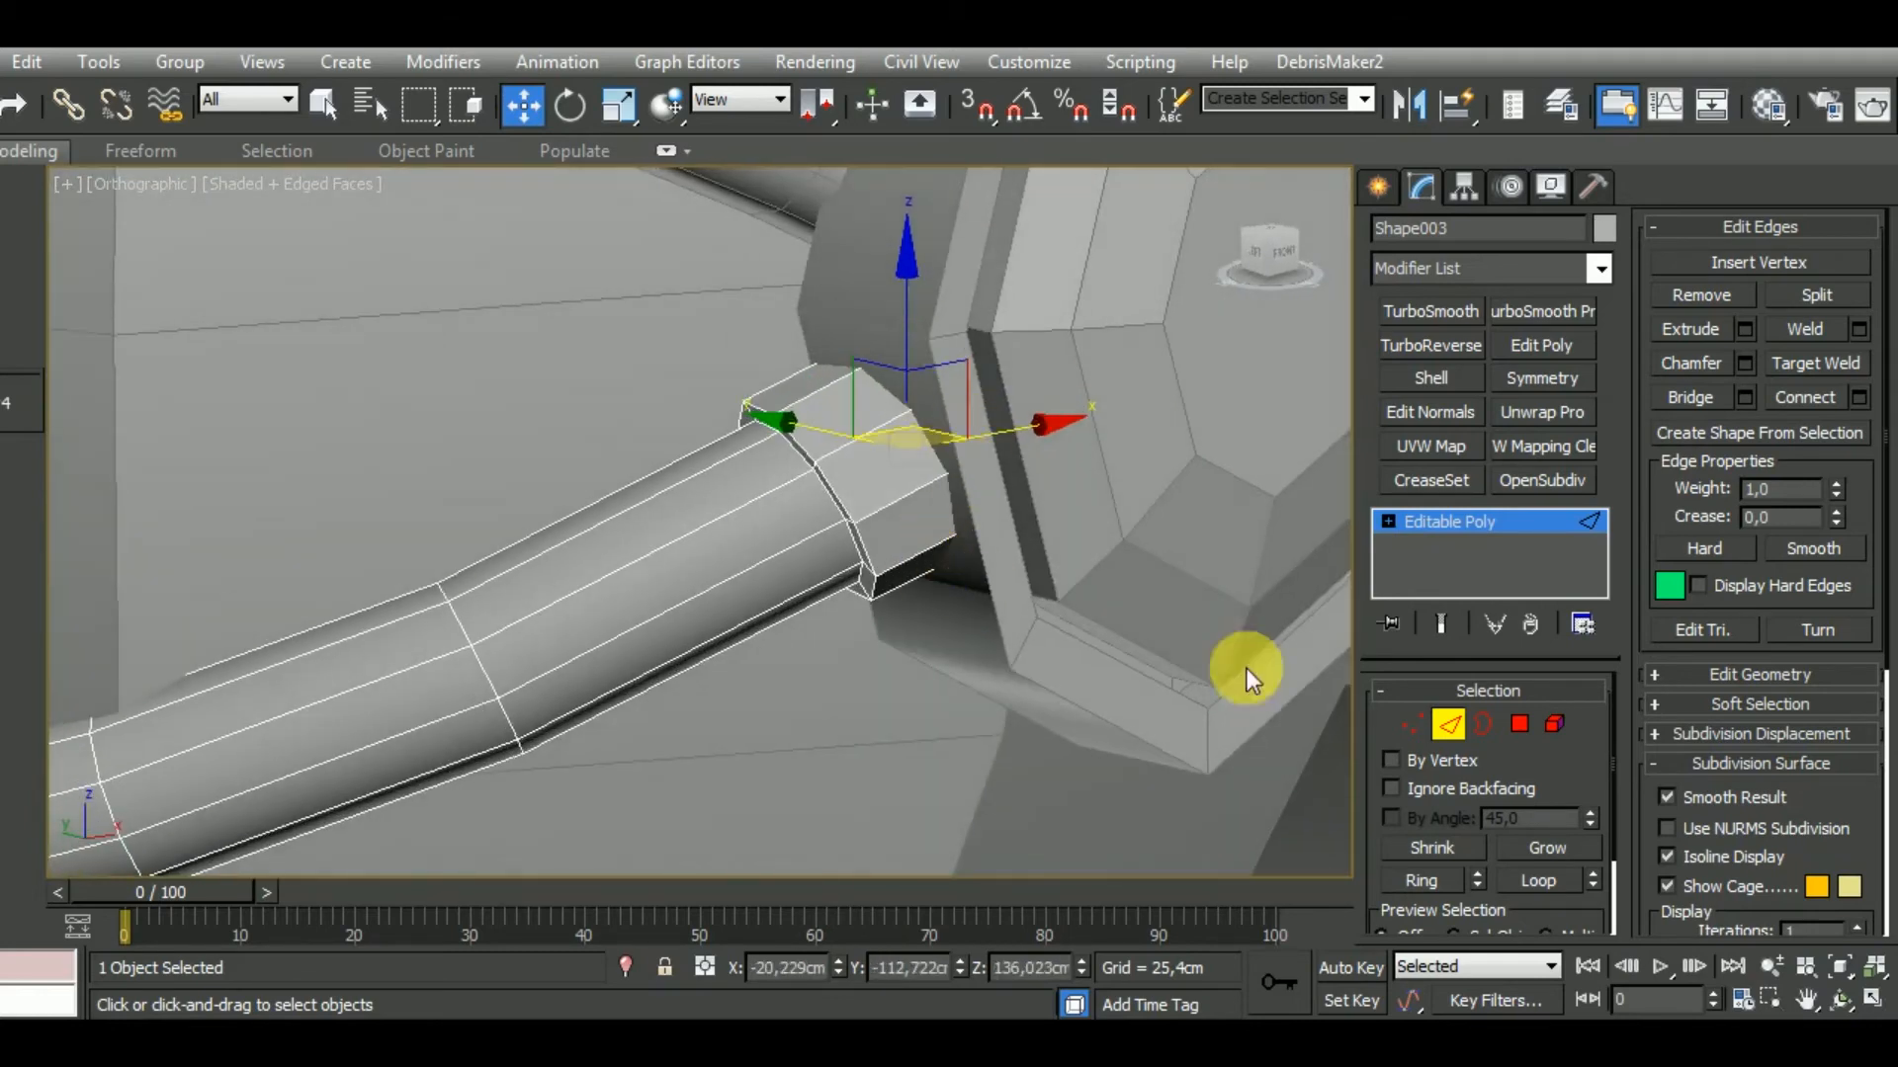
Shift the collar's outer rim loop on the tube side to X -29.075 cm and rotate it by 6.18 degrees about Y.
{"action": "scroll", "coordinate": [846, 541], "scroll_direction": "up", "scroll_amount": 3}
{"action": "double_click", "coordinate": [868, 502]}
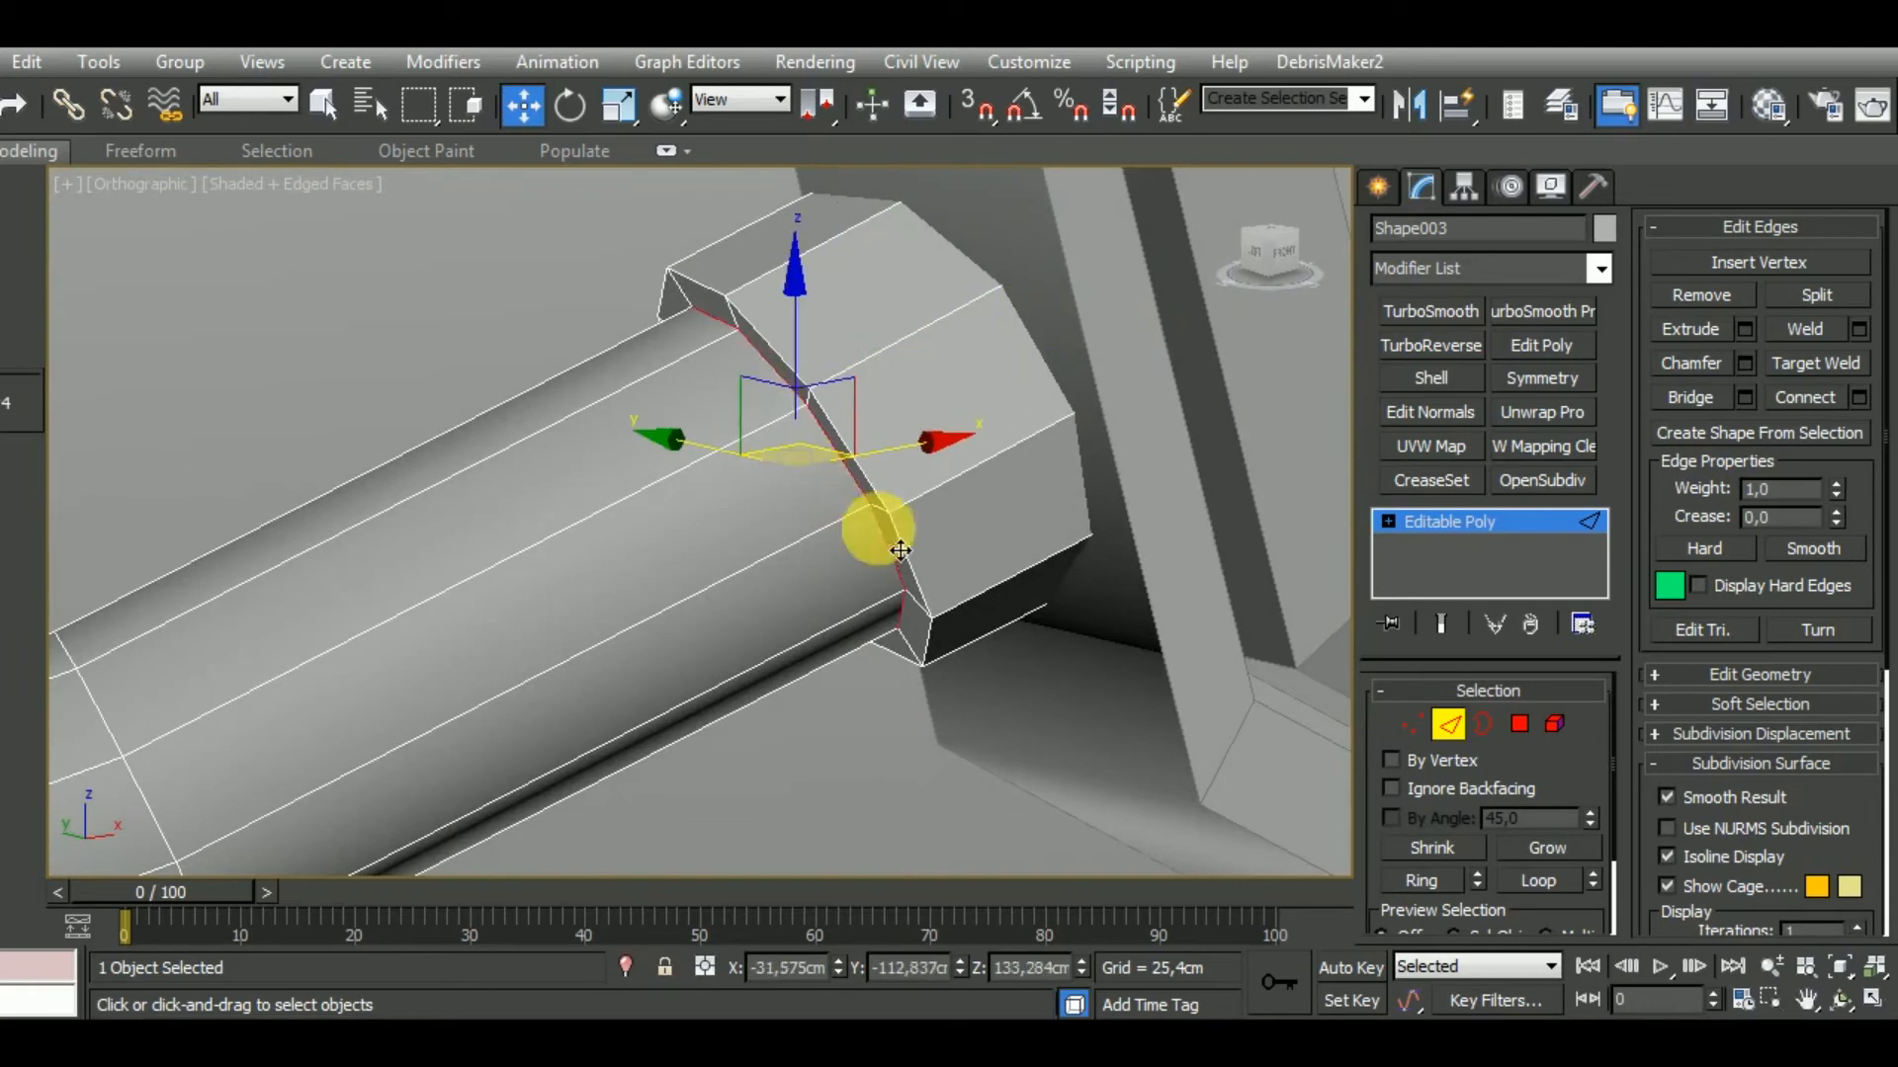
{"action": "middle_click_drag", "start_coordinate": [928, 609], "coordinate": [1170, 577], "text": "alt"}
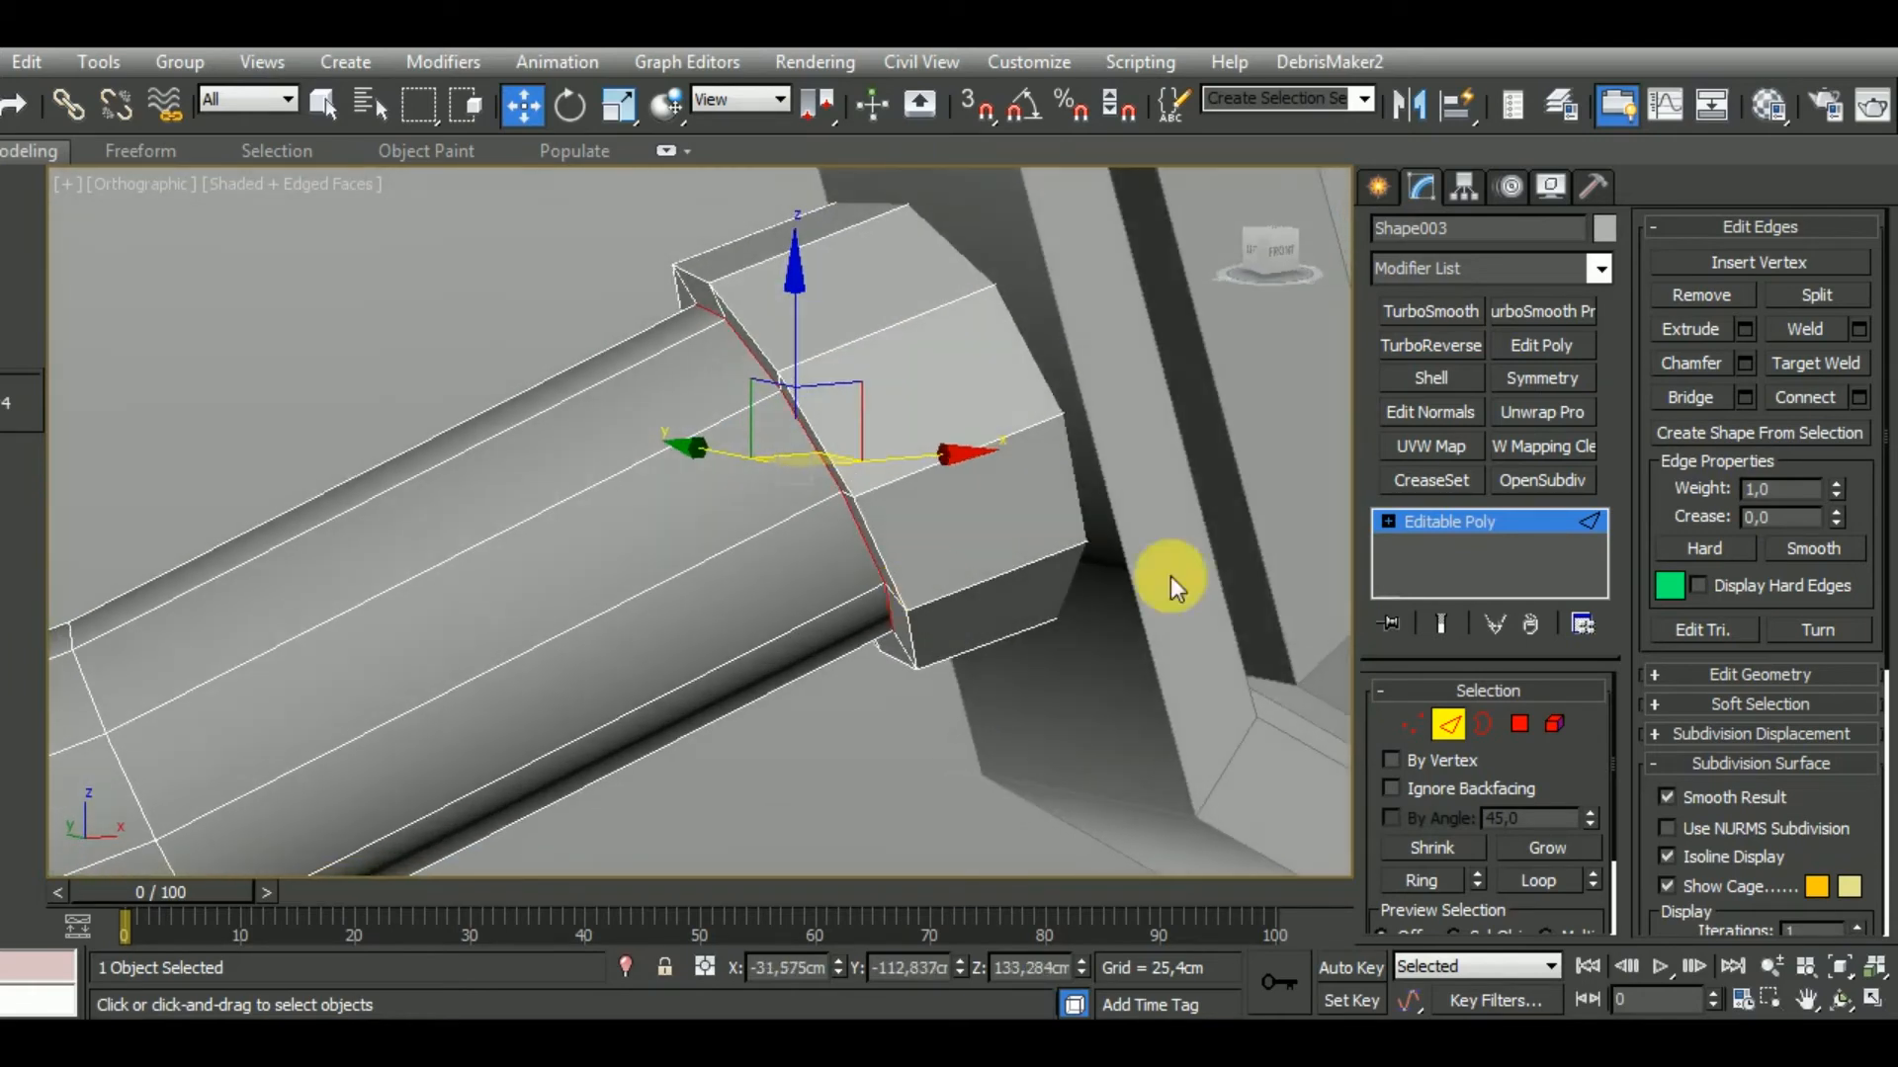
{"action": "middle_click_drag", "start_coordinate": [862, 492], "coordinate": [952, 580], "text": "alt"}
{"action": "left_click_drag", "start_coordinate": [910, 458], "coordinate": [996, 470]}
{"action": "key", "text": "e"}
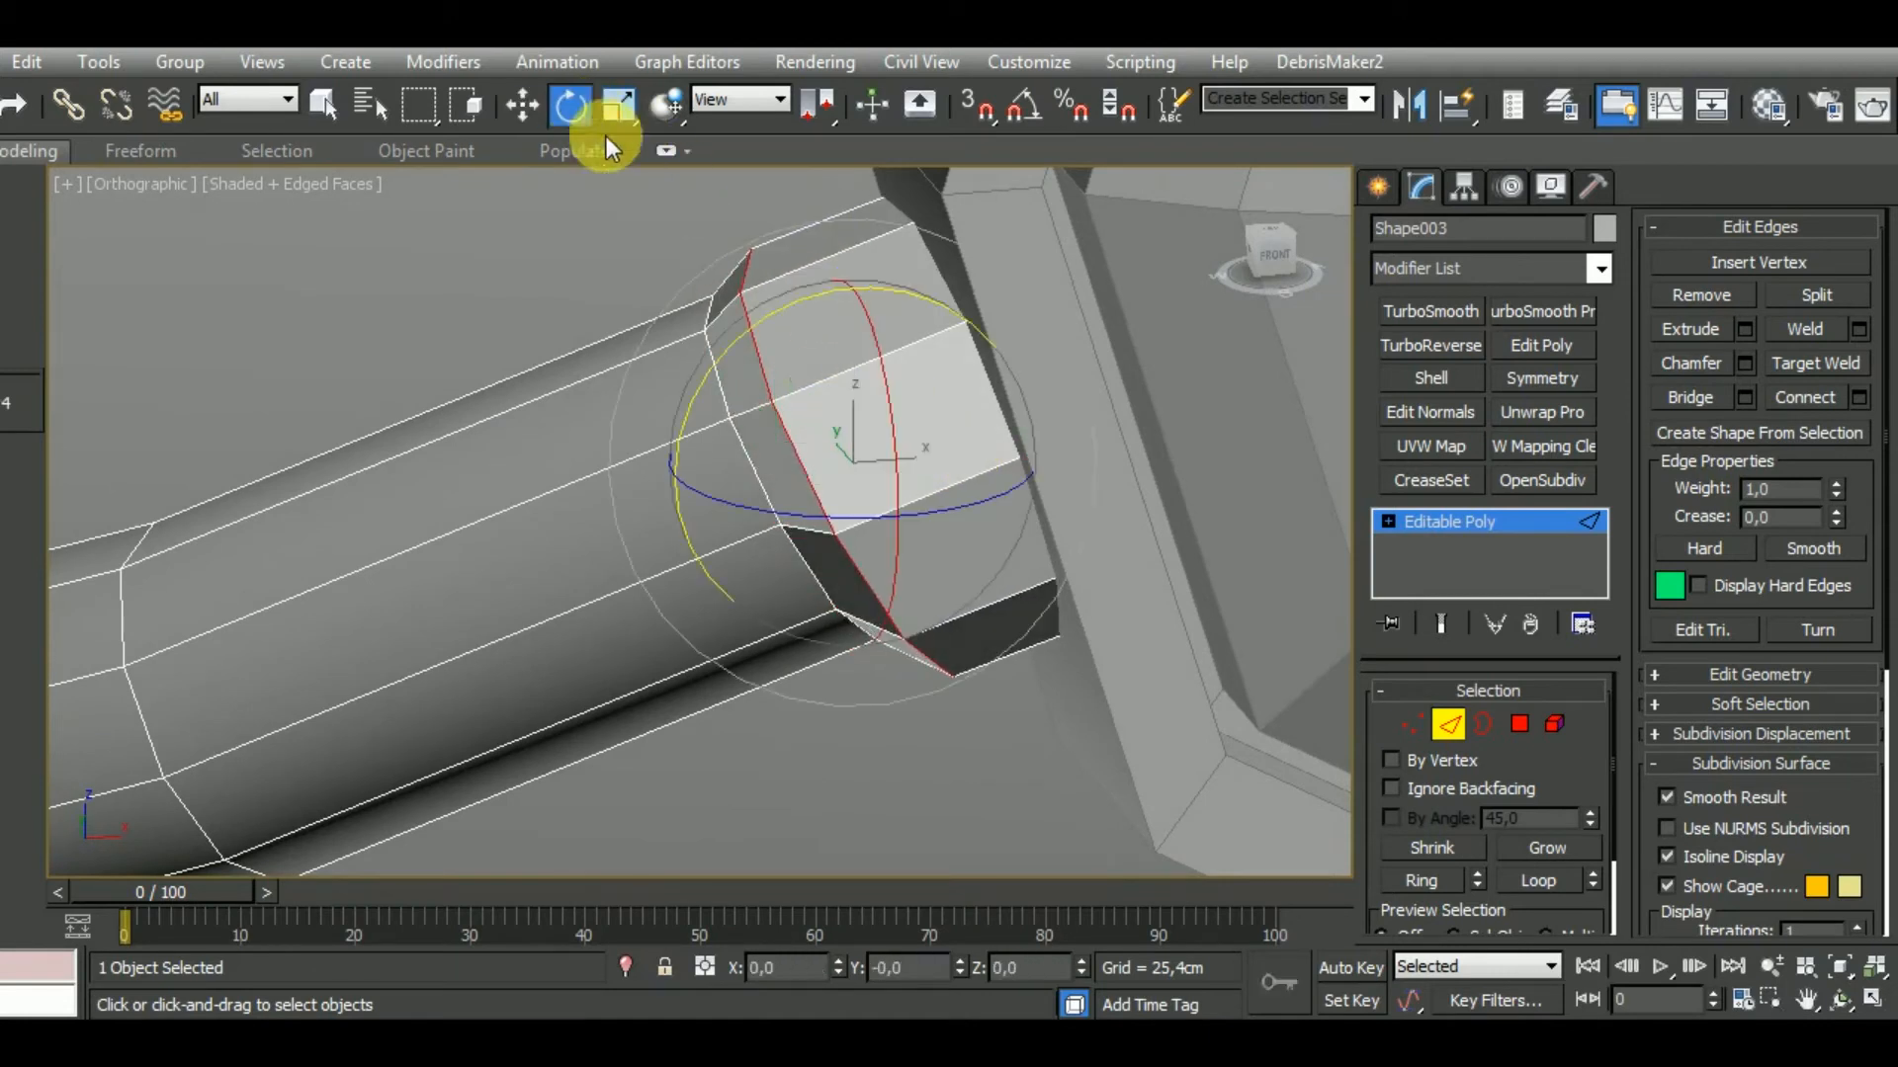
{"action": "left_click_drag", "start_coordinate": [828, 329], "coordinate": [846, 324]}
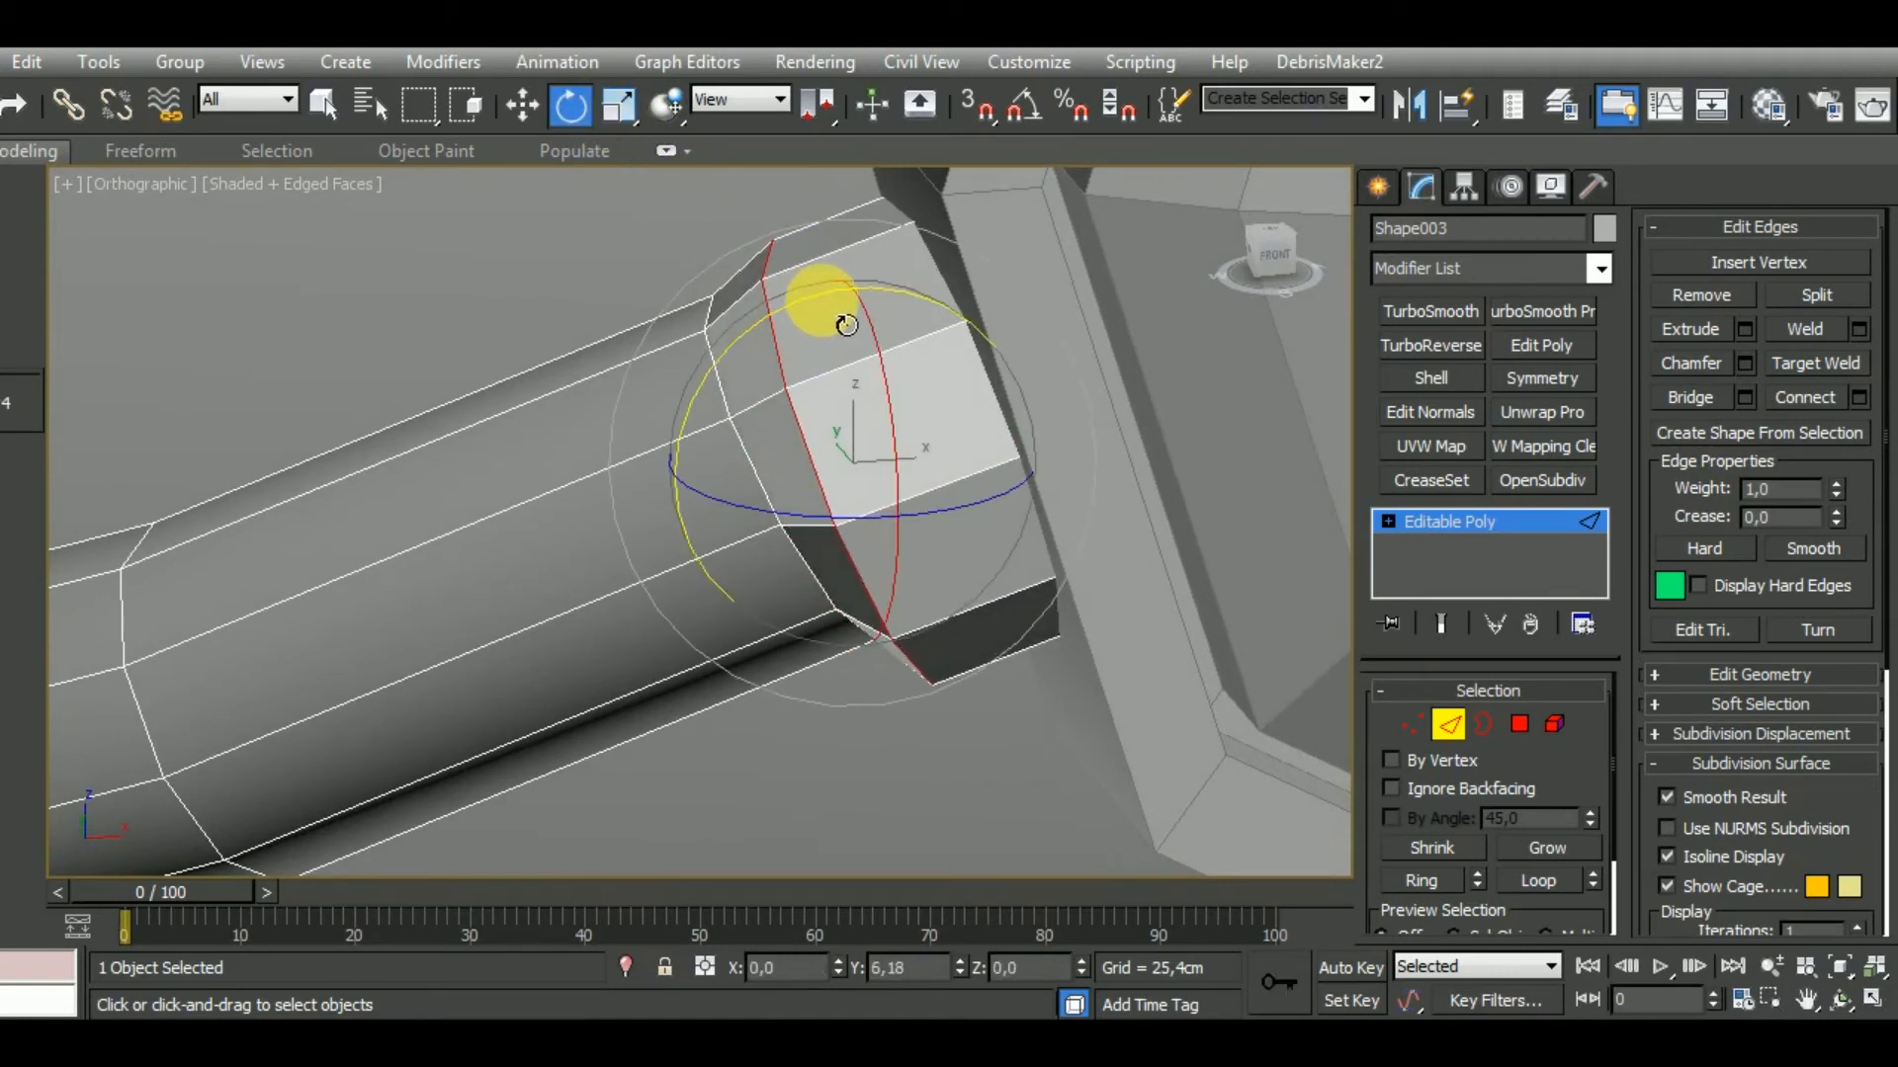
In the front view, move the tube's end loop where the collar begins to X -30.698 cm, Z 131.945 cm.
{"action": "key", "text": "f"}
{"action": "key", "text": "z"}
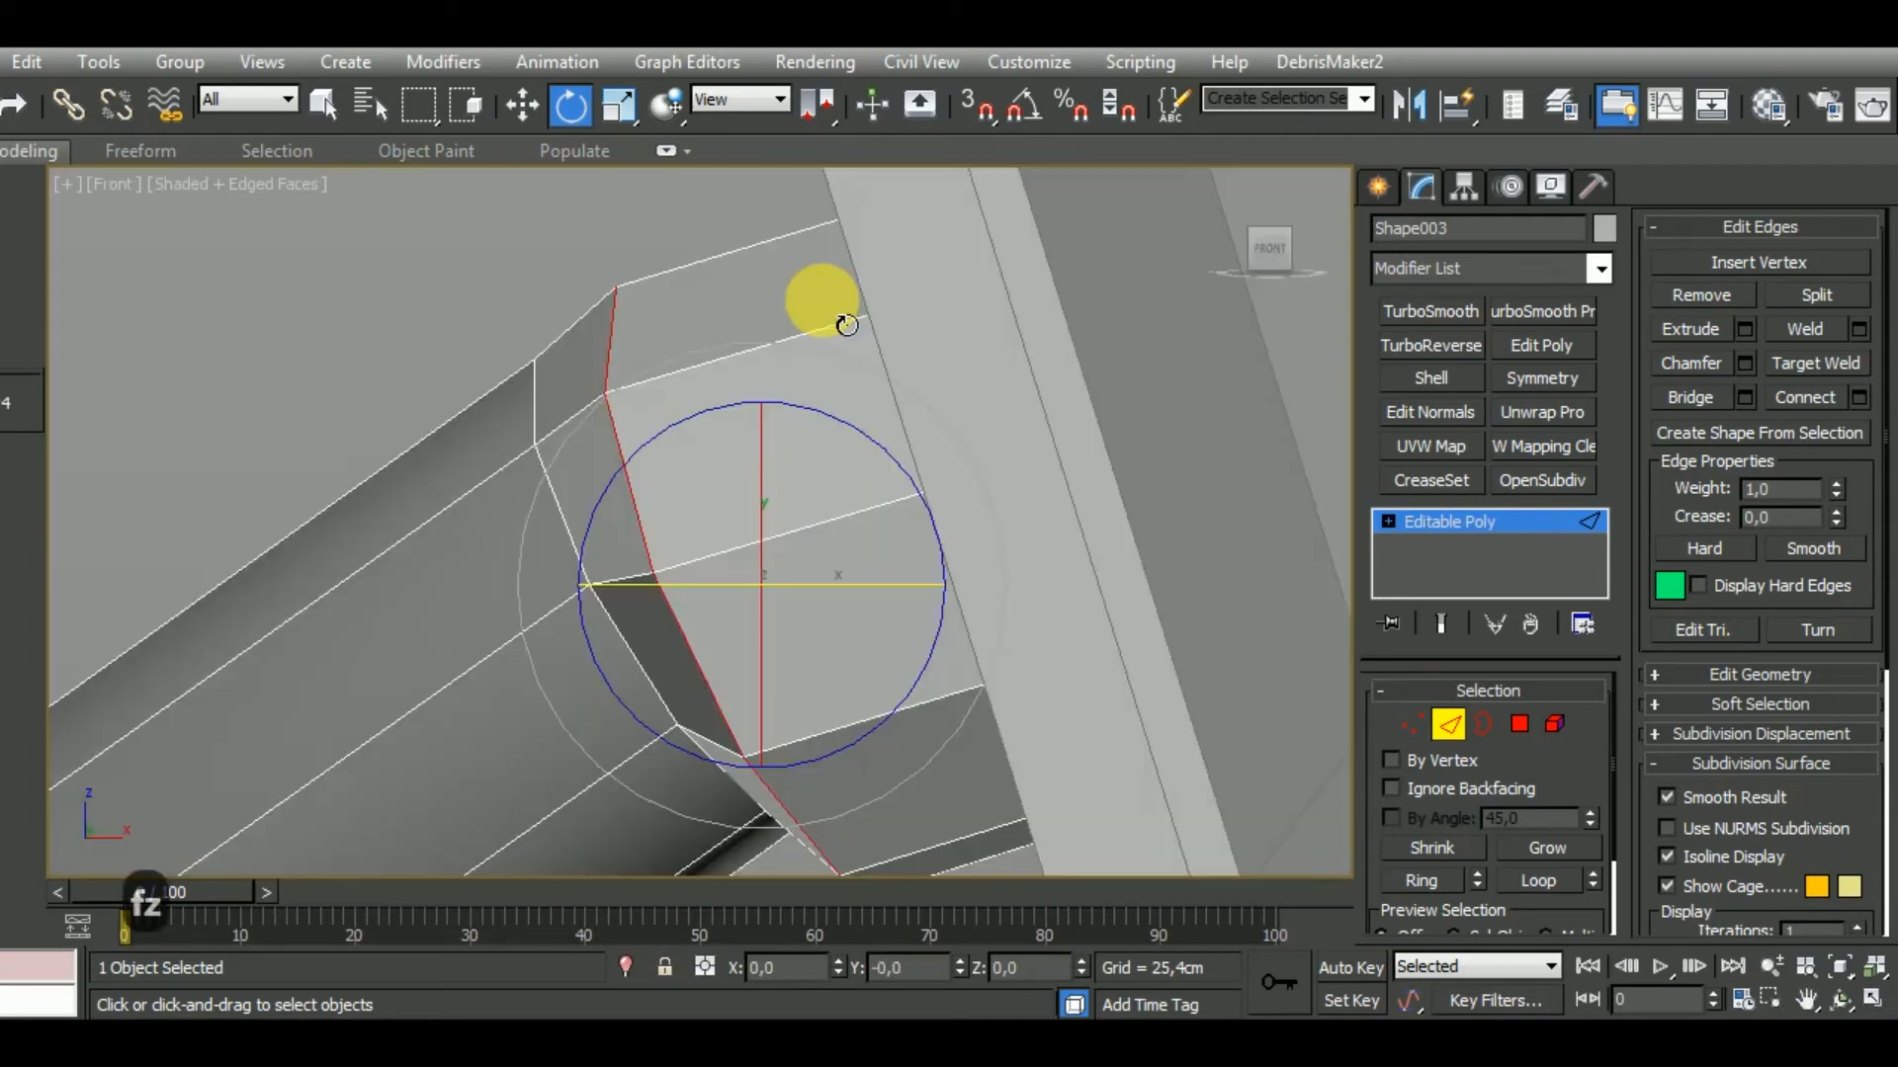
{"action": "scroll", "coordinate": [846, 324], "scroll_direction": "down", "scroll_amount": 3}
{"action": "middle_click_drag", "start_coordinate": [883, 537], "coordinate": [882, 503]}
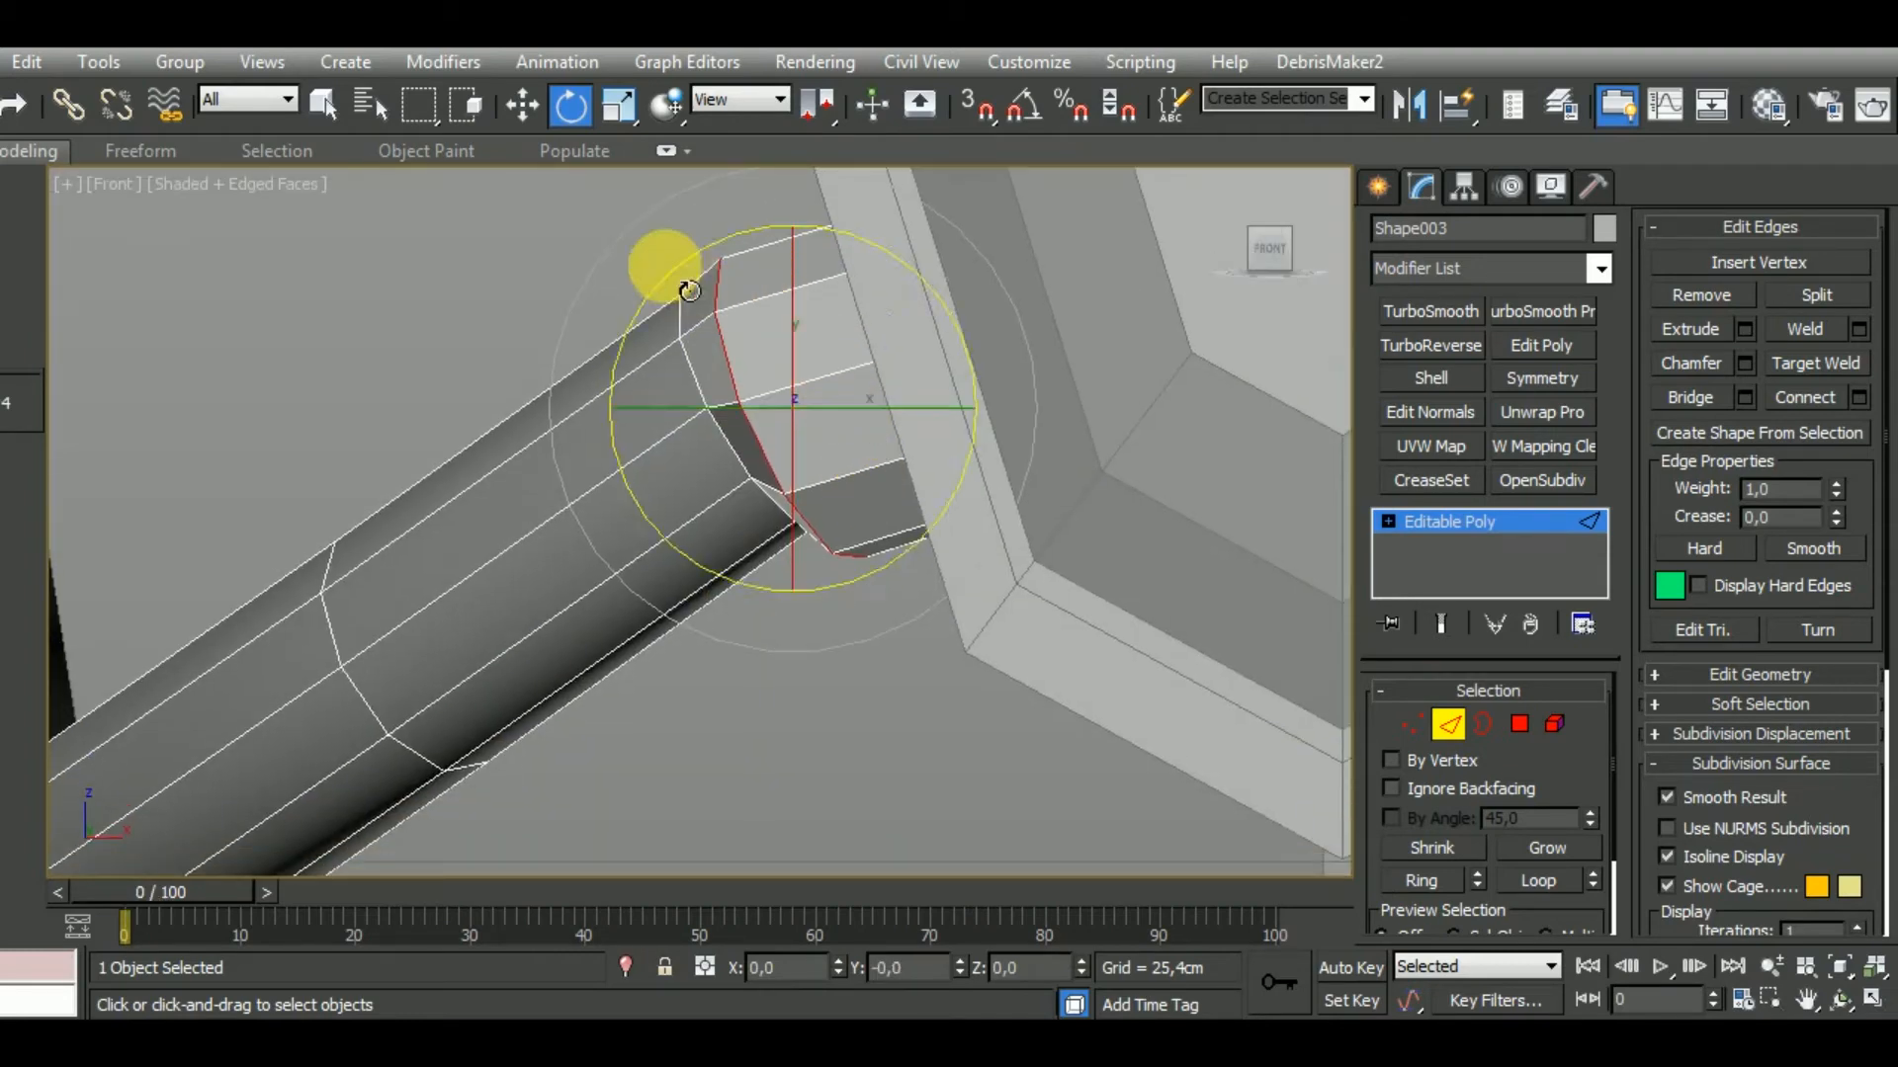
{"action": "key", "text": "w"}
{"action": "left_click_drag", "start_coordinate": [718, 433], "coordinate": [717, 417]}
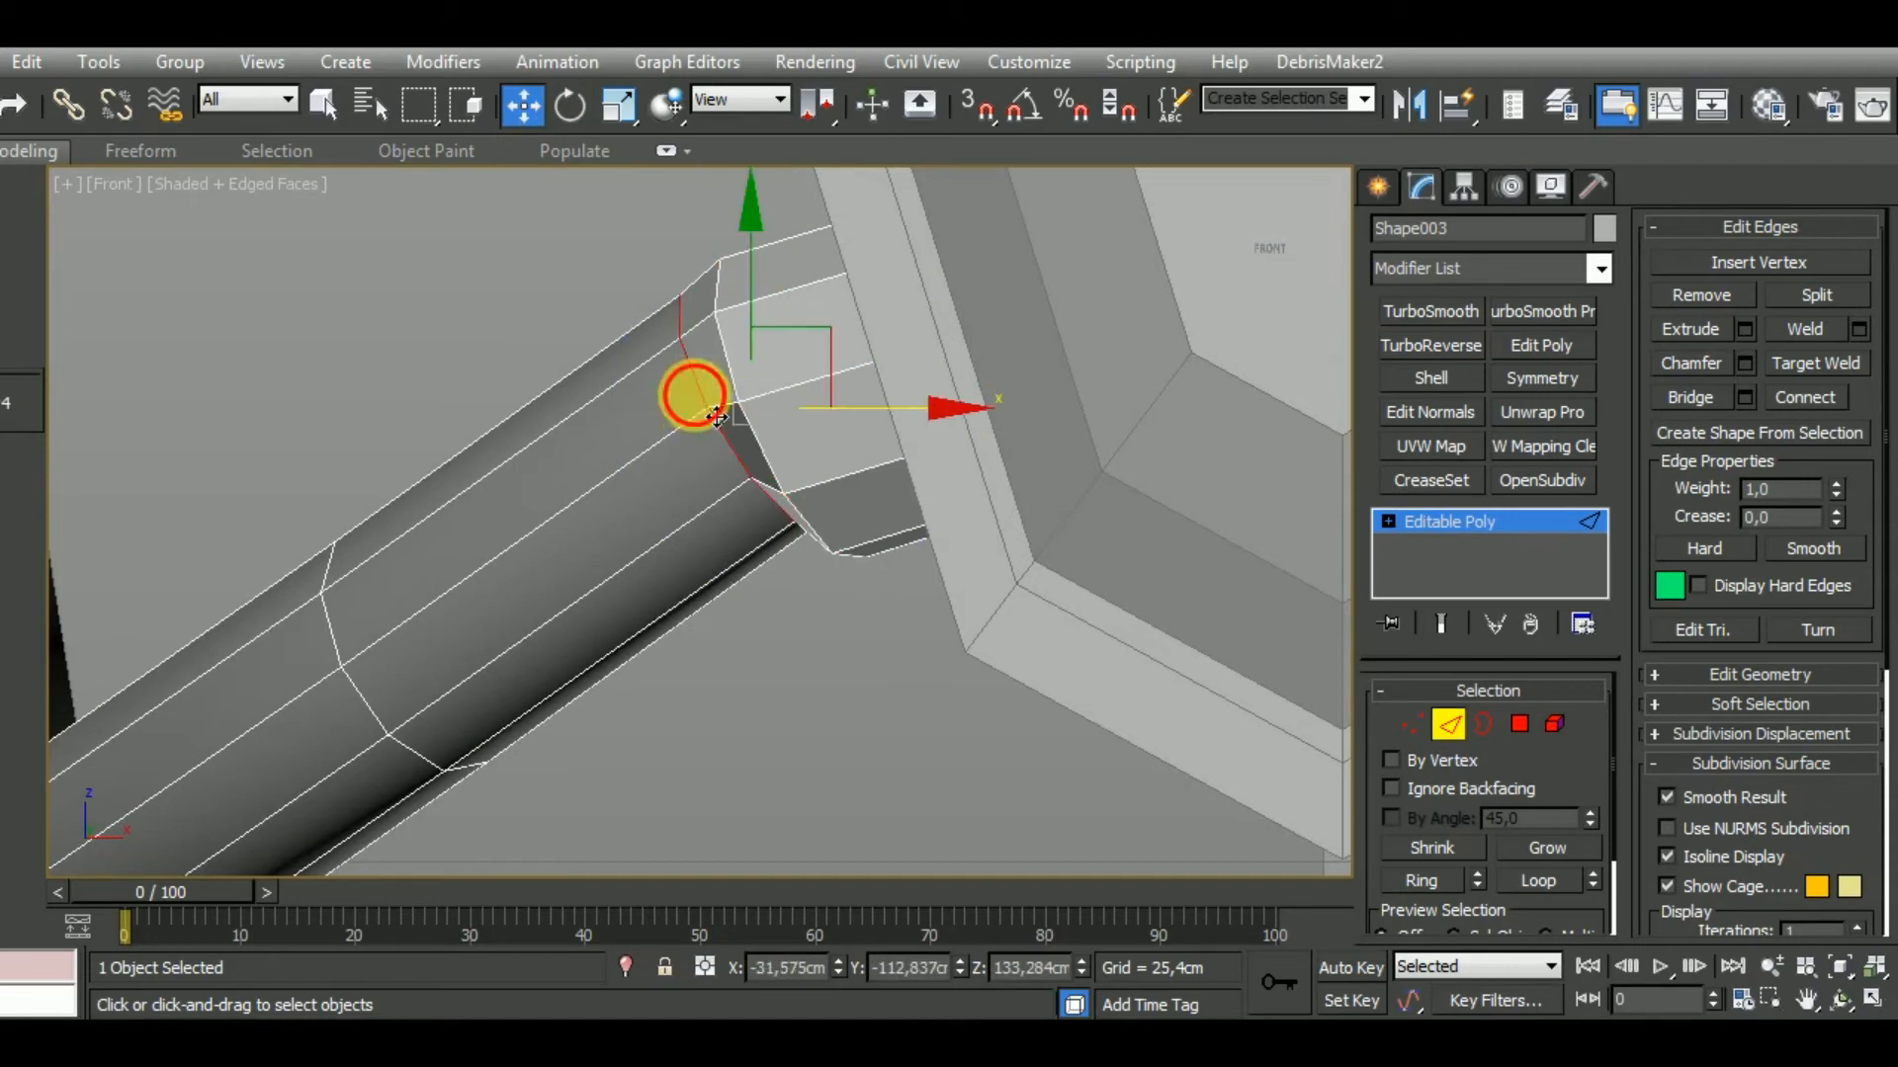
{"action": "left_click_drag", "start_coordinate": [767, 337], "coordinate": [856, 377]}
{"action": "scroll", "coordinate": [889, 381], "scroll_direction": "down", "scroll_amount": 3}
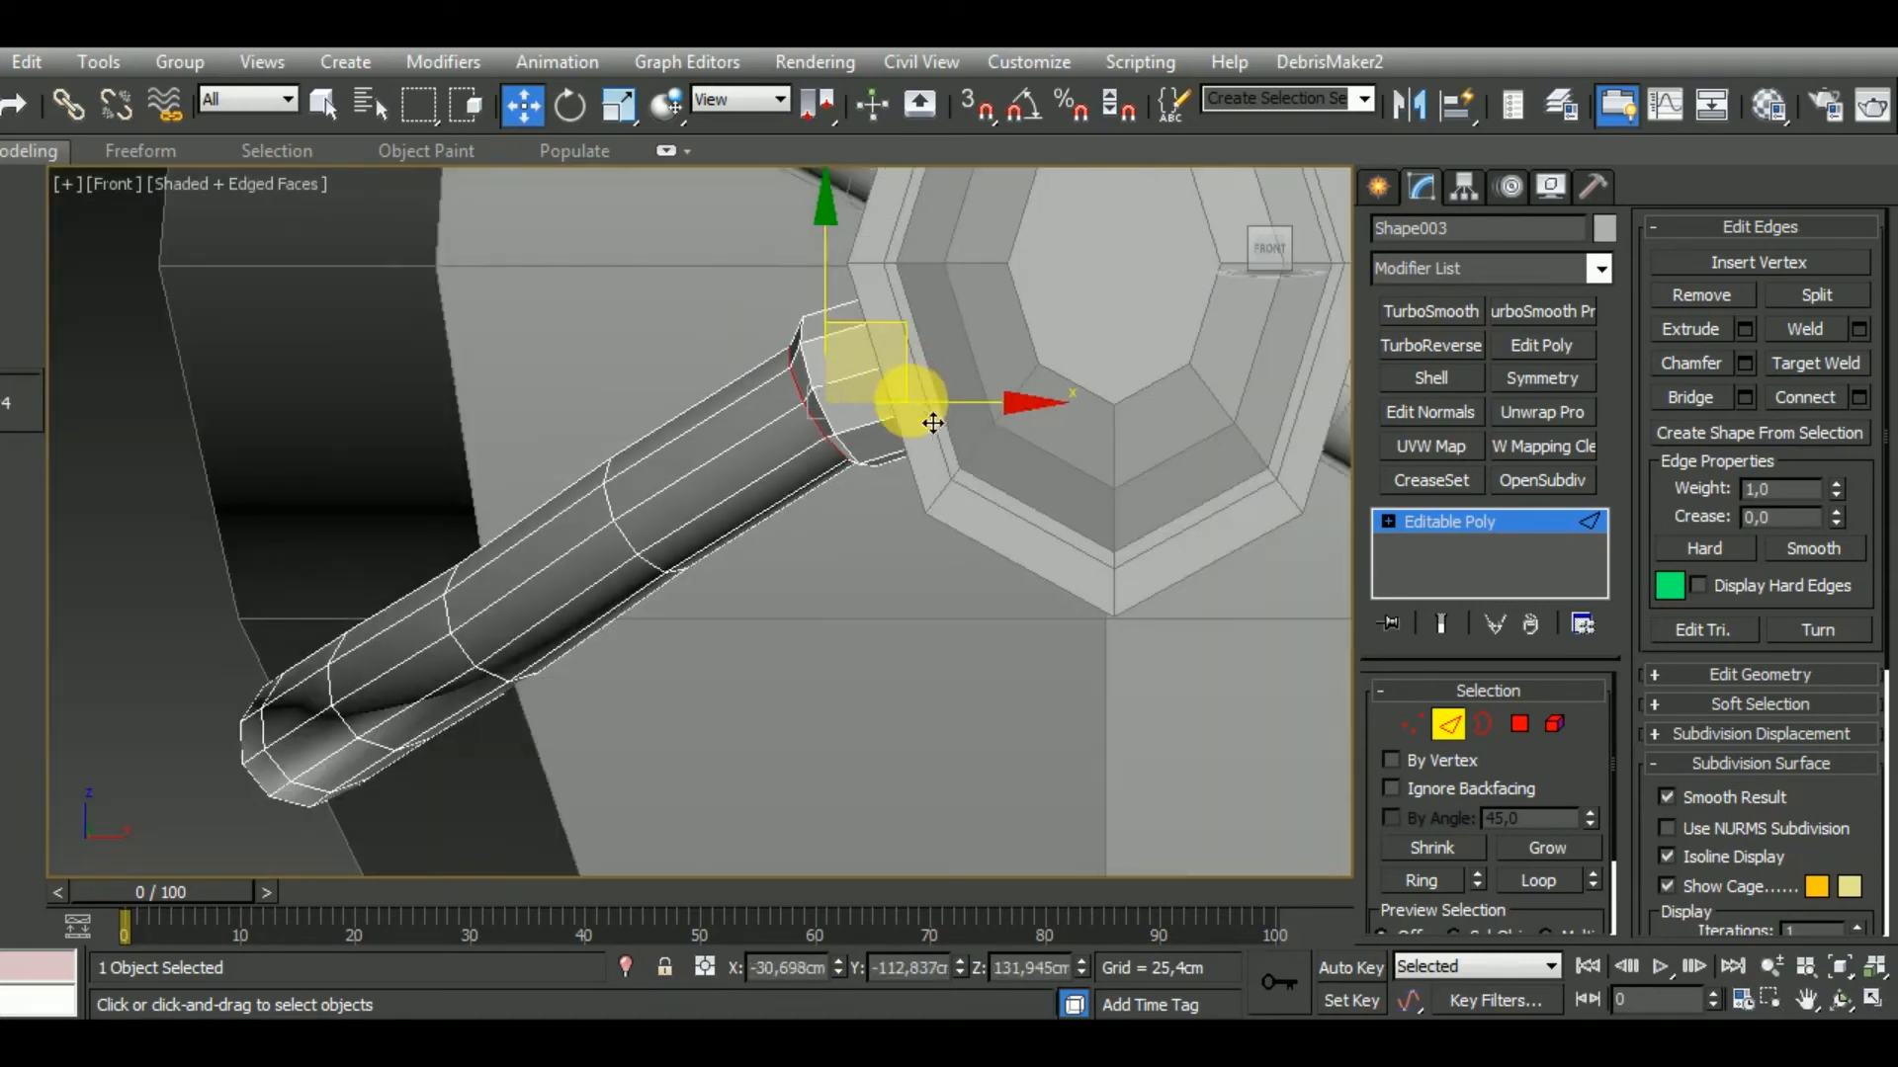
Rotate the collar's tube-side rim loop by about 4 degrees in the front view.
{"action": "scroll", "coordinate": [798, 359], "scroll_direction": "up", "scroll_amount": 3}
{"action": "double_click", "coordinate": [811, 370]}
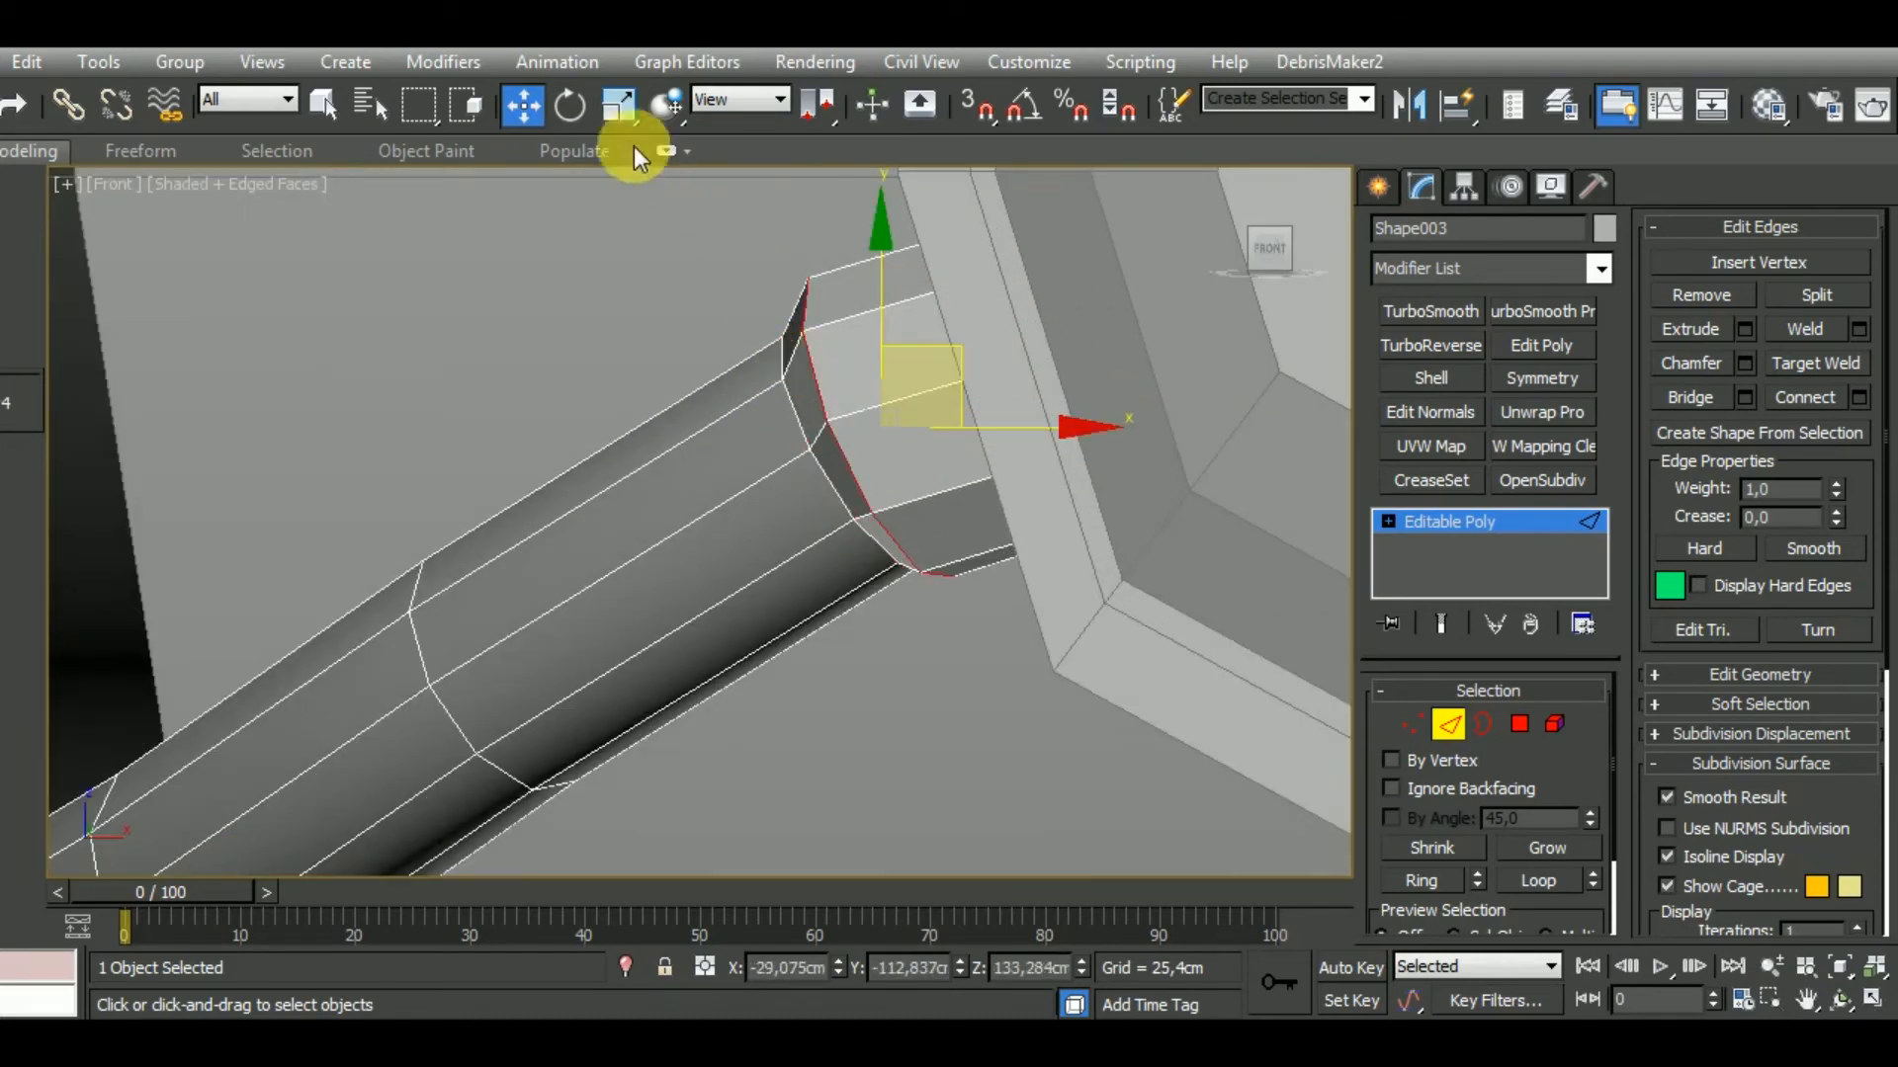
{"action": "left_click", "coordinate": [570, 104]}
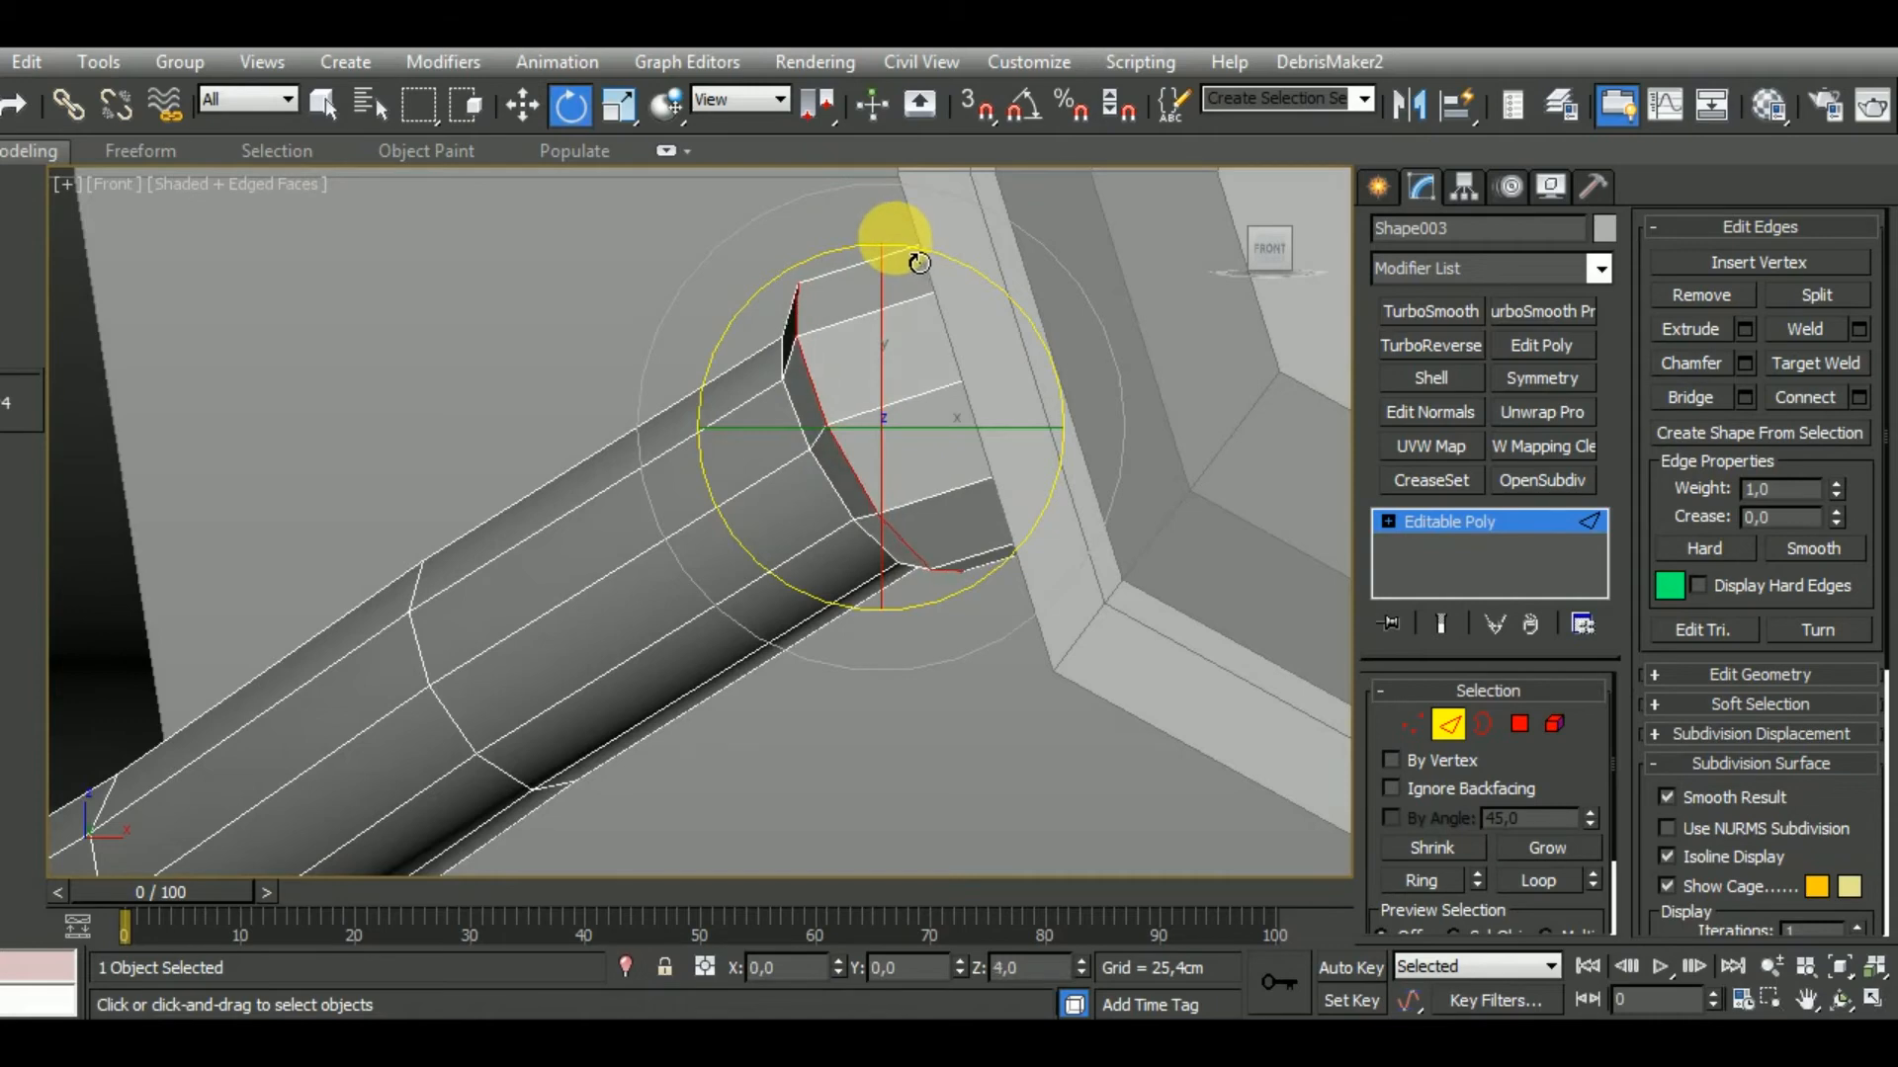
{"action": "left_click", "coordinate": [522, 104]}
{"action": "scroll", "coordinate": [692, 514], "scroll_direction": "down", "scroll_amount": 4}
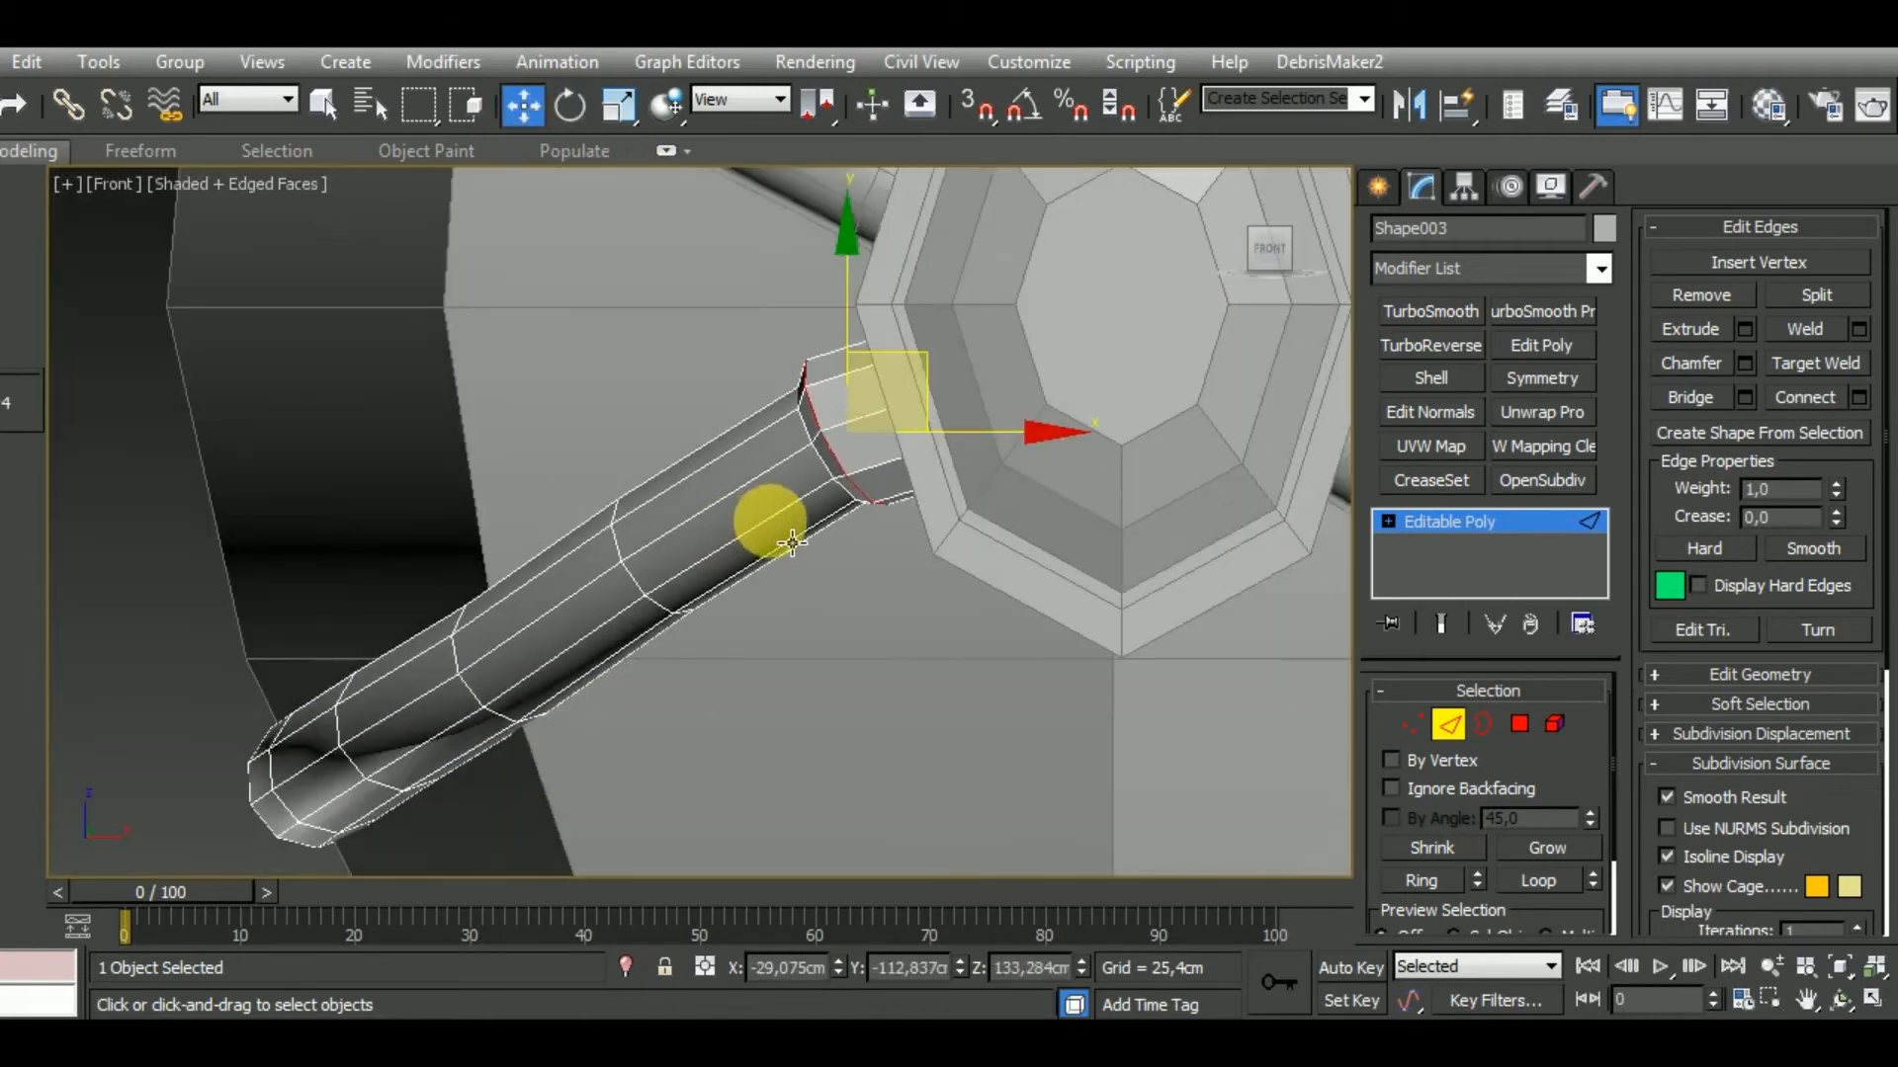
Move the tube's end loop to X -30.012 cm, Y -113.874 cm, and the collar's open end loop to X -20.748 cm, Y -115.444 cm.
{"action": "middle_click_drag", "start_coordinate": [937, 422], "coordinate": [1002, 731], "text": "alt"}
{"action": "scroll", "coordinate": [870, 405], "scroll_direction": "up", "scroll_amount": 3}
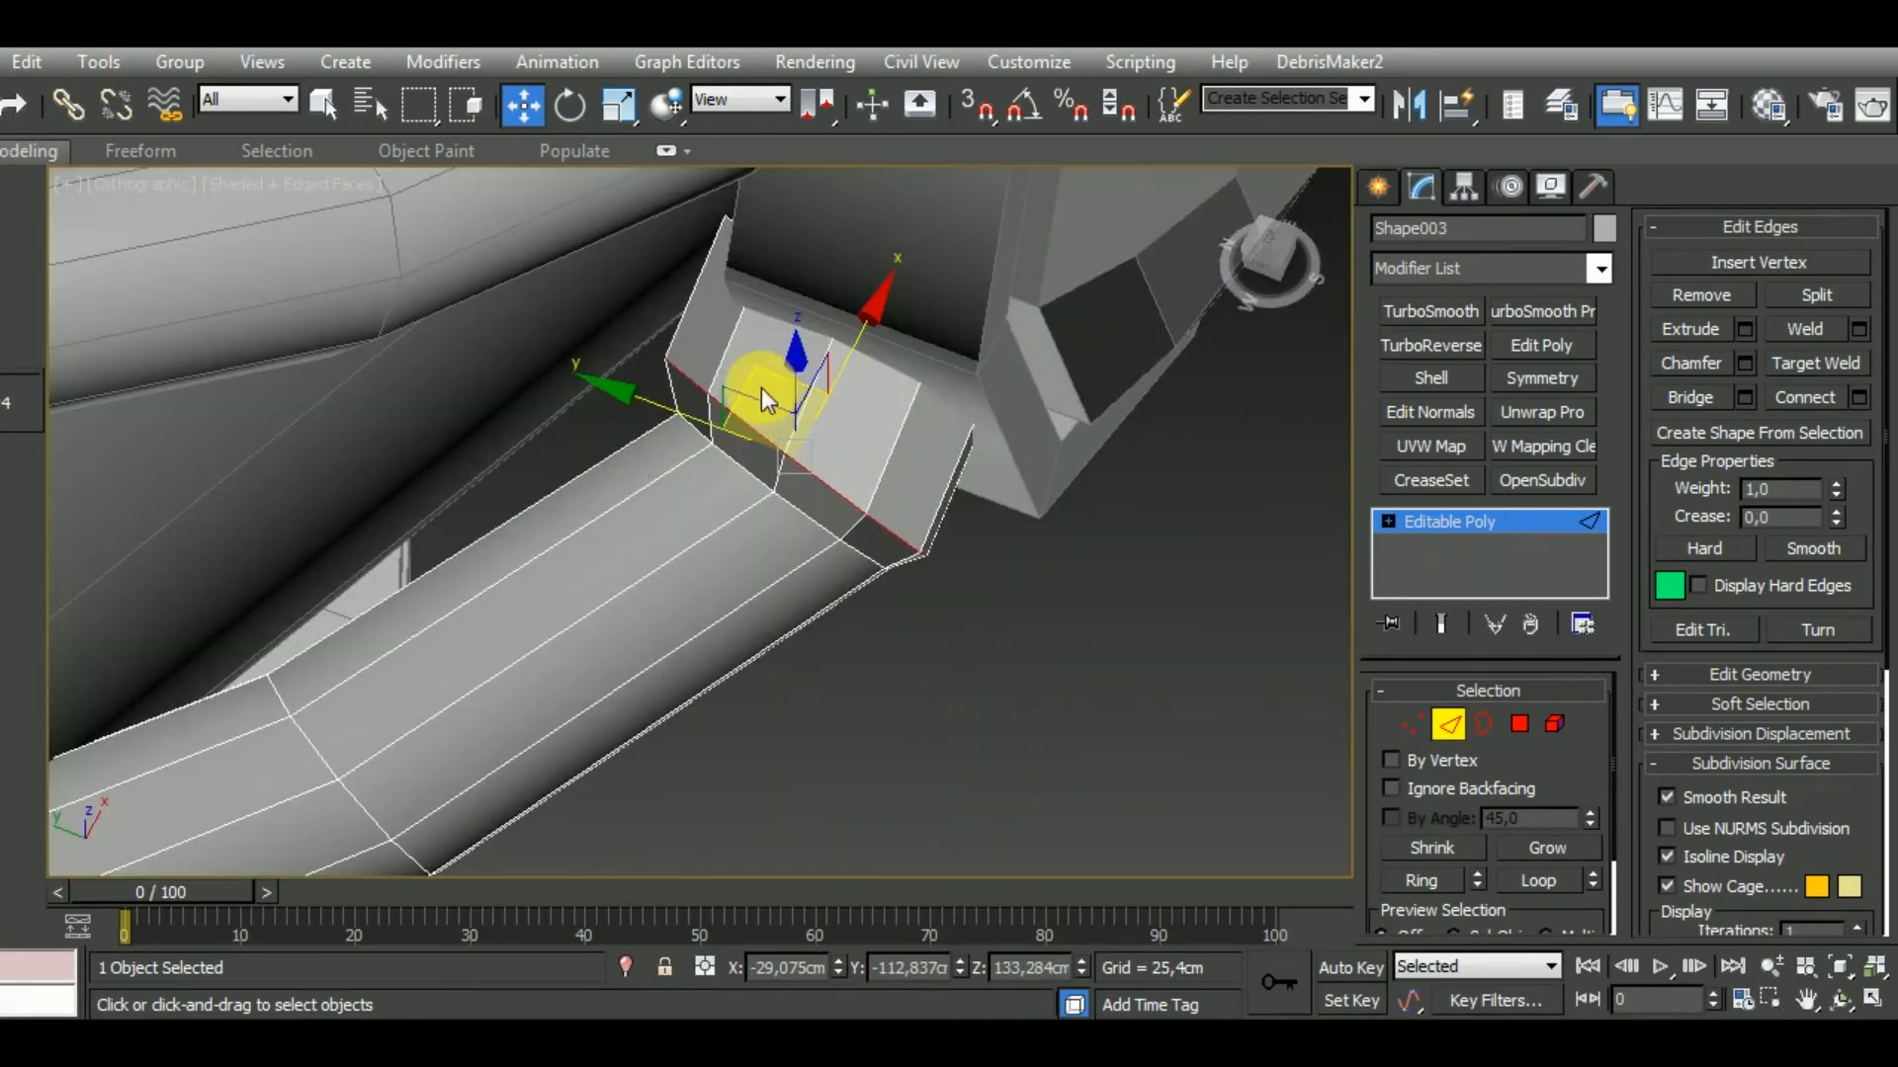
{"action": "left_click_drag", "start_coordinate": [761, 387], "coordinate": [817, 444]}
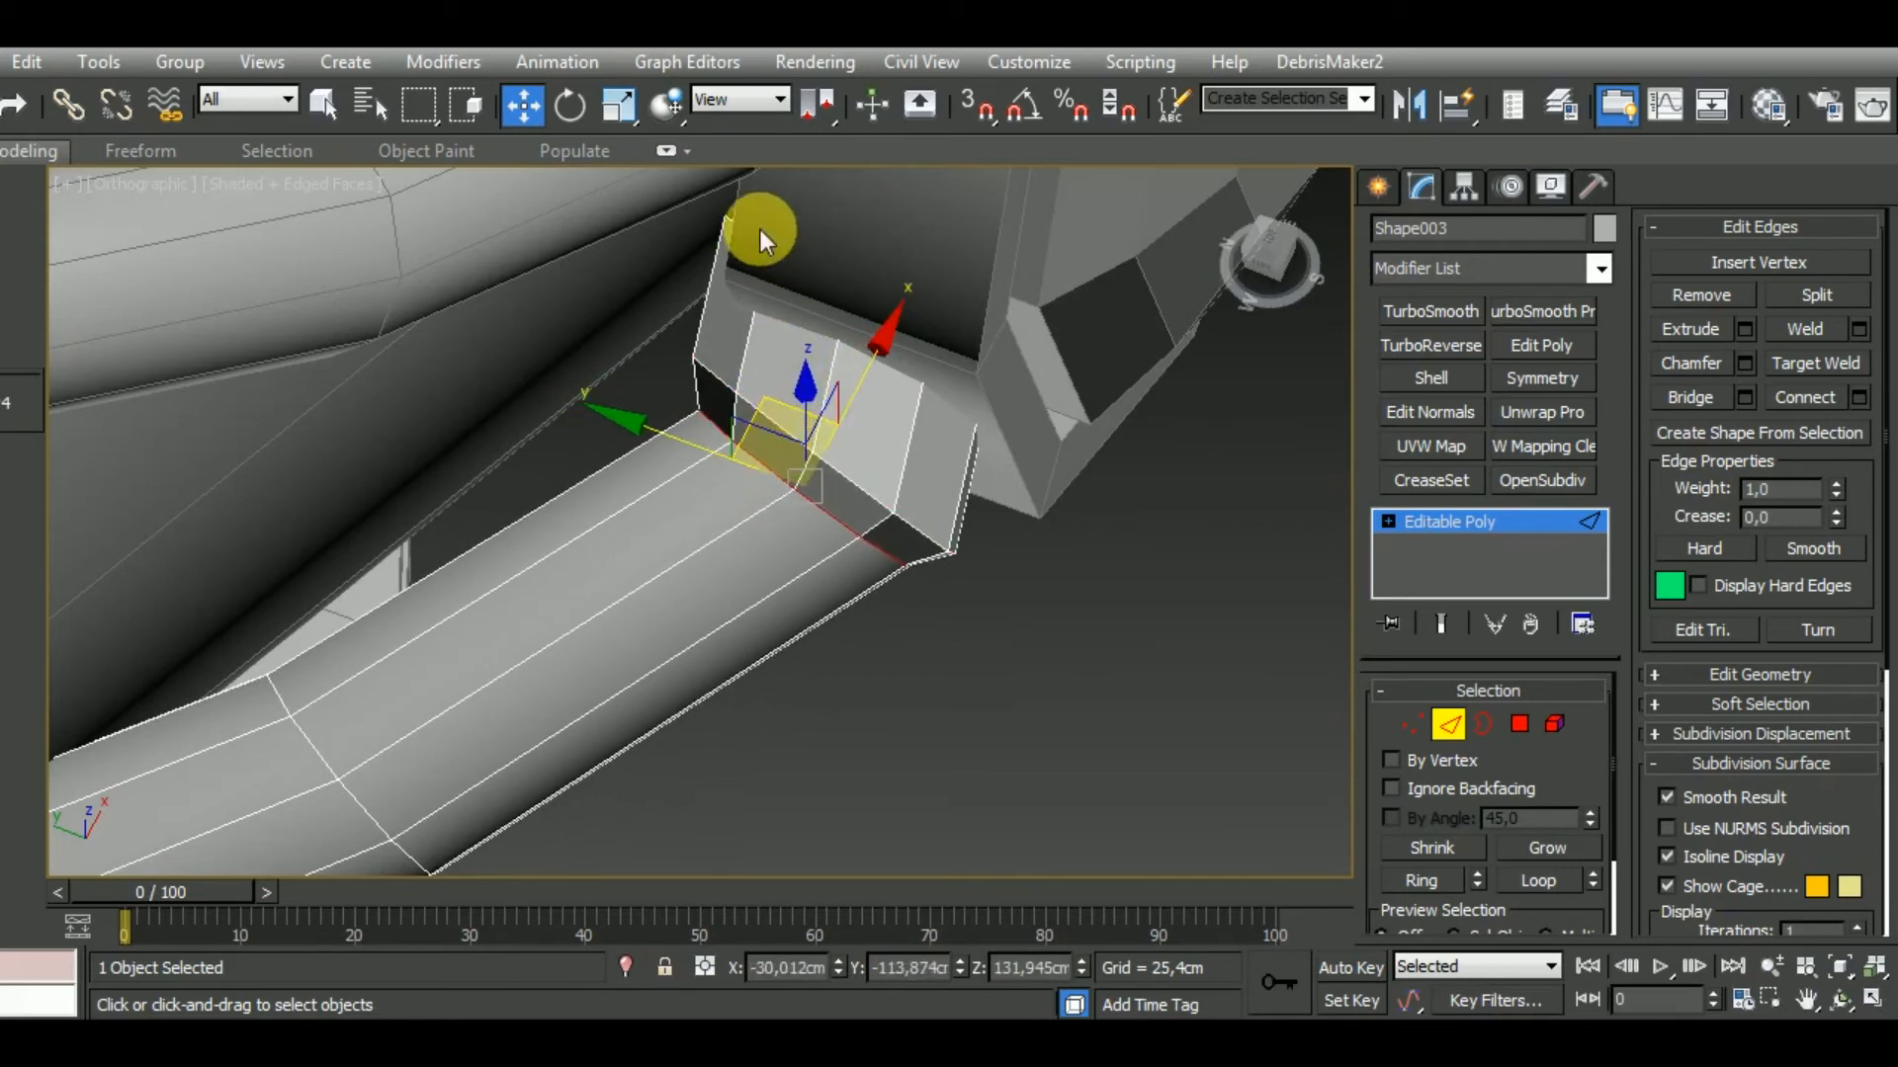
{"action": "left_click", "coordinate": [756, 240]}
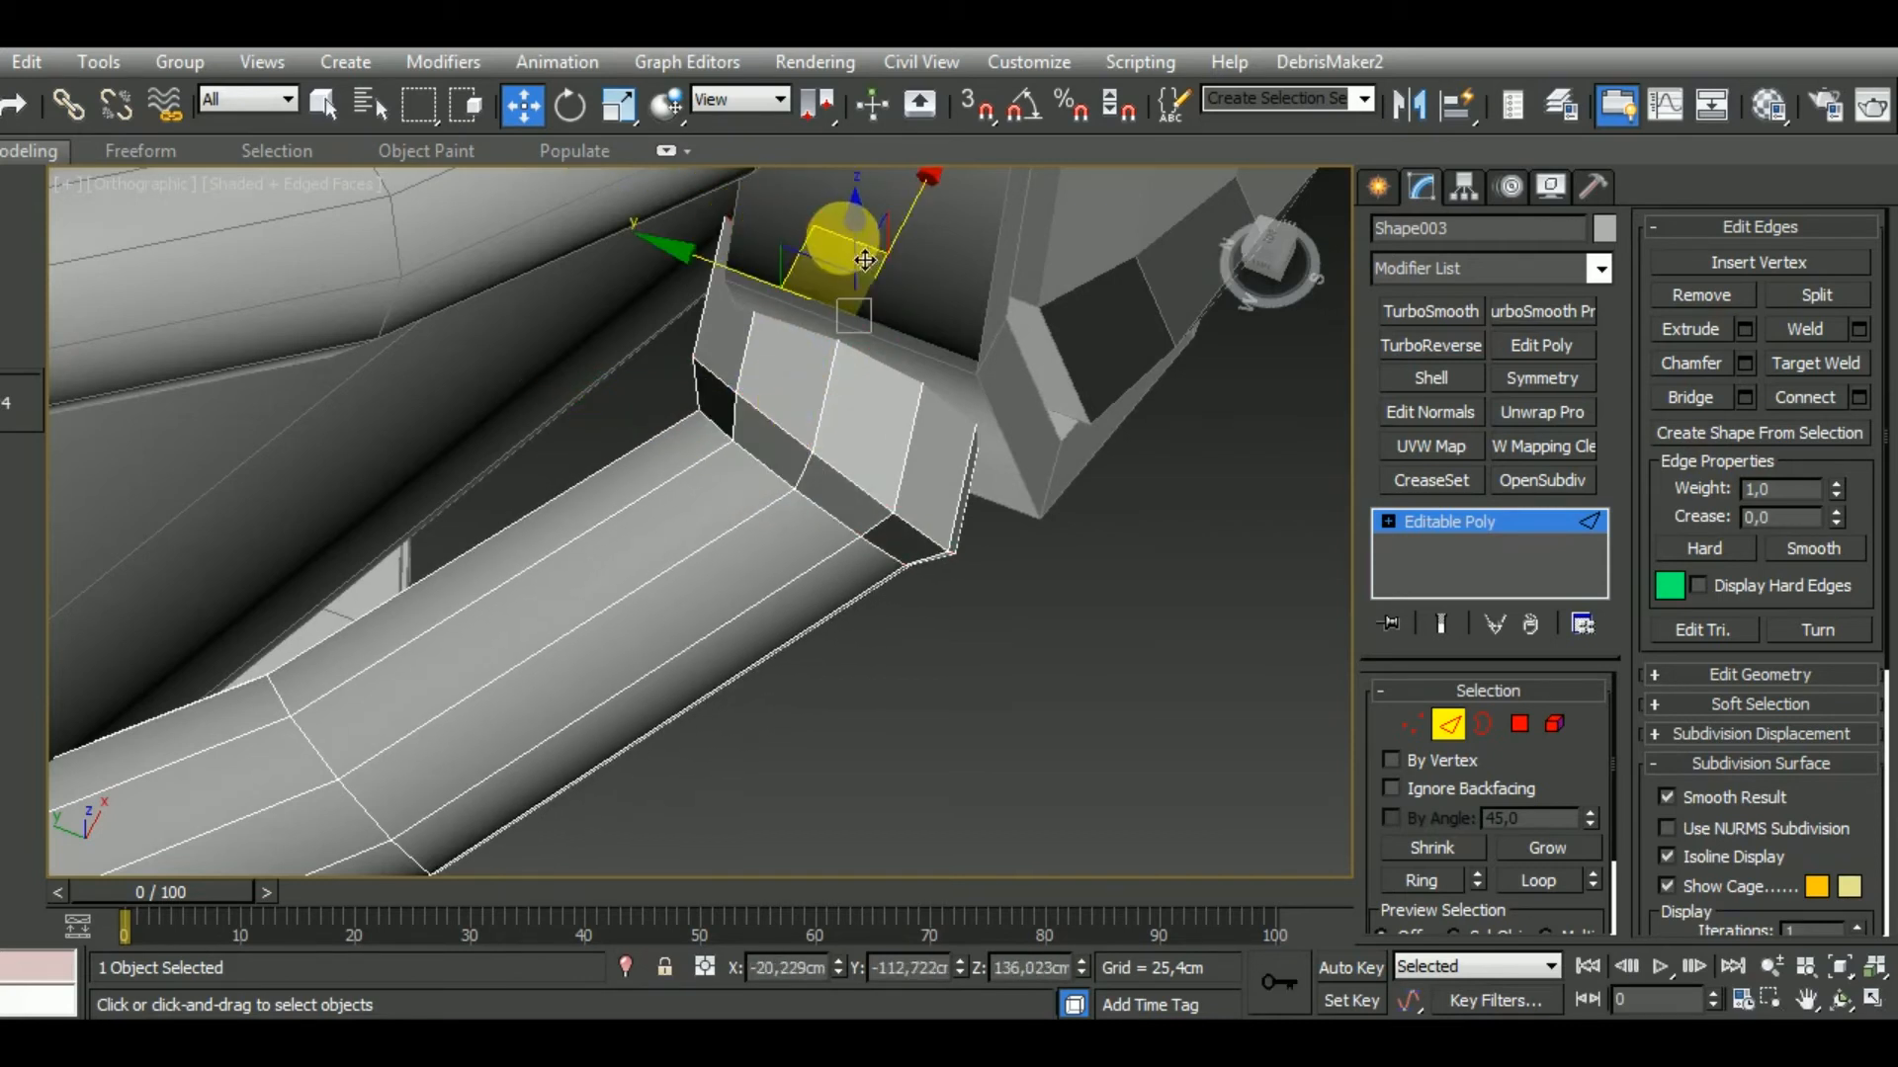
{"action": "left_click_drag", "start_coordinate": [865, 259], "coordinate": [940, 311]}
{"action": "scroll", "coordinate": [877, 381], "scroll_direction": "down", "scroll_amount": 3}
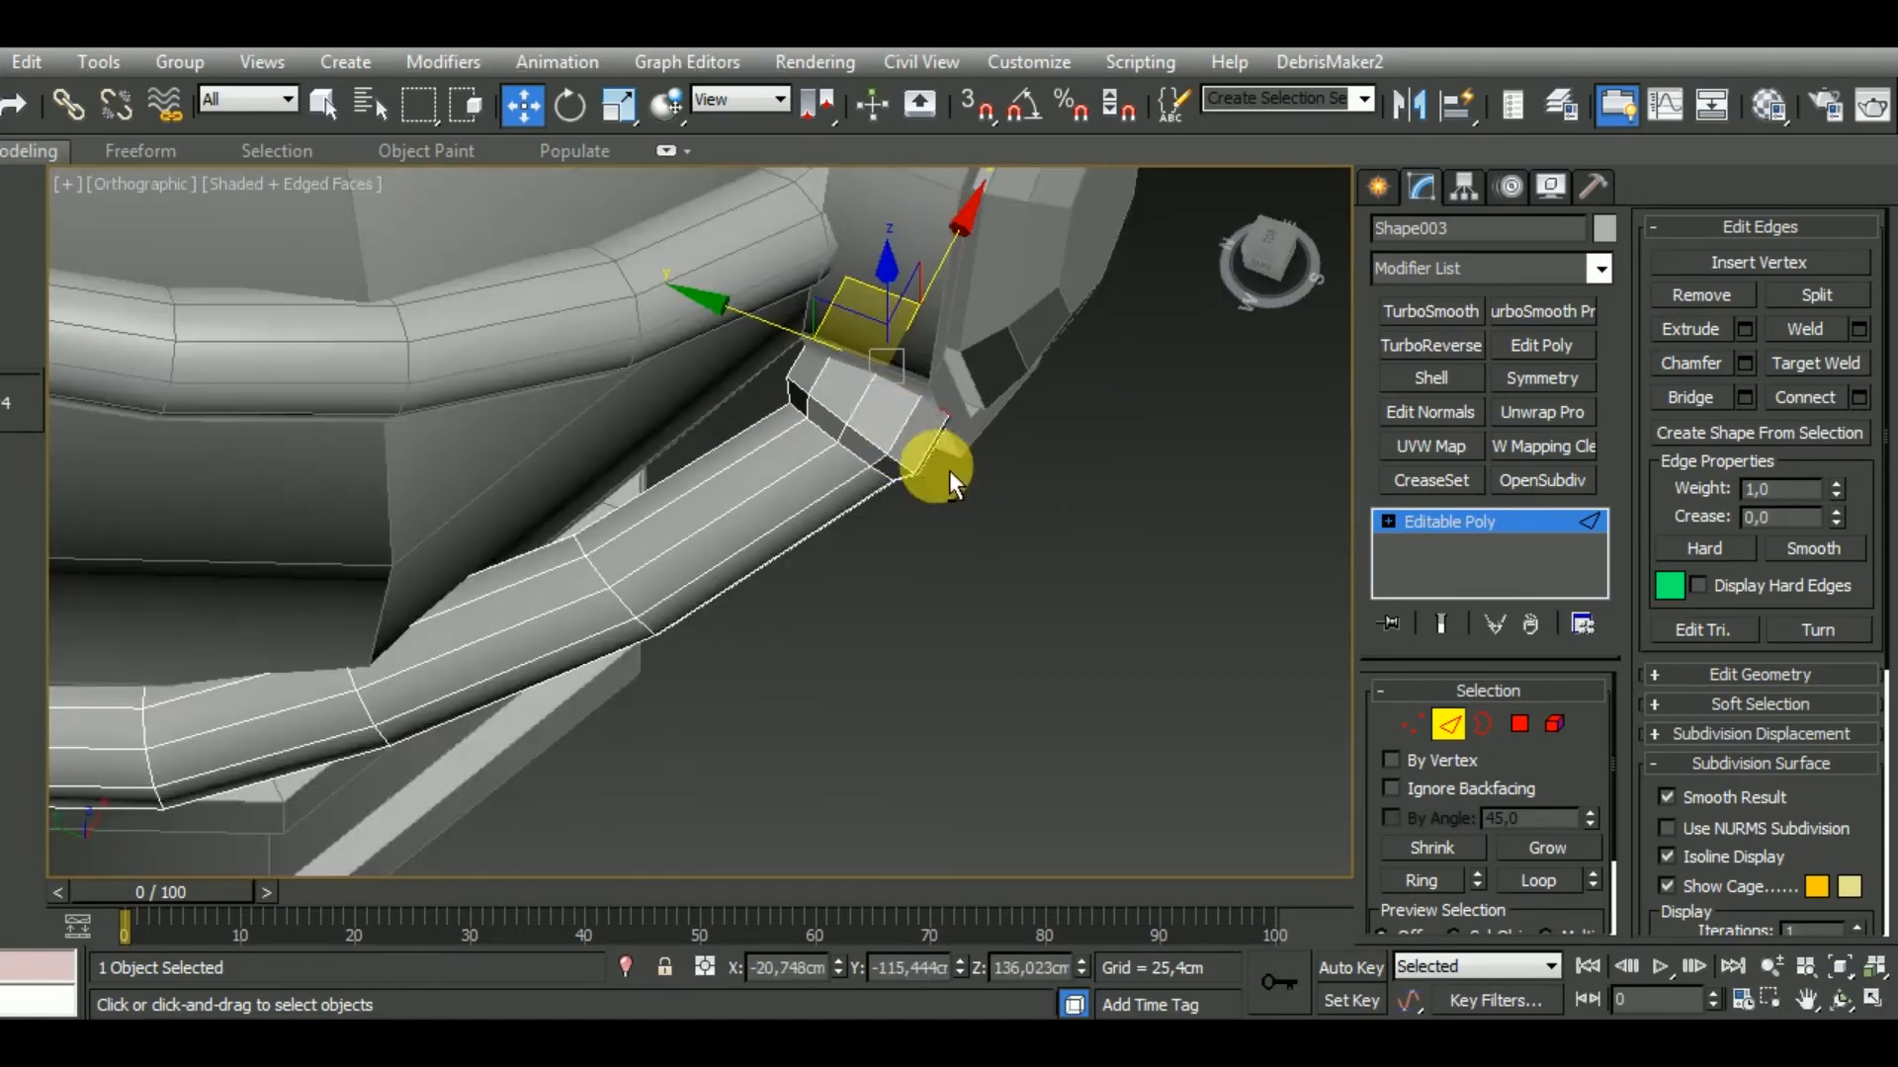
Move the medallion's back face towards the bottle to Y -107.719 cm, and shift the whole medallion about 1.9 cm outward along Y.
{"action": "middle_click_drag", "start_coordinate": [944, 476], "coordinate": [922, 445], "text": "alt"}
{"action": "left_click", "coordinate": [1518, 724]}
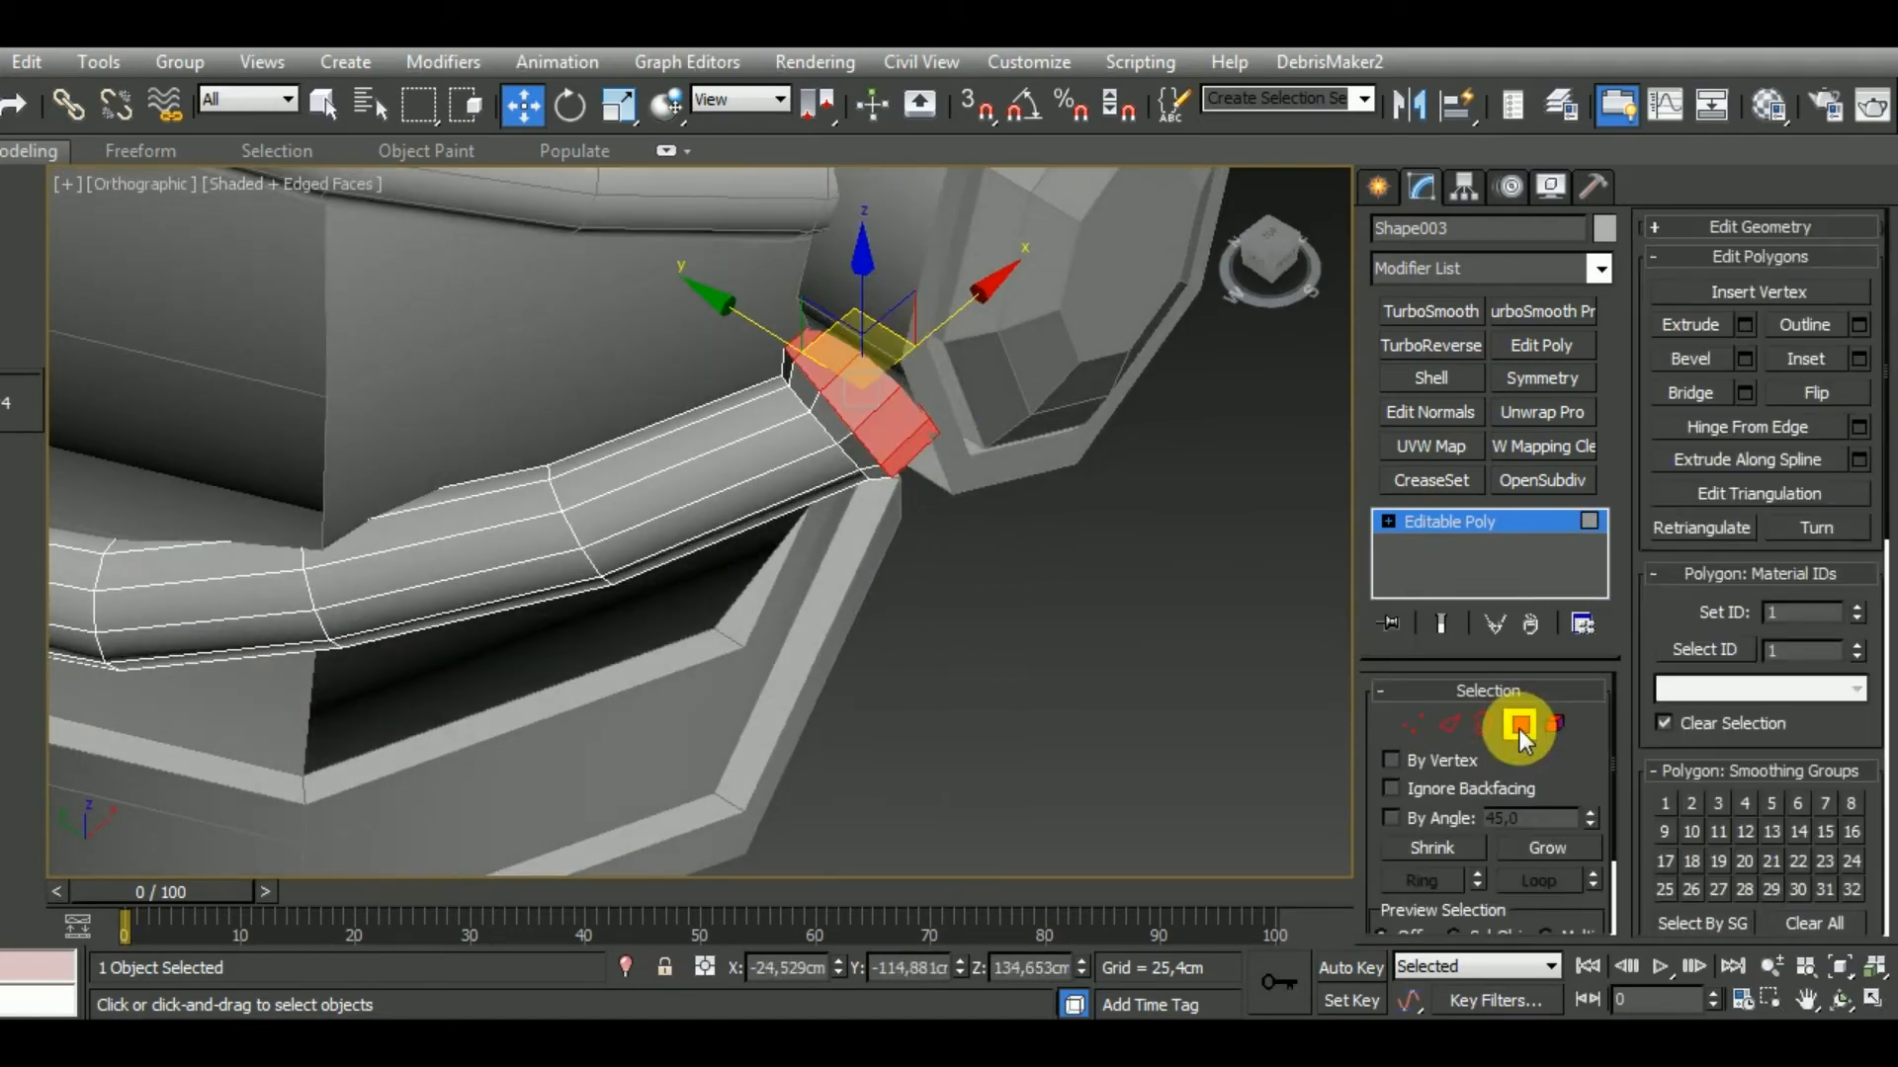
{"action": "middle_click_drag", "start_coordinate": [1081, 696], "coordinate": [1192, 593], "text": "alt"}
{"action": "left_click", "coordinate": [1519, 731]}
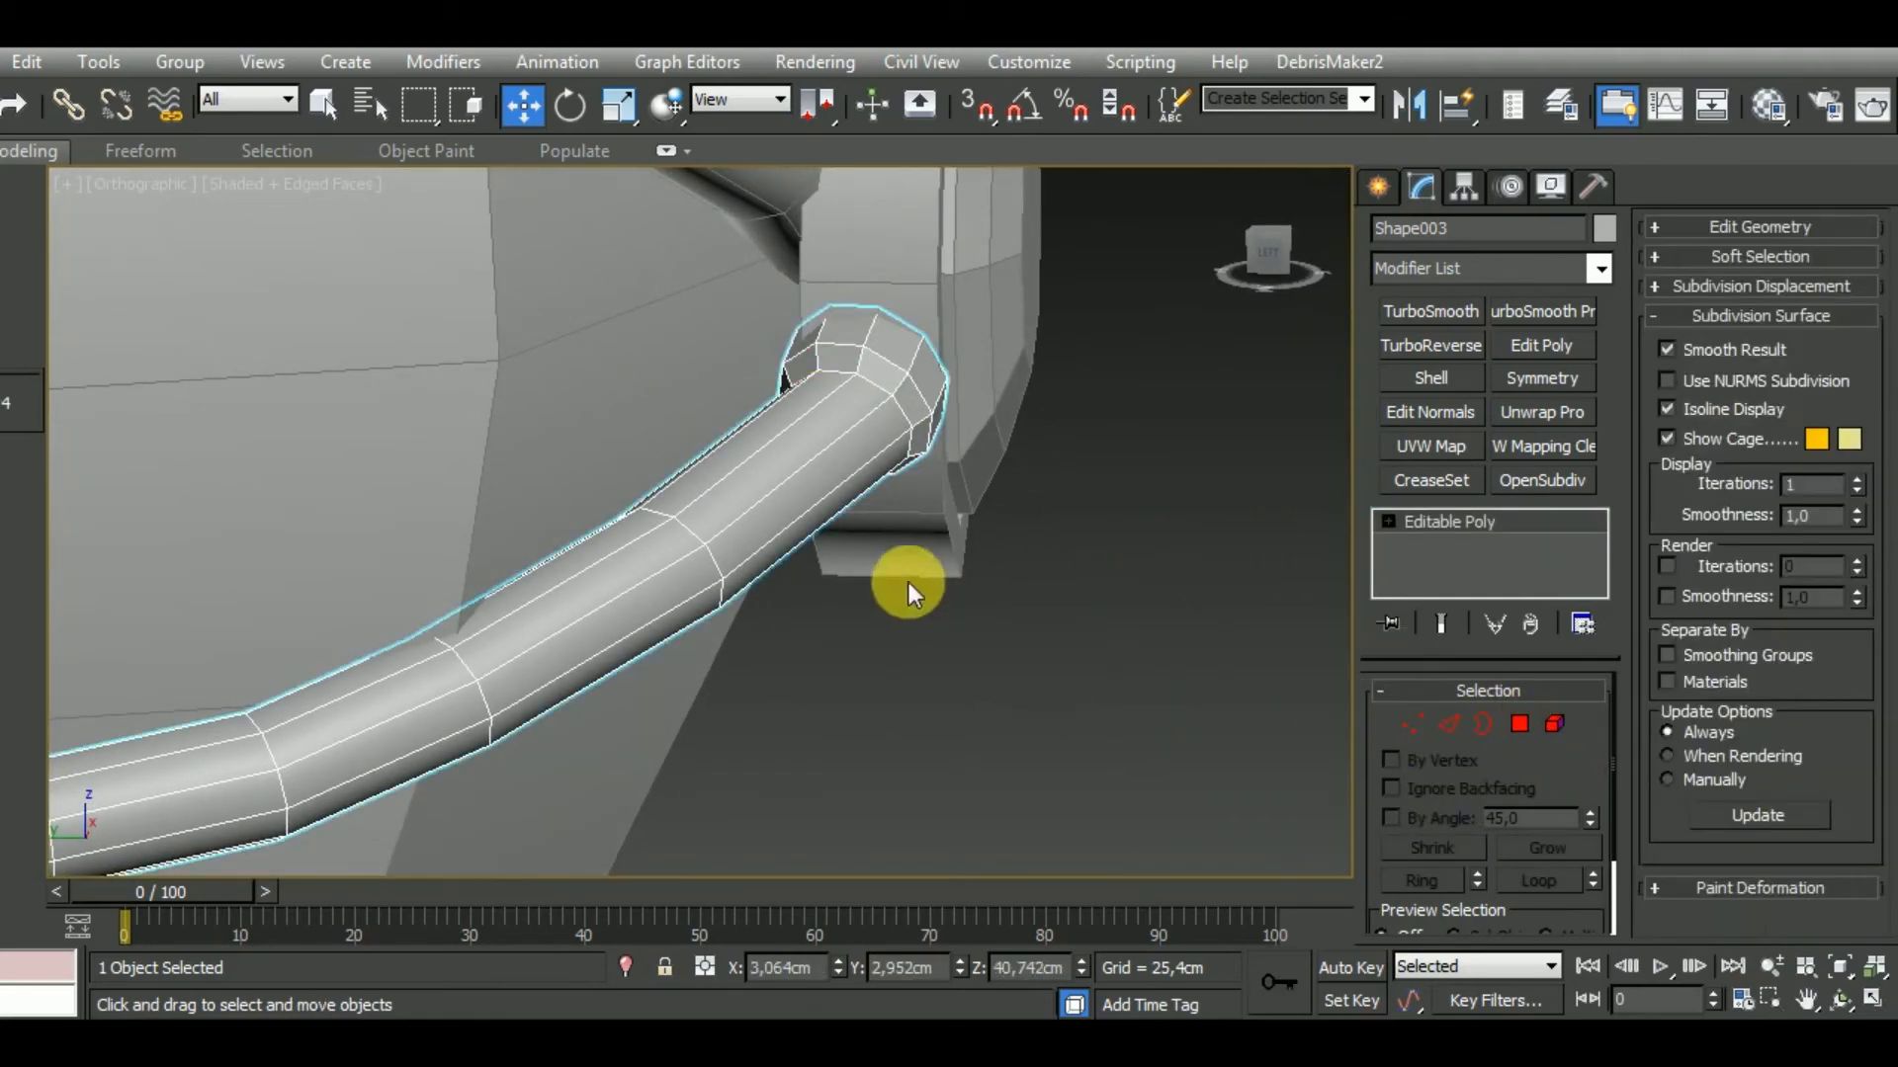
{"action": "left_click", "coordinate": [902, 530]}
{"action": "left_click", "coordinate": [1519, 724]}
{"action": "middle_click_drag", "start_coordinate": [1066, 626], "coordinate": [1093, 601], "text": "alt"}
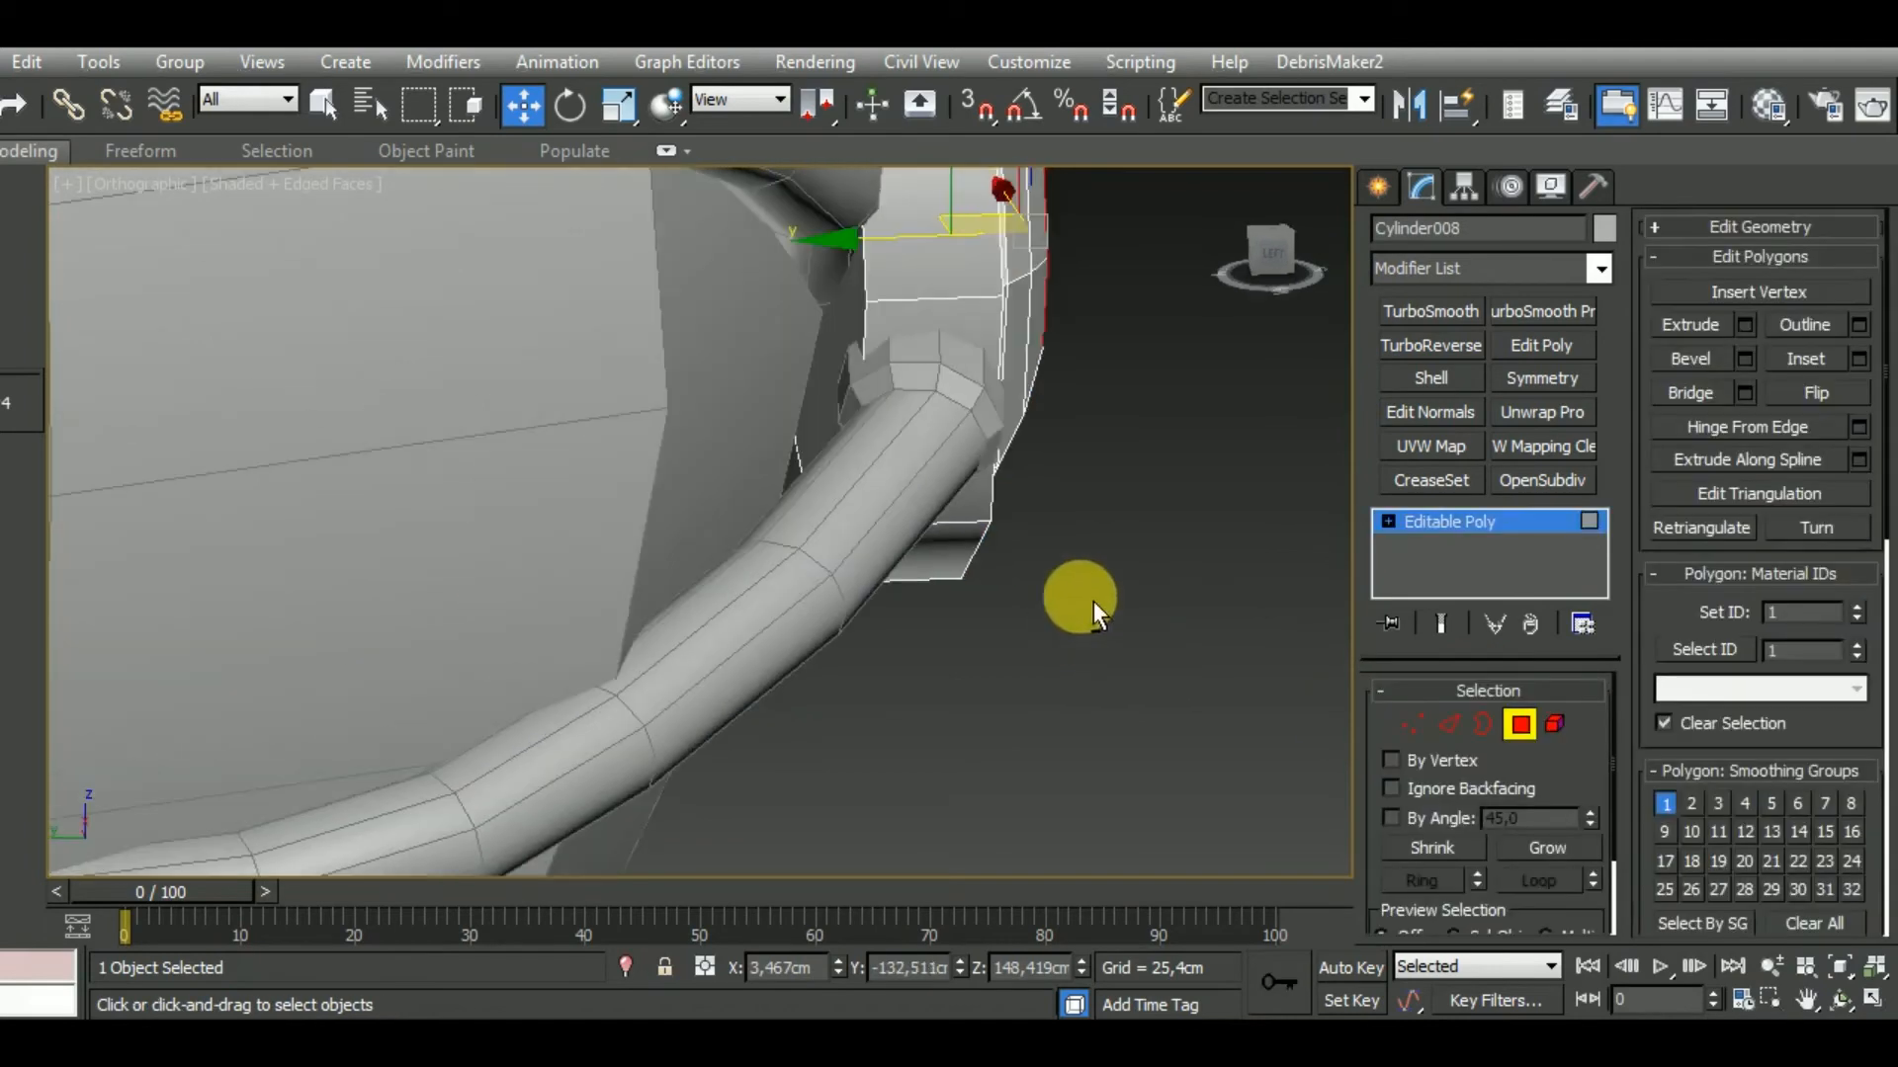
{"action": "left_click", "coordinate": [846, 338]}
{"action": "left_click_drag", "start_coordinate": [714, 263], "coordinate": [700, 261]}
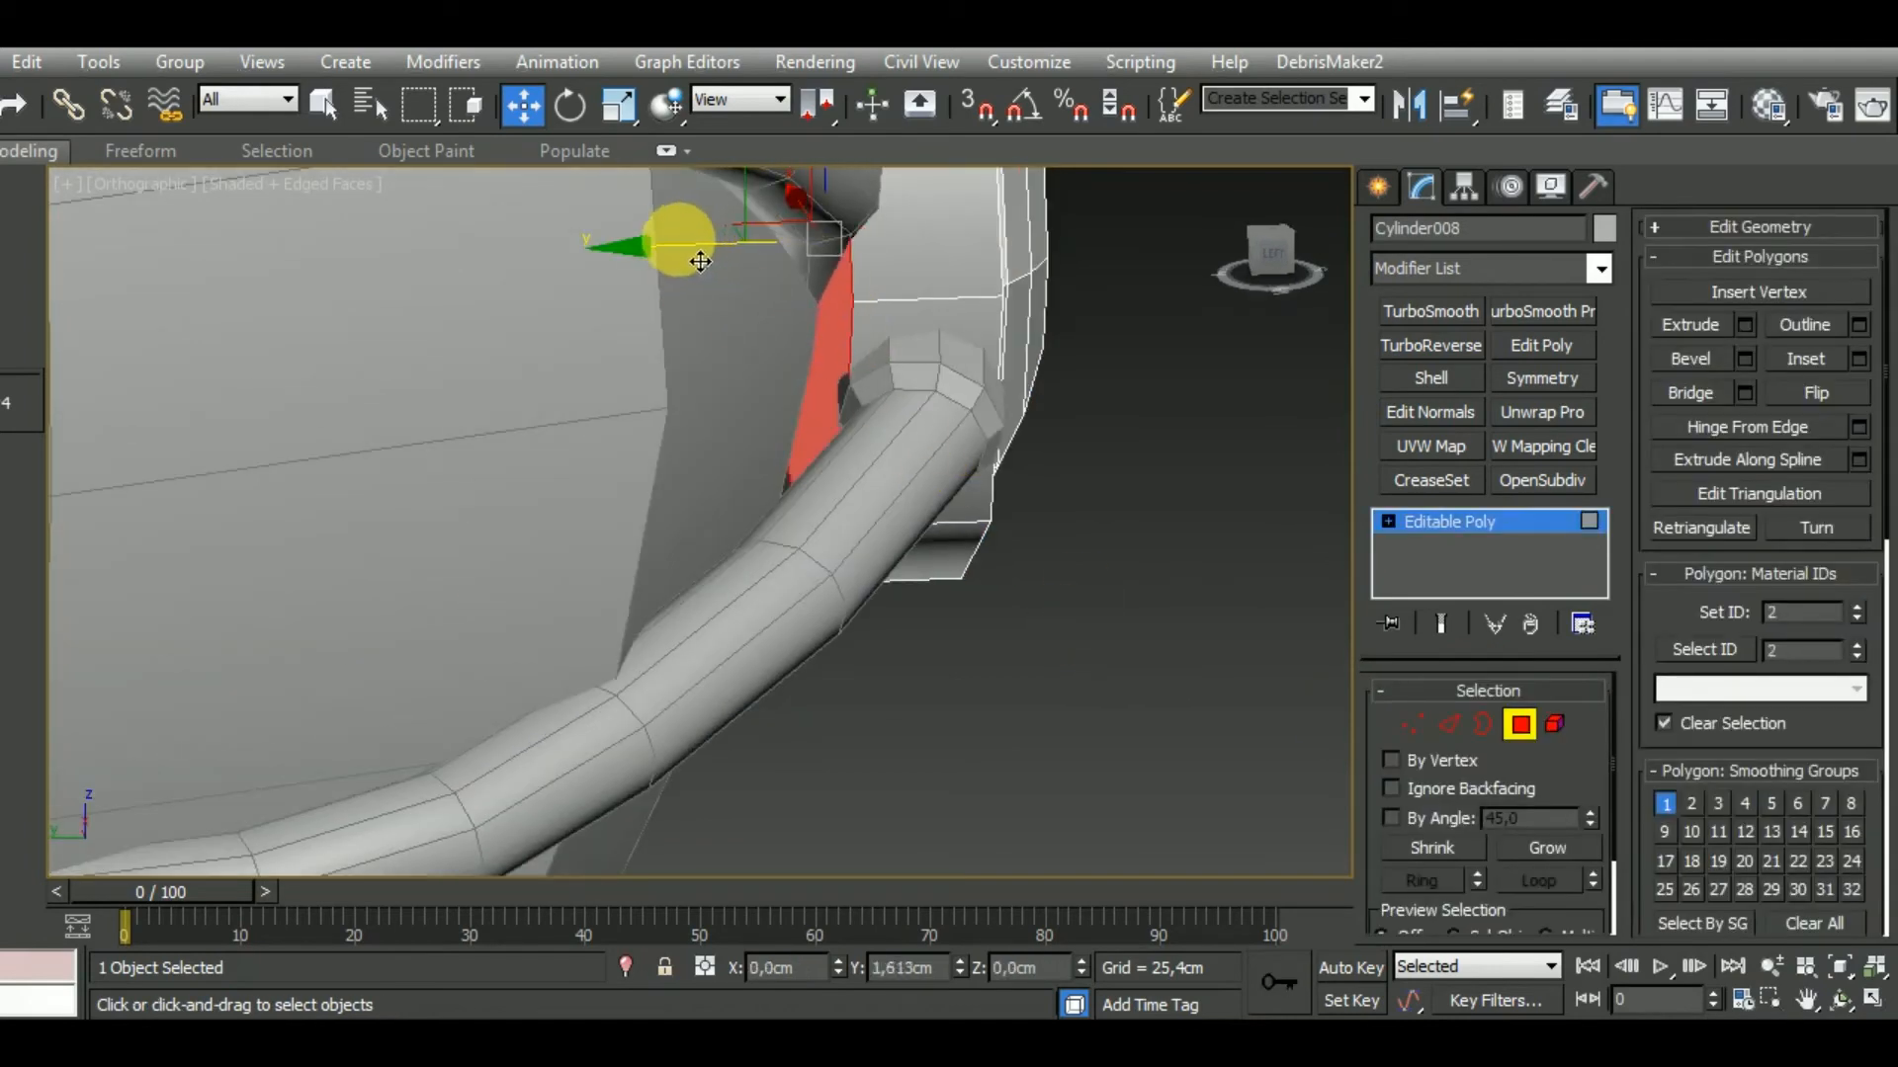
{"action": "left_click", "coordinate": [1520, 725]}
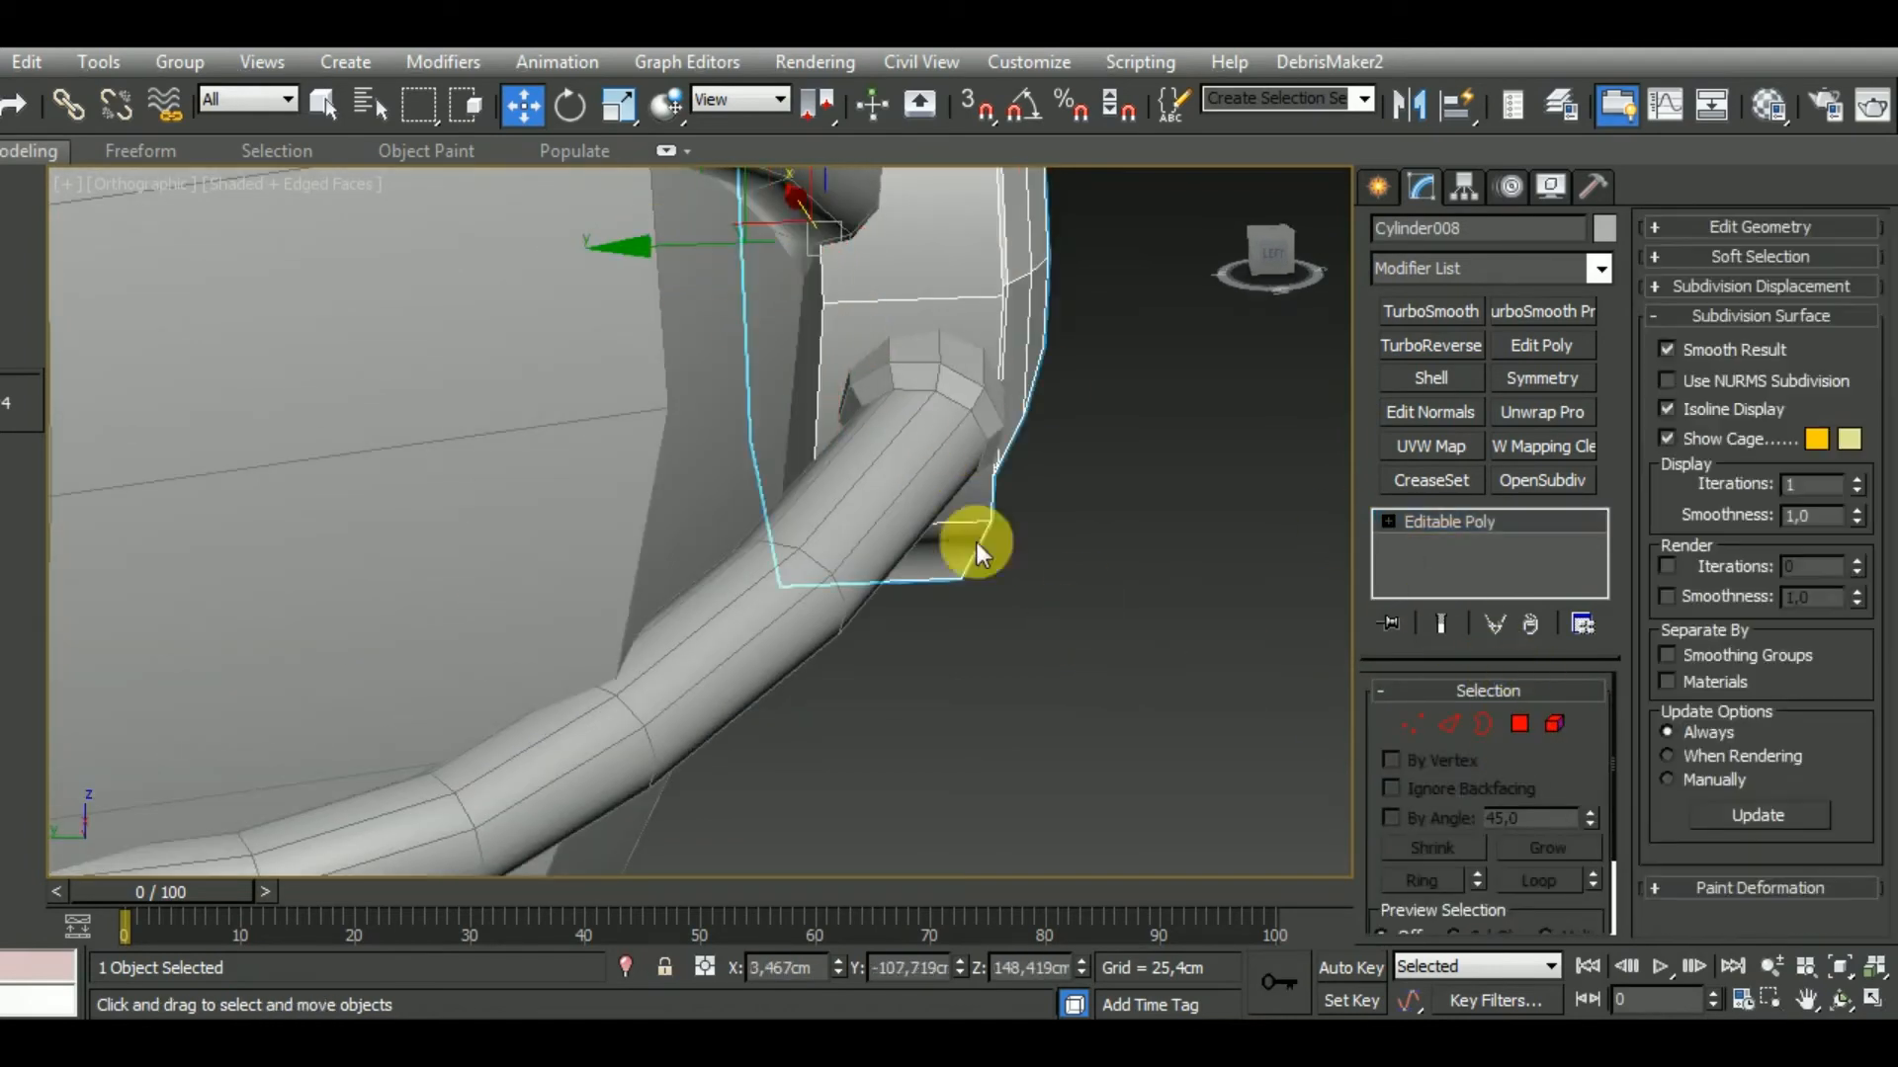
{"action": "left_click_drag", "start_coordinate": [658, 270], "coordinate": [675, 269]}
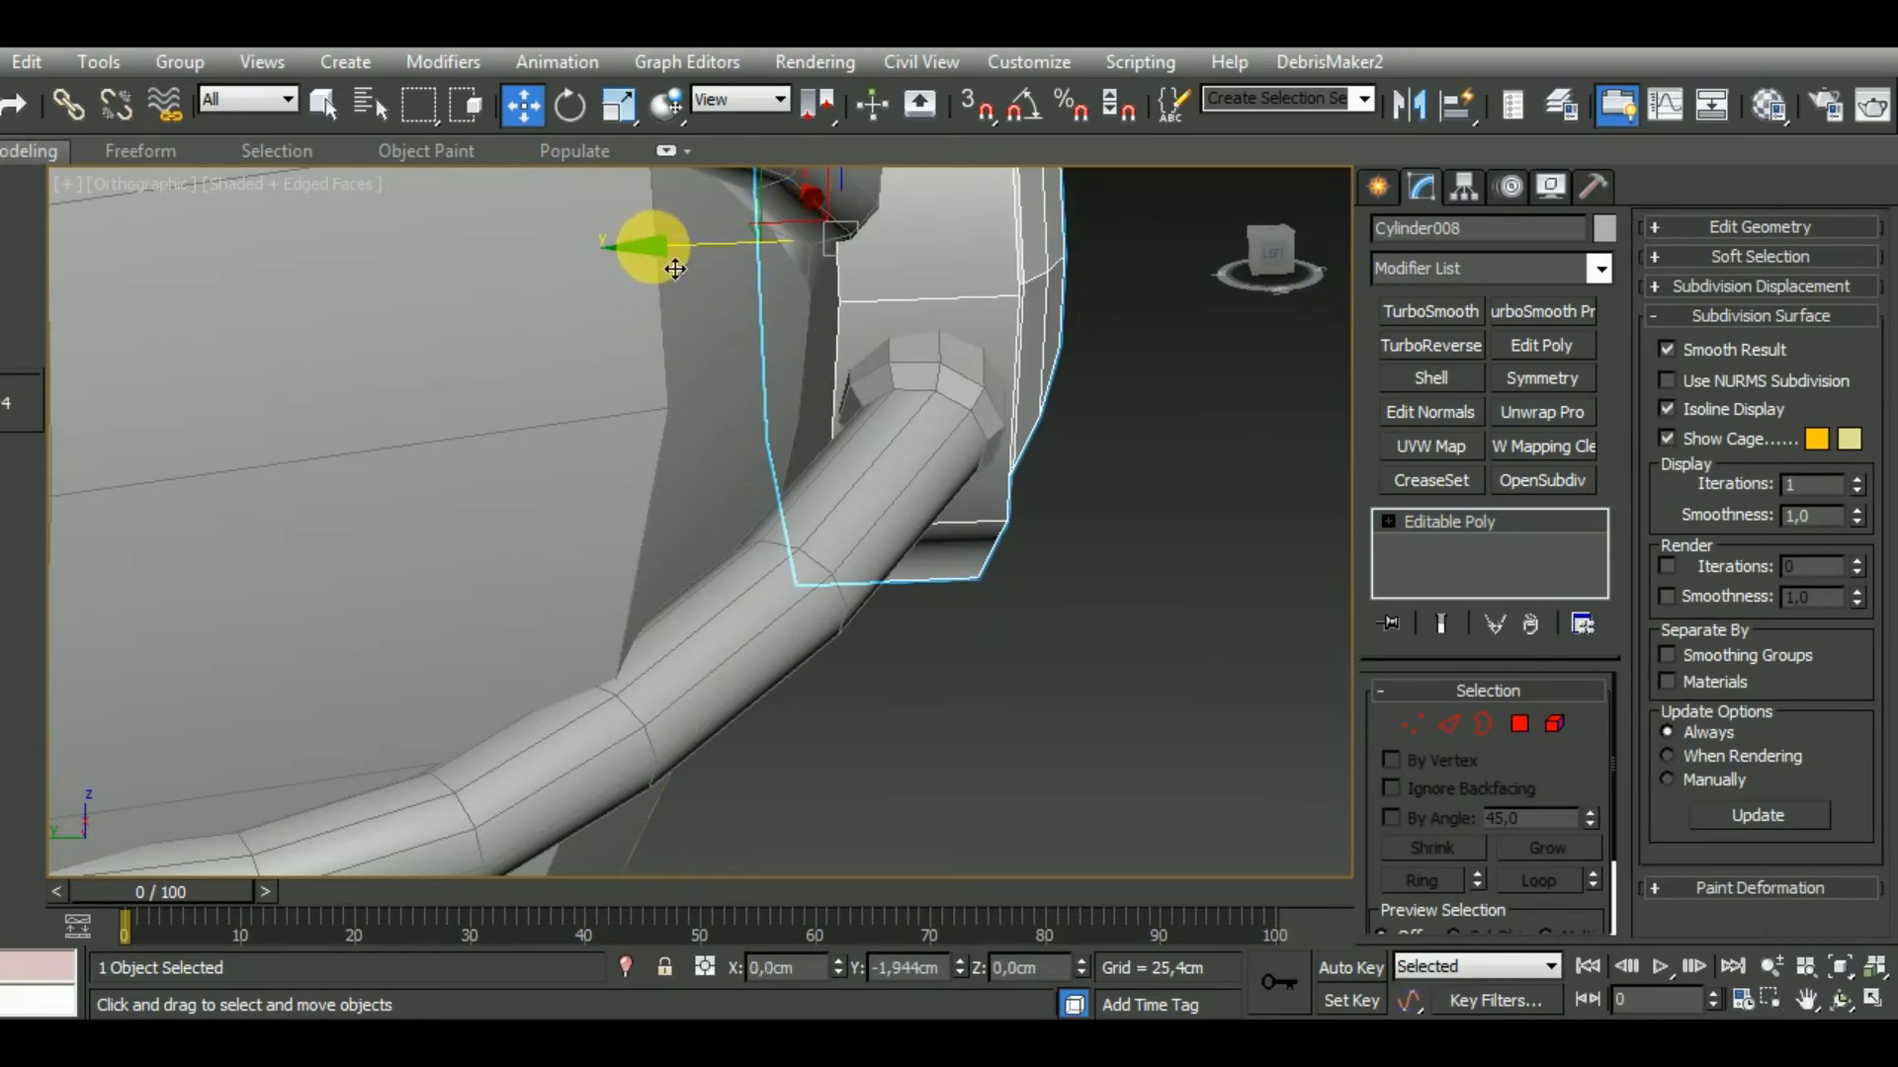
Pull the lower ring's edge loop at the bottle corner nearest the collar outward by about X -4.2 cm, Y -6.6 cm.
{"action": "middle_click_drag", "start_coordinate": [1042, 508], "coordinate": [949, 628], "text": "alt"}
{"action": "left_click", "coordinate": [910, 580]}
{"action": "left_click", "coordinate": [1455, 729]}
{"action": "middle_click_drag", "start_coordinate": [1077, 682], "coordinate": [924, 647], "text": "alt"}
{"action": "left_click", "coordinate": [921, 650]}
{"action": "left_click", "coordinate": [905, 598]}
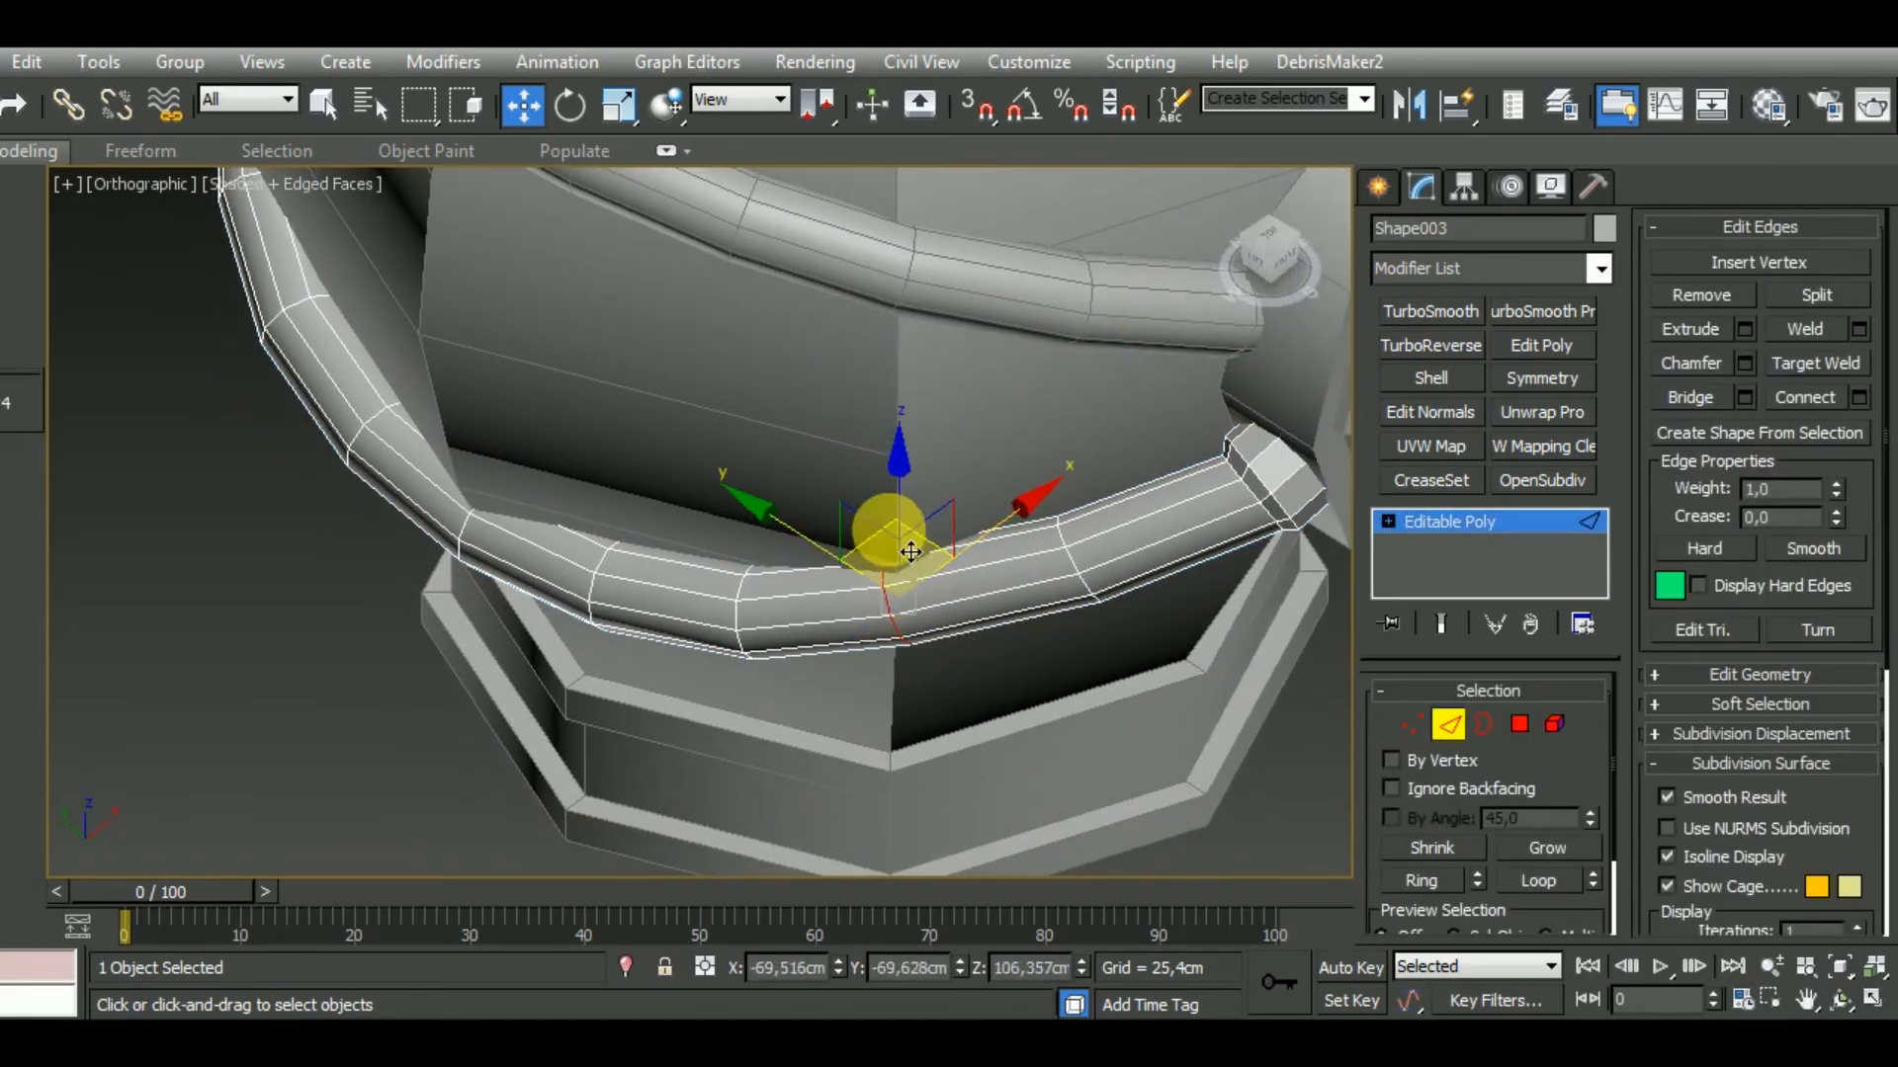
{"action": "left_click_drag", "start_coordinate": [911, 551], "coordinate": [923, 581]}
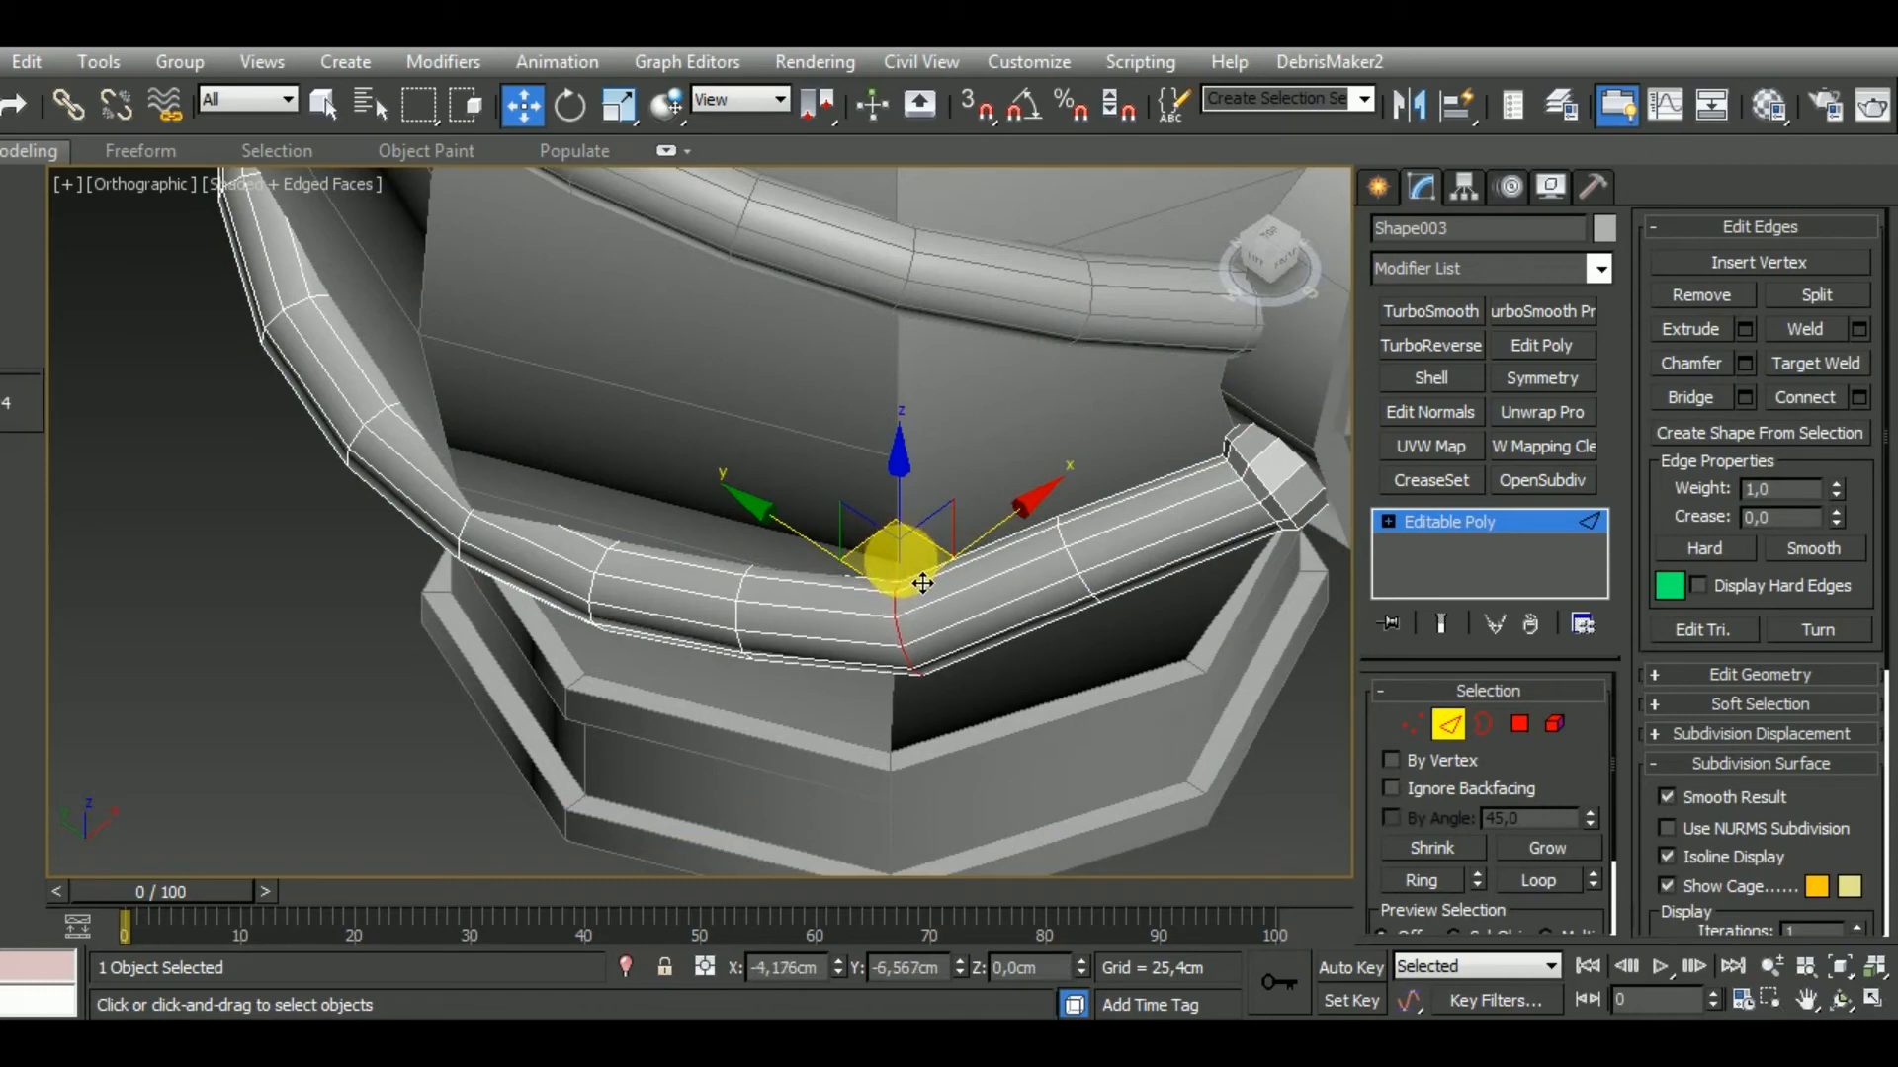
{"action": "mouse_move", "coordinate": [922, 585]}
{"action": "middle_mouse_down", "text": "alt"}
{"action": "mouse_move", "coordinate": [915, 691]}
{"action": "mouse_move", "coordinate": [912, 574]}
{"action": "middle_mouse_up", "text": "alt"}
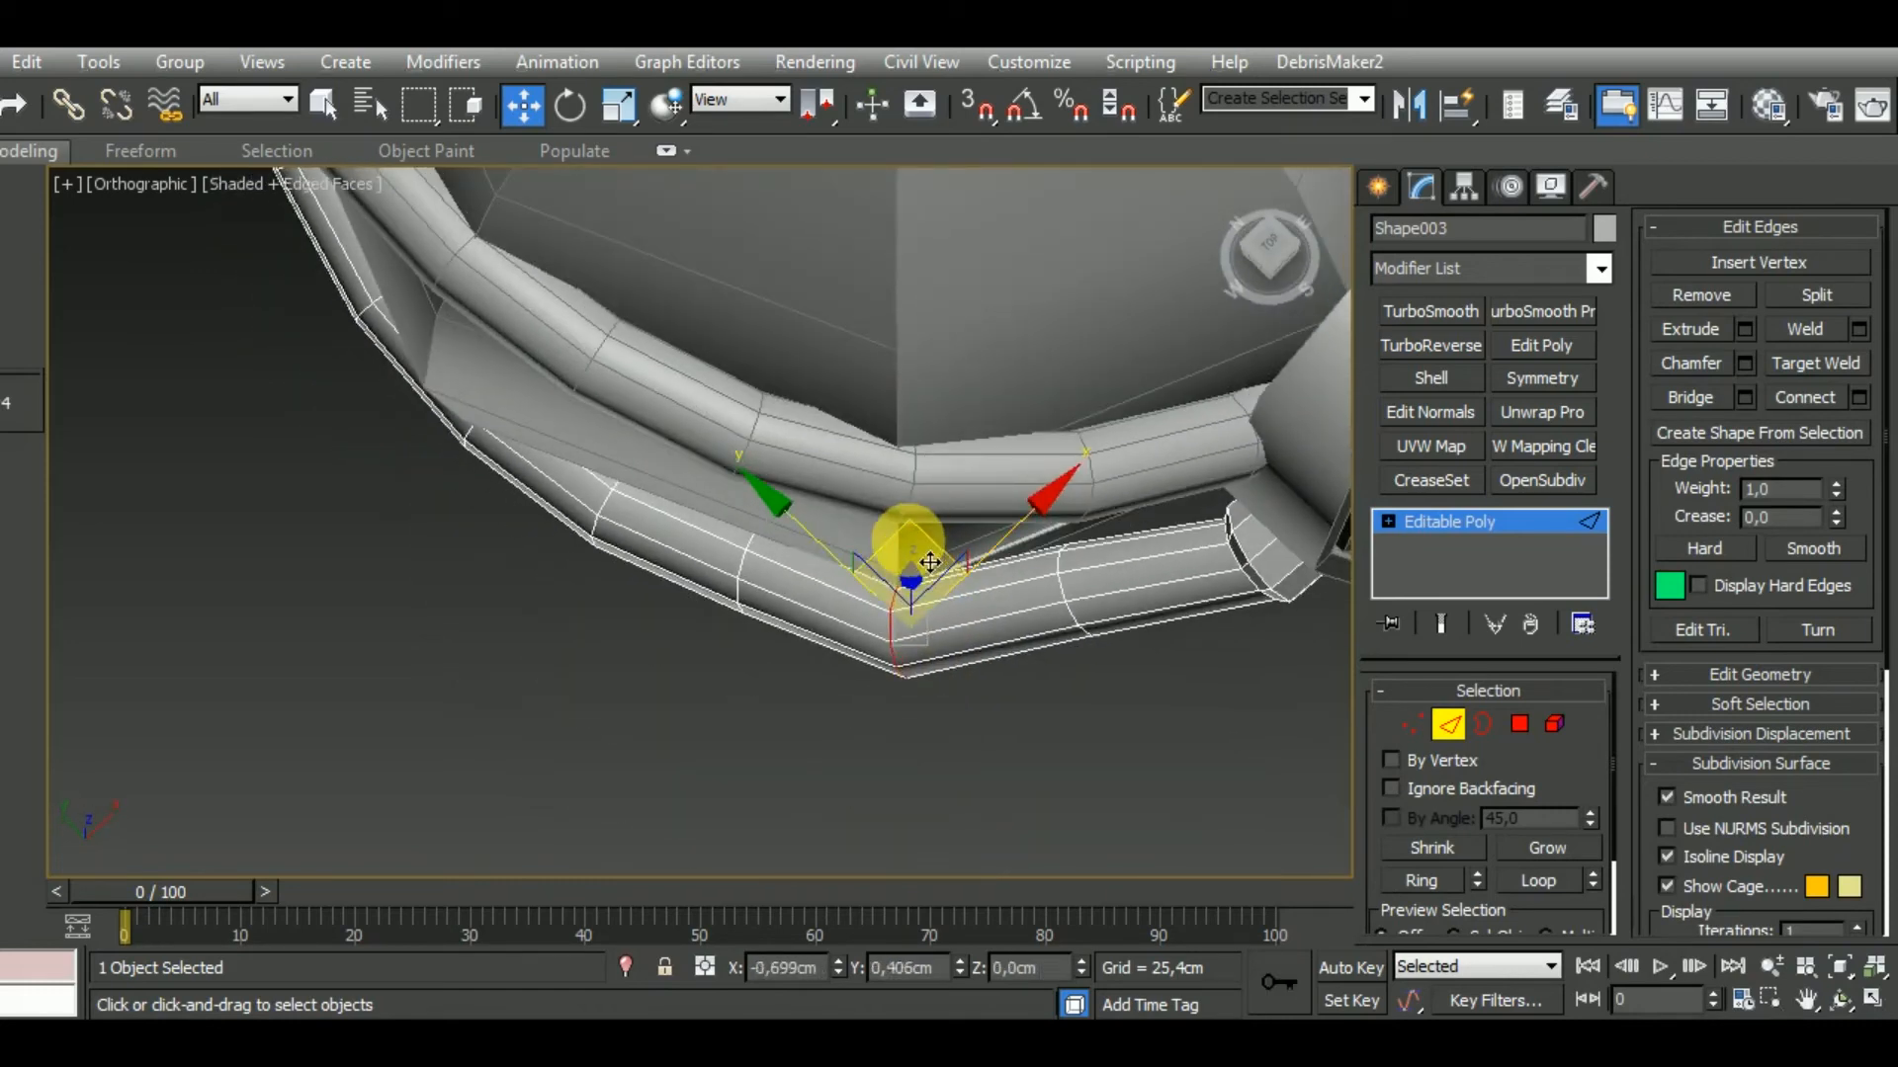
Move the loops on both sides of that corner outward, placing the collar-side one at X -51.681 cm, Y -94.202 cm.
{"action": "left_click", "coordinate": [769, 586]}
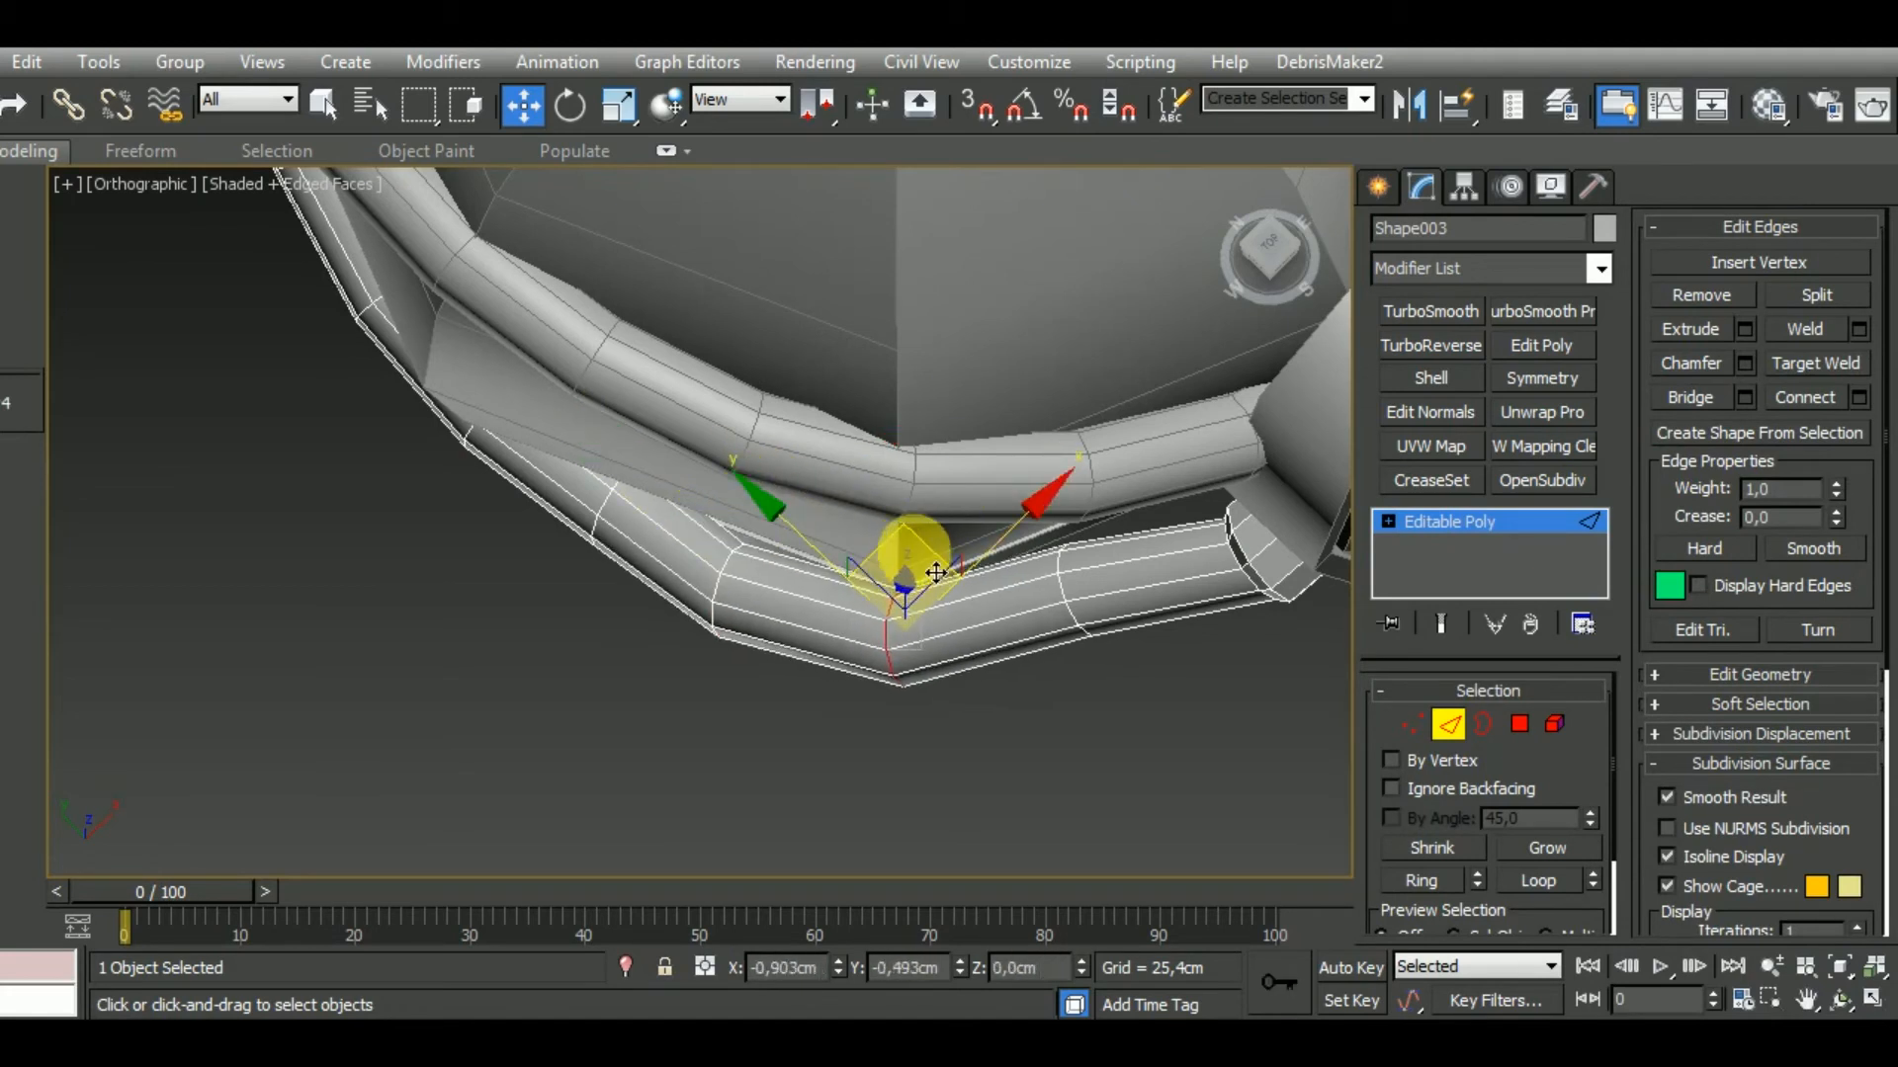
{"action": "left_click_drag", "start_coordinate": [1085, 612], "coordinate": [1082, 534]}
{"action": "middle_click_drag", "start_coordinate": [728, 606], "coordinate": [850, 613], "text": "alt"}
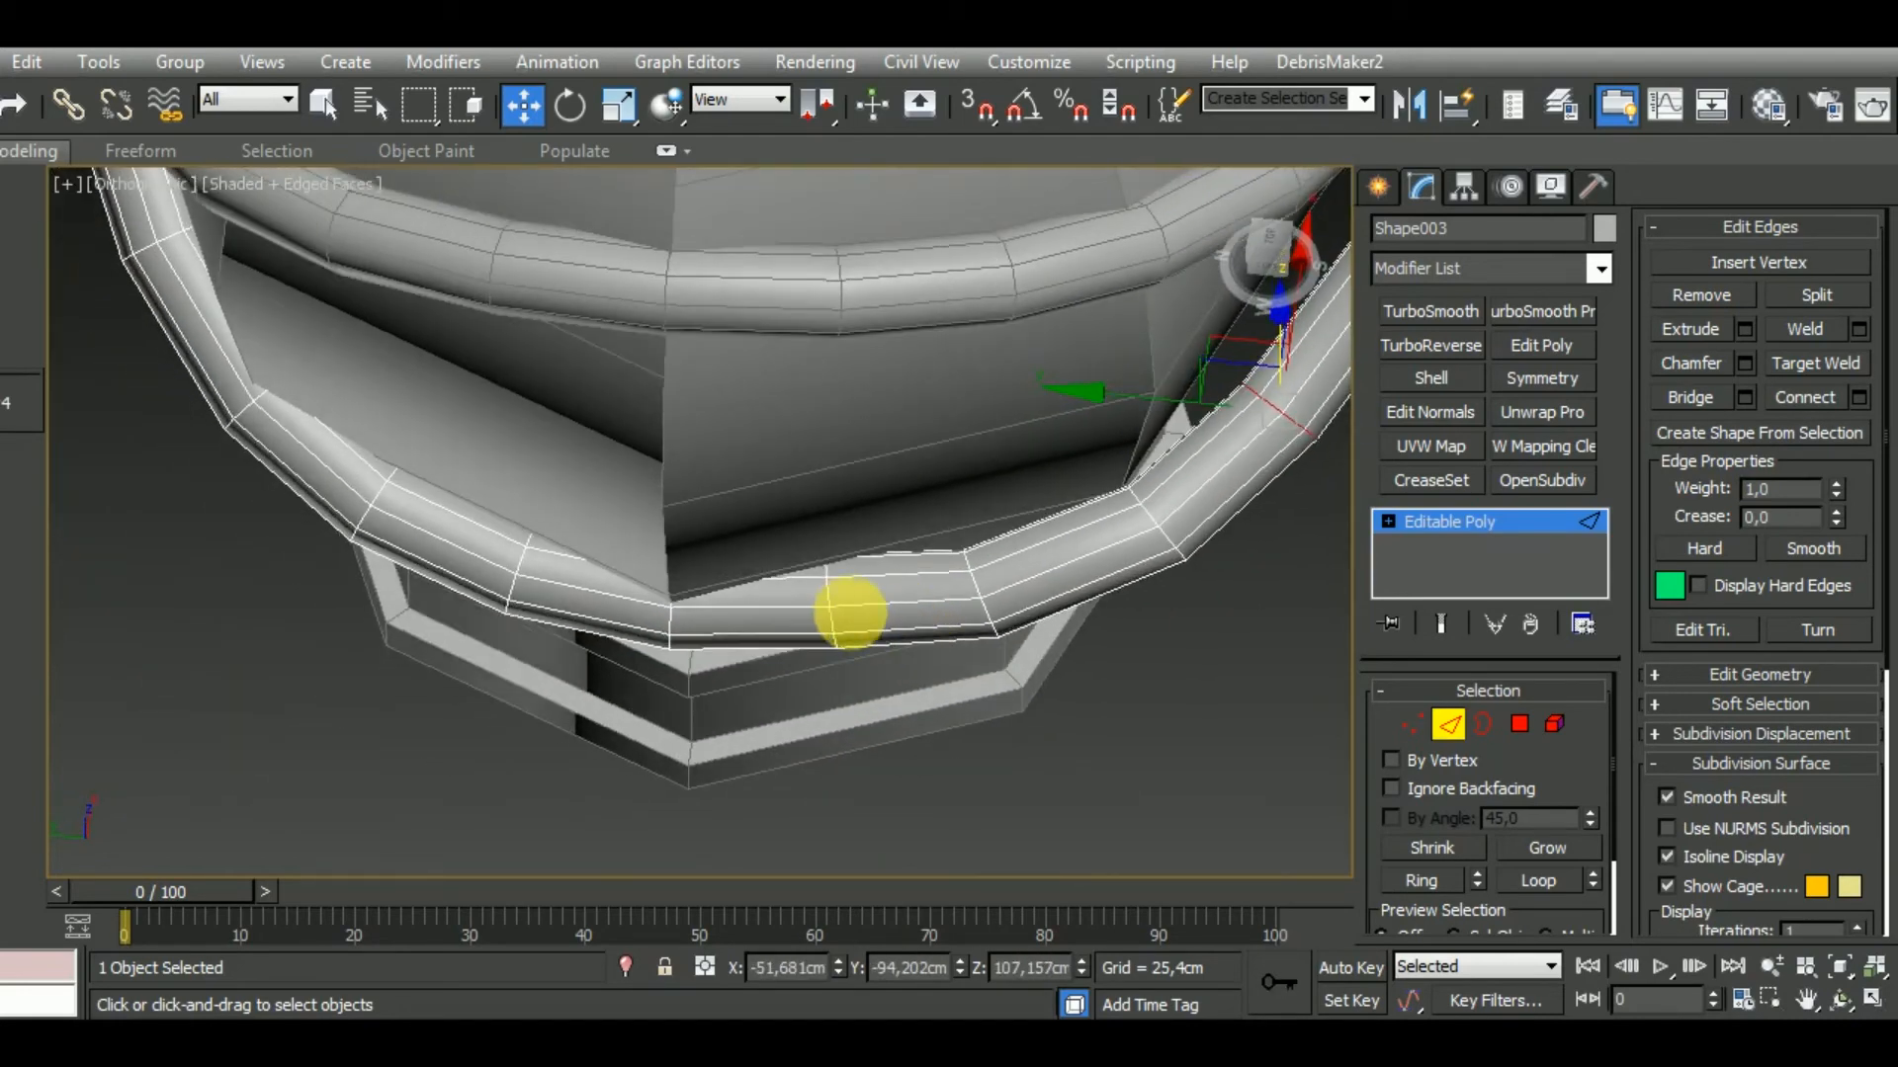
Pull the ring's loops around the next bottle corner outward, shifting the two far-side loops together by about X -2.5 cm, Y 0.9 cm.
{"action": "left_click_drag", "start_coordinate": [817, 555], "coordinate": [668, 643]}
{"action": "left_click", "coordinate": [829, 610]}
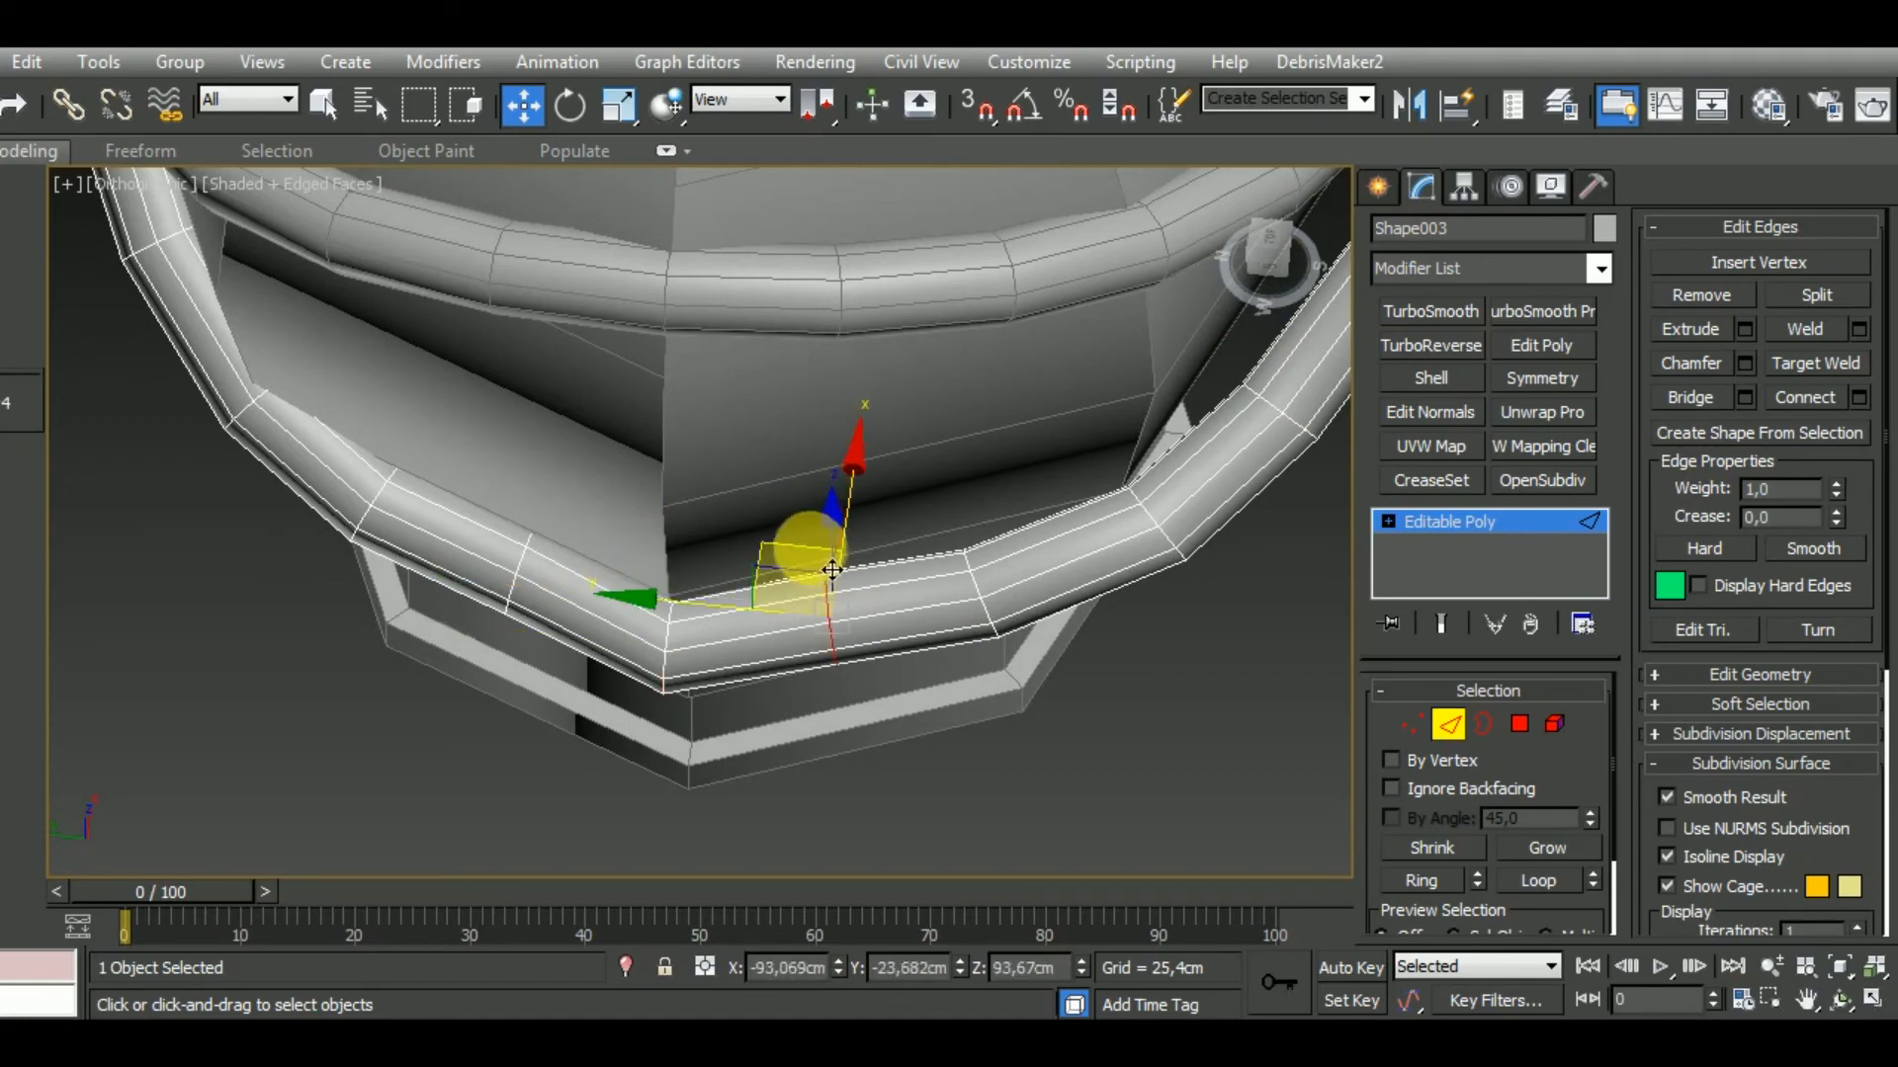
{"action": "left_click", "coordinate": [540, 593]}
{"action": "middle_click_drag", "start_coordinate": [500, 551], "coordinate": [684, 680], "text": "alt"}
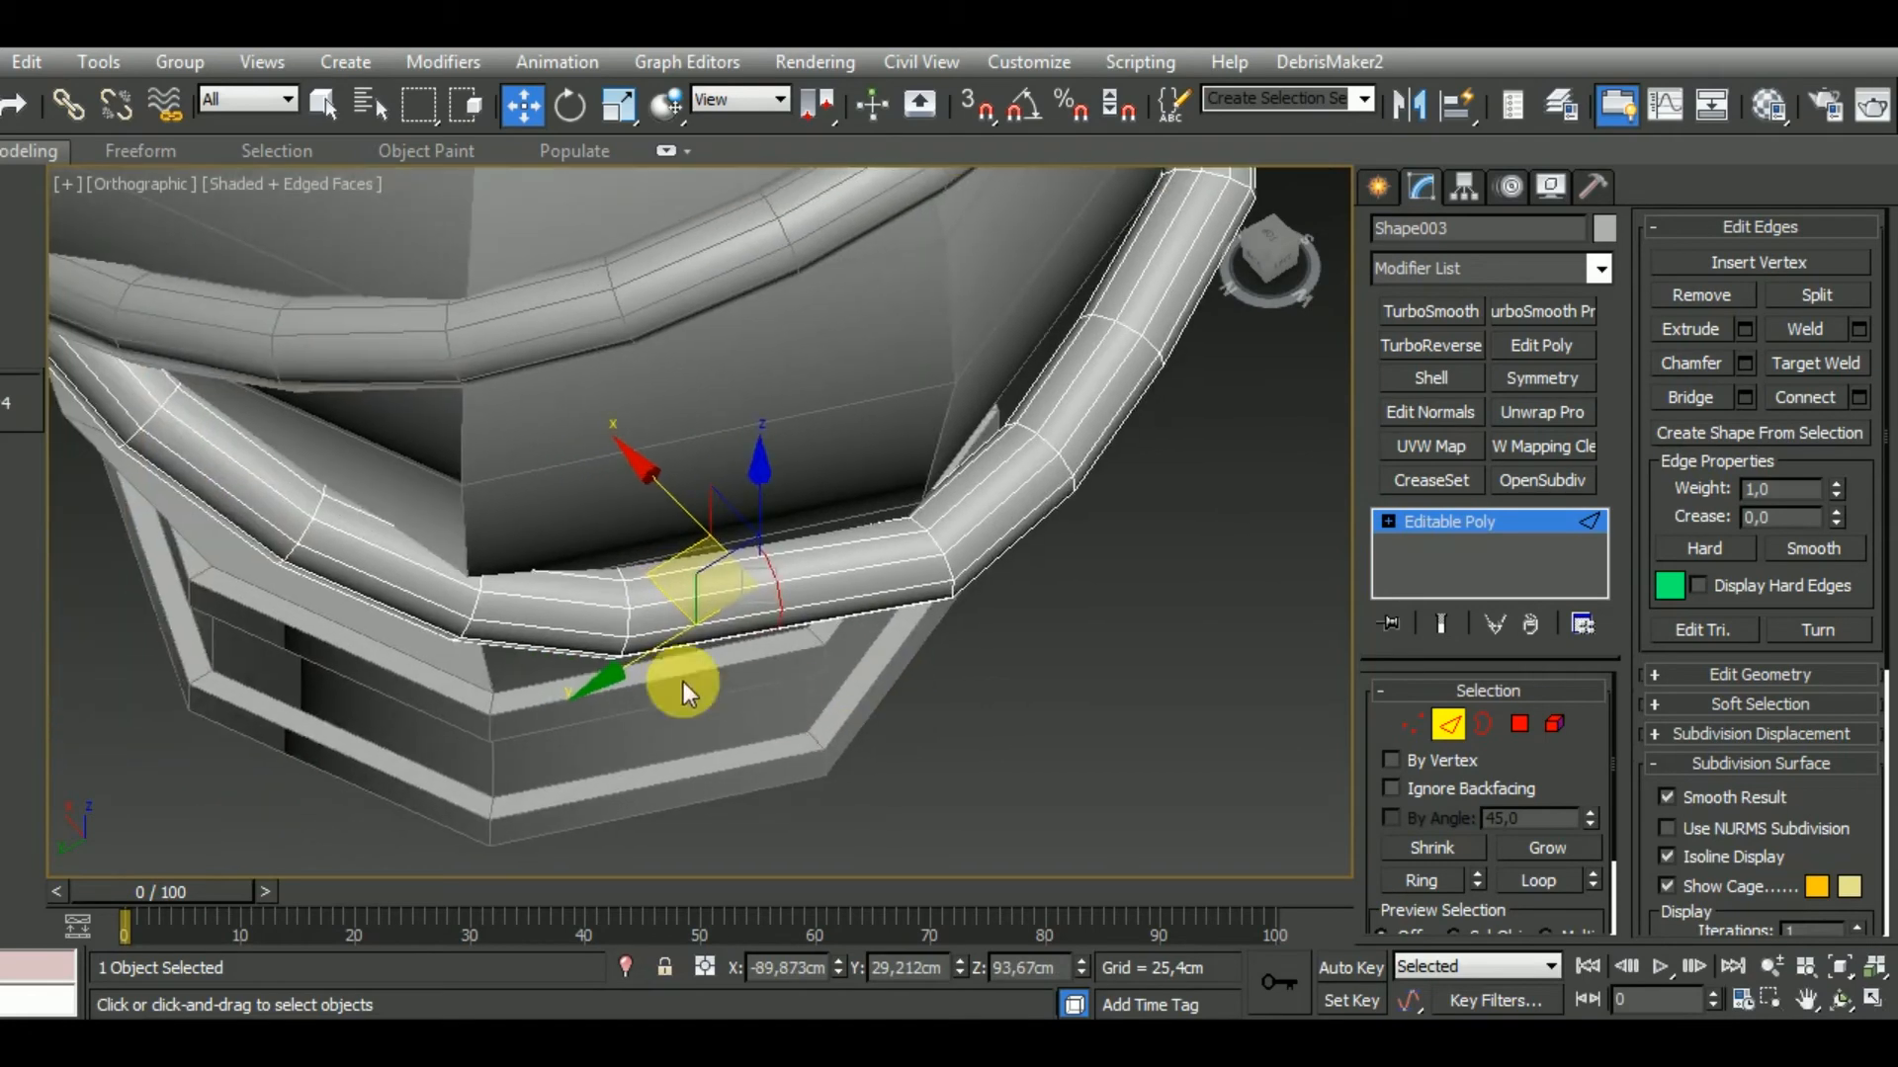
{"action": "left_click", "coordinate": [632, 607], "text": "ctrl"}
{"action": "middle_click_drag", "start_coordinate": [638, 608], "coordinate": [709, 708], "text": "alt"}
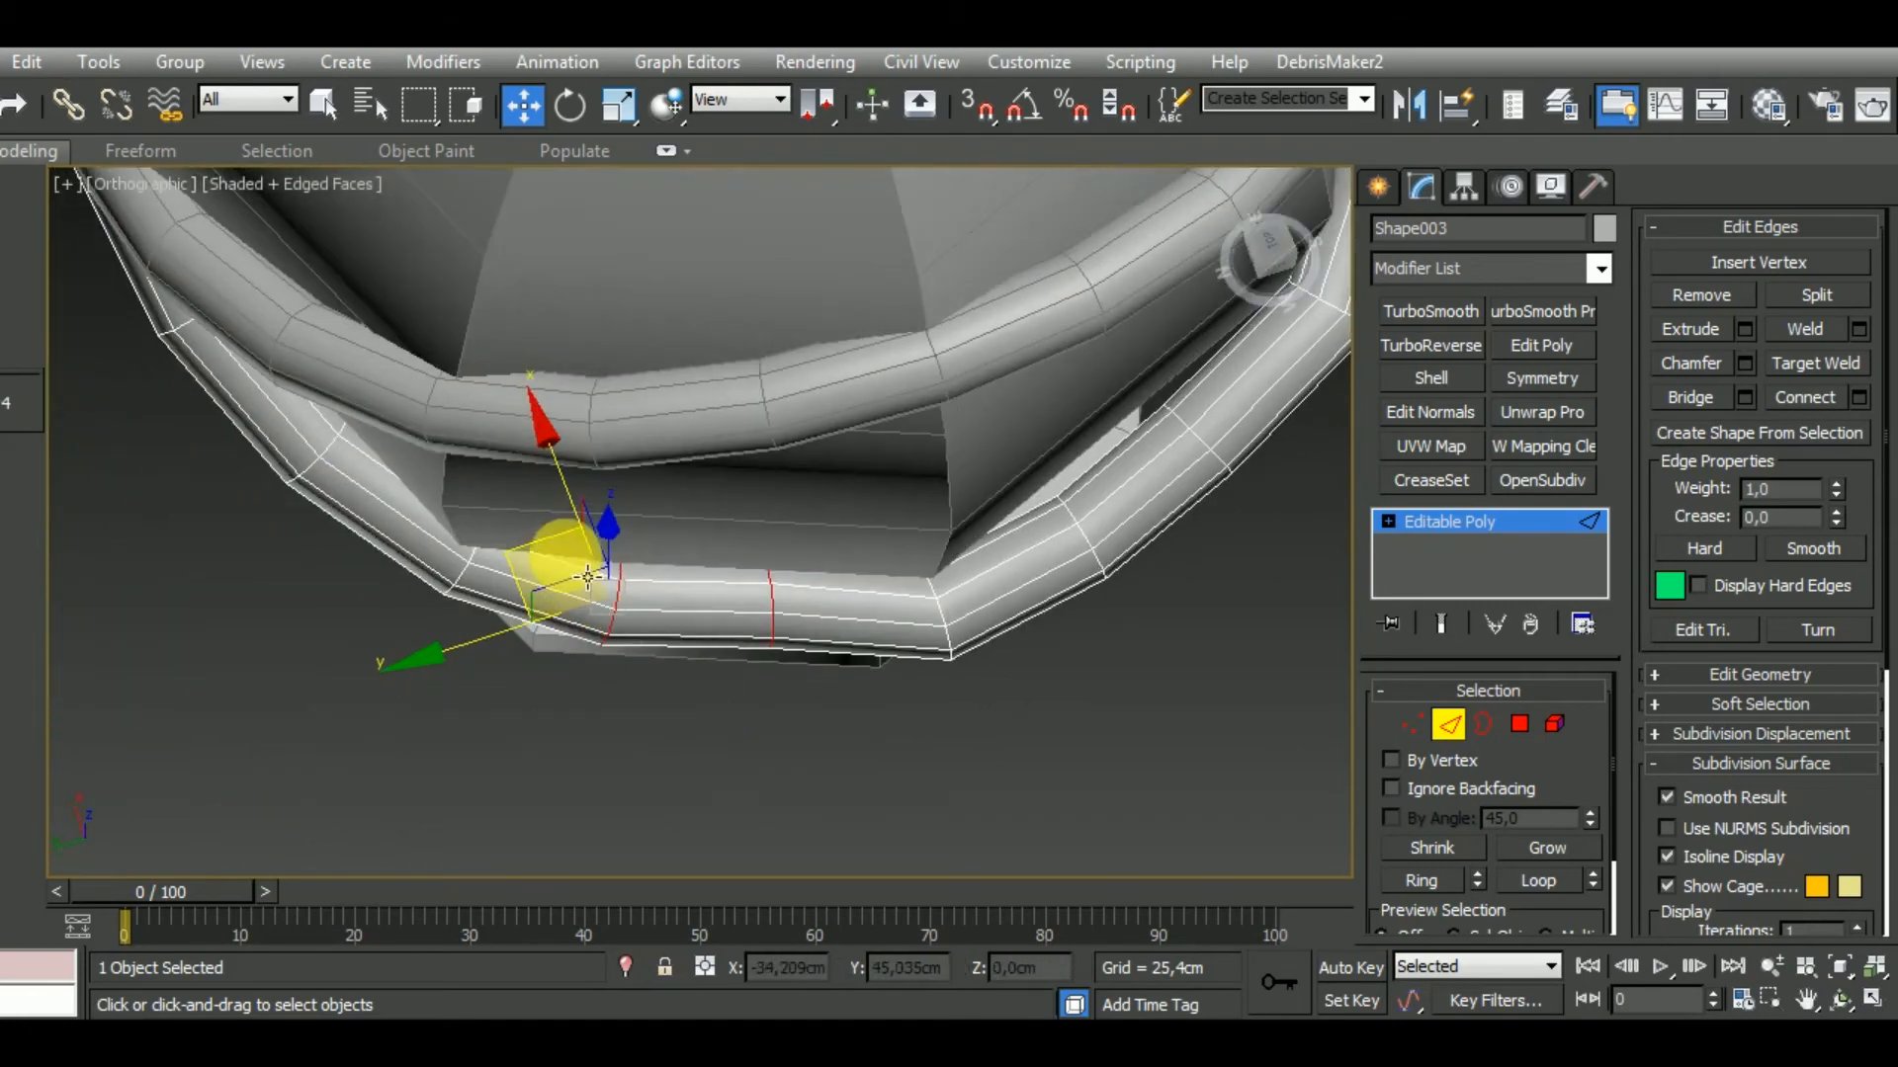
{"action": "left_click_drag", "start_coordinate": [585, 574], "coordinate": [583, 583]}
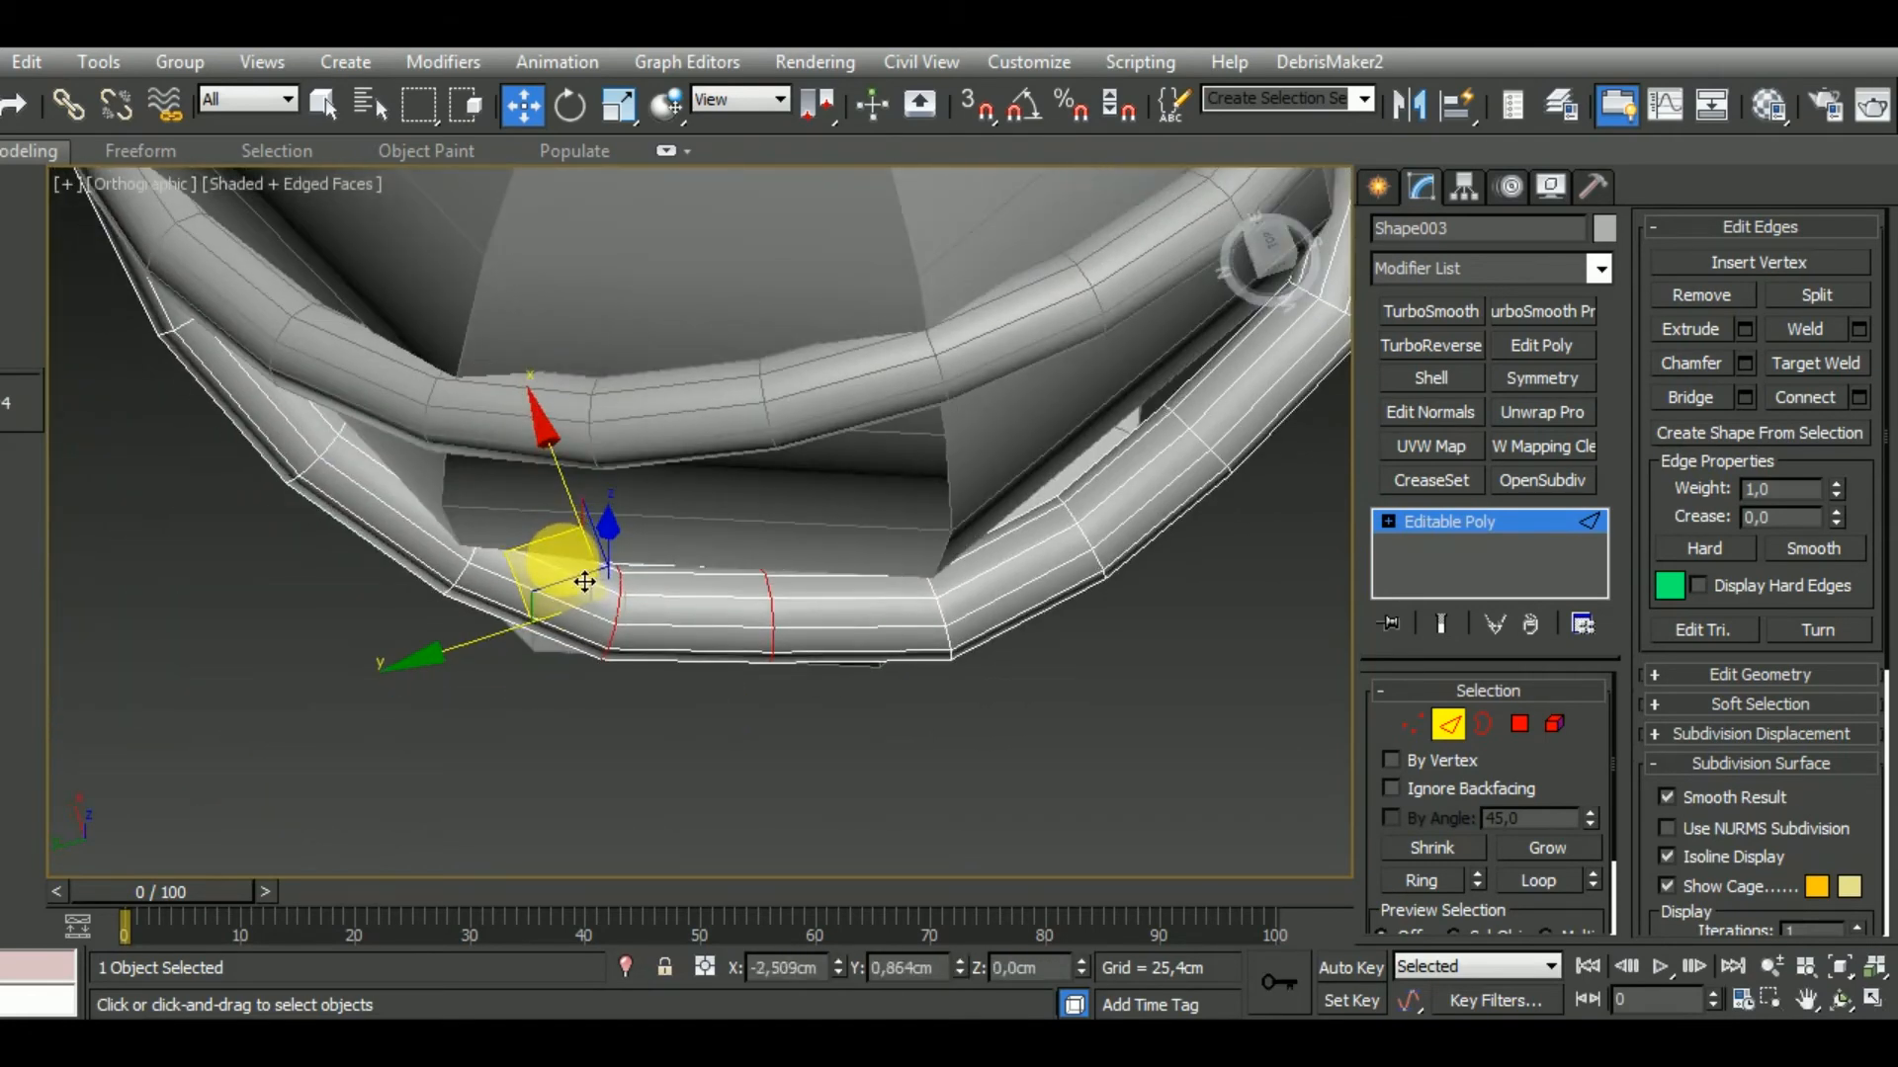
{"action": "middle_click_drag", "start_coordinate": [583, 583], "coordinate": [777, 683], "text": "alt"}
{"action": "left_click", "coordinate": [484, 655]}
{"action": "left_click", "coordinate": [492, 662]}
{"action": "double_click", "coordinate": [485, 656]}
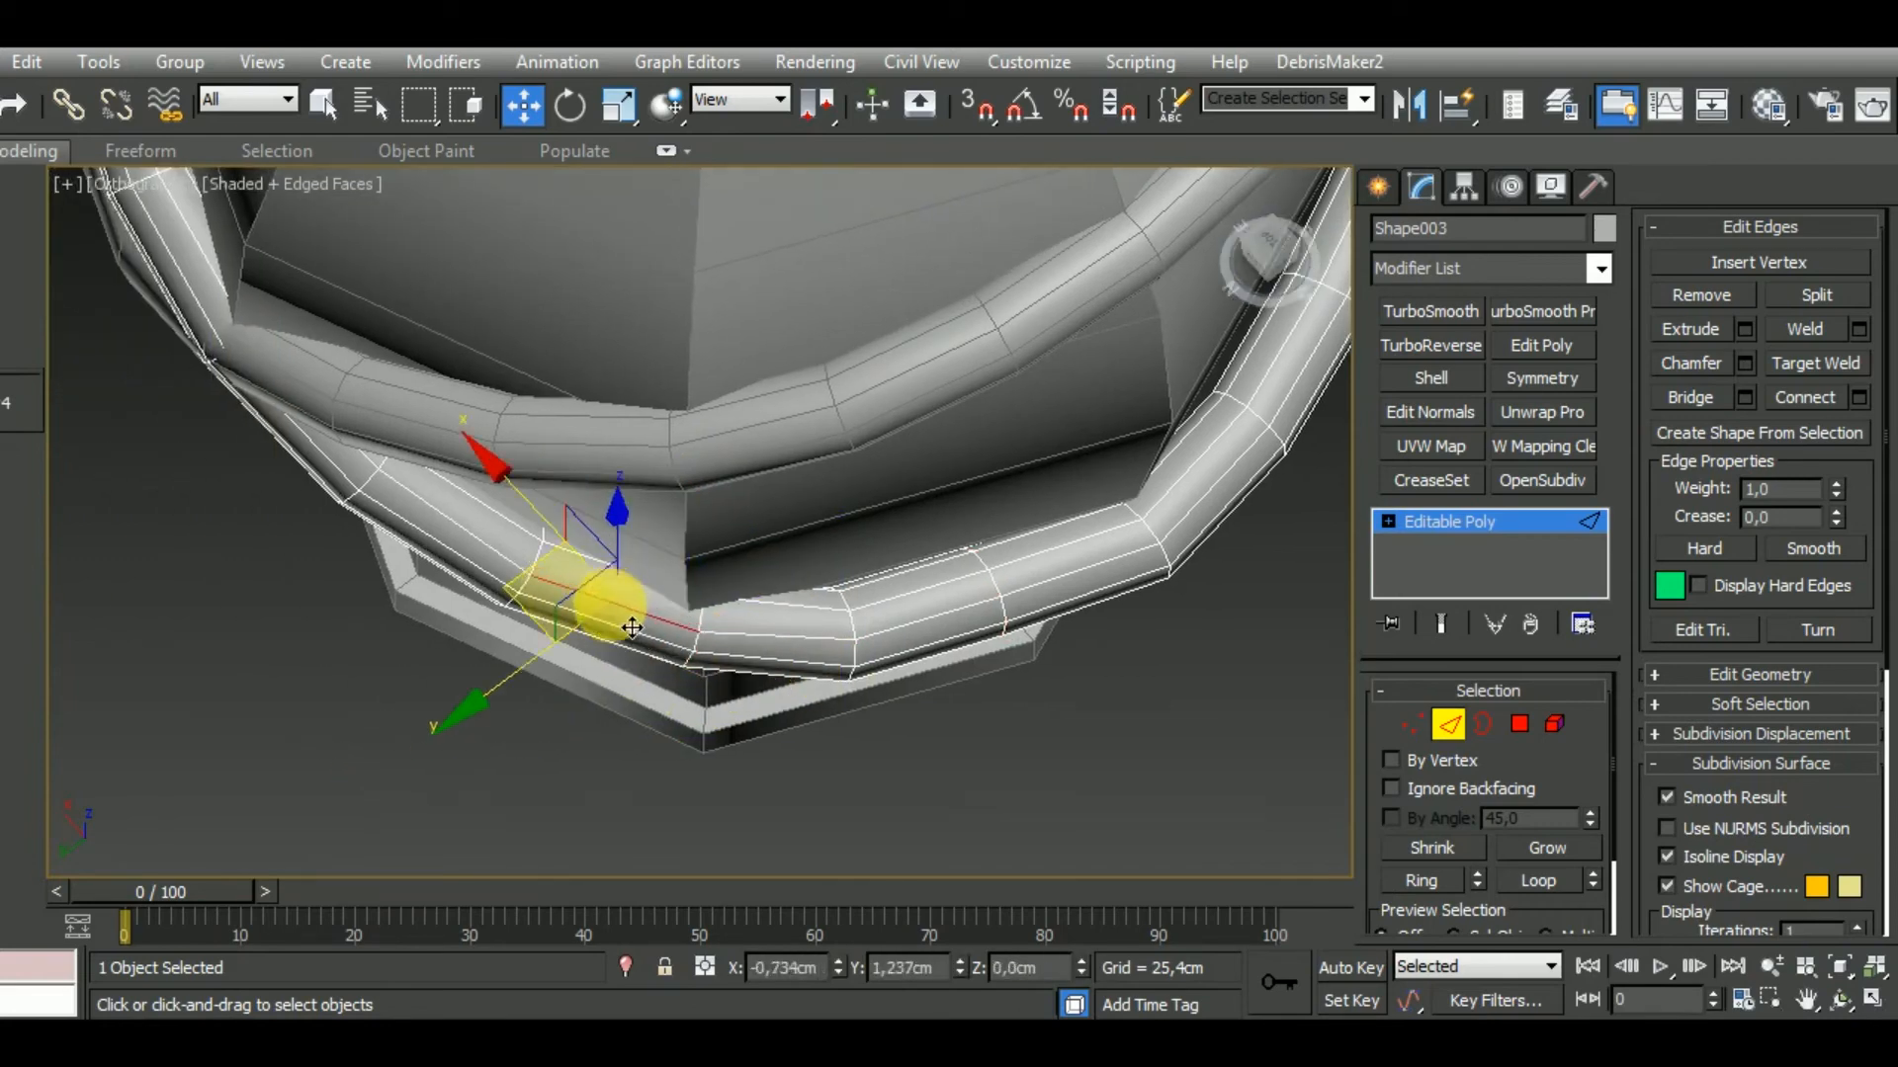
{"action": "key", "text": "ctrl+z"}
{"action": "key", "text": "ctrl+z"}
{"action": "key", "text": "ctrl+z"}
Move the ring's edge loop at the following bottle corner outward to X -75.208 cm, Y 81.917 cm.
{"action": "middle_click_drag", "start_coordinate": [743, 724], "coordinate": [742, 731], "text": "alt"}
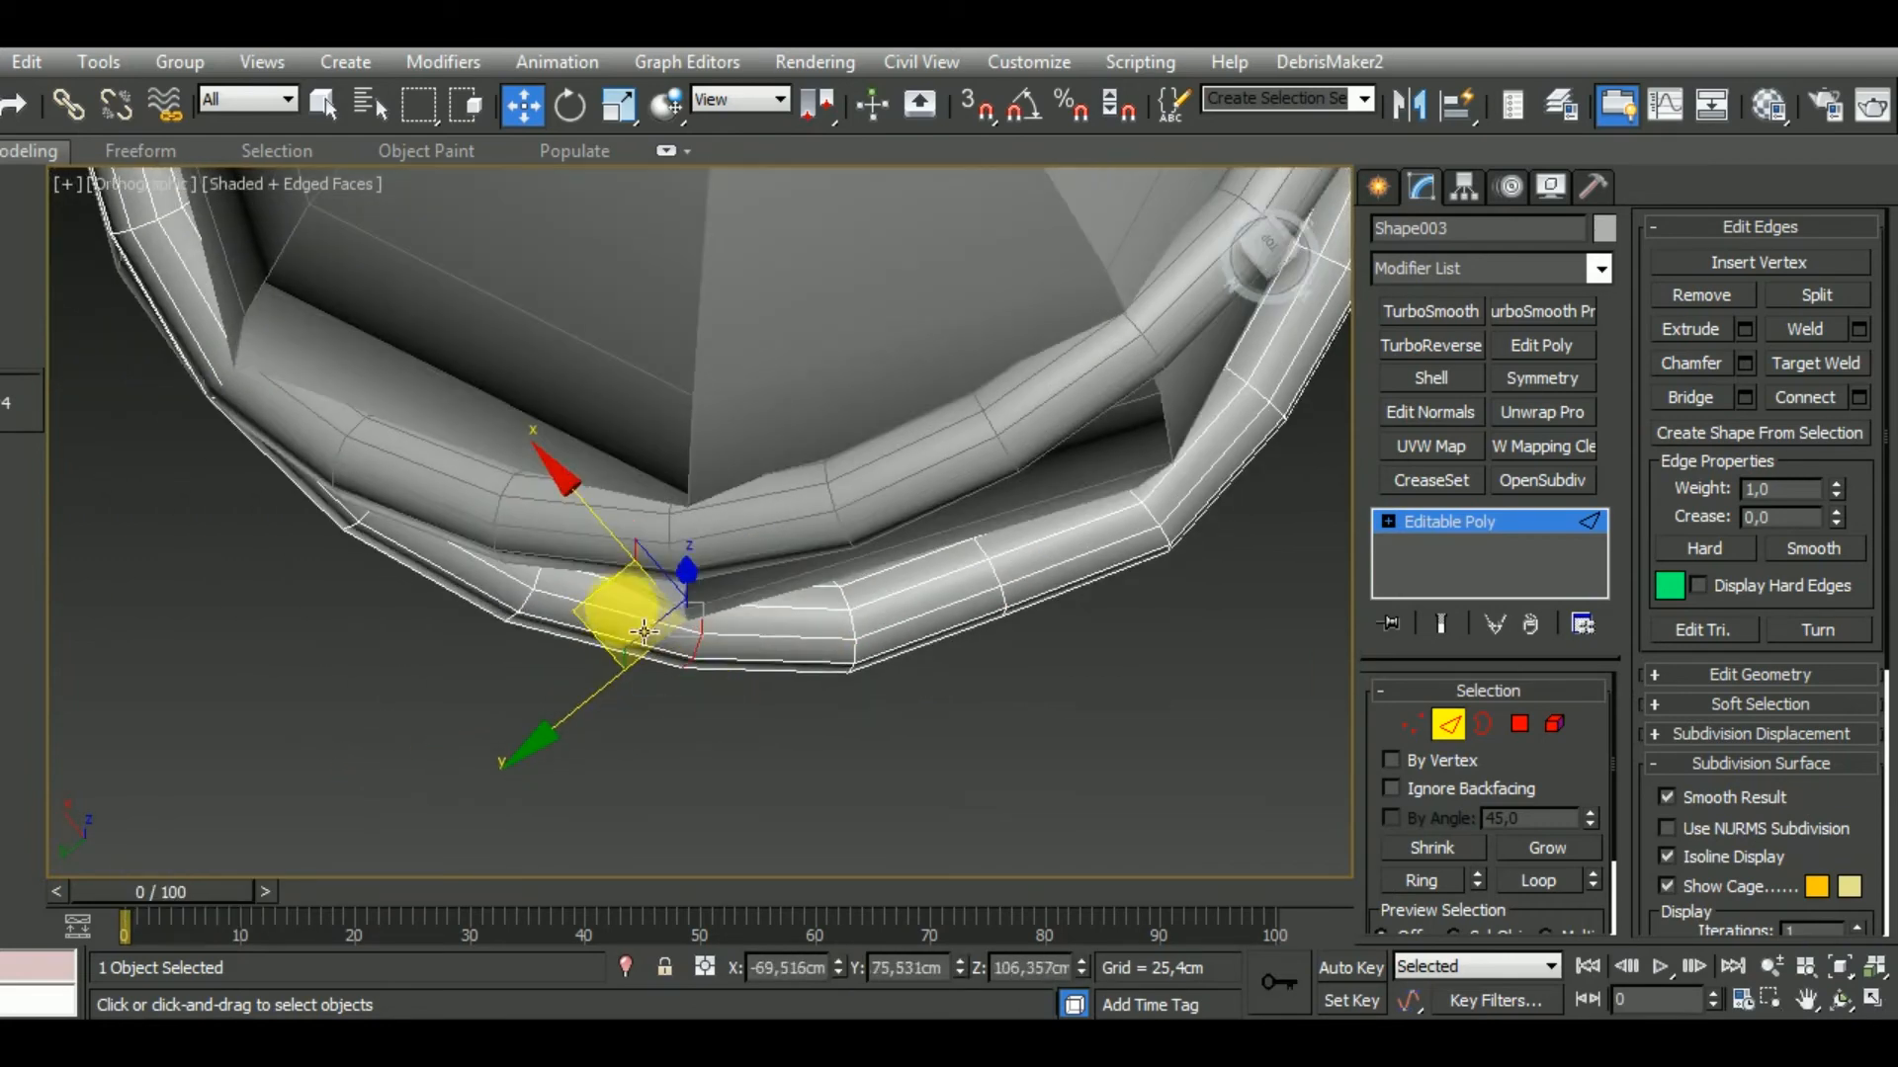
{"action": "left_click_drag", "start_coordinate": [646, 600], "coordinate": [644, 648]}
{"action": "scroll", "coordinate": [653, 644], "scroll_direction": "down", "scroll_amount": 3}
{"action": "middle_click_drag", "start_coordinate": [656, 645], "coordinate": [854, 569], "text": "alt"}
{"action": "middle_click_drag", "start_coordinate": [648, 624], "coordinate": [559, 703], "text": "alt"}
{"action": "scroll", "coordinate": [612, 641], "scroll_direction": "up", "scroll_amount": 5}
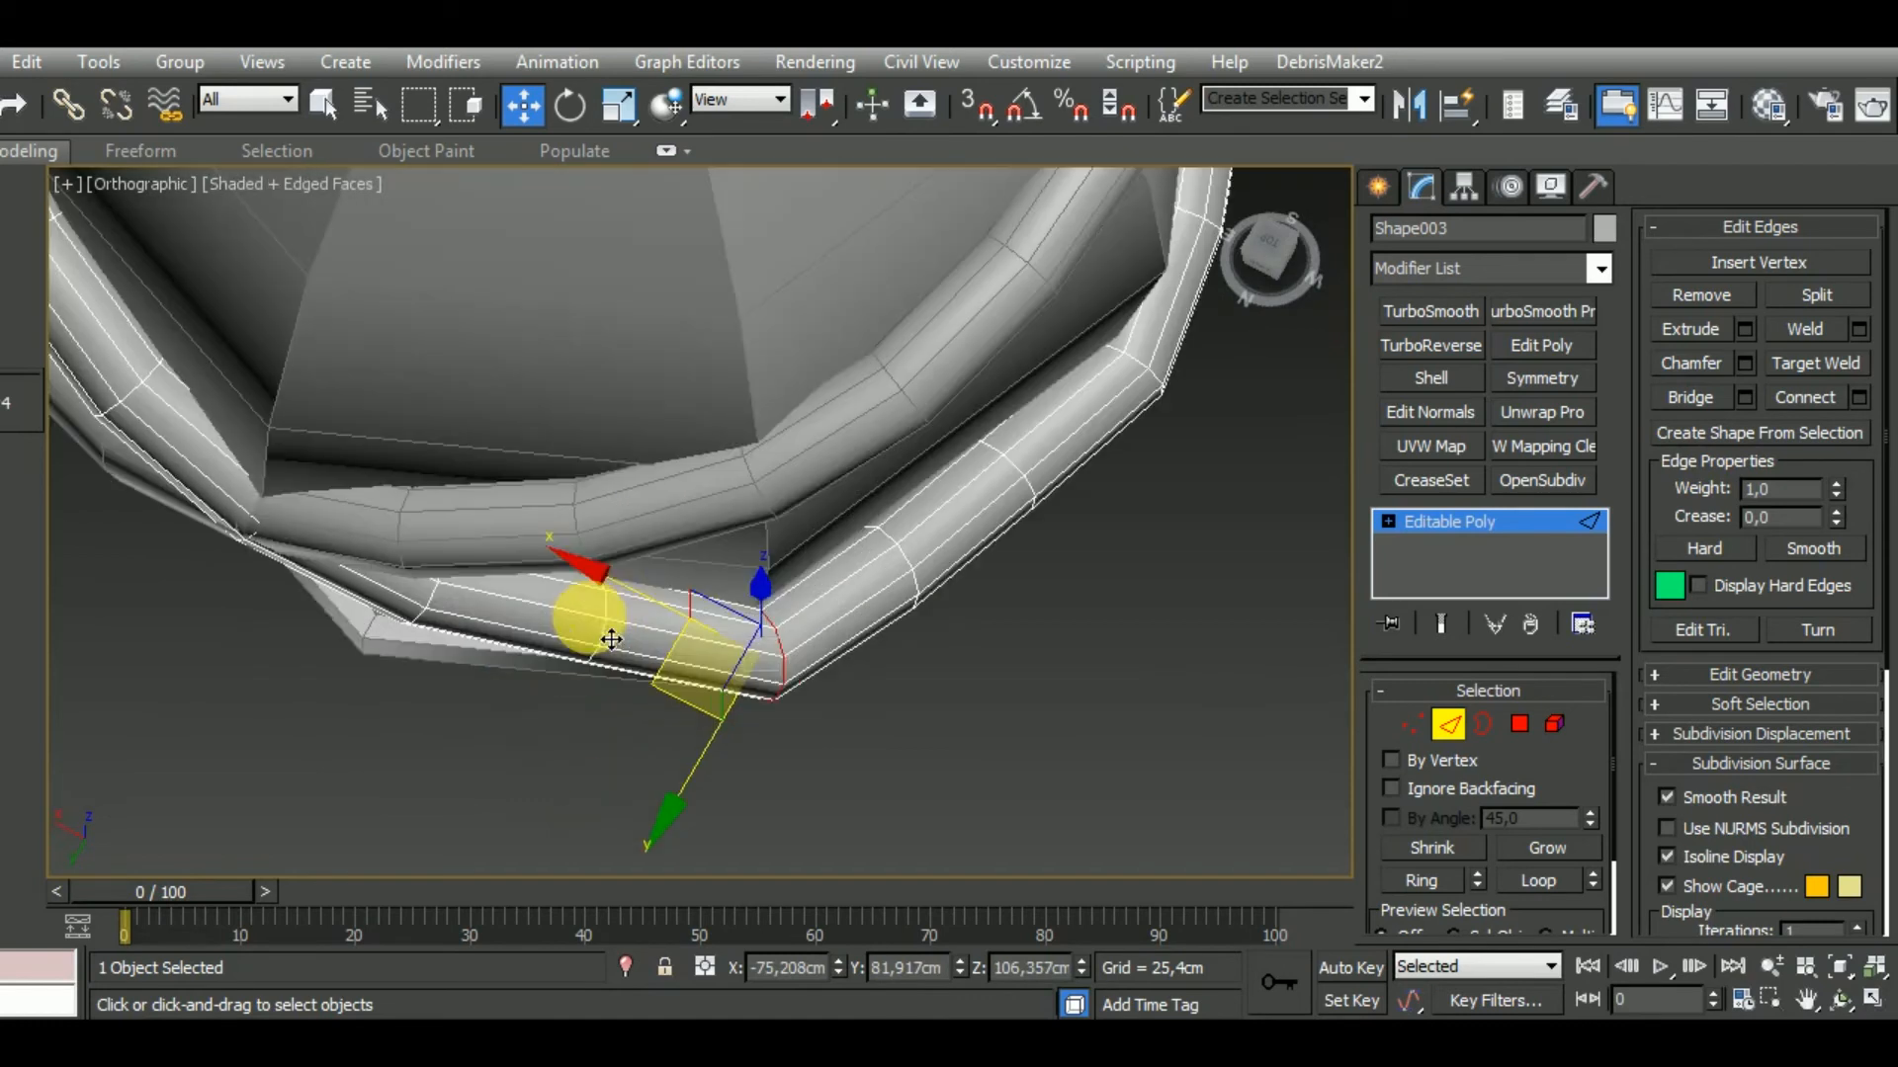
Adjust the two loops beyond that corner and move the loop at the next bottle corner to X 7.131 cm, Y 121.948 cm.
{"action": "left_click_drag", "start_coordinate": [630, 631], "coordinate": [350, 652]}
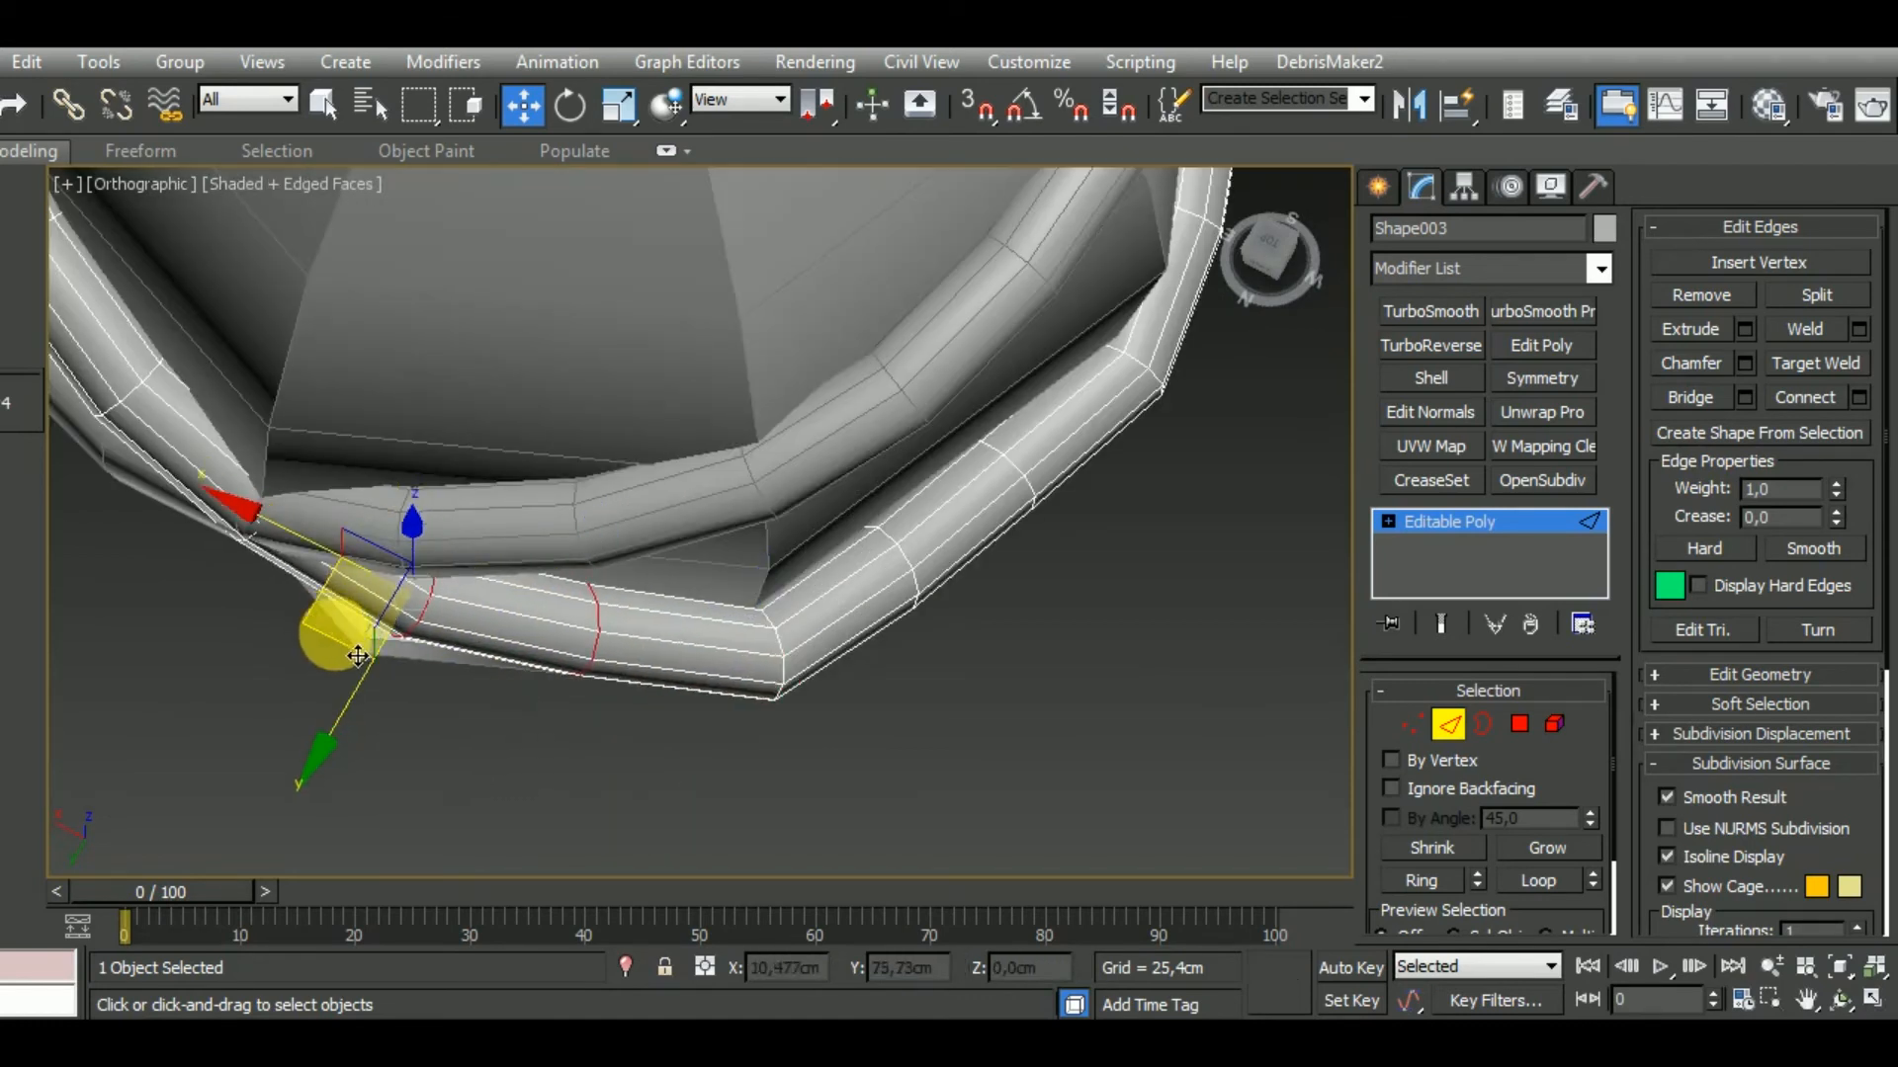
{"action": "middle_click_drag", "start_coordinate": [438, 644], "coordinate": [622, 669]}
{"action": "left_click_drag", "start_coordinate": [474, 616], "coordinate": [328, 619]}
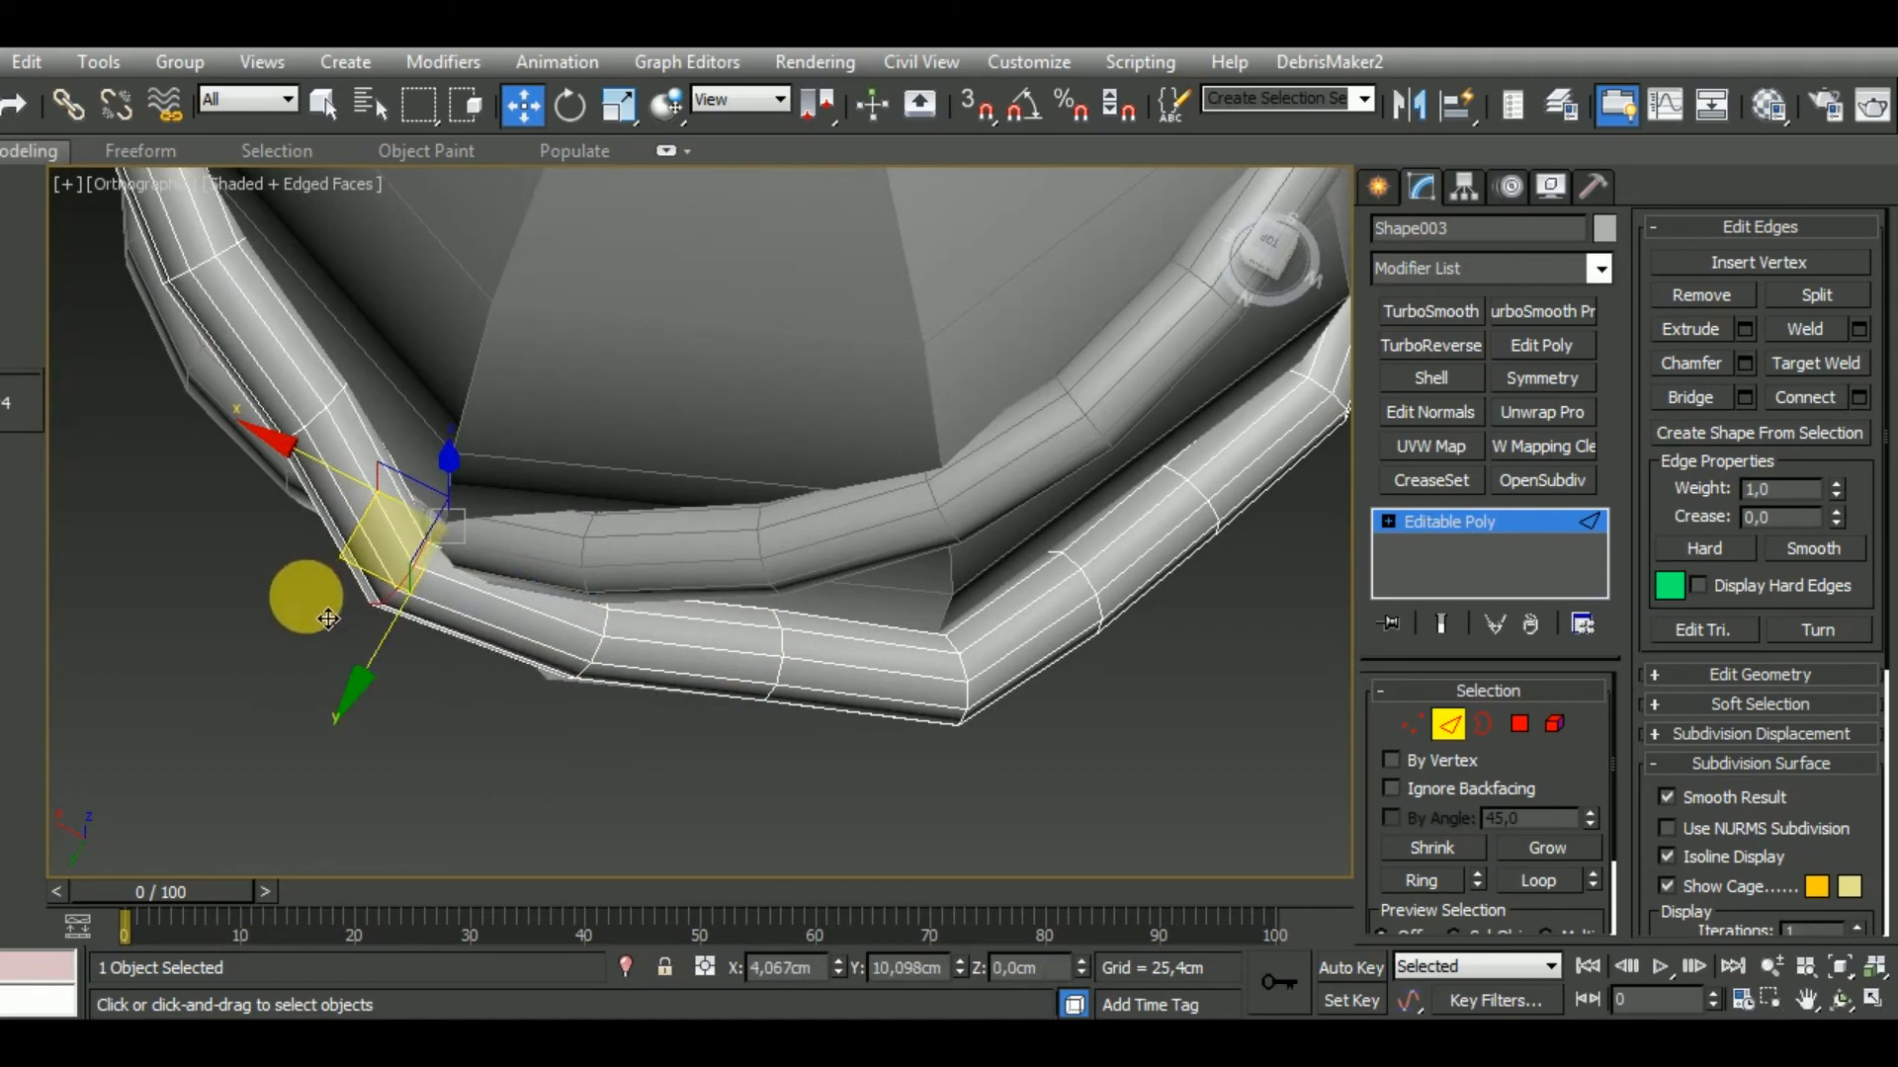
Pull the two loops between these corners further outward, placing the one nearer the newly moved corner at X -25.462 cm, Y 117.236 cm.
{"action": "double_click", "coordinate": [595, 657]}
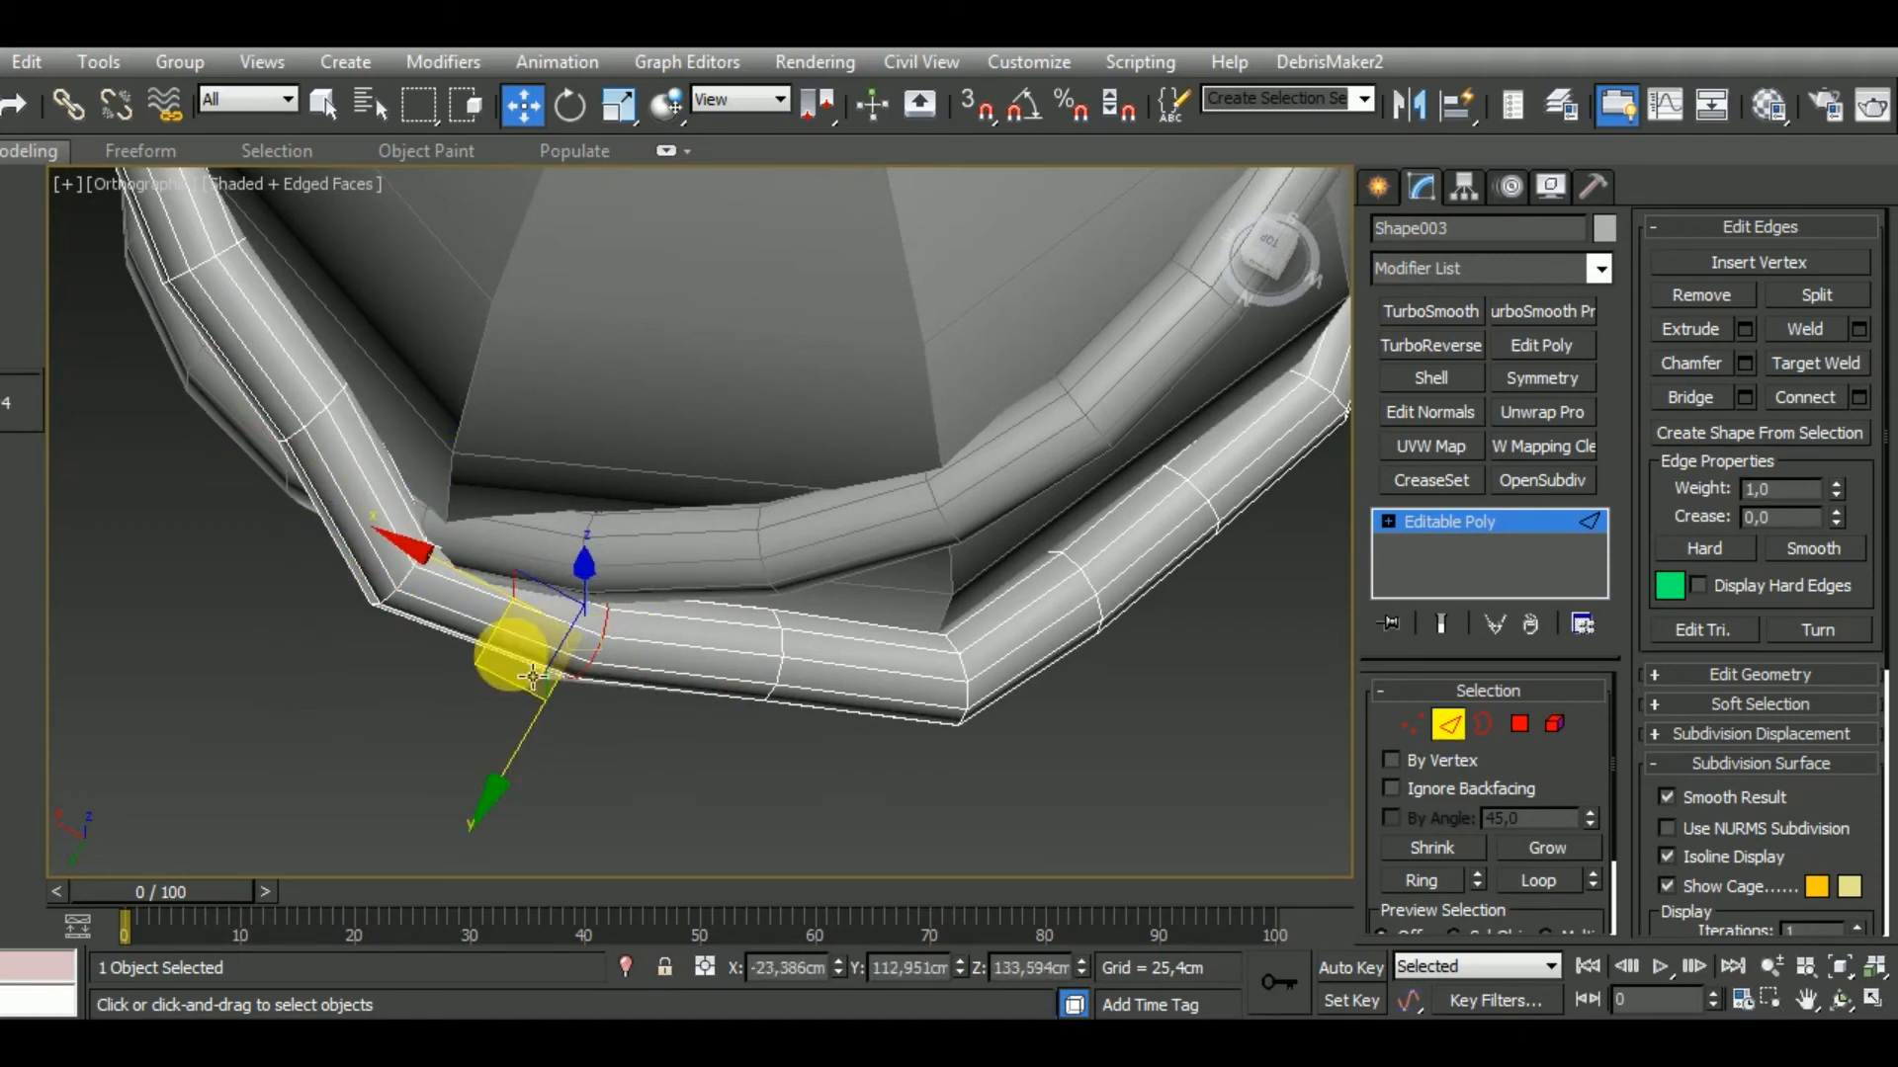
{"action": "left_click_drag", "start_coordinate": [513, 697], "coordinate": [512, 723]}
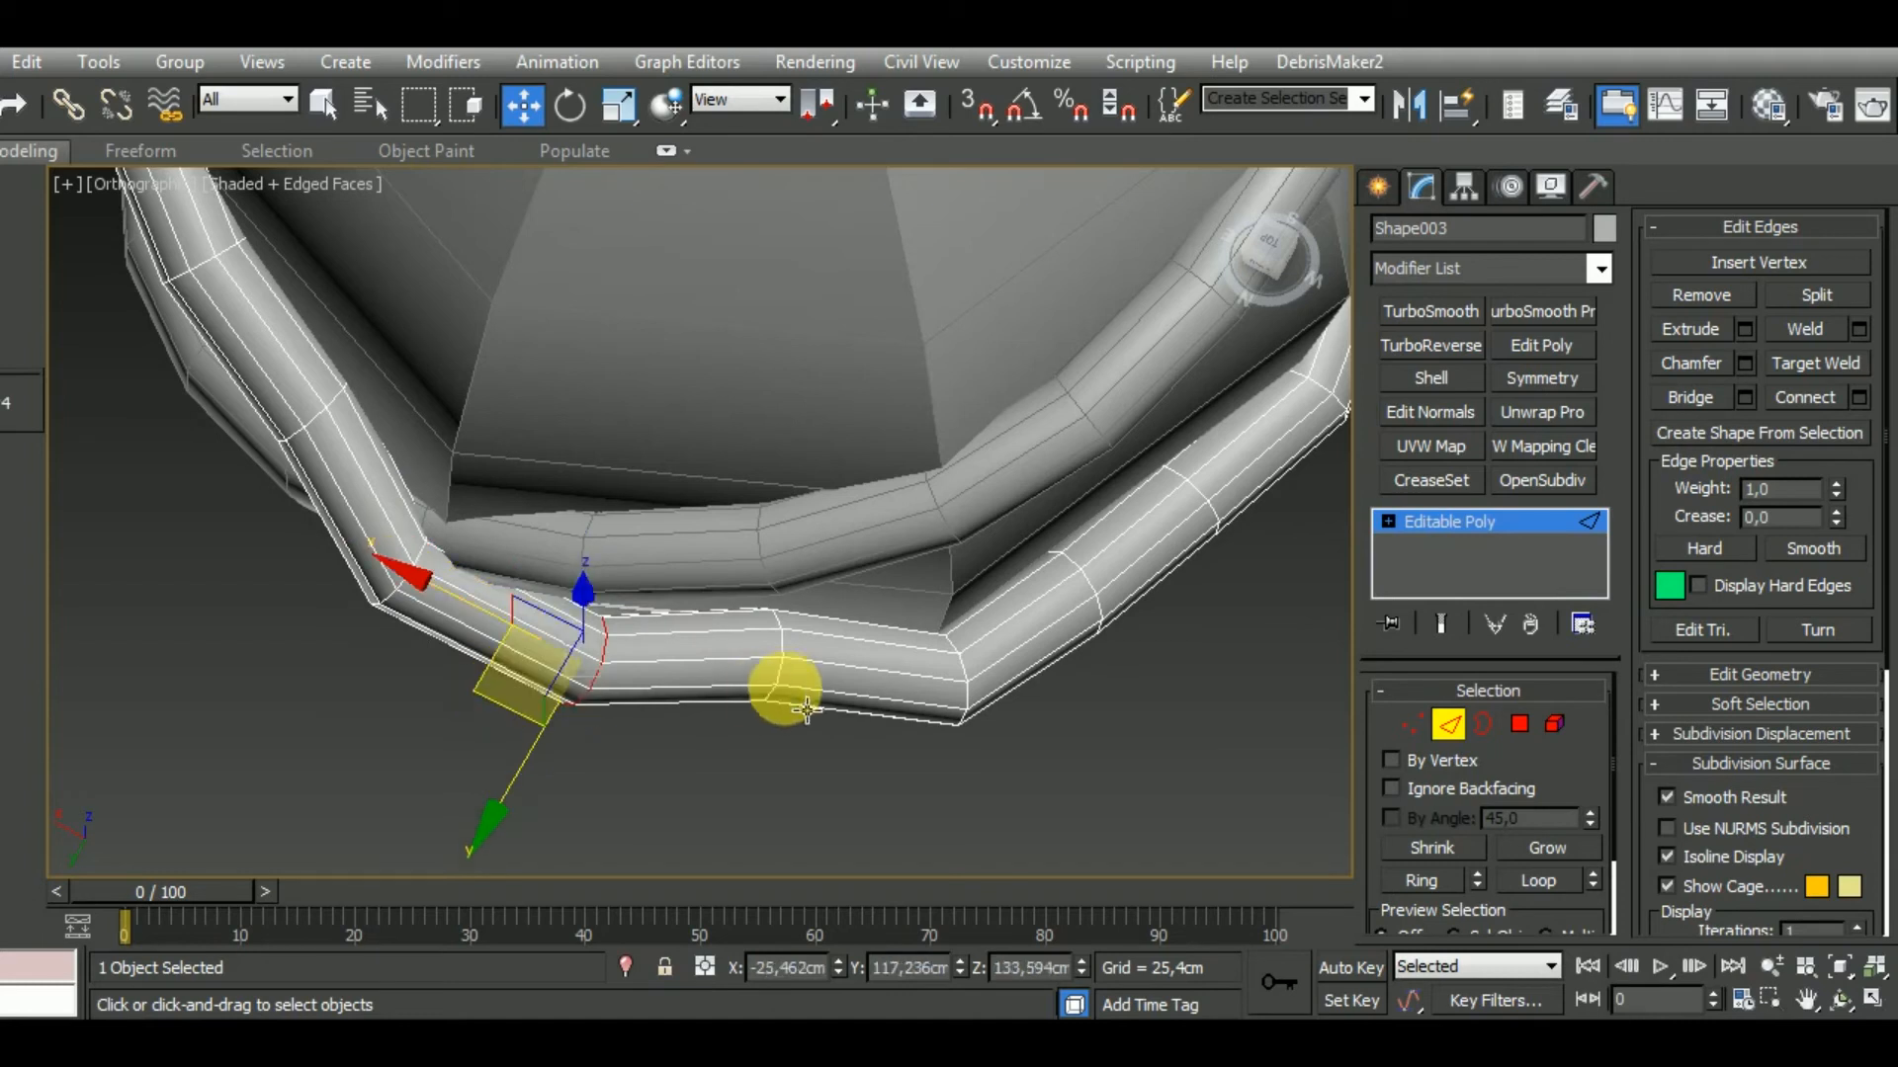
{"action": "double_click", "coordinate": [783, 658]}
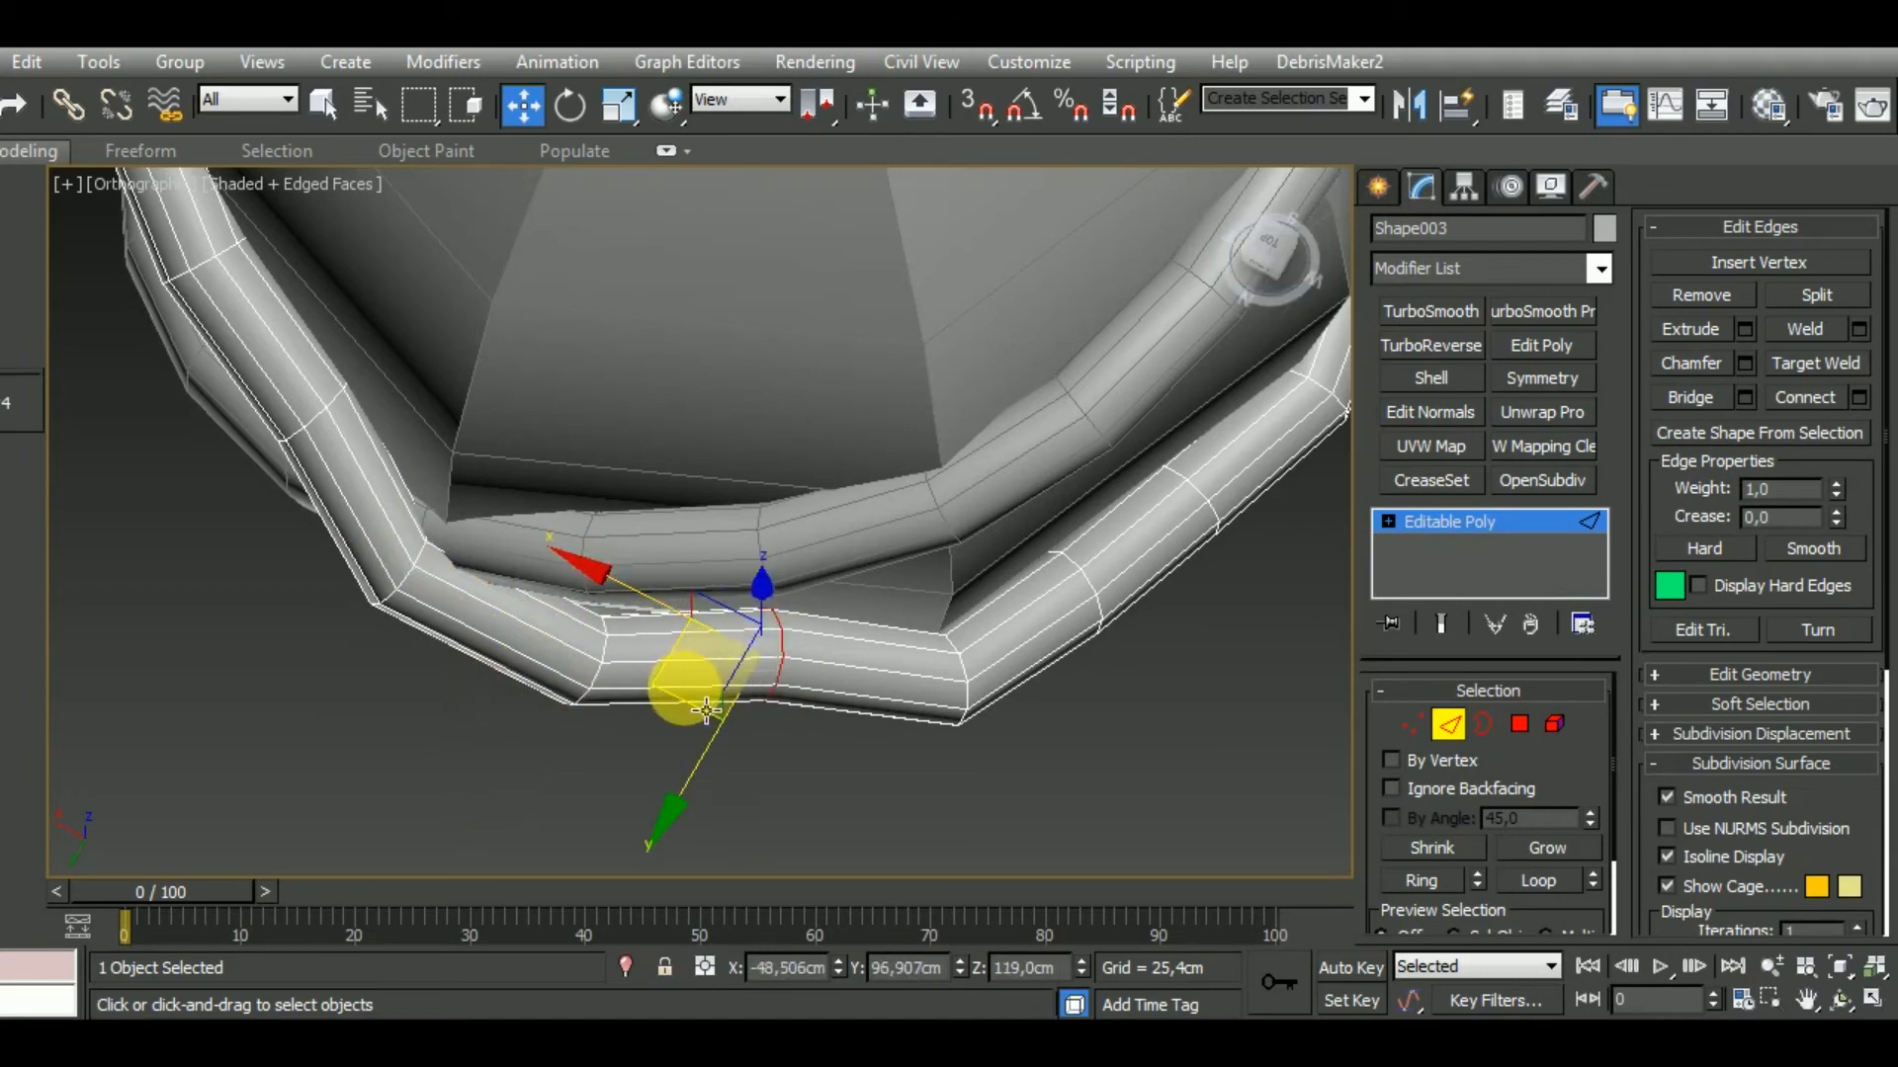
{"action": "left_click_drag", "start_coordinate": [706, 715], "coordinate": [705, 763]}
Move the corner loop out to X 3.865 cm, Y 129.391 cm, and pull the adjoining loop along the ring outward.
{"action": "middle_click_drag", "start_coordinate": [540, 671], "coordinate": [735, 689]}
{"action": "scroll", "coordinate": [626, 614], "scroll_direction": "up", "scroll_amount": 2}
{"action": "double_click", "coordinate": [610, 613]}
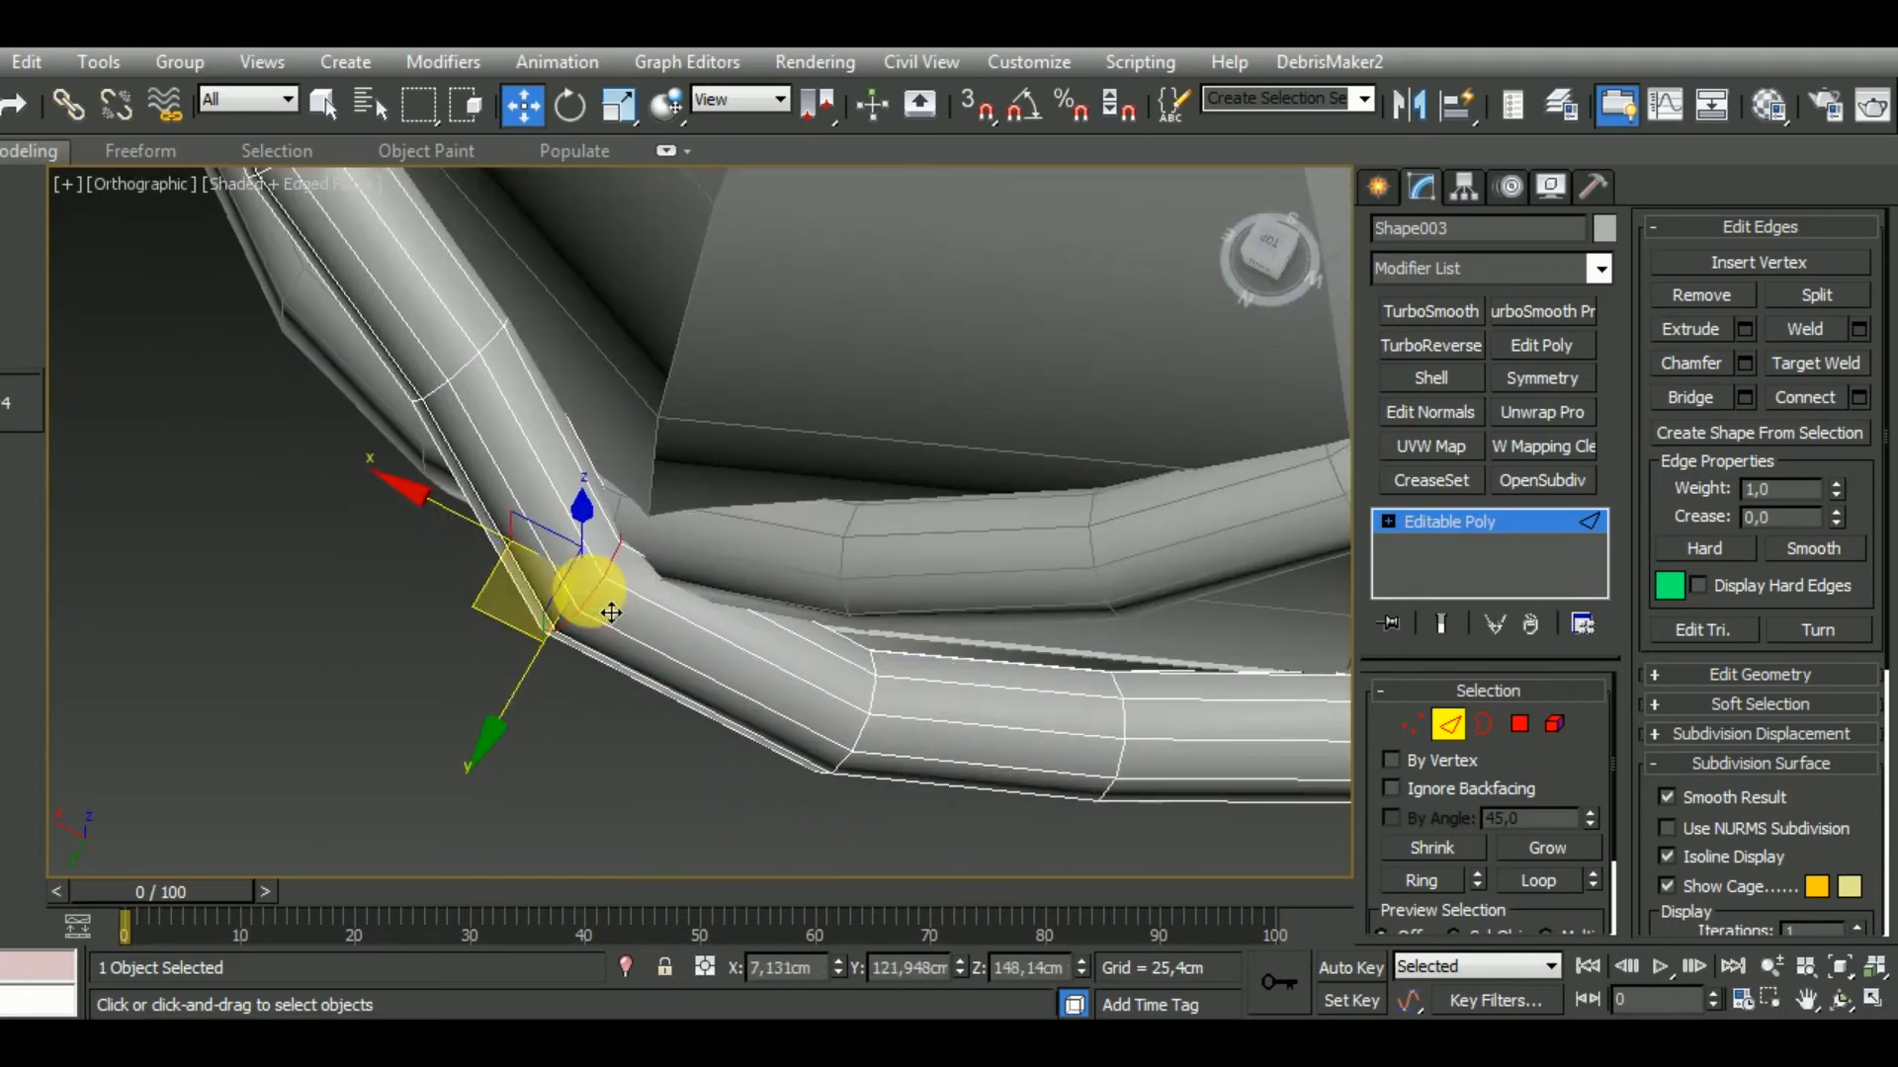
{"action": "left_click_drag", "start_coordinate": [500, 649], "coordinate": [497, 692]}
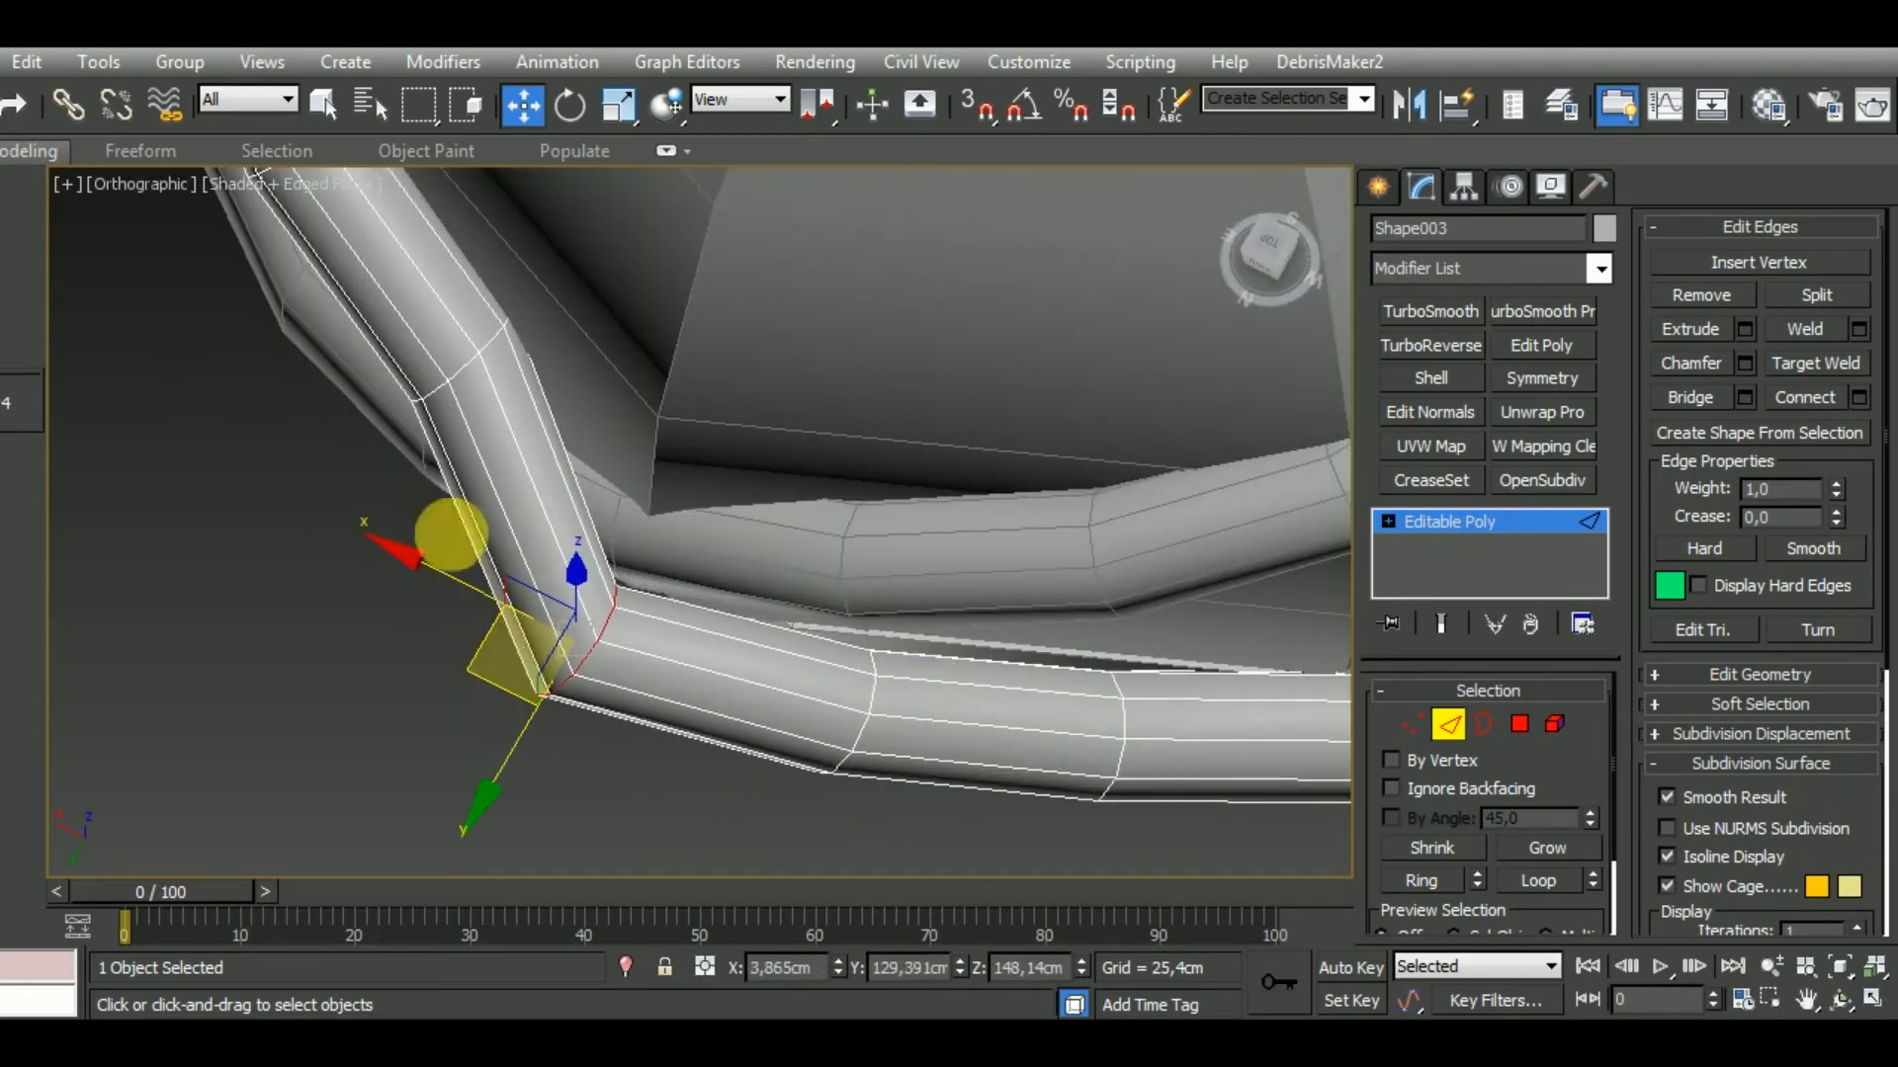
{"action": "double_click", "coordinate": [464, 393]}
{"action": "left_click_drag", "start_coordinate": [364, 389], "coordinate": [277, 418]}
Pull the ring's loop at the next bottle corner outward and move an adjacent loop to X 62.342 cm, Y 103.441 cm.
{"action": "scroll", "coordinate": [515, 421], "scroll_direction": "down", "scroll_amount": 3}
{"action": "middle_click_drag", "start_coordinate": [601, 449], "coordinate": [762, 406], "text": "alt"}
{"action": "double_click", "coordinate": [762, 409]}
{"action": "scroll", "coordinate": [807, 534], "scroll_direction": "up", "scroll_amount": 3}
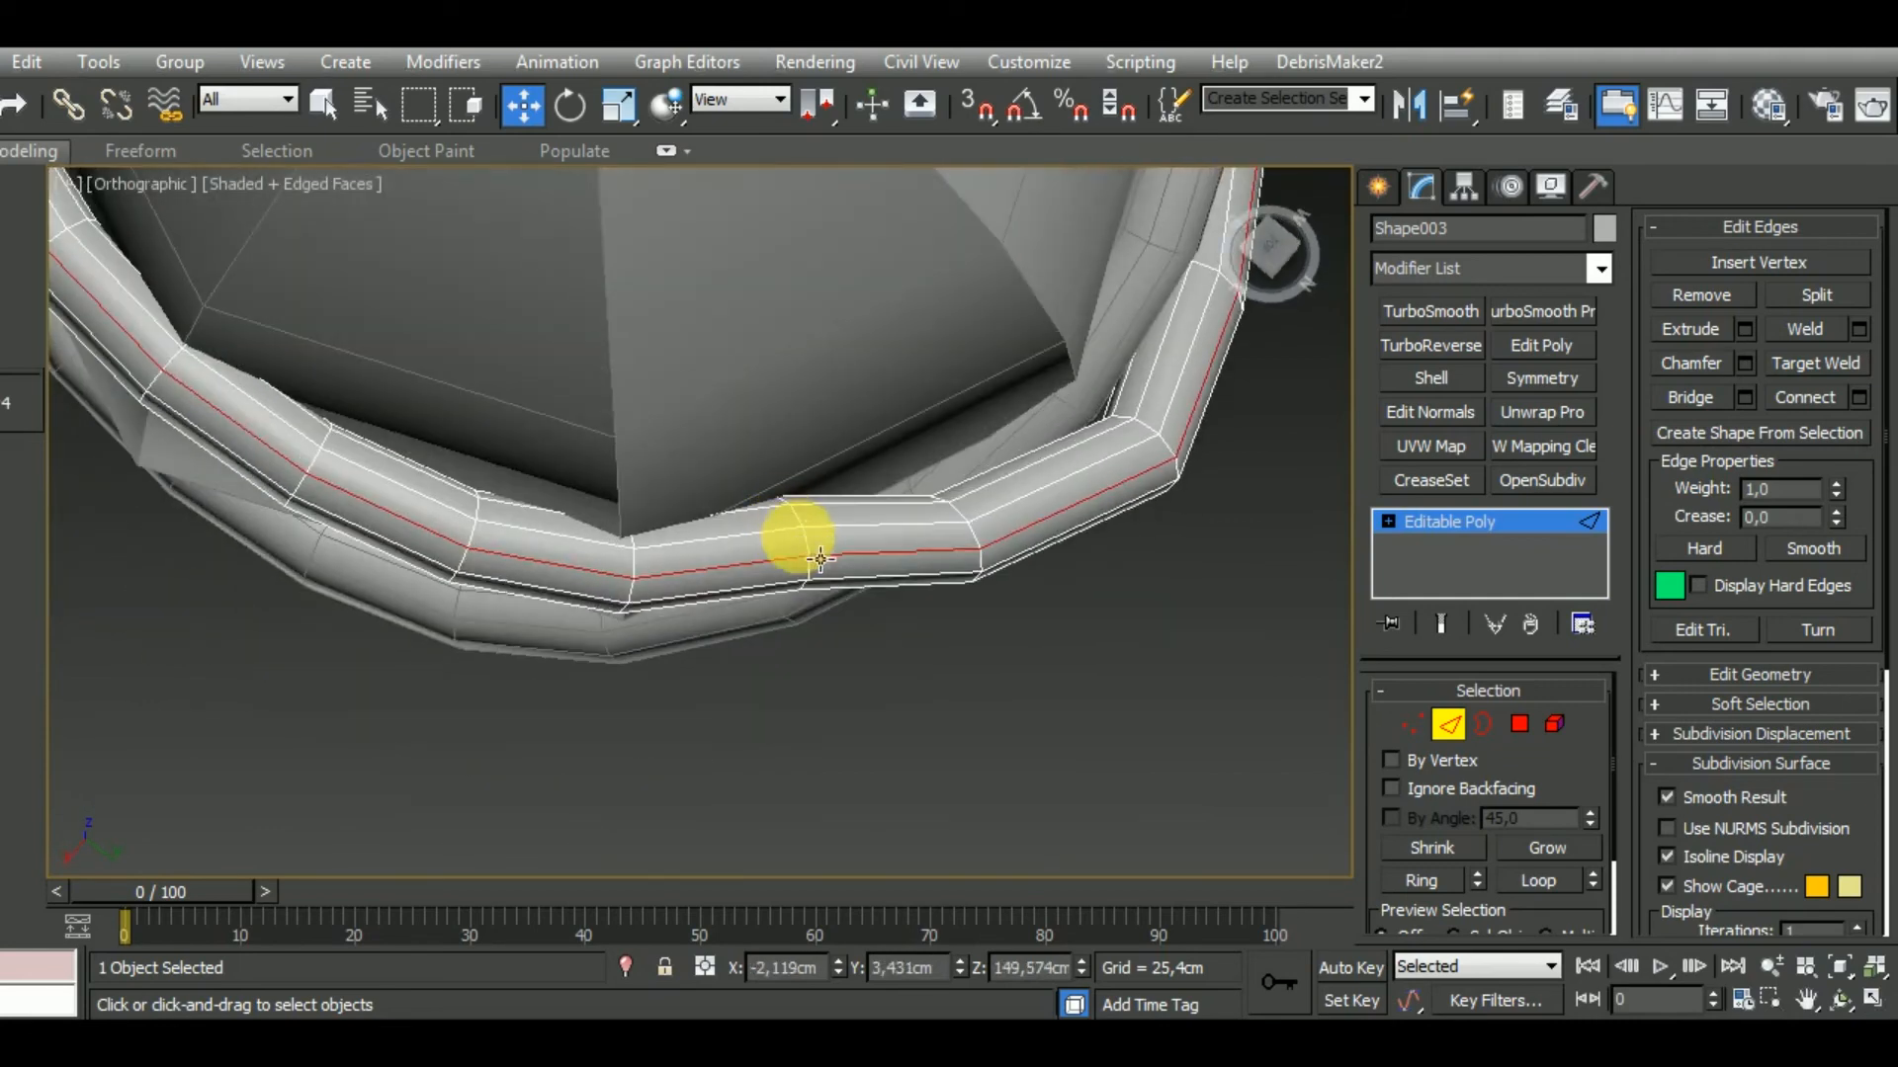
{"action": "left_click", "coordinate": [820, 560]}
{"action": "left_click_drag", "start_coordinate": [818, 664], "coordinate": [716, 660]}
{"action": "left_click", "coordinate": [629, 564]}
{"action": "left_click", "coordinate": [805, 560]}
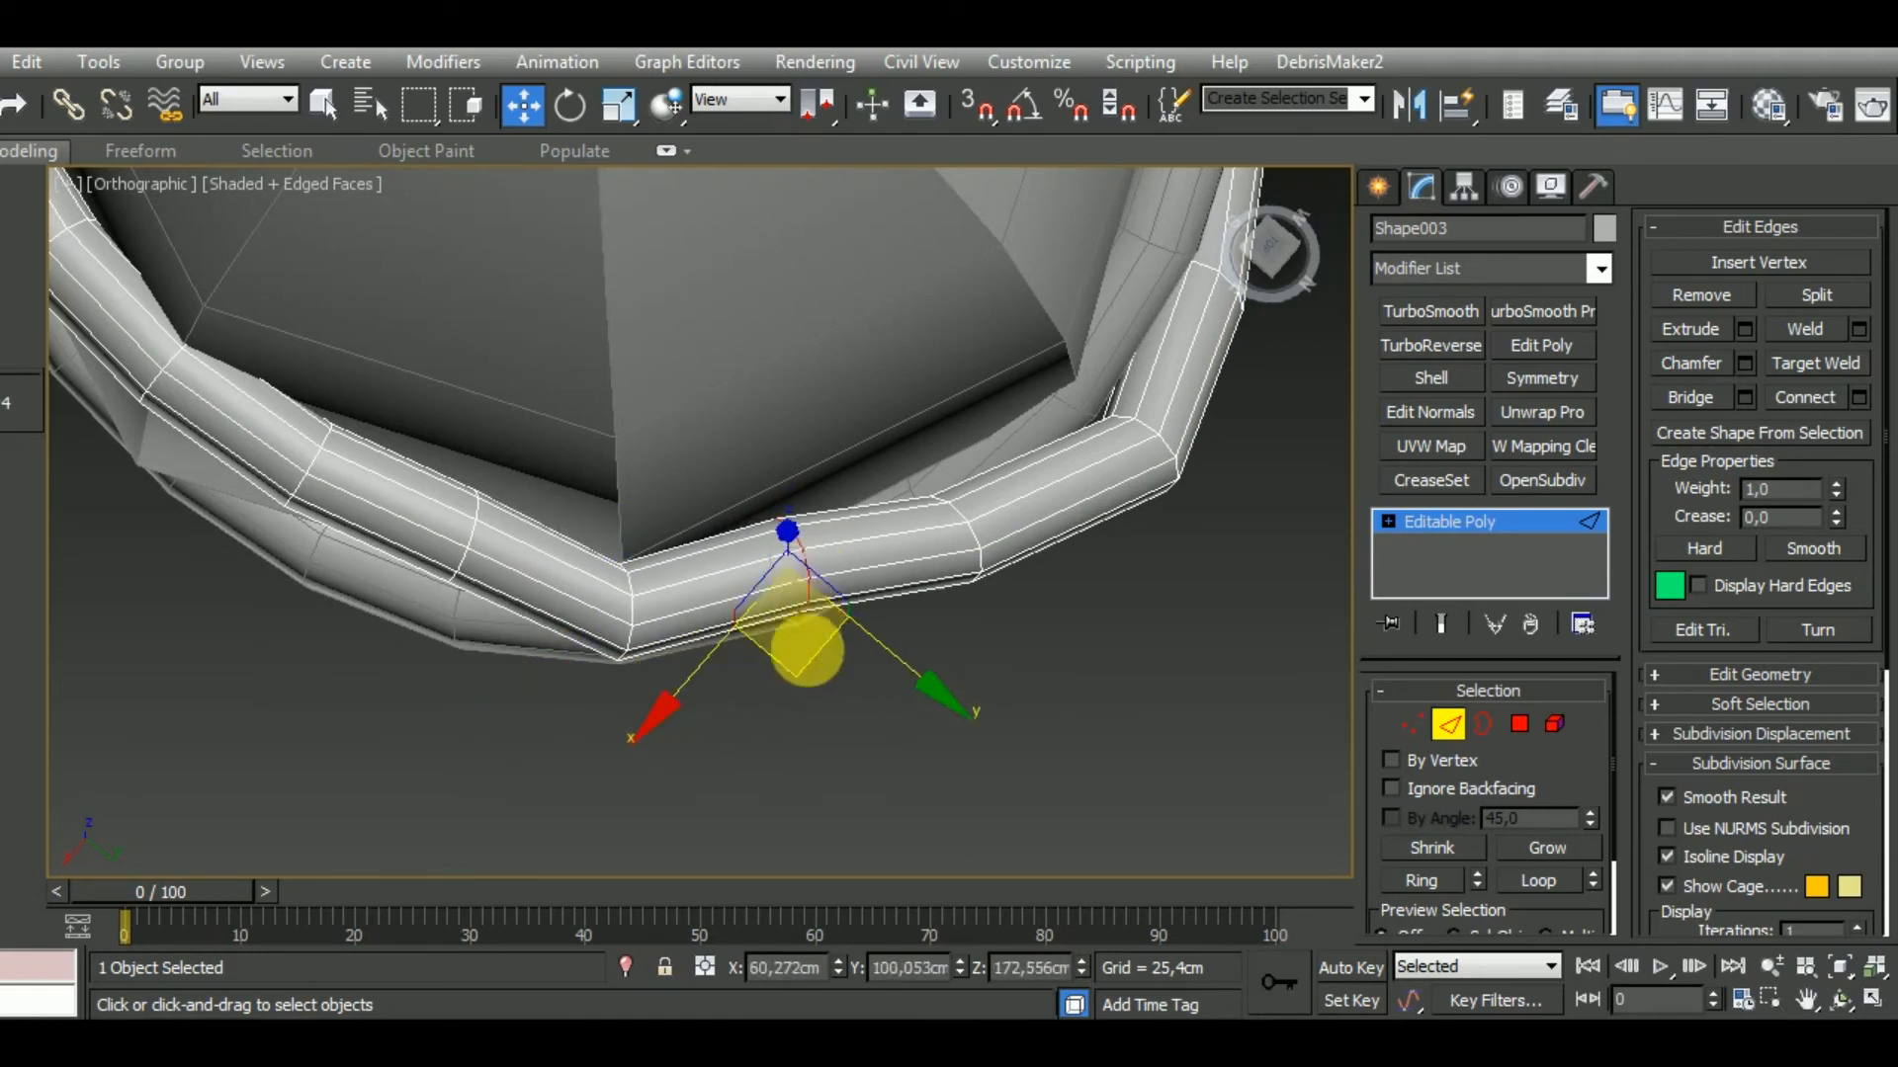
{"action": "middle_click_drag", "start_coordinate": [791, 678], "coordinate": [669, 571], "text": "alt"}
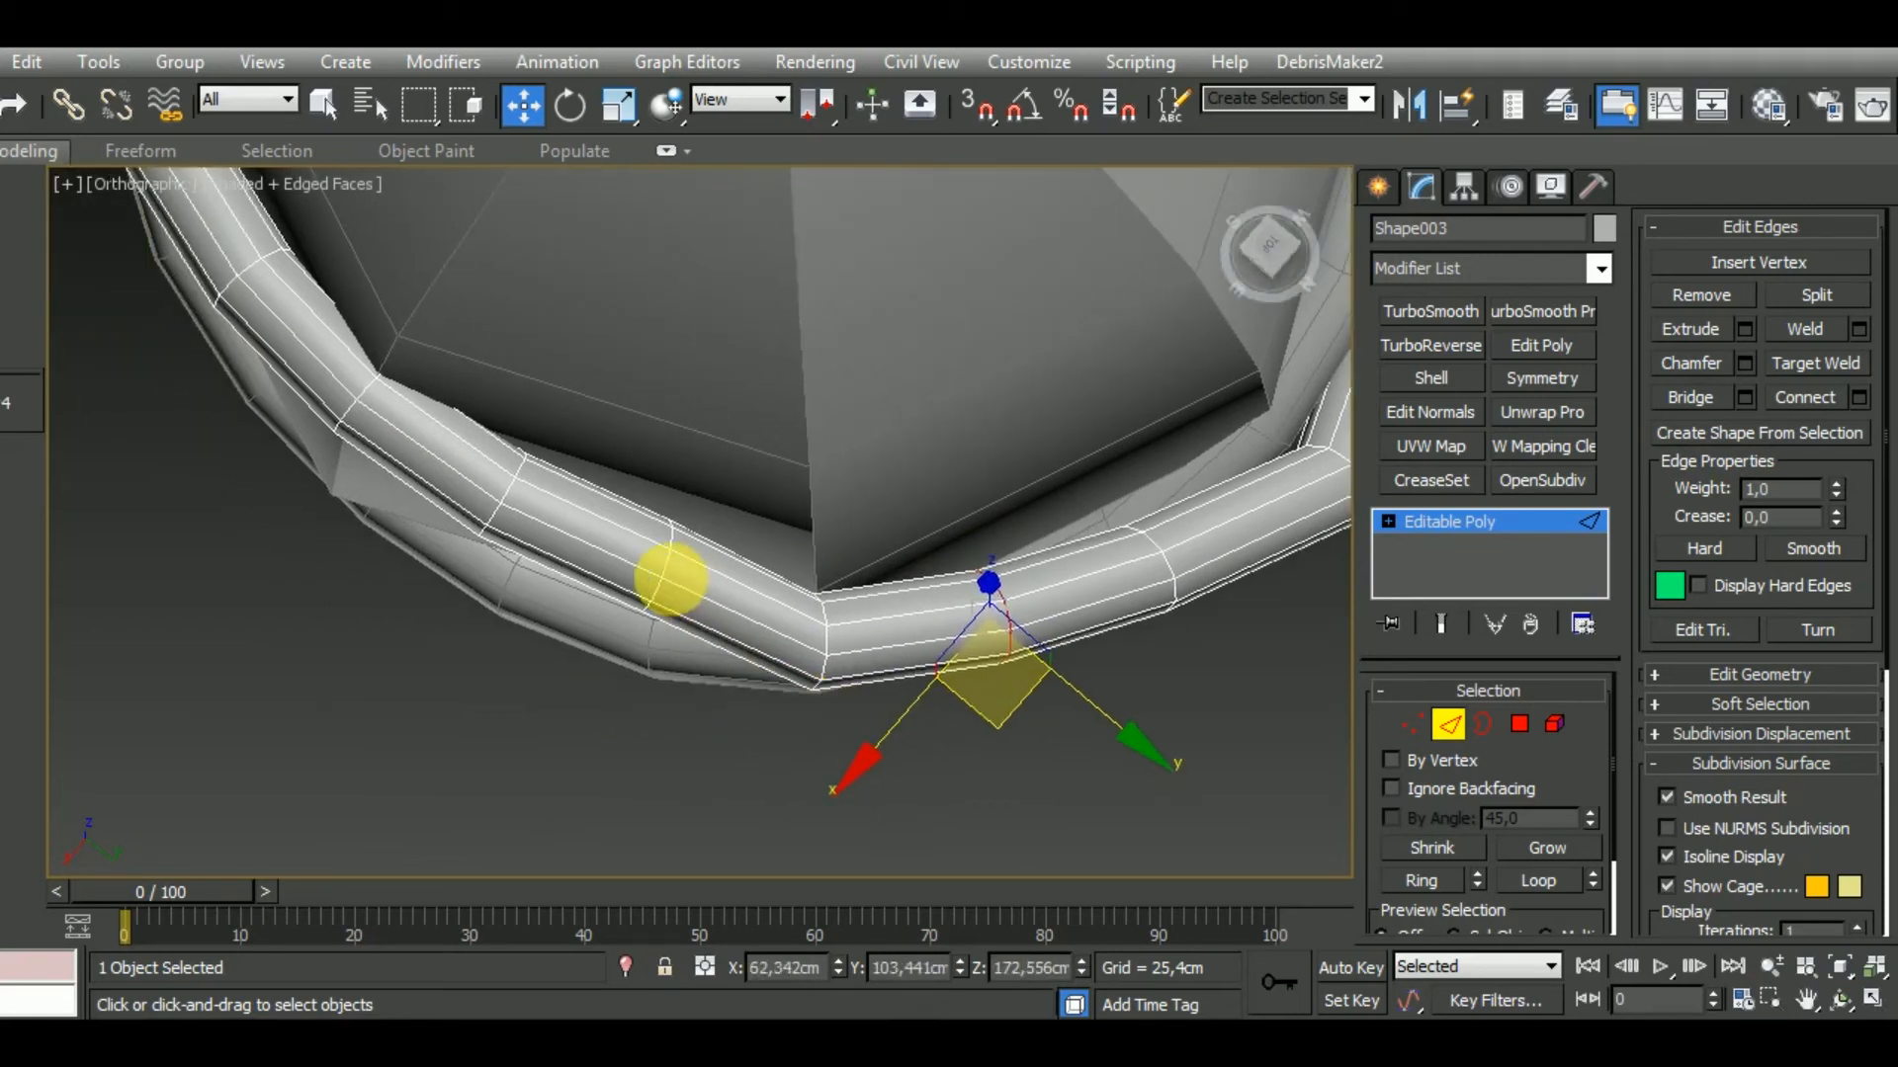
Pull the two loops beyond that corner outward, placing the farther one at X 106.1 cm, Y 31.674 cm.
{"action": "left_click", "coordinate": [682, 601]}
{"action": "left_click_drag", "start_coordinate": [689, 684], "coordinate": [521, 635]}
{"action": "left_click", "coordinate": [529, 523]}
{"action": "middle_click_drag", "start_coordinate": [589, 645], "coordinate": [925, 691]}
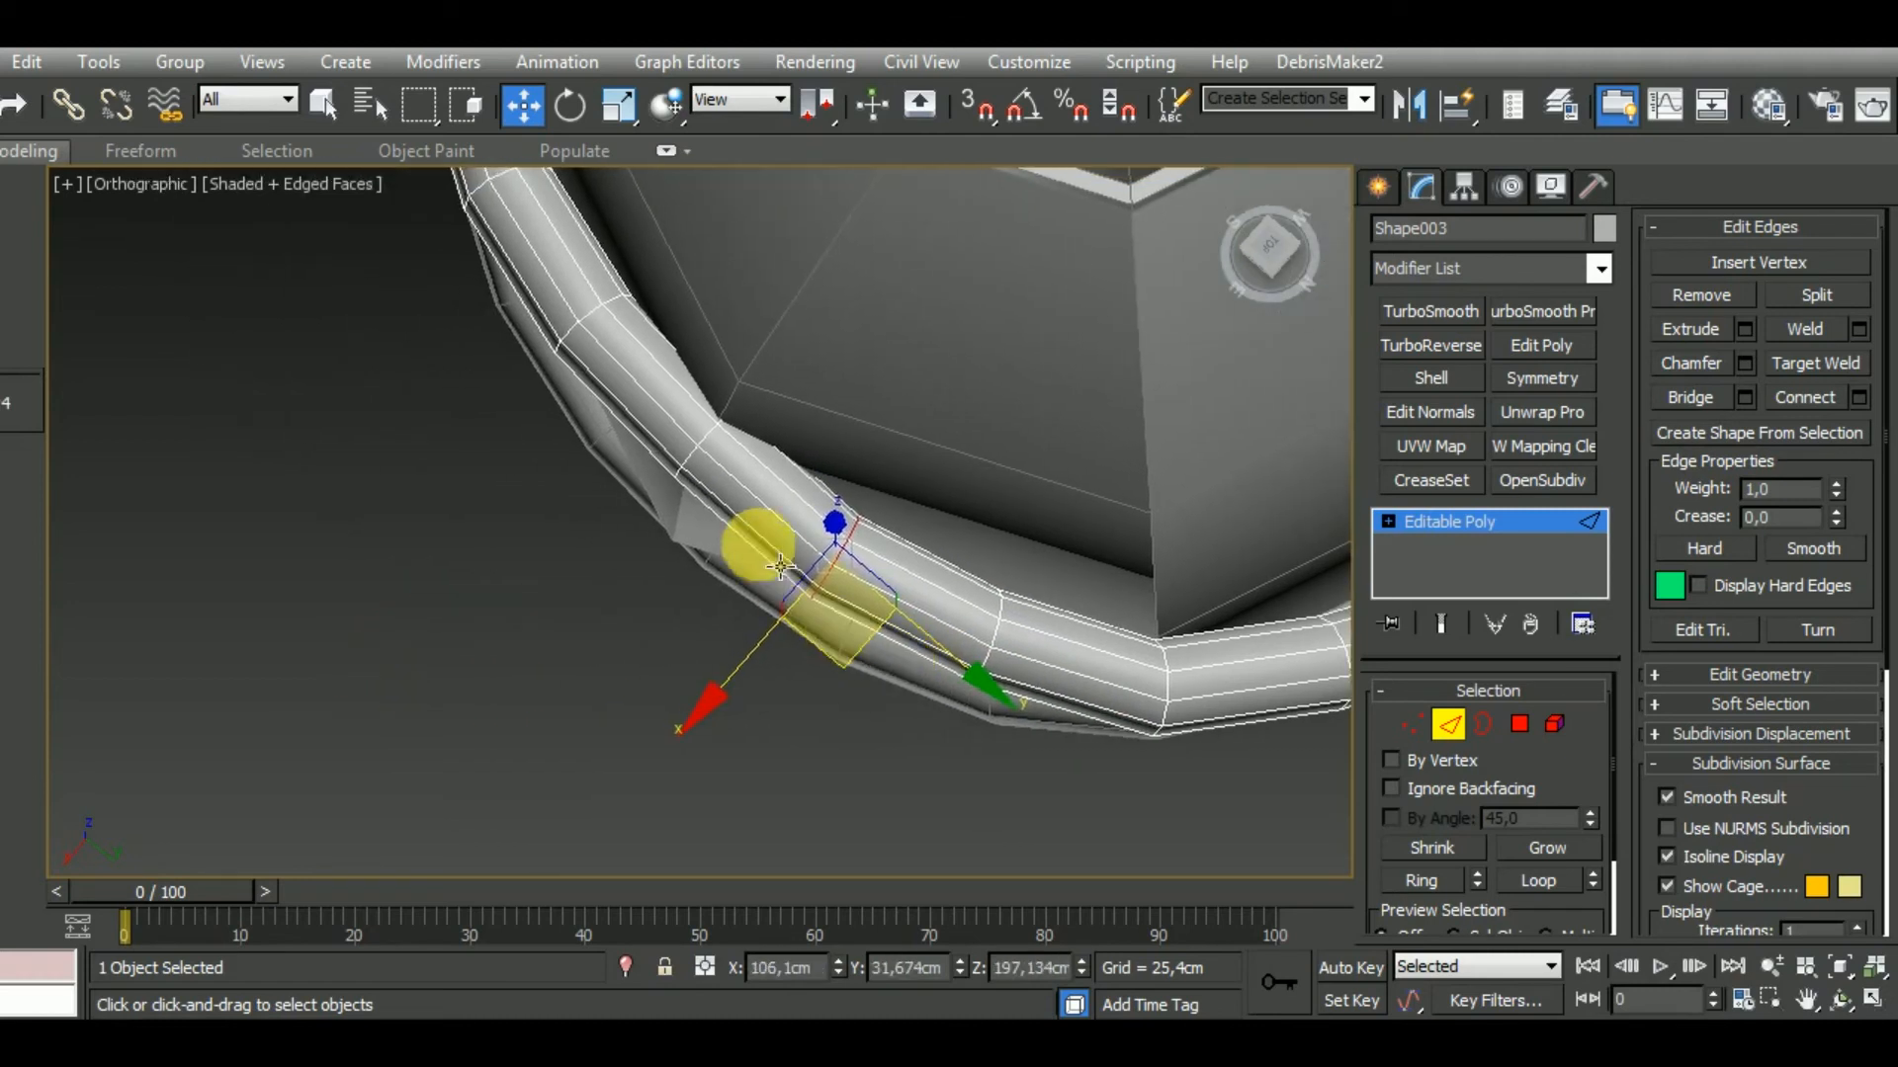
Pull the loop at the following bottle corner outward and move its neighbouring loop to X 109.021 cm, Y 32.511 cm.
{"action": "left_click", "coordinate": [708, 483]}
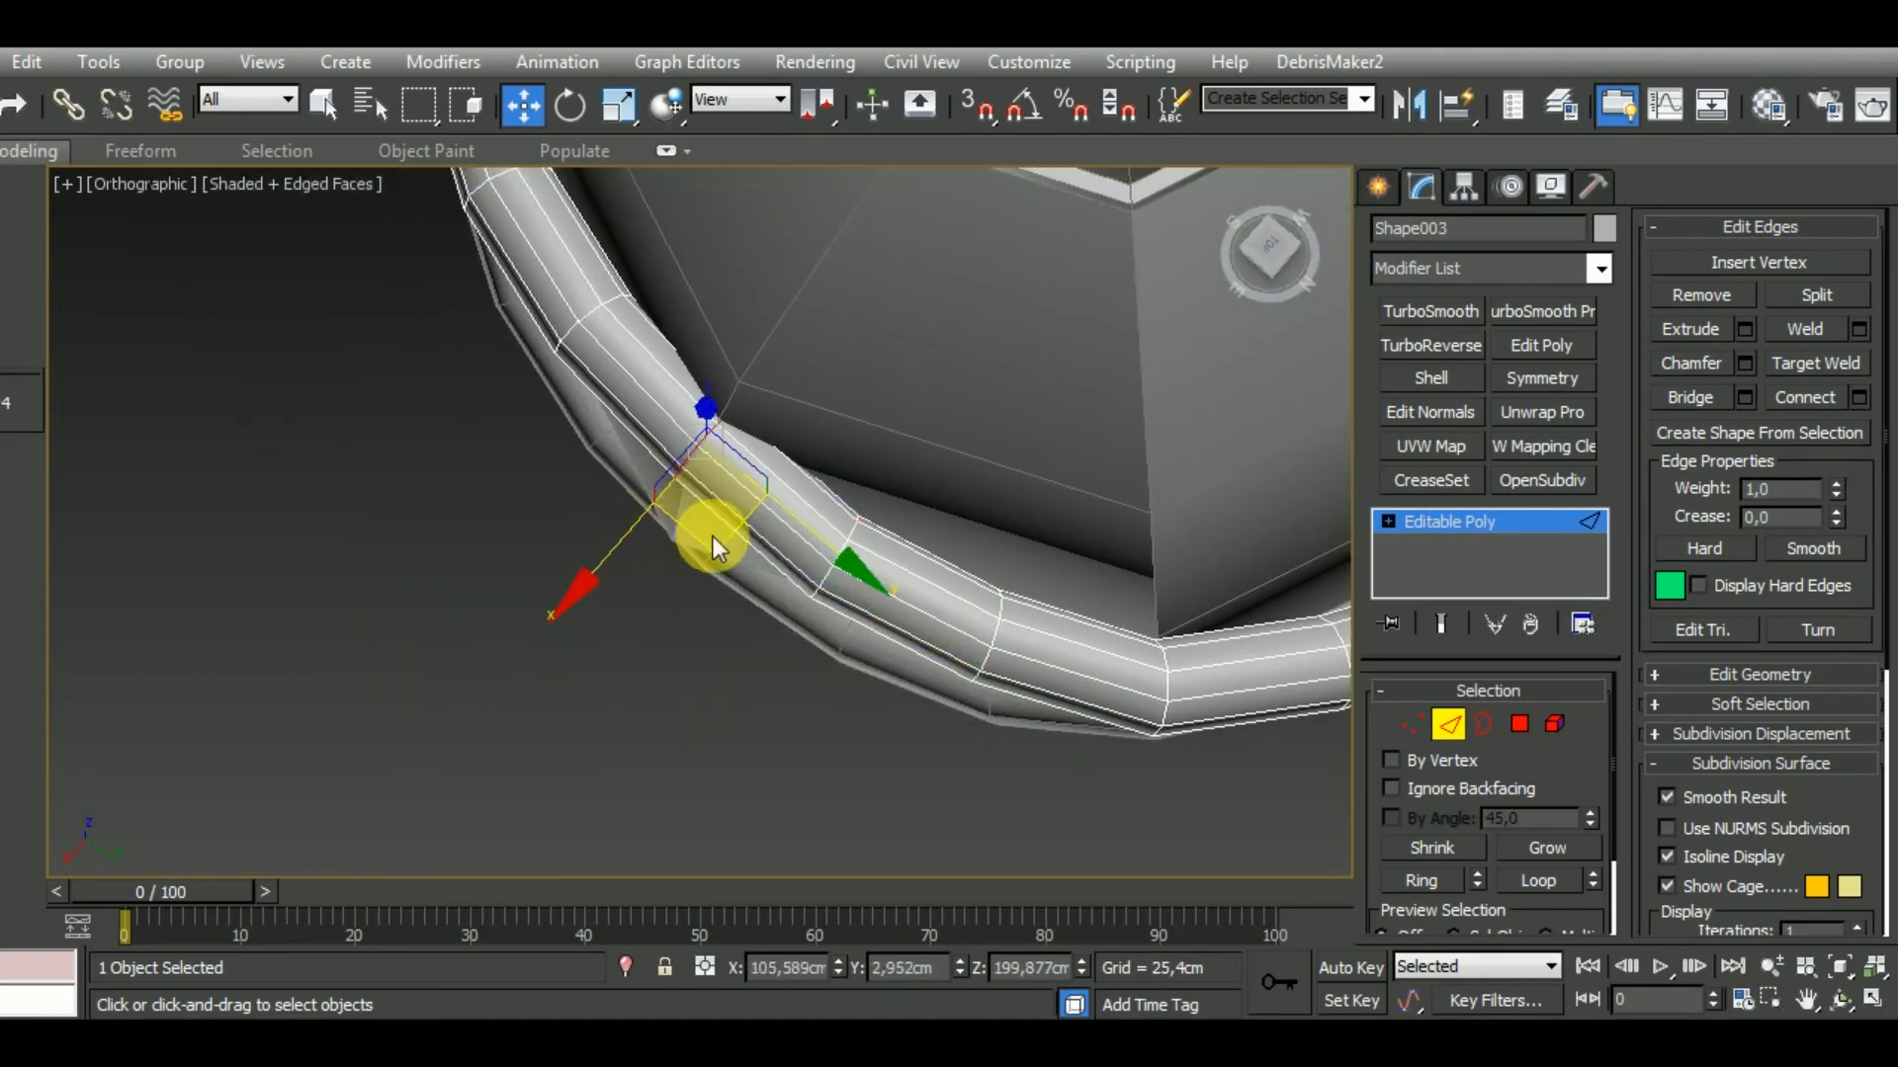
{"action": "mouse_move", "coordinate": [730, 568]}
{"action": "left_mouse_down"}
{"action": "mouse_move", "coordinate": [692, 549]}
{"action": "mouse_move", "coordinate": [672, 573]}
{"action": "mouse_move", "coordinate": [720, 586]}
{"action": "left_mouse_up"}
{"action": "left_click", "coordinate": [833, 559]}
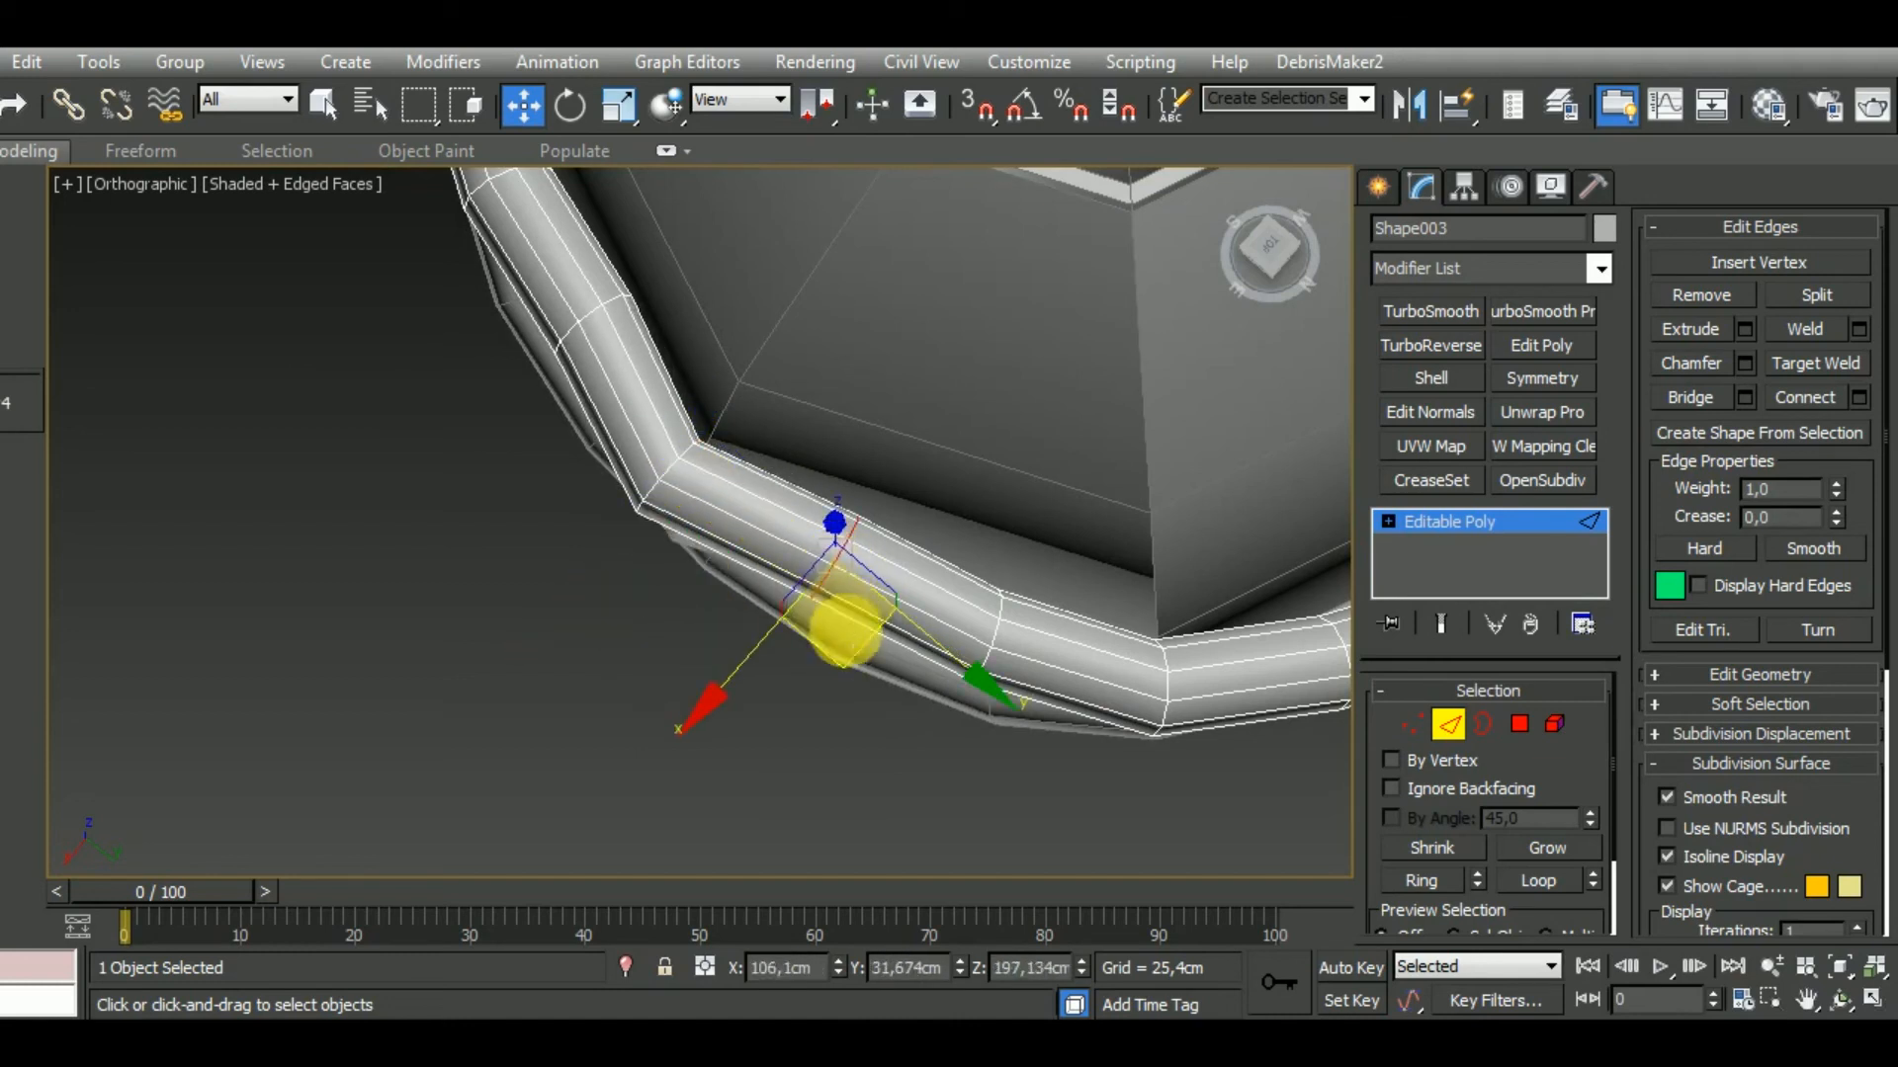
{"action": "left_click_drag", "start_coordinate": [836, 652], "coordinate": [828, 668]}
Select the two ring loops just past that corner and pull them outward together, clear of the bottle wall.
{"action": "middle_click_drag", "start_coordinate": [684, 497], "coordinate": [809, 623]}
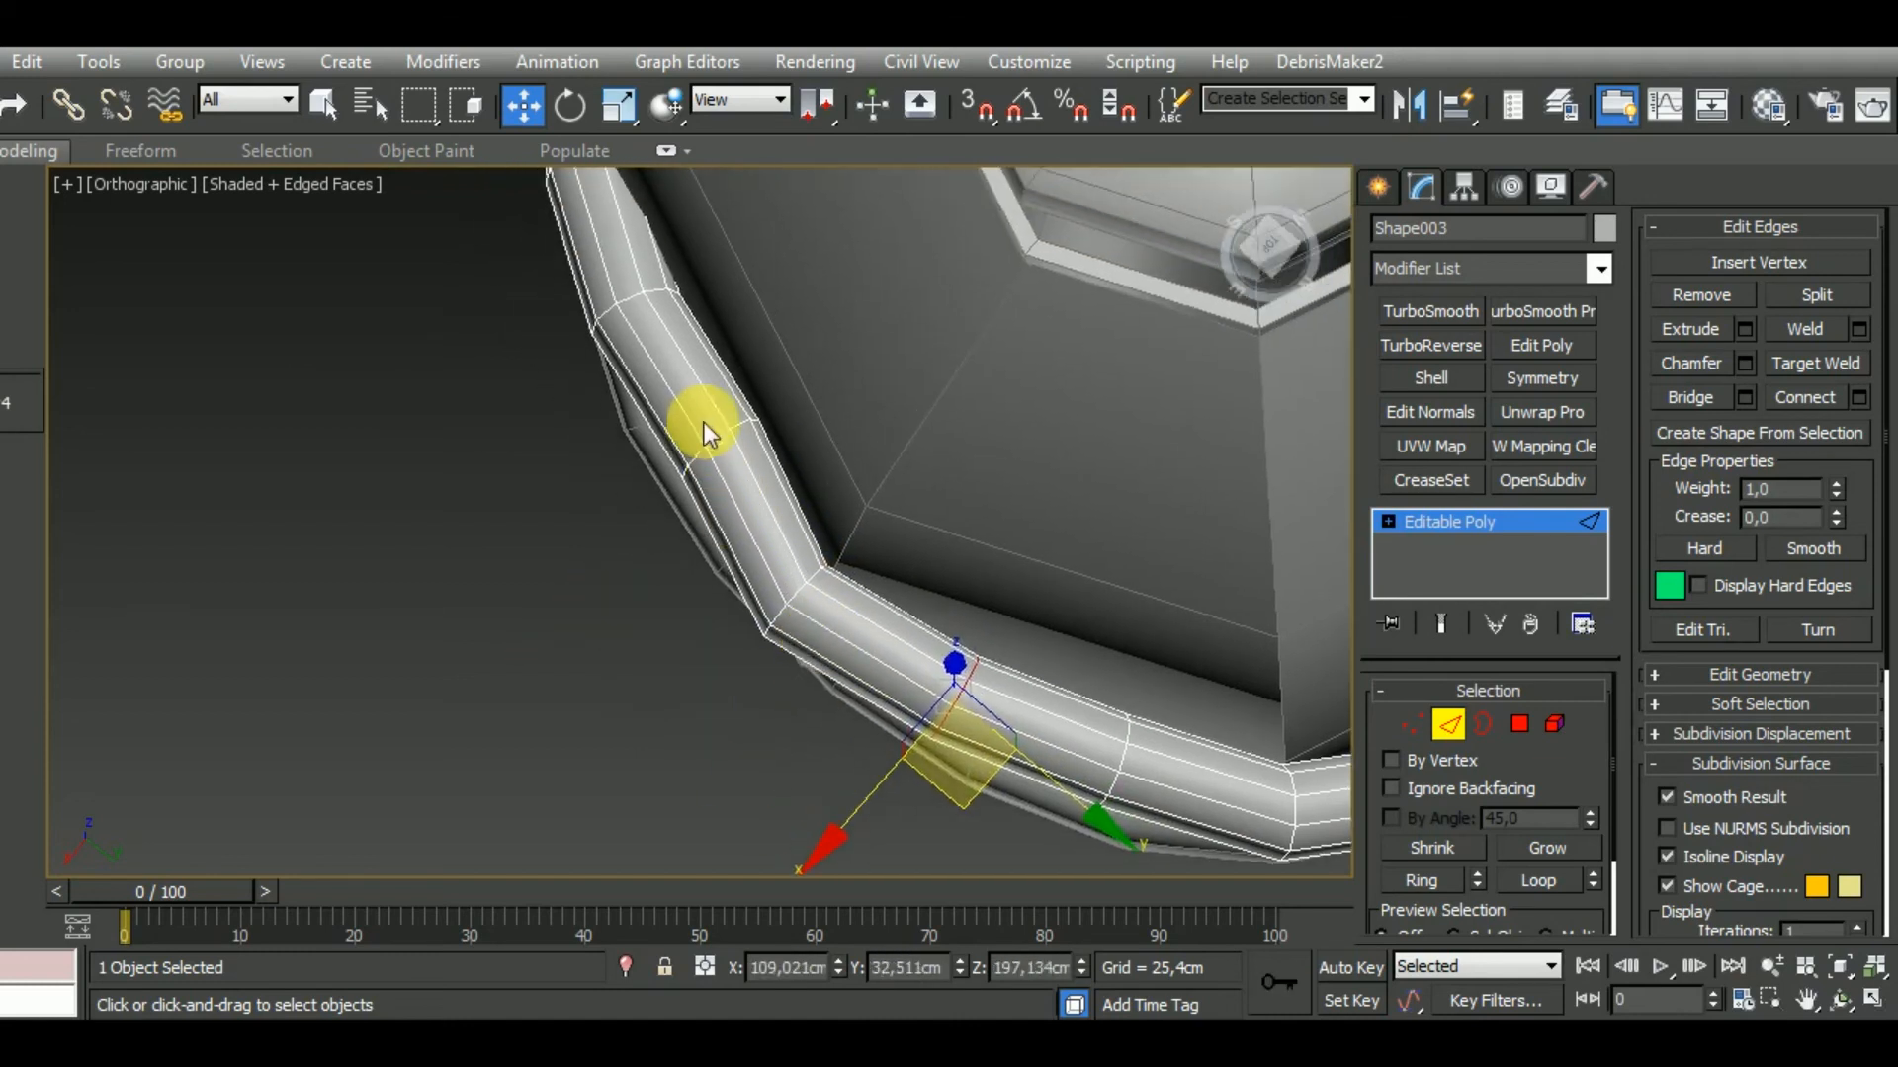
{"action": "left_click", "coordinate": [708, 445]}
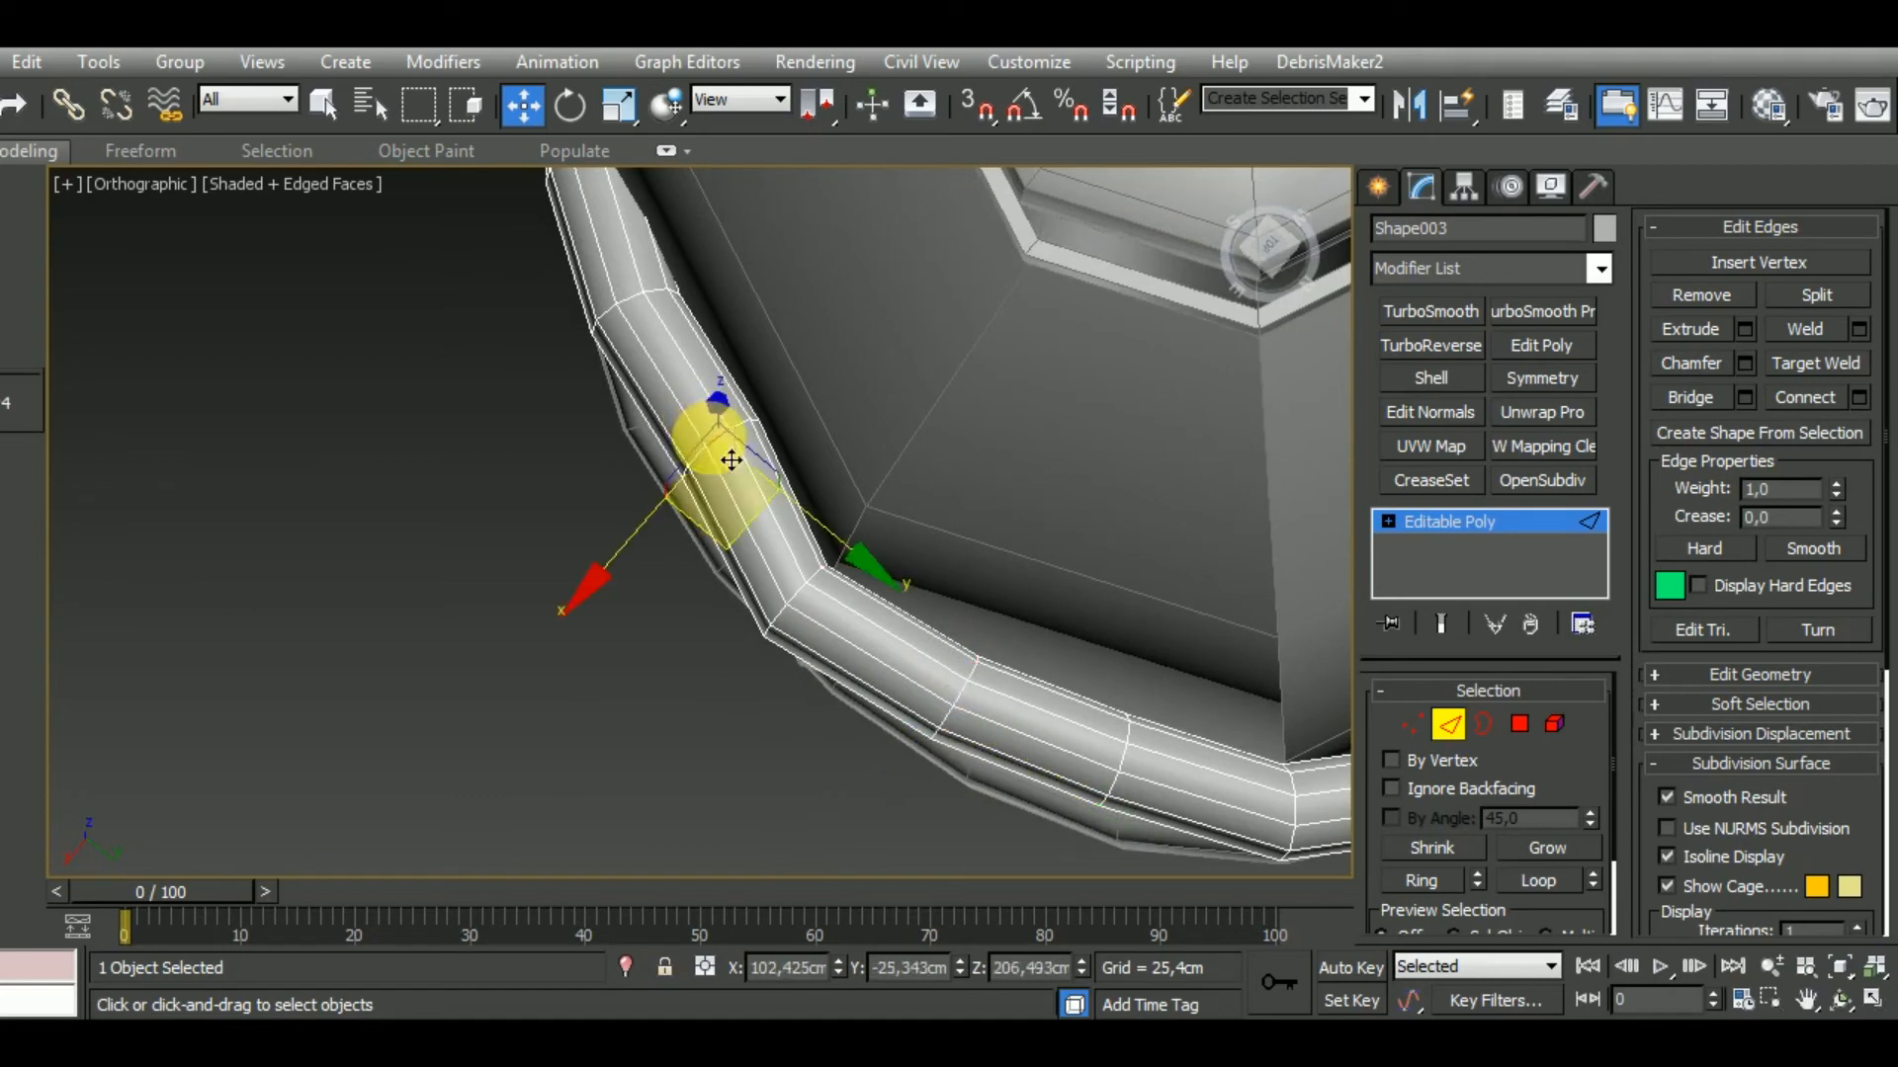
{"action": "left_click", "coordinate": [643, 311], "text": "ctrl"}
{"action": "middle_click_drag", "start_coordinate": [678, 427], "coordinate": [872, 504], "text": "alt"}
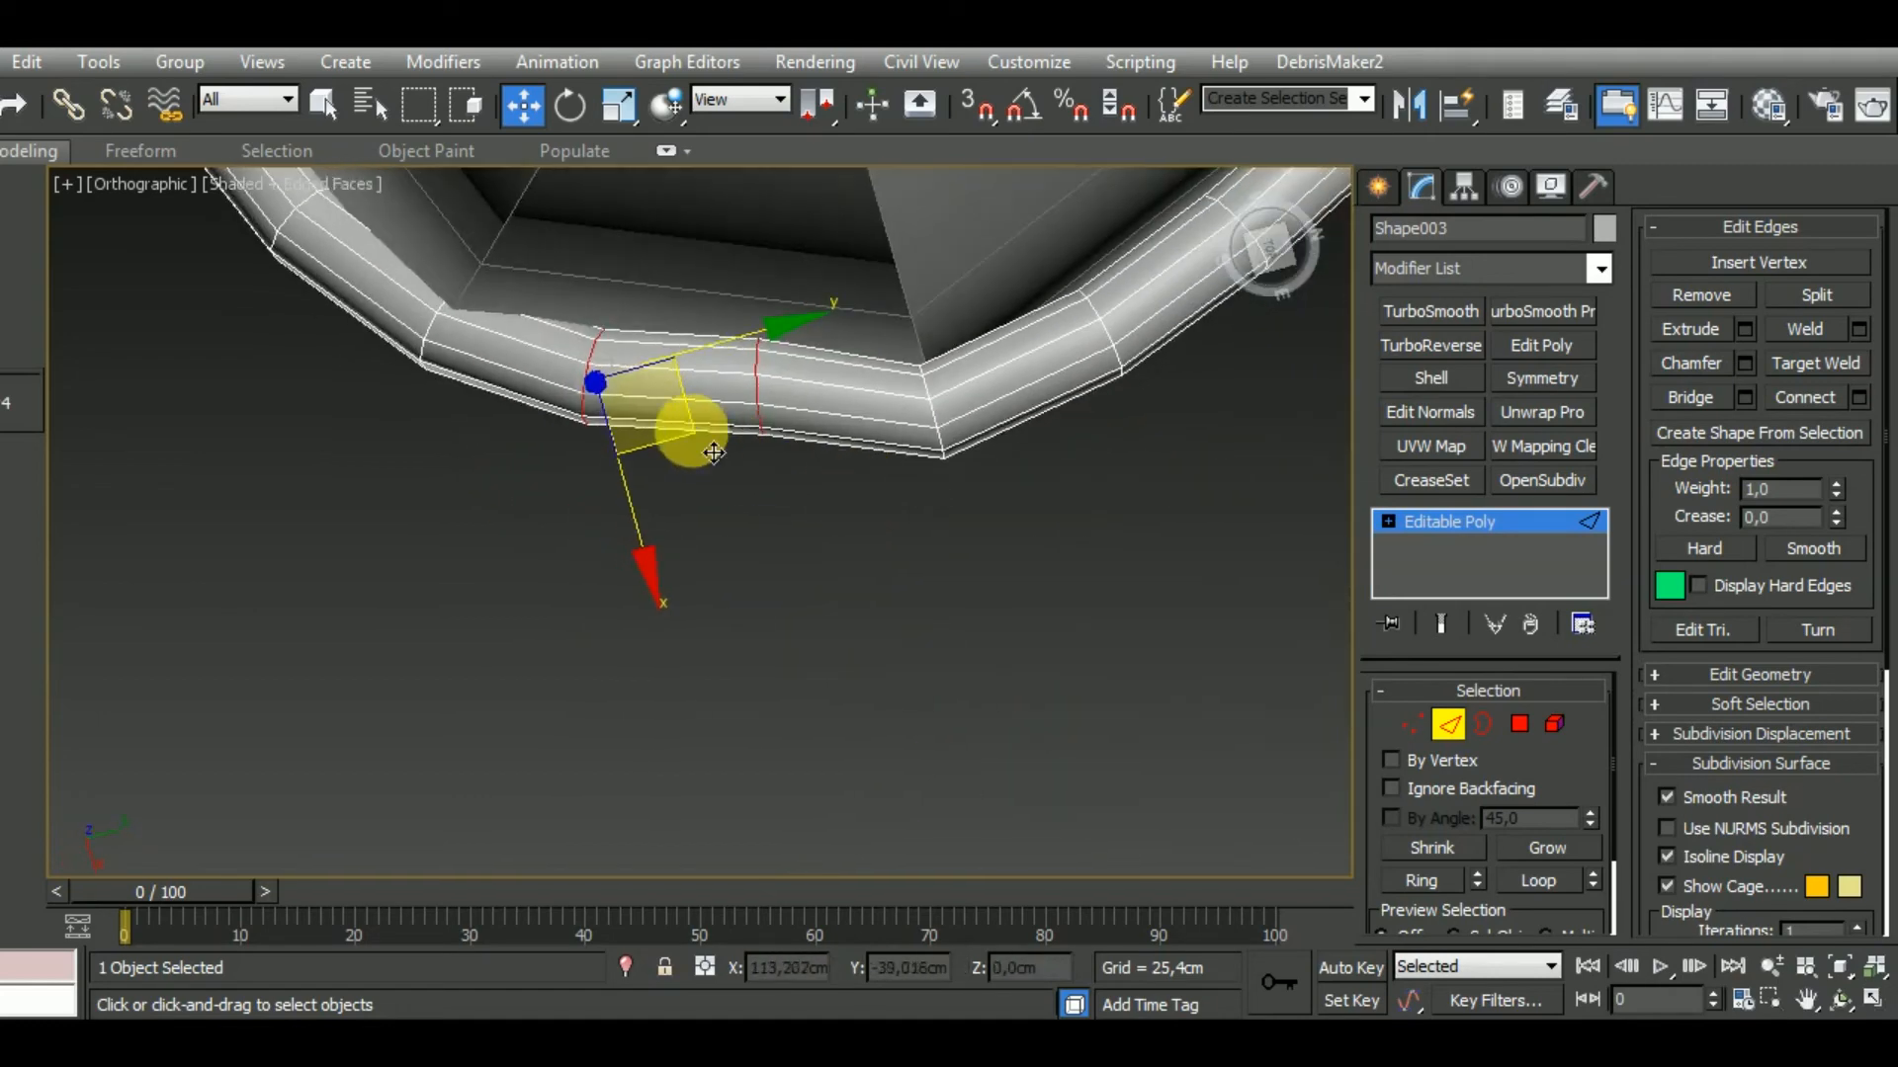
{"action": "left_click_drag", "start_coordinate": [692, 432], "coordinate": [690, 450]}
{"action": "left_click", "coordinate": [761, 420]}
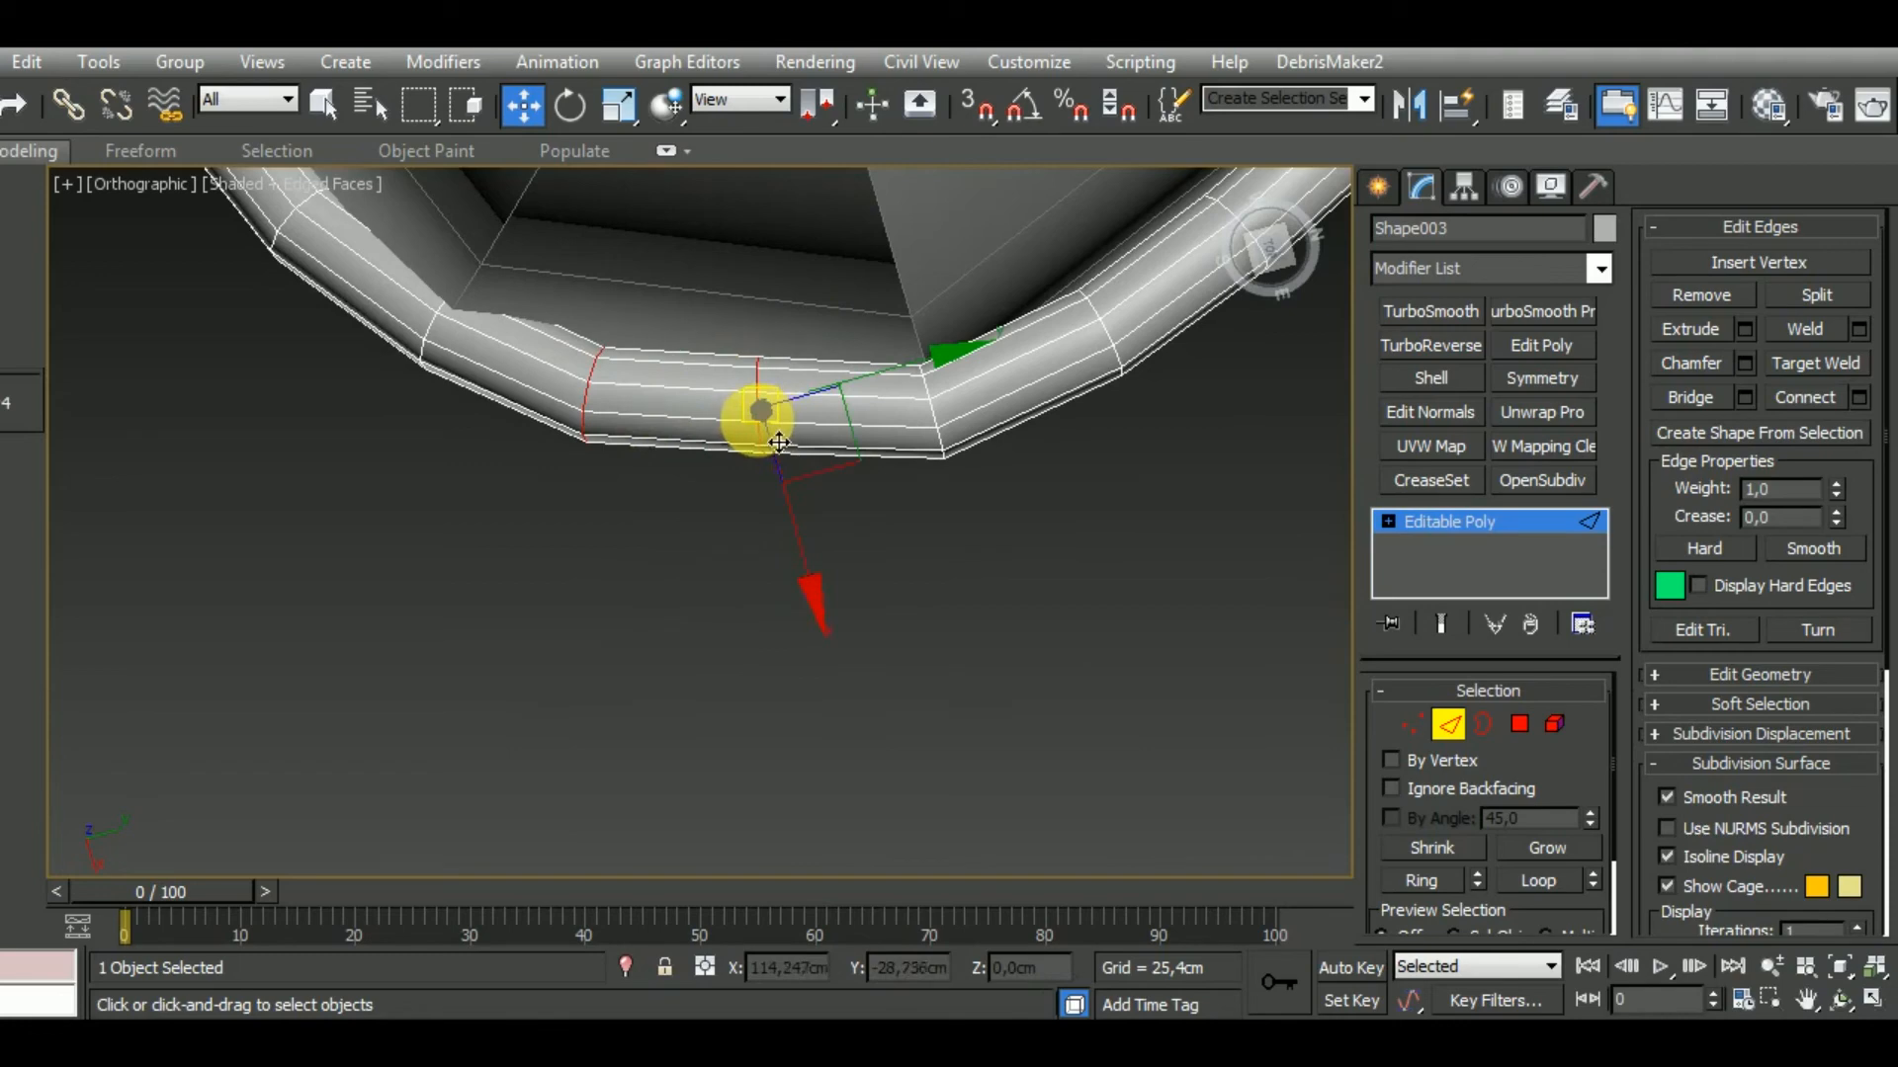
Pull the ring's loop at the next bottle corner outward and shift the neighbouring loop outward, clear of the wall.
{"action": "left_click_drag", "start_coordinate": [847, 455], "coordinate": [843, 471]}
{"action": "middle_click_drag", "start_coordinate": [687, 493], "coordinate": [816, 574], "text": "alt"}
{"action": "double_click", "coordinate": [743, 531]}
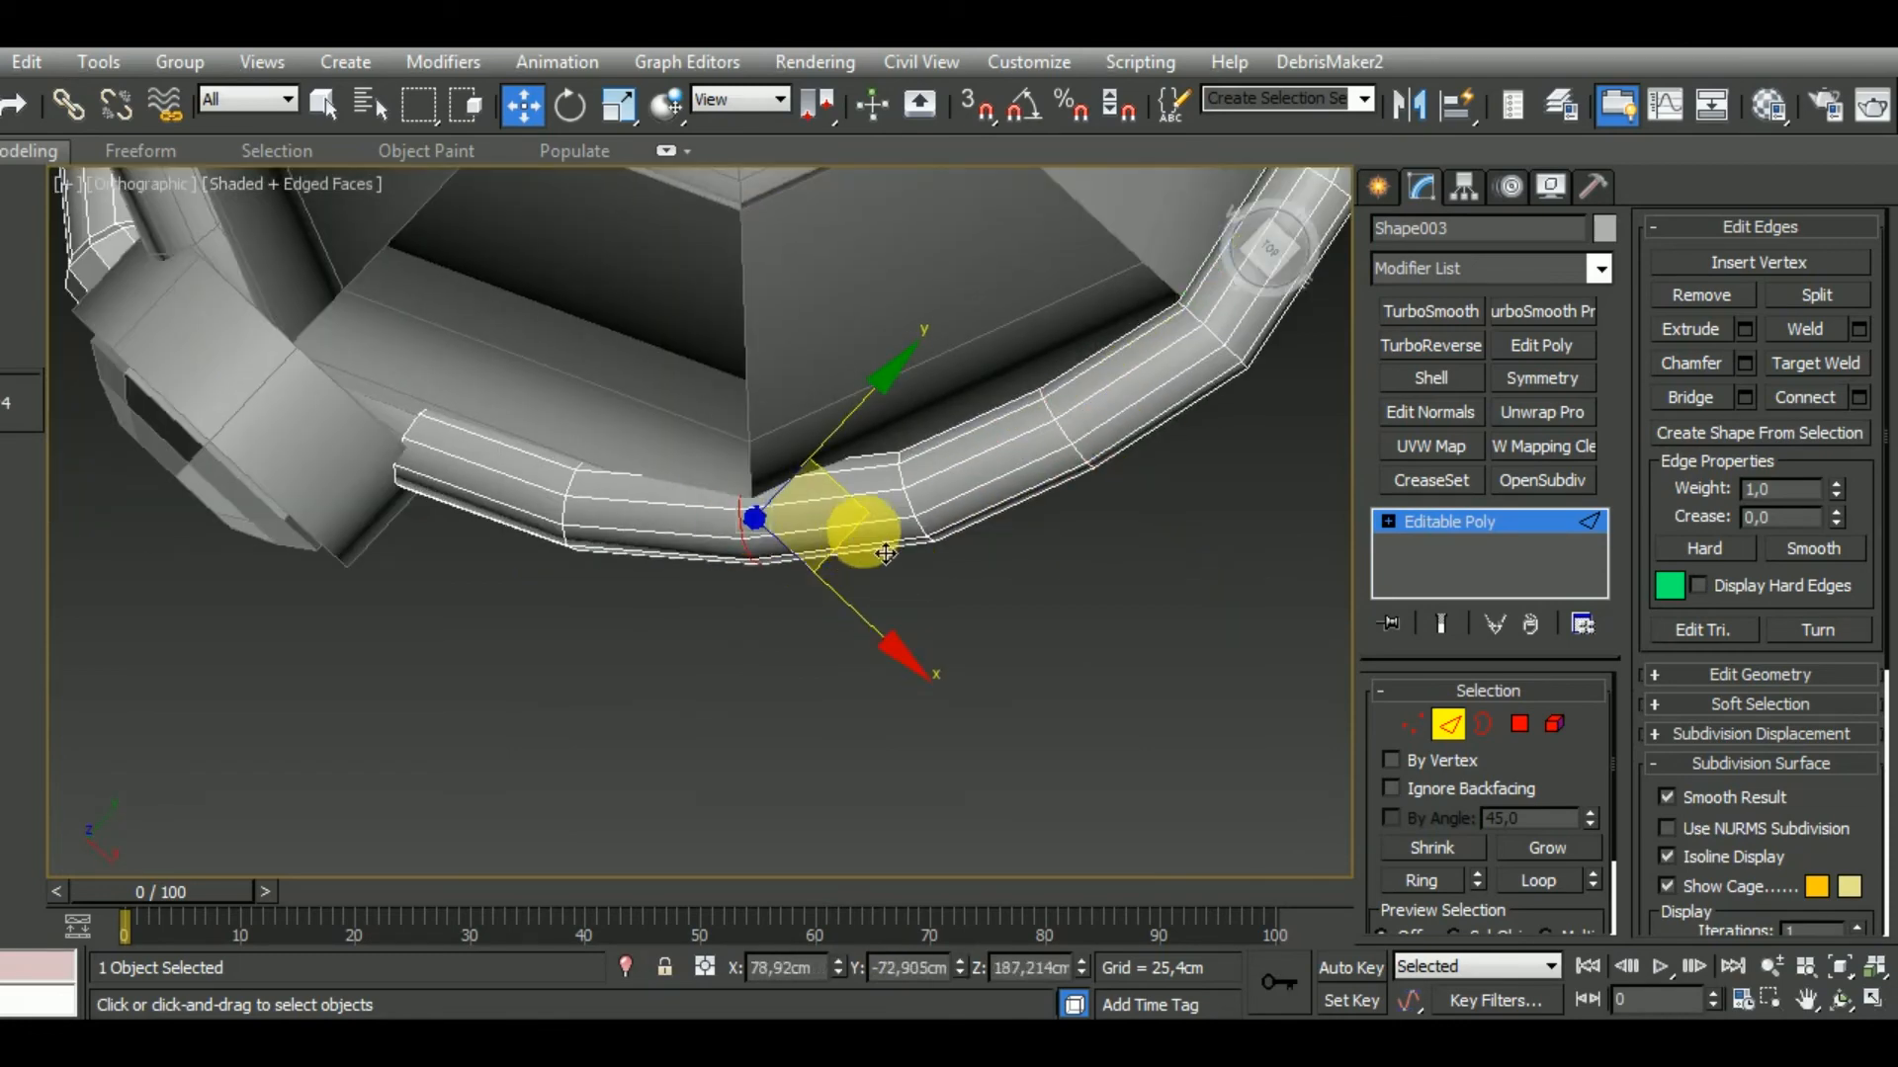
{"action": "left_click_drag", "start_coordinate": [855, 512], "coordinate": [926, 531]}
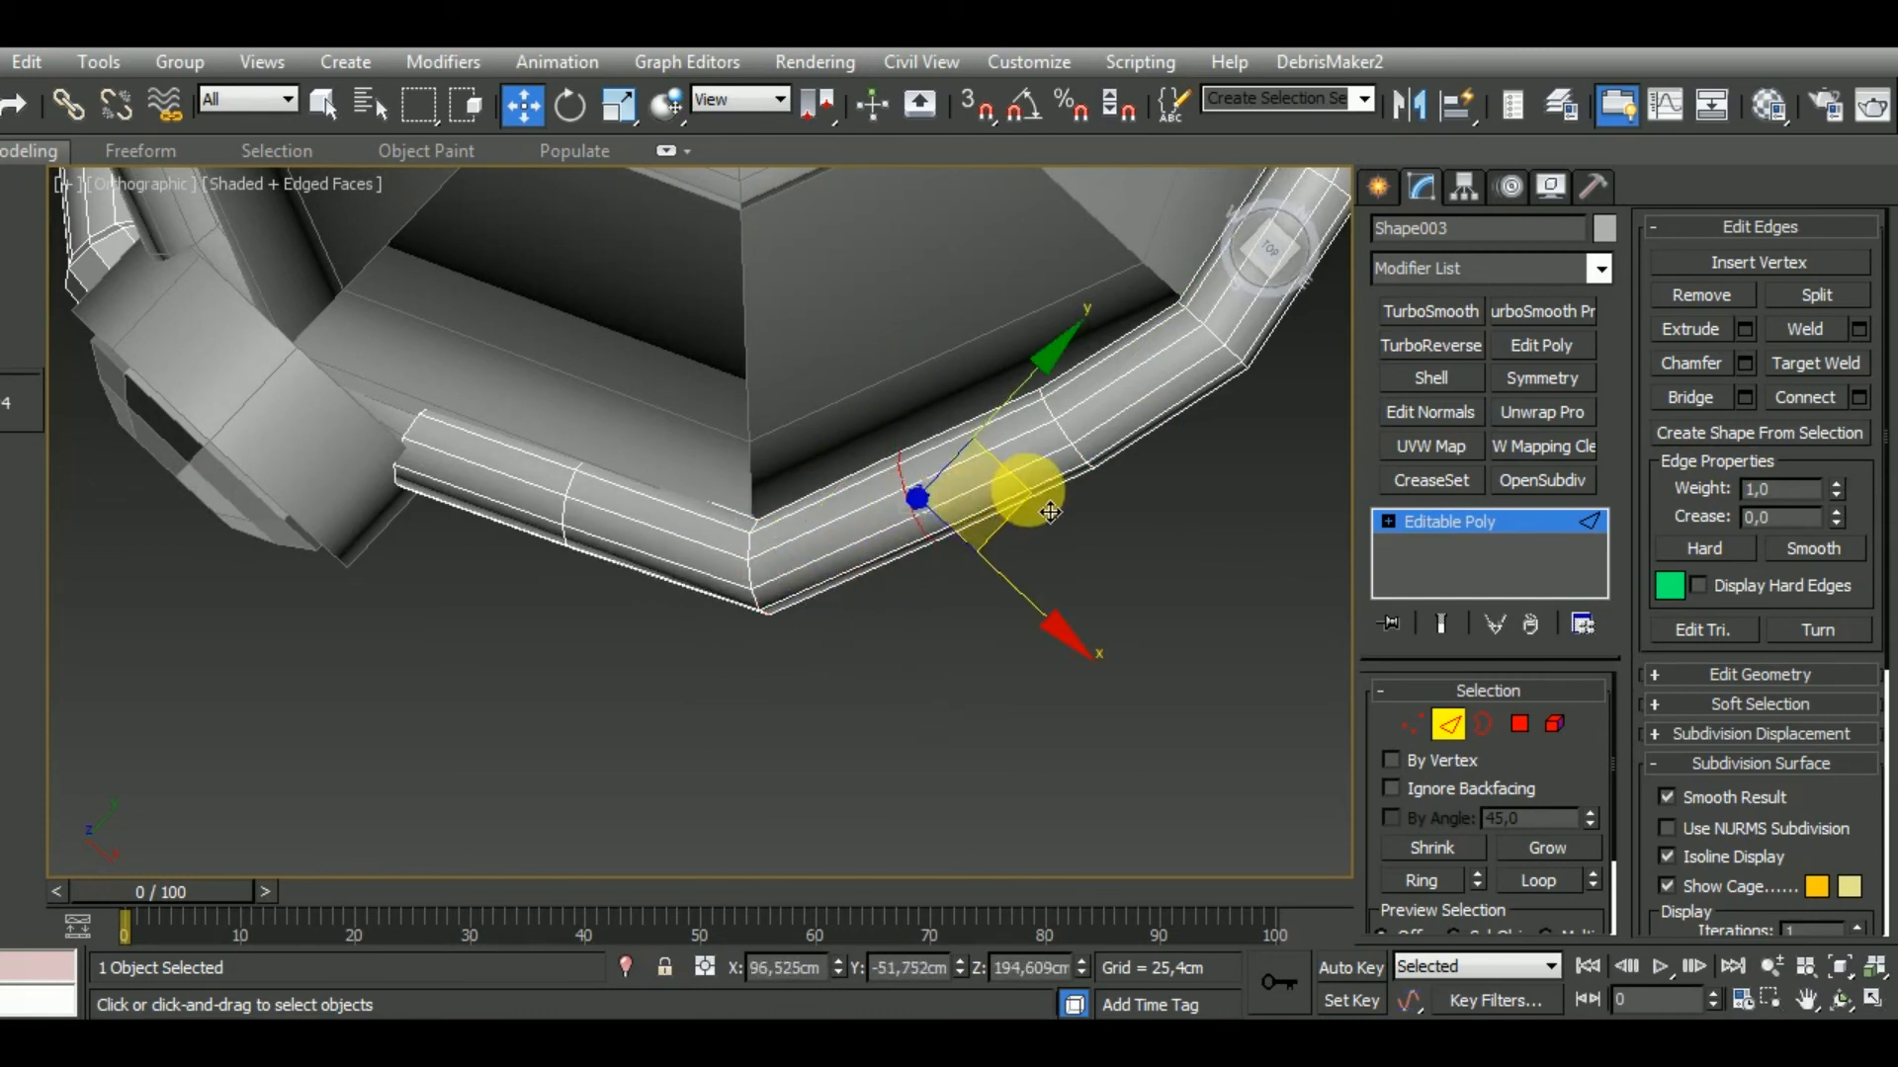
{"action": "left_click_drag", "start_coordinate": [1048, 513], "coordinate": [1052, 524]}
Move the last loop before the ring's end to X 58.05 cm, Z 175.893 cm, and the end border to X 38.323 cm, Z 162.537 cm.
{"action": "double_click", "coordinate": [589, 534]}
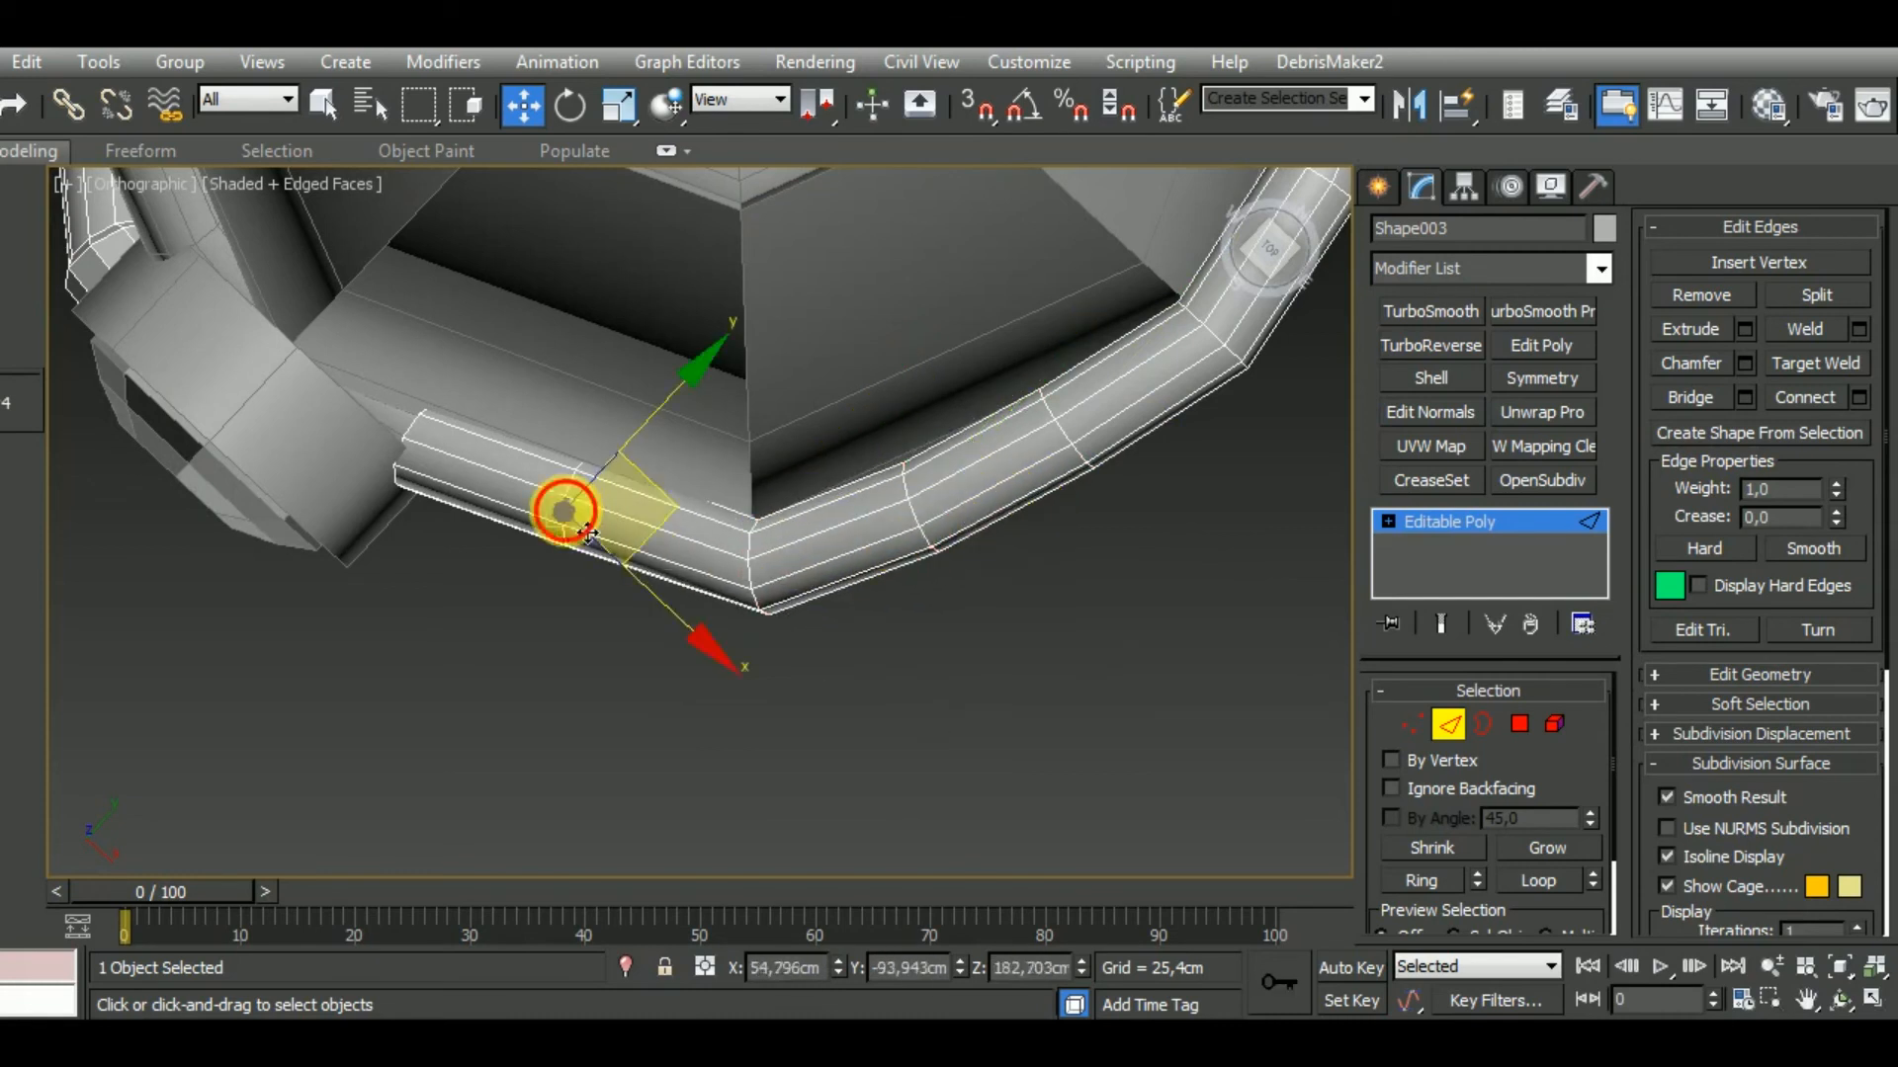
{"action": "left_click_drag", "start_coordinate": [707, 530], "coordinate": [632, 553]}
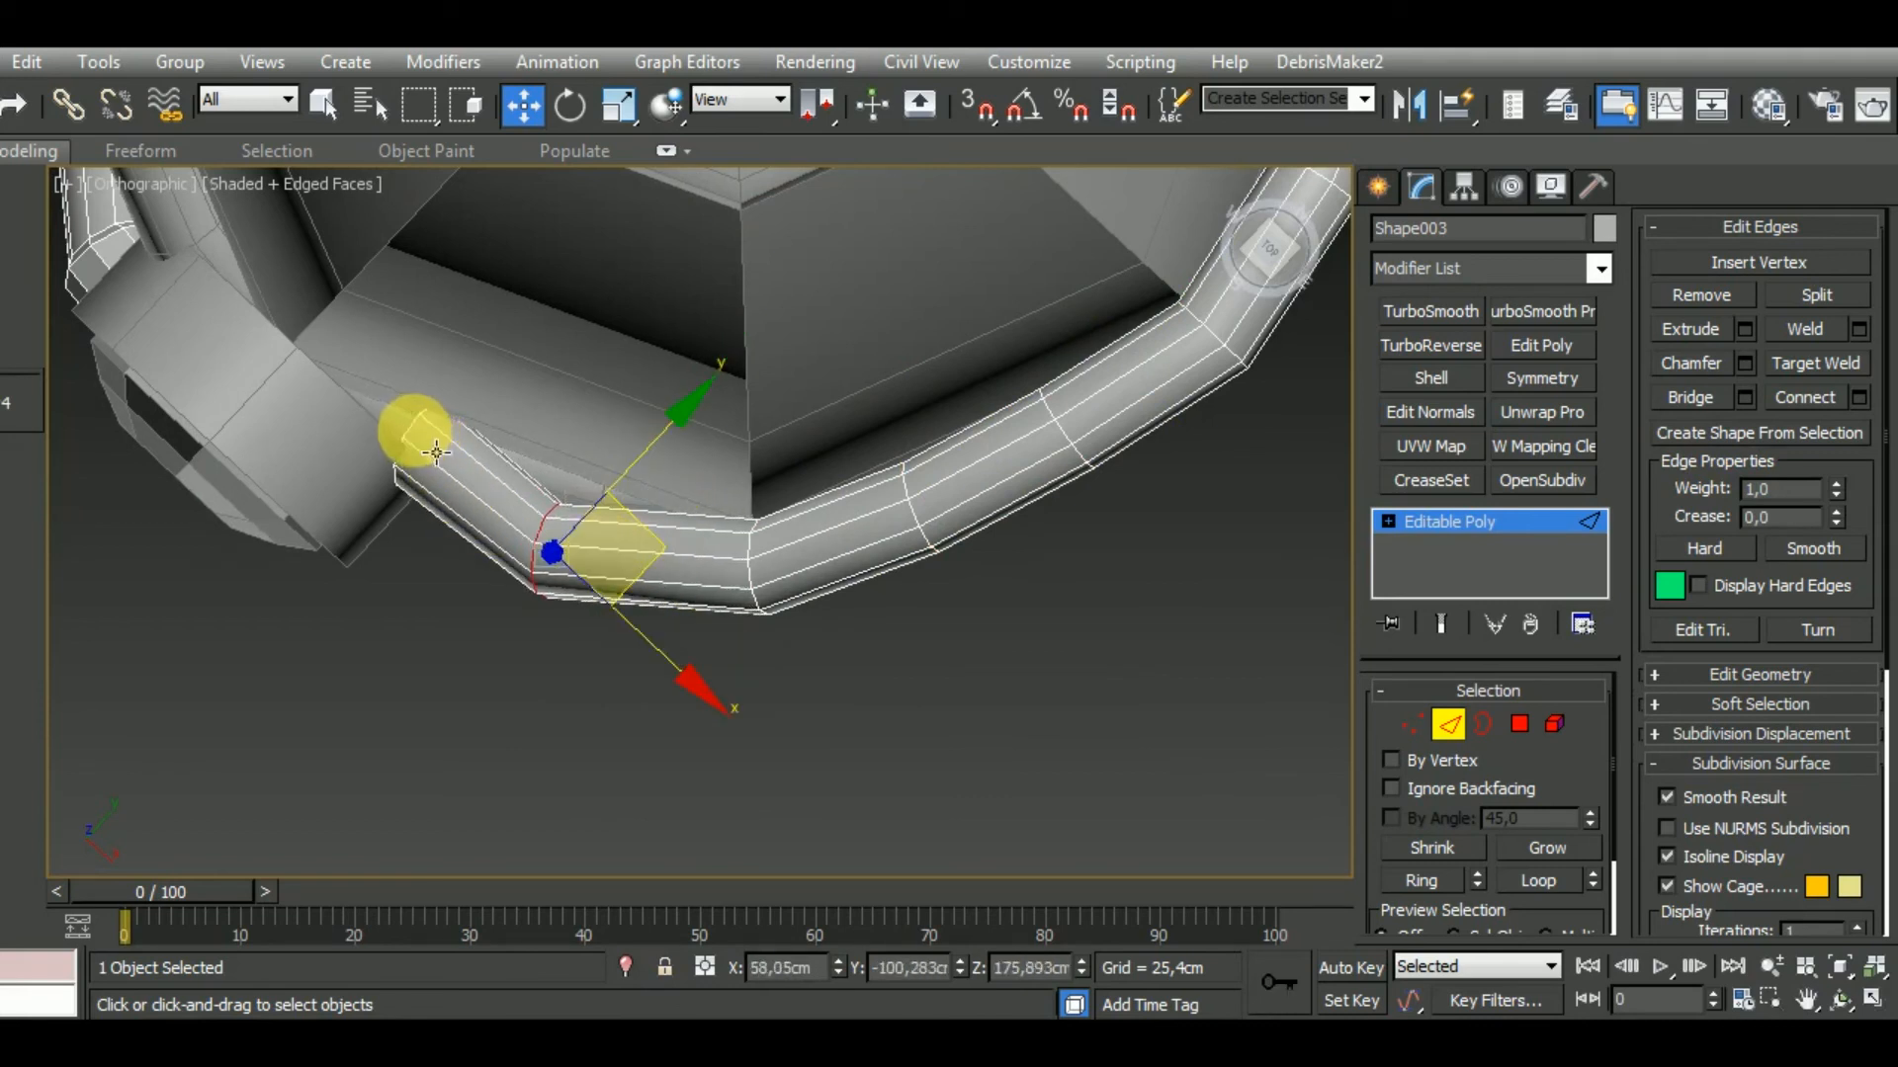
{"action": "double_click", "coordinate": [415, 432]}
{"action": "left_click_drag", "start_coordinate": [546, 474], "coordinate": [560, 537]}
{"action": "middle_click_drag", "start_coordinate": [642, 569], "coordinate": [779, 346], "text": "alt"}
{"action": "middle_click_drag", "start_coordinate": [710, 498], "coordinate": [358, 555]}
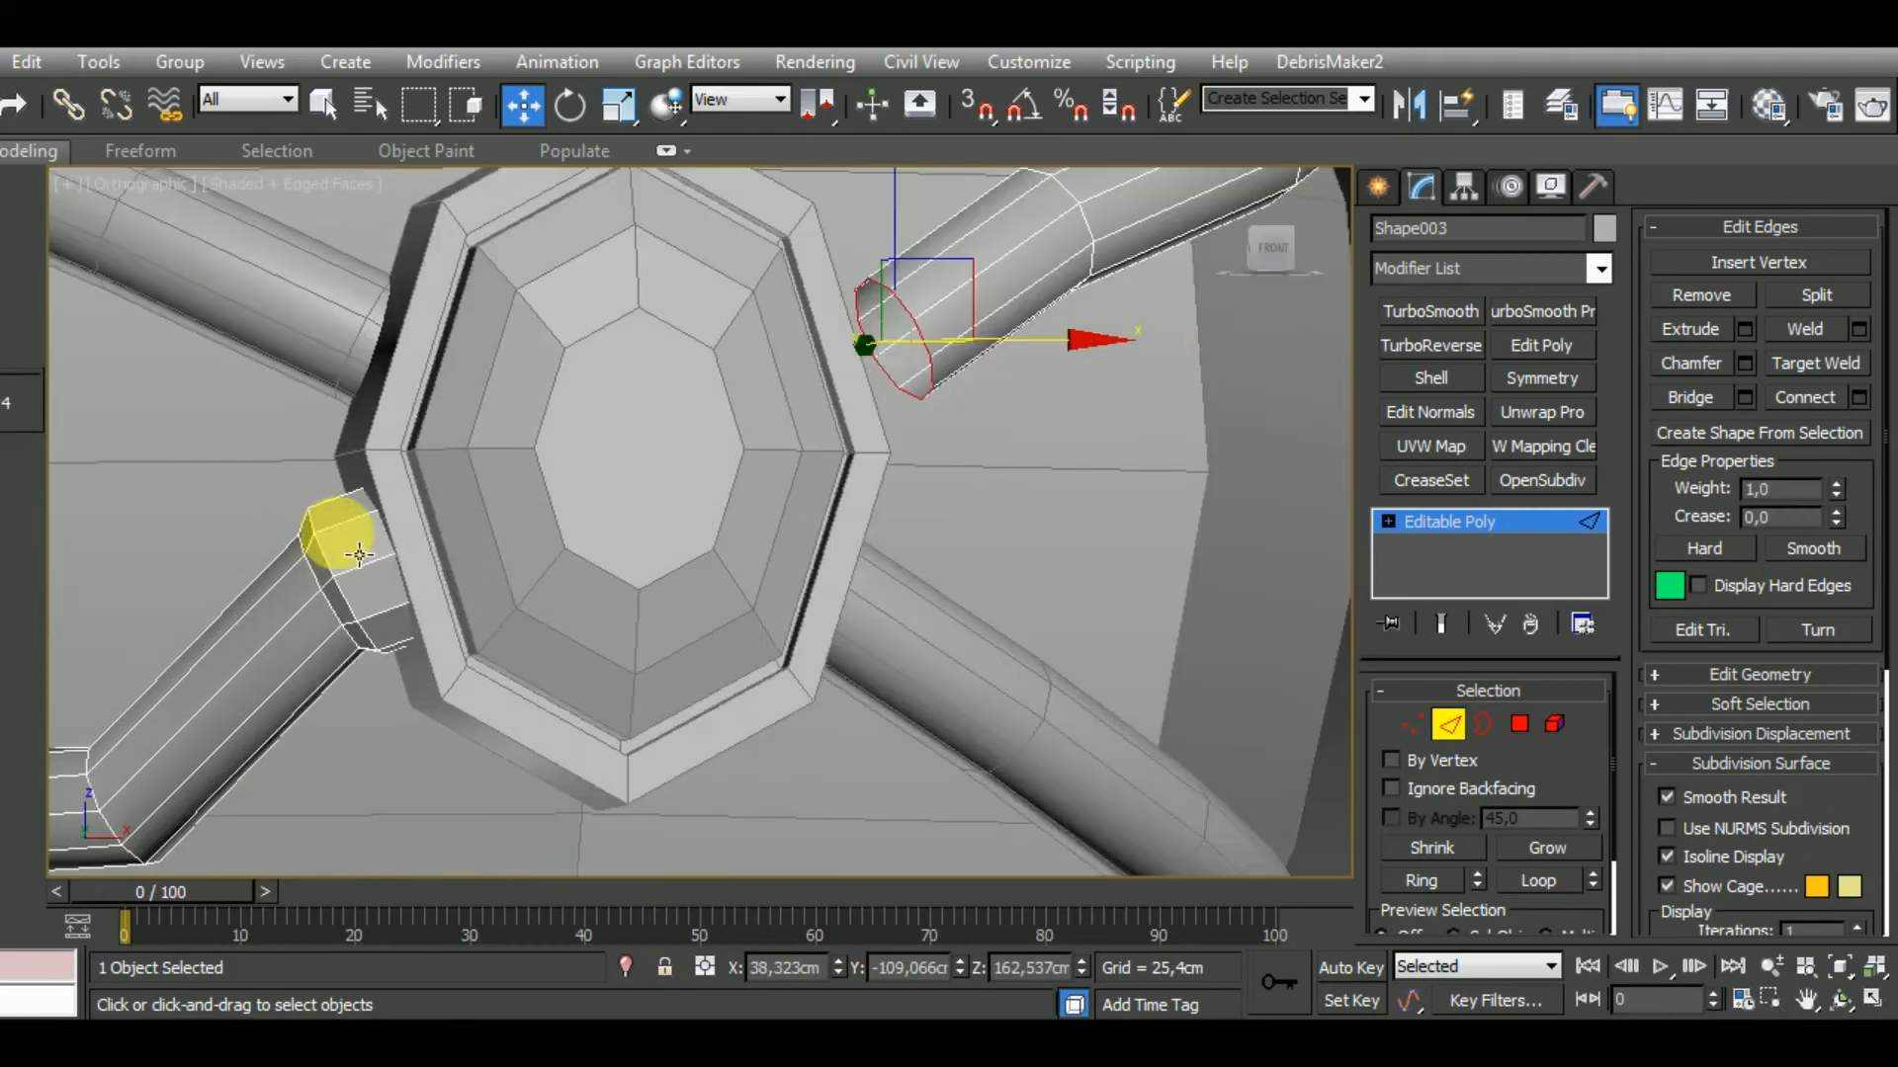
On the ring's opposite end, raise the collar's outer border to Z 137.789 cm and shift its inner edge loop slightly toward the medallion.
{"action": "left_click", "coordinate": [412, 548]}
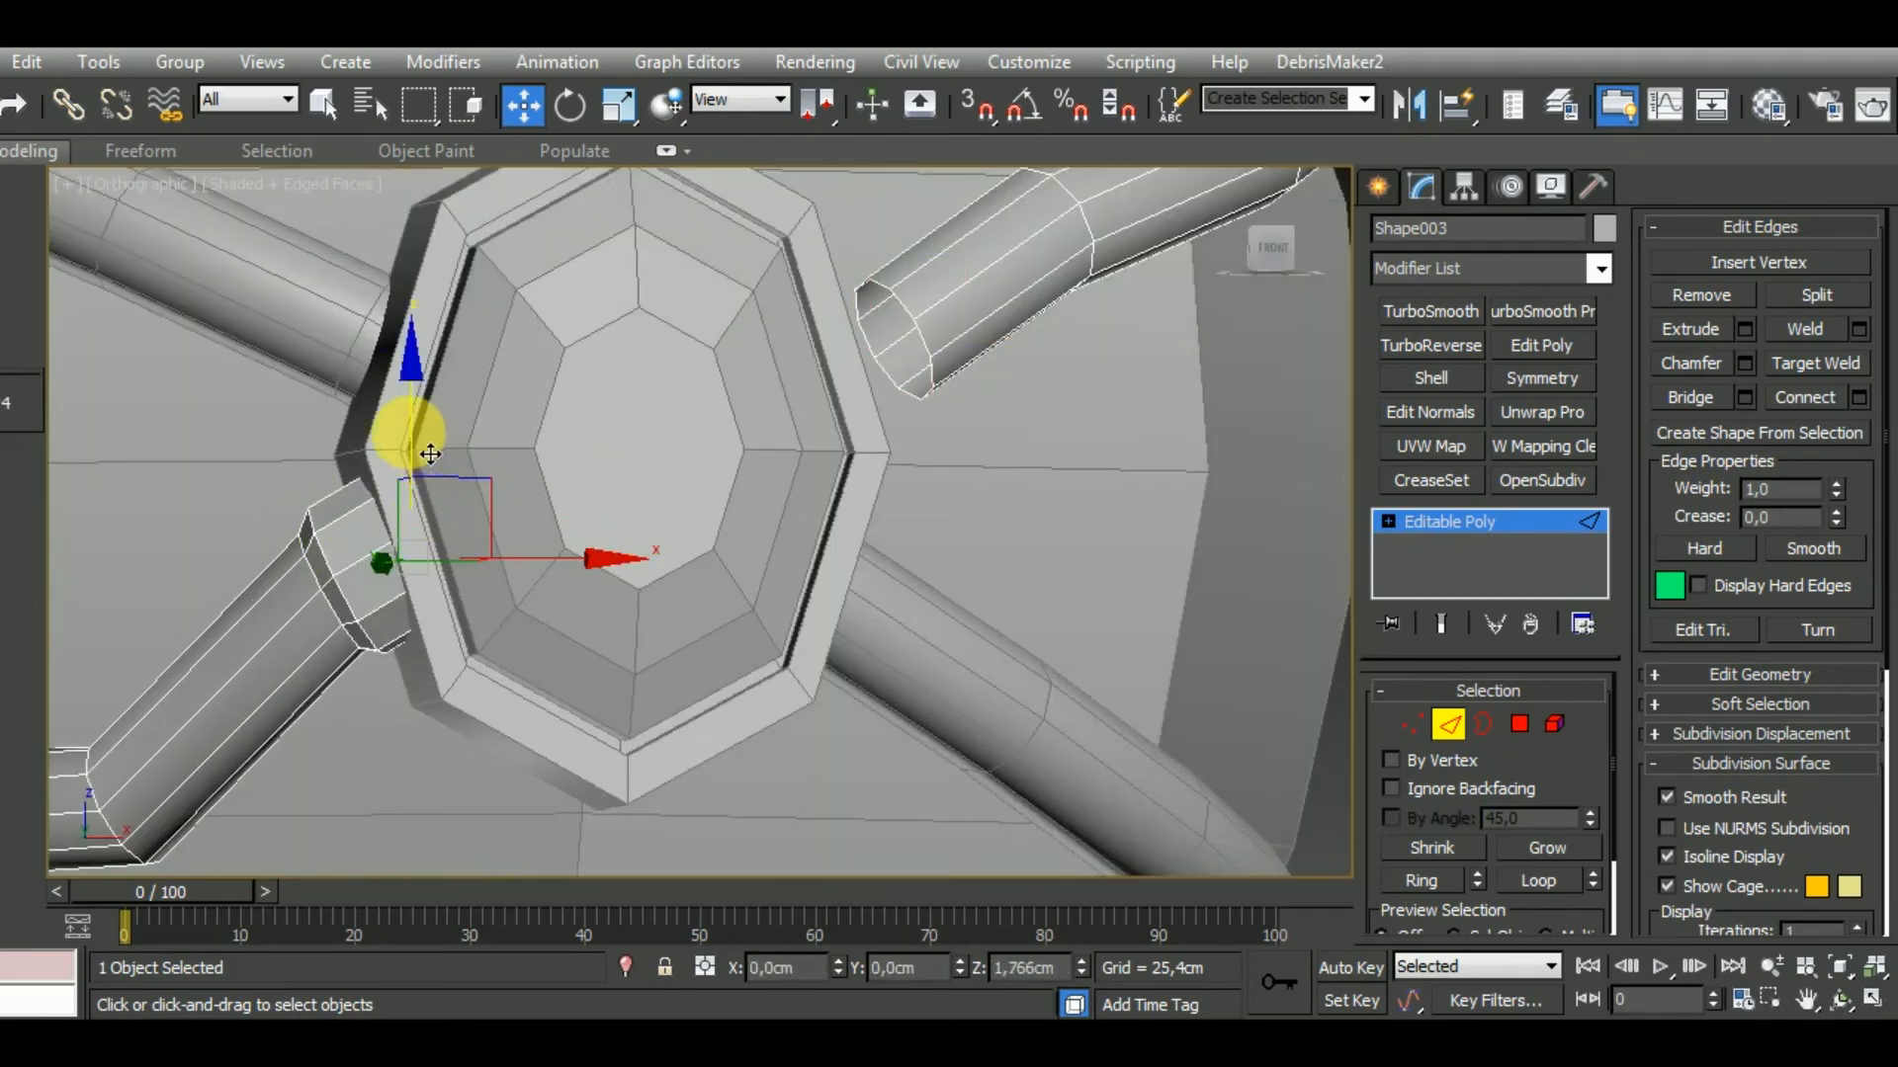
{"action": "left_click_drag", "start_coordinate": [430, 453], "coordinate": [430, 439]}
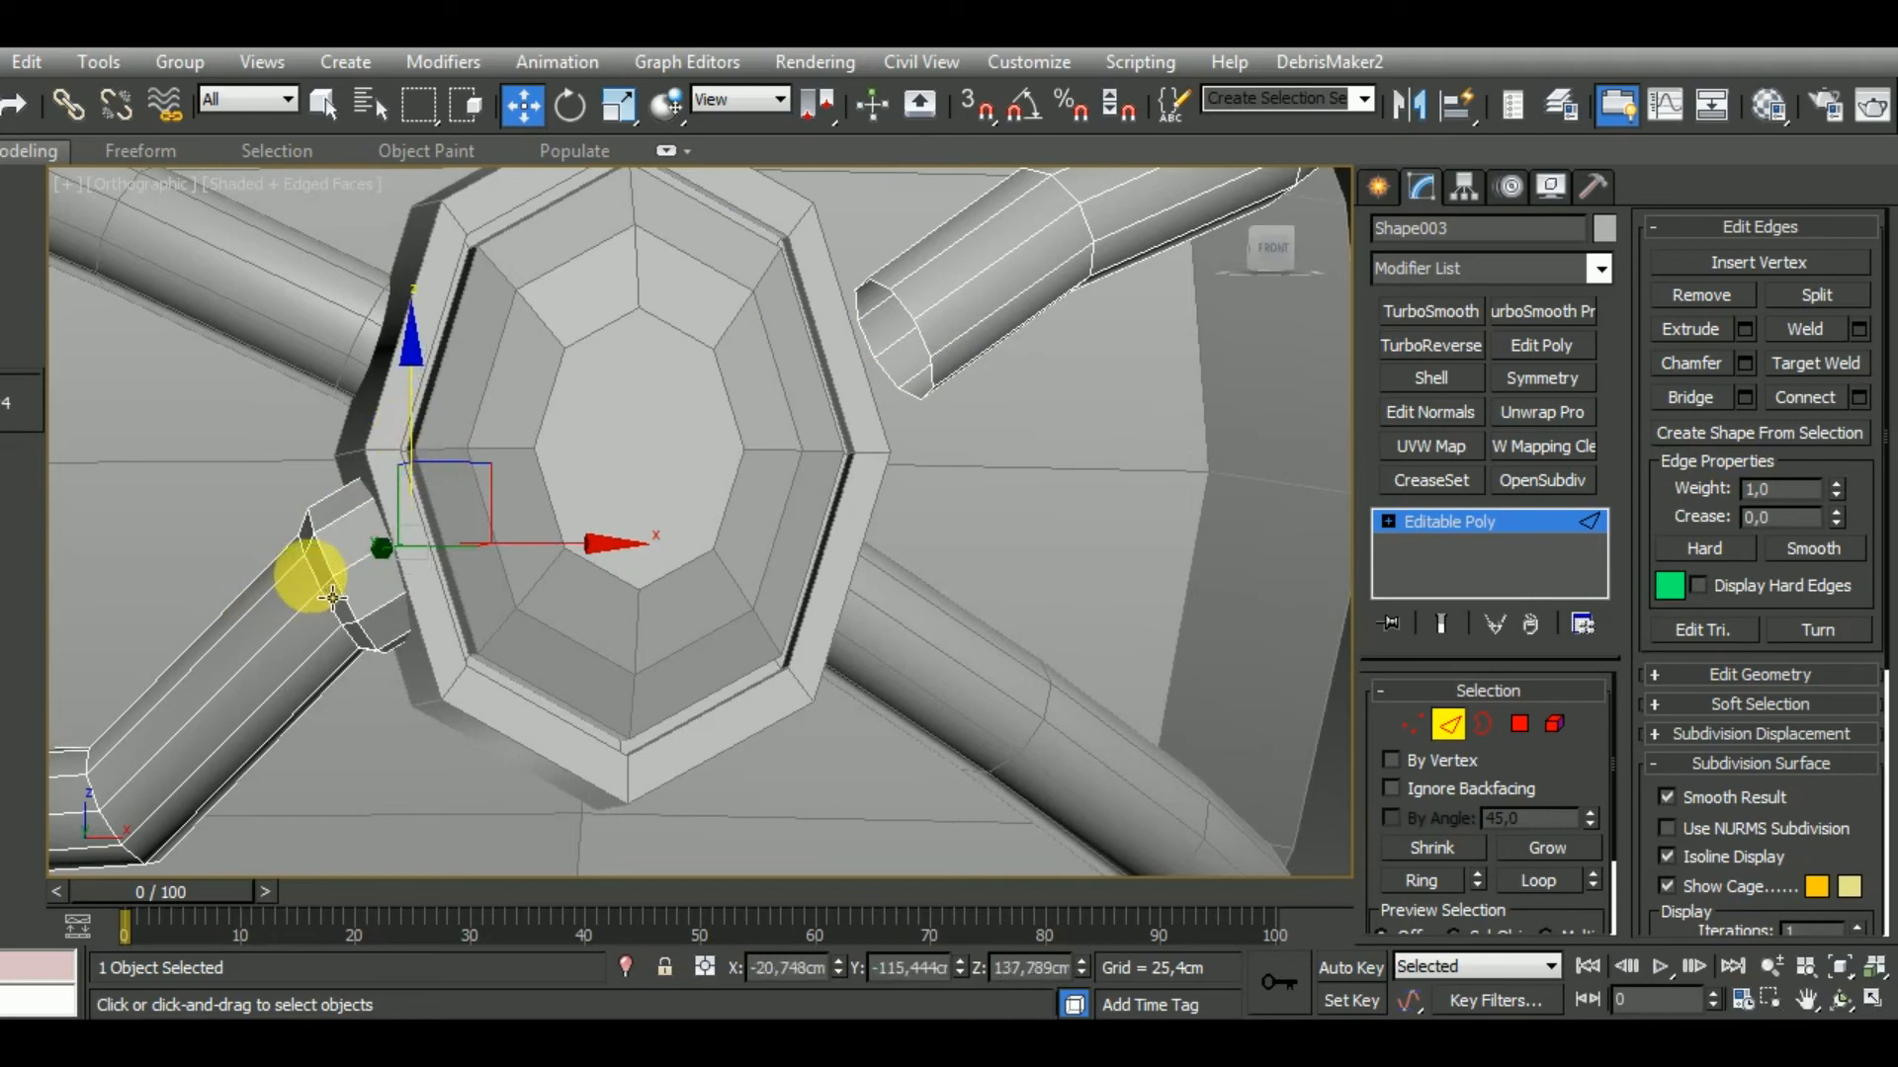
{"action": "left_click", "coordinate": [334, 594]}
{"action": "left_click_drag", "start_coordinate": [432, 547], "coordinate": [434, 546]}
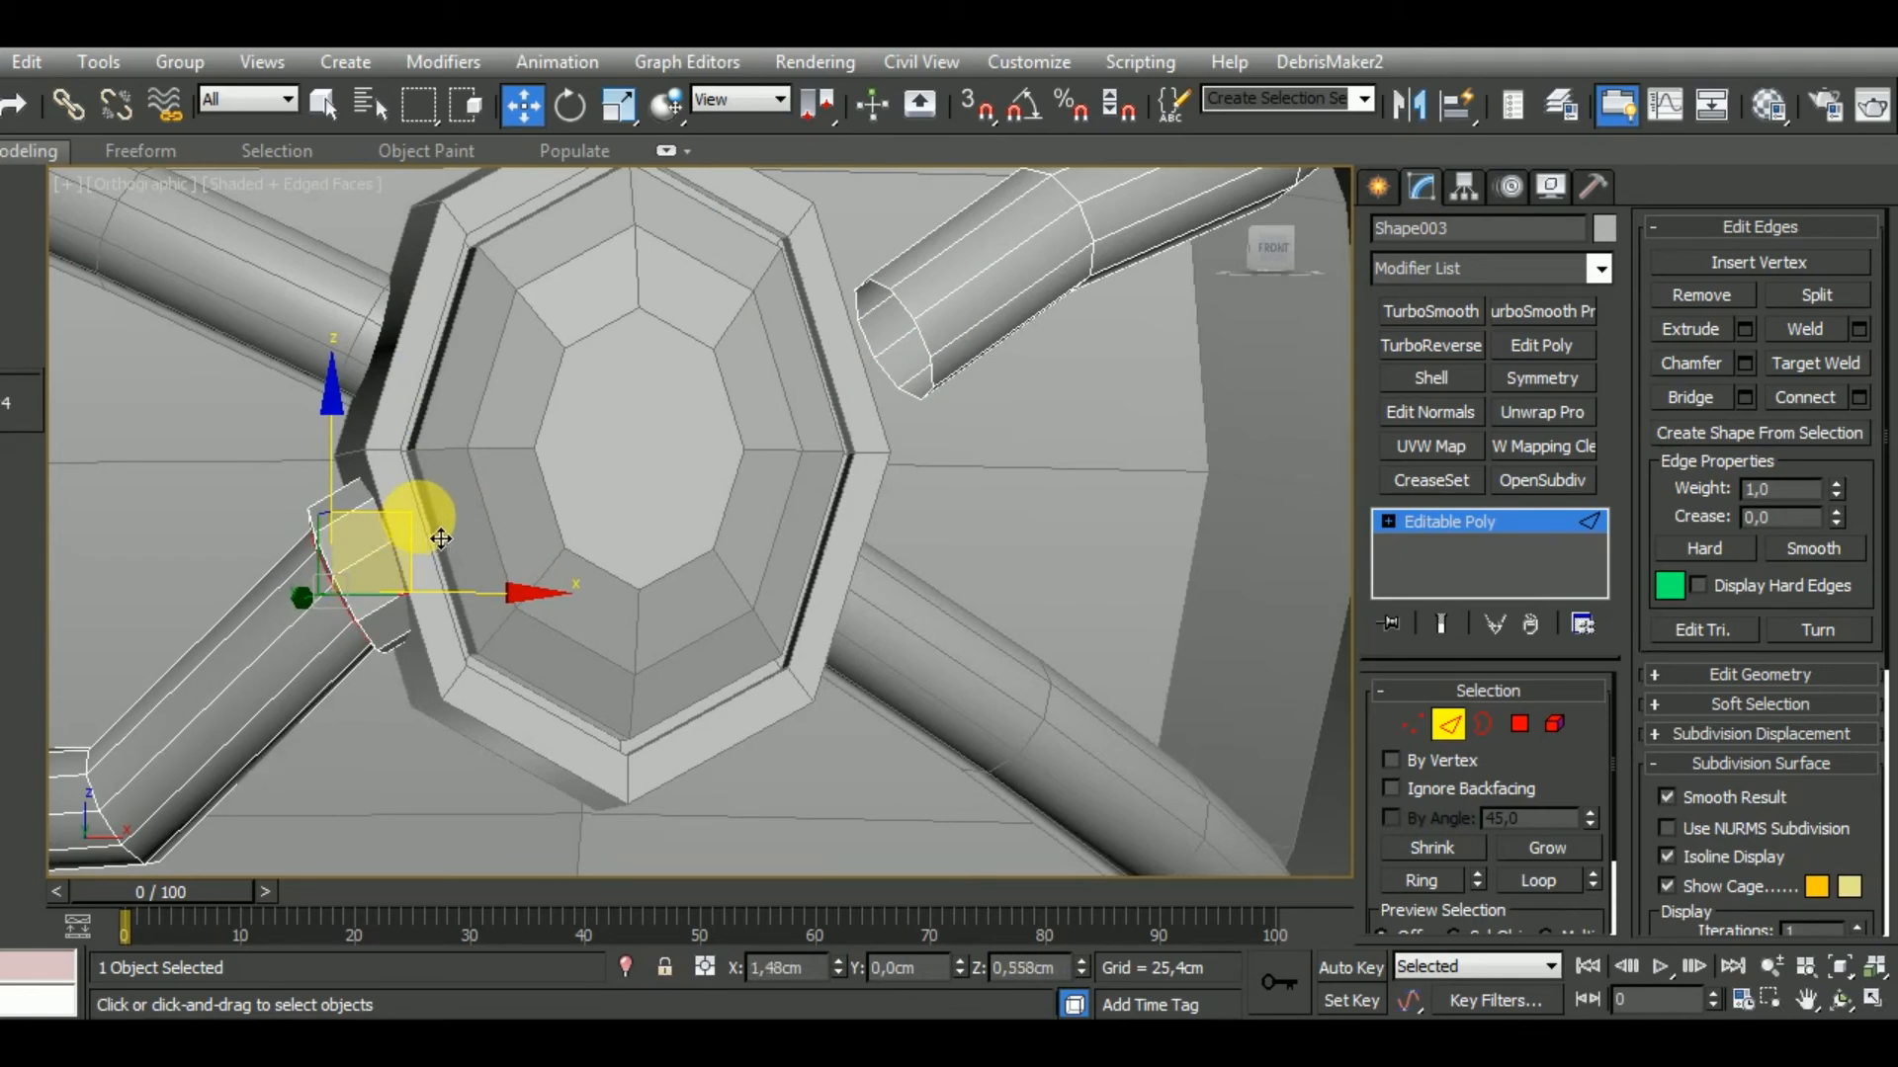
{"action": "middle_click_drag", "start_coordinate": [442, 542], "coordinate": [642, 549], "text": "alt"}
Extrude the ring's uncollared end border at 132% scale, then extend it toward the medallion to X 31.174 cm, Z 159.849 cm.
{"action": "left_click", "coordinate": [651, 510]}
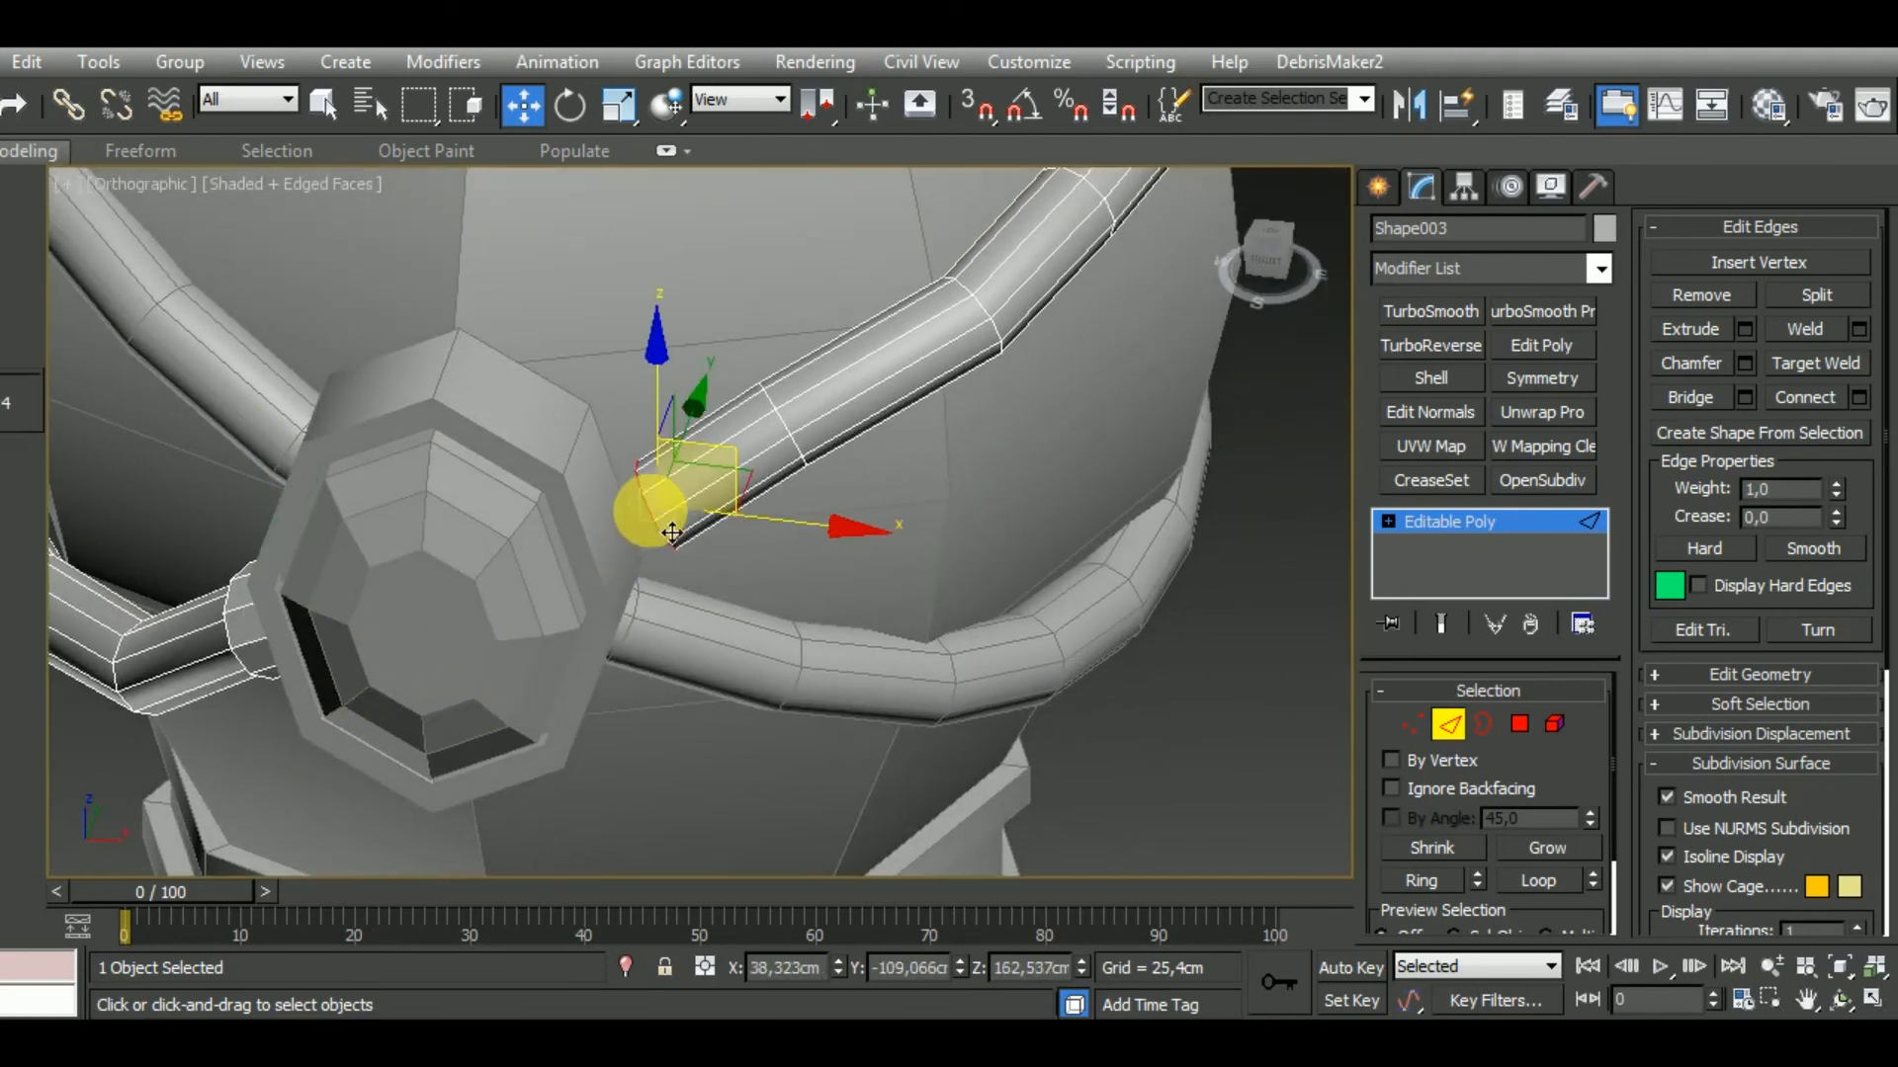
{"action": "left_click", "coordinate": [603, 111]}
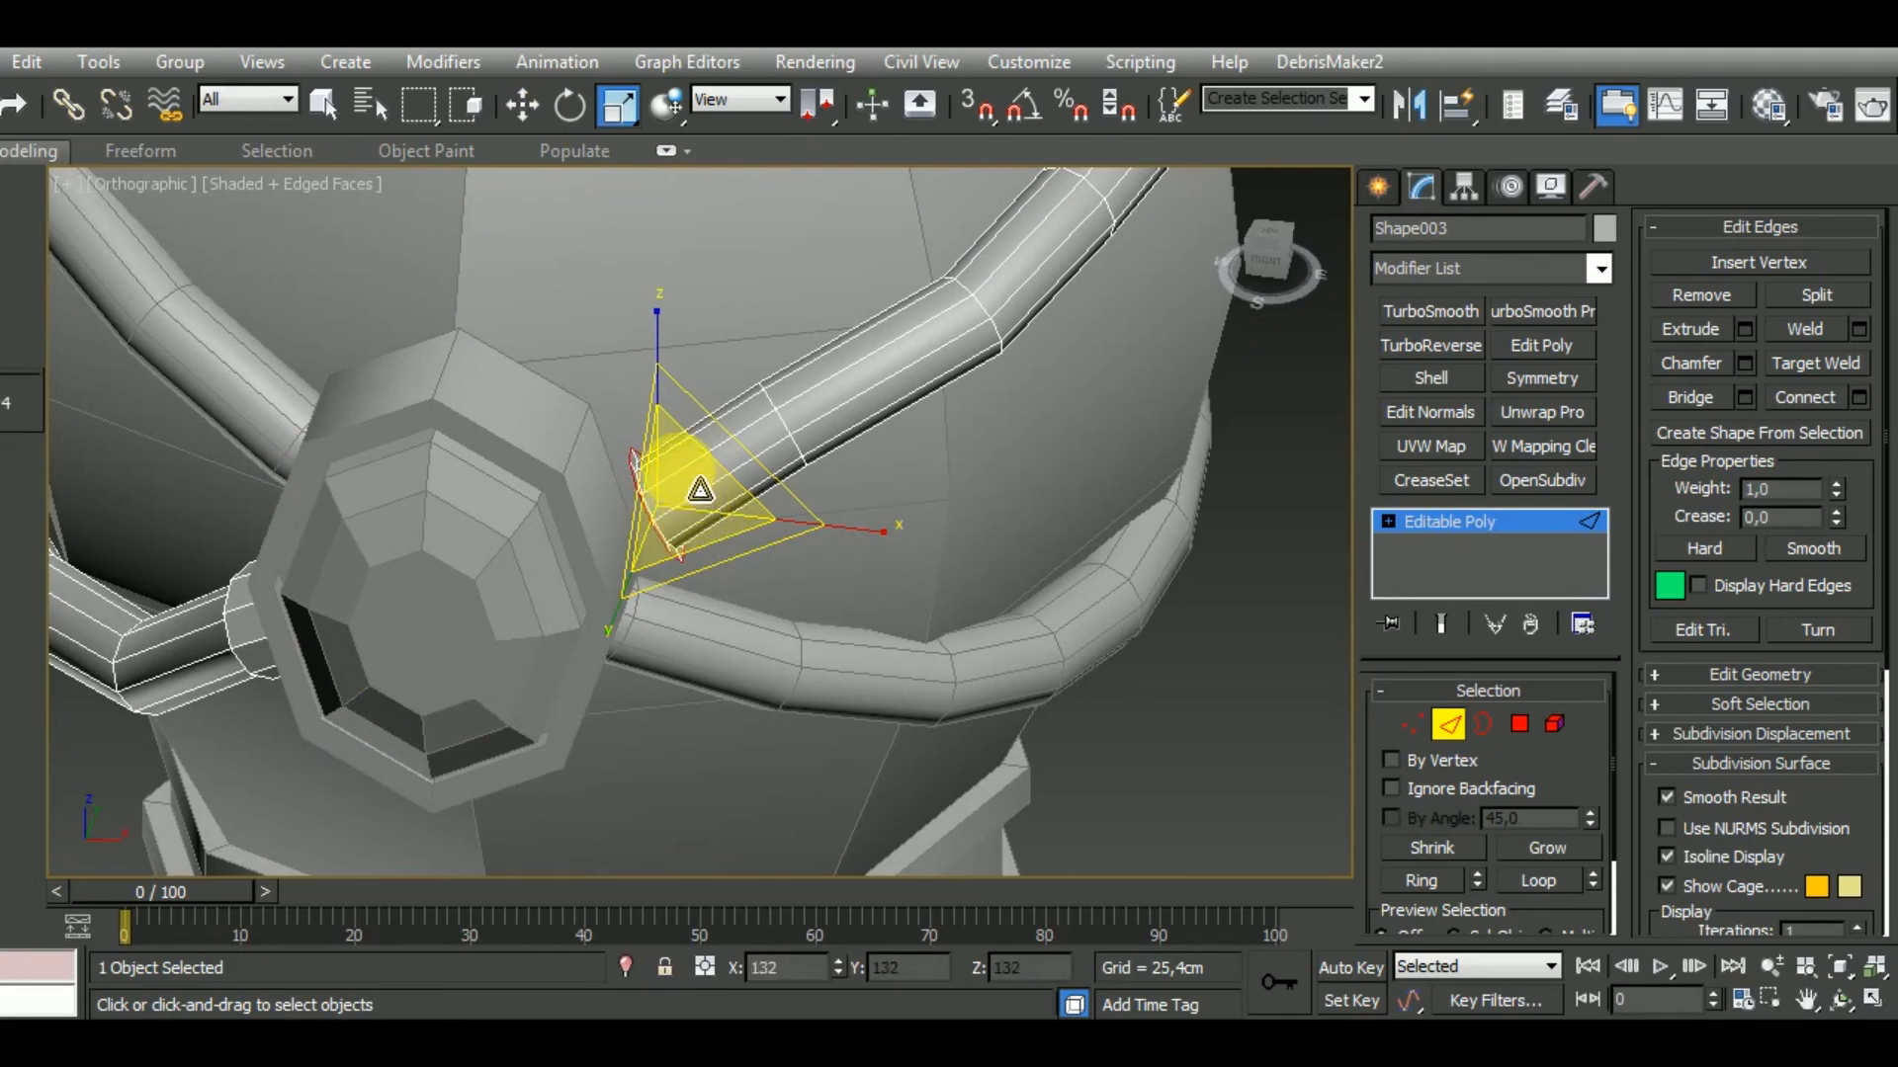
{"action": "left_click", "coordinate": [522, 105]}
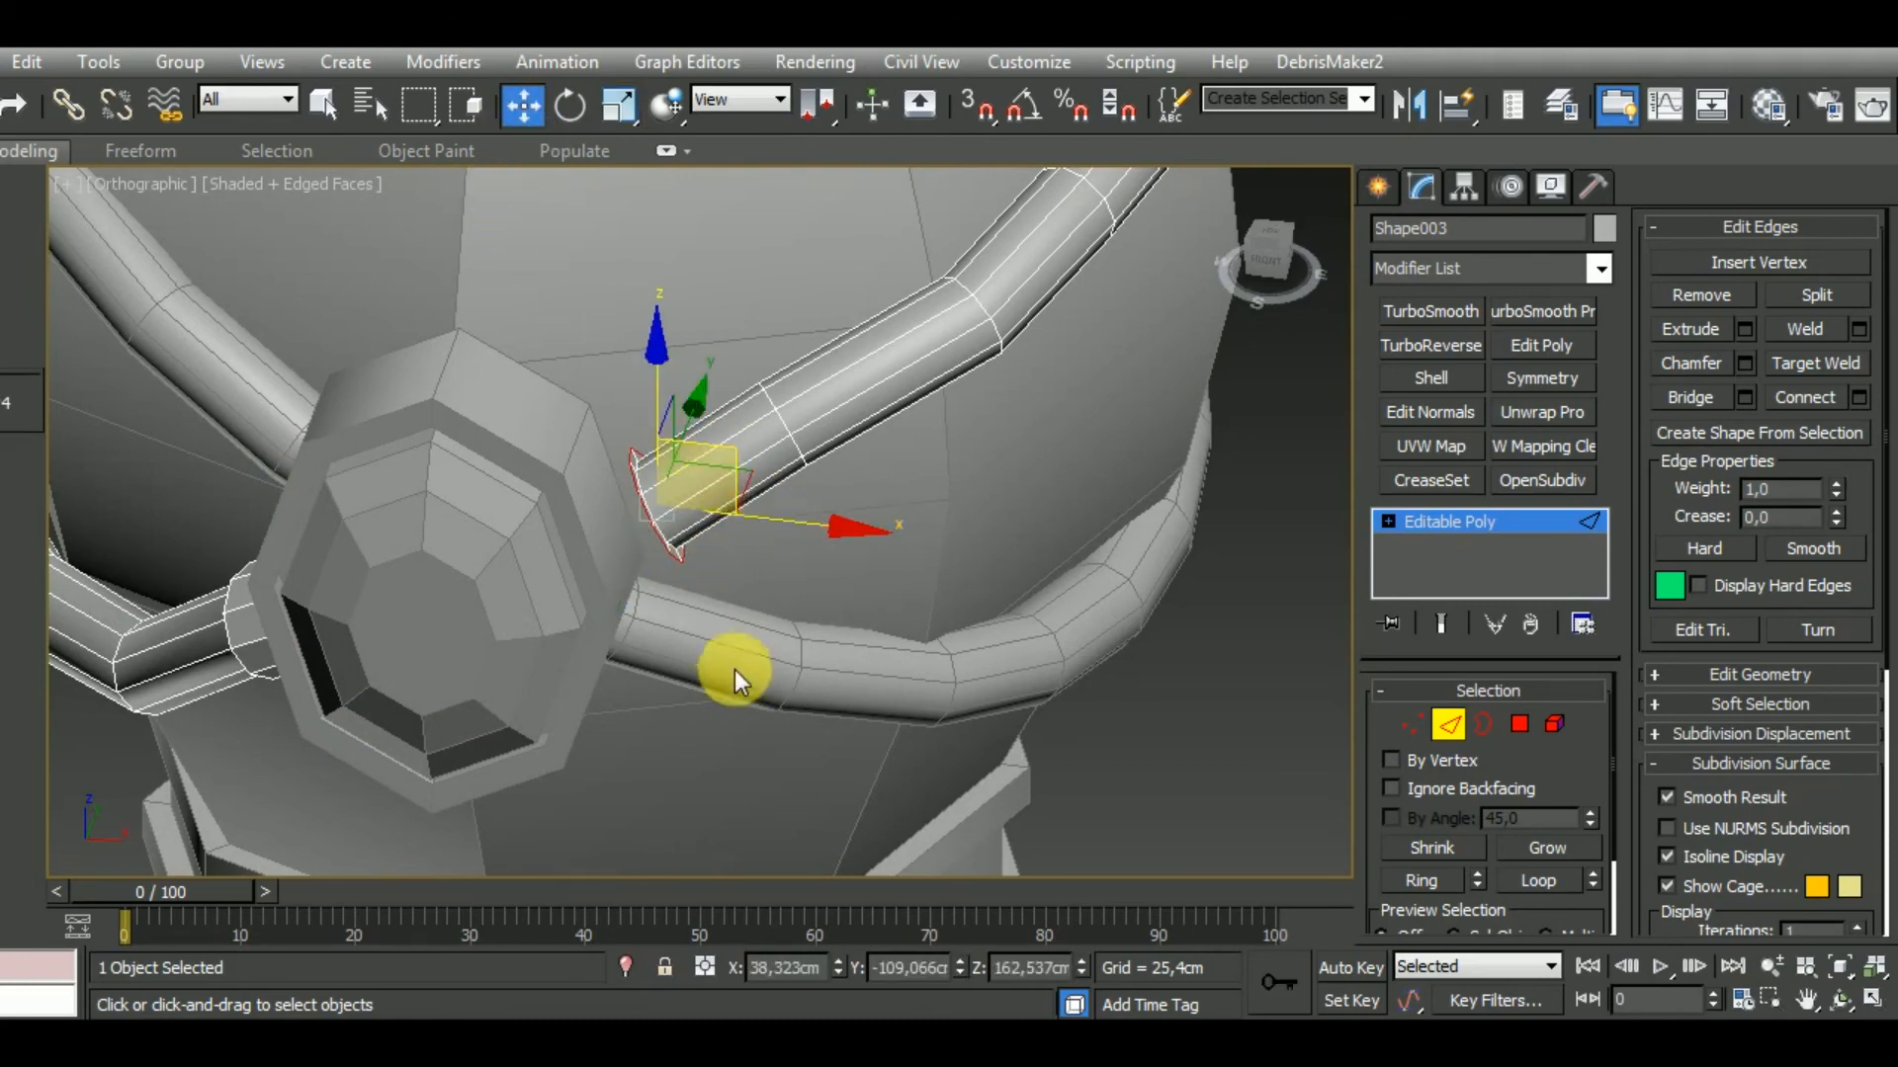
{"action": "key", "text": "f"}
{"action": "key", "text": "z"}
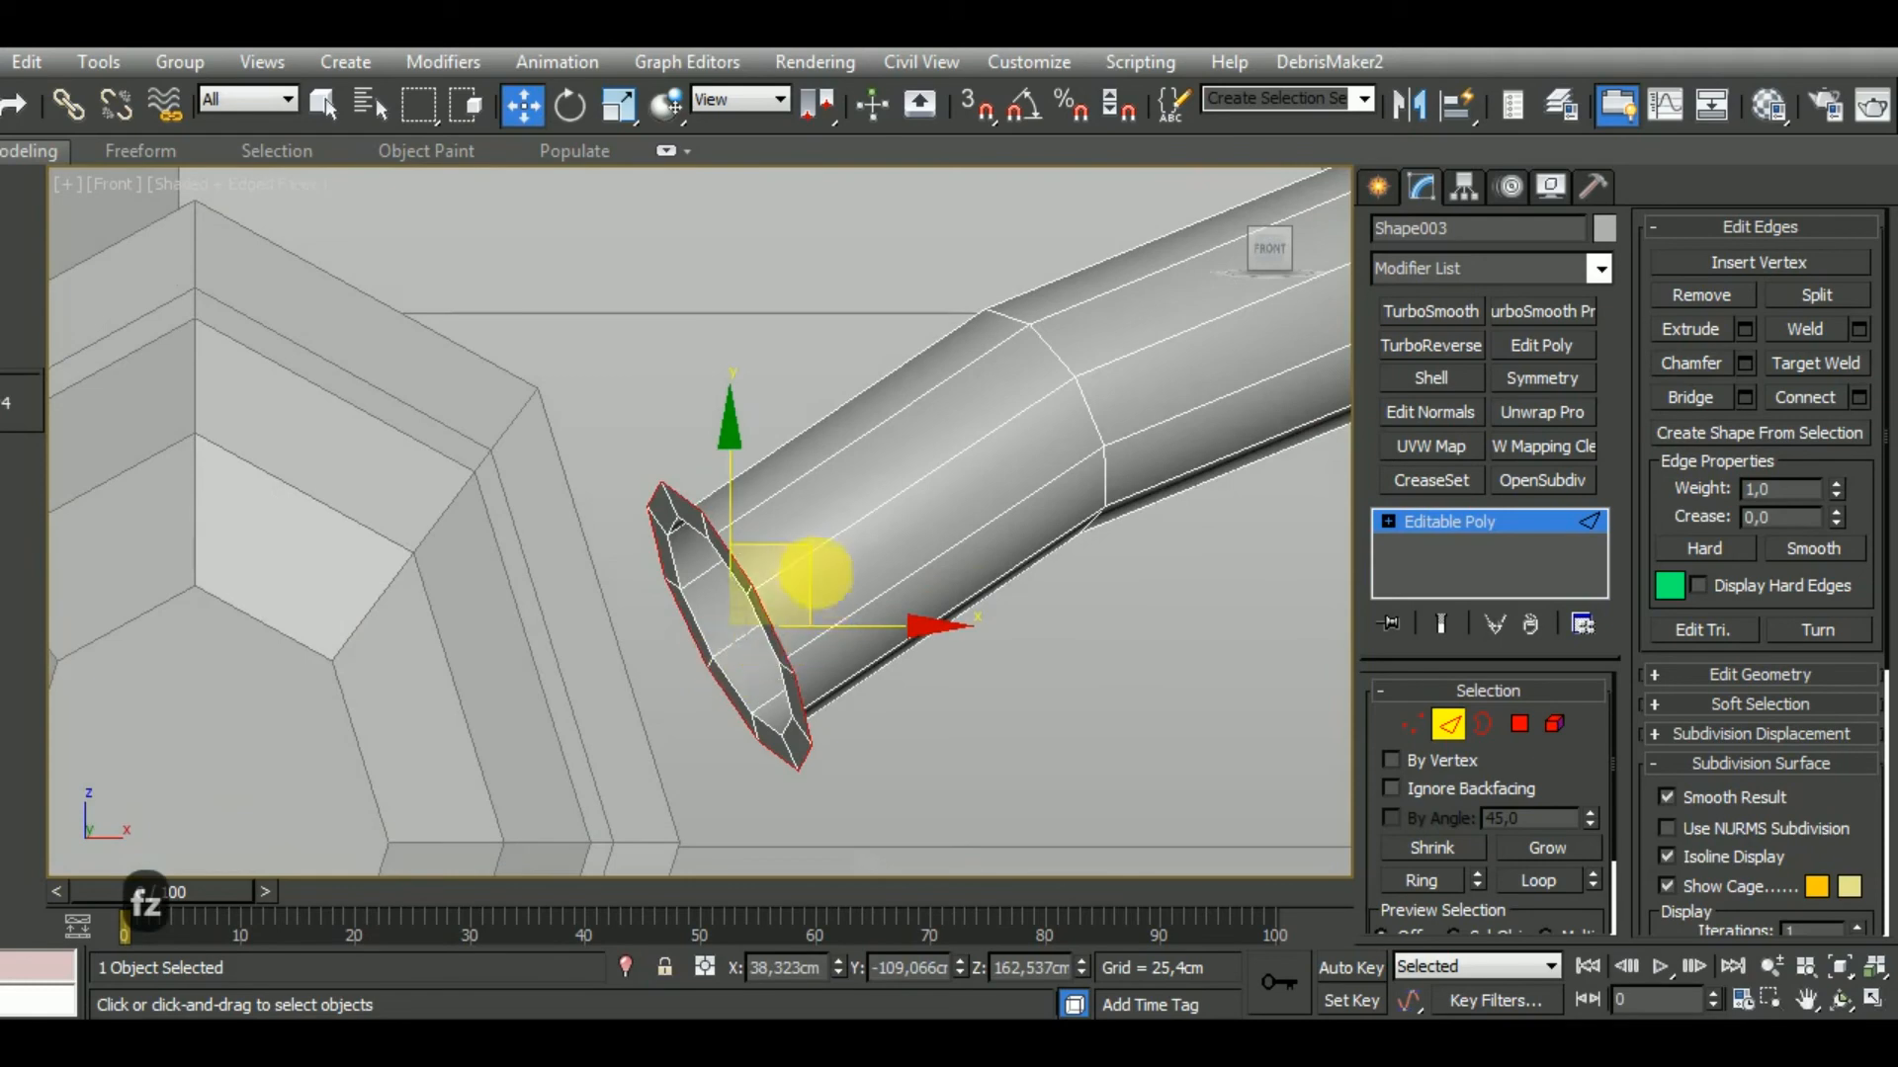
{"action": "left_click_drag", "start_coordinate": [829, 586], "coordinate": [718, 626]}
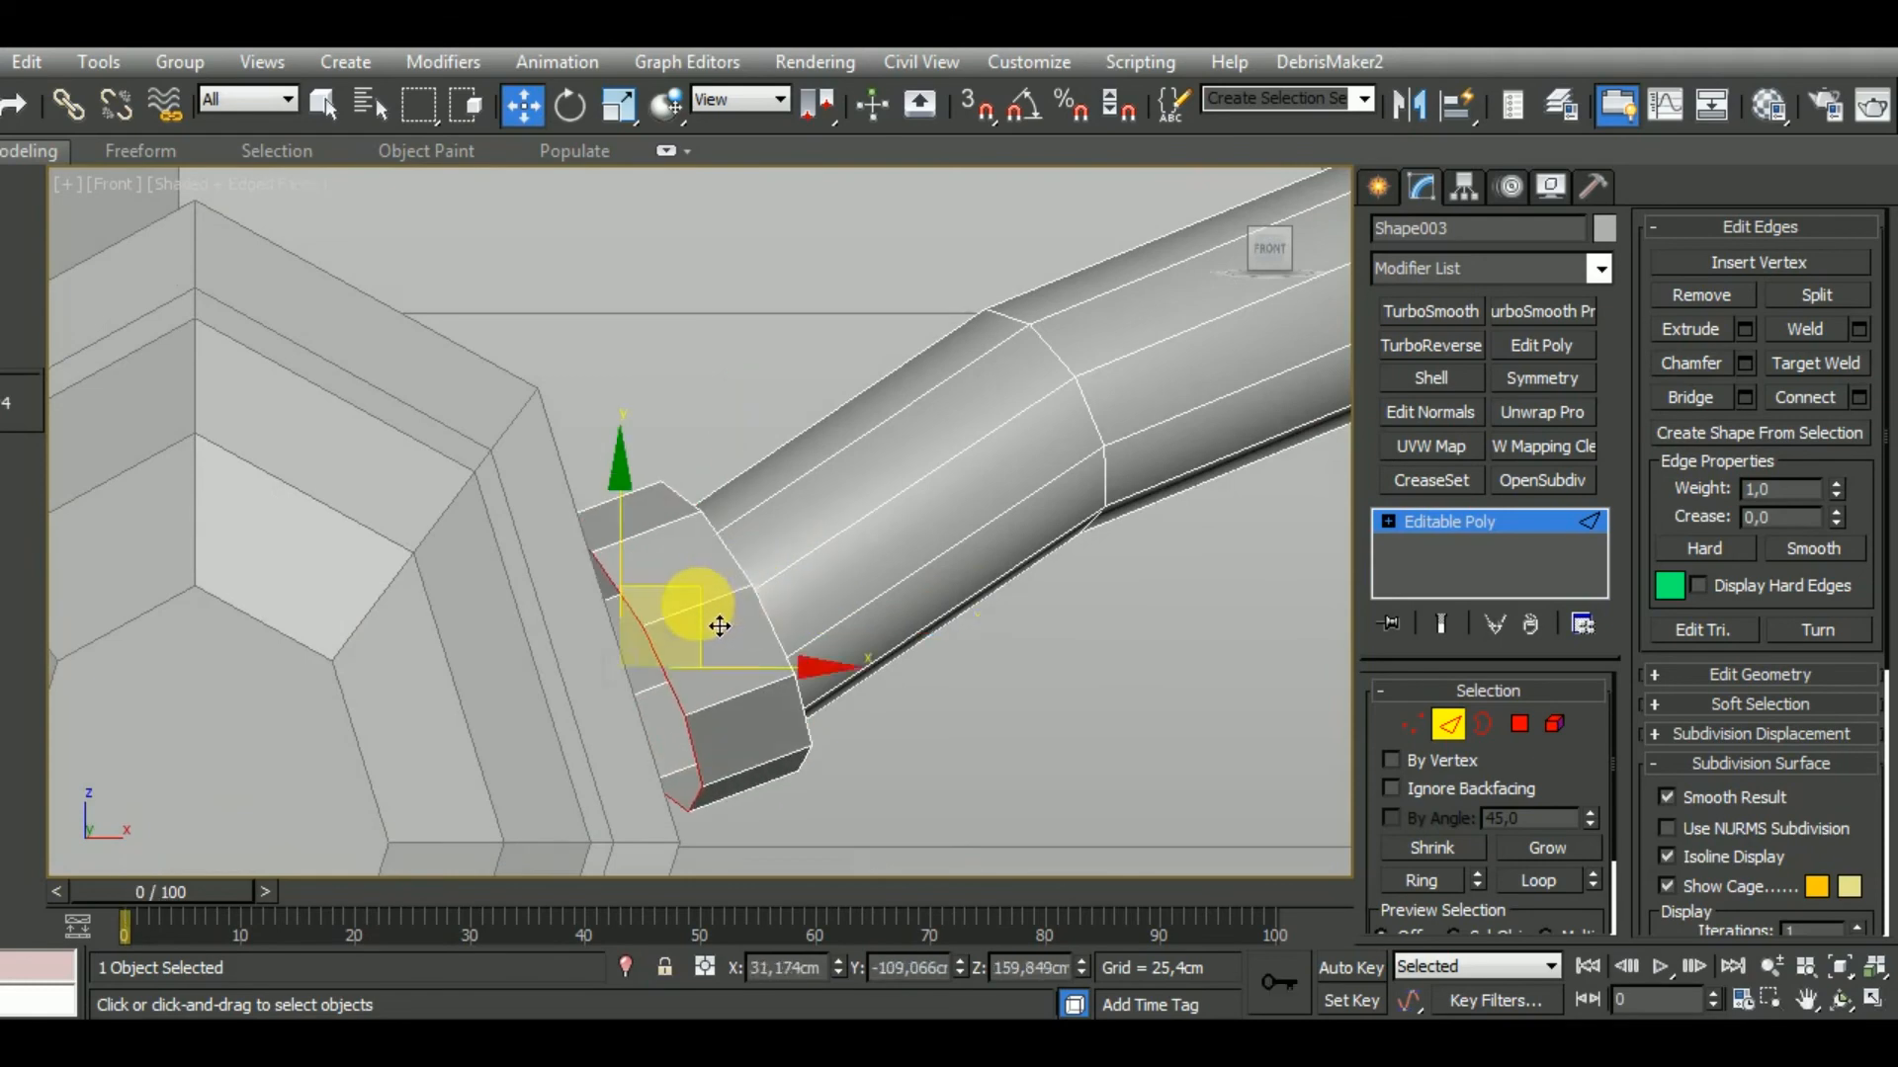
Select all polygons of the new collar and move them outward from the bottle to X 36.536 cm, Y -115.325 cm.
{"action": "middle_click_drag", "start_coordinate": [836, 676], "coordinate": [733, 886], "text": "alt"}
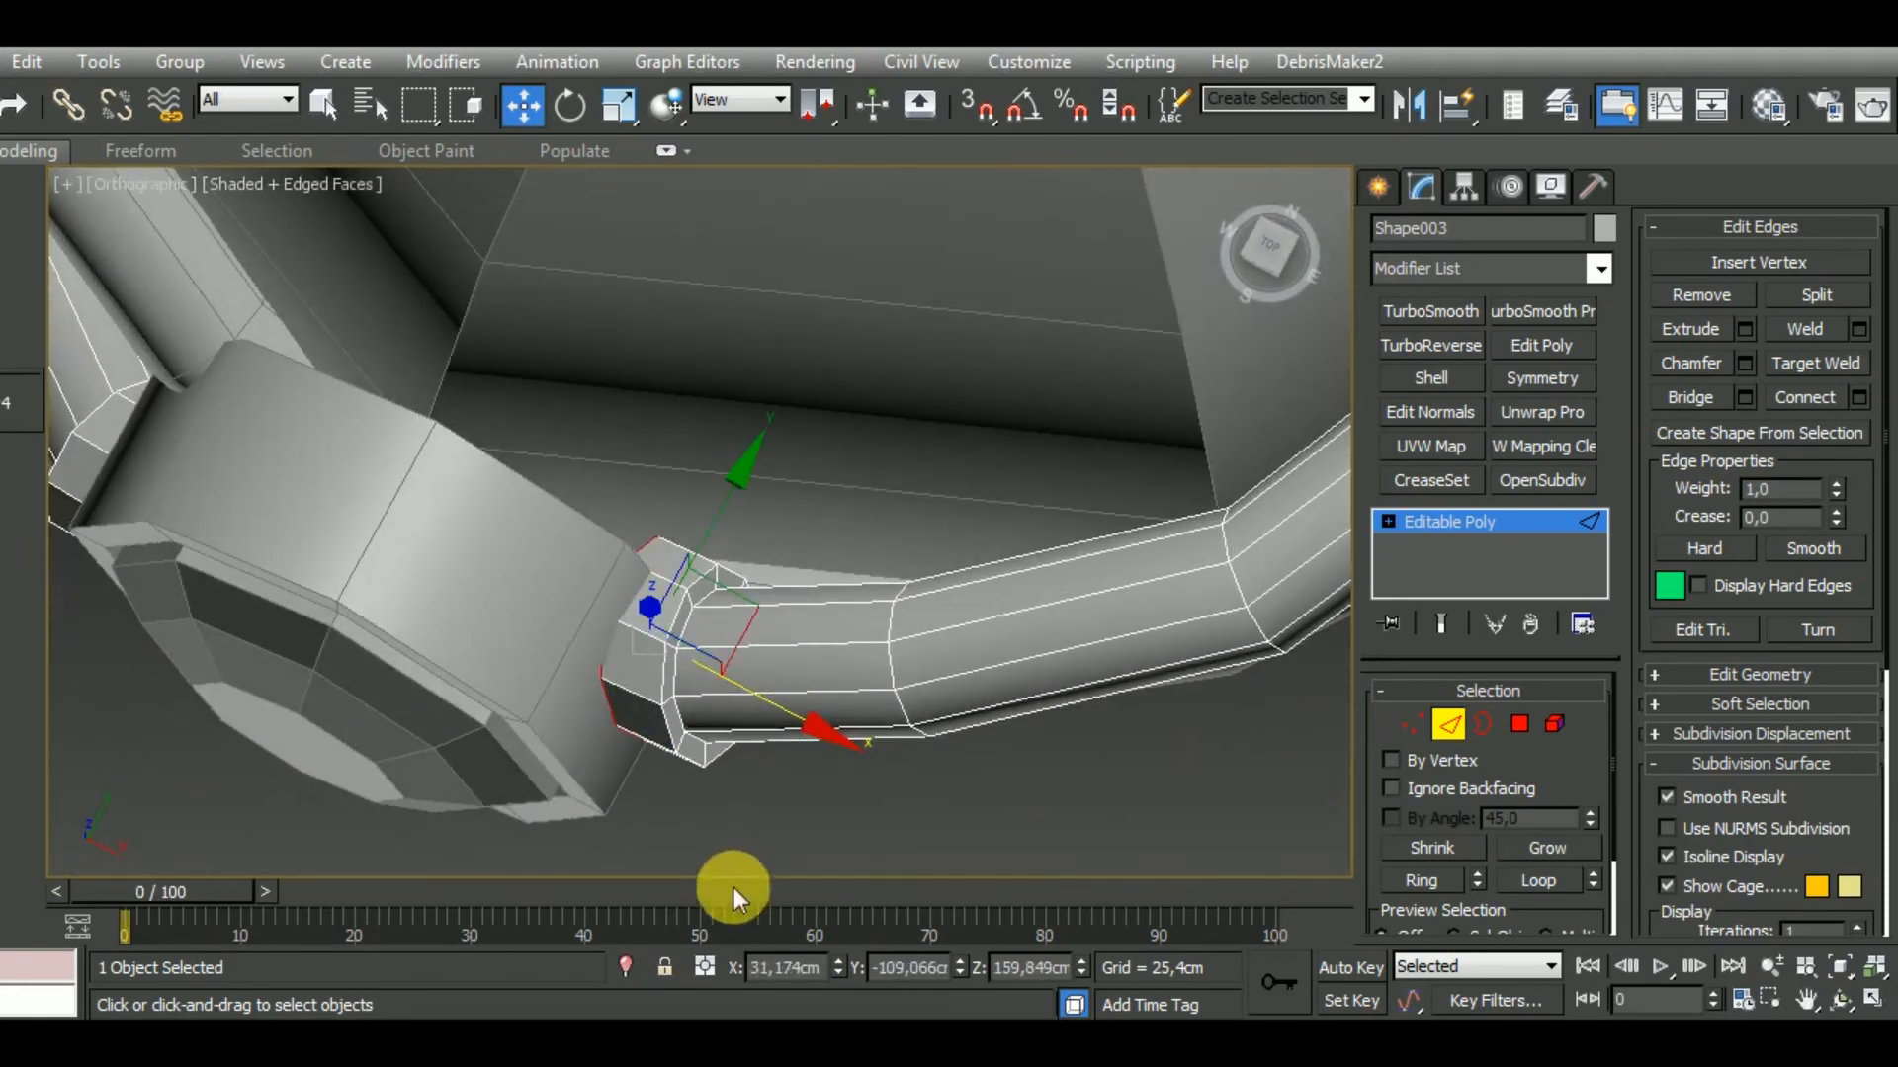
{"action": "left_click", "coordinate": [1522, 727]}
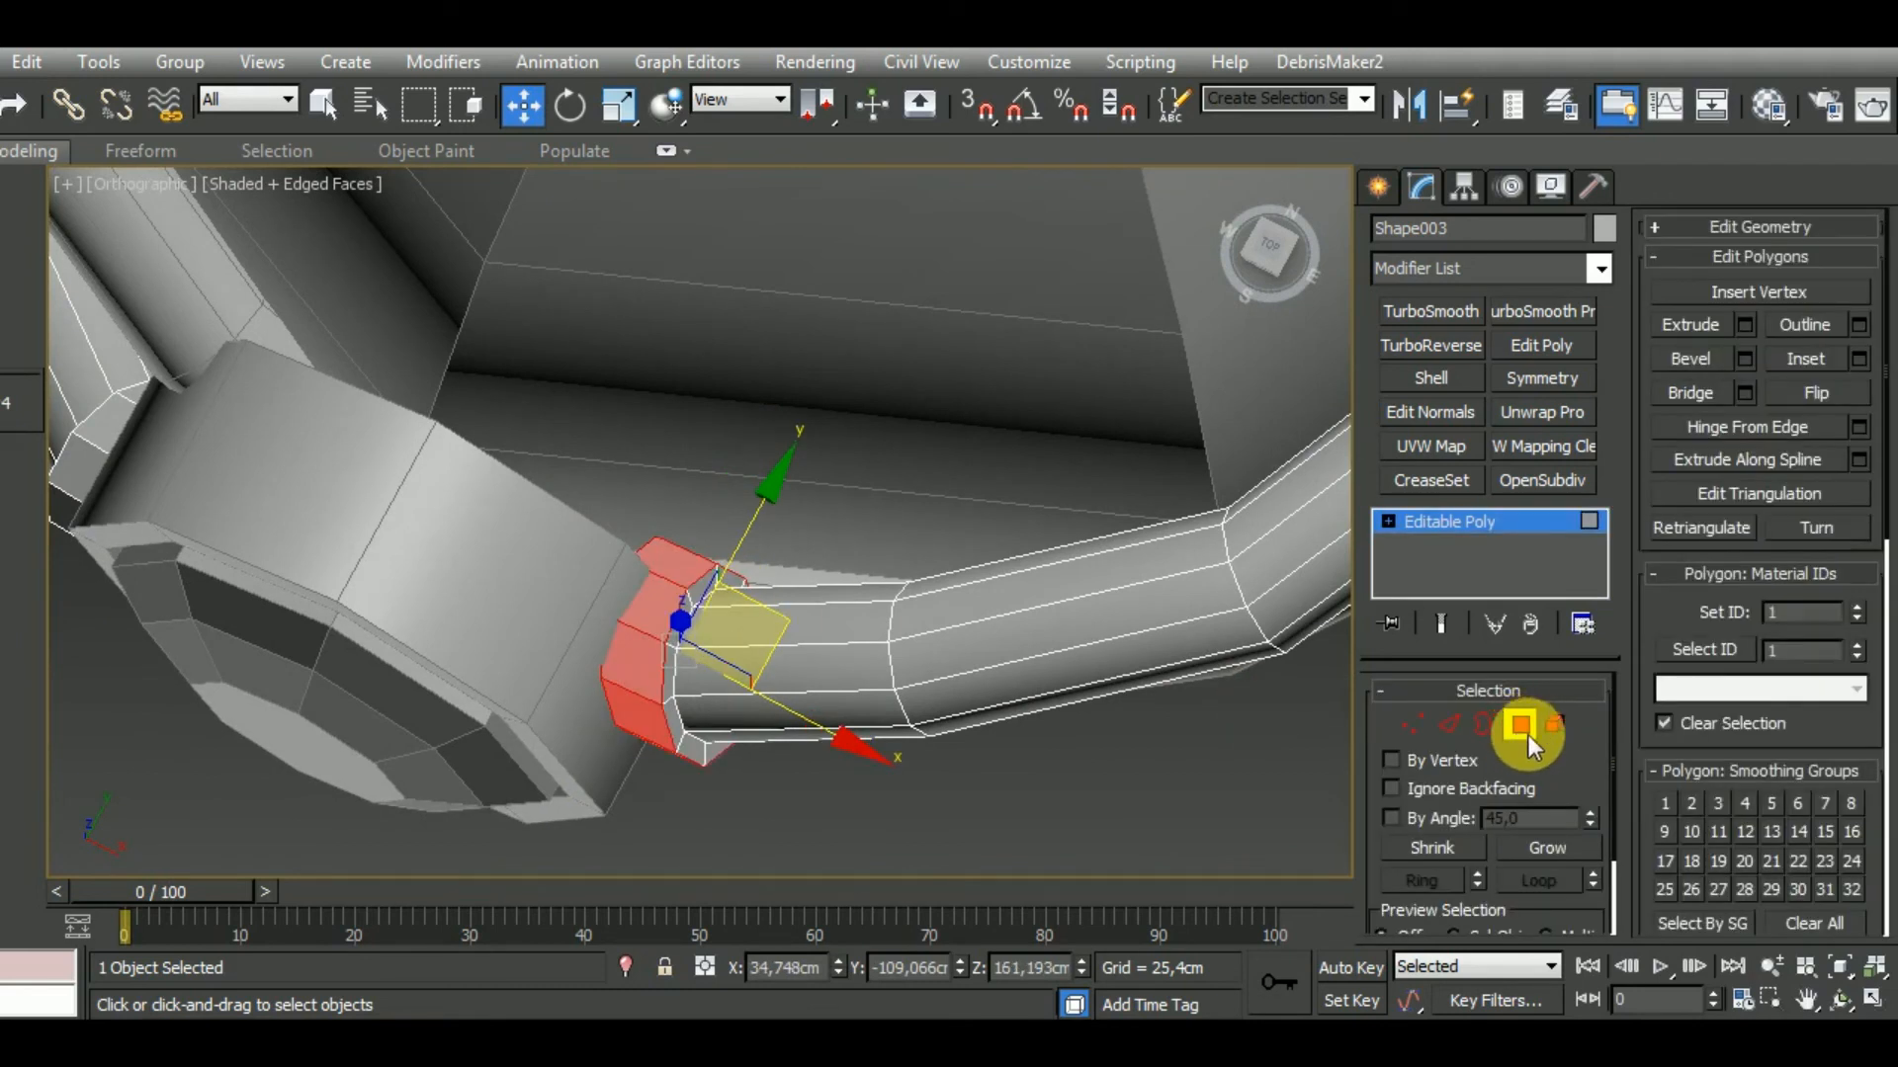
{"action": "left_click", "coordinate": [1538, 848]}
{"action": "left_click_drag", "start_coordinate": [776, 549], "coordinate": [743, 601]}
{"action": "middle_click_drag", "start_coordinate": [810, 676], "coordinate": [830, 748], "text": "alt"}
{"action": "key", "text": "e"}
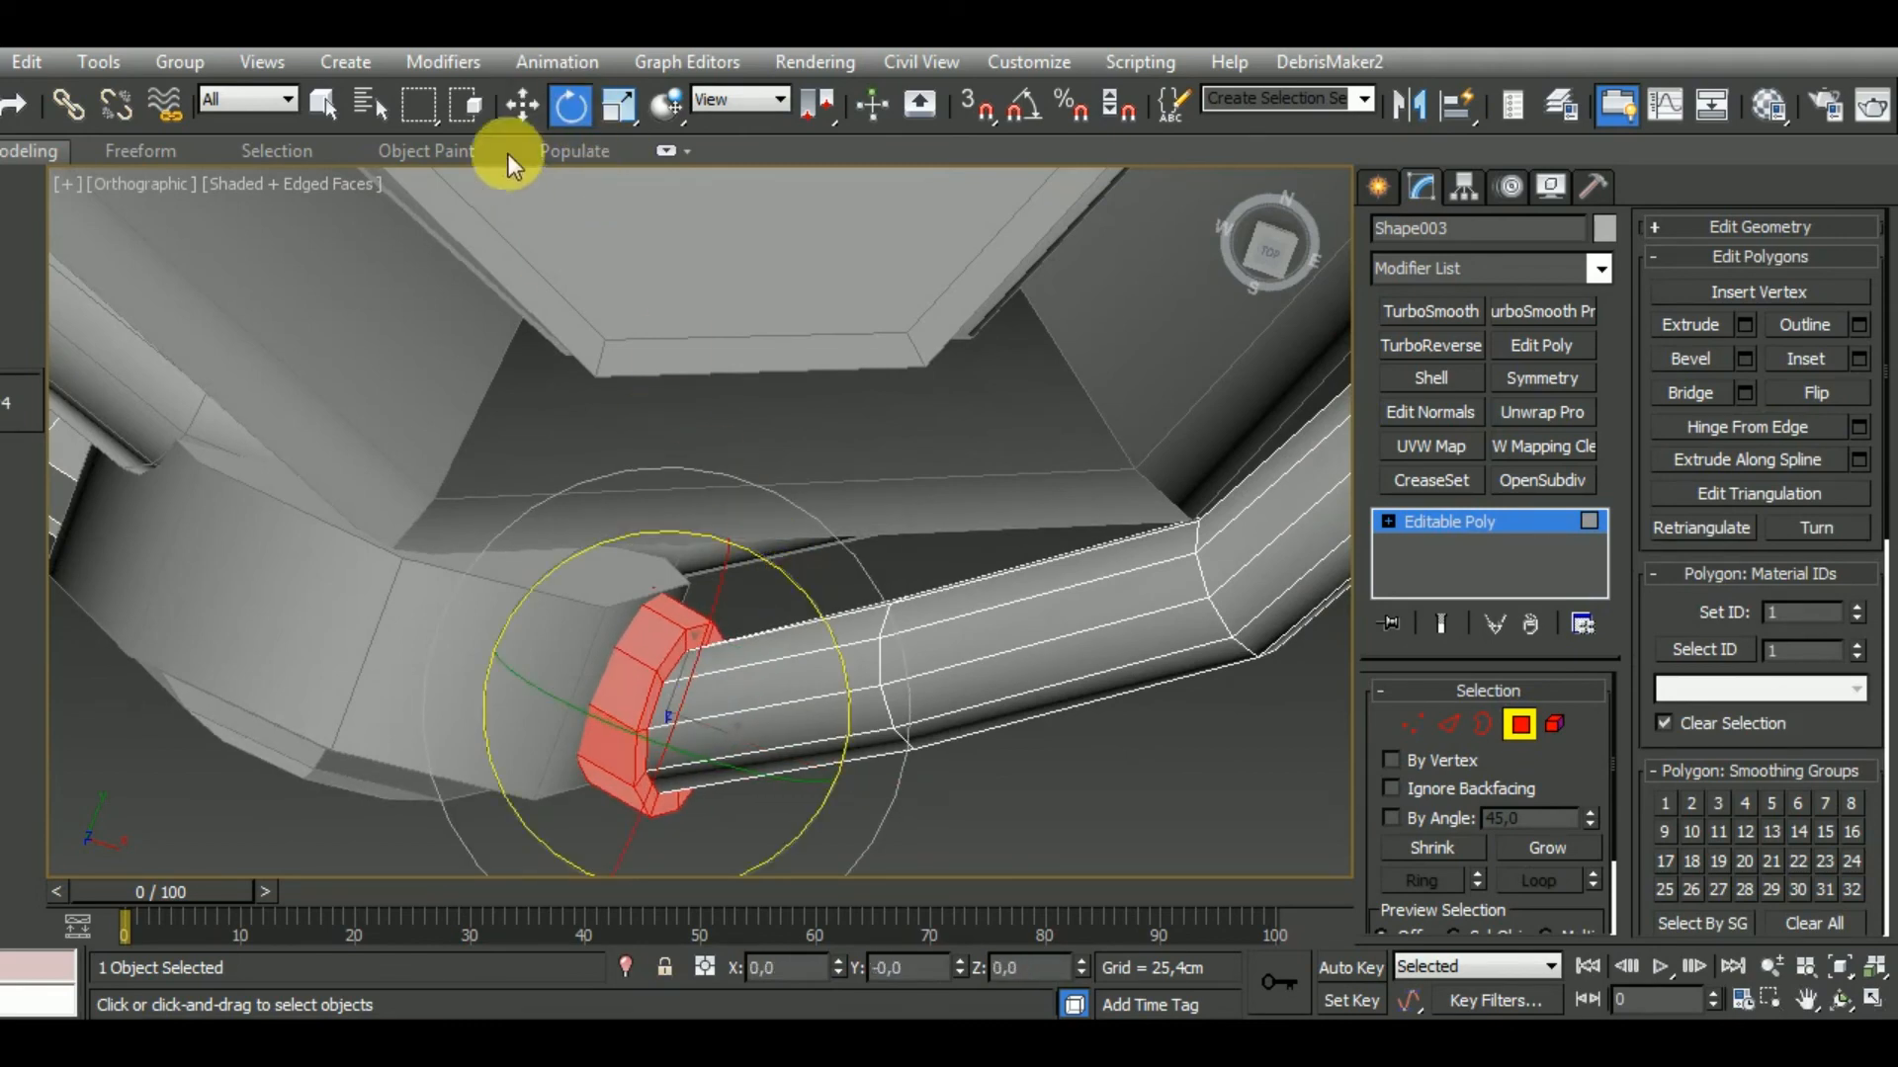
{"action": "left_click", "coordinate": [523, 104]}
{"action": "middle_click_drag", "start_coordinate": [711, 635], "coordinate": [773, 491], "text": "alt"}
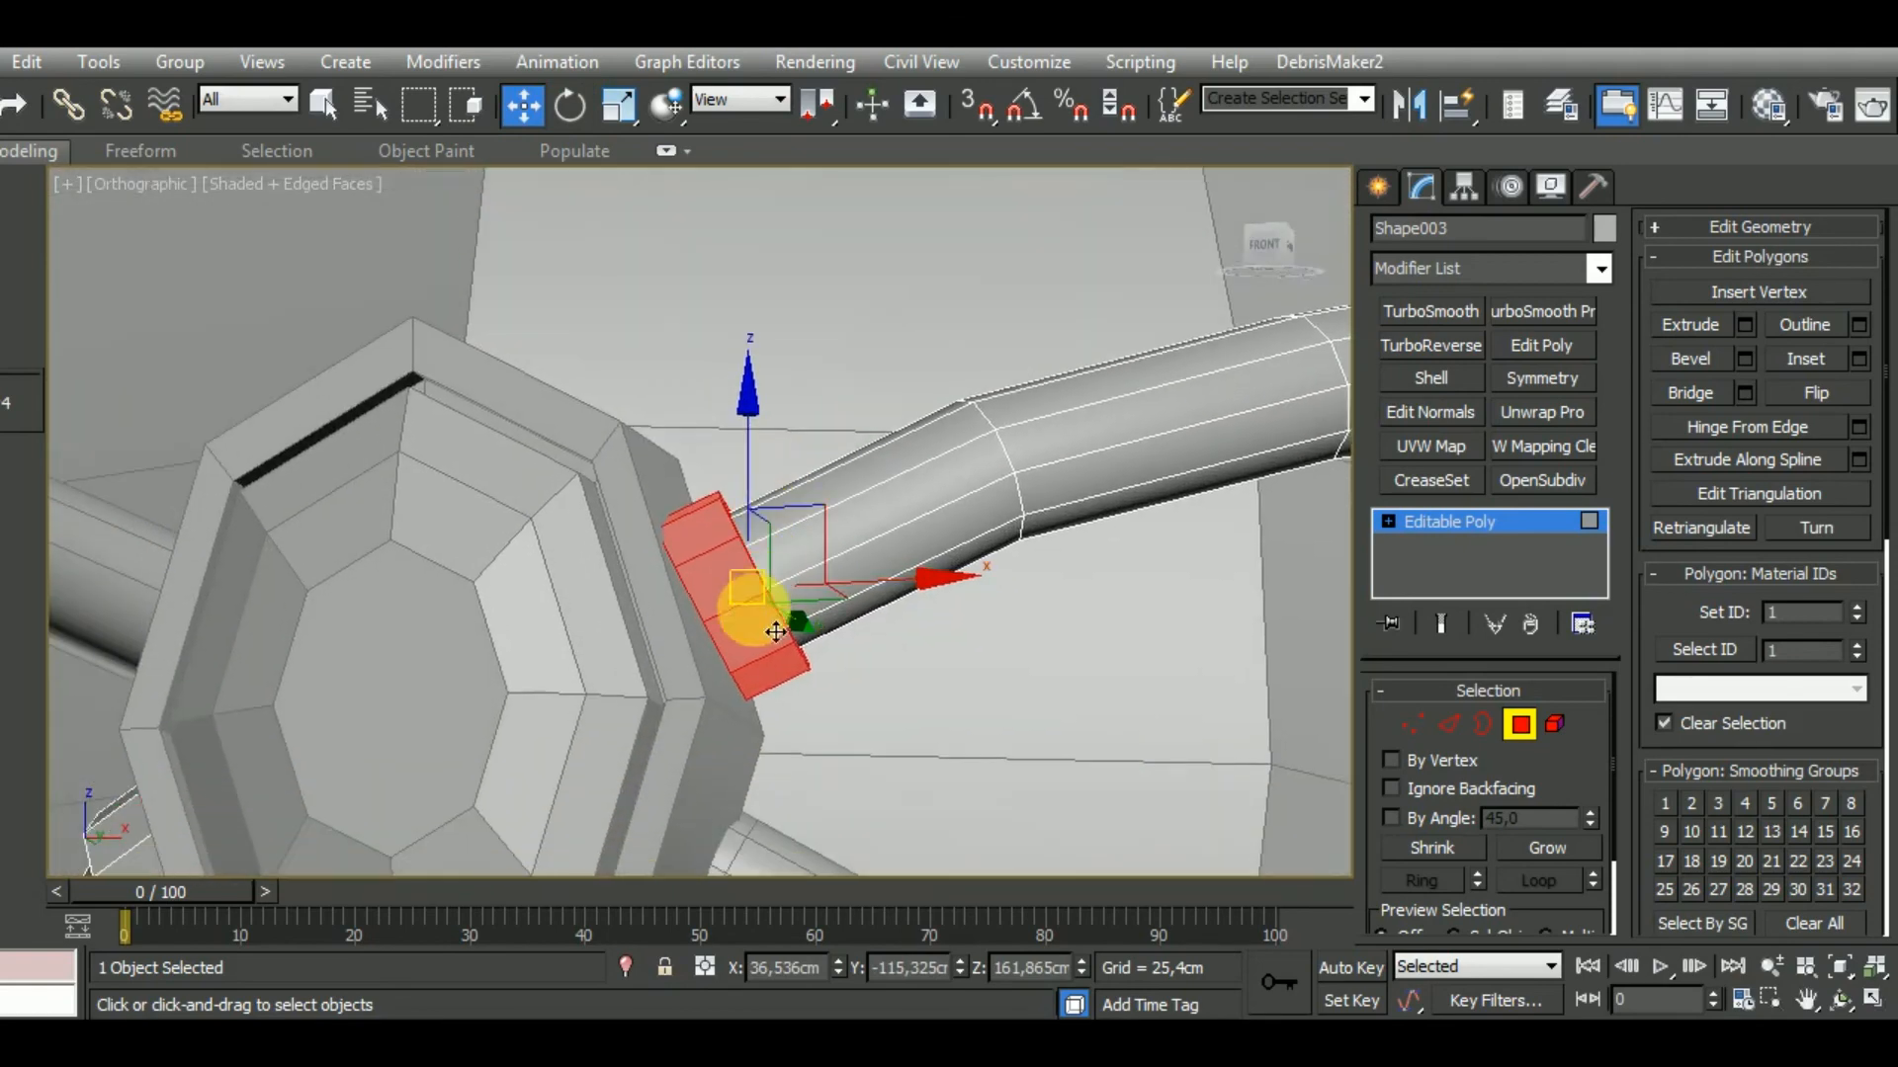
Rotate the new collar's outer border slightly about the vertical axis to align it with the medallion's side.
{"action": "left_click", "coordinate": [1450, 725]}
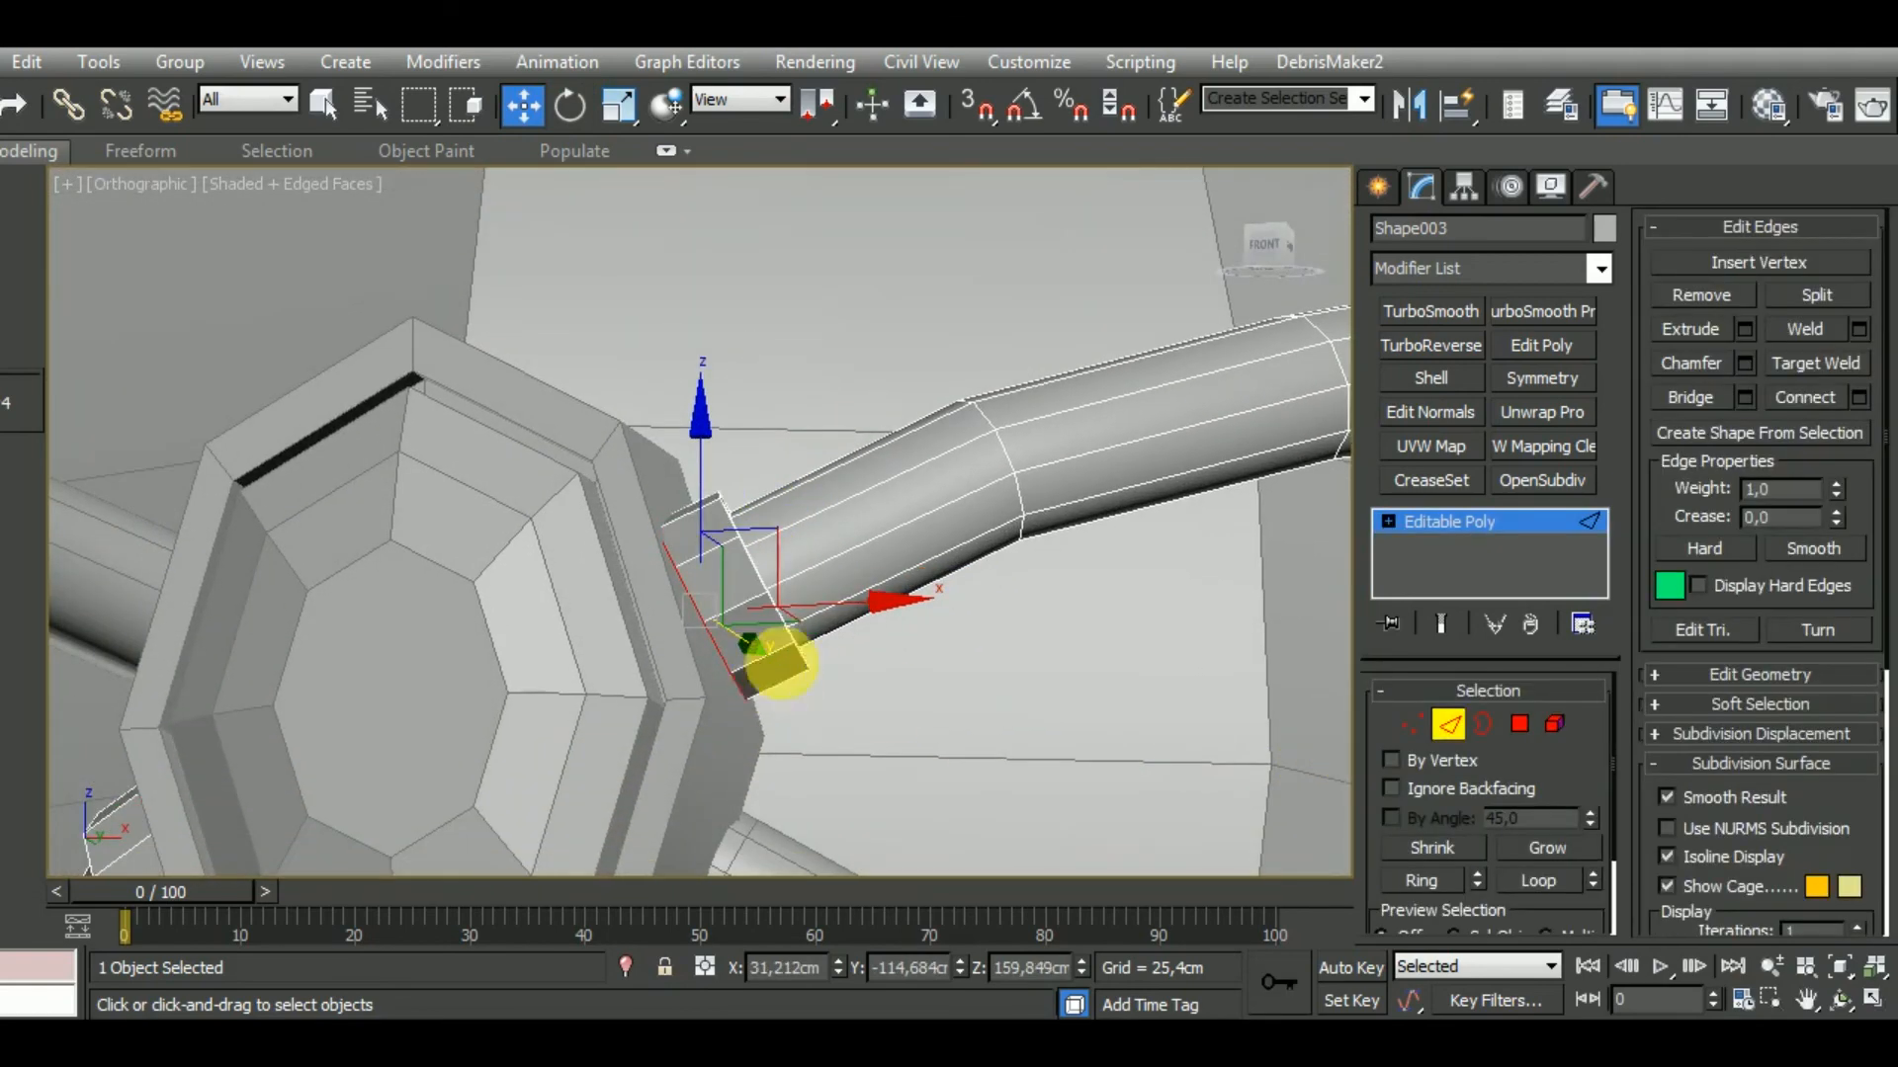
{"action": "left_click", "coordinate": [569, 106]}
{"action": "middle_click_drag", "start_coordinate": [831, 514], "coordinate": [866, 636], "text": "alt"}
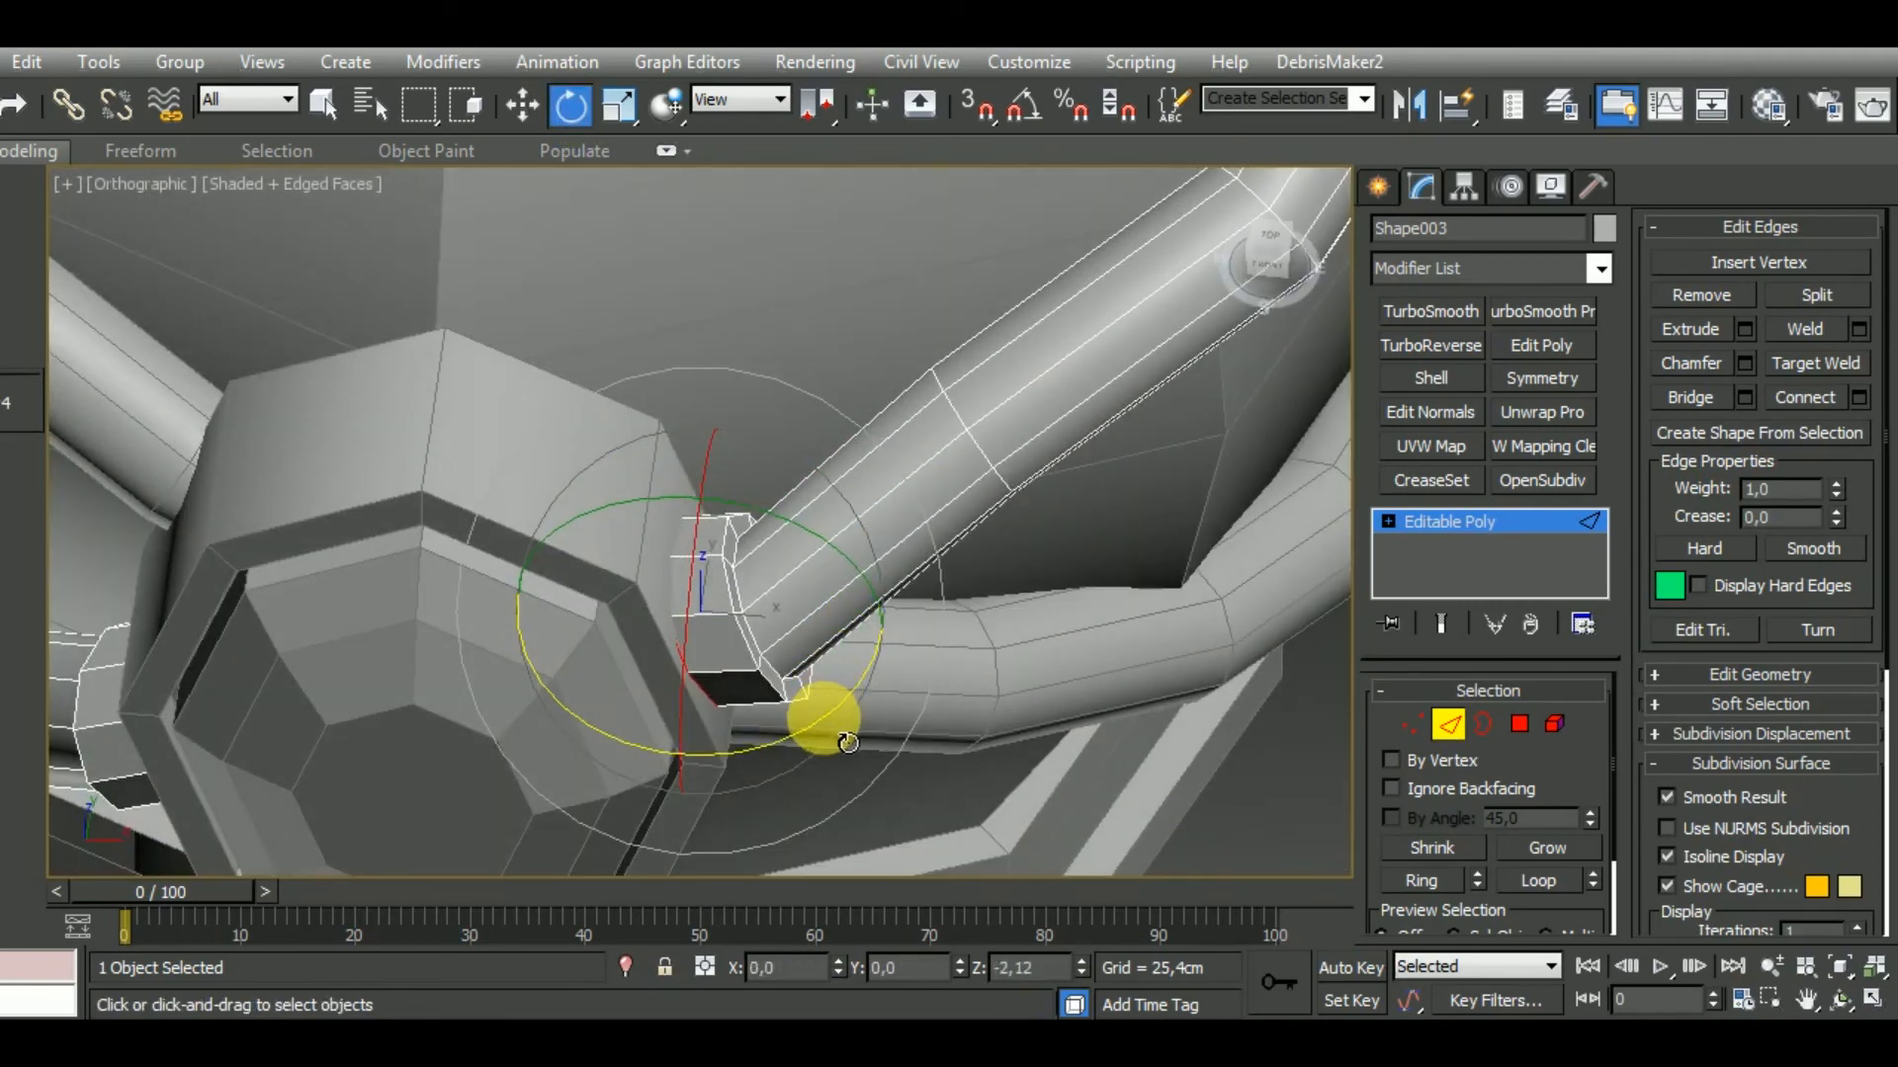
{"action": "middle_click_drag", "start_coordinate": [878, 724], "coordinate": [847, 424], "text": "alt"}
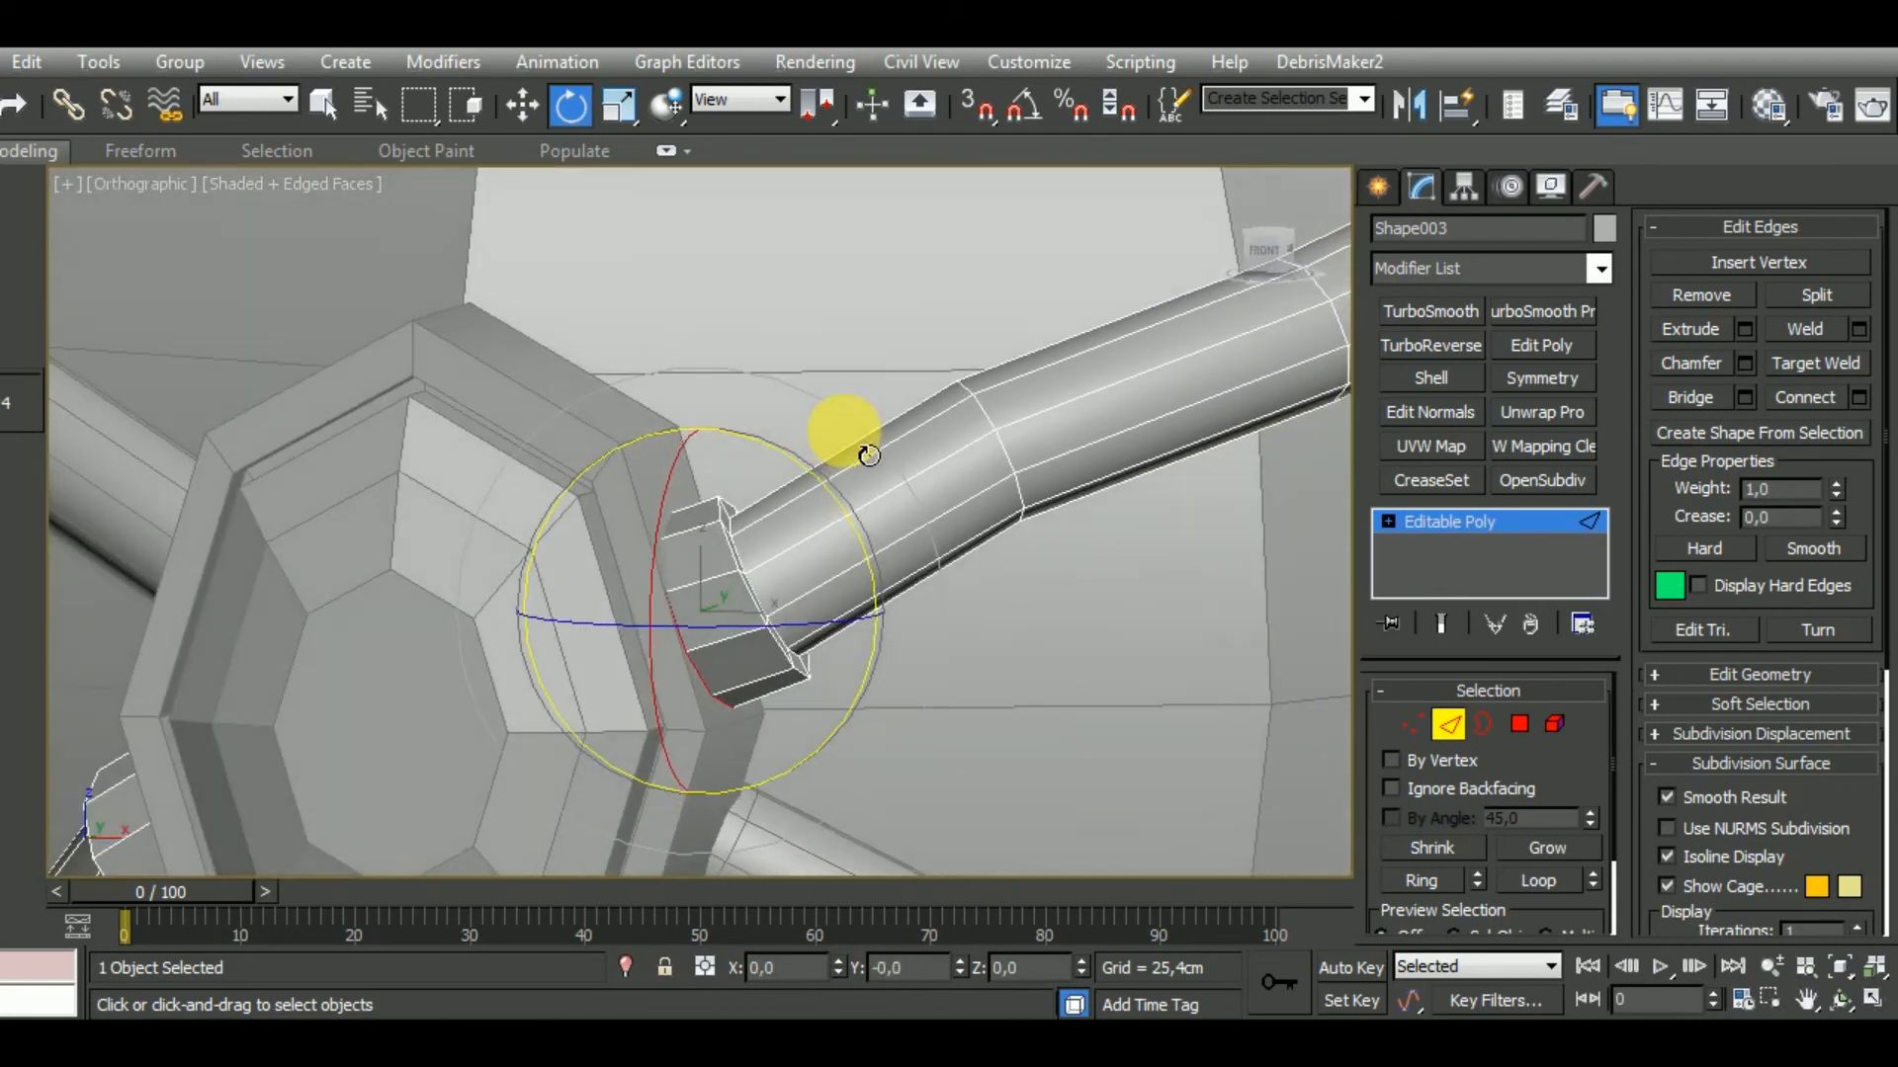
Tilt the collar's edge loop on the tube side and shift it slightly toward the medallion.
{"action": "double_click", "coordinate": [777, 651]}
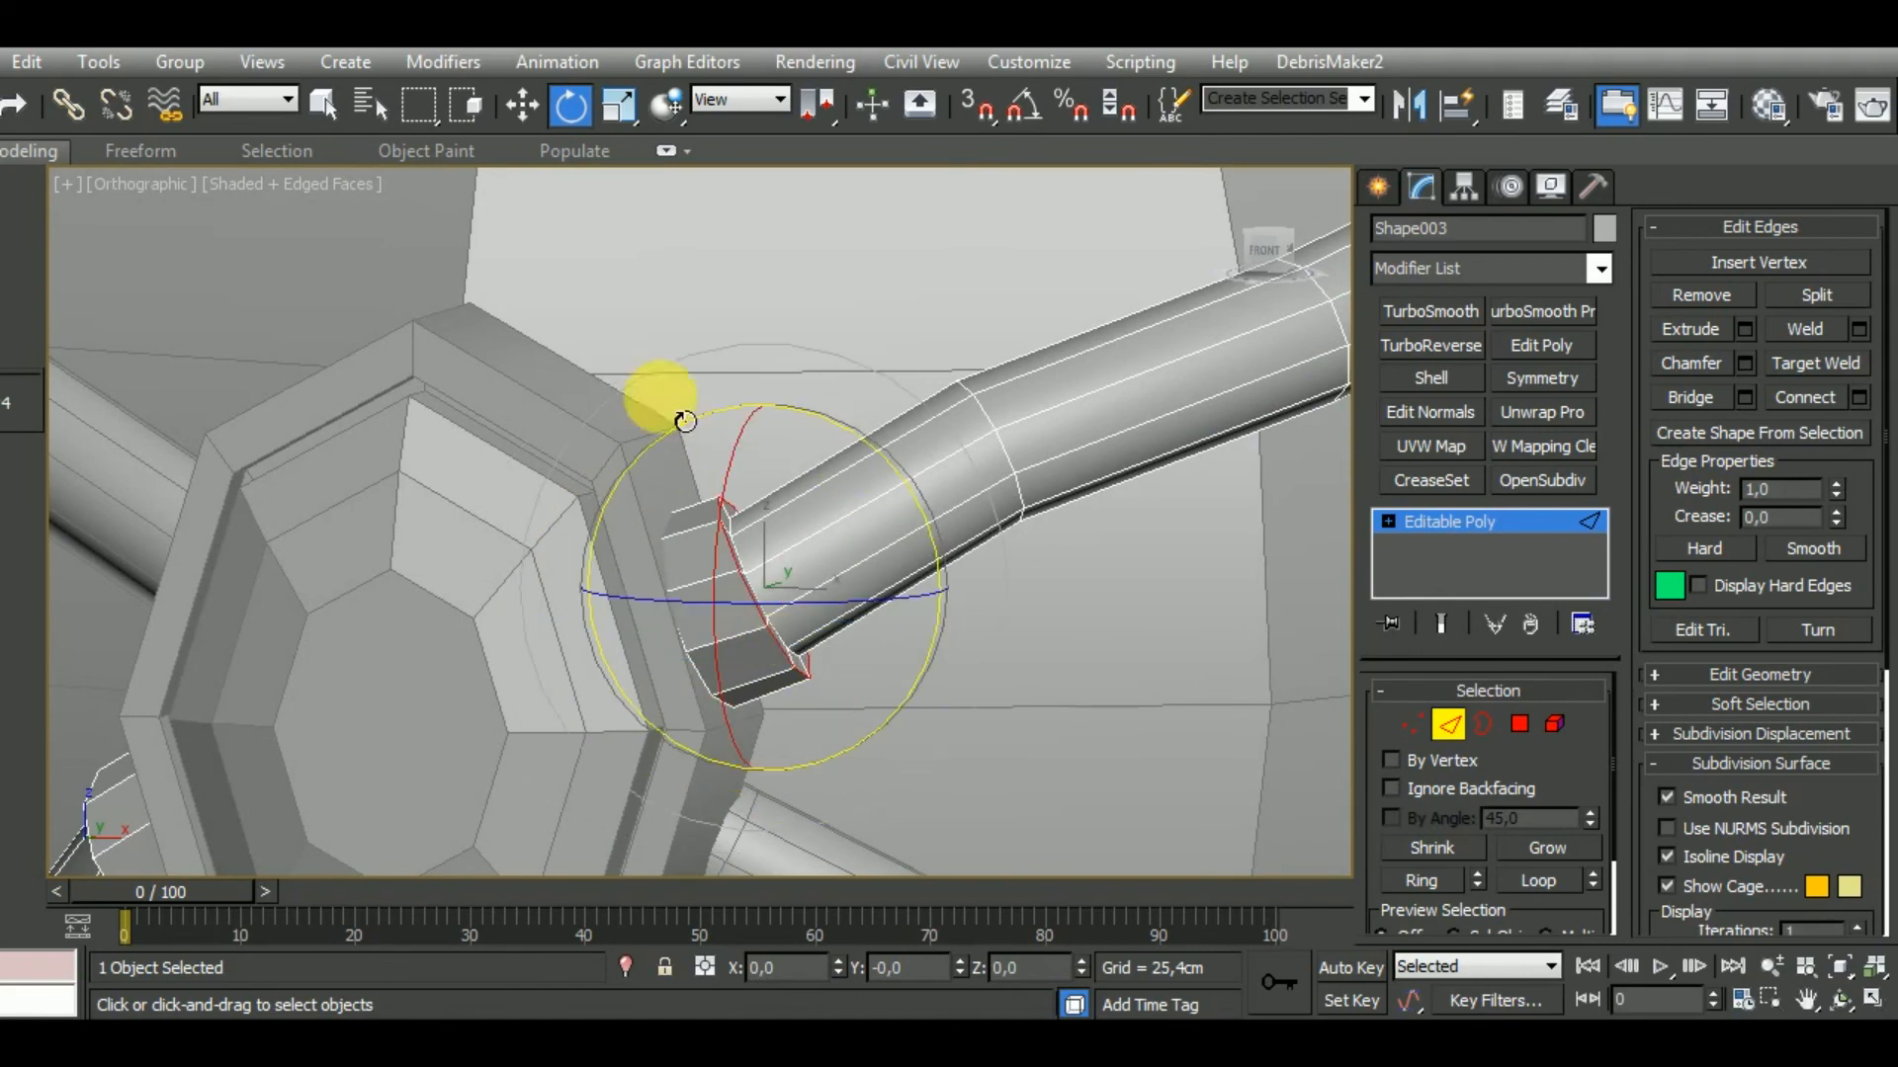
{"action": "left_click", "coordinate": [535, 116]}
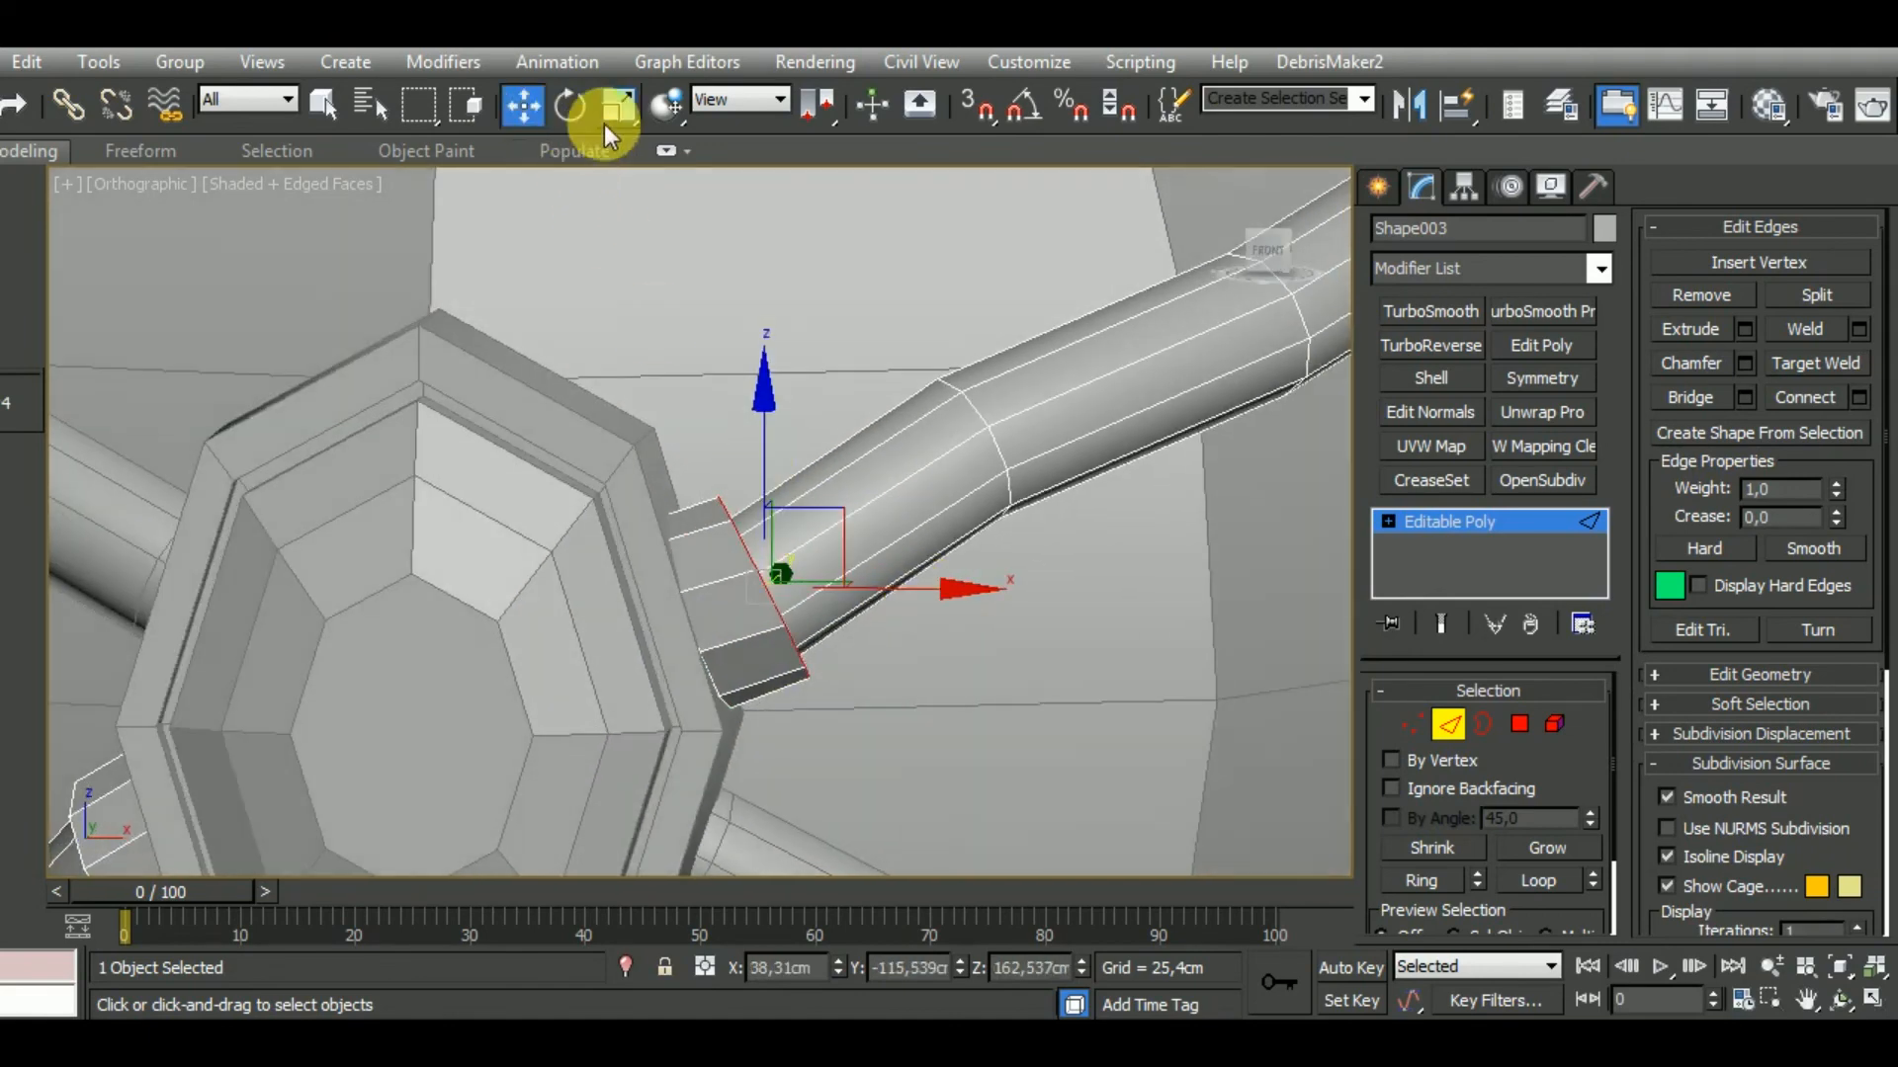
{"action": "left_click", "coordinate": [571, 106]}
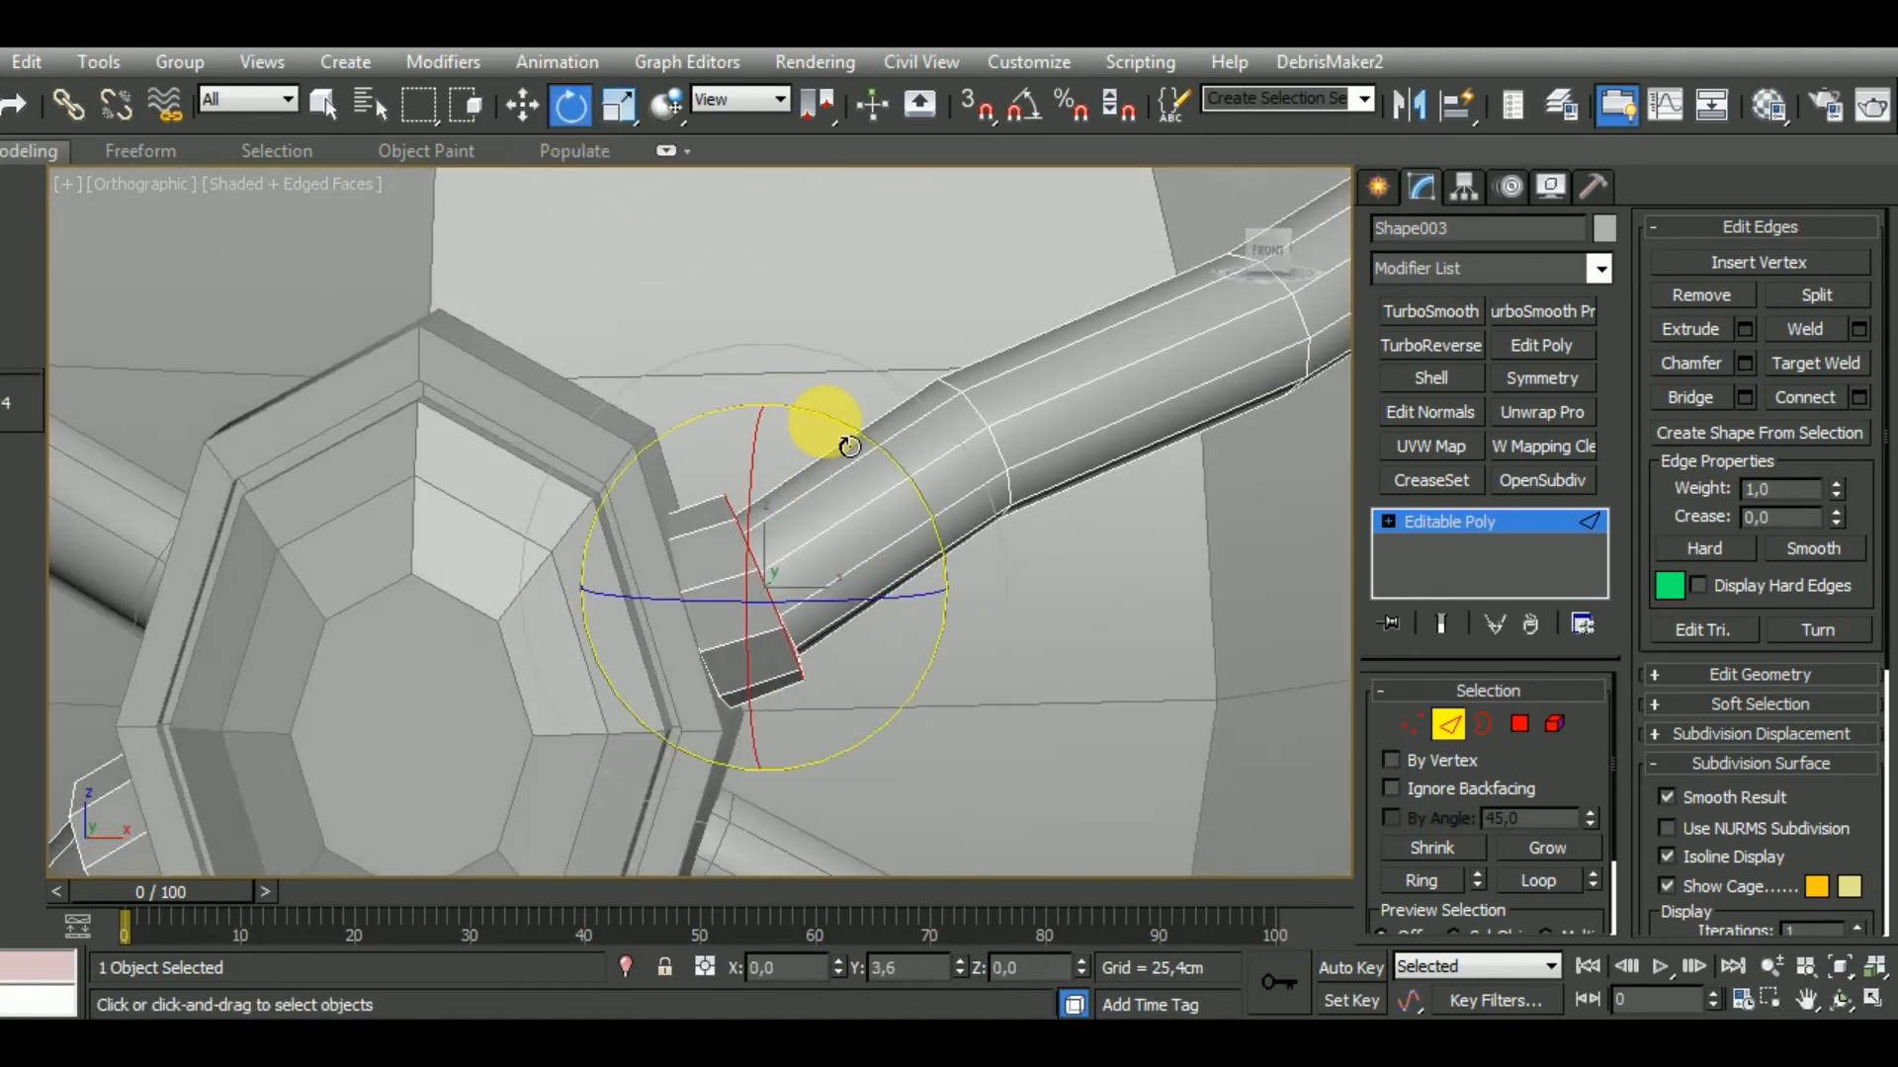
{"action": "key", "text": "ctrl+z"}
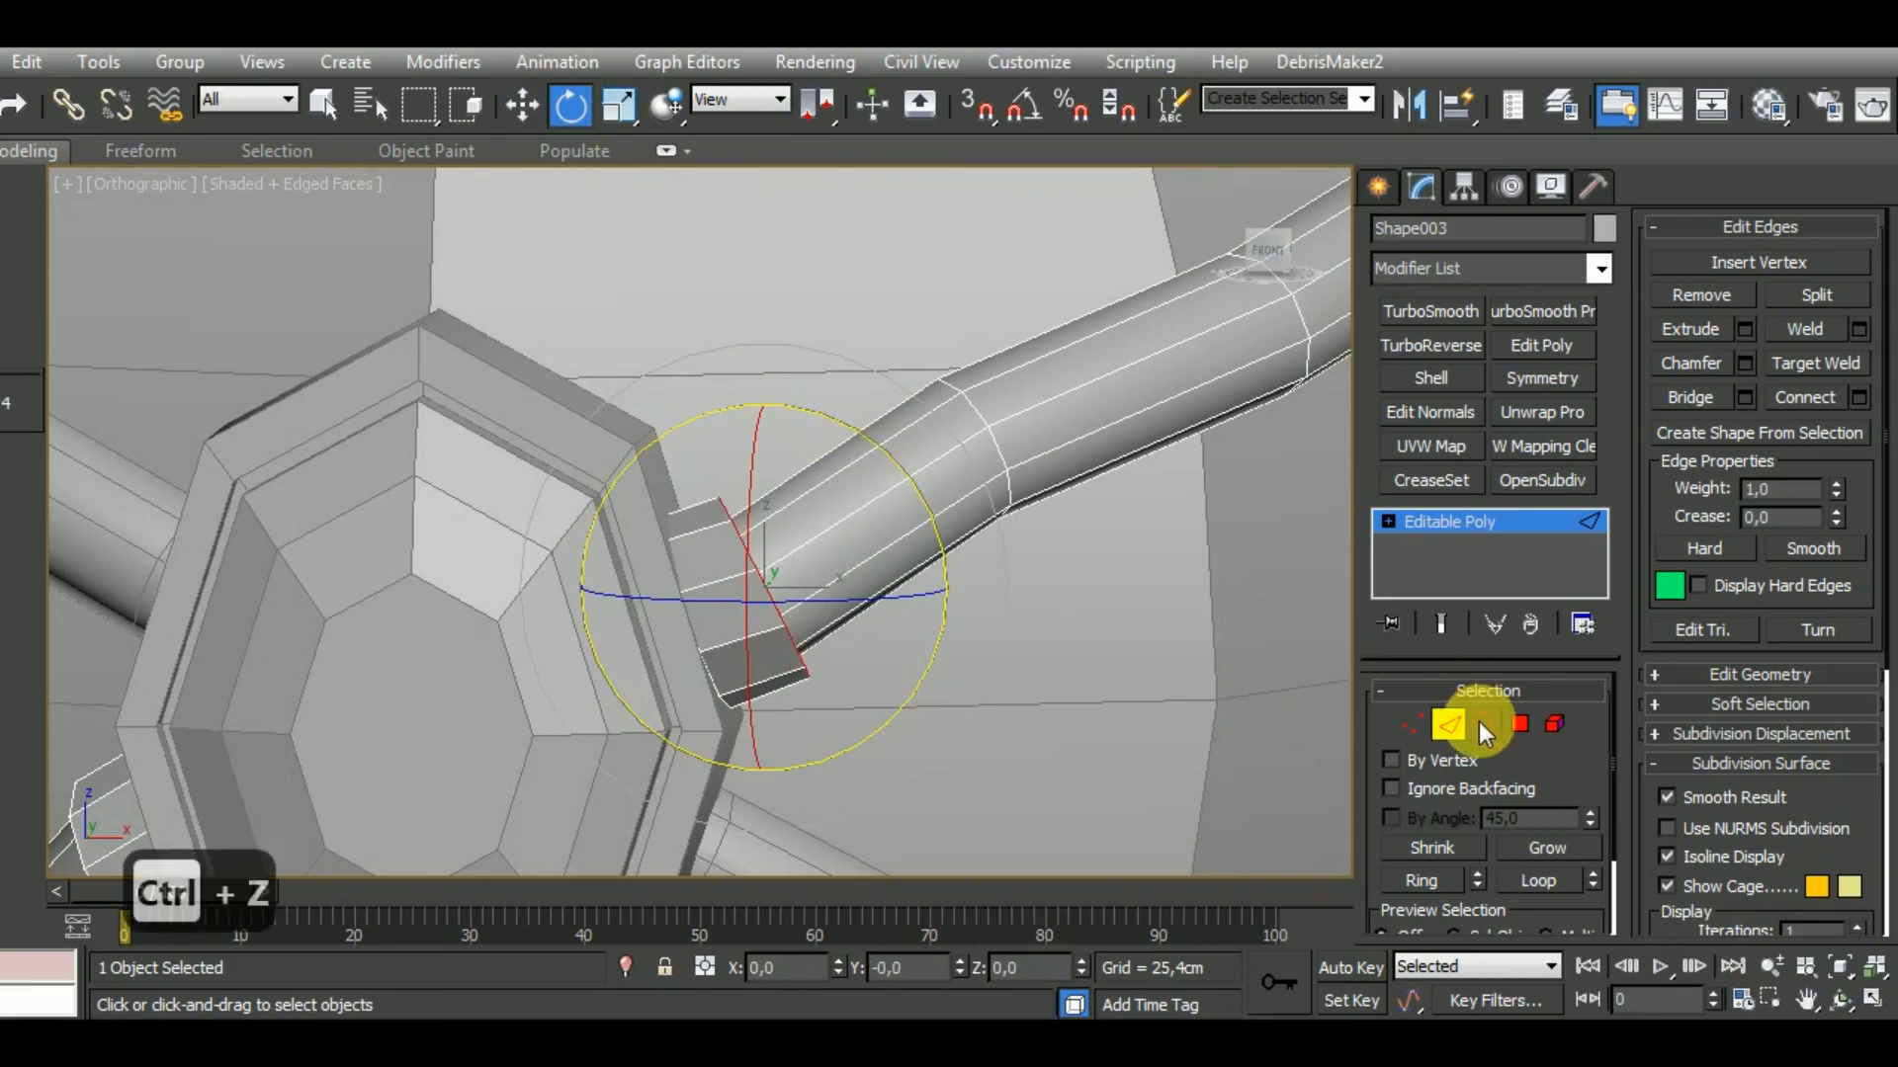
{"action": "middle_click_drag", "start_coordinate": [981, 682], "coordinate": [812, 669], "text": "alt"}
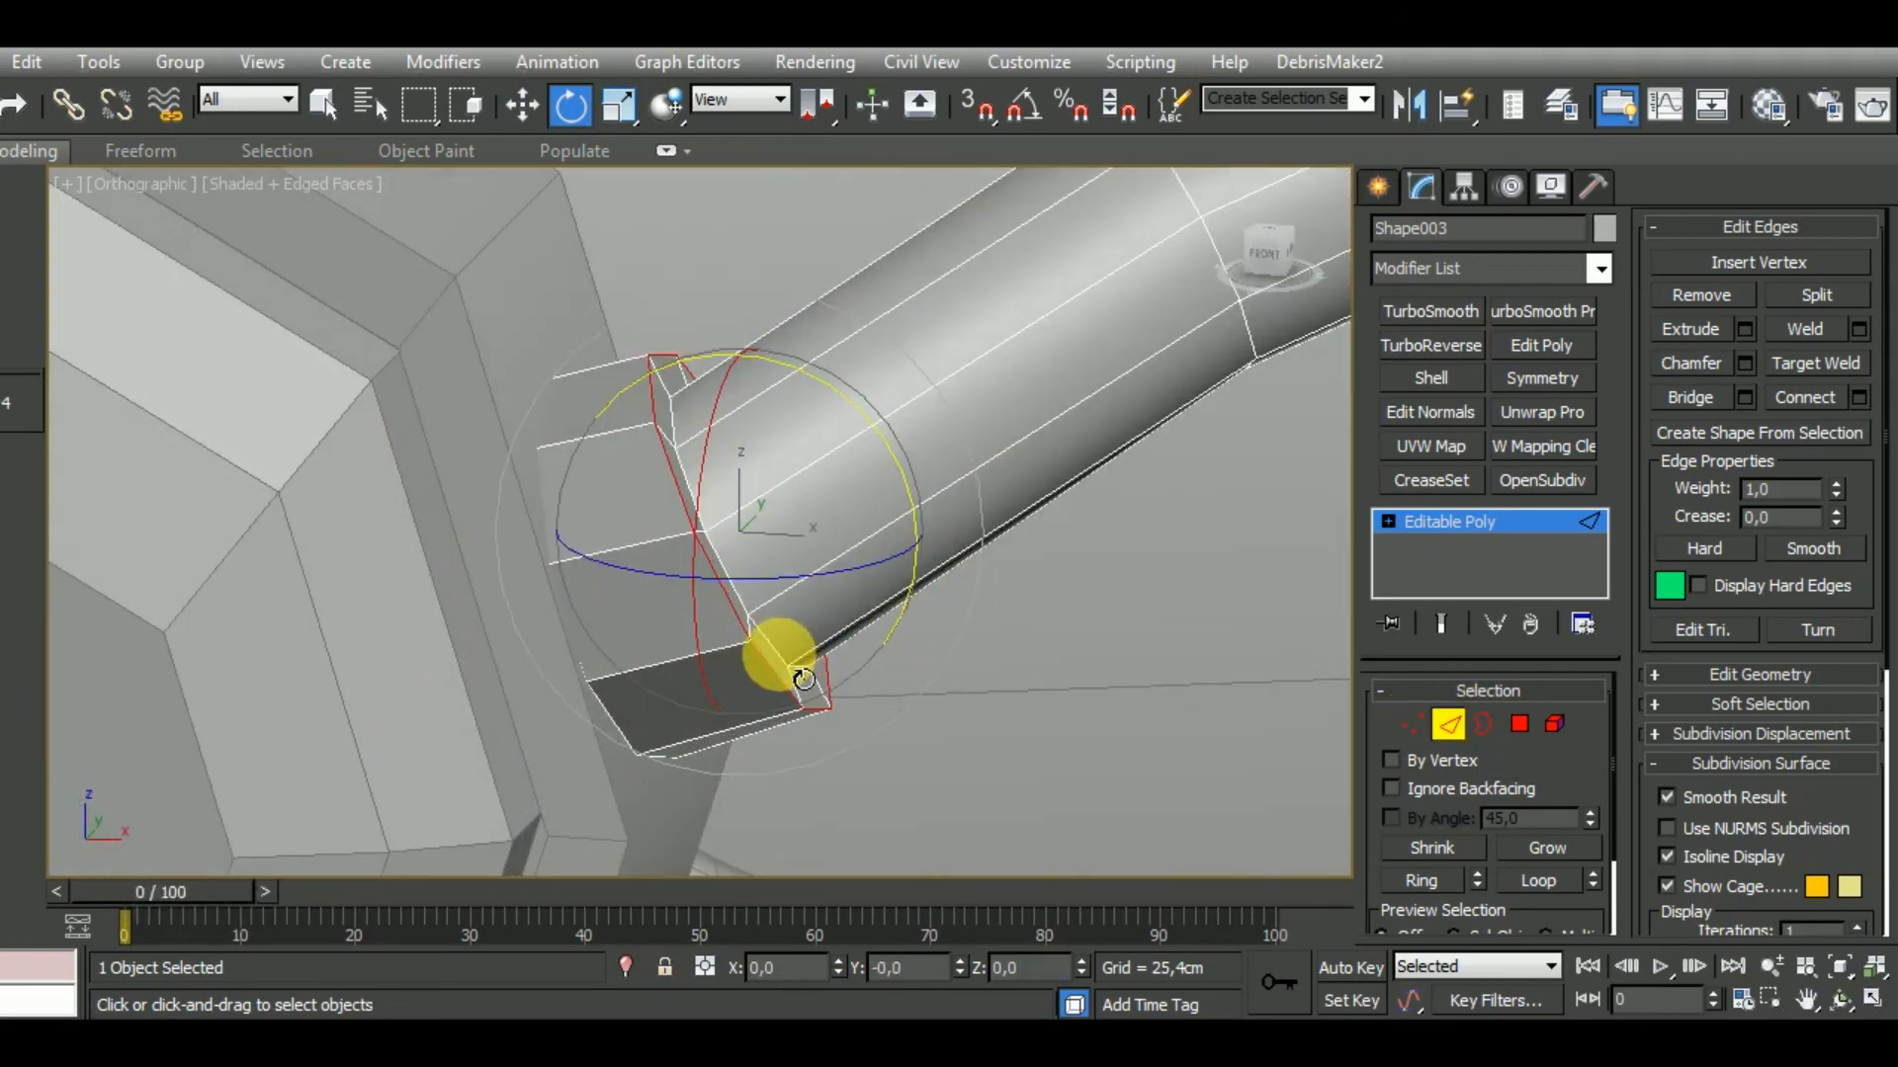
{"action": "left_click_drag", "start_coordinate": [803, 678], "coordinate": [835, 411]}
{"action": "left_click", "coordinate": [523, 104]}
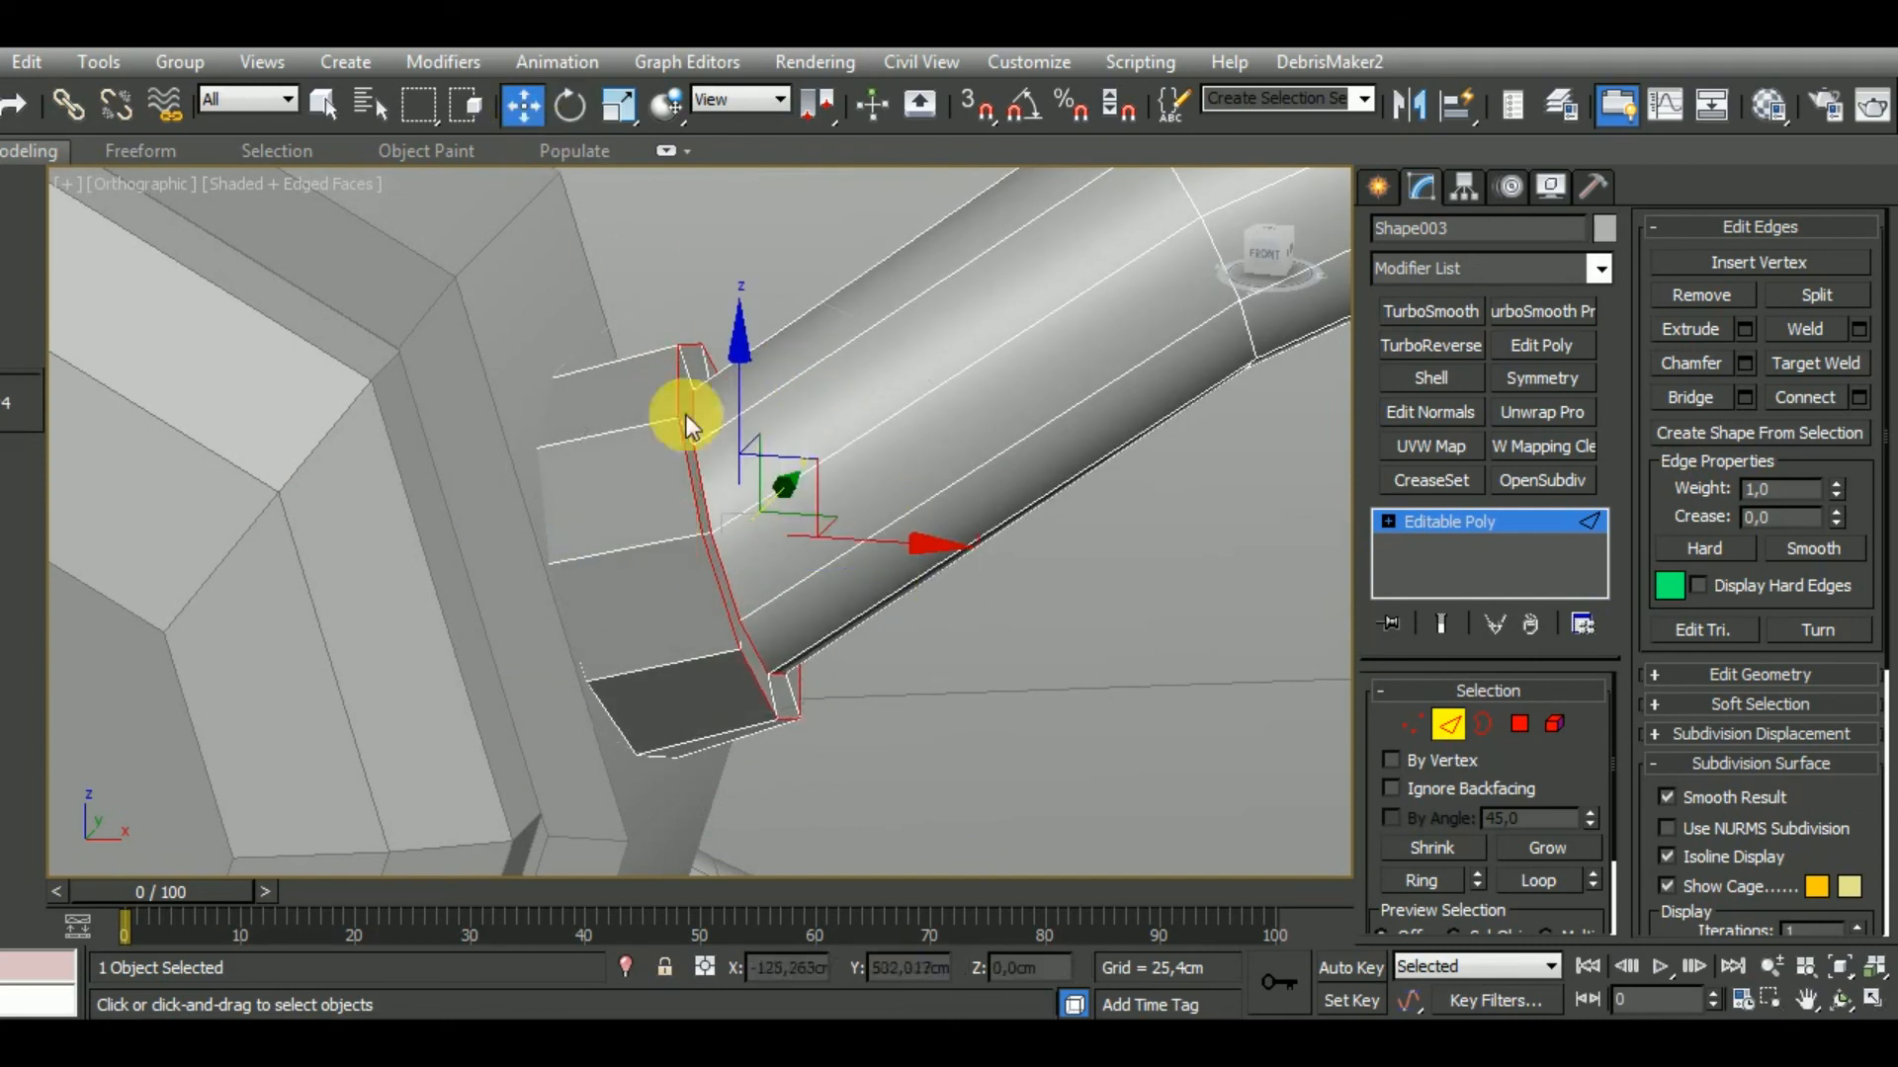
{"action": "left_click_drag", "start_coordinate": [856, 544], "coordinate": [823, 552]}
Lower the ring loop just behind the new collar to Z 168.023 cm.
{"action": "scroll", "coordinate": [824, 551], "scroll_direction": "down", "scroll_amount": 4}
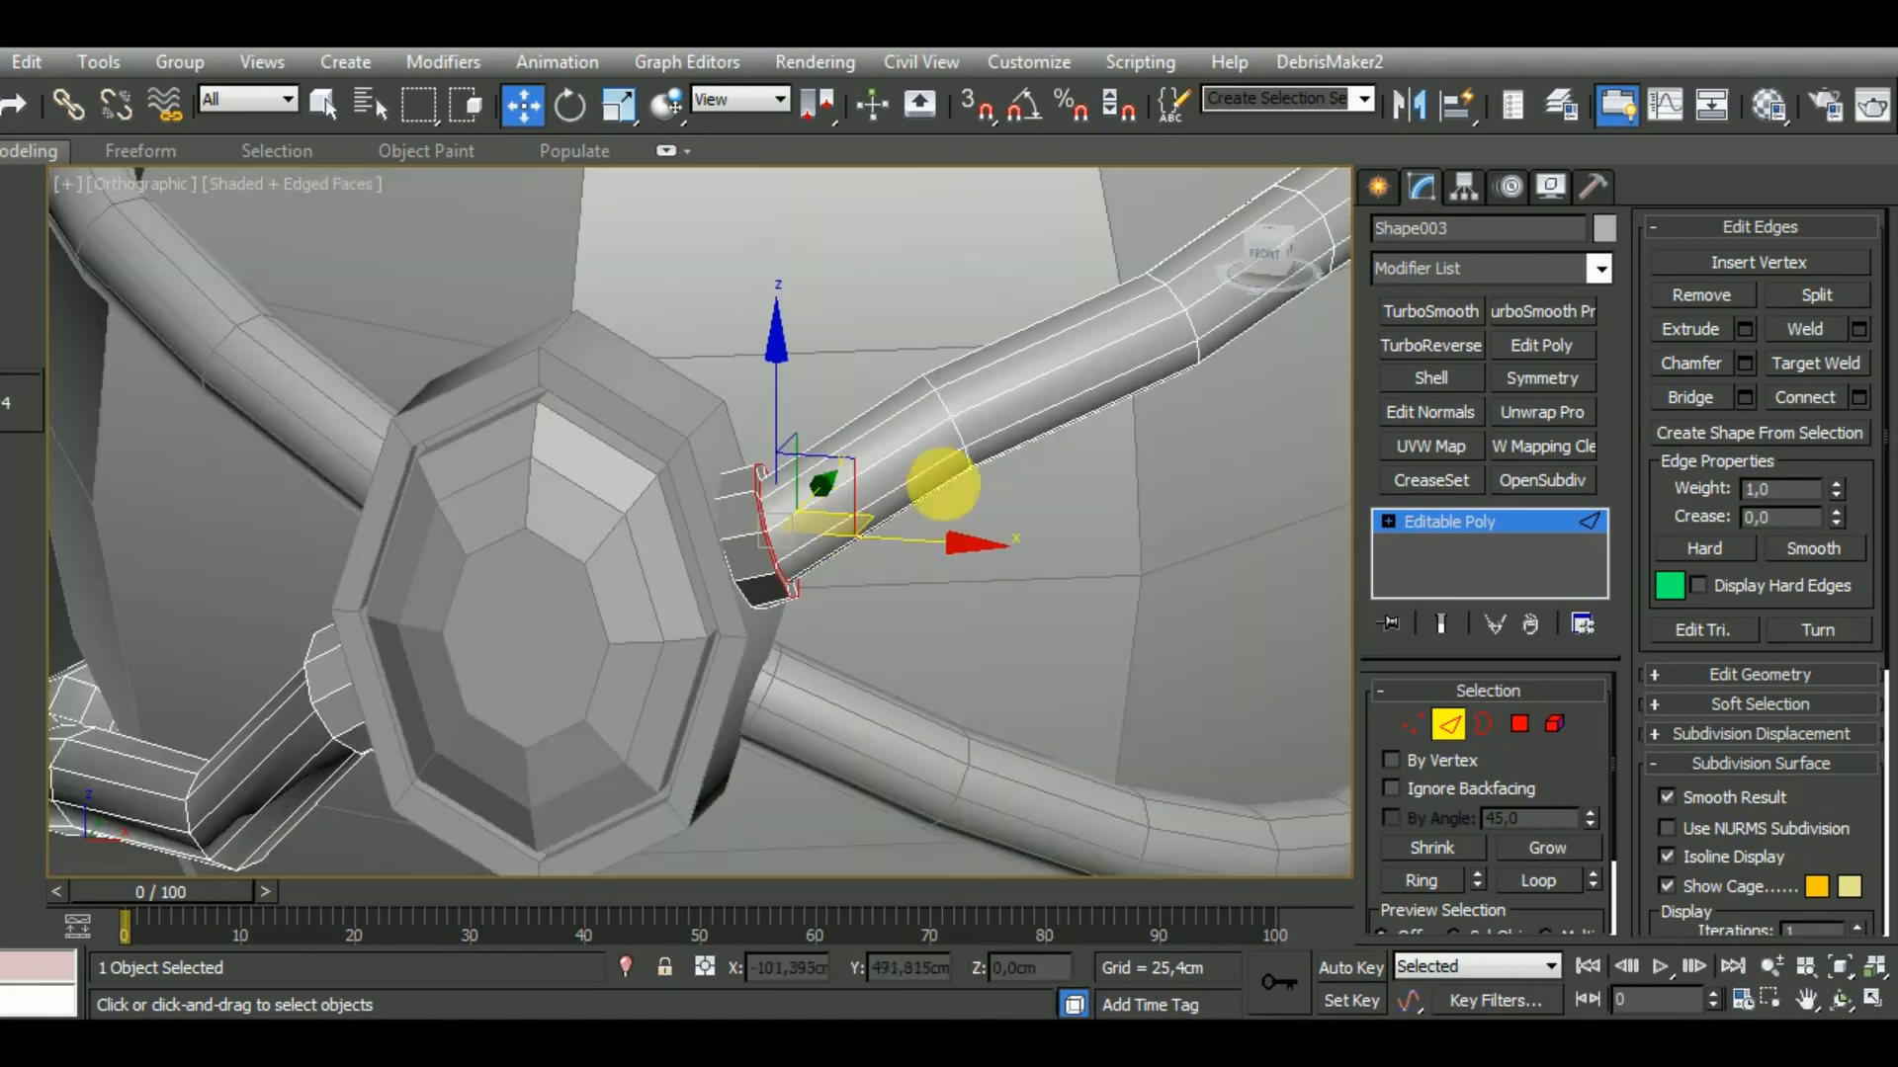
{"action": "double_click", "coordinate": [959, 435]}
{"action": "middle_click_drag", "start_coordinate": [959, 436], "coordinate": [979, 665], "text": "alt"}
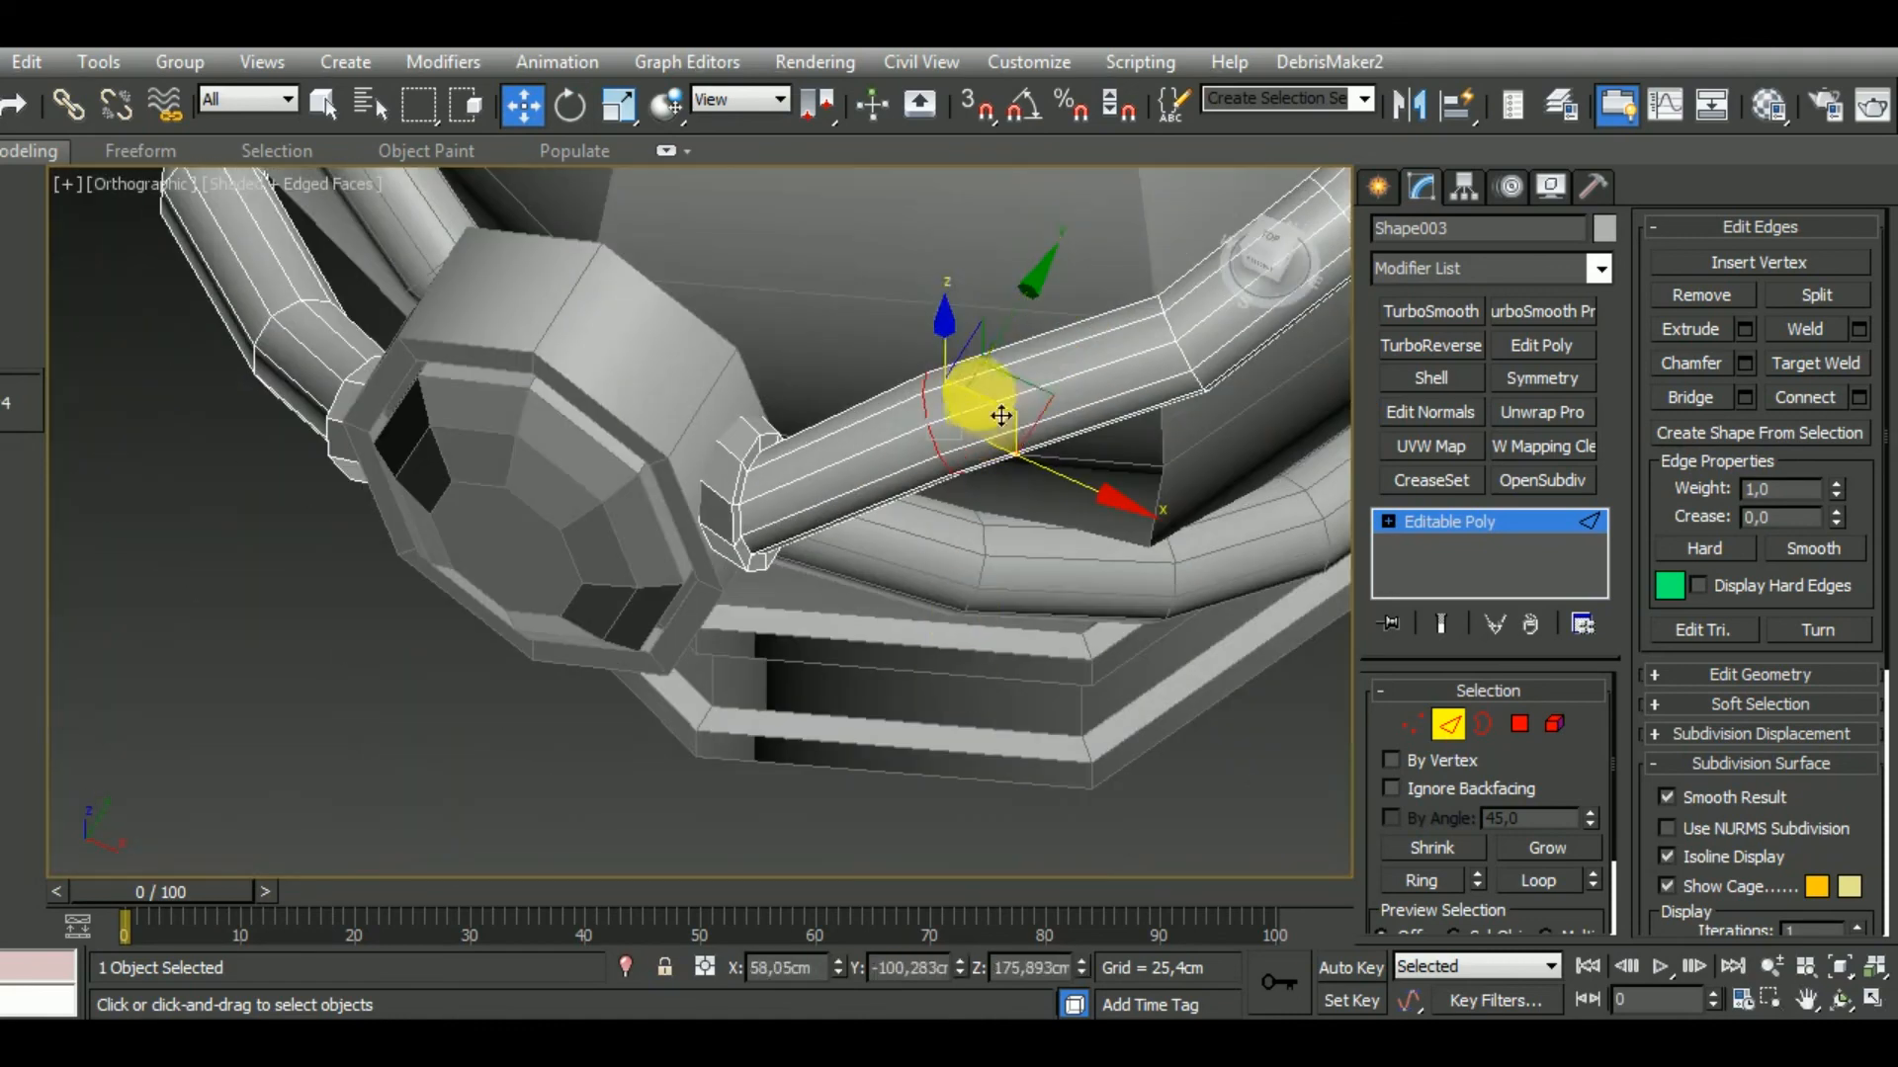
{"action": "left_click_drag", "start_coordinate": [957, 347], "coordinate": [978, 398]}
{"action": "scroll", "coordinate": [979, 400], "scroll_direction": "down", "scroll_amount": 5}
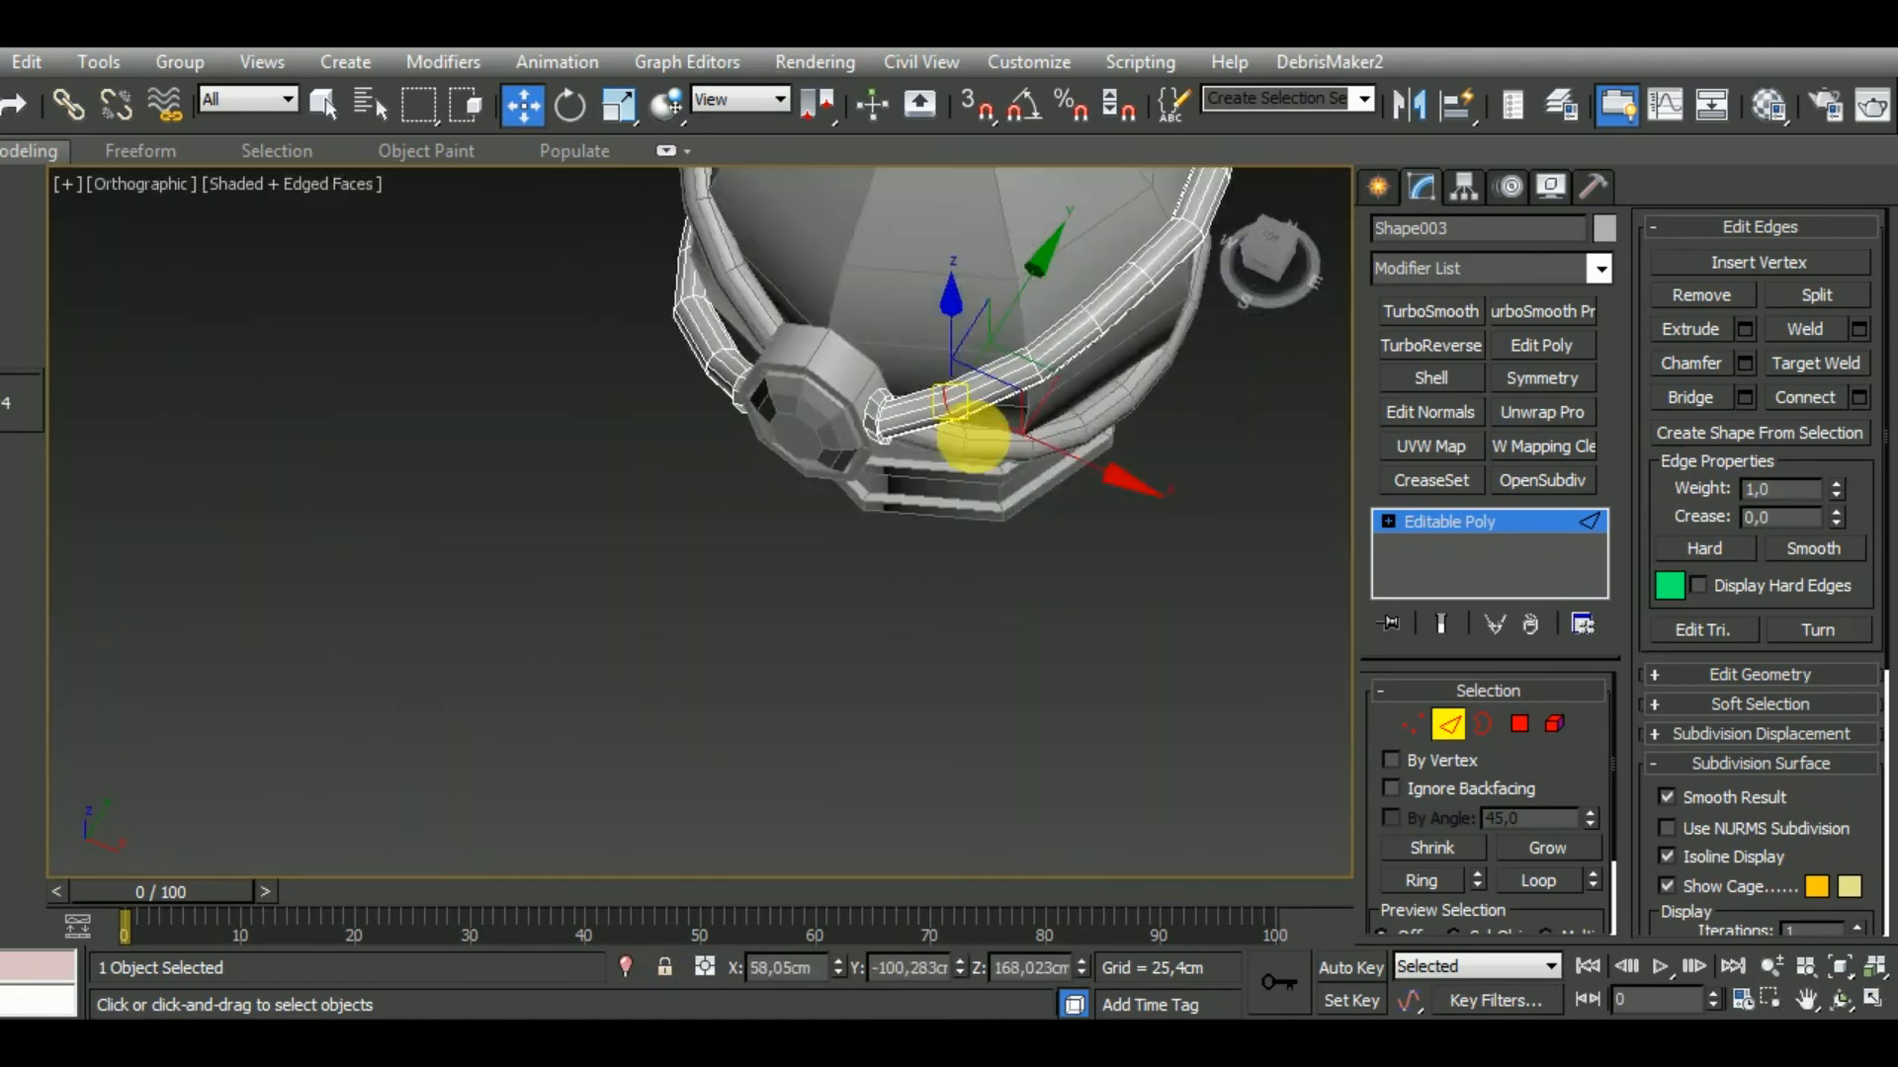
Raise the matching ring loop on the medallion's opposite side to Z 118.719 cm to straighten the tube.
{"action": "middle_click_drag", "start_coordinate": [990, 450], "coordinate": [1028, 385], "text": "alt"}
{"action": "scroll", "coordinate": [869, 449], "scroll_direction": "up", "scroll_amount": 4}
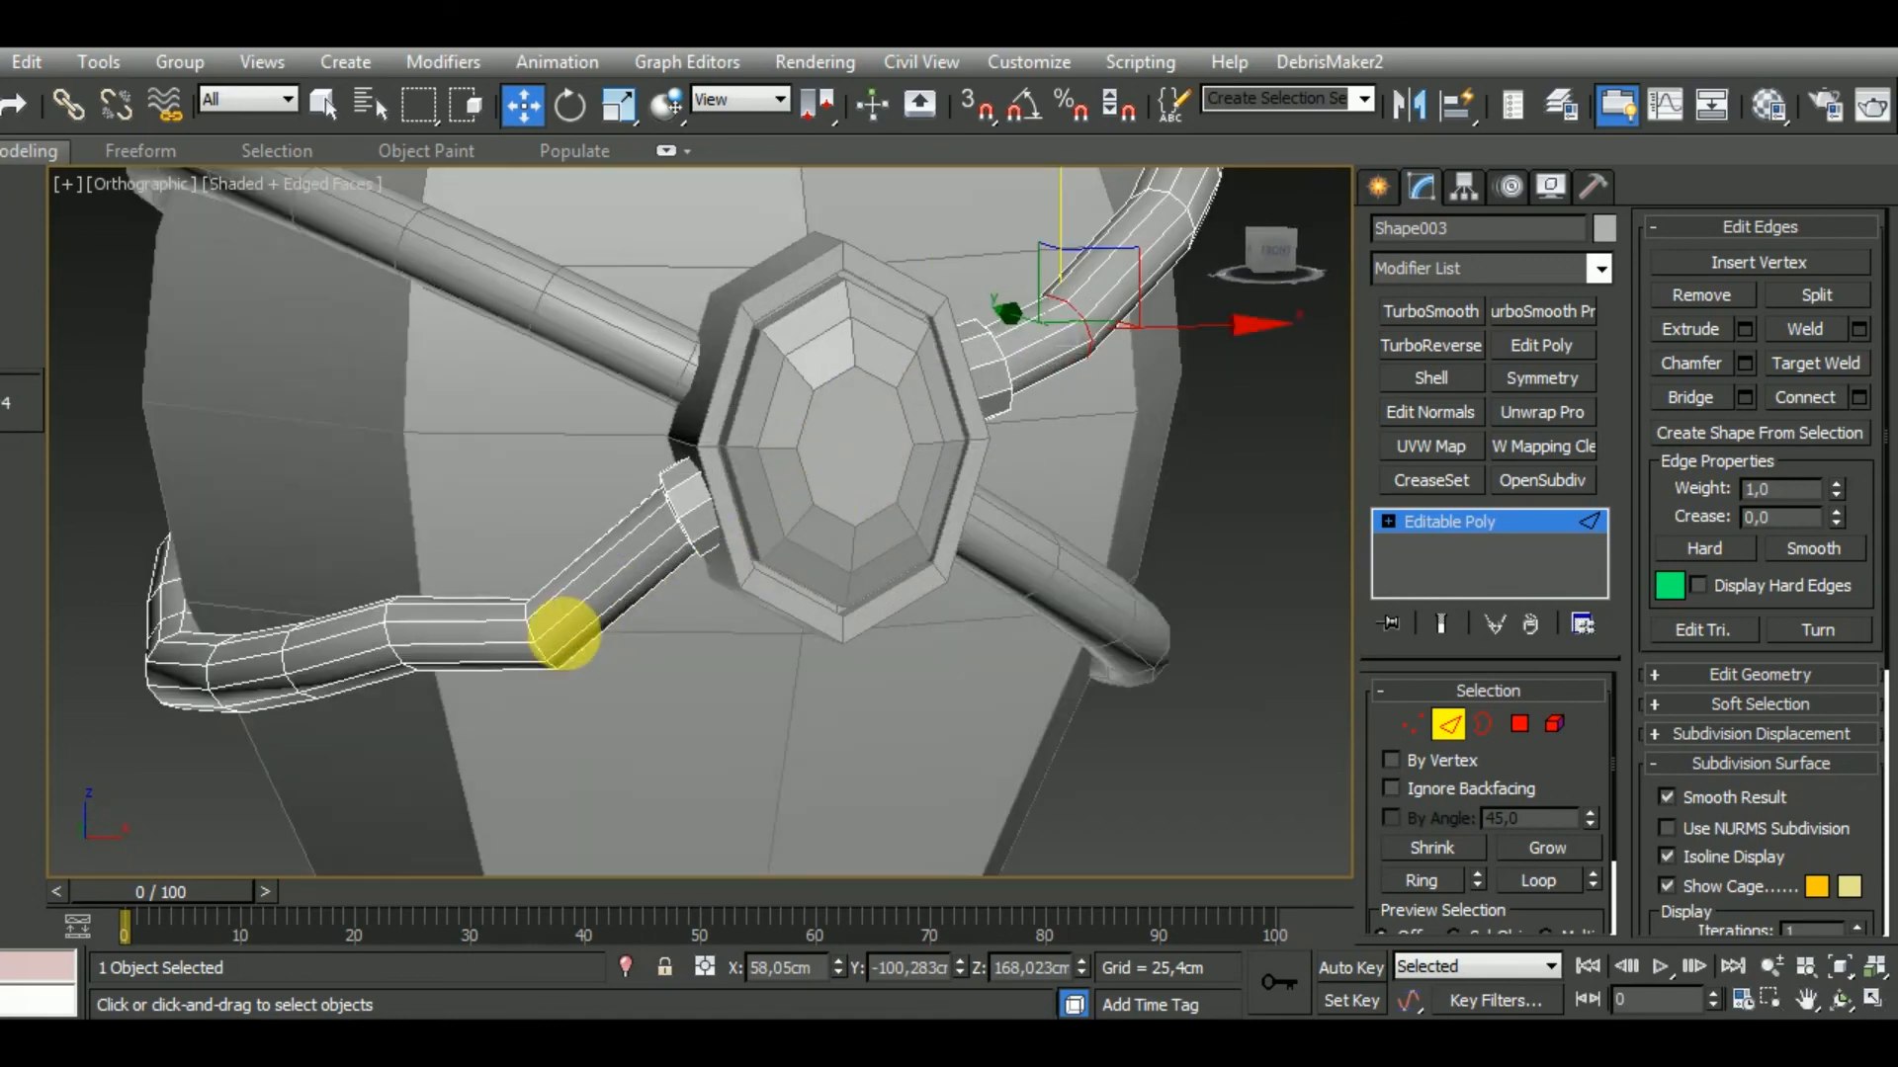
{"action": "double_click", "coordinate": [560, 671]}
{"action": "left_click_drag", "start_coordinate": [571, 535], "coordinate": [530, 444]}
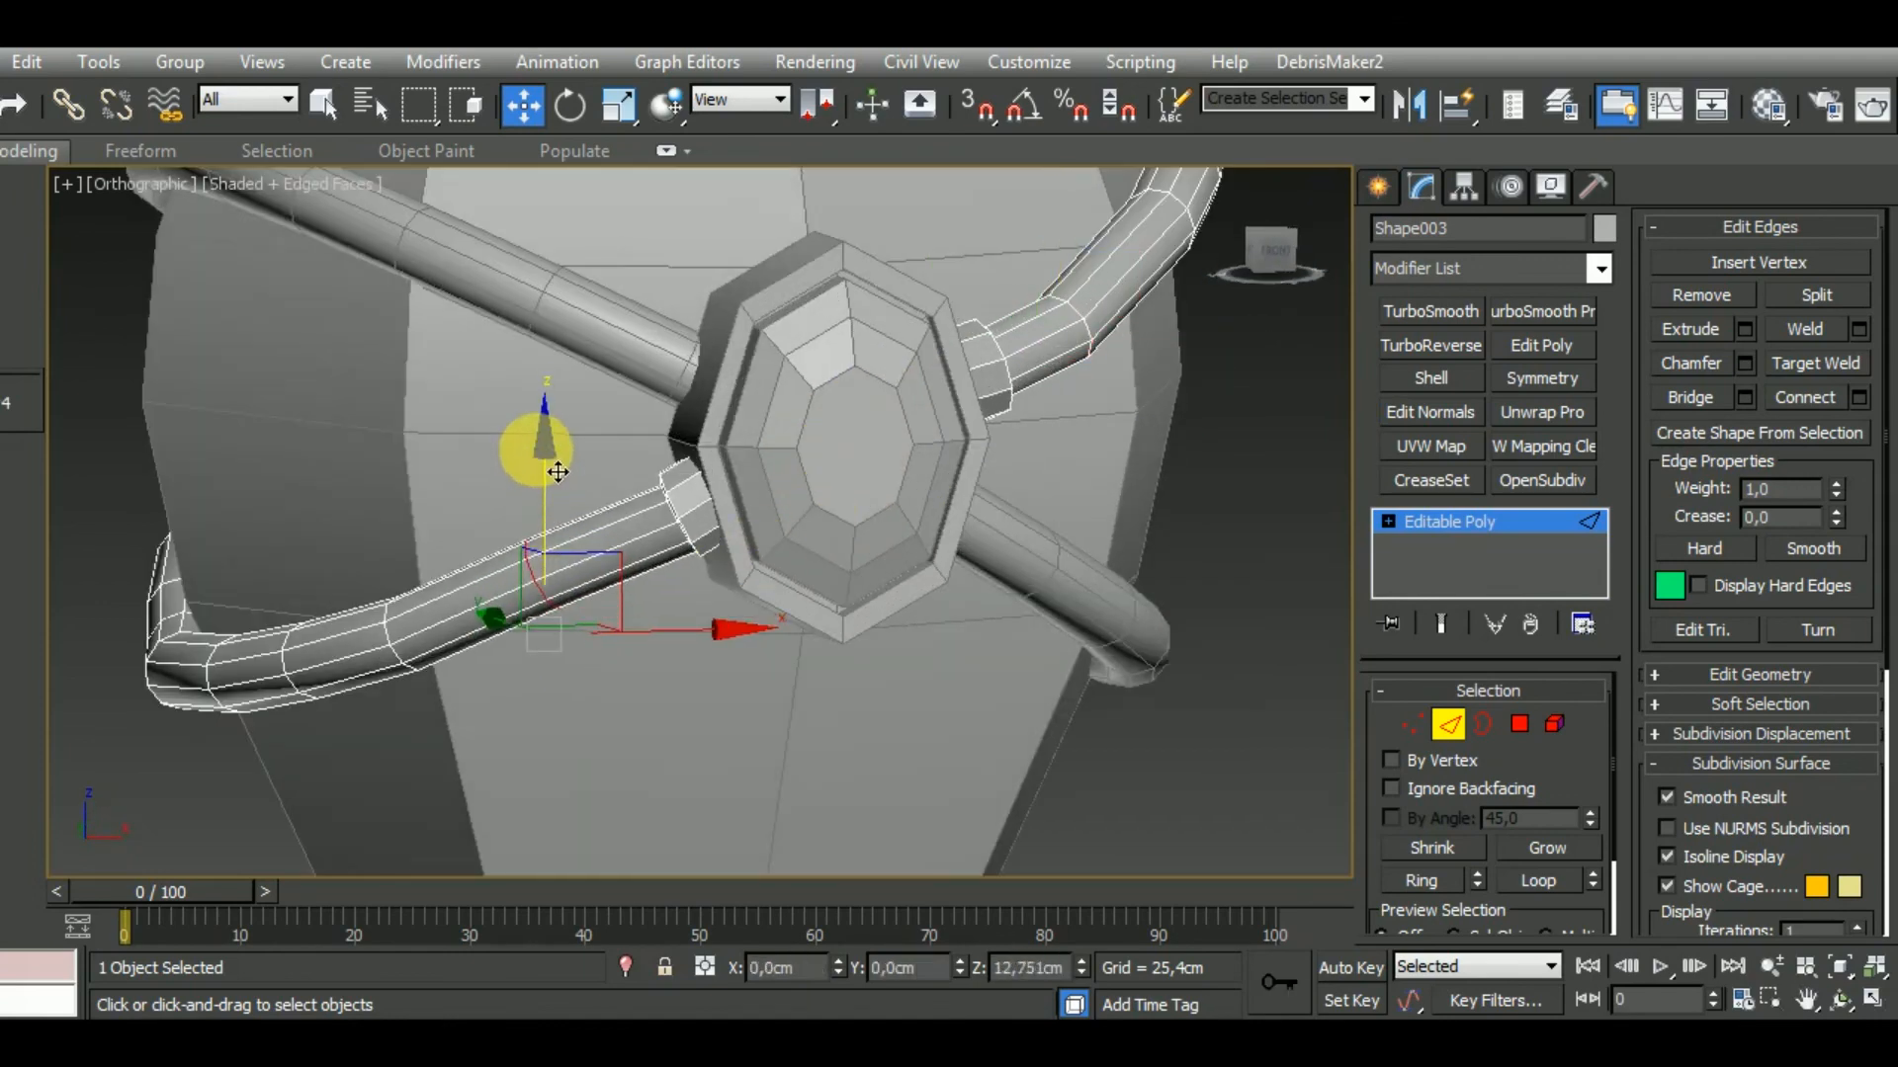
{"action": "scroll", "coordinate": [688, 549], "scroll_direction": "down", "scroll_amount": 3}
Raise the loop behind the new collar to Z 172.725 cm and leave edge editing.
{"action": "middle_click_drag", "start_coordinate": [688, 549], "coordinate": [553, 589], "text": "alt"}
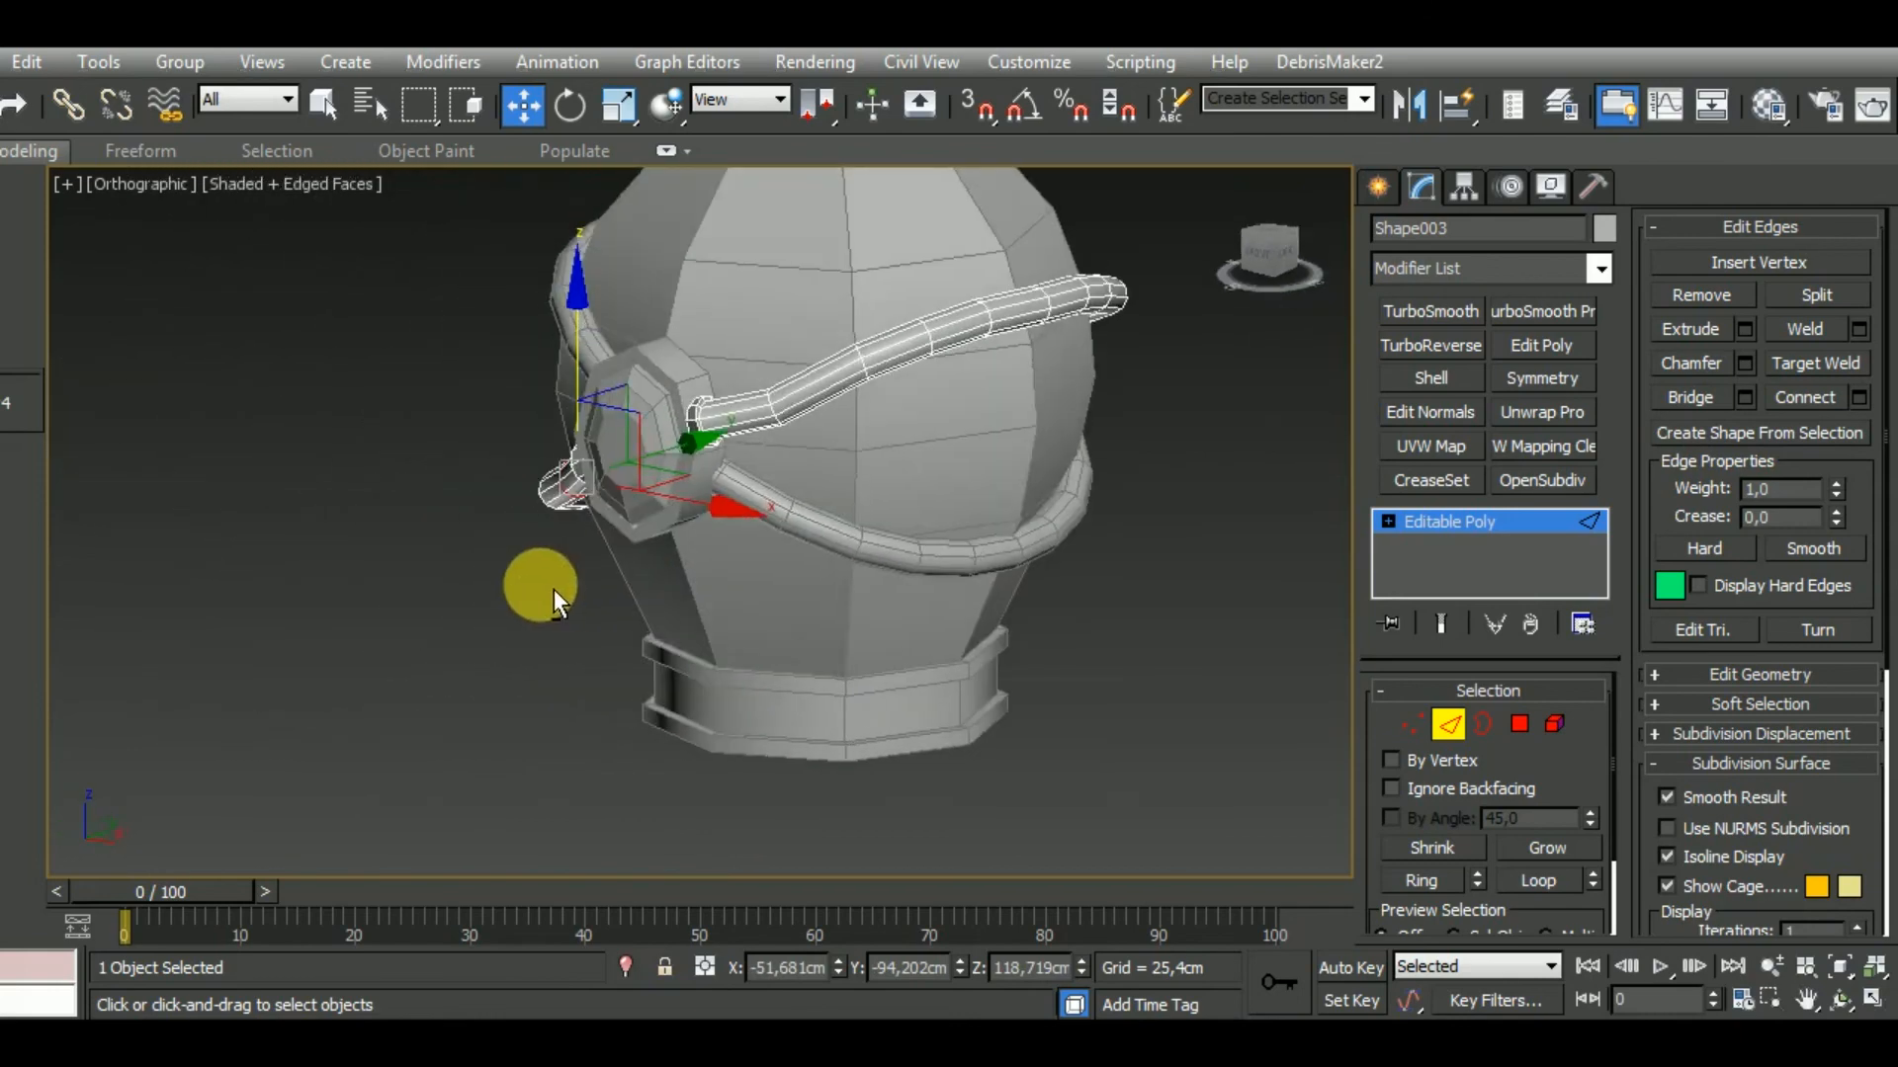
{"action": "scroll", "coordinate": [812, 453], "scroll_direction": "up", "scroll_amount": 4}
{"action": "left_click", "coordinate": [767, 407]}
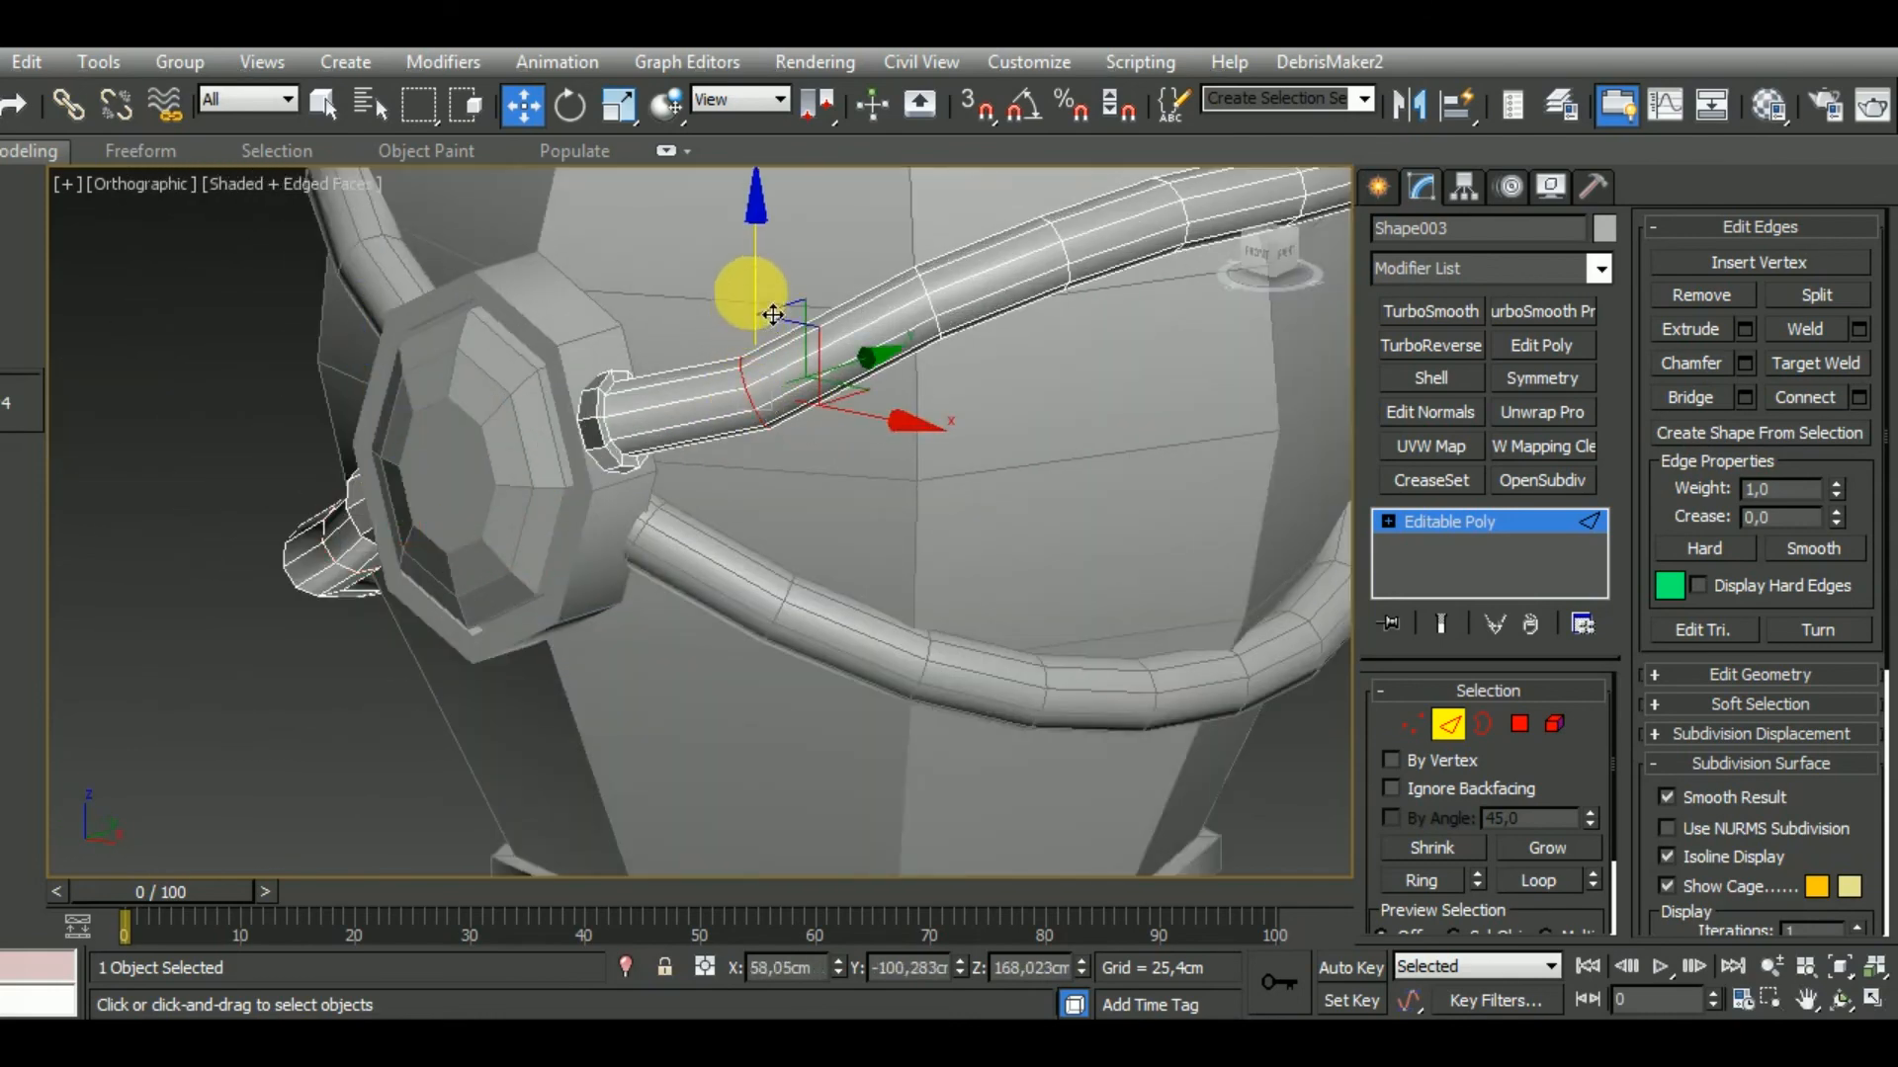
{"action": "left_click_drag", "start_coordinate": [773, 315], "coordinate": [746, 267]}
{"action": "scroll", "coordinate": [818, 411], "scroll_direction": "down", "scroll_amount": 5}
{"action": "middle_click_drag", "start_coordinate": [817, 411], "coordinate": [110, 456], "text": "alt"}
{"action": "middle_click_drag", "start_coordinate": [731, 622], "coordinate": [763, 657]}
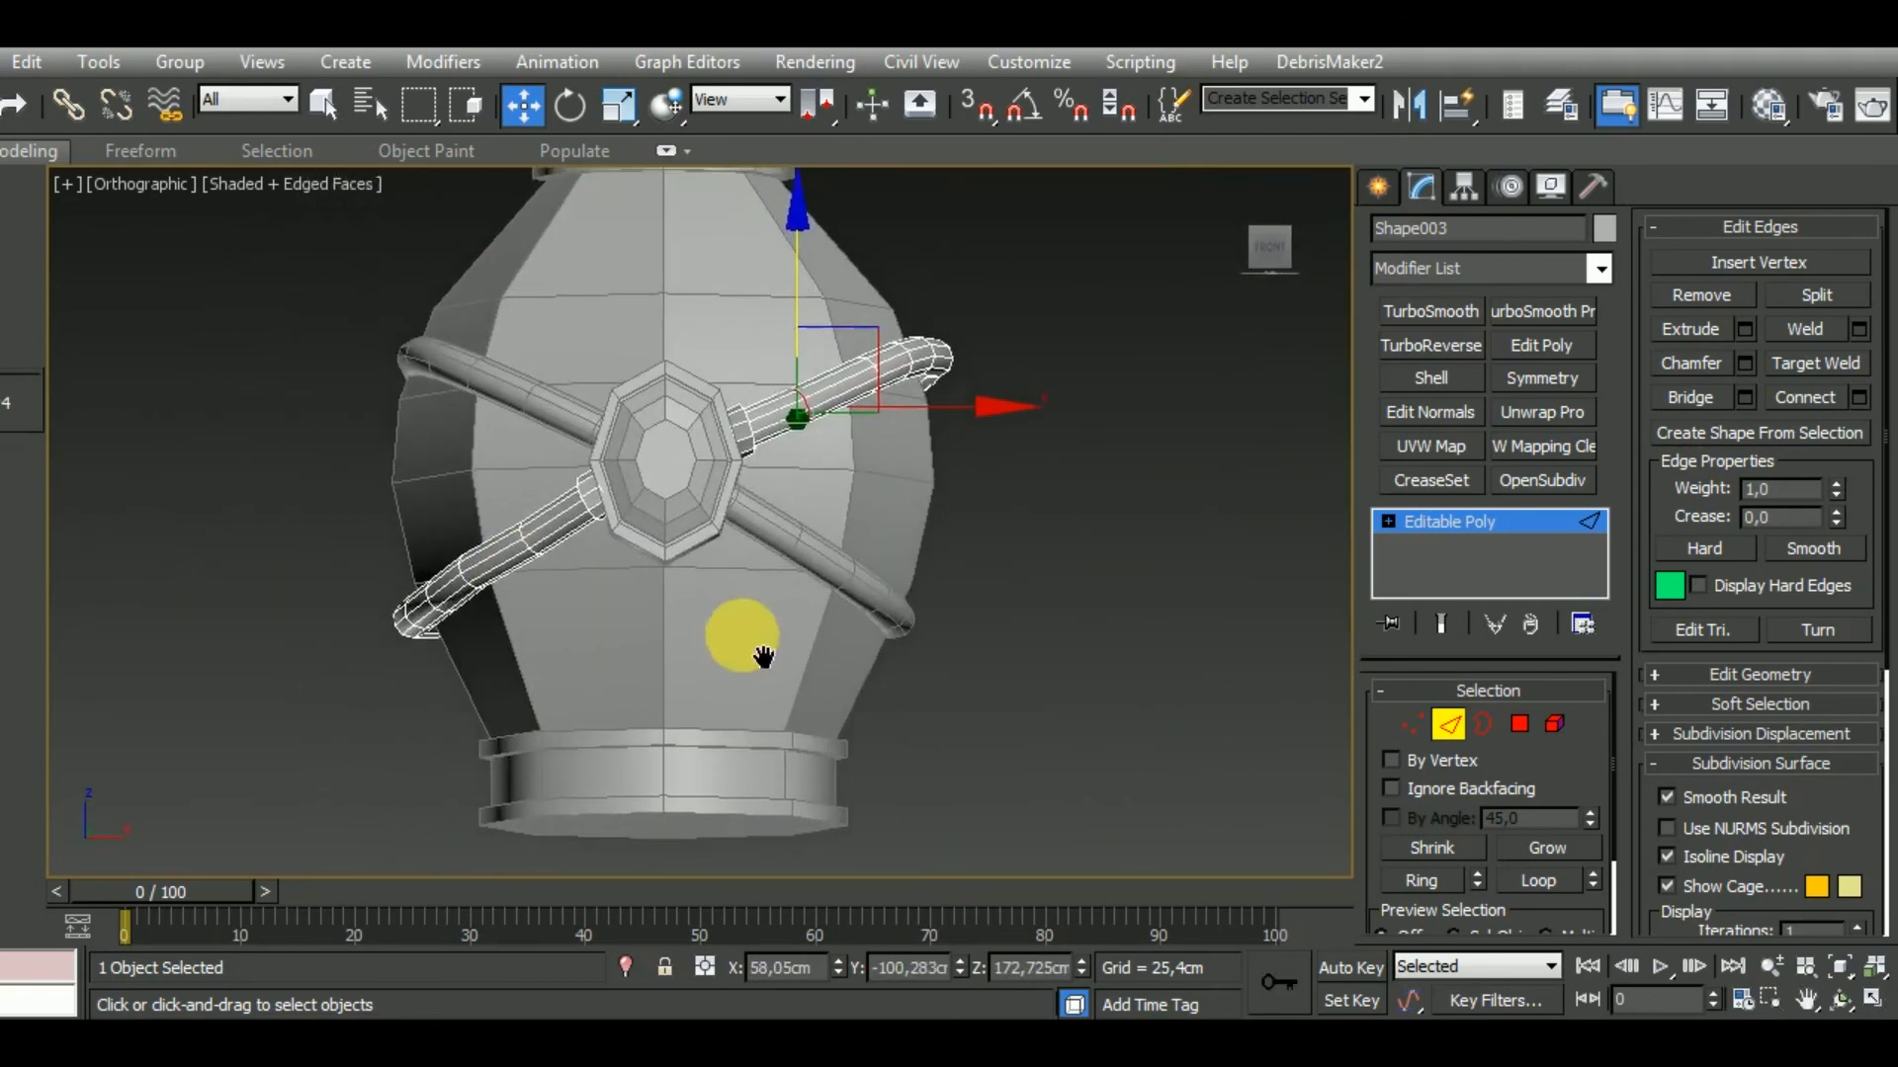
{"action": "scroll", "coordinate": [763, 657], "scroll_direction": "down", "scroll_amount": 4}
{"action": "middle_click_drag", "start_coordinate": [904, 612], "coordinate": [929, 647], "text": "alt"}
{"action": "left_click", "coordinate": [1446, 729]}
{"action": "middle_click_drag", "start_coordinate": [1247, 791], "coordinate": [1257, 770], "text": "alt"}
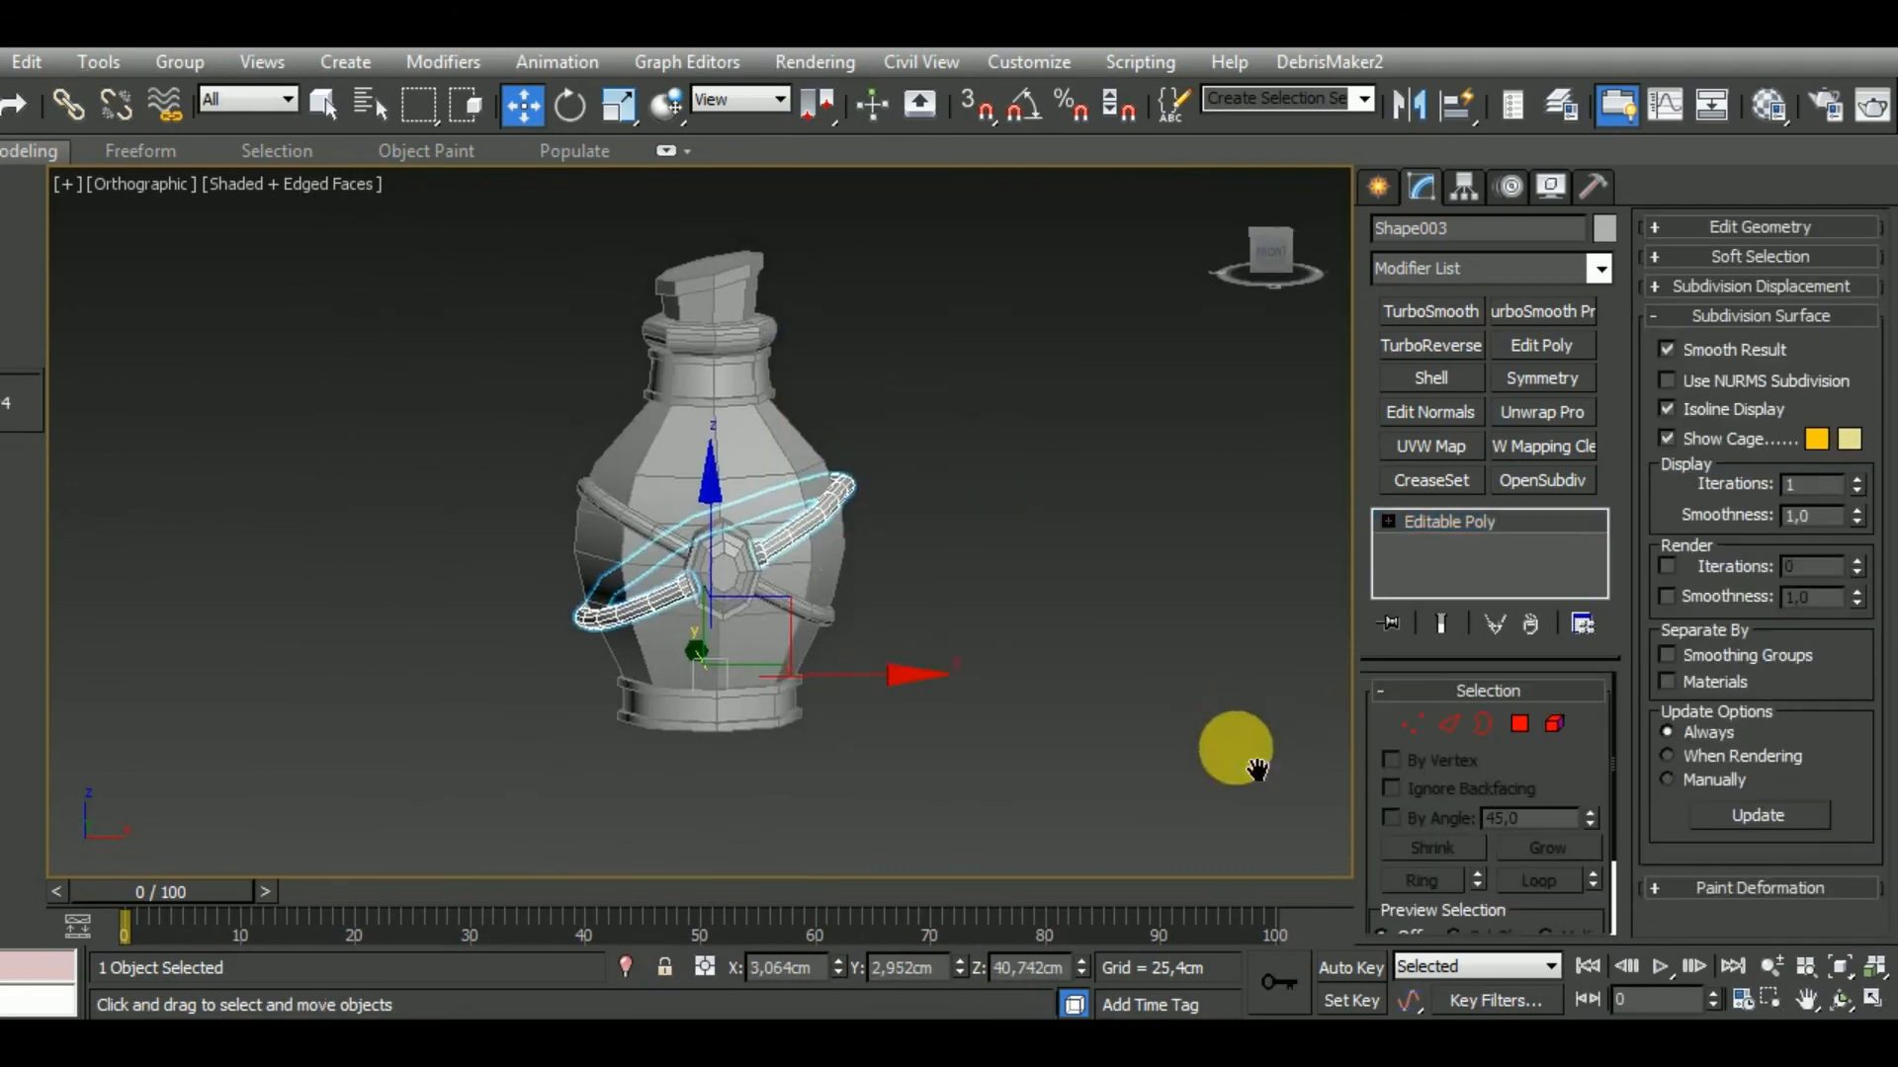
Select the tube-side edge loops of the collar at the medallion's lower left and rotate them about 8.73 degrees around Y.
{"action": "scroll", "coordinate": [834, 585], "scroll_direction": "up", "scroll_amount": 4}
{"action": "scroll", "coordinate": [738, 615], "scroll_direction": "down", "scroll_amount": 1}
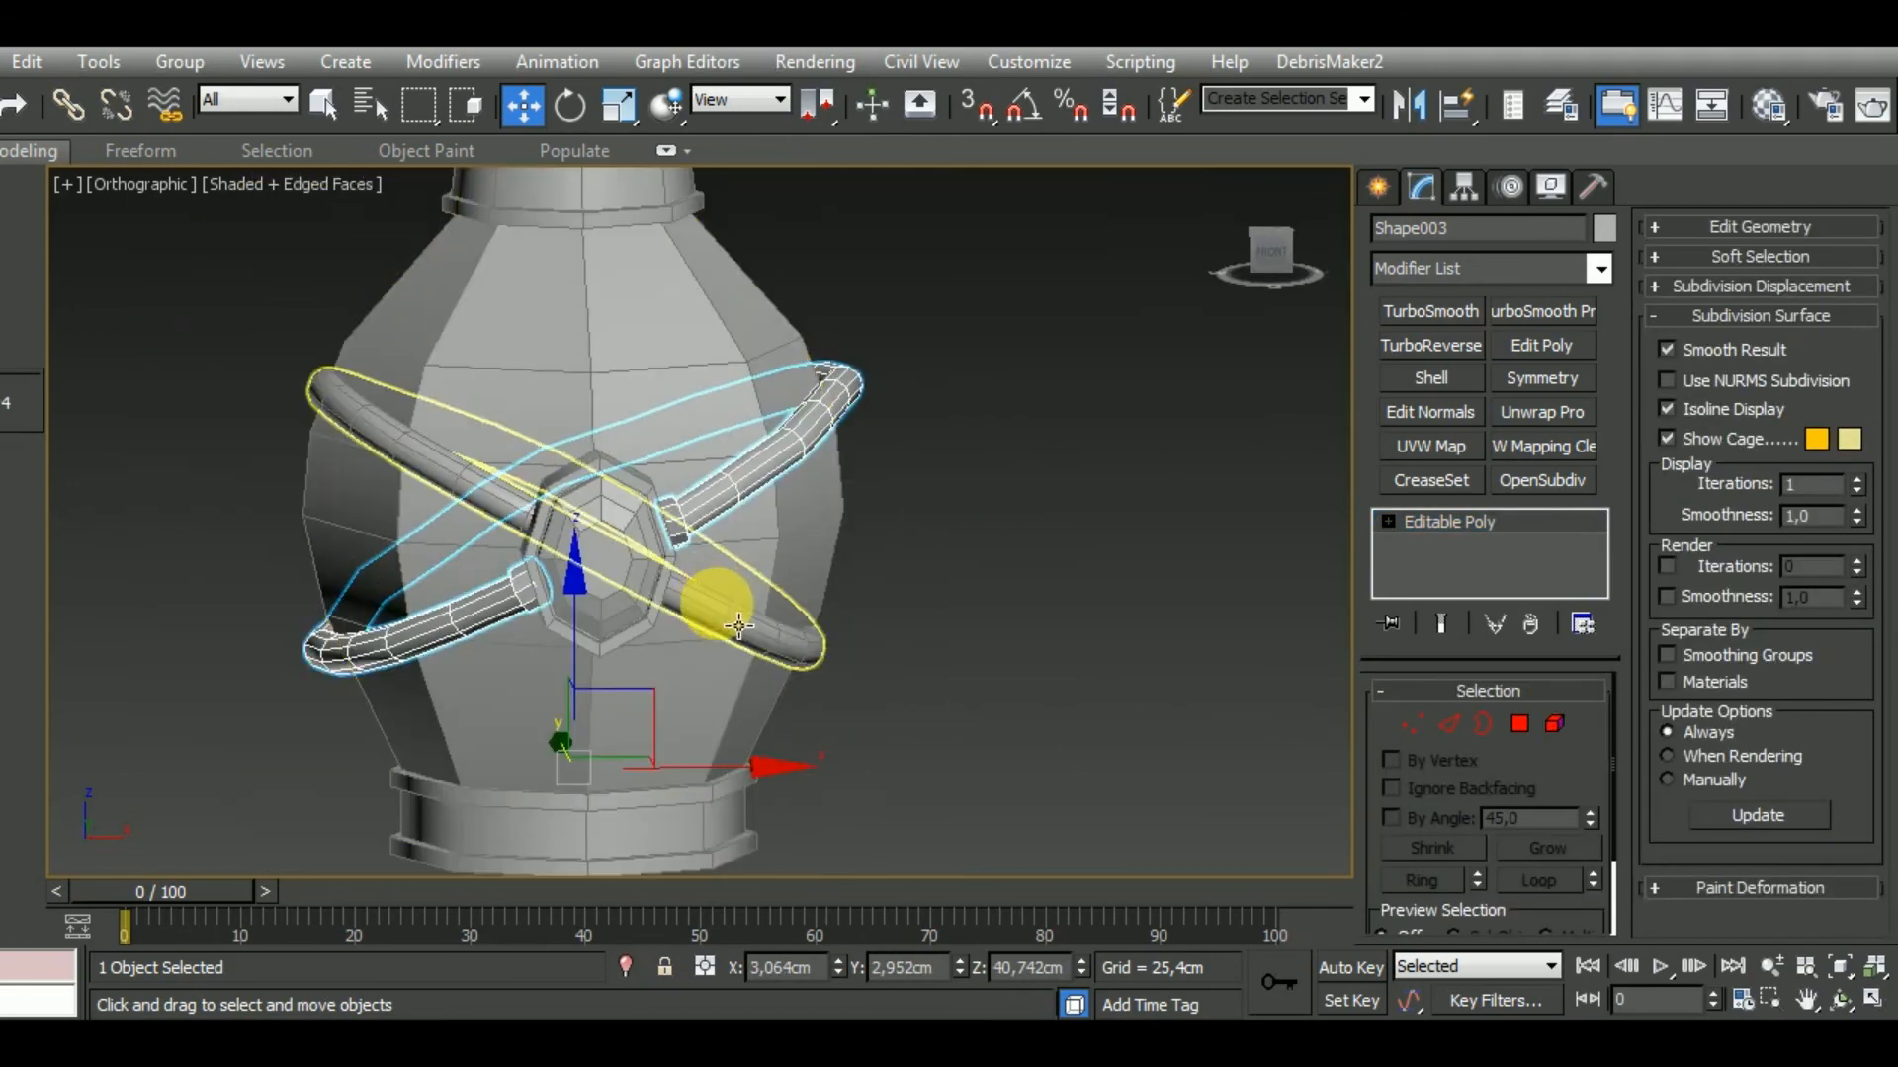
{"action": "scroll", "coordinate": [724, 534], "scroll_direction": "up", "scroll_amount": 3}
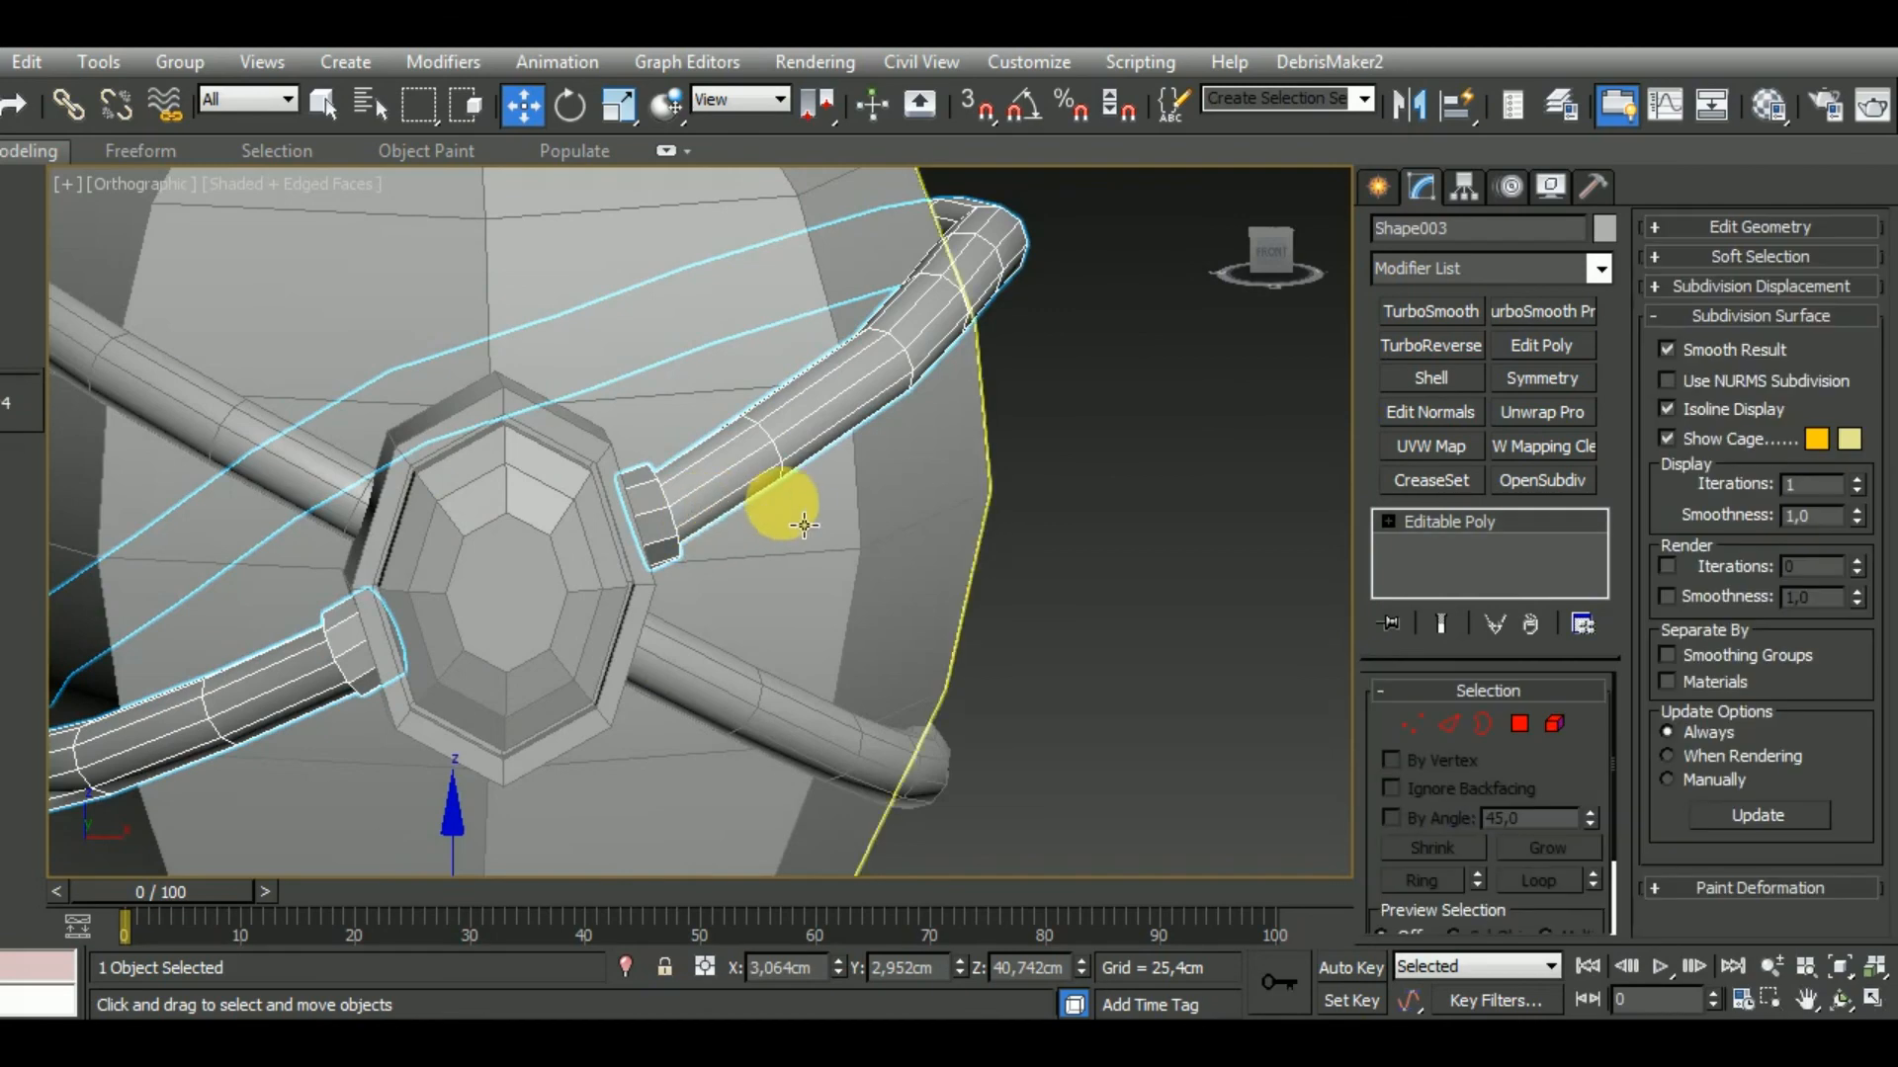
{"action": "scroll", "coordinate": [623, 597], "scroll_direction": "up", "scroll_amount": 6}
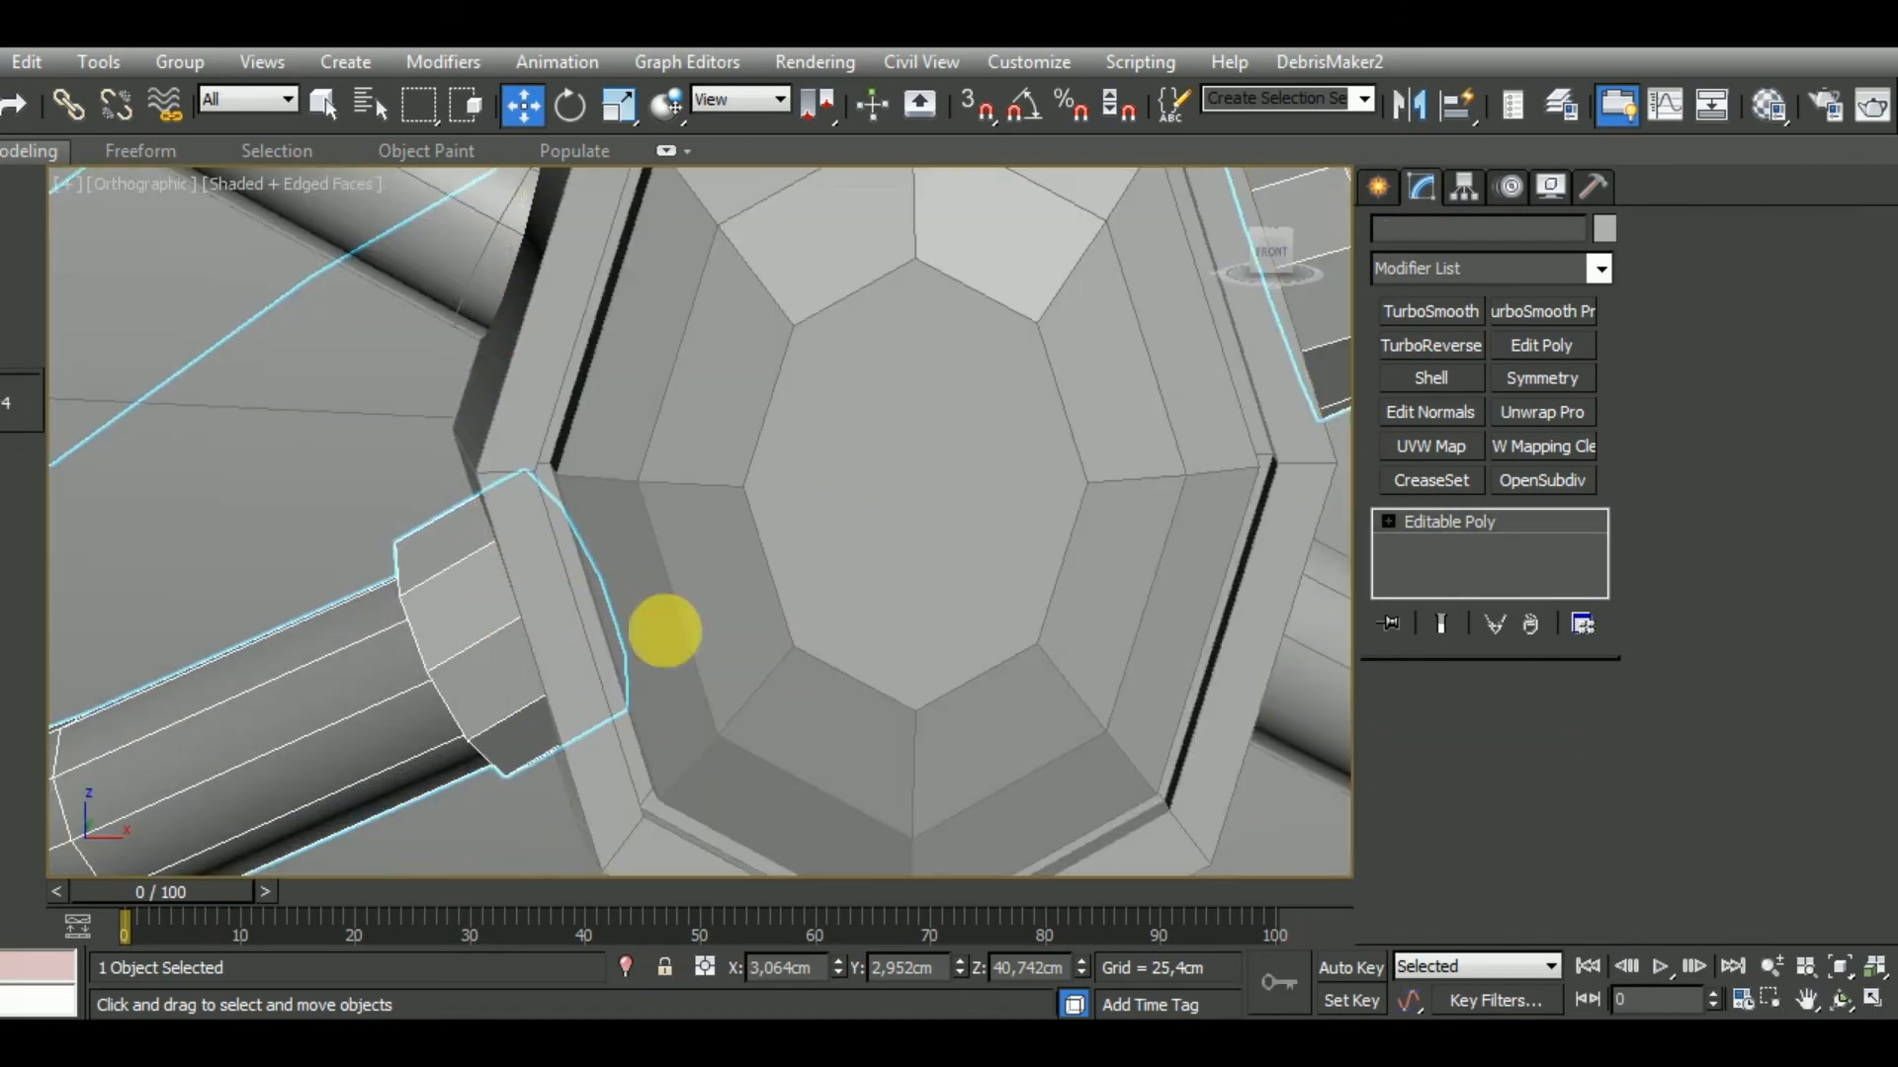
{"action": "left_click", "coordinate": [1448, 725]}
{"action": "left_click", "coordinate": [450, 682]}
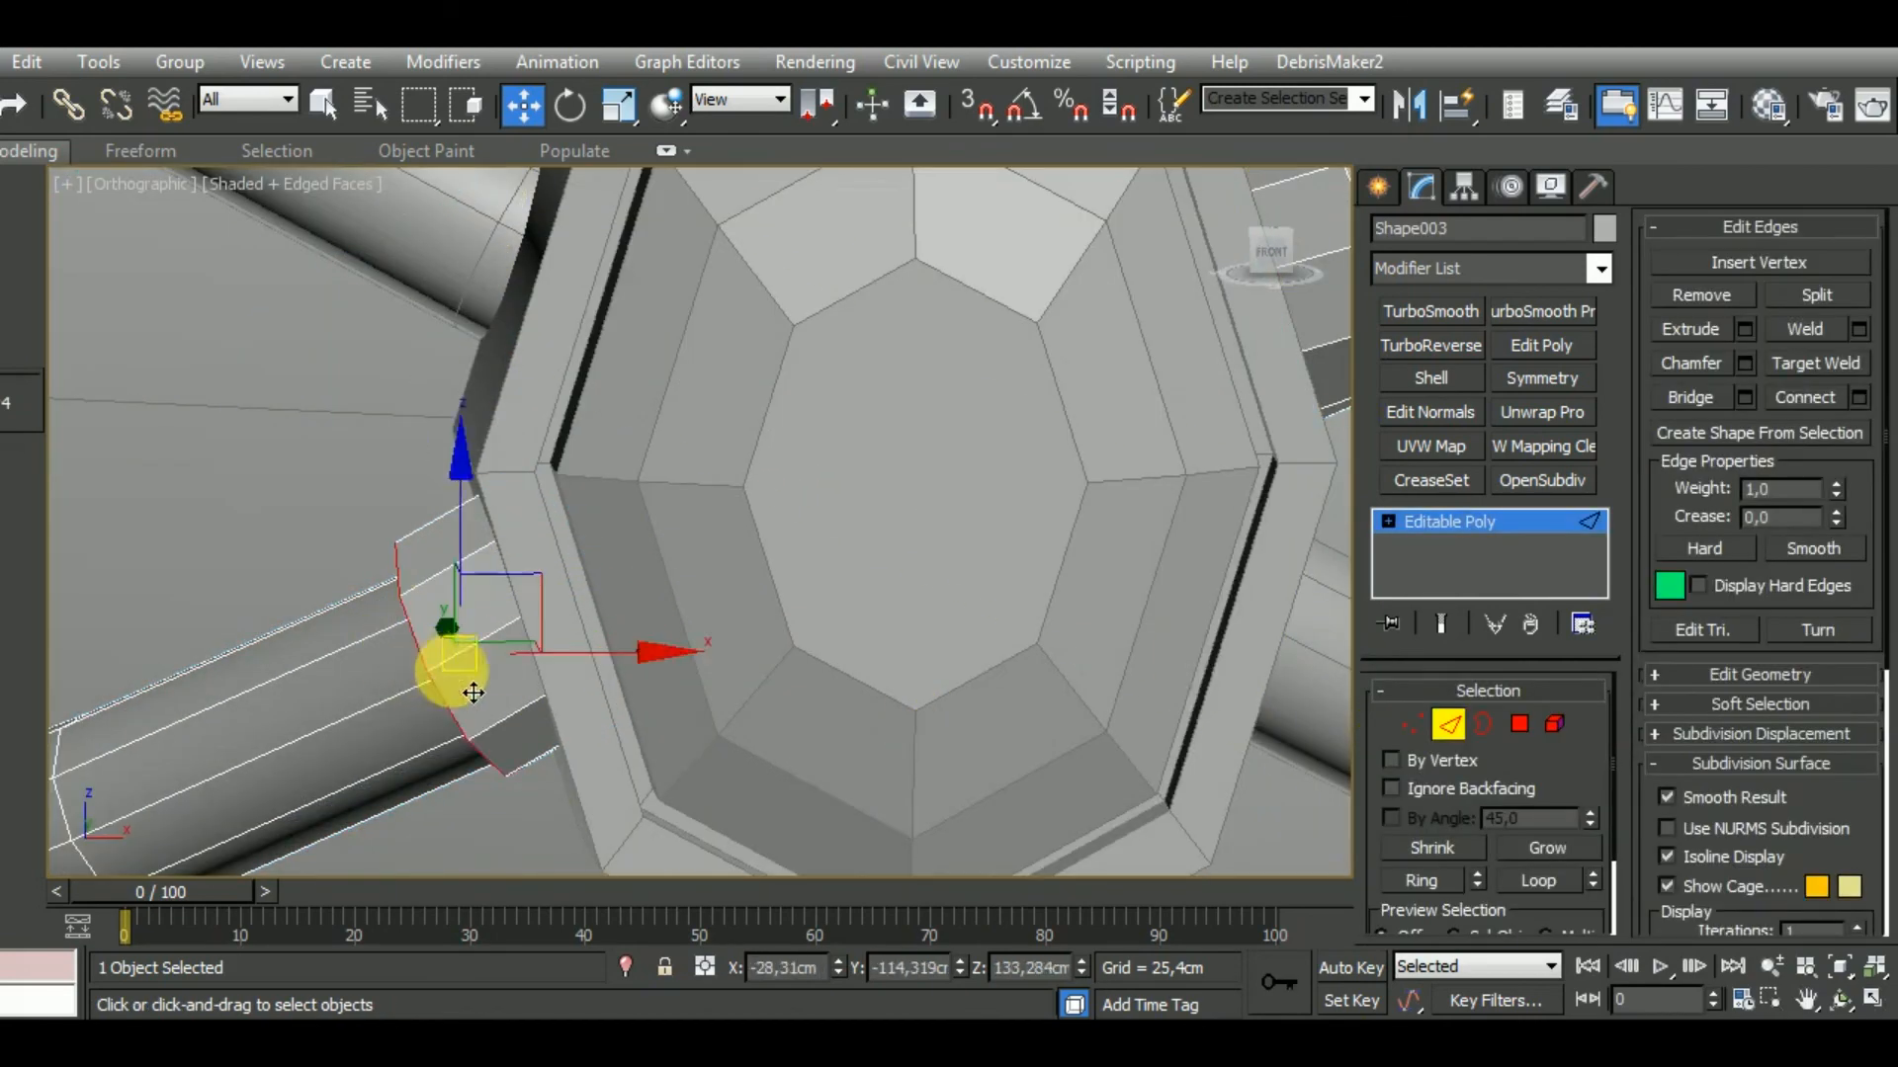
{"action": "middle_click_drag", "start_coordinate": [474, 693], "coordinate": [606, 649], "text": "alt"}
{"action": "double_click", "coordinate": [454, 627], "text": "ctrl"}
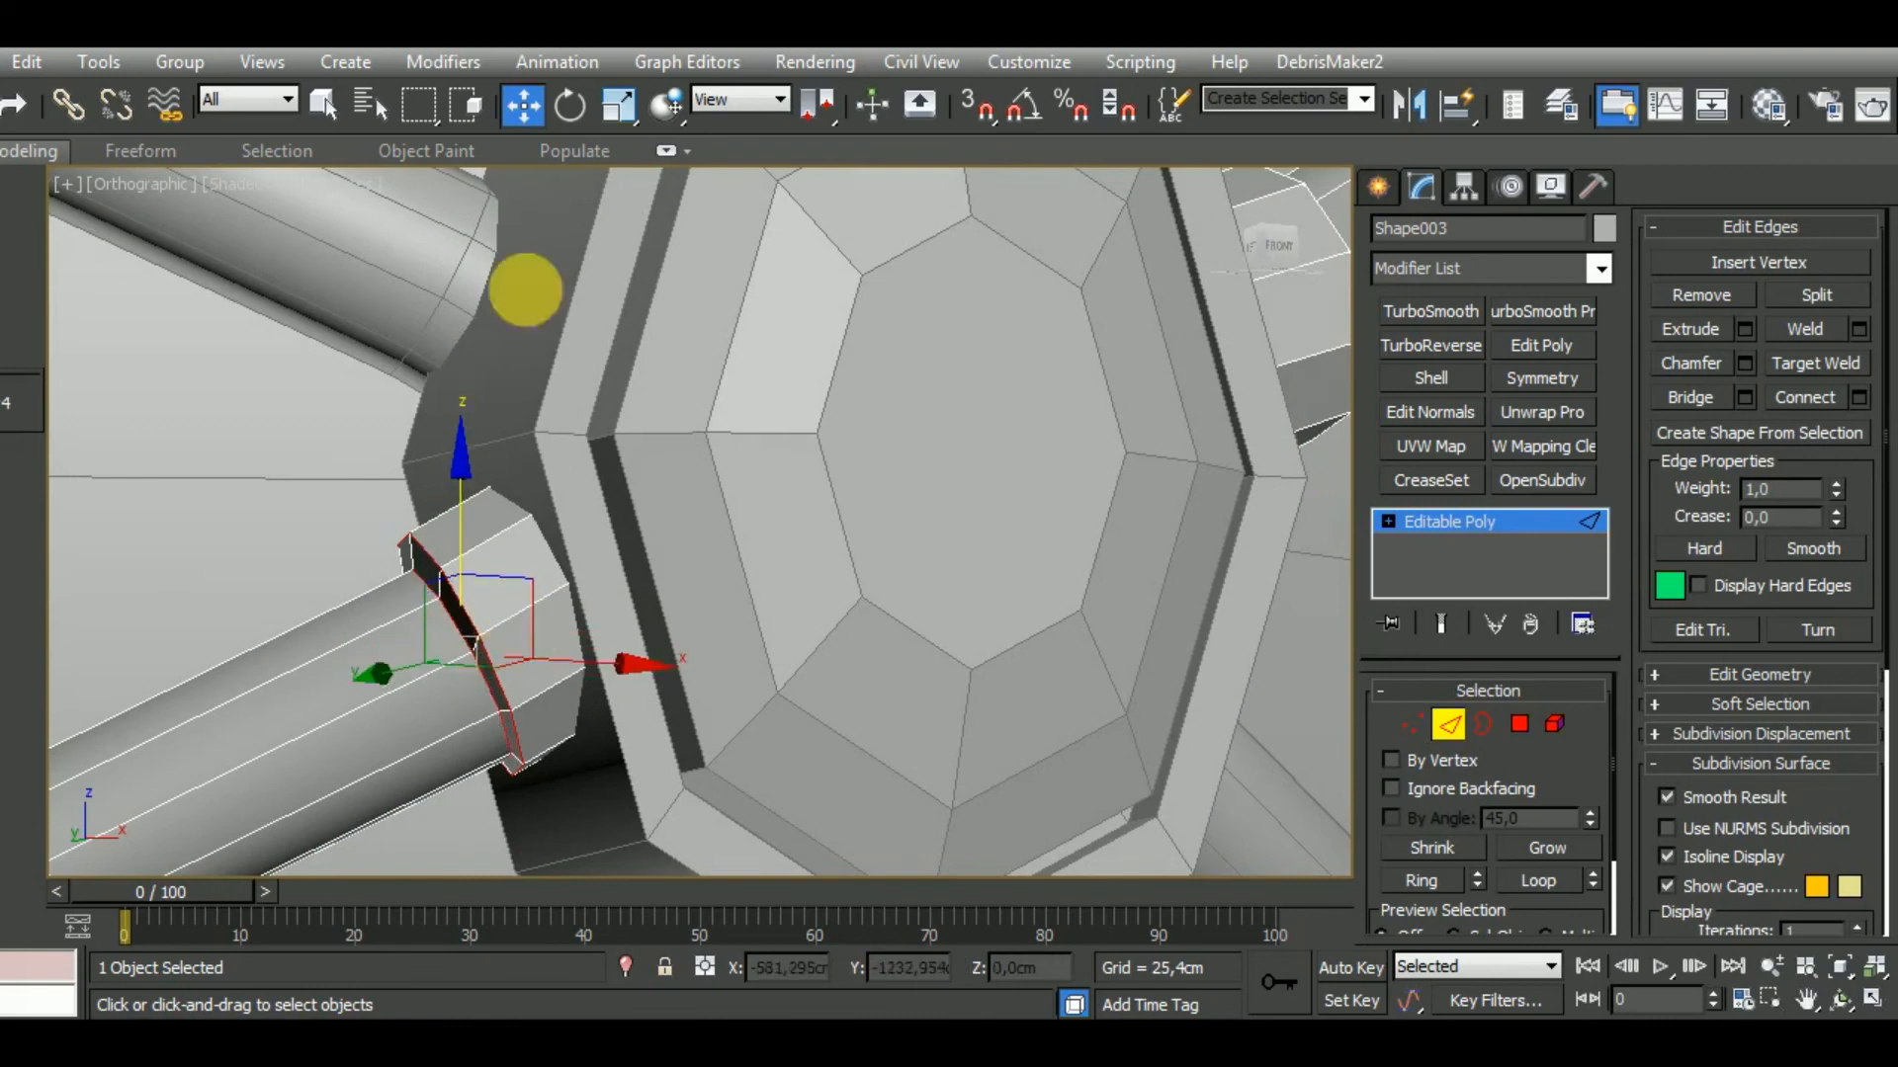
{"action": "left_click", "coordinate": [555, 109]}
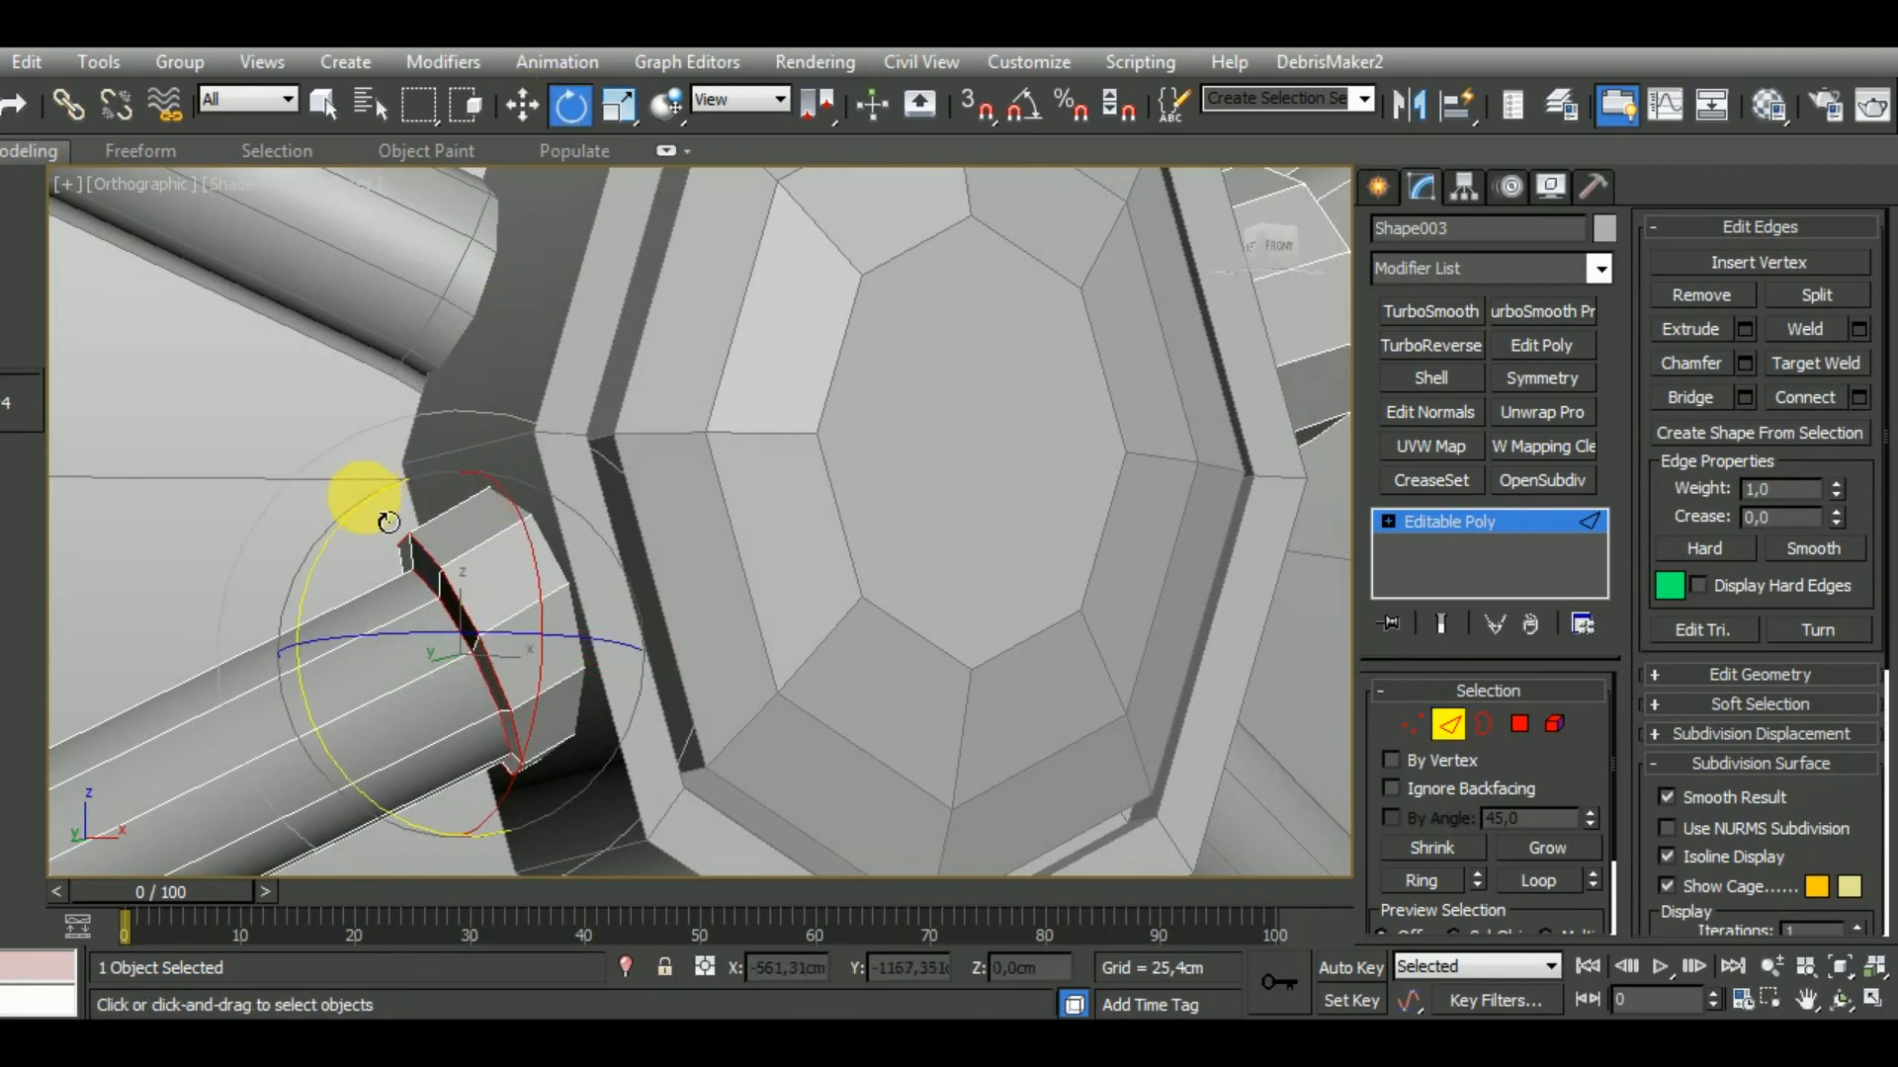
{"action": "left_click_drag", "start_coordinate": [388, 522], "coordinate": [405, 515]}
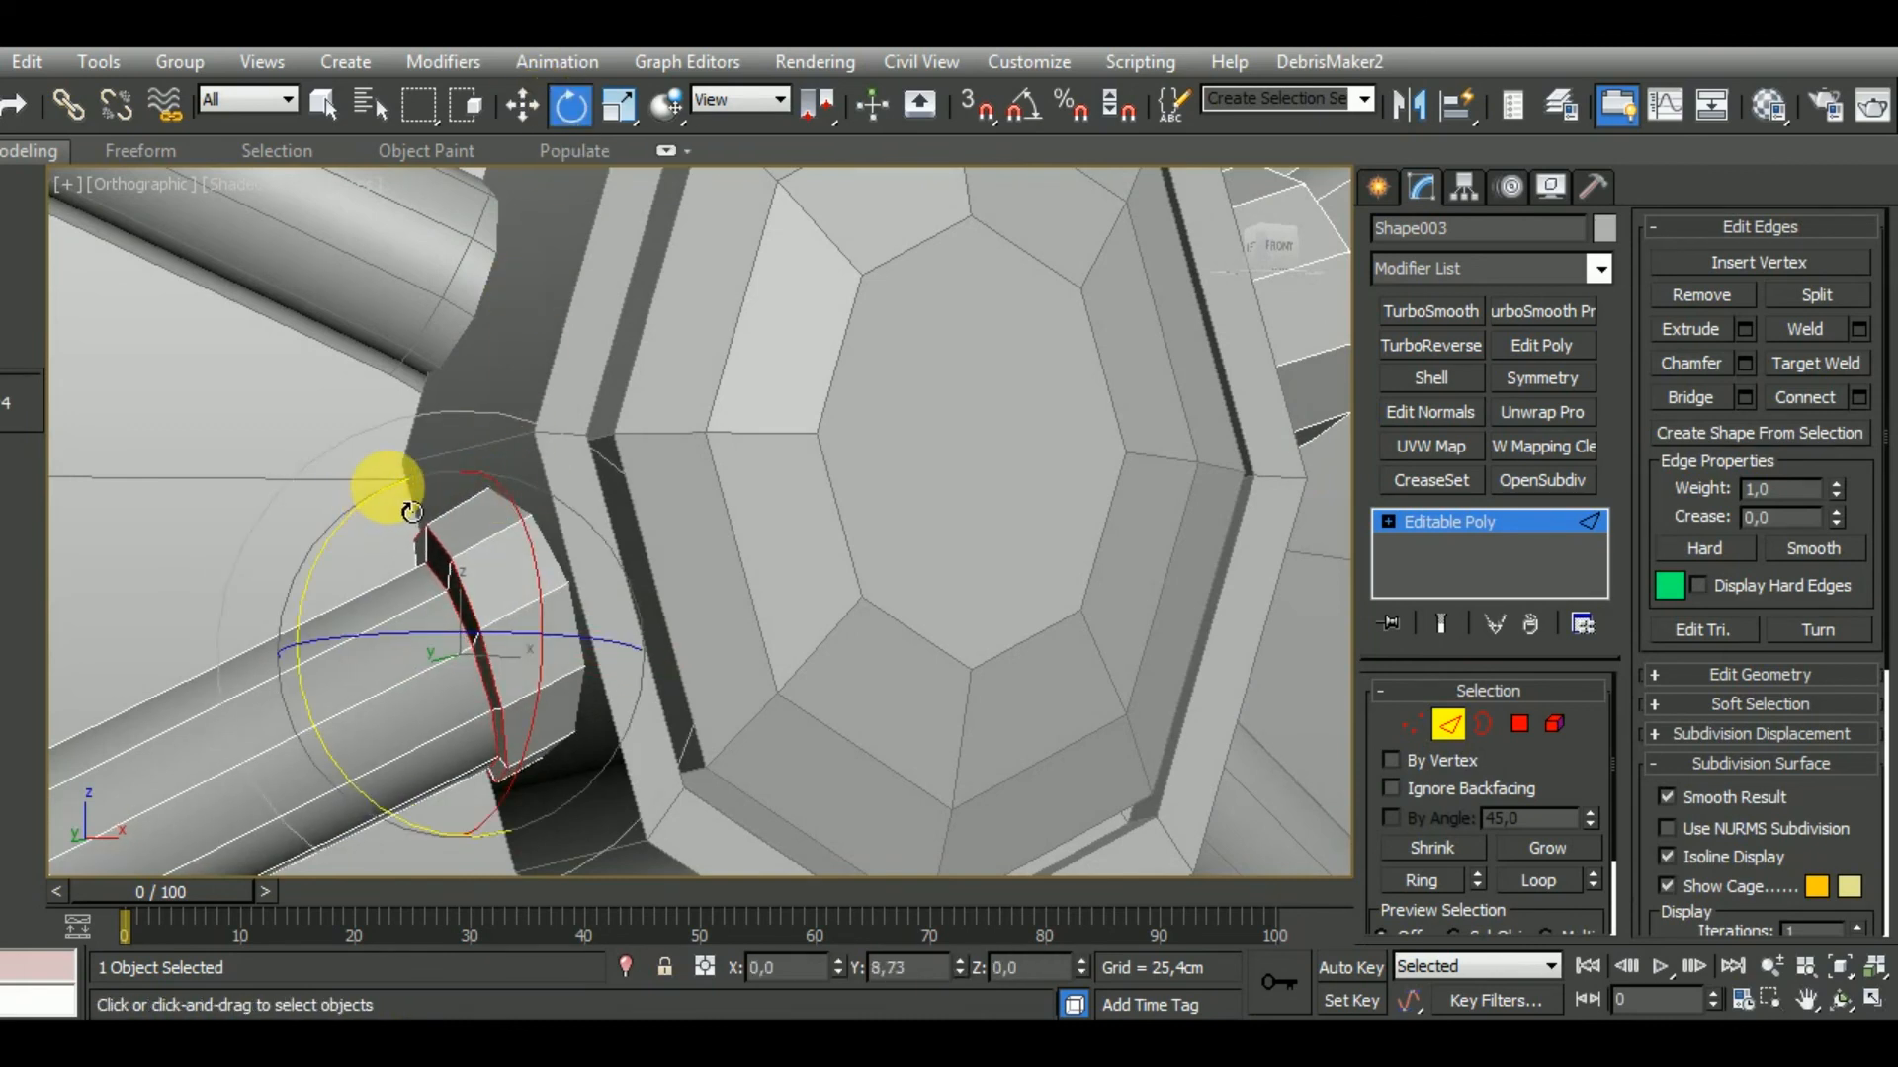
Rotate the same collar edge loops about 15.54 degrees around Z and leave edge editing.
{"action": "middle_click_drag", "start_coordinate": [672, 543], "coordinate": [902, 720], "text": "alt"}
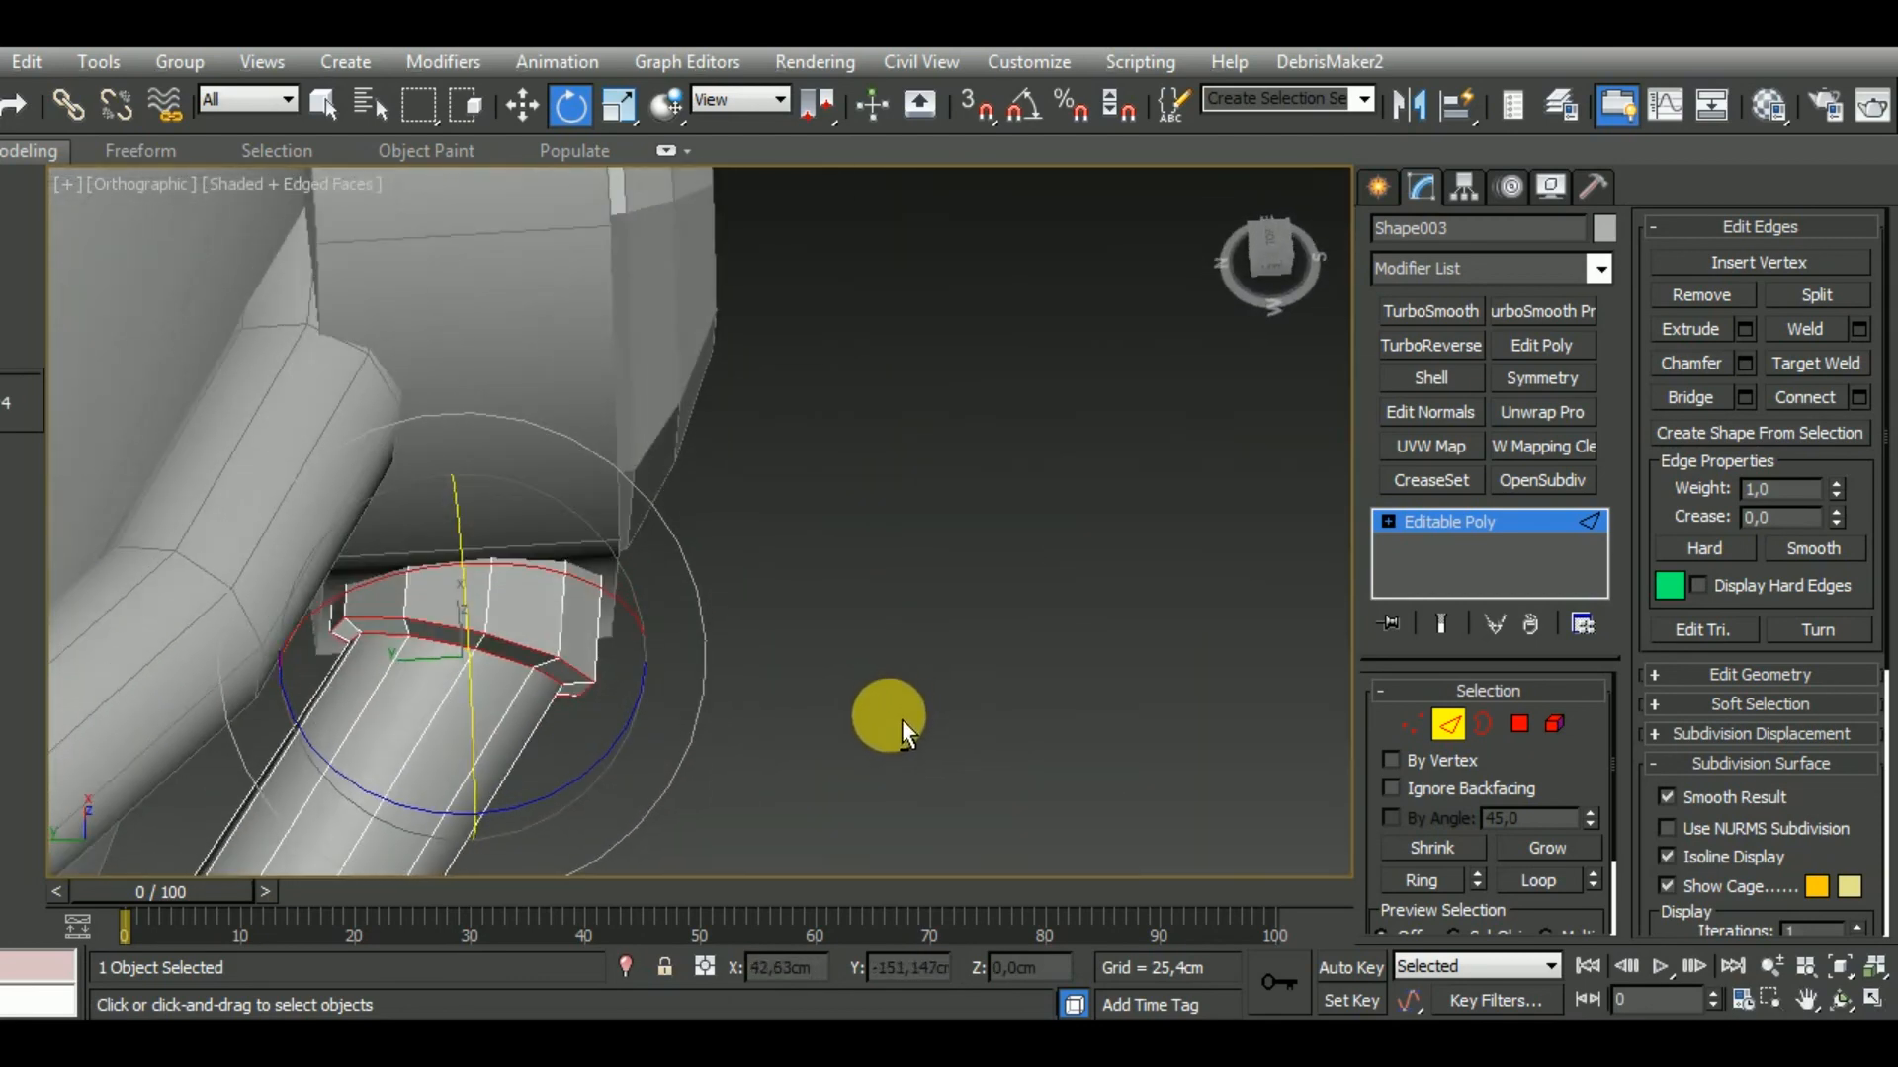
{"action": "left_click_drag", "start_coordinate": [623, 728], "coordinate": [659, 757]}
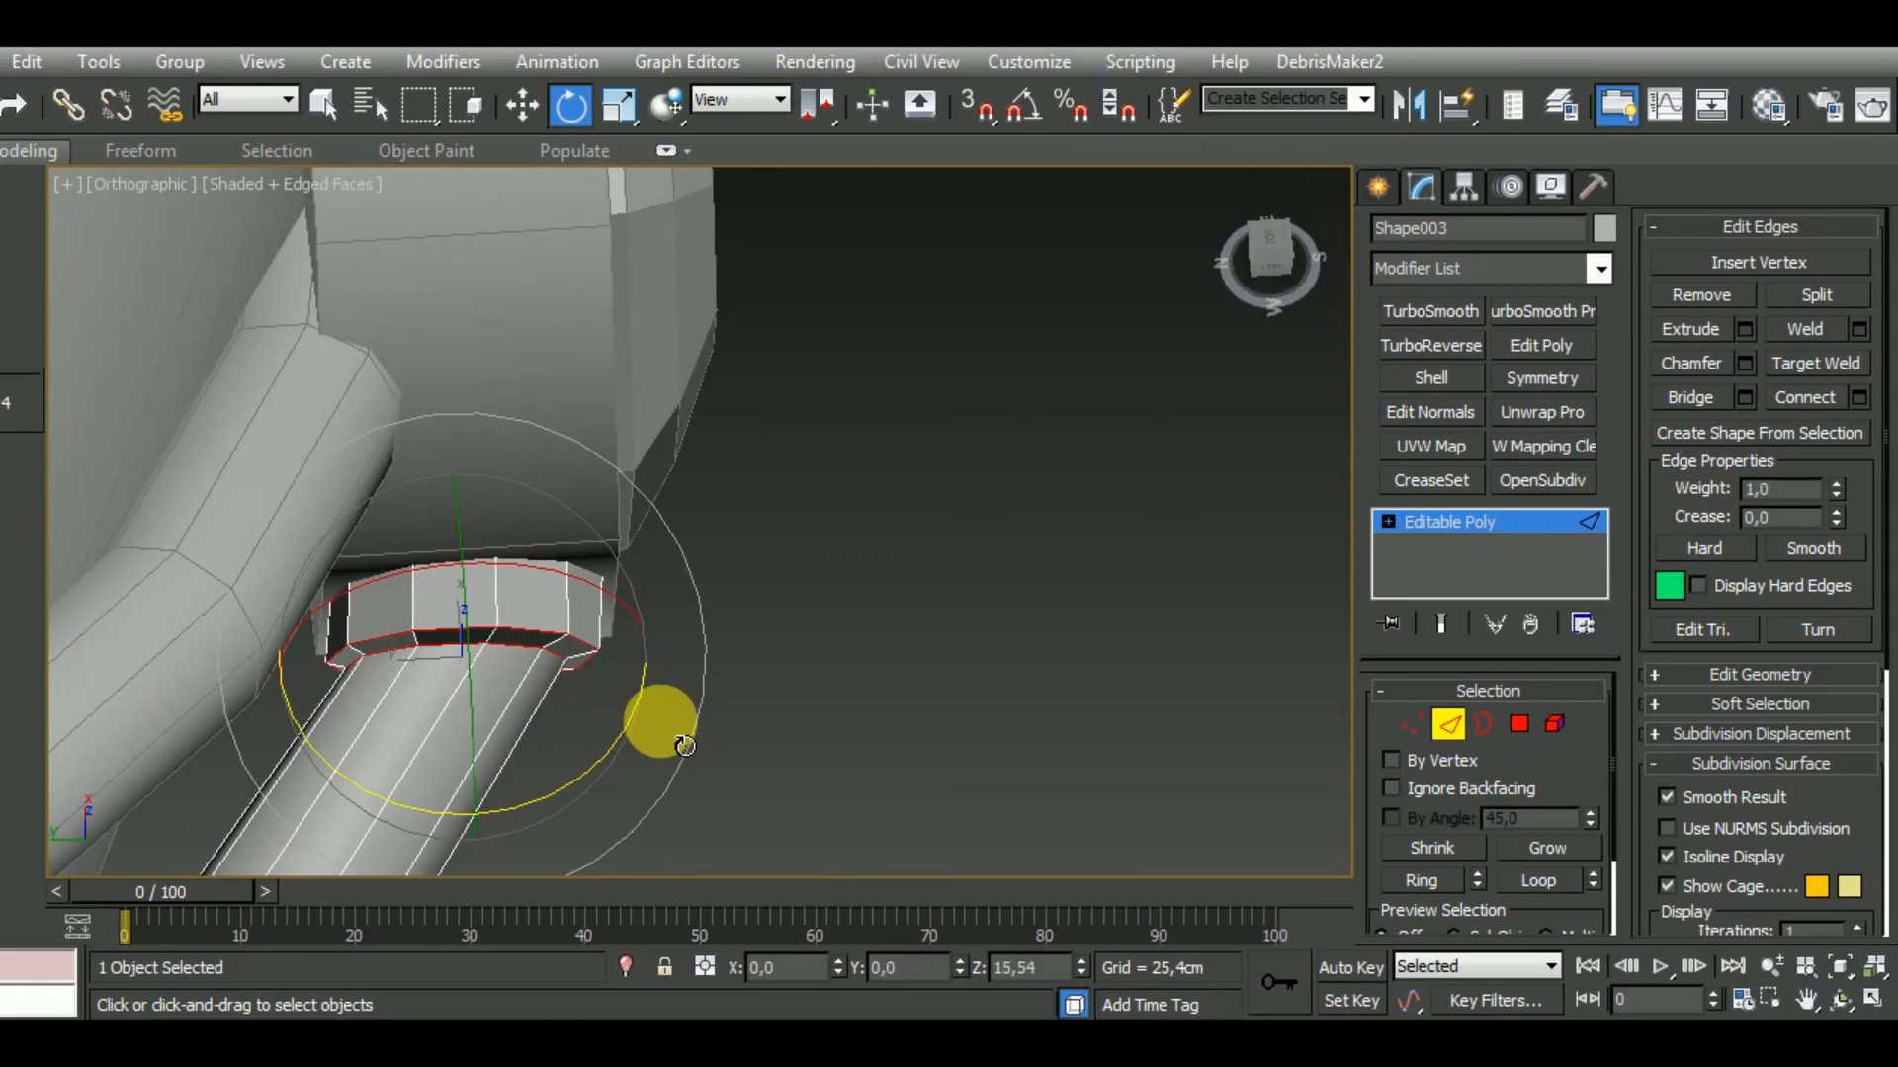
{"action": "middle_click_drag", "start_coordinate": [680, 722], "coordinate": [715, 749], "text": "alt"}
{"action": "left_click", "coordinate": [530, 103]}
{"action": "middle_click_drag", "start_coordinate": [613, 356], "coordinate": [657, 457], "text": "alt"}
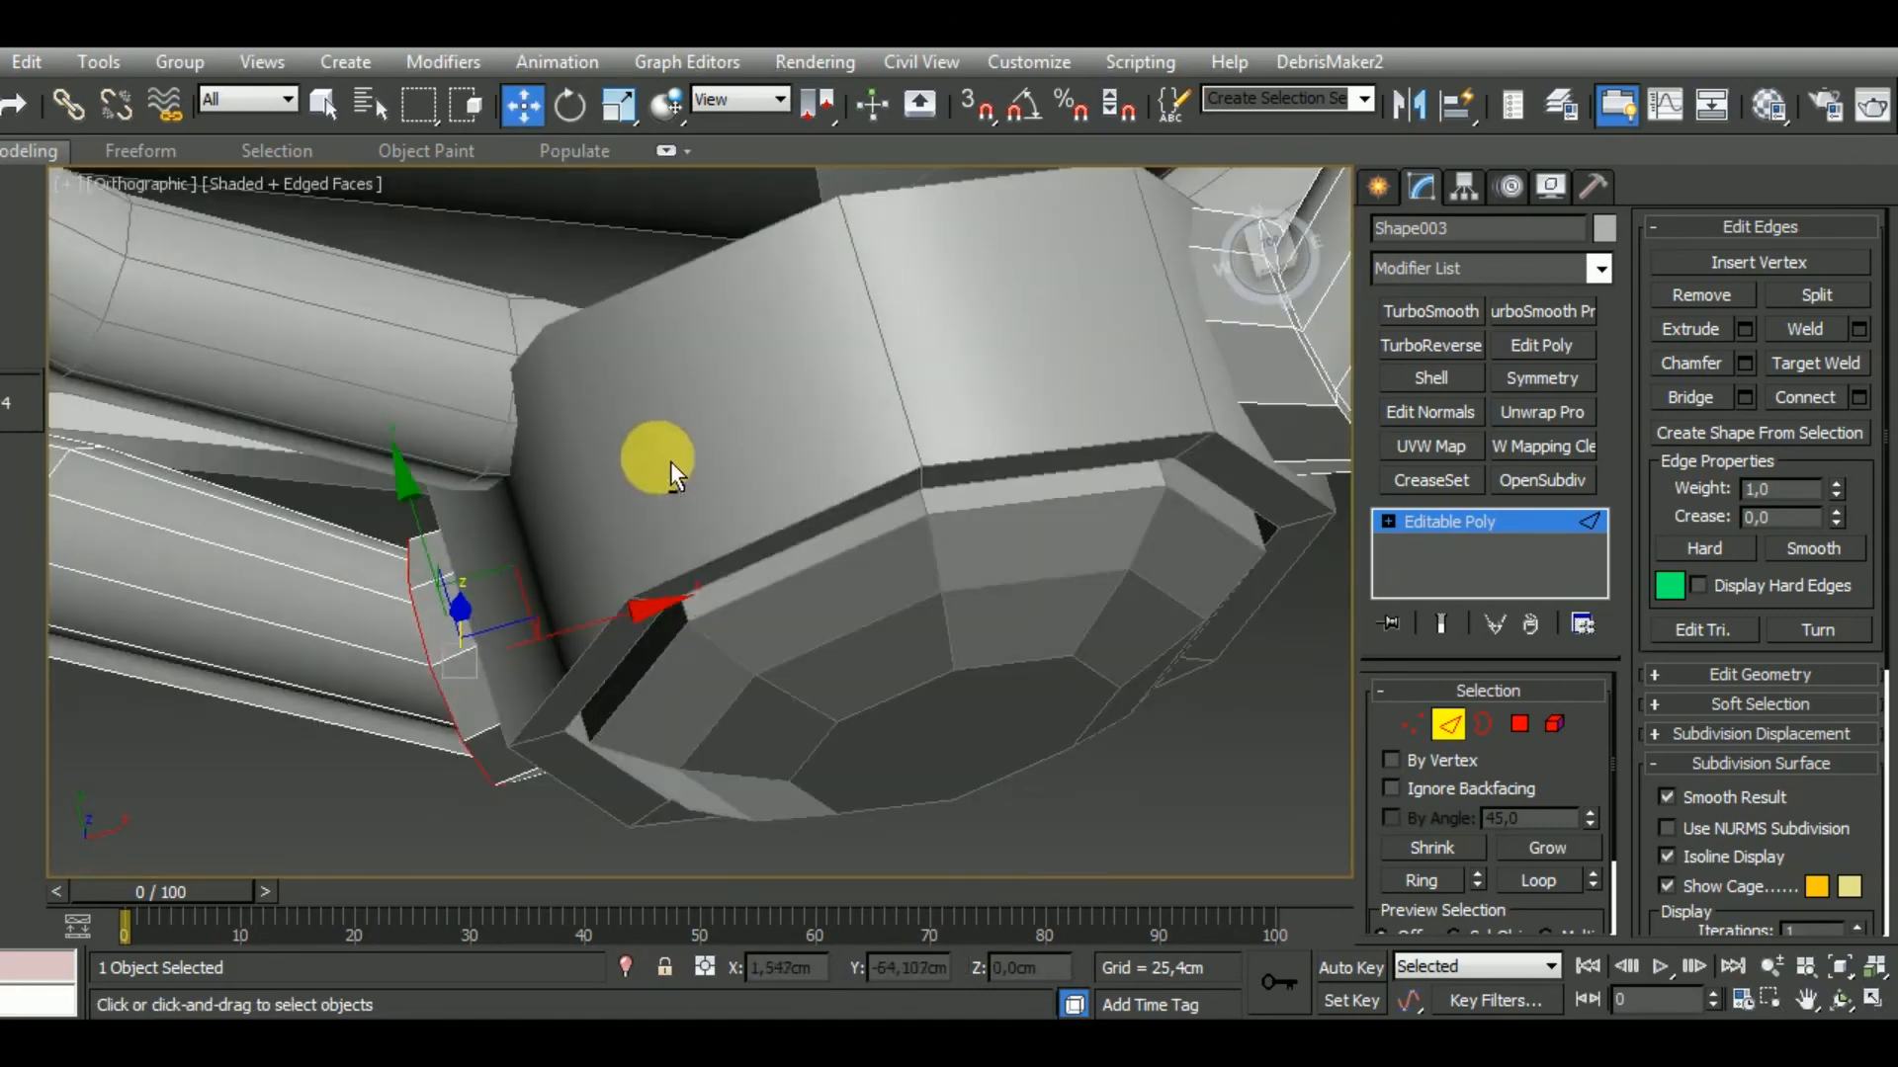
{"action": "middle_click_drag", "start_coordinate": [498, 604], "coordinate": [953, 425], "text": "alt"}
{"action": "scroll", "coordinate": [953, 425], "scroll_direction": "down", "scroll_amount": 4}
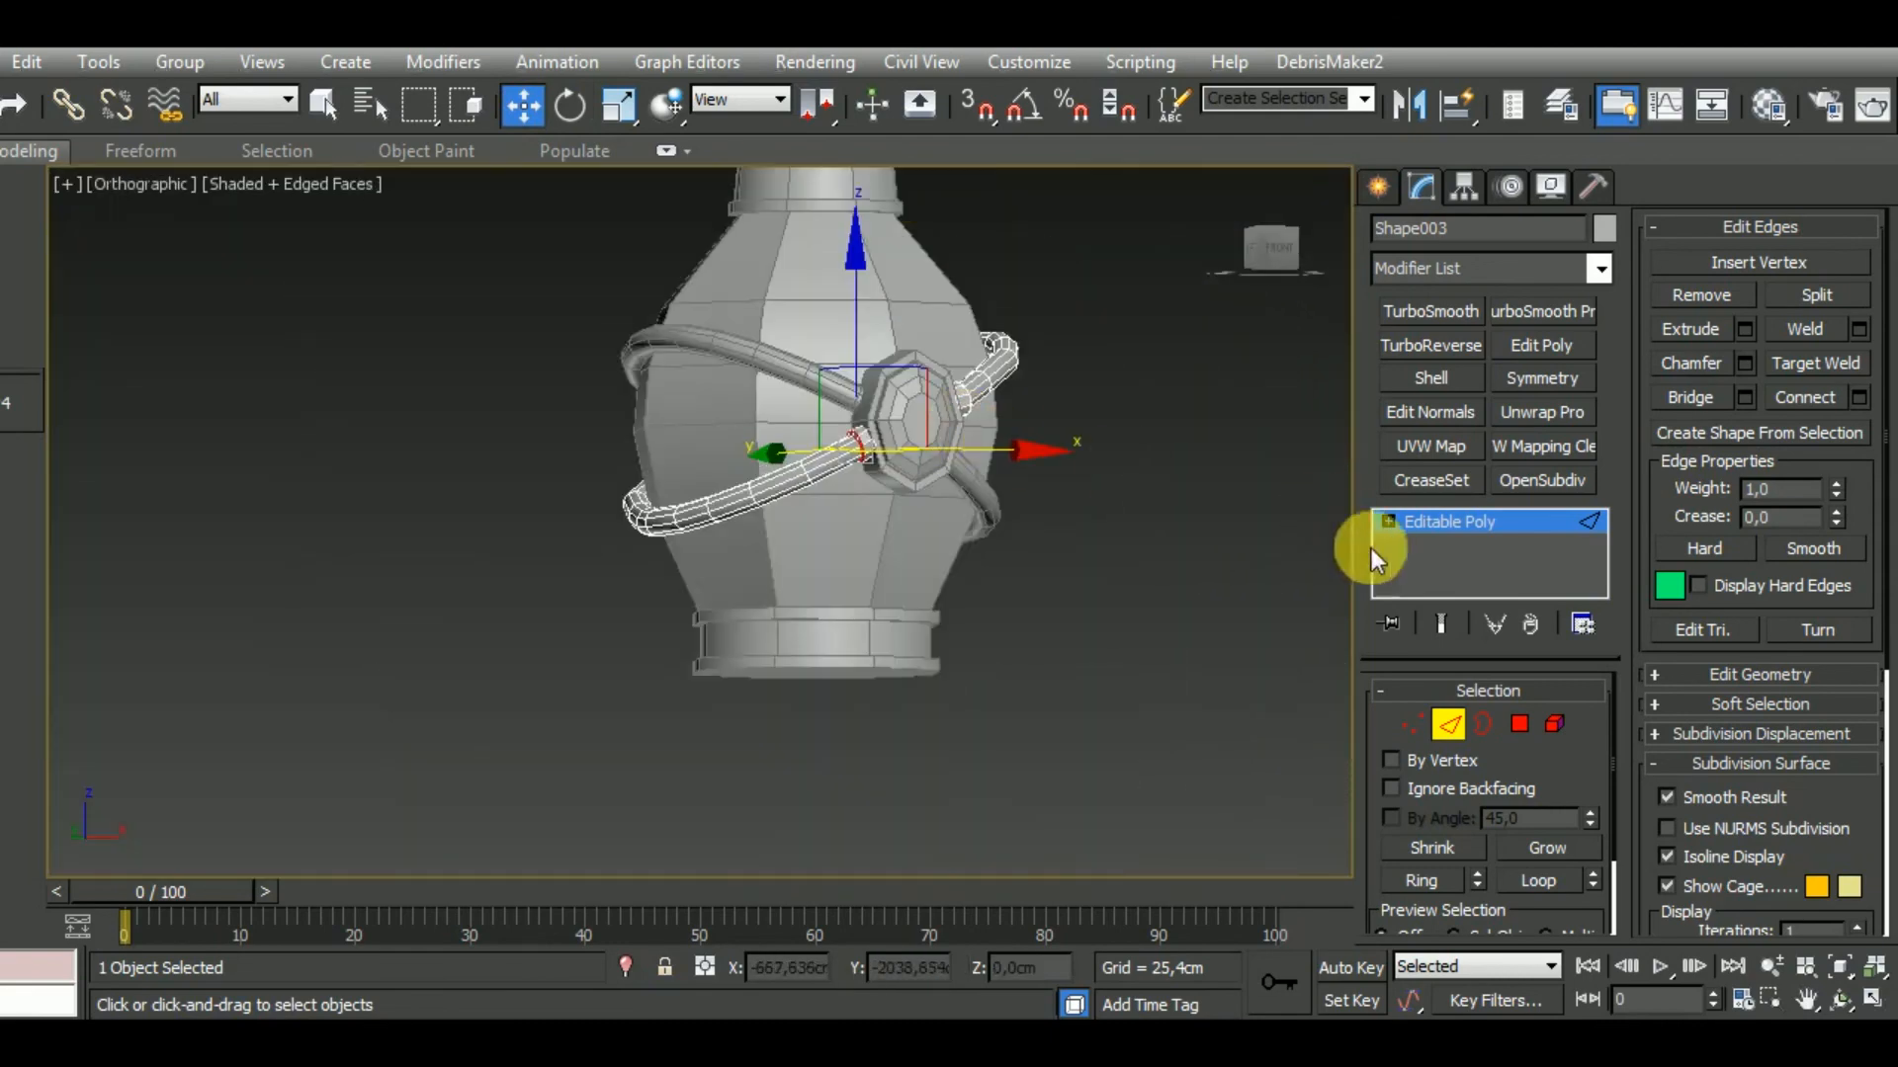
{"action": "left_click", "coordinate": [1446, 720]}
Mirror the collared ring across the X axis as a copy with 0 cm offset.
{"action": "middle_click_drag", "start_coordinate": [1208, 715], "coordinate": [974, 700]}
{"action": "scroll", "coordinate": [1034, 708], "scroll_direction": "down", "scroll_amount": 2}
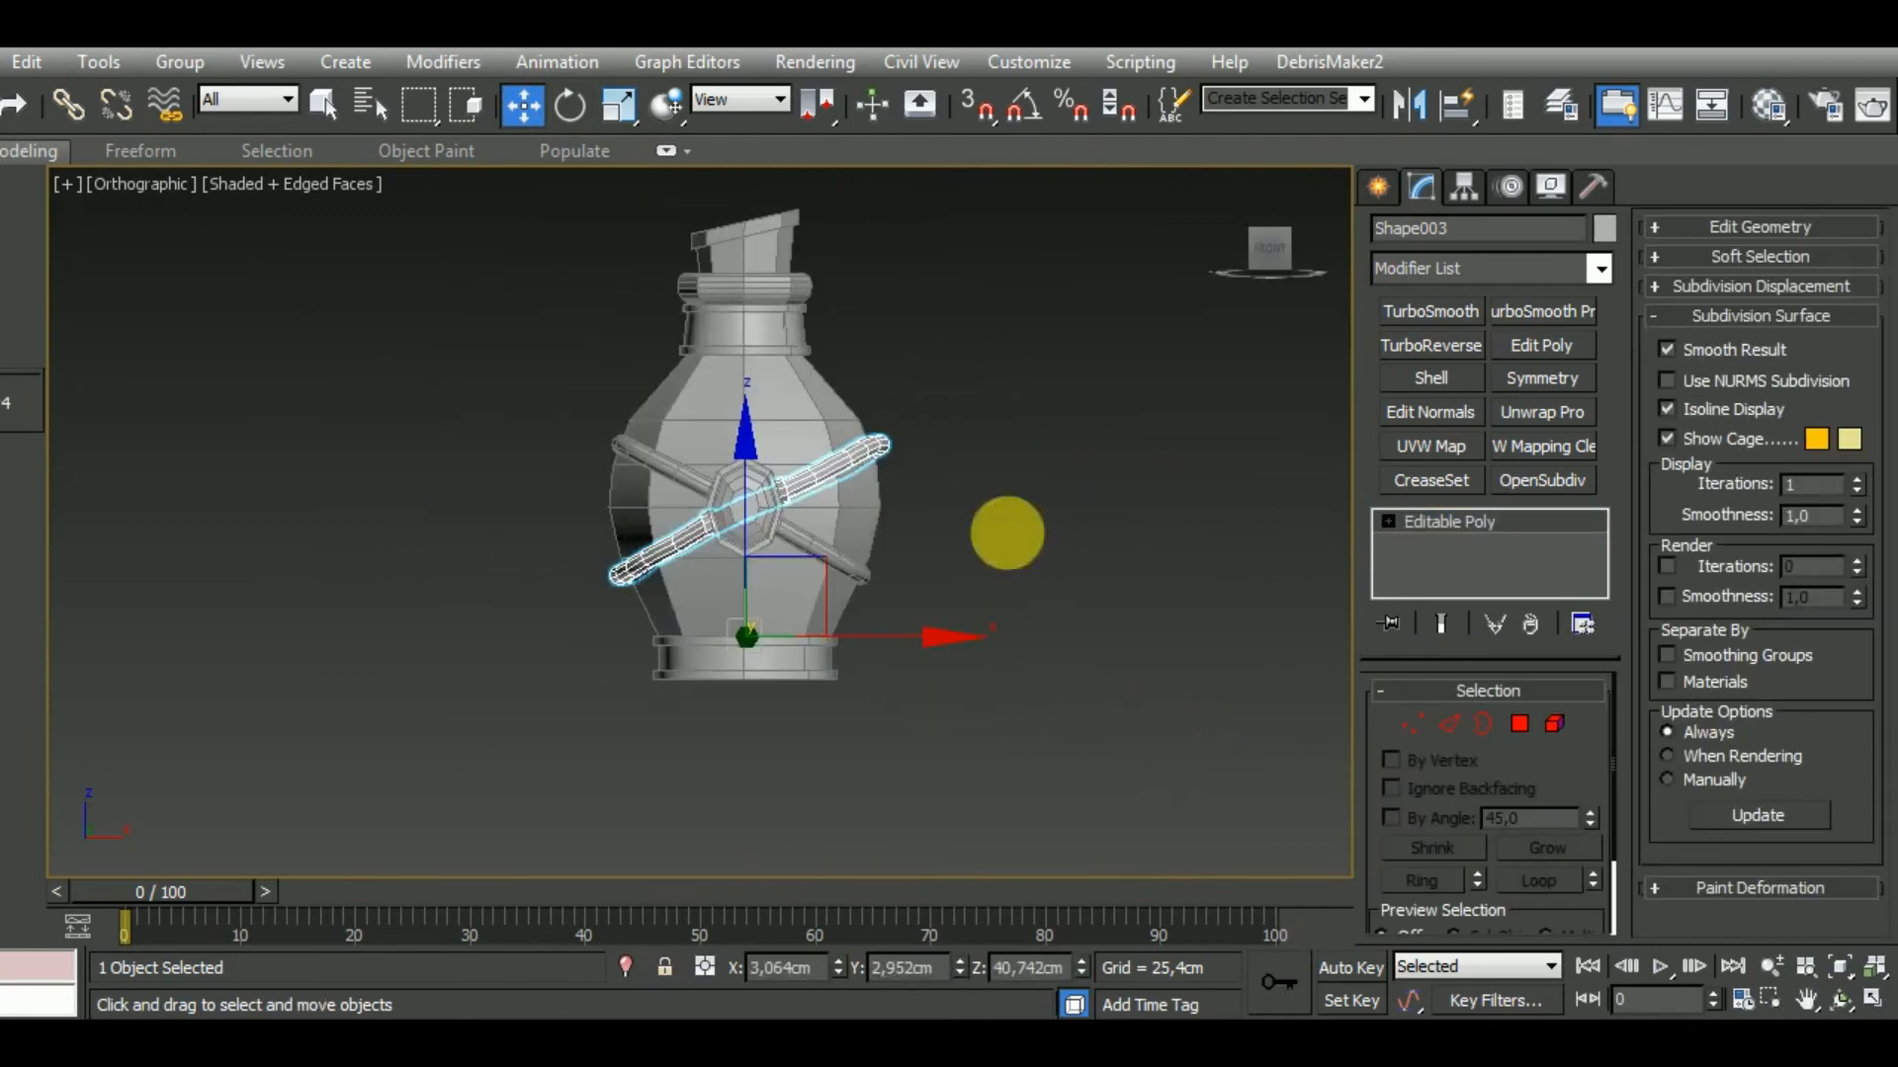
{"action": "scroll", "coordinate": [897, 459], "scroll_direction": "up", "scroll_amount": 5}
{"action": "scroll", "coordinate": [957, 470], "scroll_direction": "down", "scroll_amount": 3}
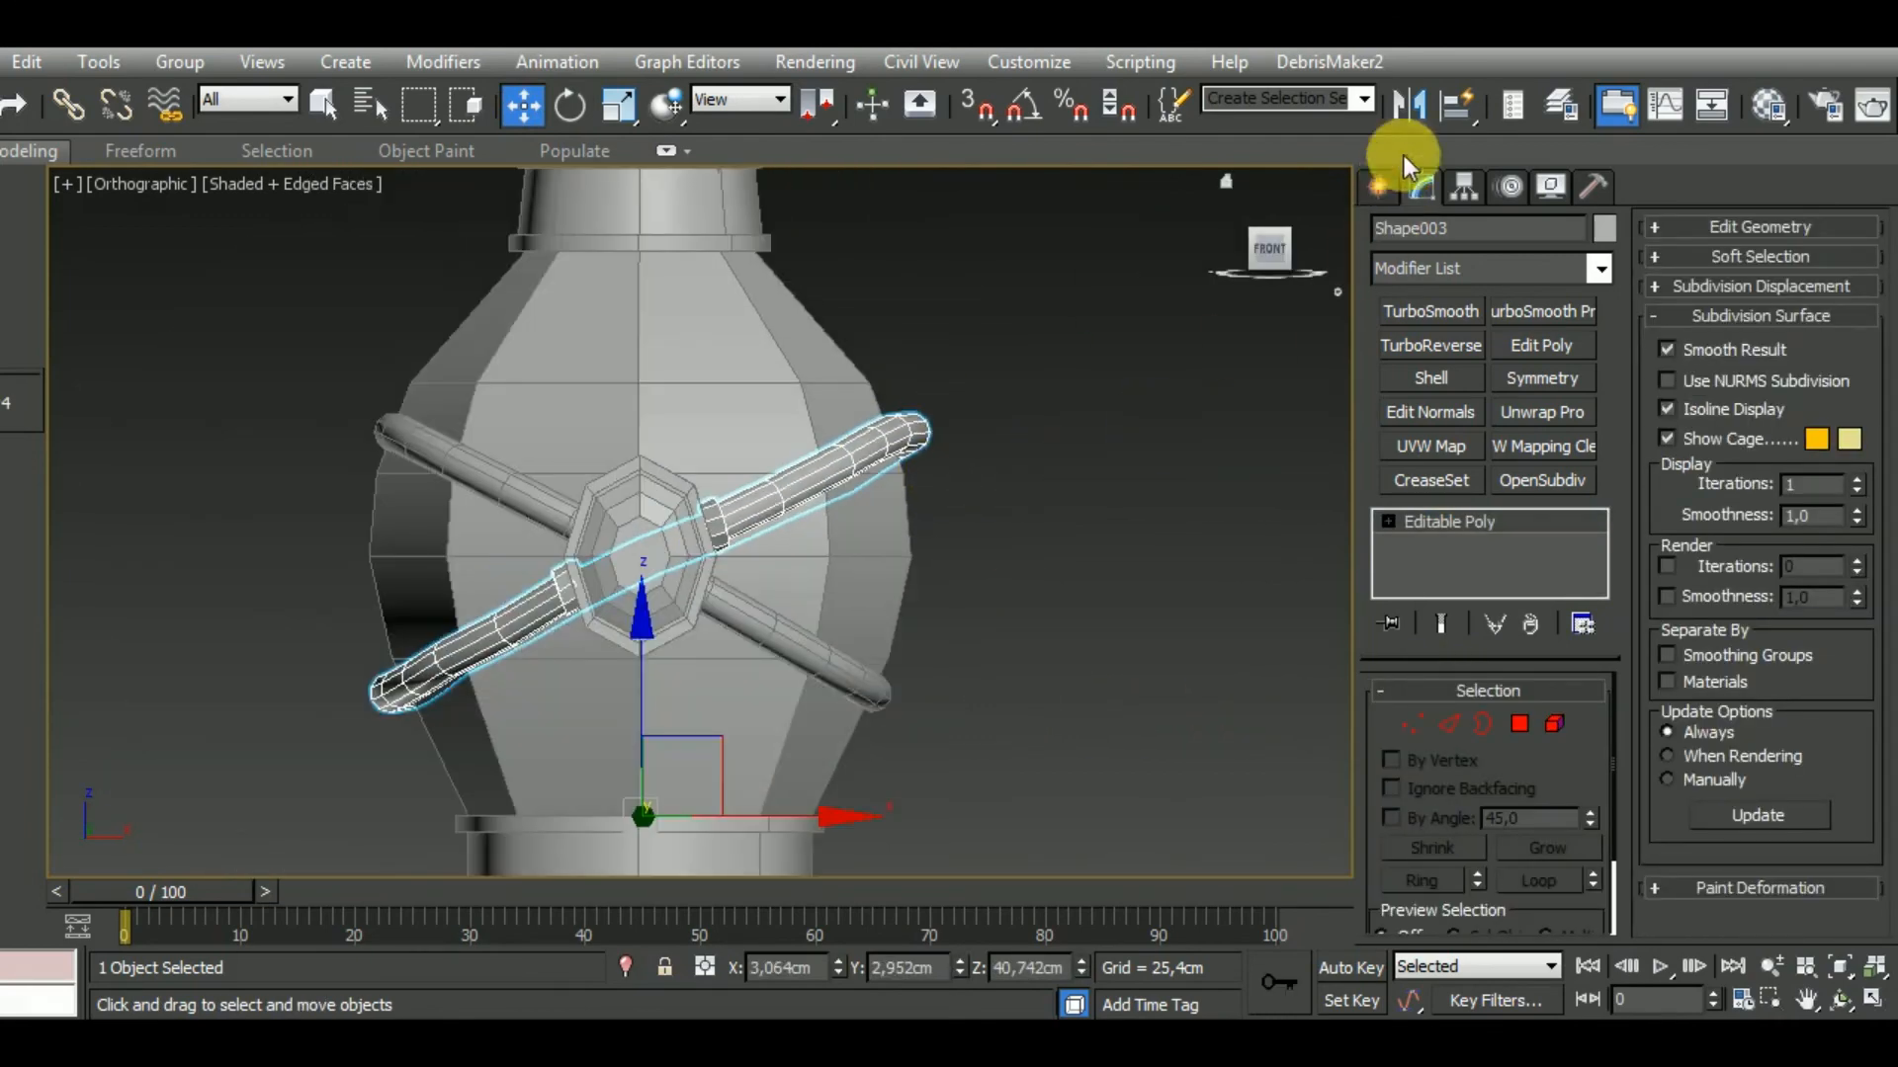
{"action": "left_click", "coordinate": [1416, 103]}
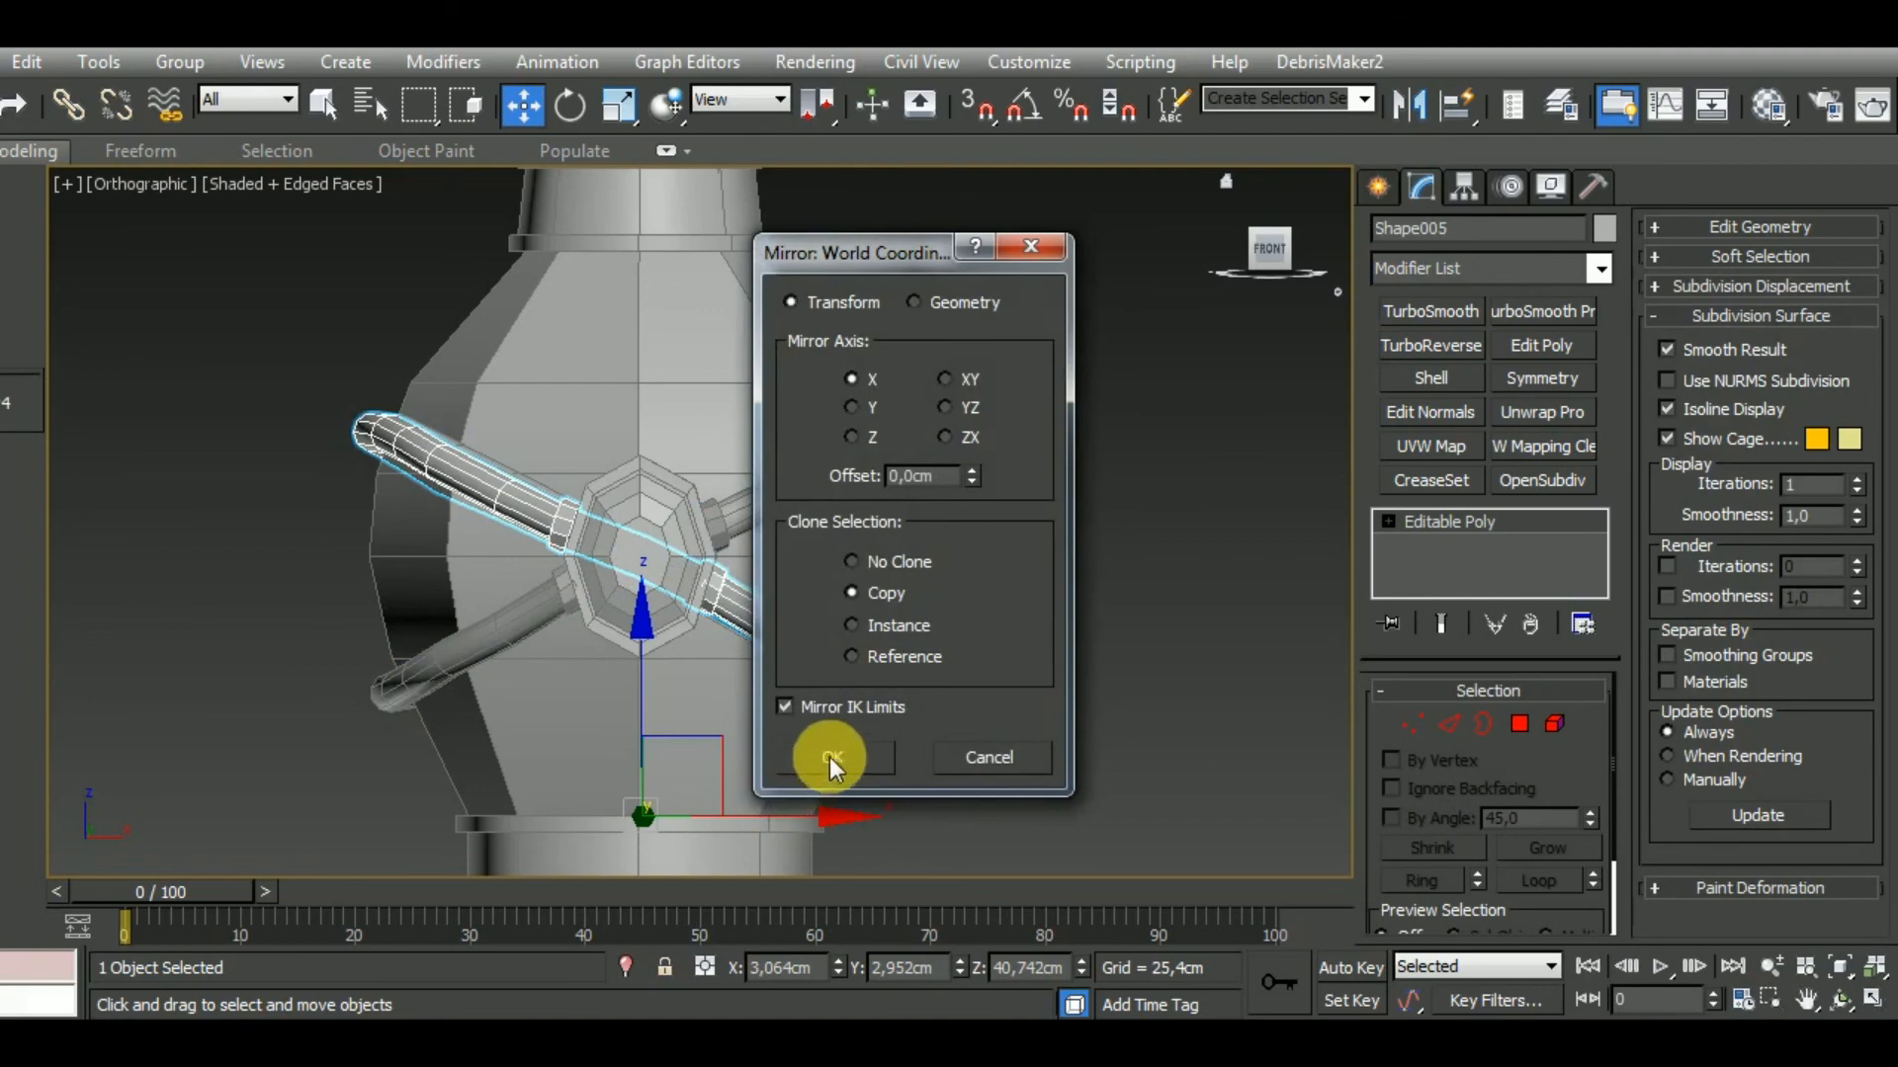
{"action": "left_click", "coordinate": [828, 757]}
Delete the old ring without collars that overlaps the mirrored copy.
{"action": "left_click", "coordinate": [635, 501]}
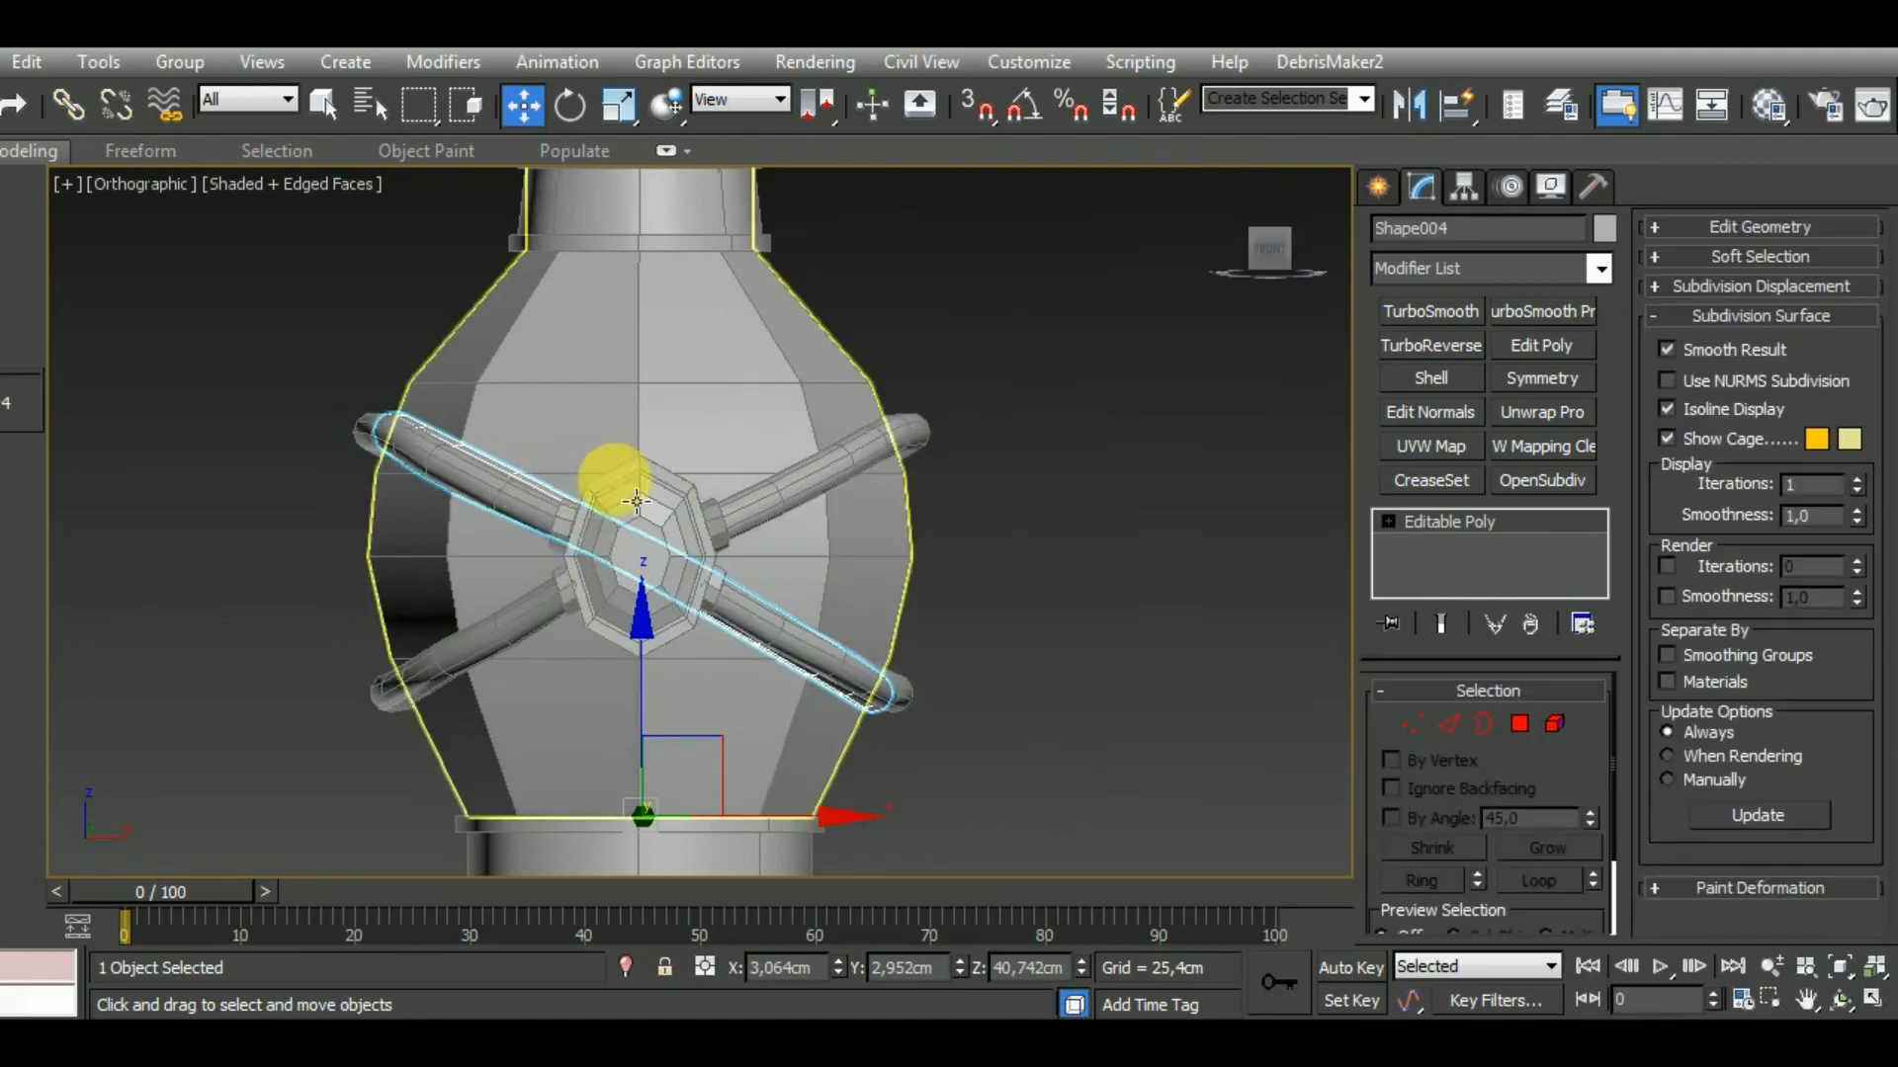
{"action": "key", "text": "Delete"}
{"action": "scroll", "coordinate": [988, 707], "scroll_direction": "down", "scroll_amount": 5}
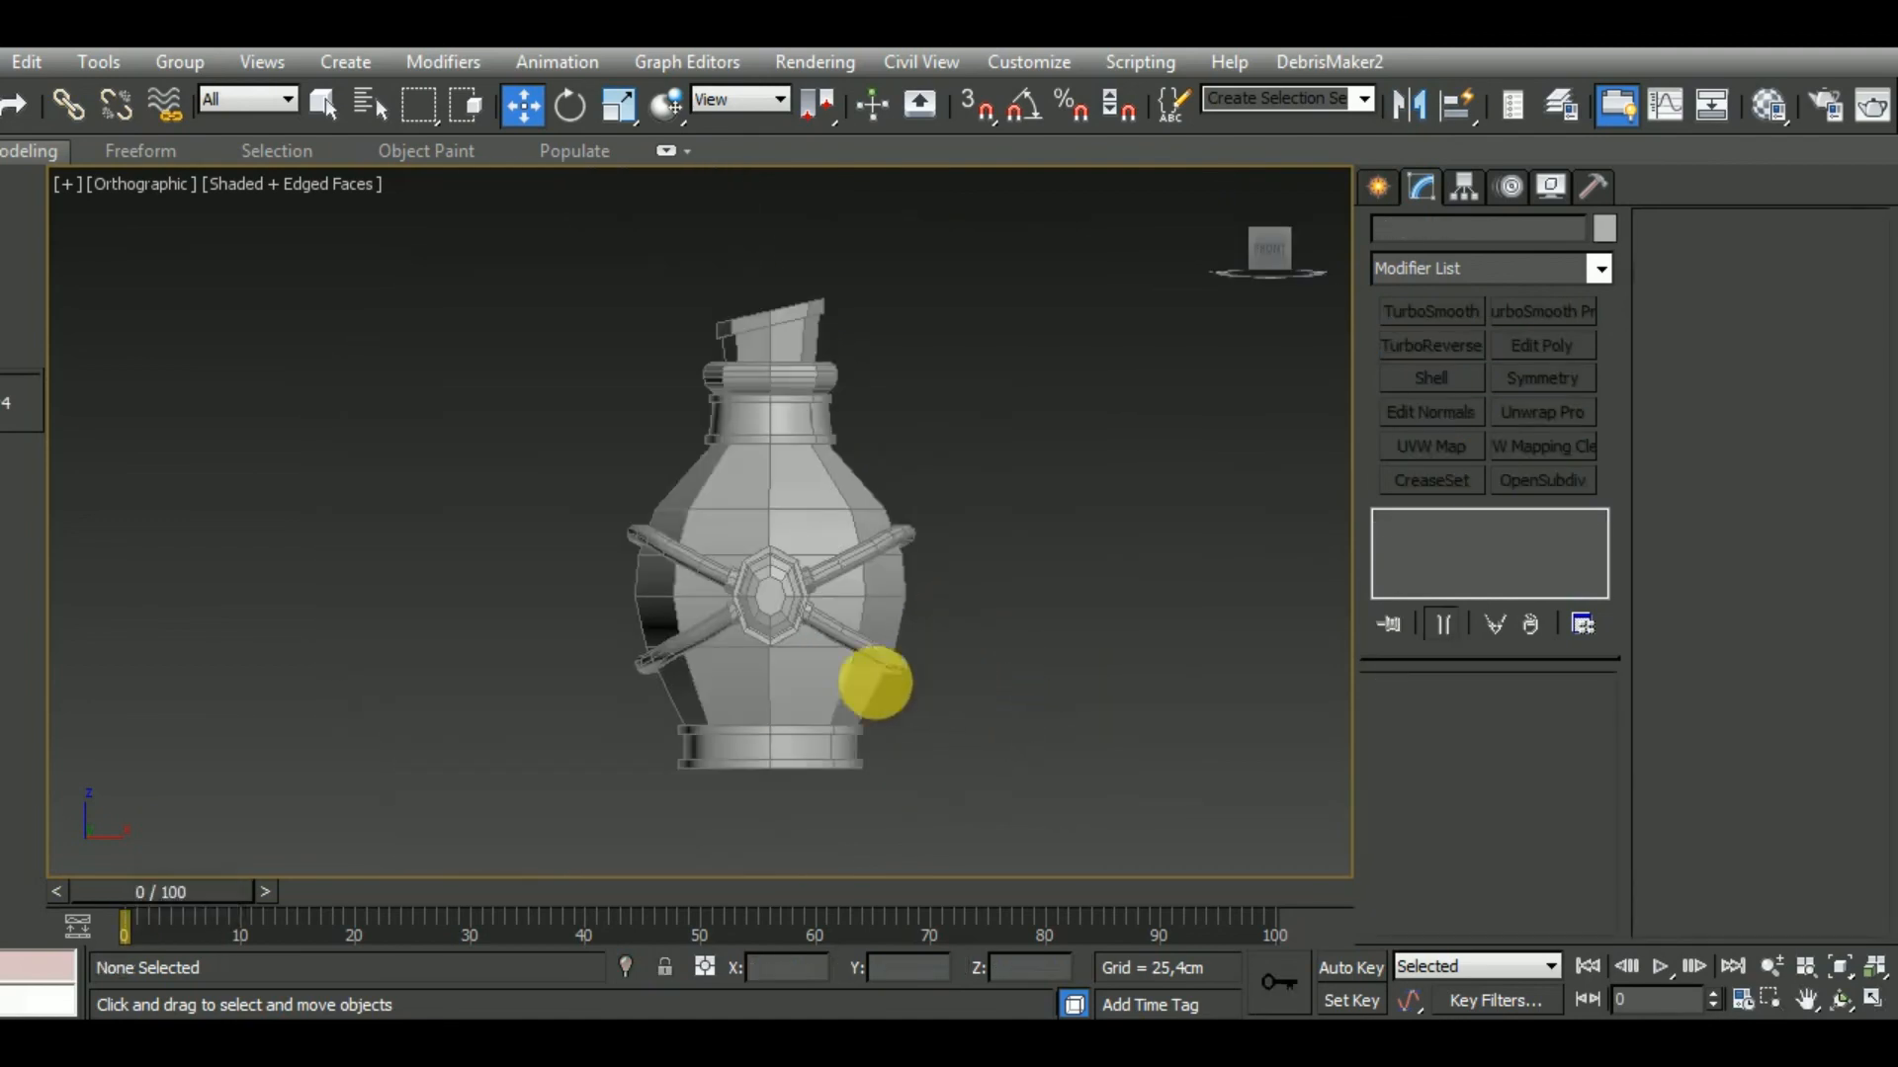
Switch to a perspective view and examine the assembled bottle, its crossed rings, medallion and base band.
{"action": "left_click", "coordinate": [831, 746]}
{"action": "scroll", "coordinate": [1028, 745], "scroll_direction": "down", "scroll_amount": 4}
{"action": "key", "text": "p"}
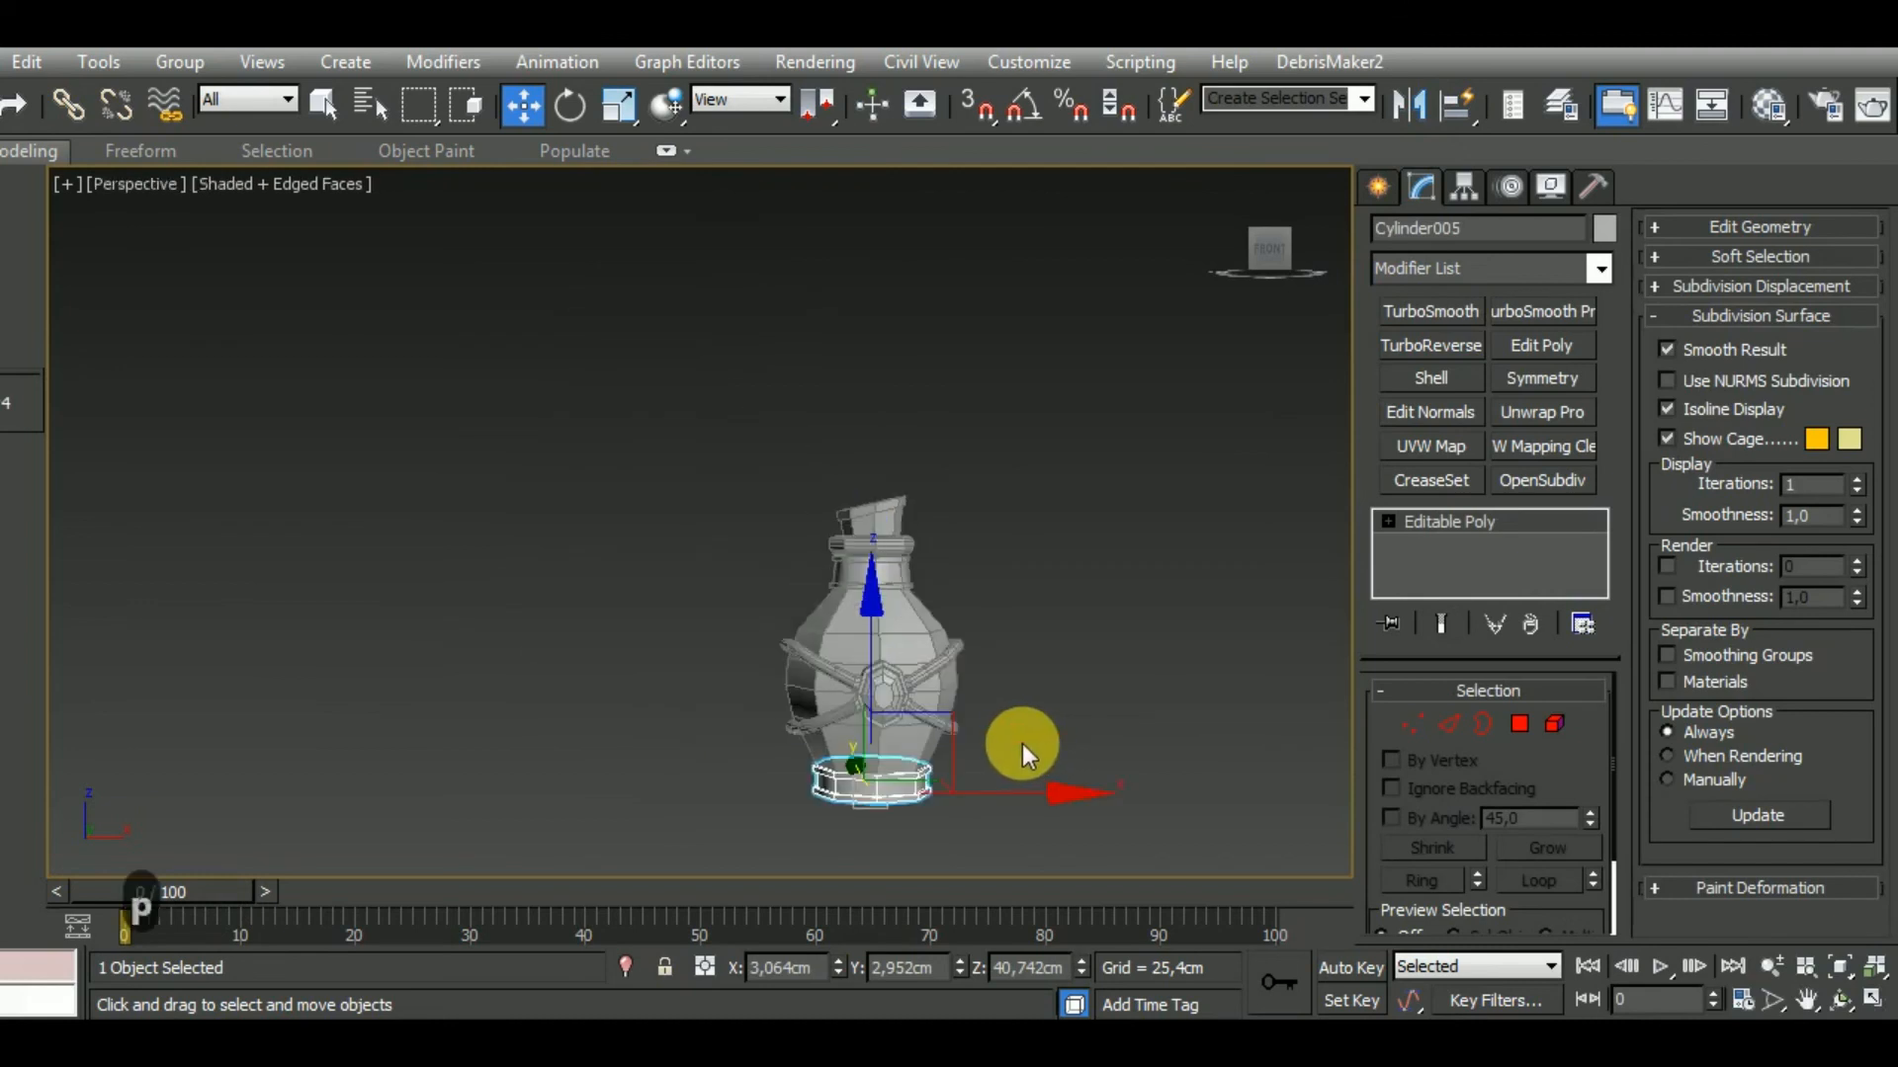
{"action": "middle_click_drag", "start_coordinate": [1118, 688], "coordinate": [1160, 726], "text": "alt"}
{"action": "scroll", "coordinate": [1052, 639], "scroll_direction": "up", "scroll_amount": 5}
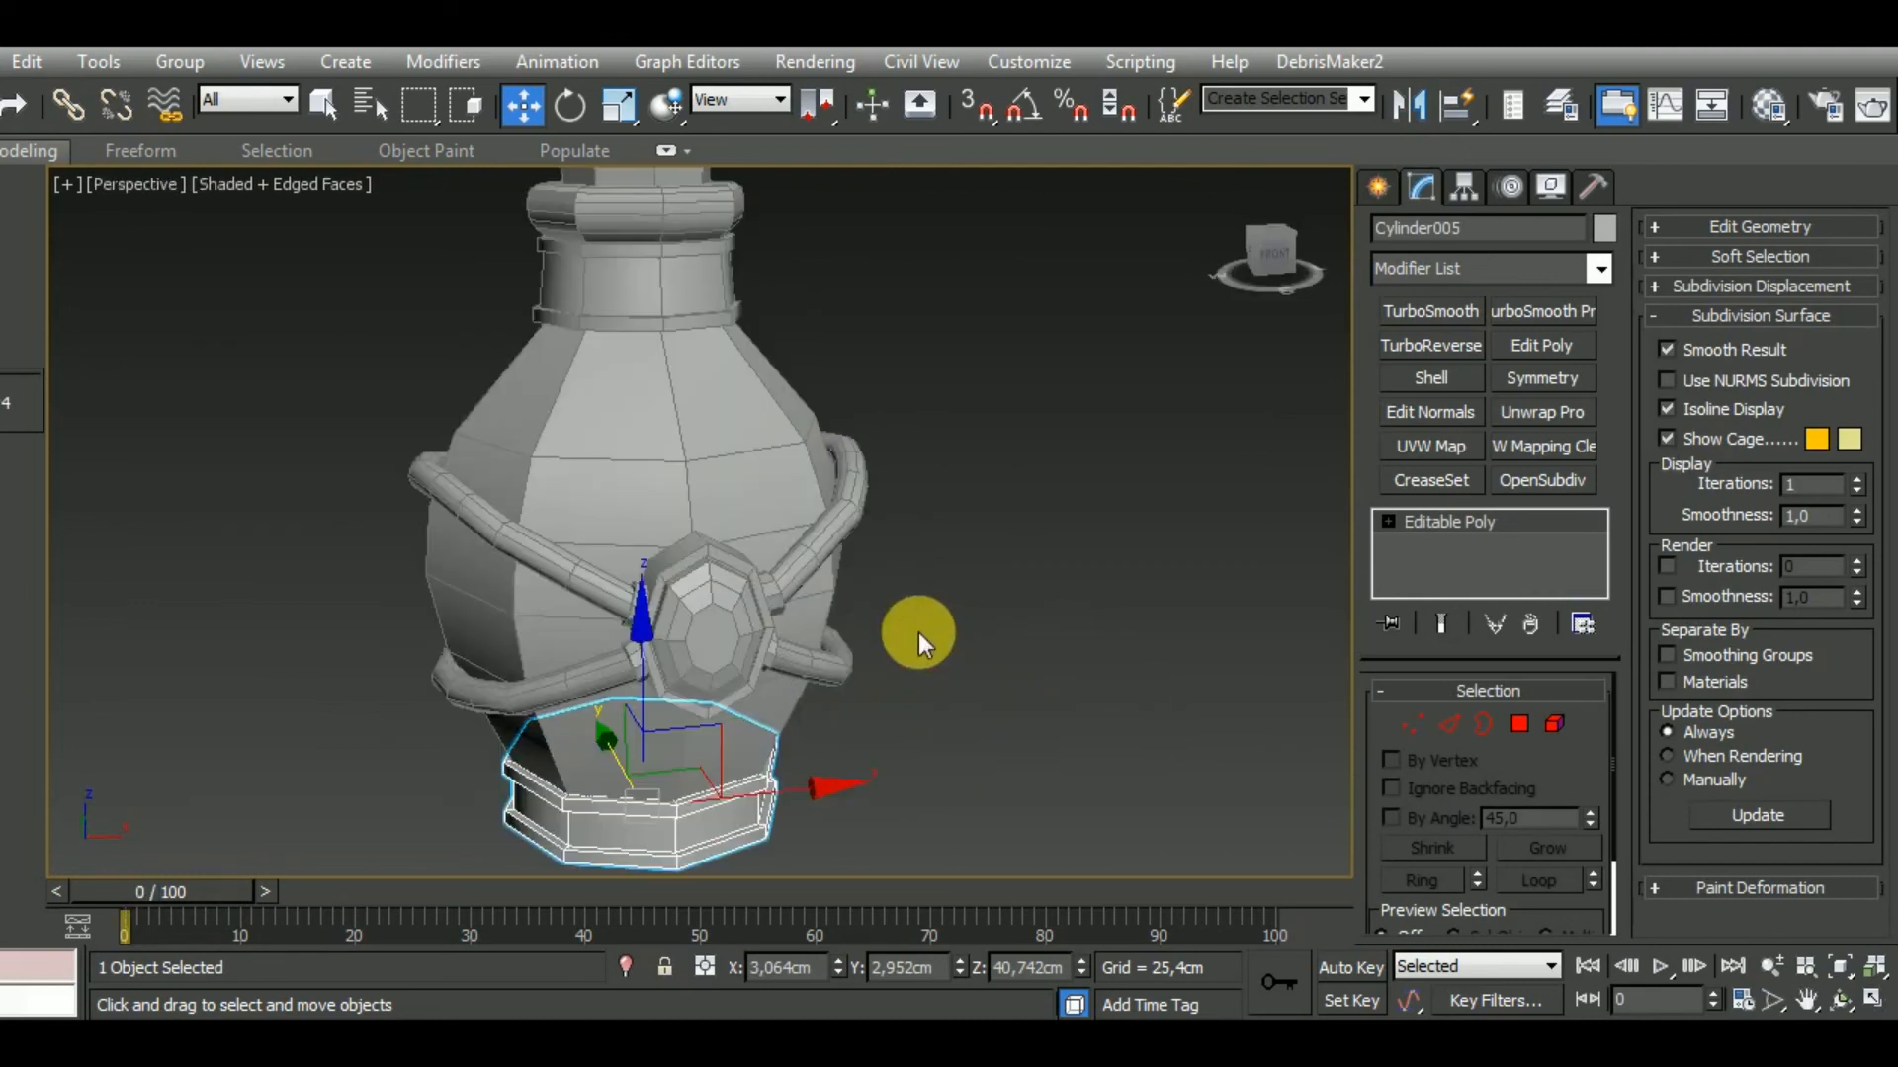
{"action": "scroll", "coordinate": [919, 632], "scroll_direction": "down", "scroll_amount": 5}
{"action": "scroll", "coordinate": [953, 682], "scroll_direction": "up", "scroll_amount": 6}
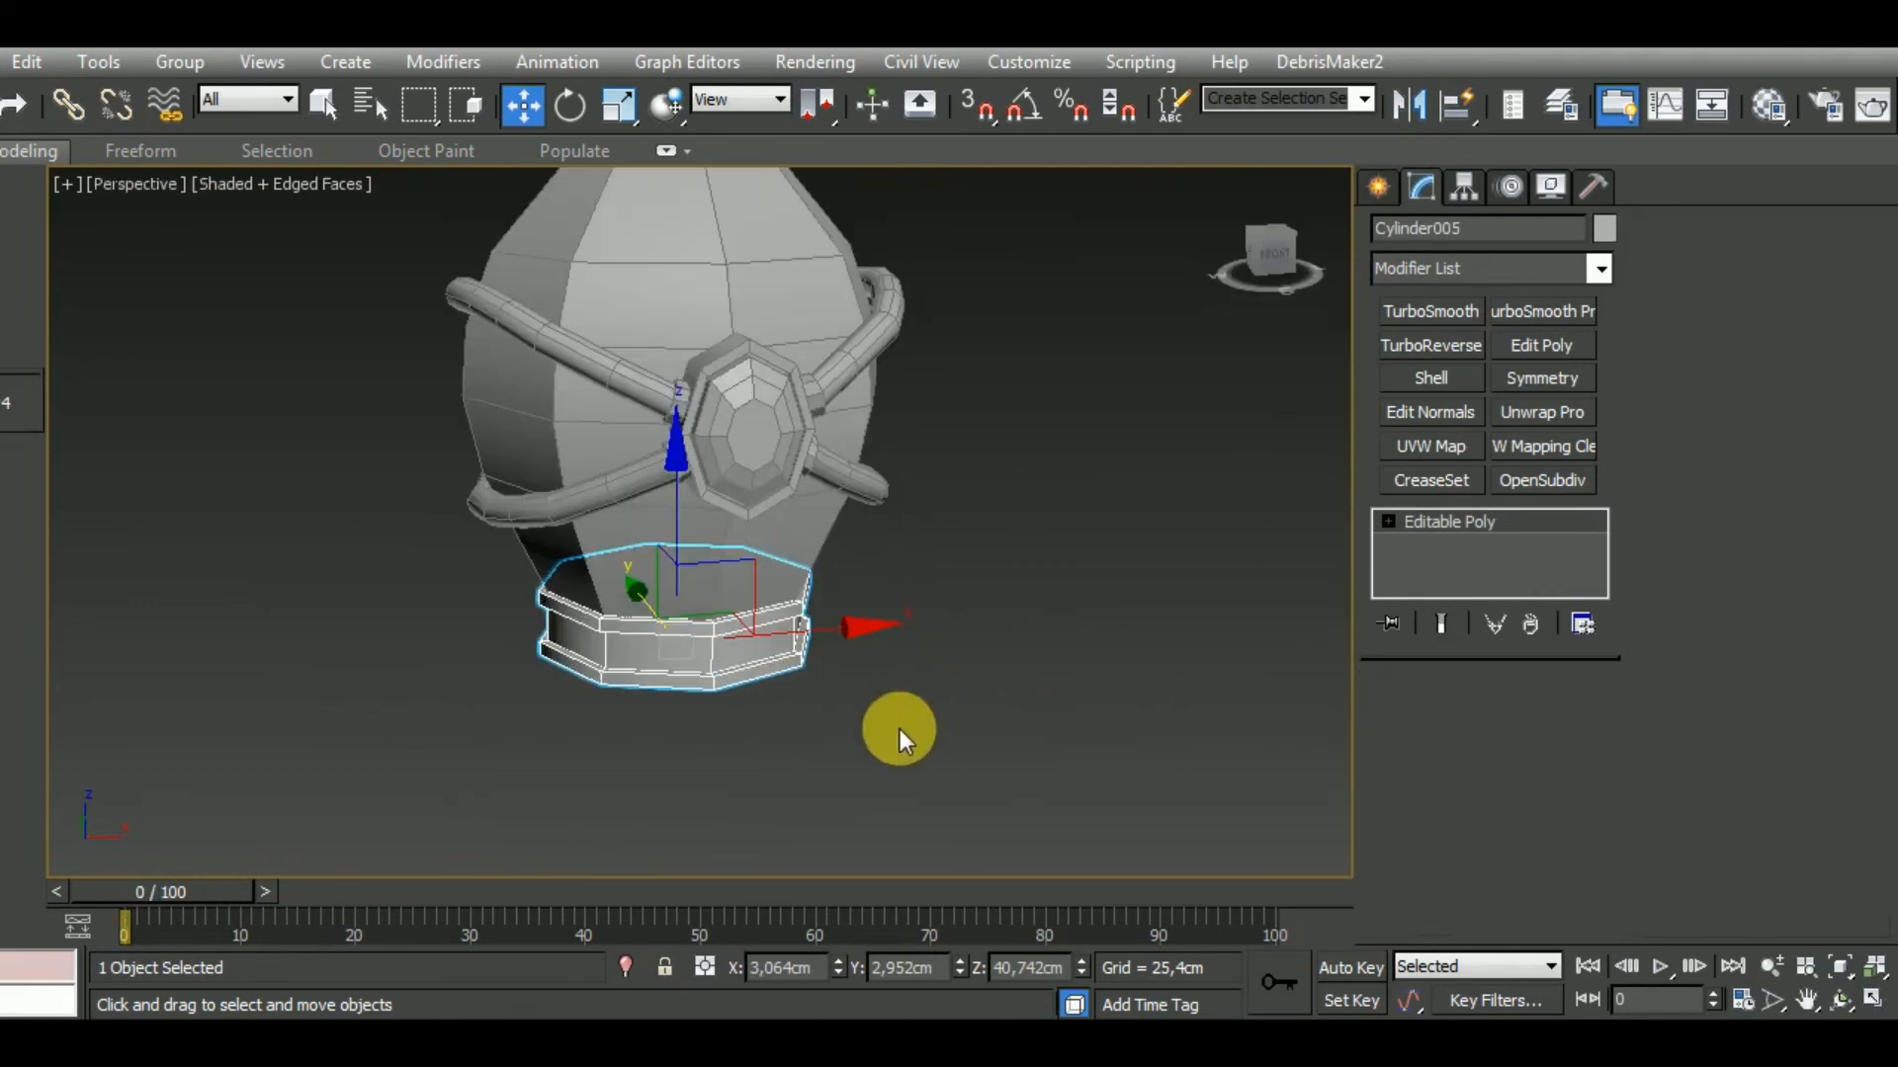
{"action": "left_click", "coordinate": [899, 728]}
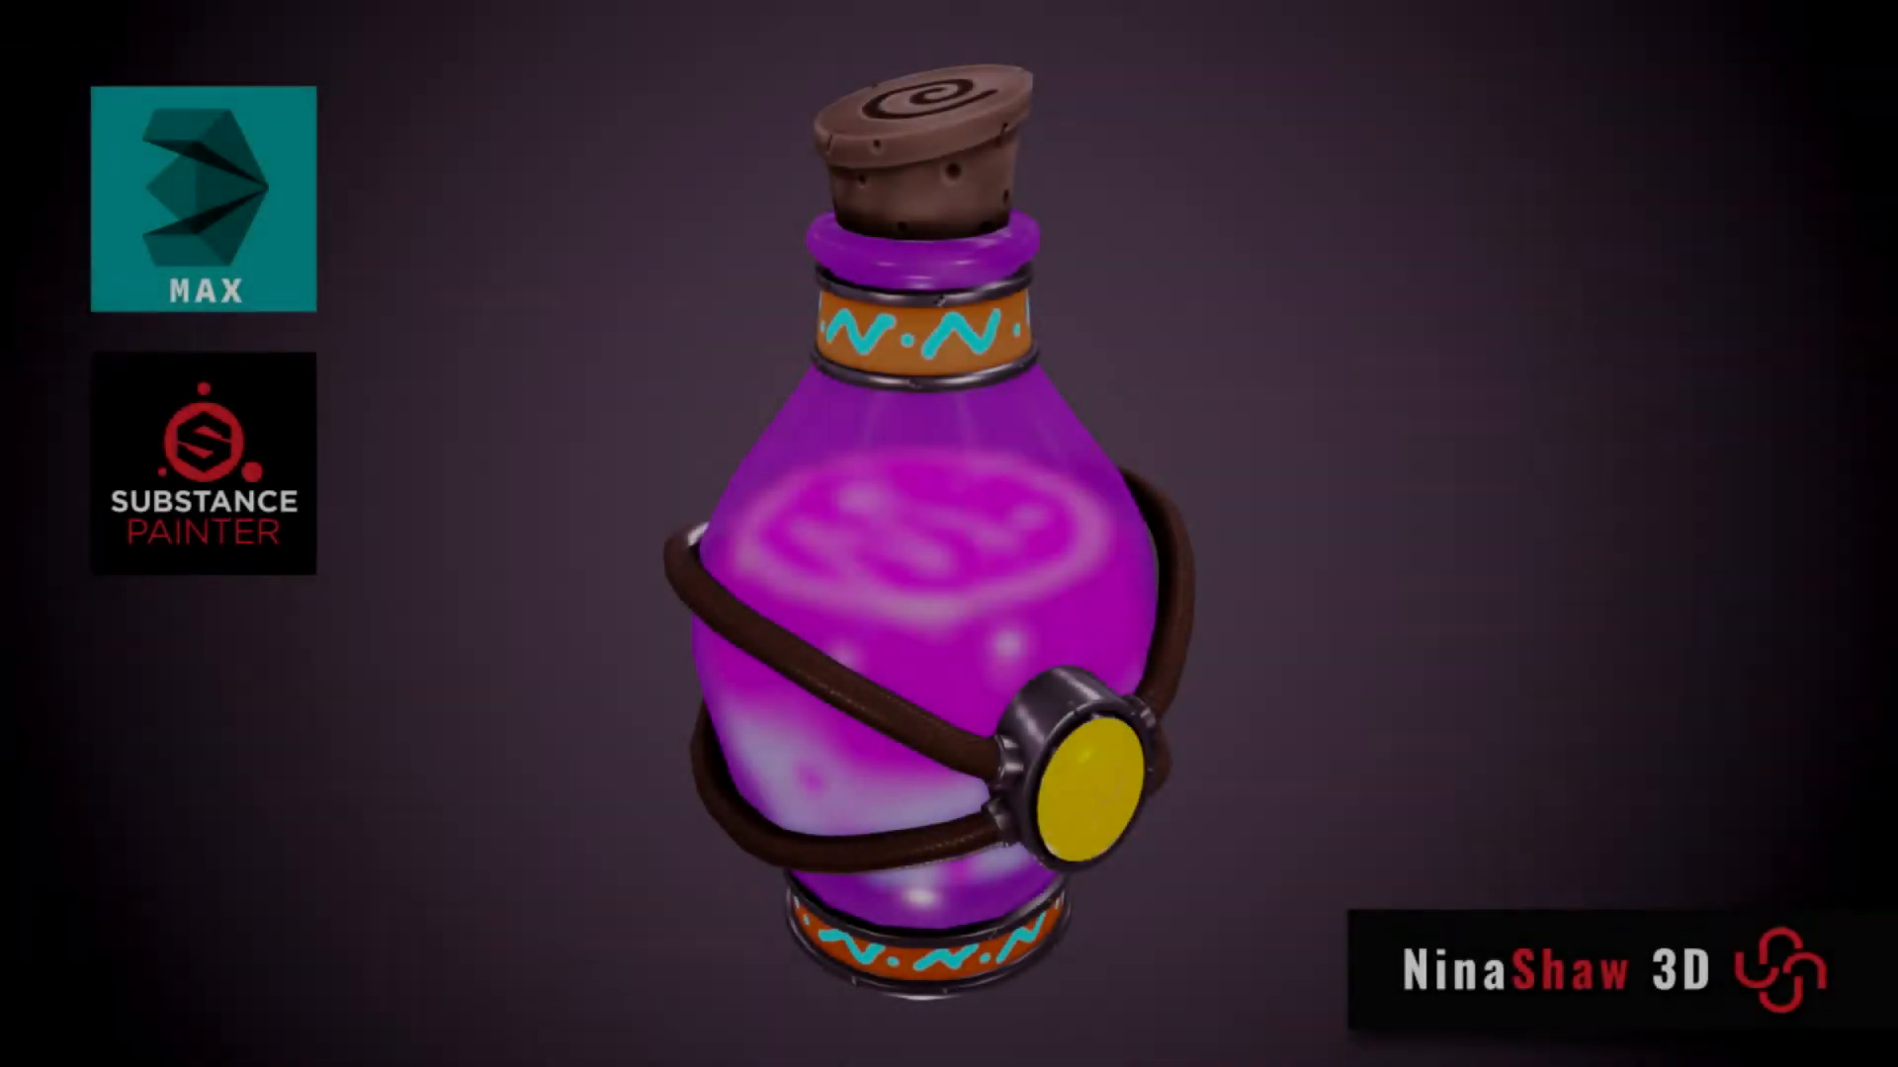